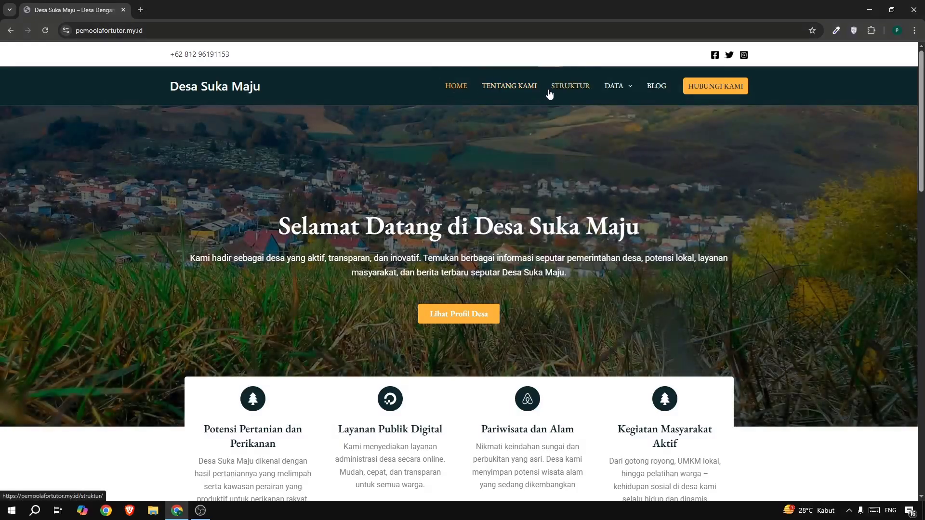
Examine the village homepage's hero banner and its four feature cards, from Potensi Pertanian dan Perikanan to Kegiatan Masyarakat Aktif.
{"action": "mouse_move", "coordinate": [606, 95]}
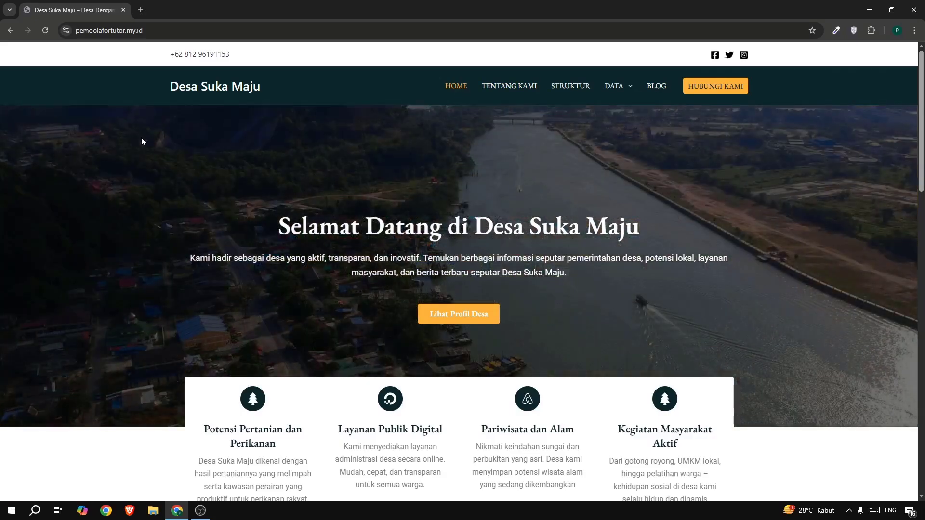
{"action": "scroll", "coordinate": [142, 141], "scroll_direction": "down", "scroll_amount": 1}
{"action": "scroll", "coordinate": [677, 152], "scroll_direction": "up", "scroll_amount": 1}
{"action": "scroll", "coordinate": [463, 217], "scroll_direction": "down", "scroll_amount": 3}
{"action": "left_click_drag", "start_coordinate": [219, 285], "coordinate": [250, 289]}
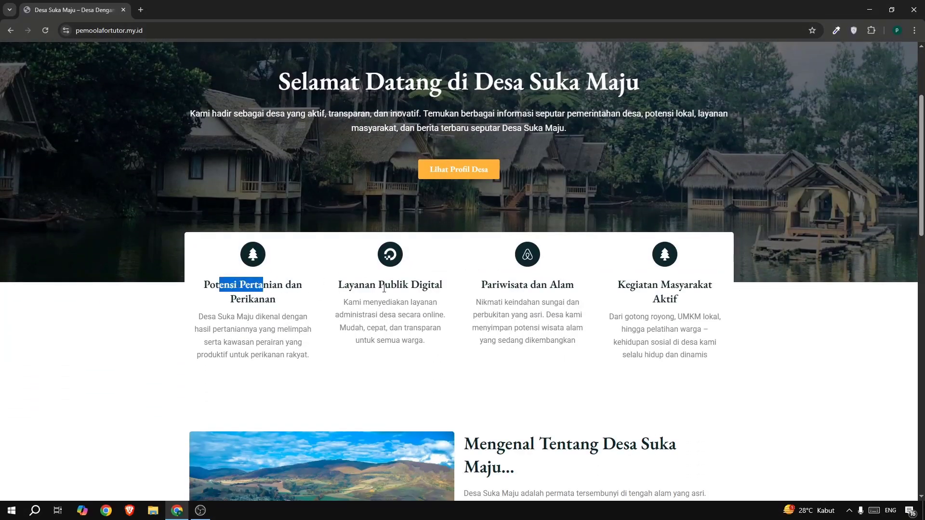
{"action": "left_click_drag", "start_coordinate": [384, 285], "coordinate": [428, 288]}
{"action": "left_click", "coordinate": [537, 287]}
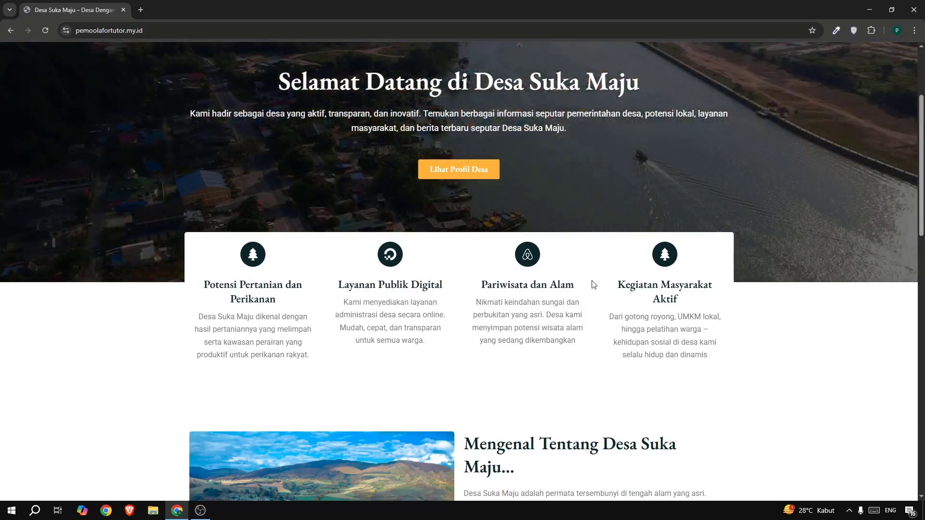
{"action": "left_click_drag", "start_coordinate": [617, 288], "coordinate": [647, 305]}
{"action": "left_click", "coordinate": [602, 289]}
{"action": "scroll", "coordinate": [601, 287], "scroll_direction": "down", "scroll_amount": 6}
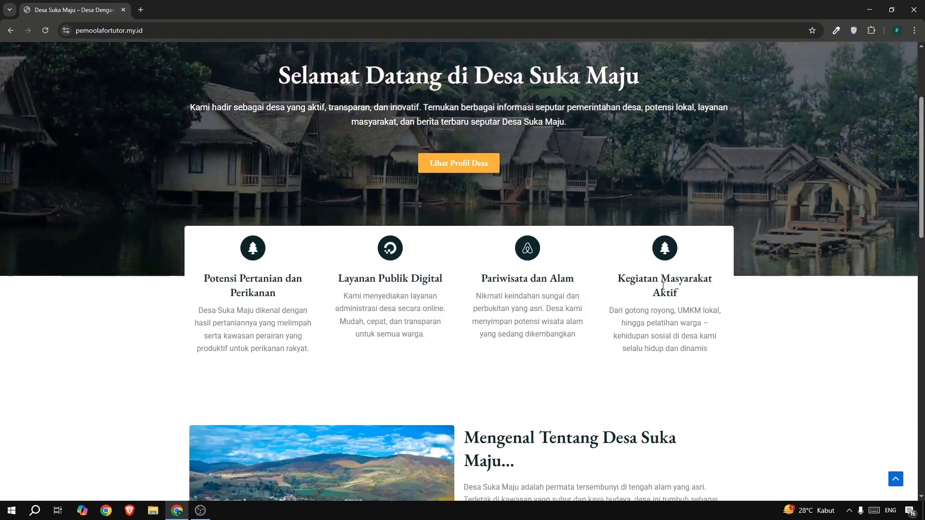
Examine the homepage's Mengenal Tentang Desa Suka Maju section, embedded video and Kabar Untuk Anda news section.
{"action": "left_click_drag", "start_coordinate": [478, 156], "coordinate": [525, 202]}
{"action": "left_click", "coordinate": [547, 202]}
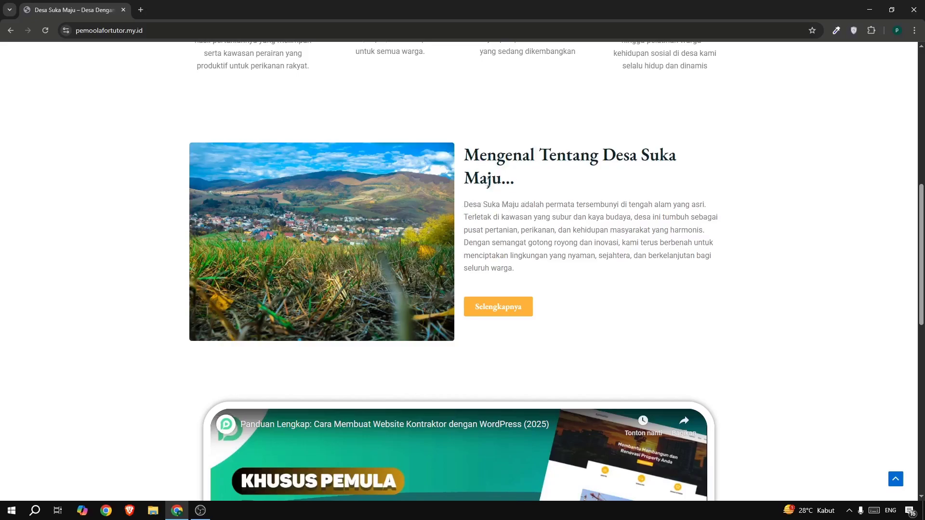
{"action": "scroll", "coordinate": [592, 229], "scroll_direction": "down", "scroll_amount": 5}
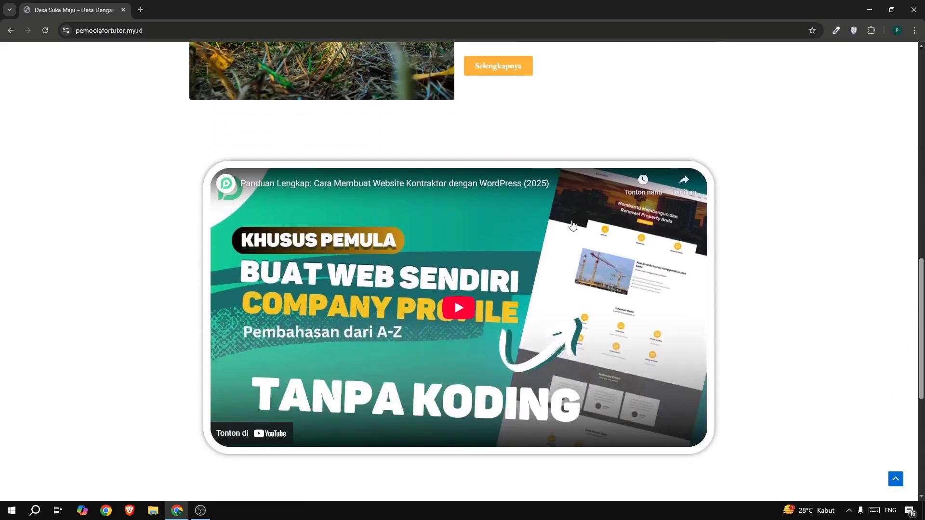
{"action": "scroll", "coordinate": [573, 225], "scroll_direction": "down", "scroll_amount": 5}
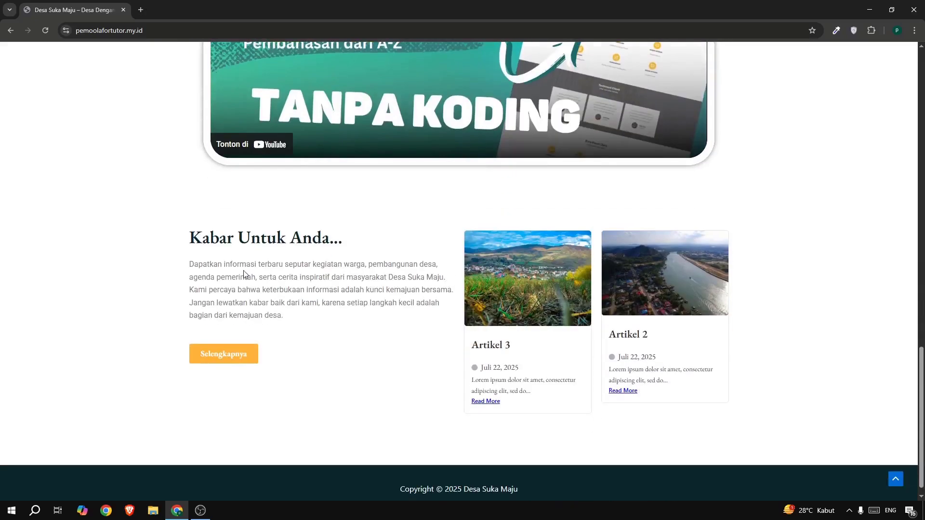
{"action": "left_click_drag", "start_coordinate": [256, 268], "coordinate": [315, 278]}
{"action": "left_click", "coordinate": [339, 279]}
{"action": "scroll", "coordinate": [341, 262], "scroll_direction": "down", "scroll_amount": 1}
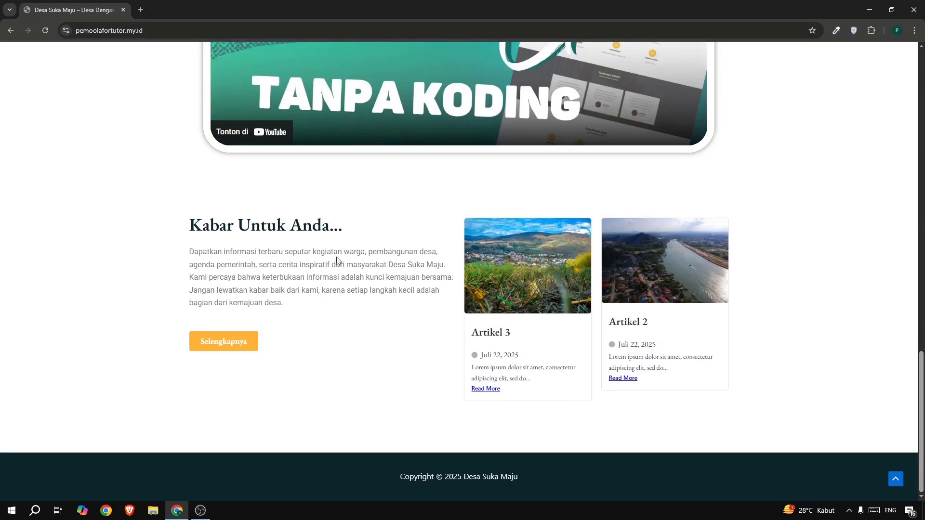
View the Tentang Kami page and expand its Misi and Visi sections.
{"action": "scroll", "coordinate": [582, 268], "scroll_direction": "up", "scroll_amount": 20}
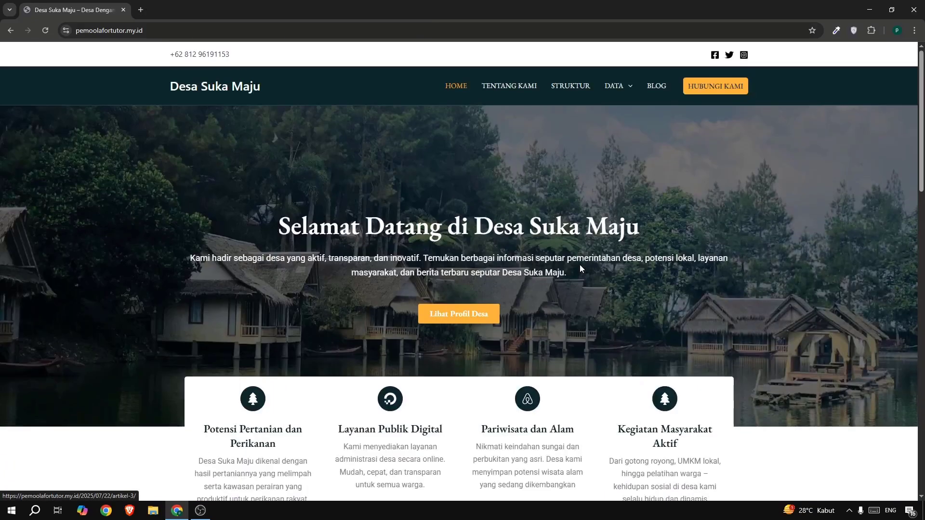
{"action": "left_click", "coordinate": [494, 88]}
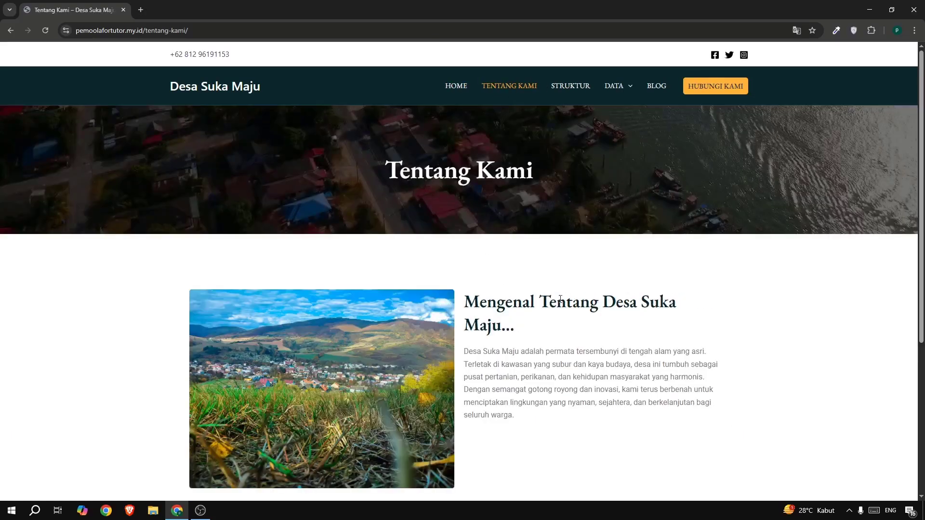
{"action": "scroll", "coordinate": [499, 288], "scroll_direction": "down", "scroll_amount": 5}
{"action": "left_click", "coordinate": [314, 390]}
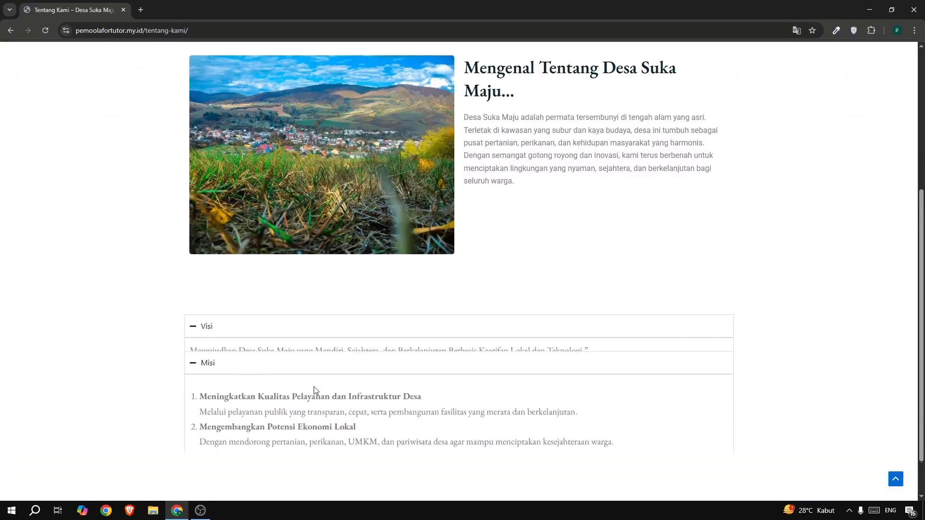
{"action": "left_click", "coordinate": [396, 326]}
View the Struktur page and examine the village organisation chart.
{"action": "scroll", "coordinate": [617, 276], "scroll_direction": "up", "scroll_amount": 5}
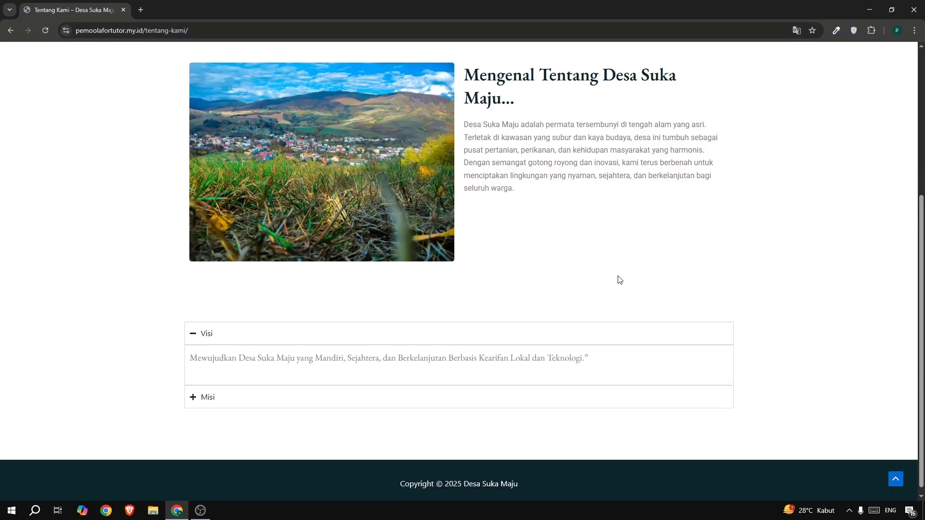
{"action": "left_click", "coordinate": [562, 91]}
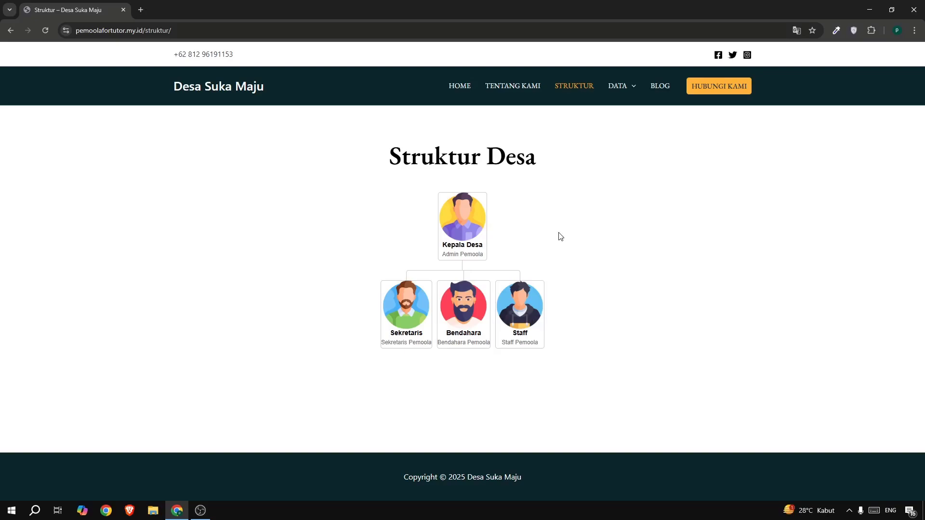
{"action": "left_click_drag", "start_coordinate": [456, 254], "coordinate": [460, 255]}
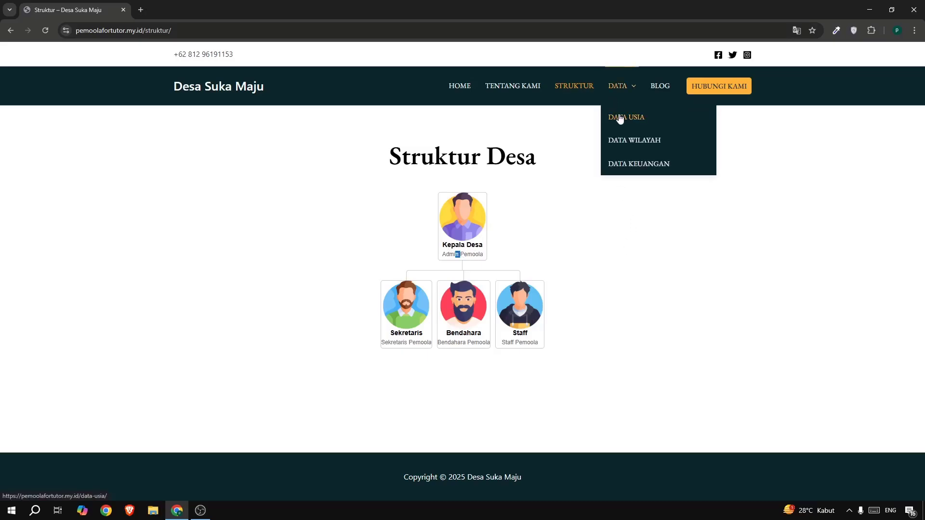
View the Data Usia page and examine the age table's Usia, Jumlah and Presentase columns.
{"action": "left_click", "coordinate": [620, 118]}
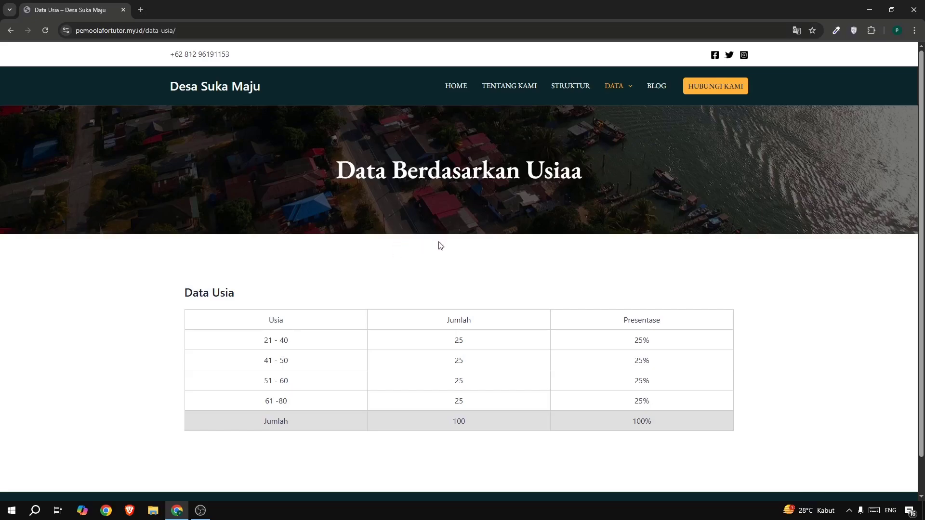
{"action": "scroll", "coordinate": [330, 306], "scroll_direction": "down", "scroll_amount": 1}
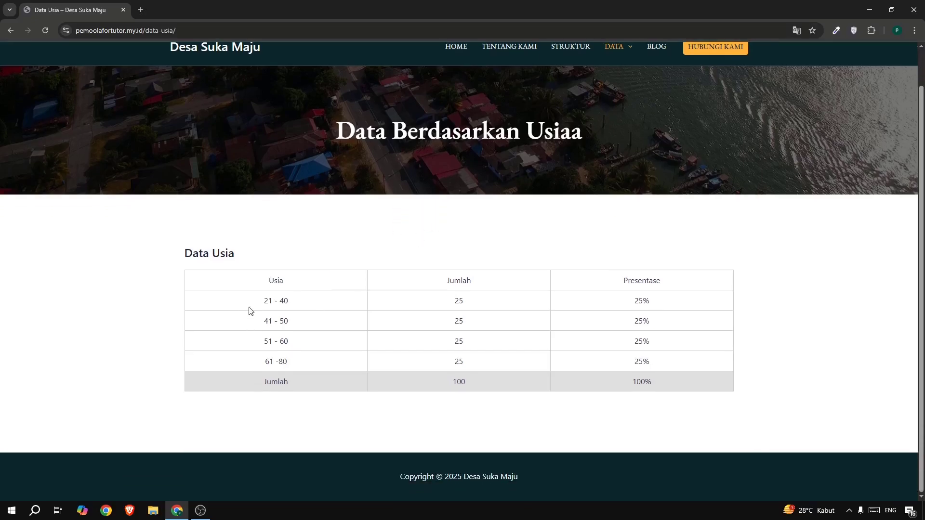
{"action": "left_click_drag", "start_coordinate": [249, 307], "coordinate": [306, 318]}
{"action": "left_click", "coordinate": [313, 319]}
{"action": "left_click_drag", "start_coordinate": [481, 302], "coordinate": [442, 301]}
{"action": "left_click_drag", "start_coordinate": [634, 302], "coordinate": [643, 299]}
View the Data Wilayah page and examine the household and gender columns and the Jumlah row of its table.
{"action": "scroll", "coordinate": [652, 353], "scroll_direction": "up", "scroll_amount": 1}
{"action": "mouse_move", "coordinate": [625, 95]}
{"action": "left_click", "coordinate": [617, 144]}
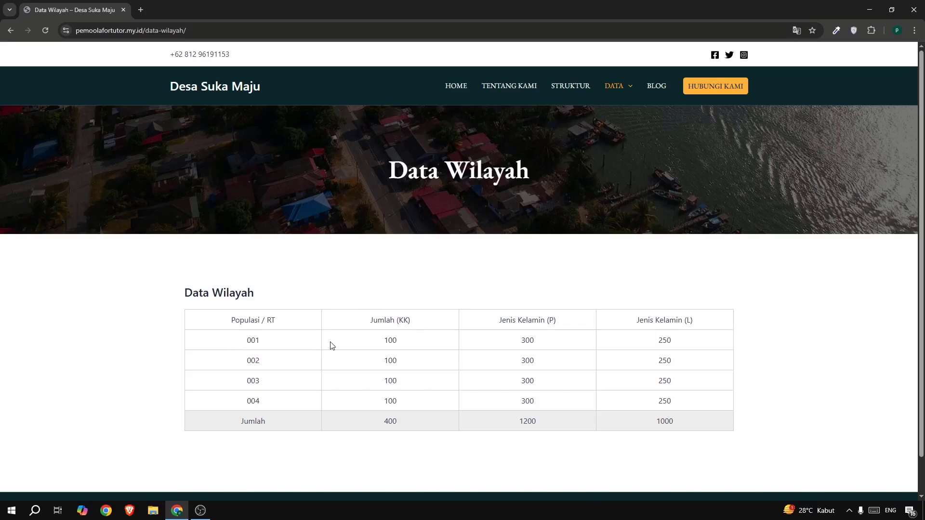
{"action": "left_click_drag", "start_coordinate": [377, 341], "coordinate": [412, 341]}
{"action": "left_click_drag", "start_coordinate": [548, 320], "coordinate": [553, 321]}
{"action": "left_click_drag", "start_coordinate": [687, 320], "coordinate": [696, 325]}
{"action": "left_click_drag", "start_coordinate": [255, 421], "coordinate": [688, 426]}
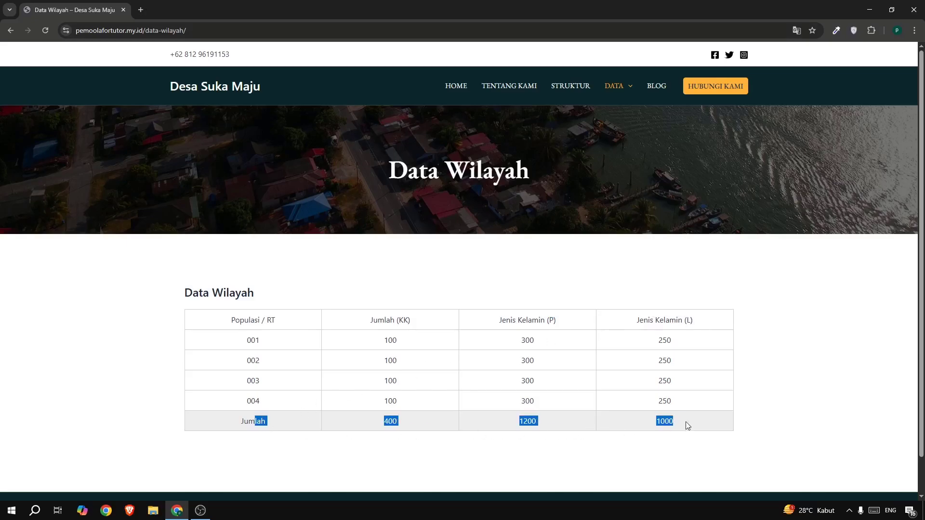
{"action": "left_click", "coordinate": [712, 419]}
View the Data Keuangan page and examine the budget, realisation and remarks entries in the Tahun Anggaran 2025 table.
{"action": "mouse_move", "coordinate": [610, 119]}
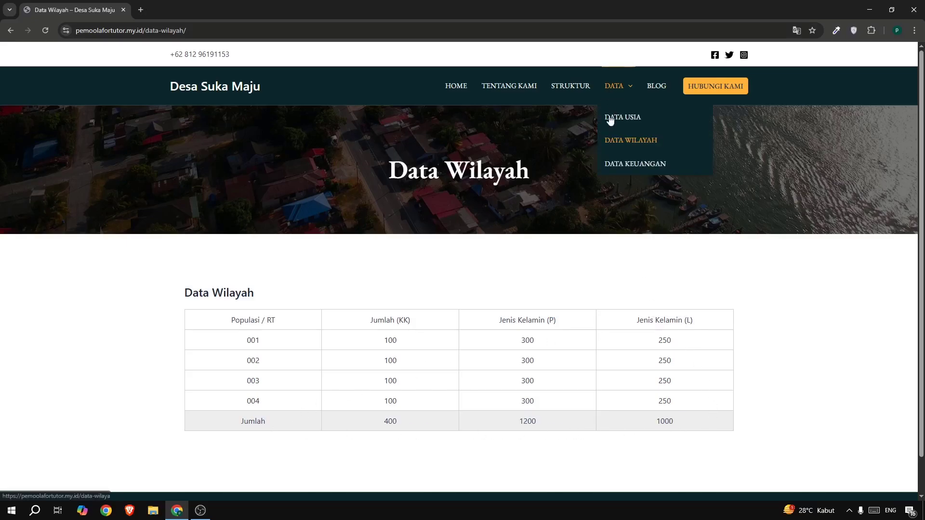
{"action": "left_click", "coordinate": [621, 163]}
{"action": "scroll", "coordinate": [609, 190], "scroll_direction": "down", "scroll_amount": 4}
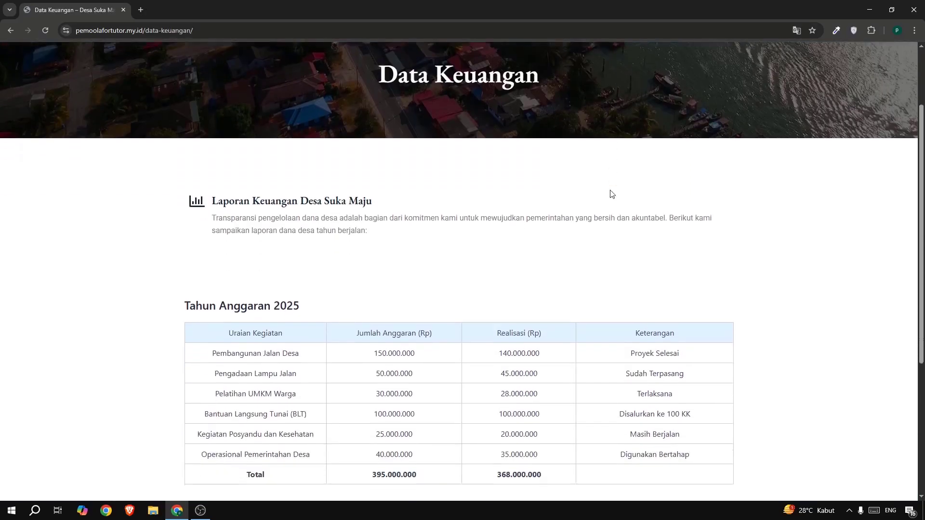
{"action": "scroll", "coordinate": [592, 196], "scroll_direction": "down", "scroll_amount": 1}
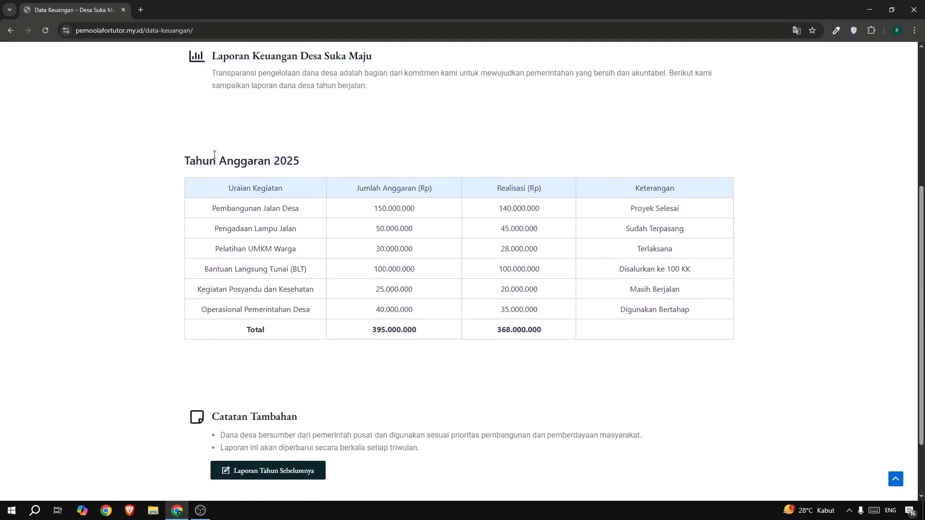
{"action": "left_click_drag", "start_coordinate": [185, 160], "coordinate": [251, 162]}
{"action": "left_click", "coordinate": [323, 163]}
{"action": "double_click", "coordinate": [289, 208]}
{"action": "left_click", "coordinate": [375, 208]}
{"action": "left_click_drag", "start_coordinate": [375, 208], "coordinate": [423, 210]}
{"action": "left_click", "coordinate": [592, 207]}
{"action": "left_click_drag", "start_coordinate": [629, 207], "coordinate": [650, 208]}
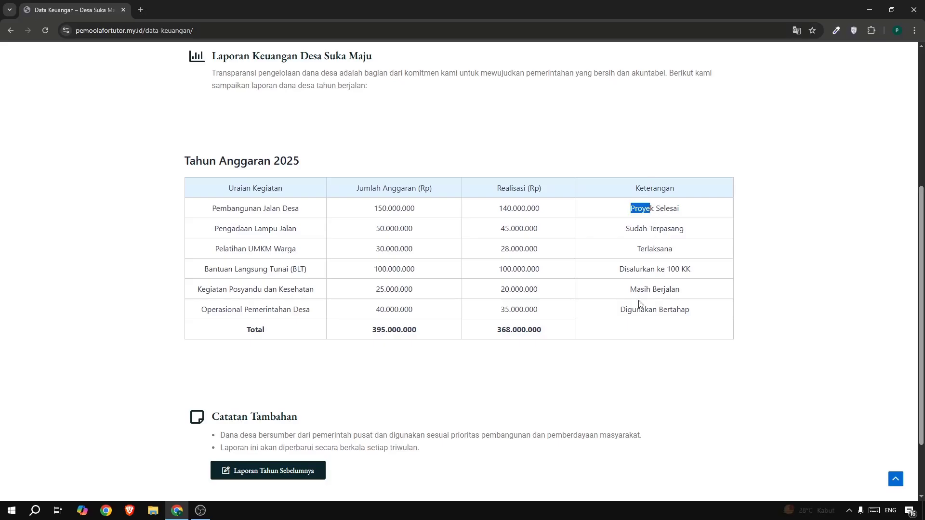
{"action": "left_click_drag", "start_coordinate": [626, 311], "coordinate": [653, 313]}
{"action": "left_click", "coordinate": [660, 315]}
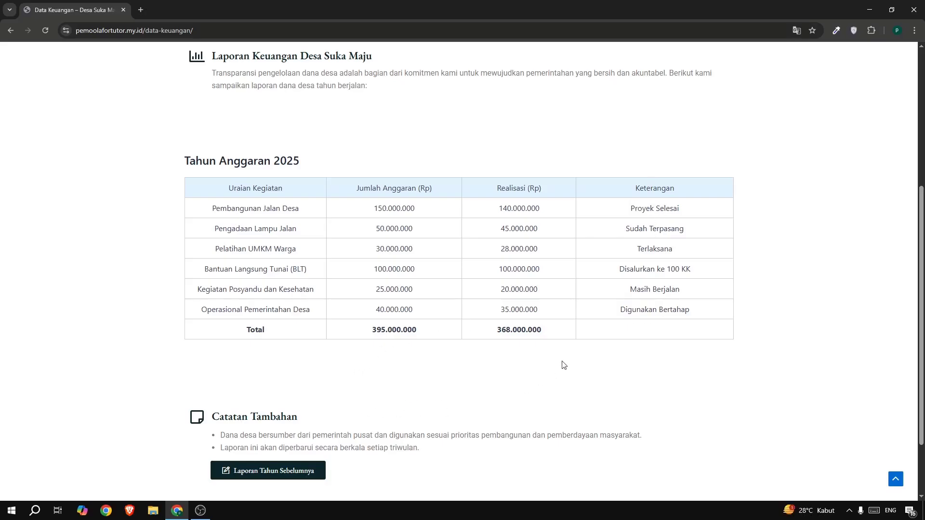
Open the village website's Blog page.
{"action": "scroll", "coordinate": [560, 362], "scroll_direction": "up", "scroll_amount": 5}
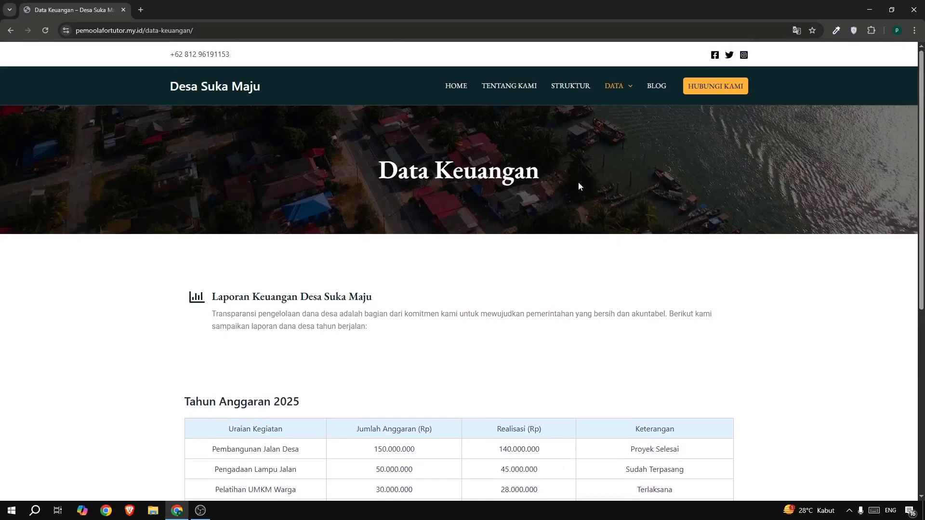
{"action": "left_click", "coordinate": [650, 87]}
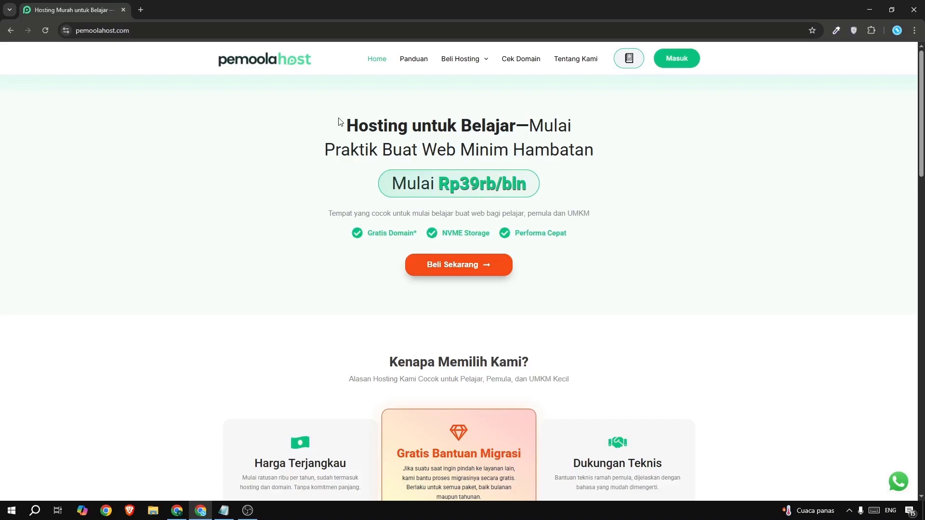
Examine the headline of the Pemoolahost homepage about hosting for learning and practising web building.
{"action": "left_click_drag", "start_coordinate": [357, 126], "coordinate": [431, 126]}
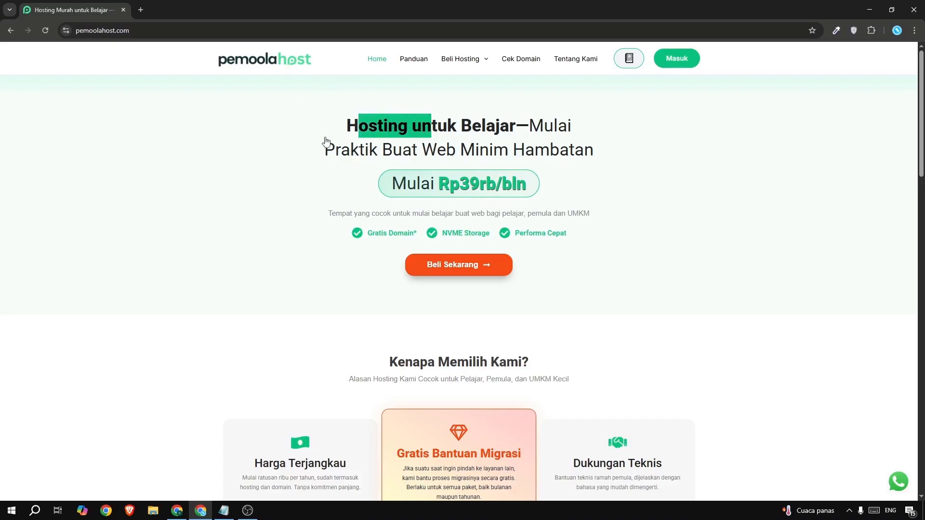
{"action": "left_click", "coordinate": [427, 147]}
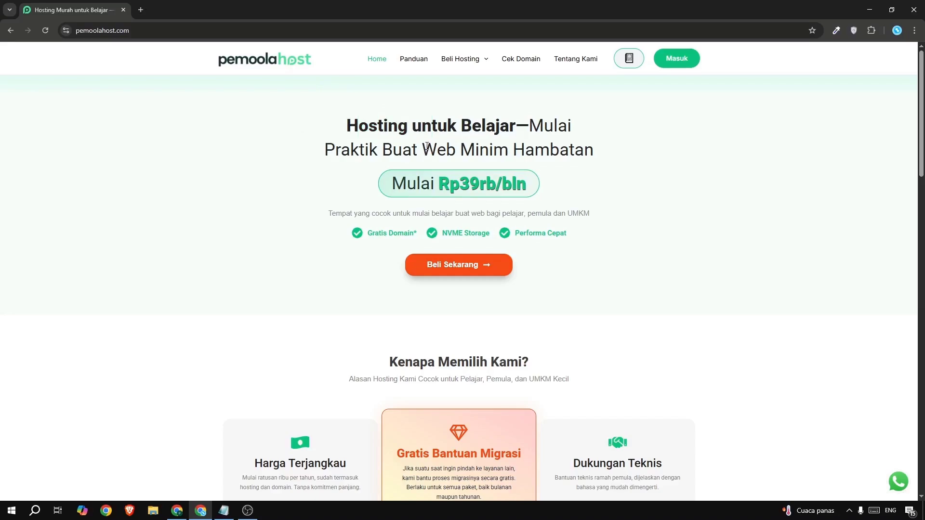
{"action": "left_click_drag", "start_coordinate": [555, 126], "coordinate": [516, 127]}
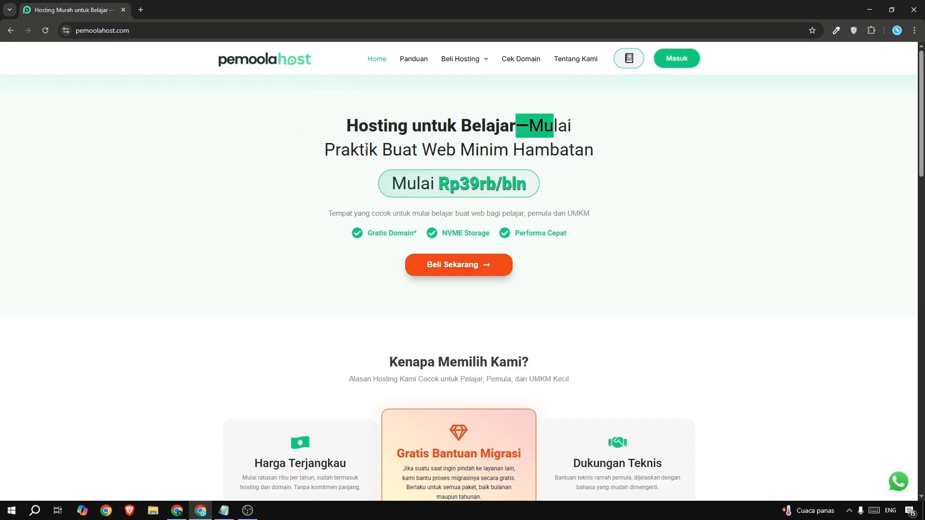
{"action": "left_click", "coordinate": [504, 133]}
{"action": "left_click_drag", "start_coordinate": [350, 151], "coordinate": [475, 150]}
{"action": "left_click", "coordinate": [446, 151]}
{"action": "left_click", "coordinate": [491, 149]}
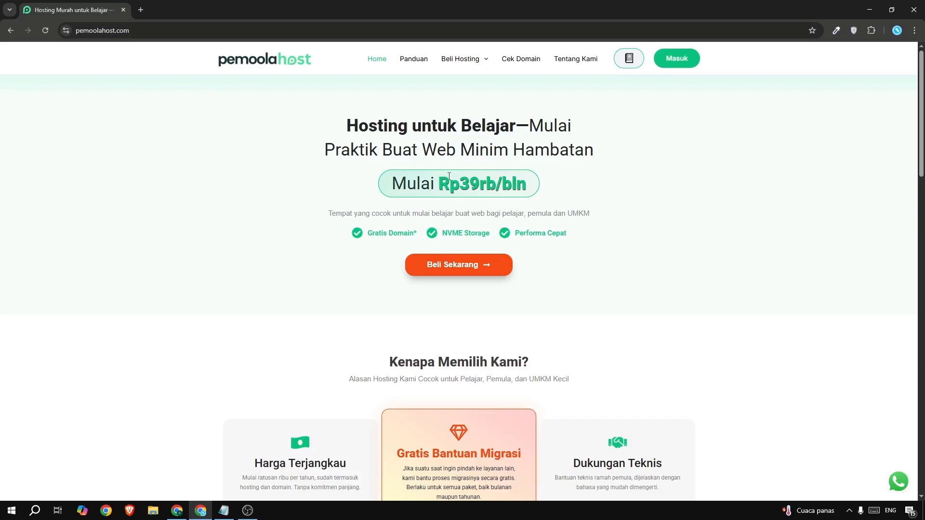
Examine the Kenapa Memilih Kami section, especially its subtitle and the Gratis Bantuan Migrasi card.
{"action": "scroll", "coordinate": [589, 206], "scroll_direction": "down", "scroll_amount": 2}
{"action": "scroll", "coordinate": [588, 208], "scroll_direction": "down", "scroll_amount": 2}
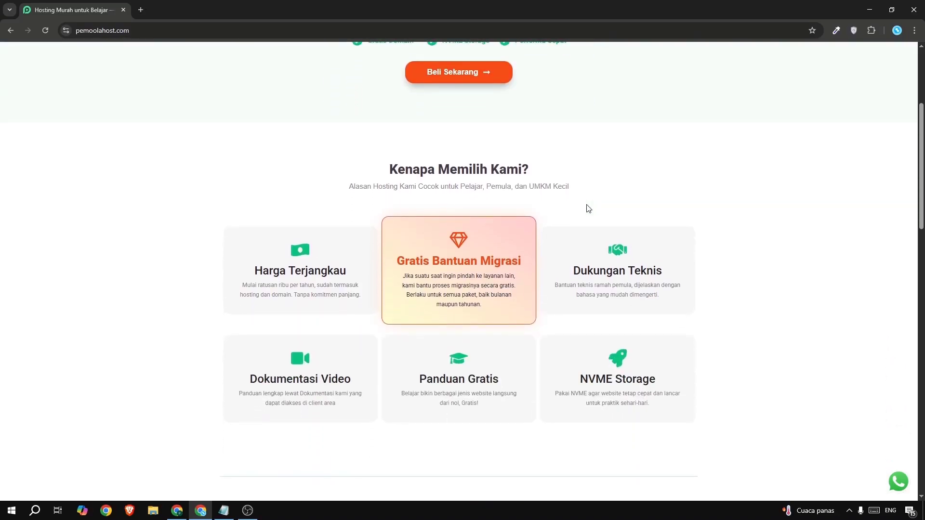
{"action": "left_click_drag", "start_coordinate": [375, 187], "coordinate": [424, 187]}
{"action": "left_click", "coordinate": [465, 188]}
{"action": "left_click_drag", "start_coordinate": [402, 263], "coordinate": [482, 263]}
{"action": "left_click", "coordinate": [510, 263]}
{"action": "left_click_drag", "start_coordinate": [434, 276], "coordinate": [477, 286]}
{"action": "left_click", "coordinate": [477, 285]}
Examine the Jangan Pilih Kami section's Bukan untuk Skala Besar and Ada Batasan Wajar limitations.
{"action": "scroll", "coordinate": [508, 255], "scroll_direction": "down", "scroll_amount": 7}
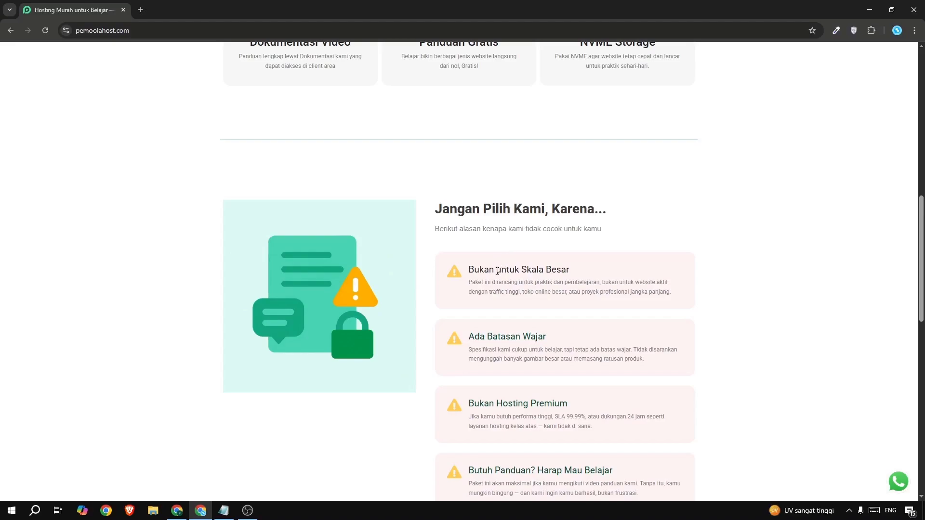
{"action": "left_click_drag", "start_coordinate": [493, 291], "coordinate": [562, 295]}
{"action": "left_click", "coordinate": [515, 295]}
{"action": "left_click", "coordinate": [548, 301]}
{"action": "scroll", "coordinate": [521, 349], "scroll_direction": "down", "scroll_amount": 1}
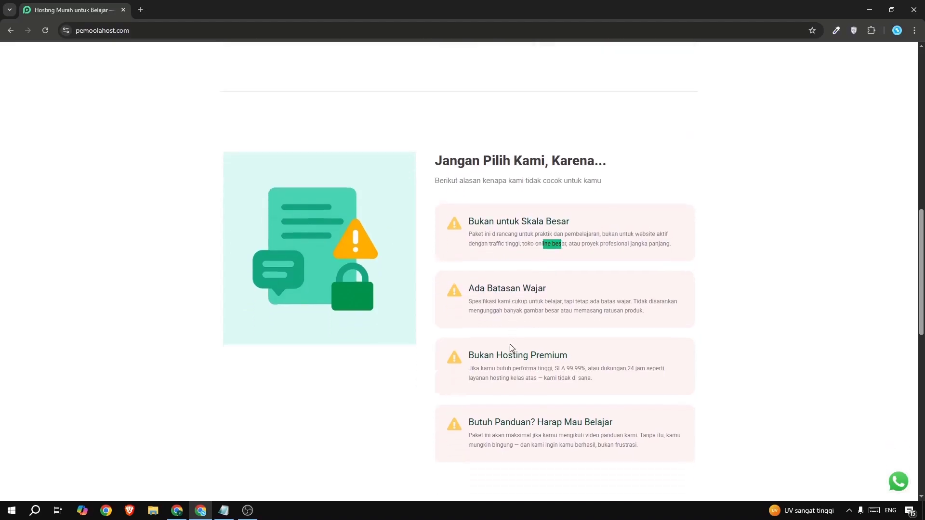
{"action": "left_click_drag", "start_coordinate": [472, 287], "coordinate": [501, 289]}
{"action": "left_click", "coordinate": [504, 290]}
{"action": "left_click_drag", "start_coordinate": [491, 303], "coordinate": [549, 320]}
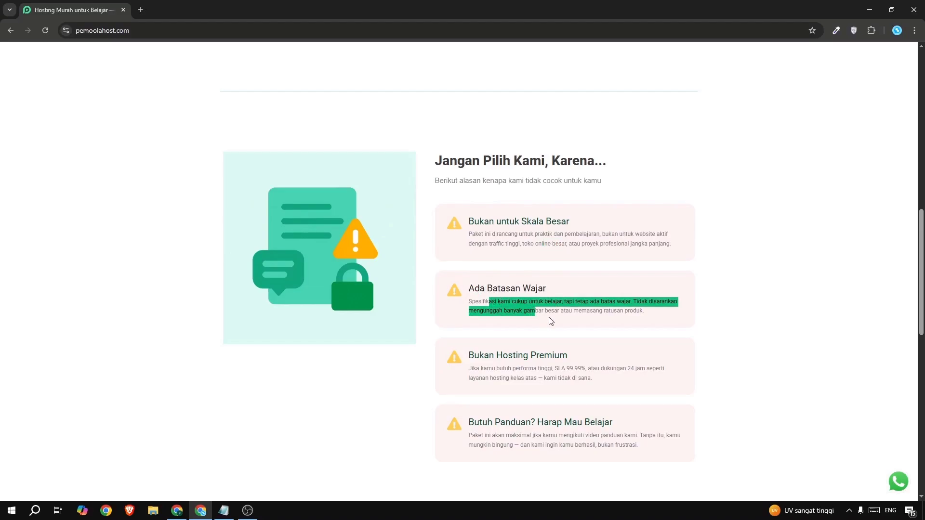
{"action": "left_click", "coordinate": [552, 319]}
Open Pemoolahost's Hosting Pemula page.
{"action": "scroll", "coordinate": [555, 320], "scroll_direction": "up", "scroll_amount": 10}
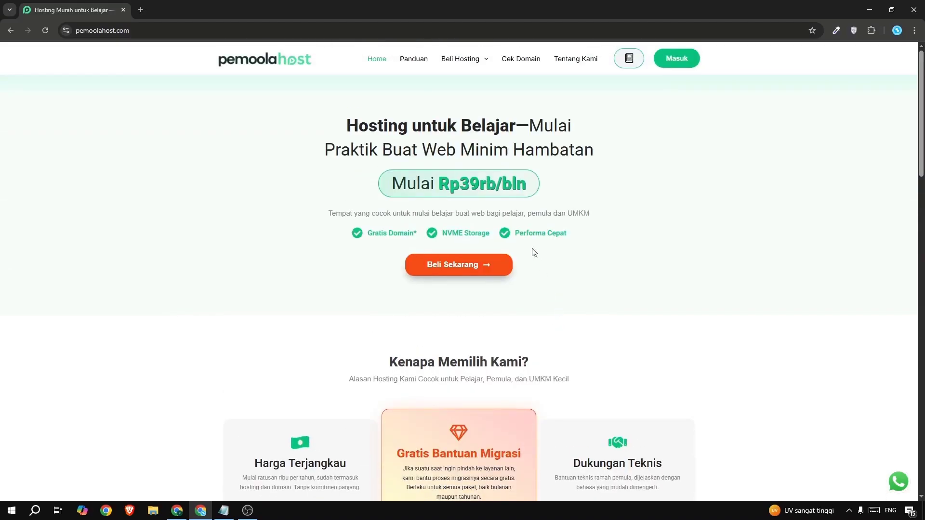
{"action": "mouse_move", "coordinate": [455, 57]}
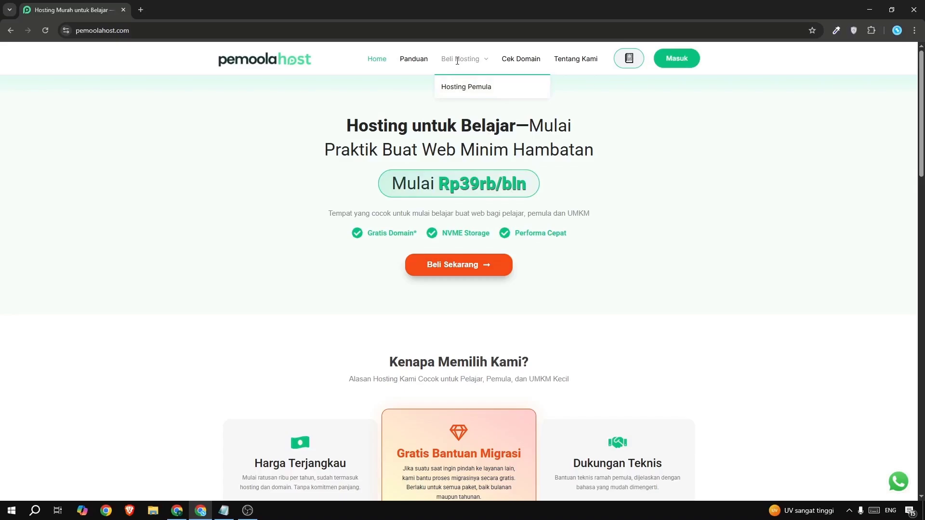
{"action": "left_click", "coordinate": [466, 86]}
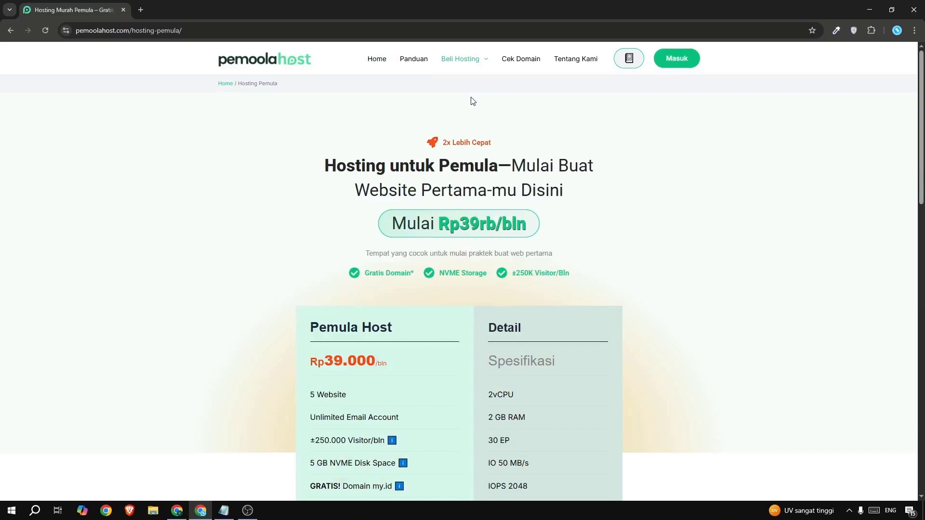
Examine the Pemula Host package table, especially its disk space, free domain and RAM entries.
{"action": "scroll", "coordinate": [497, 183], "scroll_direction": "down", "scroll_amount": 3}
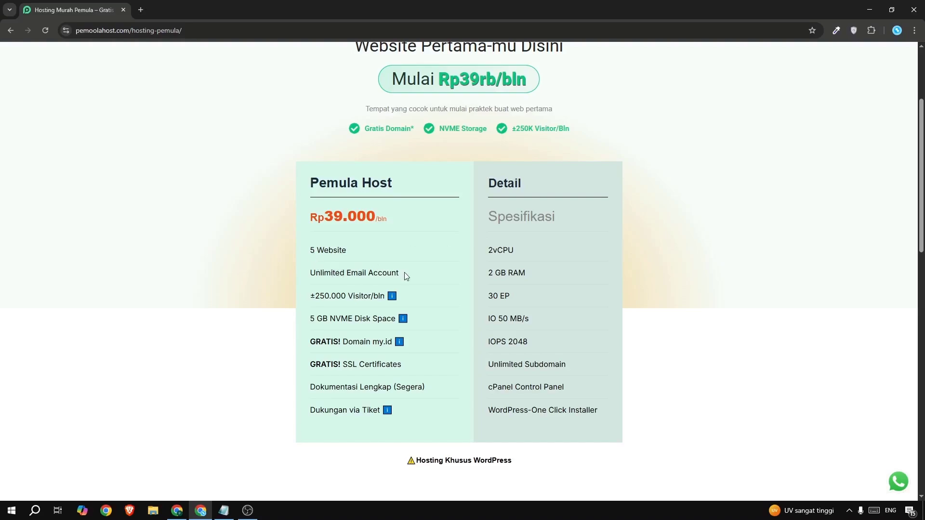
{"action": "double_click", "coordinate": [340, 319]}
{"action": "mouse_move", "coordinate": [393, 343]}
{"action": "left_click_drag", "start_coordinate": [486, 277], "coordinate": [525, 276]}
{"action": "left_click", "coordinate": [533, 275]}
Examine the Best Practice table's list of suitable website types and the disclaimer below it.
{"action": "scroll", "coordinate": [533, 275], "scroll_direction": "down", "scroll_amount": 7}
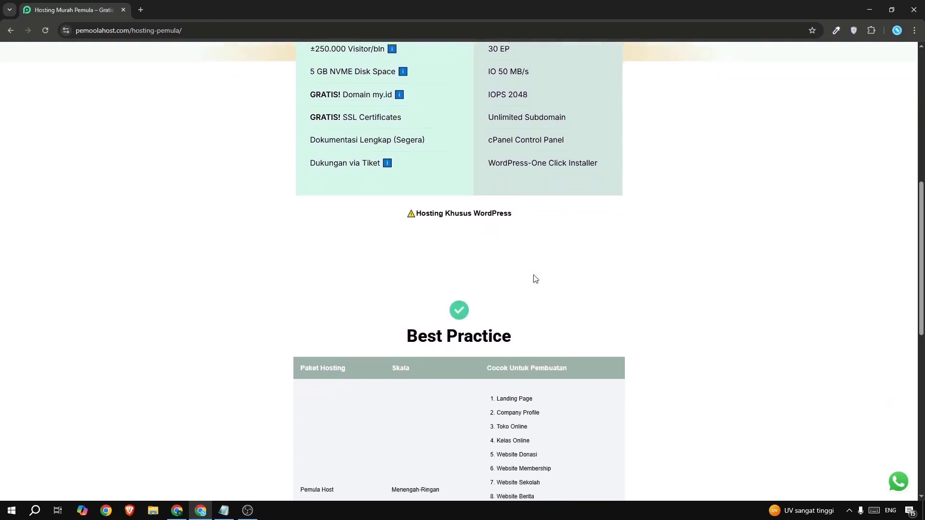
{"action": "scroll", "coordinate": [533, 275], "scroll_direction": "down", "scroll_amount": 1}
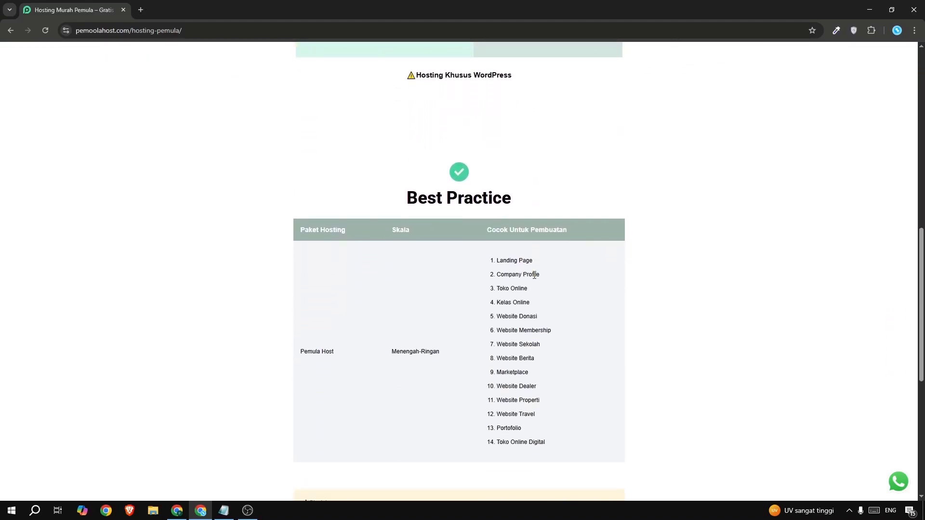
{"action": "scroll", "coordinate": [534, 275], "scroll_direction": "down", "scroll_amount": 1}
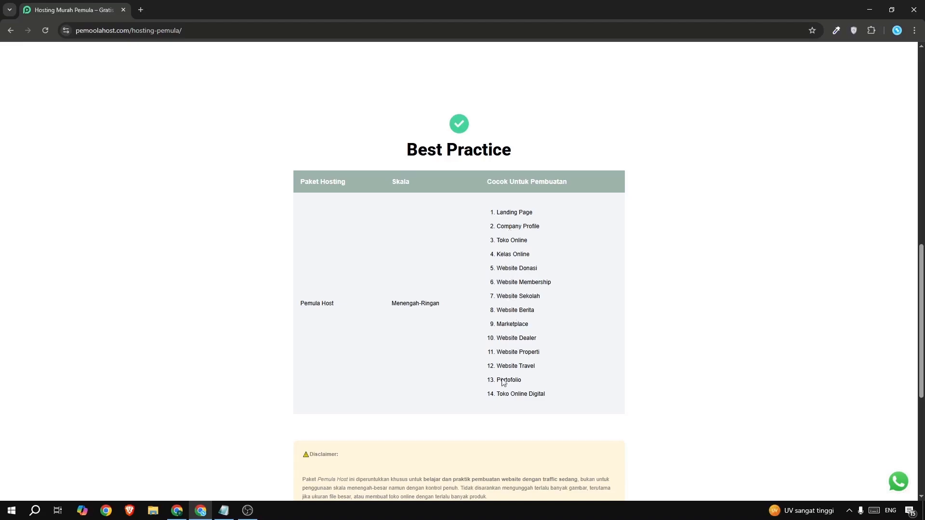
{"action": "left_click_drag", "start_coordinate": [500, 393], "coordinate": [520, 393]}
{"action": "scroll", "coordinate": [560, 359], "scroll_direction": "down", "scroll_amount": 2}
{"action": "scroll", "coordinate": [560, 360], "scroll_direction": "down", "scroll_amount": 2}
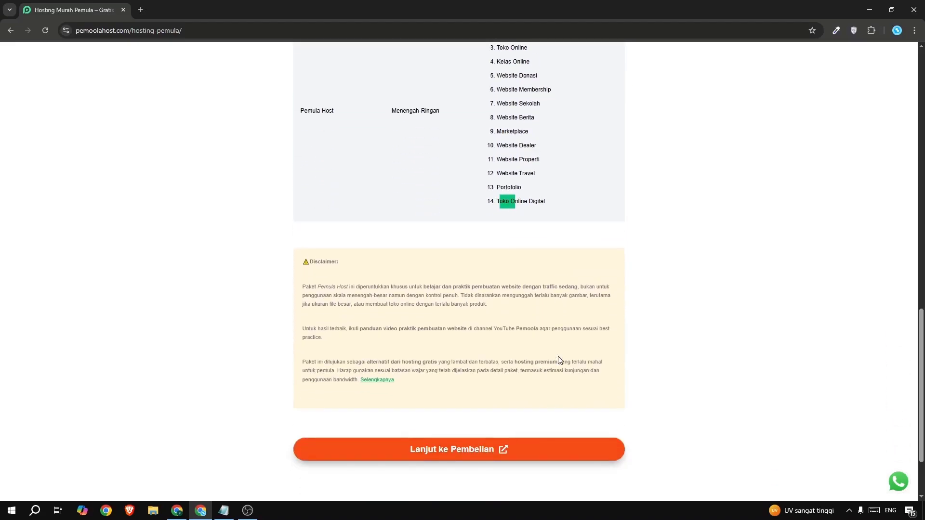
{"action": "scroll", "coordinate": [560, 360], "scroll_direction": "down", "scroll_amount": 1}
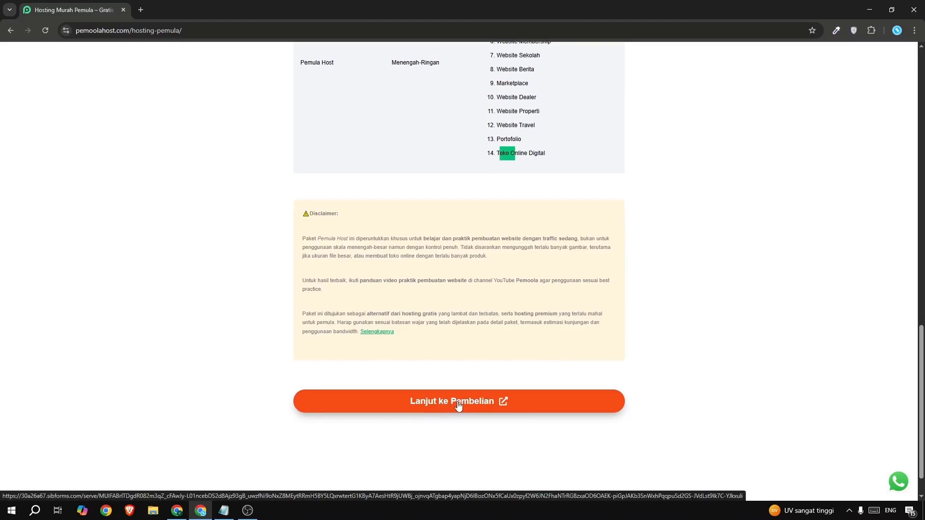
Proceed to the Hosting Pemula purchase form and enter Pemoola Tutorial as the name.
{"action": "left_click", "coordinate": [477, 406]}
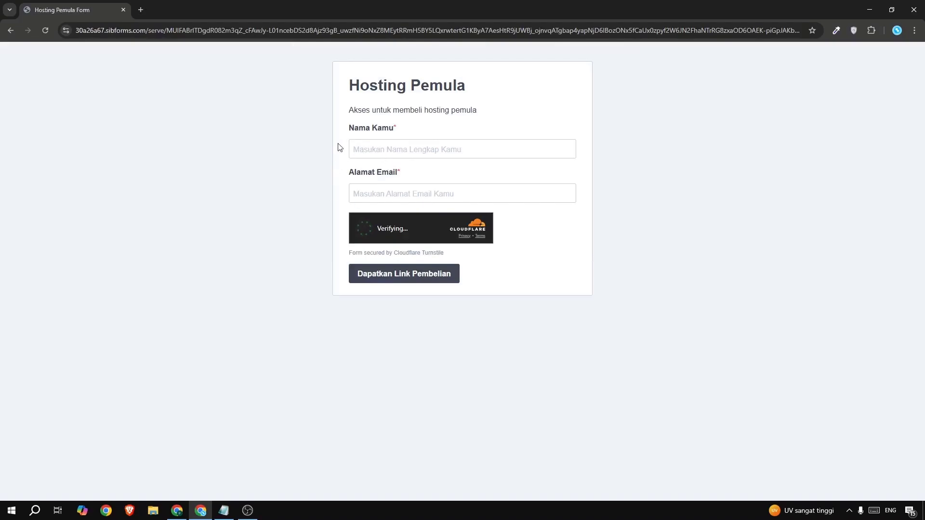
{"action": "left_click", "coordinate": [386, 149]}
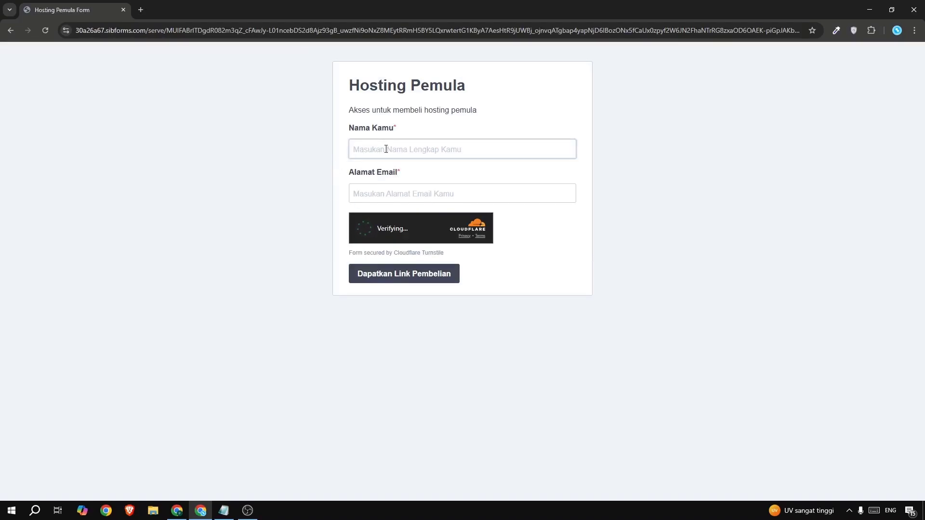
{"action": "type", "text": "Pemoola "}
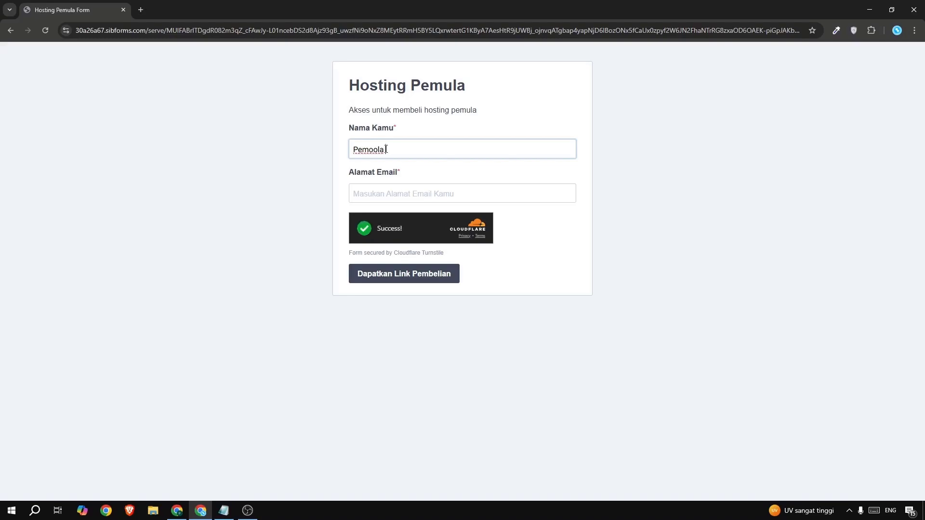
{"action": "type", "text": "Tutorial"}
{"action": "key", "text": "Tab"}
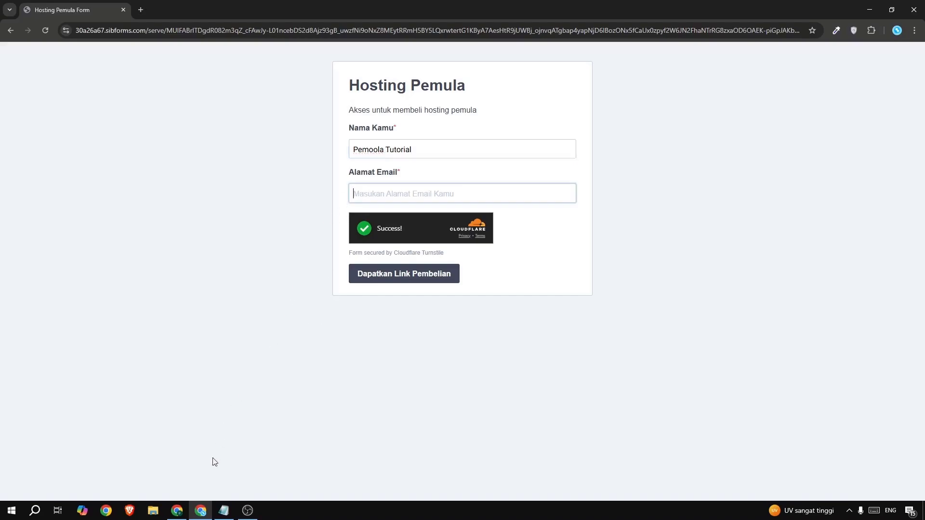
Copy the e-mail address from Notepad into the form's Alamat Email field and request the purchase link.
{"action": "left_click", "coordinate": [224, 510]}
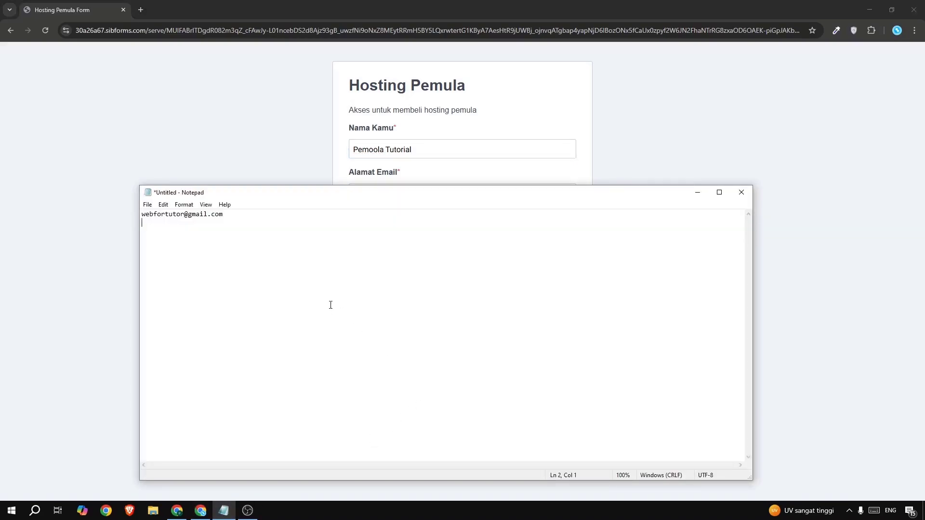
{"action": "left_click_drag", "start_coordinate": [255, 214], "coordinate": [89, 209]}
{"action": "key", "text": "ctrl+c"}
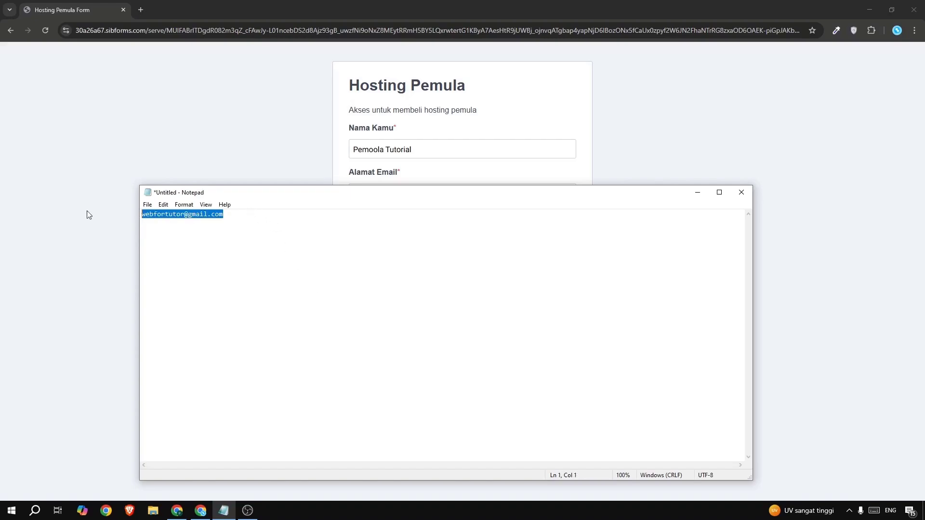
{"action": "left_click", "coordinate": [145, 173]}
{"action": "left_click", "coordinate": [353, 193]}
{"action": "key", "text": "ctrl+v"}
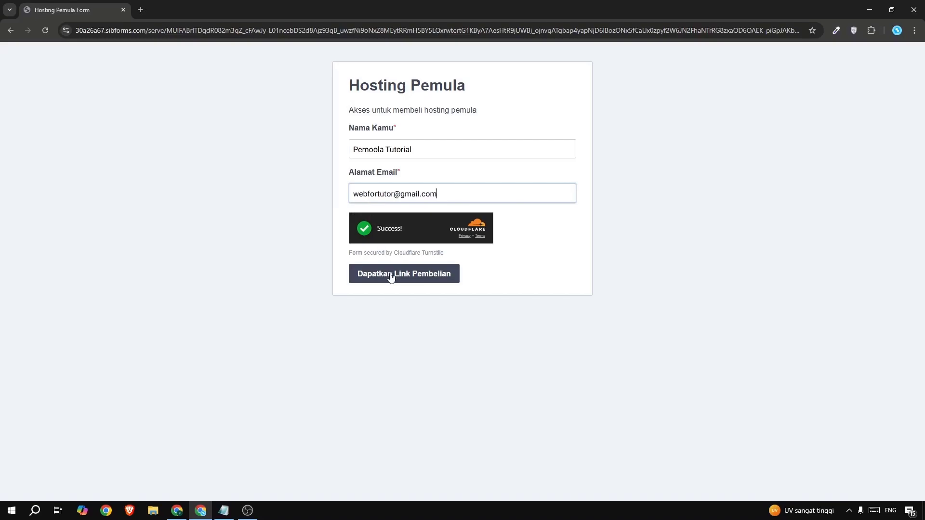
{"action": "left_click", "coordinate": [413, 278]}
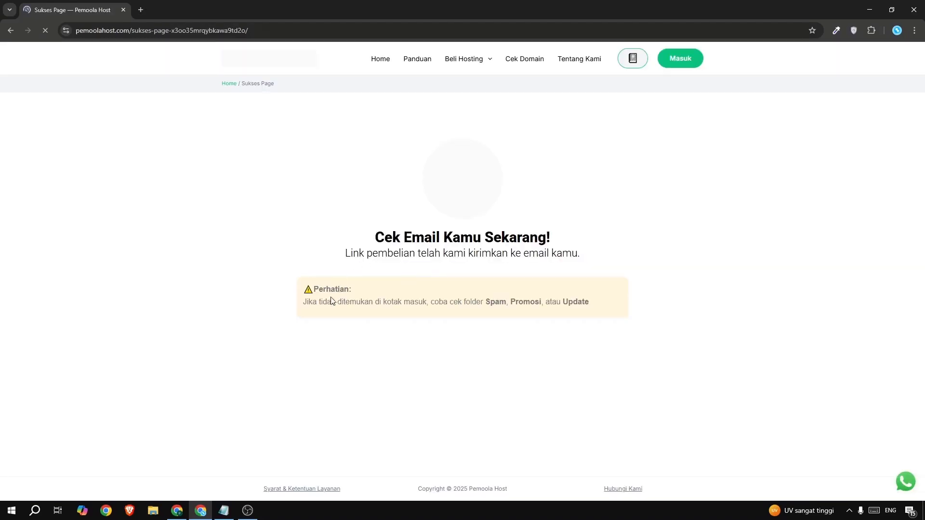
Switch to Gmail, open the Link Pembelian Hosting Pemula message among the promotions and follow its purchase link.
{"action": "left_click_drag", "start_coordinate": [307, 302], "coordinate": [486, 303]}
{"action": "left_click", "coordinate": [486, 302]}
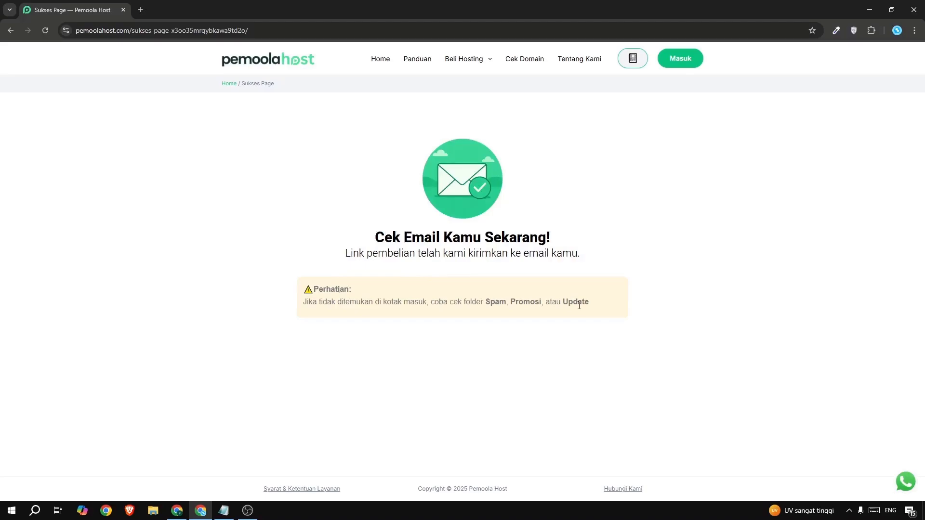
{"action": "left_click", "coordinate": [140, 12]}
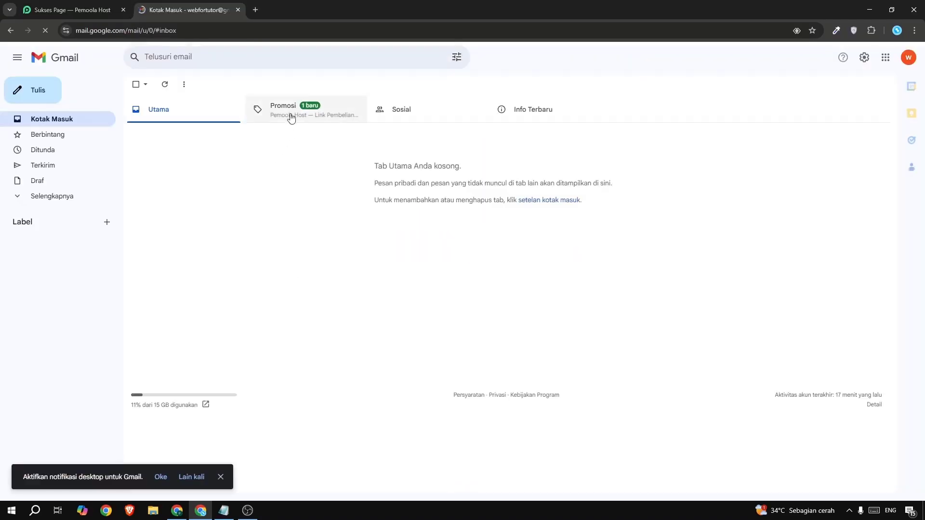
{"action": "left_click", "coordinate": [291, 118]}
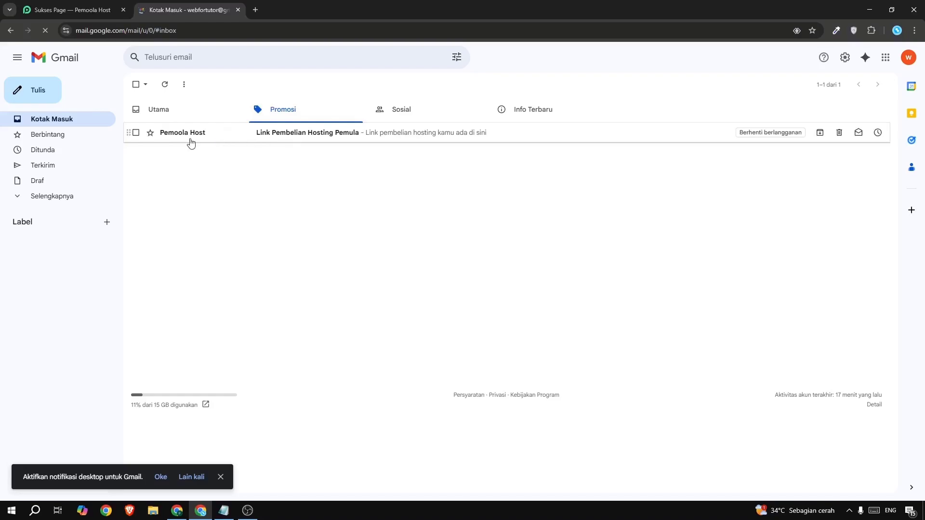
{"action": "left_click", "coordinate": [315, 141]}
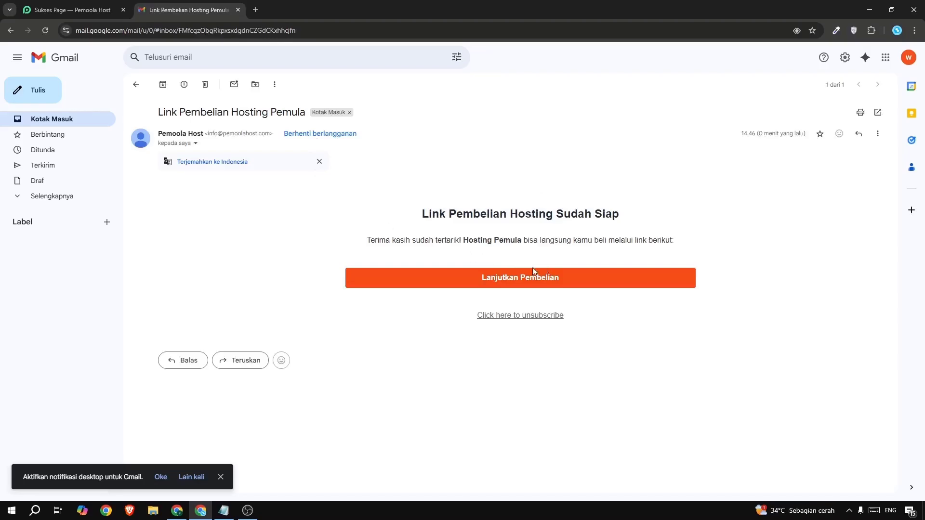
{"action": "left_click", "coordinate": [511, 282]}
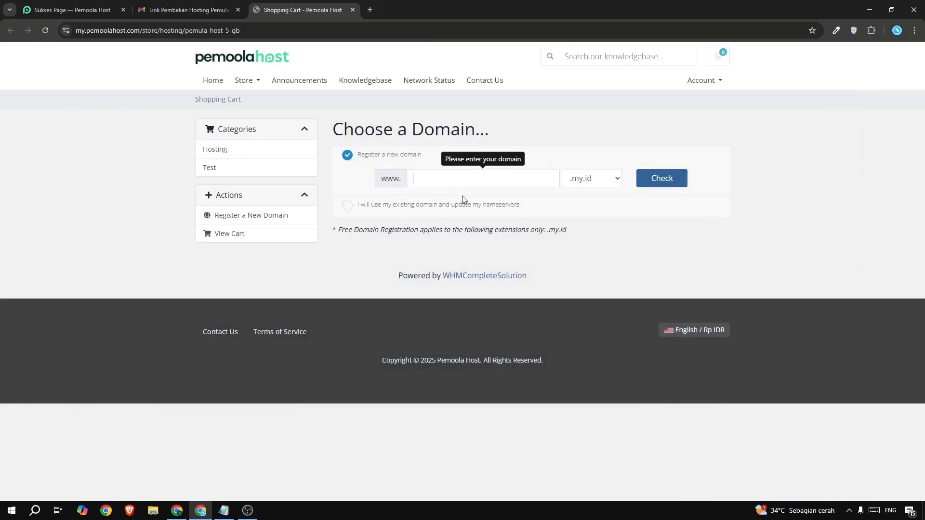
Check the availability of the new domain desapemoola.my.id, add it to the order and continue to the hosting configuration.
{"action": "left_click", "coordinate": [420, 179]}
{"action": "type", "text": "desapemoola"}
{"action": "left_click", "coordinate": [592, 182]}
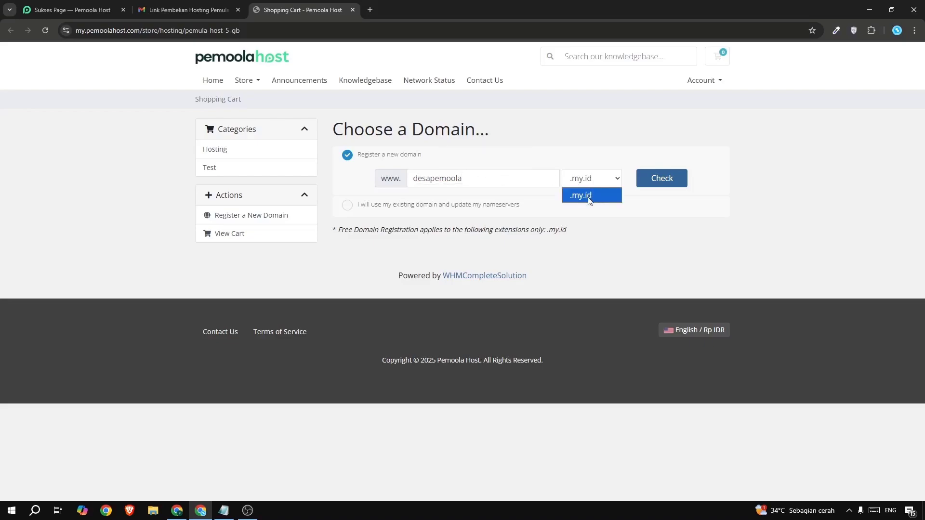
{"action": "left_click", "coordinate": [588, 200]}
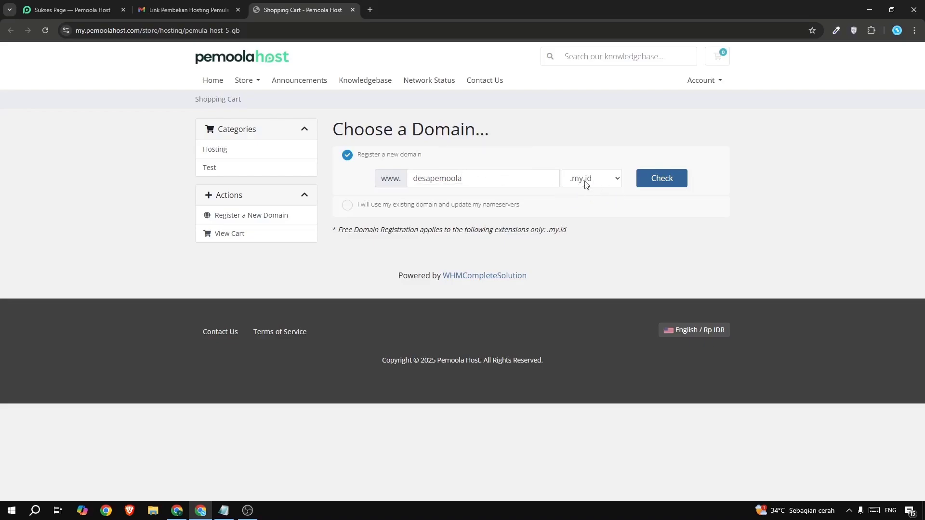
{"action": "left_click", "coordinate": [664, 179]}
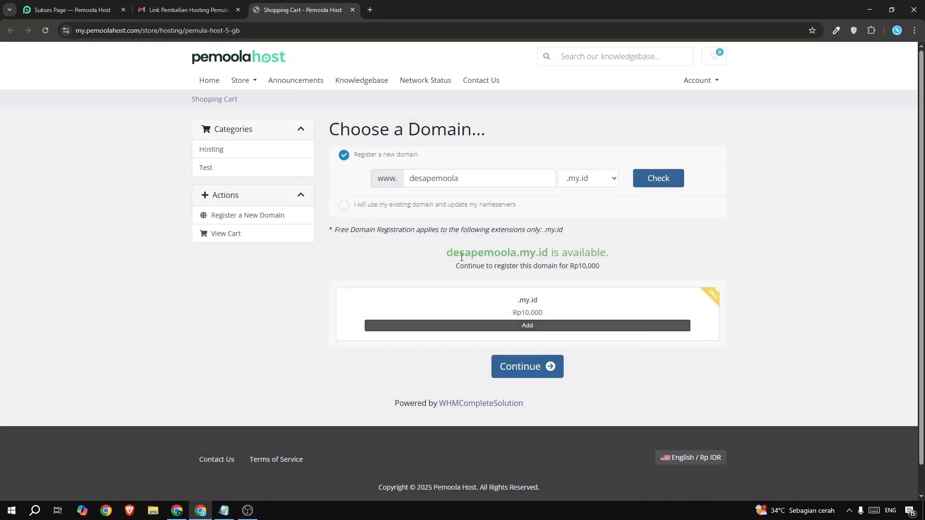
{"action": "left_click", "coordinate": [535, 331]}
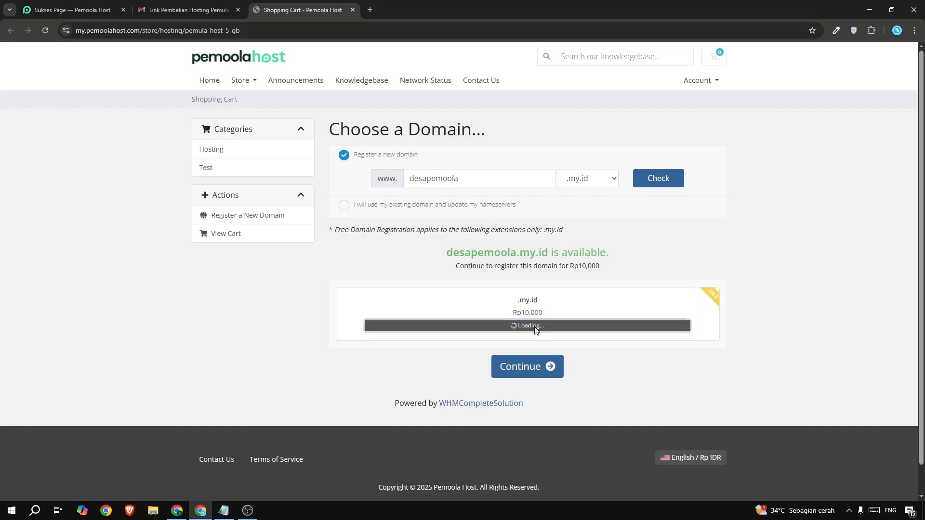
{"action": "left_click", "coordinate": [522, 368]}
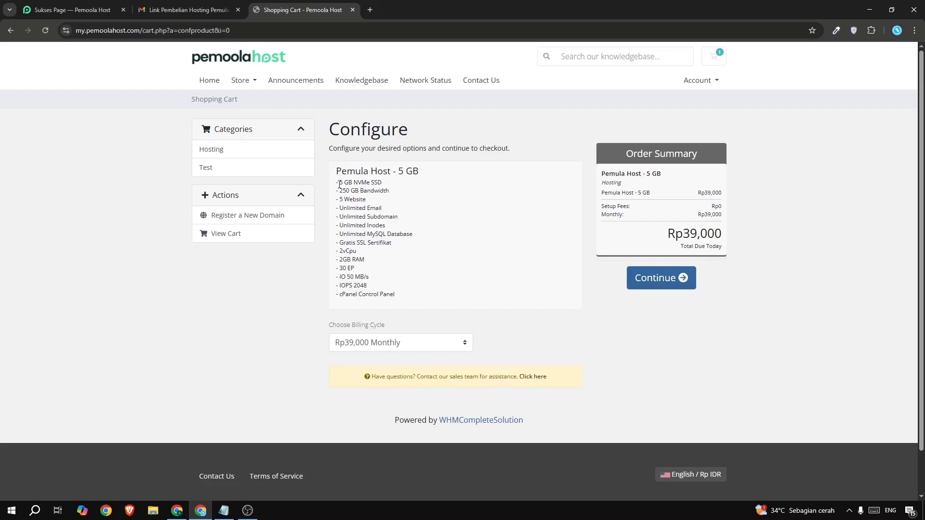
Set the Pemula Host - 5 GB billing cycle to Rp468,000 Annually (Free Domain) and continue to the domain configuration.
{"action": "left_click_drag", "start_coordinate": [339, 184], "coordinate": [375, 208]}
{"action": "left_click", "coordinate": [358, 188]}
{"action": "scroll", "coordinate": [426, 263], "scroll_direction": "down", "scroll_amount": 1}
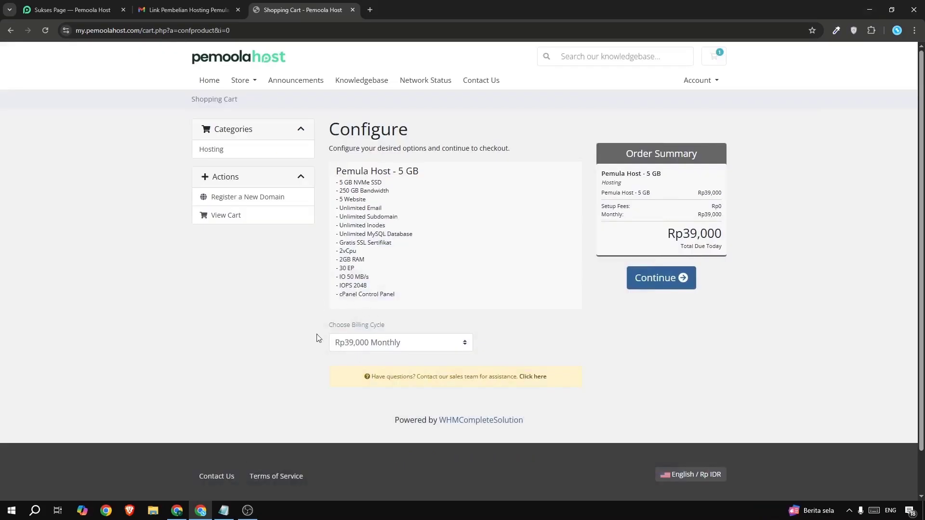
{"action": "left_click", "coordinate": [358, 347]}
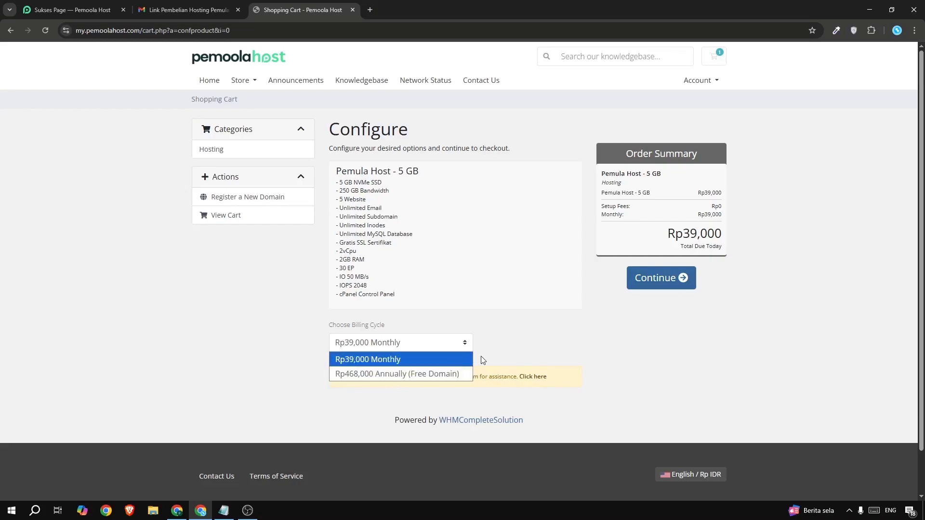
{"action": "left_click", "coordinate": [409, 373]}
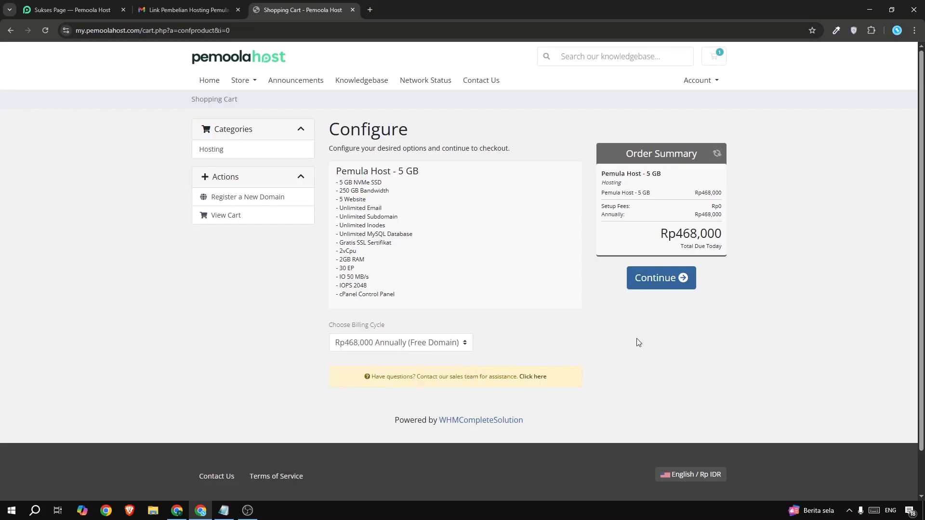
{"action": "left_click", "coordinate": [661, 279]}
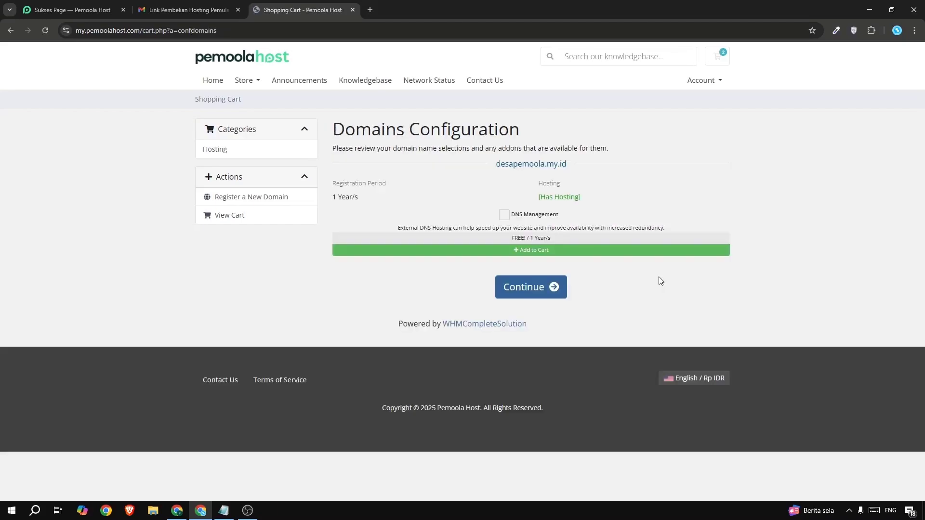
Add DNS Management to desapemoola.my.id, continue to the cart and review the domain's renewal price.
{"action": "left_click", "coordinate": [501, 221]}
{"action": "left_click", "coordinate": [529, 290]}
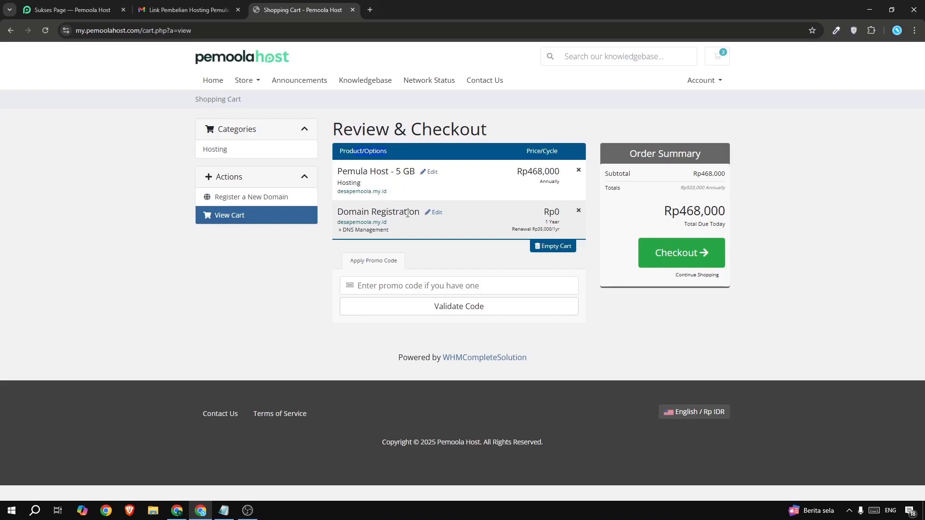
{"action": "left_click_drag", "start_coordinate": [533, 230], "coordinate": [564, 231]}
{"action": "left_click", "coordinate": [507, 240]}
{"action": "right_click", "coordinate": [364, 284]}
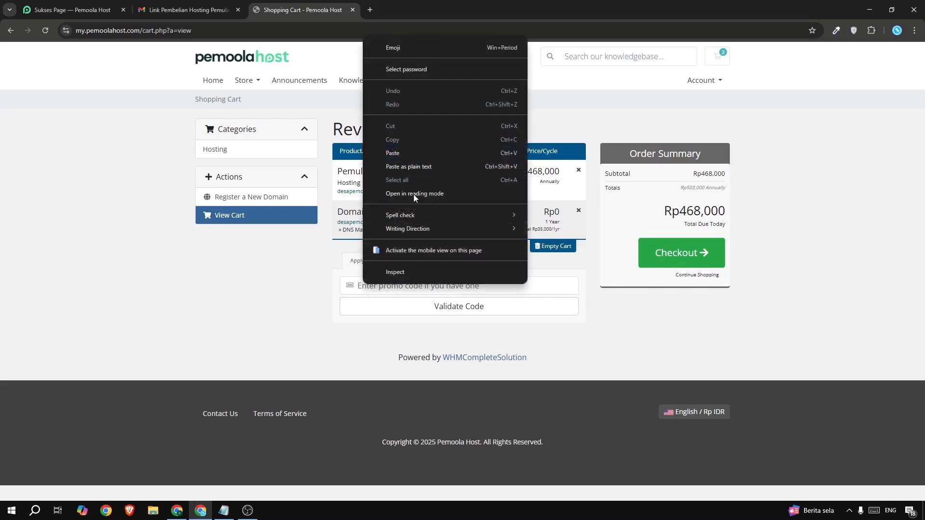
{"action": "left_click", "coordinate": [398, 153]}
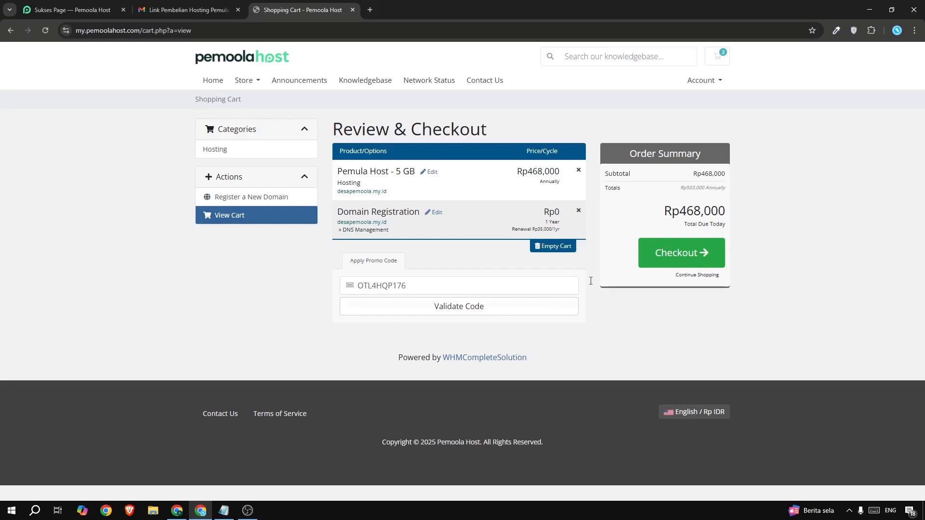
{"action": "left_click", "coordinate": [468, 312]}
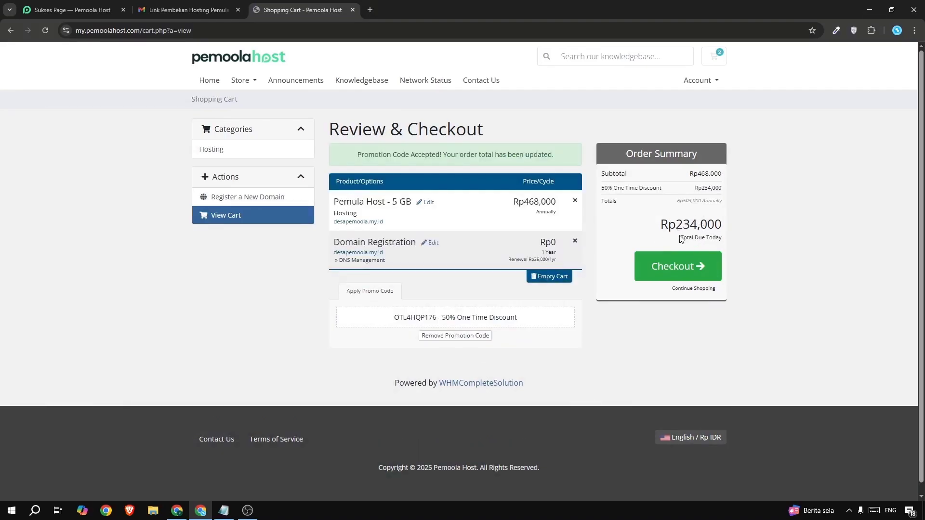
{"action": "left_click_drag", "start_coordinate": [675, 225], "coordinate": [694, 224]}
{"action": "left_click", "coordinate": [695, 224]}
{"action": "left_click", "coordinate": [451, 336]}
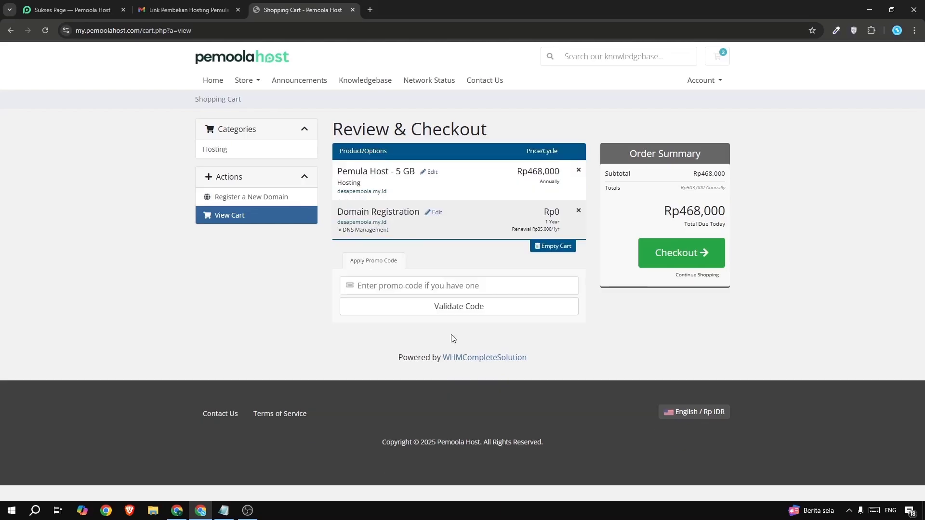
Try the promo code PEMOOLA on the order, check the total due and remove the code again.
{"action": "left_click", "coordinate": [381, 287]}
{"action": "type", "text": "PEMOOLA"}
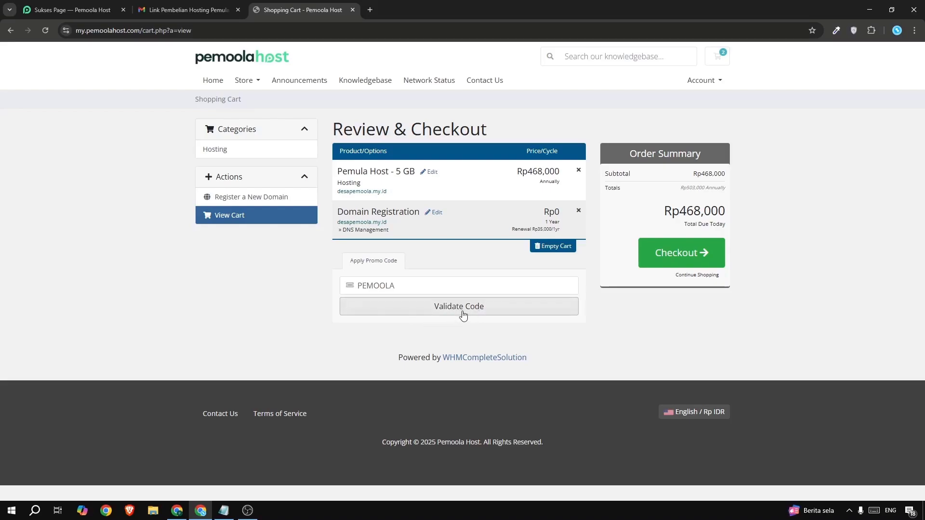
{"action": "left_click", "coordinate": [476, 307]}
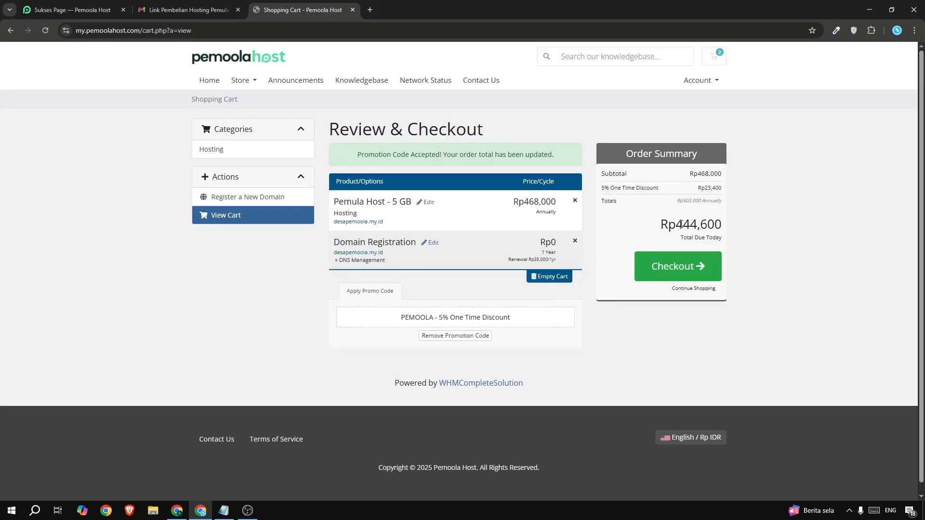
{"action": "left_click_drag", "start_coordinate": [682, 223], "coordinate": [707, 225]}
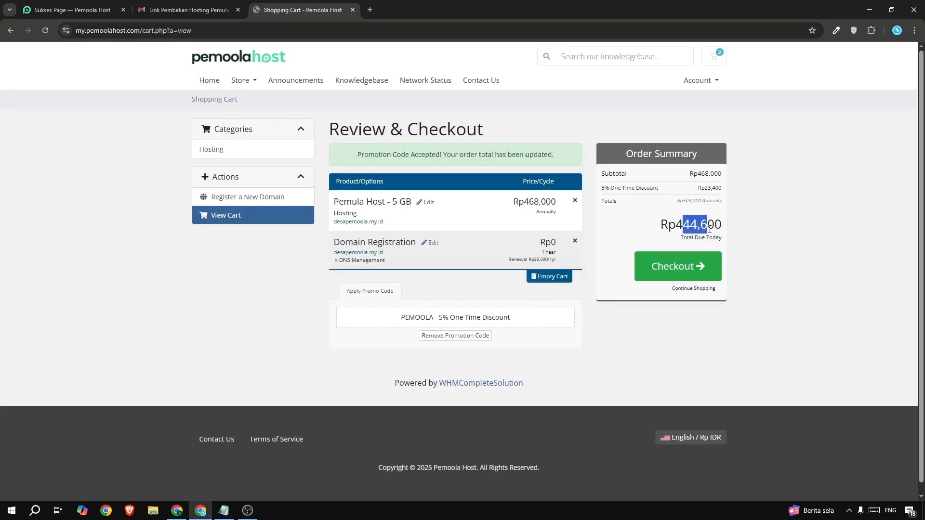
{"action": "left_click", "coordinate": [476, 337]}
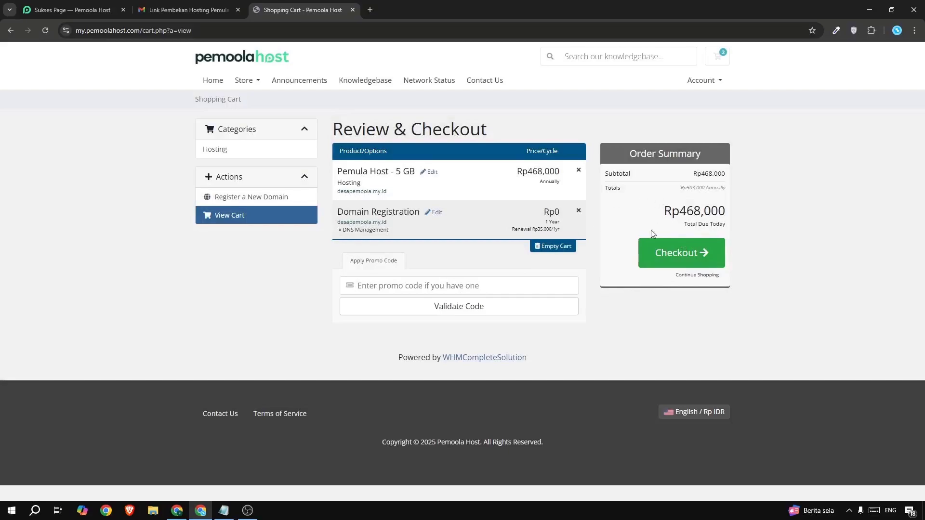
Proceed to checkout and fill in the customer's first name, last name, email address and phone number.
{"action": "left_click", "coordinate": [679, 255]}
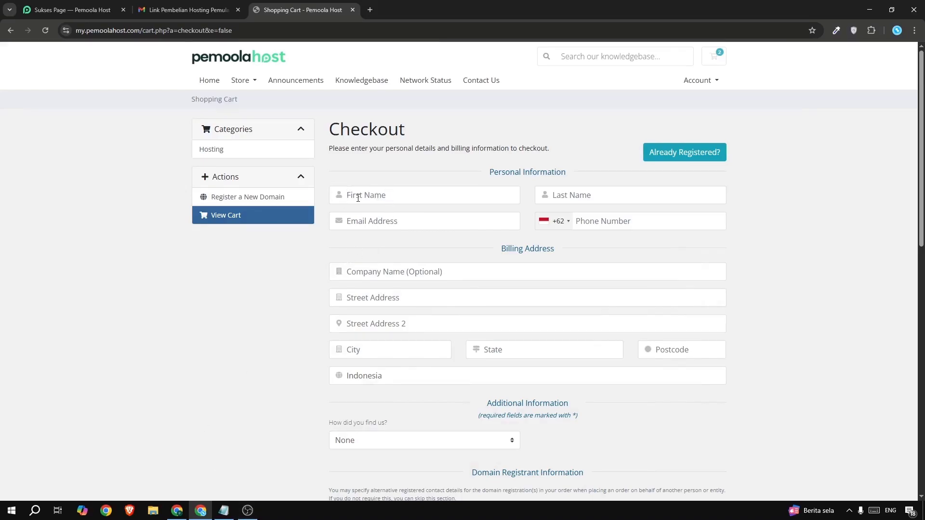
{"action": "type", "text": "pemoola"}
{"action": "left_click", "coordinate": [567, 194]}
{"action": "type", "text": "tuit"}
{"action": "type", "text": "toria"}
{"action": "type", "text": "l"}
{"action": "key", "text": "ctrl+v"}
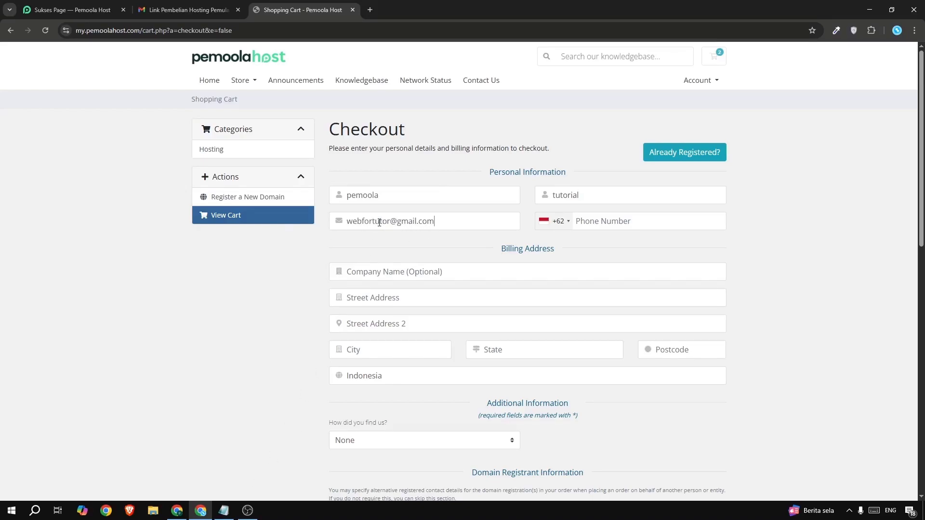
{"action": "left_click", "coordinate": [618, 220]}
{"action": "key", "text": "ctrl+v"}
Enter the customer's street address in the billing address, leaving the optional company name empty.
{"action": "left_click", "coordinate": [369, 270]}
{"action": "left_click", "coordinate": [375, 300]}
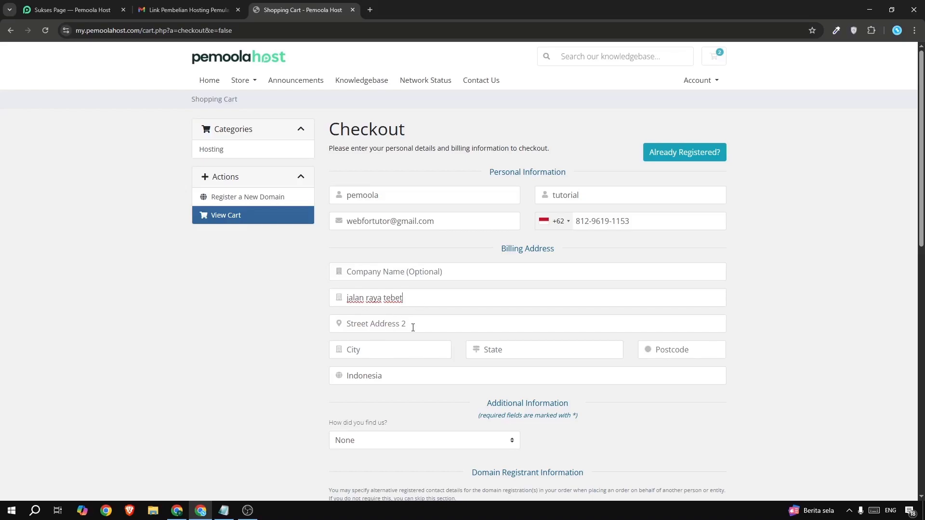
Complete the billing address with the customer's city, state and postcode.
{"action": "scroll", "coordinate": [341, 347], "scroll_direction": "down", "scroll_amount": 1}
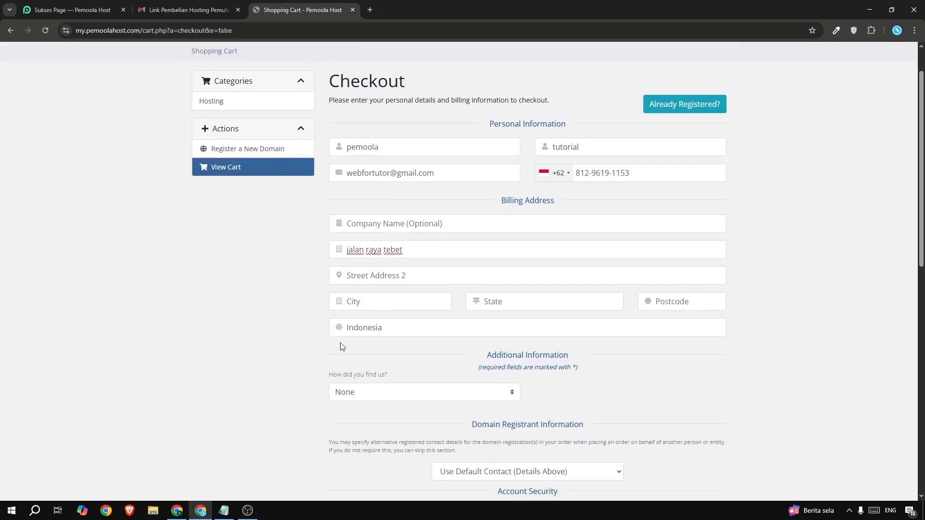
{"action": "left_click", "coordinate": [359, 307]}
{"action": "type", "text": "Jakarta selatan"}
{"action": "left_click", "coordinate": [533, 308]}
{"action": "type", "text": "DKI "}
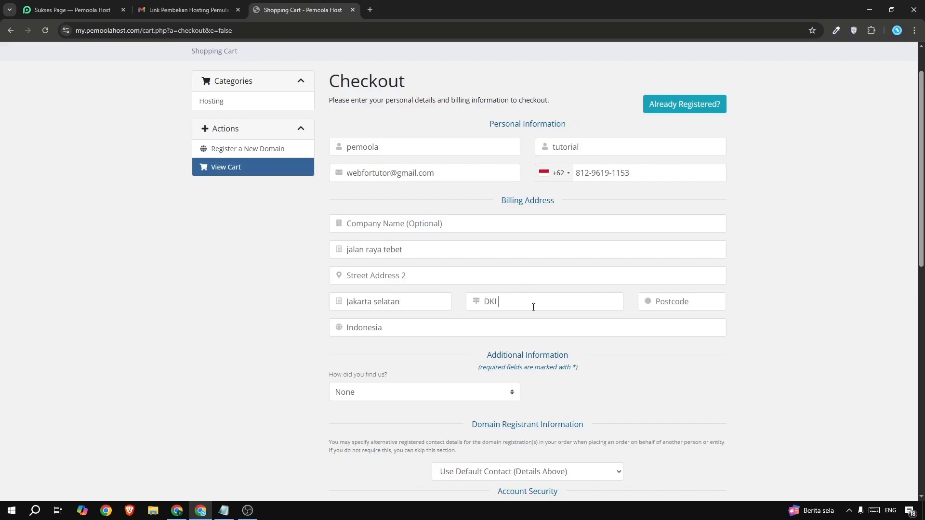
{"action": "type", "text": "Jakarta"}
{"action": "left_click", "coordinate": [679, 302]}
{"action": "type", "text": "12820"}
Answer the question of how the customer found the host with YouTube.
{"action": "left_click_drag", "start_coordinate": [330, 380], "coordinate": [394, 378]}
{"action": "left_click", "coordinate": [379, 375]}
{"action": "left_click", "coordinate": [349, 400]}
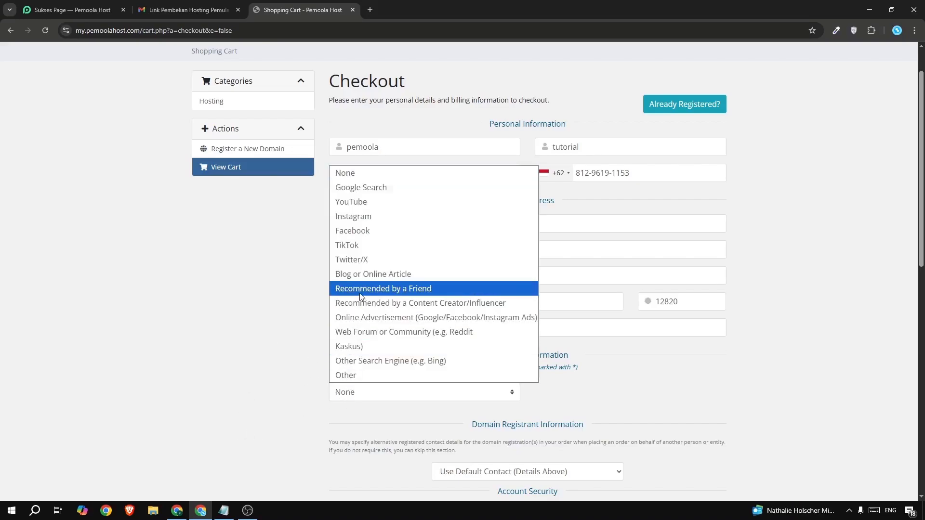
{"action": "left_click", "coordinate": [383, 202]}
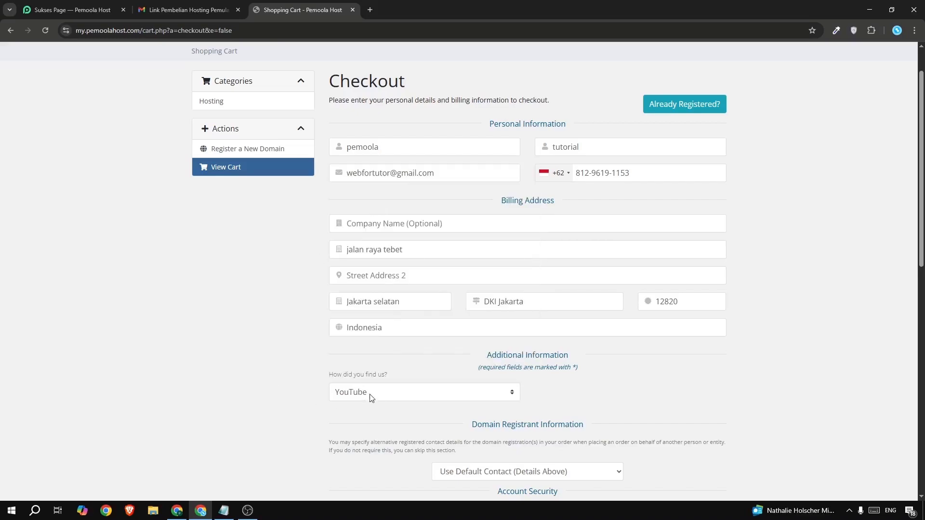
Generate a 12-character account password, copy it and insert it into the account security fields.
{"action": "scroll", "coordinate": [260, 370], "scroll_direction": "down", "scroll_amount": 3}
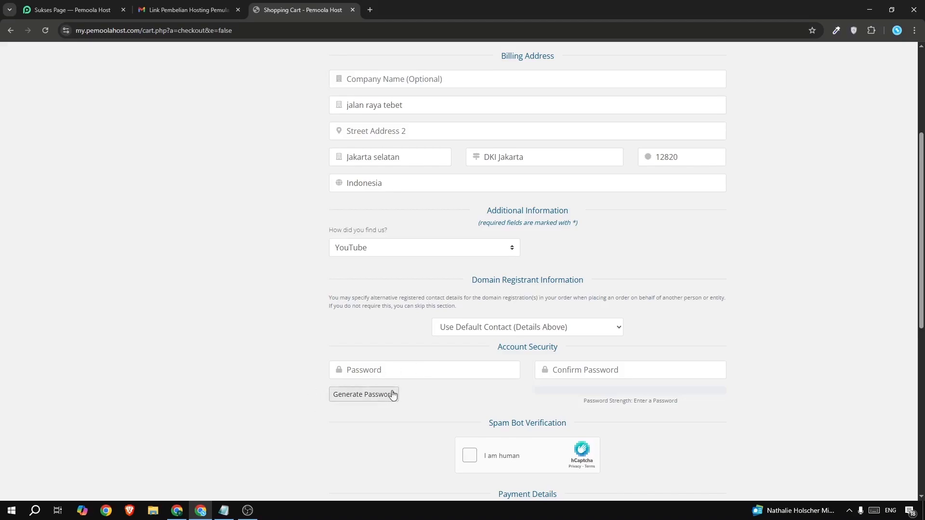
{"action": "left_click", "coordinate": [350, 396]}
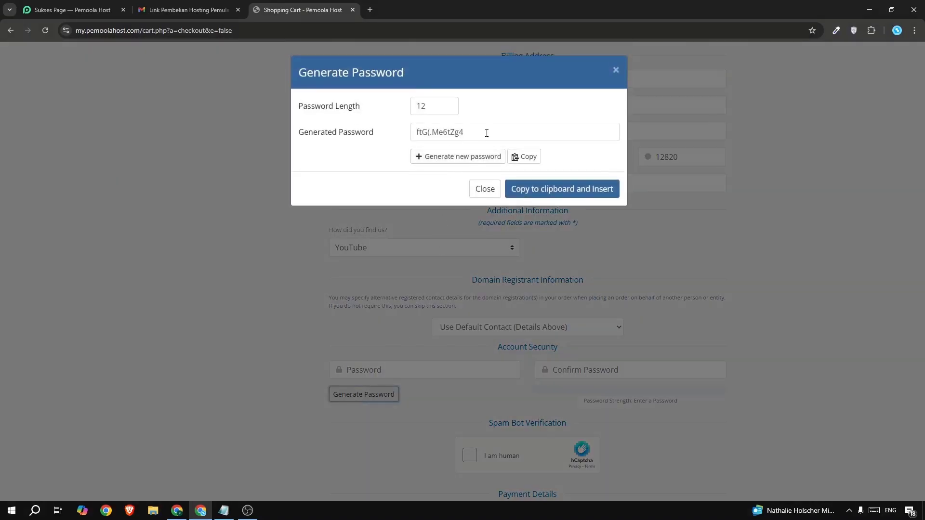
{"action": "left_click_drag", "start_coordinate": [486, 133], "coordinate": [410, 134]}
{"action": "right_click", "coordinate": [423, 132]}
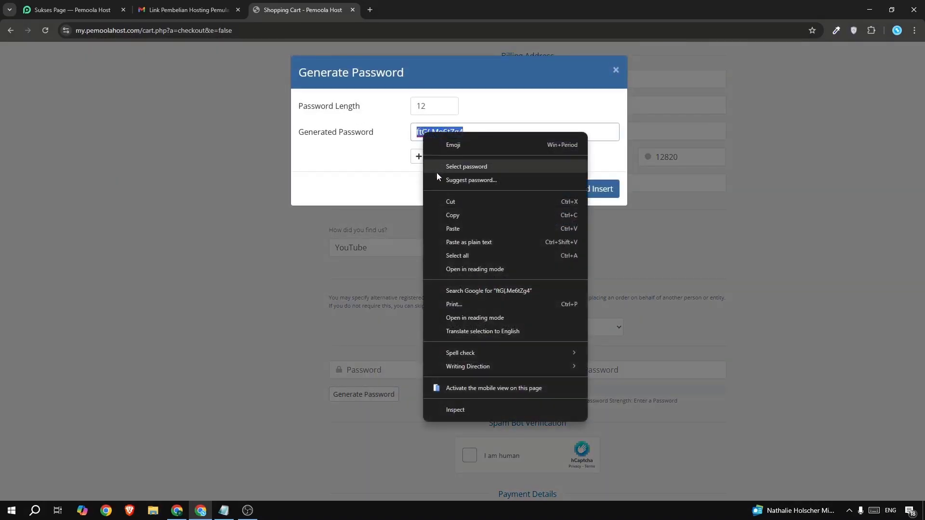
{"action": "left_click", "coordinate": [449, 215]}
{"action": "left_click", "coordinate": [413, 190]}
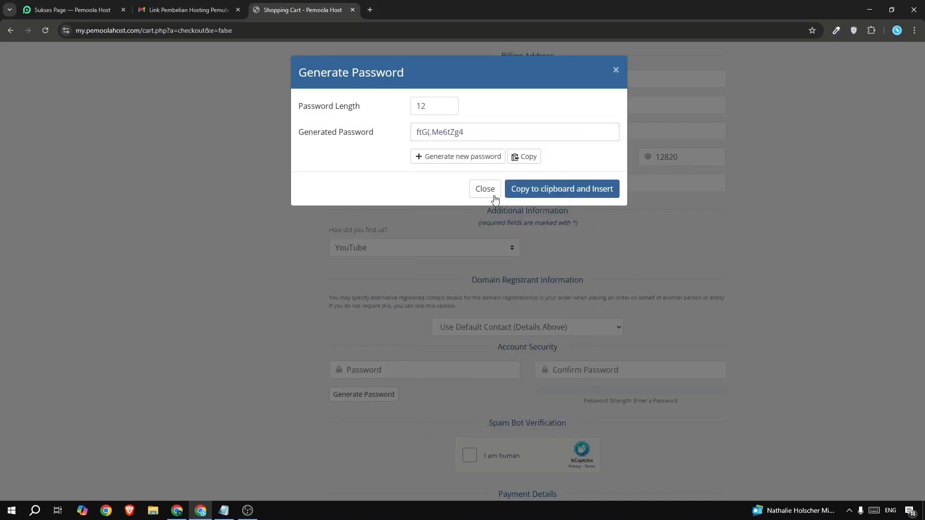
{"action": "left_click", "coordinate": [523, 160]}
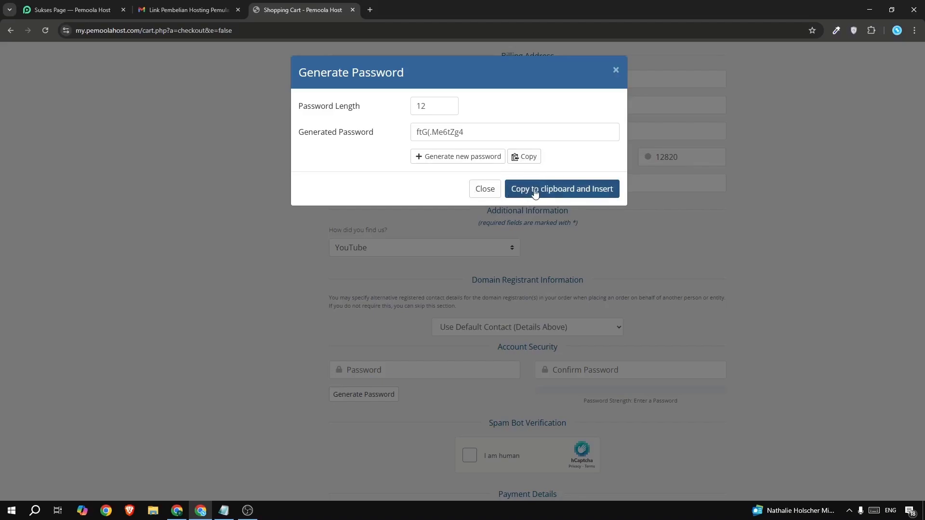
{"action": "left_click", "coordinate": [561, 189]}
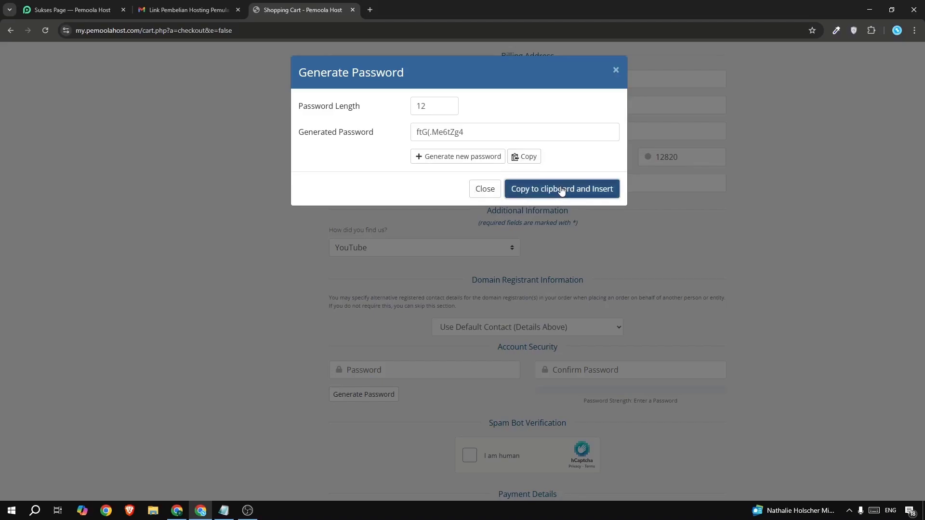
Paste the copied account password over the entries in both the password and confirmation fields.
{"action": "double_click", "coordinate": [333, 367]}
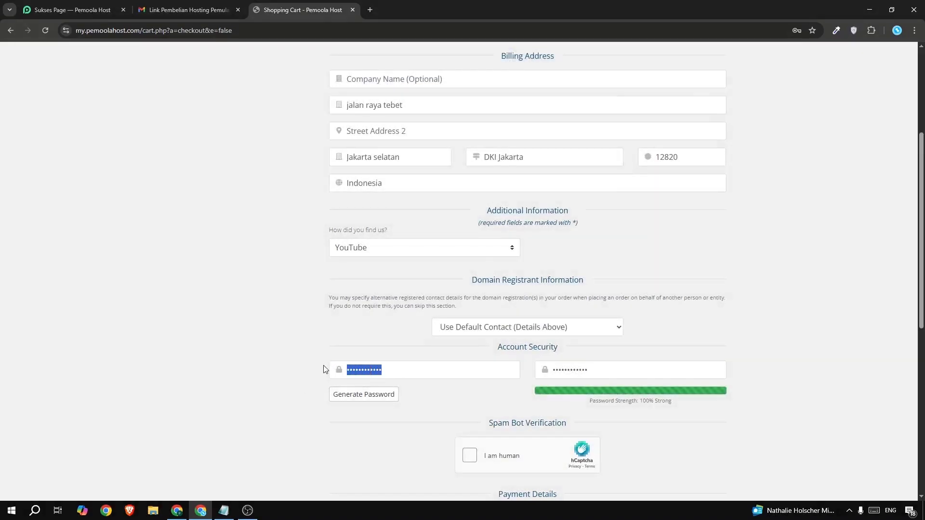
{"action": "key", "text": "ctrl+v"}
{"action": "left_click_drag", "start_coordinate": [620, 365], "coordinate": [400, 367]}
{"action": "key", "text": "ctrl+v"}
Complete the hCaptcha human verification by matching both movable shapes to their most similar outlines.
{"action": "scroll", "coordinate": [435, 445], "scroll_direction": "down", "scroll_amount": 3}
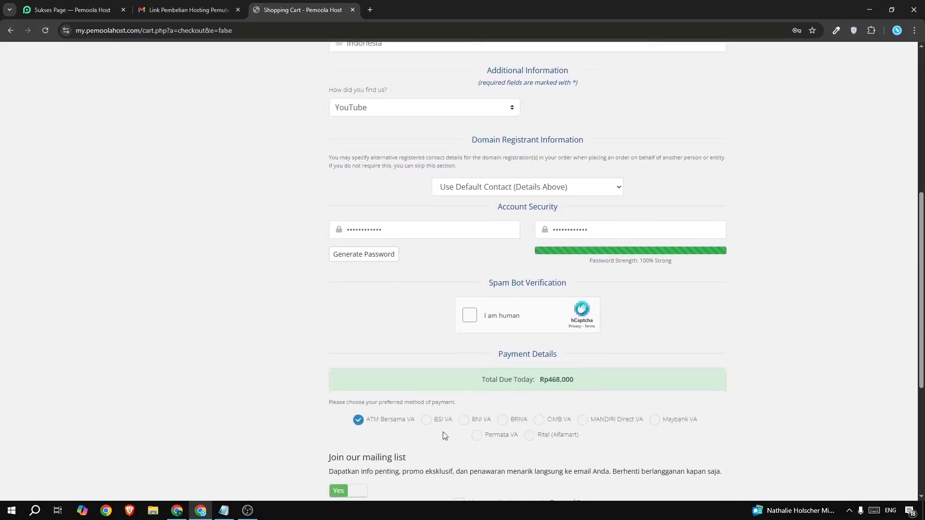
{"action": "left_click", "coordinate": [470, 314]}
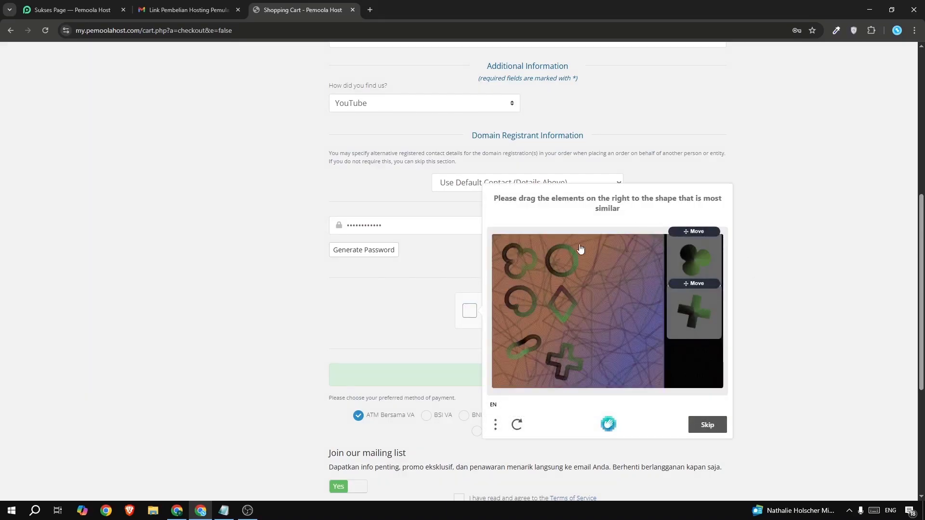
{"action": "left_click_drag", "start_coordinate": [691, 270], "coordinate": [508, 249]}
{"action": "left_click_drag", "start_coordinate": [694, 309], "coordinate": [564, 359]}
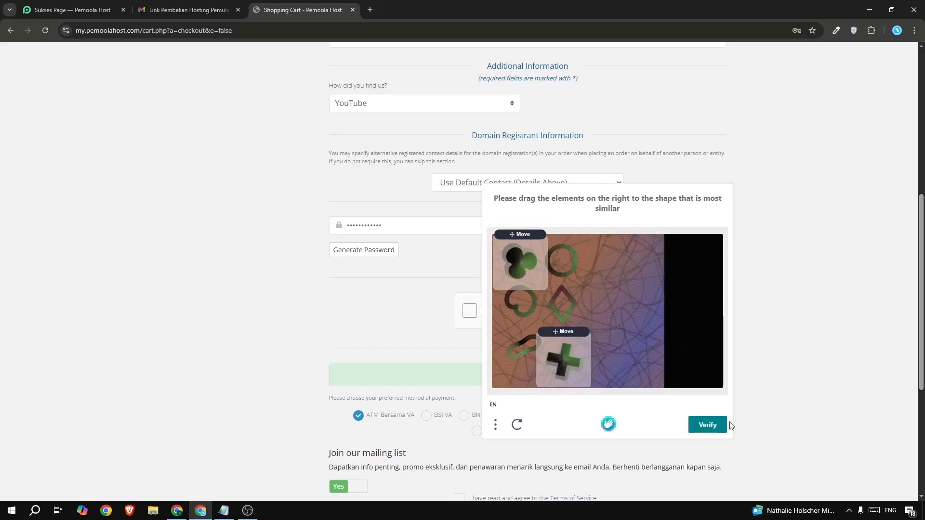
{"action": "left_click", "coordinate": [704, 427]}
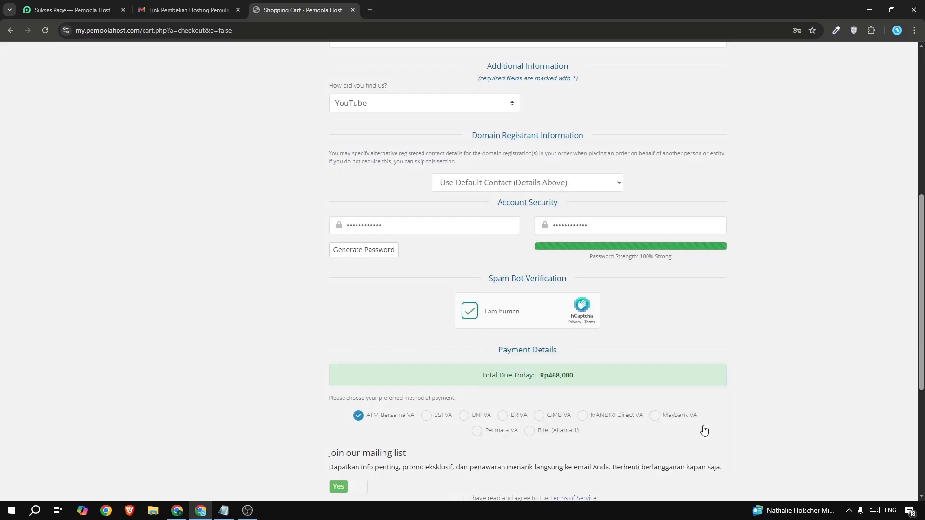
Choose BNI VA as the payment method, agree to the Terms of Service and complete the order.
{"action": "scroll", "coordinate": [243, 364], "scroll_direction": "down", "scroll_amount": 2}
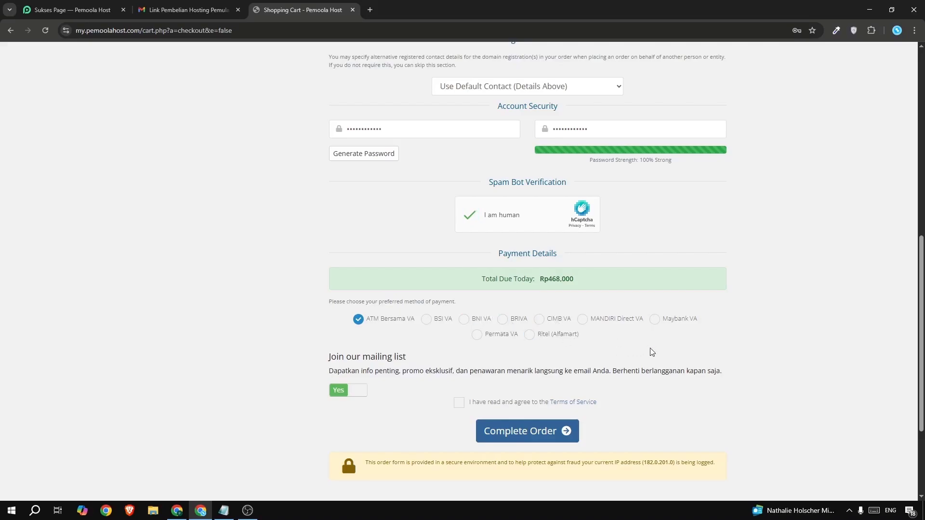
{"action": "left_click", "coordinate": [465, 322]}
{"action": "scroll", "coordinate": [376, 426], "scroll_direction": "down", "scroll_amount": 1}
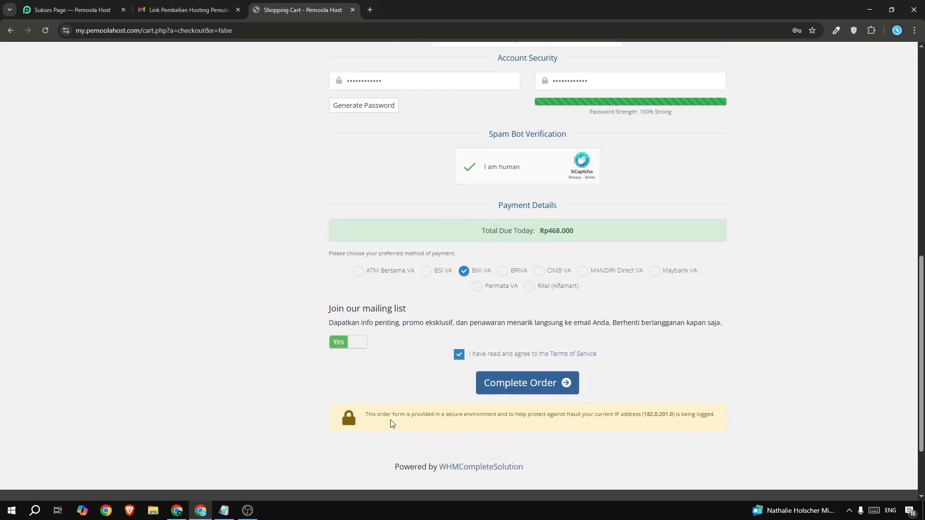
{"action": "scroll", "coordinate": [391, 424], "scroll_direction": "down", "scroll_amount": 2}
{"action": "scroll", "coordinate": [525, 295], "scroll_direction": "up", "scroll_amount": 1}
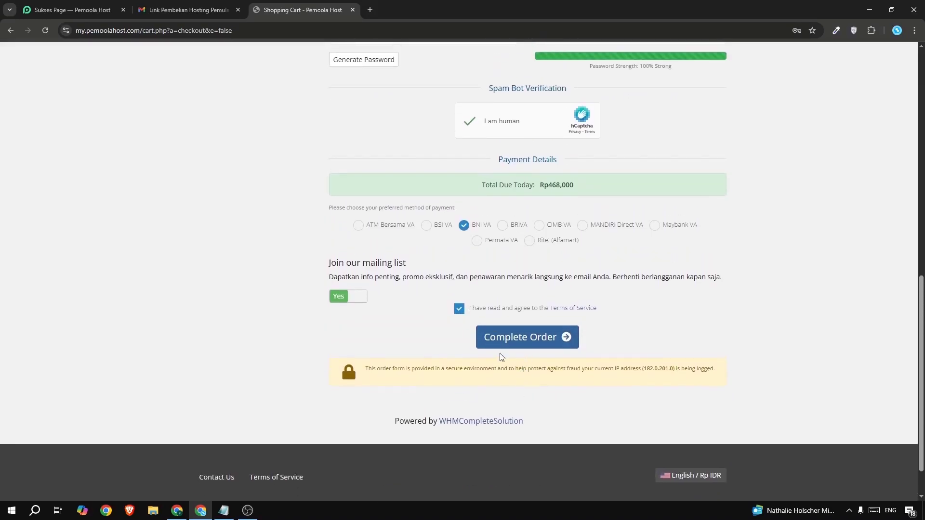
{"action": "left_click", "coordinate": [505, 342]}
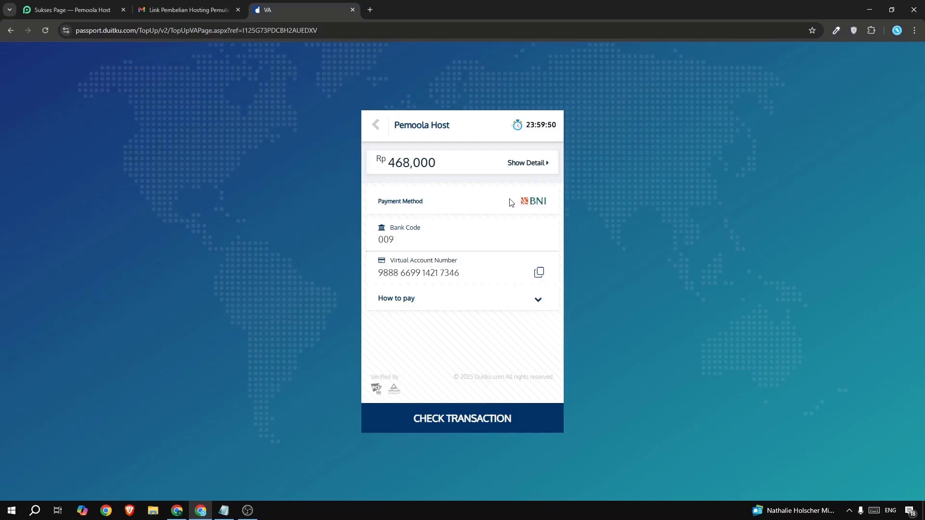
Review the amount due on the BNI payment page and return to the Pemoola Host success page.
{"action": "left_click_drag", "start_coordinate": [389, 162], "coordinate": [413, 163]}
{"action": "left_click", "coordinate": [413, 167]}
{"action": "left_click", "coordinate": [76, 11]}
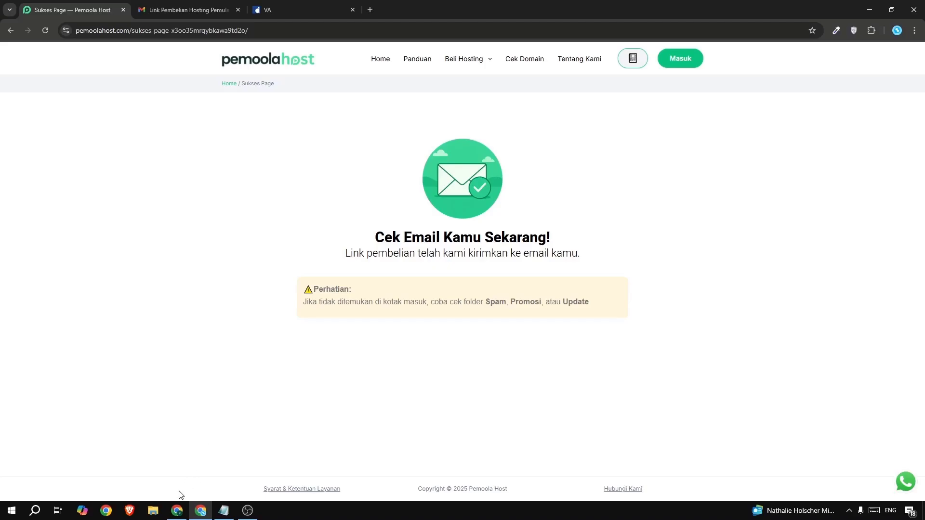
Switch to the other Gmail window, follow the verification link in the Email Address Verification message and close the page it opens.
{"action": "left_click", "coordinate": [176, 510]}
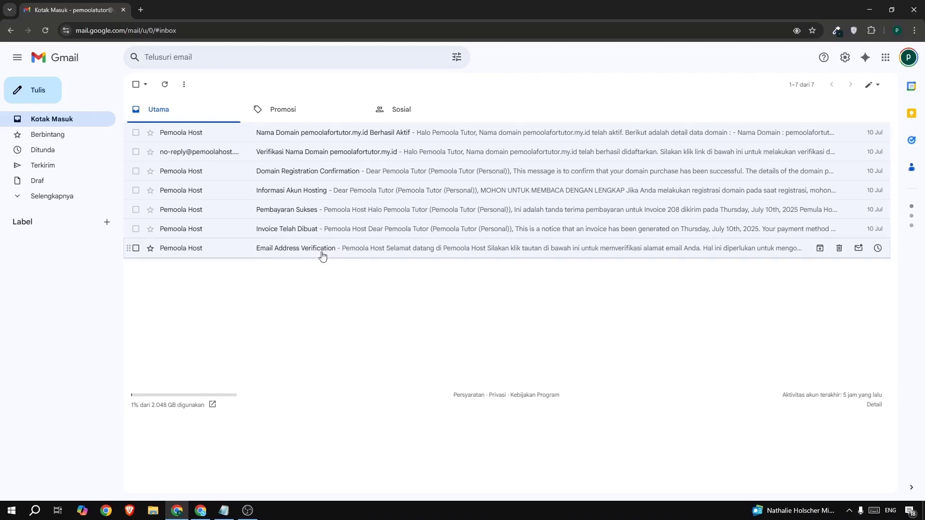
{"action": "left_click", "coordinate": [280, 251]}
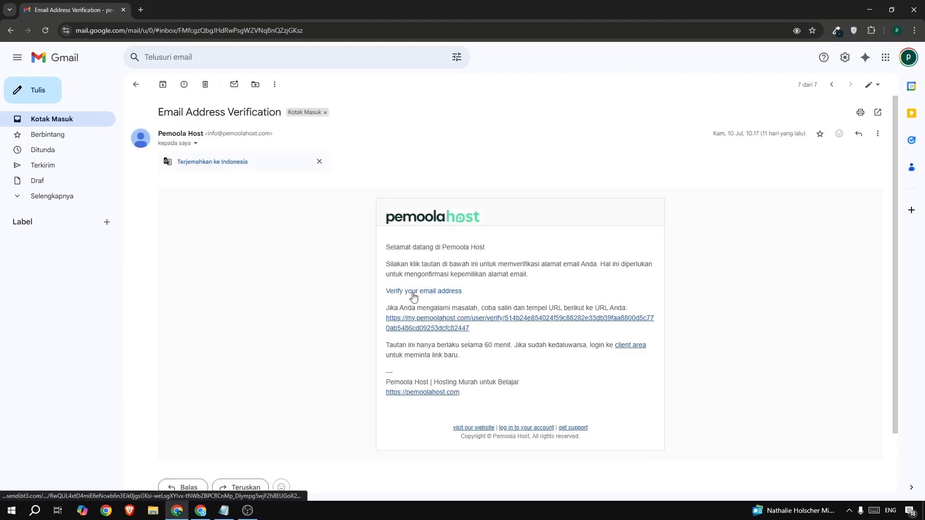
{"action": "left_click", "coordinate": [413, 292]}
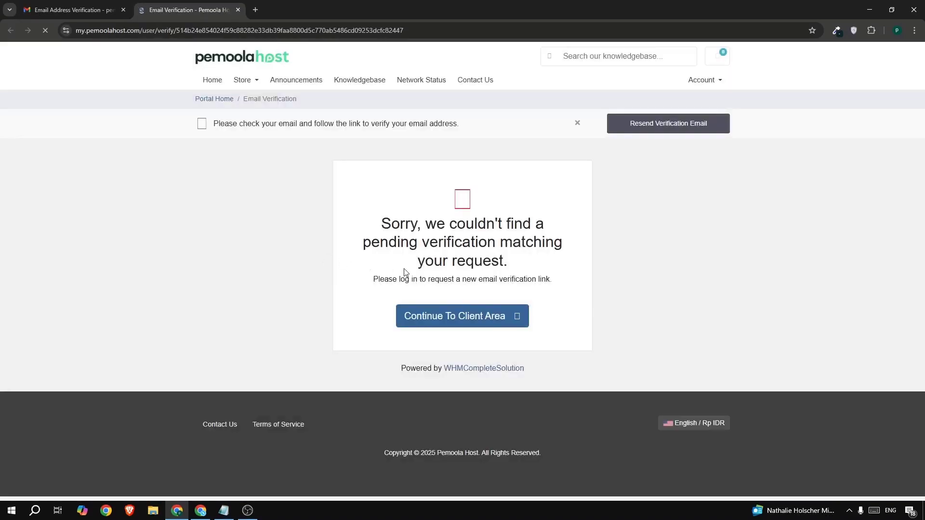
{"action": "left_click_drag", "start_coordinate": [392, 200], "coordinate": [528, 280]}
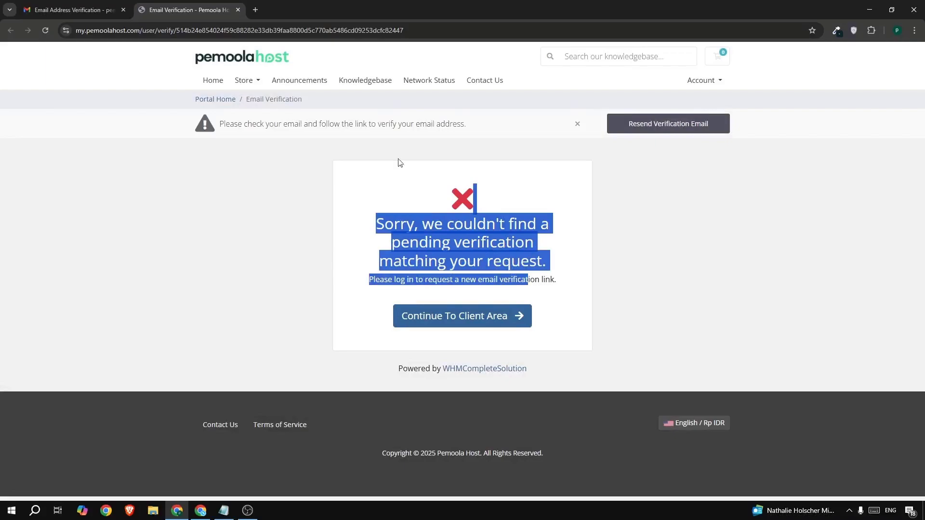
{"action": "left_click", "coordinate": [238, 9]}
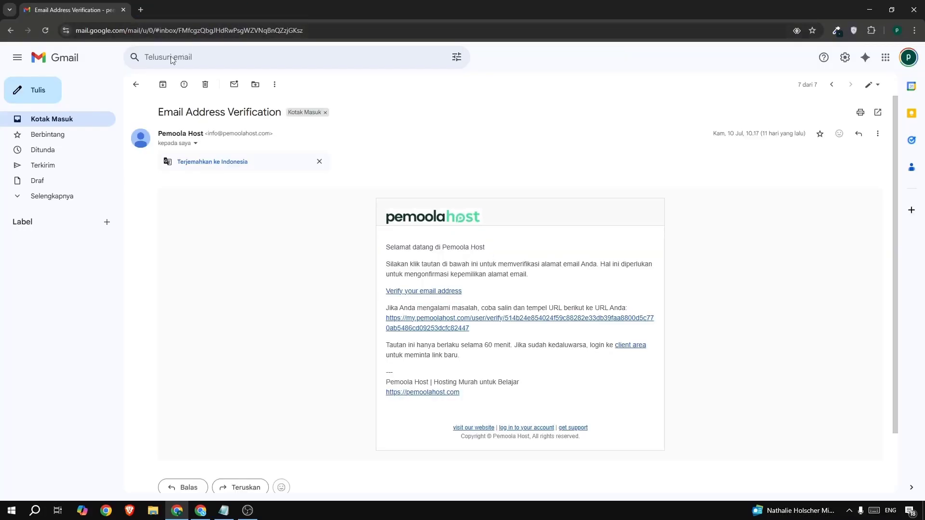
Follow the domain verification link in the Verifikasi Nama Domain message from the inbox, check the result page and close it.
{"action": "left_click", "coordinate": [70, 120]}
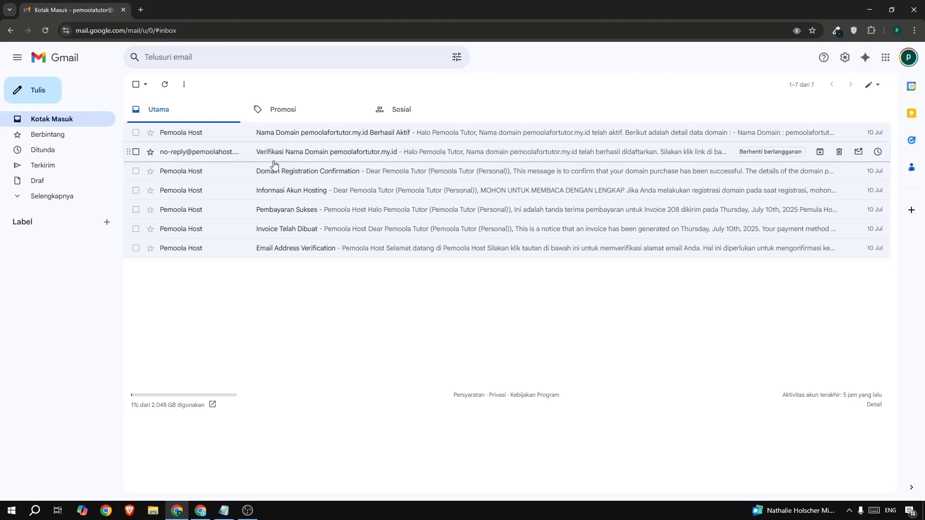
{"action": "left_click", "coordinate": [304, 156]}
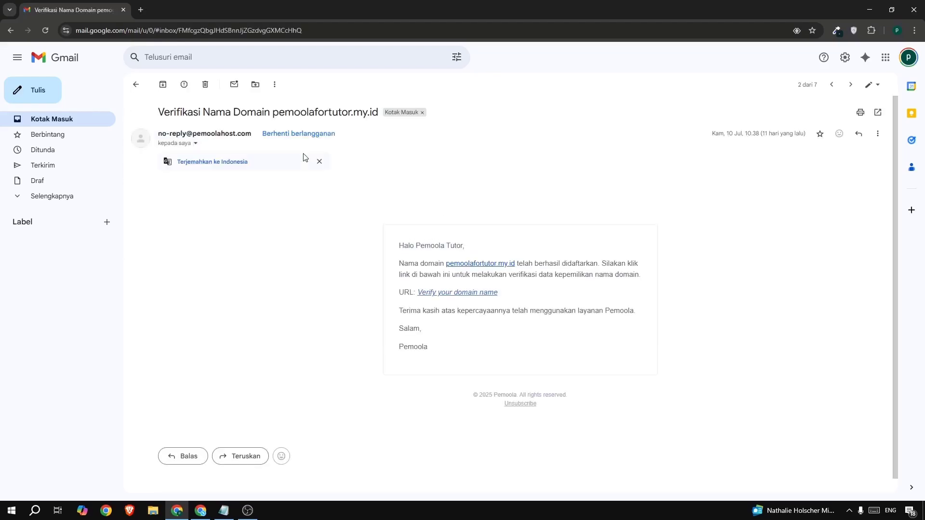
{"action": "left_click", "coordinate": [460, 301]}
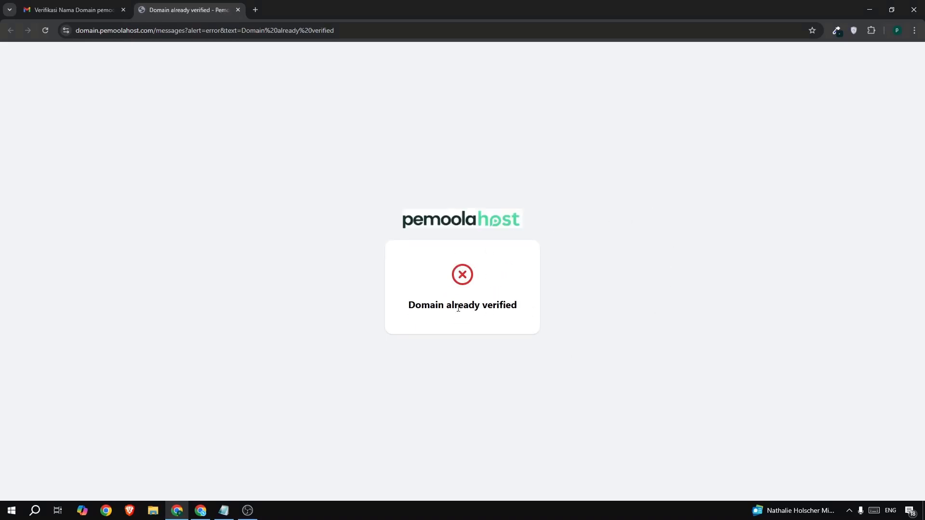
{"action": "left_click_drag", "start_coordinate": [408, 307], "coordinate": [508, 302]}
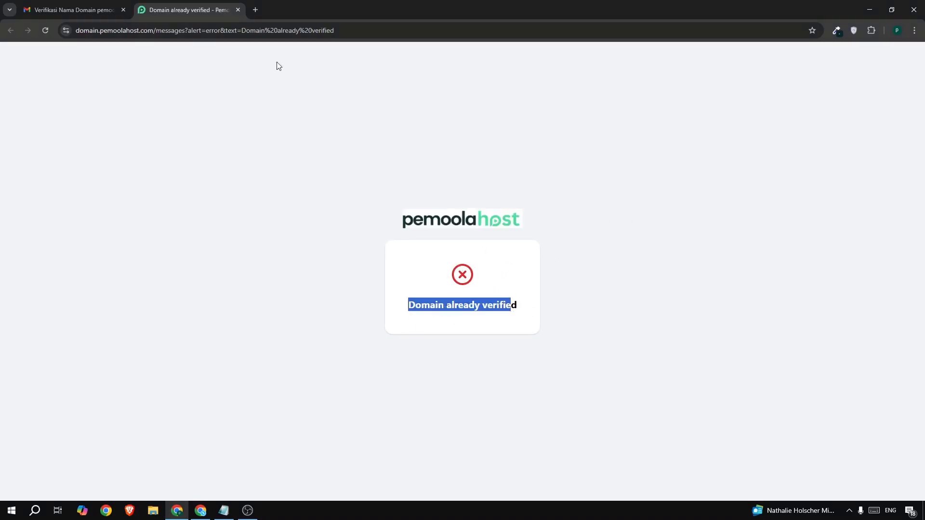
{"action": "left_click", "coordinate": [238, 9]}
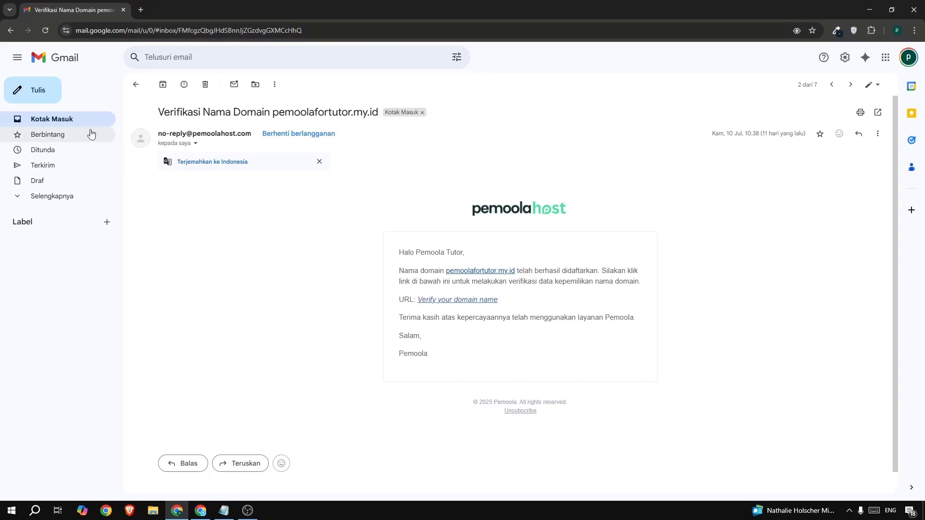
Return to the inbox and read the domain activation message with the domain's registration and expiry details.
{"action": "left_click", "coordinate": [78, 123]}
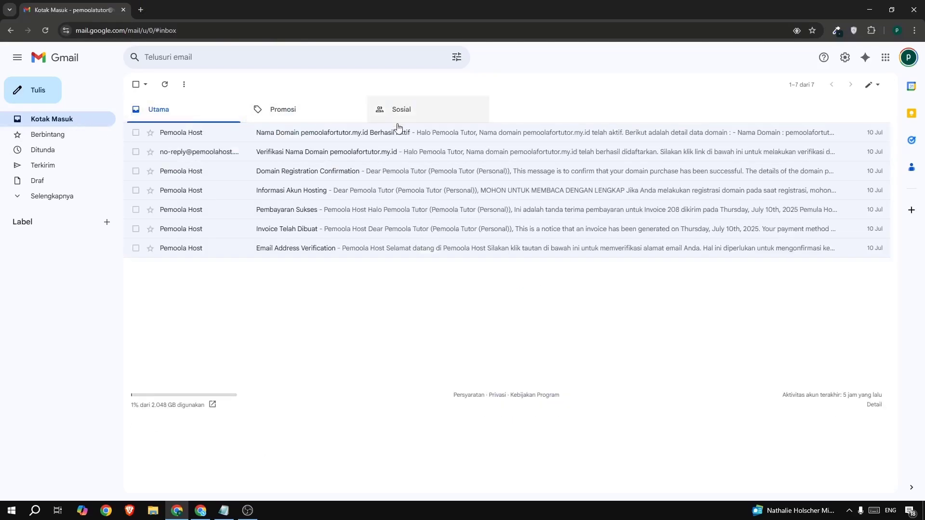
{"action": "left_click", "coordinate": [309, 138]}
{"action": "left_click_drag", "start_coordinate": [493, 294], "coordinate": [764, 347]}
{"action": "left_click", "coordinate": [765, 350]}
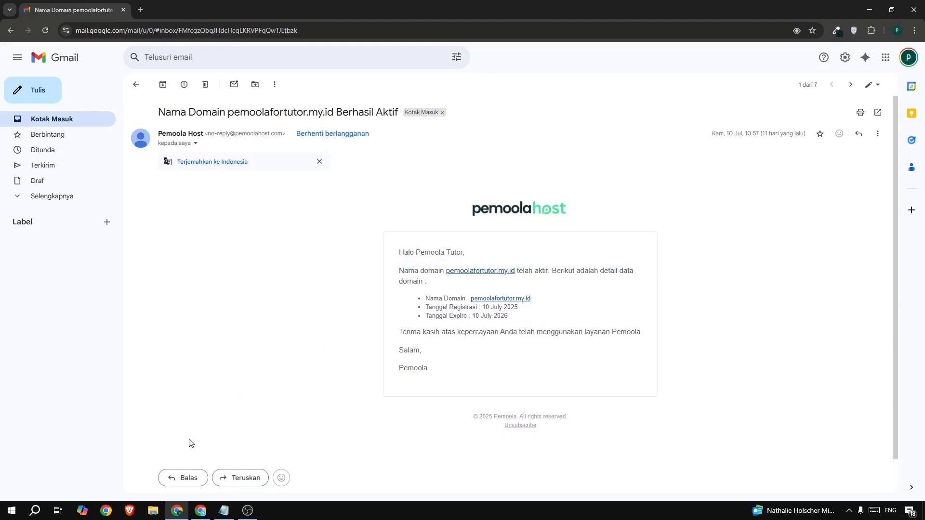
Switch to the Pemoola Host window, open the Pemula Host - 5 GB service in the client area and log in to cPanel.
{"action": "left_click", "coordinate": [200, 510]}
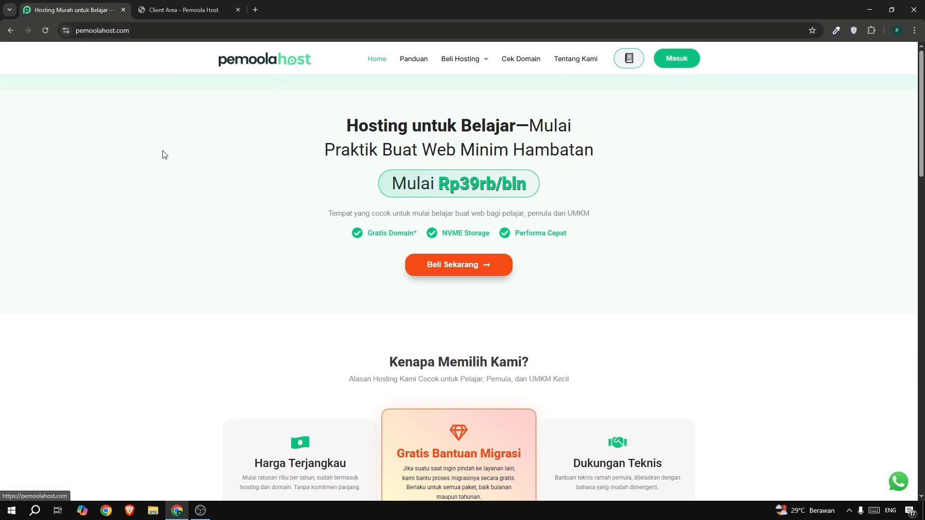
{"action": "left_click", "coordinate": [185, 10]}
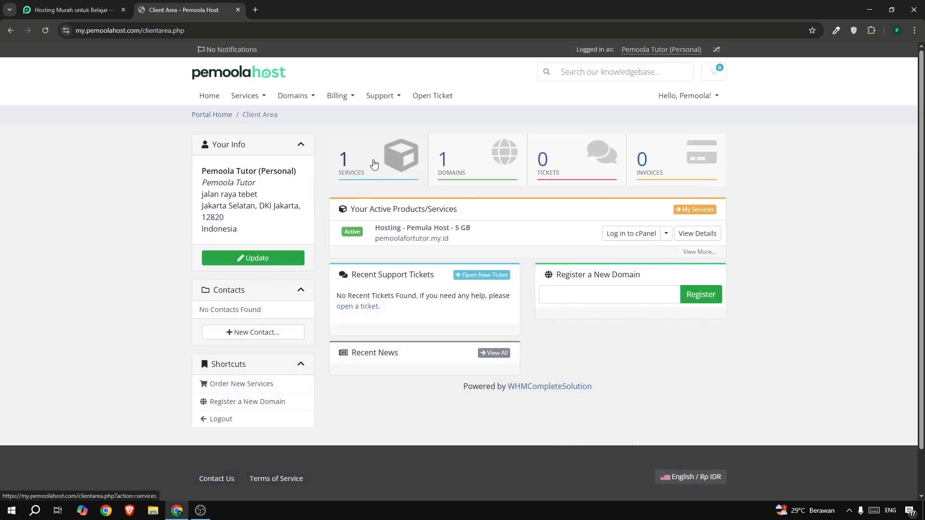
{"action": "left_click", "coordinate": [374, 165]}
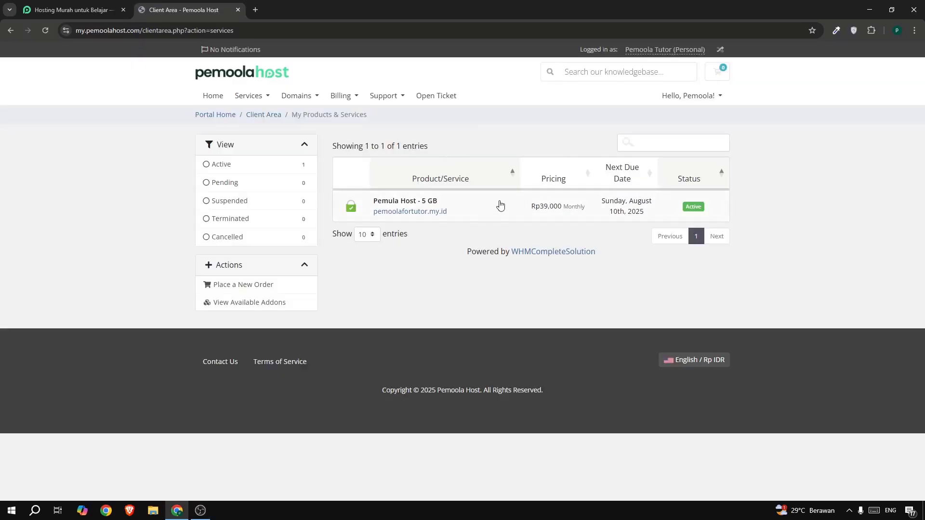
{"action": "left_click", "coordinate": [544, 211]}
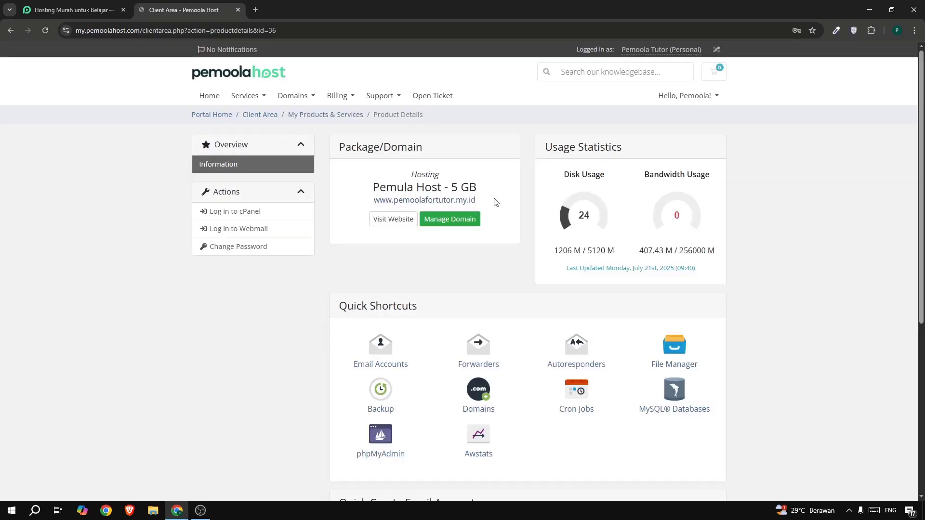
{"action": "left_click", "coordinate": [252, 211]}
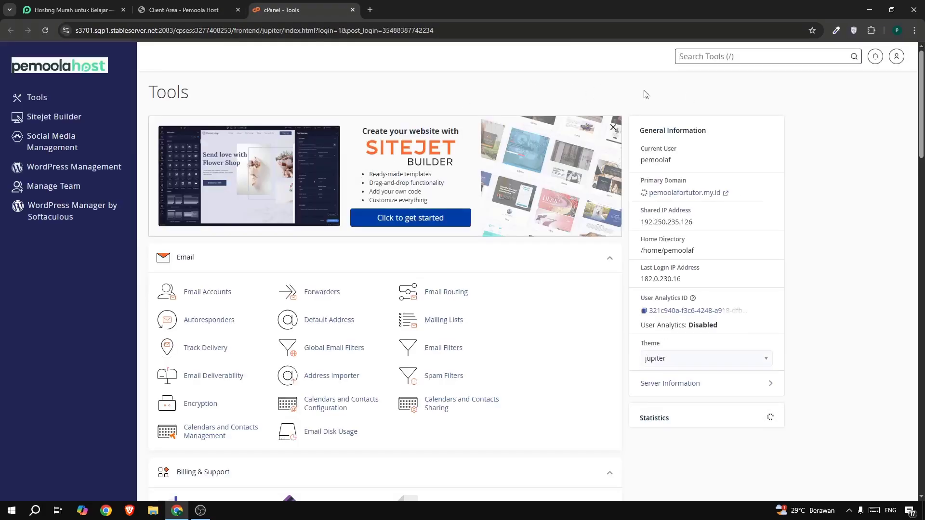
Search the cPanel tools for "ssl", open SSL/TLS Status and look over the domains' certificate statuses.
{"action": "type", "text": "ssl"}
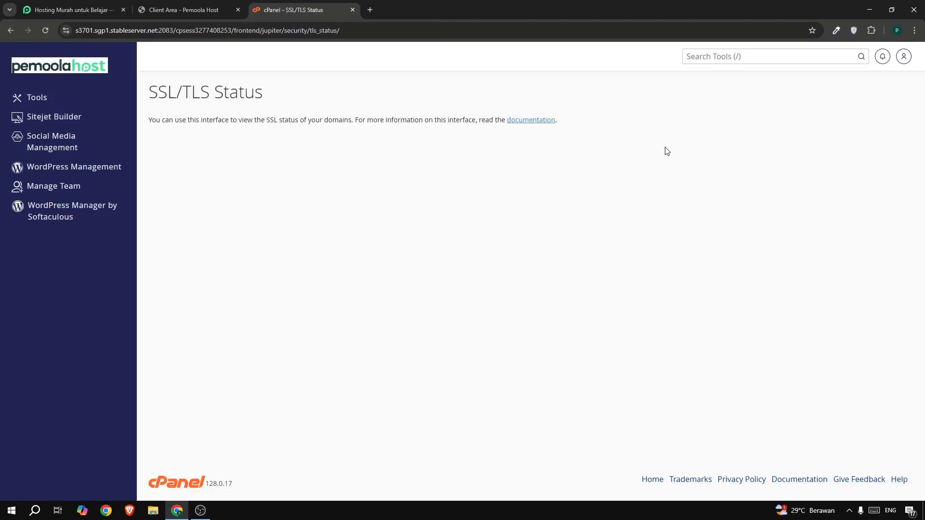
{"action": "scroll", "coordinate": [400, 201], "scroll_direction": "down", "scroll_amount": 6}
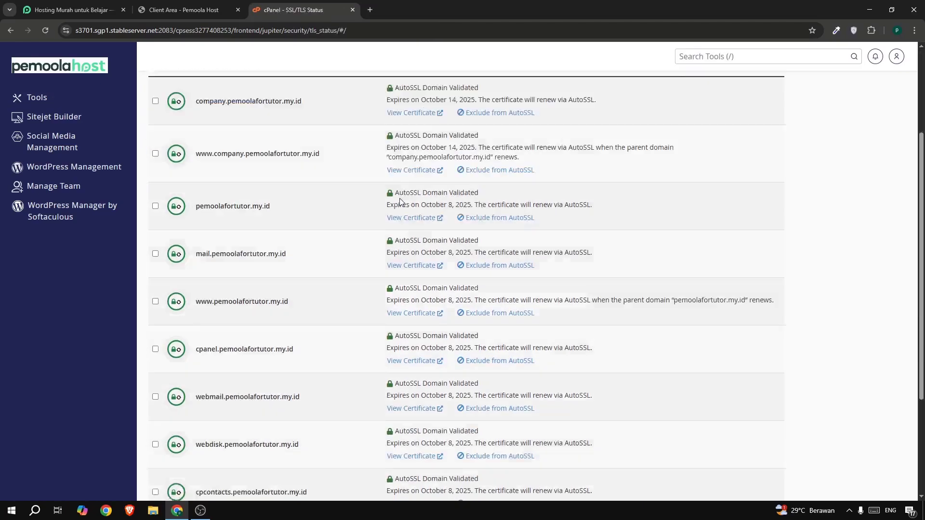
{"action": "scroll", "coordinate": [399, 202], "scroll_direction": "up", "scroll_amount": 3}
{"action": "scroll", "coordinate": [399, 201], "scroll_direction": "up", "scroll_amount": 2}
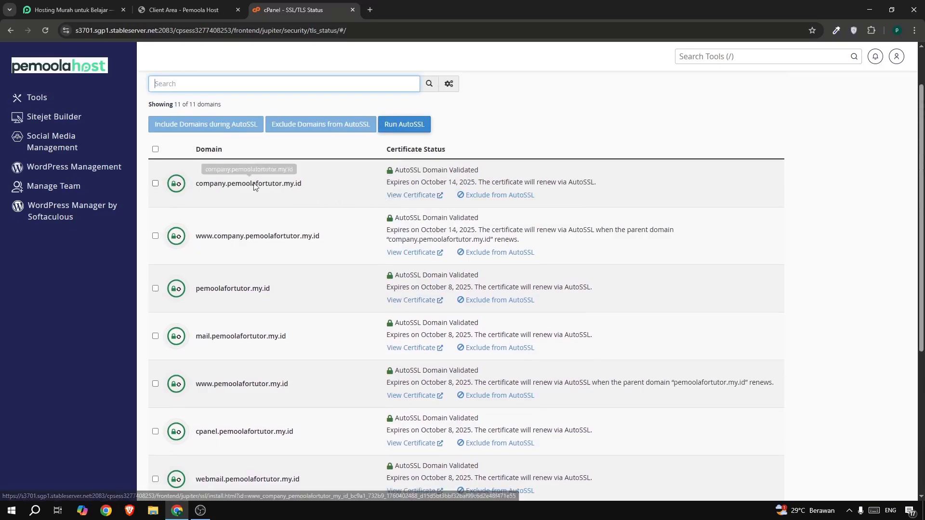
Run AutoSSL for all listed domains, wait for the check to complete and select all domains again.
{"action": "left_click", "coordinate": [155, 153]}
{"action": "left_click", "coordinate": [154, 152]}
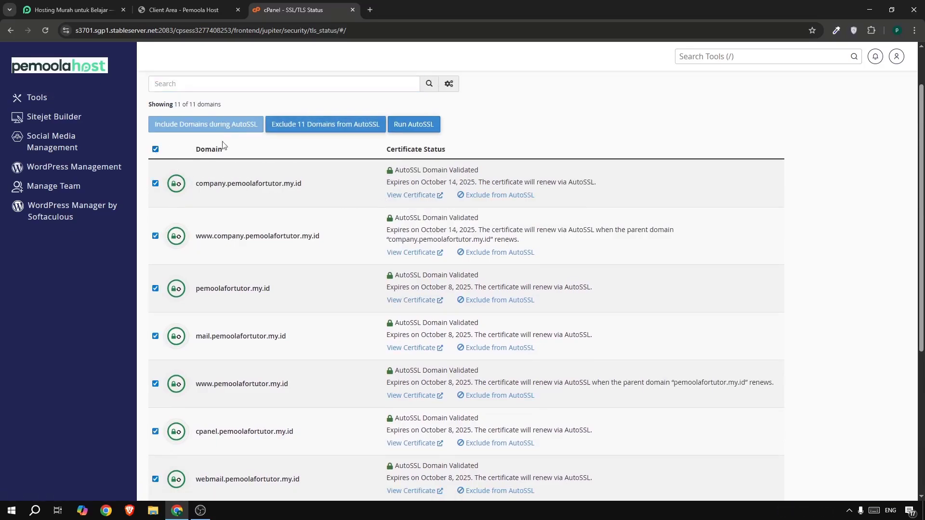
{"action": "left_click", "coordinate": [427, 125]}
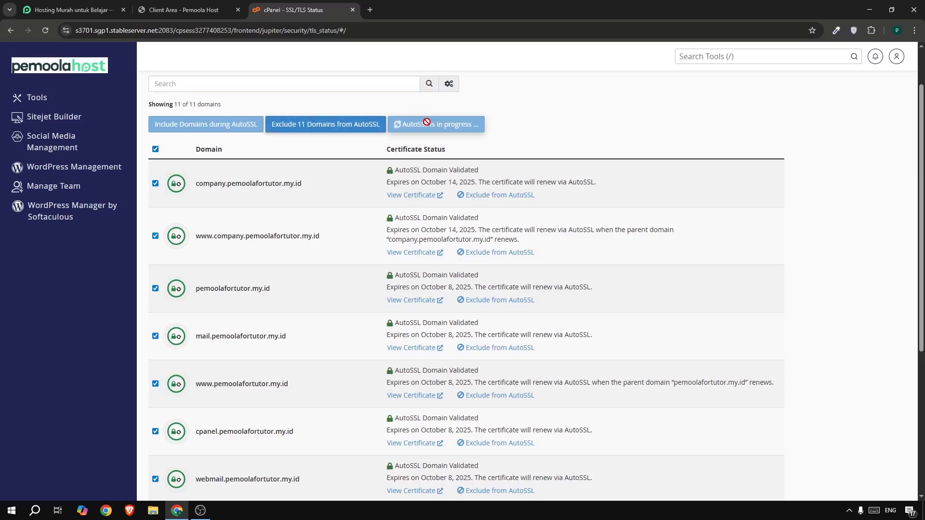
{"action": "scroll", "coordinate": [822, 108], "scroll_direction": "up", "scroll_amount": 1}
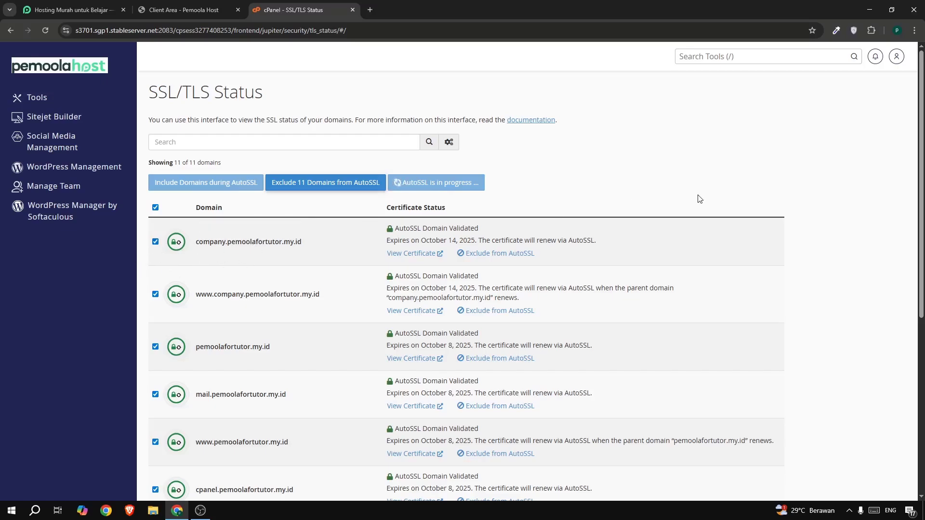
{"action": "left_click_drag", "start_coordinate": [716, 85], "coordinate": [746, 97]}
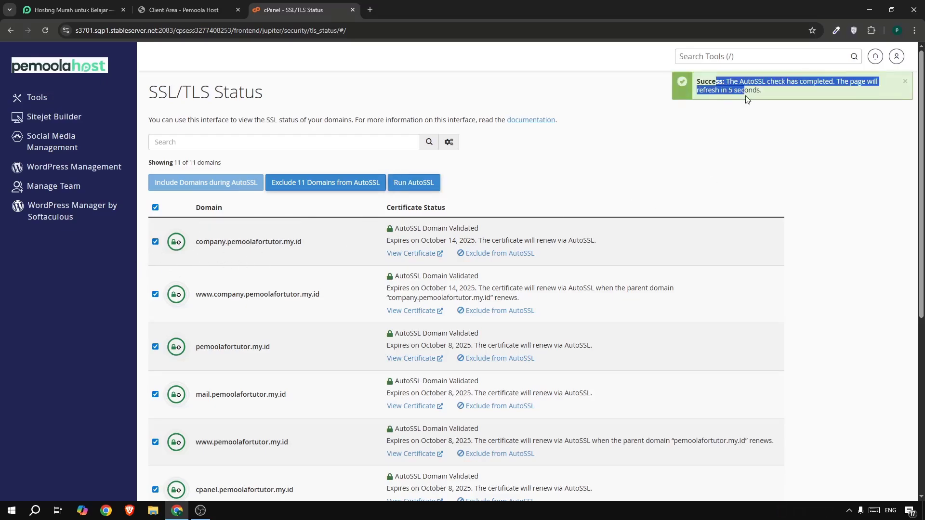
{"action": "left_click", "coordinate": [747, 110]}
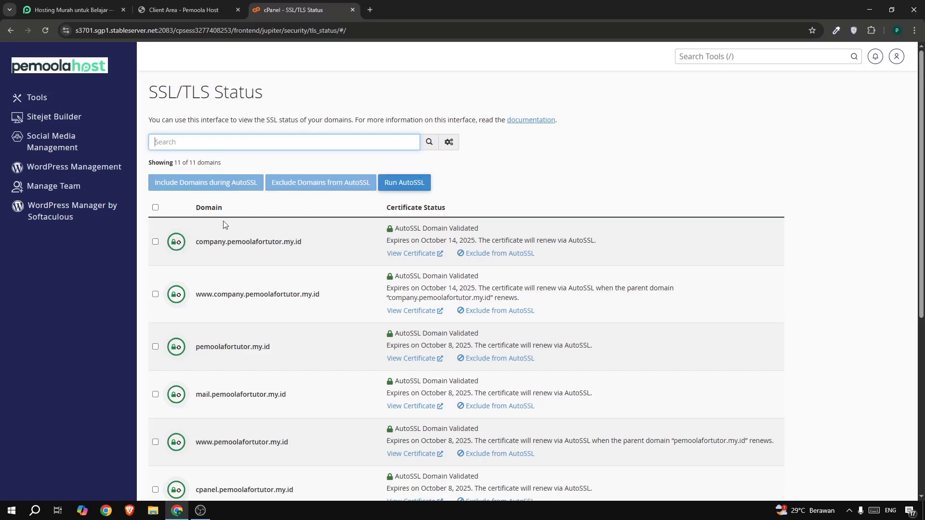
{"action": "left_click", "coordinate": [155, 208]}
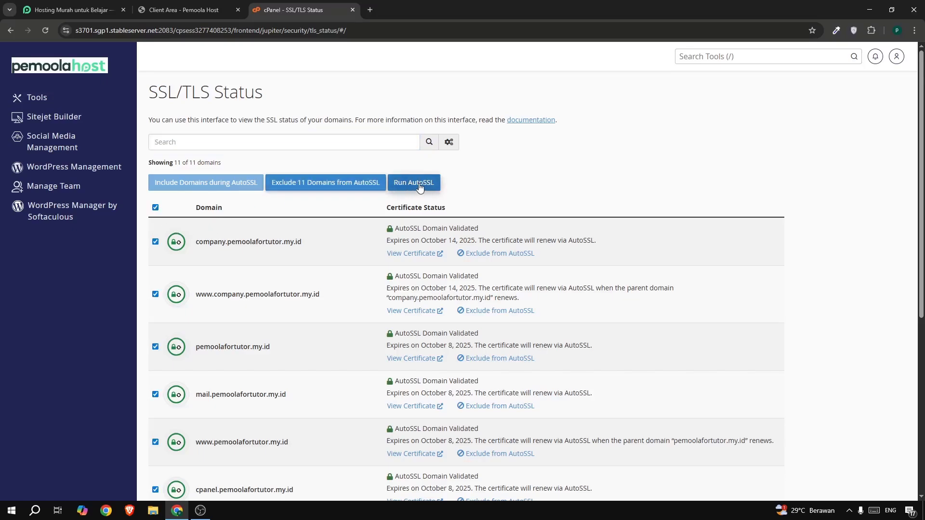
Search the cPanel tools for "soft", open Softaculous Apps Installer and start the WordPress installation form.
{"action": "left_click", "coordinate": [694, 55]}
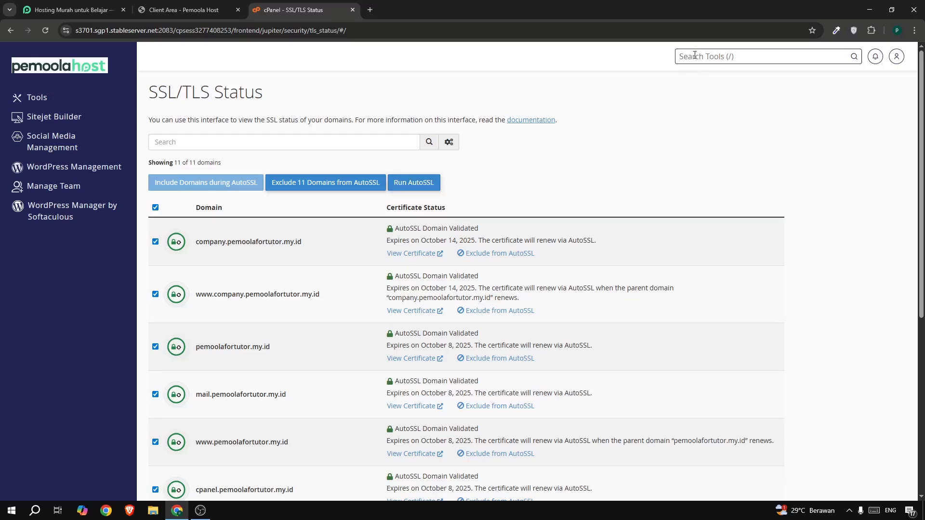
{"action": "type", "text": "soft"}
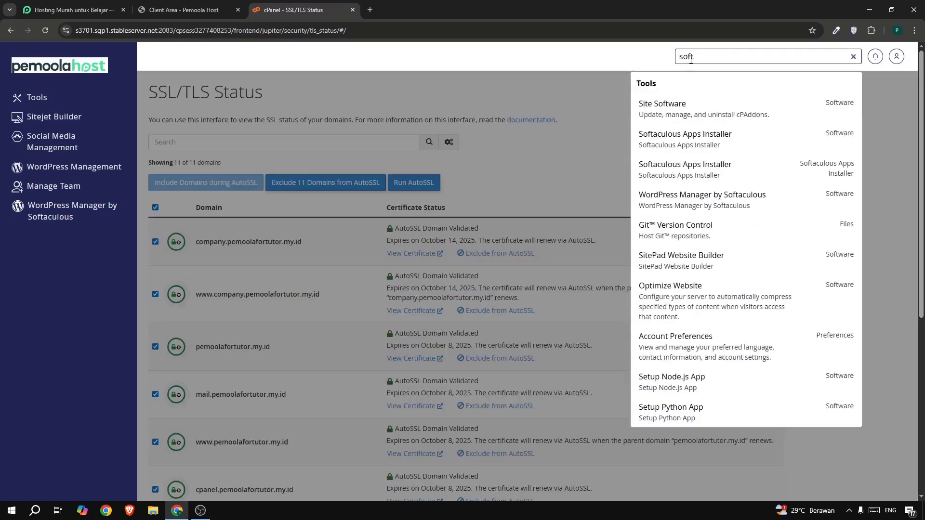
{"action": "left_click", "coordinate": [677, 144]}
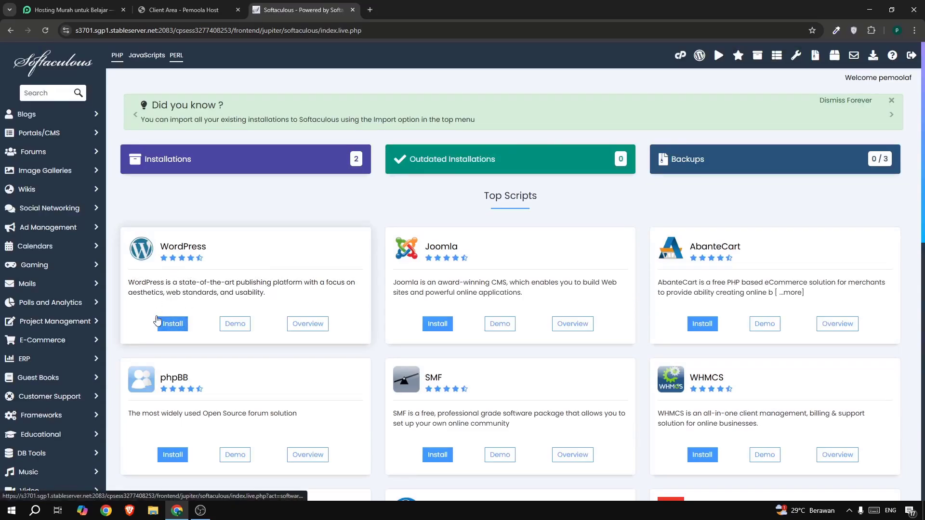
{"action": "left_click", "coordinate": [173, 325]}
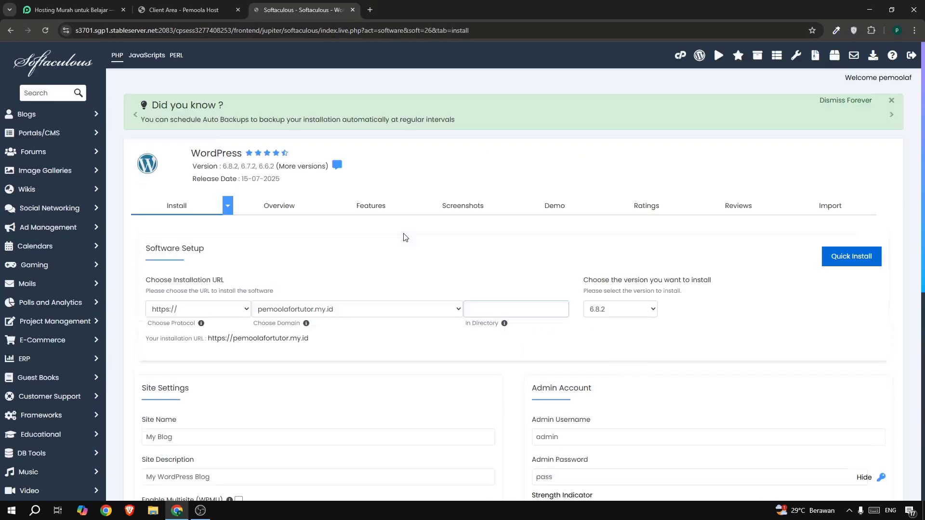
{"action": "scroll", "coordinate": [397, 227], "scroll_direction": "down", "scroll_amount": 1}
{"action": "scroll", "coordinate": [397, 226], "scroll_direction": "down", "scroll_amount": 1}
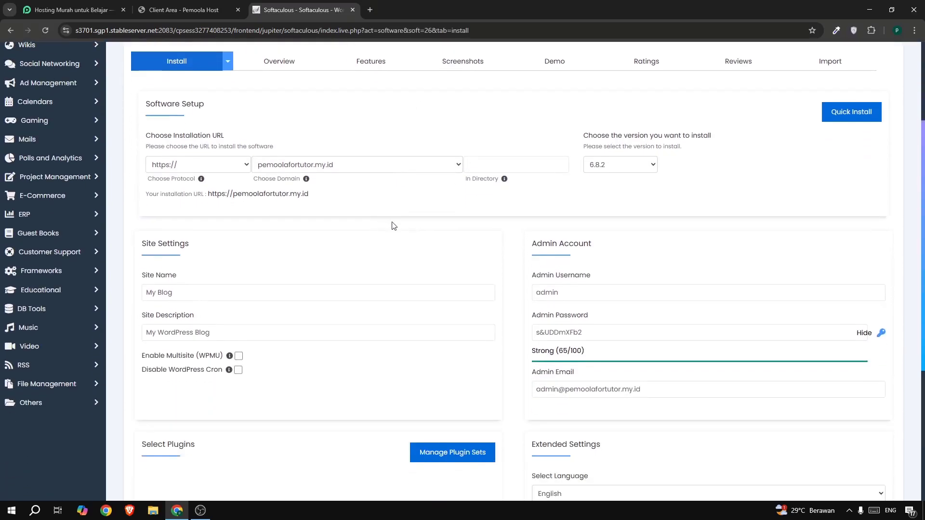
{"action": "left_click_drag", "start_coordinate": [156, 104], "coordinate": [204, 105]}
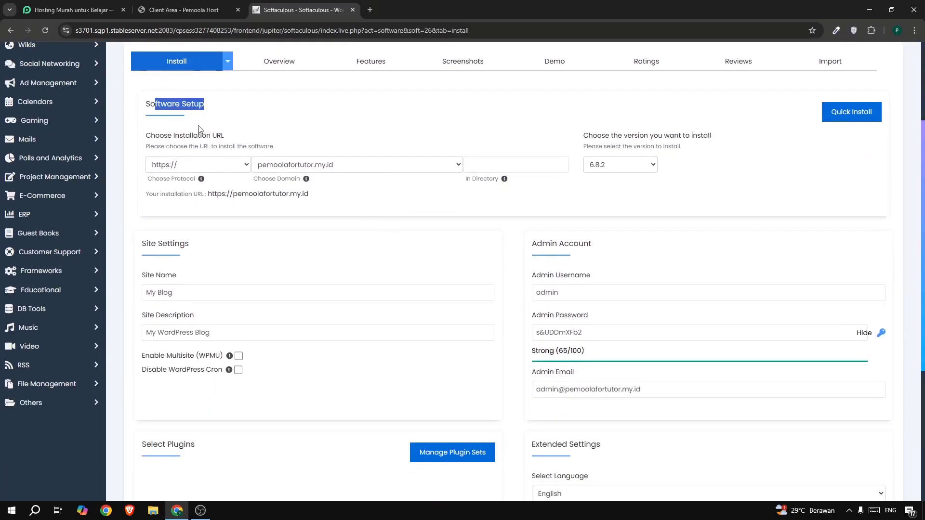
{"action": "left_click", "coordinate": [170, 165]}
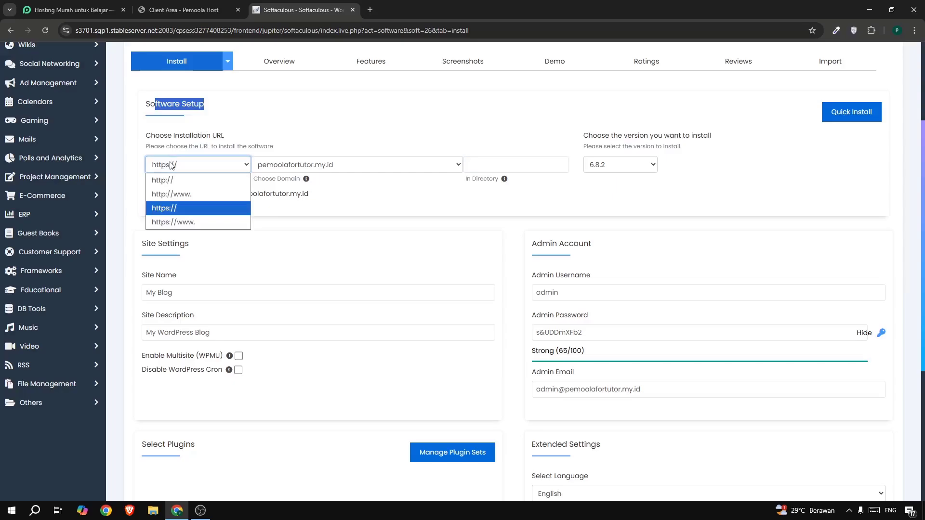
{"action": "left_click", "coordinate": [165, 208]}
{"action": "left_click", "coordinate": [274, 167]}
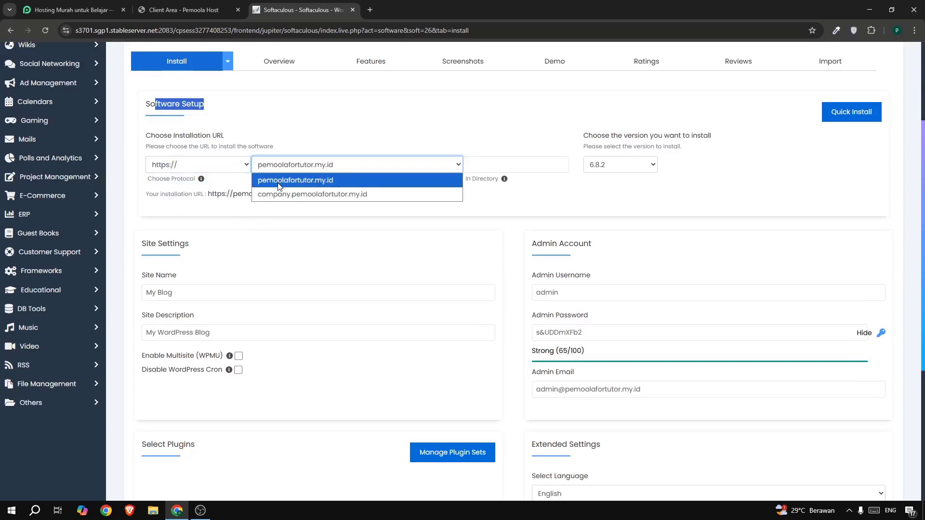
{"action": "left_click", "coordinate": [278, 186]}
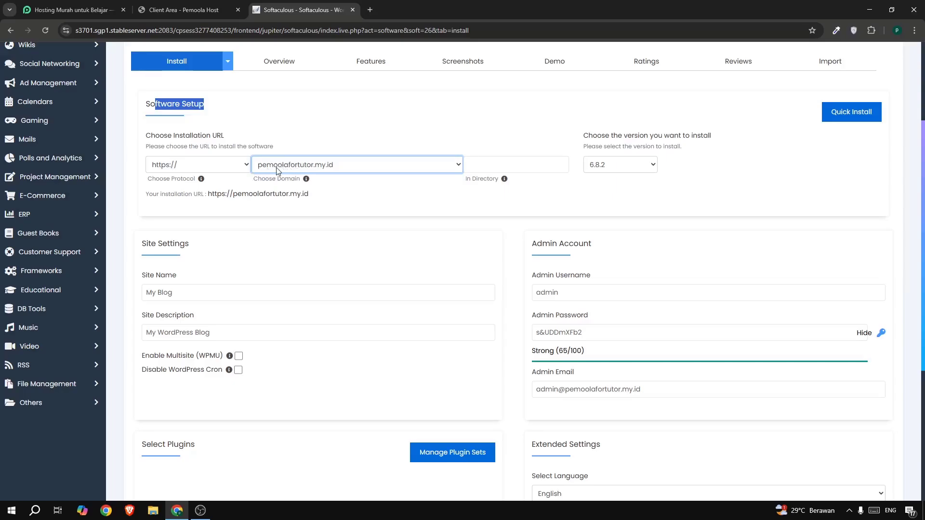
{"action": "left_click", "coordinate": [496, 166]}
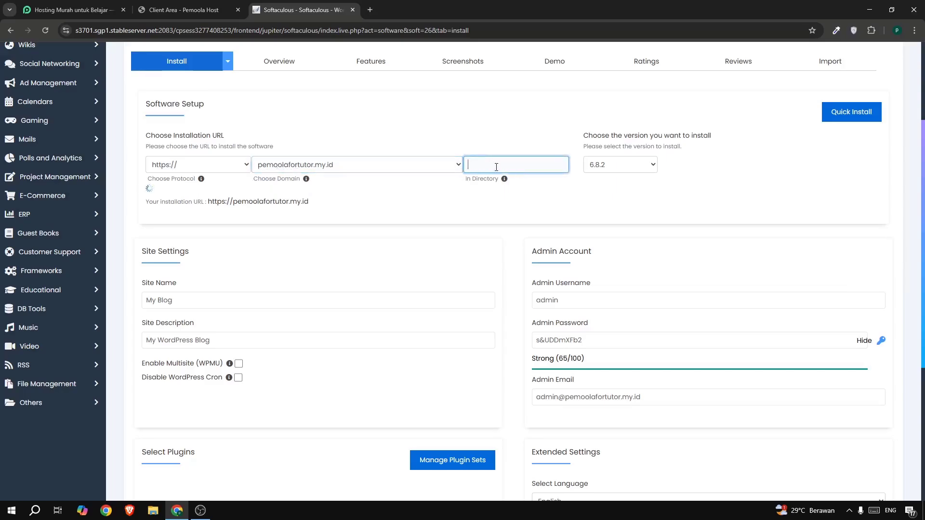
{"action": "left_click", "coordinate": [616, 168]}
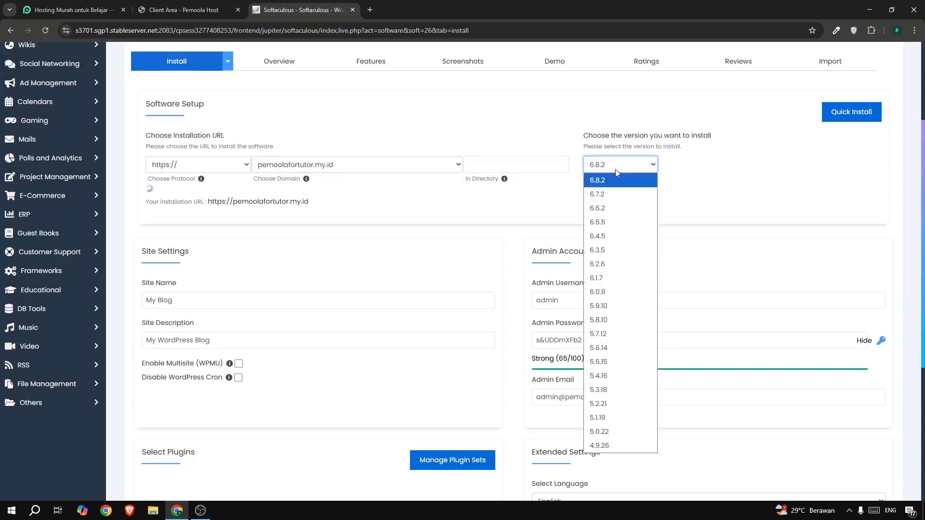
{"action": "left_click", "coordinate": [609, 179]}
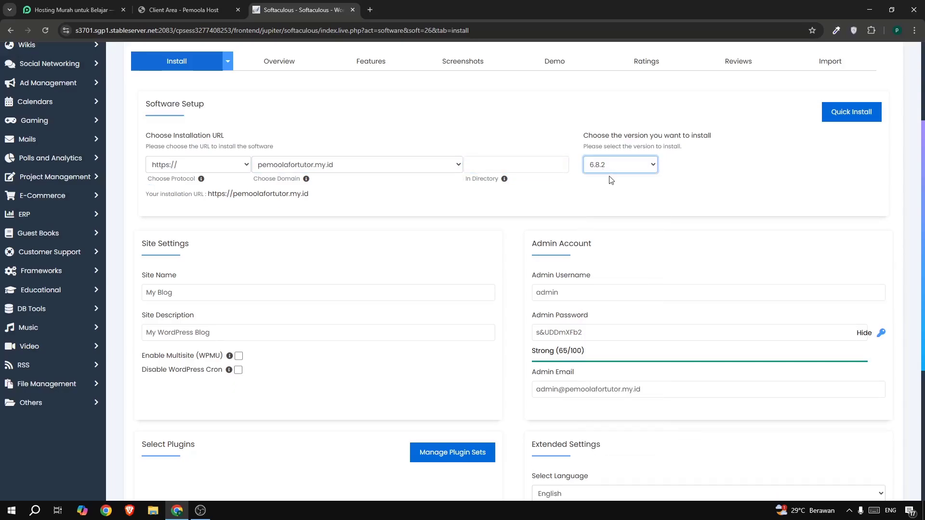
Replace the WordPress site name with "Desa Suka Maju".
{"action": "scroll", "coordinate": [337, 179], "scroll_direction": "down", "scroll_amount": 1}
{"action": "left_click_drag", "start_coordinate": [198, 244], "coordinate": [143, 240]}
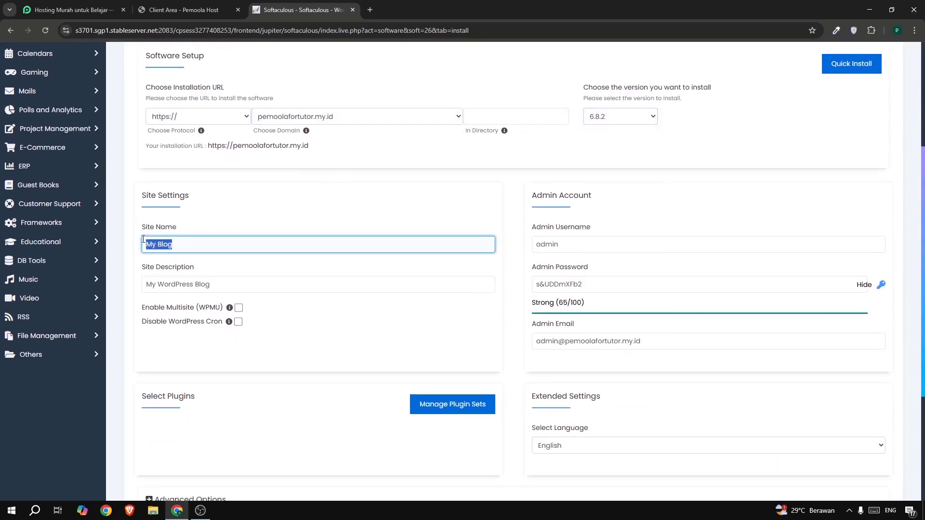
{"action": "type", "text": "Desa Suka Maju"}
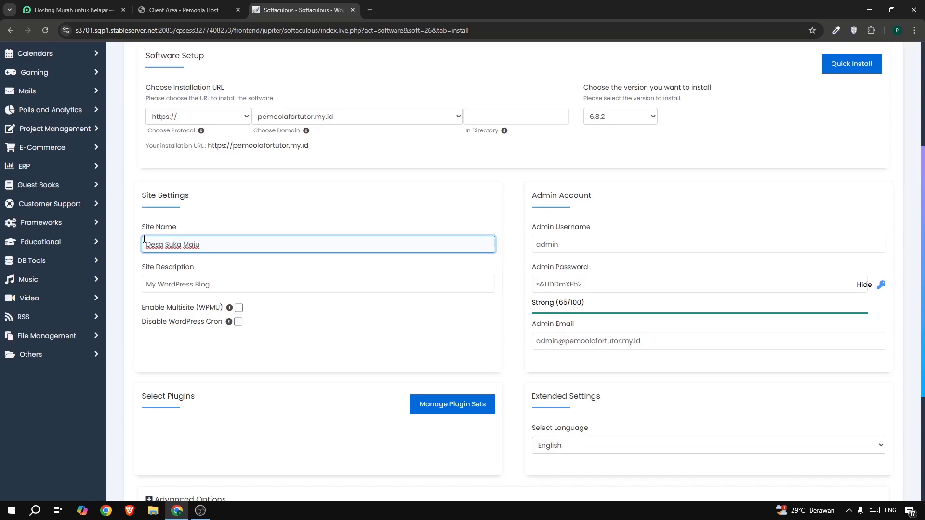
Set the site description to "Desa Dengan Kemajuan Teknologi" and the WordPress admin username to "adminweb".
{"action": "left_click_drag", "start_coordinate": [276, 283], "coordinate": [147, 285]}
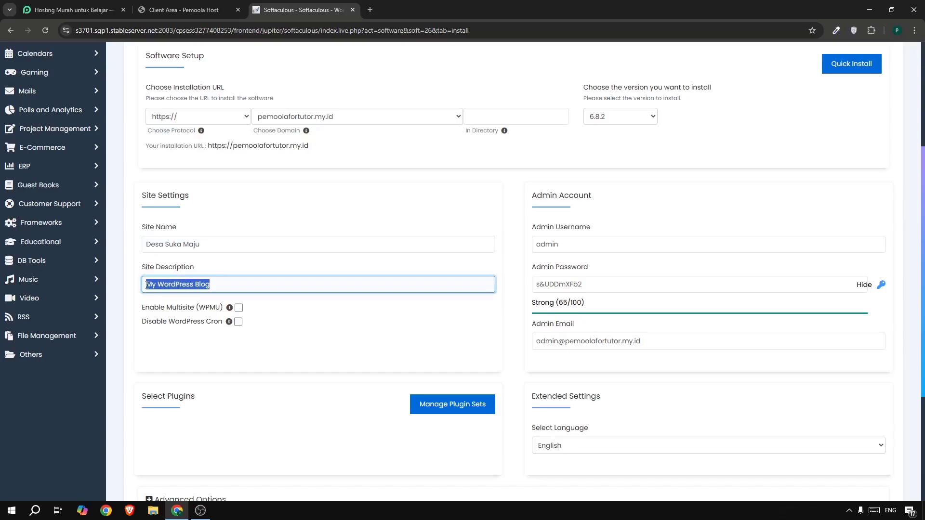
{"action": "type", "text": "Pesa Dengan Kemajuan Teknologi"}
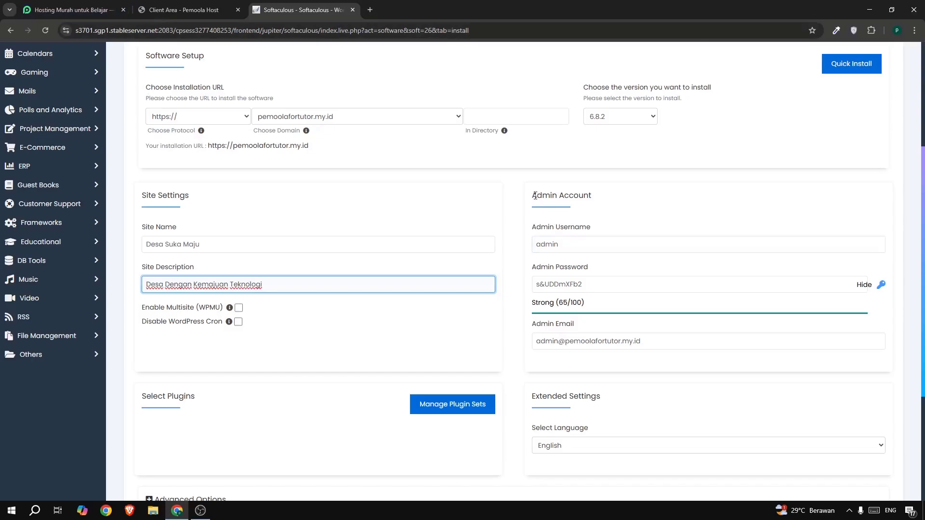
{"action": "left_click_drag", "start_coordinate": [534, 195], "coordinate": [564, 196]}
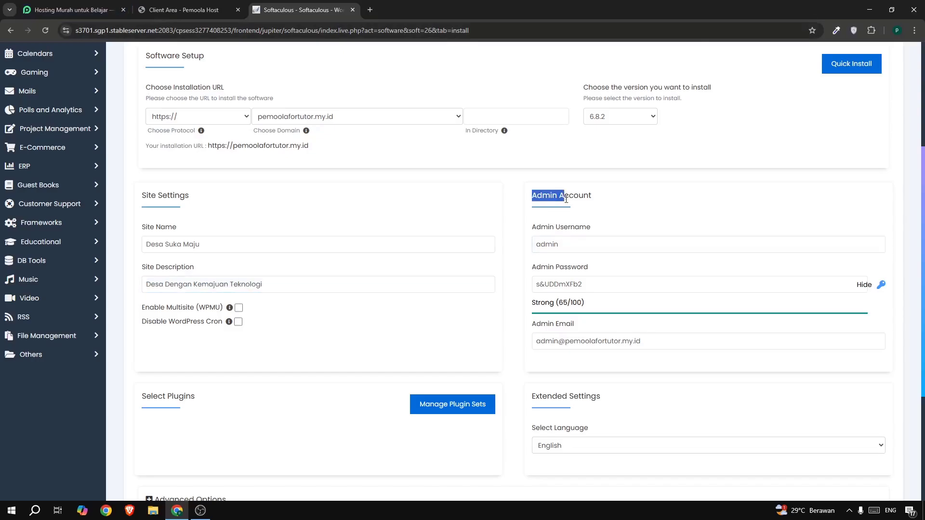
{"action": "left_click", "coordinate": [570, 245]}
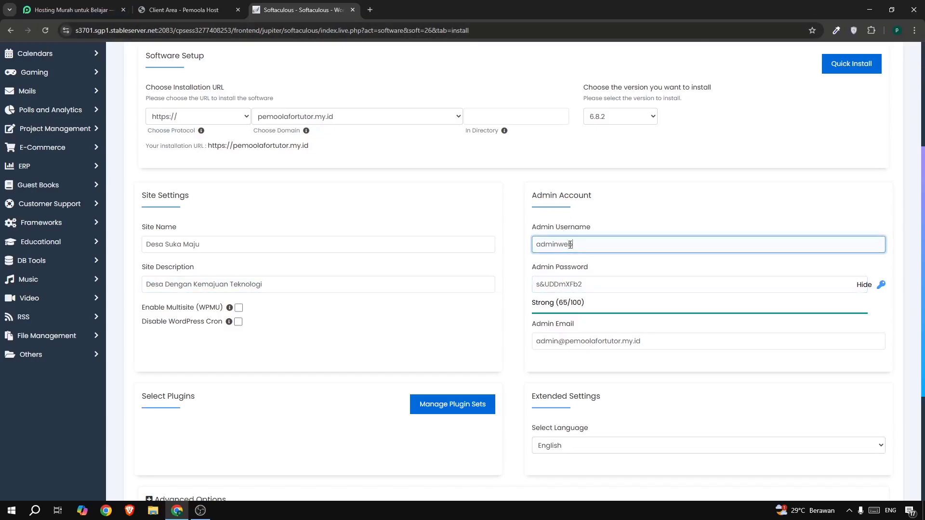
Generate a new random admin password for the WordPress installation and check the admin email and password fields.
{"action": "left_click", "coordinate": [880, 286]}
{"action": "left_click", "coordinate": [880, 288]}
{"action": "left_click_drag", "start_coordinate": [608, 288], "coordinate": [483, 286]}
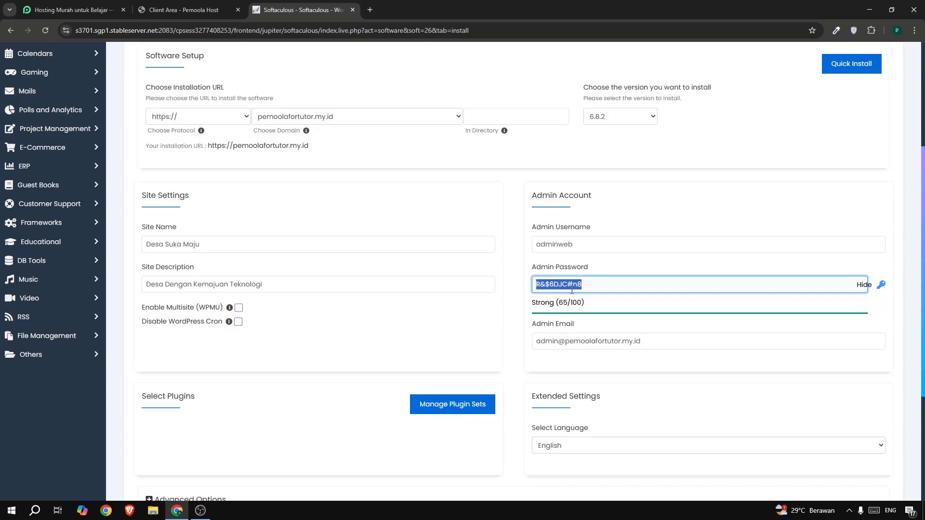
{"action": "left_click_drag", "start_coordinate": [541, 341], "coordinate": [592, 341]}
{"action": "left_click_drag", "start_coordinate": [672, 341], "coordinate": [532, 344]}
{"action": "scroll", "coordinate": [573, 318], "scroll_direction": "down", "scroll_amount": 1}
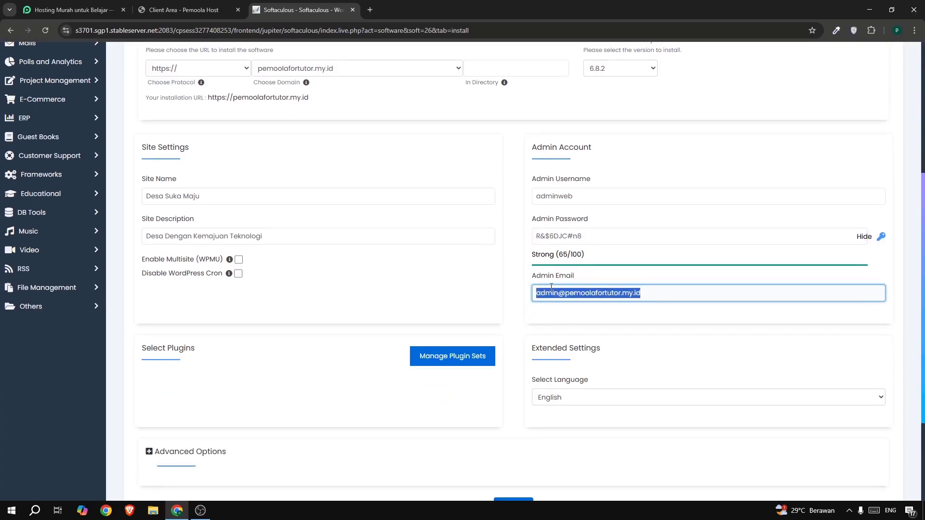
{"action": "triple_click", "coordinate": [581, 237]}
{"action": "scroll", "coordinate": [581, 240], "scroll_direction": "down", "scroll_amount": 1}
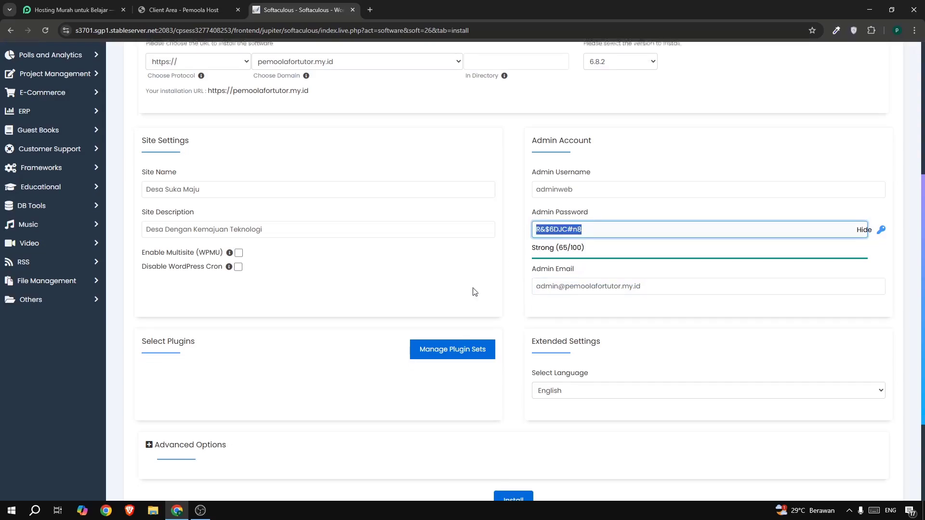
Set the WordPress language to Indonesian and start the installation.
{"action": "left_click_drag", "start_coordinate": [533, 332], "coordinate": [562, 333]}
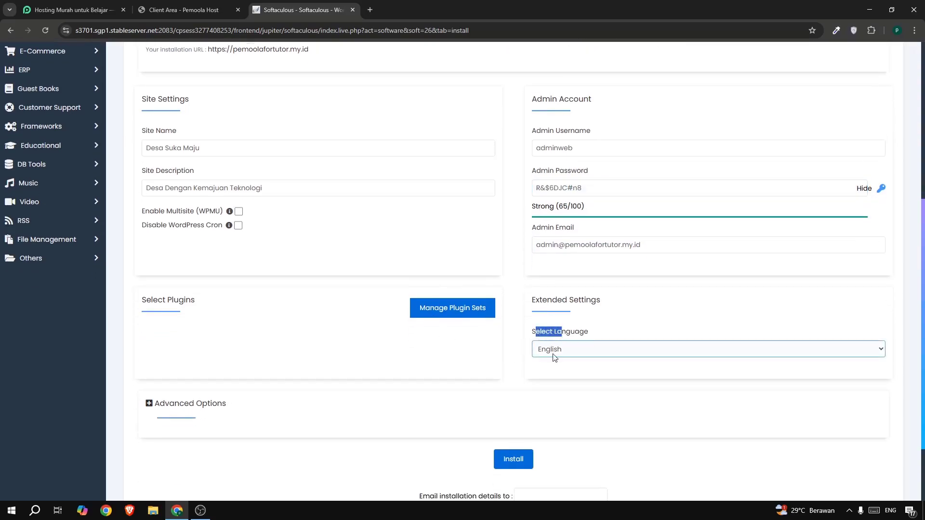
{"action": "left_click", "coordinate": [552, 354]}
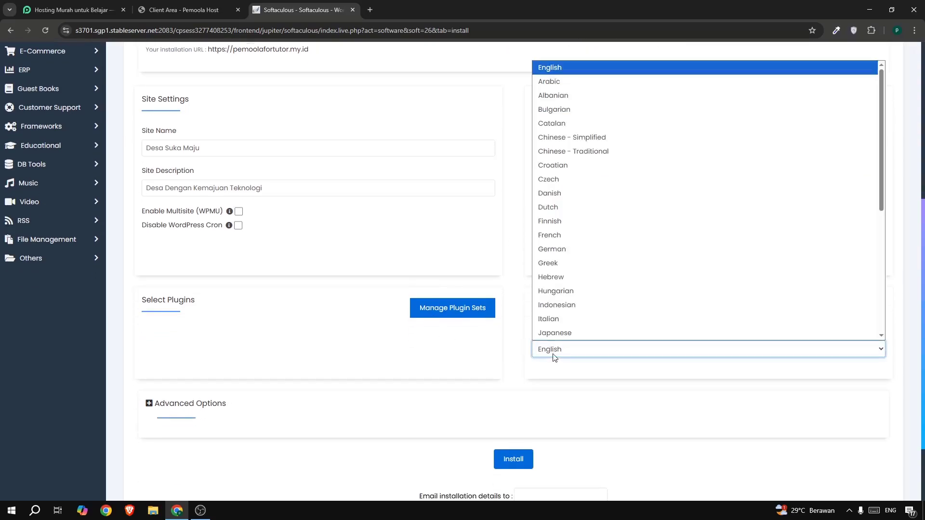
{"action": "left_click", "coordinate": [569, 308]}
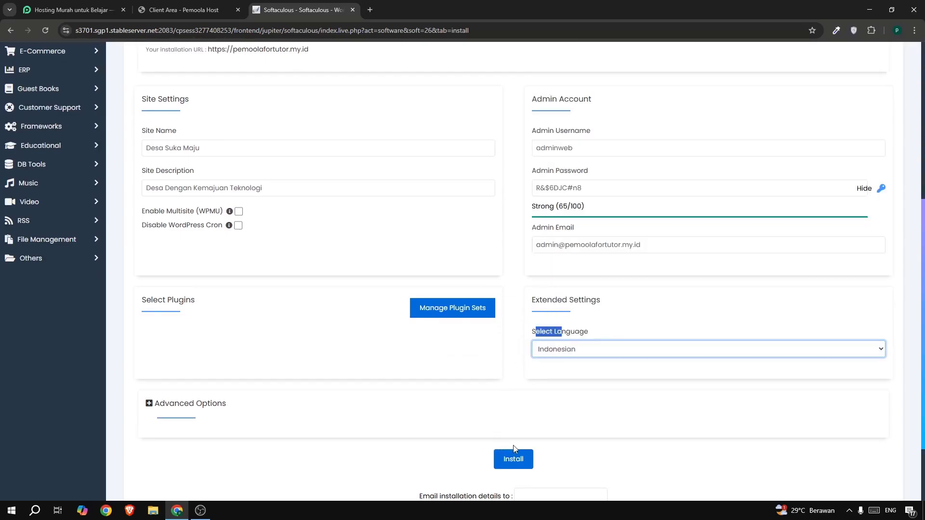
{"action": "left_click", "coordinate": [513, 457]}
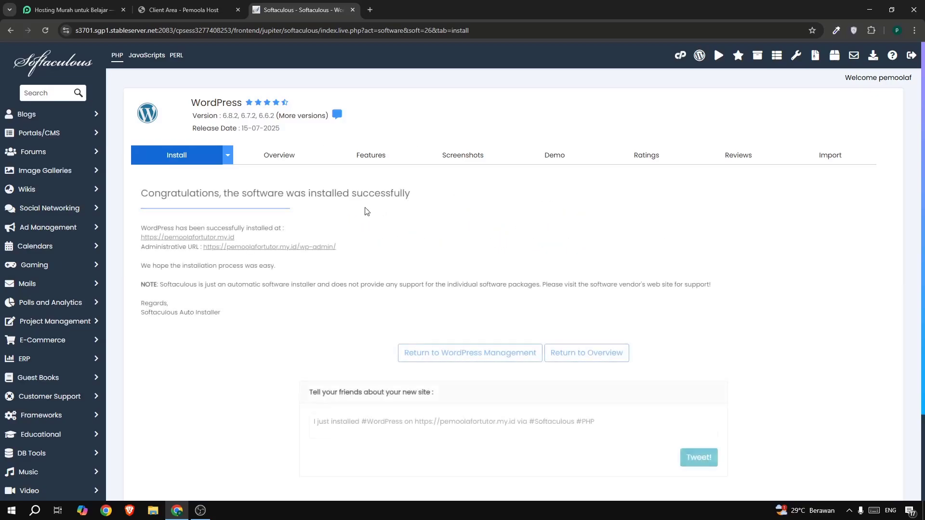
{"action": "left_click_drag", "start_coordinate": [278, 194], "coordinate": [483, 201]}
{"action": "left_click", "coordinate": [562, 205]}
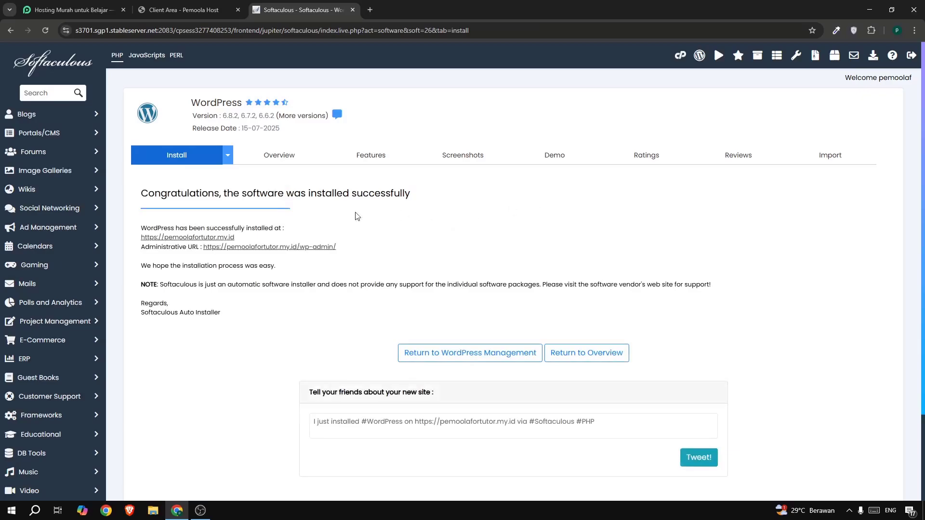
{"action": "left_click", "coordinate": [212, 238]}
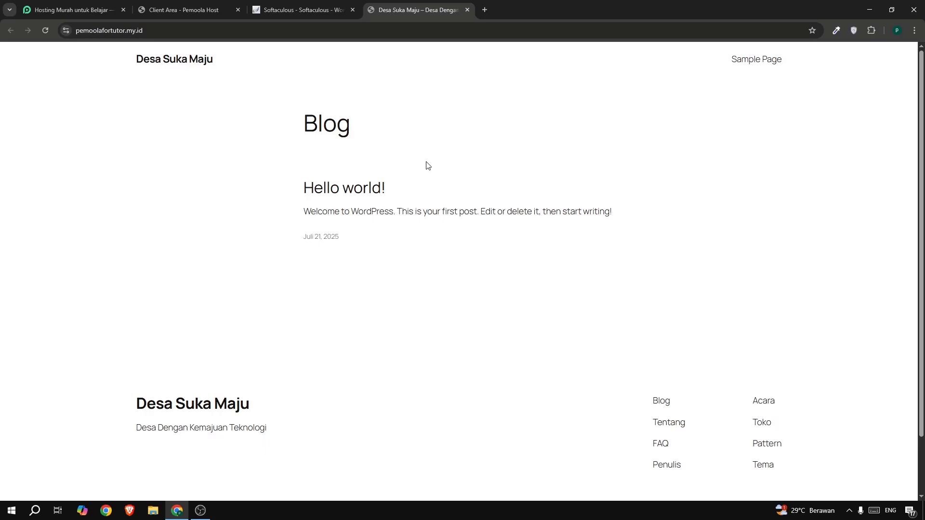
Search the web for "dns checker" in a new tab, open dnschecker.org and dismiss its notification request.
{"action": "left_click", "coordinate": [485, 10]}
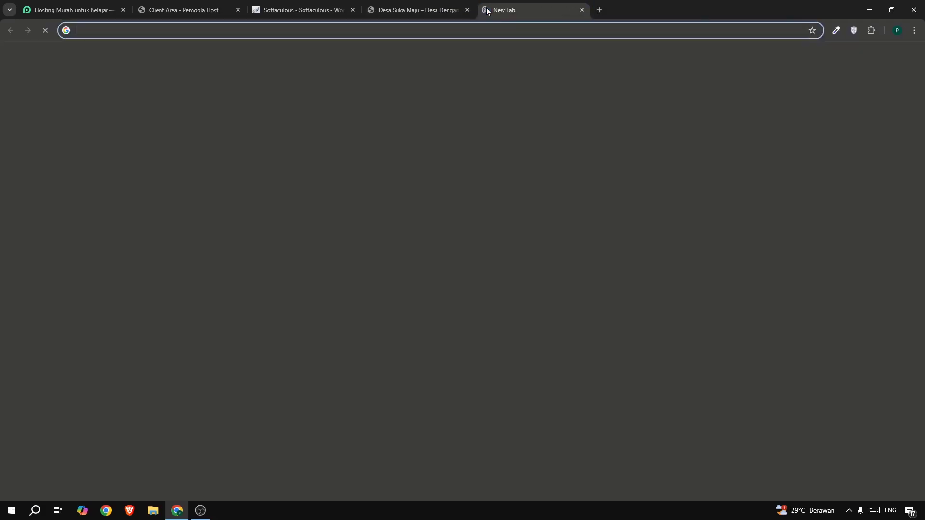
{"action": "type", "text": "d"}
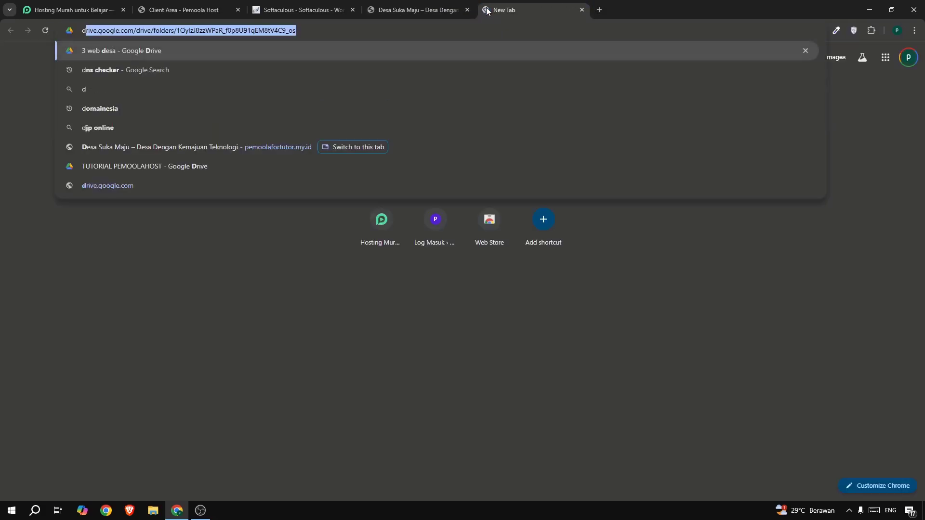
{"action": "type", "text": "ns"}
{"action": "key", "text": "Return"}
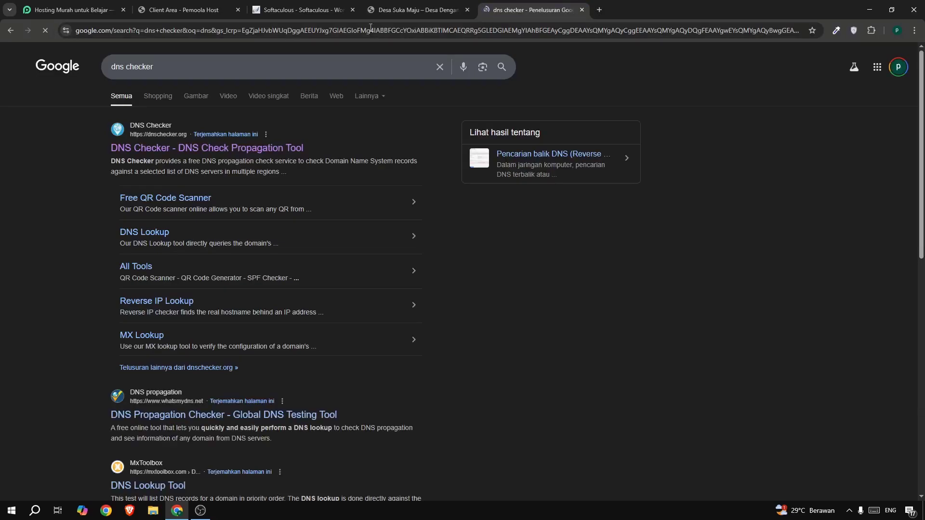
{"action": "left_click", "coordinate": [153, 148]}
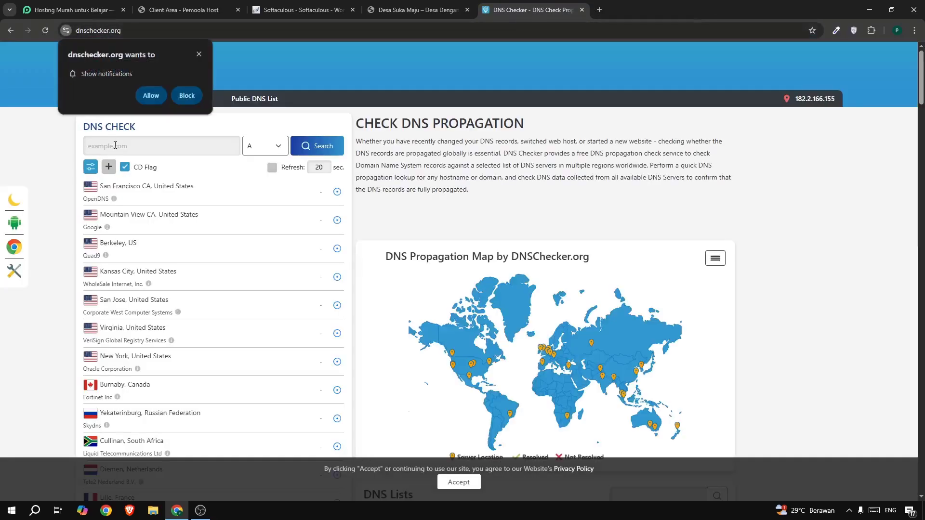
{"action": "left_click", "coordinate": [199, 54]}
Check the DNS propagation of pemoolafortutor.my.id for the A record and review the results for the listed server locations.
{"action": "left_click", "coordinate": [405, 13]}
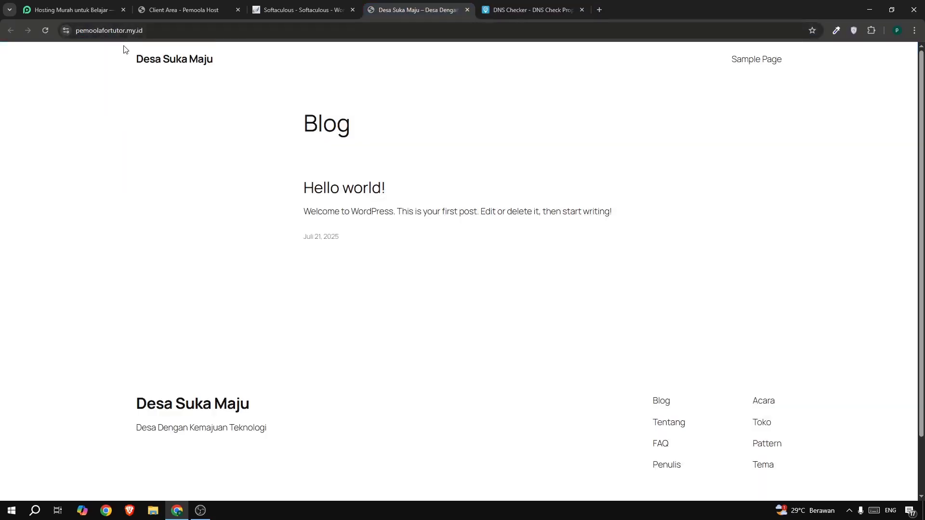
{"action": "left_click", "coordinate": [513, 10]}
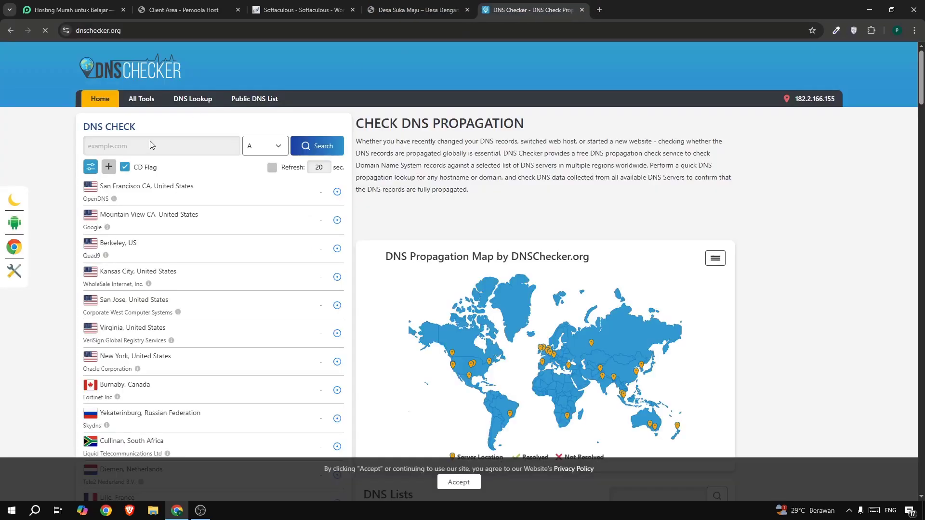
{"action": "left_click", "coordinate": [151, 144]}
{"action": "type", "text": "e"}
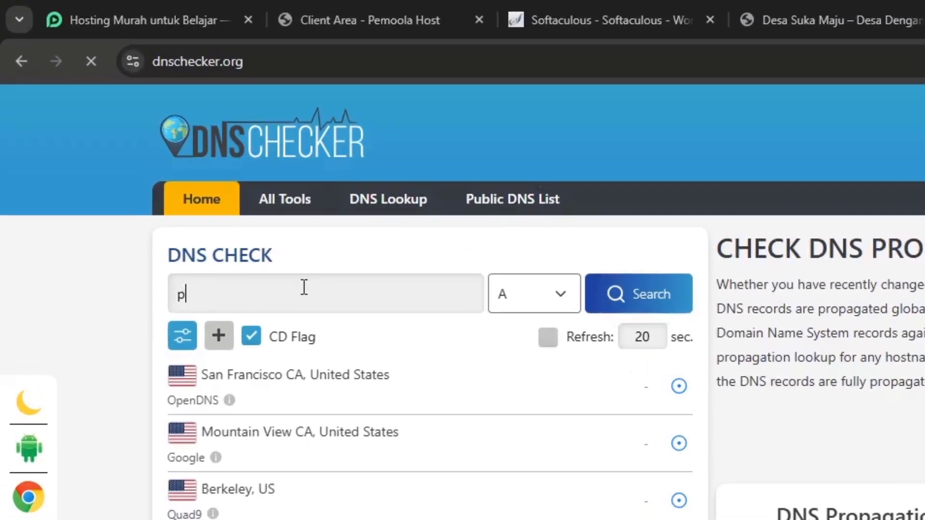
{"action": "type", "text": "emoolafortutor"}
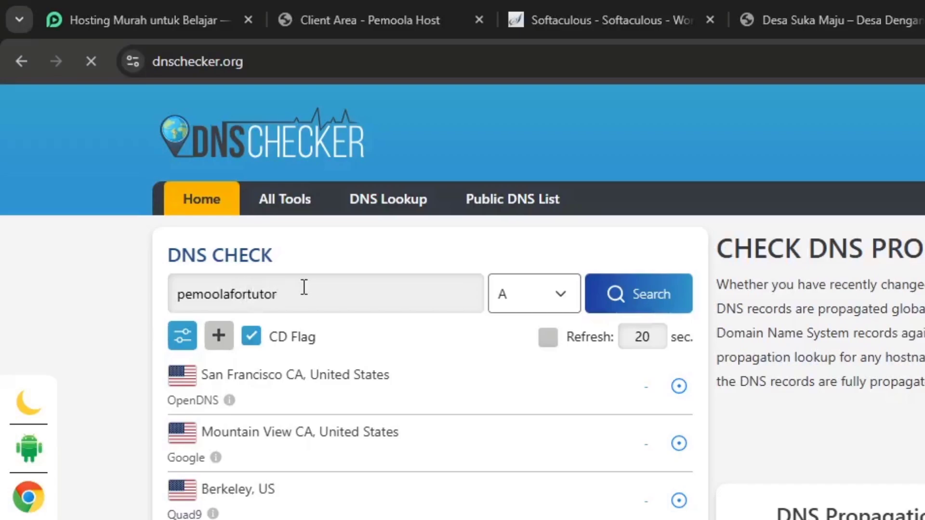
{"action": "type", "text": ".my.id"}
{"action": "left_click", "coordinate": [548, 309]}
{"action": "left_click", "coordinate": [522, 333]}
{"action": "left_click", "coordinate": [529, 294]}
{"action": "left_click", "coordinate": [518, 331]}
{"action": "left_click", "coordinate": [624, 298]}
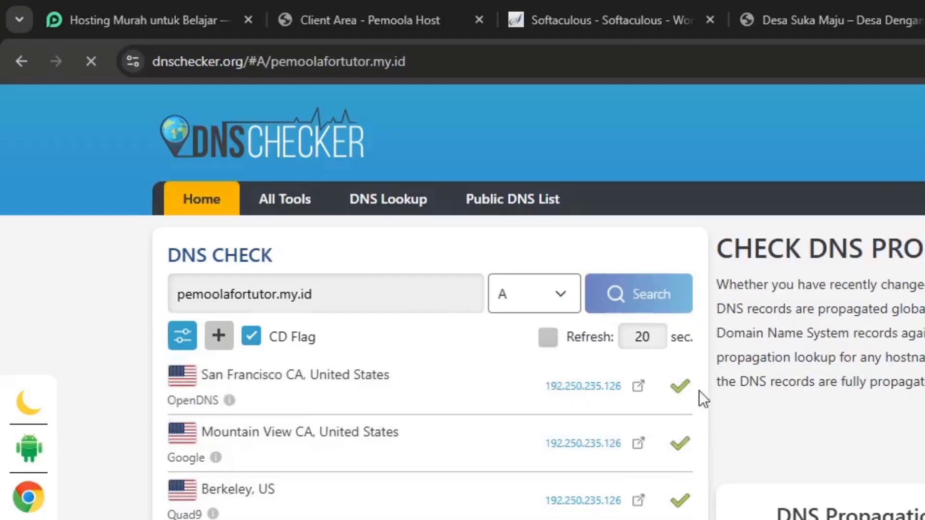
{"action": "scroll", "coordinate": [699, 391], "scroll_direction": "down", "scroll_amount": 8}
{"action": "scroll", "coordinate": [698, 392], "scroll_direction": "up", "scroll_amount": 2}
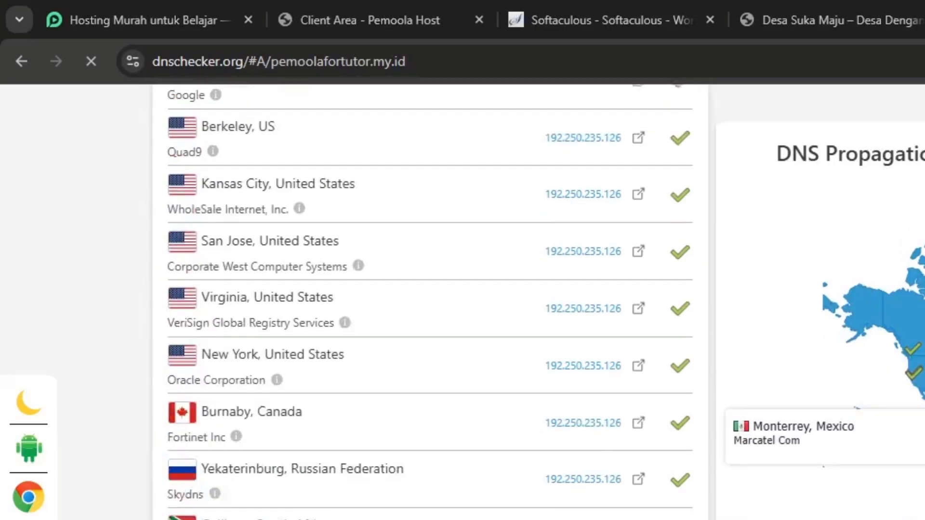
{"action": "scroll", "coordinate": [692, 242], "scroll_direction": "up", "scroll_amount": 6}
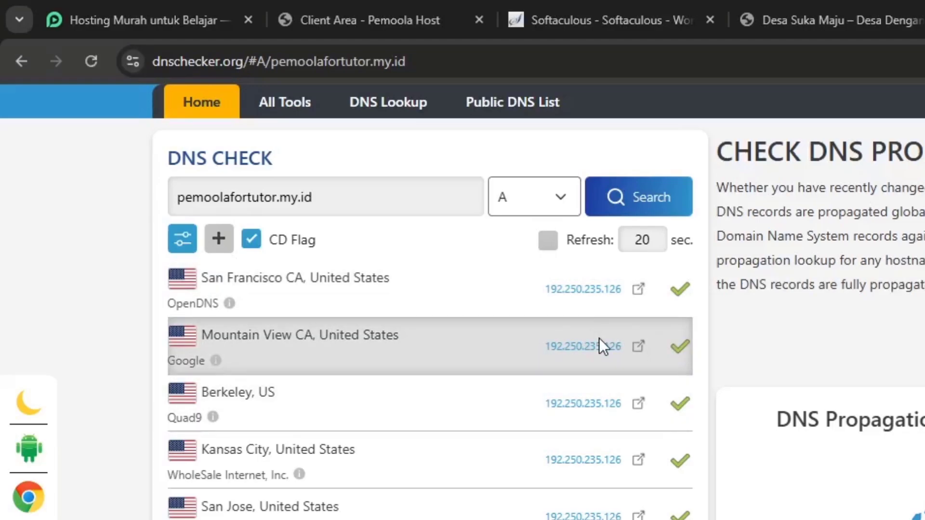
Open Chrome's Security settings in a new tab and find the secure DNS options.
{"action": "key", "text": "ctrl+t"}
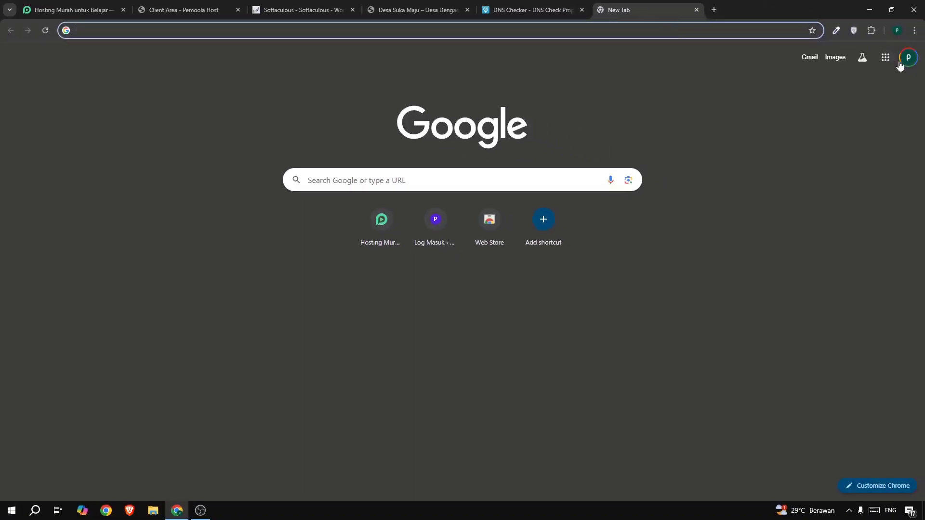
{"action": "left_click", "coordinate": [914, 30]}
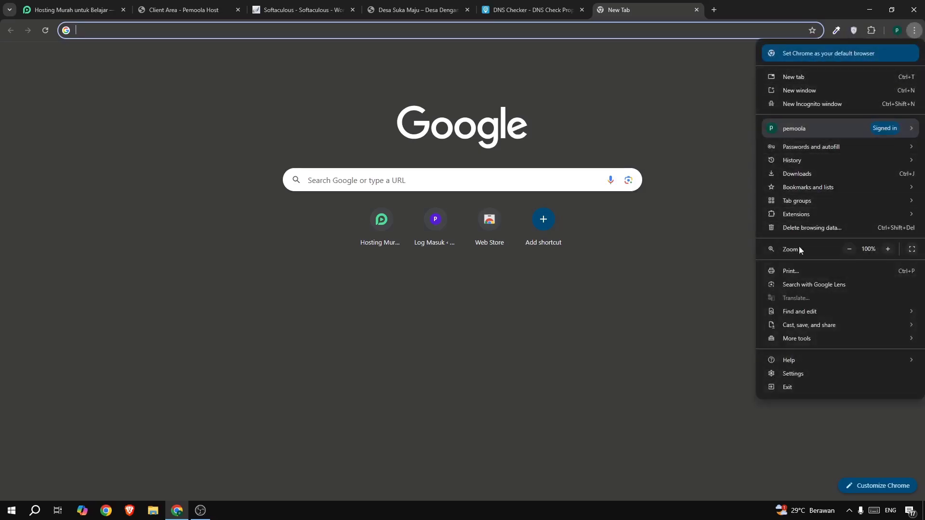
{"action": "left_click", "coordinate": [784, 373]}
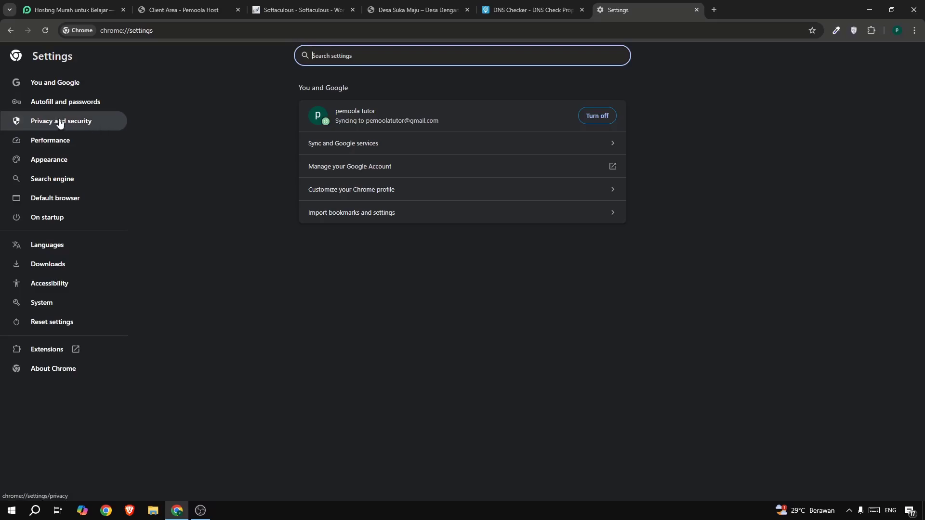
{"action": "left_click", "coordinate": [27, 126]}
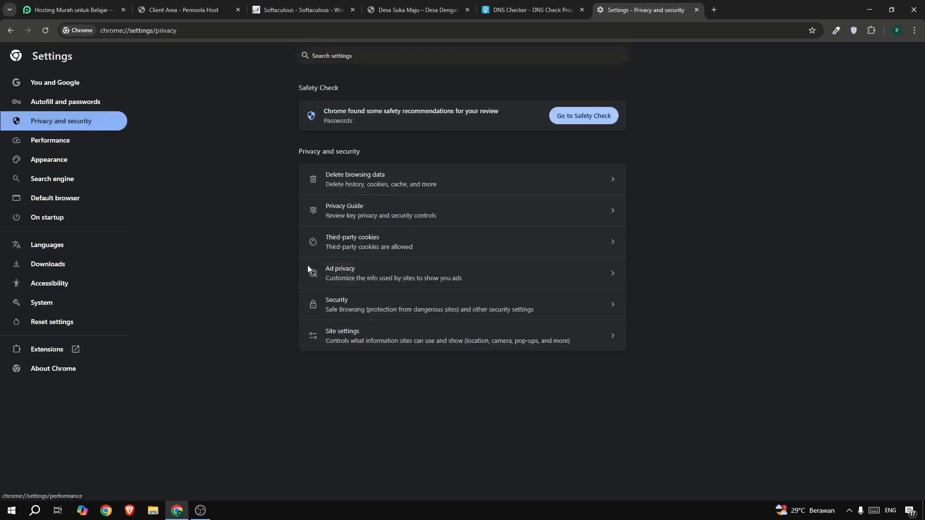
{"action": "left_click", "coordinate": [371, 306]}
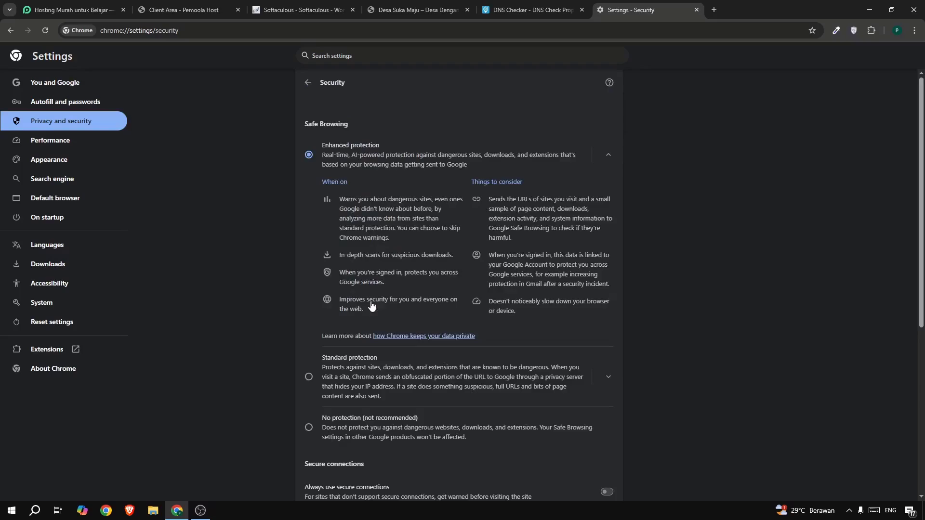
{"action": "scroll", "coordinate": [371, 306], "scroll_direction": "down", "scroll_amount": 6}
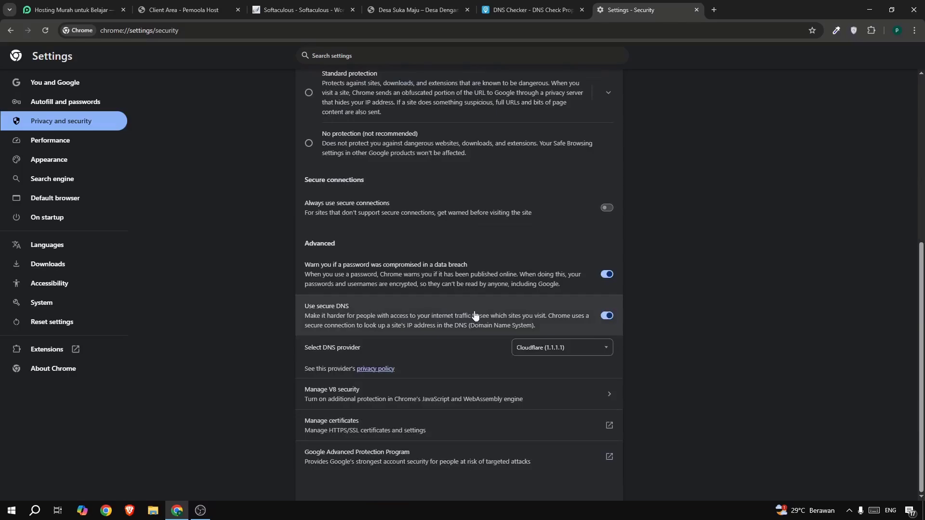
Switch secure DNS off and on again with Cloudflare (1.1.1.1) as the provider, and return to the Desa Suka Maju site.
{"action": "left_click", "coordinate": [607, 318]}
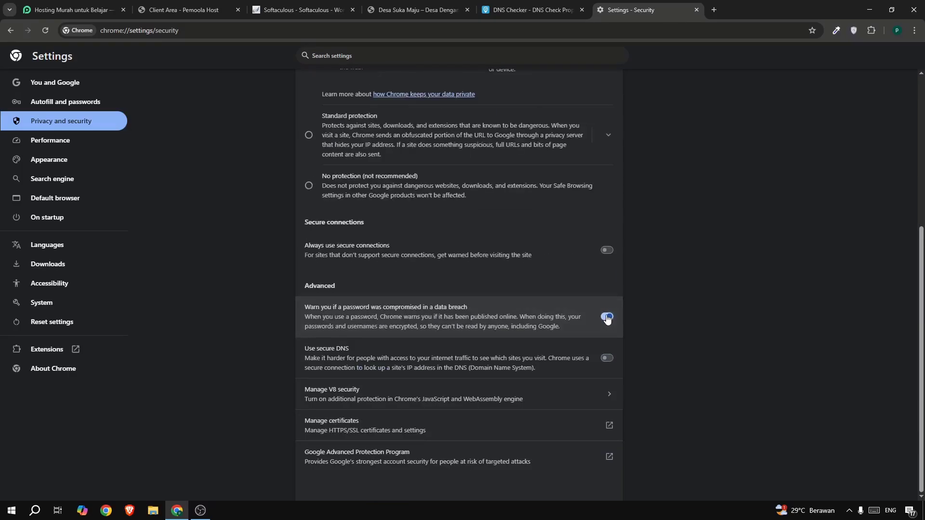
{"action": "left_click", "coordinate": [609, 361]}
{"action": "scroll", "coordinate": [348, 325], "scroll_direction": "down", "scroll_amount": 1}
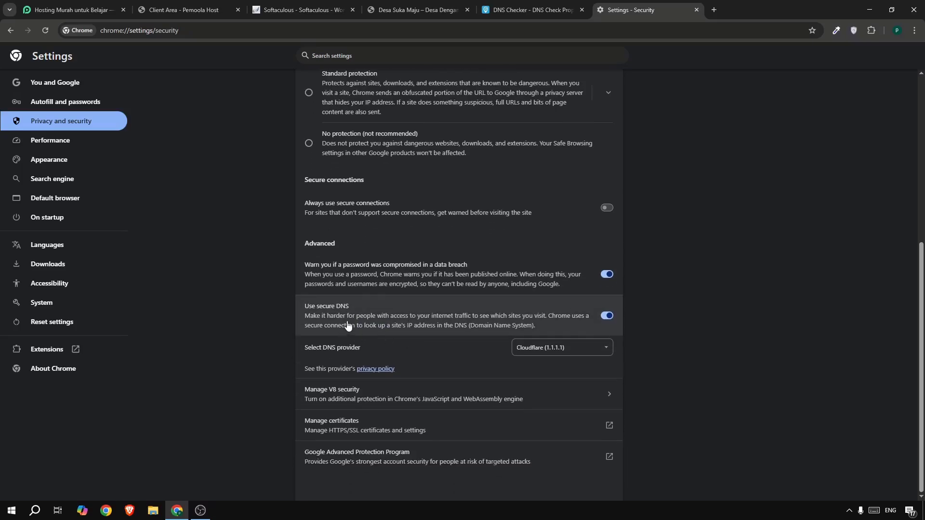
{"action": "left_click", "coordinate": [557, 355]}
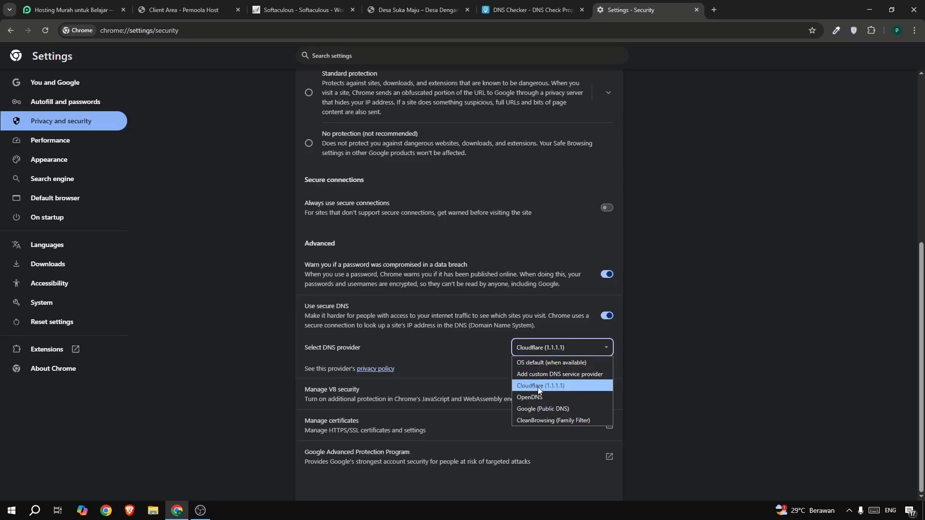
{"action": "left_click", "coordinate": [550, 386]}
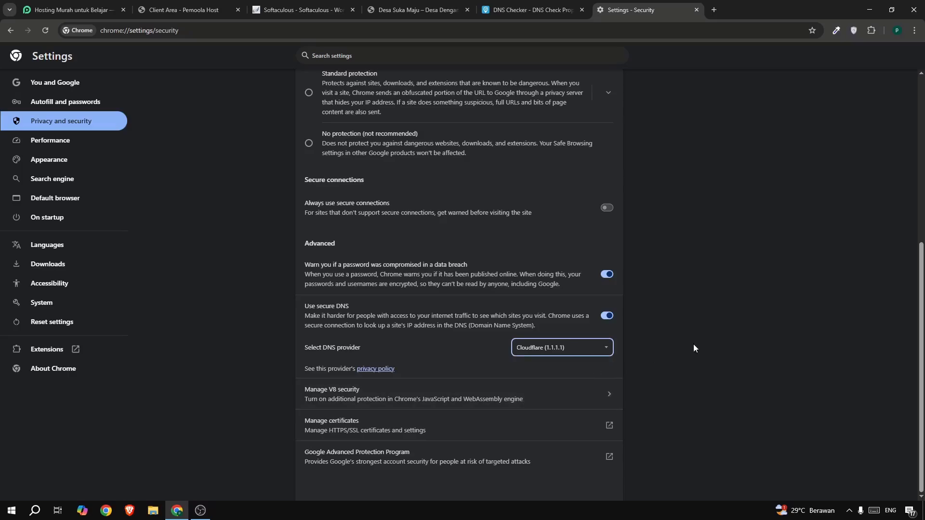
{"action": "left_click", "coordinate": [388, 10]}
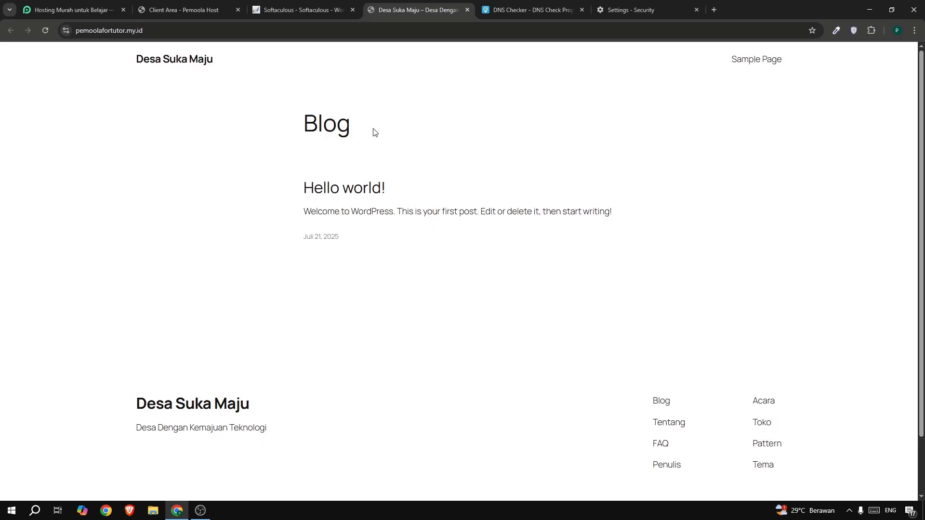
Open the WordPress admin login page at pemoolafortutor.my.id/wp-admin.
{"action": "left_click", "coordinate": [238, 24]}
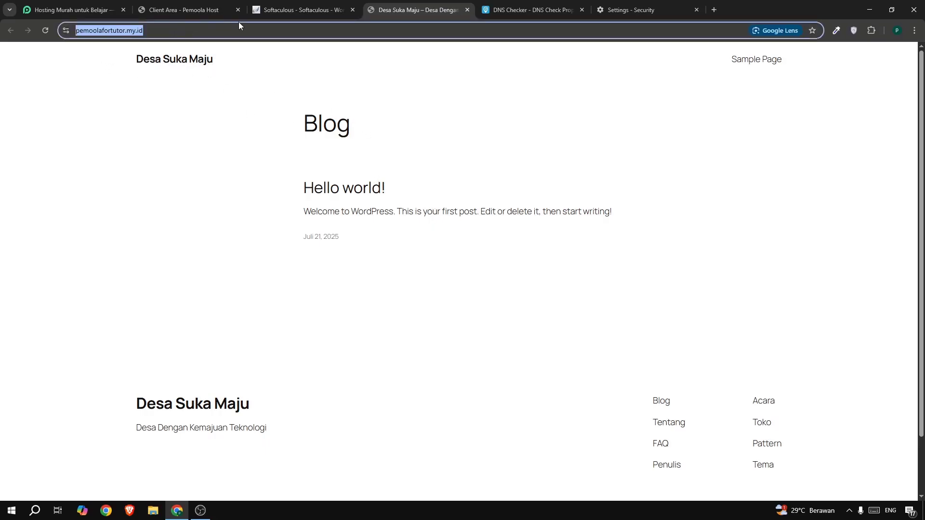
{"action": "left_click", "coordinate": [211, 31]}
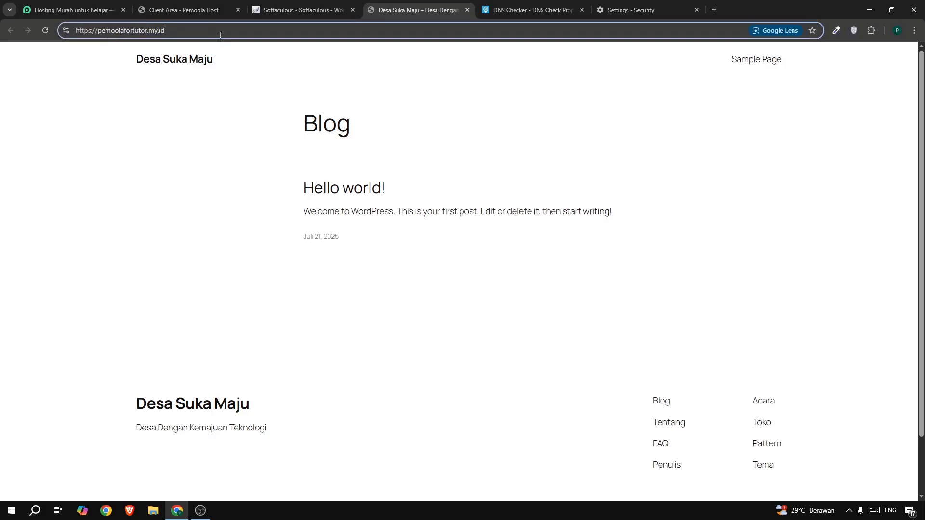
{"action": "type", "text": "/"}
{"action": "type", "text": "wp-admin"}
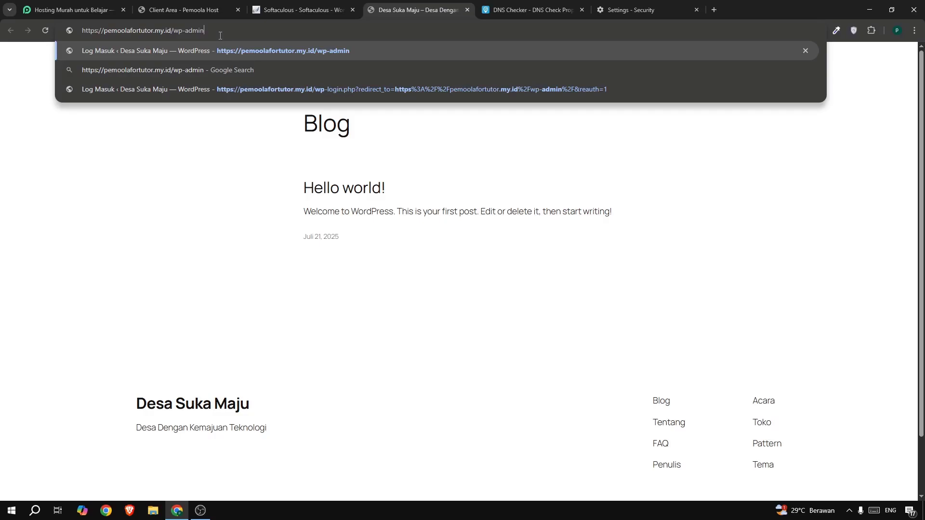
{"action": "key", "text": "Return"}
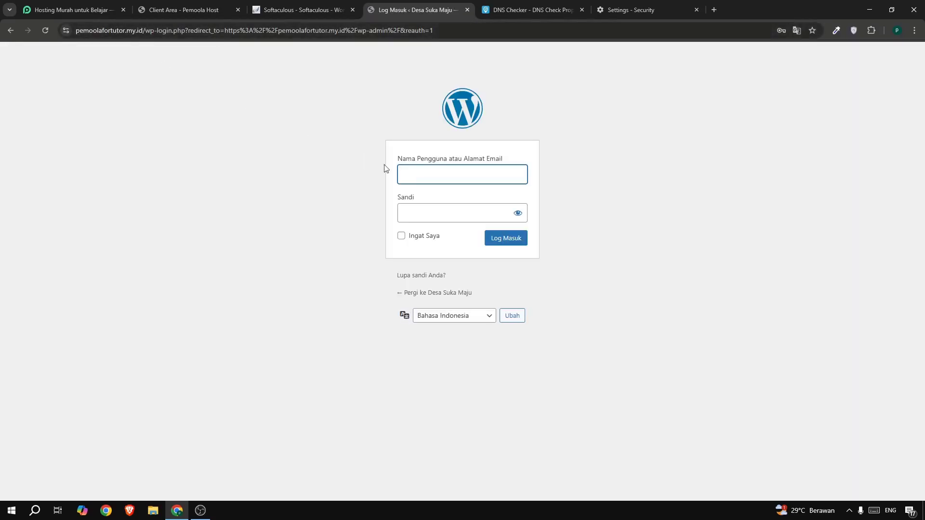
Fill in the WordPress username and password from the saved login and log in to the dashboard.
{"action": "left_click", "coordinate": [460, 177]}
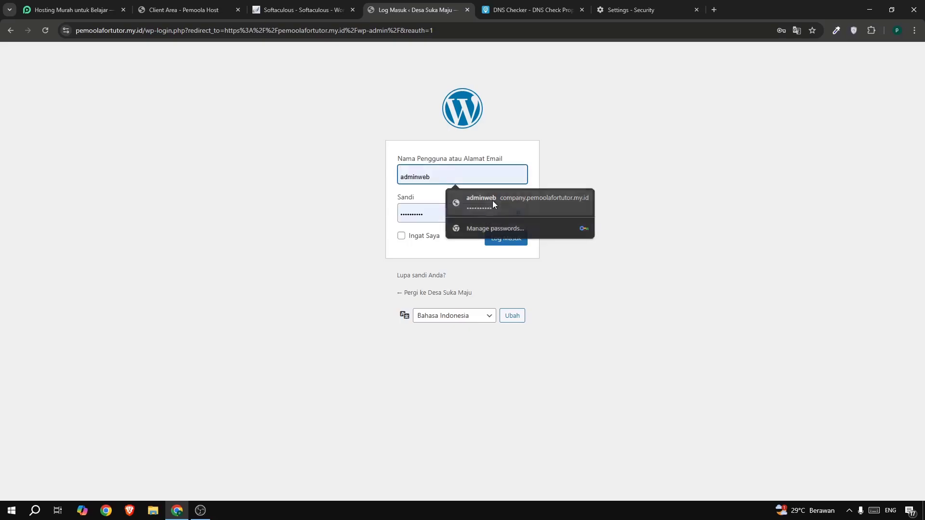
{"action": "left_click", "coordinate": [492, 200]}
{"action": "left_click", "coordinate": [420, 213]}
{"action": "left_click", "coordinate": [299, 219]}
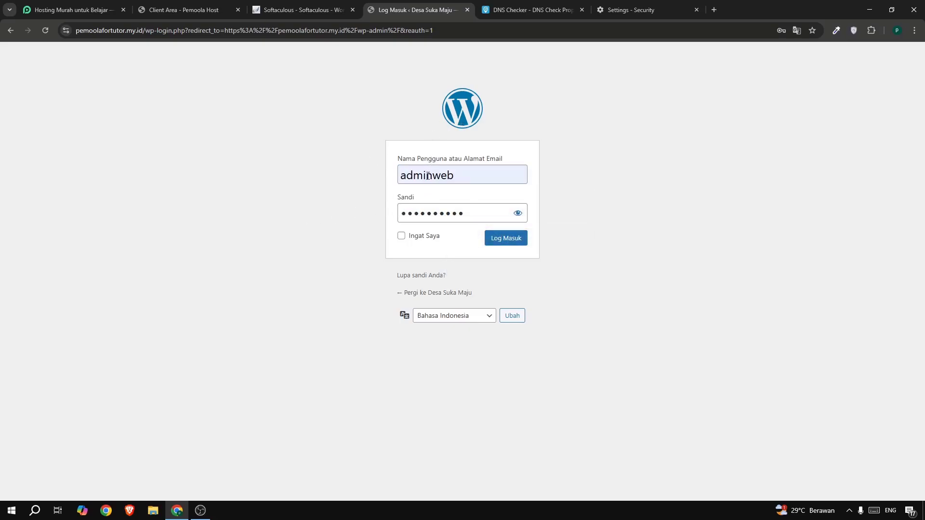
{"action": "left_click", "coordinate": [513, 241]}
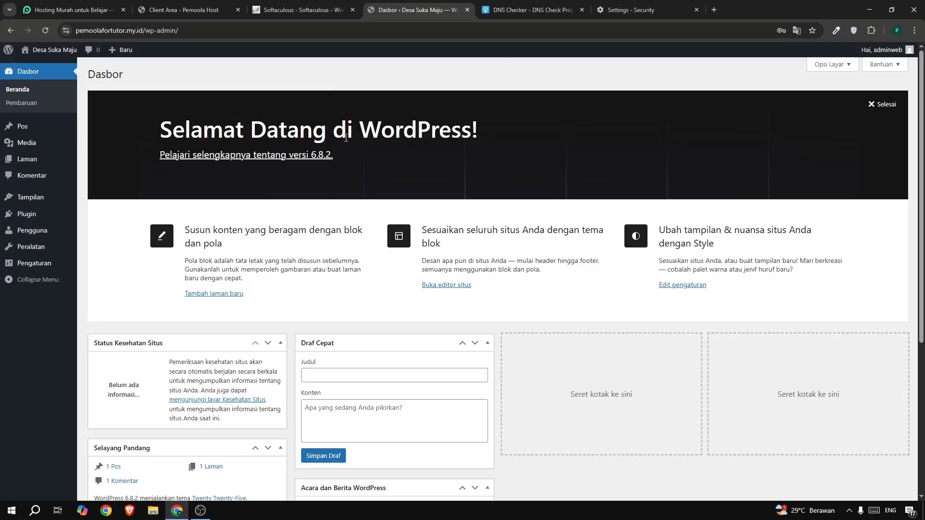
Close every browser tab except the WordPress dashboard and dismiss the dashboard's welcome panel.
{"action": "left_click", "coordinate": [580, 10]}
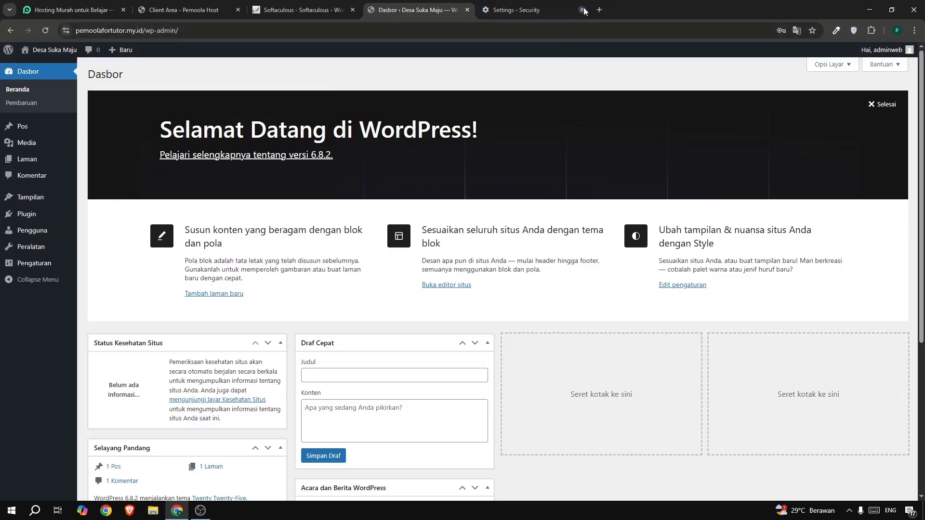
{"action": "left_click", "coordinate": [580, 10]}
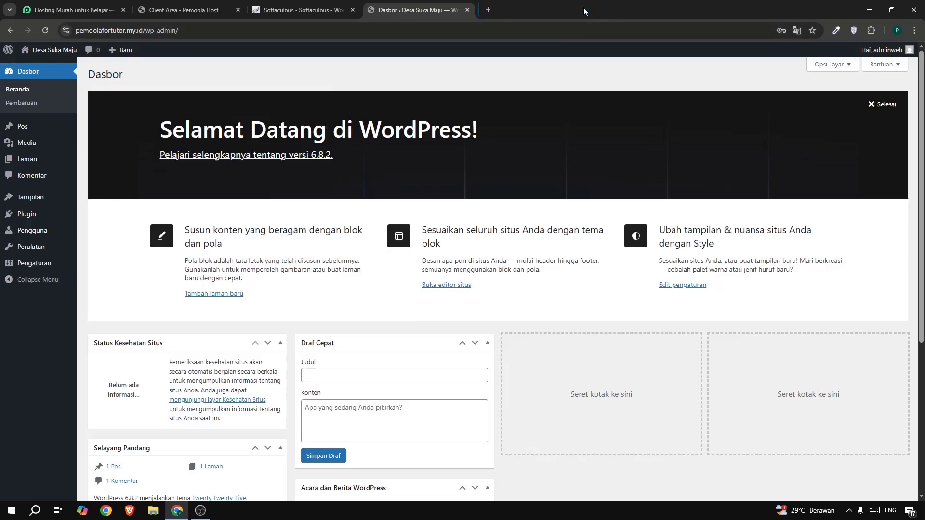
{"action": "left_click", "coordinate": [101, 9]}
{"action": "left_click", "coordinate": [123, 10]}
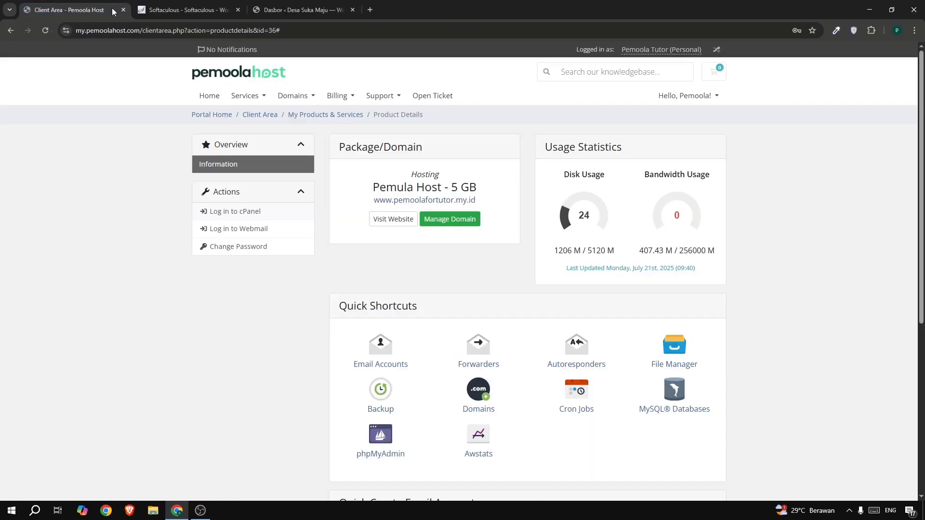
{"action": "left_click", "coordinate": [124, 9]}
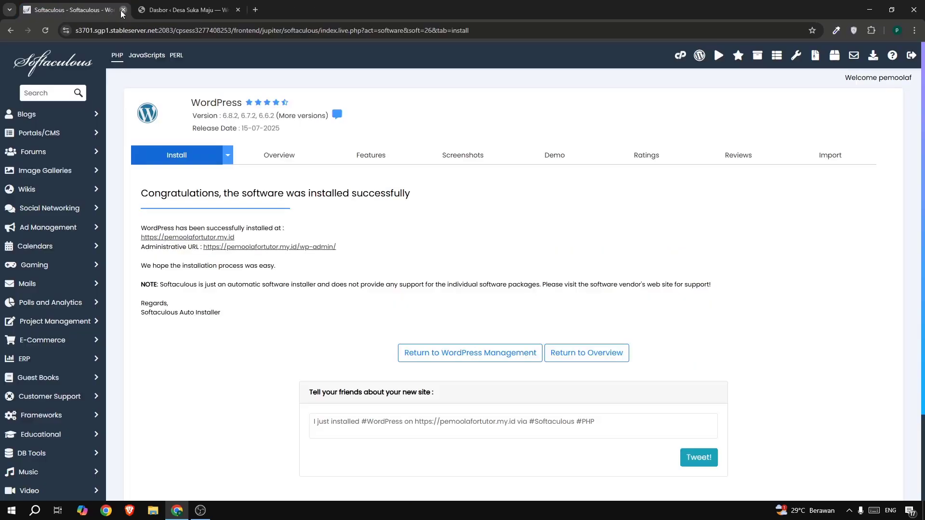
{"action": "left_click", "coordinate": [124, 9]}
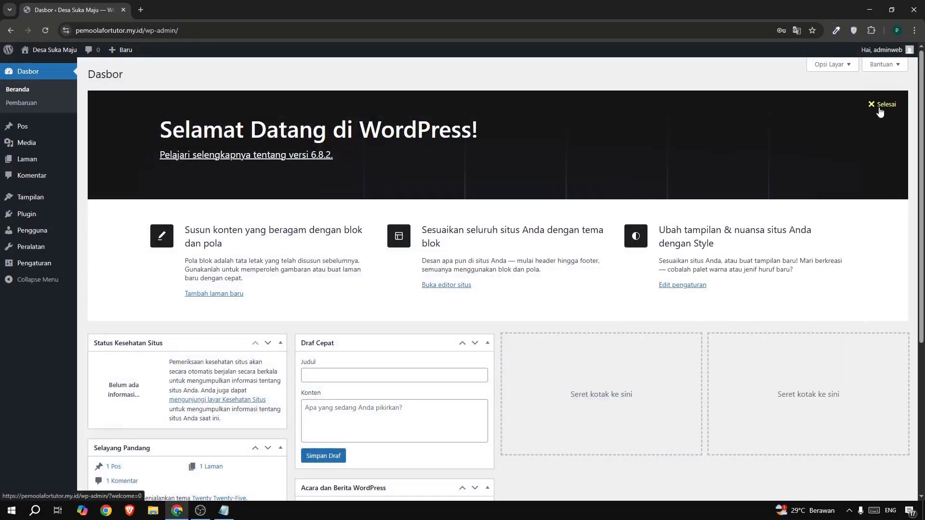
{"action": "left_click", "coordinate": [881, 106]}
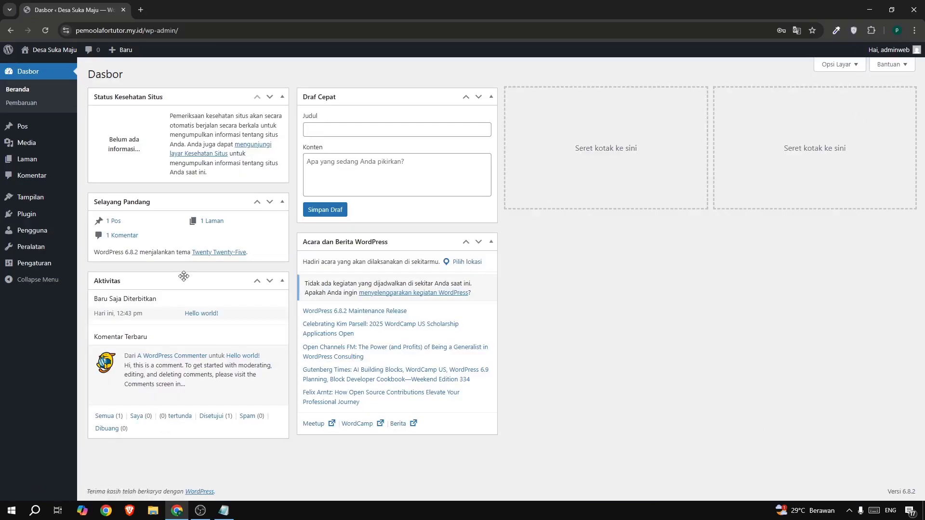
Install the Astra theme from the popular WordPress themes and activate it.
{"action": "mouse_move", "coordinate": [38, 206]}
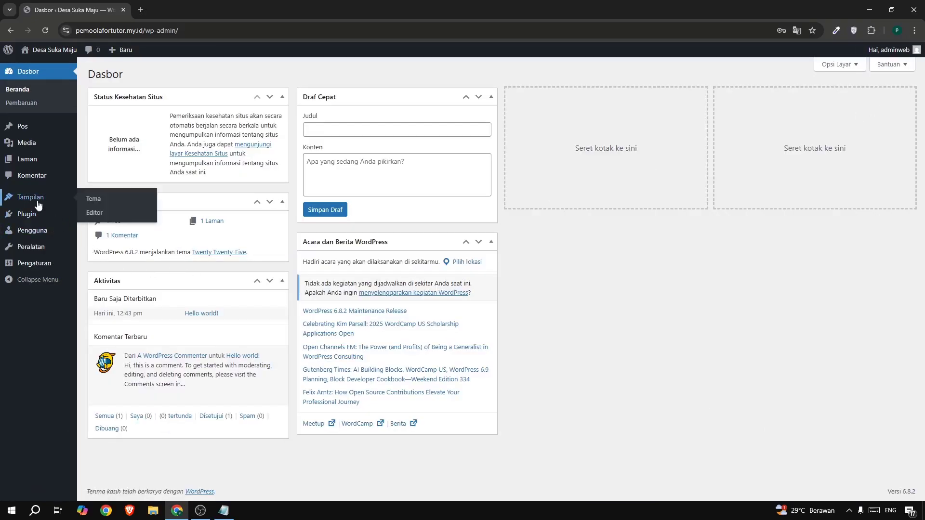
{"action": "left_click", "coordinate": [91, 205]}
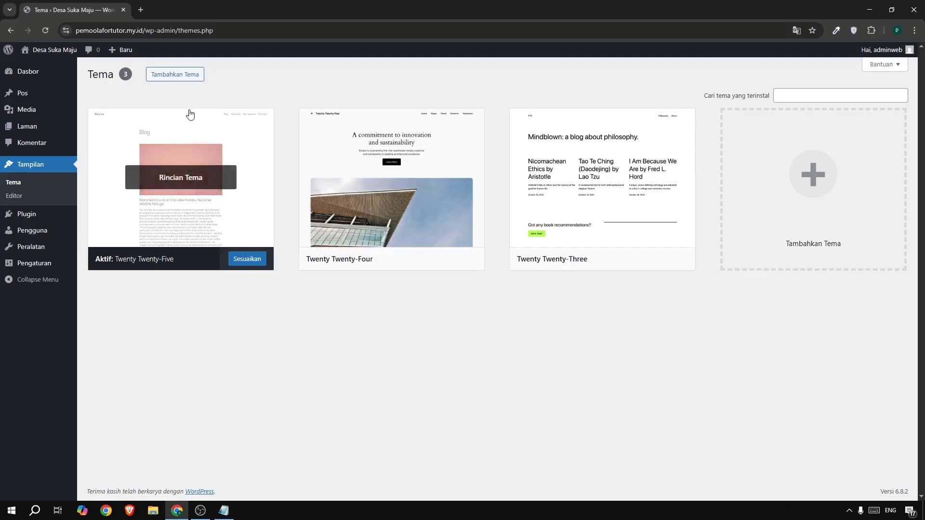
{"action": "left_click", "coordinate": [179, 77]}
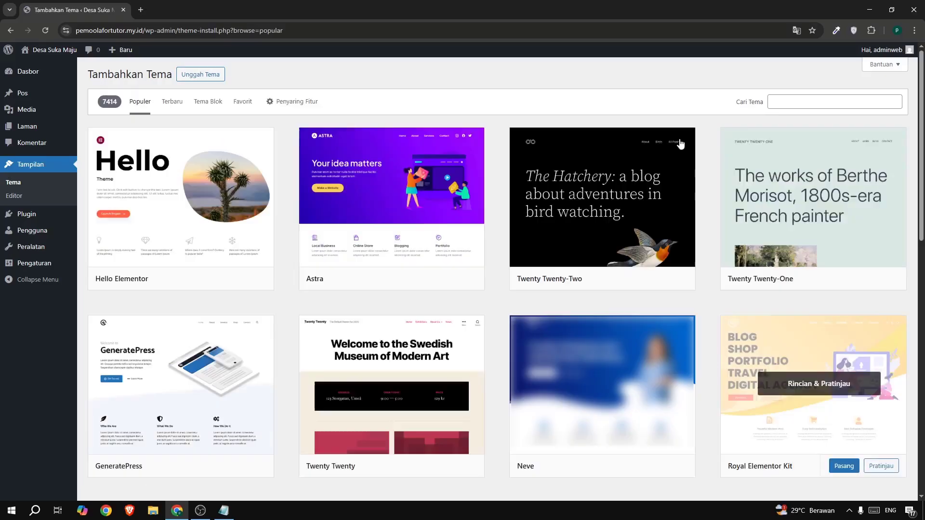
{"action": "left_click", "coordinate": [784, 101]}
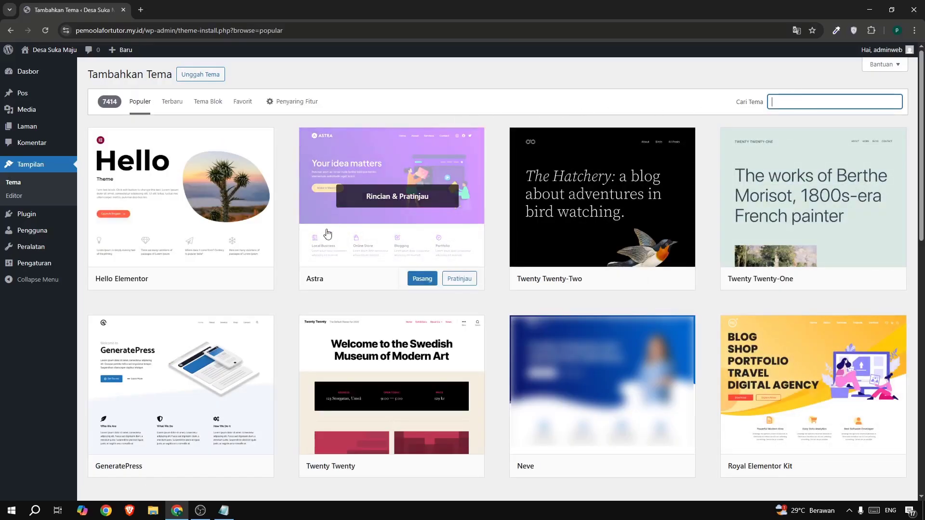
{"action": "left_click", "coordinate": [422, 279]}
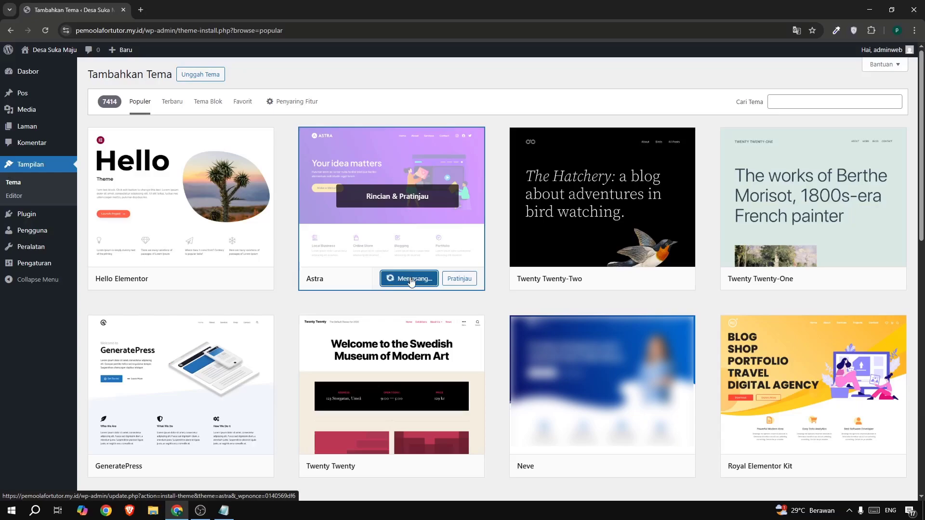
{"action": "left_click", "coordinate": [404, 283]}
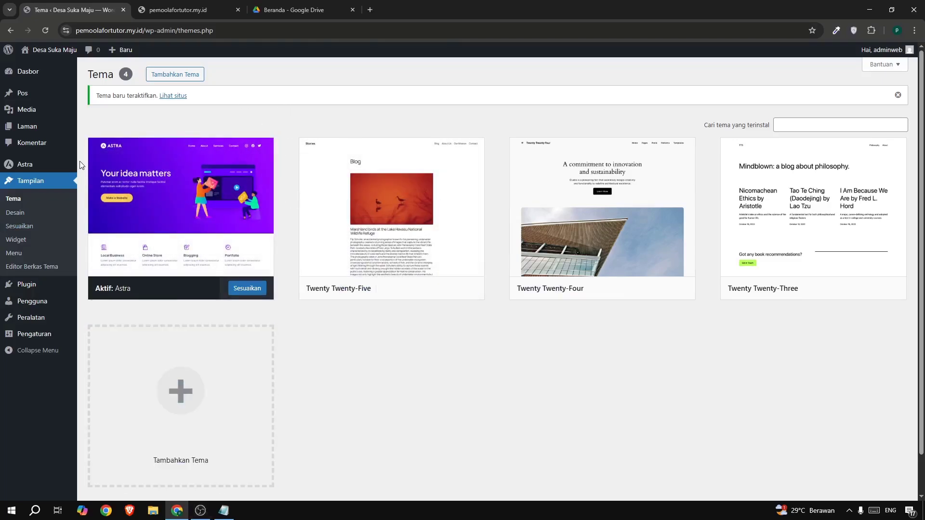
Search the plugin directory for "elementor", then install and activate Elementor Website Builder.
{"action": "mouse_move", "coordinate": [39, 285]}
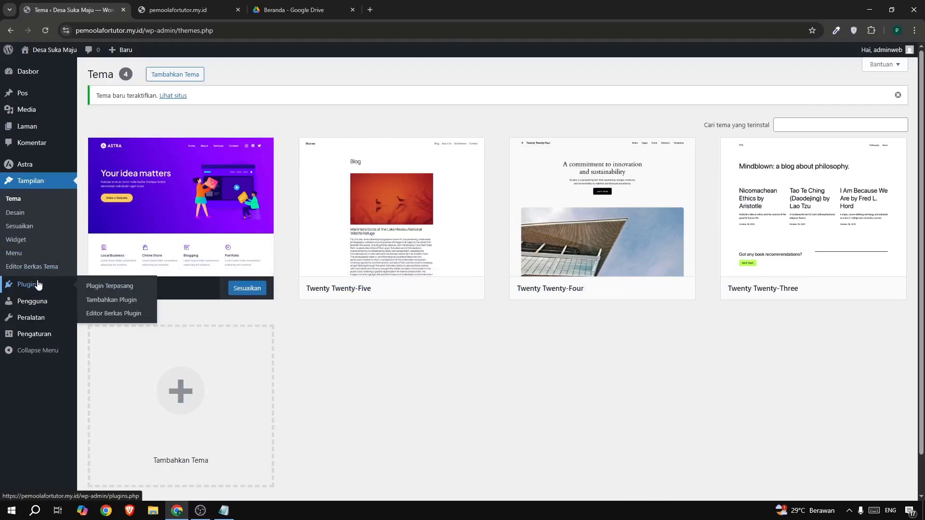
{"action": "left_click", "coordinate": [94, 300]}
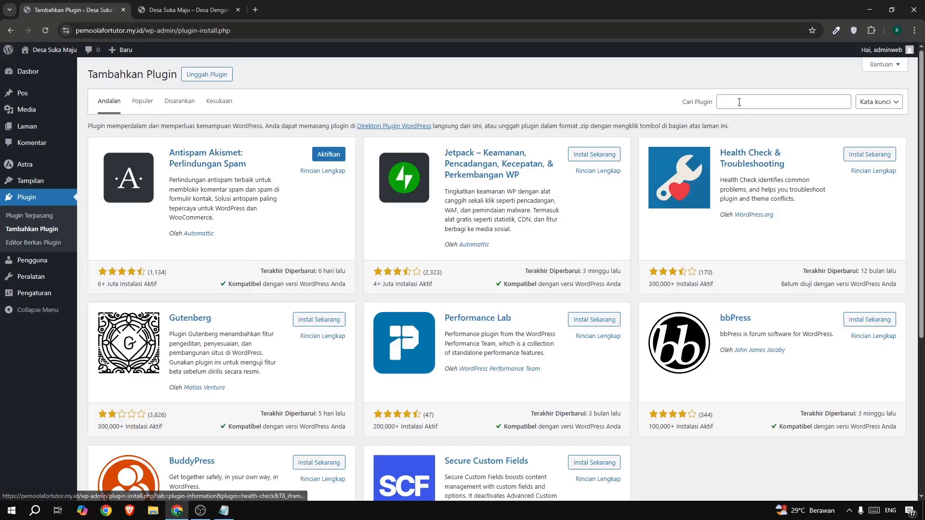
{"action": "left_click", "coordinate": [743, 103]}
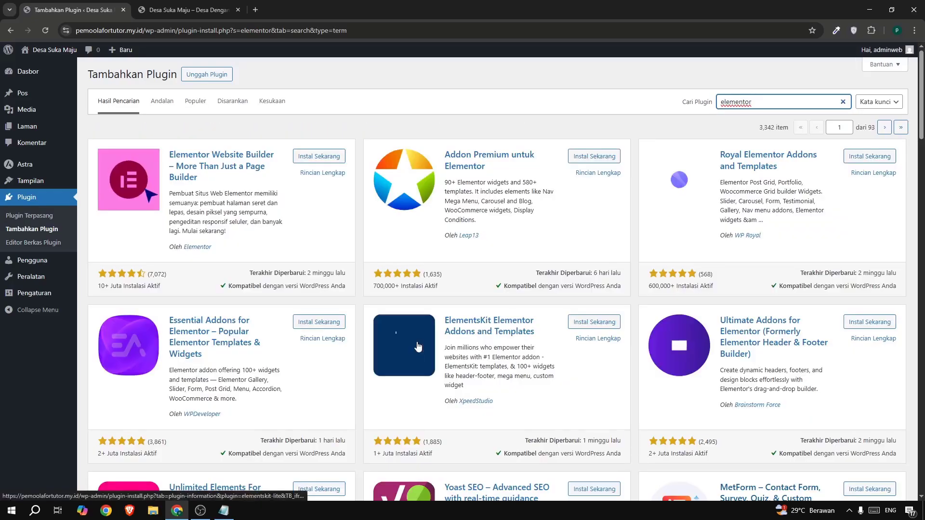
{"action": "left_click", "coordinate": [318, 156]}
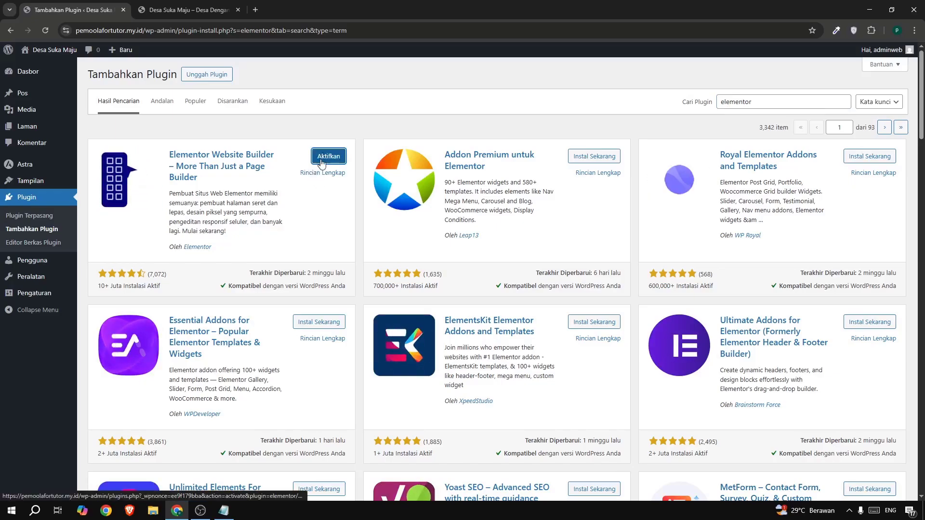
{"action": "left_click", "coordinate": [326, 162]}
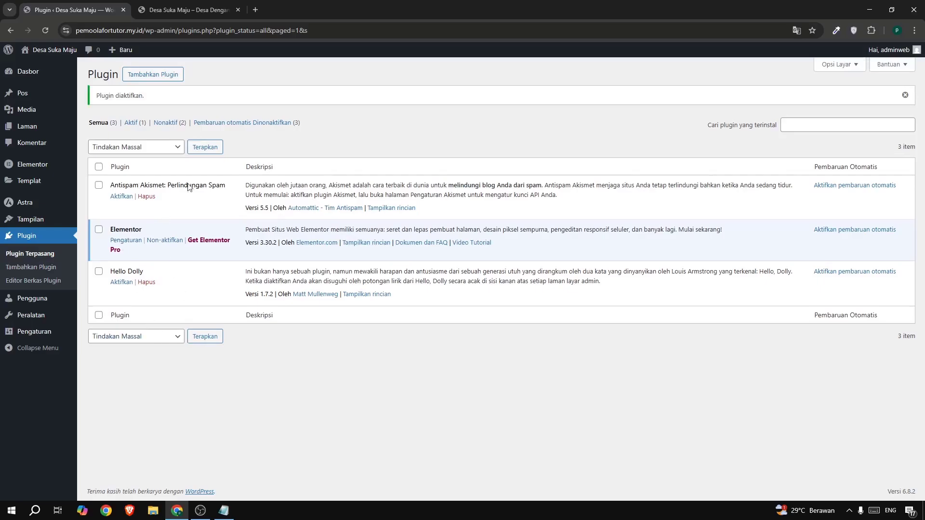
Search the plugin directory for "essential", then install and activate Essential Addons for Elementor.
{"action": "left_click", "coordinate": [162, 79]}
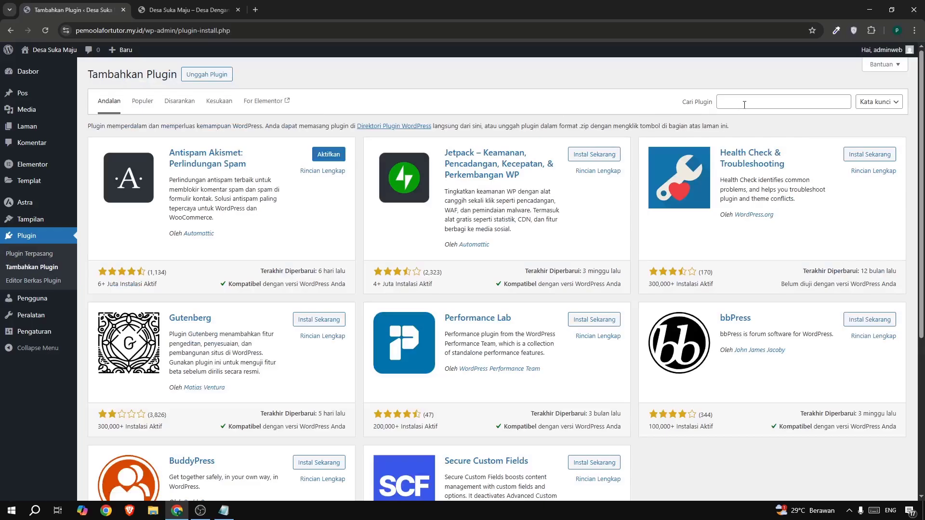
{"action": "left_click", "coordinate": [745, 104]}
{"action": "type", "text": "essential"}
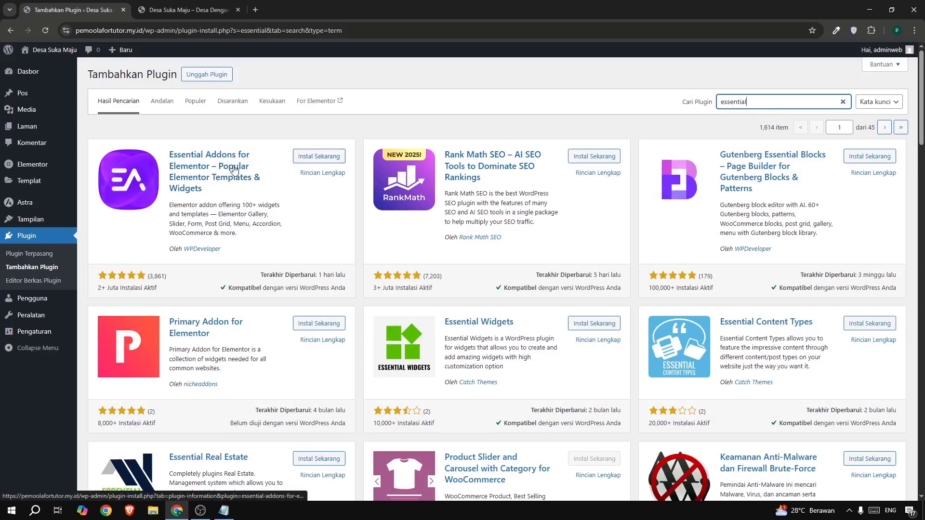
{"action": "left_click", "coordinate": [318, 159]}
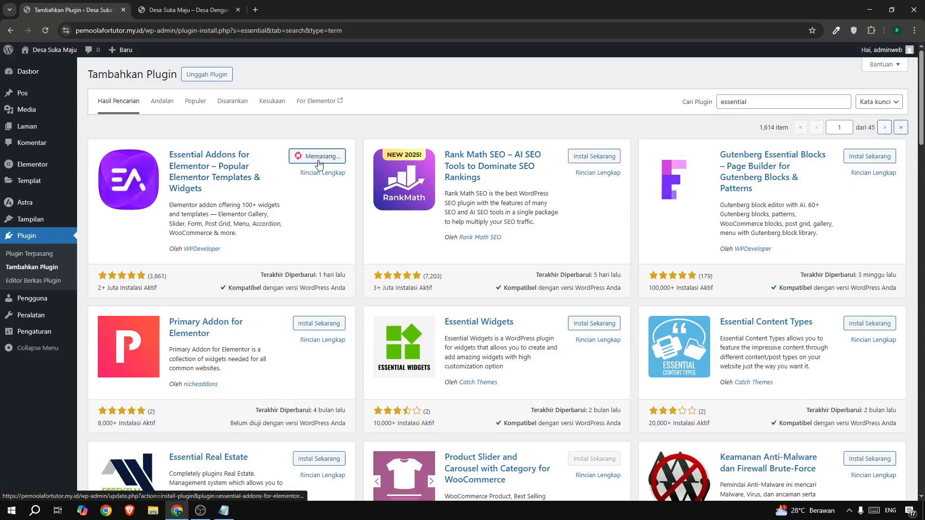
{"action": "left_click", "coordinate": [329, 159]}
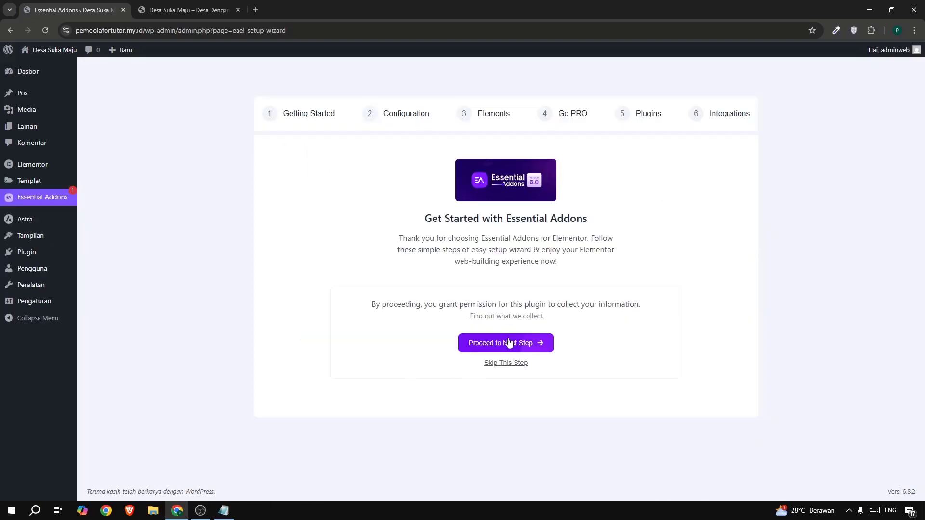
Start the Essential Addons setup wizard in Basic mode and enable the Post Grid element under Dynamic Content Elements.
{"action": "left_click", "coordinate": [520, 343]}
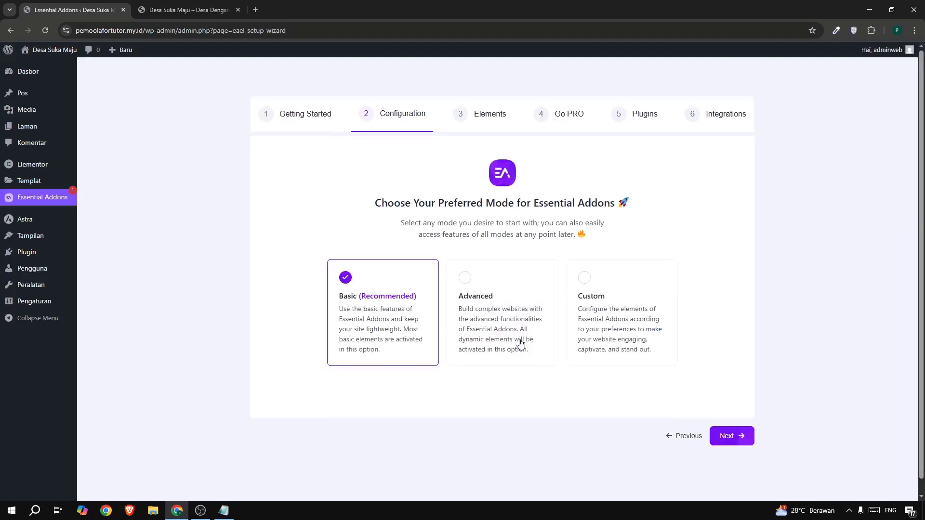
{"action": "left_click", "coordinate": [729, 435]}
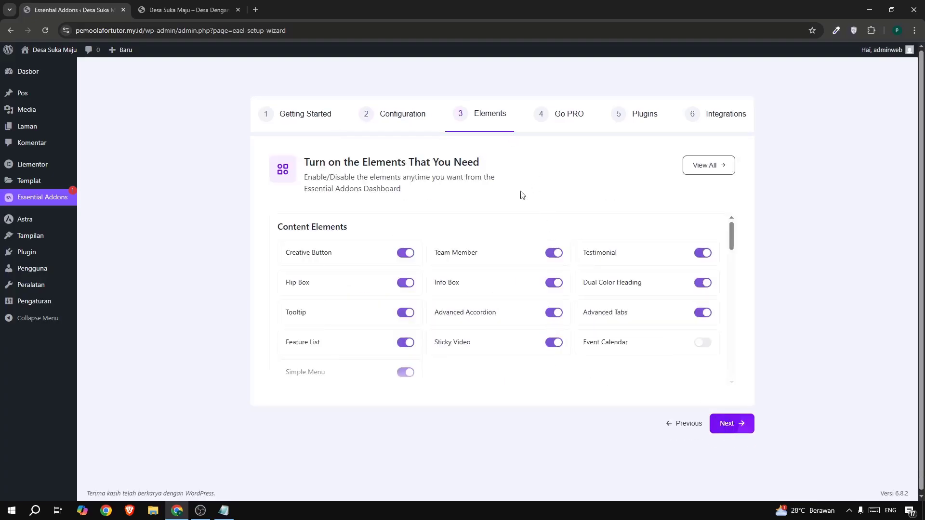
{"action": "scroll", "coordinate": [471, 278], "scroll_direction": "down", "scroll_amount": 5}
{"action": "scroll", "coordinate": [471, 277], "scroll_direction": "up", "scroll_amount": 2}
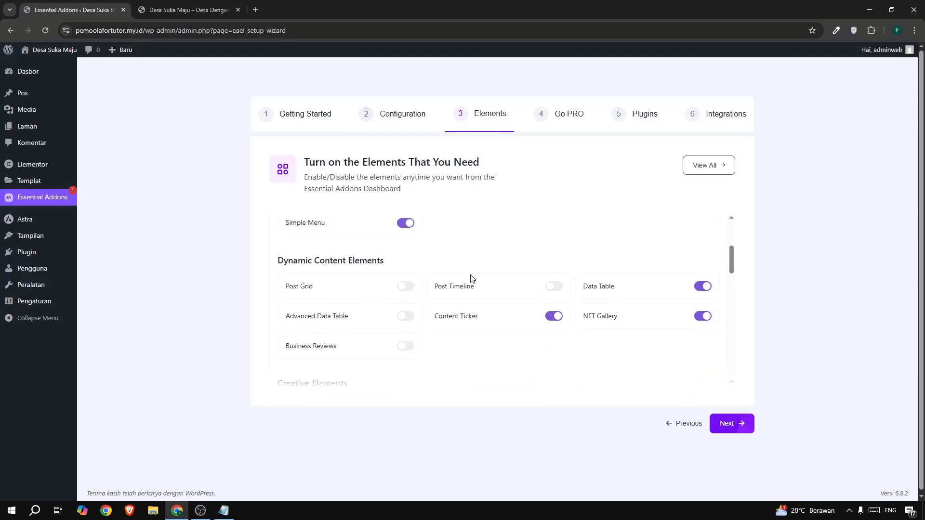
{"action": "left_click_drag", "start_coordinate": [273, 268], "coordinate": [392, 273]}
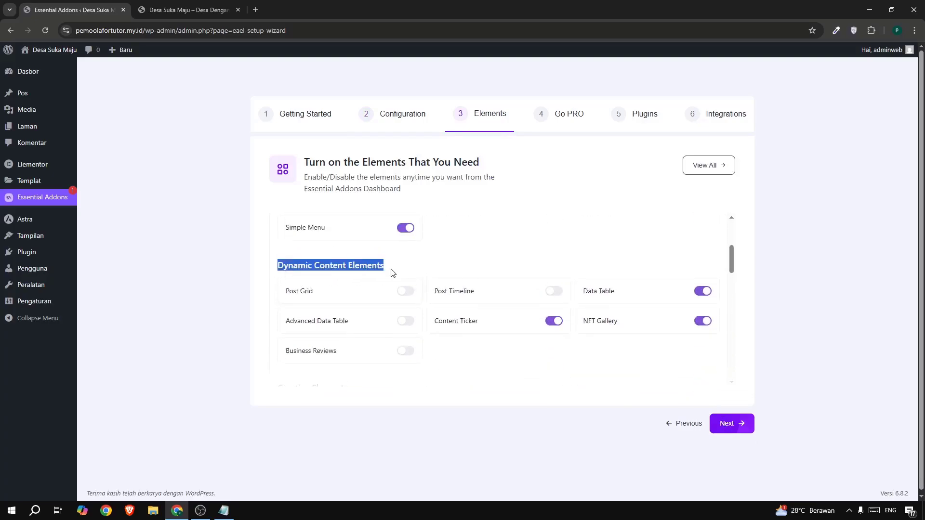
{"action": "left_click", "coordinate": [403, 291]}
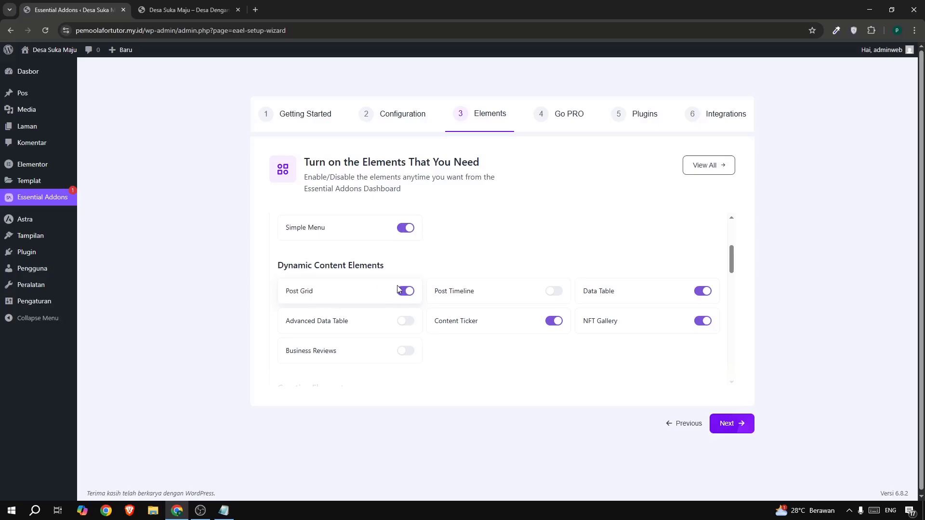
Advance through the remaining Essential Addons setup pages, skip the extra templates and Gutenberg blocks, and finish the wizard.
{"action": "left_click", "coordinate": [740, 423]}
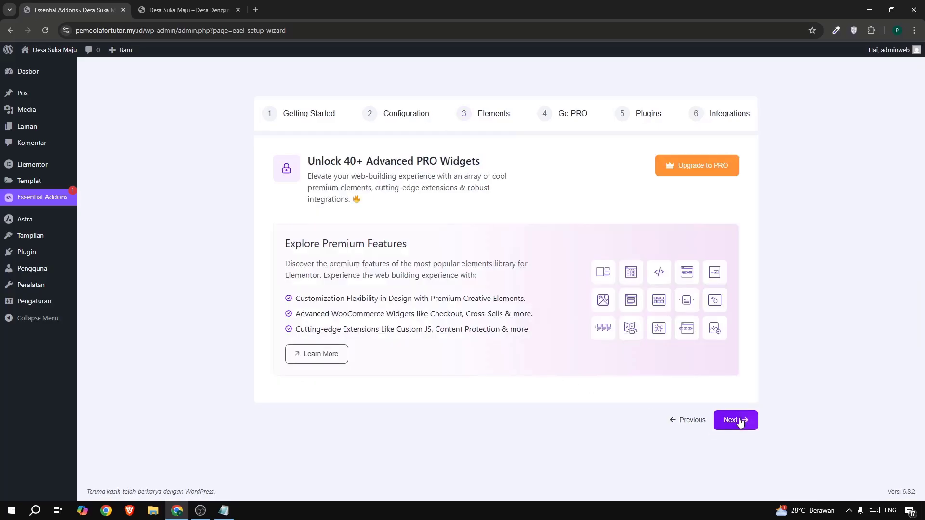
{"action": "left_click", "coordinate": [740, 422]}
{"action": "scroll", "coordinate": [699, 427], "scroll_direction": "down", "scroll_amount": 3}
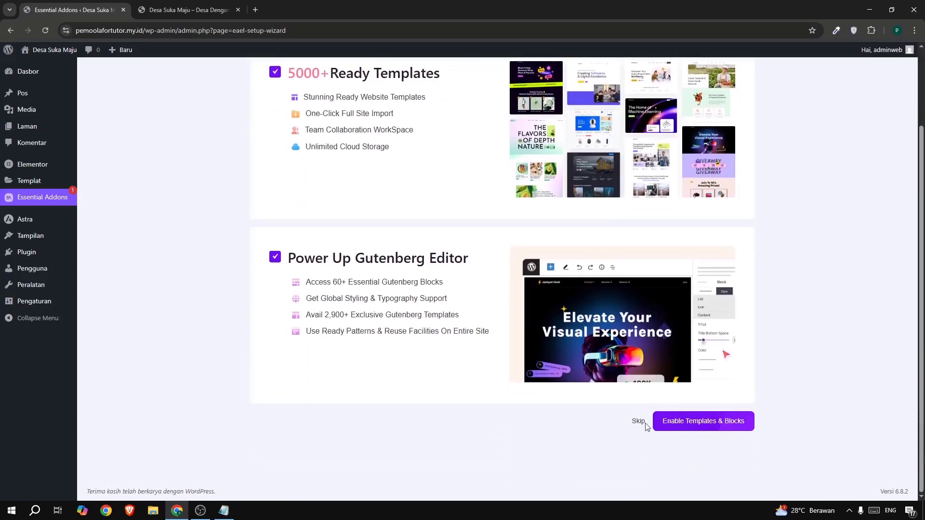
{"action": "scroll", "coordinate": [421, 240], "scroll_direction": "up", "scroll_amount": 2}
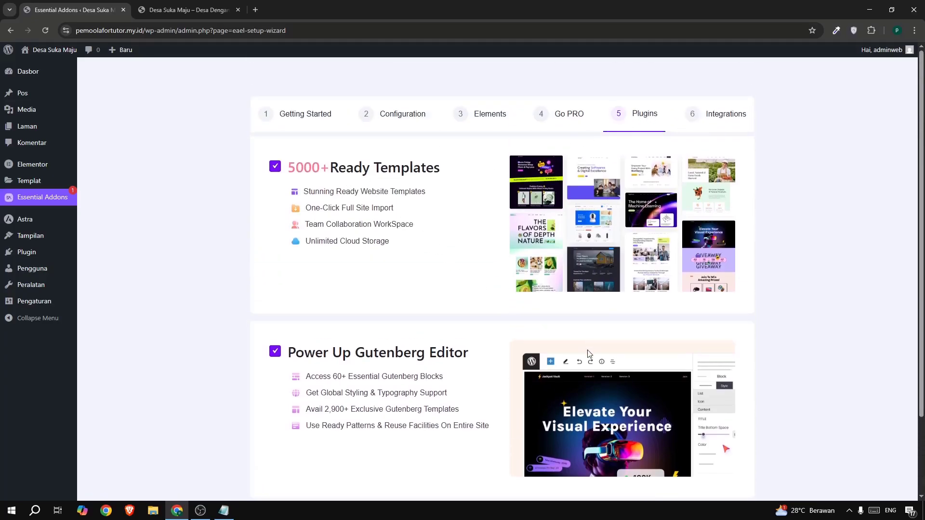
{"action": "scroll", "coordinate": [587, 355], "scroll_direction": "down", "scroll_amount": 2}
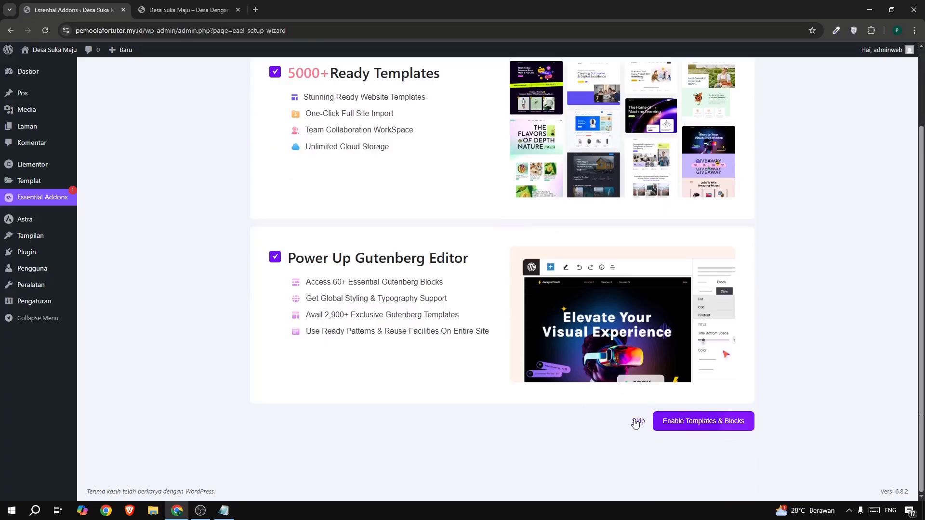
{"action": "left_click", "coordinate": [637, 422]}
{"action": "left_click", "coordinate": [727, 423]}
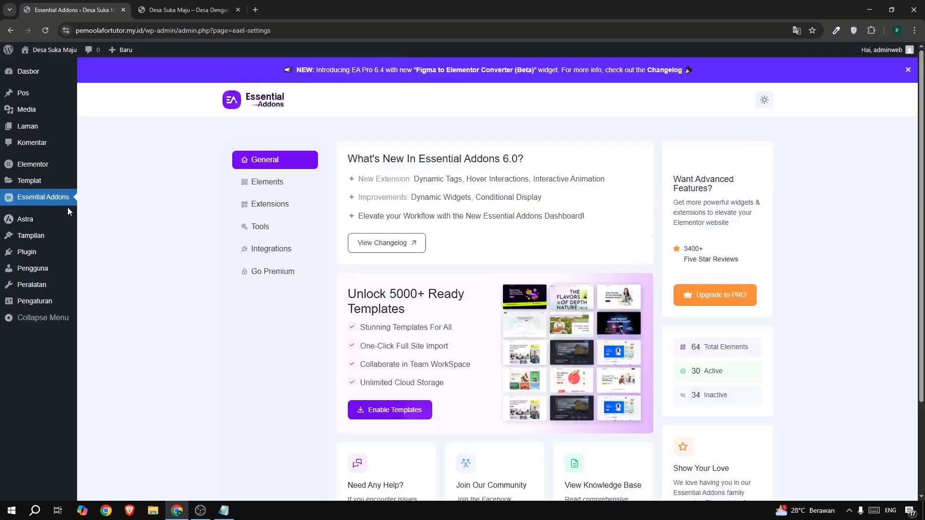
Search the plugin directory for "icon", then install and activate Skyboot Custom Icons for Elementor.
{"action": "mouse_move", "coordinate": [48, 253]}
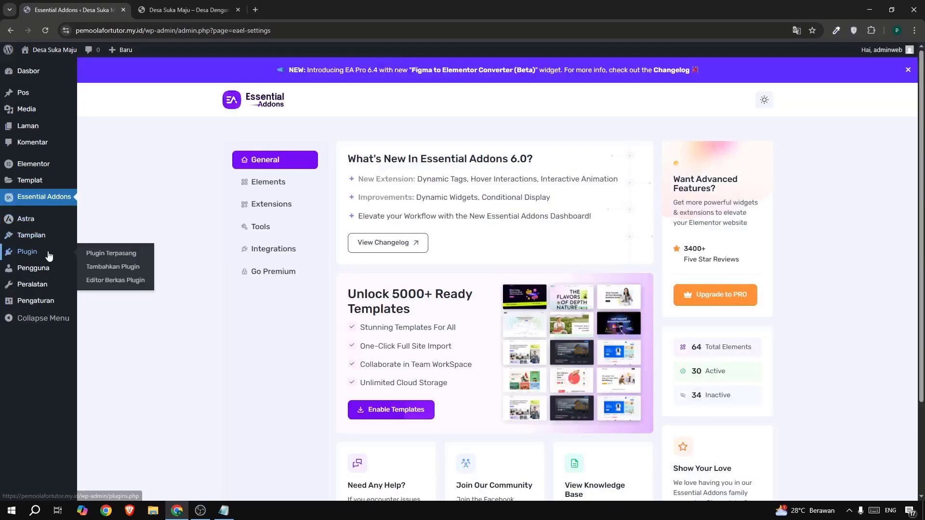
{"action": "left_click", "coordinate": [113, 267]}
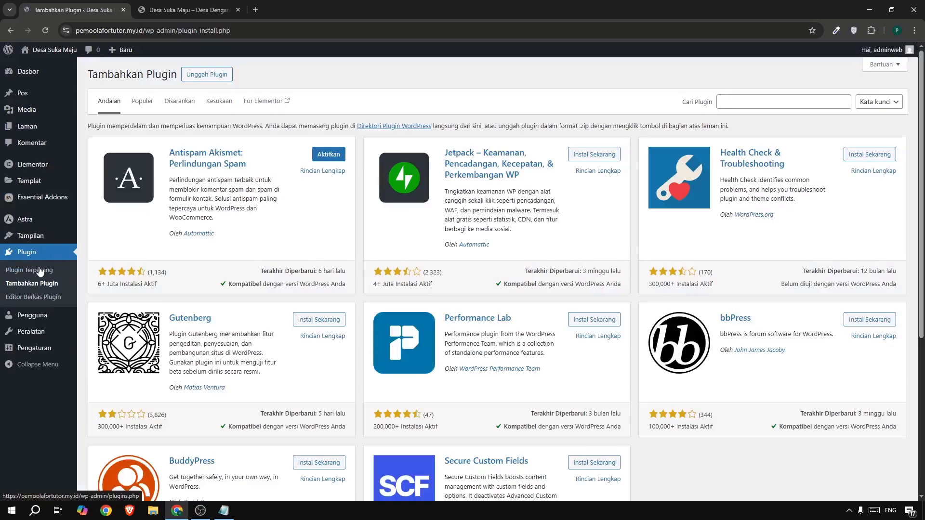
{"action": "left_click", "coordinate": [736, 104]}
{"action": "type", "text": "icon"}
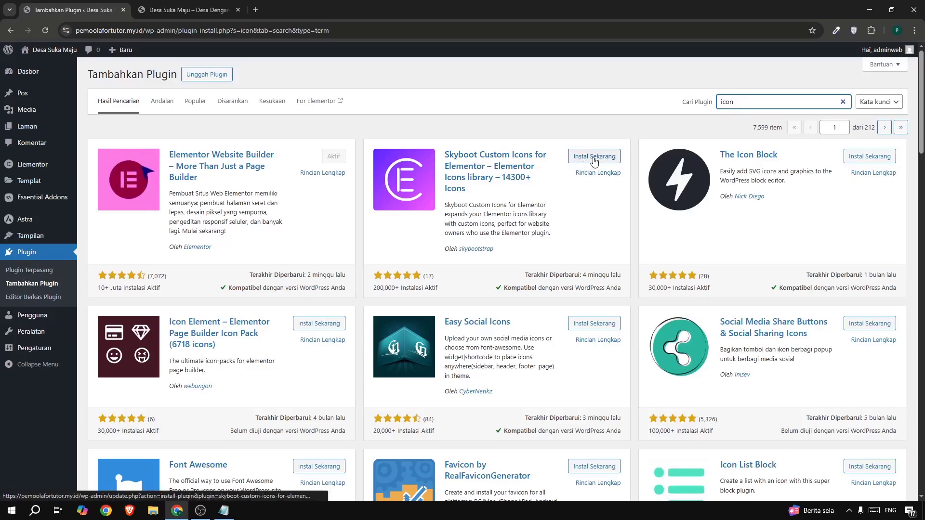
{"action": "left_click", "coordinate": [594, 158]}
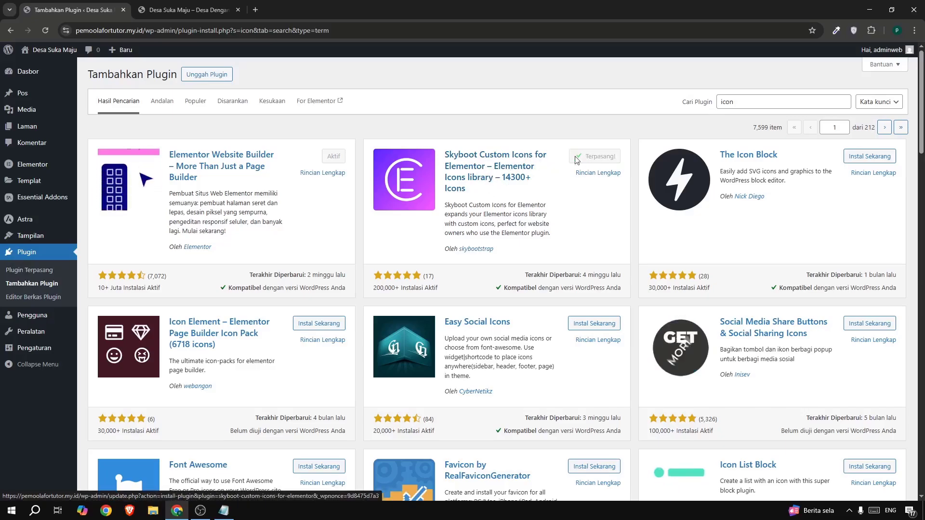
{"action": "left_click", "coordinate": [605, 158]}
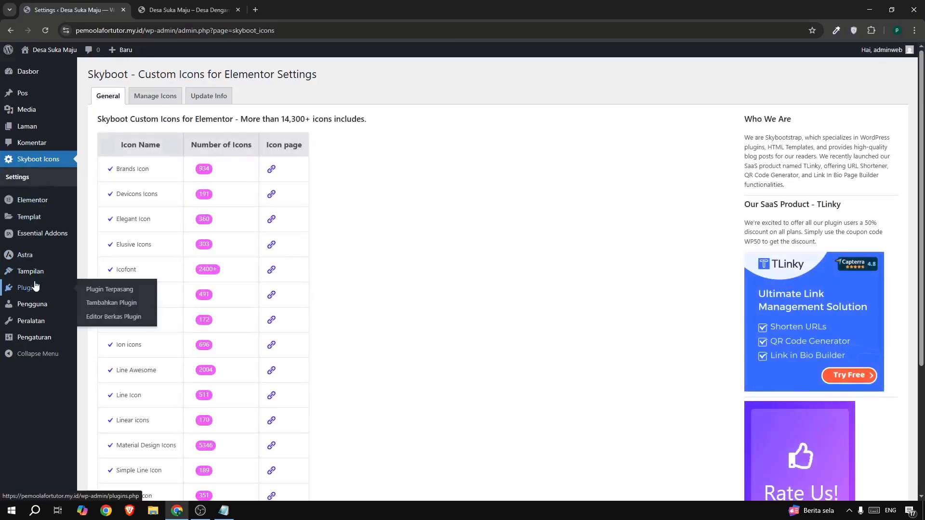
Search the plugin directory for "data table".
{"action": "mouse_move", "coordinate": [27, 287]}
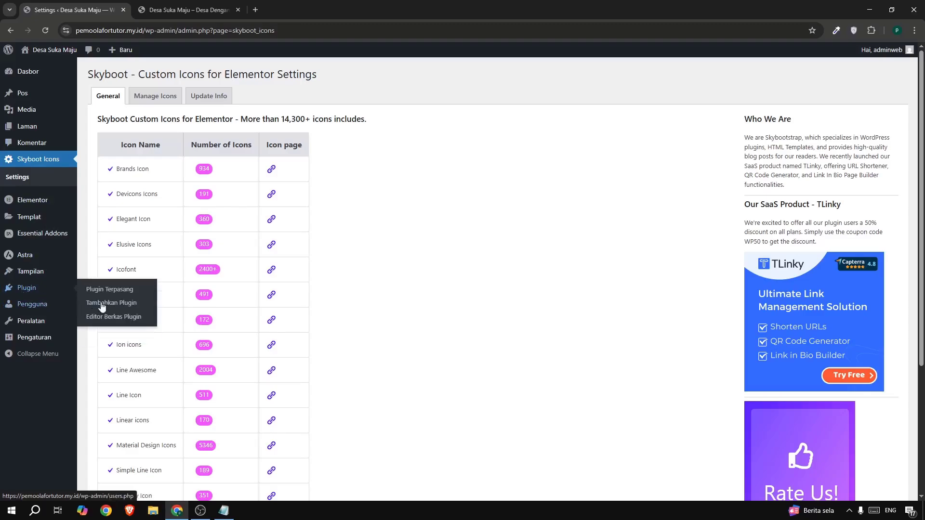
{"action": "left_click", "coordinate": [110, 309]}
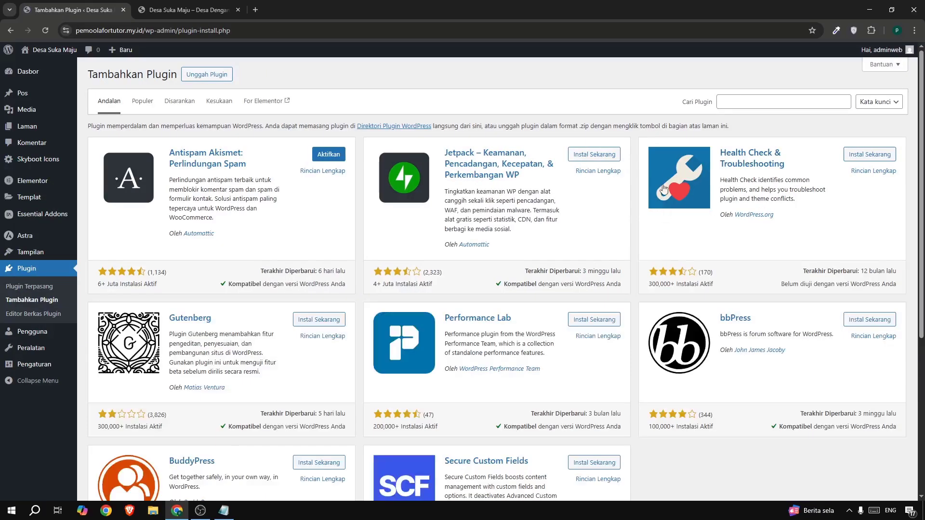
{"action": "left_click", "coordinate": [744, 103]}
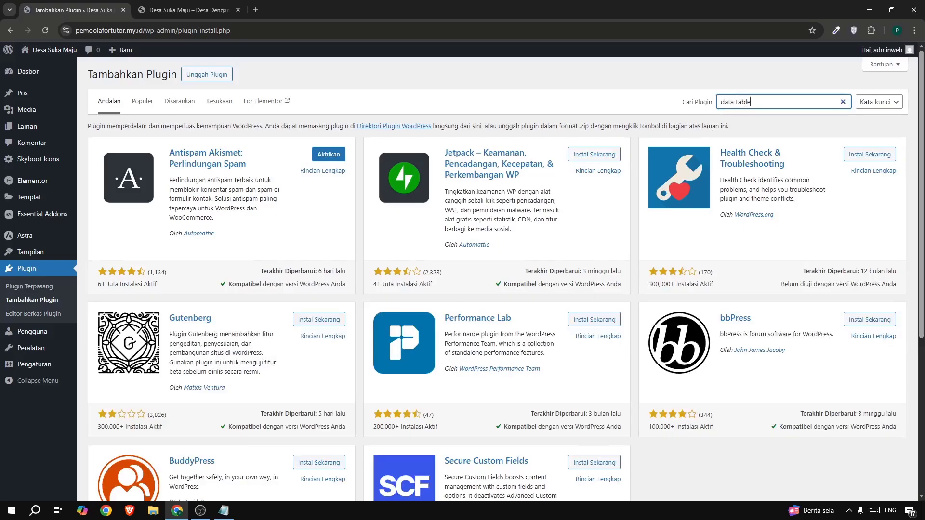
{"action": "type", "text": "data table"}
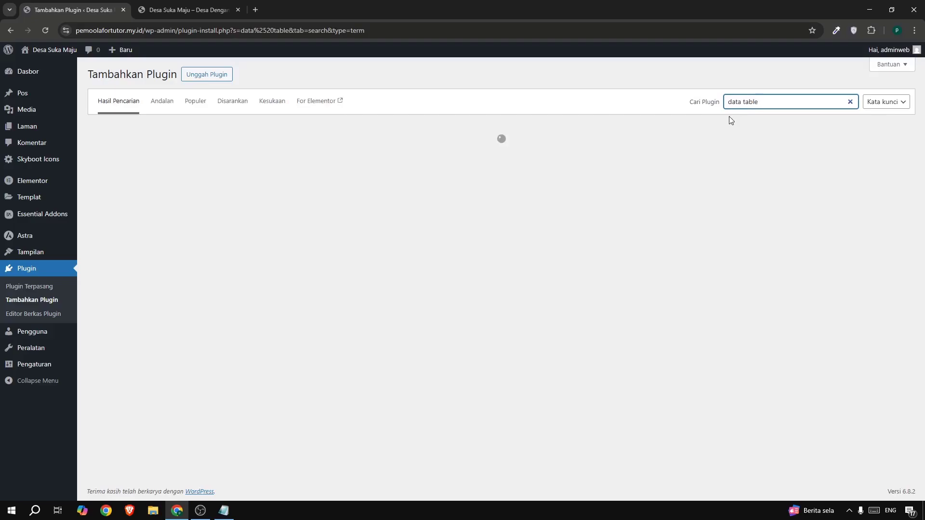
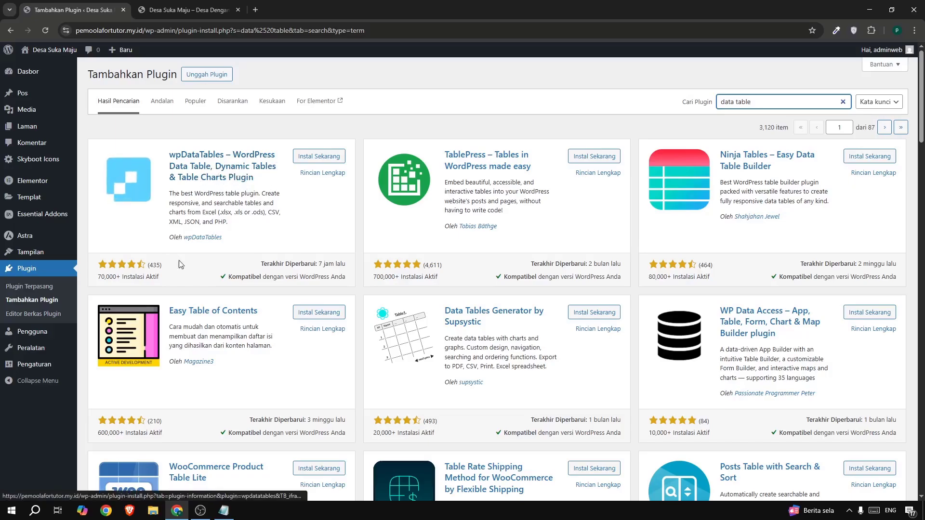
Install and activate the wpDataTables plugin from the "data table" search results.
{"action": "left_click", "coordinate": [313, 158]}
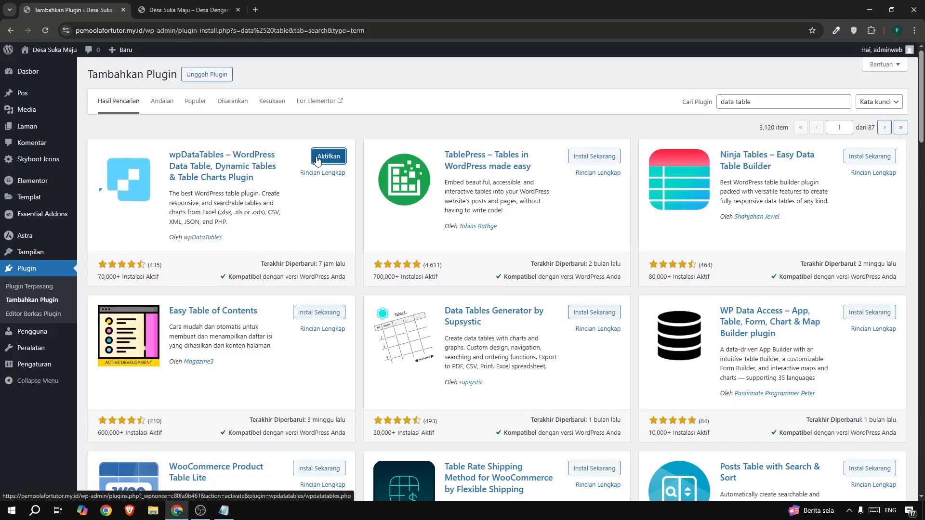
{"action": "left_click", "coordinate": [328, 156]}
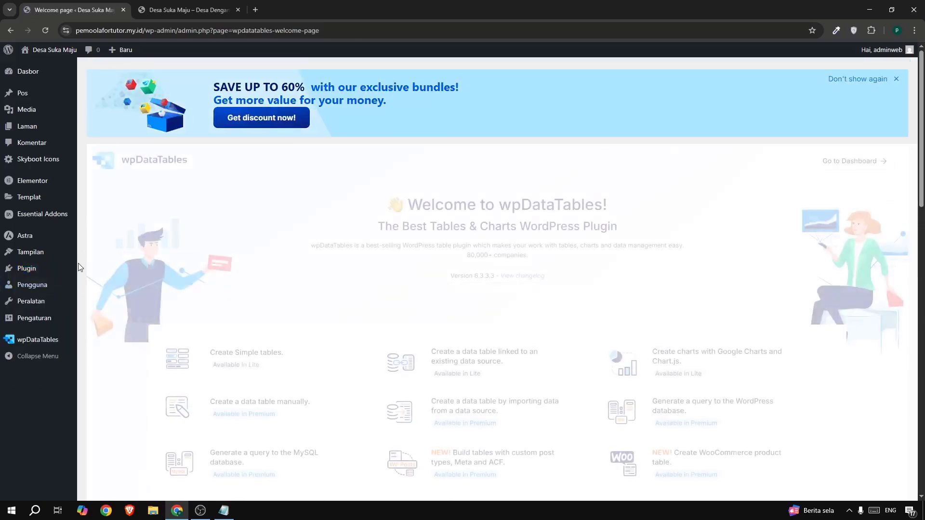
Search the plugin directory for "chart", then install and activate the Organization chart plugin by wpdevart.
{"action": "mouse_move", "coordinate": [76, 268]}
{"action": "left_click", "coordinate": [138, 287]}
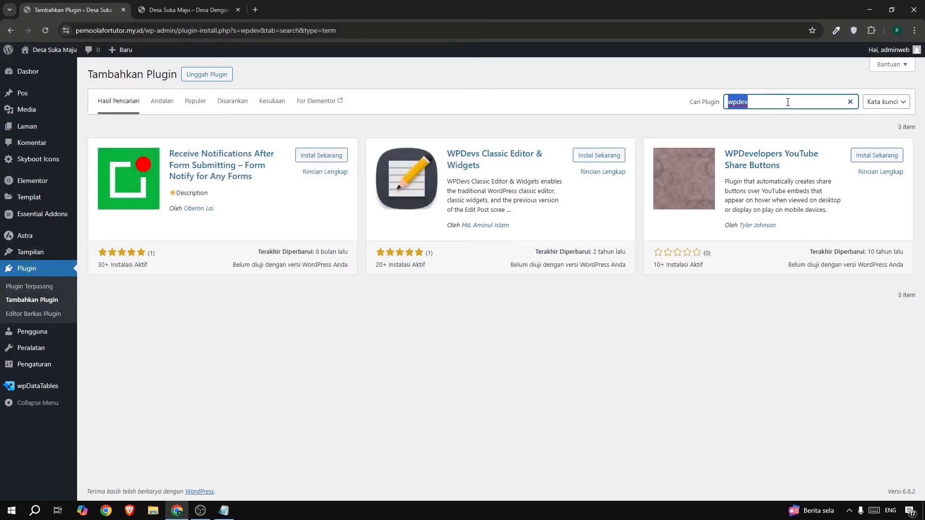
{"action": "type", "text": "chart"}
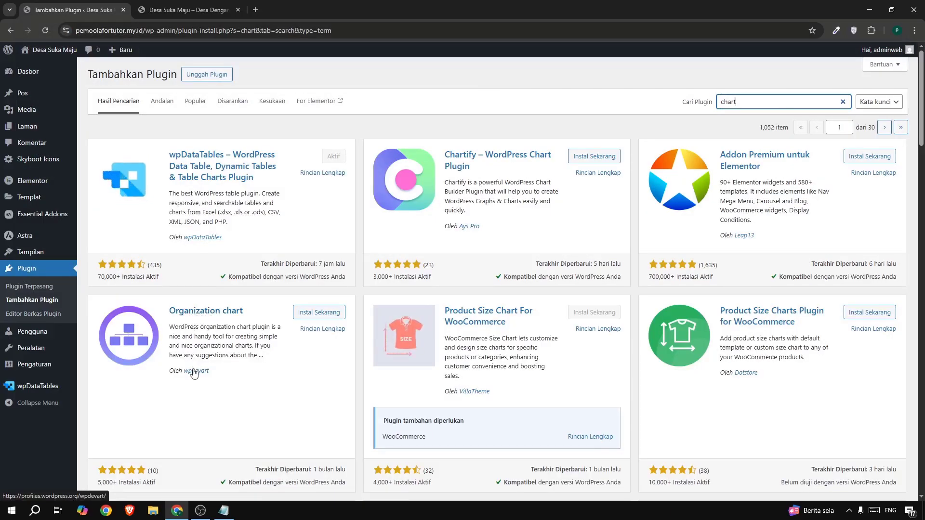
{"action": "left_click", "coordinate": [316, 313]}
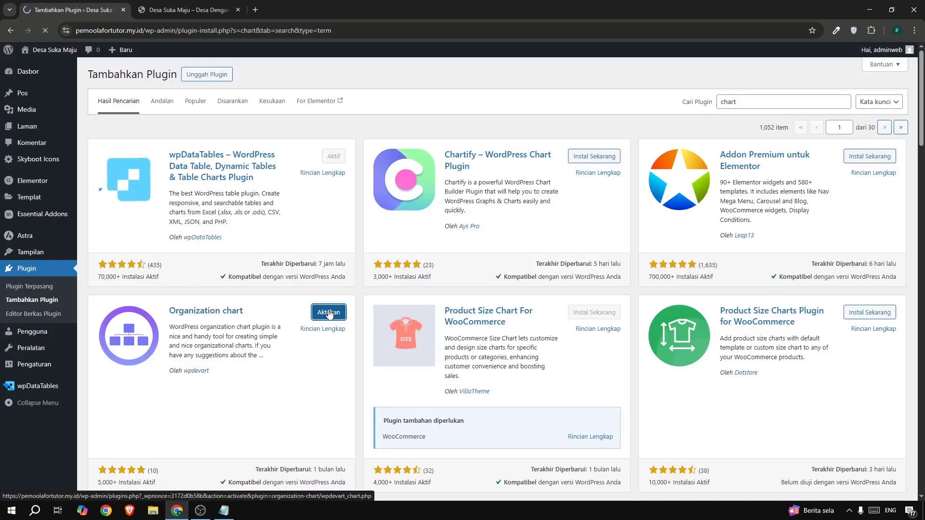
{"action": "left_click", "coordinate": [329, 314]}
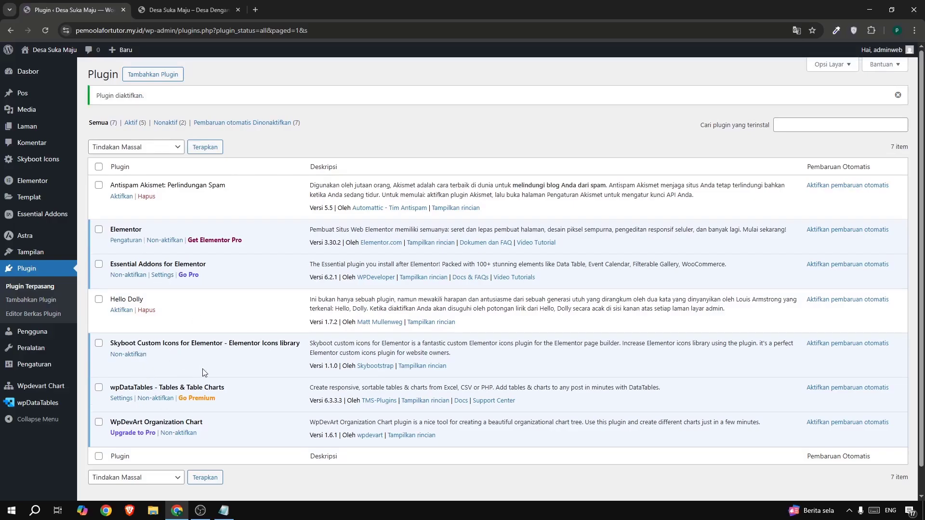
Delete the inactive Antispam Akismet and Hello Dolly plugins from the installed plugins.
{"action": "left_click", "coordinate": [145, 196]}
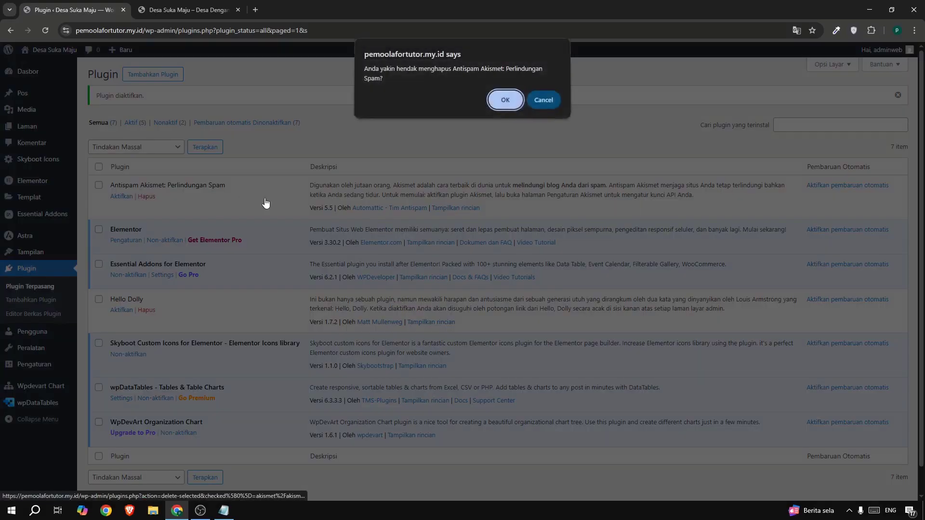
{"action": "left_click", "coordinate": [506, 102]}
{"action": "left_click", "coordinate": [147, 285]}
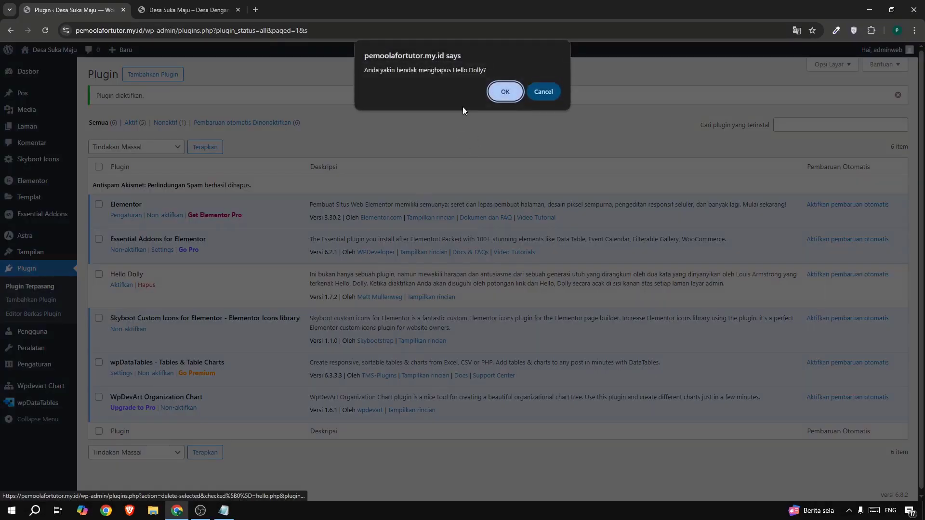
{"action": "left_click", "coordinate": [505, 92]}
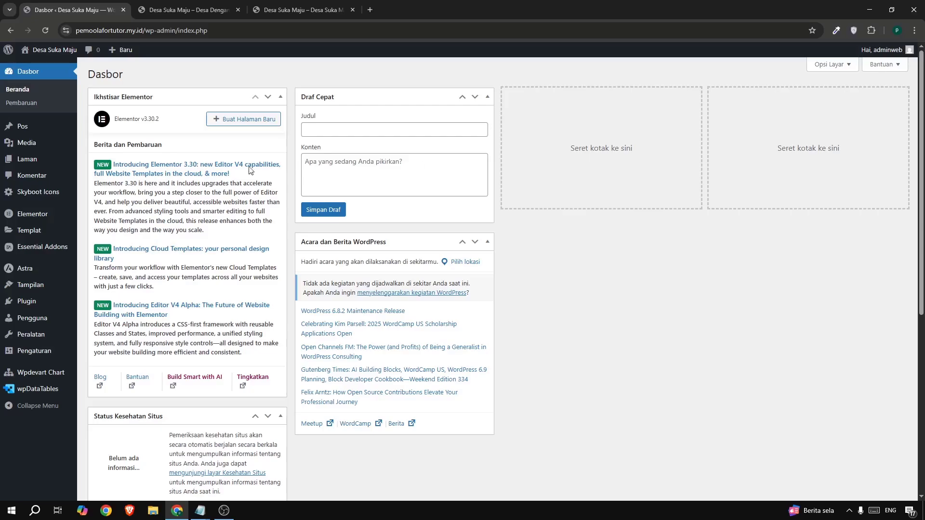
Create and publish a new page titled "Home", reviewing the example village site's homepage for reference, and return to the page list.
{"action": "mouse_move", "coordinate": [55, 165]}
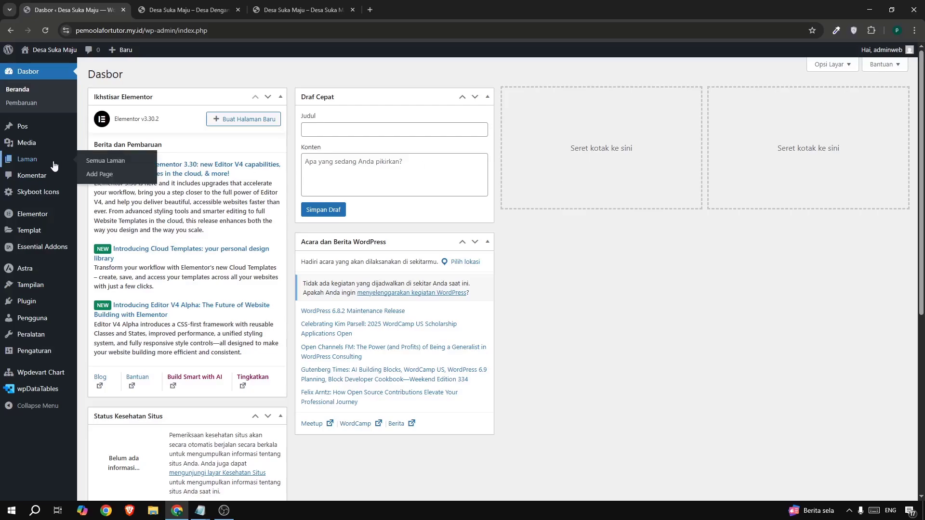
{"action": "left_click", "coordinate": [98, 174]}
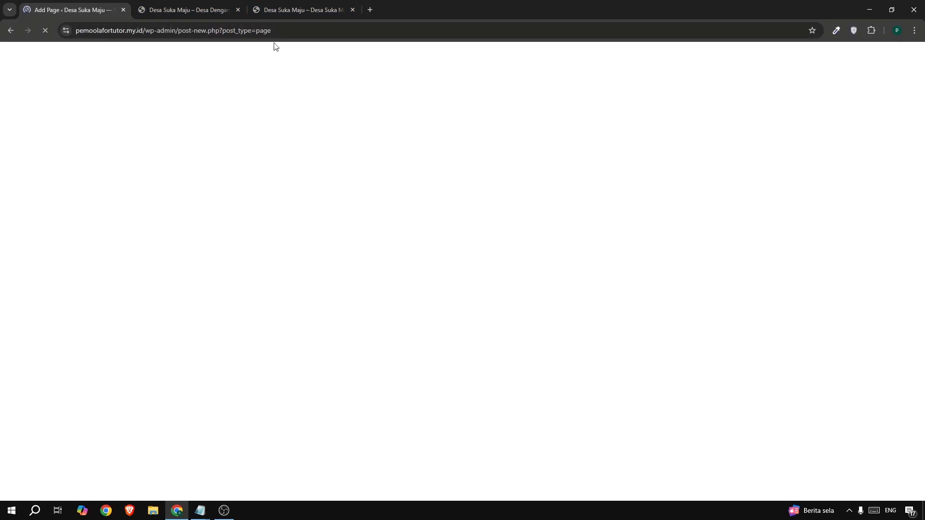
{"action": "left_click", "coordinate": [278, 10]}
{"action": "scroll", "coordinate": [401, 178], "scroll_direction": "down", "scroll_amount": 1}
{"action": "scroll", "coordinate": [400, 179], "scroll_direction": "down", "scroll_amount": 9}
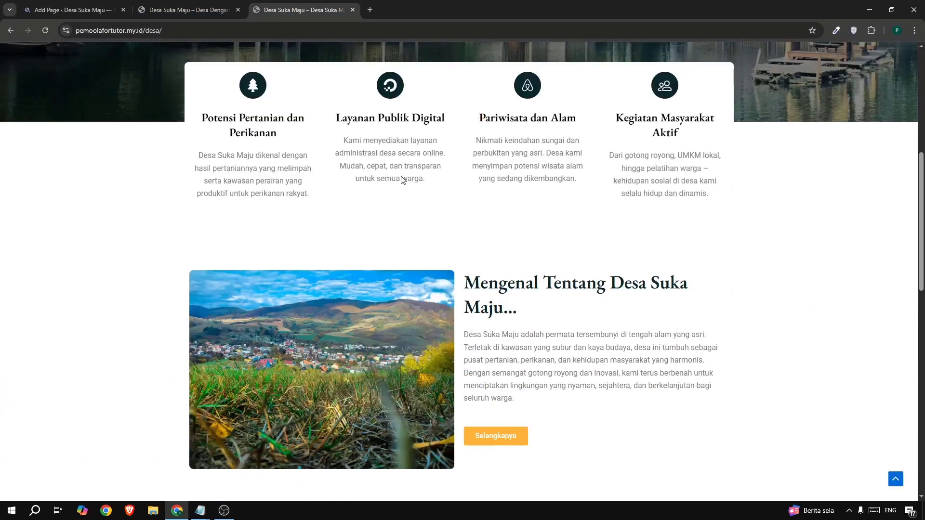
{"action": "scroll", "coordinate": [401, 180], "scroll_direction": "up", "scroll_amount": 10}
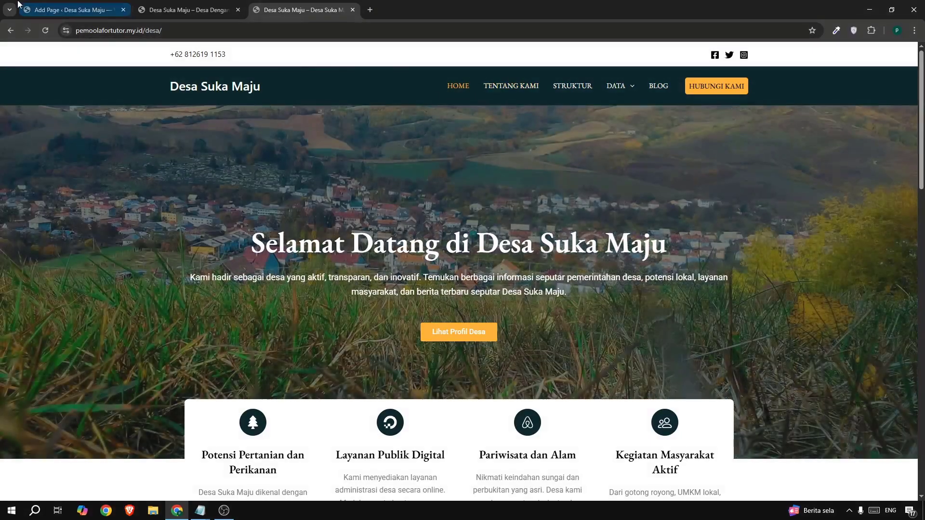
{"action": "left_click", "coordinate": [56, 11]}
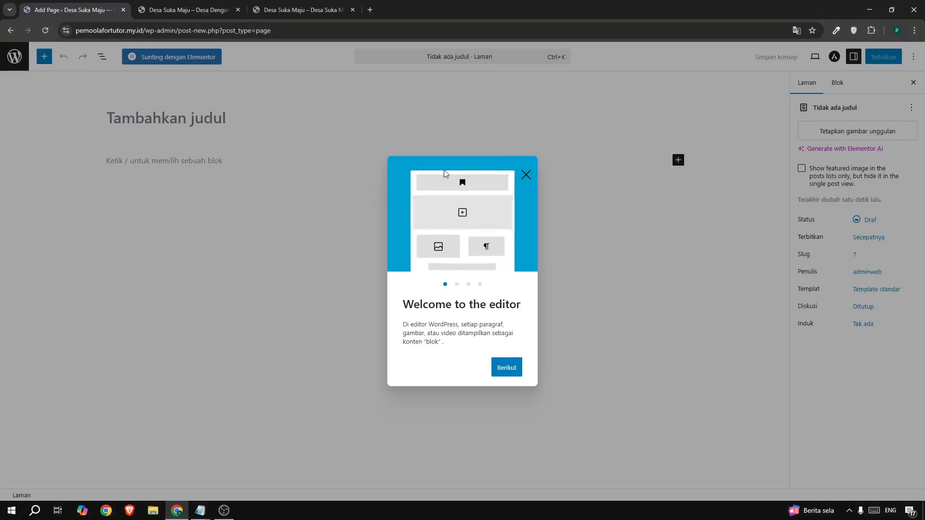
{"action": "left_click", "coordinate": [527, 179]}
{"action": "left_click", "coordinate": [162, 117]}
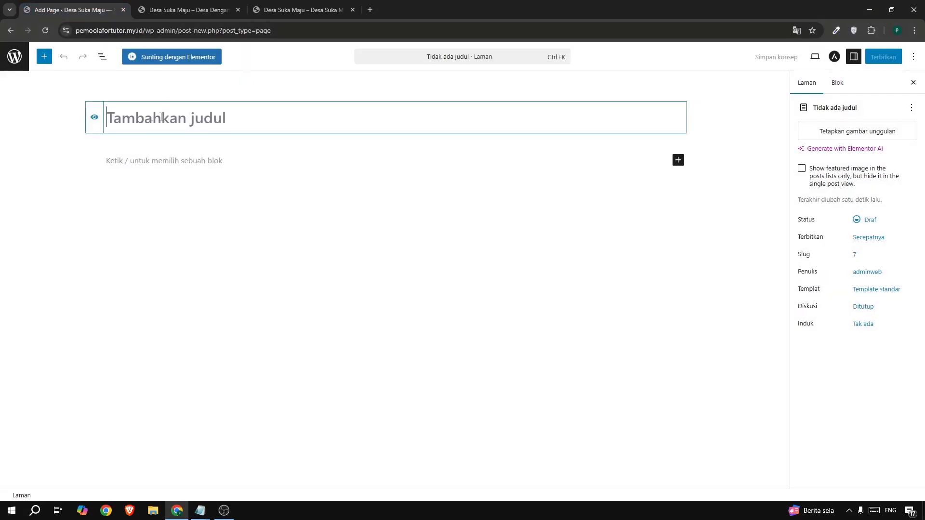
{"action": "type", "text": "Home"}
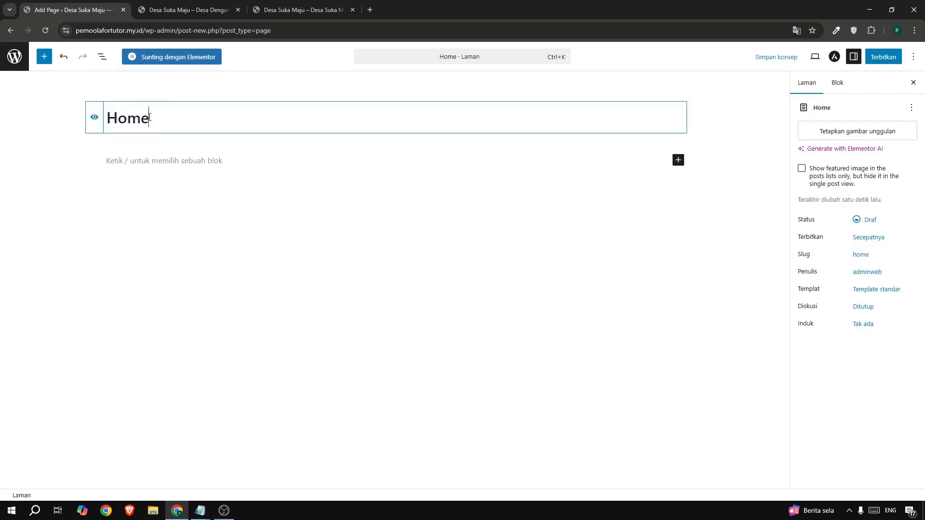
{"action": "left_click", "coordinate": [881, 58]}
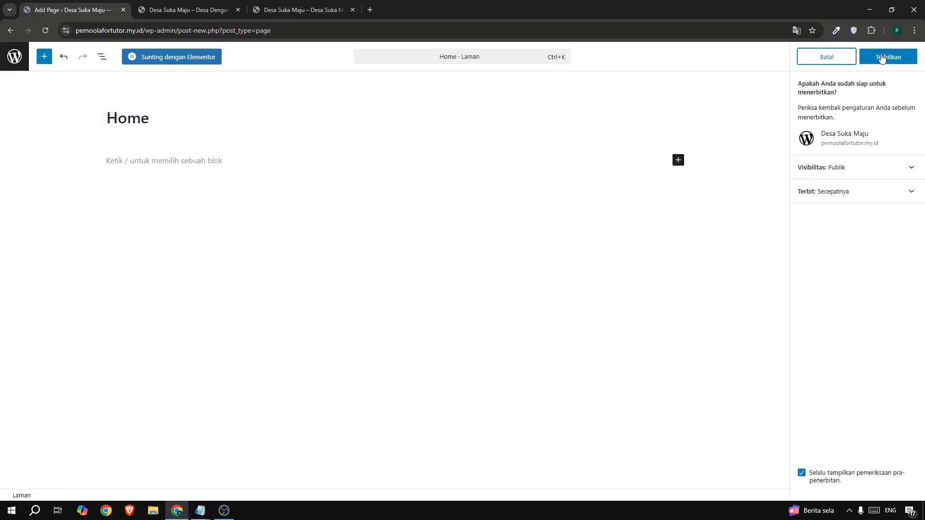
{"action": "left_click", "coordinate": [881, 57]}
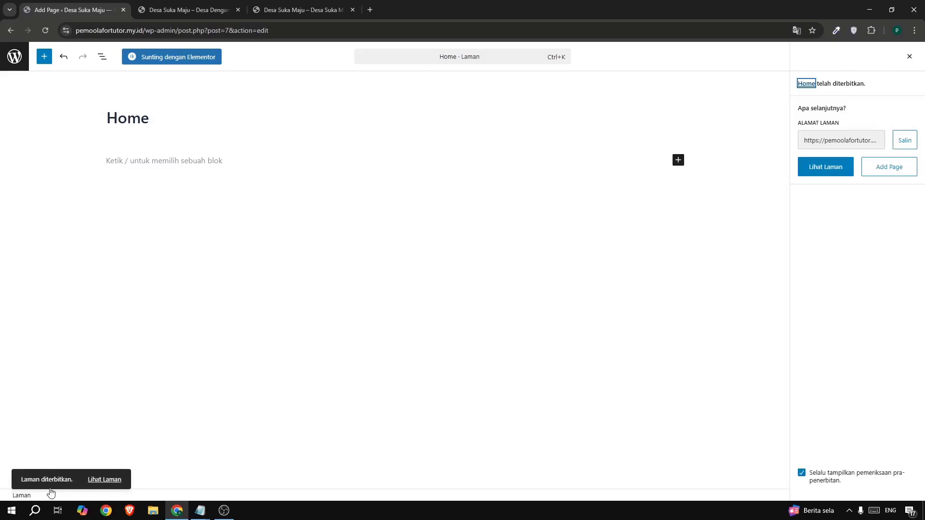
{"action": "left_click", "coordinate": [15, 56]}
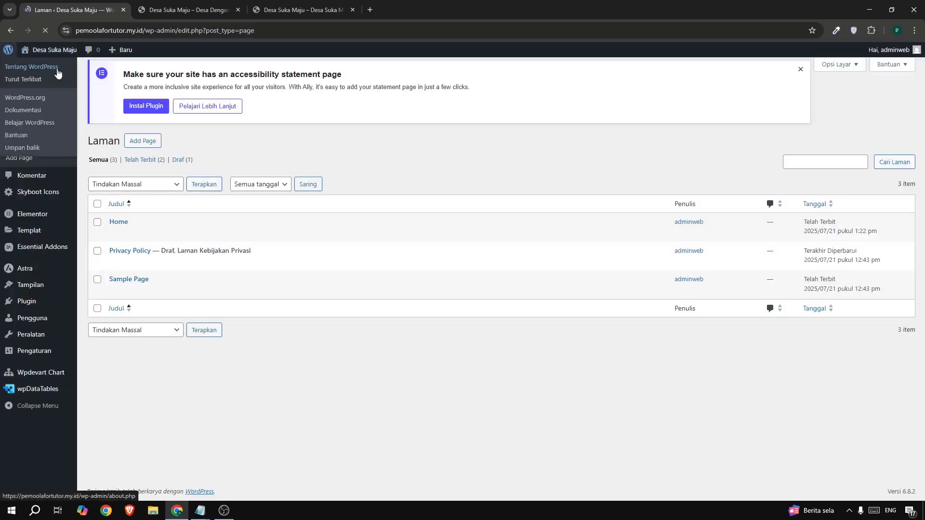
Check the example site's navigation, then create and publish a page titled "Tentang Kami".
{"action": "left_click", "coordinate": [289, 7]}
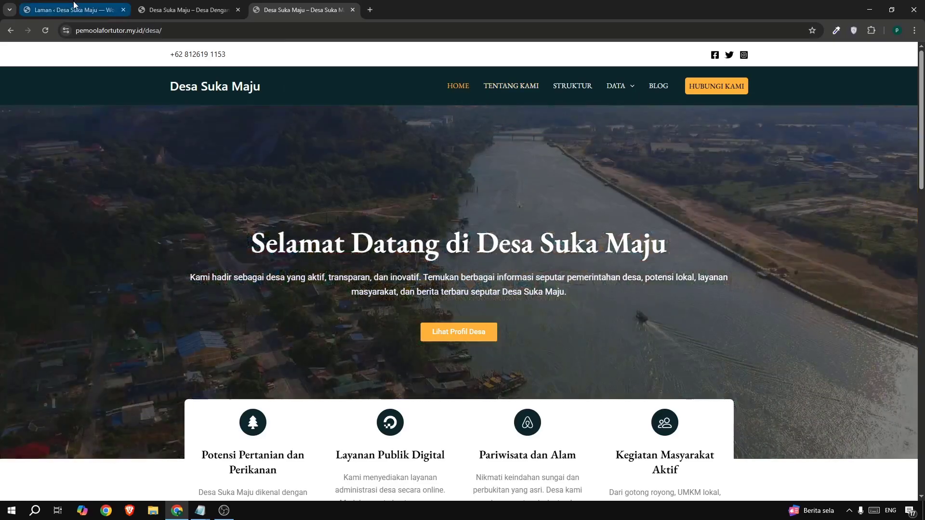
{"action": "left_click", "coordinate": [75, 7]}
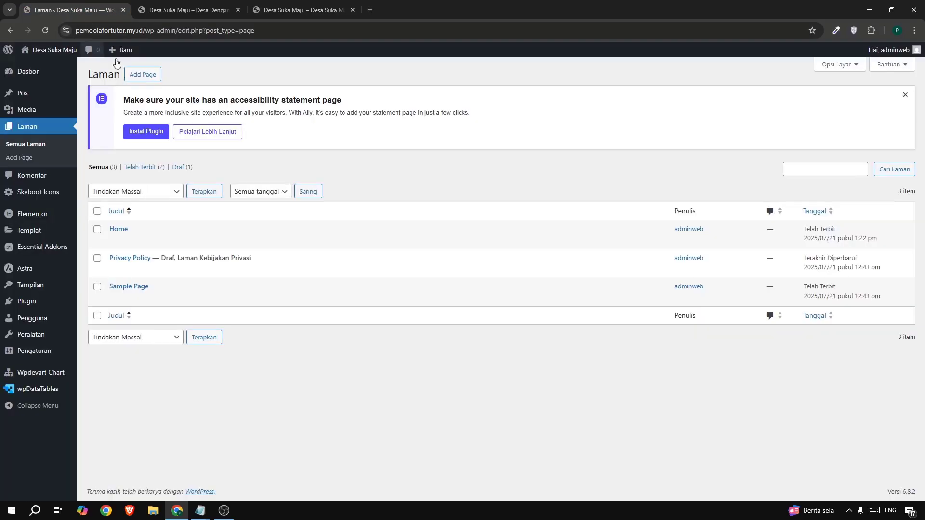
{"action": "left_click", "coordinate": [133, 77]}
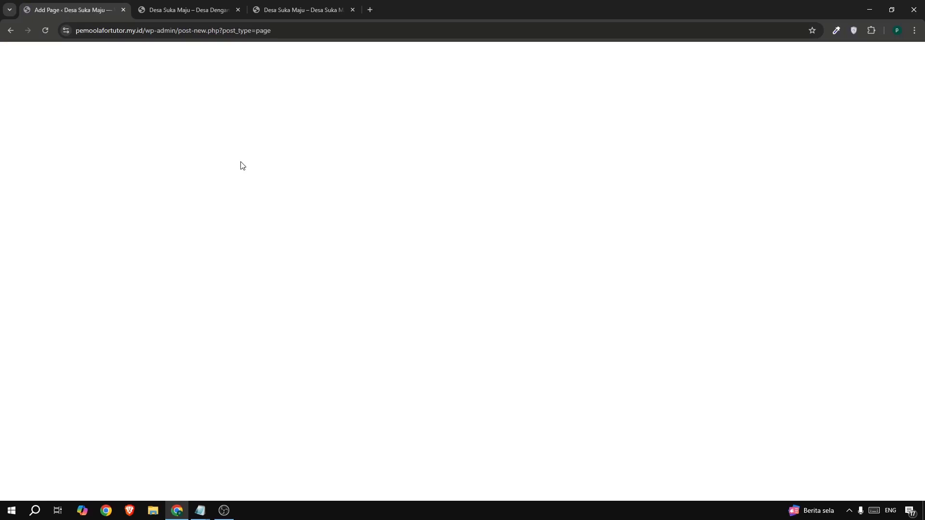
{"action": "type", "text": "Te"}
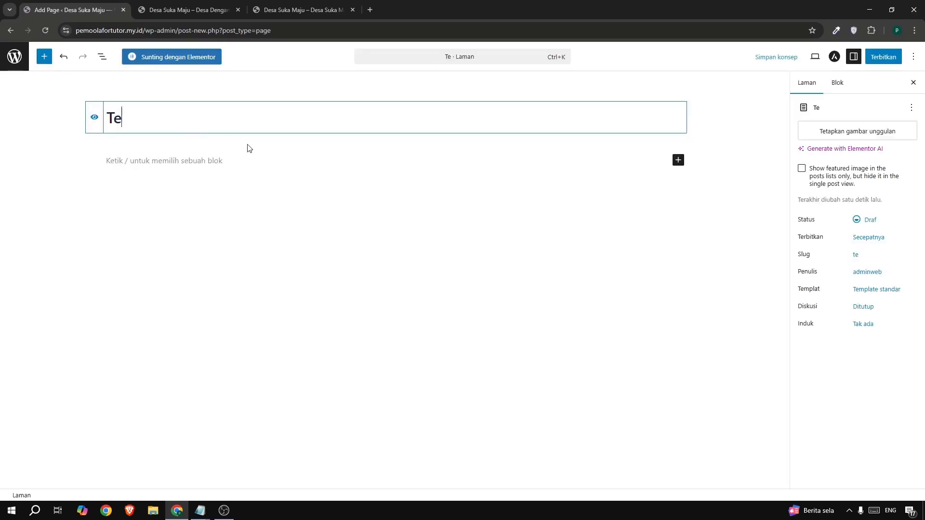
{"action": "type", "text": "ntang Kam"}
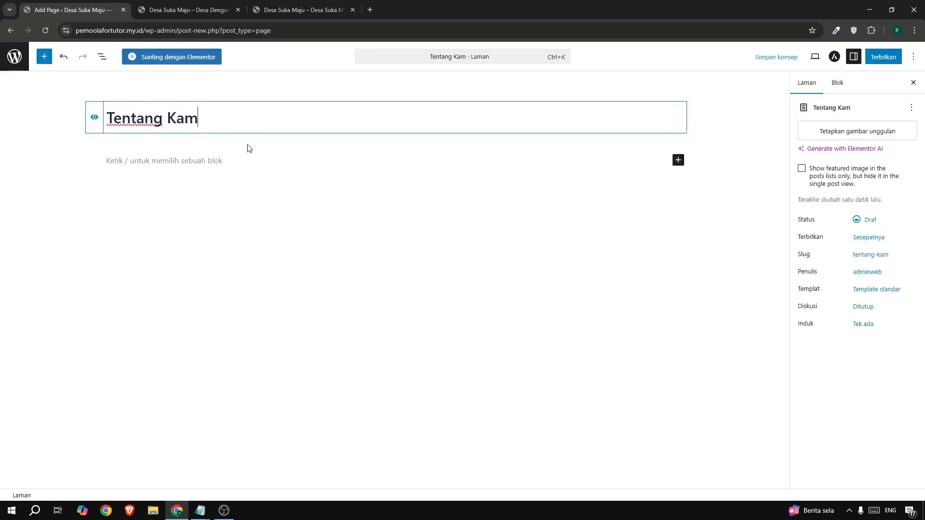
{"action": "type", "text": "i"}
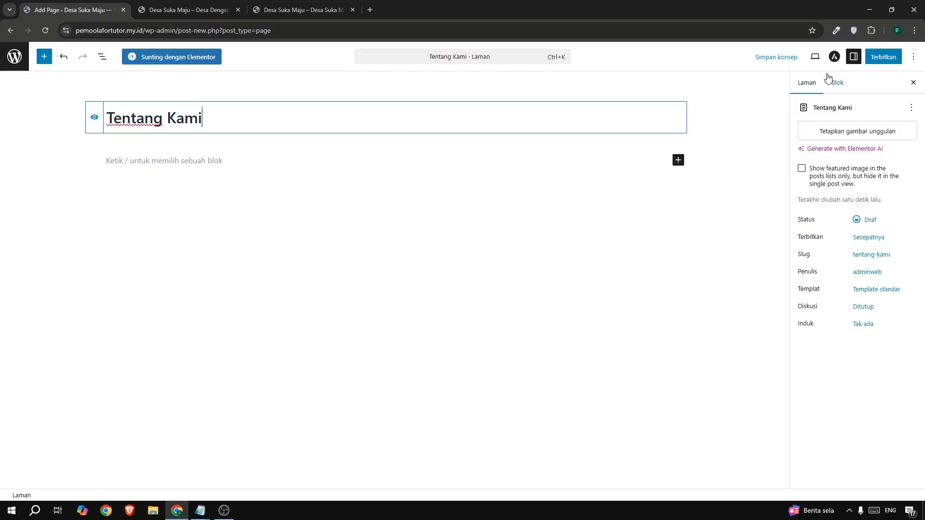
{"action": "left_click", "coordinate": [883, 57]}
{"action": "left_click", "coordinate": [888, 56]}
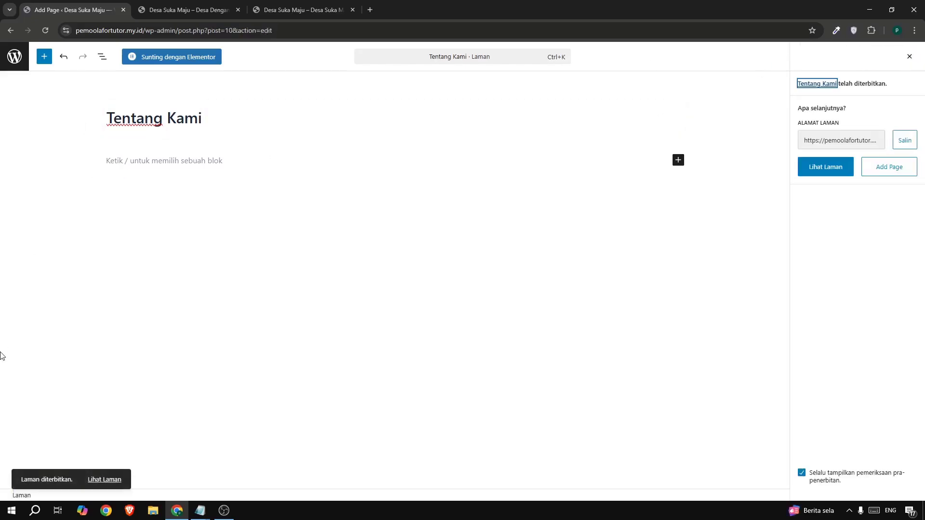
{"action": "left_click", "coordinate": [20, 68]}
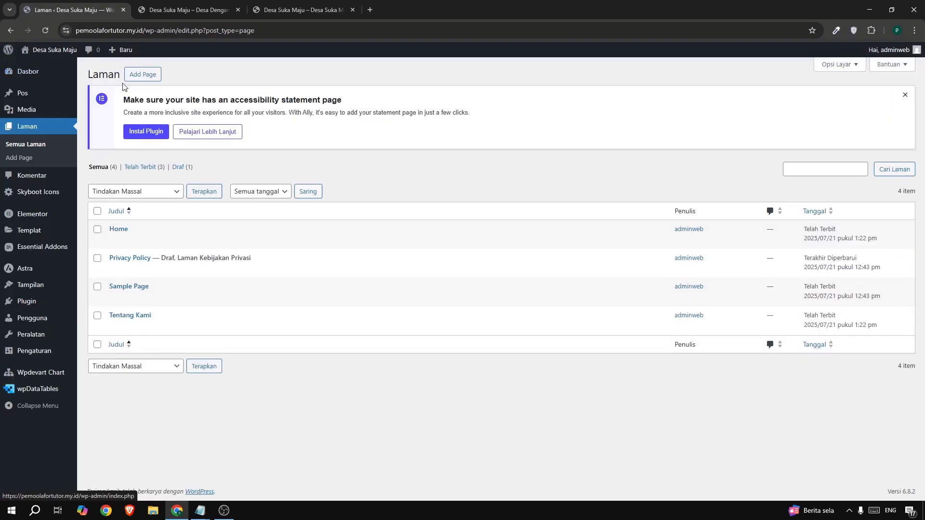
Create and publish a page titled "Blog", then return to the page list.
{"action": "left_click", "coordinate": [131, 78]}
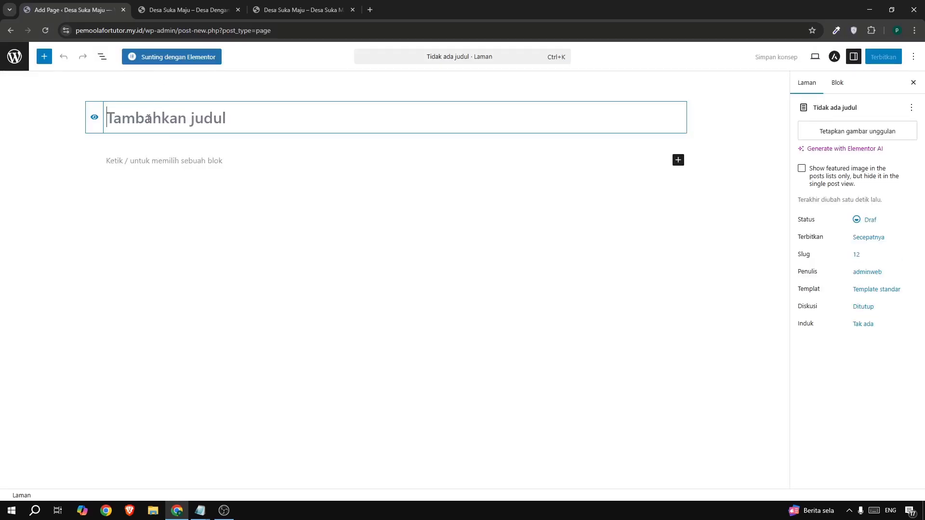
{"action": "type", "text": "Blog"}
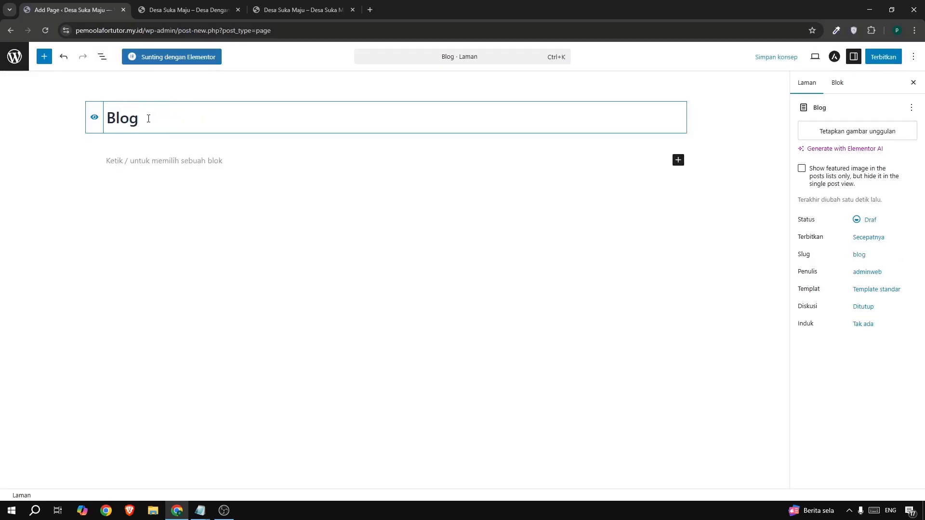
{"action": "left_click", "coordinate": [883, 57]}
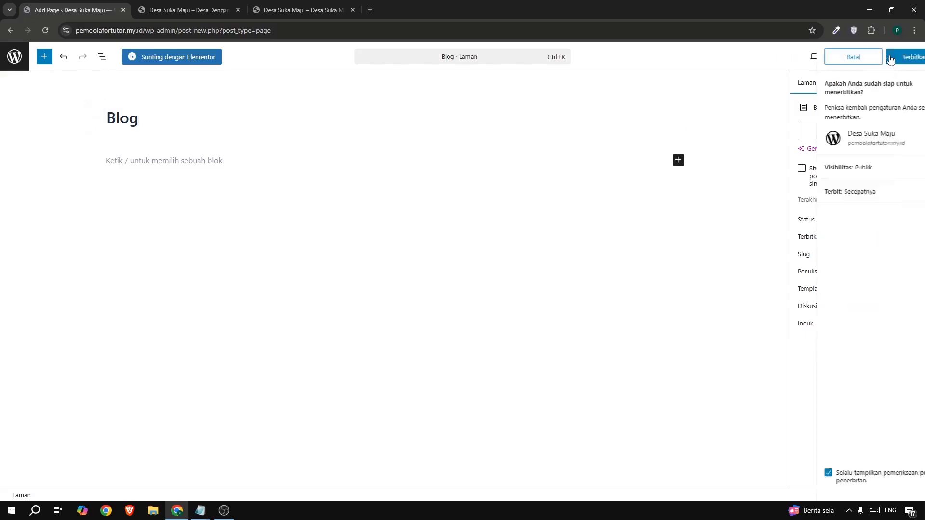
{"action": "left_click", "coordinate": [890, 58]}
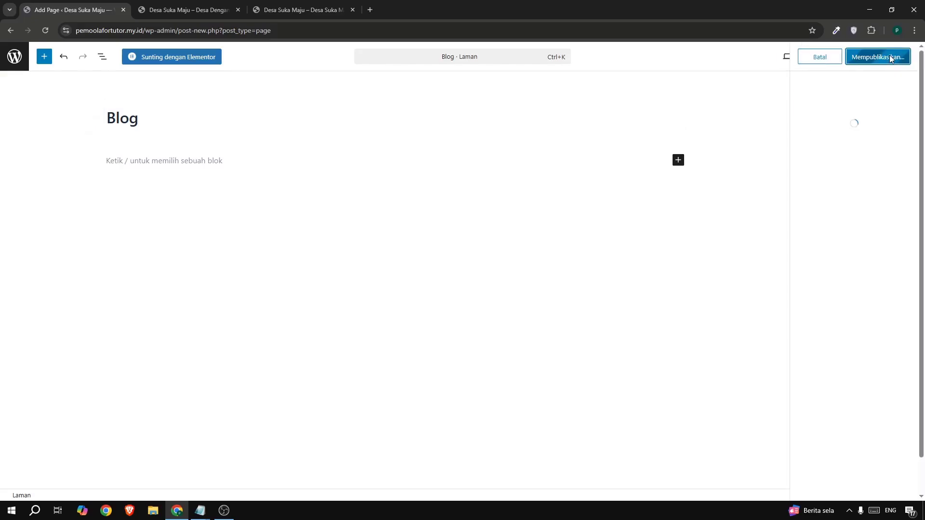
{"action": "left_click", "coordinate": [11, 58]}
Check the example site's navigation, create and publish a page titled "Struktur", and return to the page list.
{"action": "left_click", "coordinate": [299, 9]}
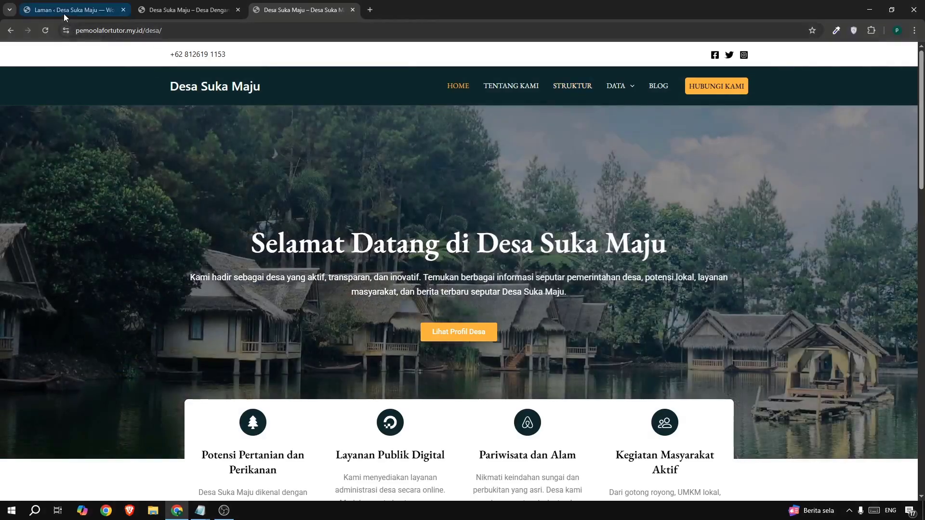
{"action": "left_click", "coordinate": [64, 11]}
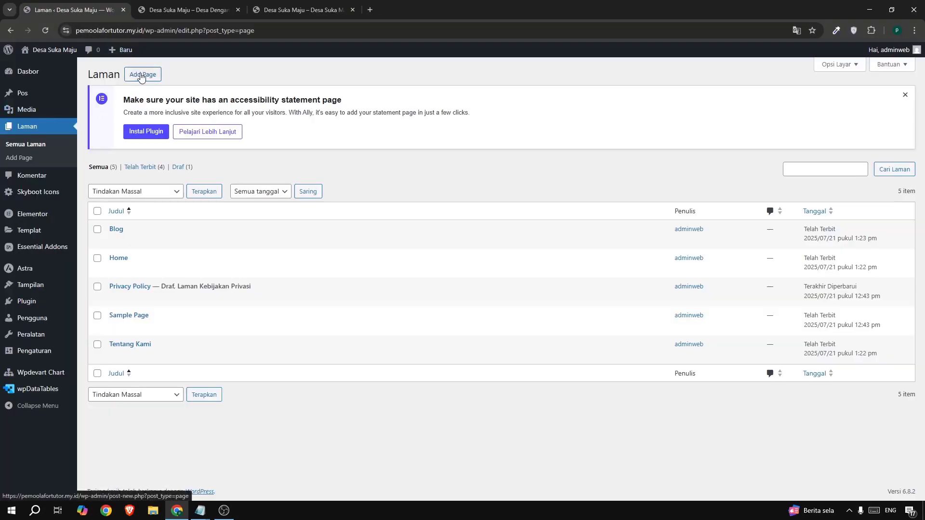
{"action": "left_click", "coordinate": [142, 77]}
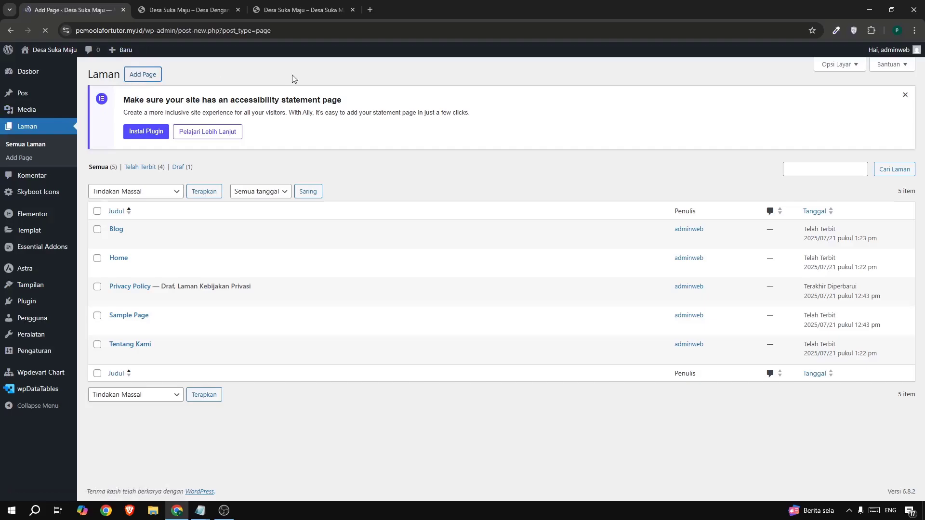
{"action": "type", "text": "S"}
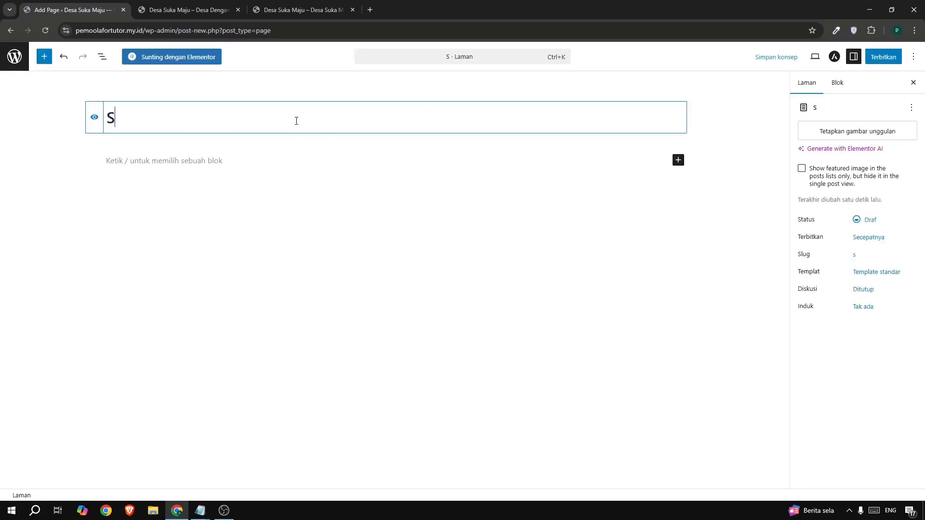
{"action": "type", "text": "tr"}
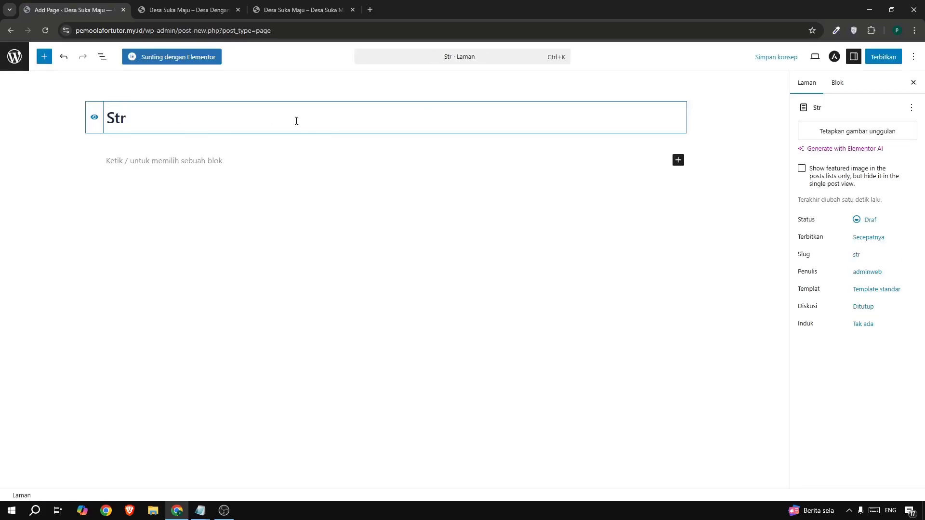
{"action": "type", "text": "uktur"}
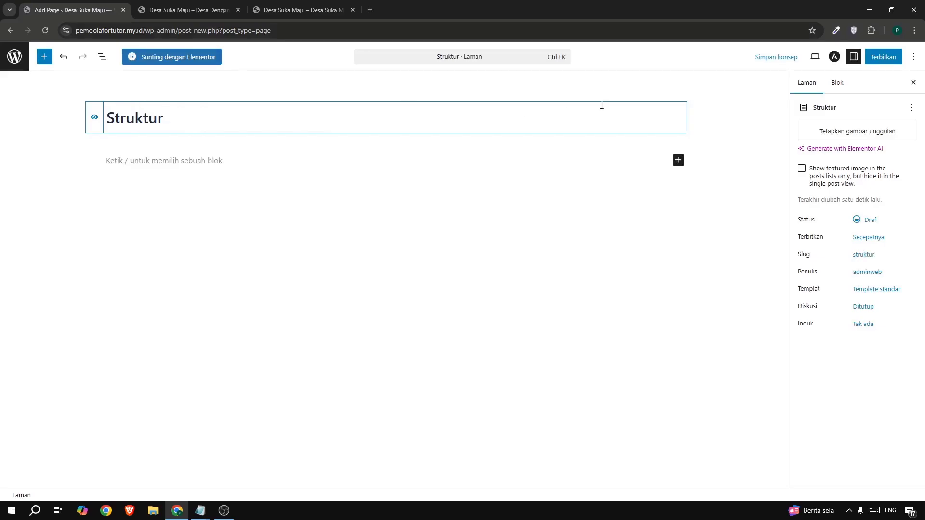
{"action": "left_click", "coordinate": [875, 59]}
{"action": "left_click", "coordinate": [880, 57]}
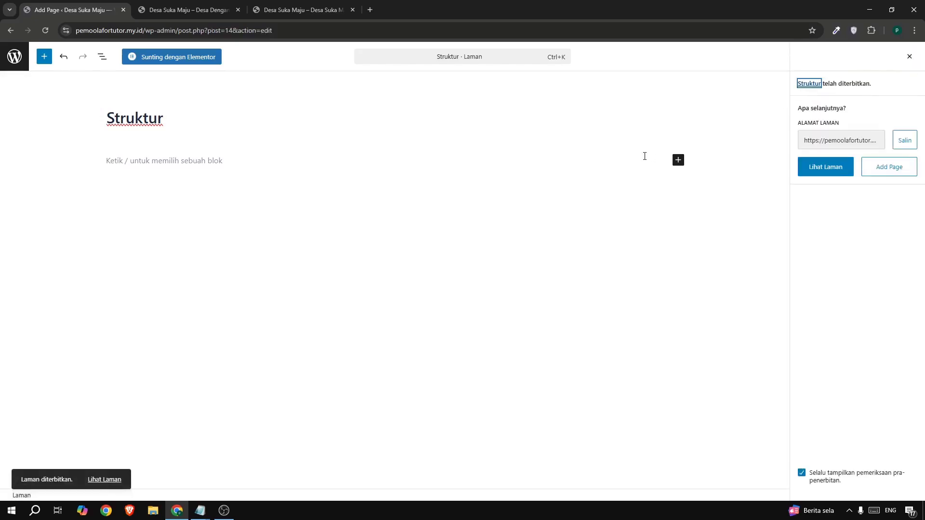
{"action": "left_click", "coordinate": [13, 58]}
Review the Data entries in the example site's navigation, create and publish a page titled "Data Usia", and return to the page list.
{"action": "left_click", "coordinate": [299, 10]}
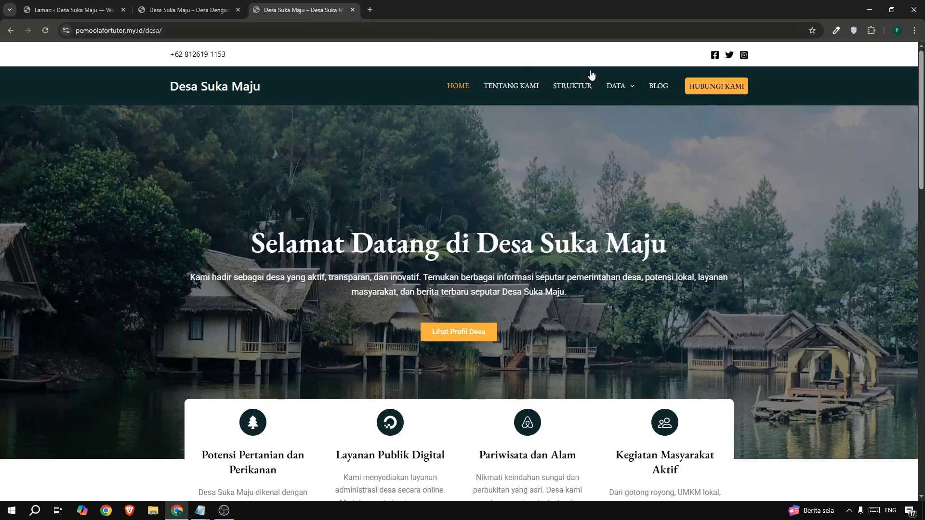
{"action": "mouse_move", "coordinate": [608, 90]}
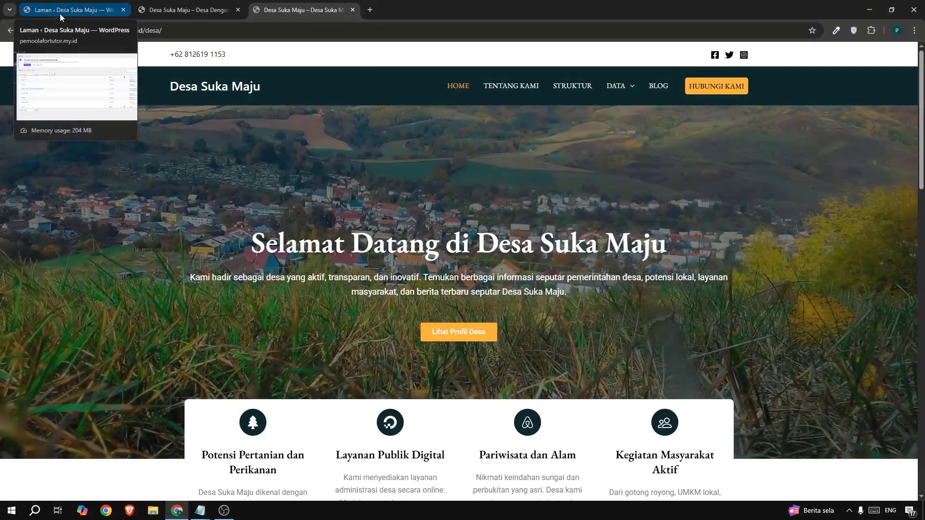
{"action": "left_click", "coordinate": [59, 14]}
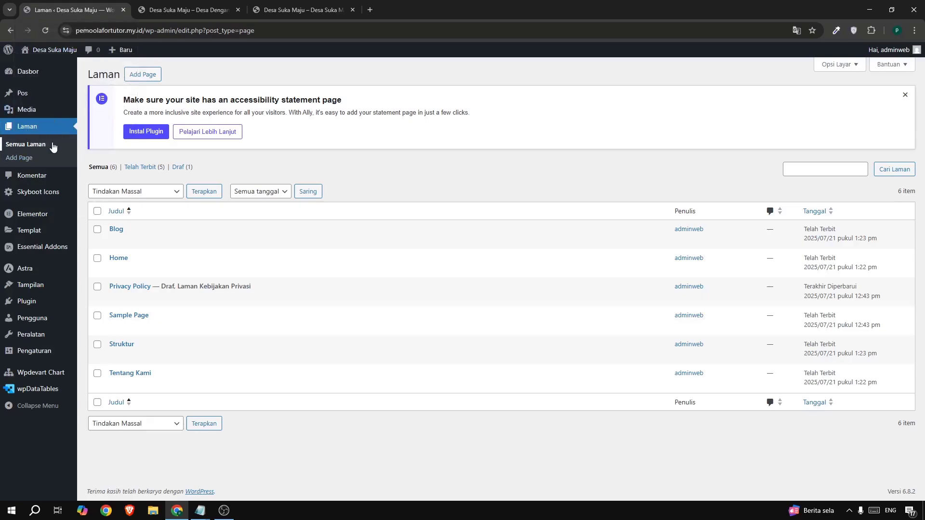
{"action": "left_click", "coordinate": [140, 76]}
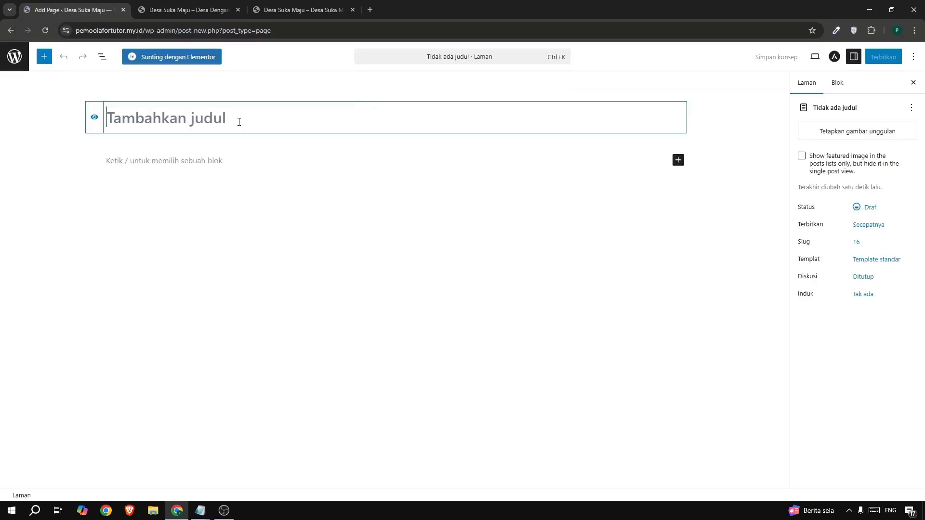
{"action": "type", "text": "Data"}
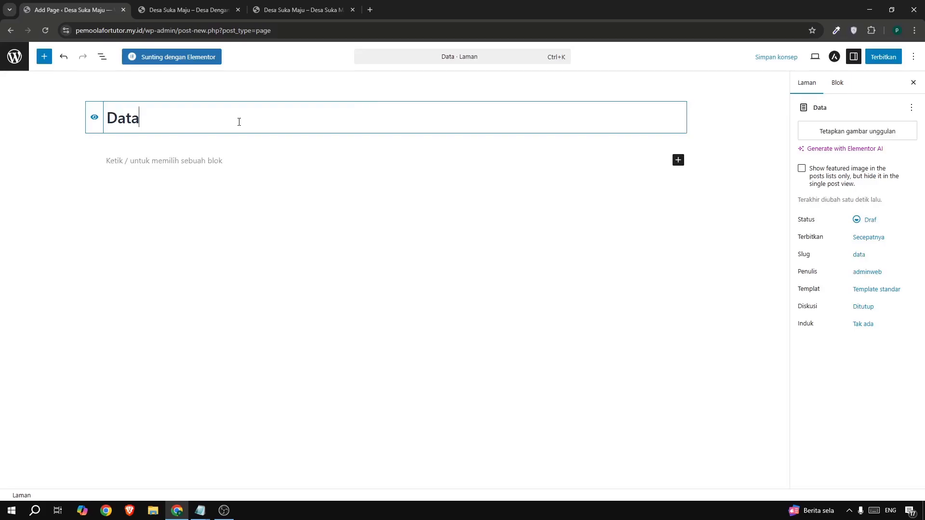
{"action": "type", "text": " Usia"}
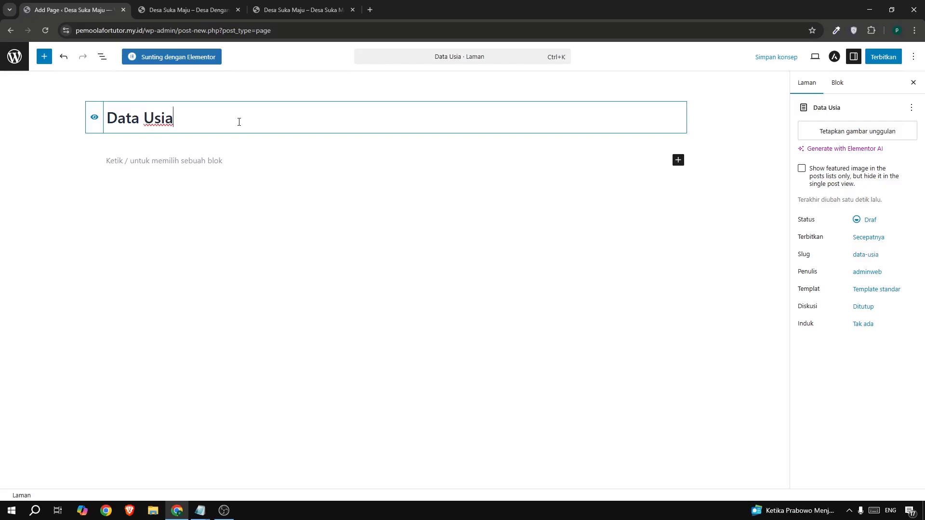
{"action": "left_click", "coordinate": [883, 57]}
{"action": "left_click", "coordinate": [877, 55]}
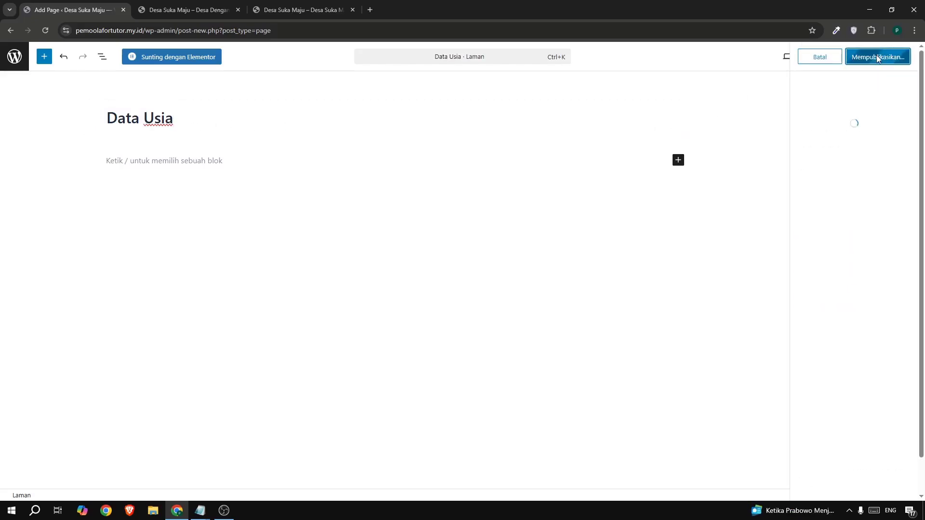
{"action": "left_click", "coordinate": [13, 57]}
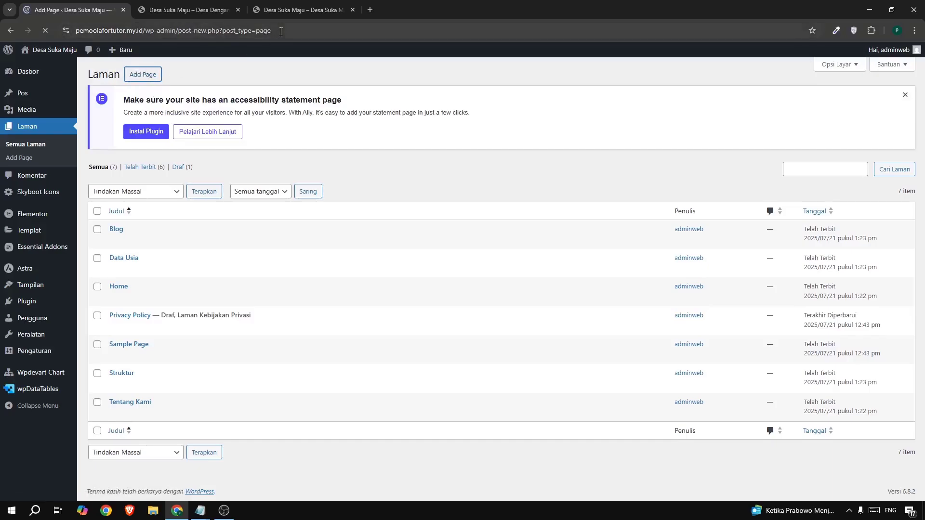
Create and publish a page titled "Data Wilayah", checking the name against the example site's Data submenu, and return to the page list.
{"action": "left_click", "coordinate": [299, 9]}
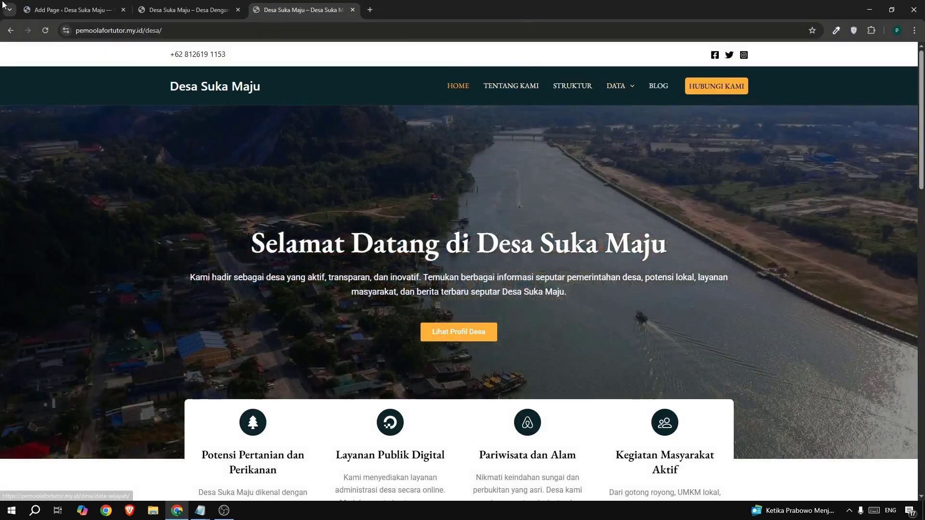
{"action": "left_click", "coordinate": [96, 9]}
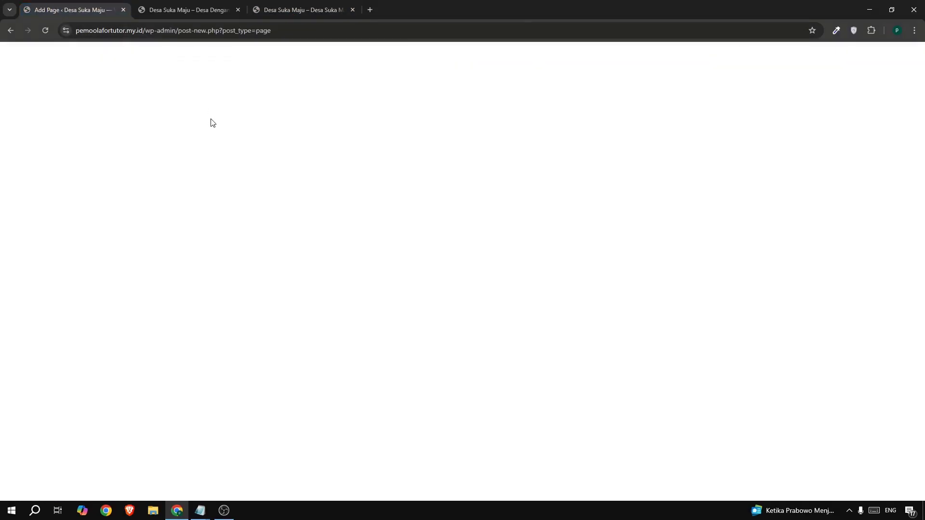
{"action": "type", "text": "Da"}
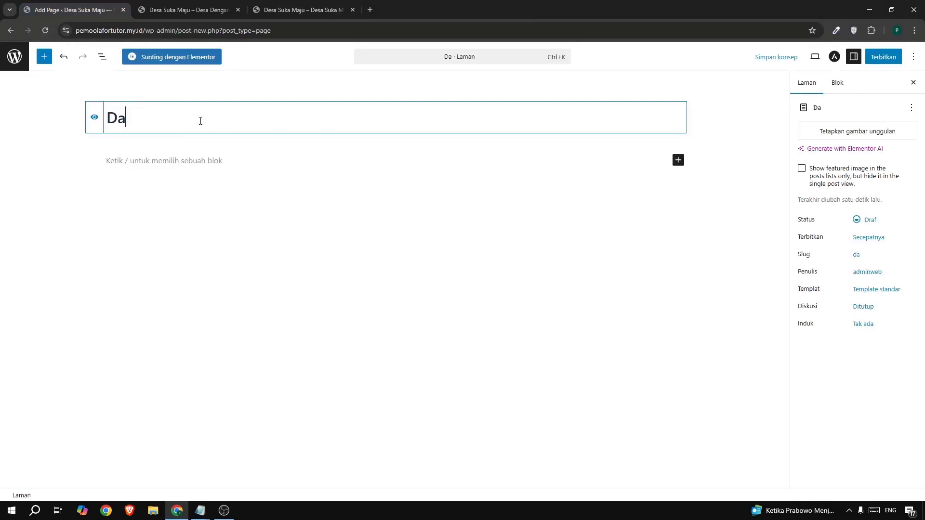
{"action": "type", "text": "ta Wi"}
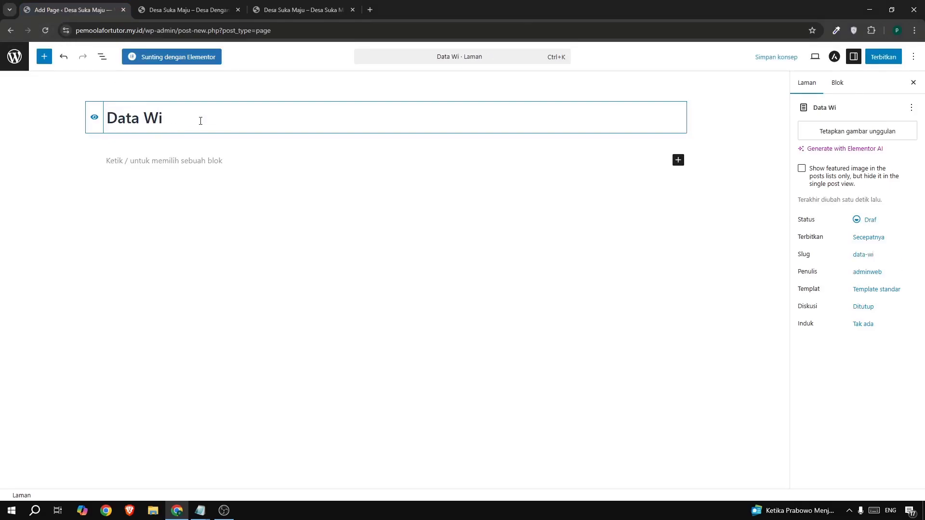
{"action": "type", "text": "layahg"}
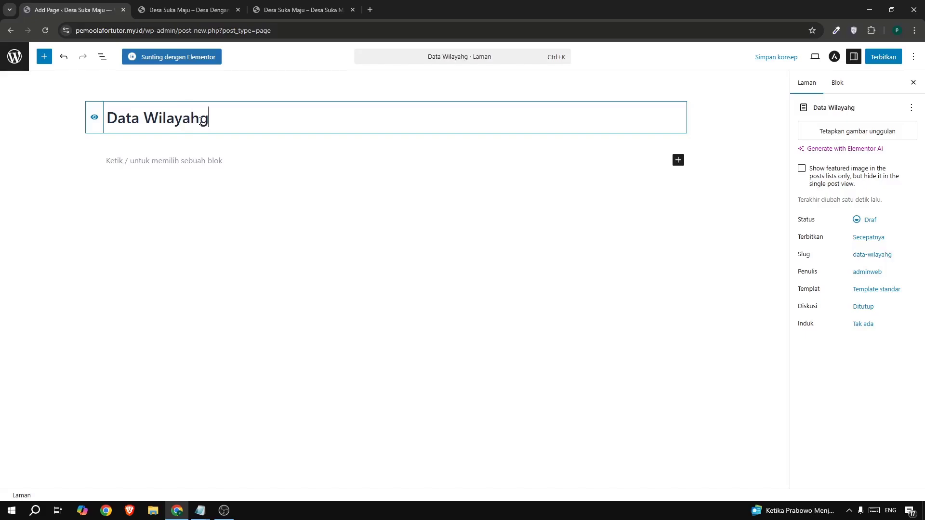
{"action": "key", "text": "BackSpace"}
{"action": "left_click", "coordinate": [874, 59]}
{"action": "left_click", "coordinate": [883, 57]}
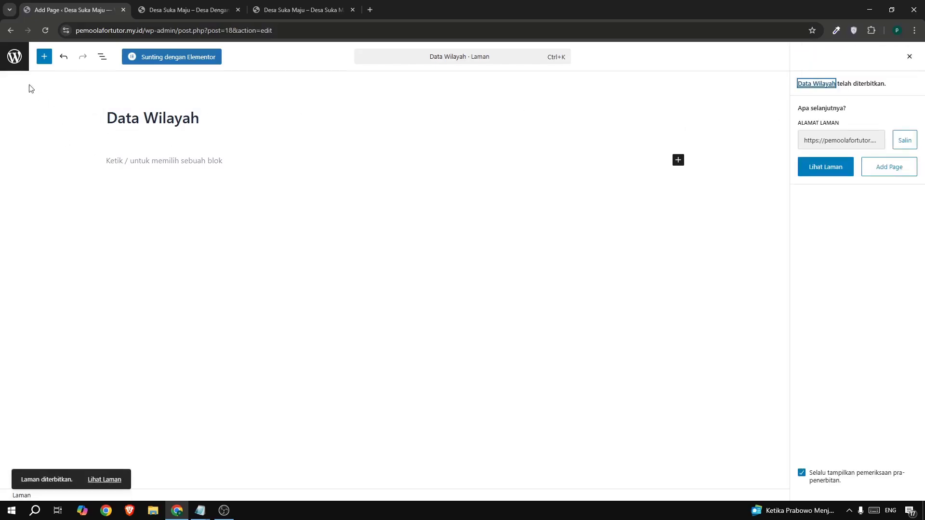
{"action": "left_click", "coordinate": [14, 56]}
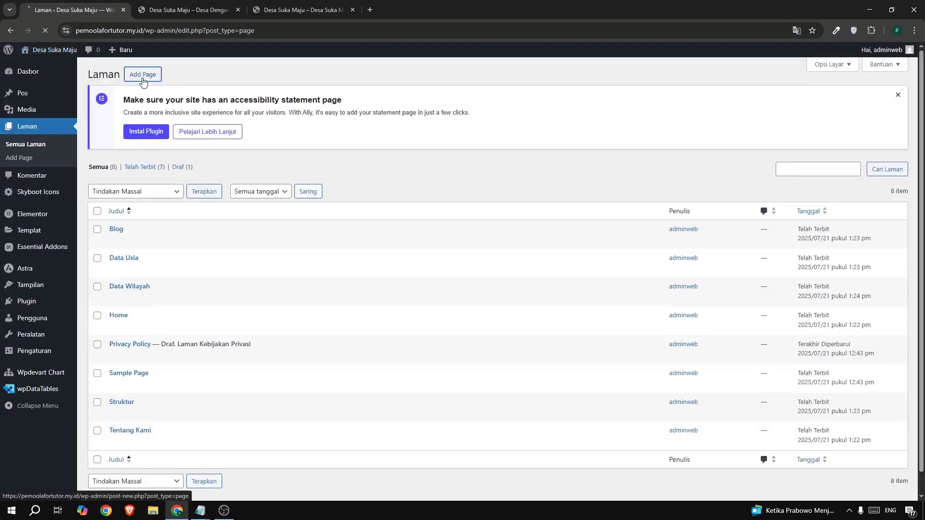
Create and publish a page titled "Data Keuangan", and return to the page list.
{"action": "left_click", "coordinate": [143, 74]}
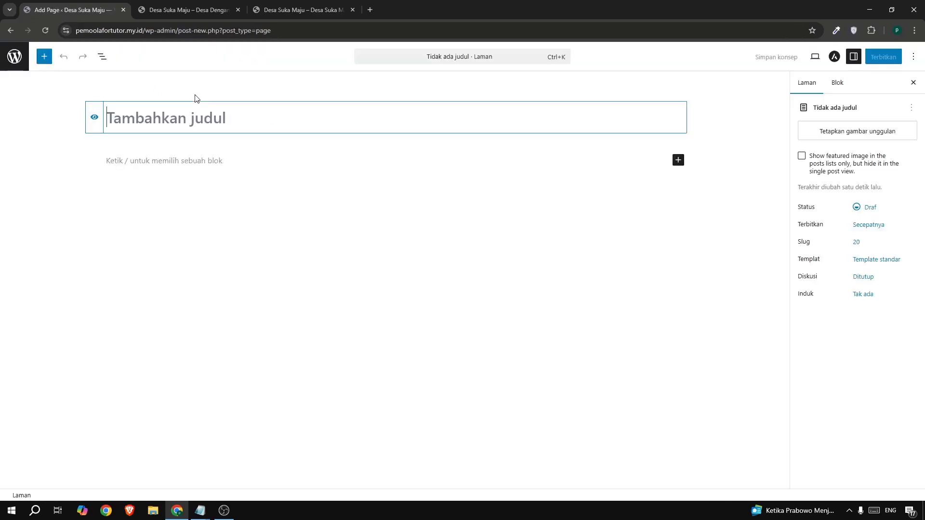
{"action": "type", "text": "Data"}
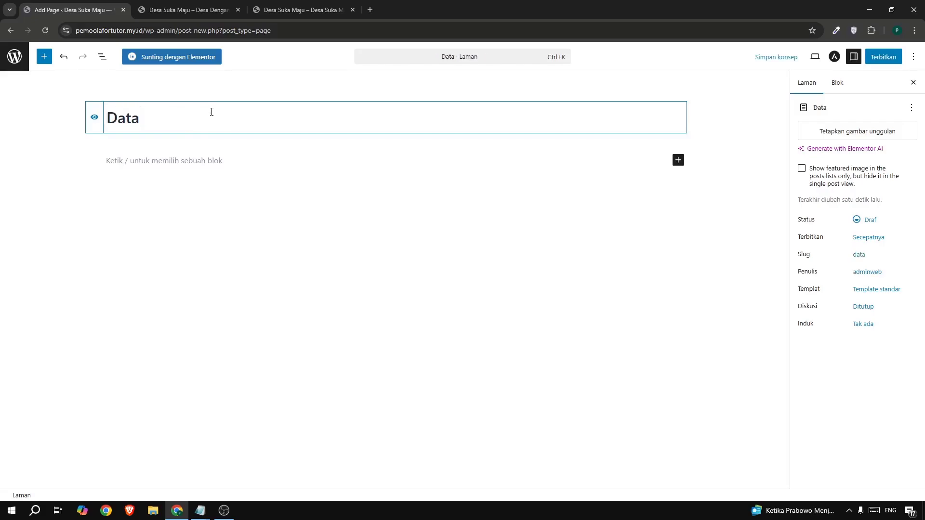
{"action": "type", "text": " Keu"}
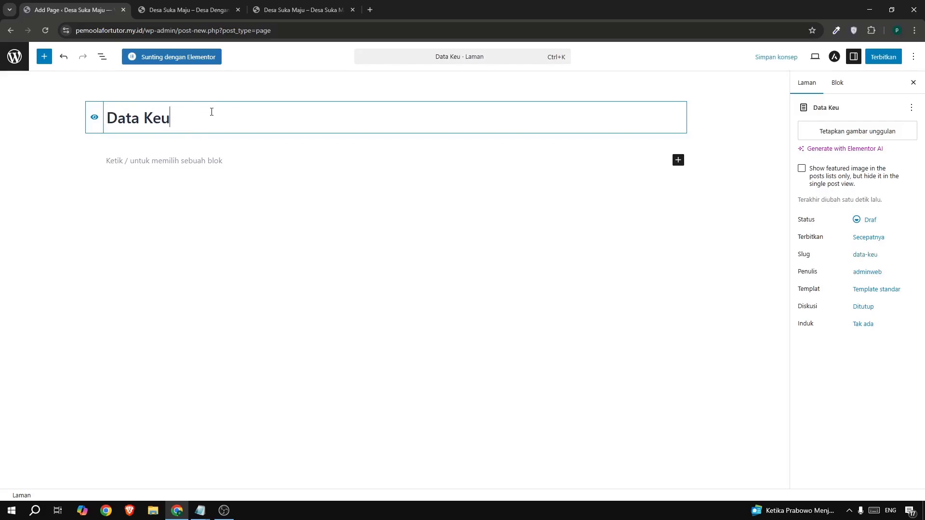
{"action": "type", "text": "angna"}
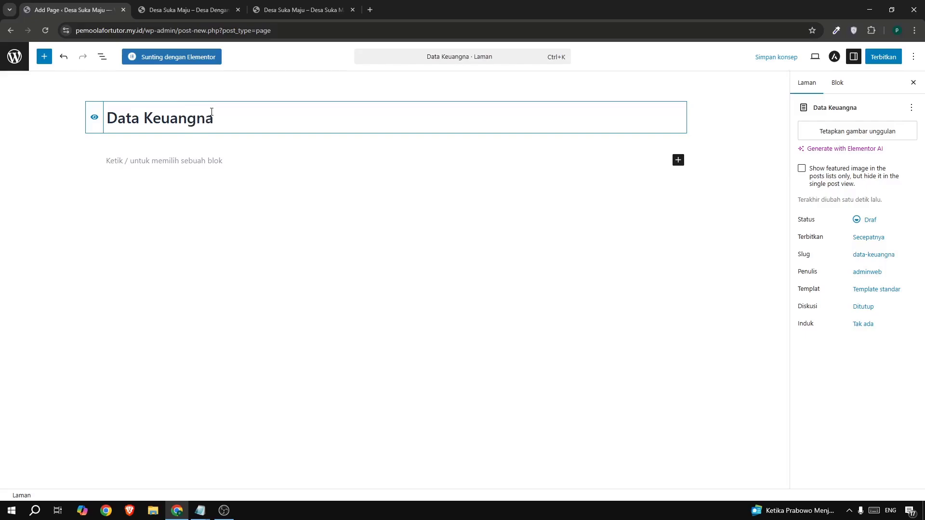
{"action": "key", "text": "BackSpace"}
{"action": "key", "text": "BackSpace"}
{"action": "type", "text": "an"}
{"action": "left_click", "coordinate": [876, 59]}
{"action": "left_click", "coordinate": [877, 58]}
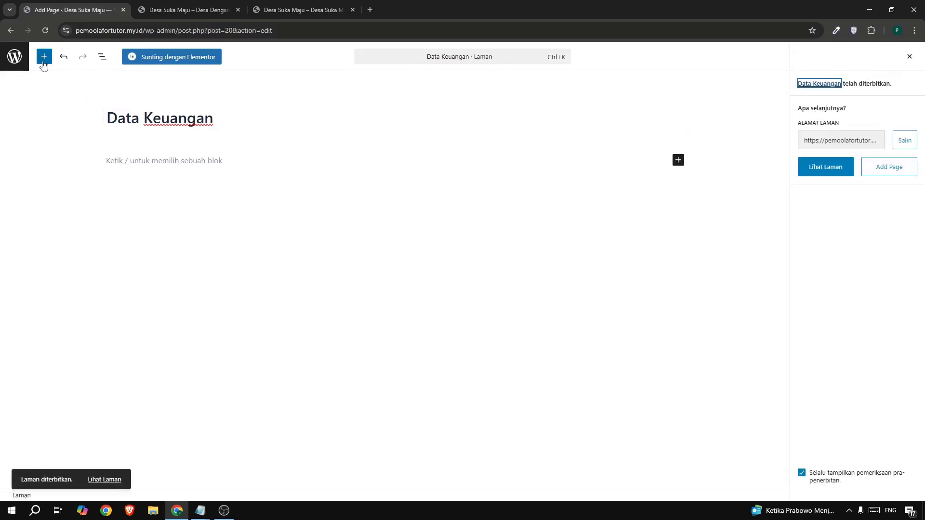
{"action": "left_click", "coordinate": [14, 57]}
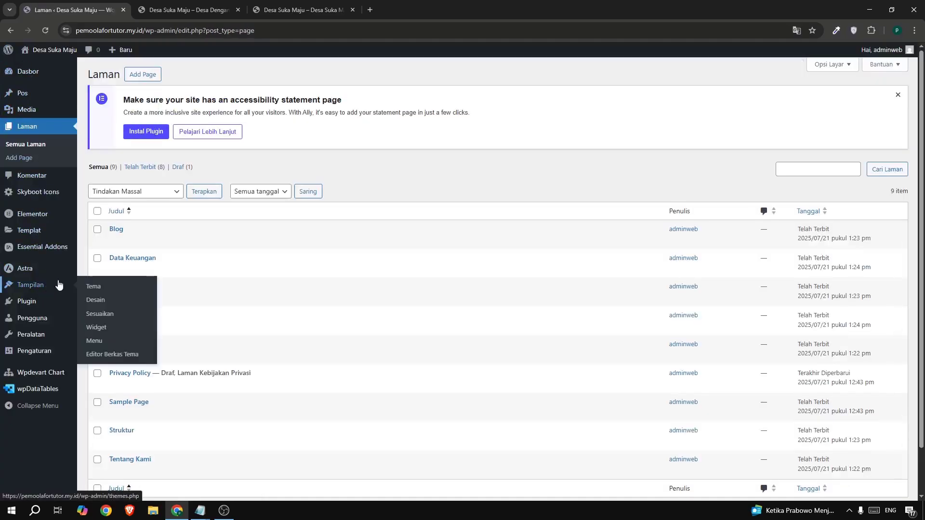
Reload the new site's front page to check its navigation, and open the admin screen for managing navigation menus.
{"action": "left_click", "coordinate": [145, 12]}
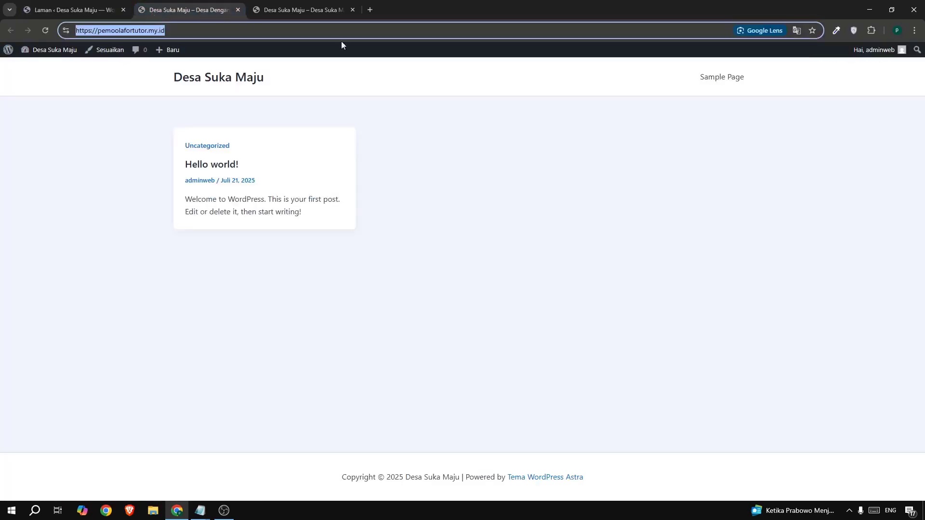
{"action": "left_click", "coordinate": [47, 33]}
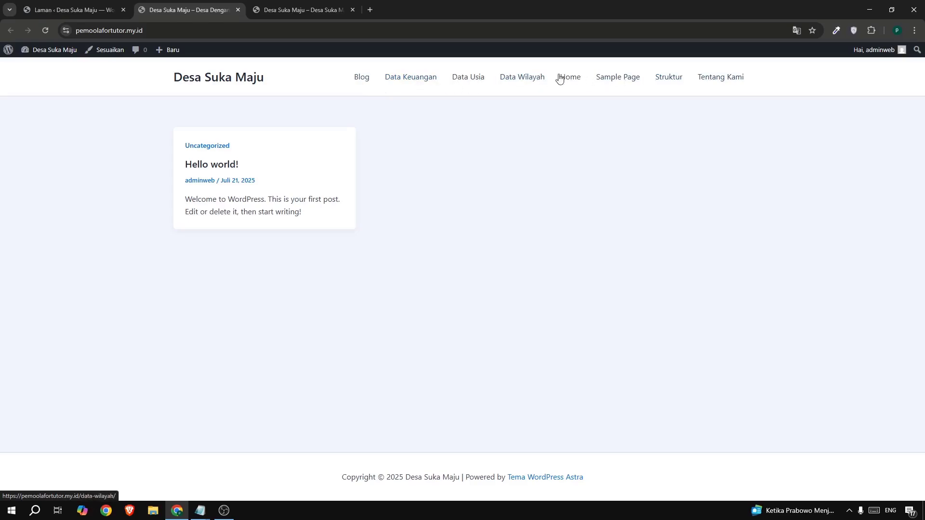
{"action": "left_click", "coordinate": [72, 10]}
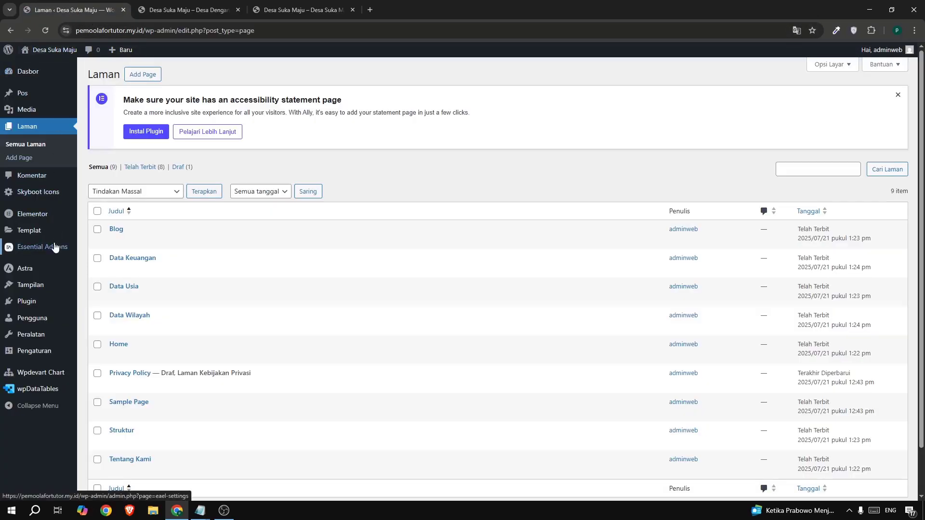
{"action": "mouse_move", "coordinate": [58, 285]}
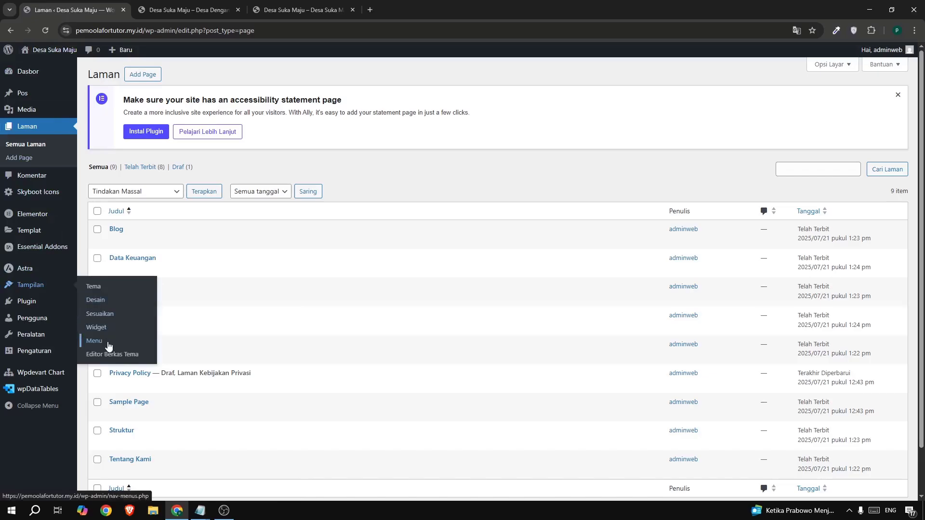
{"action": "left_click", "coordinate": [108, 343]}
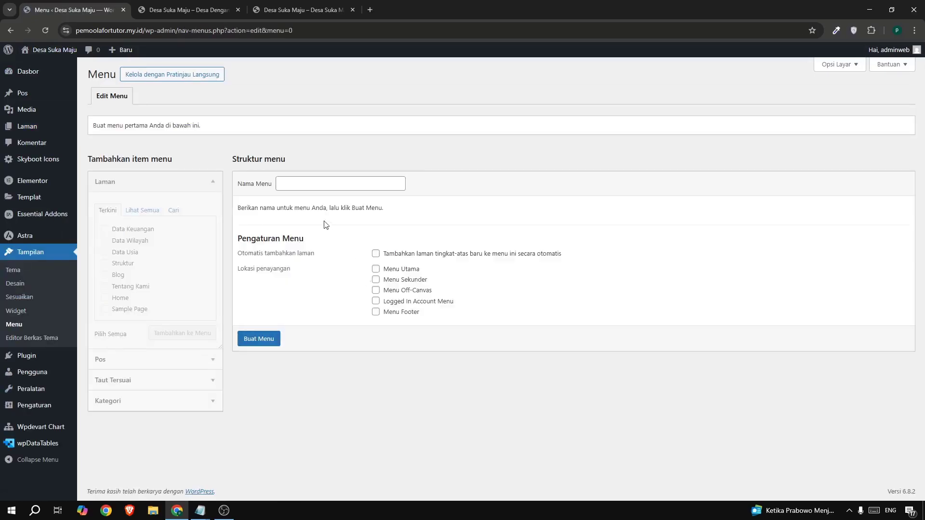
Create a menu named "main menu" and add every available page to it except Sample Page.
{"action": "left_click", "coordinate": [299, 189]}
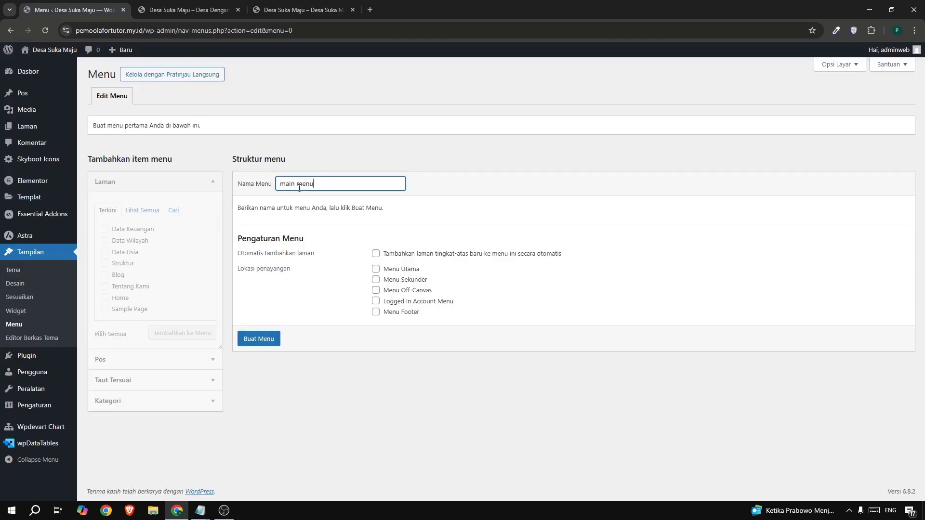
{"action": "left_click", "coordinate": [270, 338]}
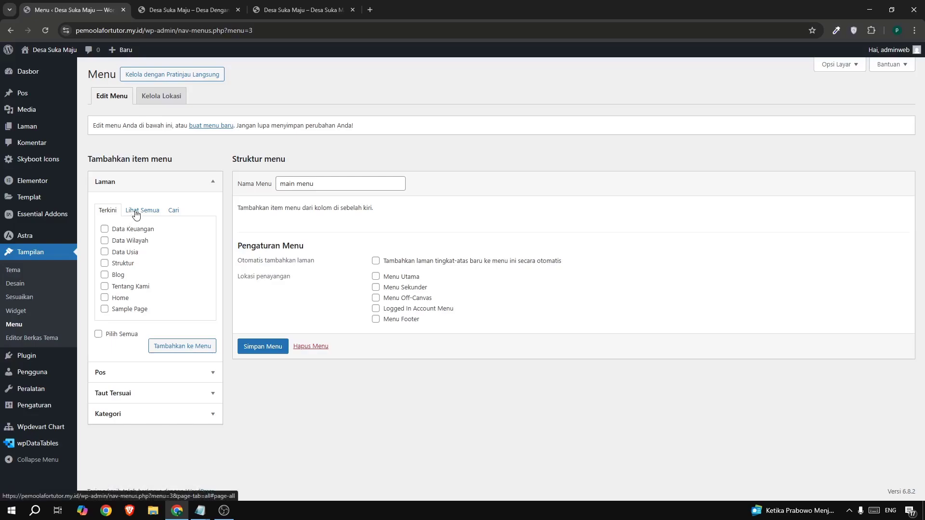
{"action": "left_click", "coordinate": [130, 213]}
{"action": "left_click", "coordinate": [105, 229]}
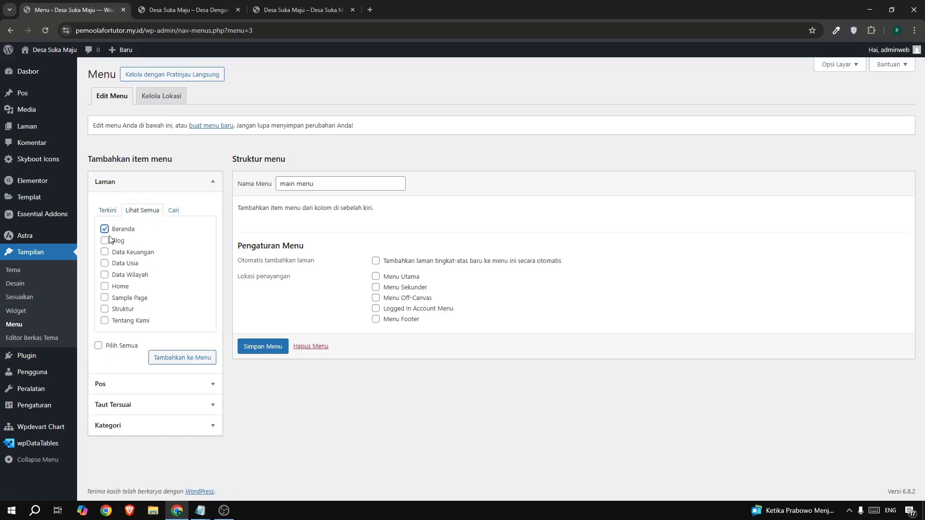
{"action": "left_click", "coordinate": [108, 241]}
{"action": "left_click", "coordinate": [105, 252]}
{"action": "left_click", "coordinate": [104, 321]}
{"action": "left_click", "coordinate": [173, 360]}
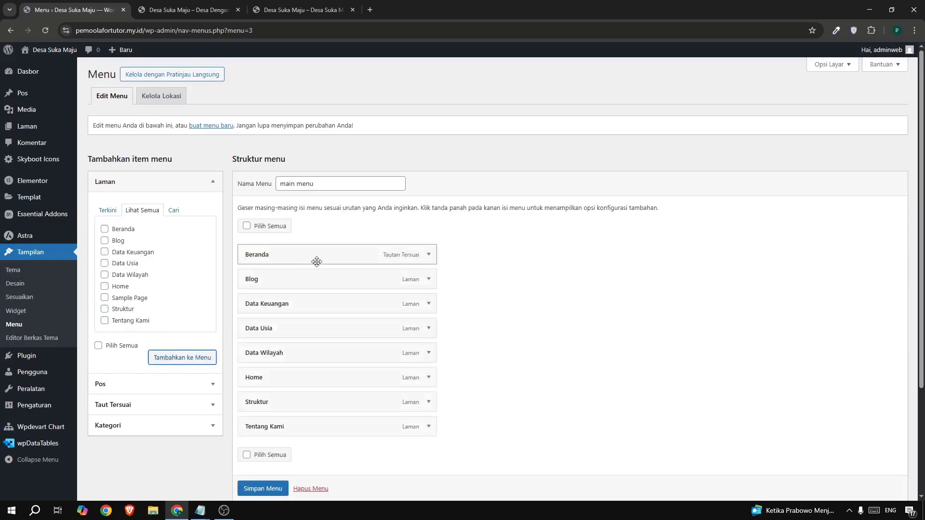
Remove the Beranda custom link from the menu structure and move Home to the first position.
{"action": "scroll", "coordinate": [316, 261], "scroll_direction": "down", "scroll_amount": 1}
{"action": "left_click", "coordinate": [430, 210]}
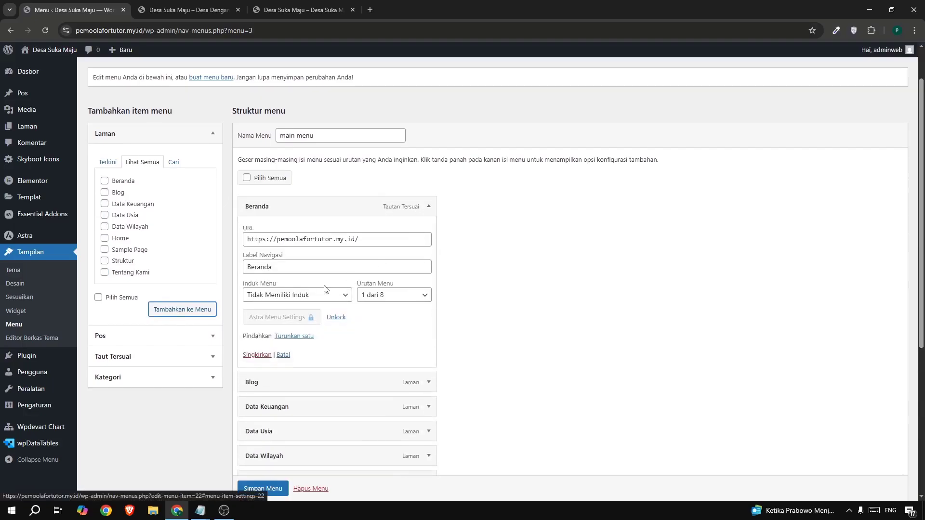
{"action": "left_click", "coordinate": [257, 355]}
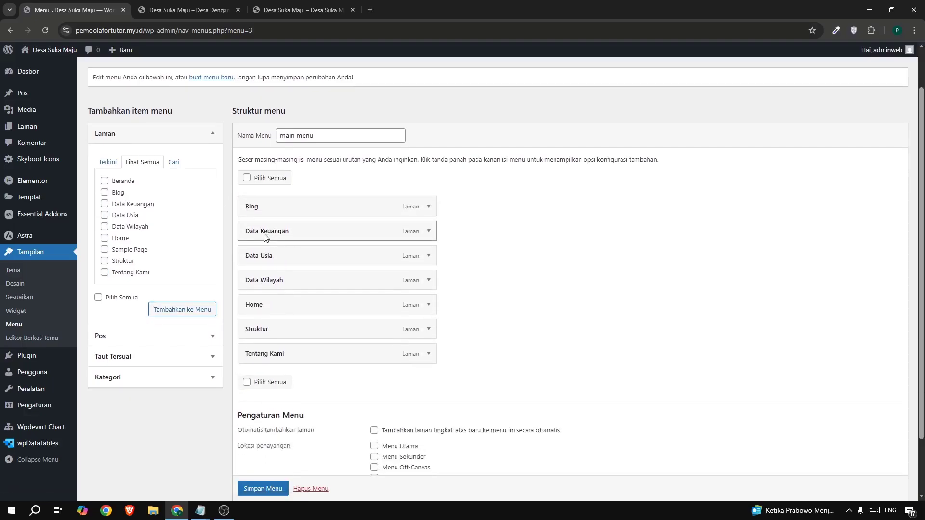
{"action": "left_click_drag", "start_coordinate": [262, 301], "coordinate": [251, 206]}
Check the example site's navigation order and place Tentang Kami and Struktur, in that order, directly after Home.
{"action": "left_click", "coordinate": [282, 13]}
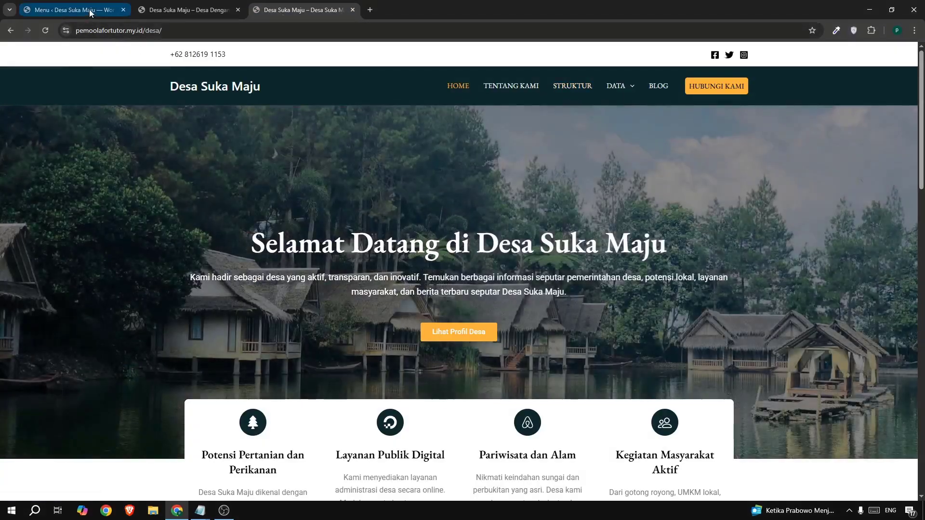
{"action": "left_click", "coordinate": [88, 9]}
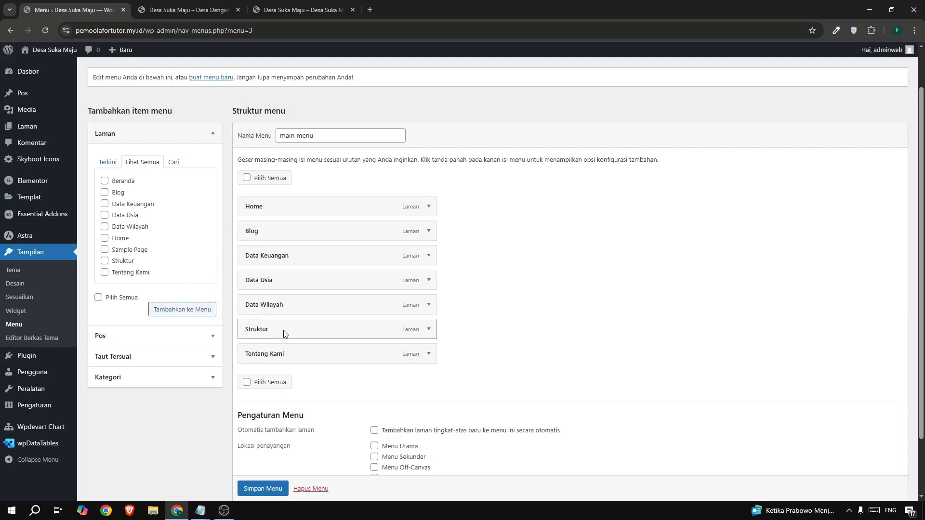
{"action": "left_click_drag", "start_coordinate": [282, 355], "coordinate": [281, 237]}
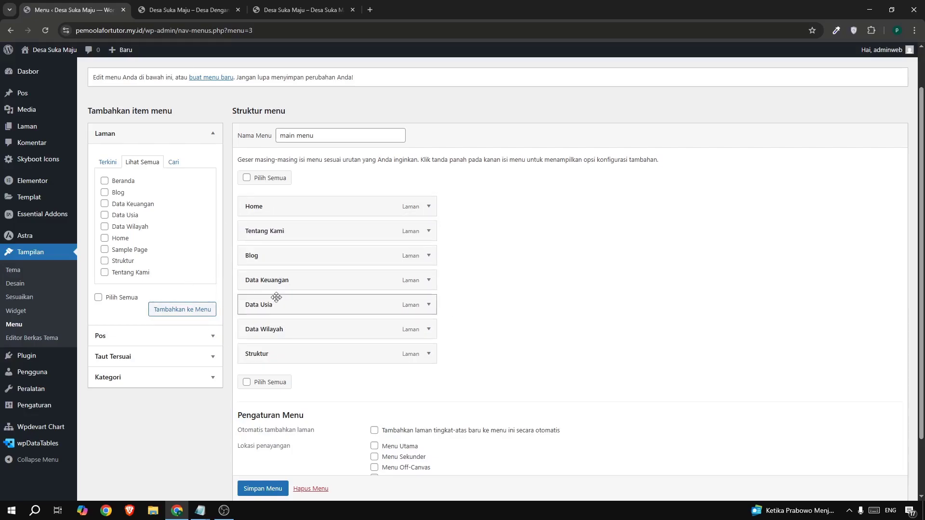
{"action": "left_click_drag", "start_coordinate": [274, 353], "coordinate": [269, 273]}
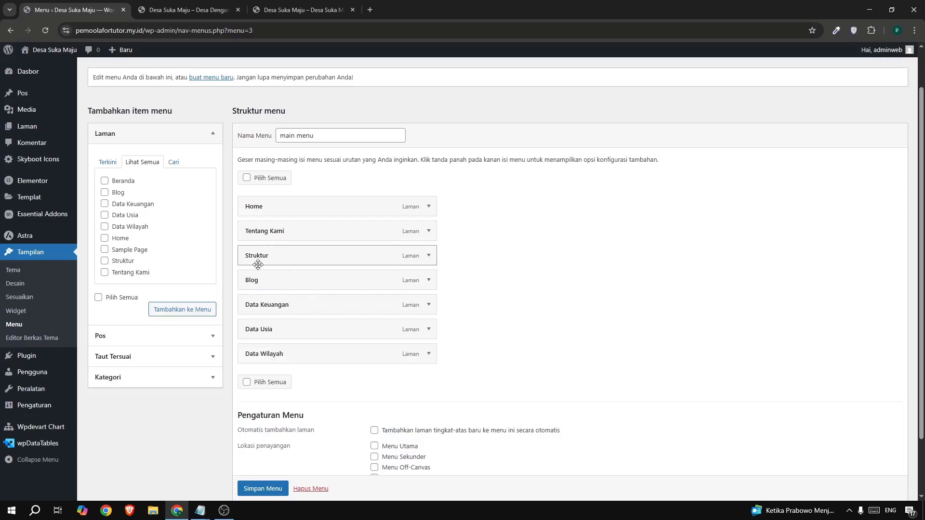
Check the example site's Data submenu and add a custom link to the menu with URL "#" and link text "Data".
{"action": "left_click", "coordinate": [273, 11]}
{"action": "mouse_move", "coordinate": [611, 98]}
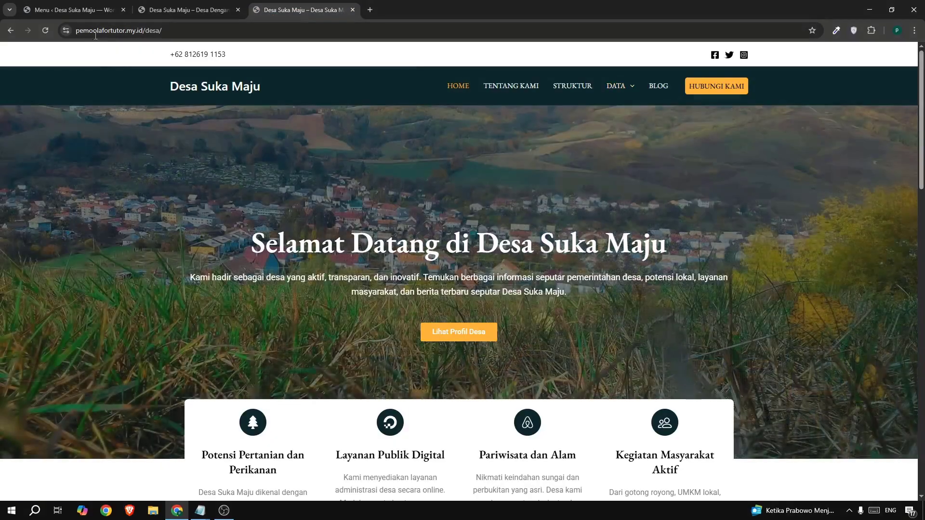
{"action": "left_click", "coordinate": [71, 11]}
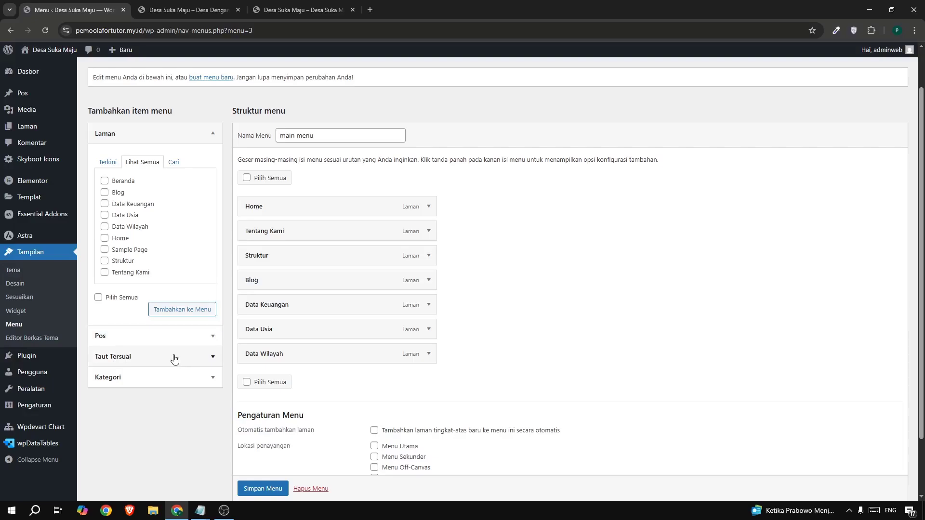
{"action": "left_click", "coordinate": [141, 358]}
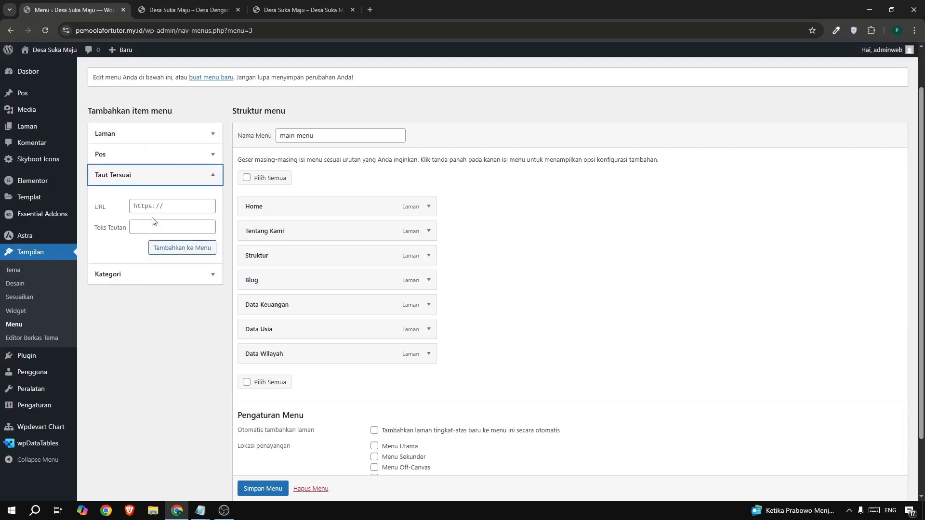
{"action": "left_click", "coordinate": [151, 204]}
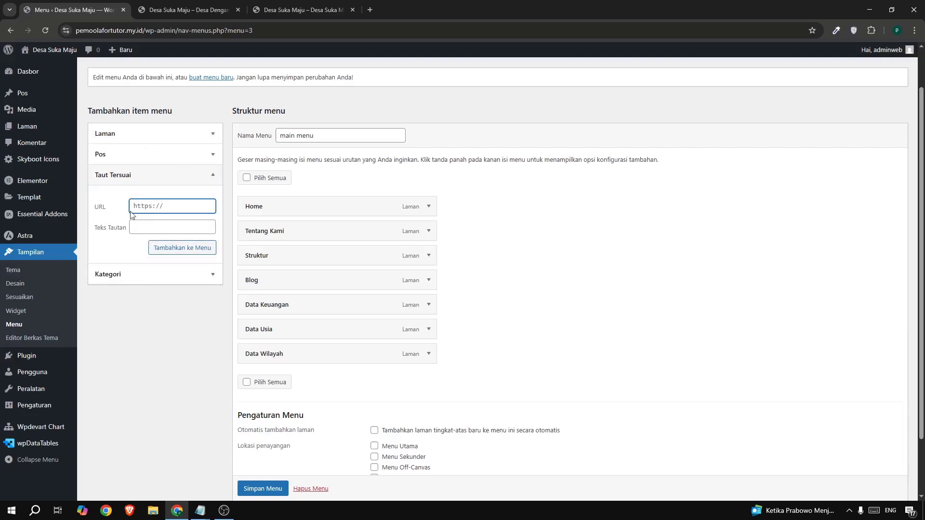
{"action": "left_click", "coordinate": [873, 510]}
{"action": "left_click", "coordinate": [303, 506]}
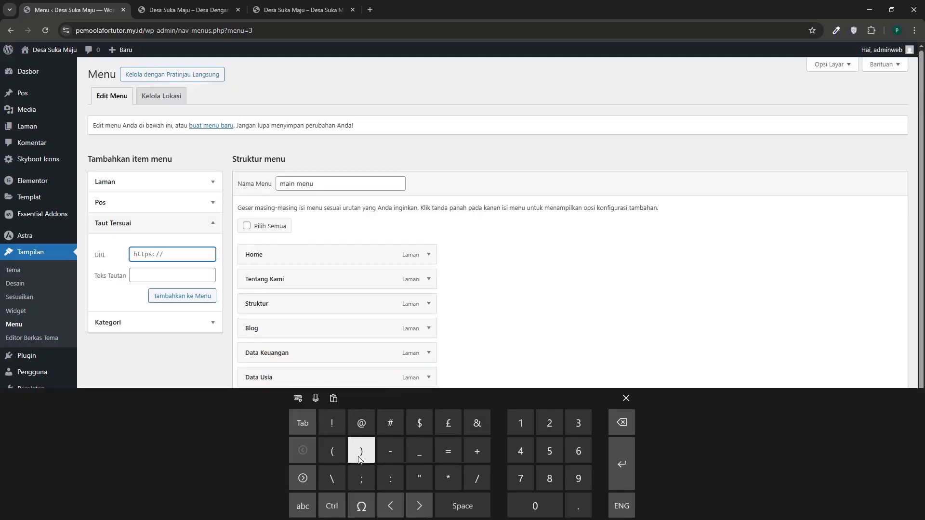
{"action": "left_click", "coordinate": [379, 433]}
{"action": "left_click", "coordinate": [135, 271]}
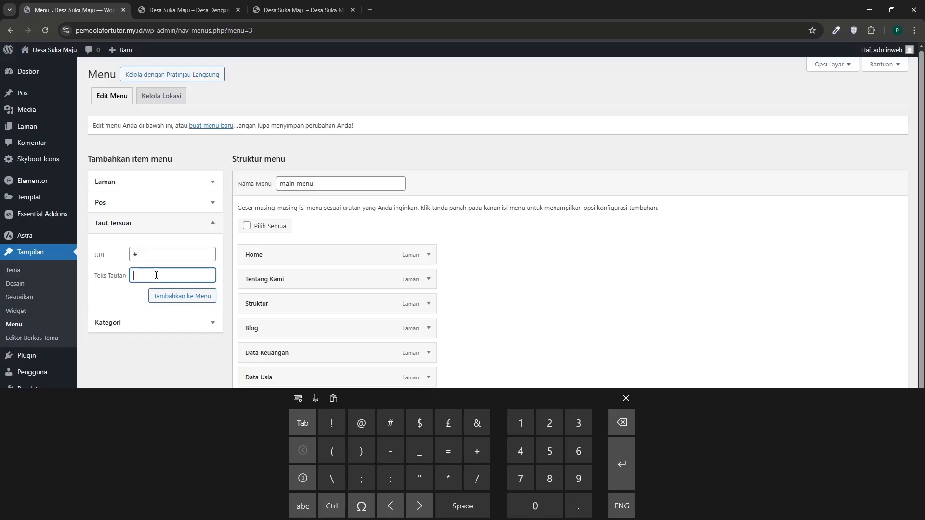
{"action": "type", "text": "Data"}
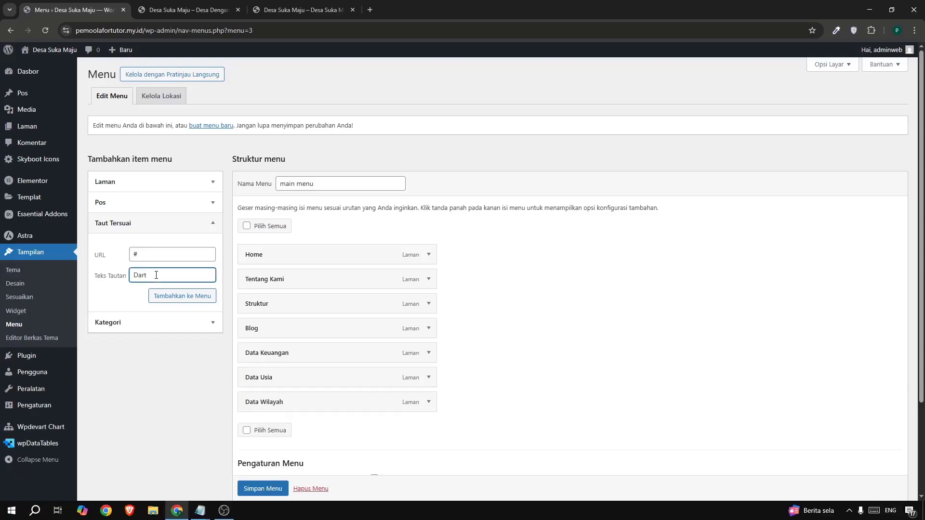
{"action": "left_click", "coordinate": [169, 301]}
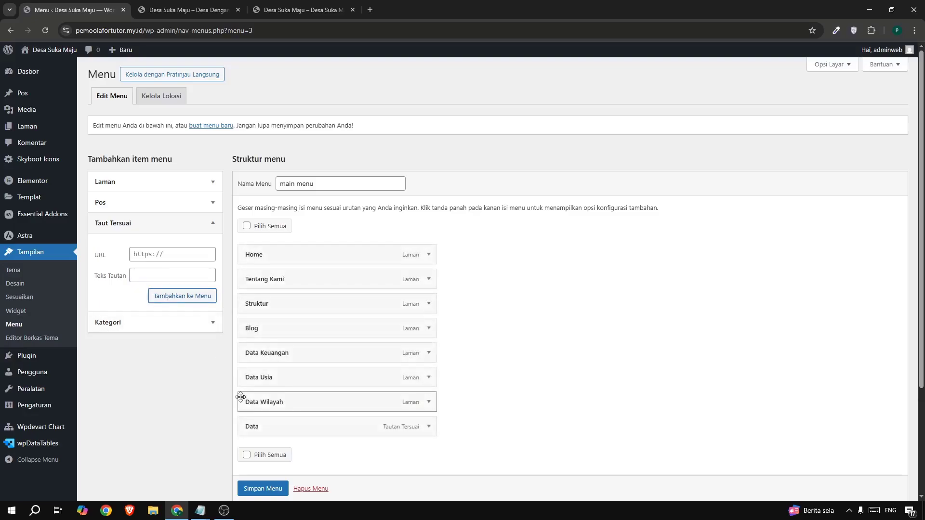
Move Data directly after Struktur and nest Data Usia, Data Wilayah and Data Keuangan under it as sub-items, in that order.
{"action": "left_click_drag", "start_coordinate": [250, 425], "coordinate": [256, 327]}
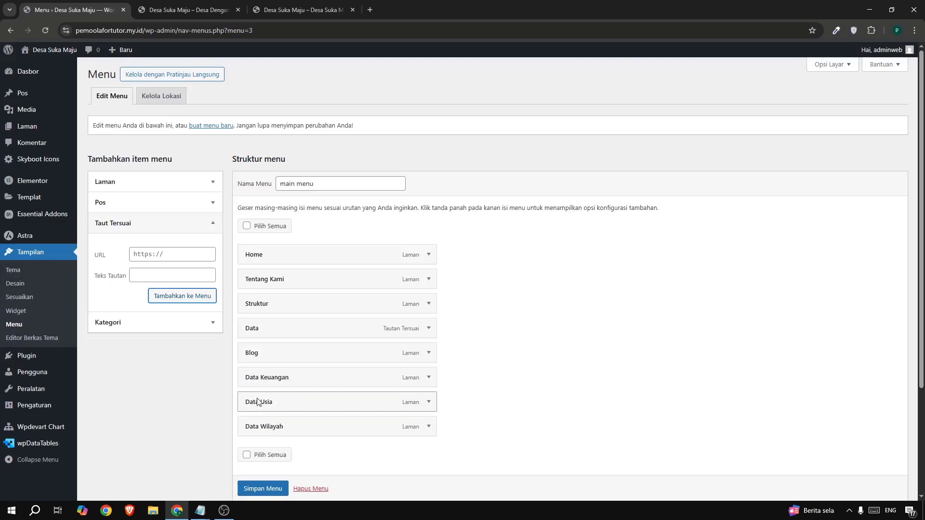
{"action": "left_click_drag", "start_coordinate": [256, 400], "coordinate": [270, 363]}
{"action": "left_click_drag", "start_coordinate": [271, 426], "coordinate": [292, 376]}
{"action": "left_click_drag", "start_coordinate": [286, 431], "coordinate": [303, 403]}
Compare the menu order with the example site, assign the menu to the Menu Utama display location and save it.
{"action": "left_click", "coordinate": [301, 9]}
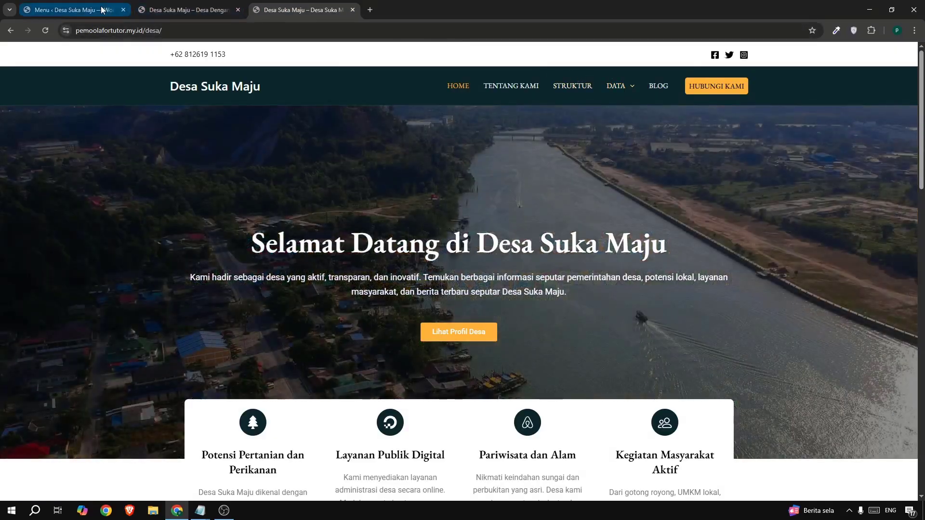
{"action": "left_click", "coordinate": [102, 9]}
{"action": "scroll", "coordinate": [270, 407], "scroll_direction": "down", "scroll_amount": 3}
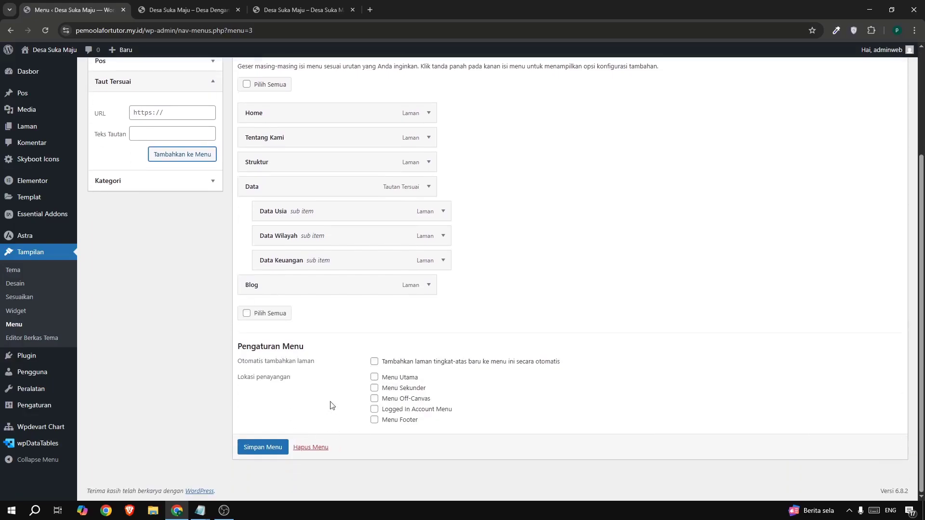
{"action": "left_click", "coordinate": [374, 377]}
{"action": "left_click", "coordinate": [263, 448]}
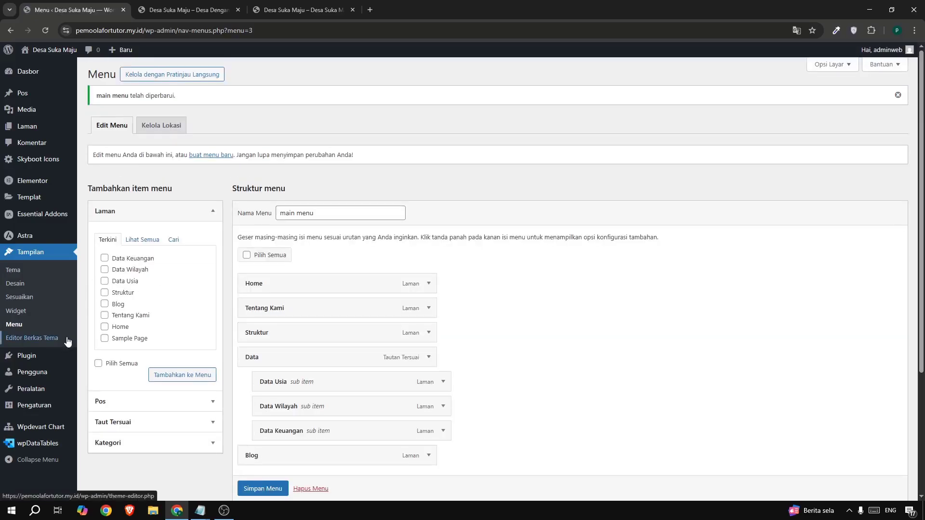
In the reading settings, set the homepage to a static page using Home and save the changes.
{"action": "mouse_move", "coordinate": [40, 406]}
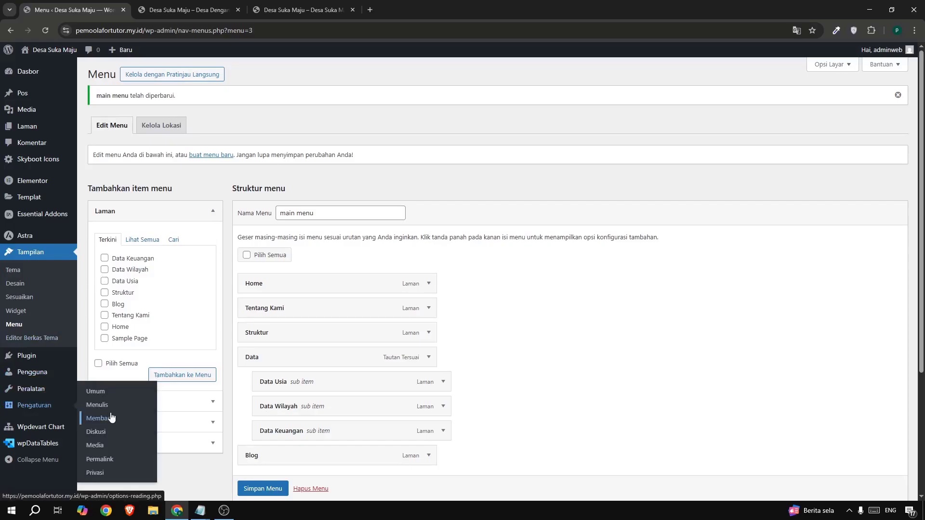
{"action": "left_click", "coordinate": [110, 415]}
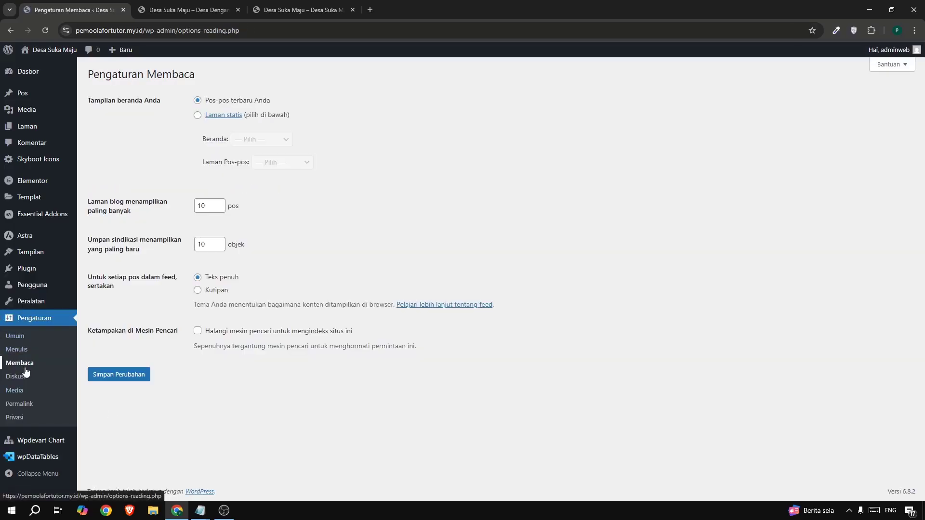
{"action": "left_click", "coordinate": [197, 116]}
{"action": "left_click_drag", "start_coordinate": [202, 139], "coordinate": [222, 143]}
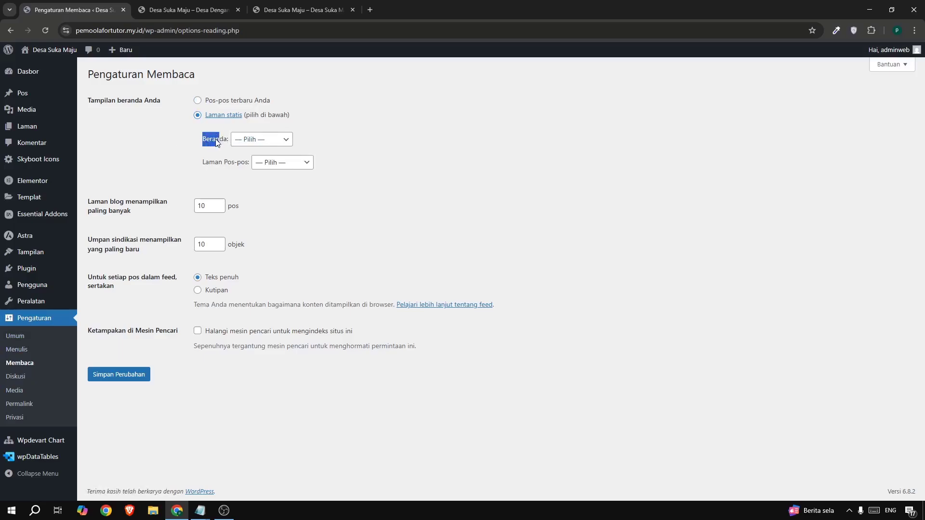
{"action": "left_click", "coordinate": [262, 141]}
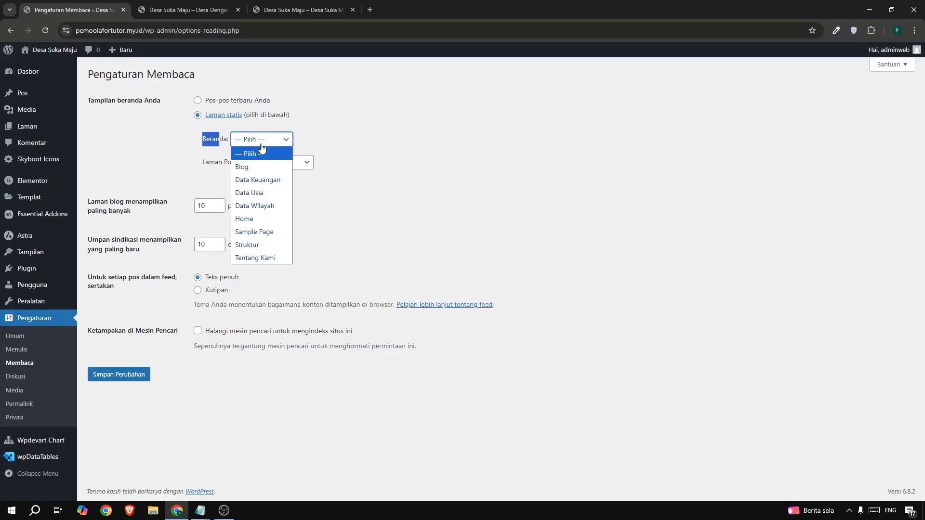
{"action": "left_click", "coordinate": [237, 219]}
{"action": "left_click", "coordinate": [391, 181]}
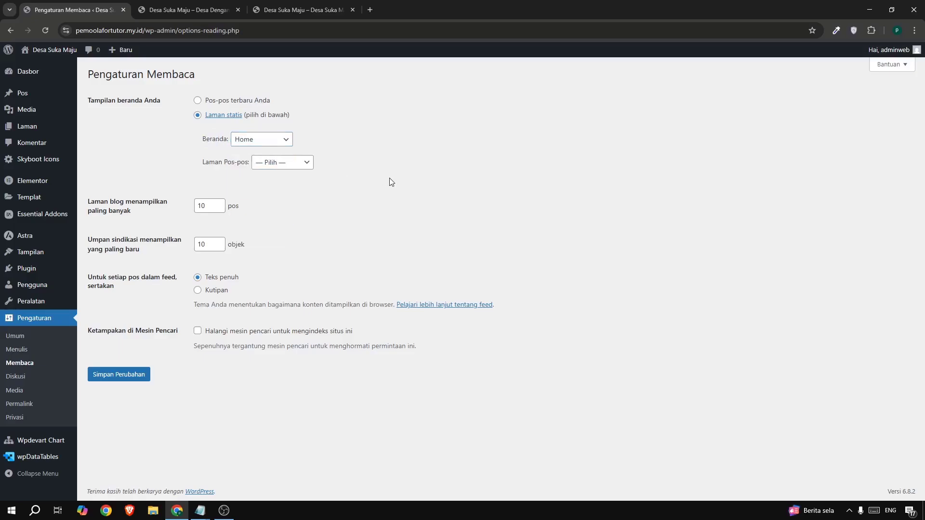
{"action": "left_click", "coordinate": [143, 376]}
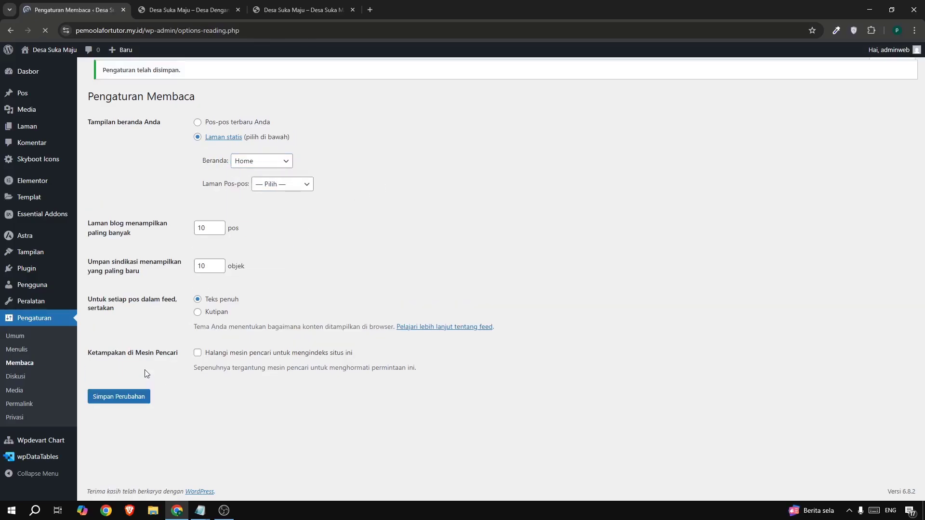
Reload the new site's front page and compare its navigation and homepage with the example site.
{"action": "left_click", "coordinate": [186, 10]}
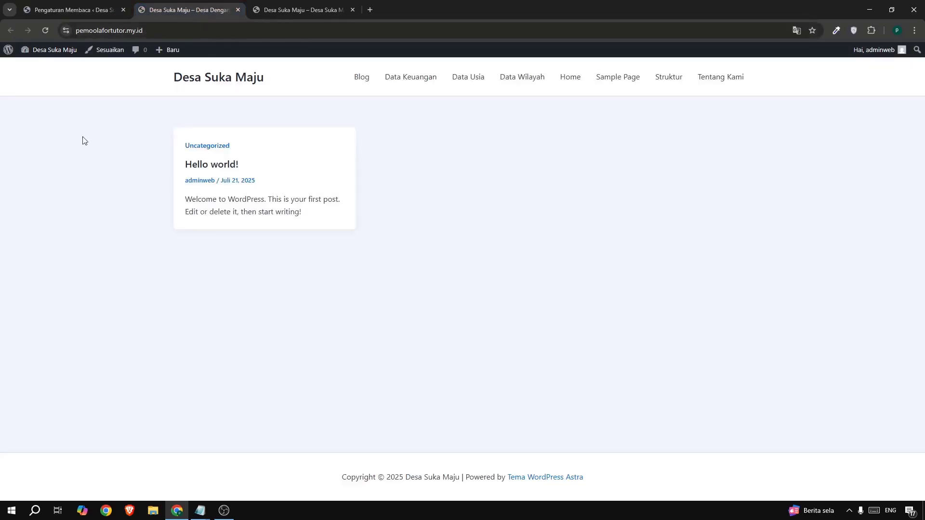
{"action": "left_click", "coordinate": [45, 29]}
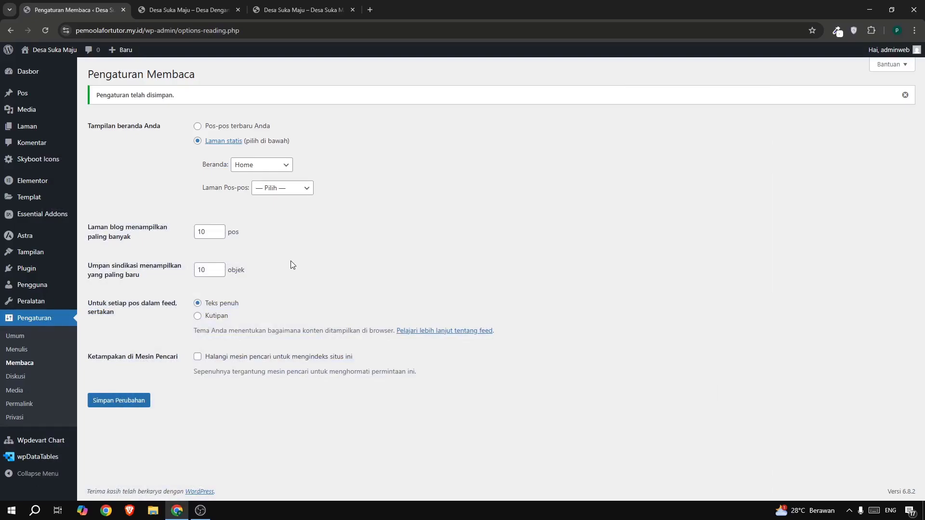
{"action": "left_click", "coordinate": [295, 10]}
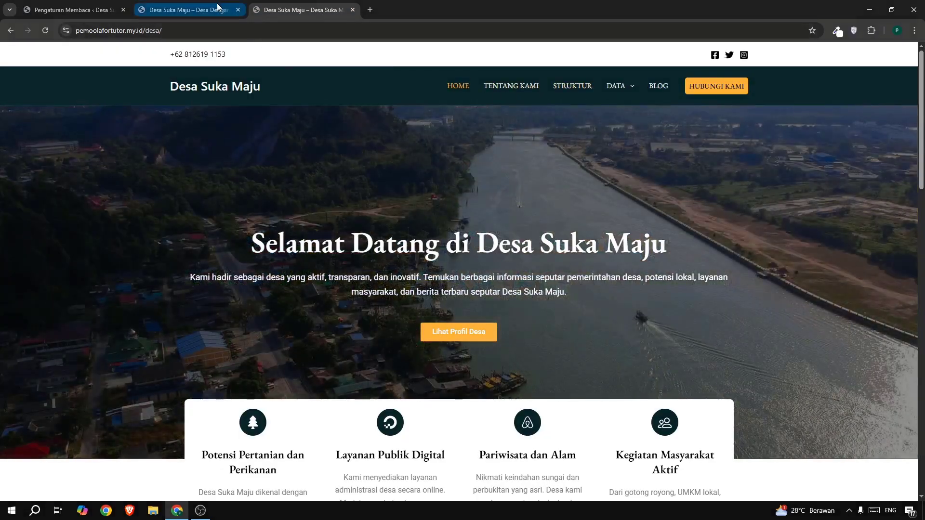
{"action": "left_click", "coordinate": [212, 10]}
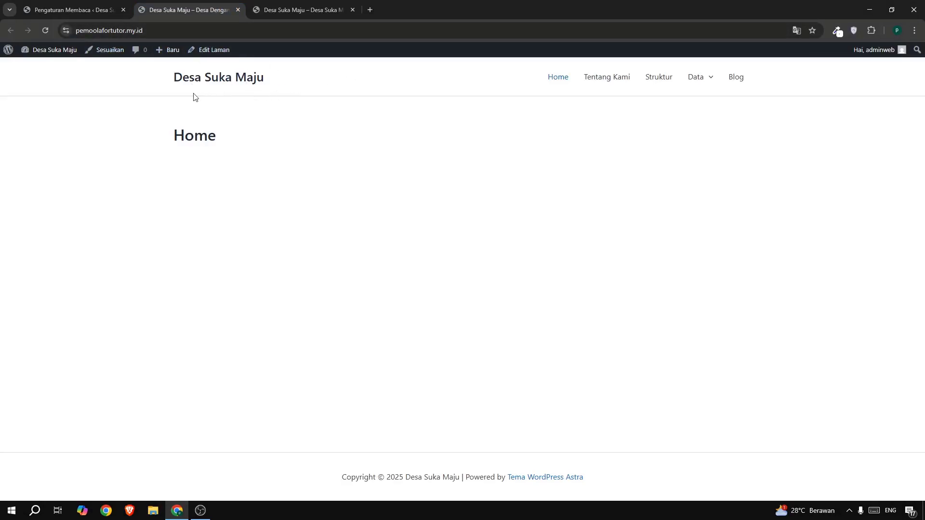
Return to the admin area and open the header (Tajuk) section of the theme customizer.
{"action": "left_click", "coordinate": [73, 13]}
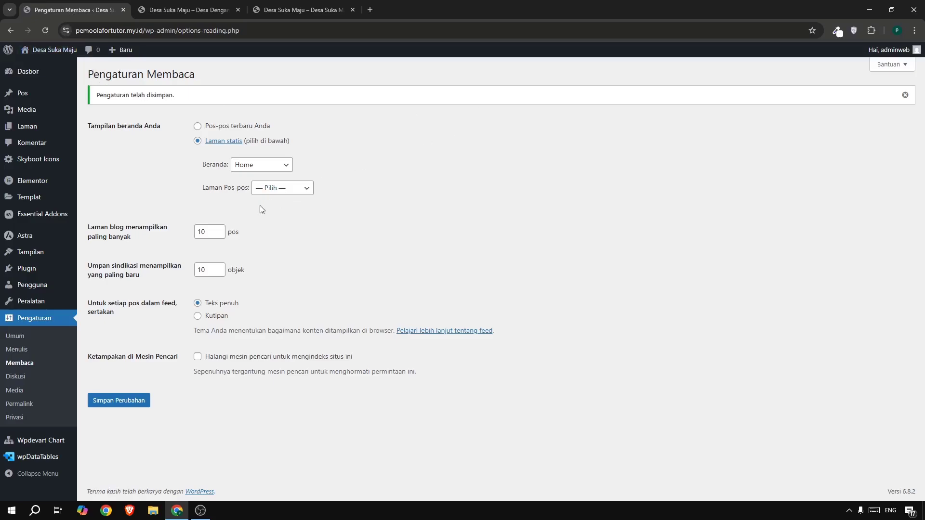
{"action": "mouse_move", "coordinate": [65, 256]}
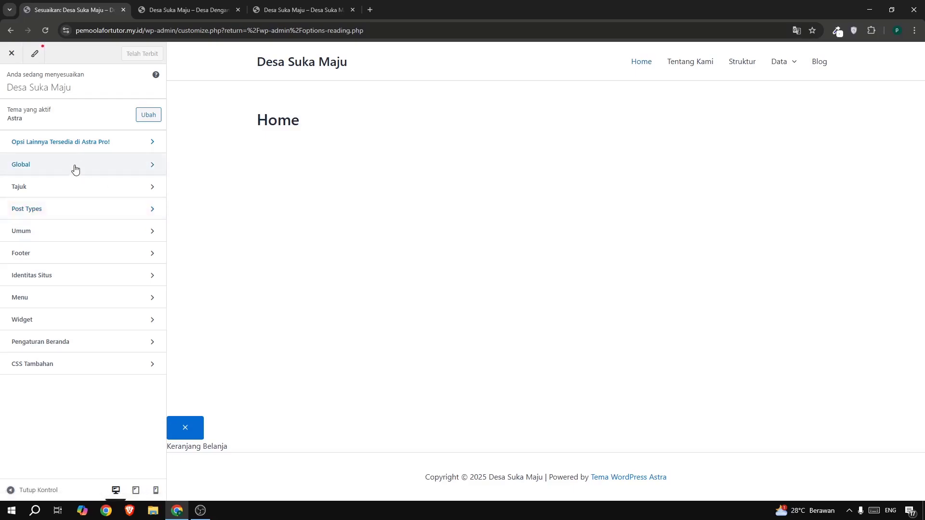
{"action": "left_click", "coordinate": [61, 193]}
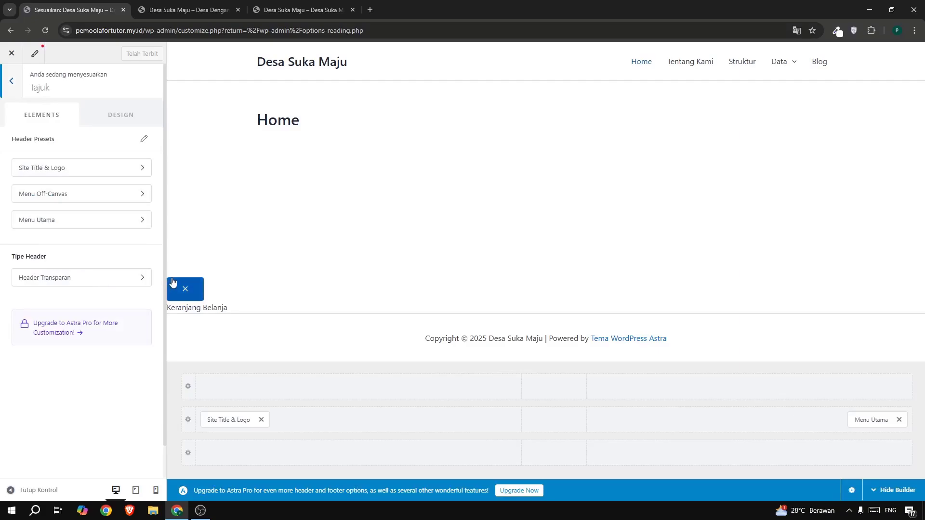
Set the main header row's background colour to 0A2629, copying the hex code from the eyedropper extension's colour history.
{"action": "left_click", "coordinate": [185, 426]}
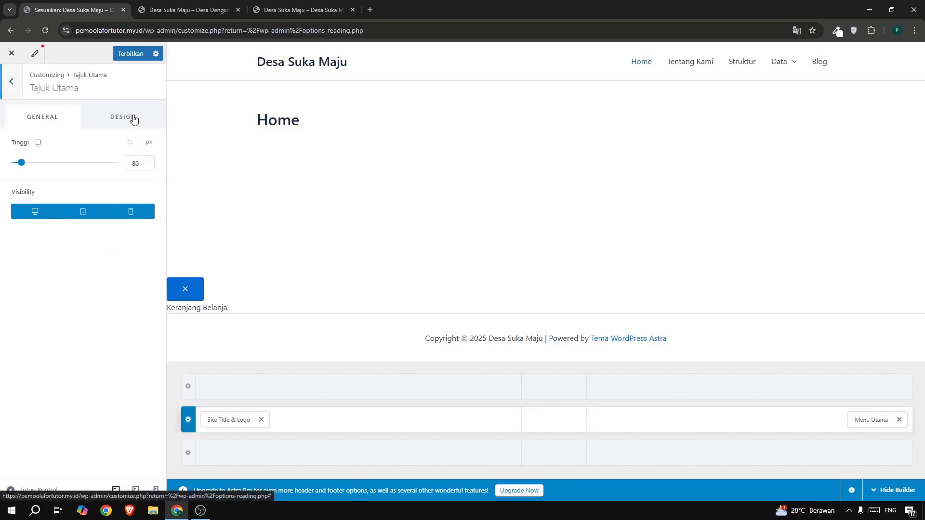
{"action": "left_click", "coordinate": [133, 118]}
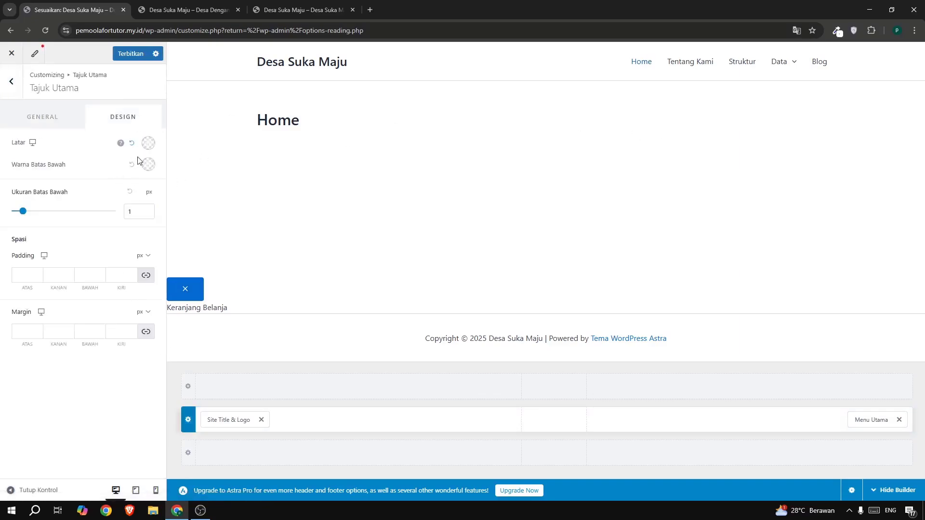
{"action": "left_click", "coordinate": [149, 144]}
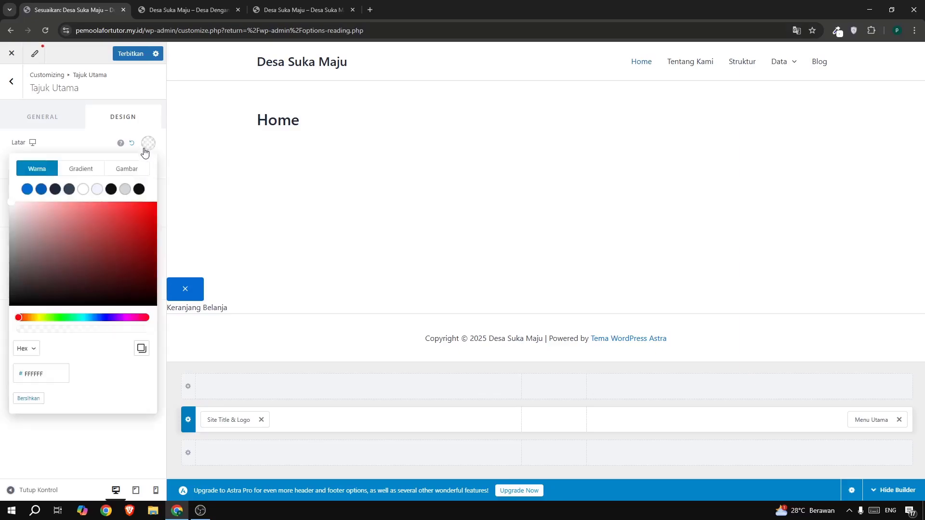
{"action": "left_click", "coordinate": [141, 224]}
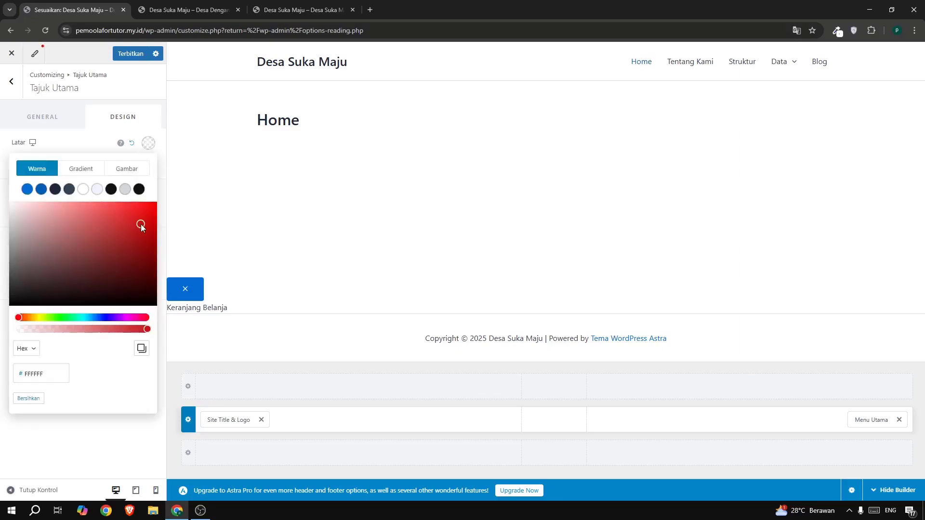
{"action": "left_click", "coordinate": [838, 30]}
{"action": "left_click", "coordinate": [781, 78]}
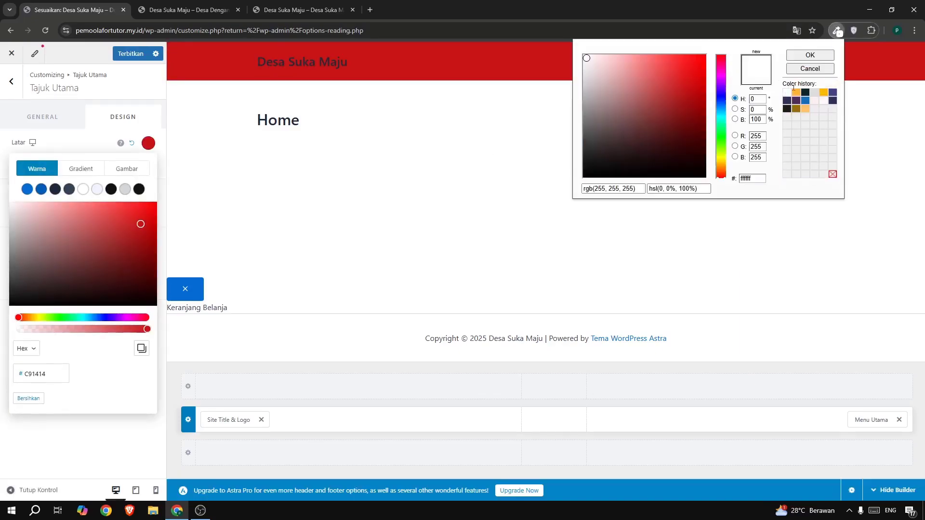
{"action": "left_click", "coordinate": [805, 93]}
{"action": "double_click", "coordinate": [744, 177]}
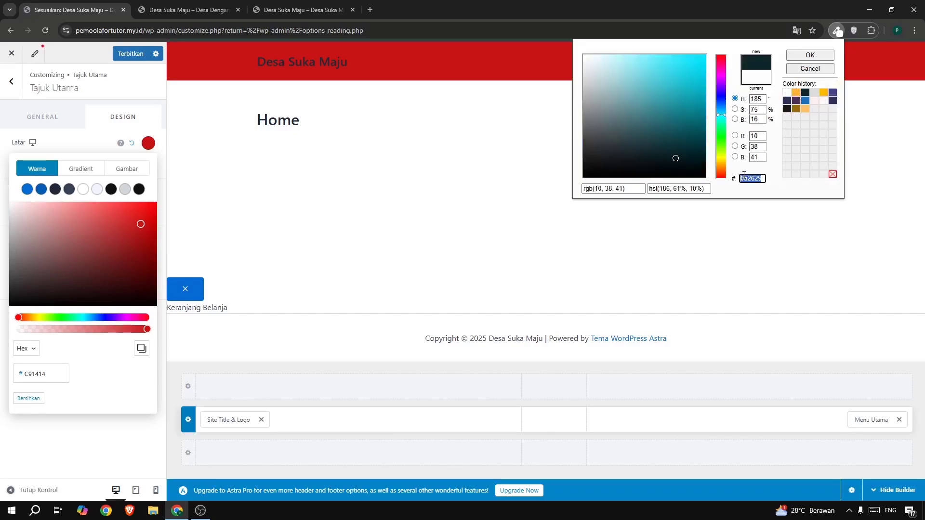
{"action": "double_click", "coordinate": [45, 374]}
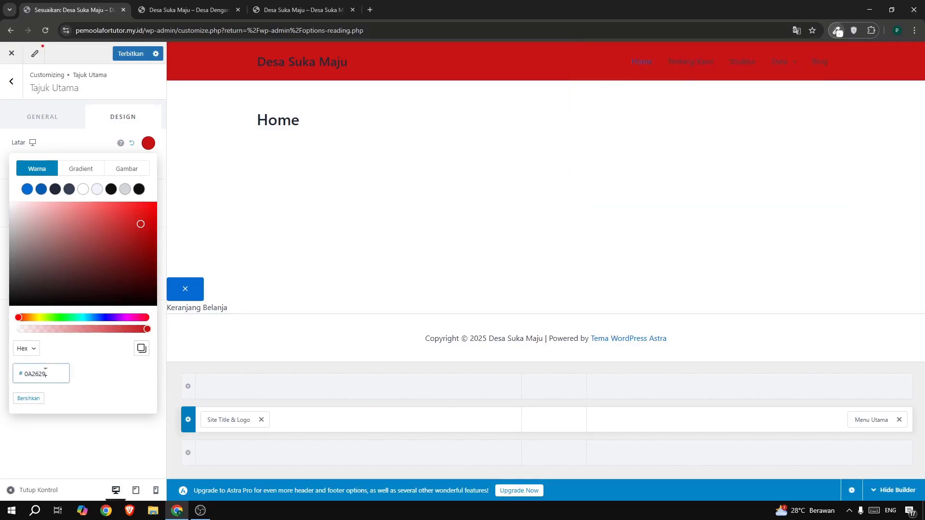
{"action": "type", "text": "0A2629"}
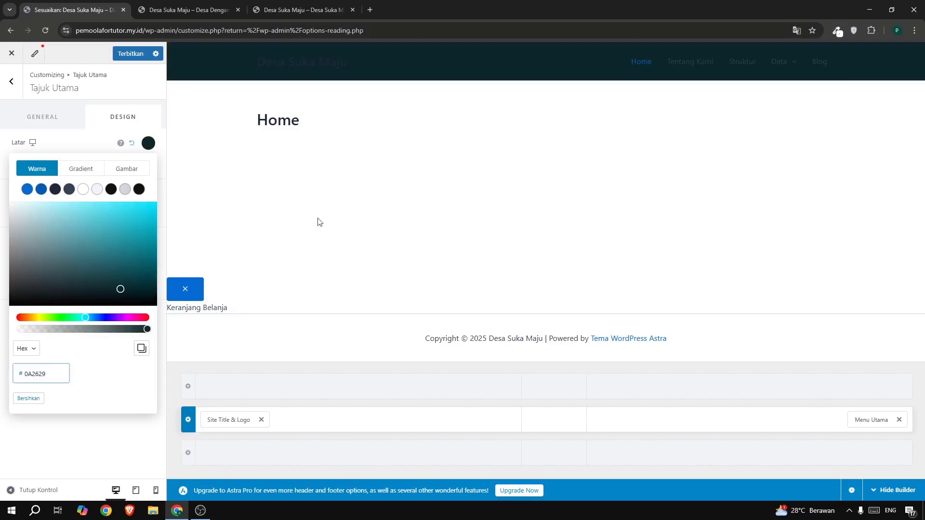
Set both the logo colour and the site title colour in the header to white (FFFFFF).
{"action": "left_click", "coordinate": [225, 419]}
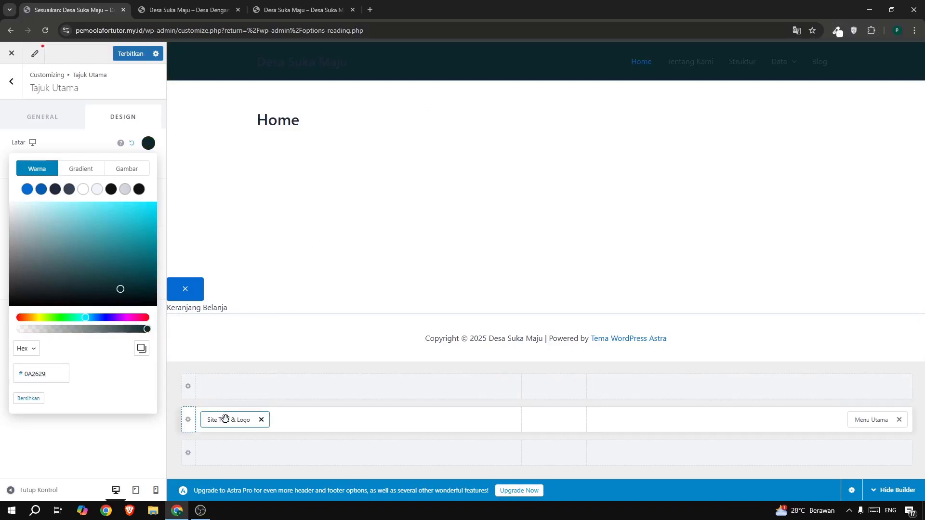
{"action": "left_click", "coordinate": [116, 120]}
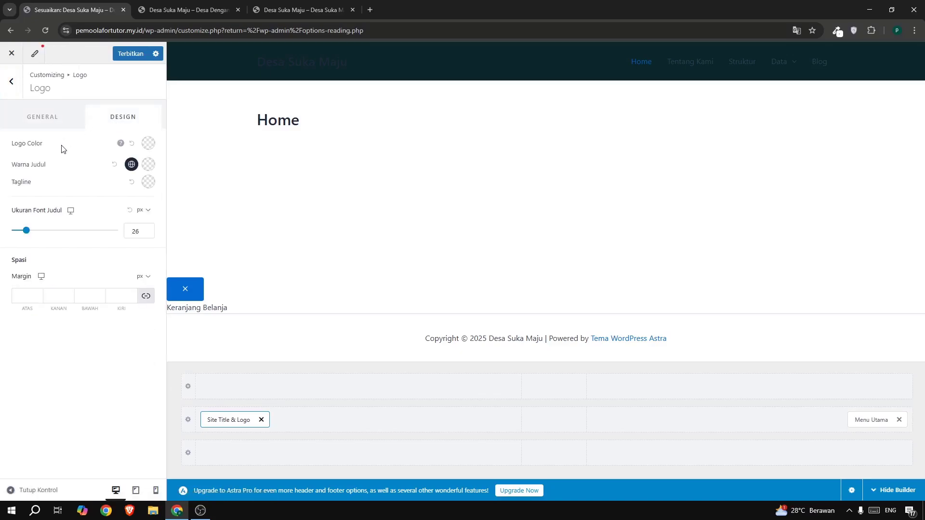
{"action": "left_click", "coordinate": [147, 144]}
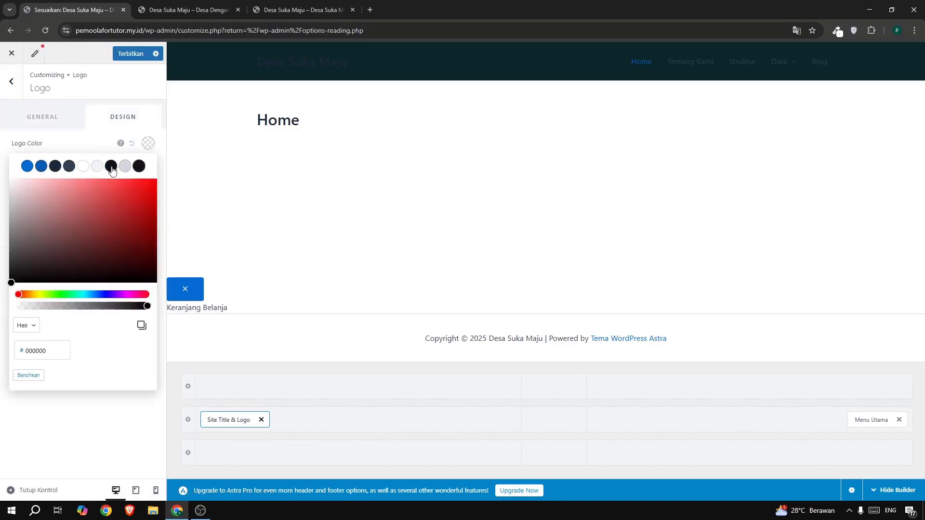
{"action": "left_click", "coordinate": [85, 168]}
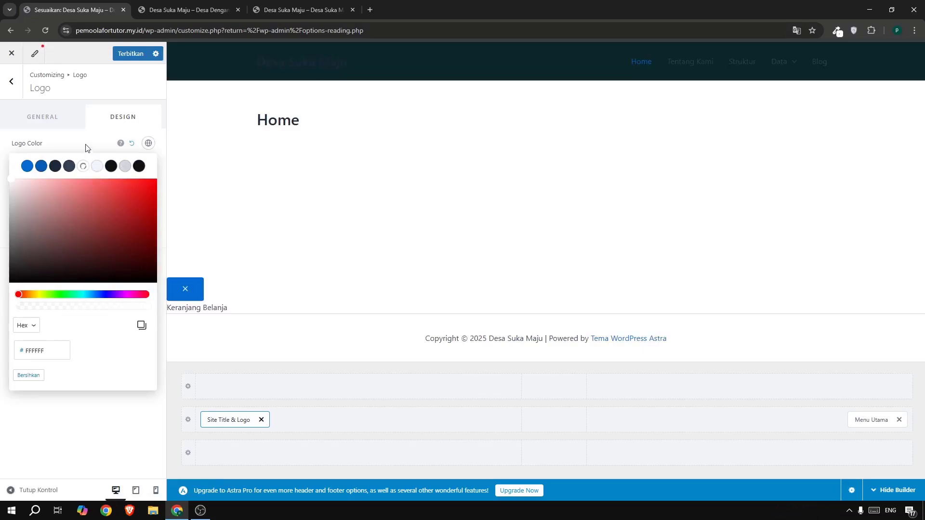
{"action": "left_click", "coordinate": [88, 147]}
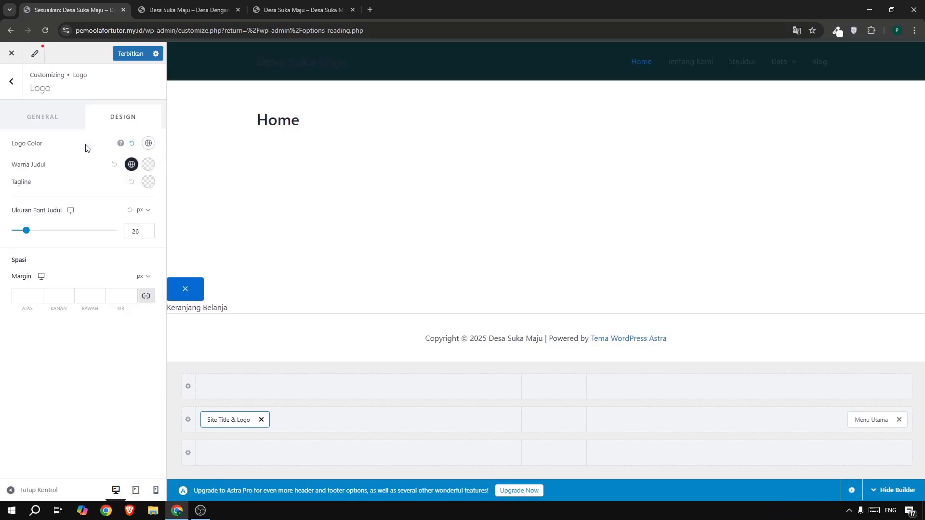
{"action": "left_click", "coordinate": [132, 164]}
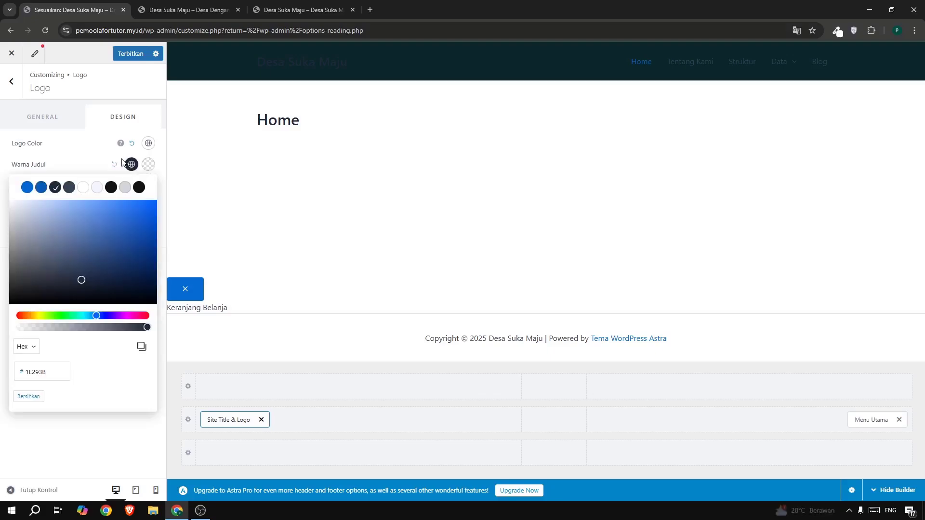
{"action": "left_click", "coordinate": [83, 187]}
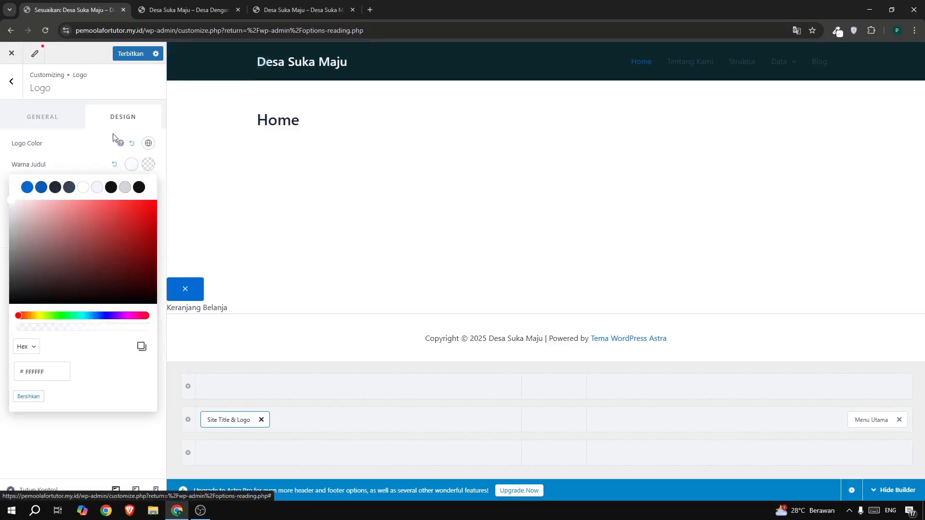
{"action": "left_click", "coordinate": [84, 158]}
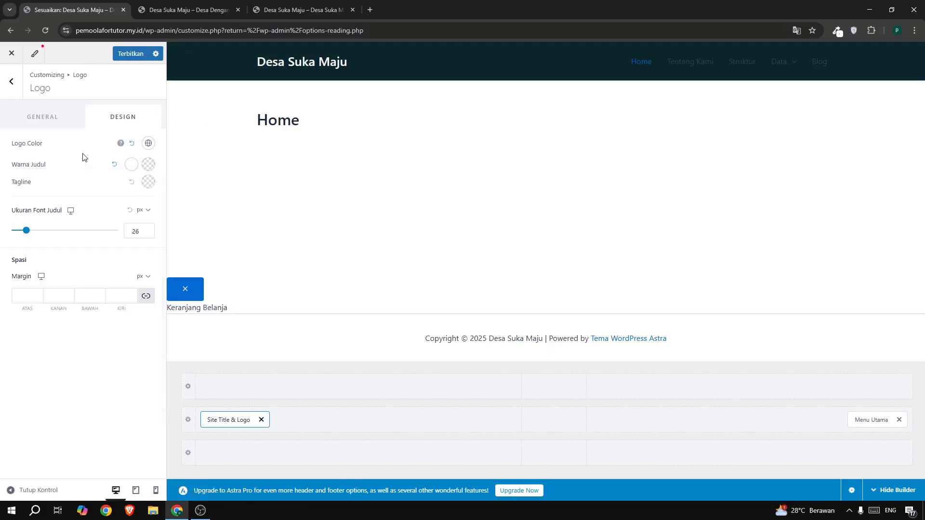
Set the font family of the header's Menu Utama to Rubik in its design settings.
{"action": "left_click", "coordinate": [857, 421]}
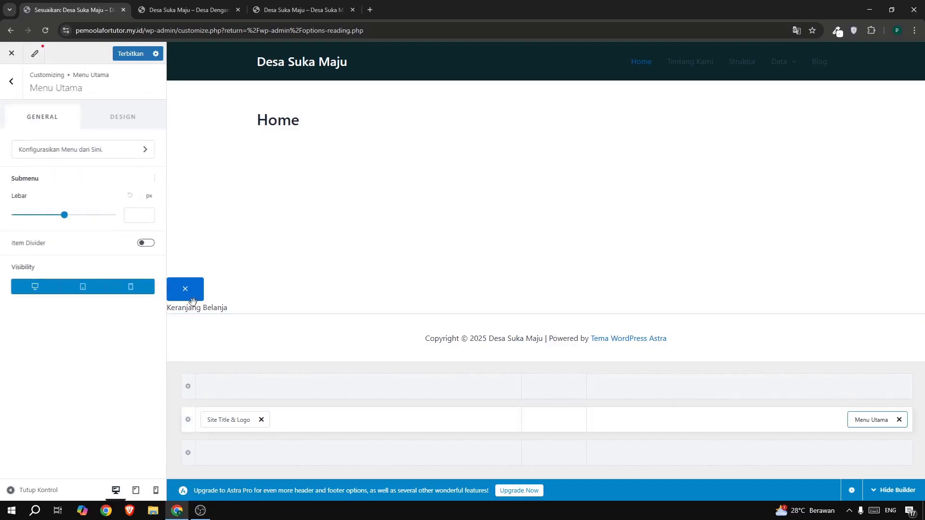
{"action": "left_click", "coordinate": [115, 123]}
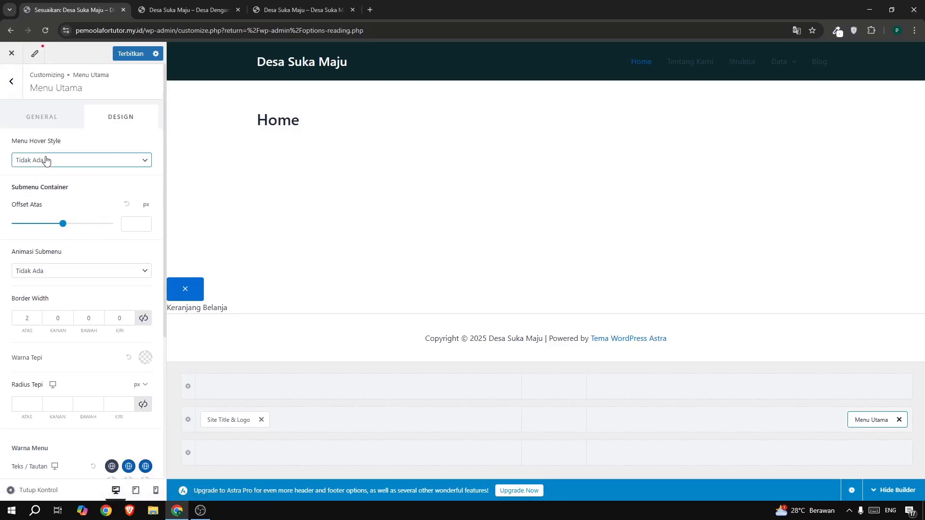
{"action": "scroll", "coordinate": [33, 256], "scroll_direction": "down", "scroll_amount": 5}
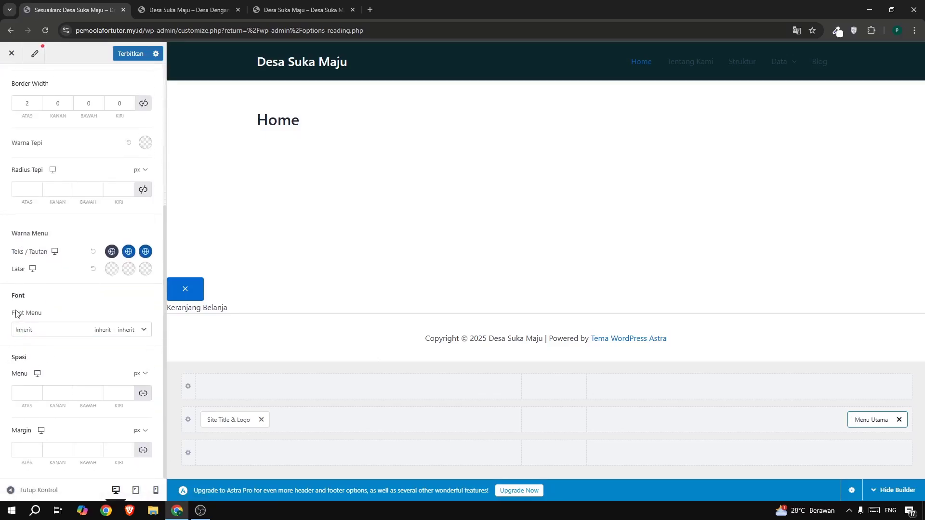
{"action": "left_click", "coordinate": [58, 330]}
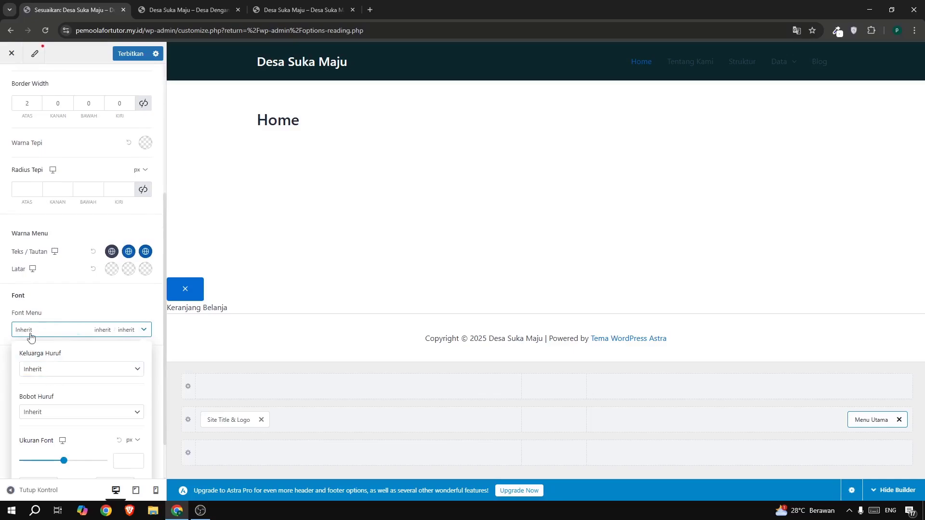
{"action": "left_click", "coordinate": [52, 375]}
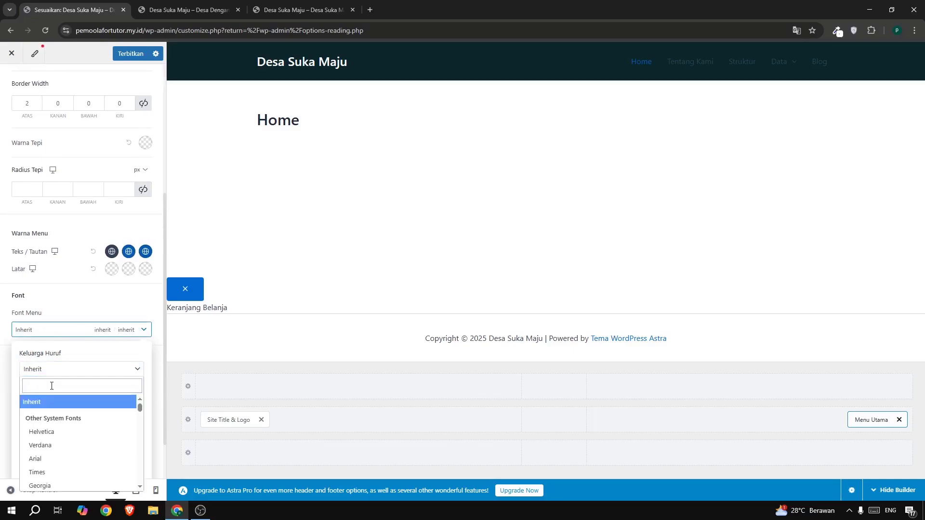
{"action": "left_click", "coordinate": [52, 386]}
{"action": "type", "text": "rubik"}
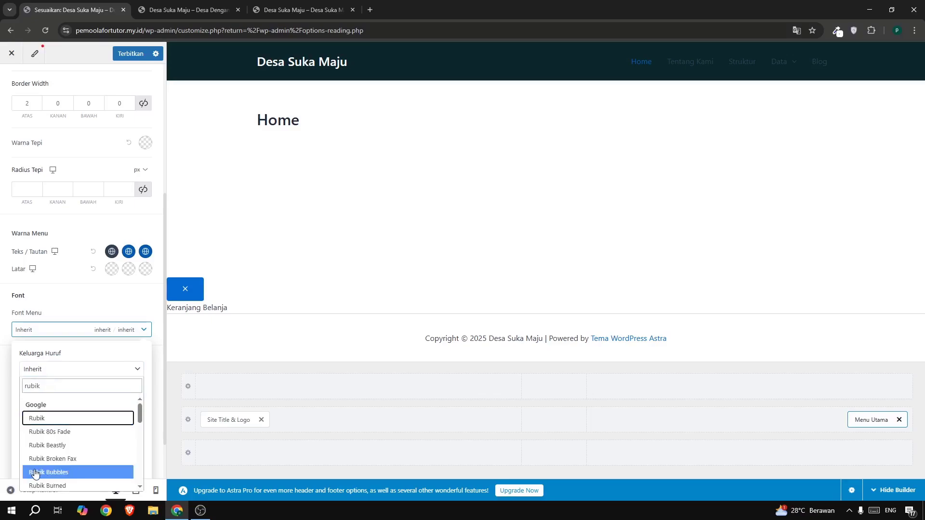
{"action": "left_click", "coordinate": [36, 418]}
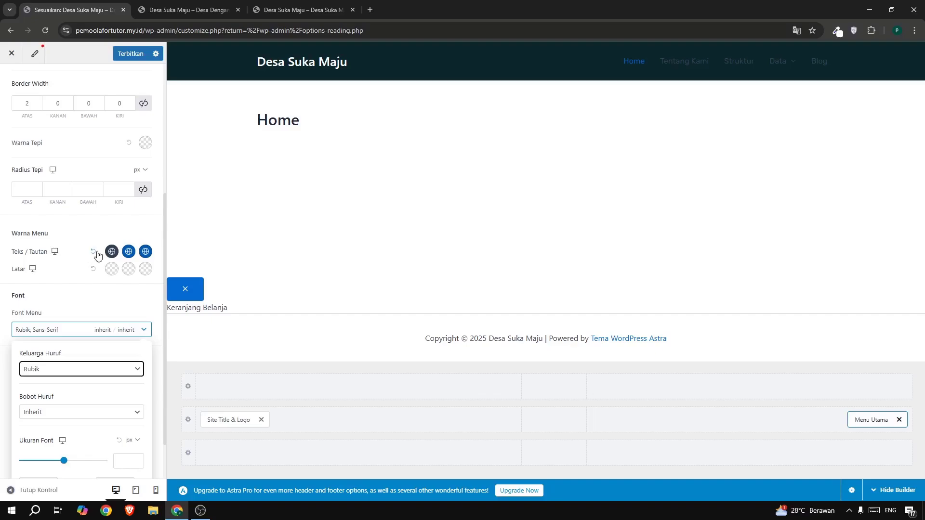
Copy orange FFB339 from the eyedropper extension's colour history and set the menu's normal text/link colour to white.
{"action": "mouse_move", "coordinate": [789, 51]}
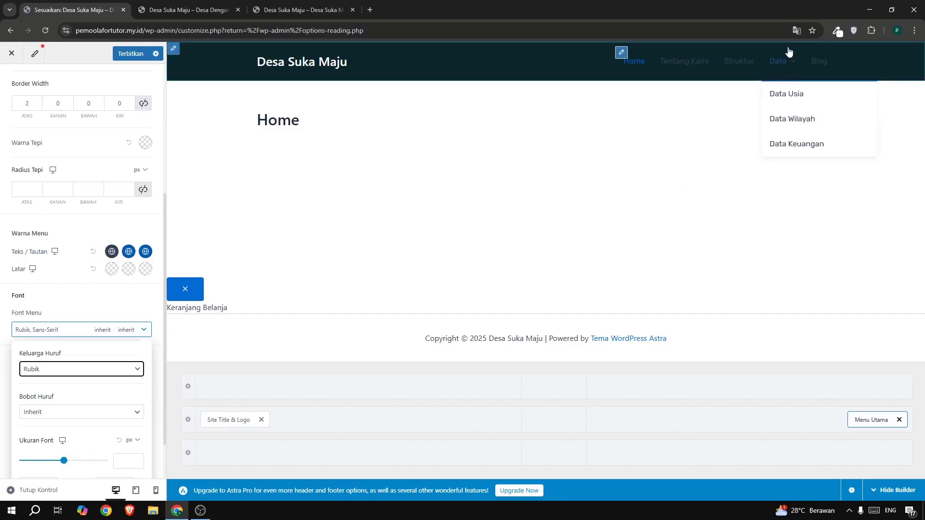
{"action": "left_click", "coordinate": [838, 30]}
{"action": "left_click", "coordinate": [787, 77]}
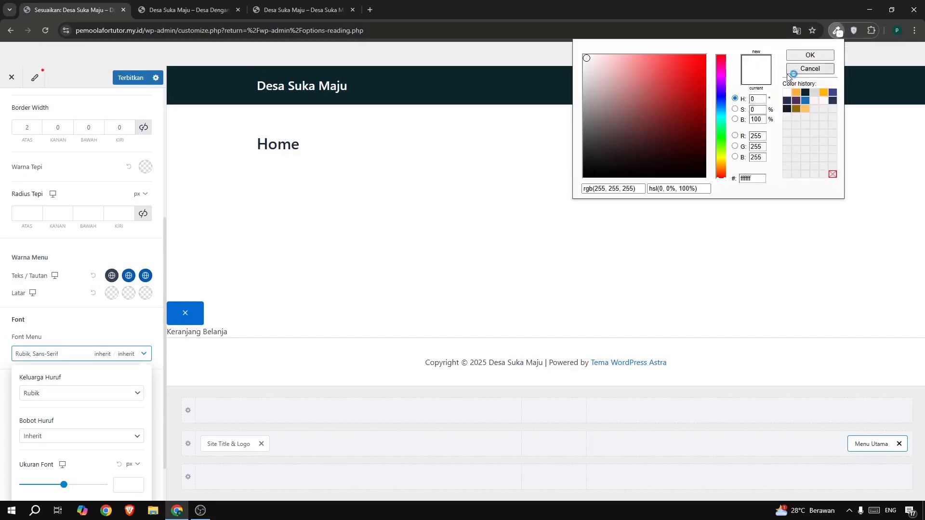
{"action": "left_click", "coordinate": [796, 92]}
{"action": "double_click", "coordinate": [748, 178]}
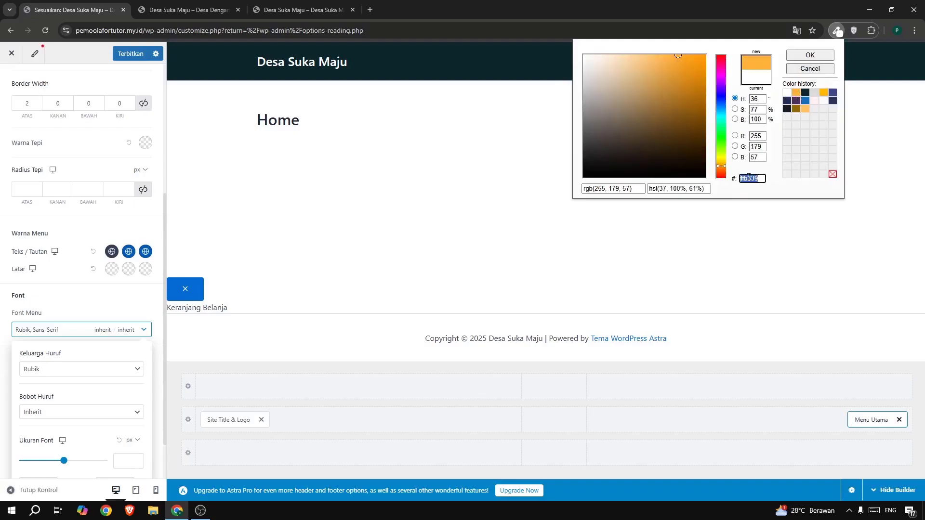
{"action": "left_click", "coordinate": [112, 251]}
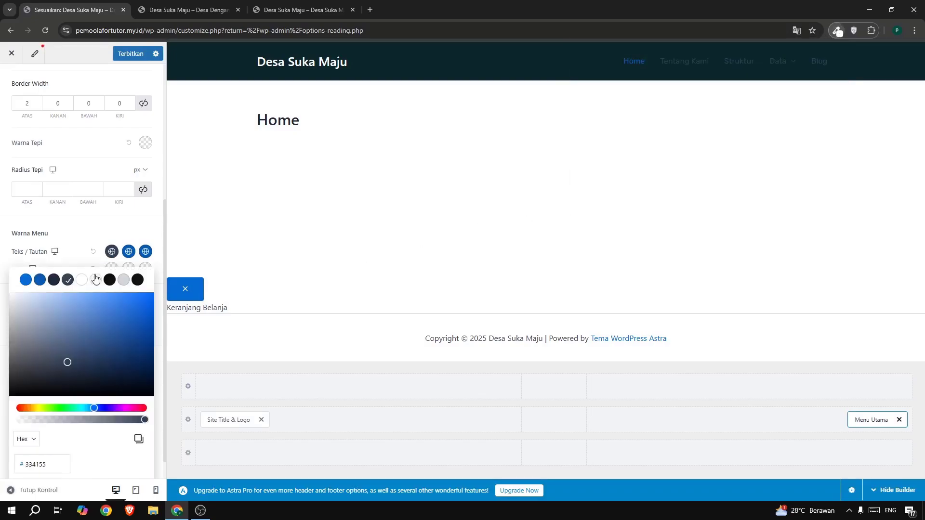
{"action": "left_click", "coordinate": [83, 281]}
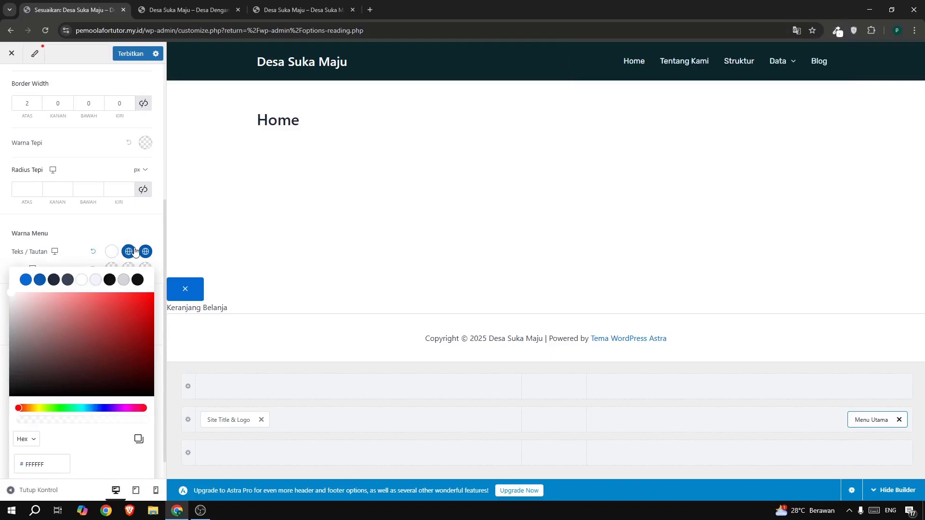
Set the menu's hover and active text/link colours to the copied orange, FFB339.
{"action": "left_click", "coordinate": [40, 280]}
{"action": "double_click", "coordinate": [49, 465]}
{"action": "type", "text": "FFB339"}
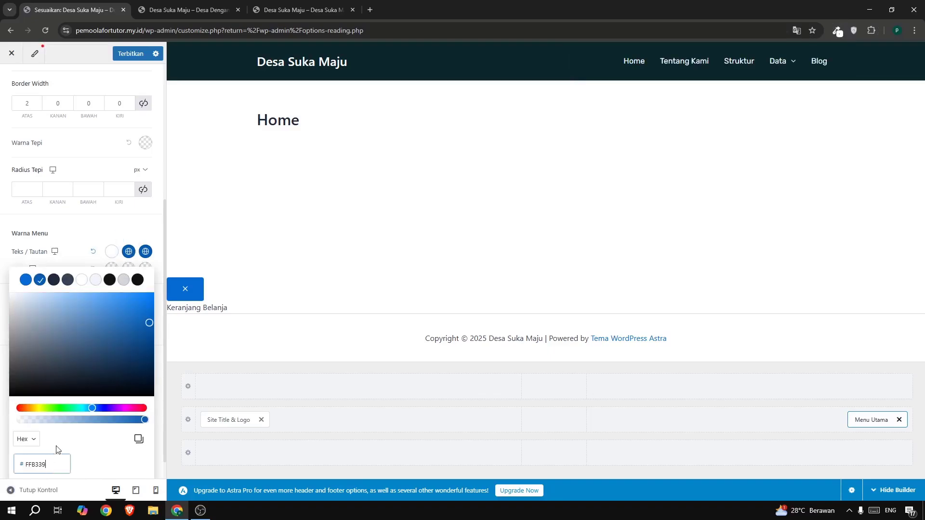
{"action": "left_click", "coordinate": [147, 255]}
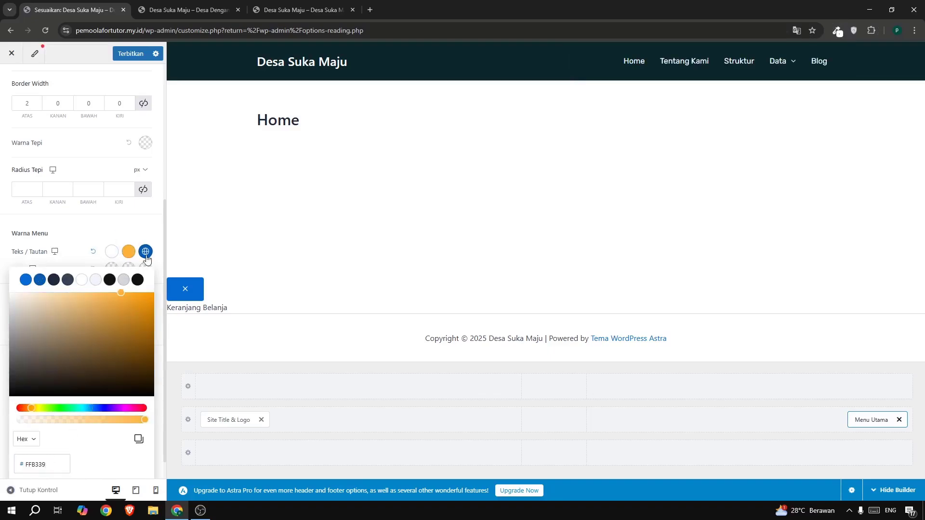
{"action": "double_click", "coordinate": [38, 464]}
{"action": "type", "text": "FFB339"}
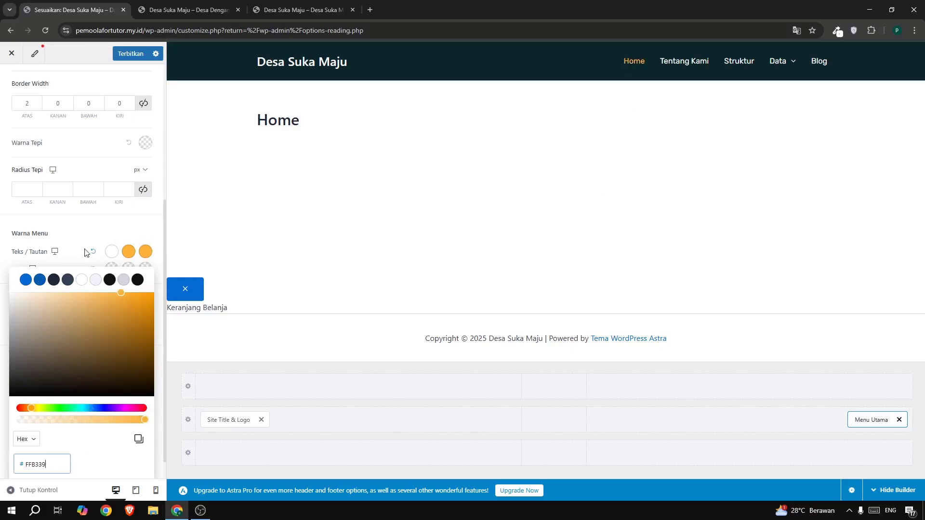
{"action": "left_click", "coordinate": [79, 245]}
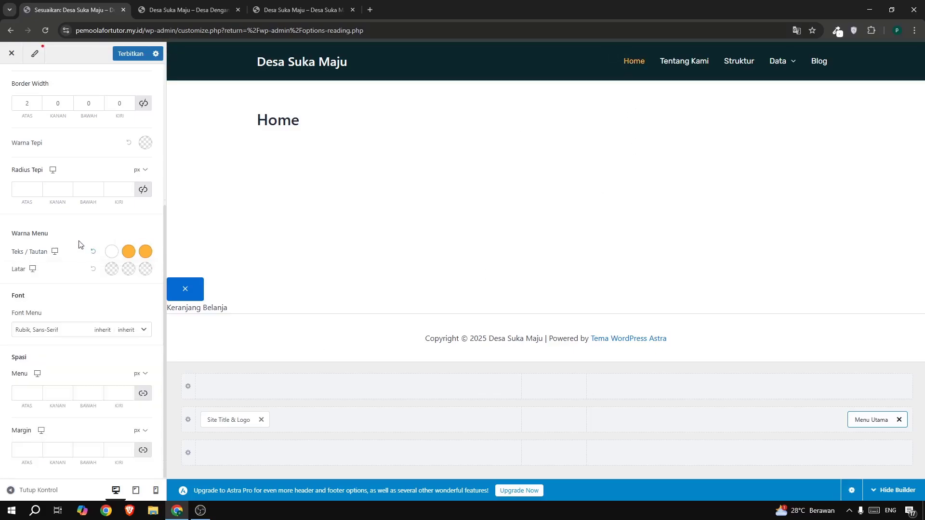
Change the Menu Utama font to uppercase and set its size to 14 px.
{"action": "left_click", "coordinate": [75, 332]}
{"action": "scroll", "coordinate": [75, 341], "scroll_direction": "down", "scroll_amount": 1}
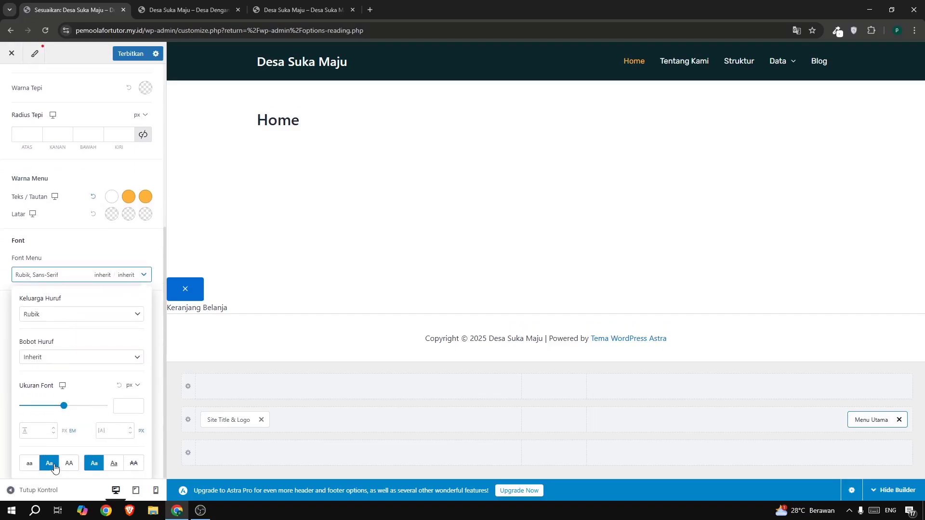
{"action": "left_click", "coordinate": [69, 466]}
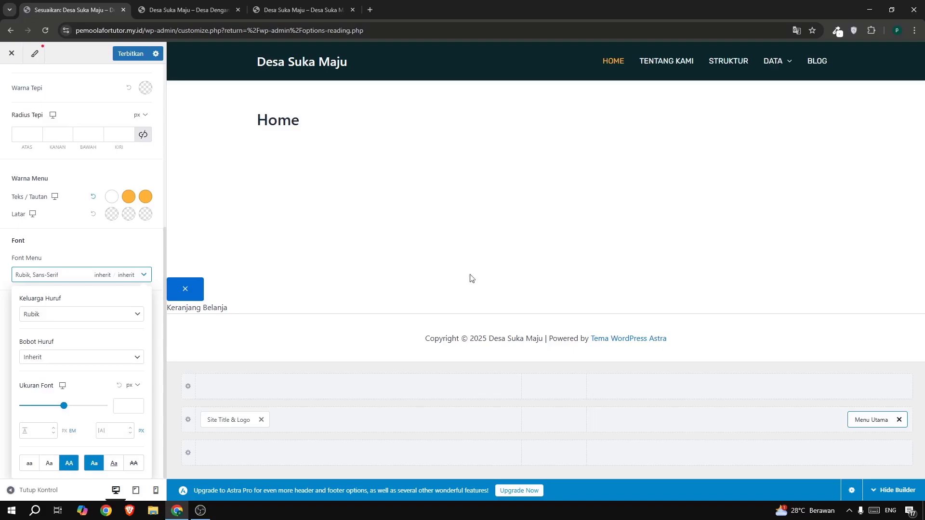
{"action": "left_click", "coordinate": [123, 405]}
{"action": "type", "text": "15"}
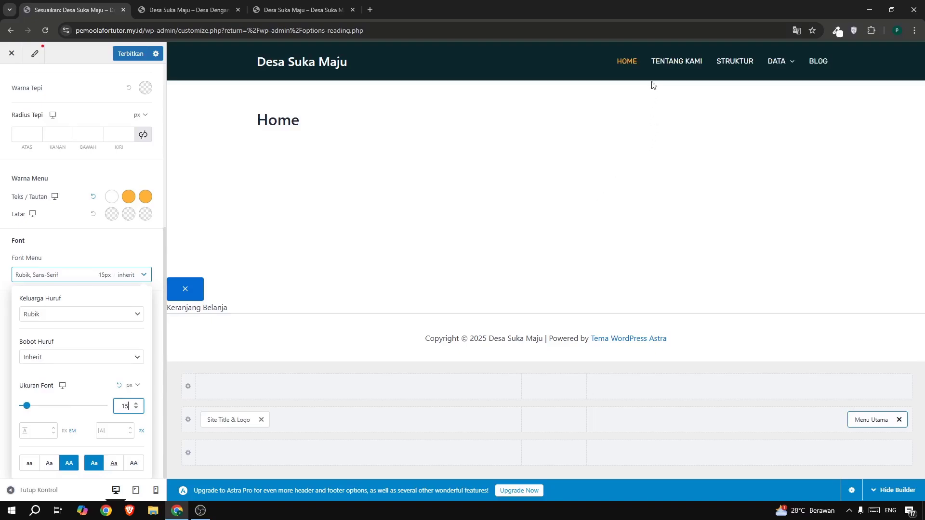
{"action": "left_click", "coordinate": [135, 409]}
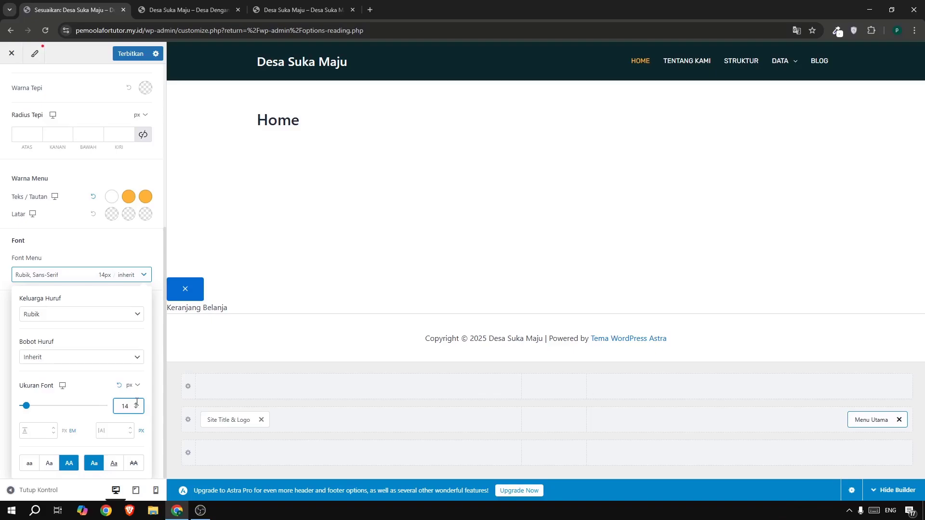
Set the Menu Utama font size to 15 px and add a Button element beside the menu in the main header row.
{"action": "left_click", "coordinate": [137, 404]}
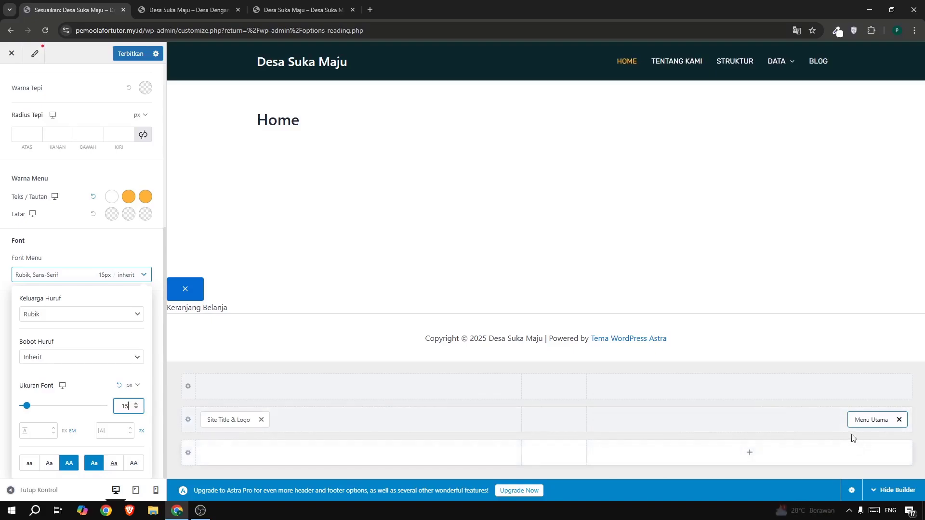
{"action": "left_click", "coordinate": [747, 420]}
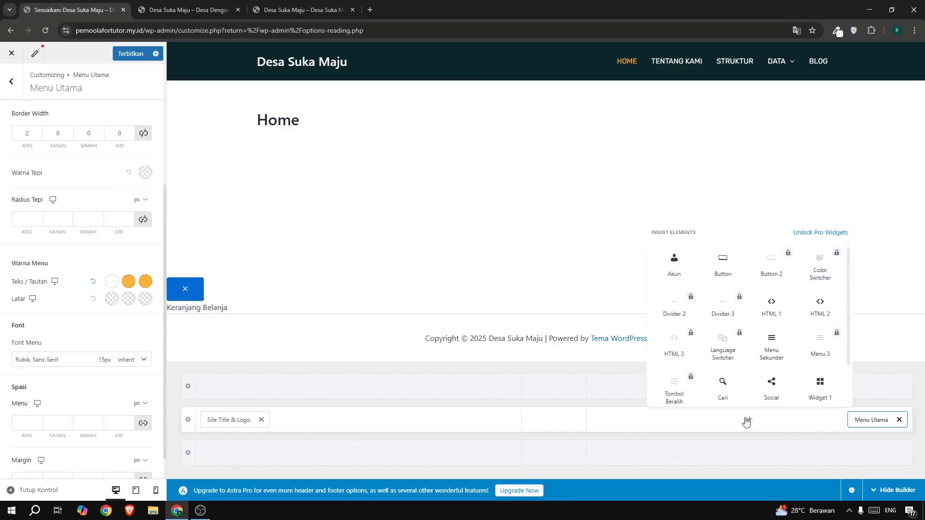
{"action": "left_click", "coordinate": [717, 268]}
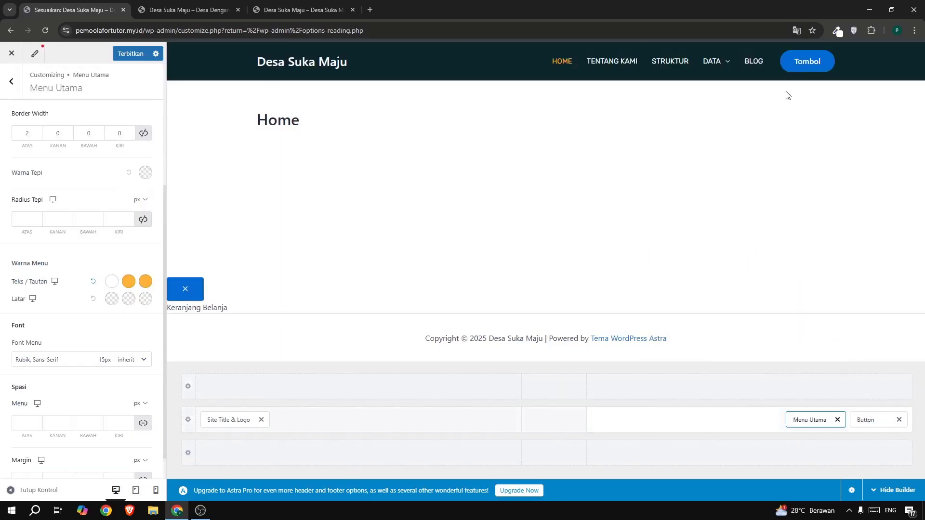
Check the example site's header button, then clear the new button's link and set its text to "Hubungi Kami".
{"action": "left_click", "coordinate": [318, 9]}
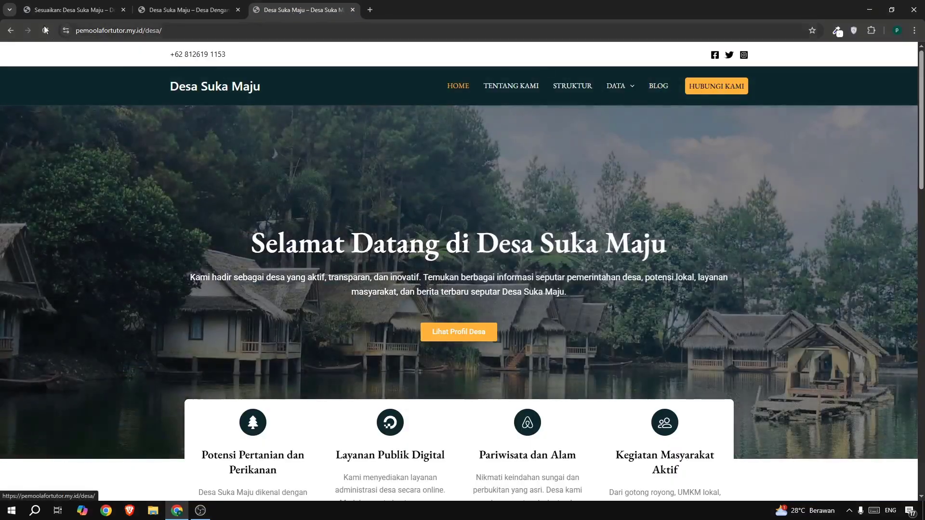
{"action": "left_click", "coordinate": [42, 12]}
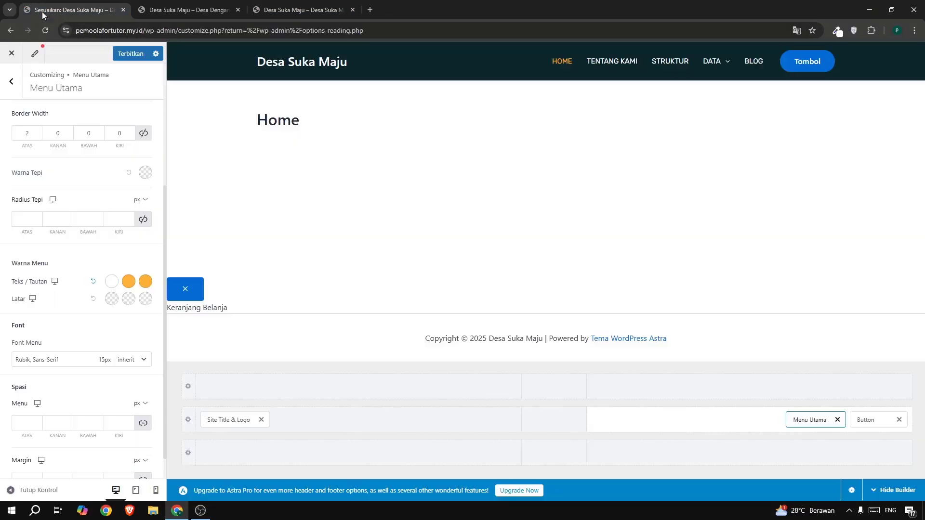
{"action": "left_click", "coordinate": [869, 417]}
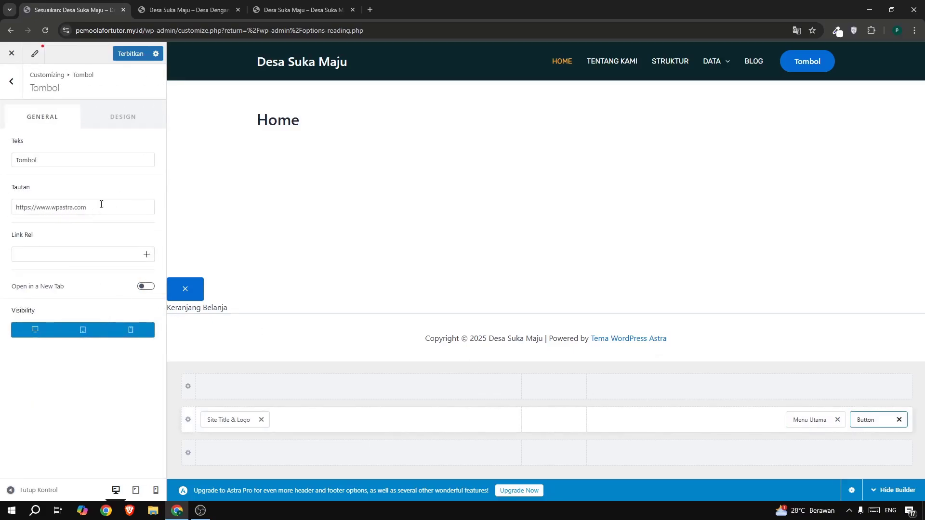
{"action": "left_click_drag", "start_coordinate": [101, 205], "coordinate": [1, 213]}
{"action": "key", "text": "BackSpace"}
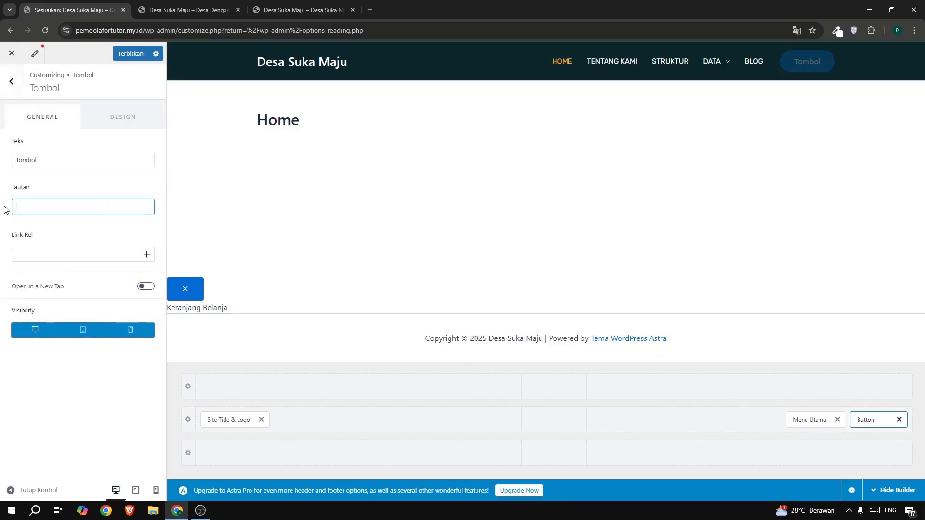
{"action": "left_click_drag", "start_coordinate": [46, 160], "coordinate": [9, 168]}
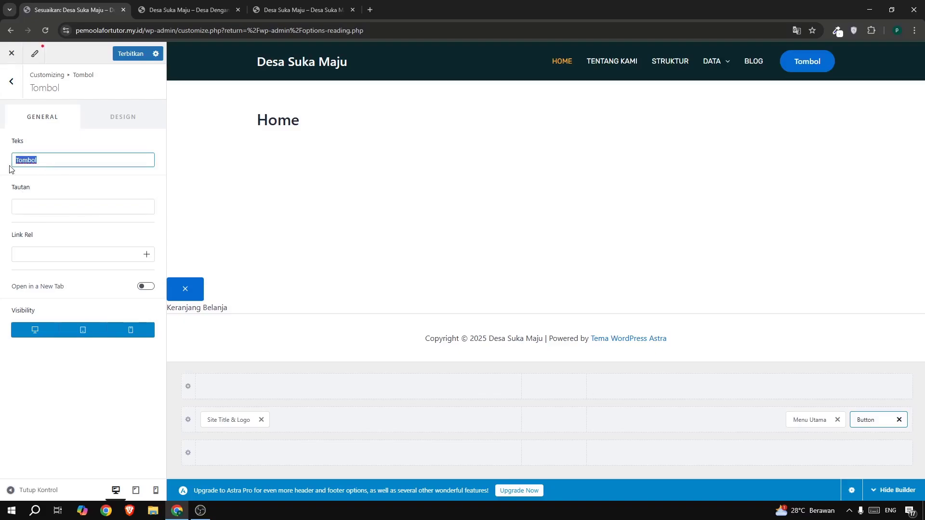
{"action": "type", "text": "Hubungi Kami"}
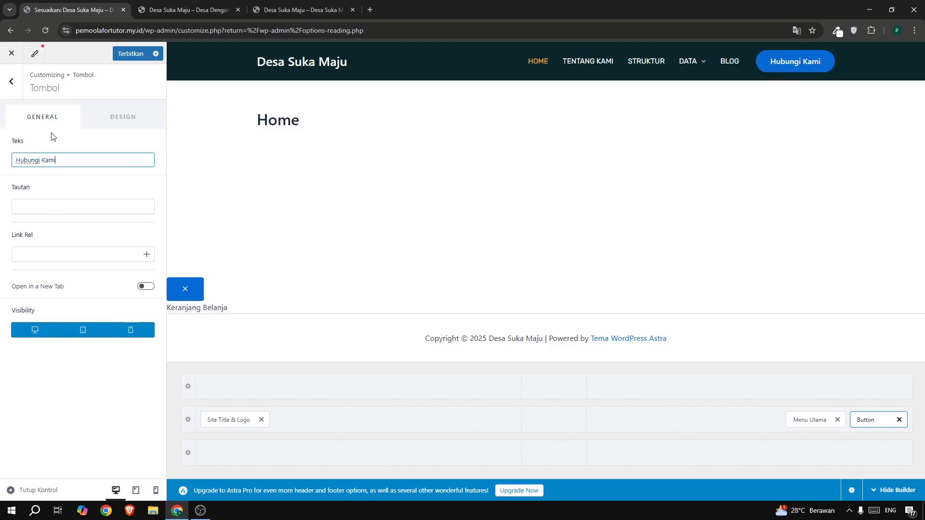
Set the header button's normal background colour to the copied orange FFB339 and its text colour to the dark palette colour 1E293B.
{"action": "left_click", "coordinate": [128, 124]}
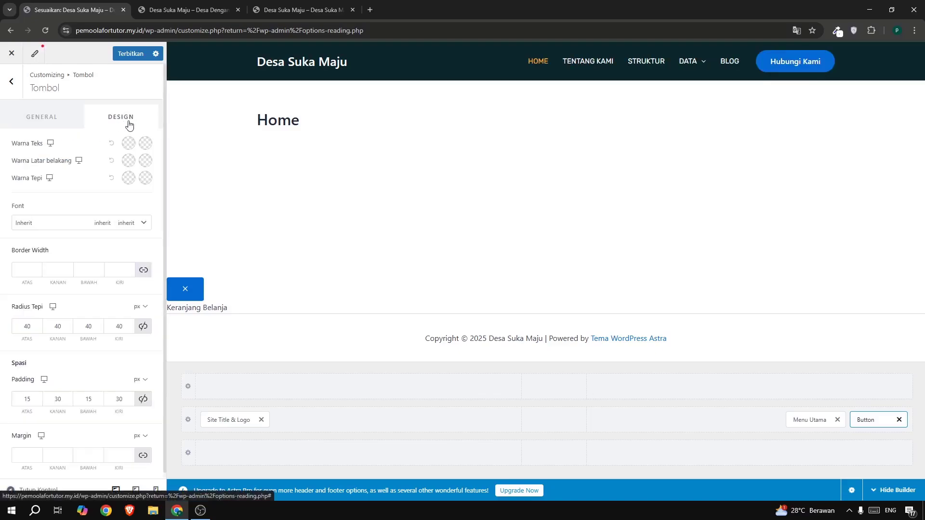
{"action": "left_click", "coordinate": [128, 164]}
{"action": "left_click", "coordinate": [119, 221]}
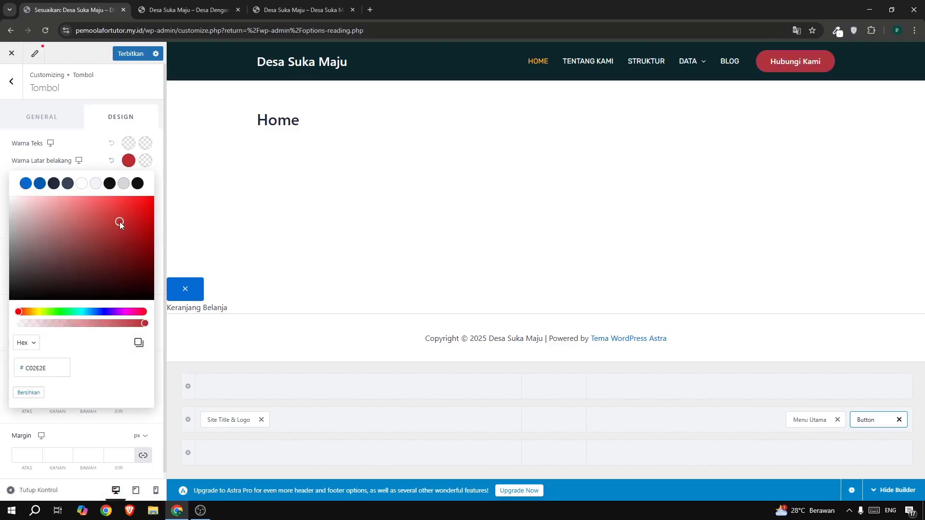
{"action": "double_click", "coordinate": [33, 367]}
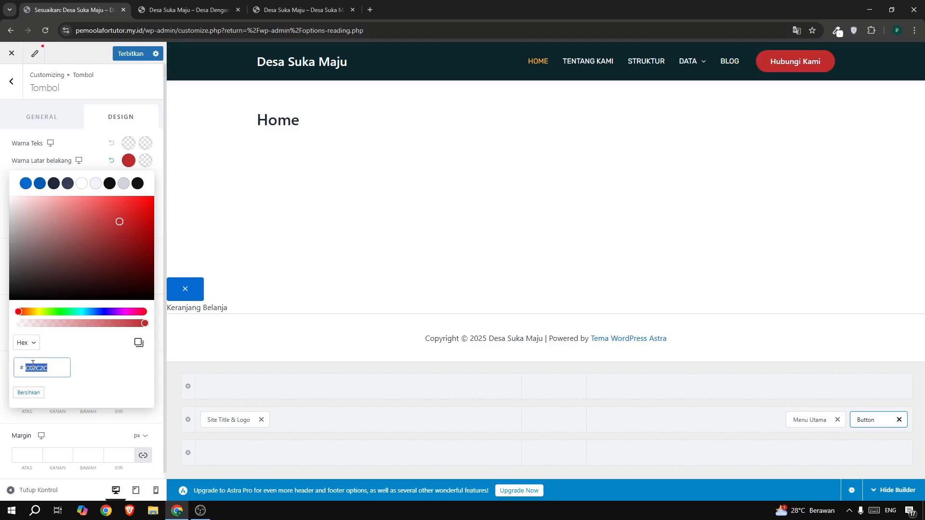
{"action": "type", "text": "FF8339"}
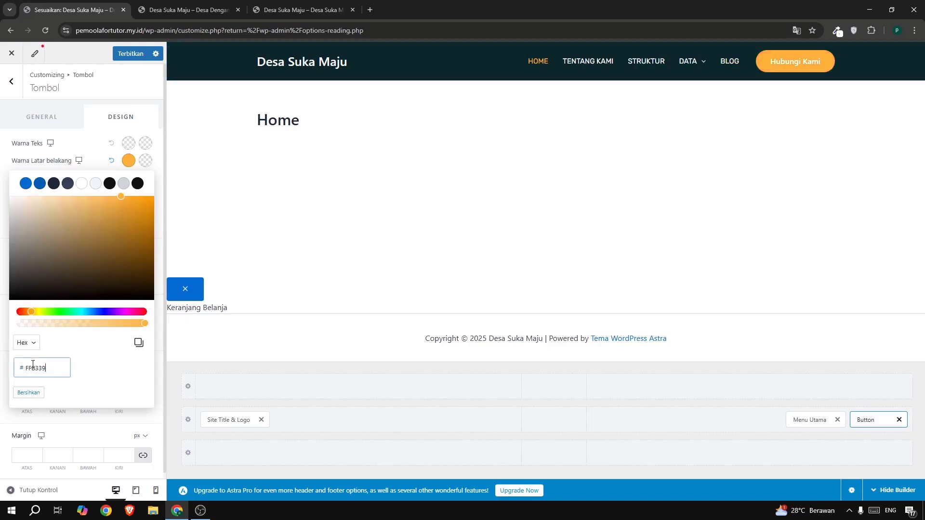
{"action": "left_click", "coordinate": [124, 144]}
{"action": "left_click", "coordinate": [53, 166]}
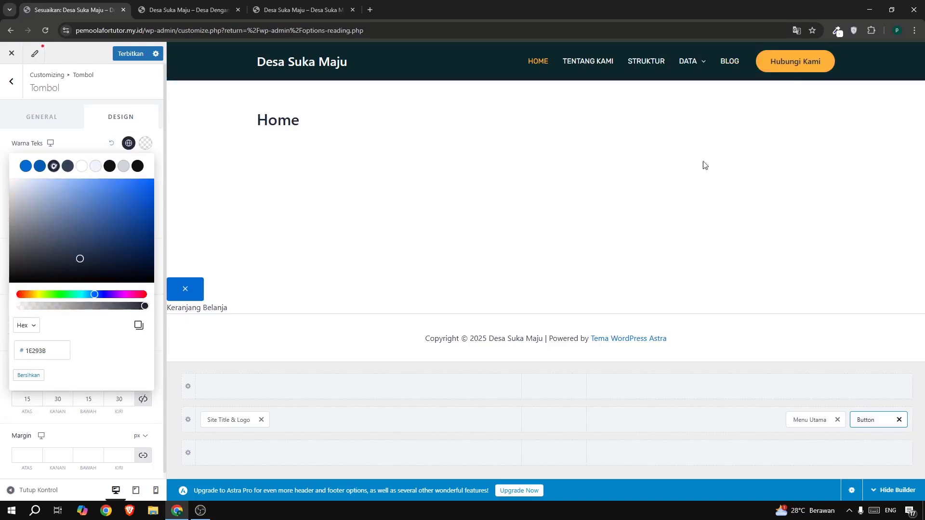
{"action": "left_click", "coordinate": [81, 149]}
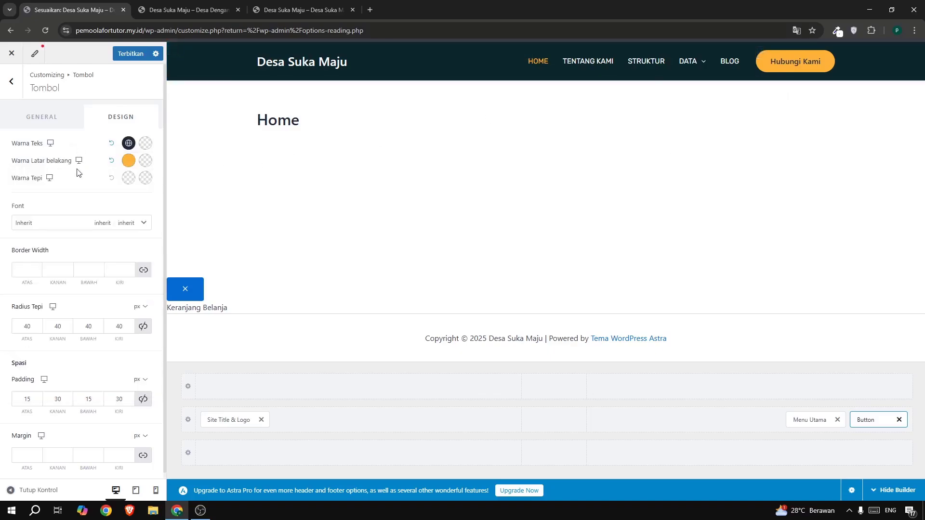
Set the header button's font to Rubik at 15 px in uppercase.
{"action": "left_click", "coordinate": [38, 225]}
{"action": "left_click", "coordinate": [45, 263]}
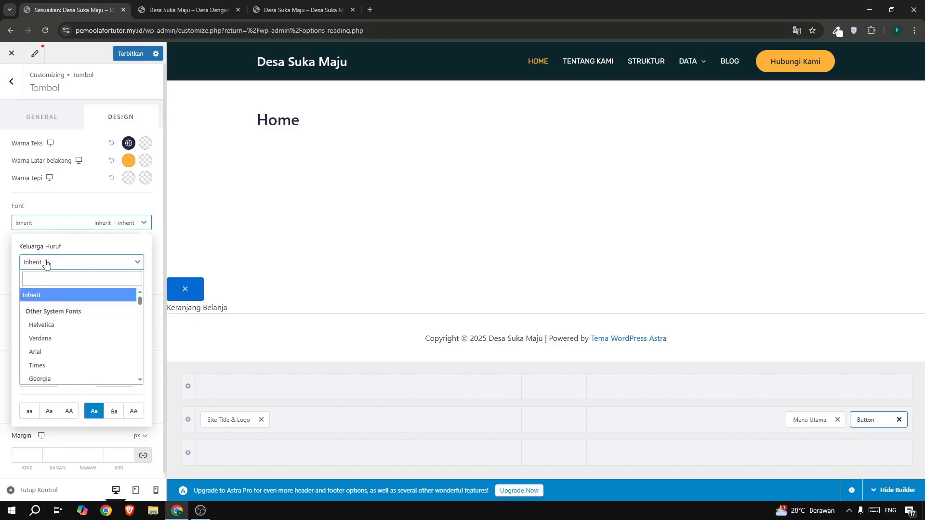
{"action": "type", "text": "rubik"}
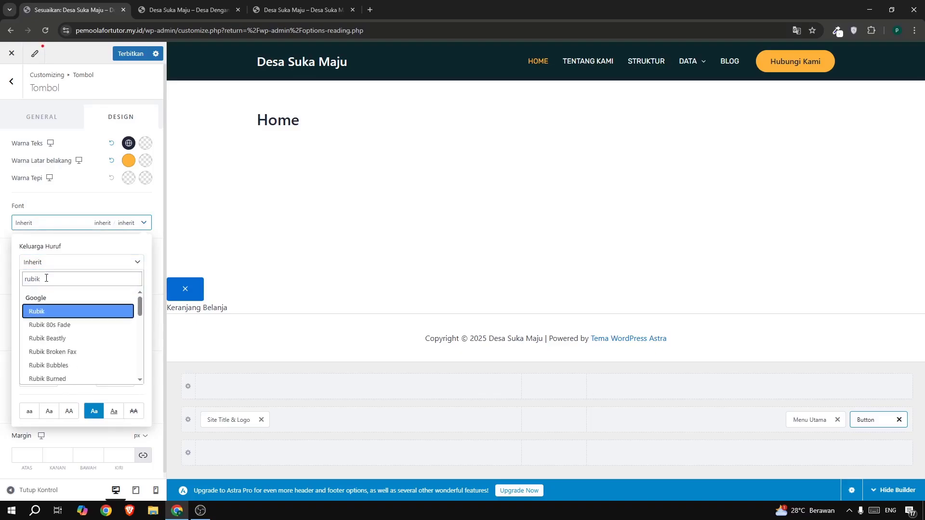
{"action": "left_click", "coordinate": [46, 317]}
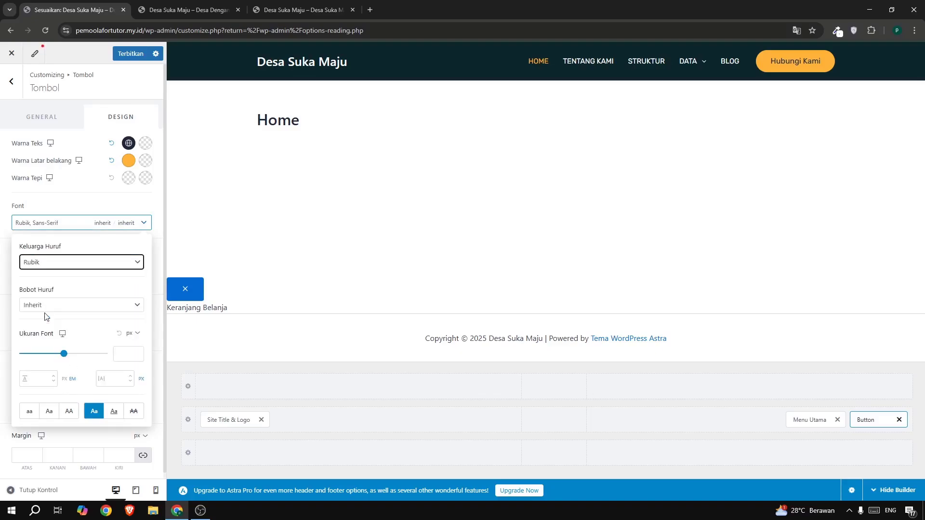
{"action": "left_click", "coordinate": [129, 355]}
{"action": "type", "text": "15"}
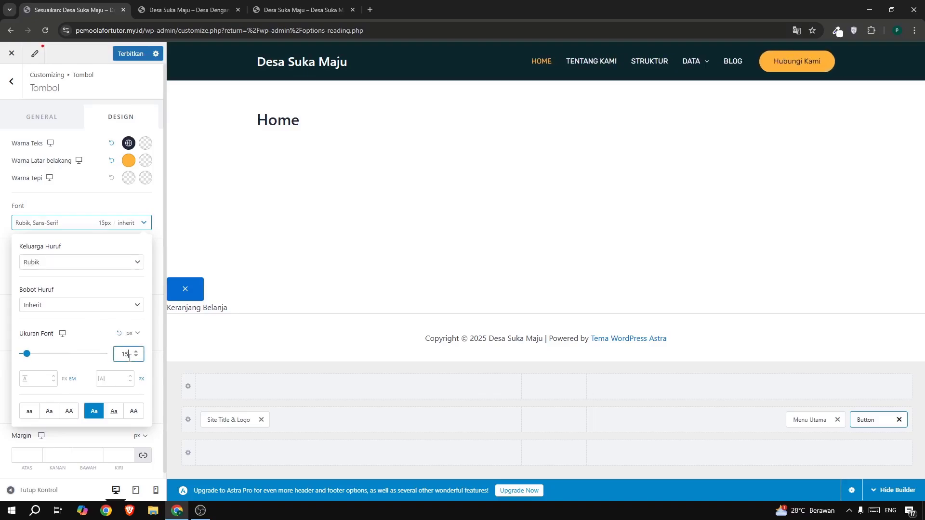
{"action": "left_click", "coordinate": [68, 414]}
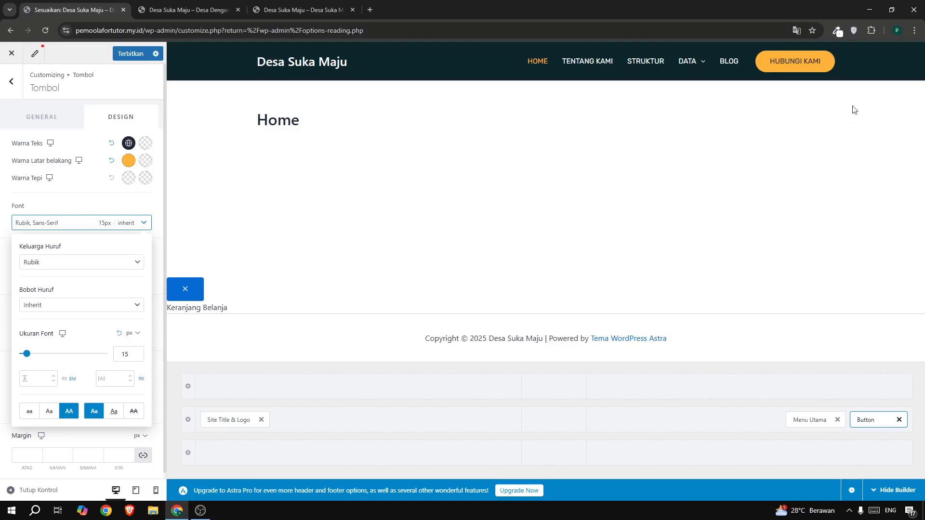
{"action": "left_click", "coordinate": [84, 206]}
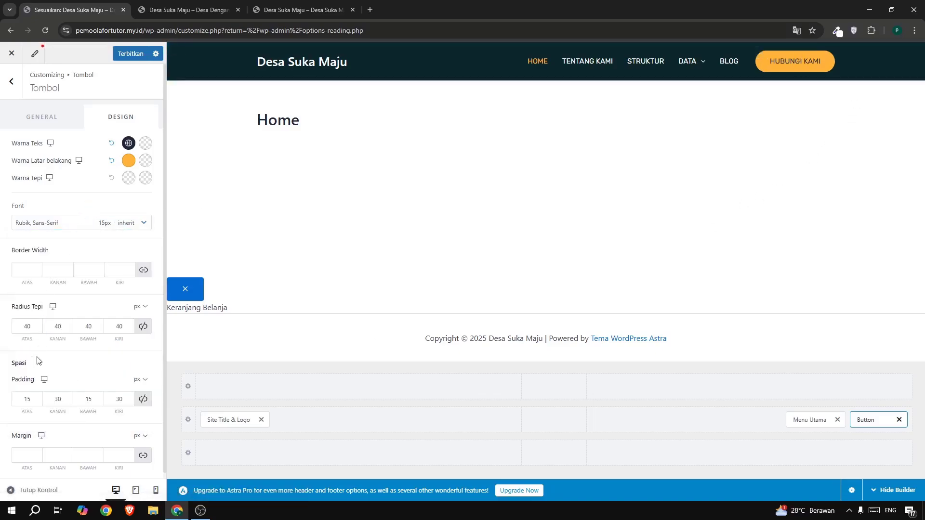
Link the header button's edge radius values and set all four to 5 px.
{"action": "left_click", "coordinate": [143, 328]}
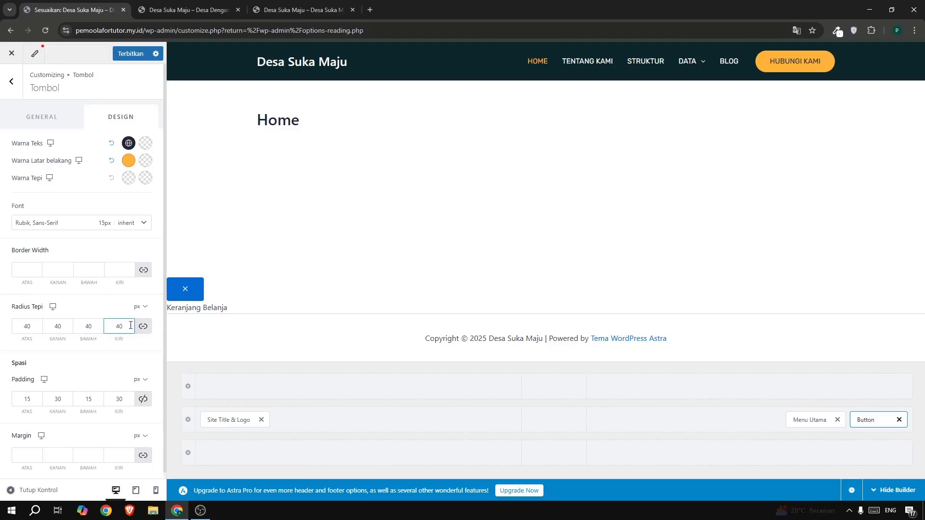
{"action": "left_click_drag", "start_coordinate": [126, 326], "coordinate": [101, 325]}
{"action": "type", "text": "5"}
Set the header button's padding to 10 px on all four sides.
{"action": "scroll", "coordinate": [29, 370], "scroll_direction": "down", "scroll_amount": 1}
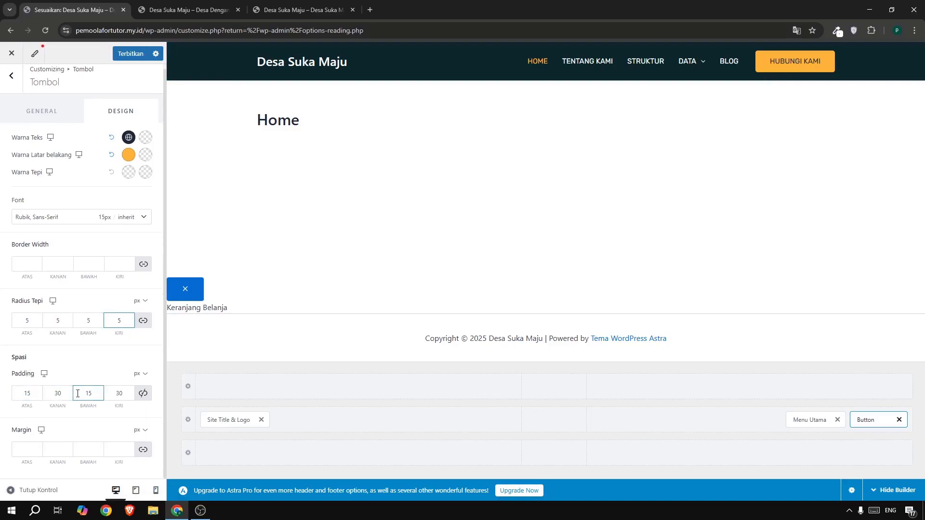
{"action": "left_click", "coordinate": [141, 396]}
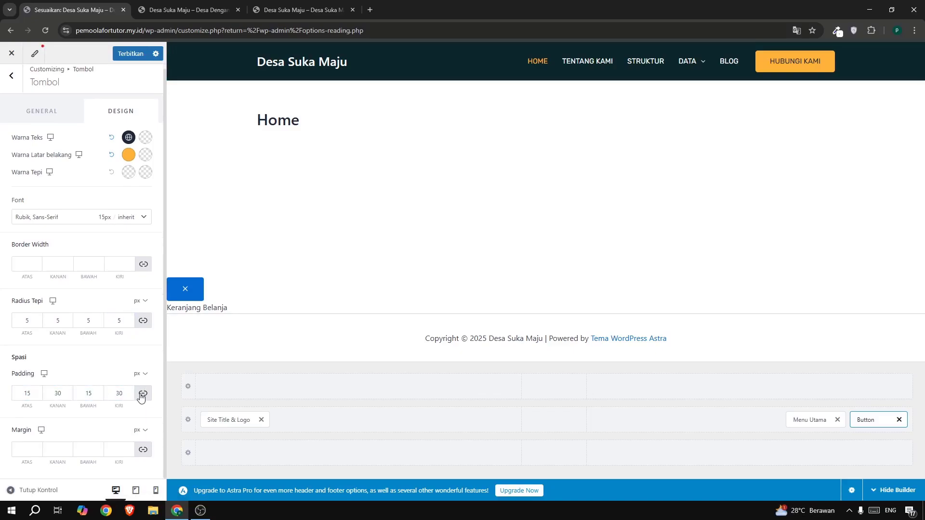
{"action": "left_click", "coordinate": [28, 398]}
{"action": "left_click", "coordinate": [141, 396]}
{"action": "left_click", "coordinate": [32, 396]}
{"action": "type", "text": "10"}
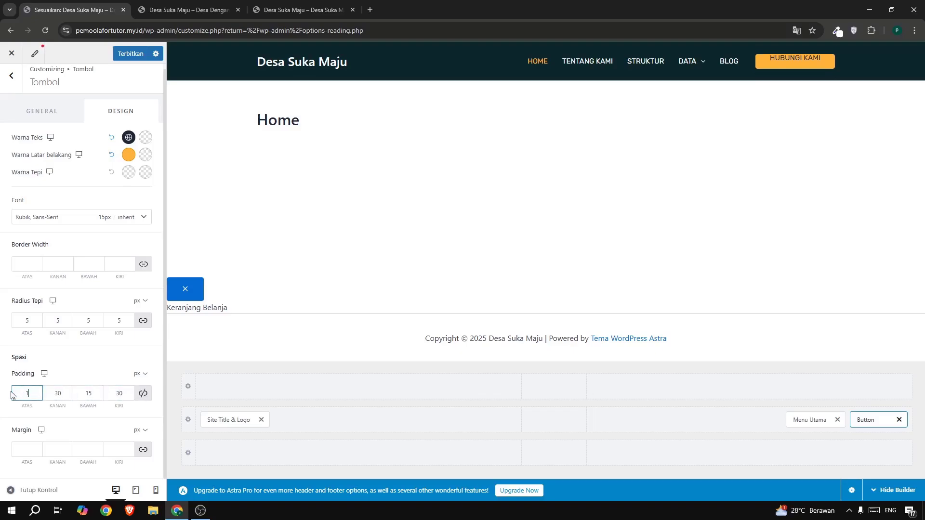
{"action": "left_click", "coordinate": [81, 390]}
{"action": "type", "text": "10"}
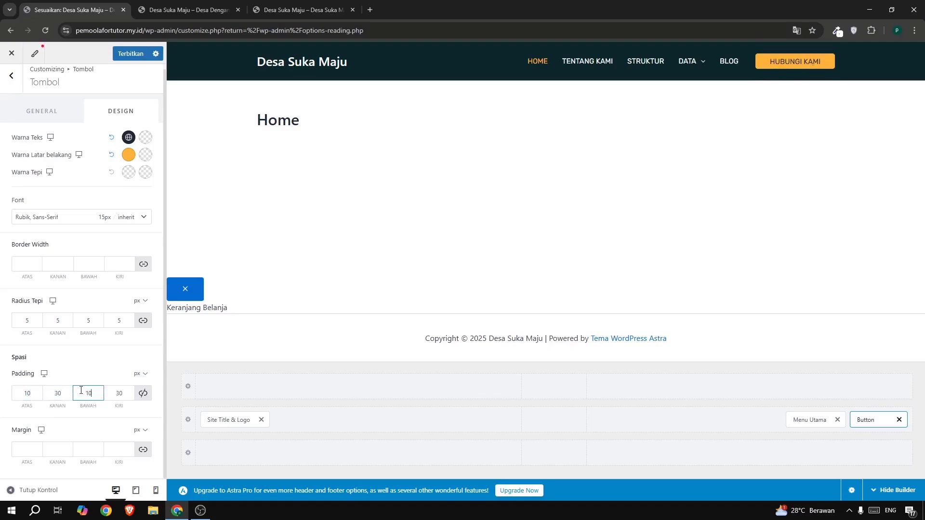
{"action": "left_click", "coordinate": [50, 394]}
{"action": "type", "text": "10"}
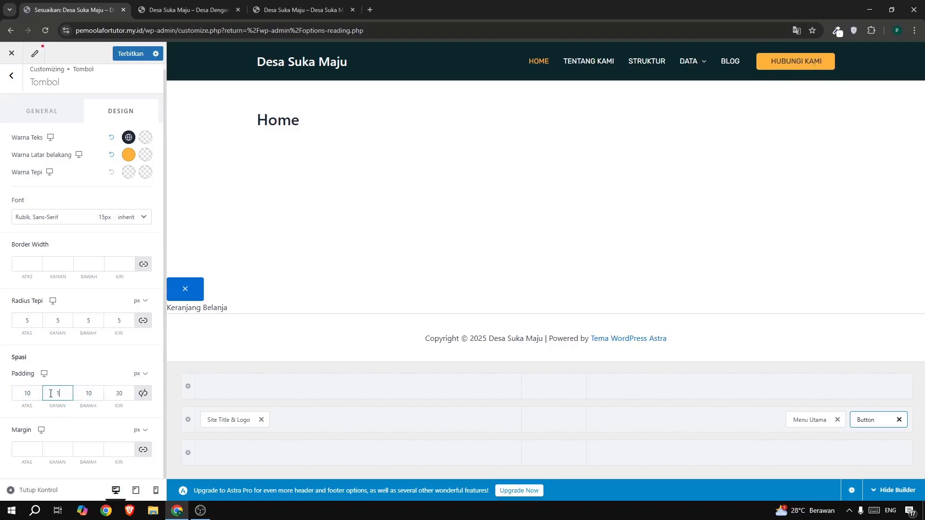
{"action": "left_click", "coordinate": [111, 392]}
{"action": "type", "text": "10"}
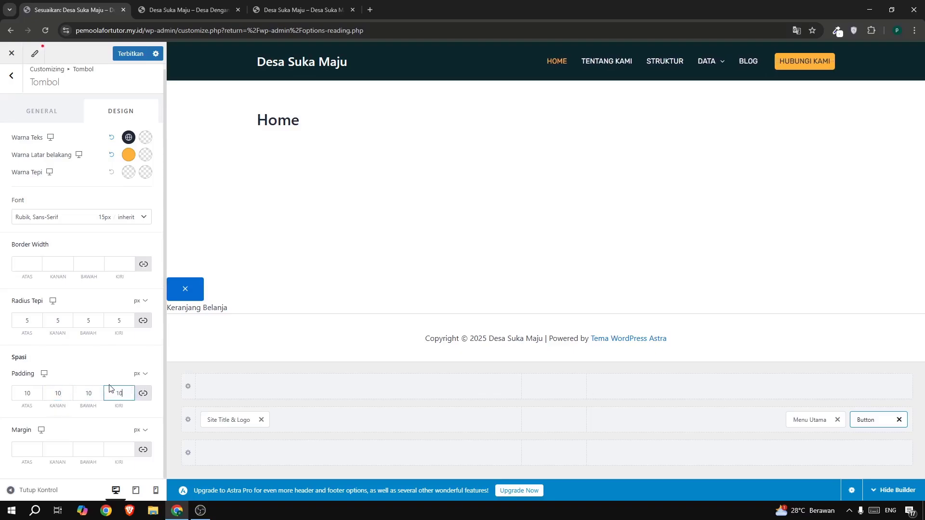
Compare the header button with the example site, set its font size to 14 px and publish the changes.
{"action": "left_click", "coordinate": [291, 11]}
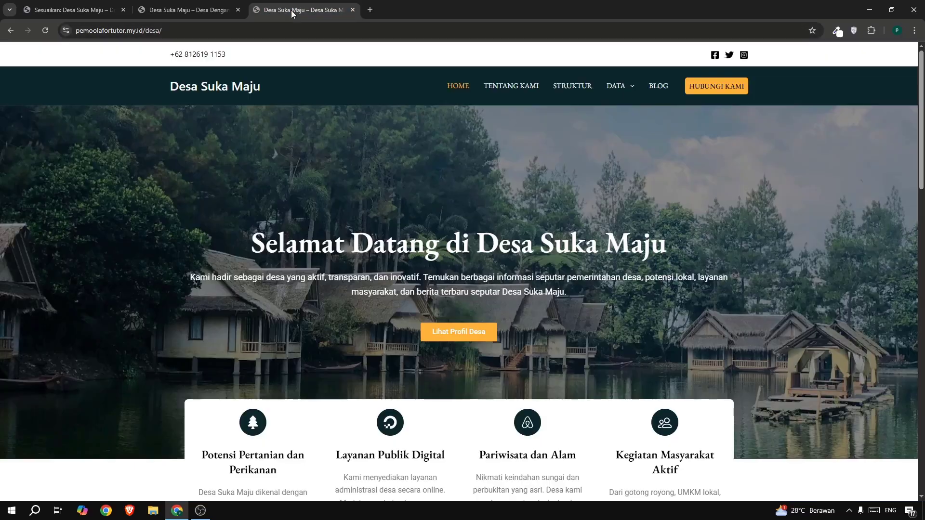
{"action": "left_click", "coordinate": [65, 10]}
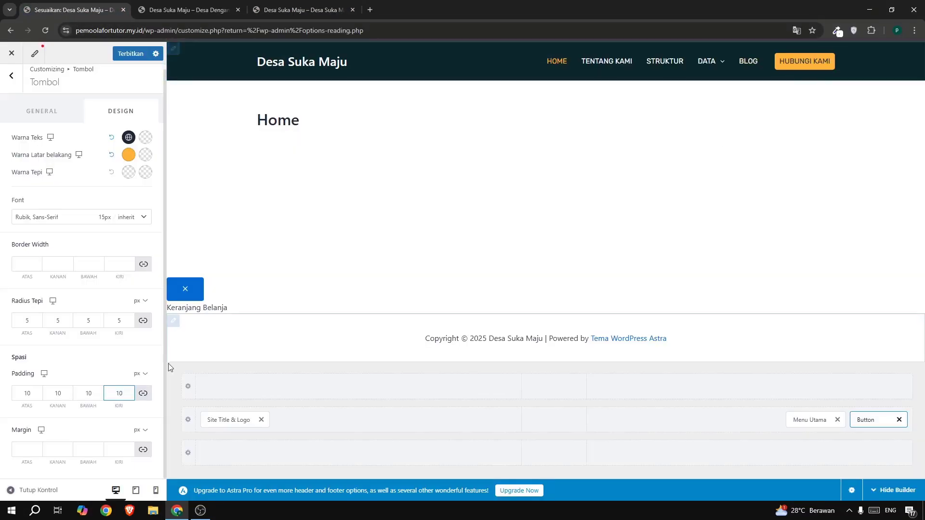
{"action": "left_click", "coordinate": [68, 218]}
{"action": "left_click", "coordinate": [136, 351]}
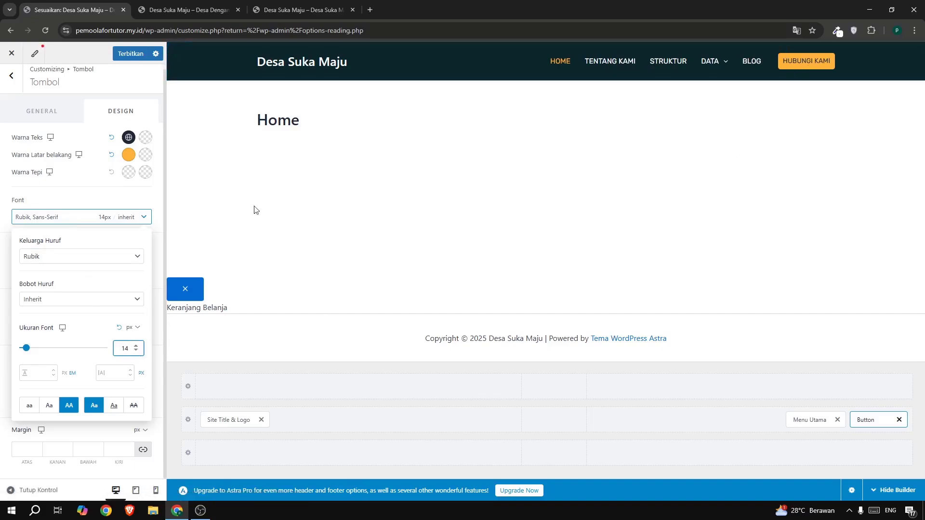
{"action": "left_click", "coordinate": [129, 52]}
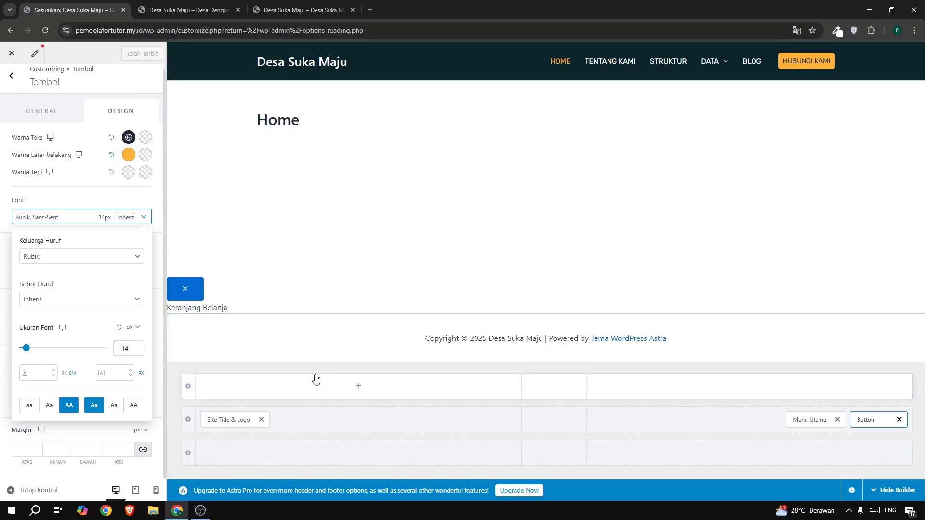
Check the example site's top bar and add an HTML 1 element to the left section of the row above the main header.
{"action": "left_click", "coordinate": [275, 13]}
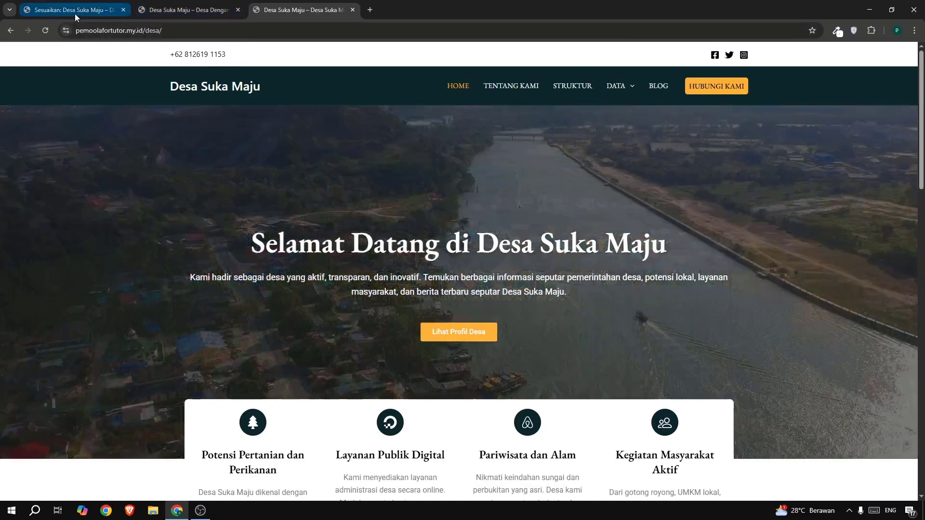
{"action": "left_click", "coordinate": [74, 13]}
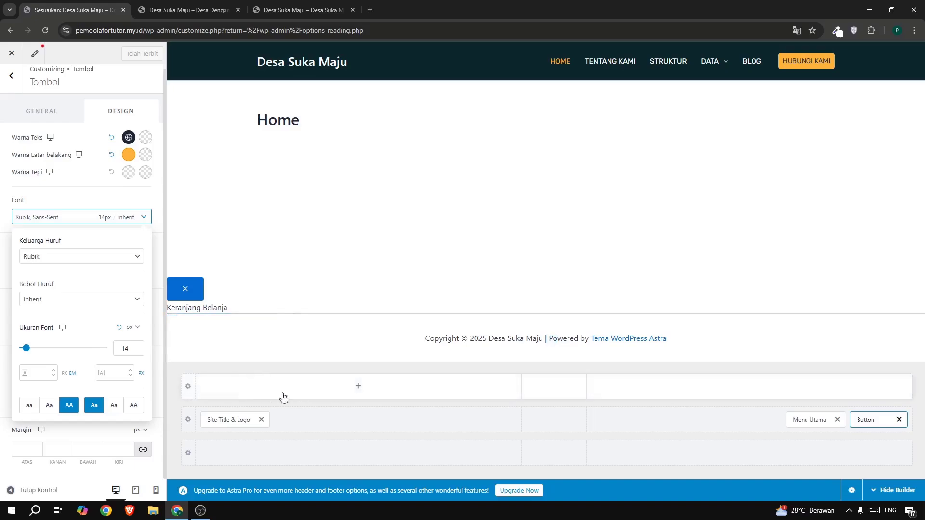
{"action": "left_click", "coordinate": [359, 390]}
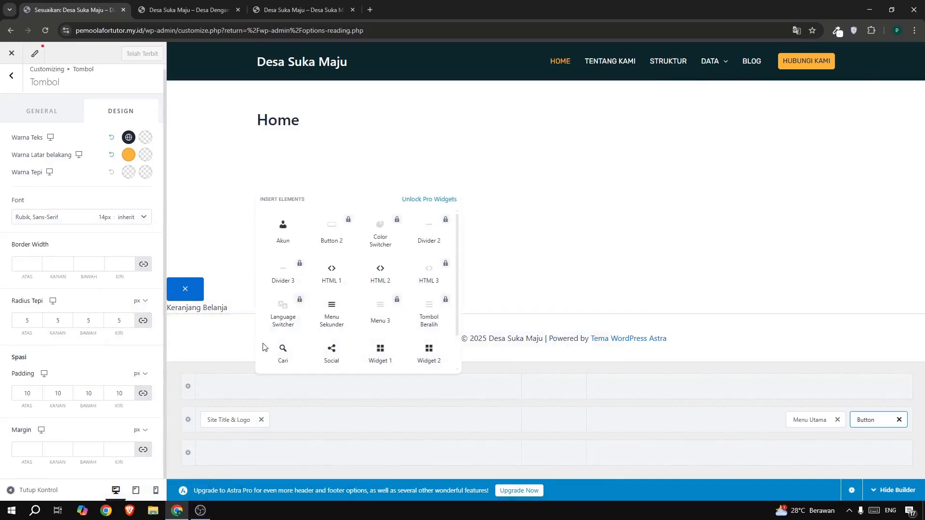
{"action": "left_click", "coordinate": [331, 273]}
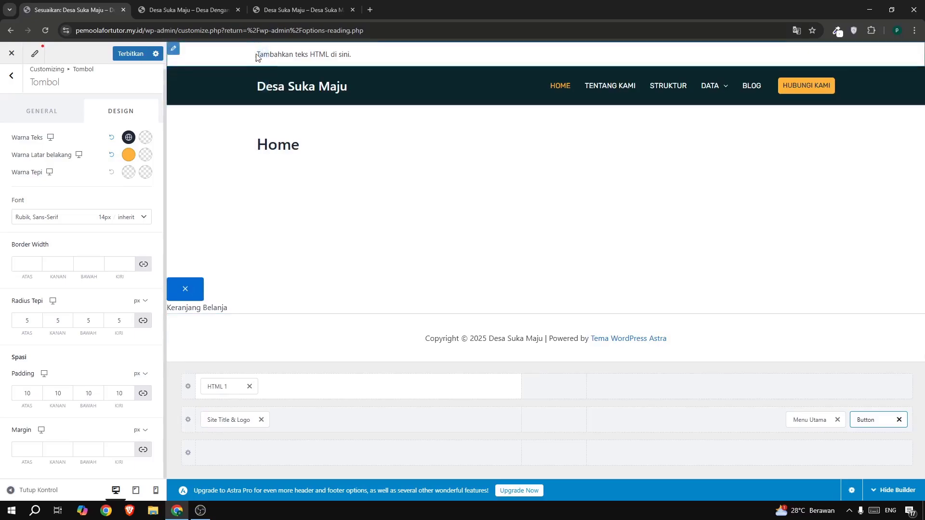
Replace the placeholder text of the HTML 1 element in the top bar with the village's contact phone number.
{"action": "left_click", "coordinate": [262, 53]}
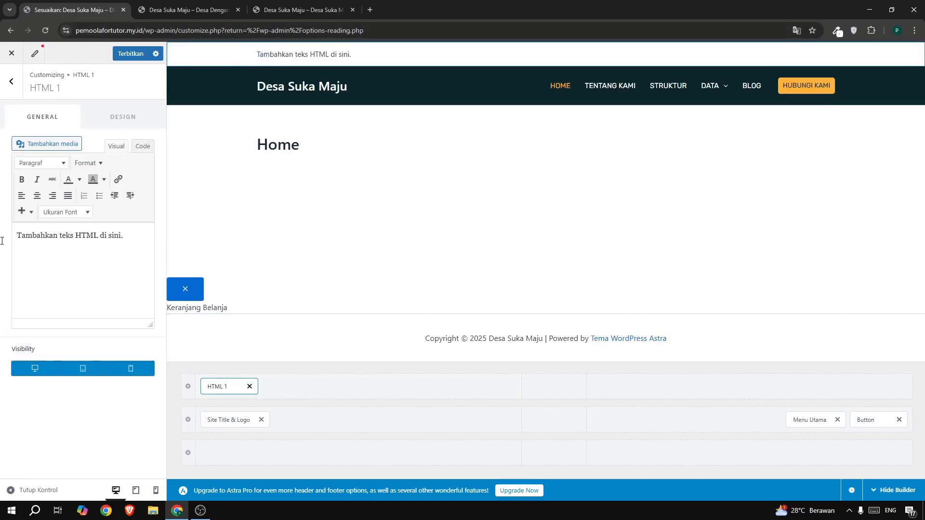
{"action": "left_click_drag", "start_coordinate": [2, 241], "coordinate": [2, 244]}
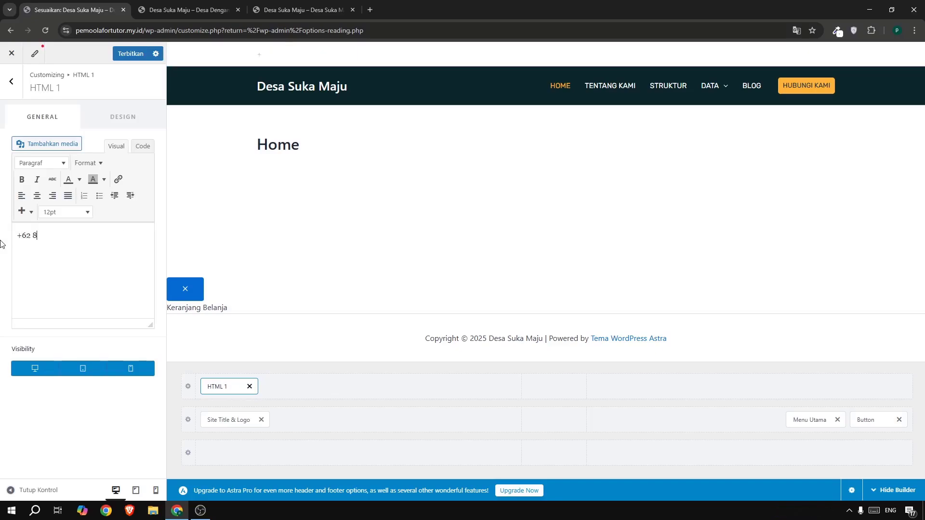
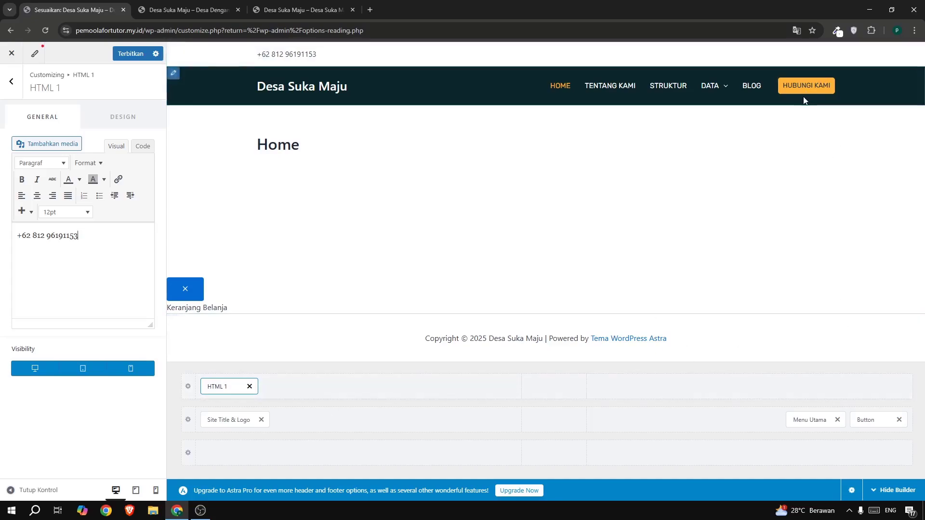
Add a Social element to the right section of the row above the main header.
{"action": "left_click", "coordinate": [750, 388]}
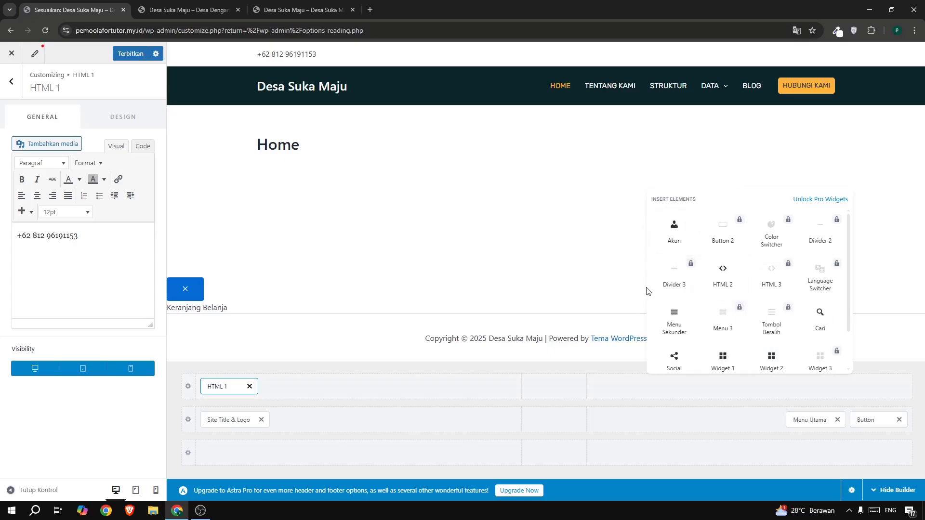
{"action": "scroll", "coordinate": [674, 361], "scroll_direction": "down", "scroll_amount": 1}
{"action": "left_click", "coordinate": [675, 311]}
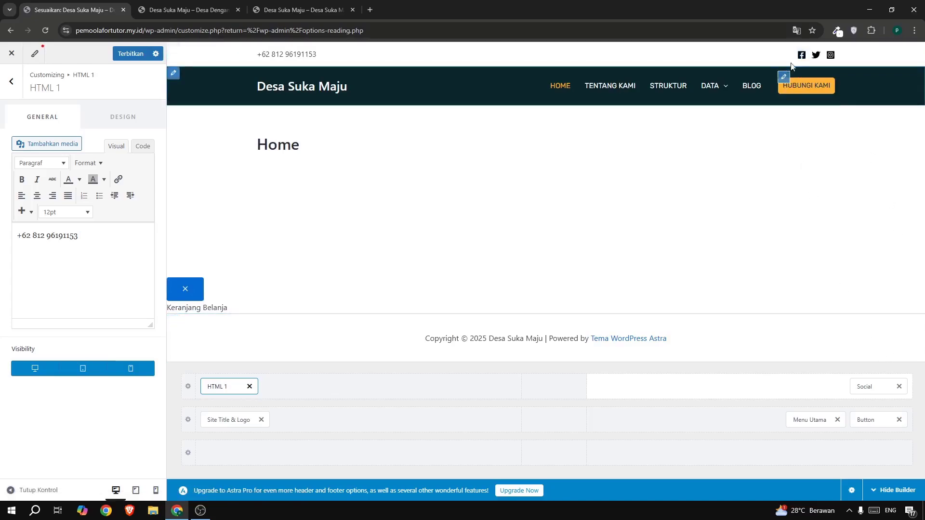
Review the social icons' design and general settings and open the Facebook entry's URL for editing.
{"action": "left_click", "coordinate": [802, 53]}
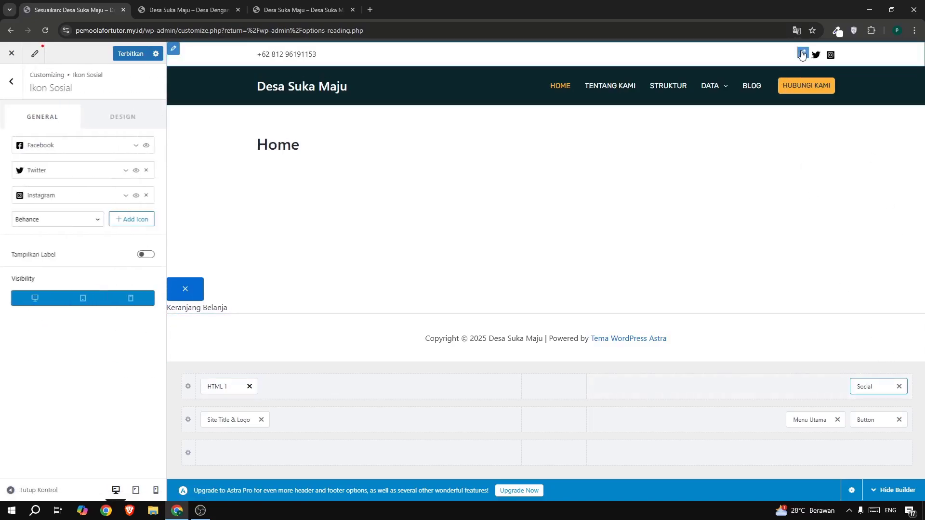
{"action": "left_click", "coordinate": [125, 118]}
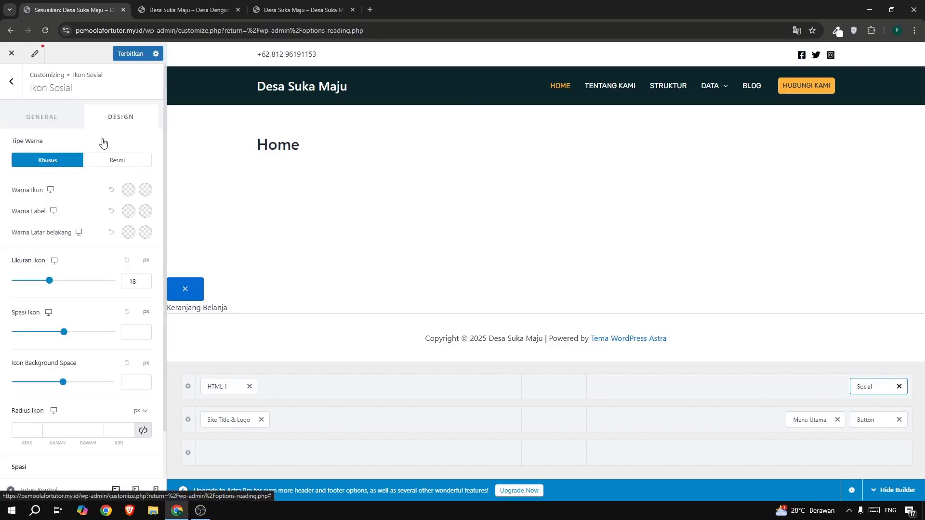
{"action": "left_click", "coordinate": [35, 113]}
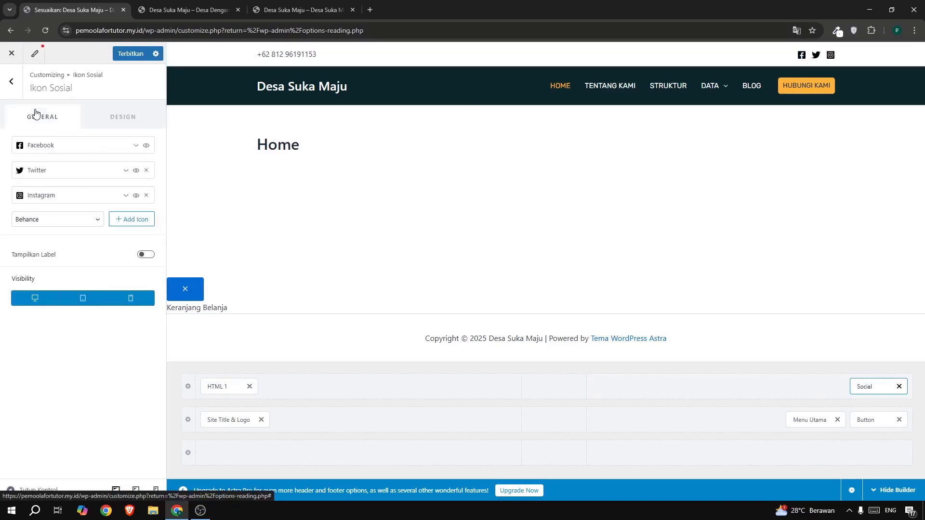
{"action": "left_click", "coordinate": [35, 149]}
{"action": "left_click", "coordinate": [48, 272]}
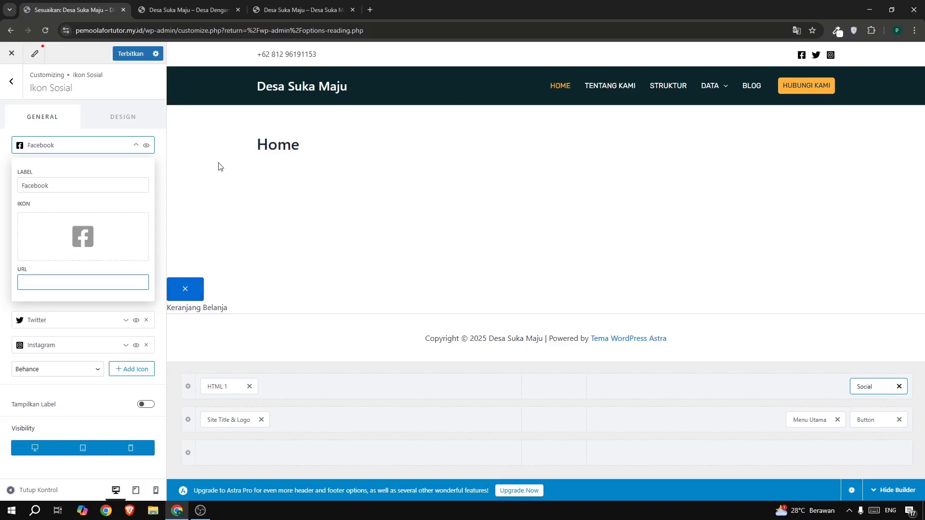
Publish the header changes, reload the live site and check the Data submenu.
{"action": "left_click", "coordinate": [126, 57]}
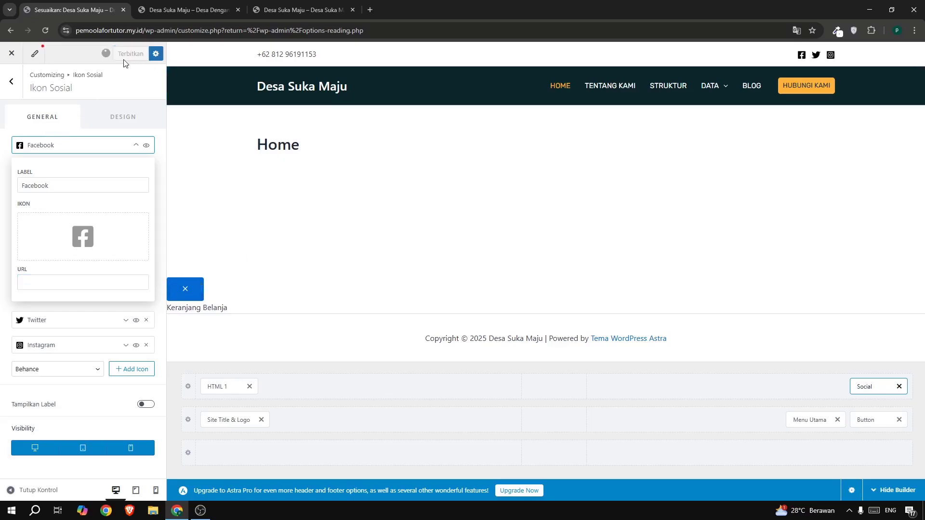
{"action": "left_click", "coordinate": [279, 11]}
{"action": "left_click", "coordinate": [193, 10]}
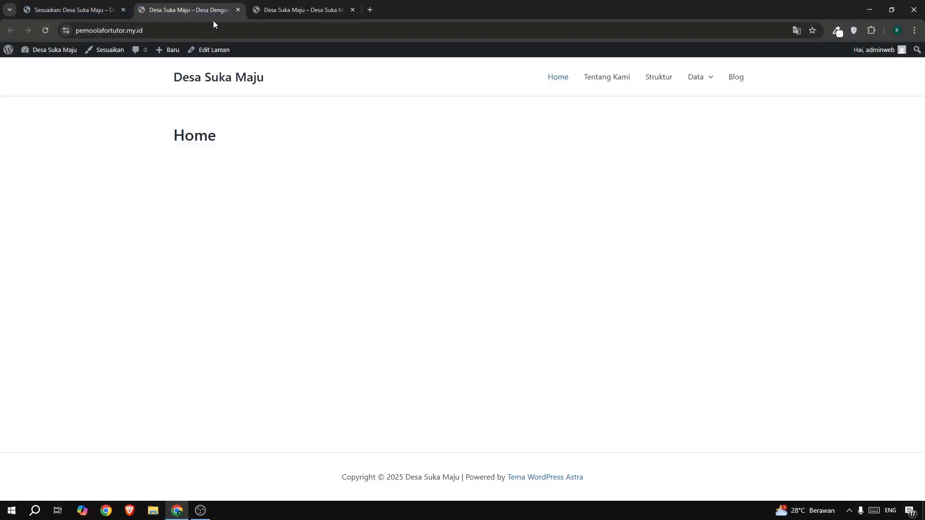
{"action": "left_click", "coordinate": [46, 30]}
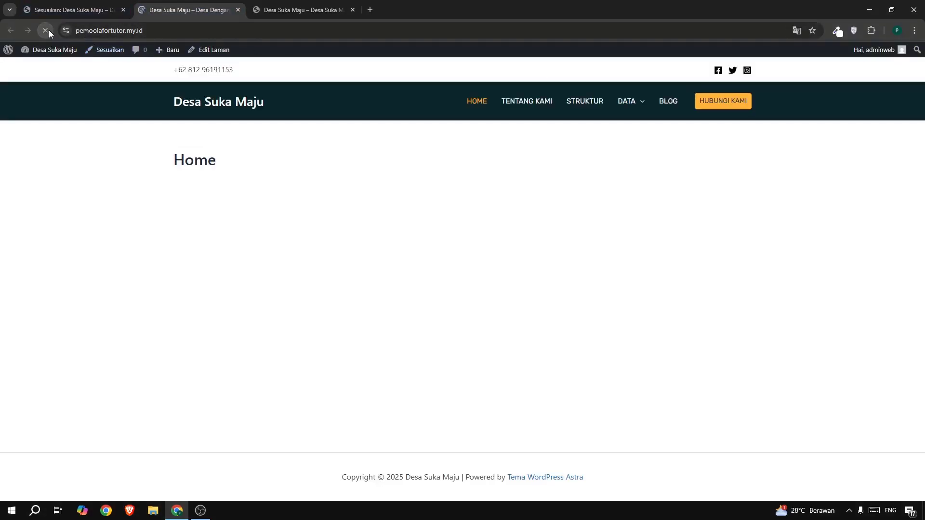
{"action": "mouse_move", "coordinate": [629, 105]}
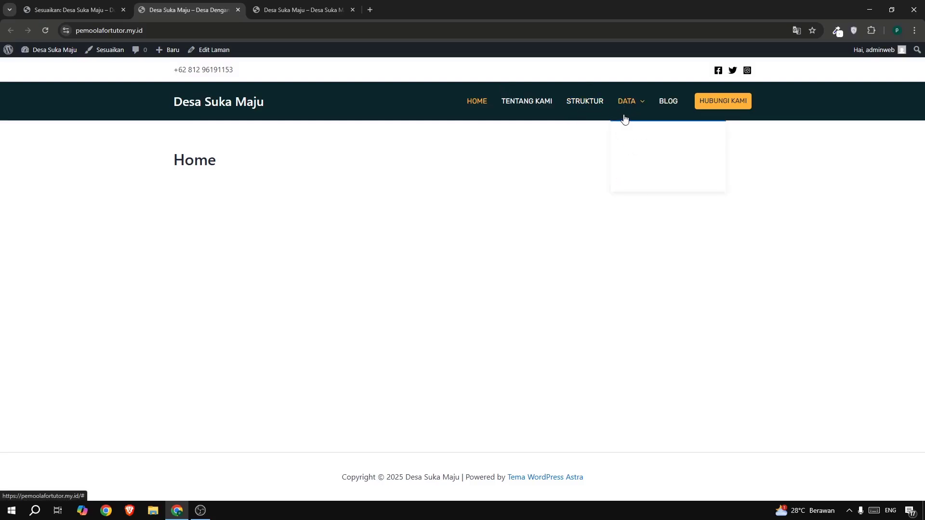
Open the main menu's design settings and sample the header's dark background with the colour picker to copy its hex code 0a2629.
{"action": "left_click", "coordinate": [60, 18]}
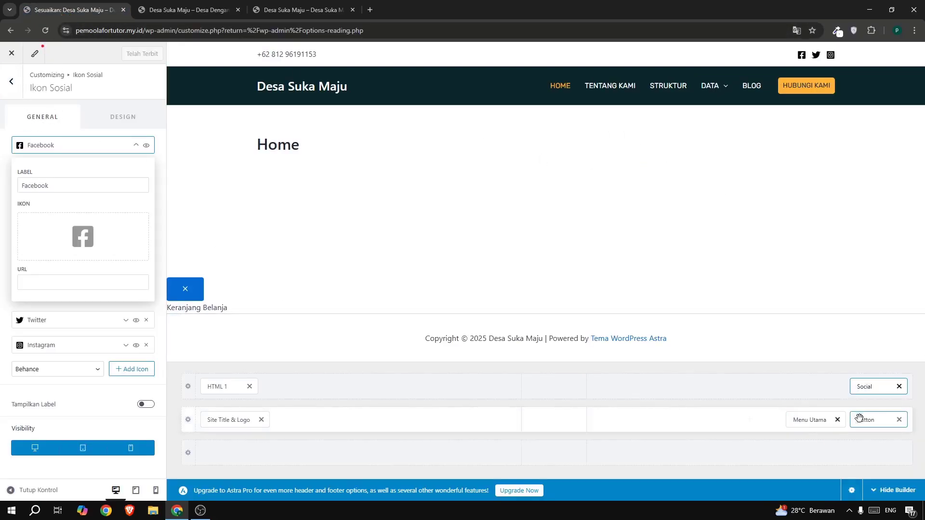
{"action": "left_click", "coordinate": [814, 421]}
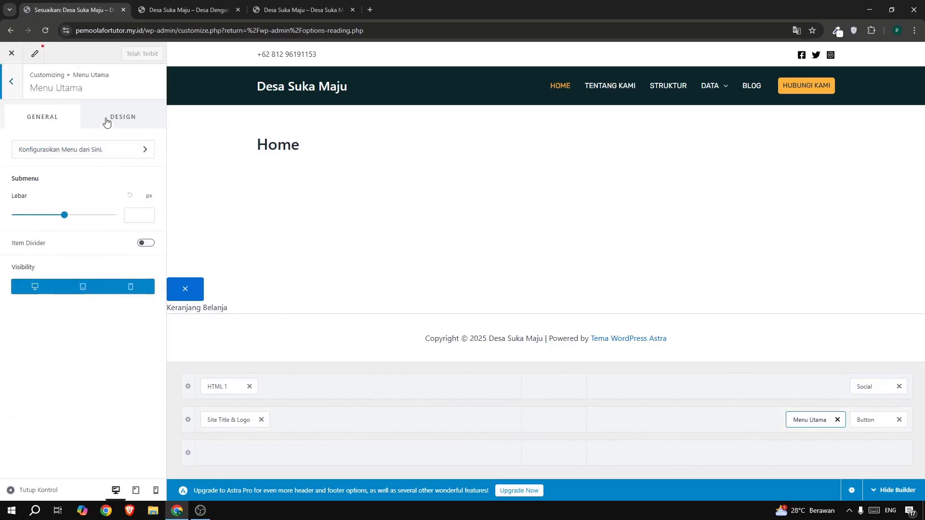
{"action": "left_click", "coordinate": [109, 120]}
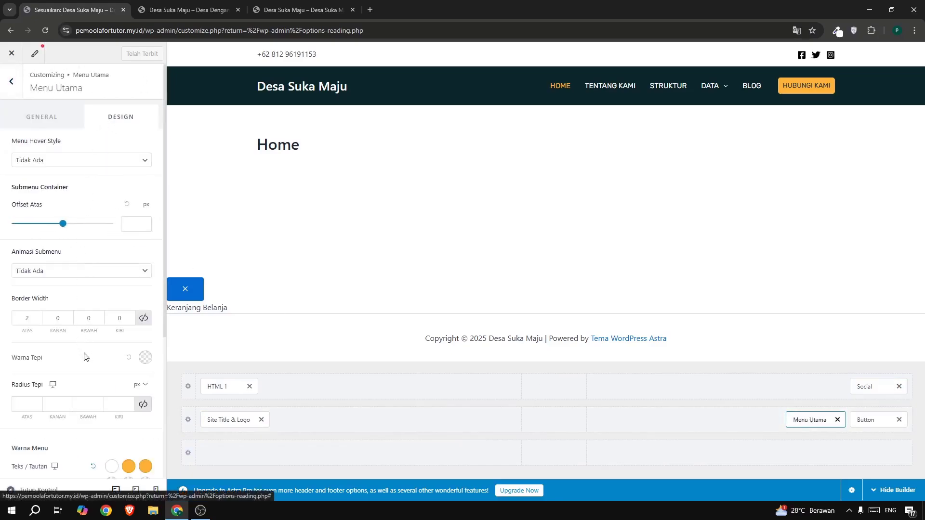
{"action": "scroll", "coordinate": [89, 375], "scroll_direction": "down", "scroll_amount": 4}
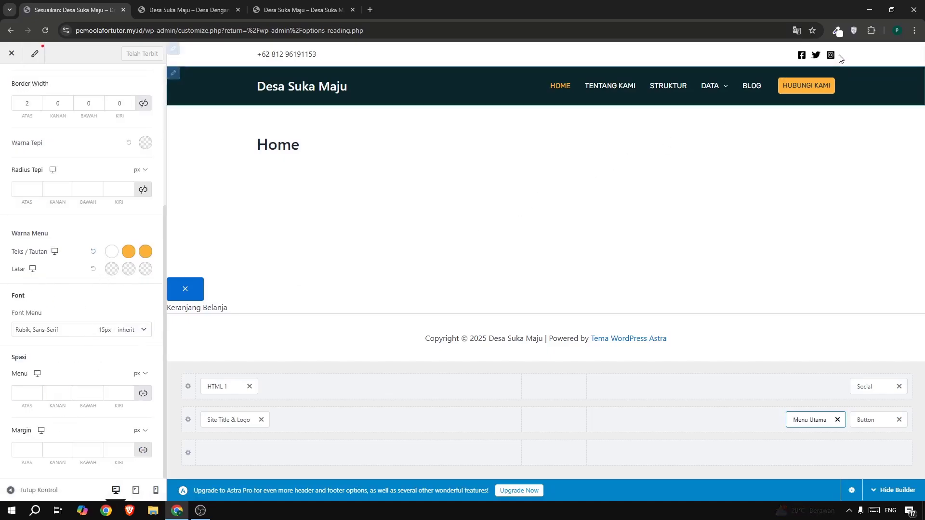
{"action": "left_click", "coordinate": [839, 31]}
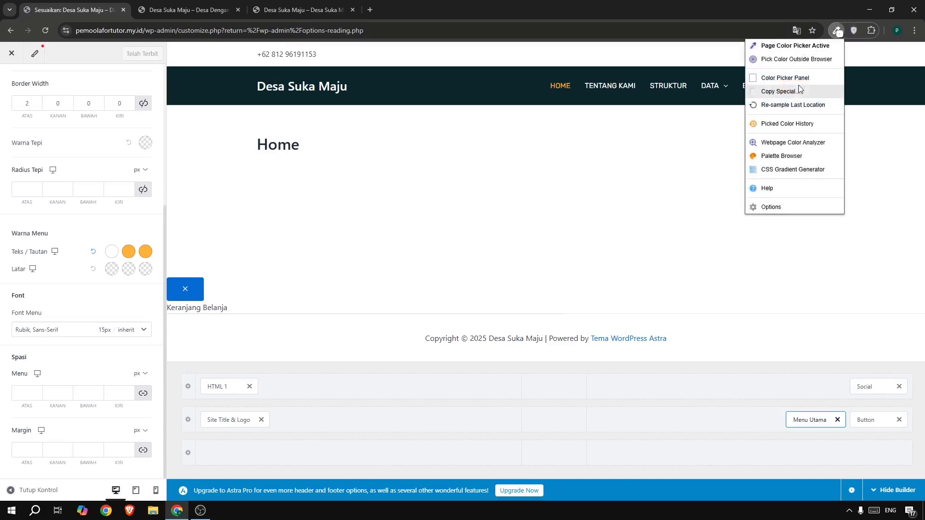
{"action": "left_click", "coordinate": [800, 77]}
{"action": "left_click", "coordinate": [804, 92]}
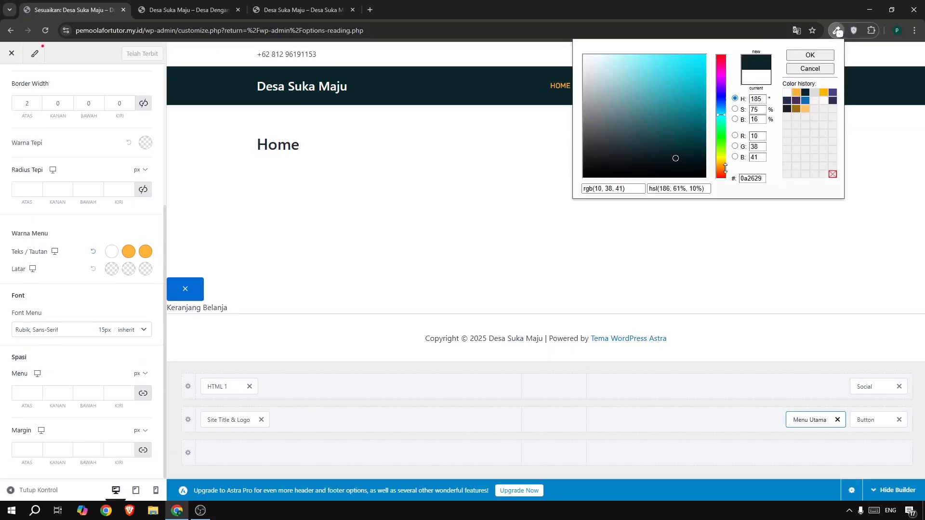
{"action": "double_click", "coordinate": [745, 178]}
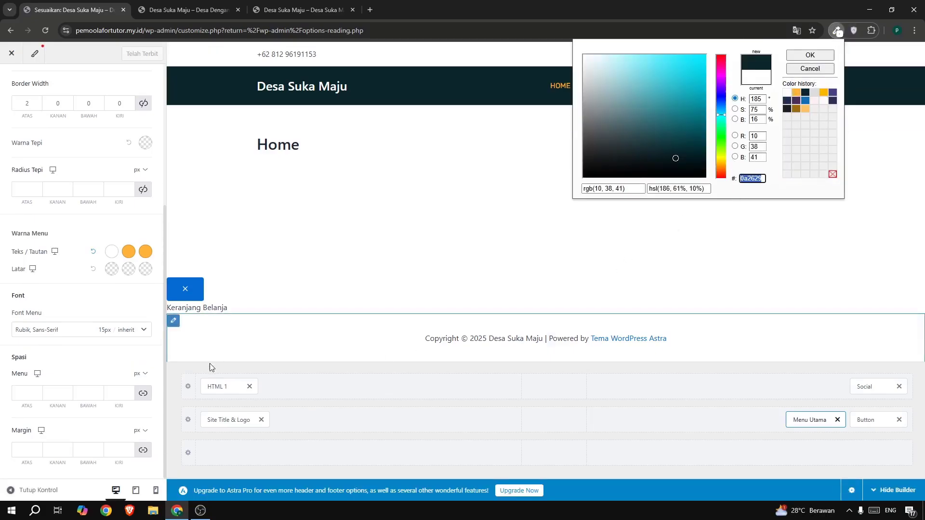
Set the main menu's normal background colour to 0A2629.
{"action": "left_click", "coordinate": [111, 268]}
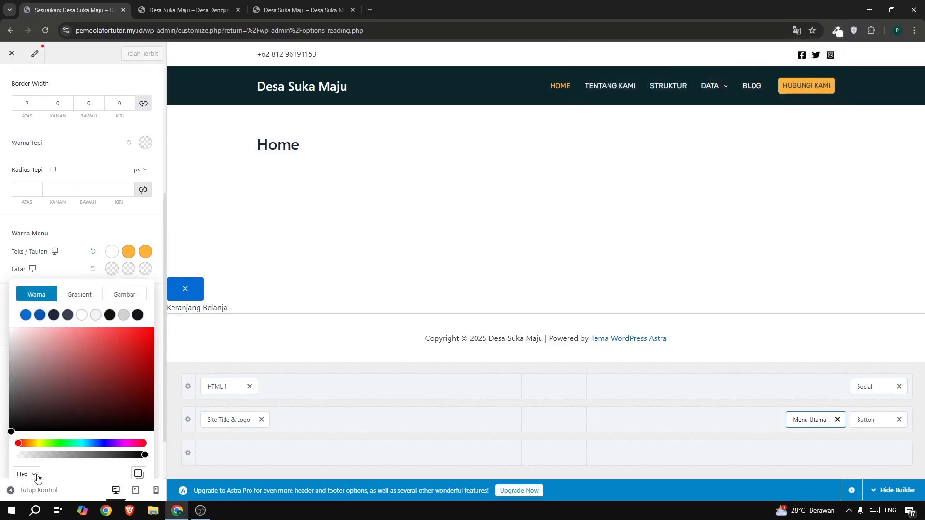
{"action": "scroll", "coordinate": [61, 453], "scroll_direction": "down", "scroll_amount": 1}
{"action": "double_click", "coordinate": [58, 438]}
{"action": "type", "text": "0A2629"}
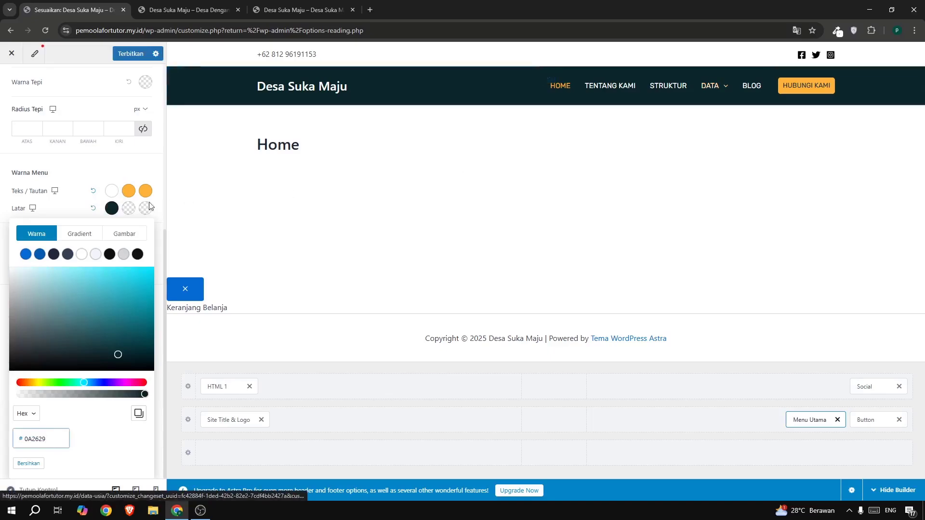
{"action": "left_click", "coordinate": [68, 213]}
Set the main menu's hover style to Overline and the submenu's upper border width to 0.
{"action": "scroll", "coordinate": [71, 210], "scroll_direction": "up", "scroll_amount": 2}
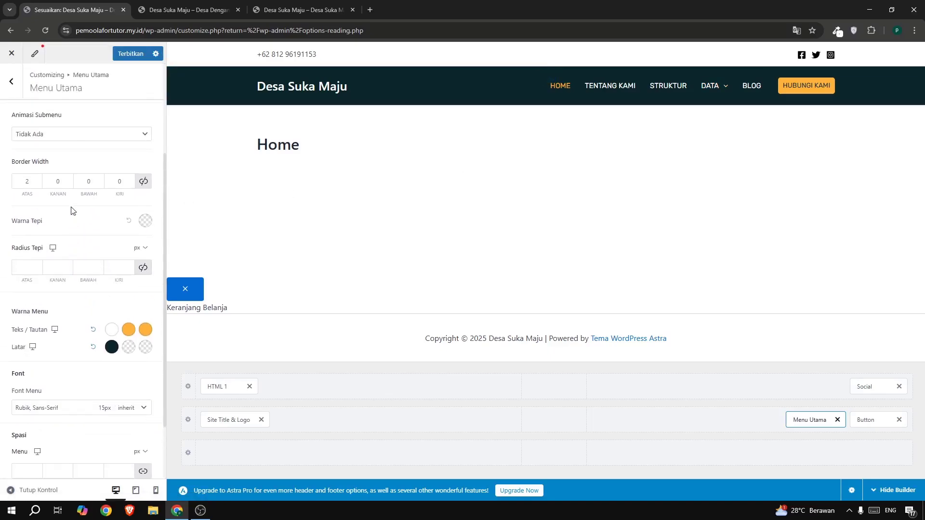
{"action": "scroll", "coordinate": [71, 210], "scroll_direction": "up", "scroll_amount": 1}
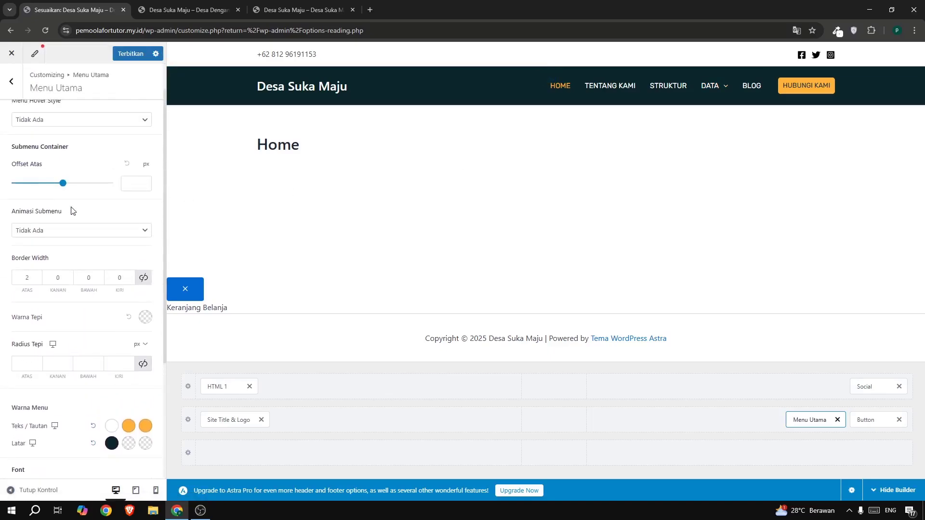
{"action": "left_click", "coordinate": [29, 277]}
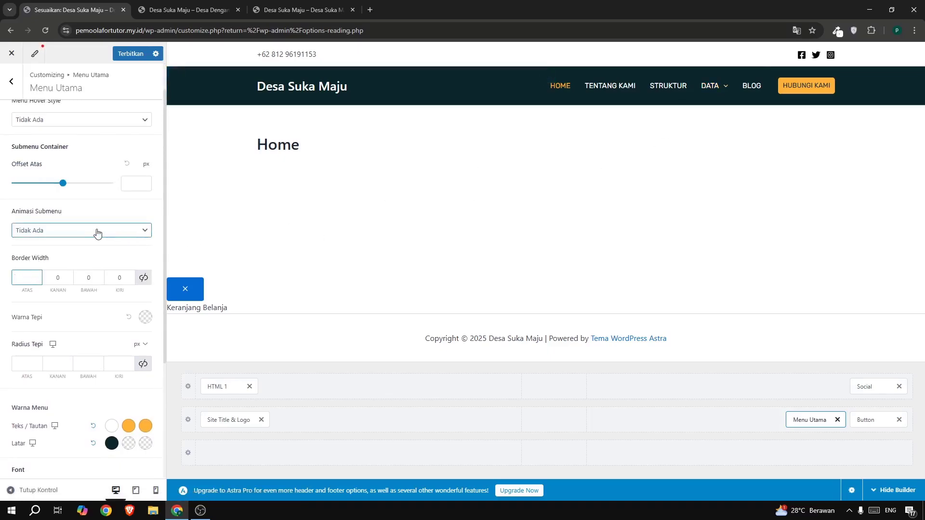
{"action": "scroll", "coordinate": [97, 233], "scroll_direction": "up", "scroll_amount": 1}
{"action": "scroll", "coordinate": [98, 233], "scroll_direction": "down", "scroll_amount": 4}
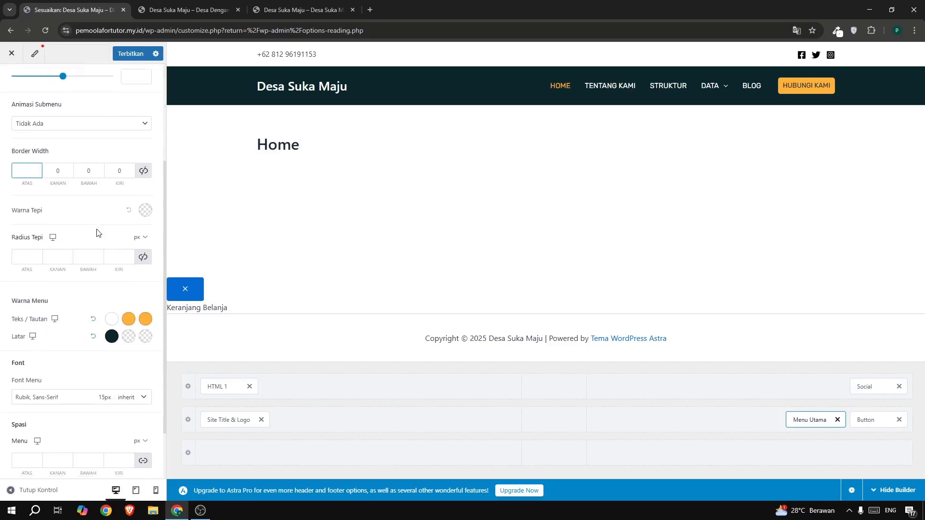
{"action": "scroll", "coordinate": [98, 233], "scroll_direction": "up", "scroll_amount": 4}
{"action": "mouse_move", "coordinate": [713, 91]}
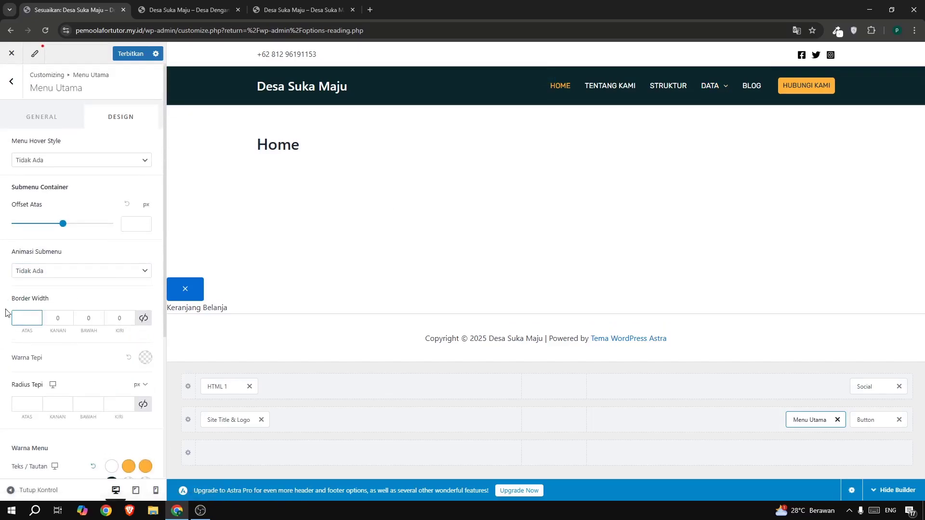
{"action": "type", "text": "2"}
{"action": "scroll", "coordinate": [65, 223], "scroll_direction": "down", "scroll_amount": 2}
{"action": "double_click", "coordinate": [24, 221]}
{"action": "key", "text": "BackSpace"}
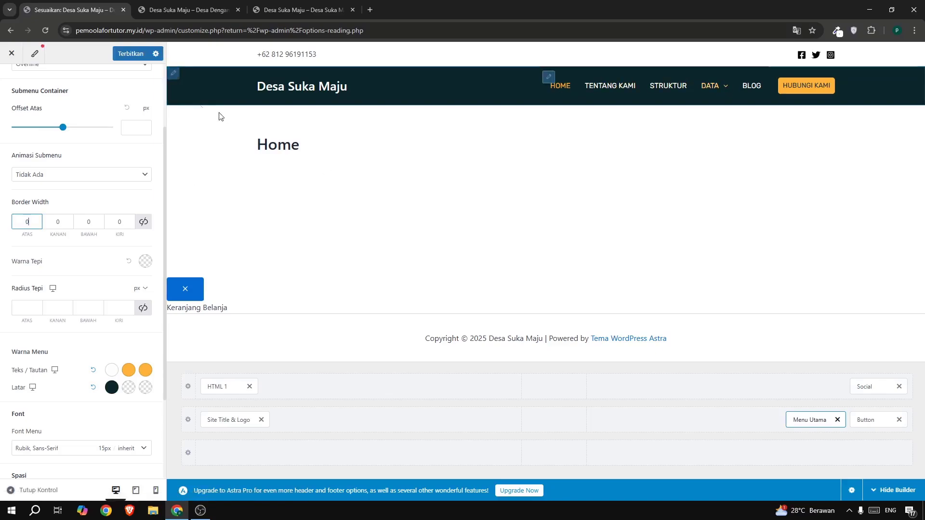
Publish the menu changes, check the Data submenu on the reloaded live site and return to the menu's design settings.
{"action": "left_click", "coordinate": [135, 55]}
{"action": "left_click", "coordinate": [186, 9]}
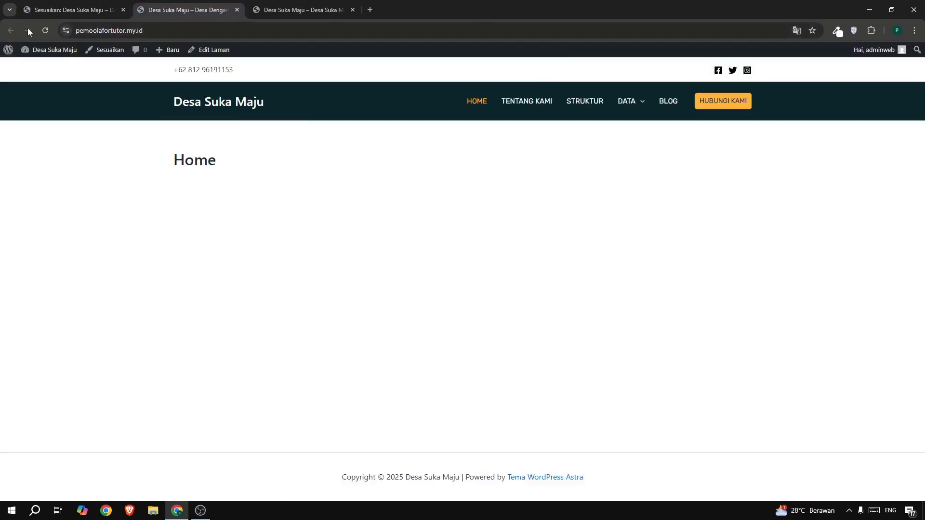
{"action": "left_click", "coordinate": [45, 31]}
{"action": "mouse_move", "coordinate": [626, 102]}
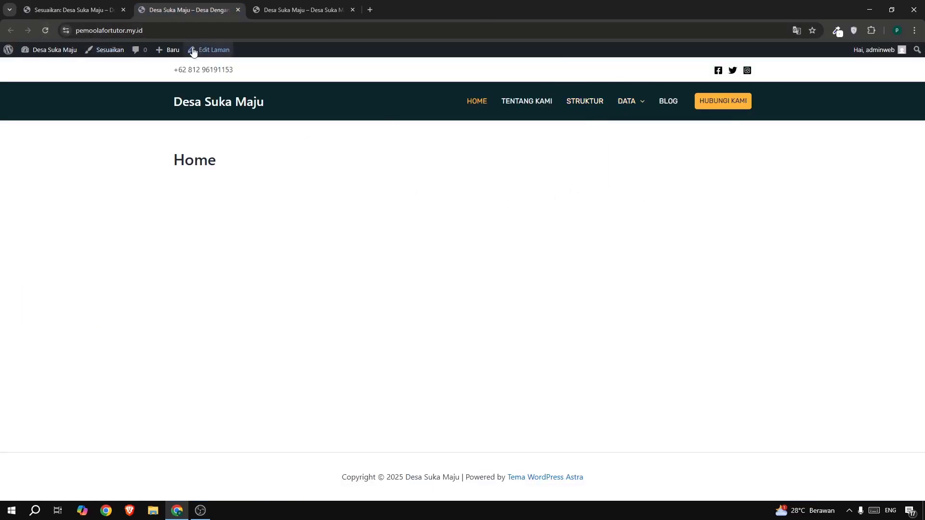
{"action": "left_click", "coordinate": [60, 10]}
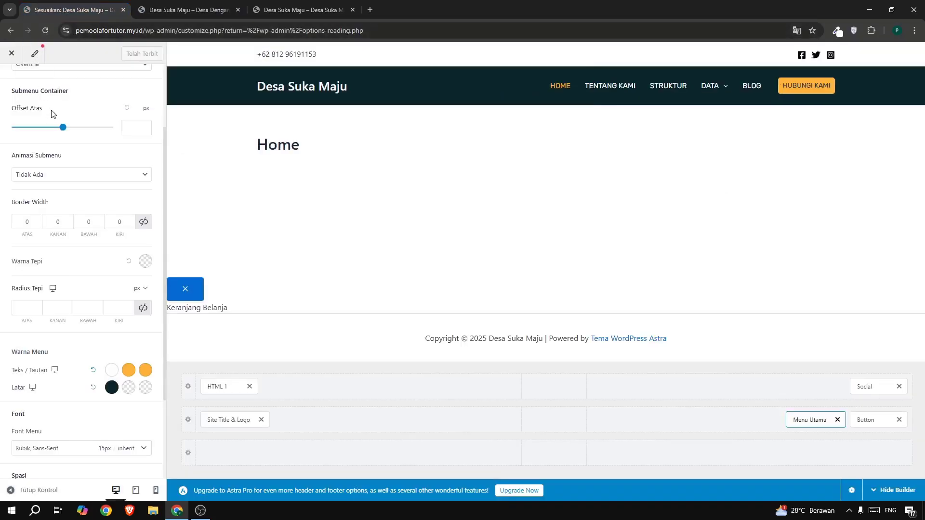
{"action": "scroll", "coordinate": [11, 68], "scroll_direction": "up", "scroll_amount": 2}
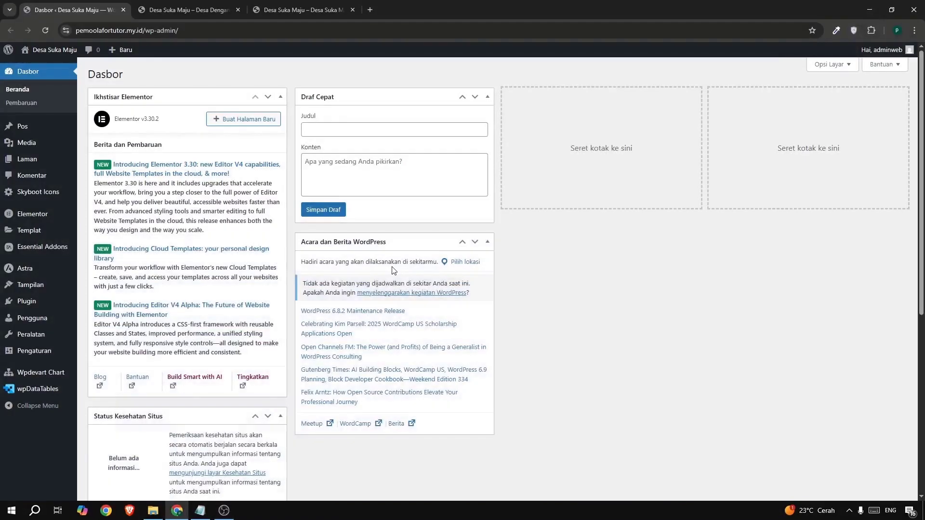
View the example site's home page for reference and return to the WordPress dashboard.
{"action": "mouse_move", "coordinate": [11, 275]}
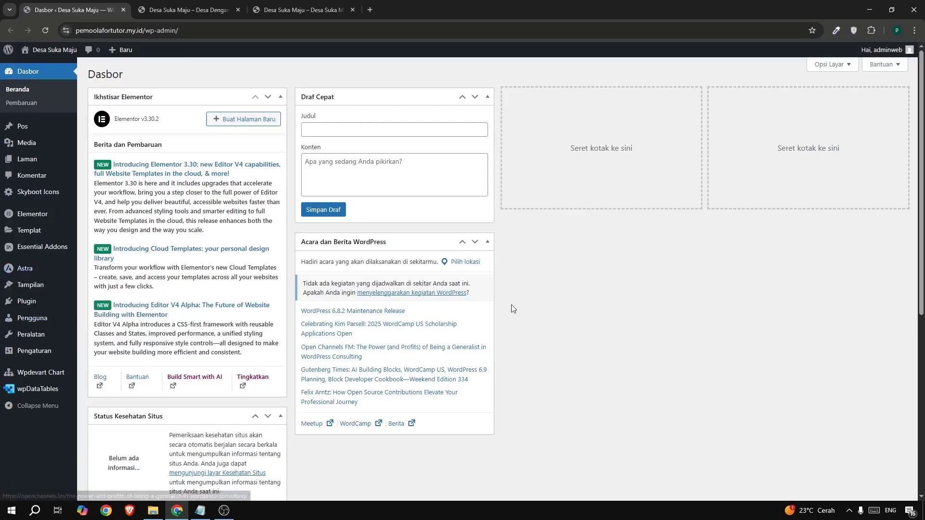
{"action": "left_click", "coordinate": [301, 10]}
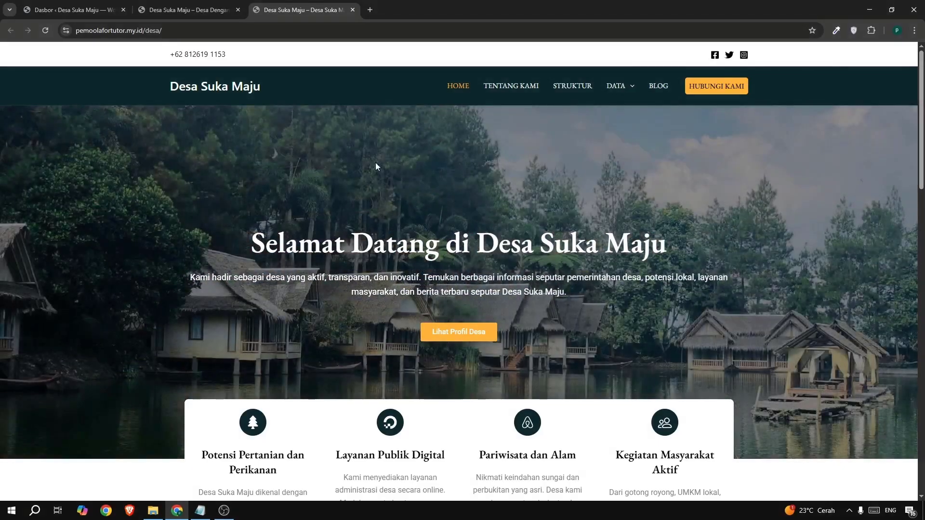
{"action": "left_click", "coordinate": [43, 11]}
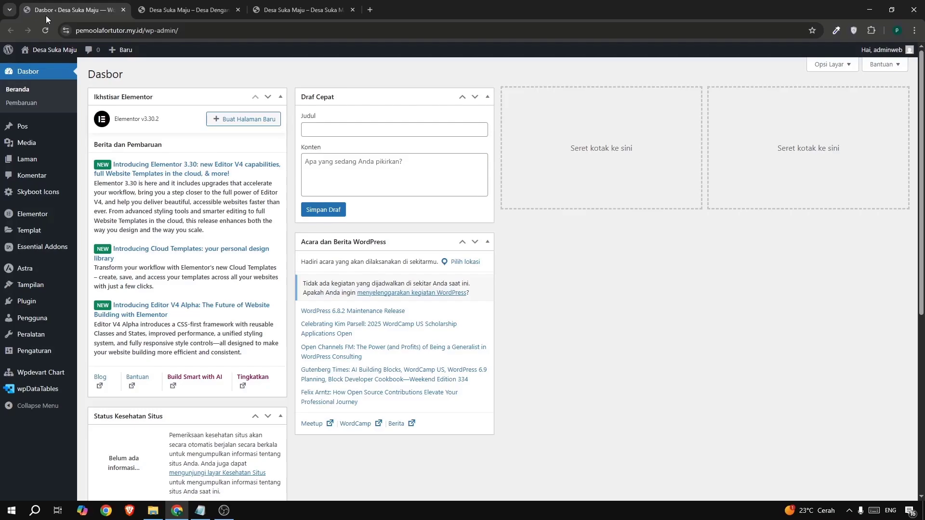
Open the Home page for editing with Elementor and dismiss the AI notification and the Structure window.
{"action": "mouse_move", "coordinate": [23, 157]}
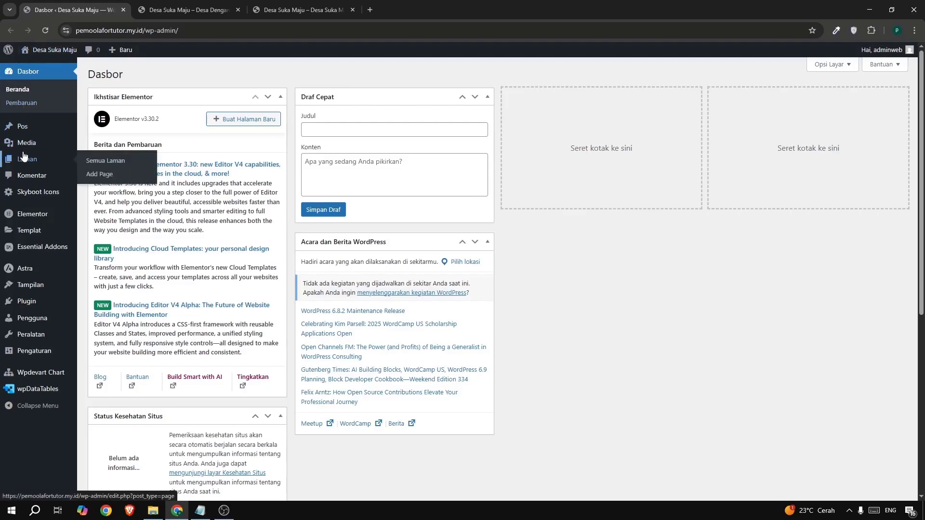
{"action": "left_click", "coordinate": [120, 161]}
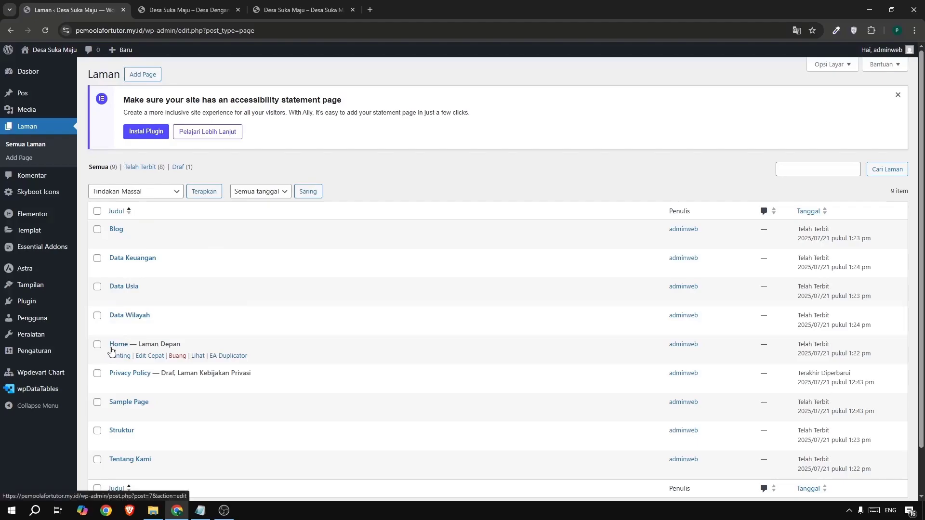
{"action": "left_click", "coordinate": [115, 355]}
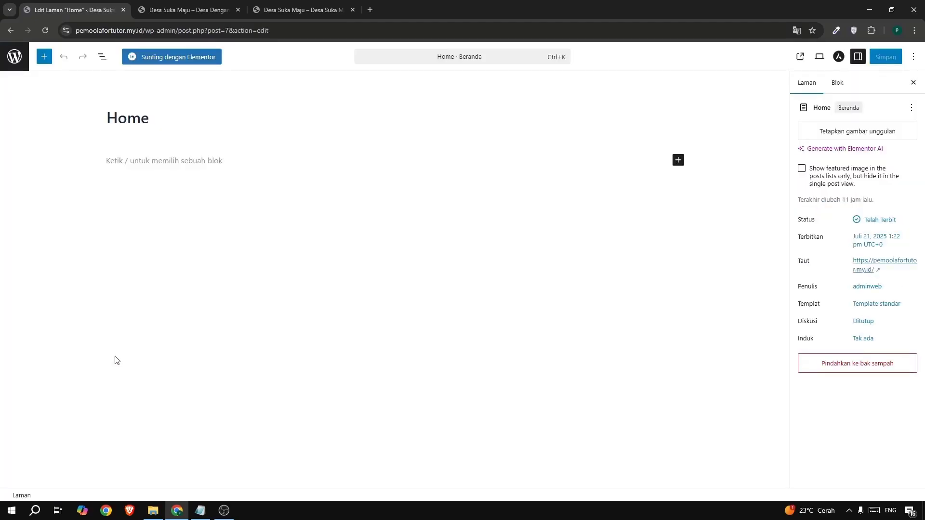
{"action": "left_click", "coordinate": [154, 63]}
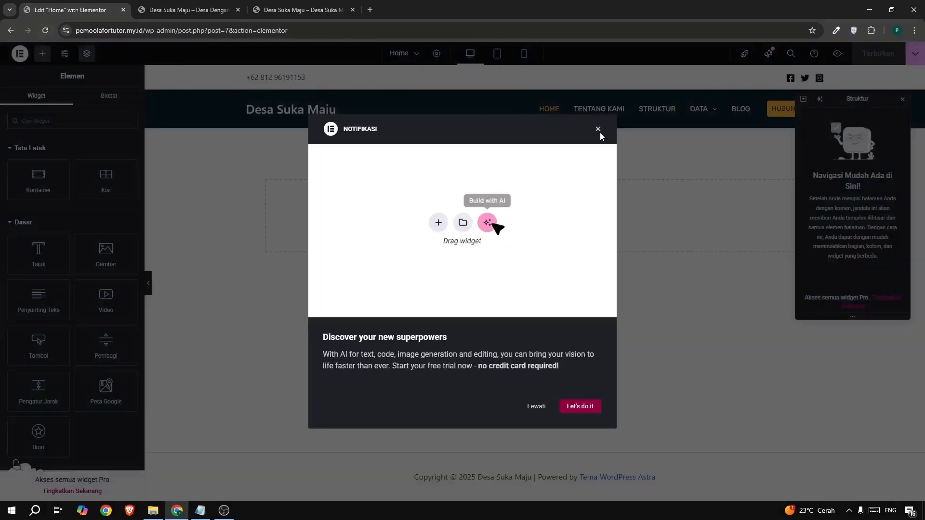
{"action": "left_click", "coordinate": [598, 129]}
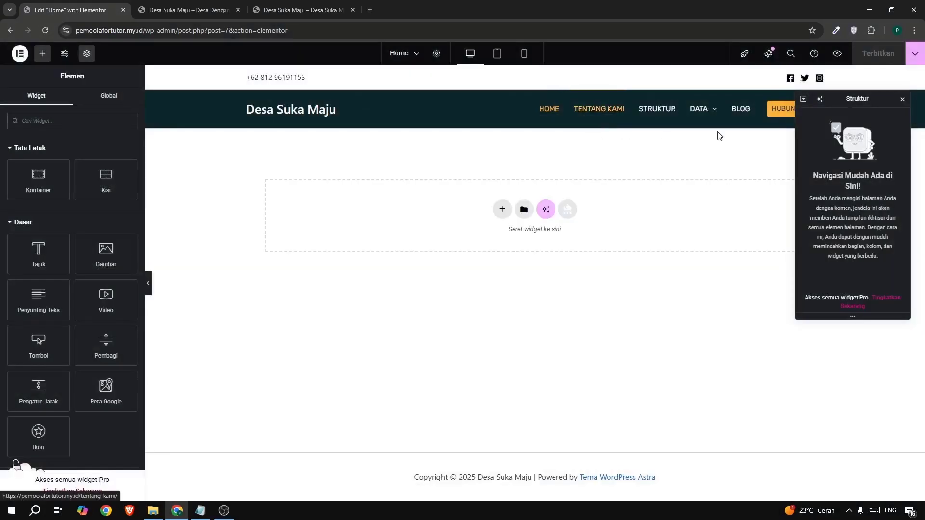
{"action": "left_click", "coordinate": [903, 99]}
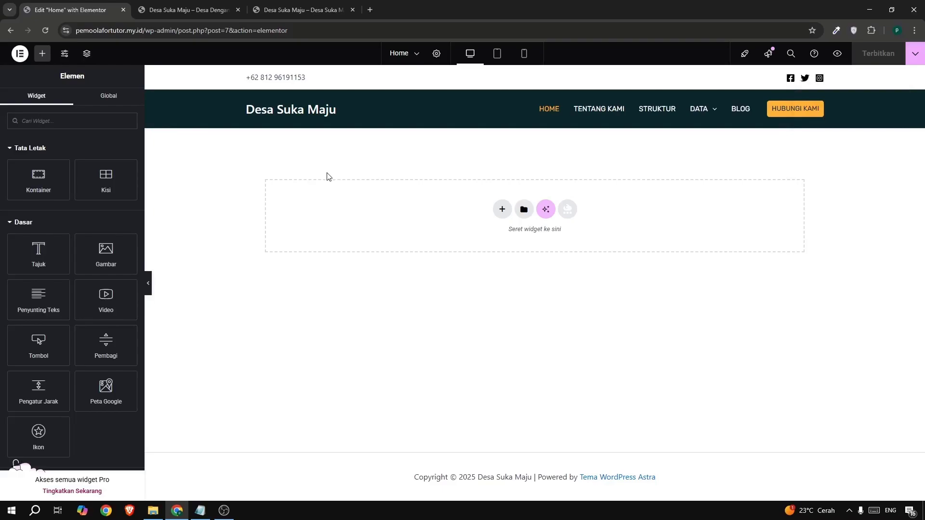
Add a Flexbox container with the single-column, downward-direction structure to the empty Home page.
{"action": "left_click", "coordinate": [503, 208]}
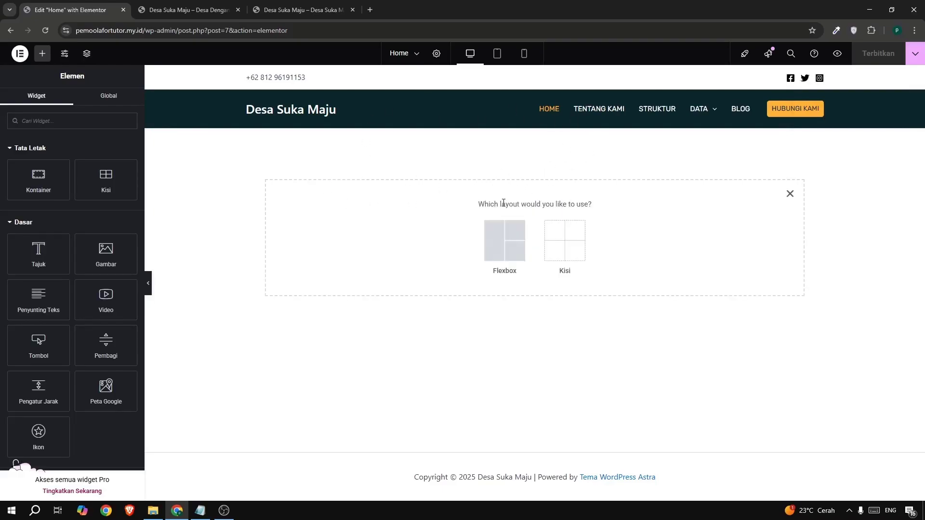
{"action": "left_click", "coordinate": [495, 243]}
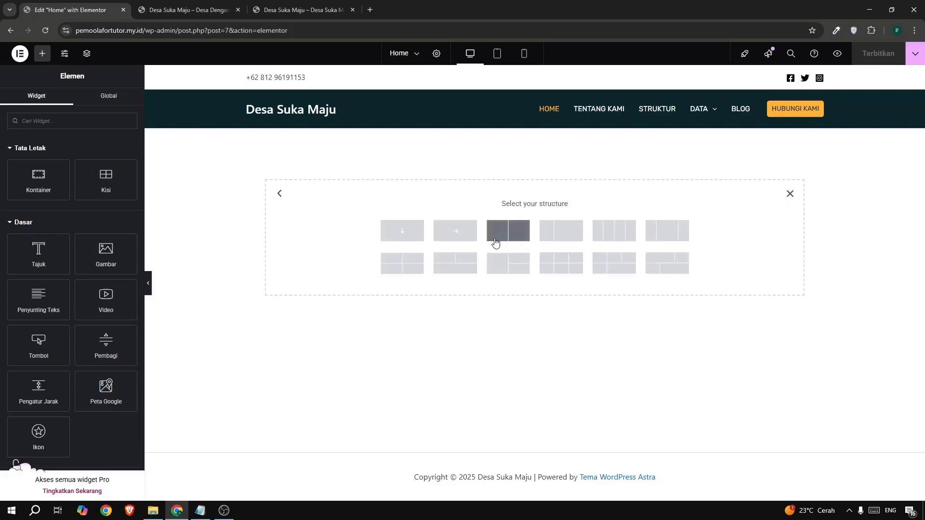
{"action": "left_click", "coordinate": [399, 235]}
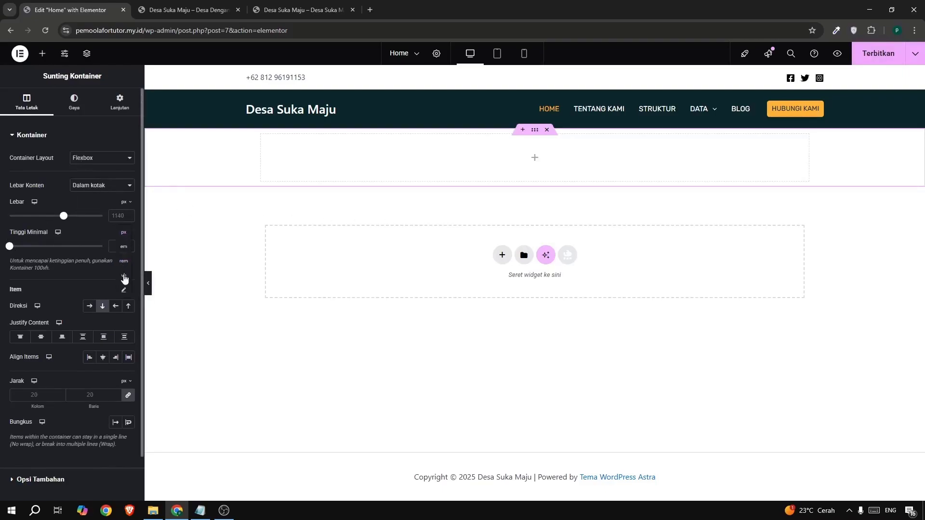
Set the new container's minimum height to 70 vh, checking the example site's hero section for reference.
{"action": "left_click", "coordinate": [125, 277]}
{"action": "left_click", "coordinate": [293, 14]}
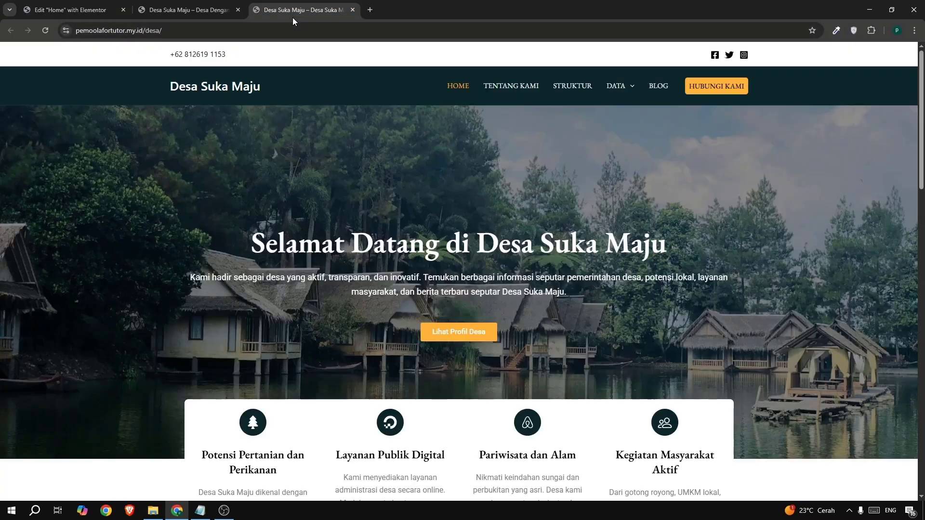
{"action": "left_click", "coordinate": [46, 10]}
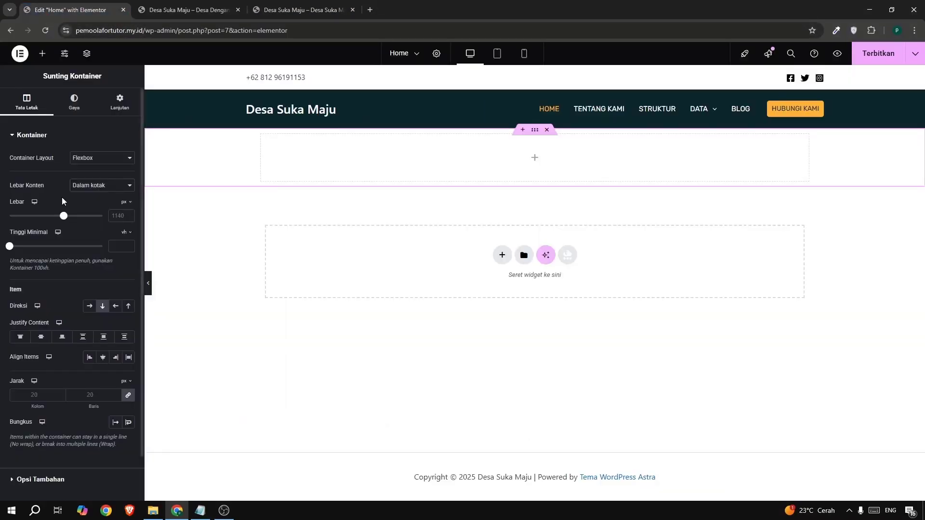
{"action": "left_click", "coordinate": [121, 240]}
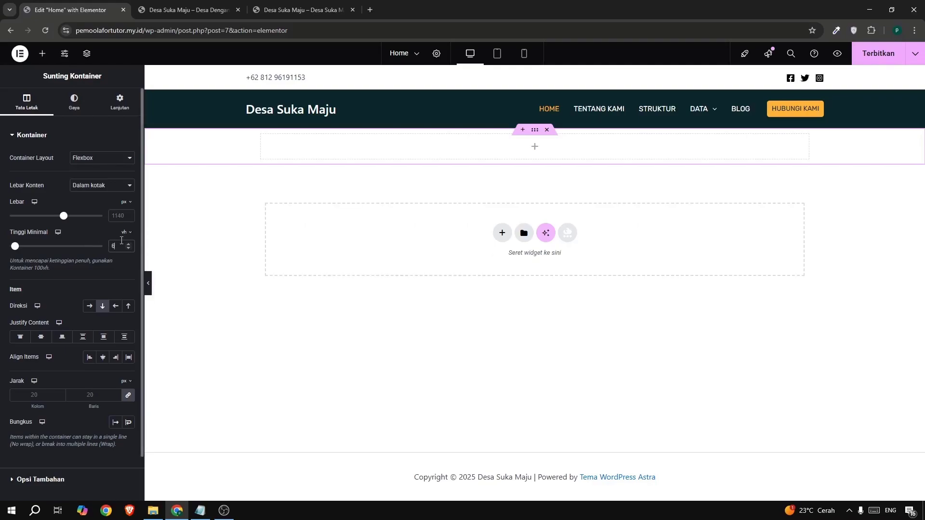
{"action": "type", "text": "60"}
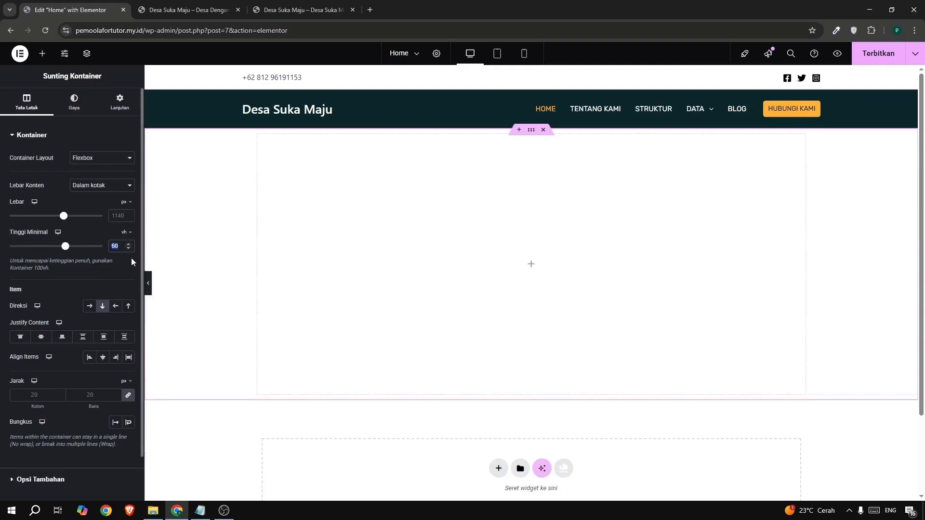
{"action": "type", "text": "80"}
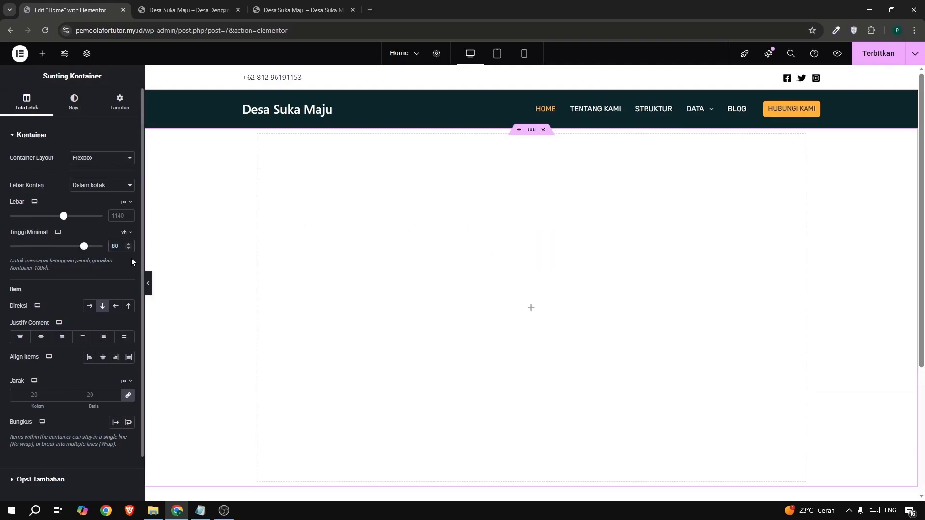
{"action": "type", "text": "70"}
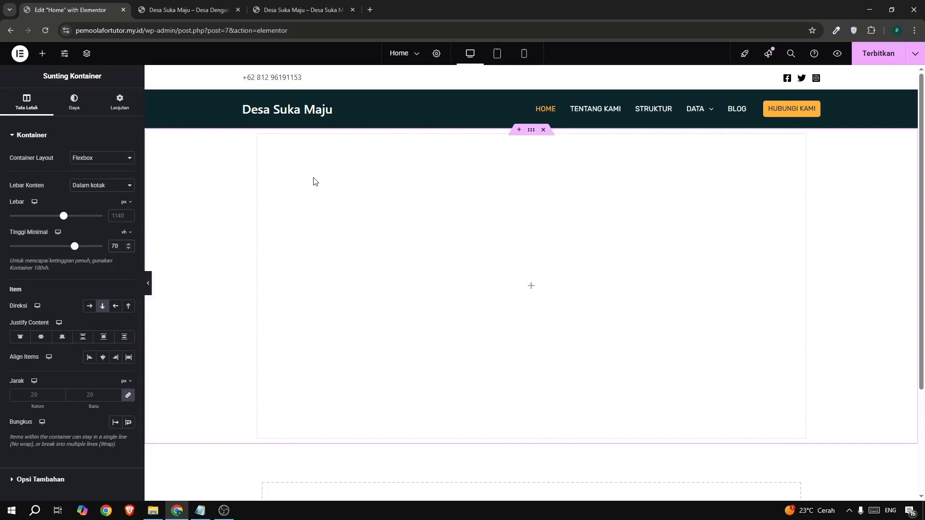
Look through the container's background types and set its normal background to Slideshow.
{"action": "left_click", "coordinate": [72, 104]}
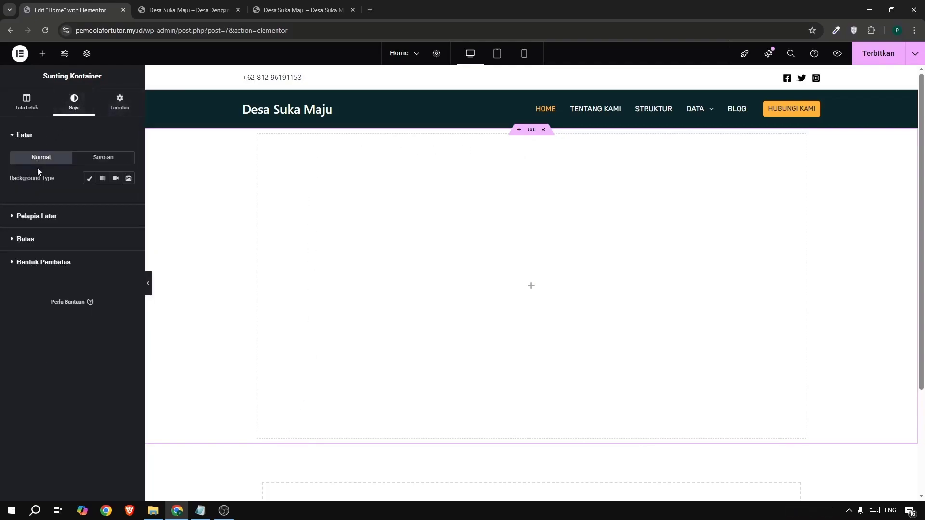
{"action": "left_click", "coordinate": [91, 181]}
{"action": "left_click", "coordinate": [102, 179]}
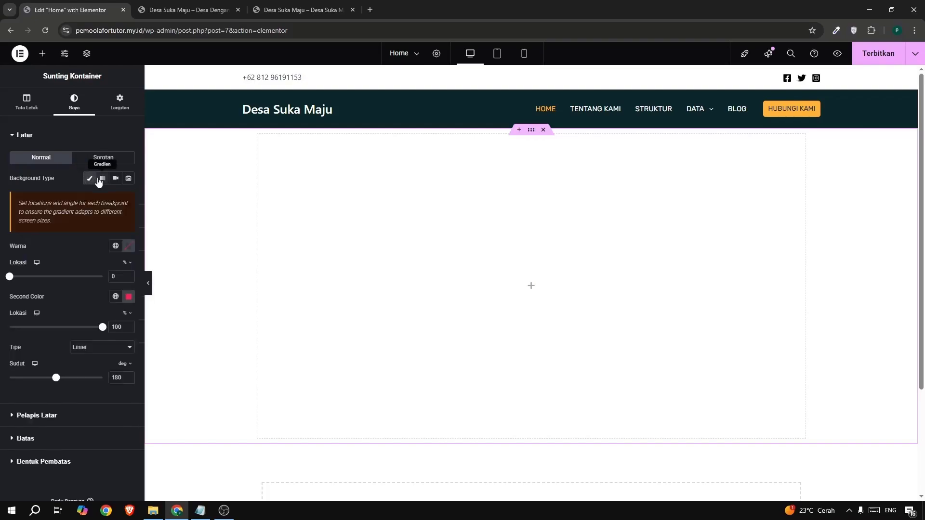
{"action": "left_click", "coordinate": [114, 179]}
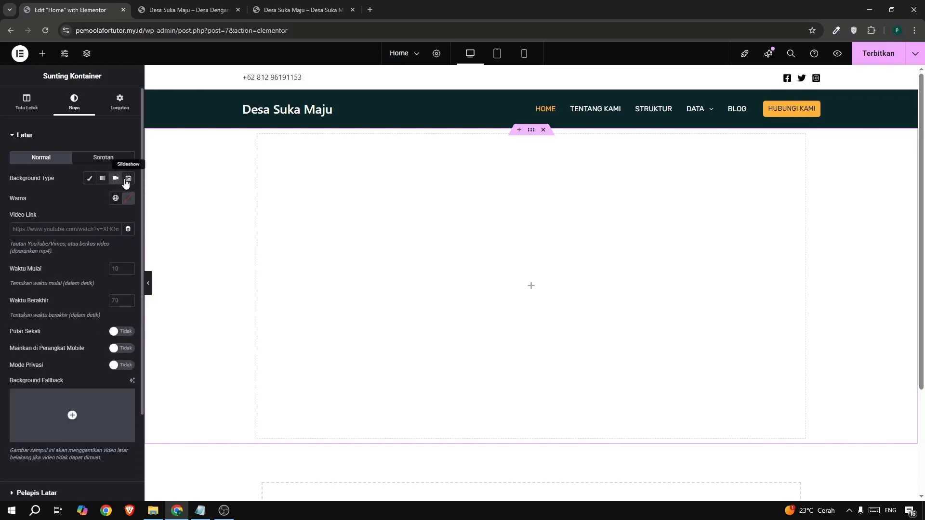
{"action": "left_click", "coordinate": [127, 179]}
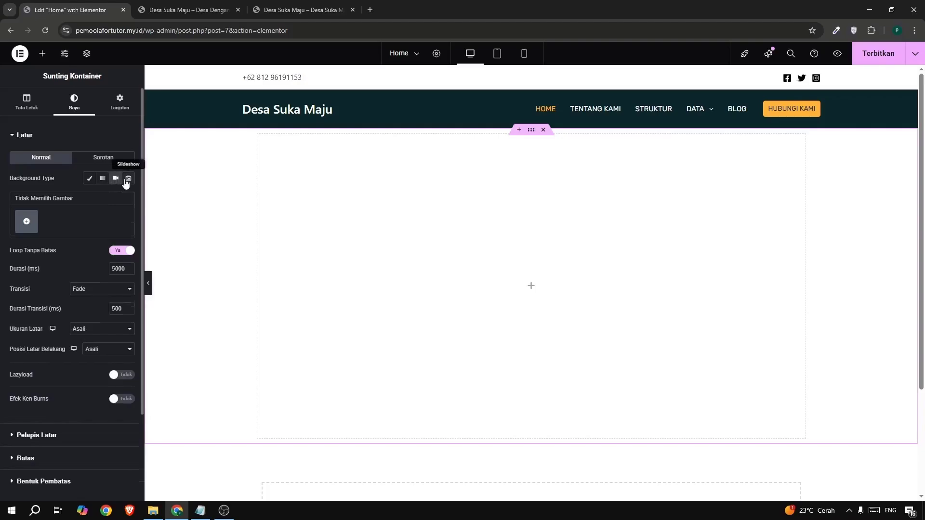
Upload the three pexels landscape photos from the image folder and insert them as the background slideshow's gallery.
{"action": "left_click", "coordinate": [26, 221]}
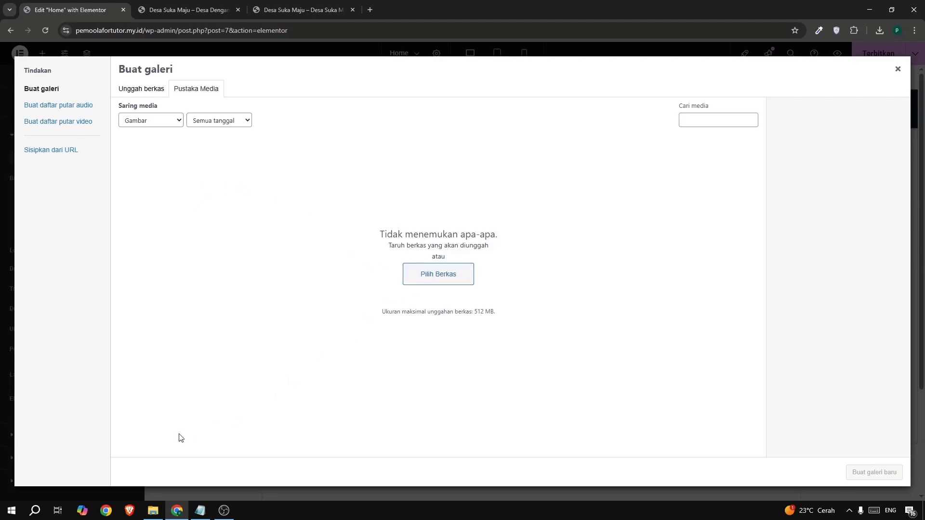
{"action": "left_click", "coordinate": [152, 511]}
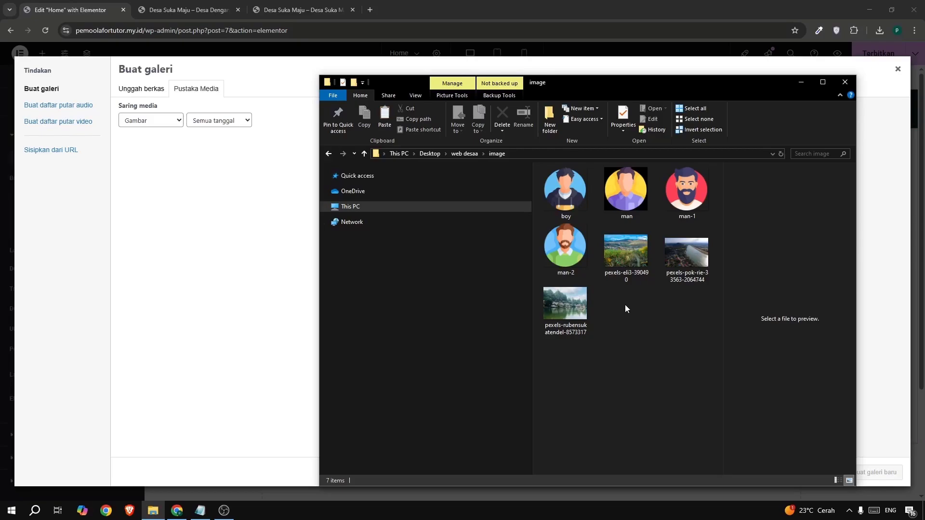
{"action": "left_click", "coordinate": [630, 256]}
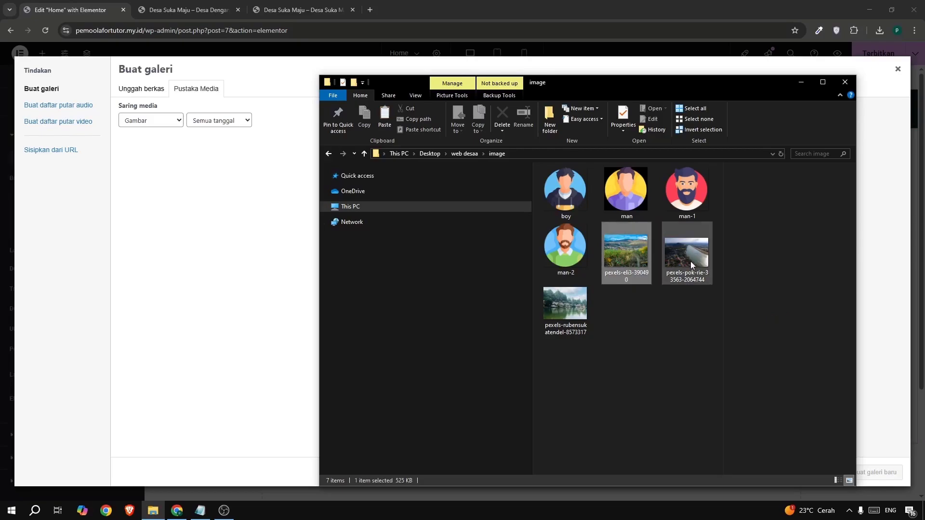
{"action": "left_click", "coordinate": [571, 317], "text": "shift"}
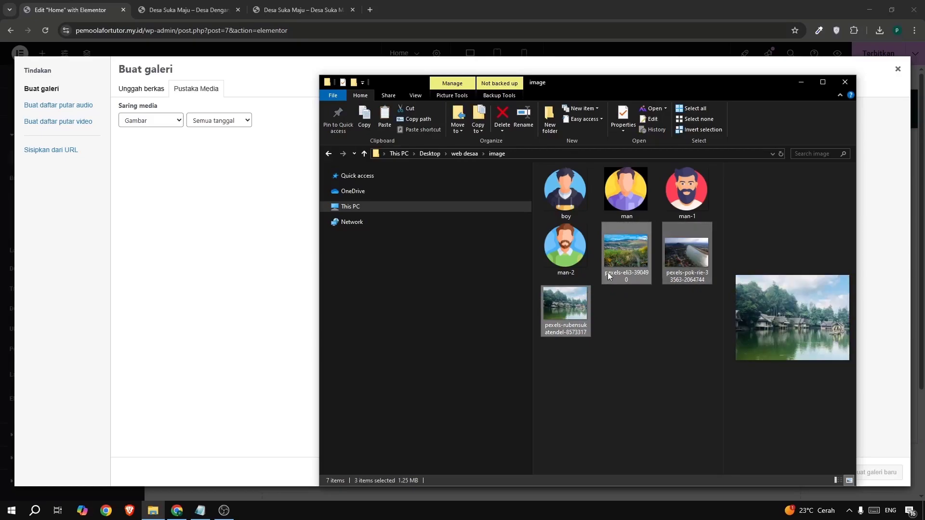
{"action": "left_click_drag", "start_coordinate": [624, 262], "coordinate": [205, 243]}
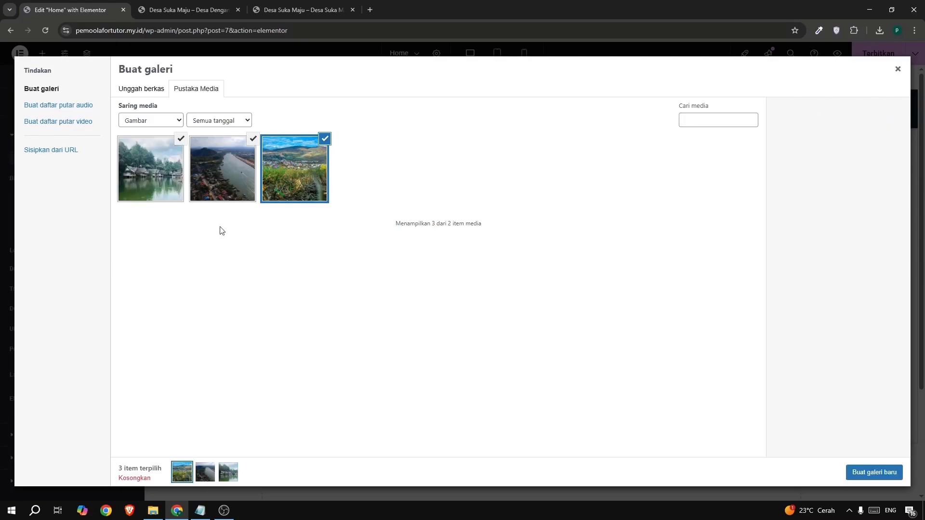
{"action": "left_click", "coordinate": [860, 476]}
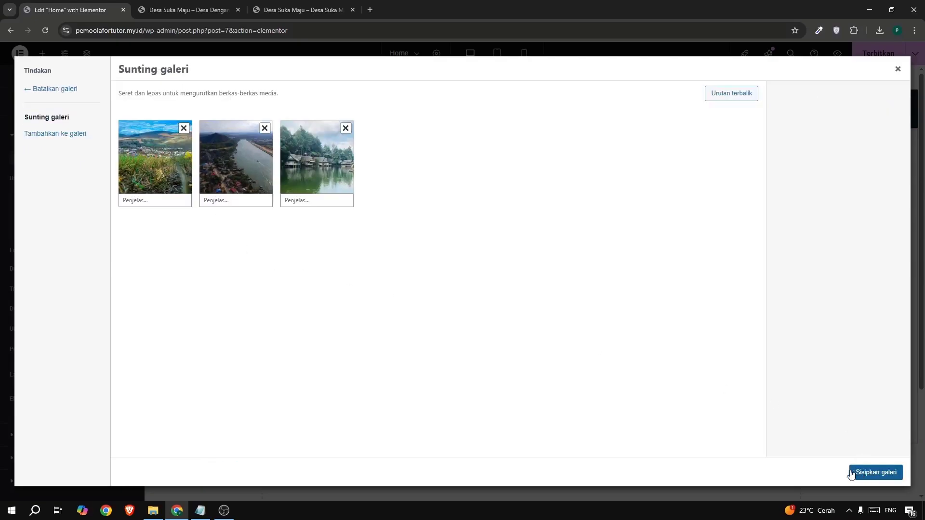
{"action": "left_click", "coordinate": [879, 472]}
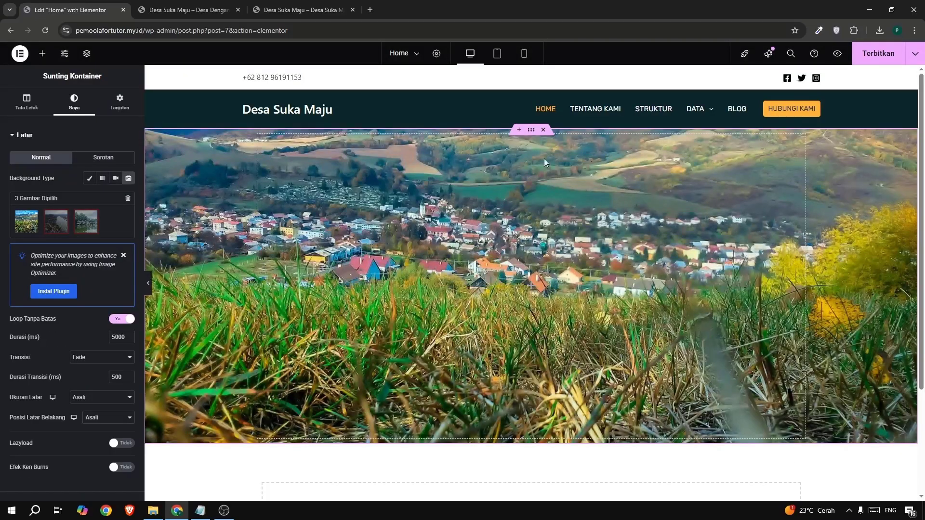
Set the background slideshow's slide duration to 2000 ms.
{"action": "scroll", "coordinate": [13, 308], "scroll_direction": "down", "scroll_amount": 2}
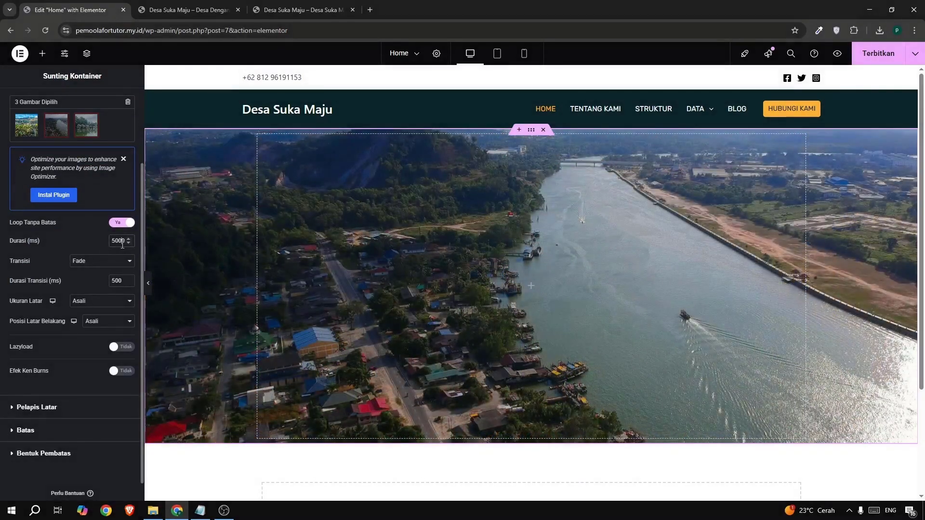
{"action": "double_click", "coordinate": [122, 242]}
{"action": "type", "text": "2"}
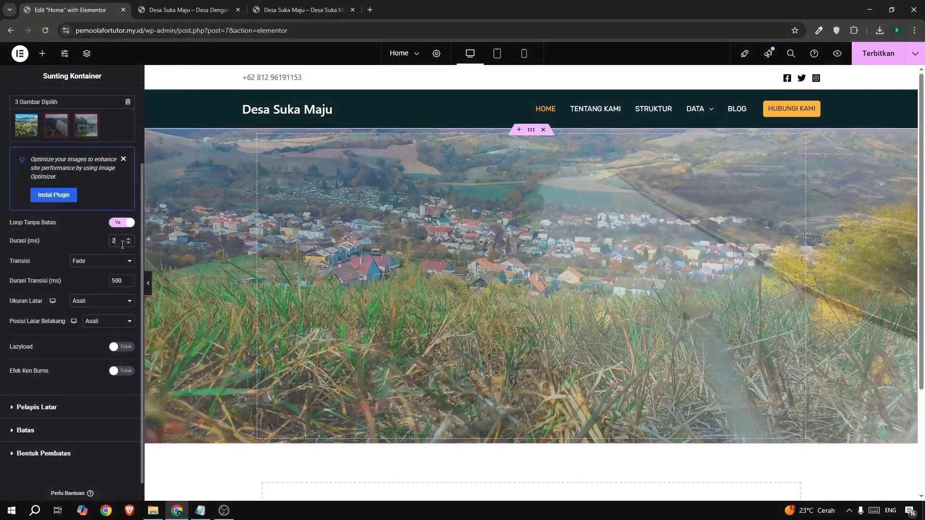
{"action": "type", "text": "000"}
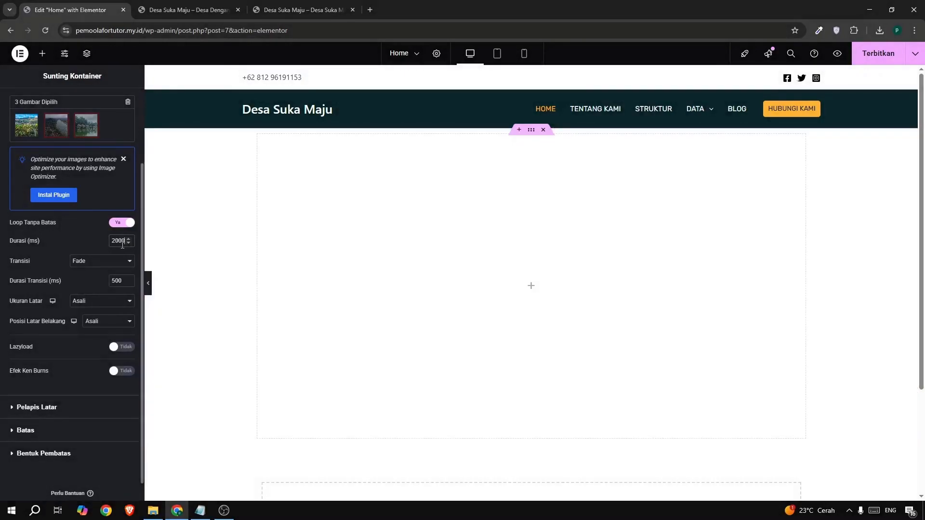
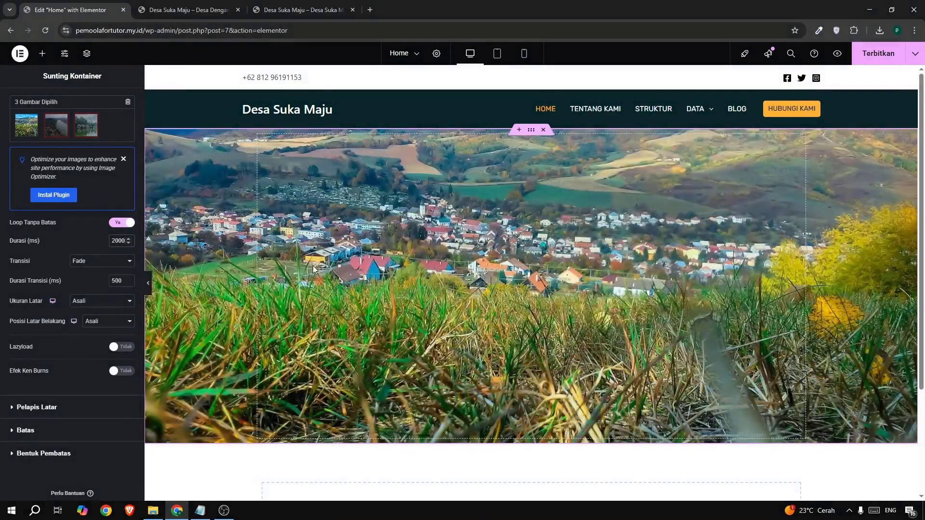
Add a classic black (#000000) background overlay to the hero container with 0.21 opacity, checking the example site for reference.
{"action": "left_click", "coordinate": [276, 7]}
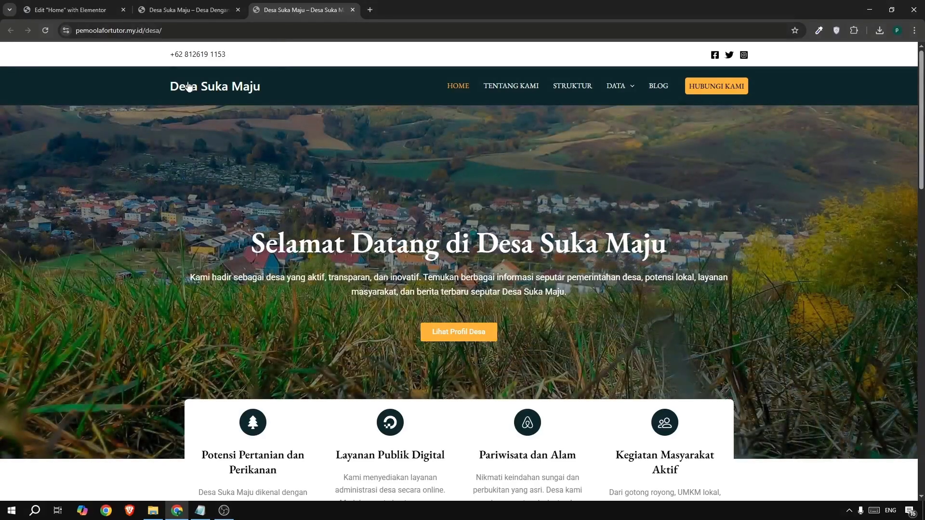
{"action": "left_click", "coordinate": [70, 10]}
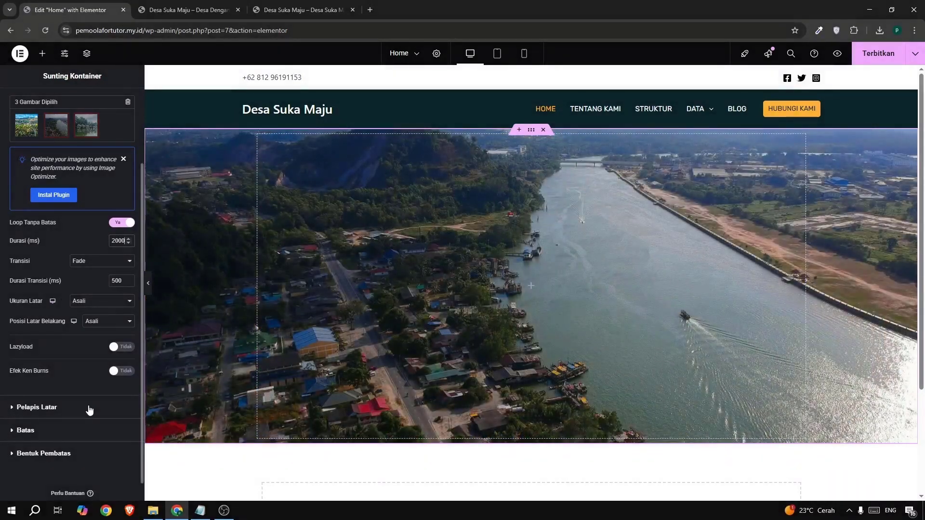
{"action": "left_click", "coordinate": [89, 409]}
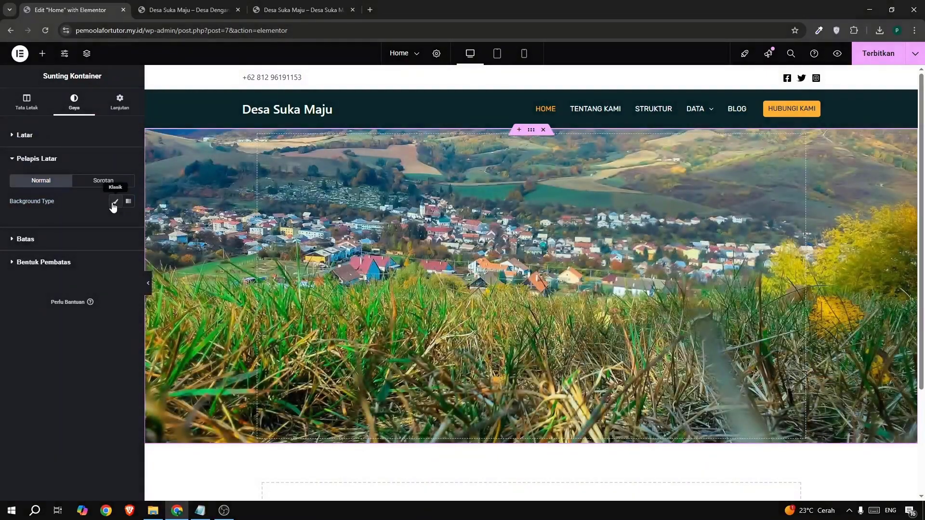
{"action": "left_click", "coordinate": [114, 203]}
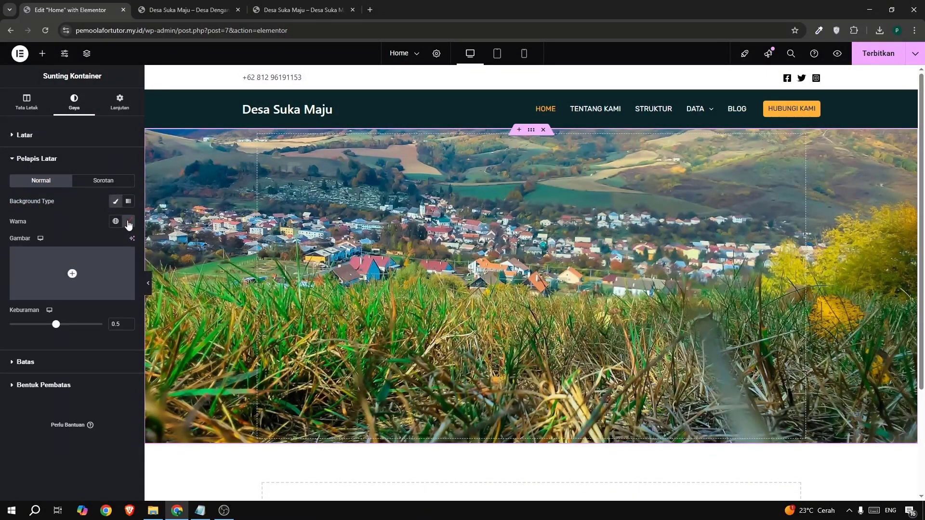
{"action": "left_click", "coordinate": [128, 222]}
{"action": "left_click", "coordinate": [164, 332]}
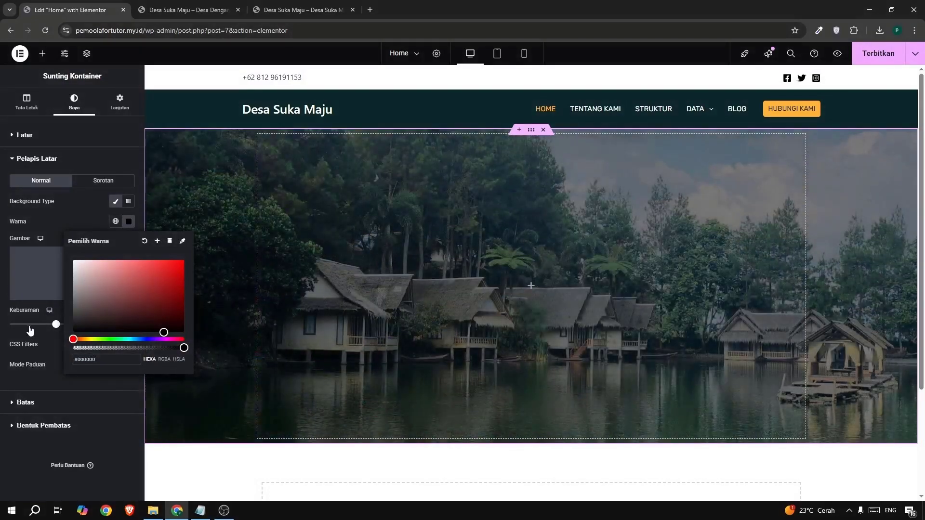
{"action": "left_click", "coordinate": [30, 330]}
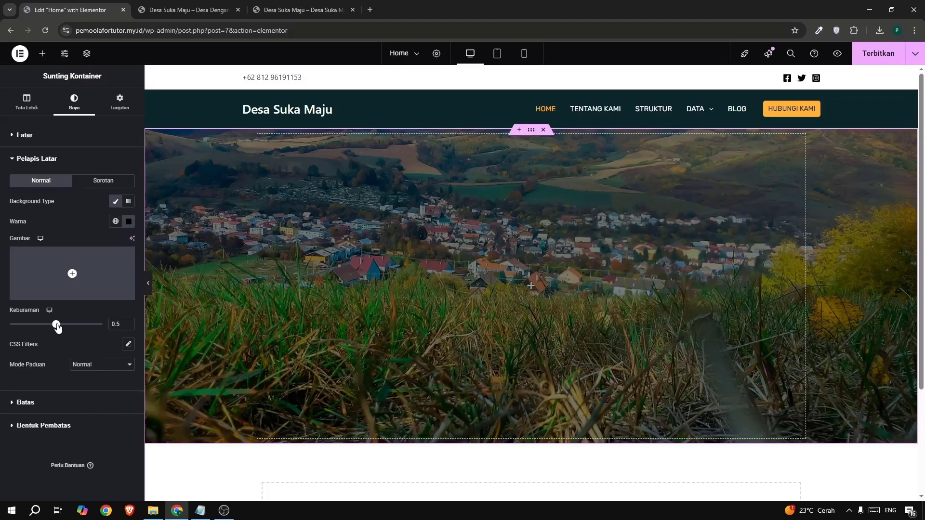
{"action": "left_click_drag", "start_coordinate": [56, 325], "coordinate": [29, 325]}
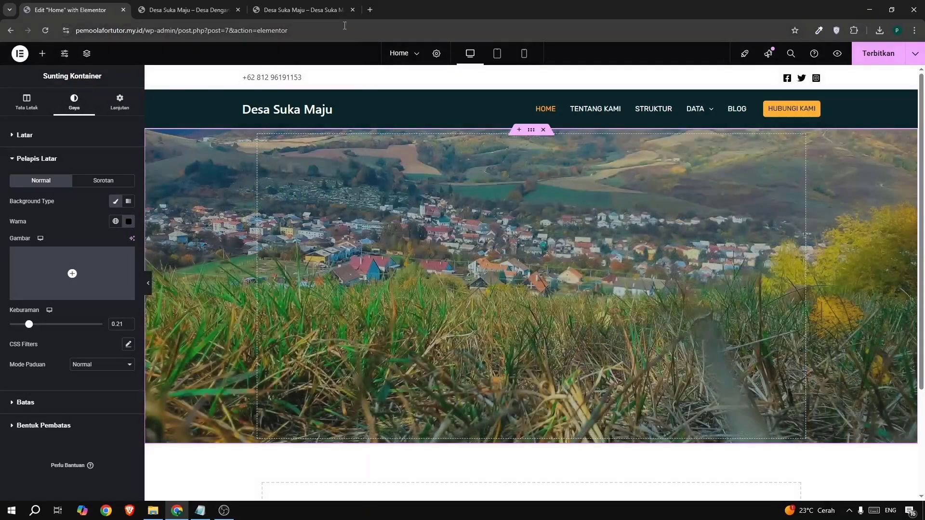
Copy the hero heading "Selamat Datang di Desa Suka Maju" from the example site, and publish the edited home page.
{"action": "left_click", "coordinate": [301, 10]}
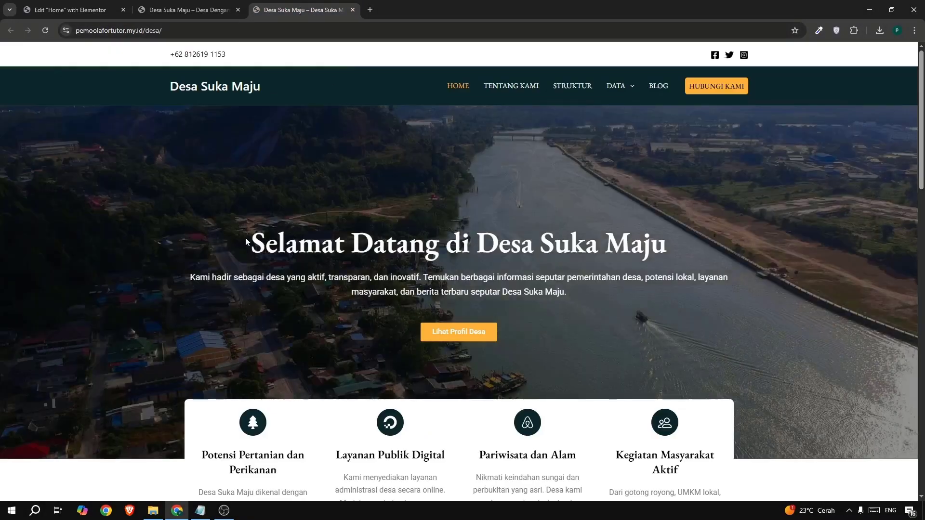
{"action": "left_click_drag", "start_coordinate": [246, 240], "coordinate": [671, 257]}
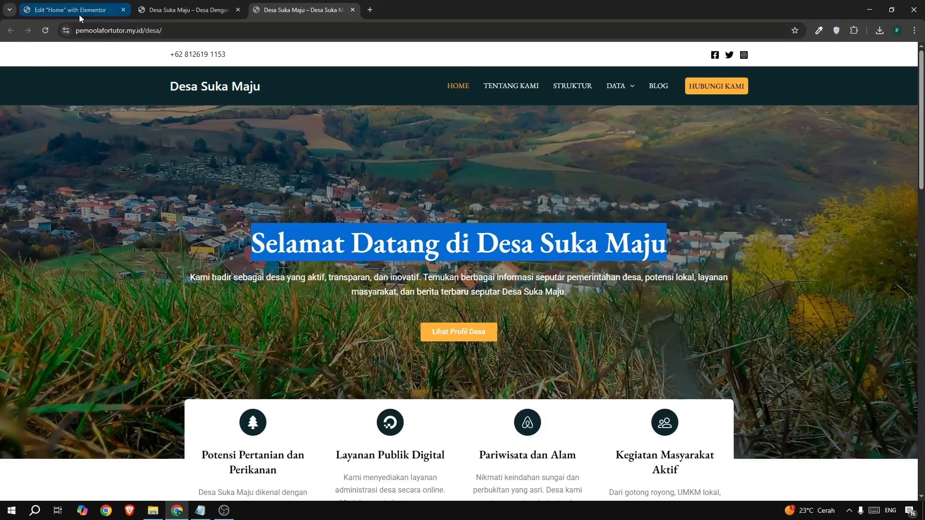
{"action": "left_click", "coordinate": [79, 10]}
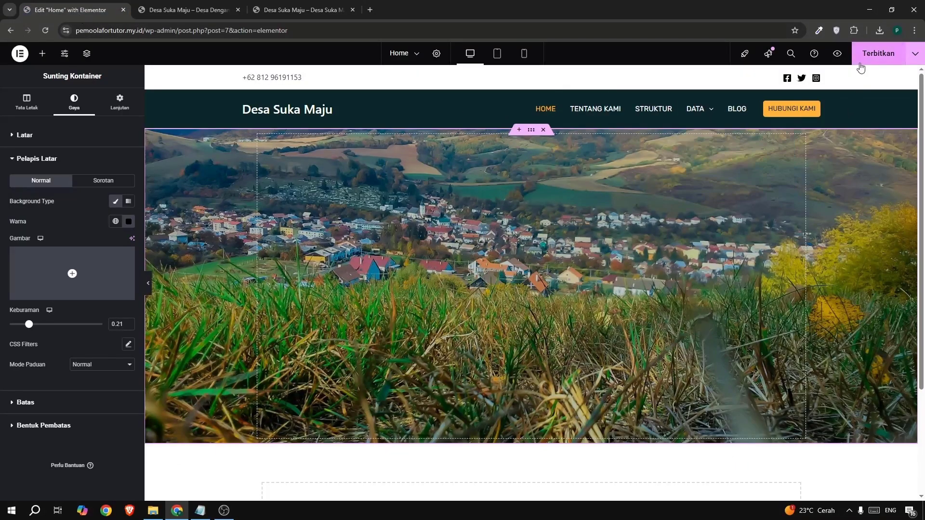
{"action": "left_click", "coordinate": [860, 64]}
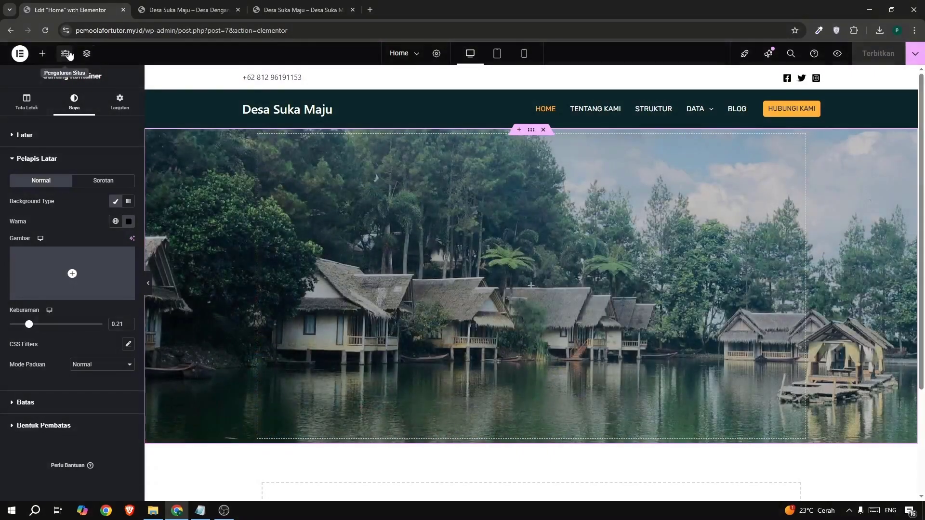
In the site's global fonts, set the font family of the primary (Utama) system font to EB Garamond.
{"action": "left_click", "coordinate": [65, 53]}
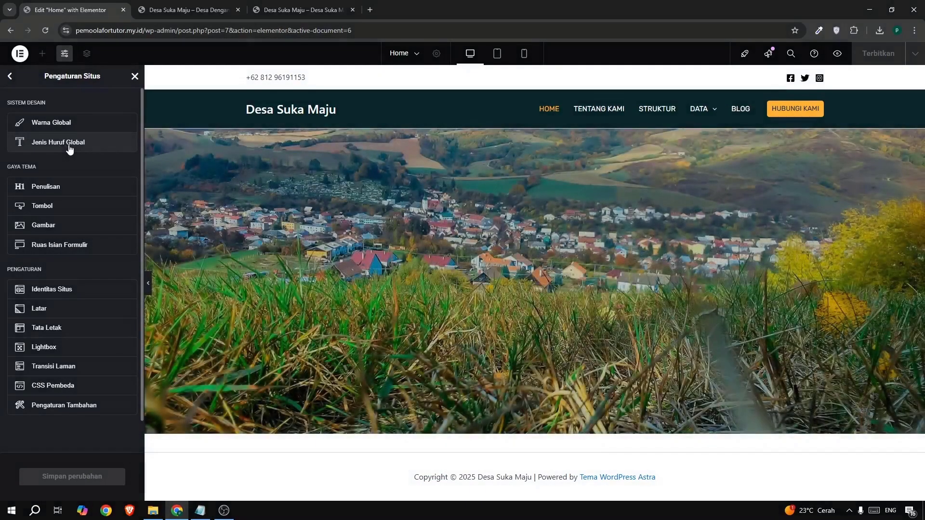
{"action": "left_click", "coordinate": [30, 147]}
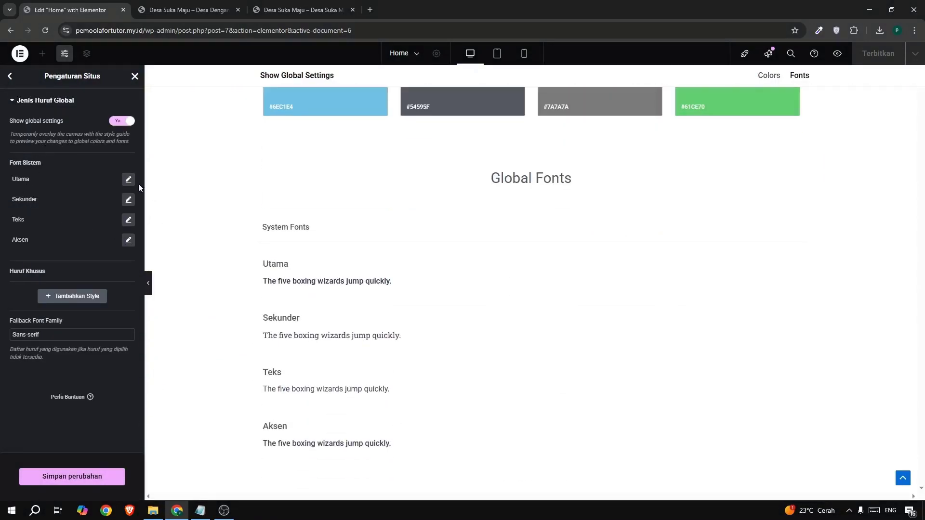
{"action": "left_click", "coordinate": [128, 180]}
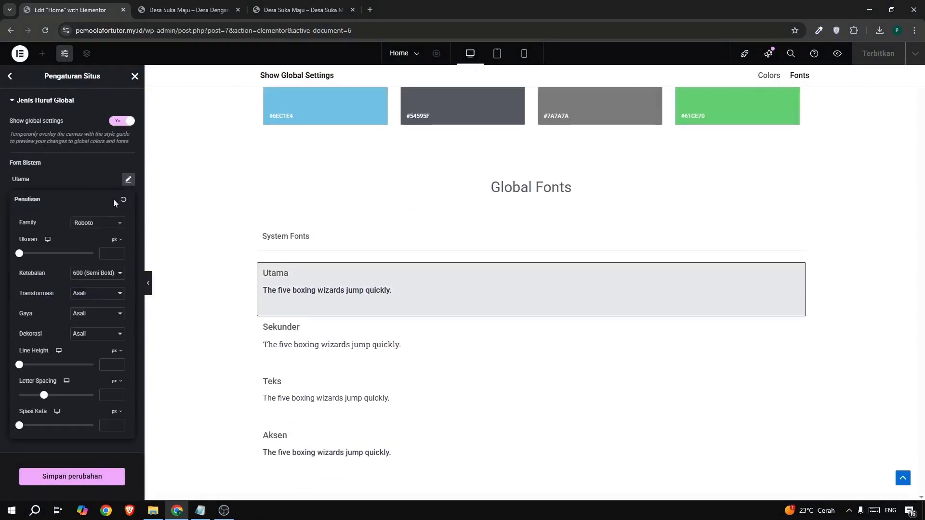
{"action": "left_click", "coordinate": [104, 225]}
{"action": "type", "text": "rub"}
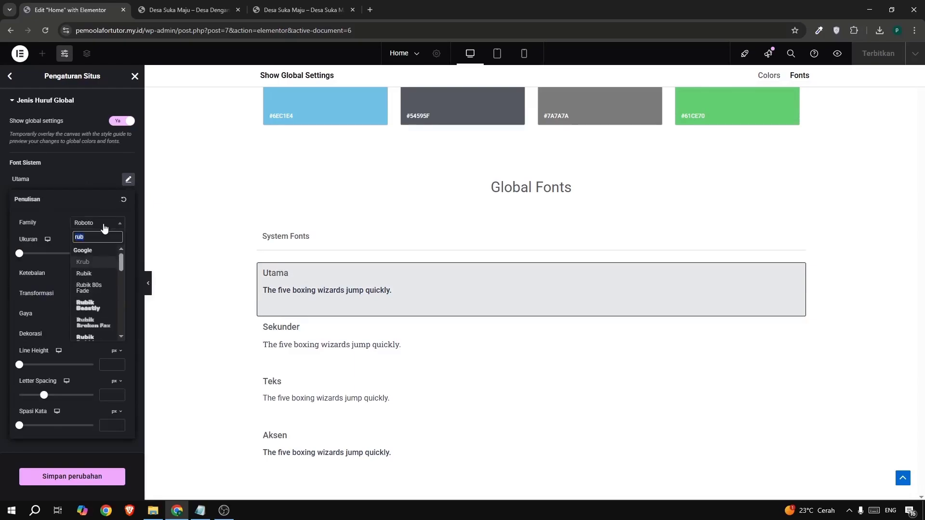
{"action": "type", "text": "gram"}
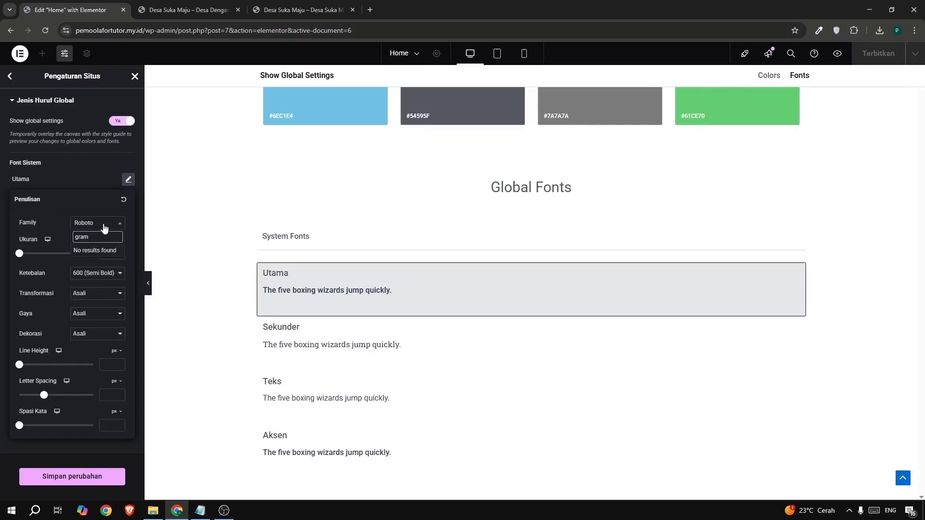
{"action": "key", "text": "BackSpace"}
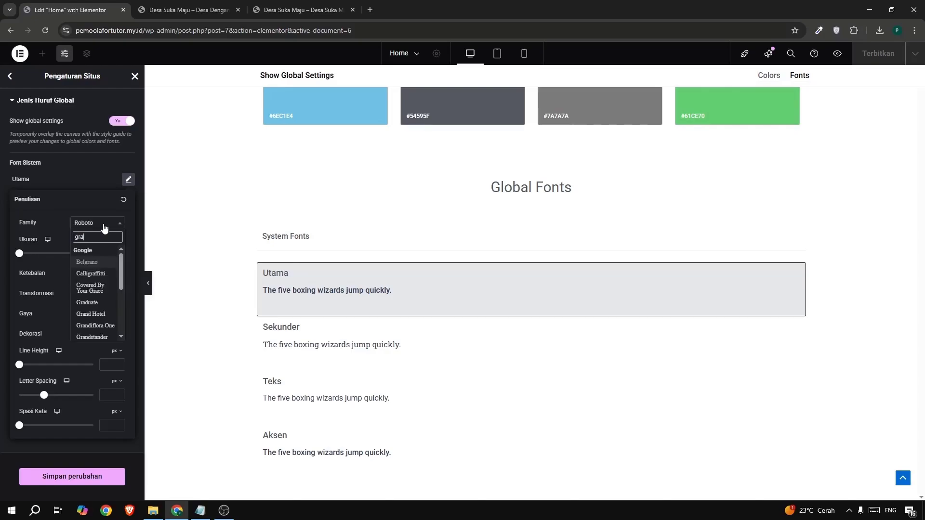
{"action": "key", "text": "BackSpace"}
{"action": "key", "text": "BackSpace"}
{"action": "key", "text": "BackSpace"}
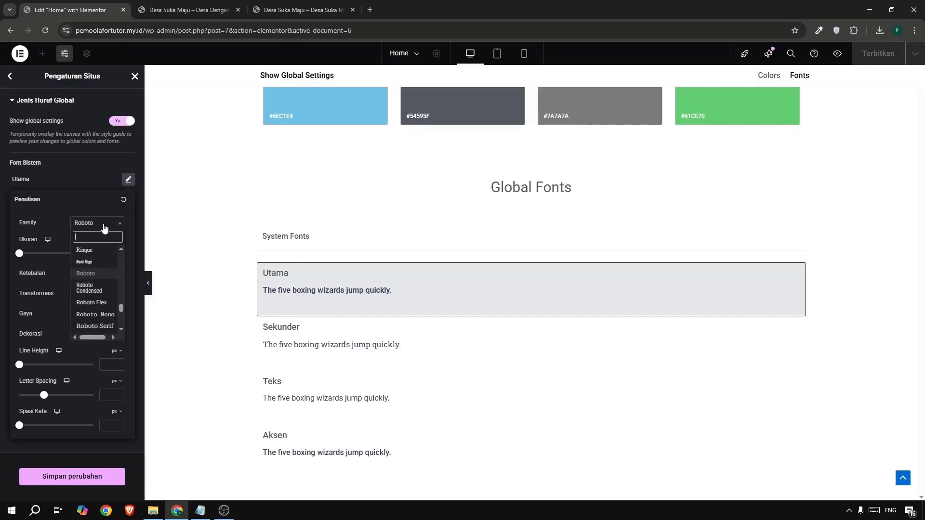
{"action": "type", "text": "gara"}
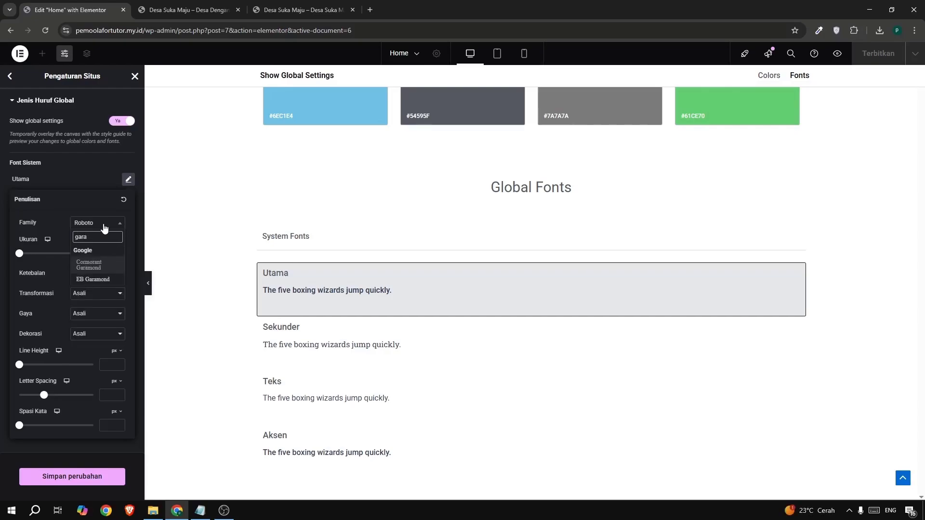
{"action": "left_click", "coordinate": [106, 281]}
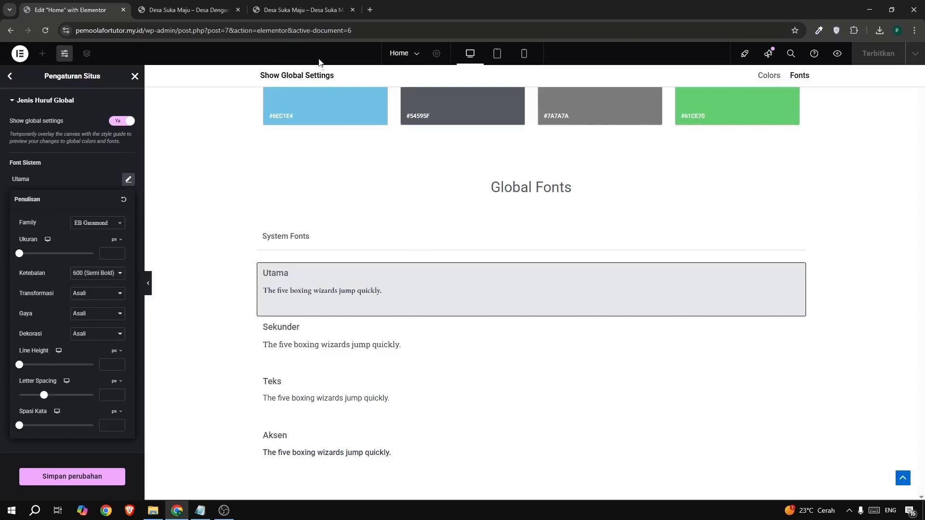
Compare the header fonts of the built site and the example site, and set the secondary (Sekunder) global font to EB Garamond.
{"action": "left_click", "coordinate": [183, 10]}
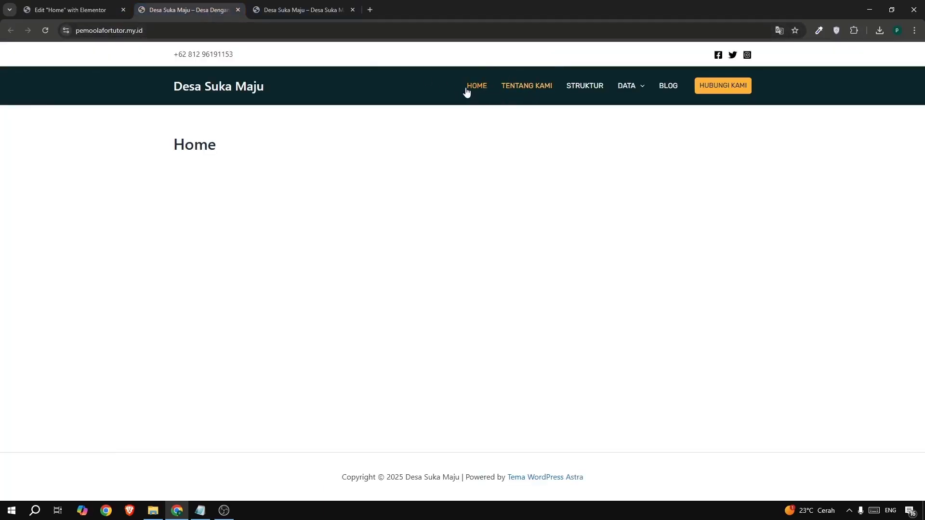
{"action": "left_click", "coordinate": [292, 15]}
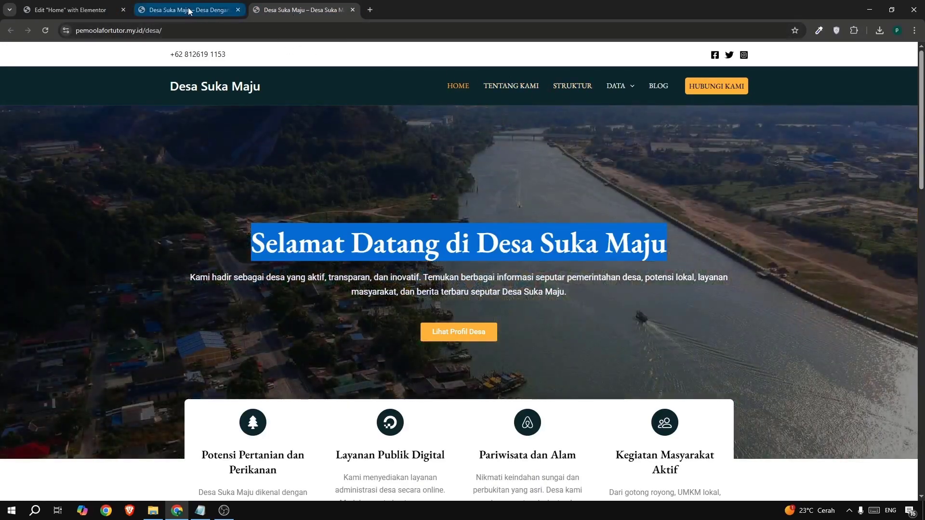
{"action": "left_click", "coordinate": [183, 10]}
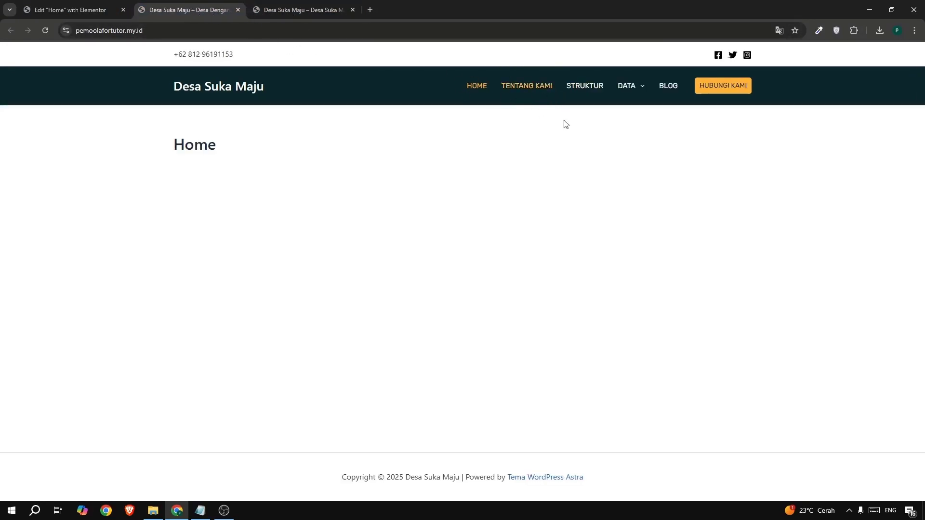
{"action": "left_click", "coordinate": [72, 10]}
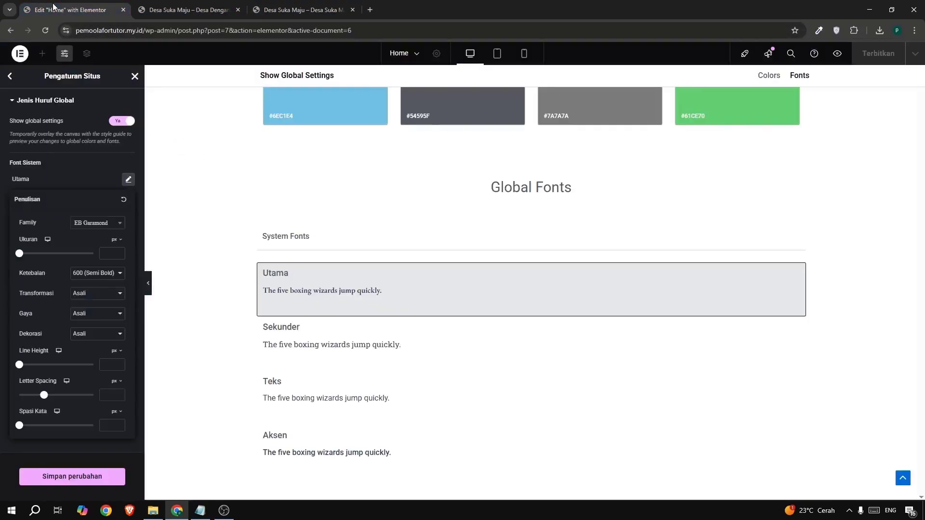
{"action": "left_click", "coordinate": [80, 187]}
{"action": "left_click", "coordinate": [128, 200]}
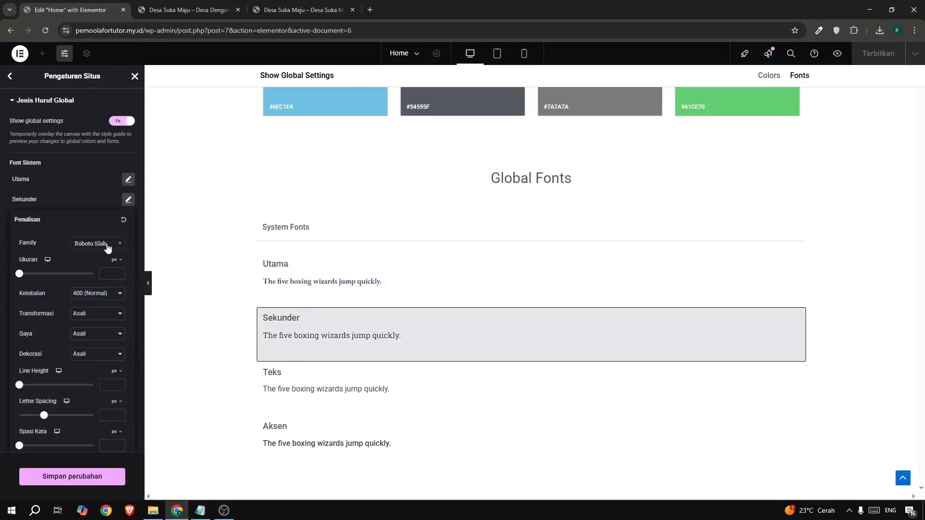
{"action": "left_click", "coordinate": [107, 245]}
{"action": "type", "text": "gara"}
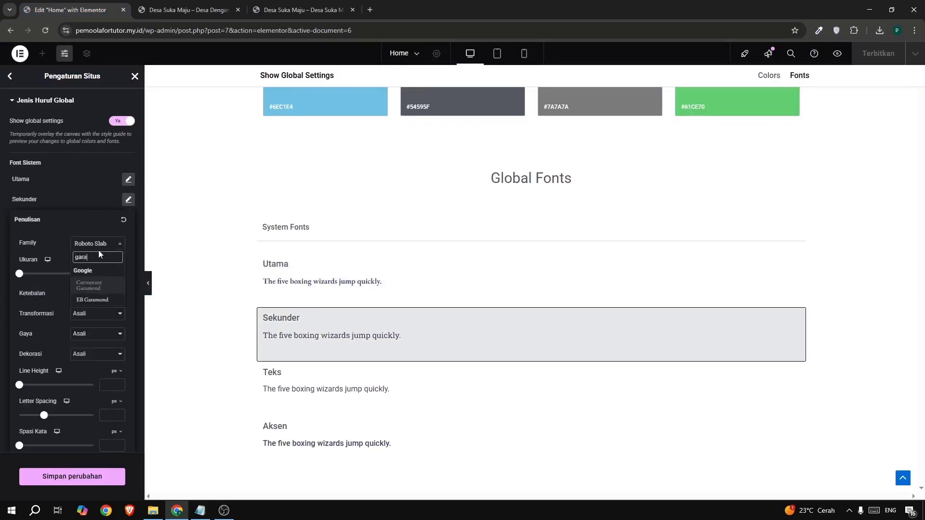
{"action": "left_click", "coordinate": [89, 301]}
{"action": "left_click", "coordinate": [81, 189]}
Set the font family of the text (Teks) global font to EB Garamond.
{"action": "left_click", "coordinate": [128, 220]}
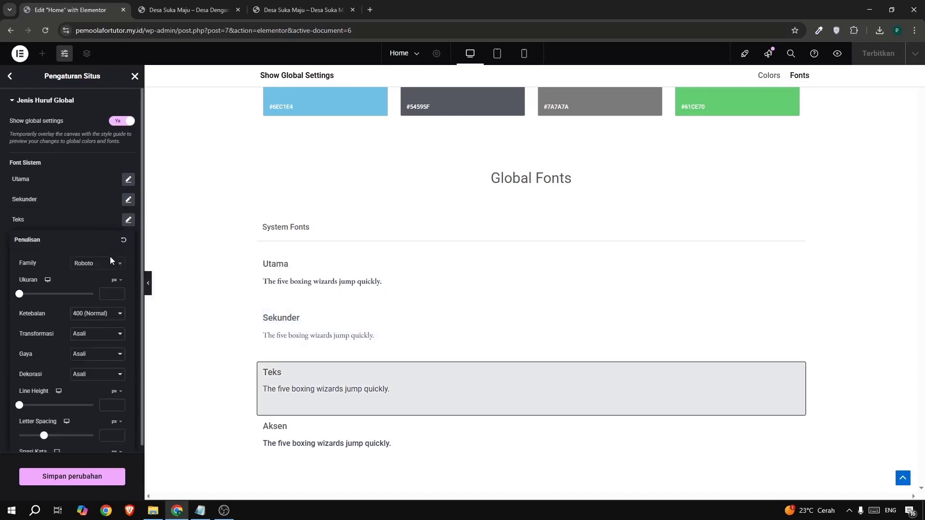
{"action": "left_click", "coordinate": [109, 264]}
{"action": "type", "text": "gara"}
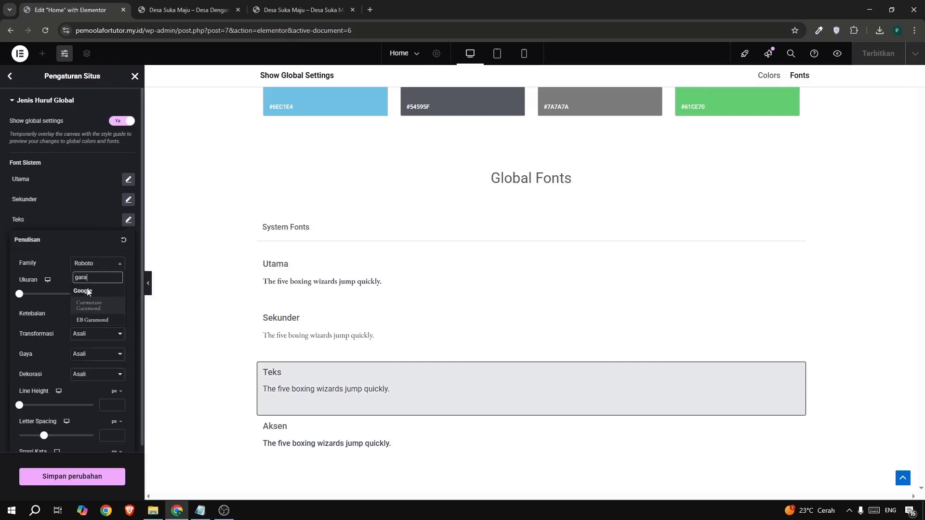
{"action": "left_click", "coordinate": [87, 320]}
{"action": "left_click", "coordinate": [101, 223]}
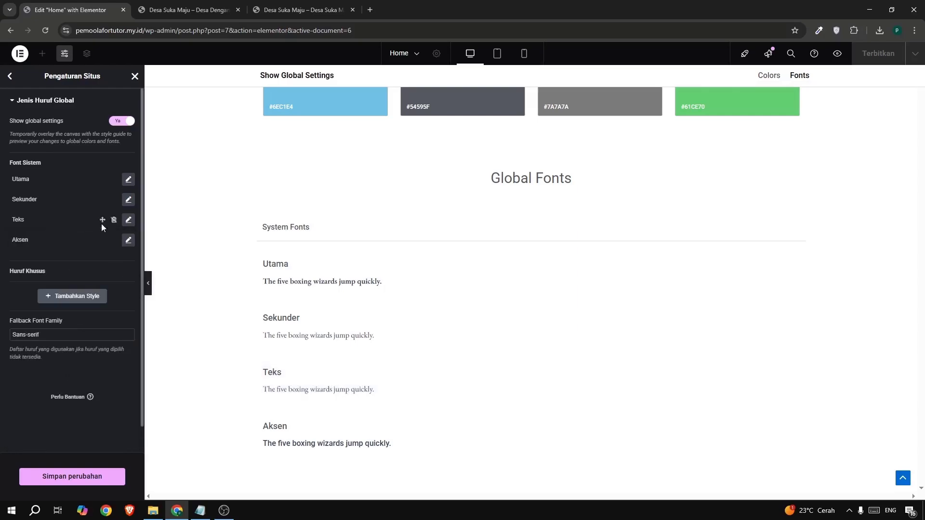
Set the accent (Aksen) global font to EB Garamond, and save and close the site settings.
{"action": "left_click", "coordinate": [128, 240]}
{"action": "left_click", "coordinate": [103, 284]}
{"action": "type", "text": "gar"}
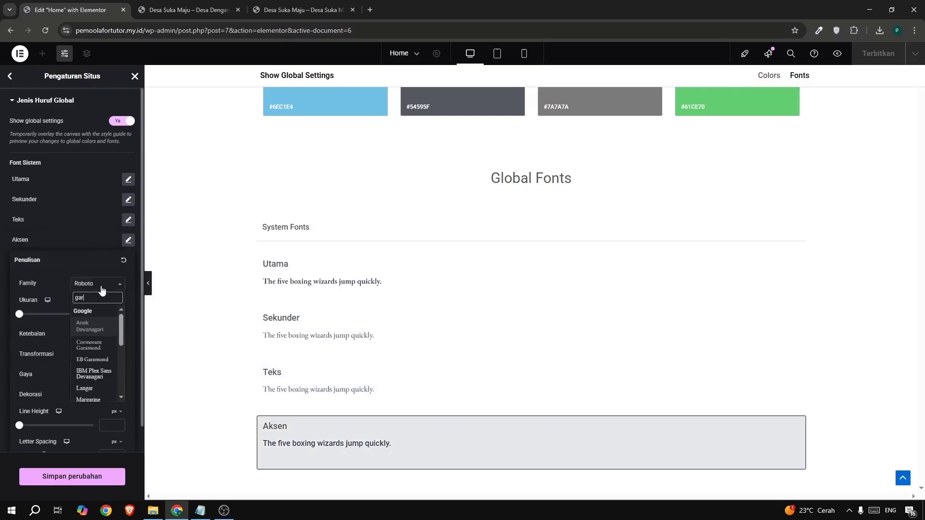
{"action": "type", "text": "a"}
{"action": "left_click", "coordinate": [97, 342]}
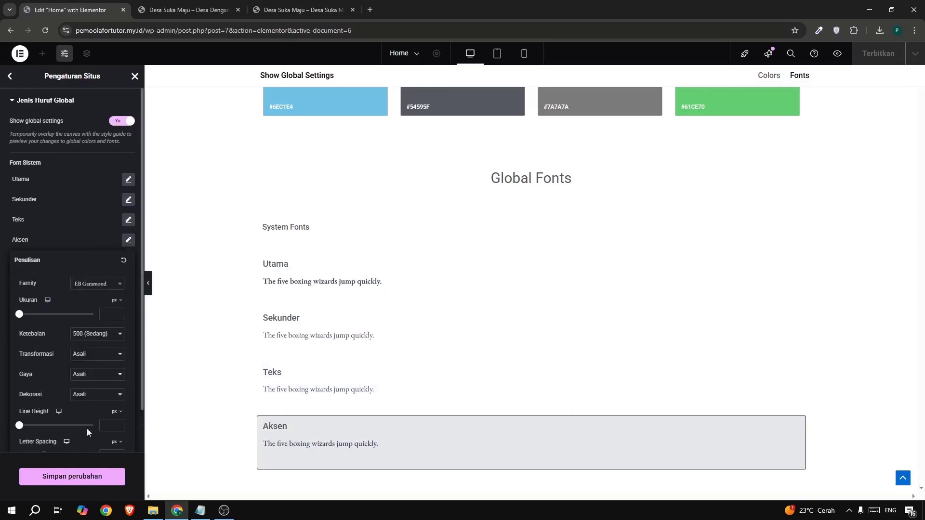
{"action": "left_click", "coordinate": [70, 477]}
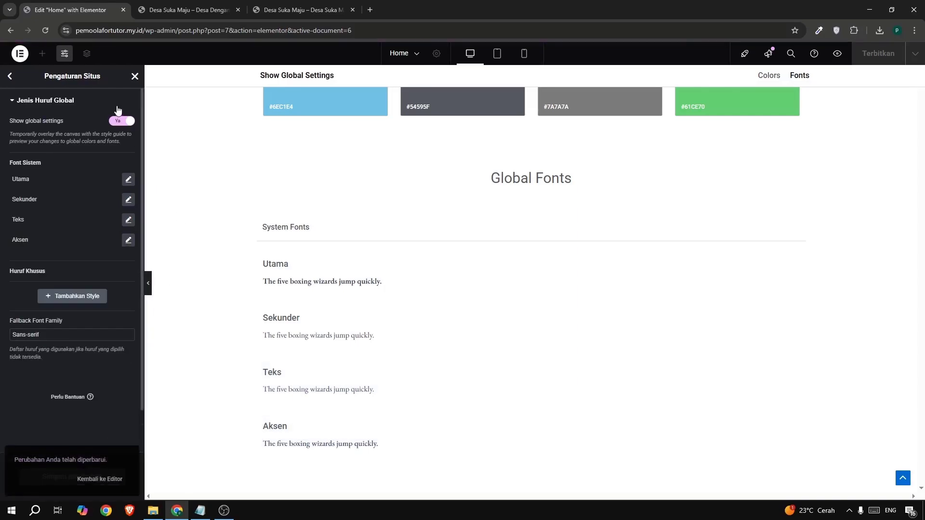
{"action": "left_click", "coordinate": [135, 76]}
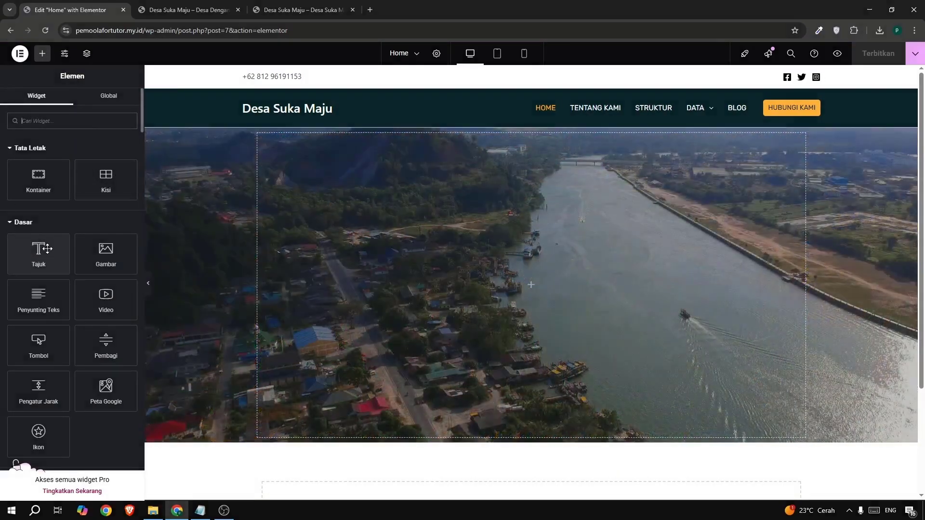
Add a heading widget to the hero container and replace its title with the copied text "Selamat Datang di Desa Suka Maju".
{"action": "left_click_drag", "start_coordinate": [38, 260], "coordinate": [443, 282]}
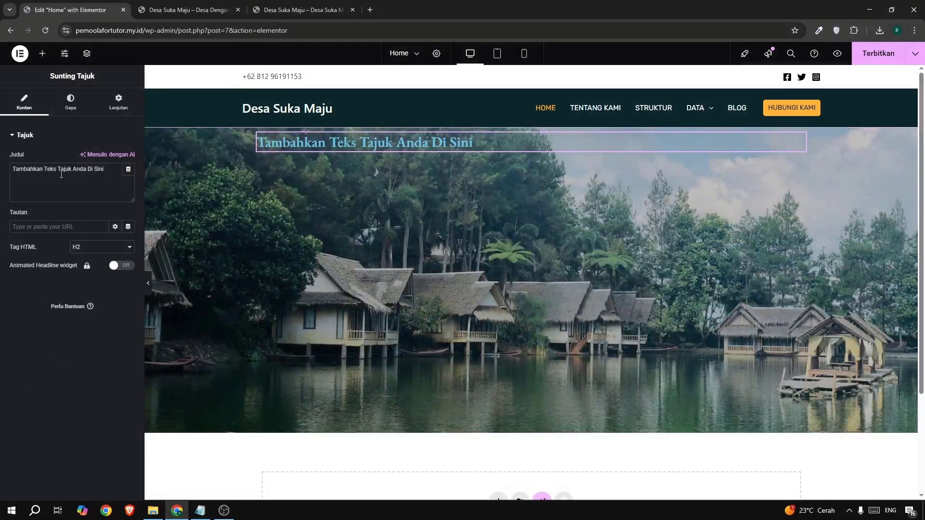
{"action": "key", "text": "ctrl+a"}
{"action": "type", "text": "Selamat Datang di Desa Suka Maju"}
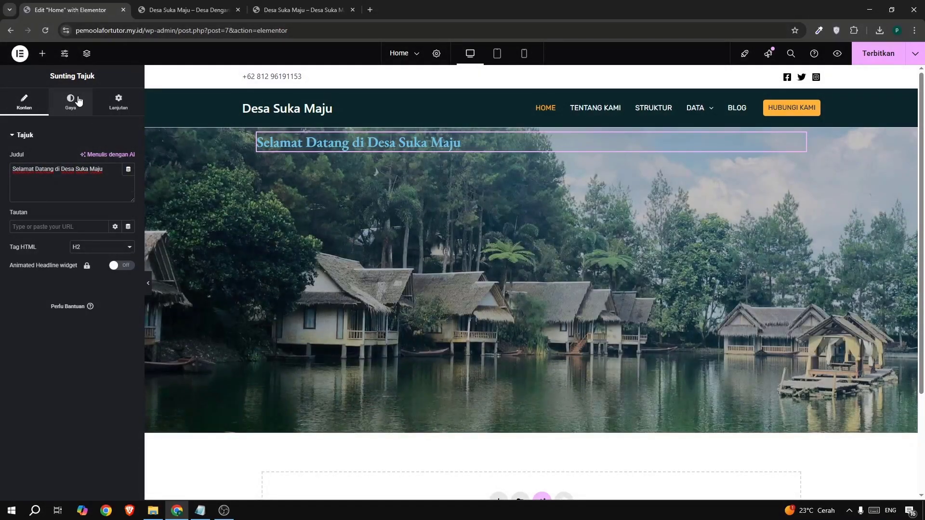
Center-align the hero heading and set its font size to 50 px.
{"action": "left_click", "coordinate": [79, 100]}
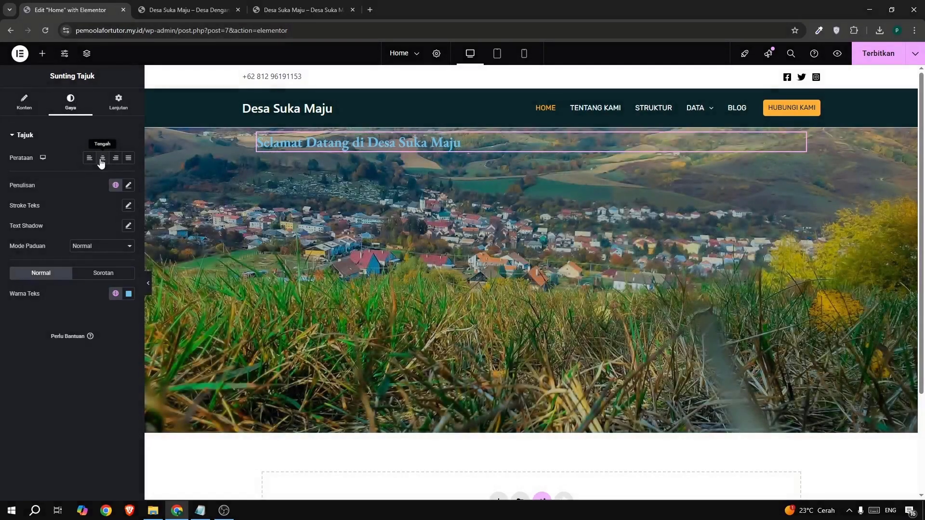
{"action": "left_click", "coordinate": [102, 160]}
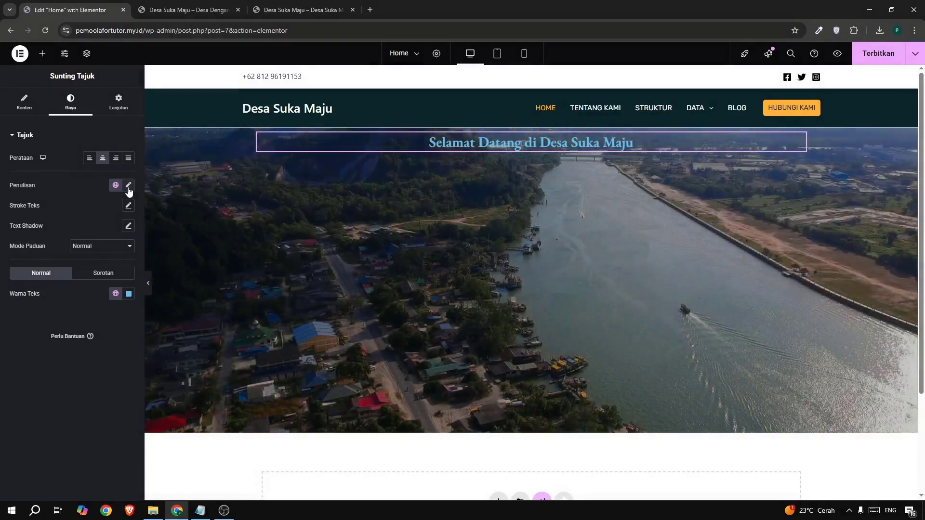
{"action": "left_click", "coordinate": [128, 186]}
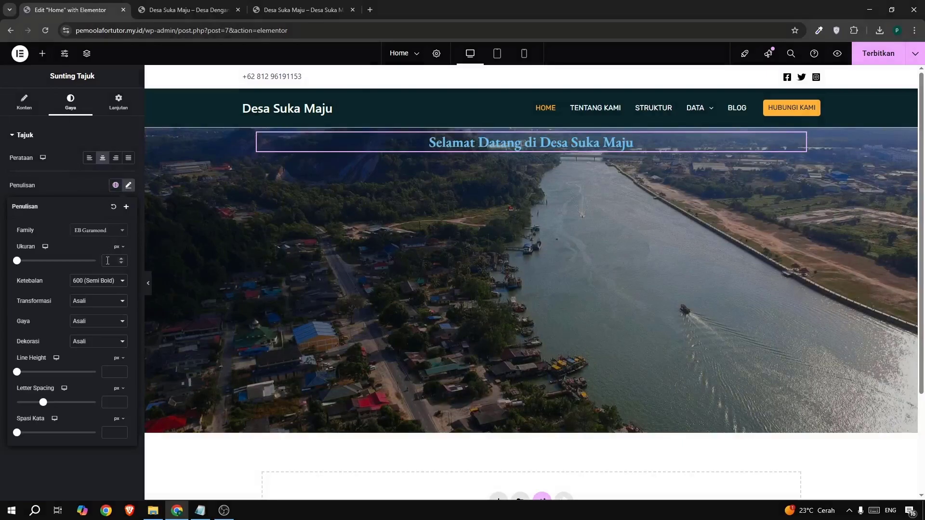
{"action": "left_click", "coordinate": [107, 261]}
{"action": "type", "text": "50"}
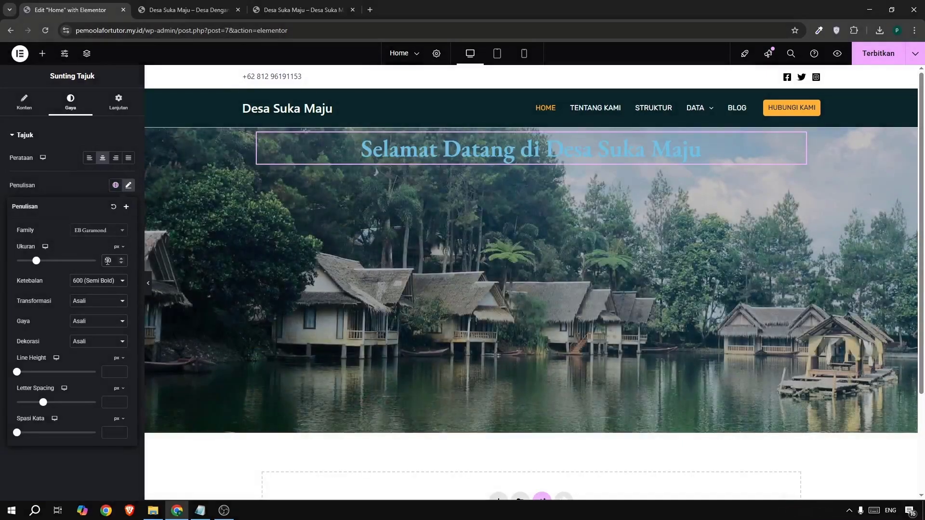
Check the hero heading on the example site and set the built heading's text color to #FFFFFF.
{"action": "left_click", "coordinate": [277, 10]}
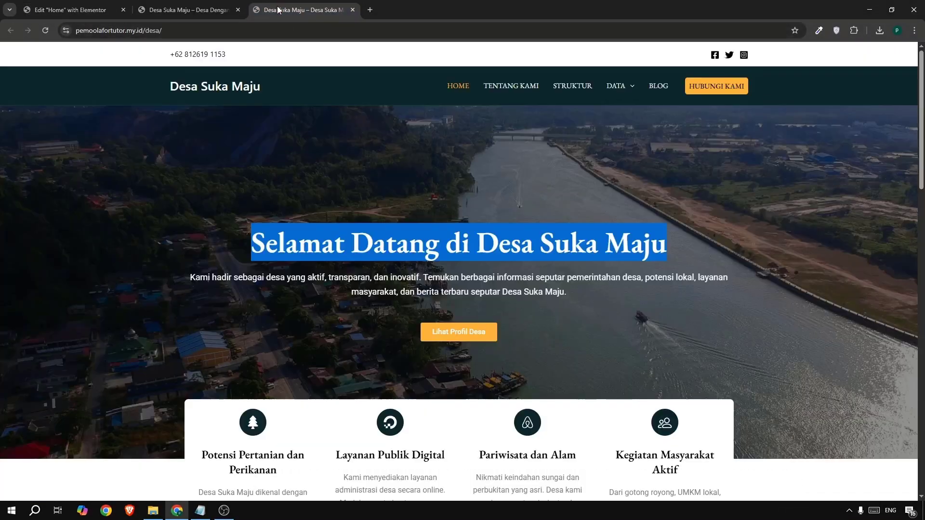
{"action": "left_click", "coordinate": [197, 150]}
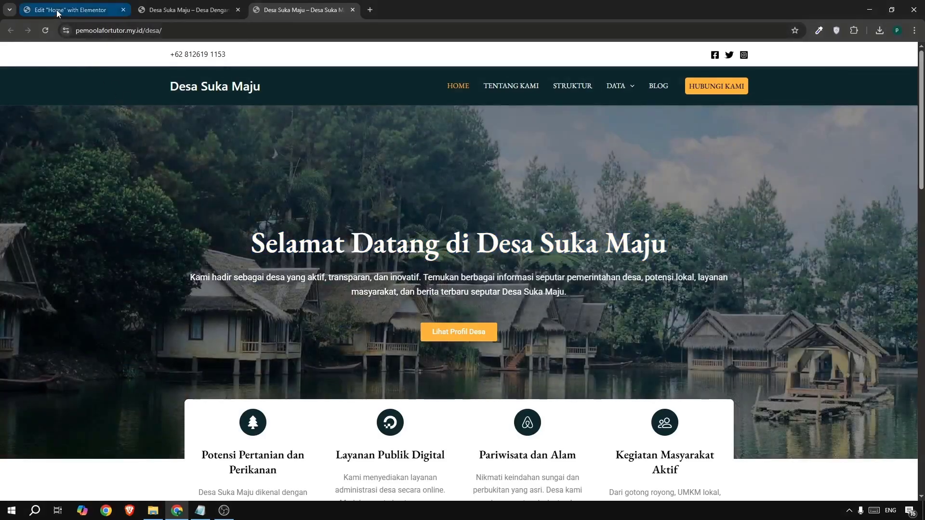
{"action": "left_click", "coordinate": [56, 9]}
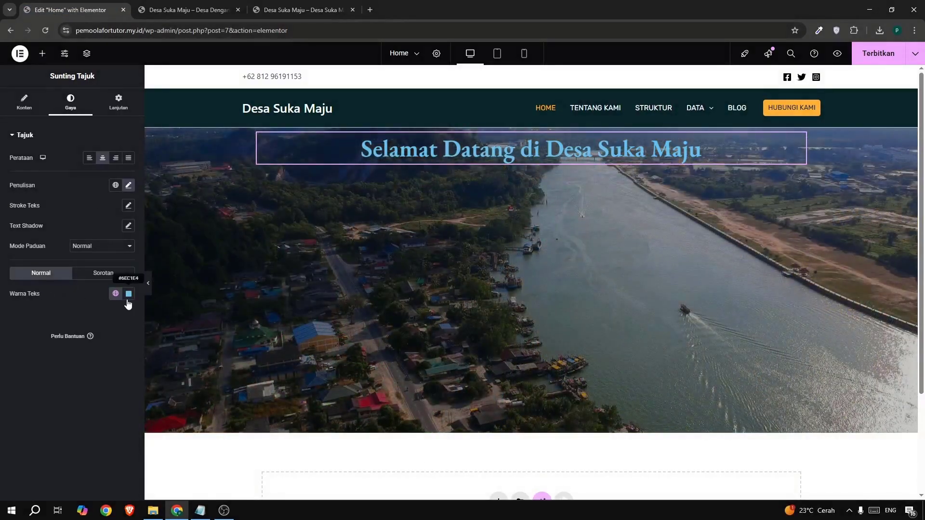
{"action": "left_click", "coordinate": [129, 294]}
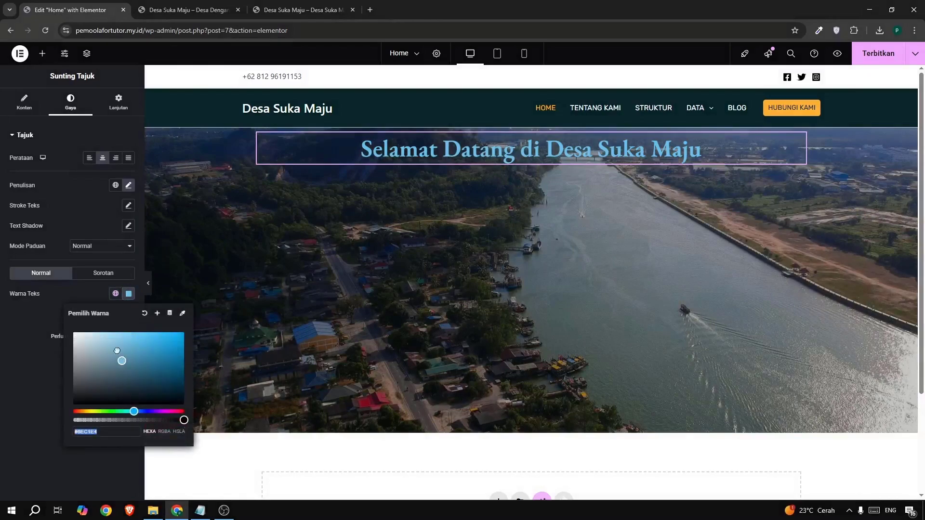
{"action": "type", "text": "#FFFFFF"}
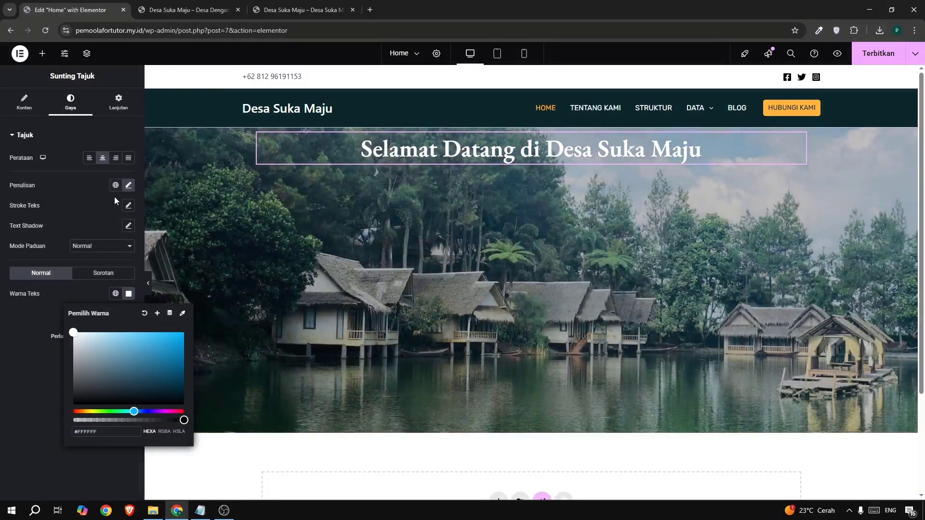
Increase the hero heading's font size to 53 px.
{"action": "left_click", "coordinate": [128, 186]}
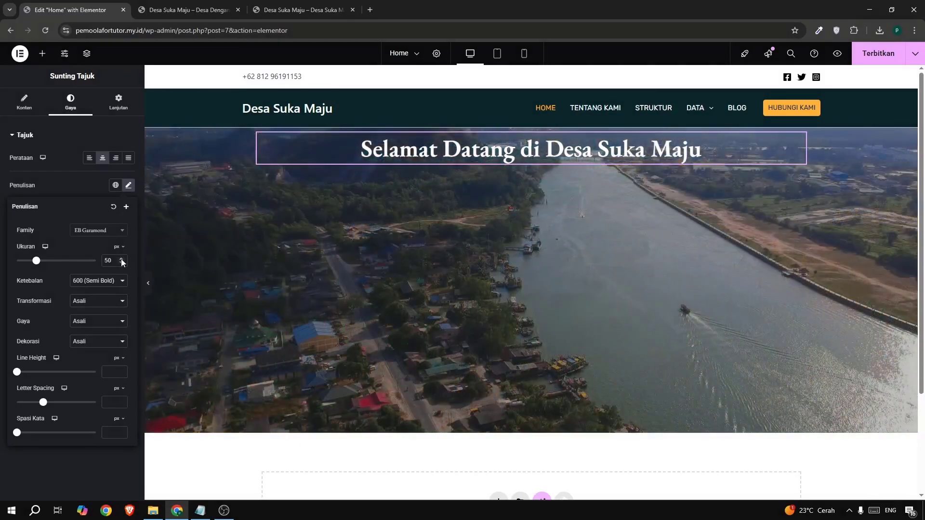
{"action": "left_click", "coordinate": [120, 259]}
{"action": "left_click", "coordinate": [121, 259]}
{"action": "left_click", "coordinate": [121, 259]}
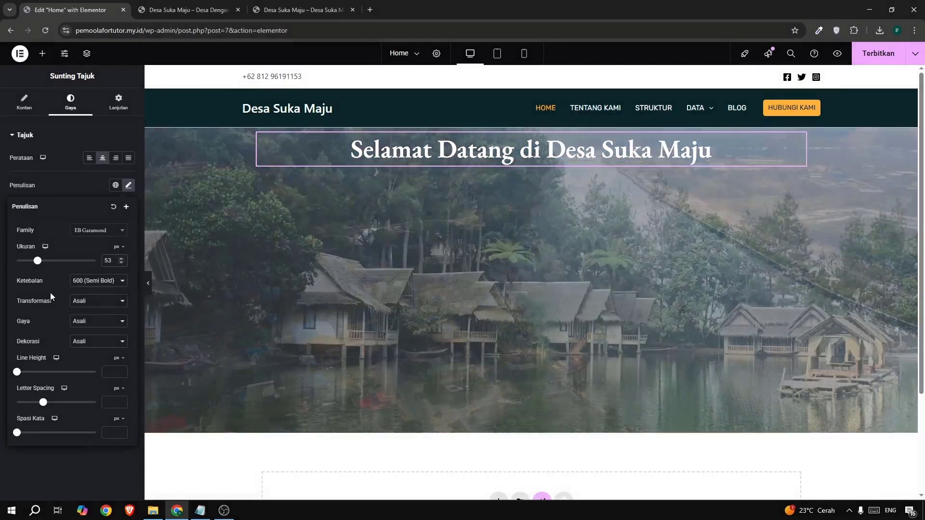
Try the 700 (Tebal) font weight on the hero heading and return it to 600 (Semi Bold).
{"action": "left_click", "coordinate": [96, 280]}
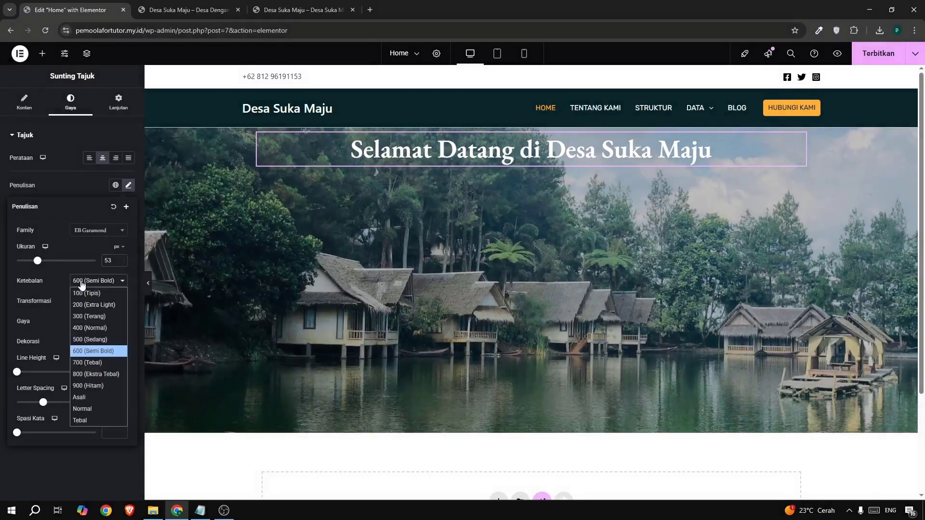
{"action": "left_click", "coordinate": [78, 362]}
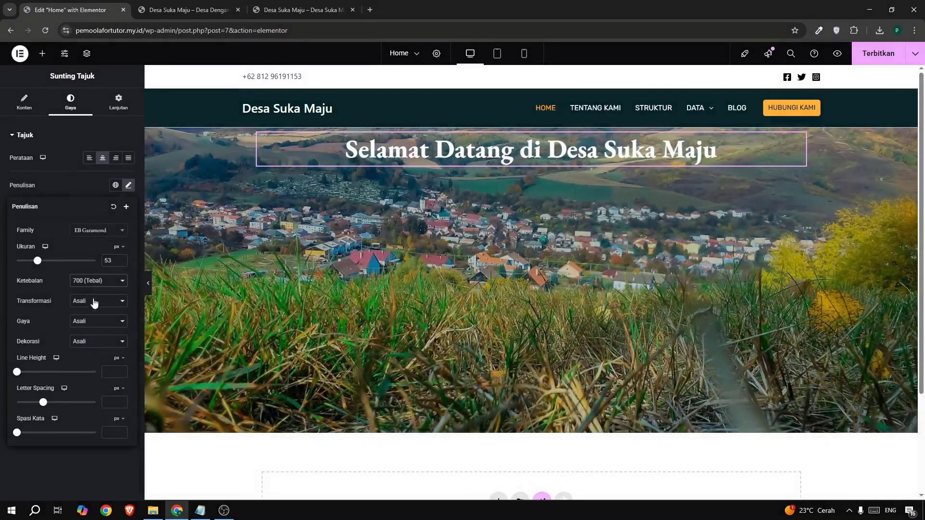
{"action": "left_click", "coordinate": [92, 281]}
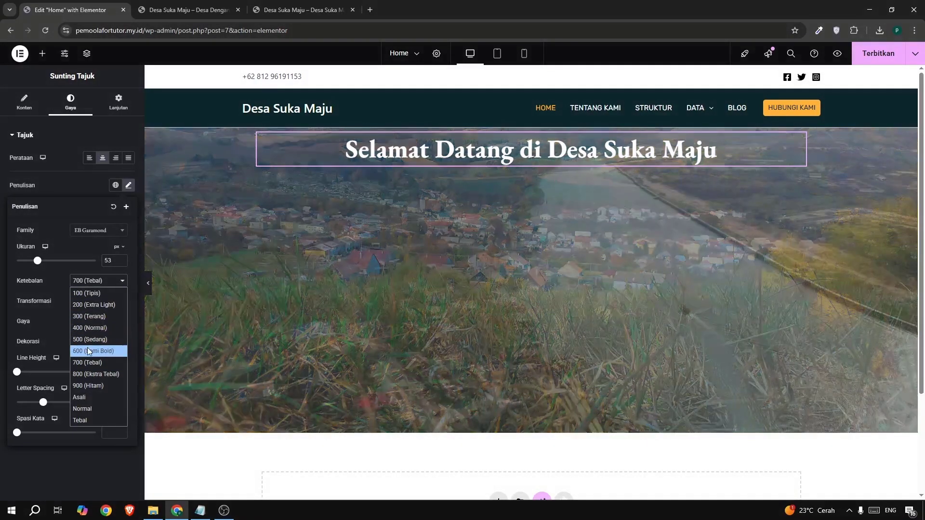
{"action": "left_click", "coordinate": [87, 351]}
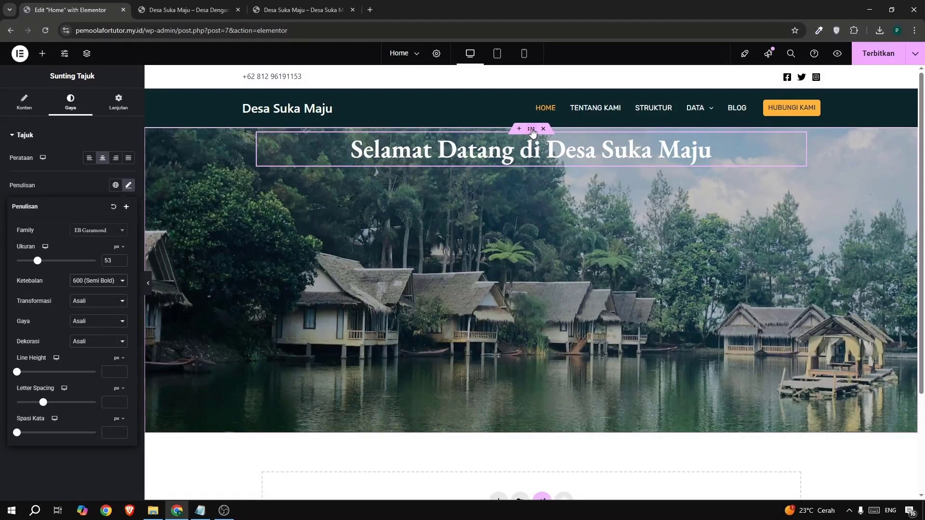
Center the hero container's content with Justify Content and Align Items, and publish the page.
{"action": "left_click", "coordinate": [532, 130]}
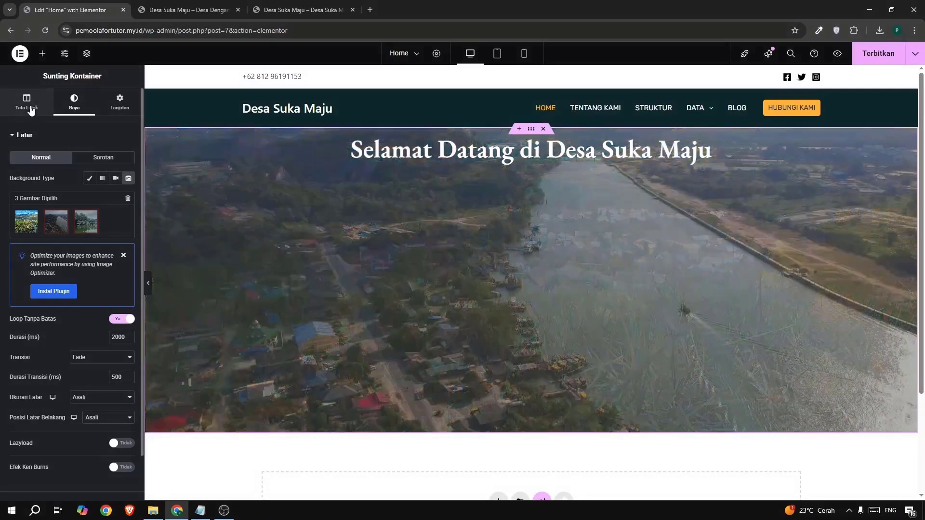
{"action": "left_click", "coordinate": [26, 103]}
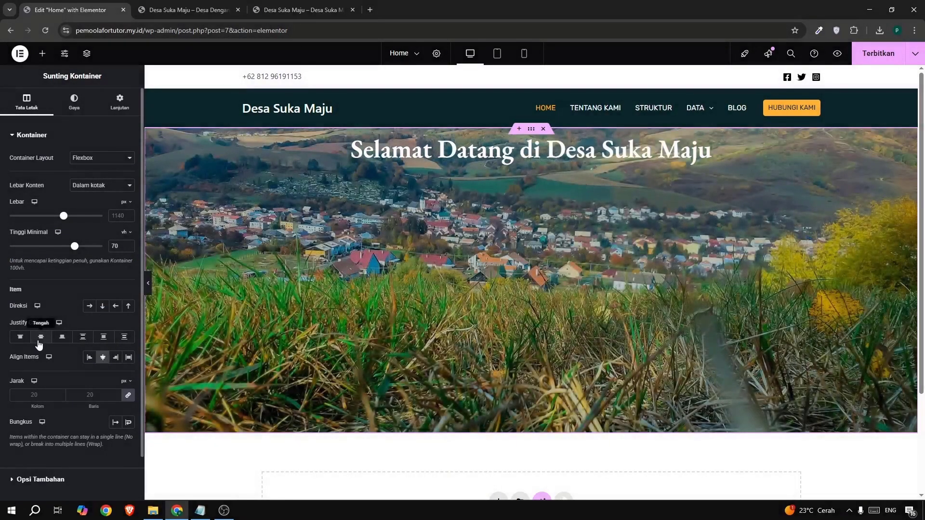
{"action": "left_click", "coordinate": [49, 341]}
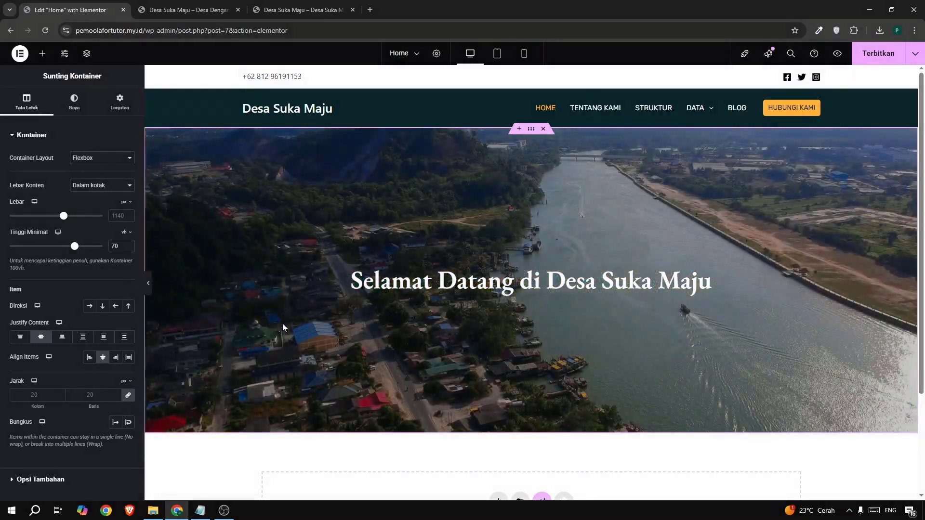
{"action": "left_click", "coordinate": [867, 62]}
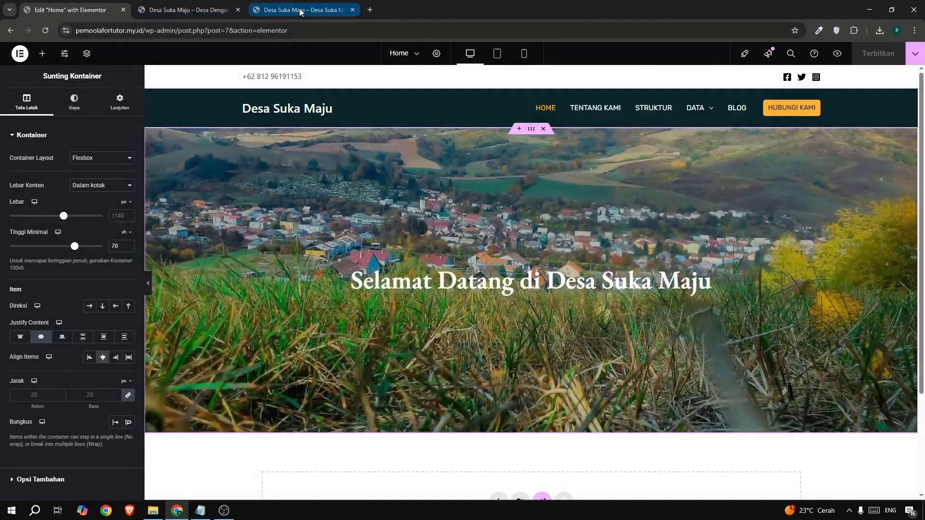
Copy the introductory paragraph below the hero heading on the example site.
{"action": "left_click", "coordinate": [300, 12]}
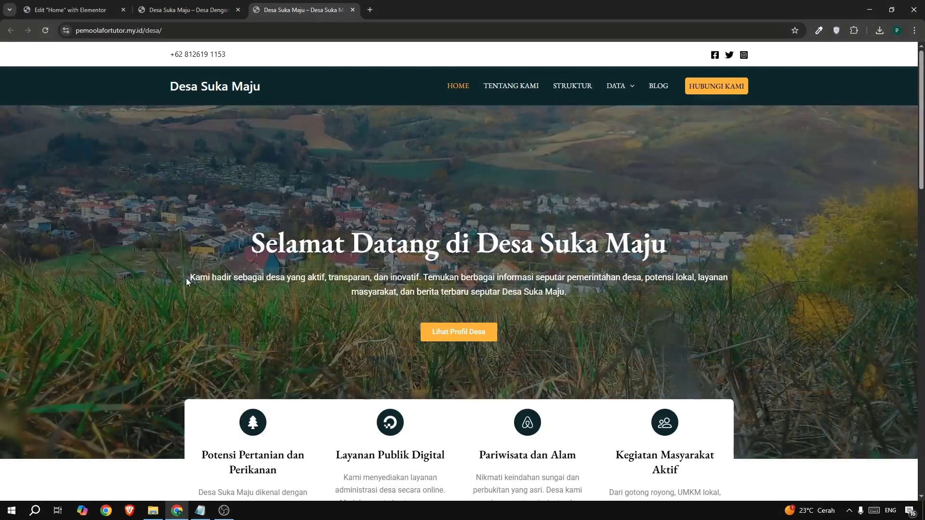
{"action": "left_click_drag", "start_coordinate": [189, 277], "coordinate": [563, 292]}
{"action": "key", "text": "ctrl+c"}
{"action": "right_click", "coordinate": [562, 291]}
{"action": "left_click", "coordinate": [583, 301]}
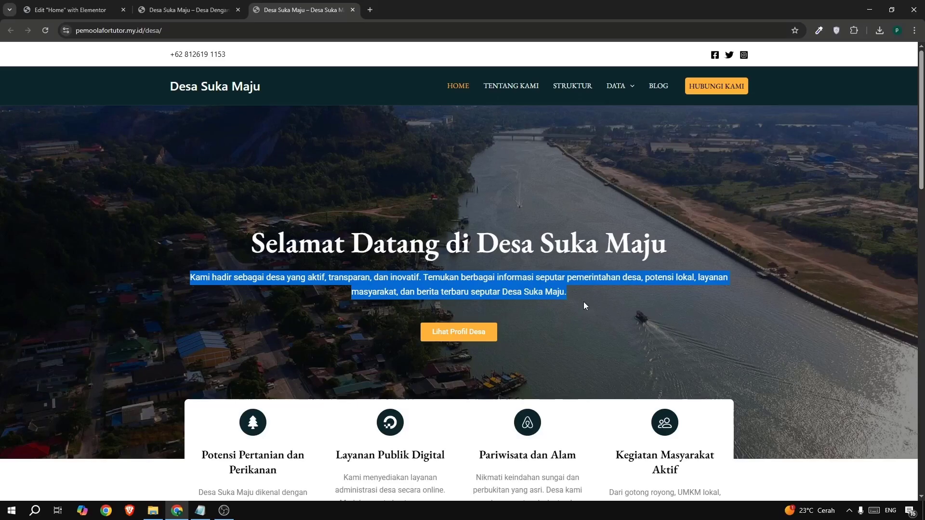
Add a text editor (Penyunting Teks) widget below the hero heading and replace its placeholder with the copied paragraph.
{"action": "left_click", "coordinate": [68, 10]}
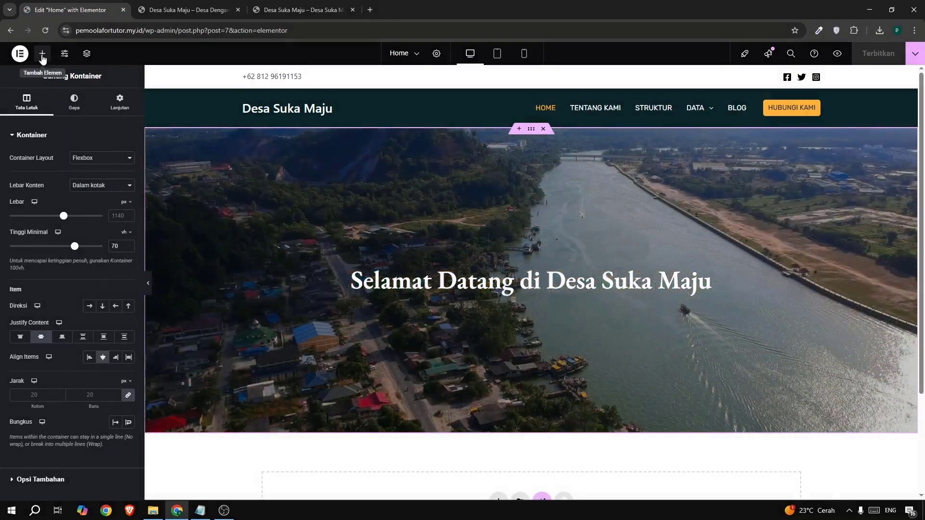
{"action": "left_click", "coordinate": [42, 54]}
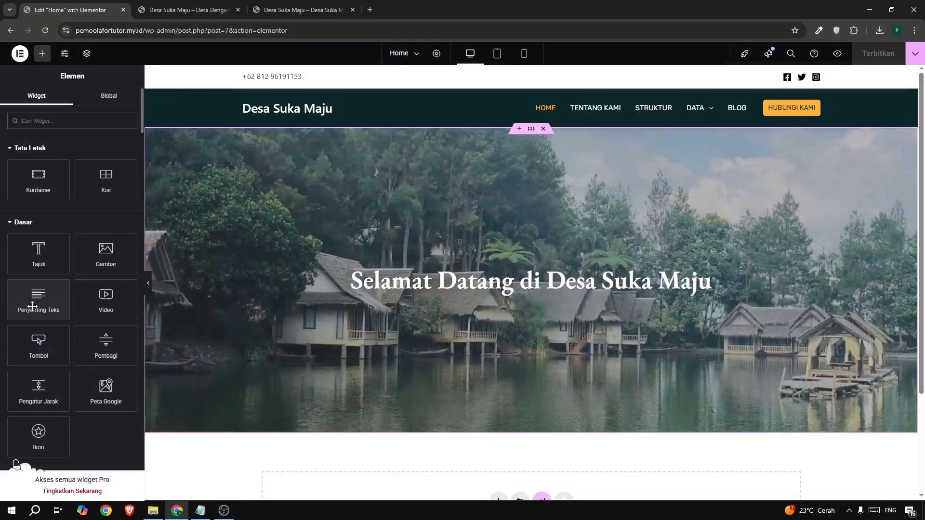
{"action": "left_click_drag", "start_coordinate": [29, 304], "coordinate": [406, 284]}
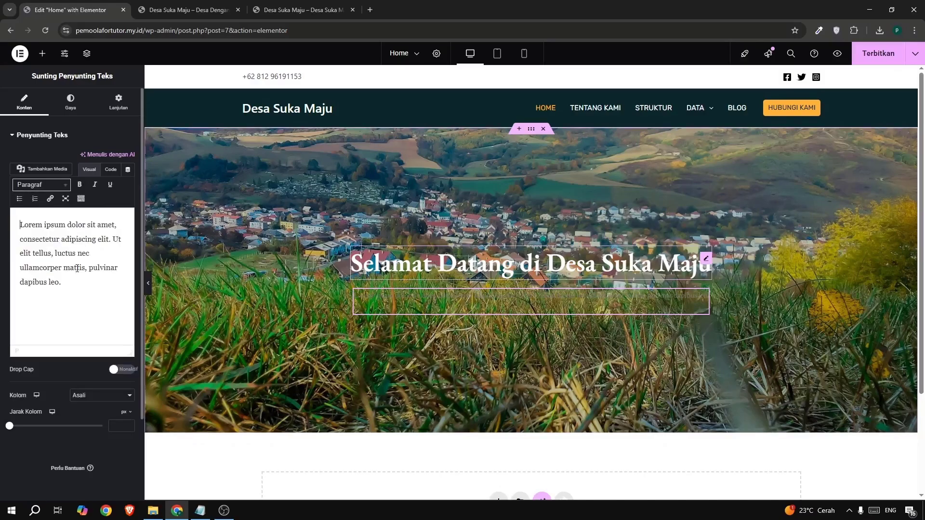
{"action": "key", "text": "ctrl+a"}
{"action": "key", "text": "ctrl+v"}
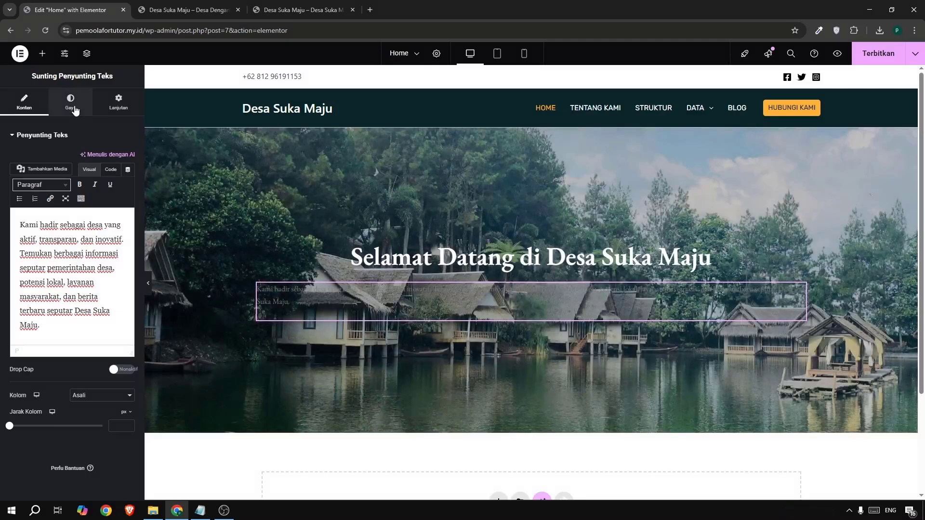
Center-align the hero paragraph and set its link color (Warna Tautan) to #FFFFFF.
{"action": "left_click", "coordinate": [74, 107]}
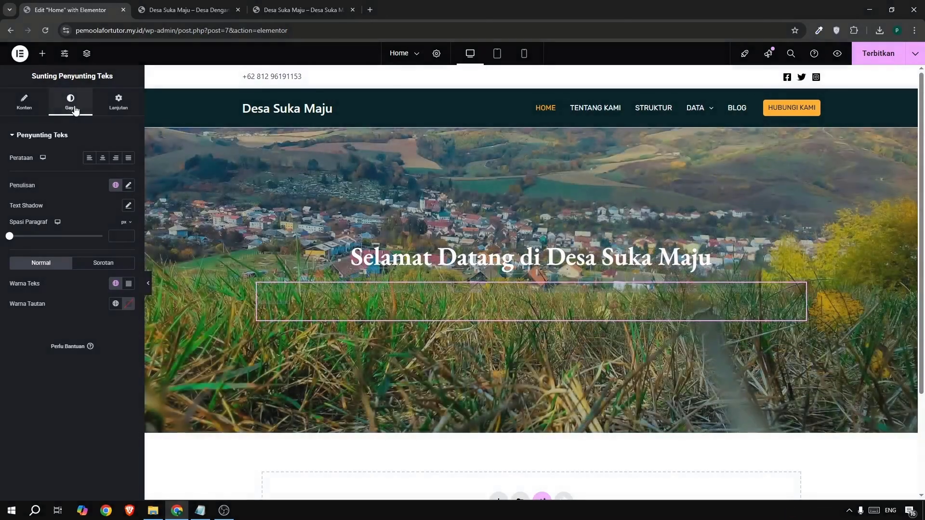
{"action": "left_click", "coordinate": [100, 160]}
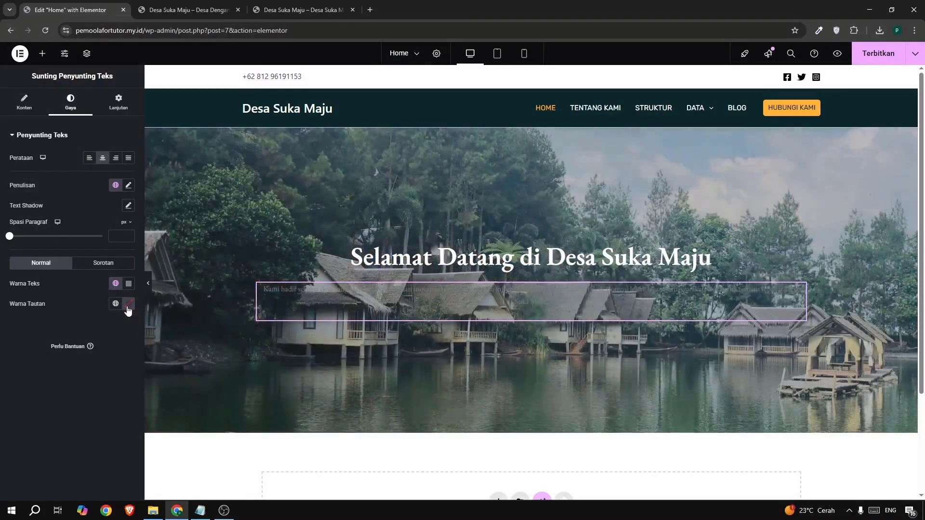
{"action": "left_click", "coordinate": [128, 304]}
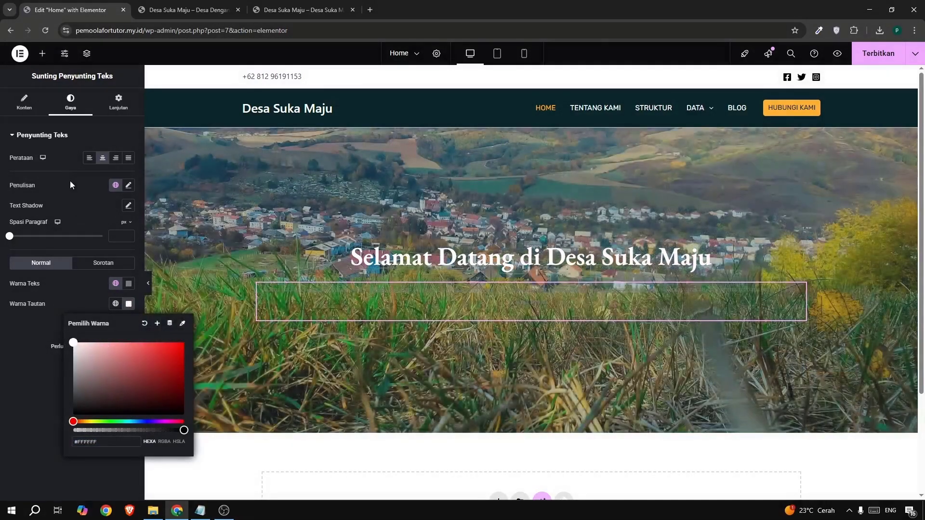
Set the hero paragraph's font size to 17 px.
{"action": "left_click", "coordinate": [127, 186]}
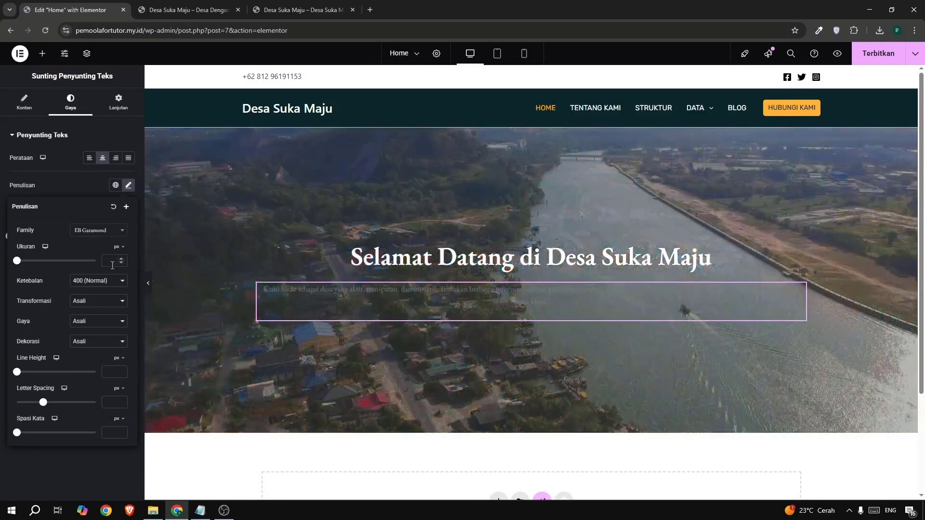
{"action": "left_click", "coordinate": [112, 264]}
{"action": "type", "text": "127"}
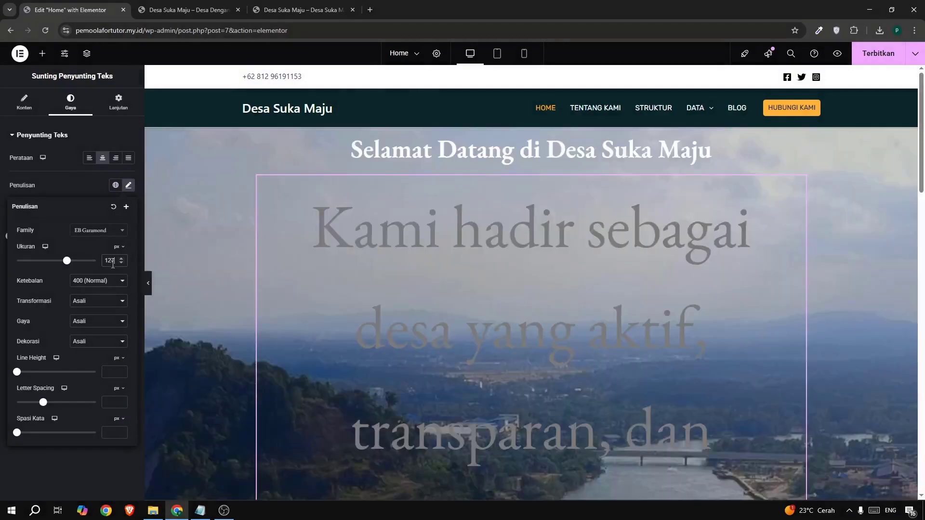
{"action": "double_click", "coordinate": [114, 261]}
{"action": "type", "text": "17"}
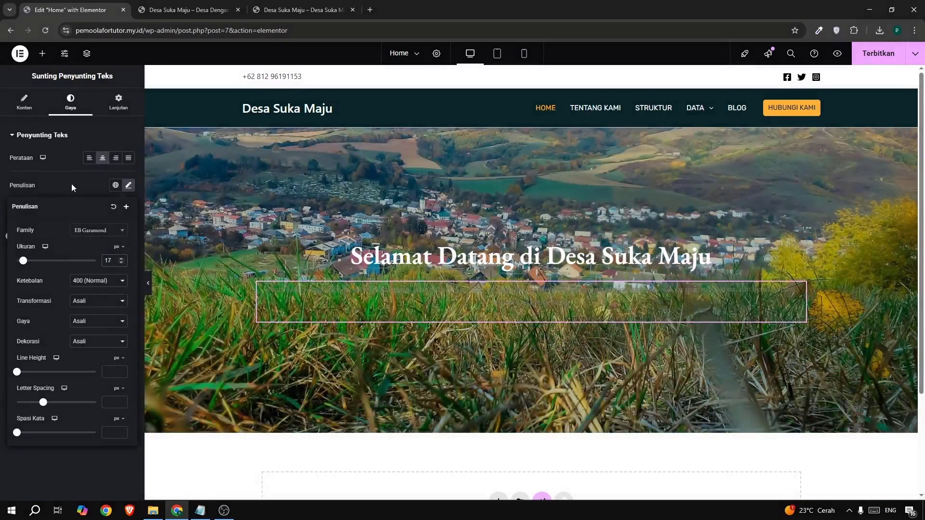
Set the hero paragraph's text color (Warna Teks) to #FFFFFF.
{"action": "left_click", "coordinate": [71, 184]}
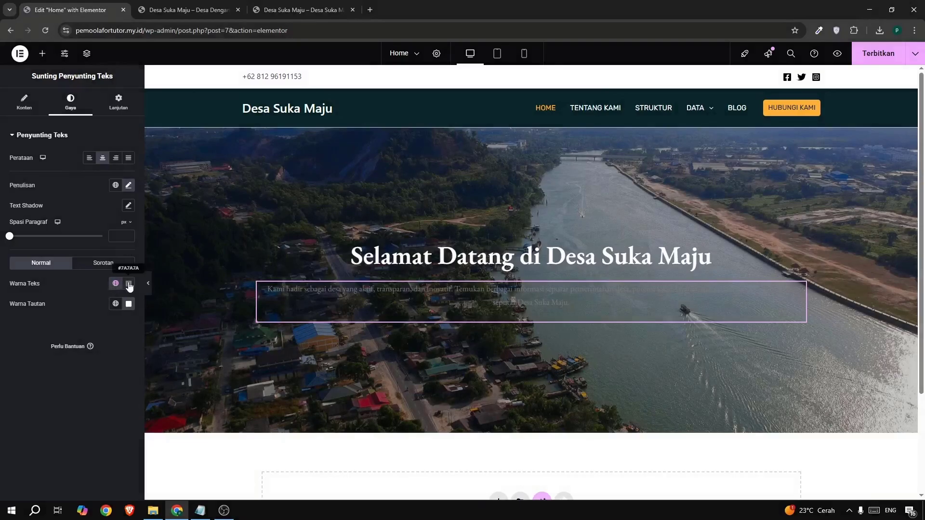
{"action": "left_click", "coordinate": [129, 285]}
{"action": "left_click", "coordinate": [74, 323]}
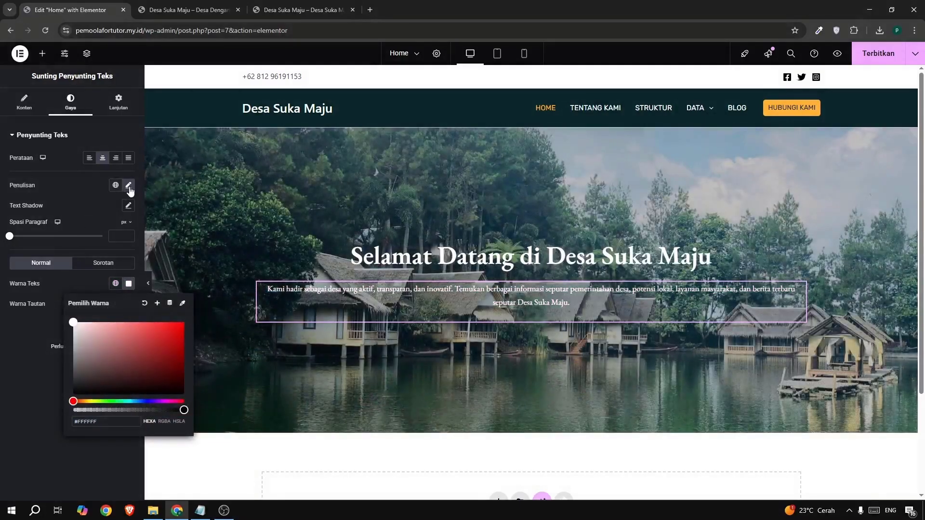
Increase the hero paragraph's font size to 23 px.
{"action": "left_click", "coordinate": [129, 186]}
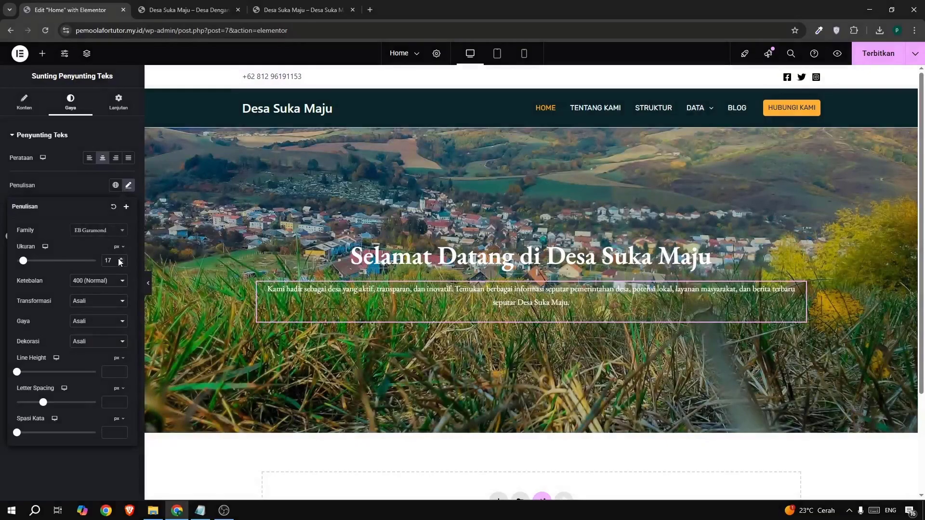
{"action": "left_click", "coordinate": [120, 259]}
{"action": "left_click", "coordinate": [120, 259]}
{"action": "left_click", "coordinate": [120, 259]}
{"action": "left_click", "coordinate": [121, 258]}
{"action": "left_click", "coordinate": [120, 258]}
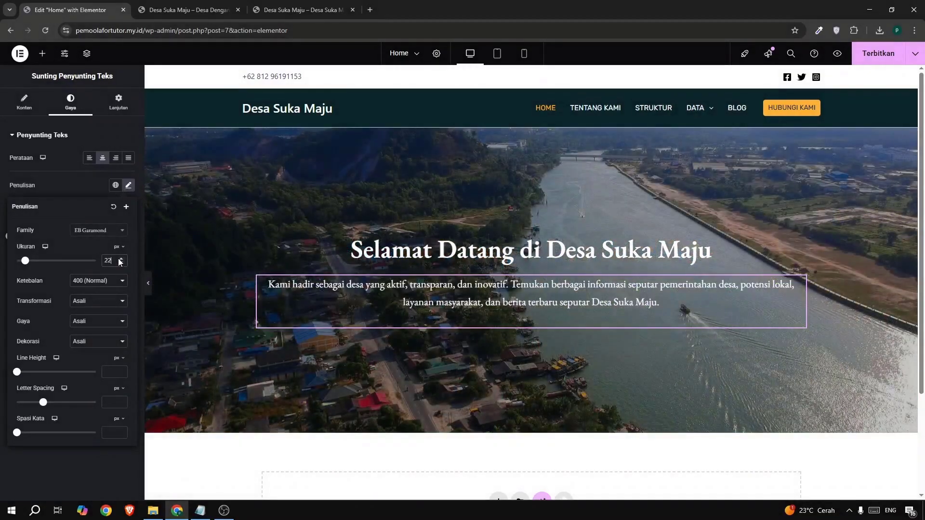
{"action": "left_click", "coordinate": [120, 259]}
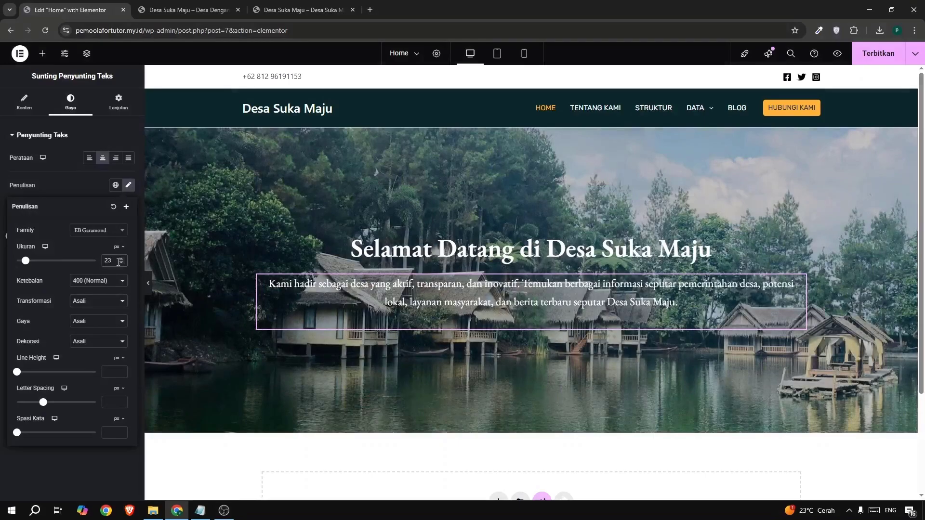
Set the hero paragraph's font size to 22 px and publish the page.
{"action": "left_click", "coordinate": [120, 262]}
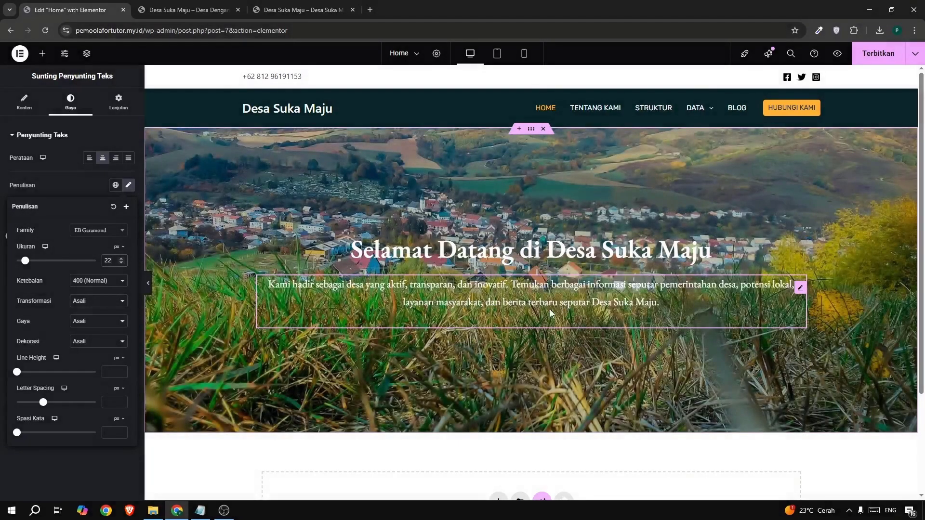
{"action": "left_click", "coordinate": [871, 61]}
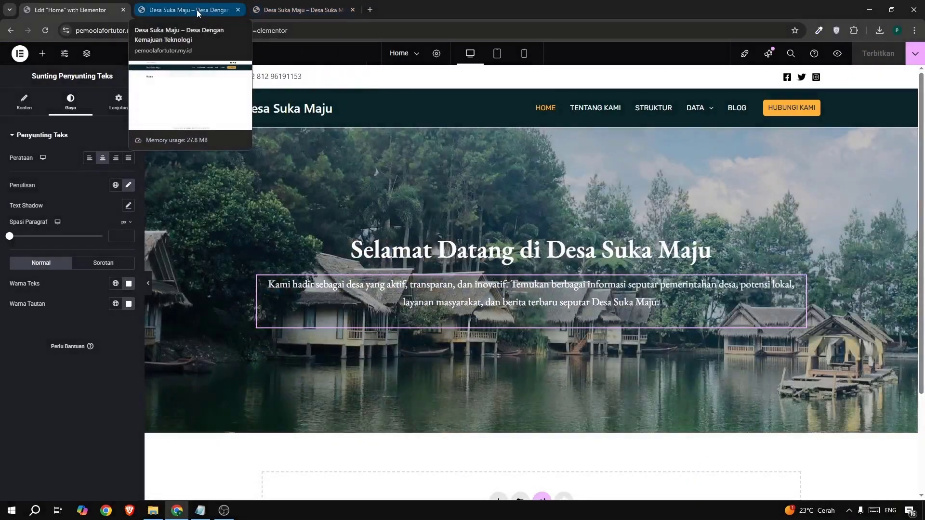
Reload the live homepage and compare its hero section with the example site's hero.
{"action": "left_click", "coordinate": [197, 10]}
{"action": "left_click", "coordinate": [44, 32]}
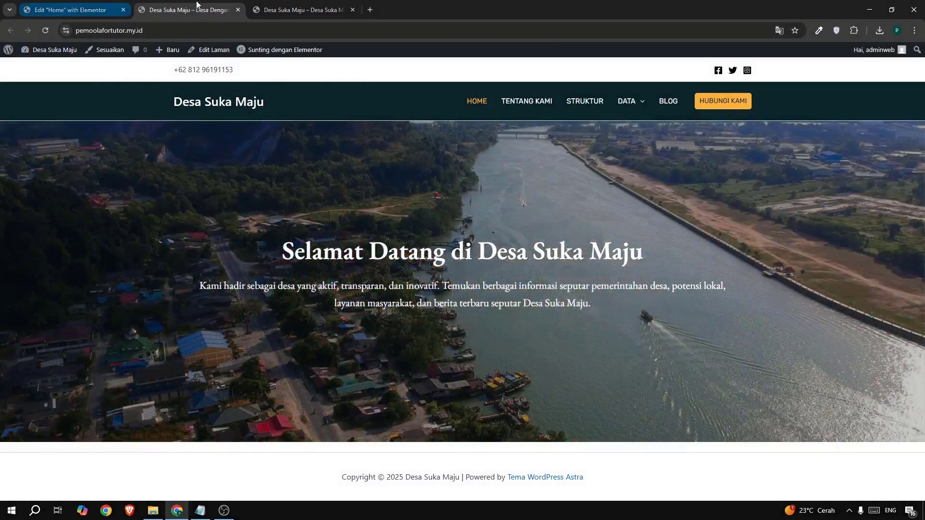
{"action": "left_click", "coordinate": [264, 4]}
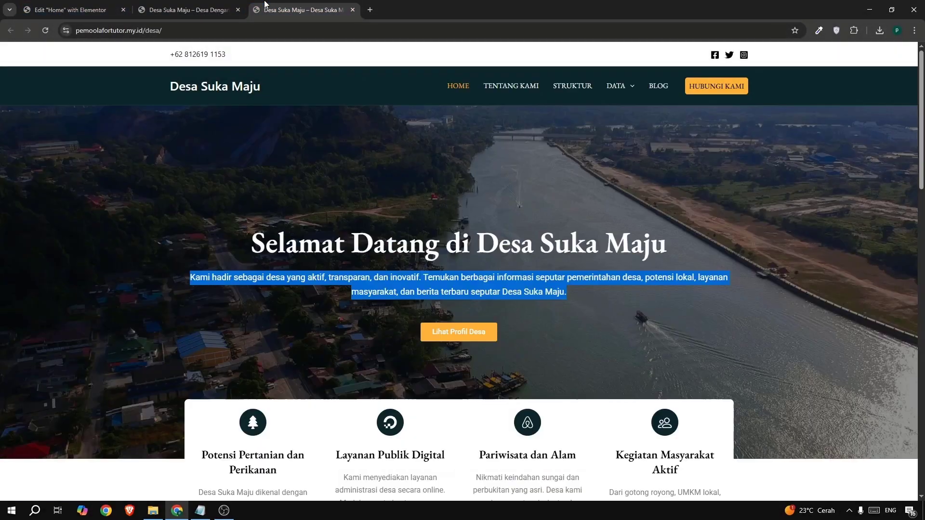
{"action": "left_click", "coordinate": [72, 10]}
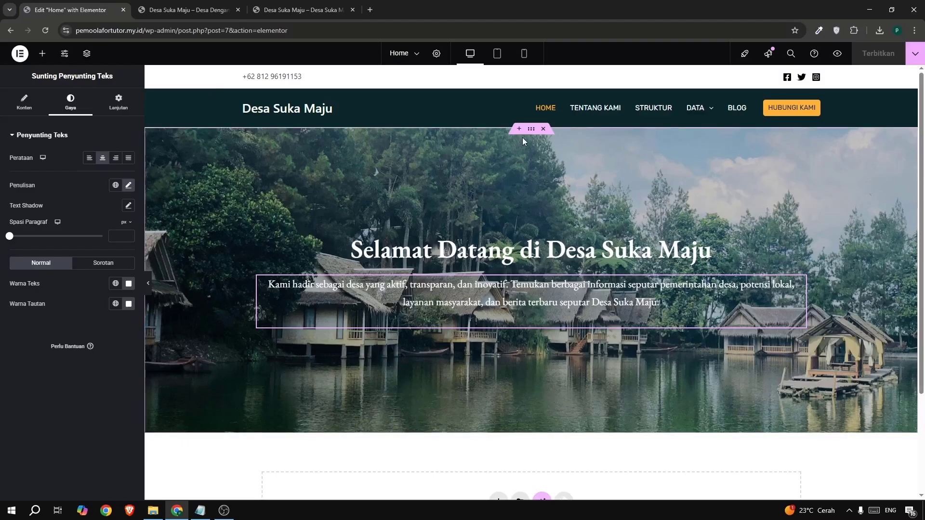
Set the hero container's background overlay opacity (Keburaman) to 0.54 and publish the page.
{"action": "left_click", "coordinate": [530, 130]}
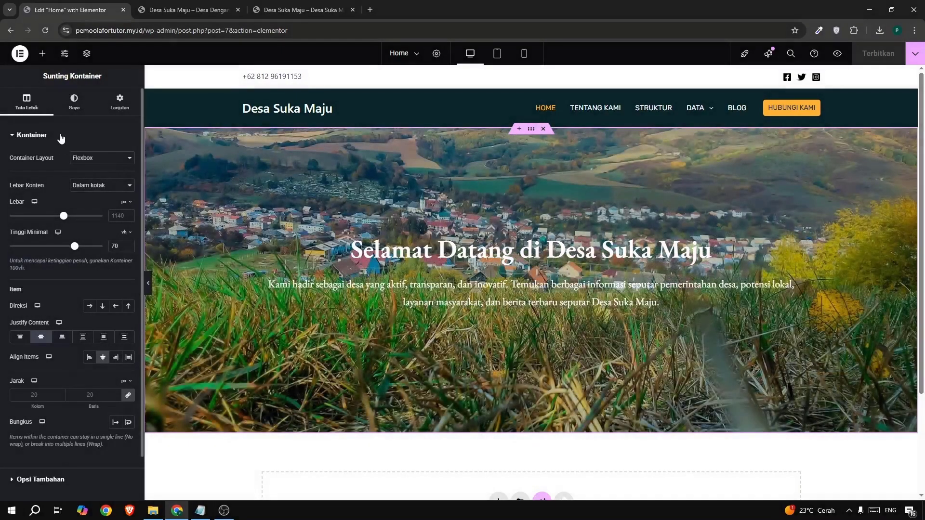
{"action": "left_click", "coordinate": [74, 101]}
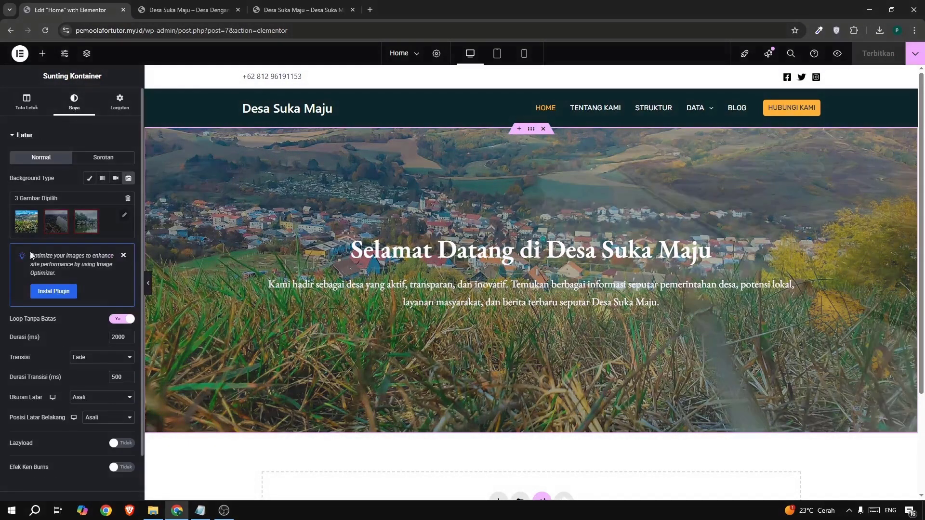
{"action": "scroll", "coordinate": [51, 409], "scroll_direction": "down", "scroll_amount": 2}
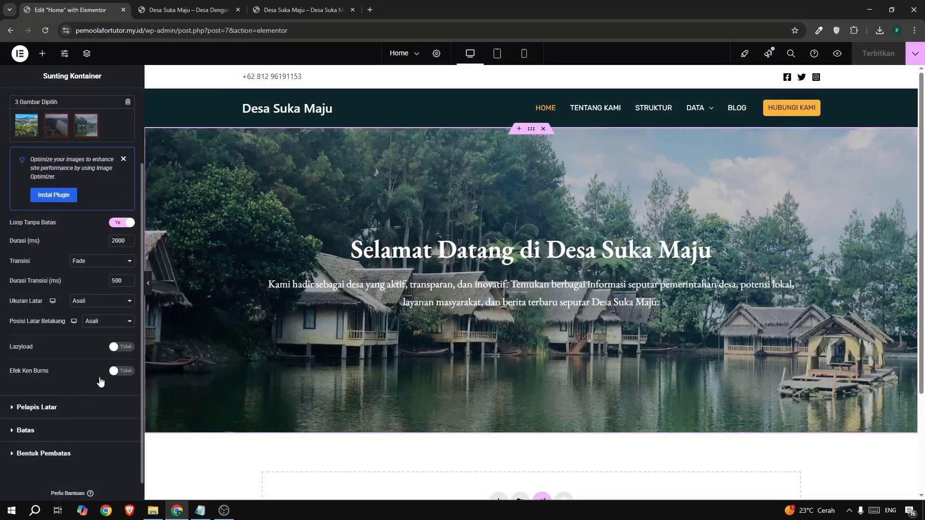
{"action": "left_click", "coordinate": [97, 407]}
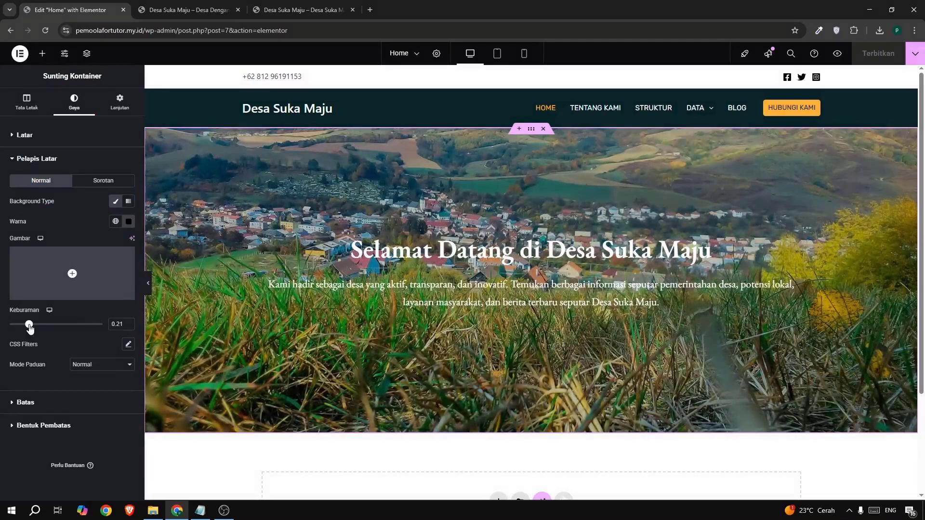
{"action": "left_click_drag", "start_coordinate": [29, 326], "coordinate": [61, 335]}
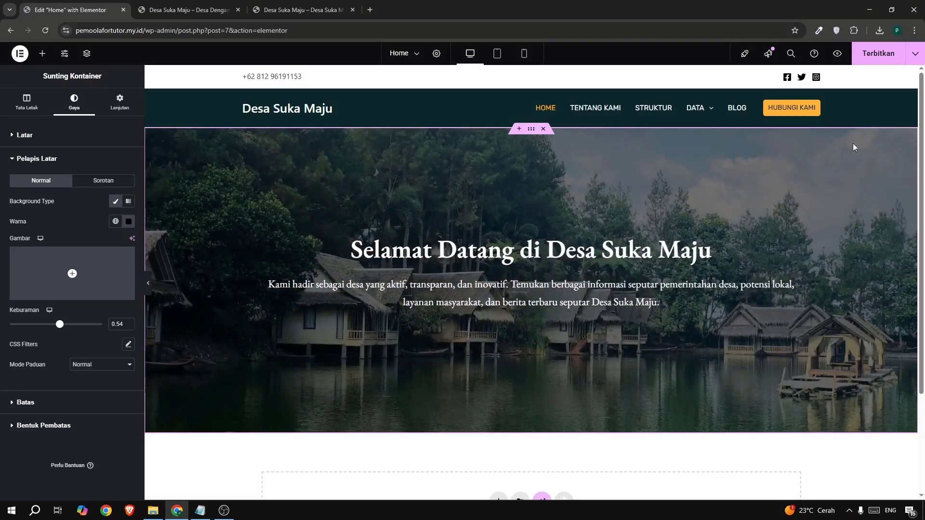
{"action": "left_click", "coordinate": [880, 54]}
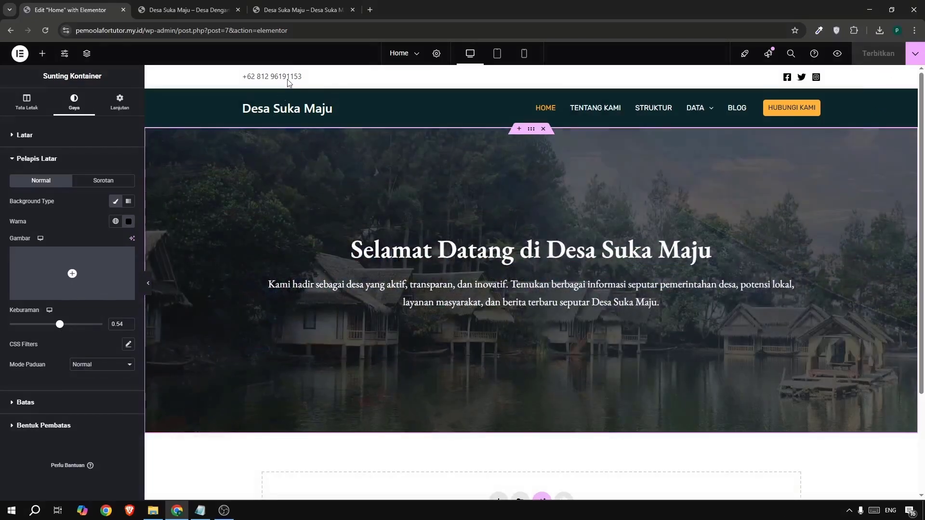
On the example site, copy the orange rgb(255, 179, 57) from the color picker extension's color history.
{"action": "left_click", "coordinate": [288, 11]}
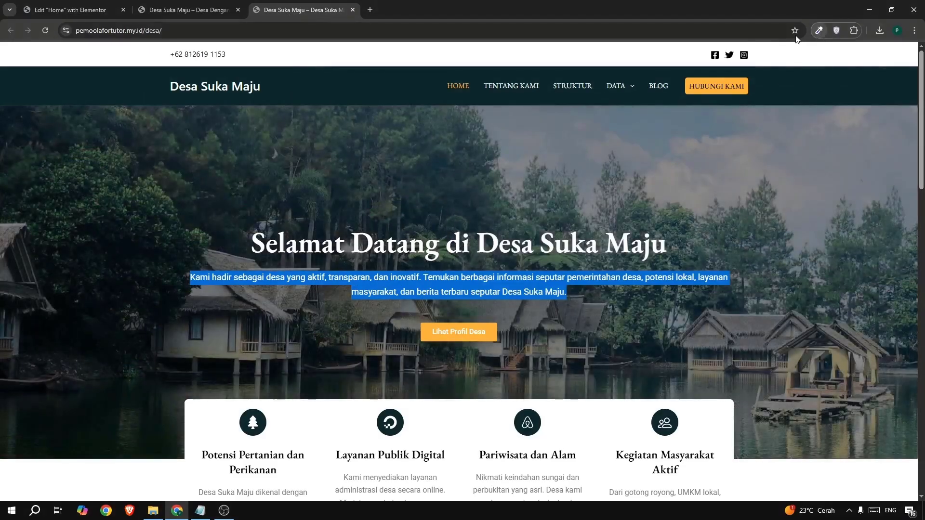
{"action": "left_click", "coordinate": [818, 30]}
{"action": "left_click", "coordinate": [768, 75]}
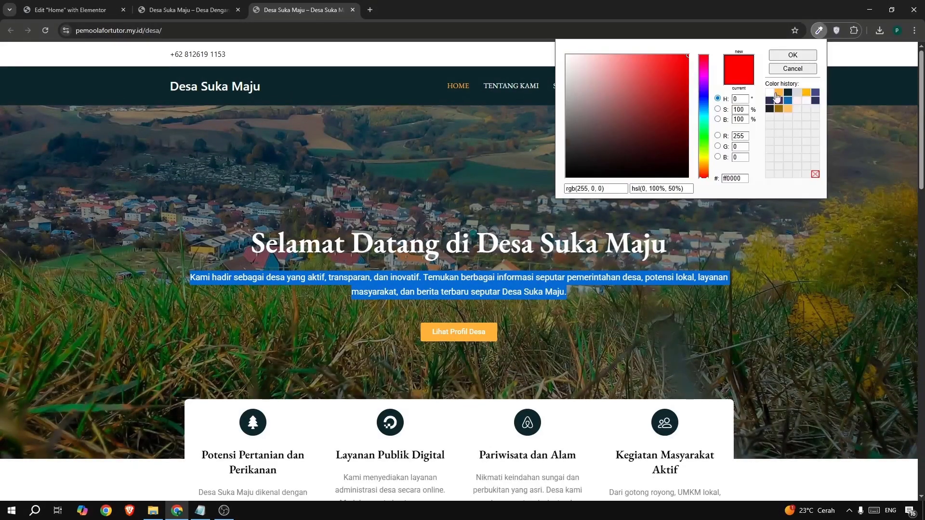
{"action": "left_click", "coordinate": [780, 94]}
{"action": "triple_click", "coordinate": [583, 188]}
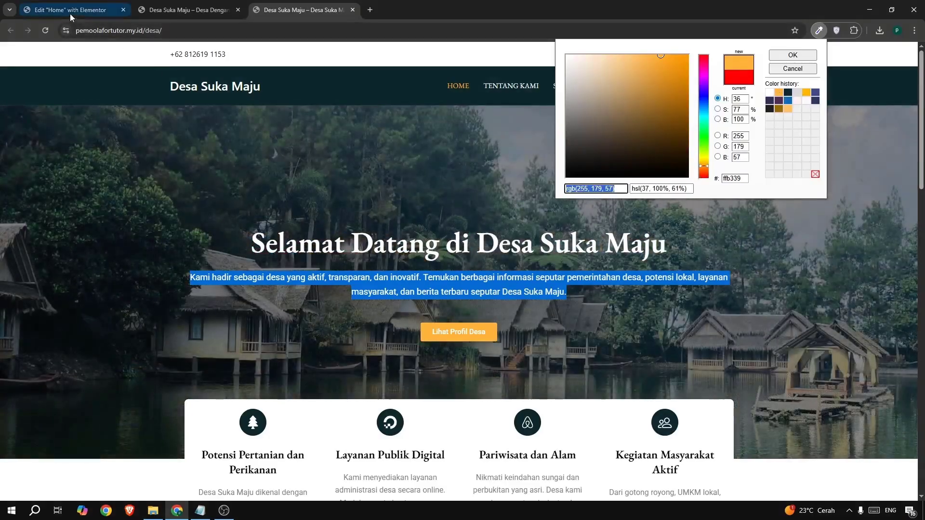
In the Elementor editor, add a Tombol (button) widget below the hero paragraph.
{"action": "left_click", "coordinate": [70, 11]}
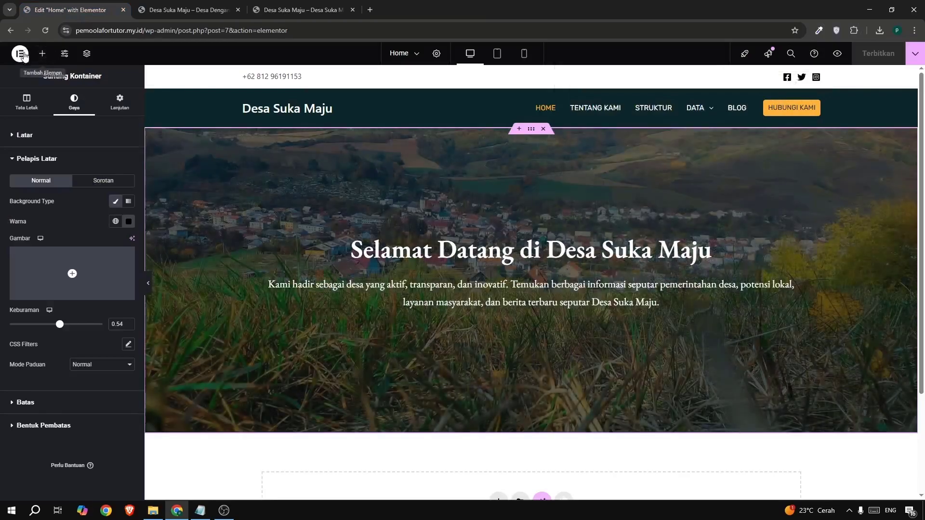
{"action": "left_click", "coordinate": [42, 53]}
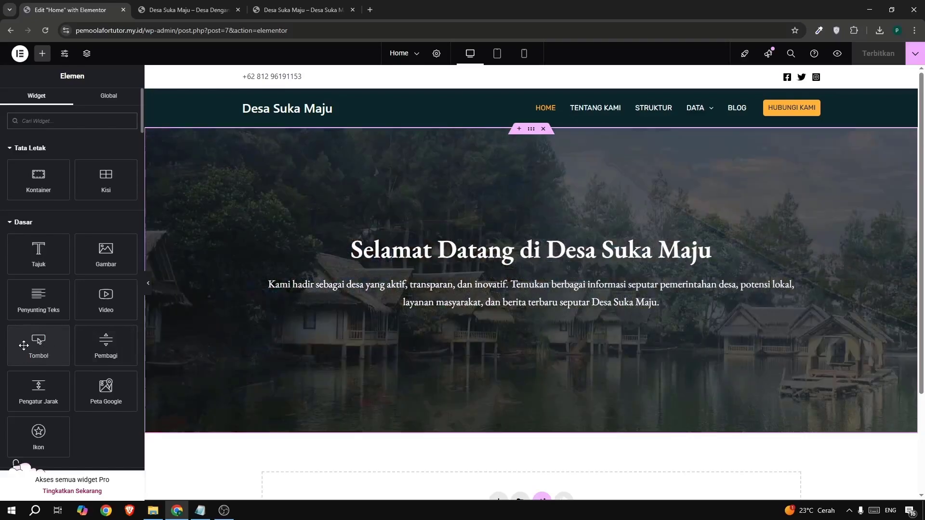
{"action": "left_click_drag", "start_coordinate": [59, 346], "coordinate": [416, 310]}
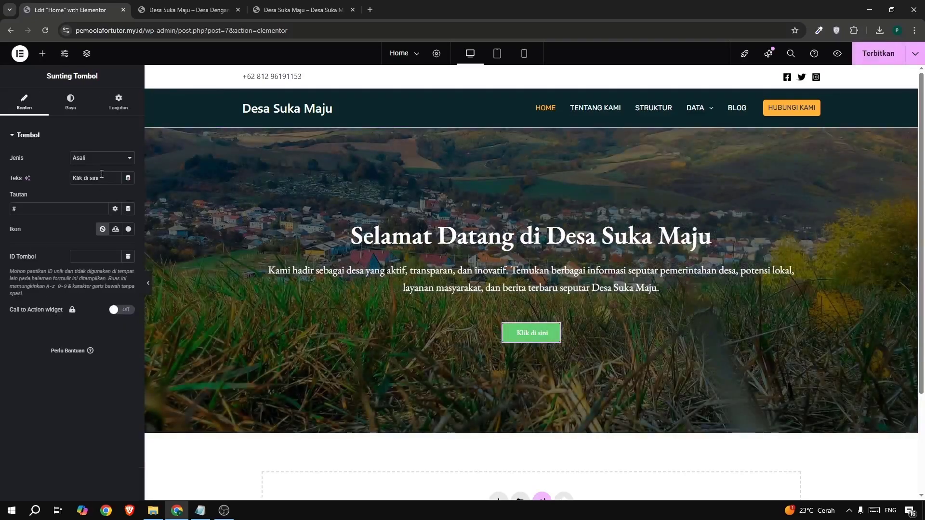
Check the example site's button label and set the new button's text to "Lihat Profil Desa".
{"action": "left_click", "coordinate": [300, 9]}
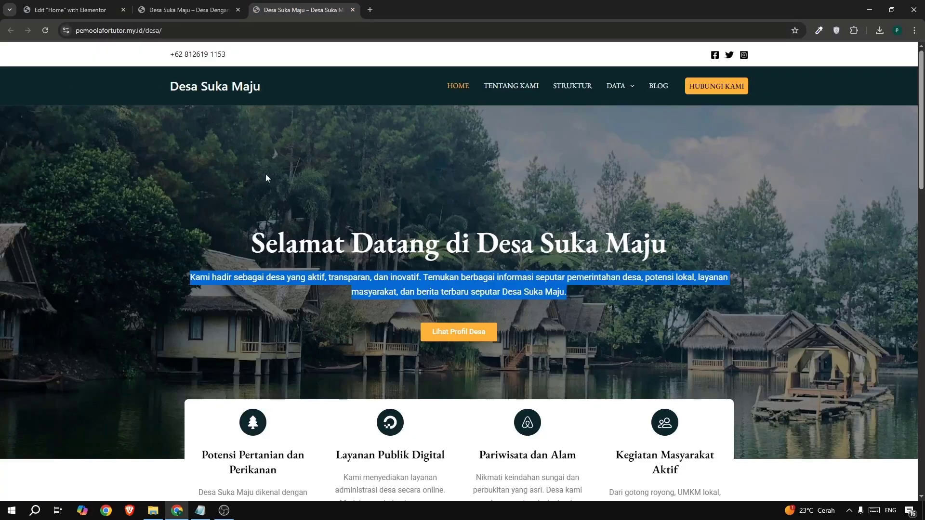
{"action": "left_click", "coordinate": [68, 9]}
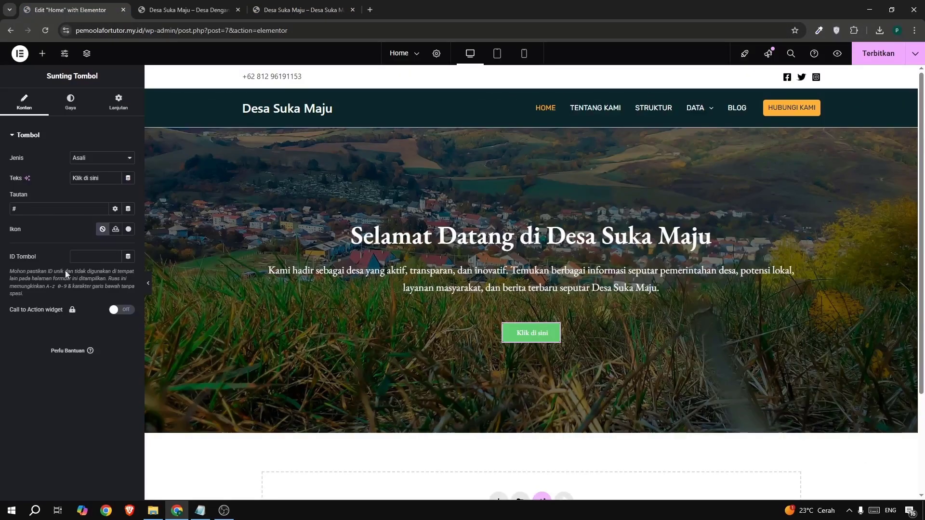
{"action": "left_click_drag", "start_coordinate": [103, 181], "coordinate": [42, 178]}
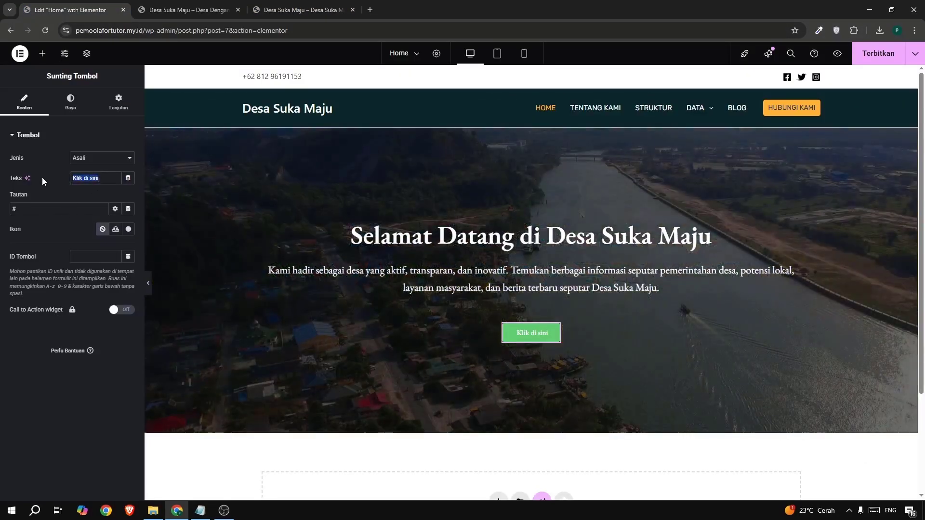
{"action": "type", "text": "Lihat "}
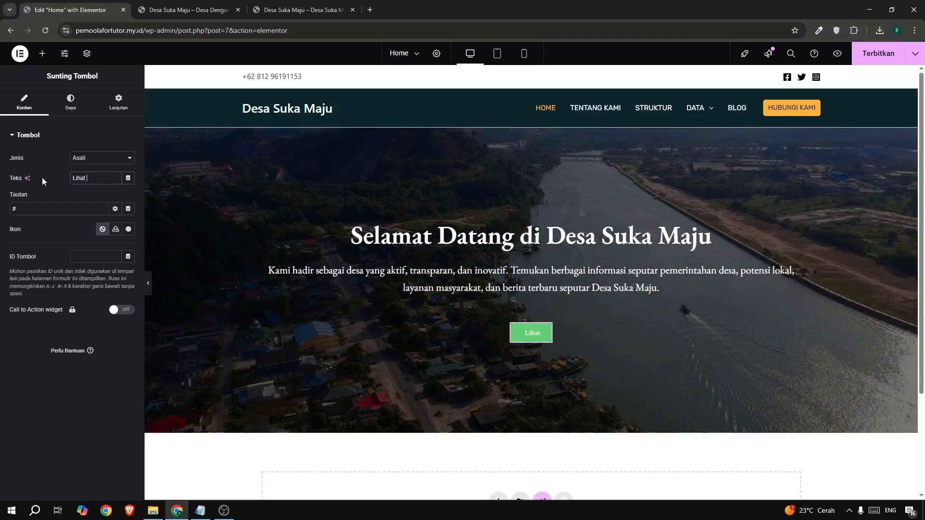
{"action": "type", "text": "Pofi"}
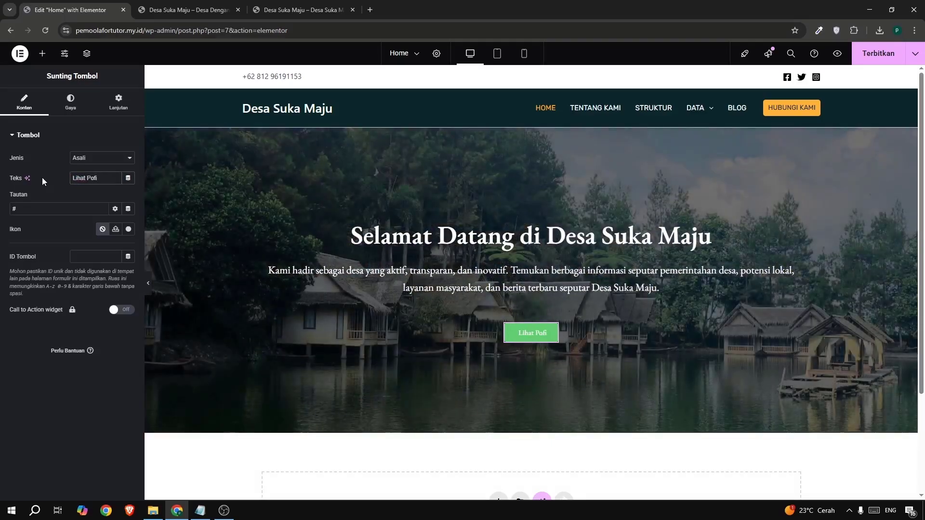
{"action": "type", "text": "l De"}
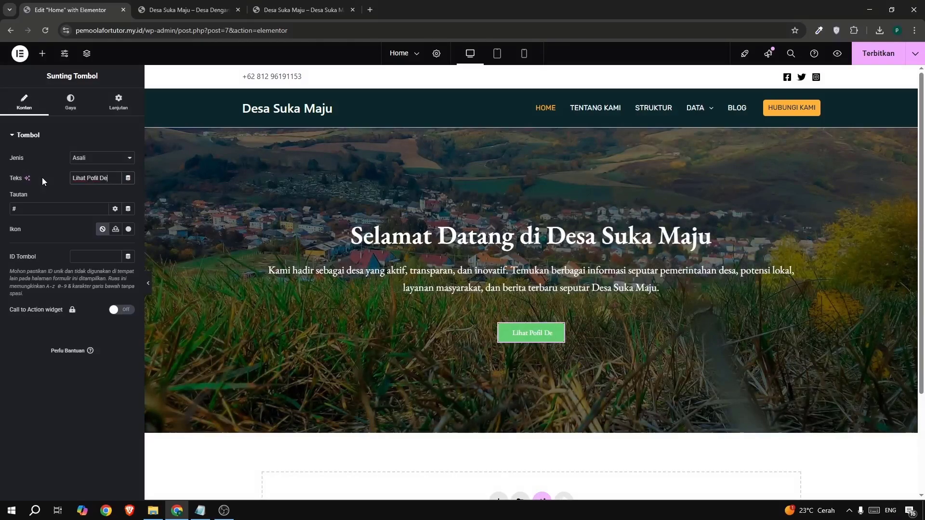
{"action": "key", "text": "BackSpace"}
{"action": "key", "text": "BackSpace"}
{"action": "key", "text": "BackSpace"}
{"action": "key", "text": "BackSpace"}
{"action": "key", "text": "BackSpace"}
{"action": "key", "text": "BackSpace"}
{"action": "key", "text": "BackSpace"}
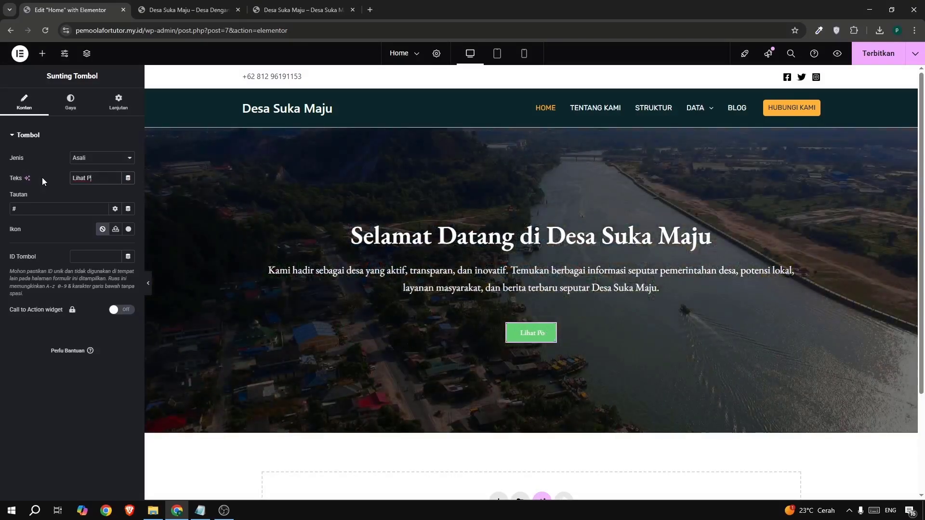
{"action": "type", "text": "r"}
{"action": "type", "text": "ofl"}
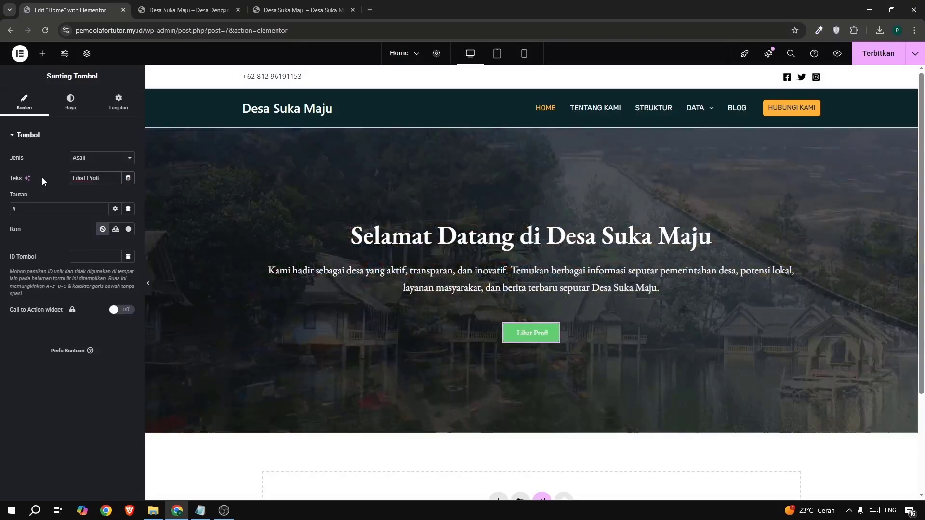
{"action": "type", "text": "l Desa"}
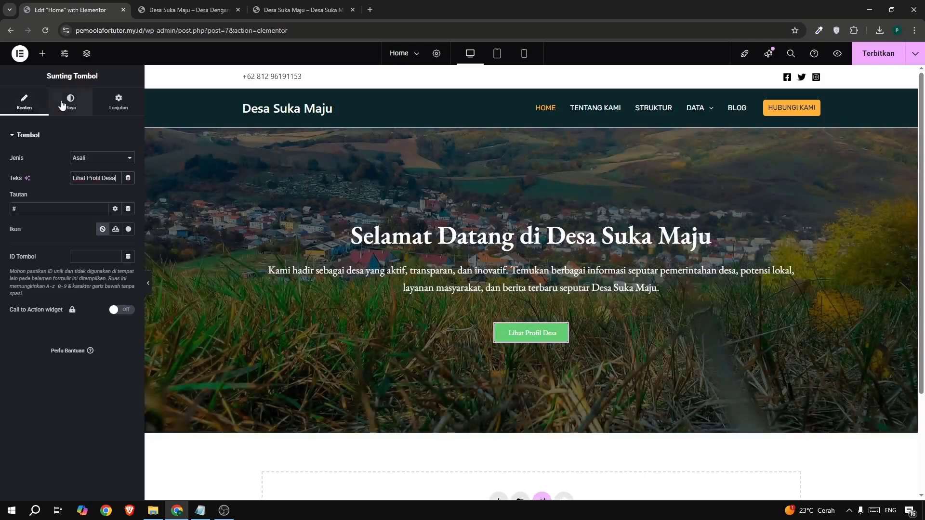
Set the hero button's background color (Warna) to rgb(255, 179, 57).
{"action": "left_click", "coordinate": [62, 105]}
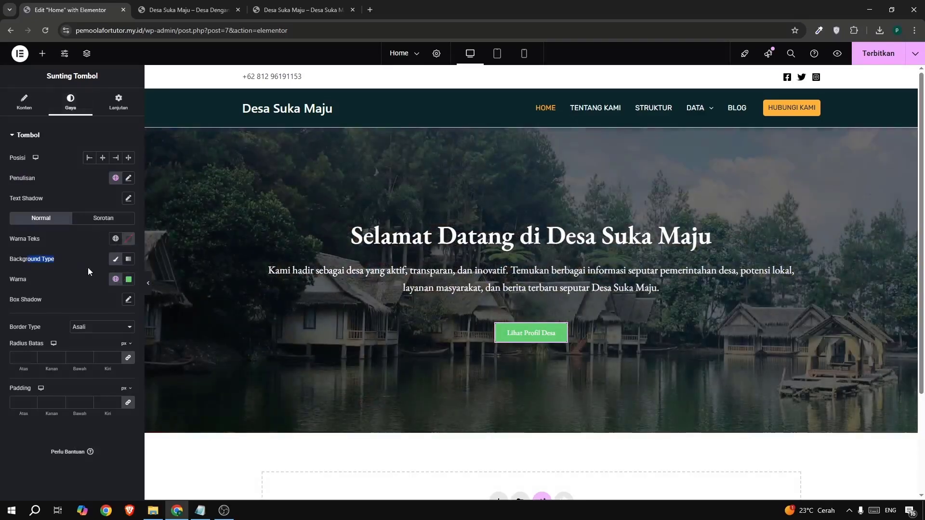
{"action": "left_click", "coordinate": [129, 279]}
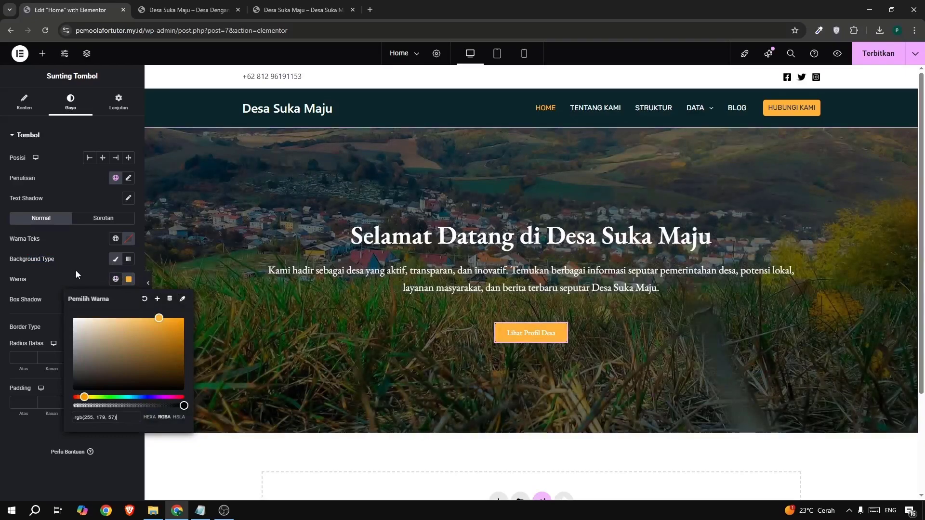
{"action": "left_click", "coordinate": [76, 271]}
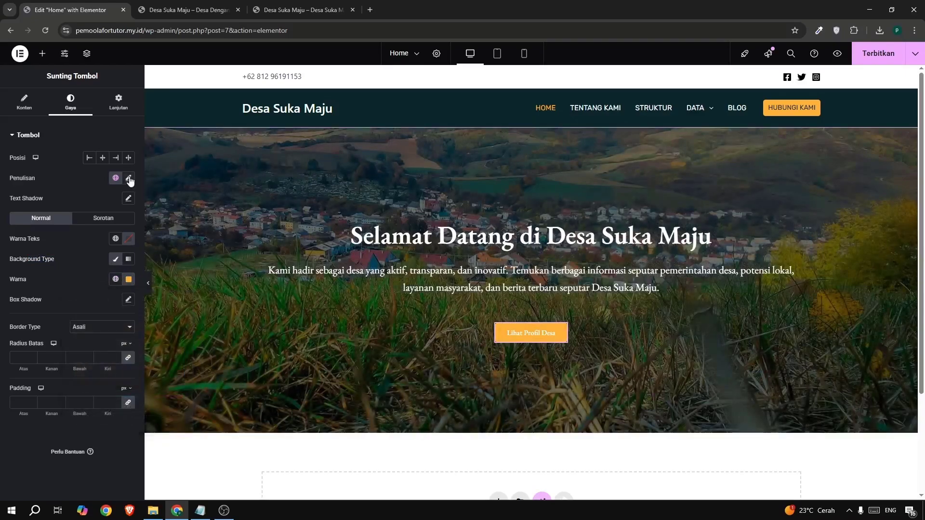
Set the hero button's font size to 17 px and its weight (Ketebalan) to 700 (Tebal).
{"action": "left_click", "coordinate": [128, 177]}
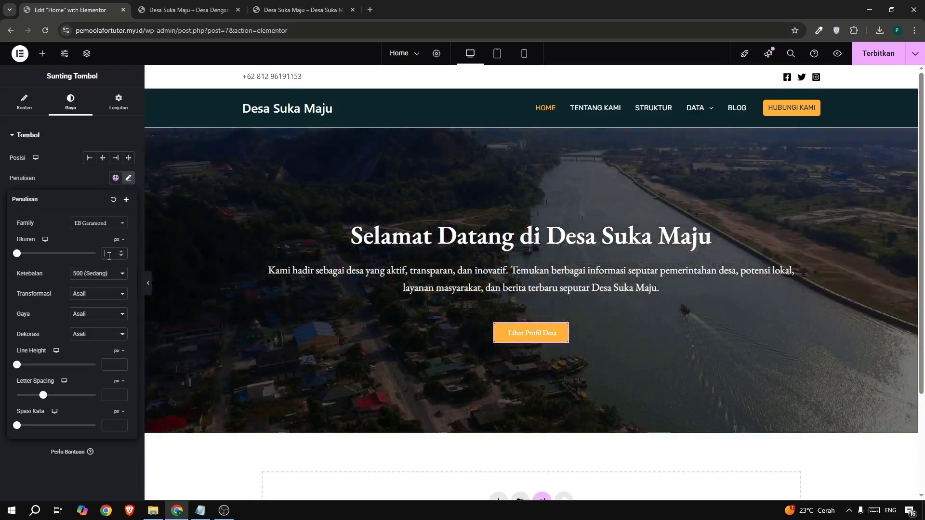
{"action": "type", "text": "16"}
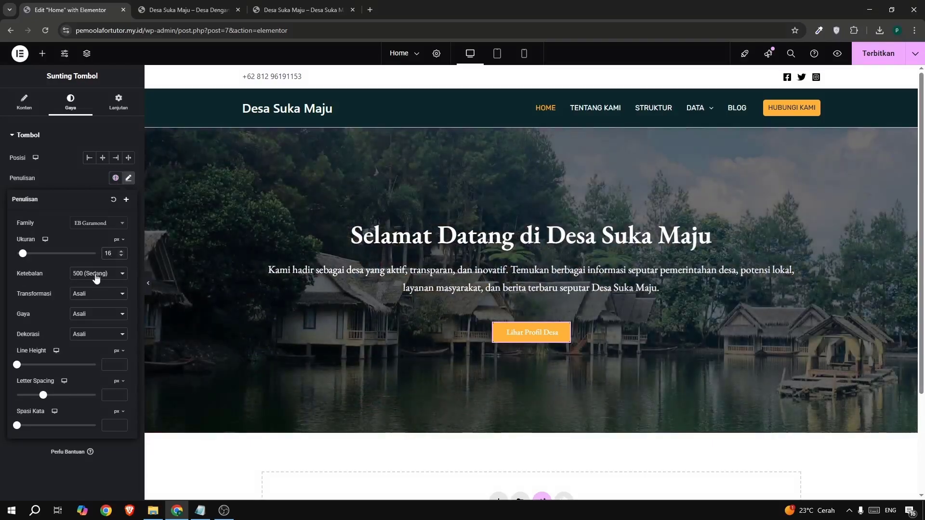
{"action": "left_click", "coordinate": [96, 273]}
{"action": "left_click", "coordinate": [95, 343]}
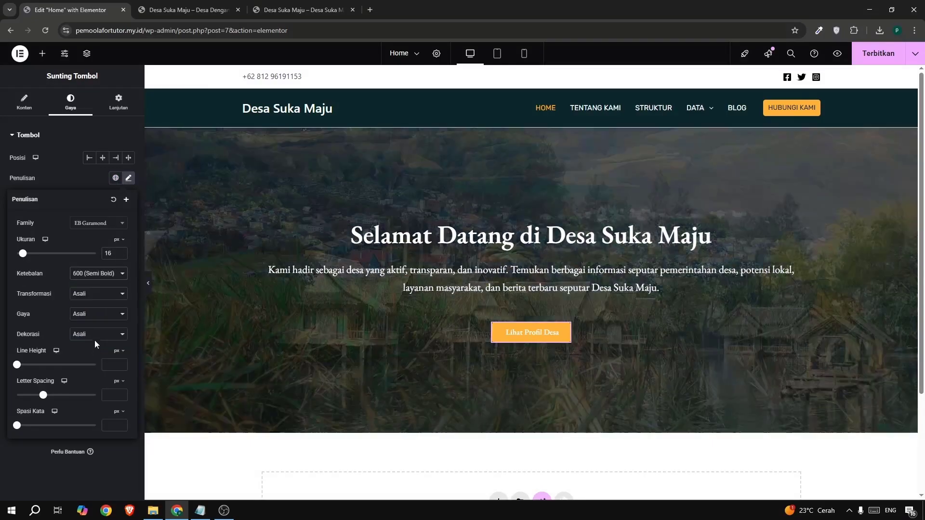
{"action": "left_click", "coordinate": [92, 277]}
{"action": "left_click", "coordinate": [89, 350]}
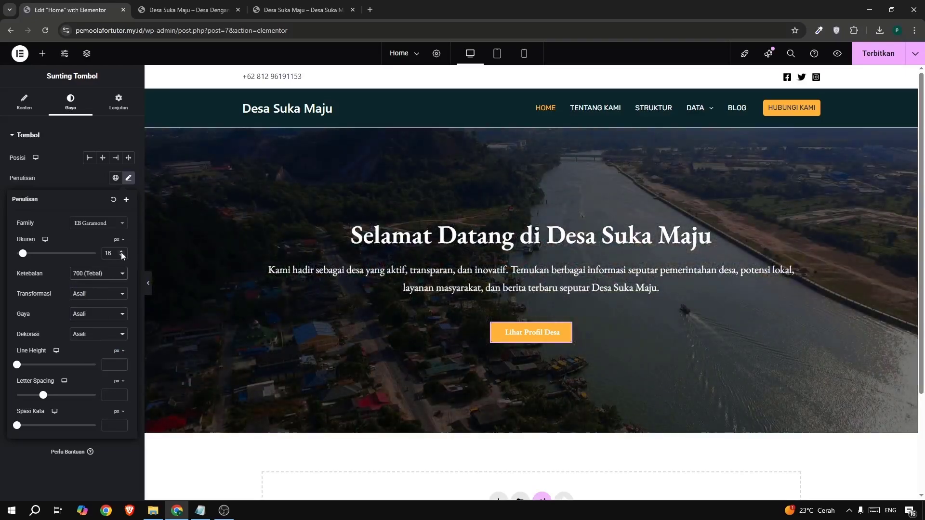
{"action": "left_click", "coordinate": [121, 251]}
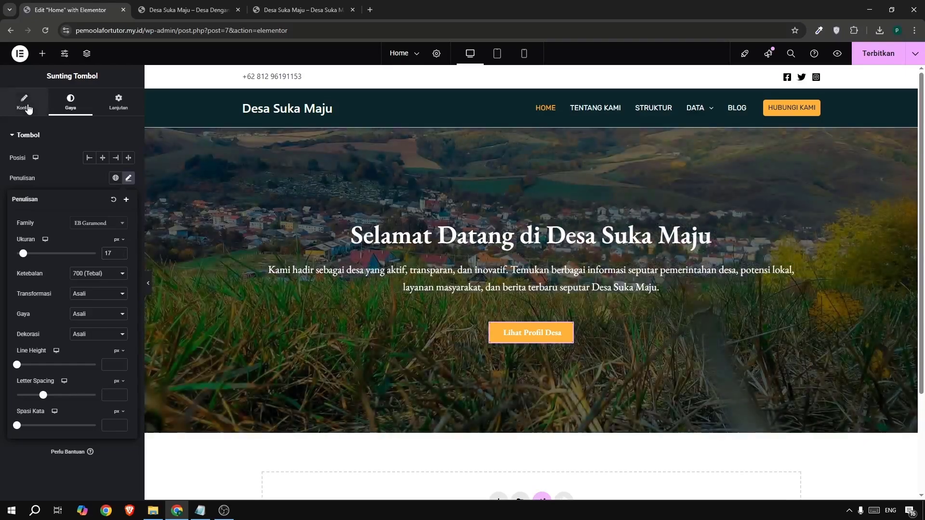
Link the hero button to the Tentang Kami page by copying that menu item's address from the live site into the button's Tautan field.
{"action": "left_click", "coordinate": [24, 103]}
{"action": "left_click", "coordinate": [274, 13]}
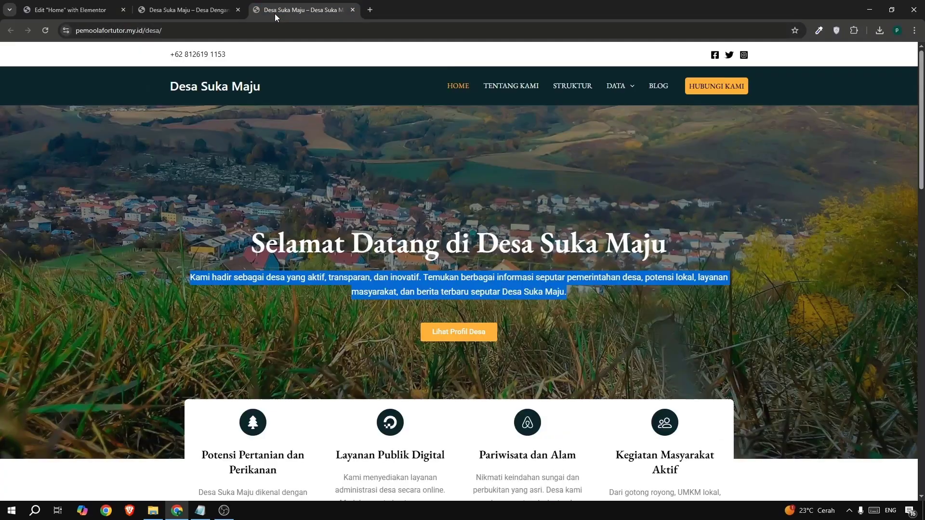
{"action": "key", "text": "ctrl+shift+Tab"}
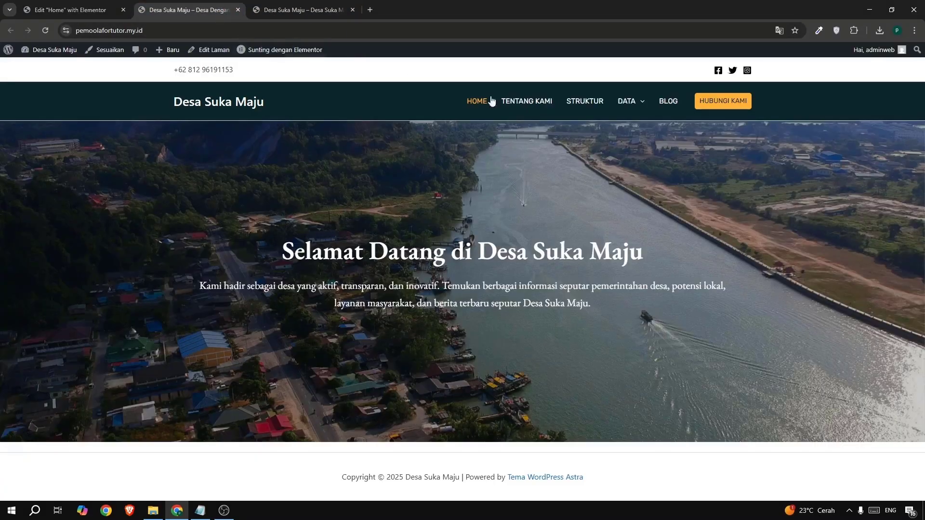
{"action": "right_click", "coordinate": [522, 108]}
{"action": "left_click", "coordinate": [580, 192]}
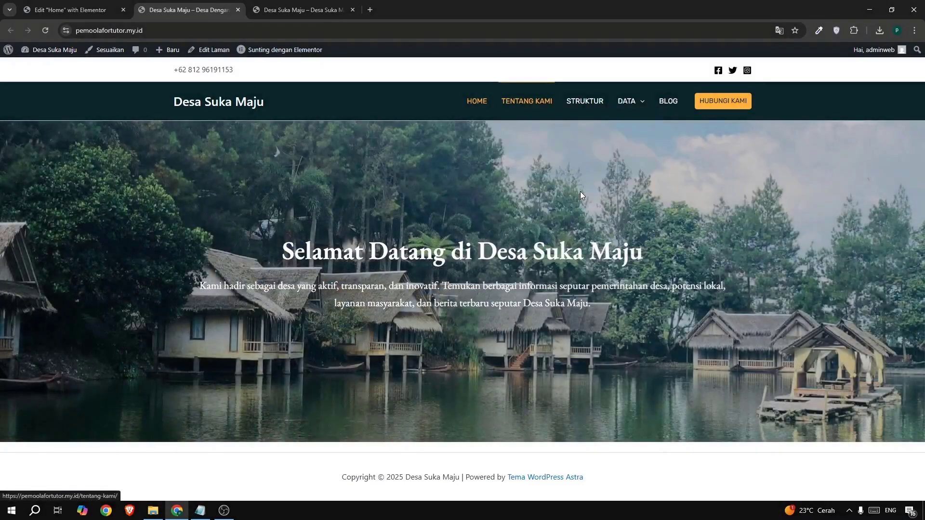
{"action": "left_click", "coordinate": [65, 4]}
{"action": "left_click", "coordinate": [41, 206]}
{"action": "key", "text": "ctrl+v"}
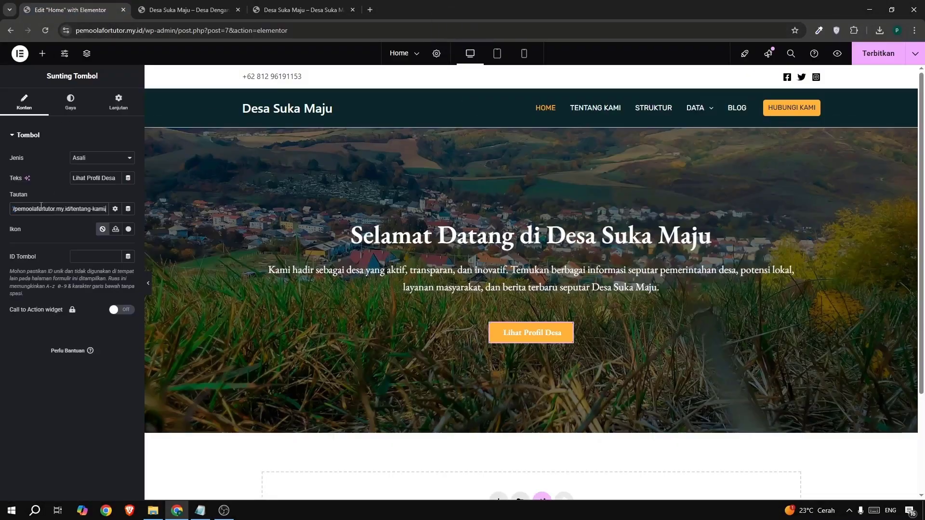
{"action": "left_click_drag", "start_coordinate": [72, 212], "coordinate": [80, 211]}
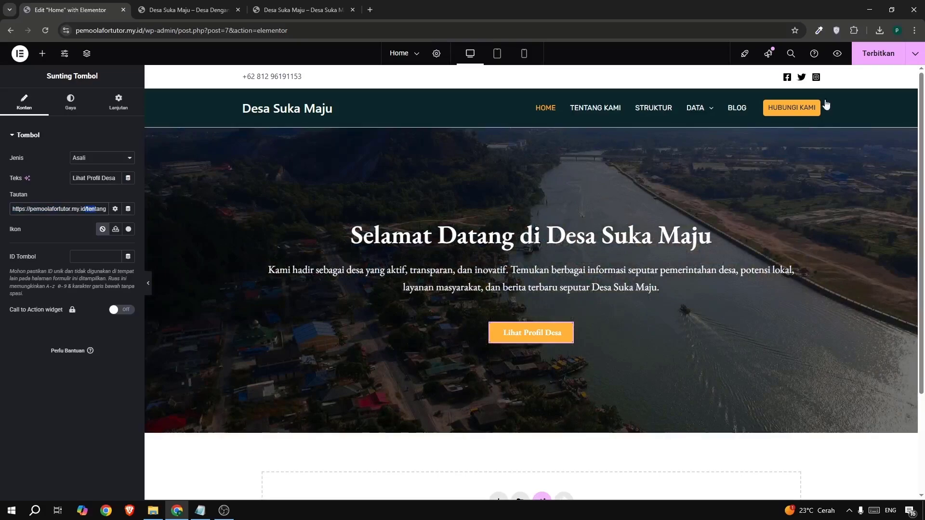
Publish the Home page changes and reload the live site to check the hero section.
{"action": "left_click", "coordinate": [865, 56]}
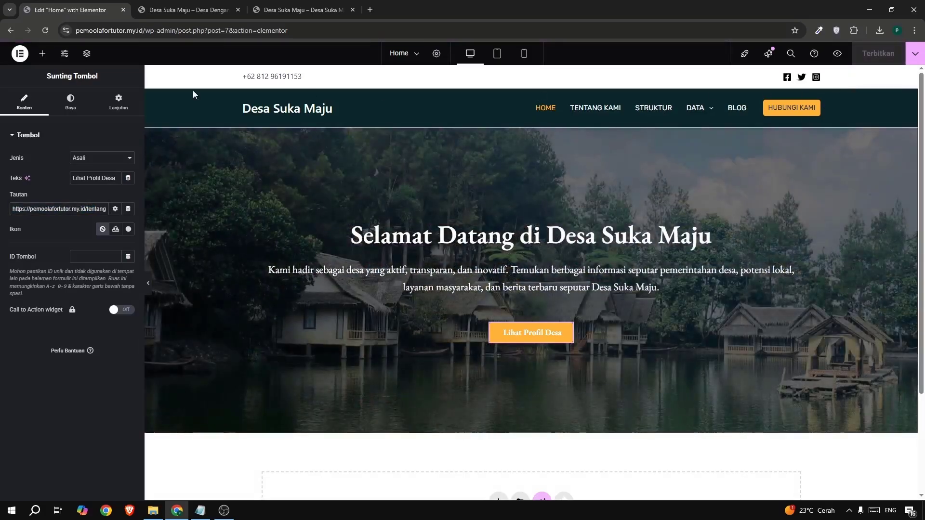
{"action": "left_click", "coordinate": [186, 12]}
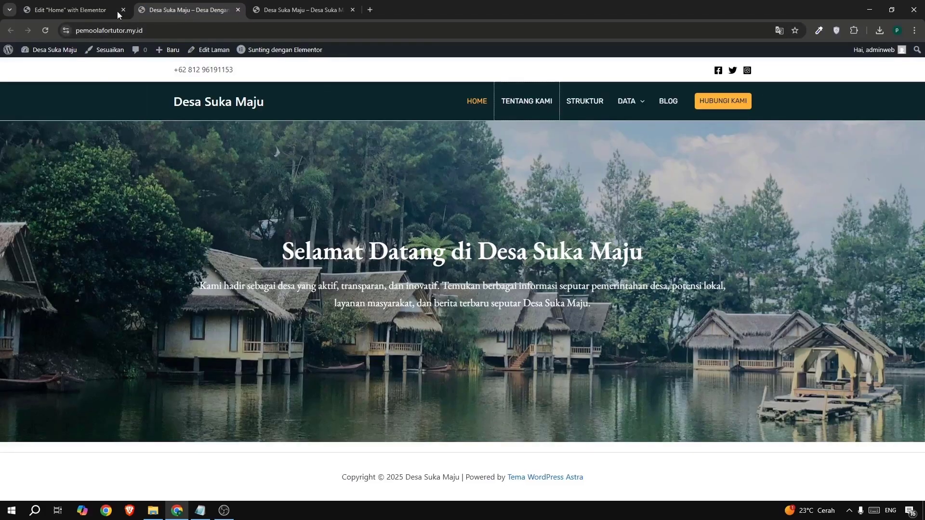
{"action": "left_click", "coordinate": [50, 33]}
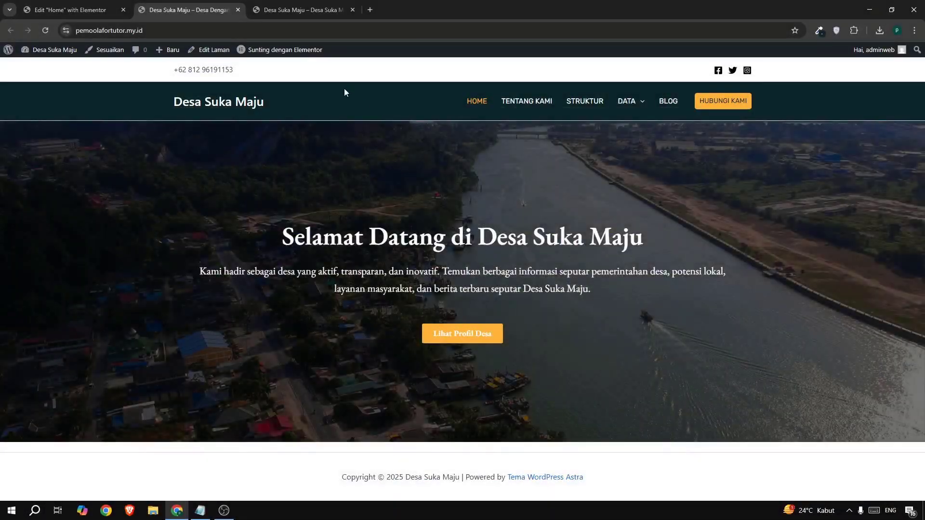
Check the example site's section below the hero, and add a single-column Flexbox container below the hero in the Elementor editor.
{"action": "left_click", "coordinate": [277, 12]}
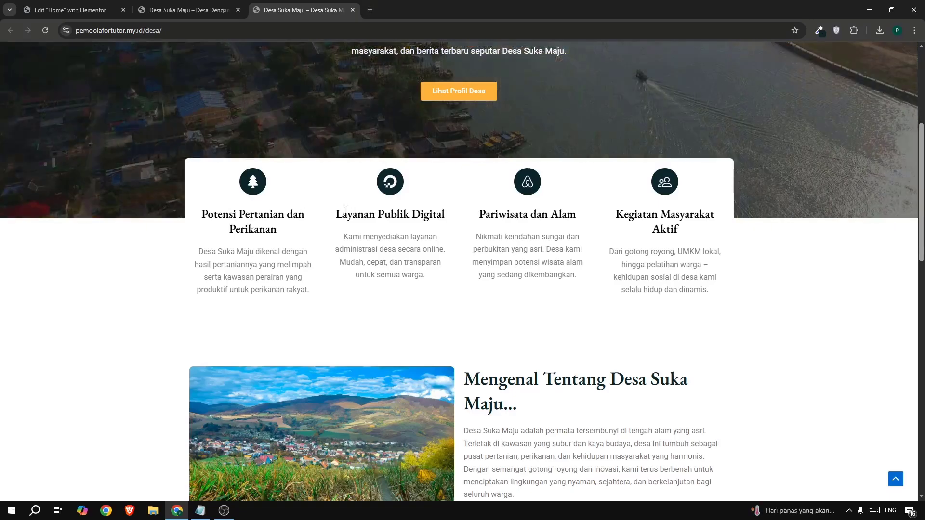
{"action": "left_click", "coordinate": [72, 9]}
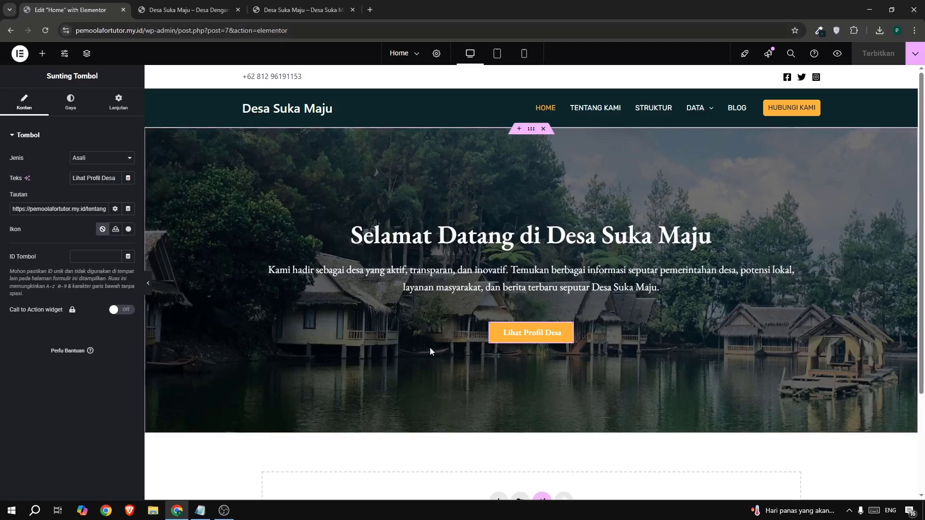
{"action": "scroll", "coordinate": [430, 347], "scroll_direction": "down", "scroll_amount": 3}
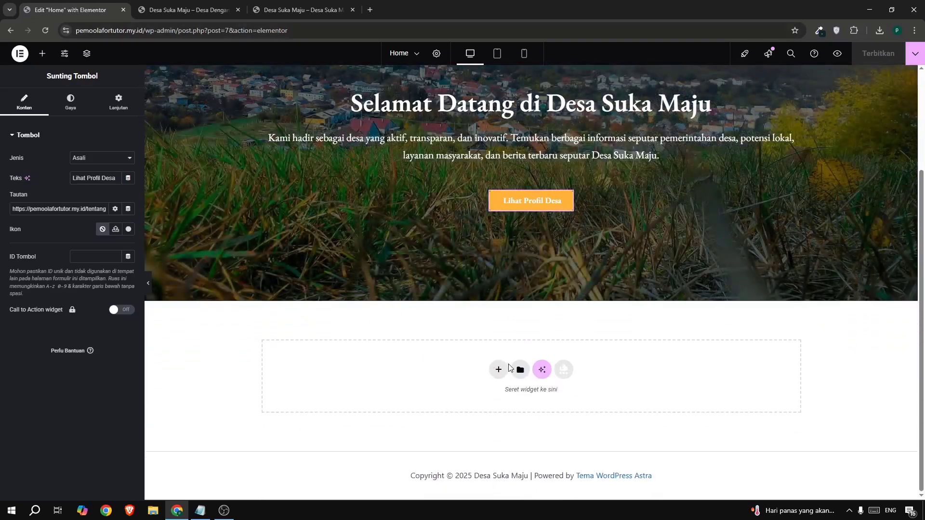
{"action": "left_click", "coordinate": [499, 369]}
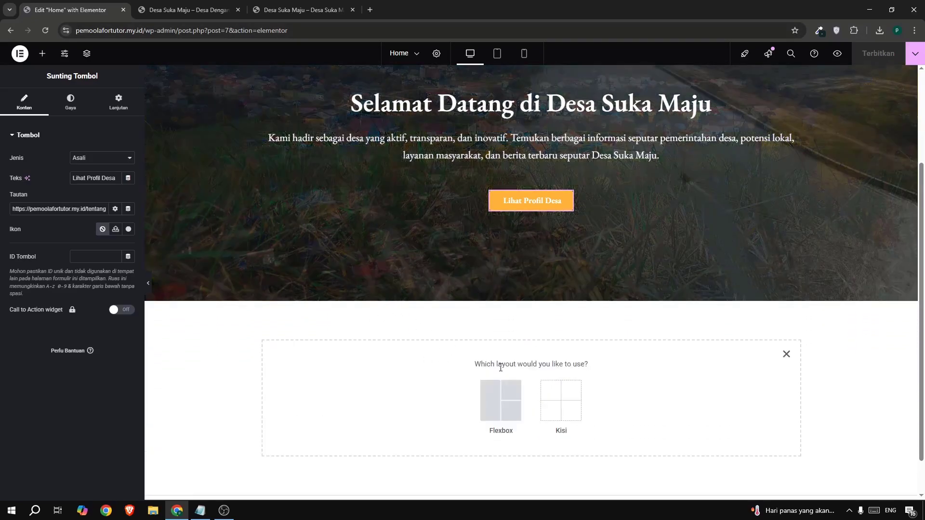
{"action": "left_click", "coordinate": [499, 398]}
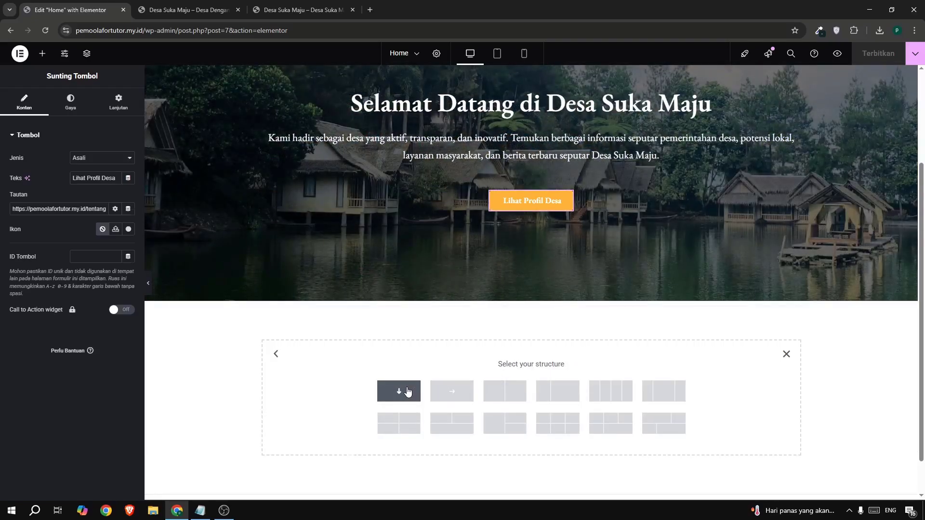
{"action": "left_click", "coordinate": [408, 392]}
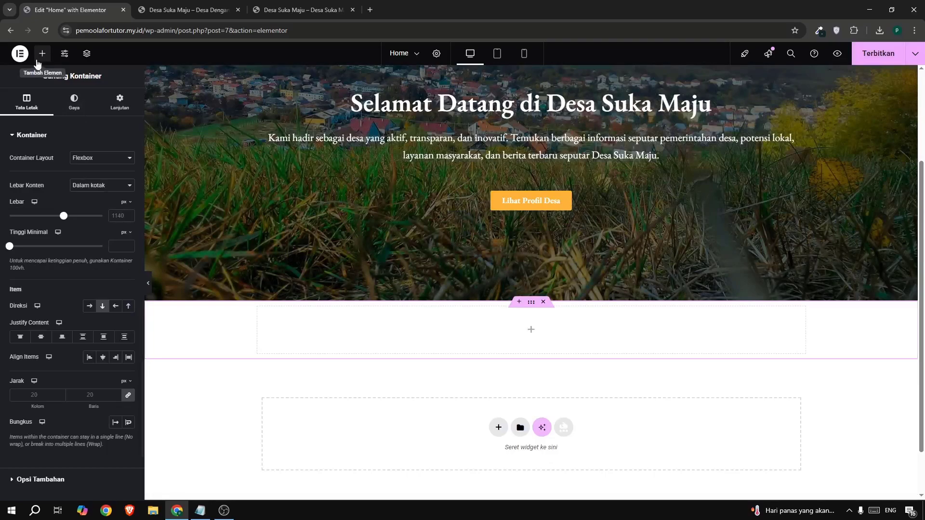
Nest a Kontainer inside the new container, and place another Kontainer inside that one.
{"action": "left_click", "coordinate": [42, 54]}
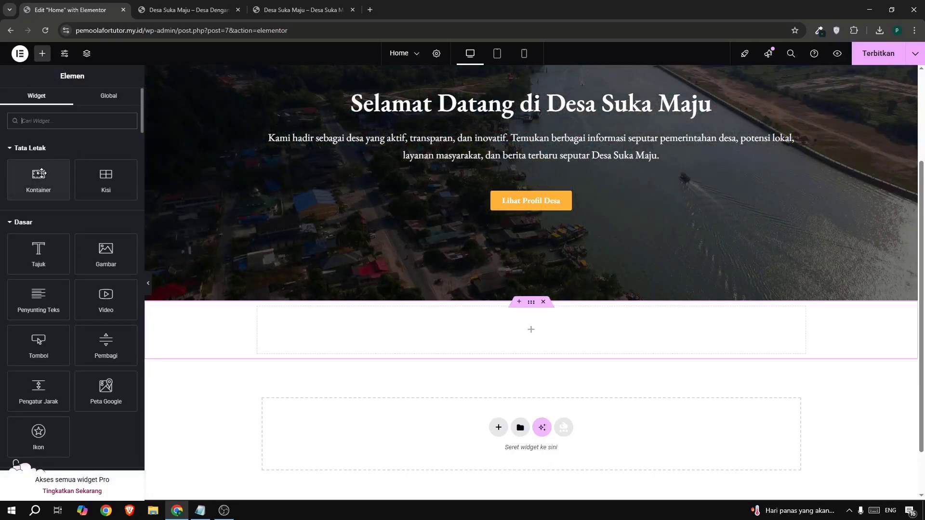
{"action": "left_click_drag", "start_coordinate": [36, 177], "coordinate": [499, 315]}
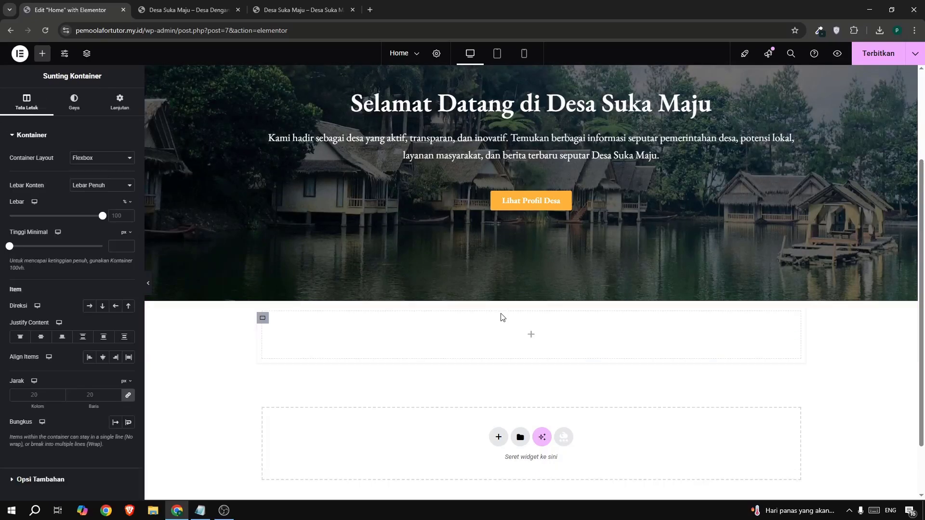
{"action": "left_click", "coordinate": [45, 58]}
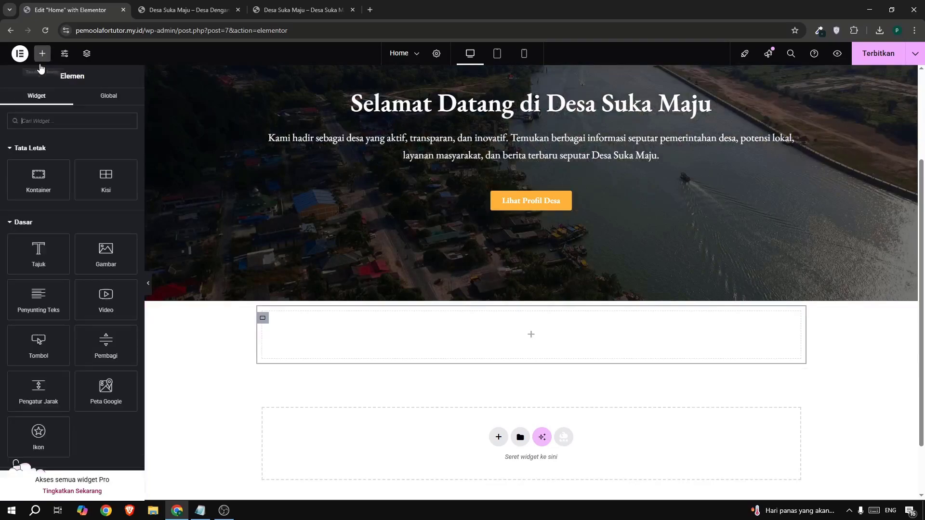
{"action": "left_click_drag", "start_coordinate": [37, 184], "coordinate": [370, 314]}
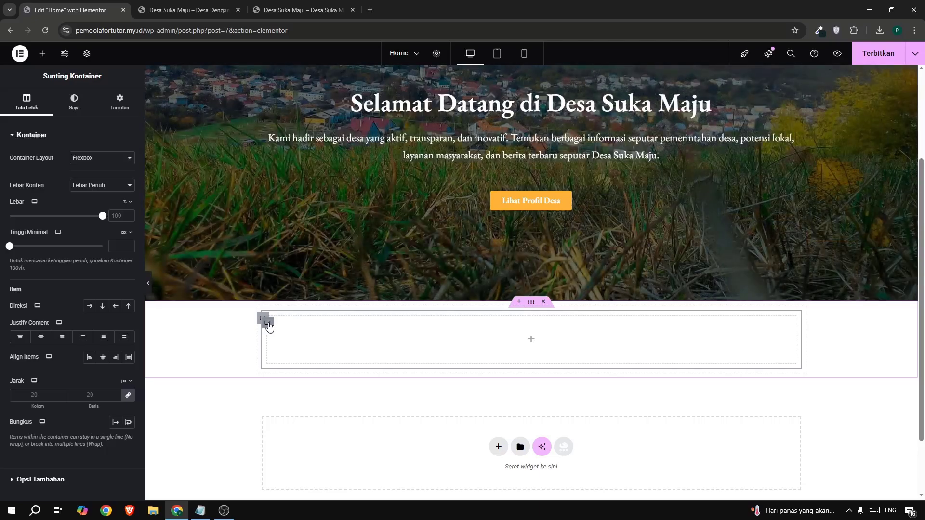
Duplicate the innermost container until there are four, and set their parent container's direction (Direksi) to Row - horizontal.
{"action": "right_click", "coordinate": [268, 325]}
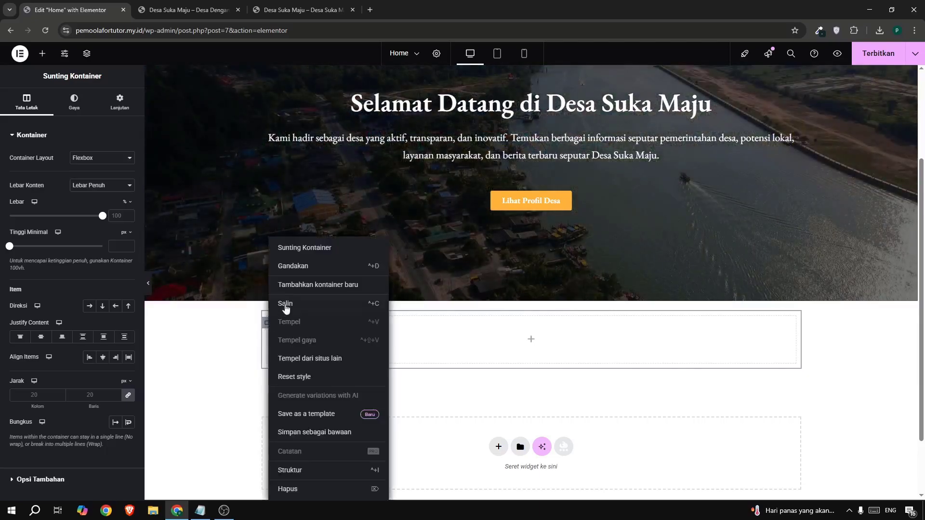
{"action": "left_click", "coordinate": [292, 273]}
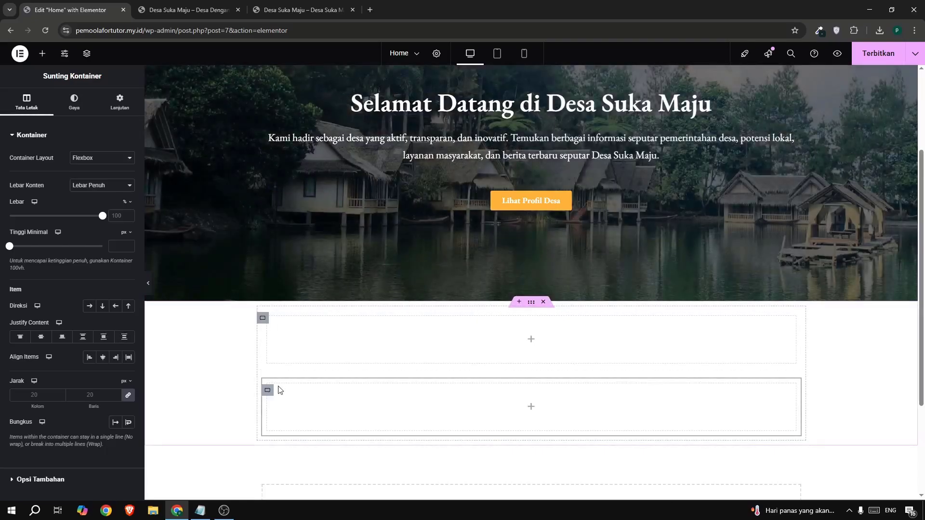
{"action": "right_click", "coordinate": [268, 394]}
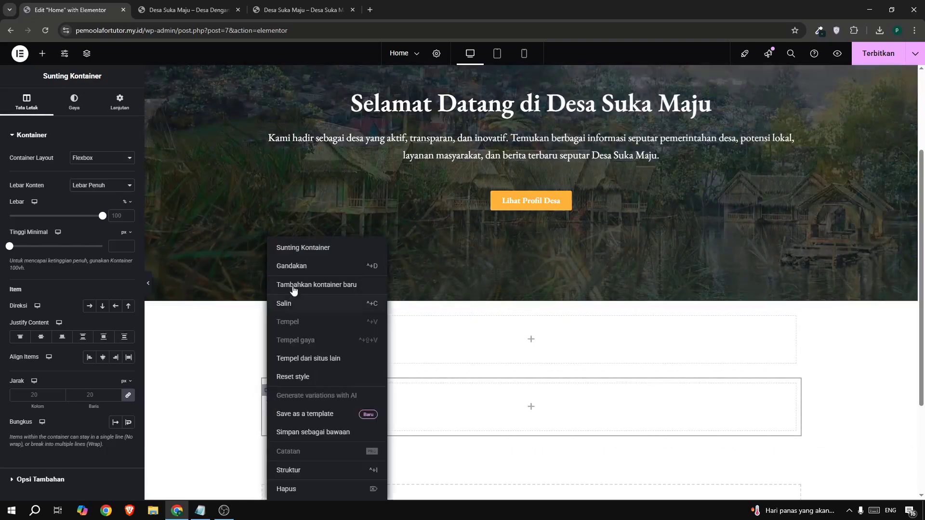
{"action": "left_click", "coordinate": [361, 284]}
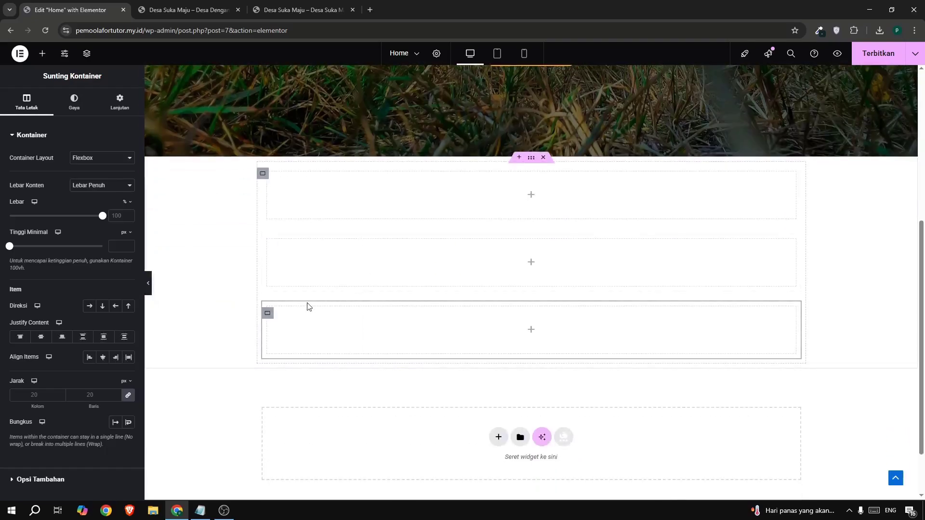
{"action": "right_click", "coordinate": [267, 314]}
{"action": "left_click", "coordinate": [292, 267]}
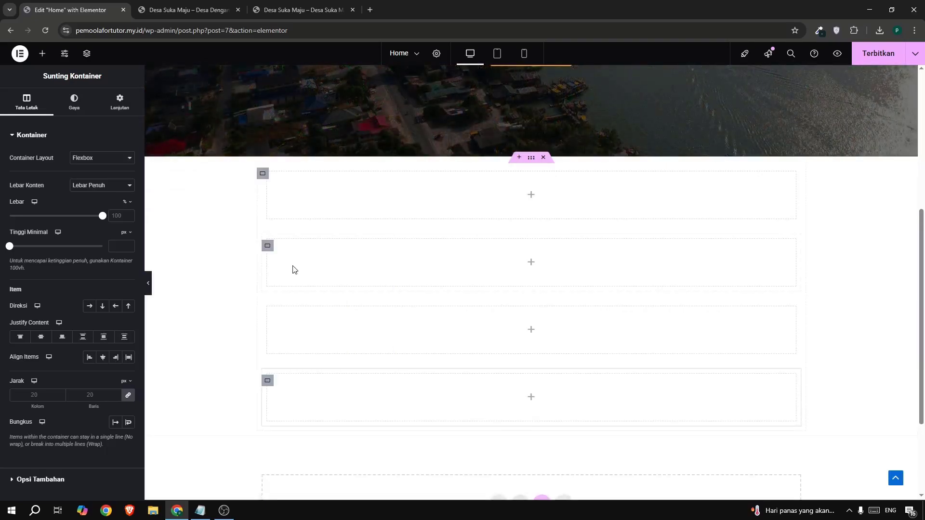
{"action": "left_click", "coordinate": [261, 174]}
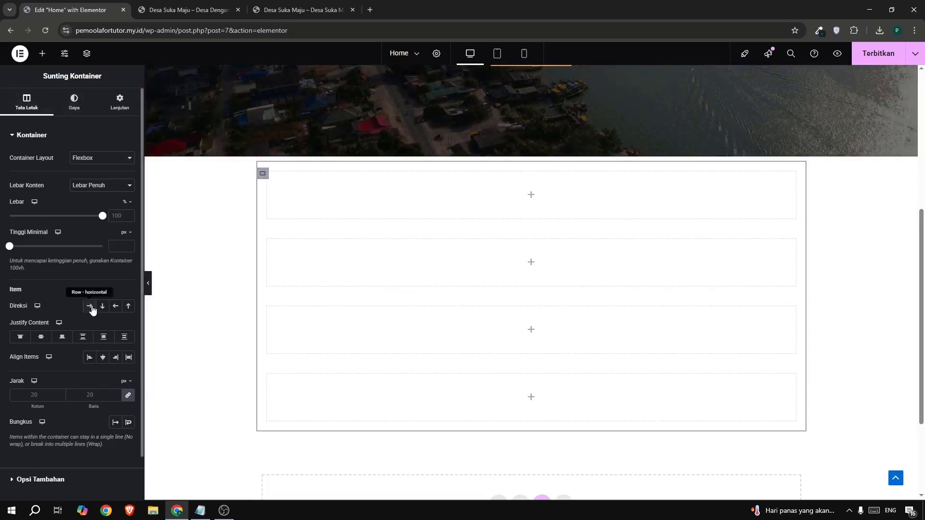
{"action": "left_click", "coordinate": [90, 306]}
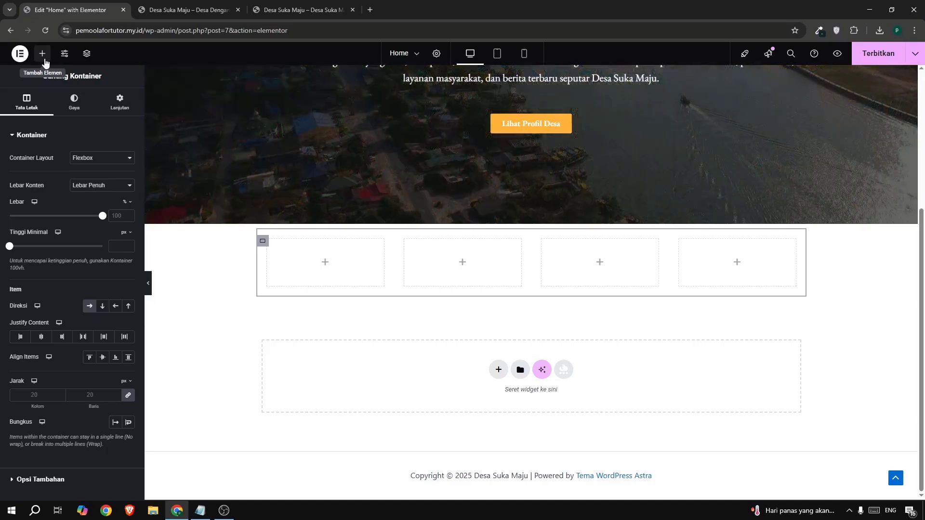
Add a Kotak Ikon widget to the first of the four containers and set its Lihat option to Stacked.
{"action": "left_click", "coordinate": [43, 55]}
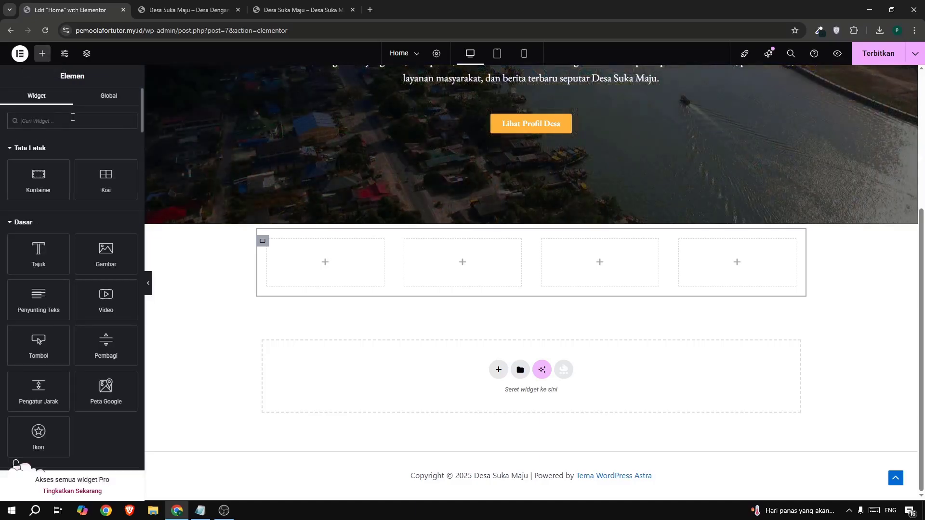
{"action": "left_click", "coordinate": [73, 121]}
{"action": "type", "text": "icon"}
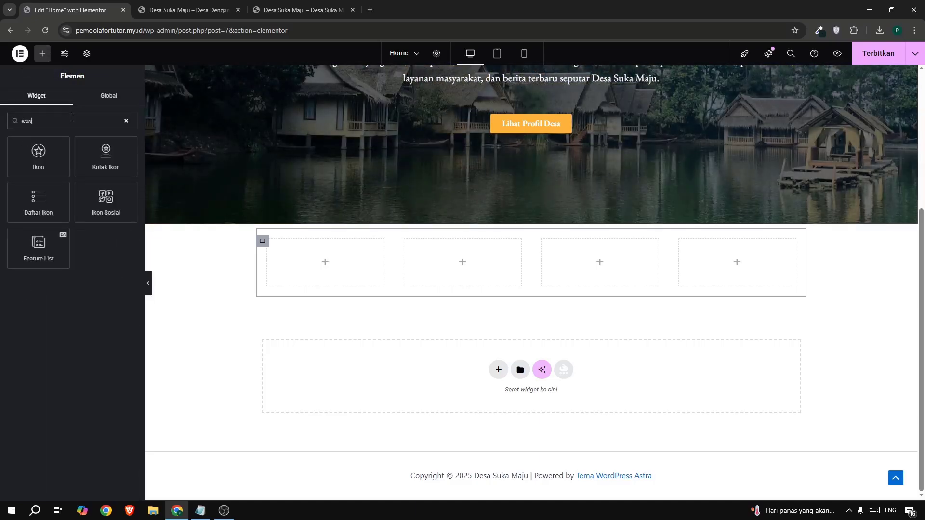
{"action": "left_click_drag", "start_coordinate": [106, 155], "coordinate": [301, 255]}
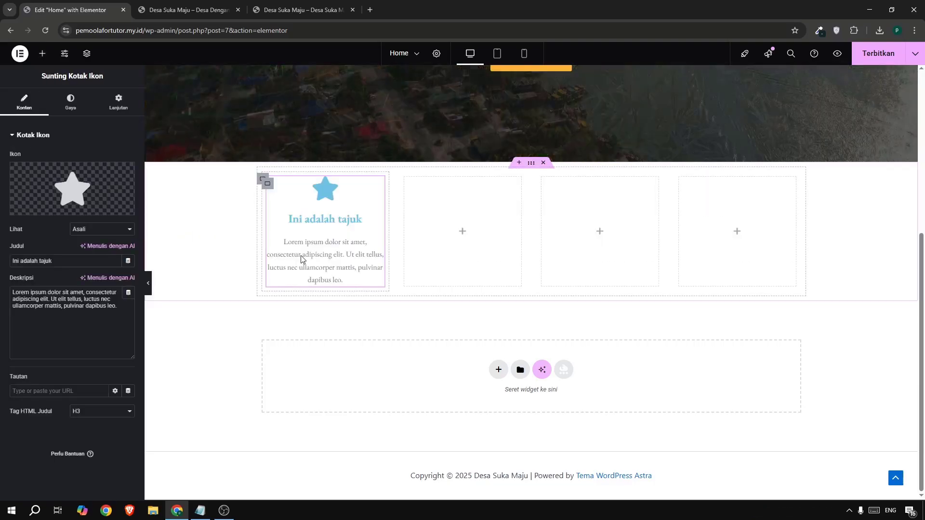
{"action": "left_click", "coordinate": [82, 229]}
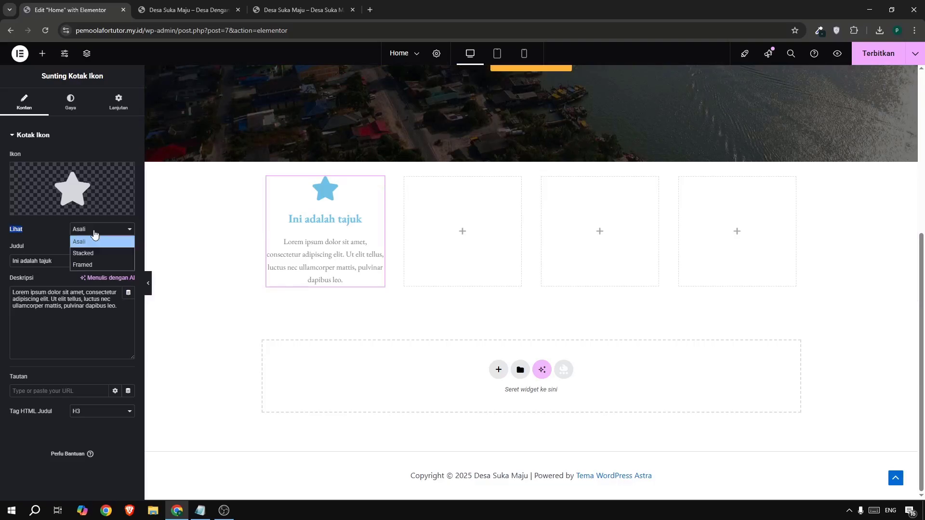
{"action": "left_click", "coordinate": [91, 252]}
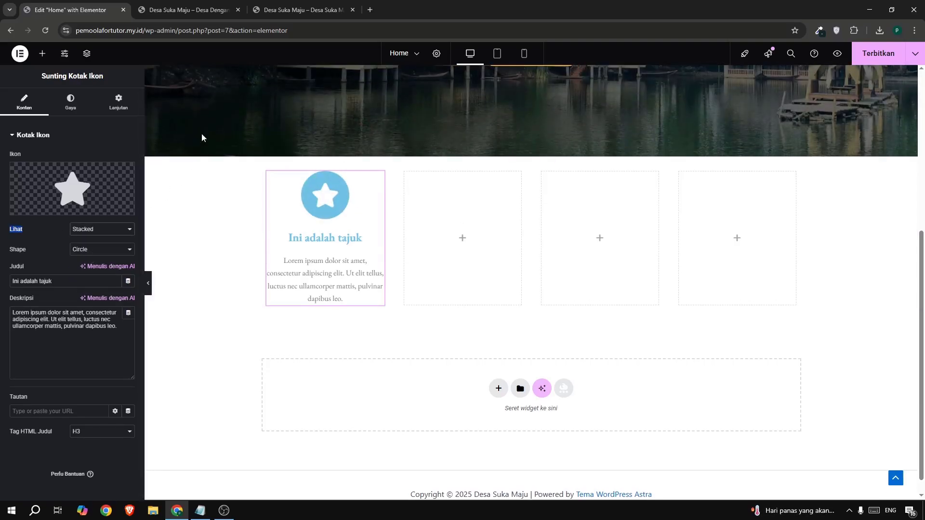
Check the first icon box on the example site, and change the Kotak Ikon's icon to Tree from the icon library.
{"action": "left_click", "coordinate": [70, 186]}
{"action": "left_click", "coordinate": [304, 9]}
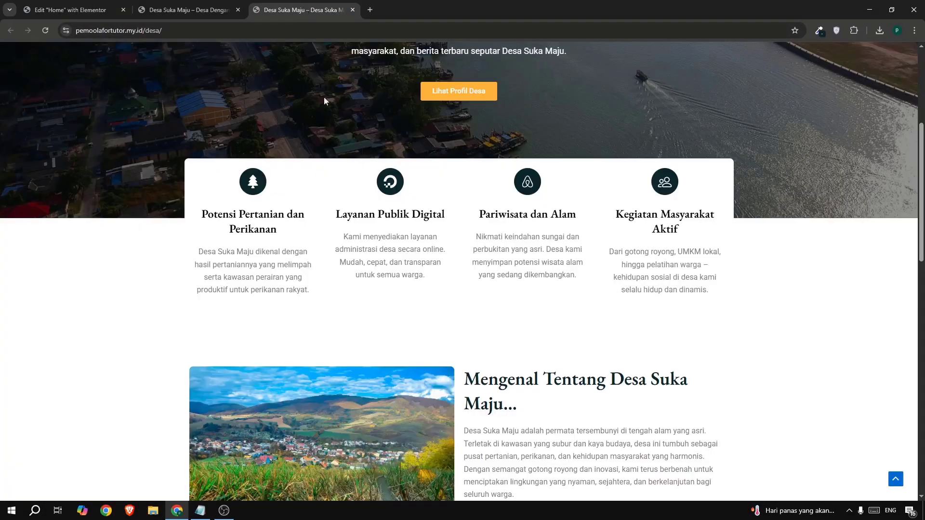
{"action": "left_click", "coordinate": [50, 11]}
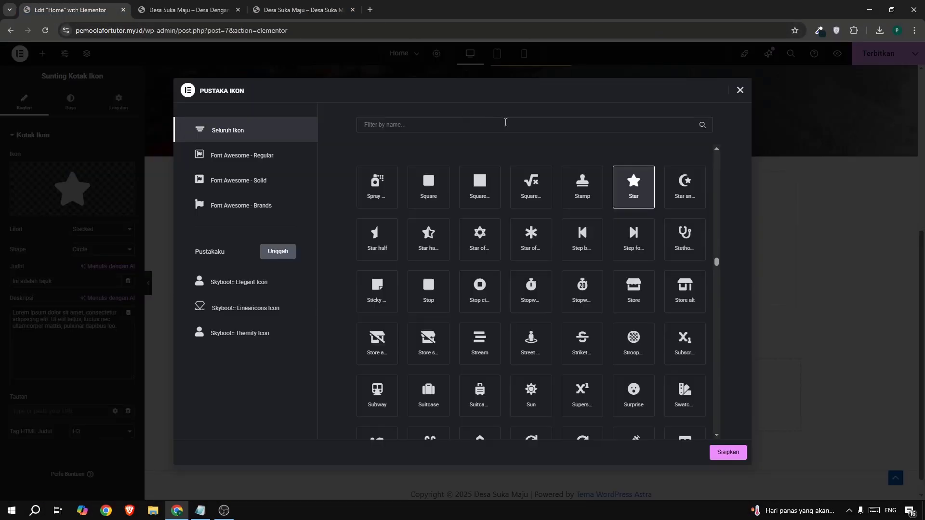
{"action": "left_click", "coordinate": [504, 123]}
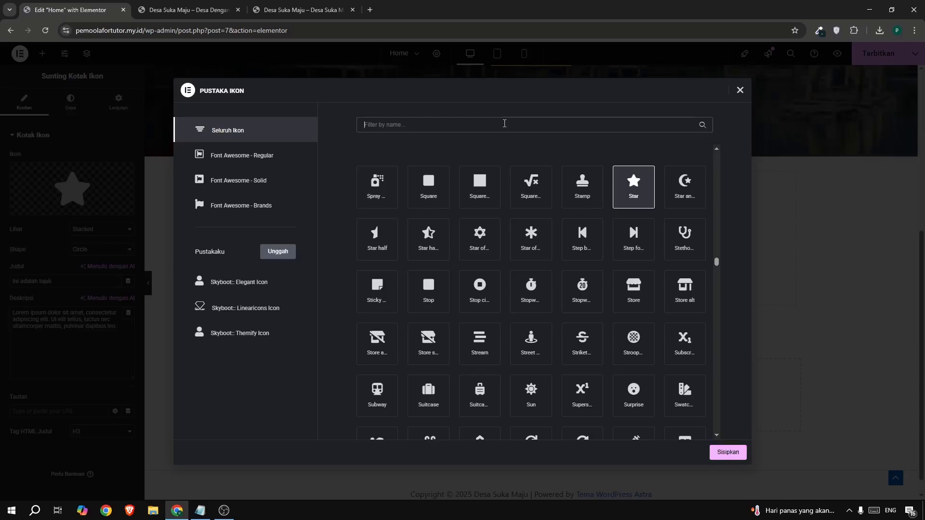
{"action": "type", "text": "tre"}
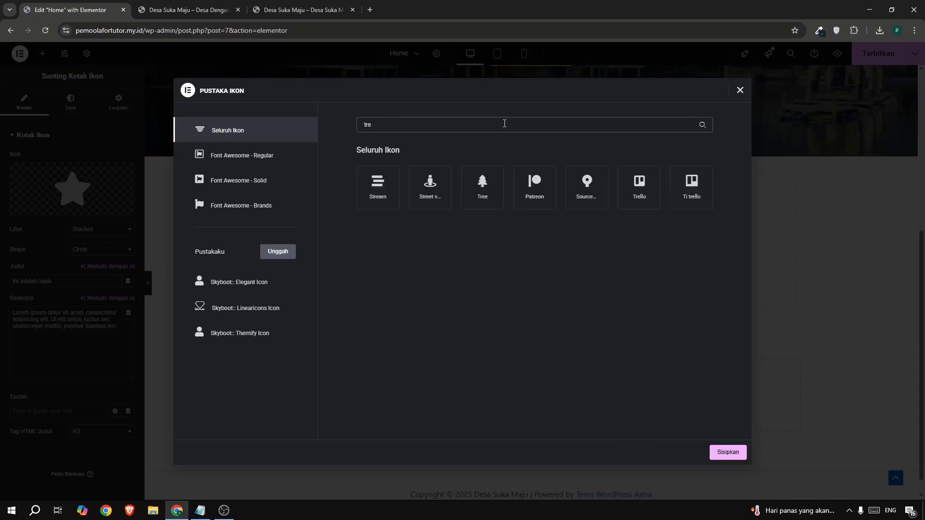
{"action": "left_click", "coordinate": [465, 189]}
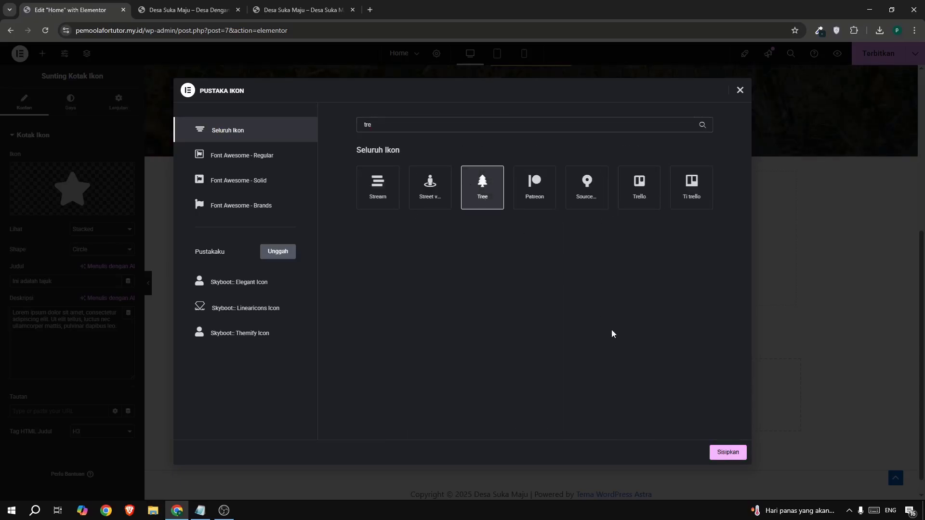
{"action": "left_click", "coordinate": [724, 452]}
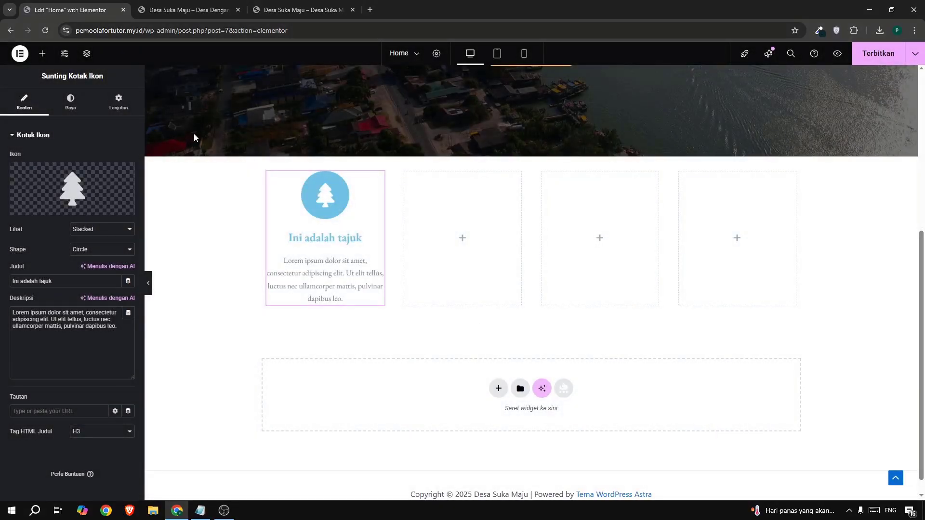
Copy the first icon box's title from the example site and set it as the Judul: "Potensi Pertanian dan Perikanan".
{"action": "left_click", "coordinate": [304, 10]}
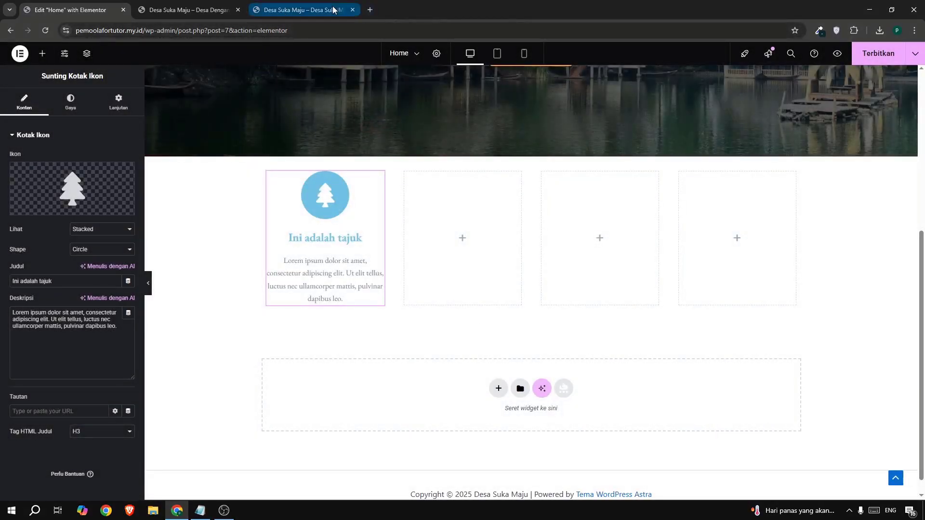
{"action": "left_click_drag", "start_coordinate": [205, 210], "coordinate": [303, 236]}
{"action": "key", "text": "ctrl+c"}
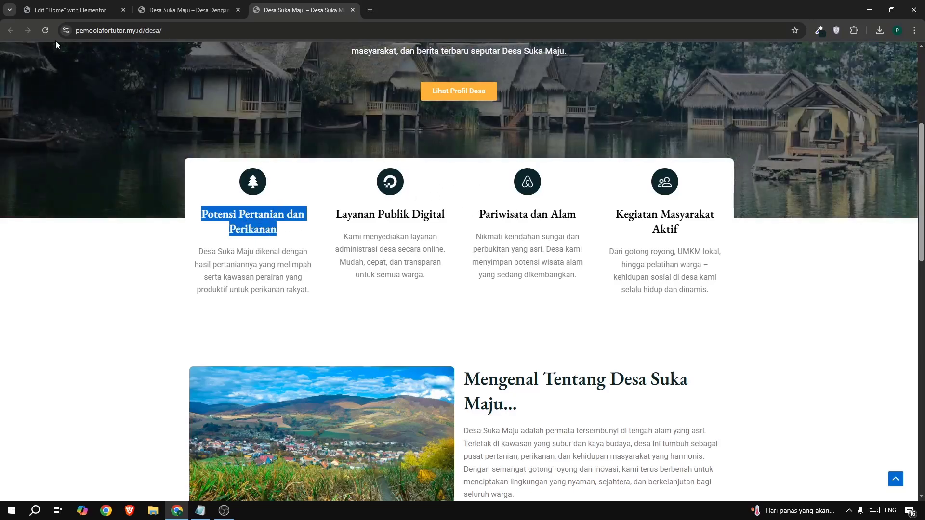
{"action": "left_click", "coordinate": [54, 14]}
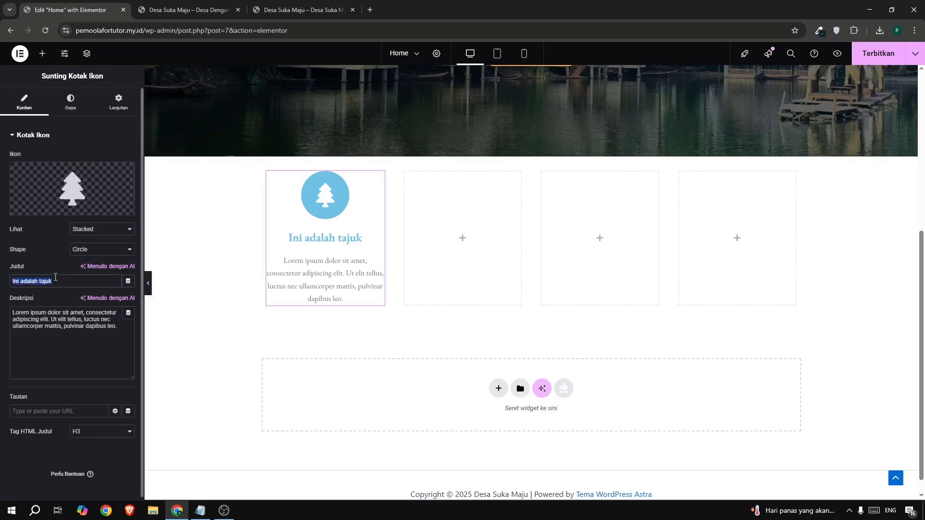
{"action": "key", "text": "ctrl+v"}
Replace the icon box's Deskripsi with the first box's description copied from the example site, beginning "Desa Suka Maju dikenal dengan hasil pertaniannya".
{"action": "left_click", "coordinate": [299, 9]}
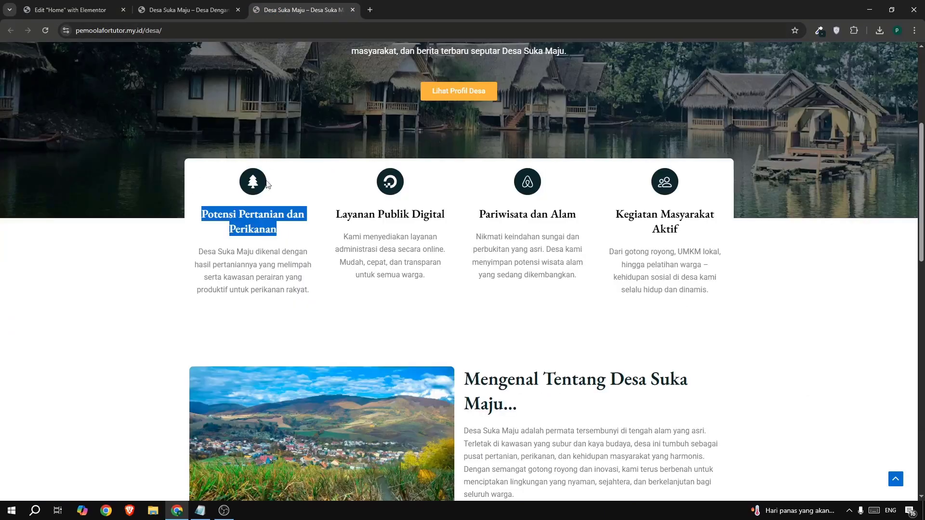
{"action": "left_click_drag", "start_coordinate": [193, 250], "coordinate": [315, 294]}
{"action": "key", "text": "ctrl+c"}
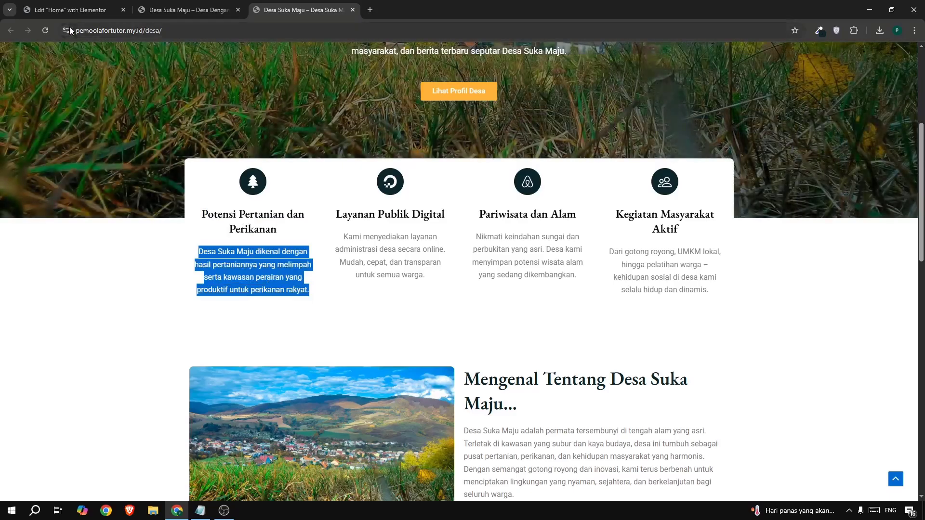
{"action": "left_click", "coordinate": [73, 9]}
{"action": "left_click", "coordinate": [72, 342]}
{"action": "key", "text": "ctrl+a"}
{"action": "key", "text": "ctrl+v"}
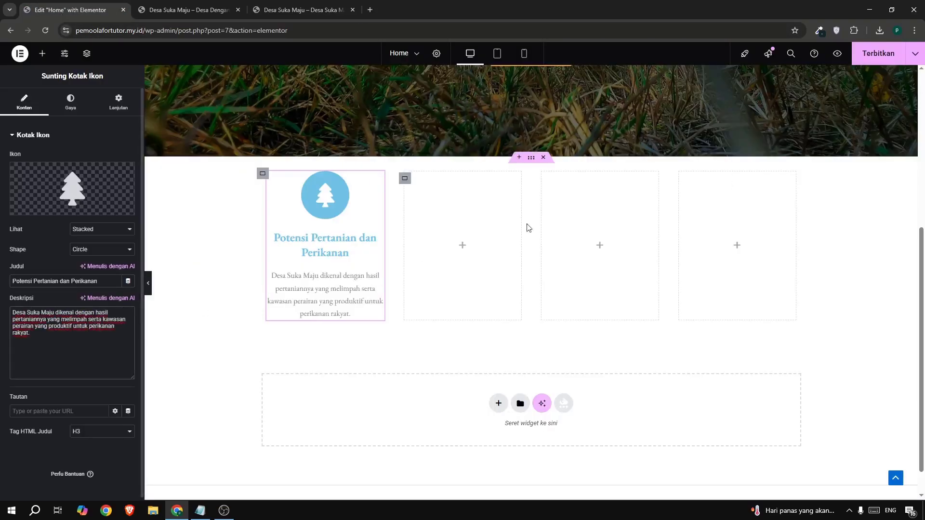
Copy rgb(10, 38, 41) from the colour picker extension, set it as the icon's Warna Primer, and compare with the example site.
{"action": "left_click", "coordinate": [817, 34]}
{"action": "left_click", "coordinate": [779, 77]}
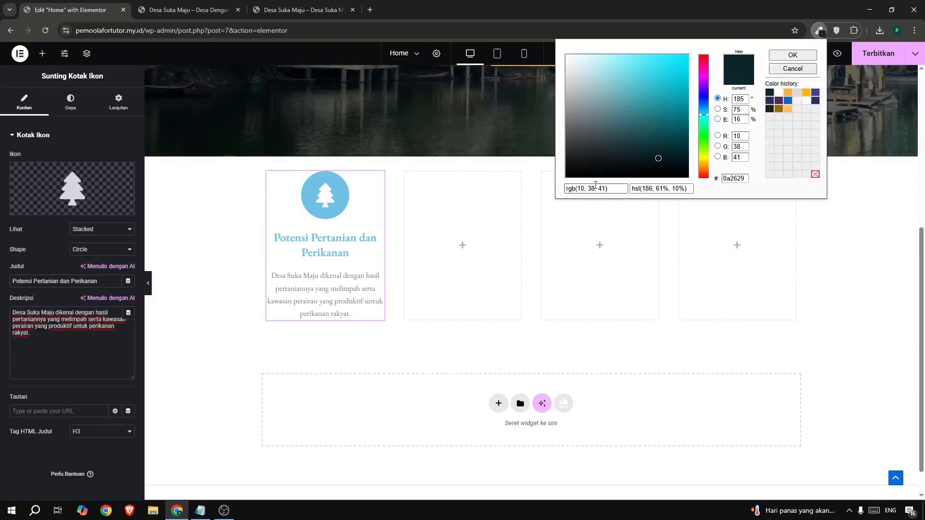
{"action": "left_click", "coordinate": [73, 364]}
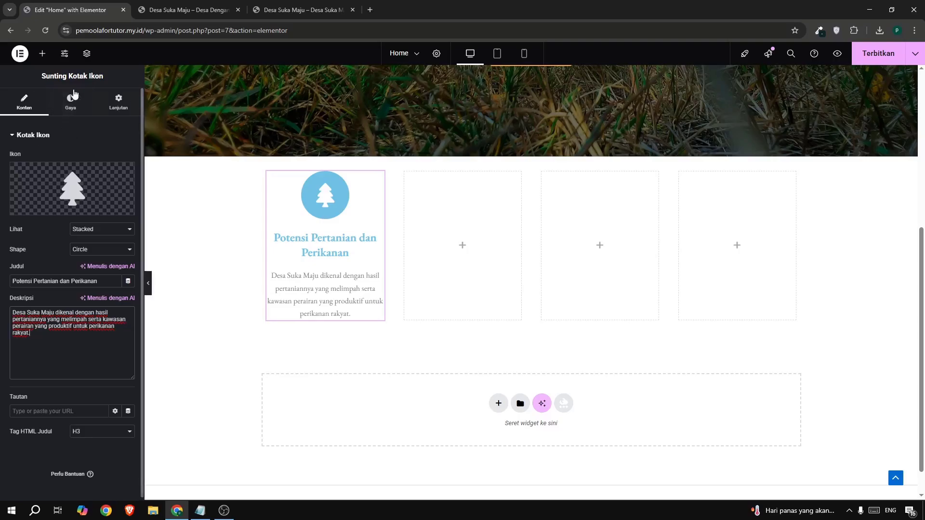
{"action": "left_click", "coordinate": [66, 118]}
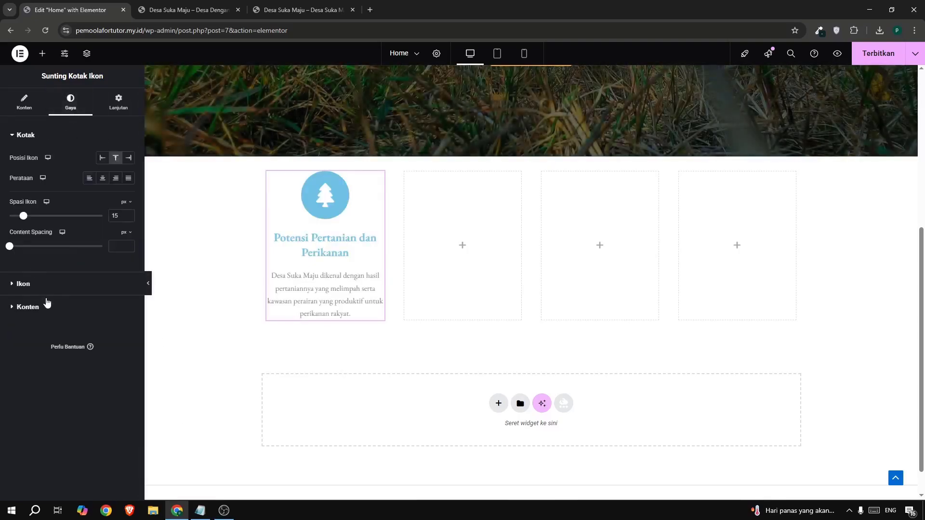
{"action": "left_click", "coordinate": [59, 290]}
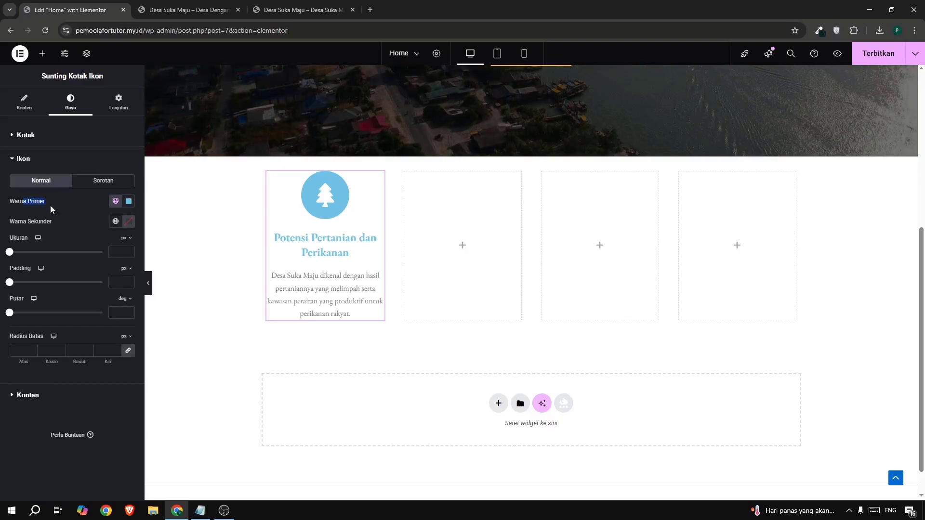
{"action": "left_click", "coordinate": [128, 201]}
{"action": "left_click", "coordinate": [157, 301]}
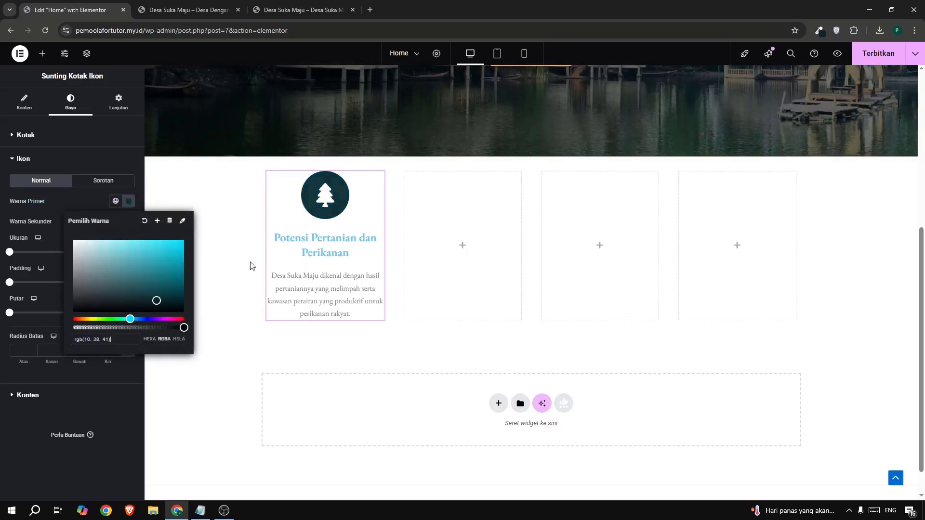
{"action": "left_click", "coordinate": [285, 13]}
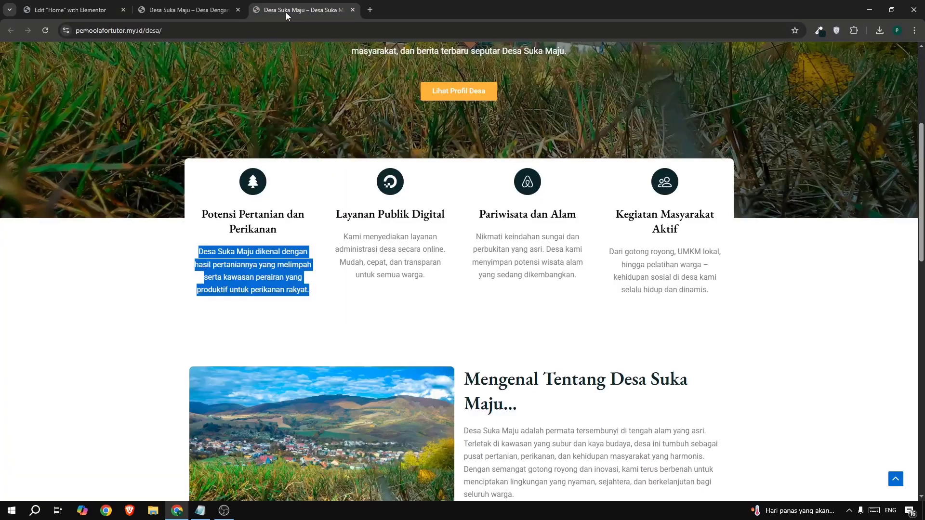
{"action": "left_click", "coordinate": [59, 11]}
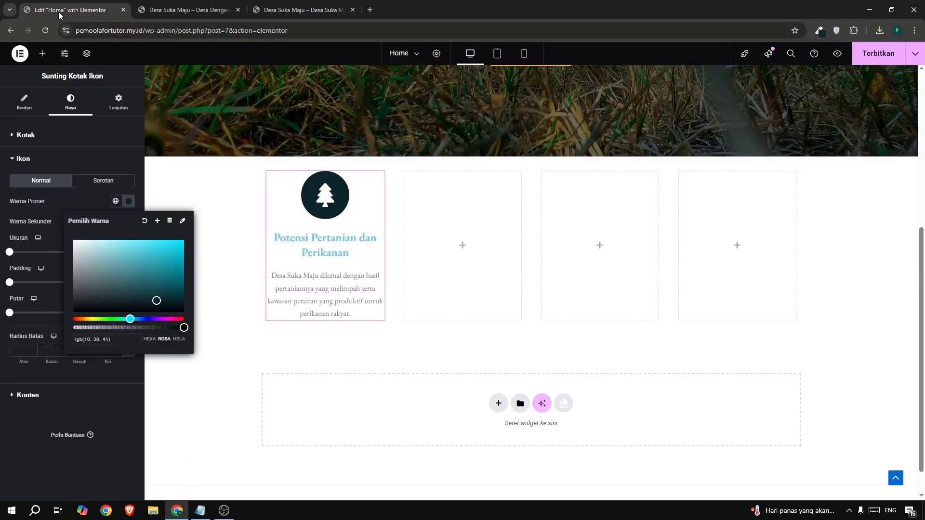
{"action": "left_click", "coordinate": [60, 208]}
Reduce the icon's size (Ukuran) to 26 px, comparing it with the icons on the example site.
{"action": "left_click_drag", "start_coordinate": [9, 252], "coordinate": [18, 252]}
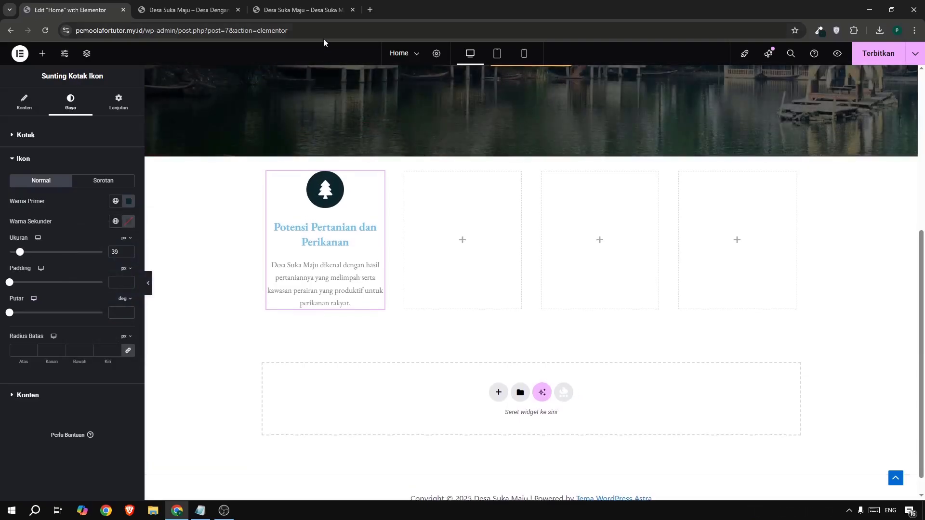
{"action": "left_click", "coordinate": [308, 11]}
{"action": "left_click", "coordinate": [96, 9]}
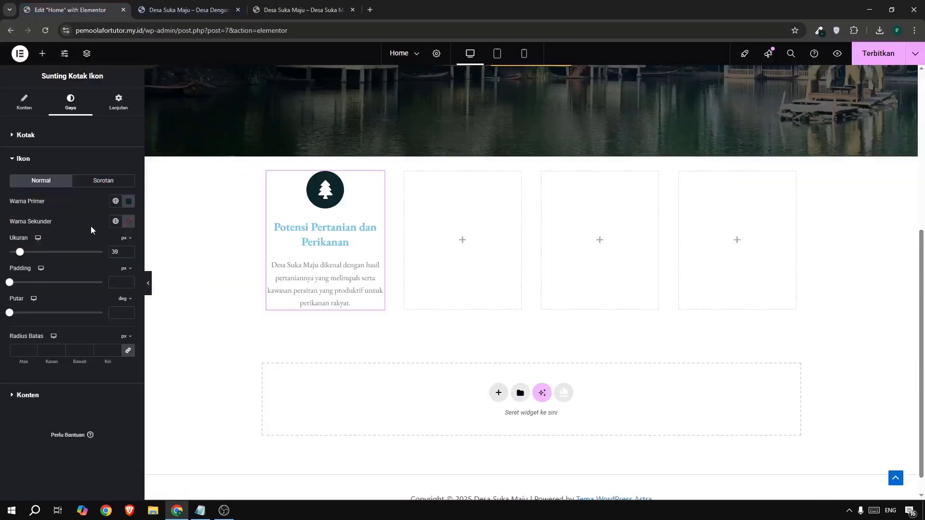
{"action": "left_click", "coordinate": [128, 254]}
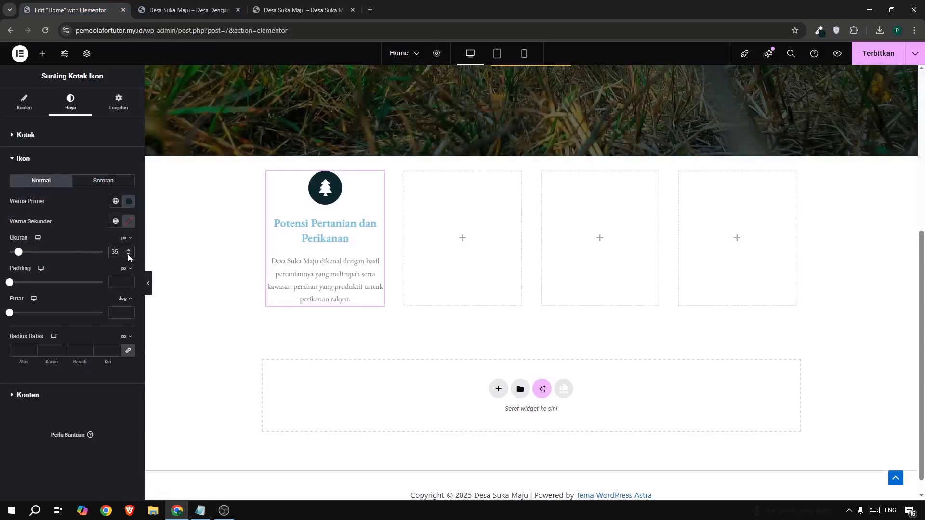
{"action": "left_click", "coordinate": [128, 255]}
{"action": "left_click", "coordinate": [128, 255]}
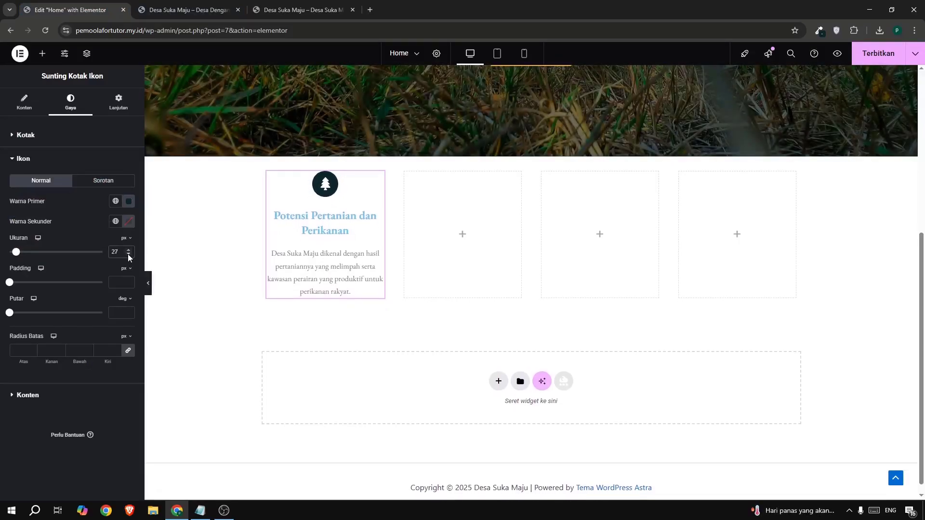
{"action": "left_click", "coordinate": [128, 256]}
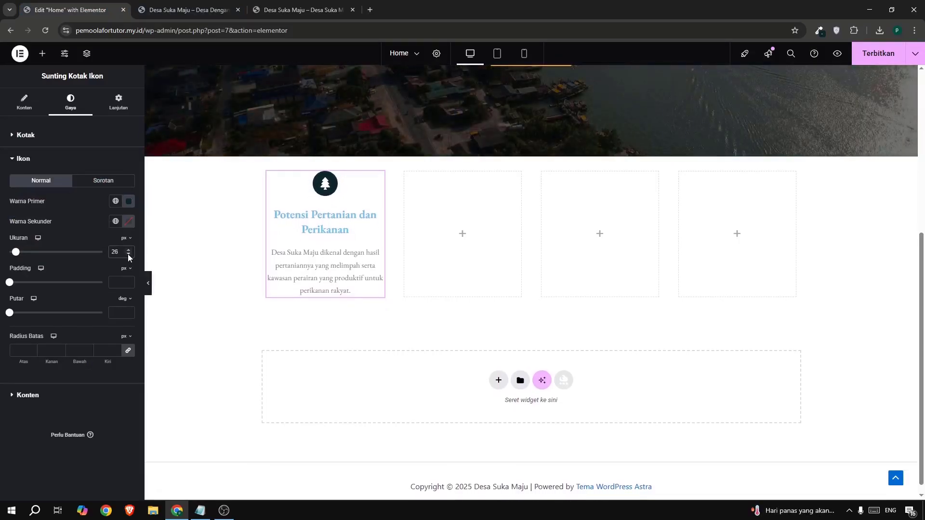
Set the icon box title's colour to rgb(10, 38, 41) for both Normal and Sorotan states, and compare with the example site.
{"action": "left_click", "coordinate": [80, 396]}
{"action": "left_click", "coordinate": [128, 305]}
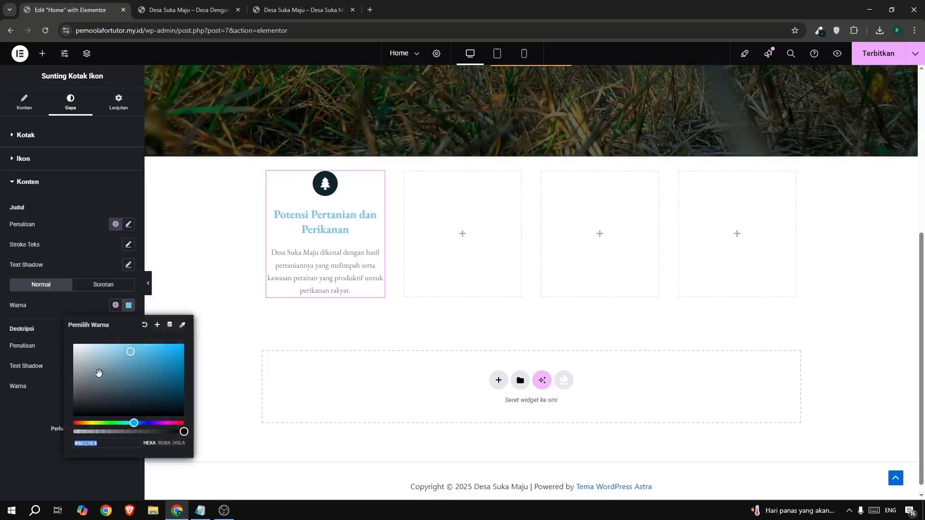
{"action": "left_click", "coordinate": [157, 404]}
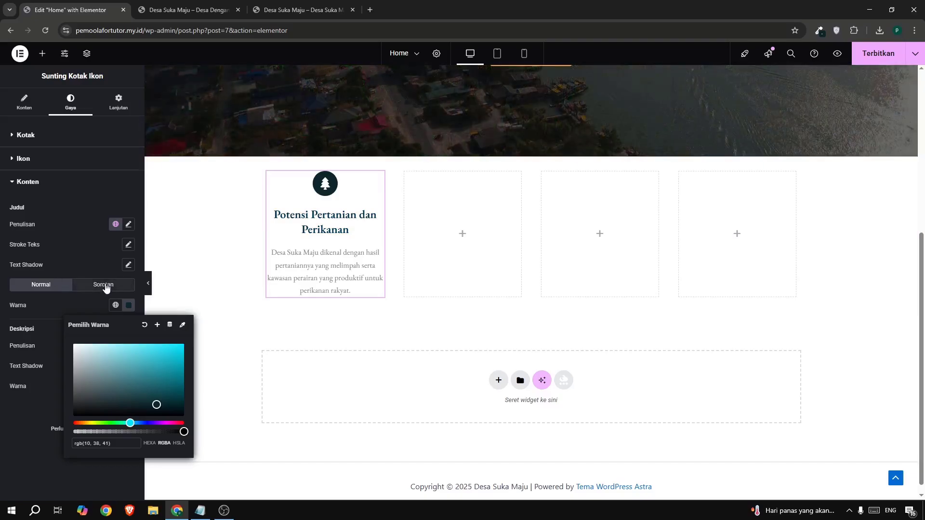
{"action": "left_click", "coordinate": [106, 285]}
{"action": "left_click", "coordinate": [124, 306]}
{"action": "left_click", "coordinate": [156, 405]}
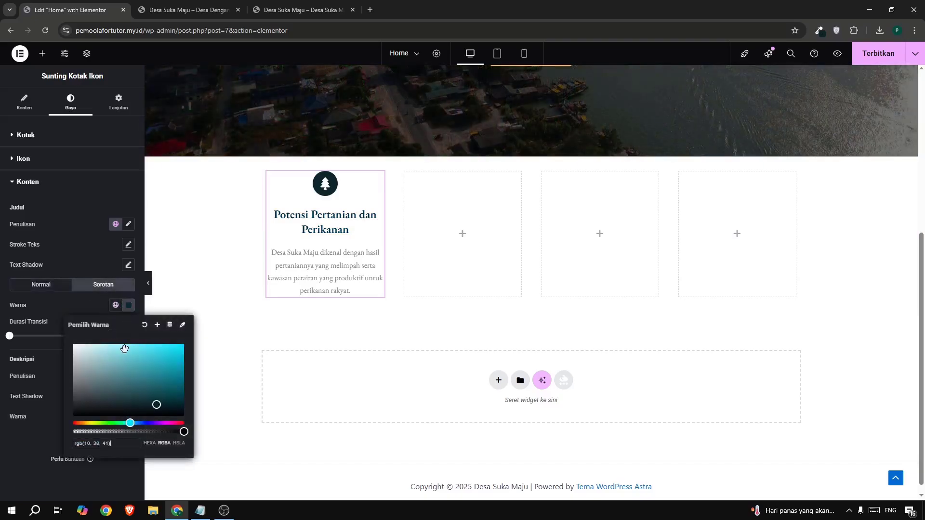
{"action": "left_click", "coordinate": [289, 12]}
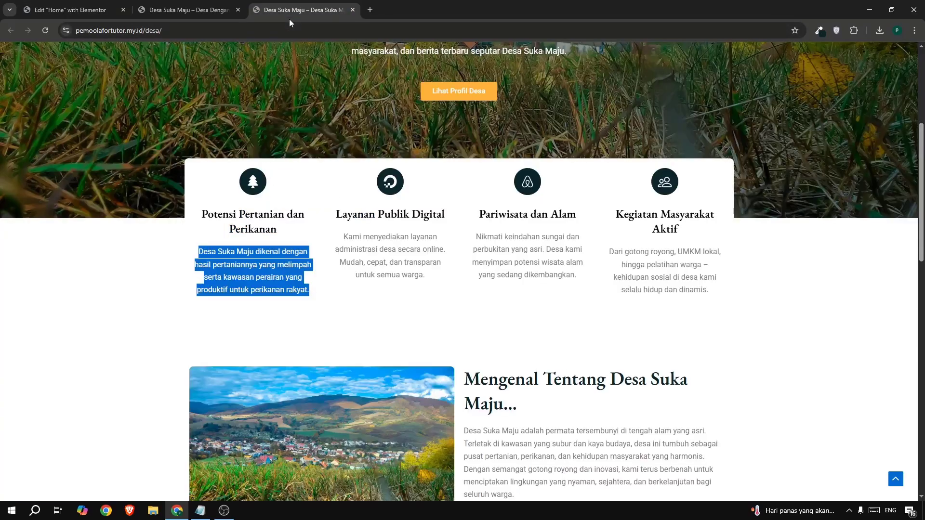
{"action": "left_click", "coordinate": [89, 5]}
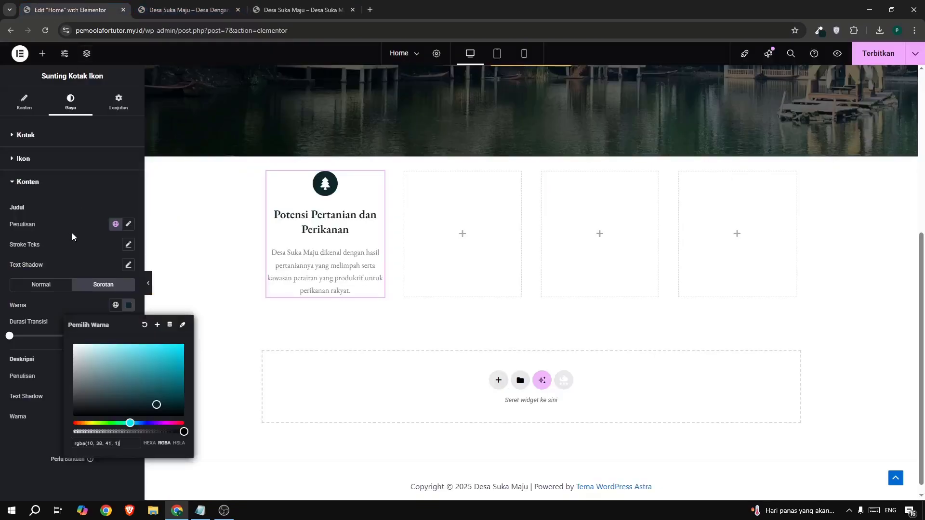
{"action": "left_click", "coordinate": [71, 313]}
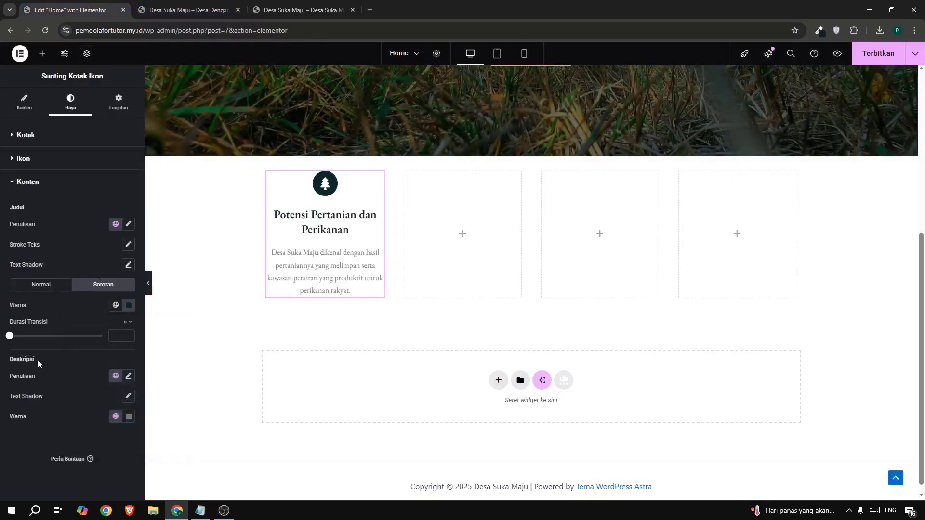
Set the icon box title's font size (Ukuran) to 23 px and compare the title with the example site.
{"action": "left_click", "coordinate": [128, 225]}
{"action": "left_click", "coordinate": [108, 300]}
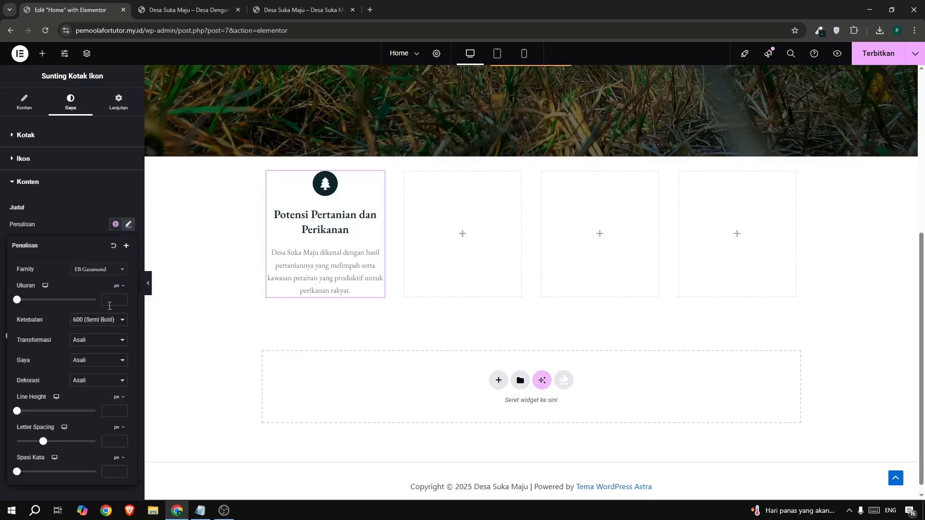
{"action": "type", "text": "18"}
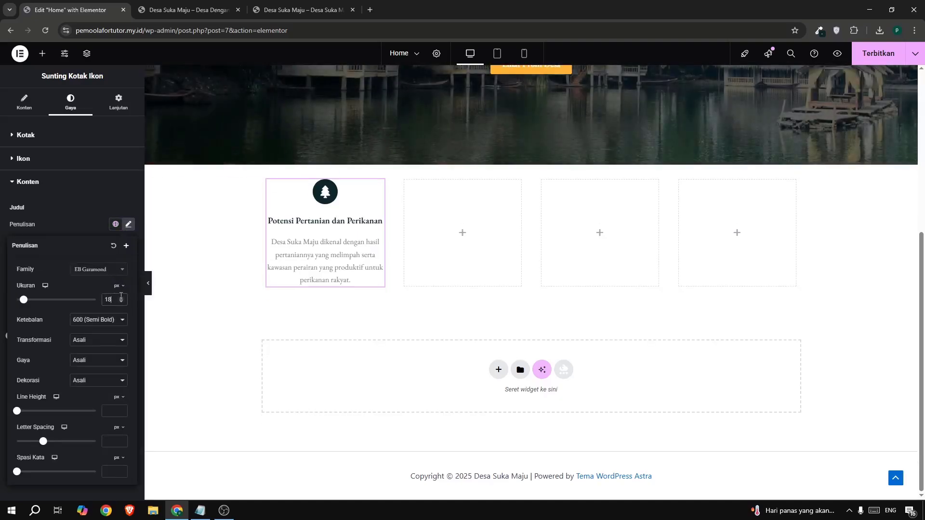
{"action": "left_click", "coordinate": [121, 298]}
{"action": "left_click", "coordinate": [121, 298]}
{"action": "left_click", "coordinate": [121, 298]}
{"action": "left_click", "coordinate": [121, 298]}
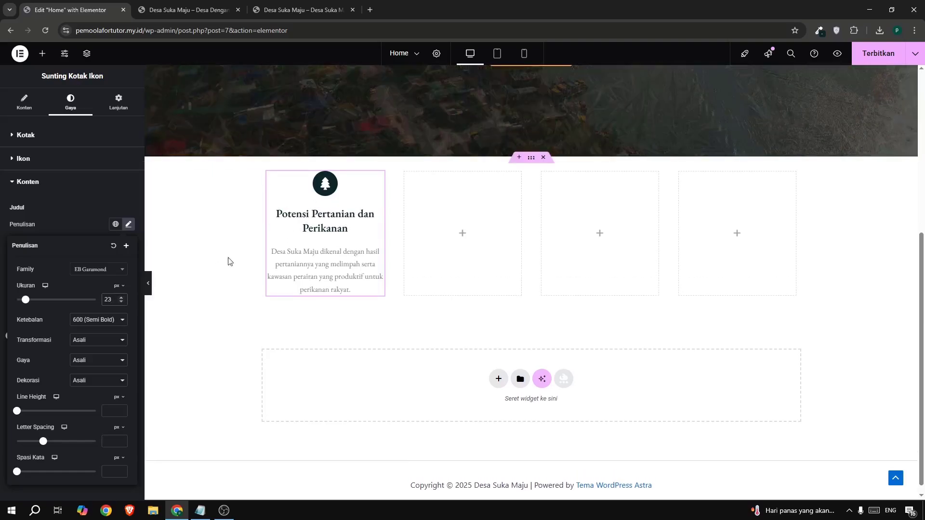
{"action": "left_click", "coordinate": [334, 12]}
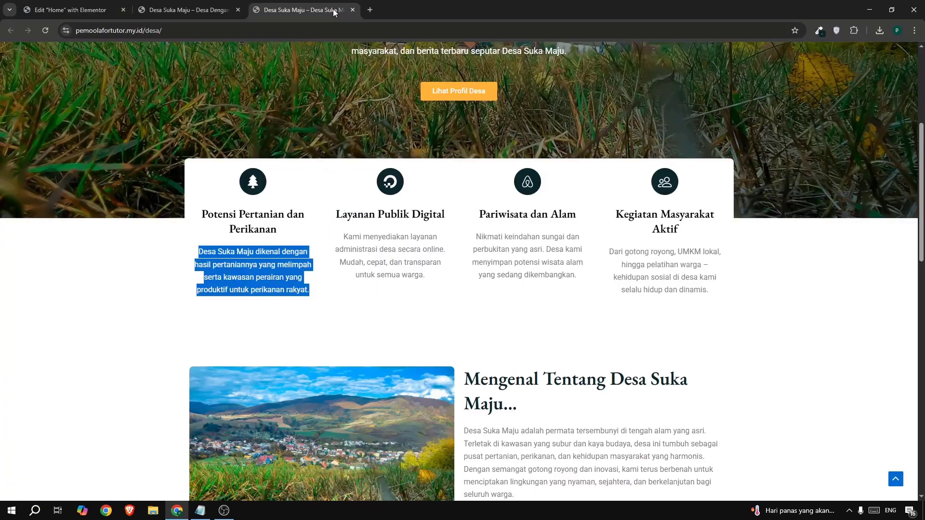
{"action": "left_click", "coordinate": [46, 8]}
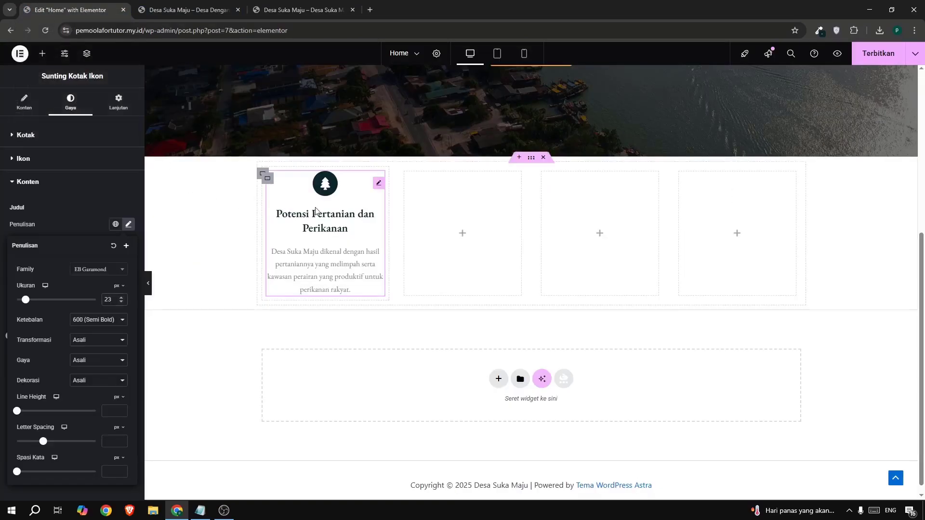
Compare the icon box with the example site and set its description font size (Ukuran) to 18 px.
{"action": "left_click", "coordinate": [278, 7]}
{"action": "left_click", "coordinate": [137, 114]}
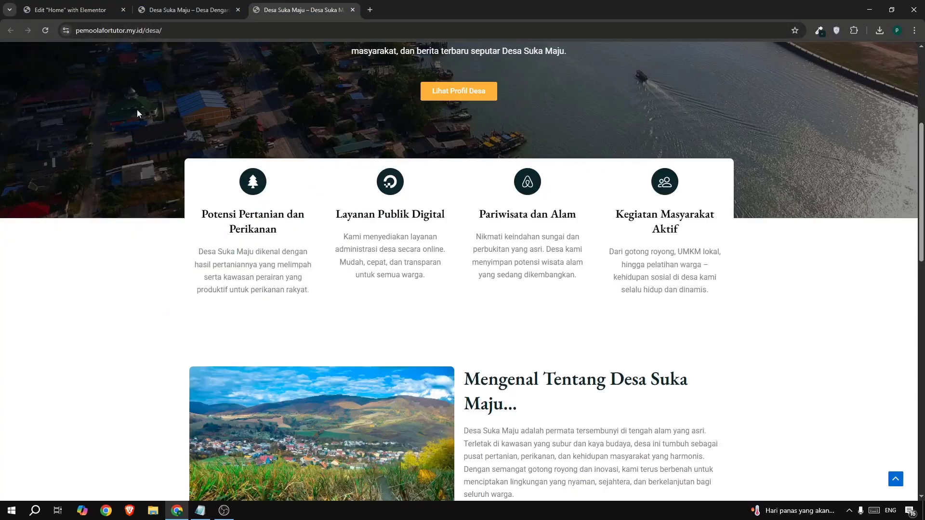
{"action": "left_click", "coordinate": [71, 15]}
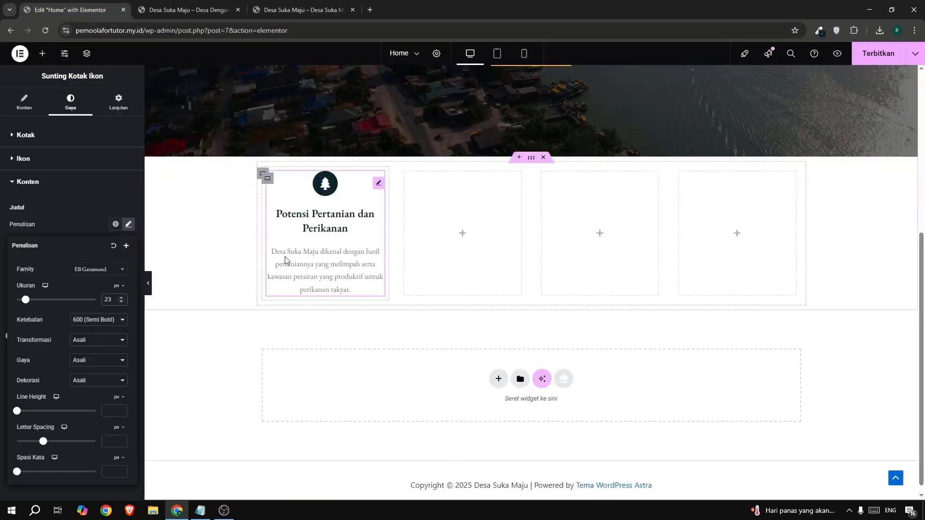
{"action": "left_click", "coordinate": [92, 223]}
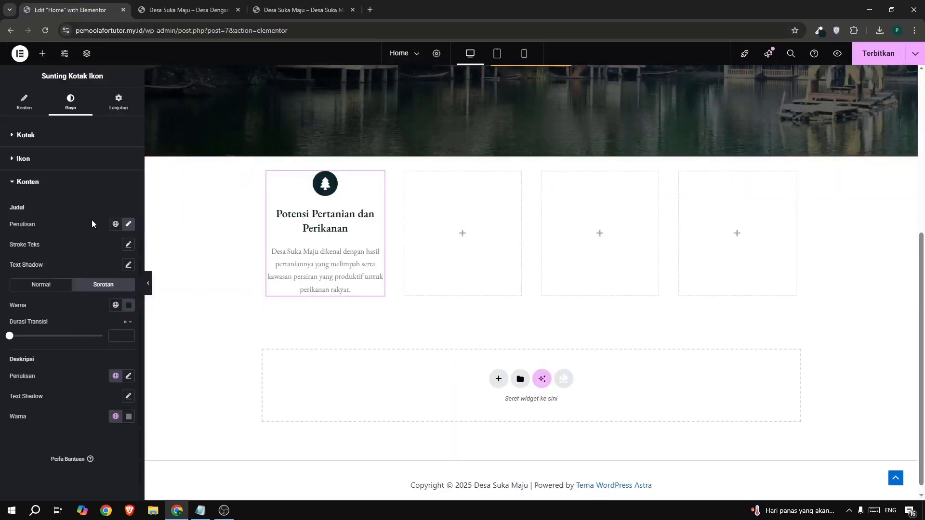
{"action": "left_click", "coordinate": [127, 378]}
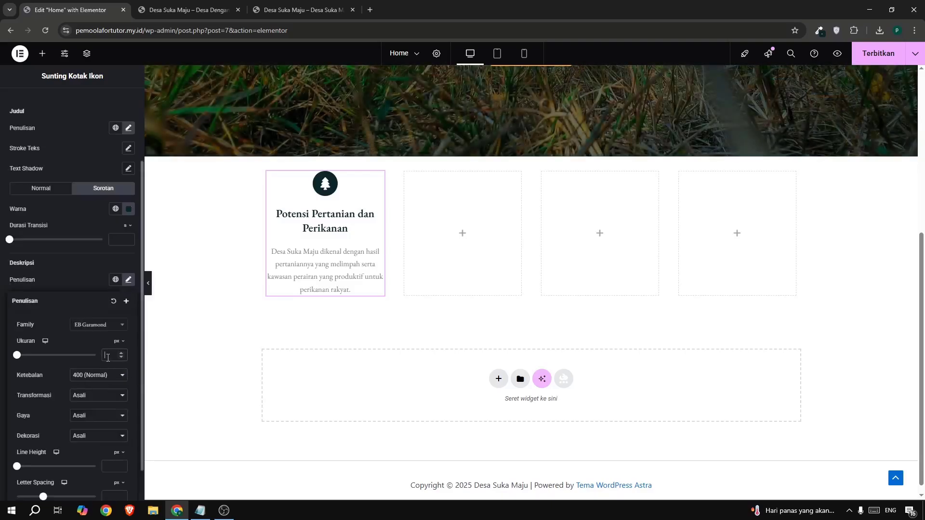
{"action": "type", "text": "18"}
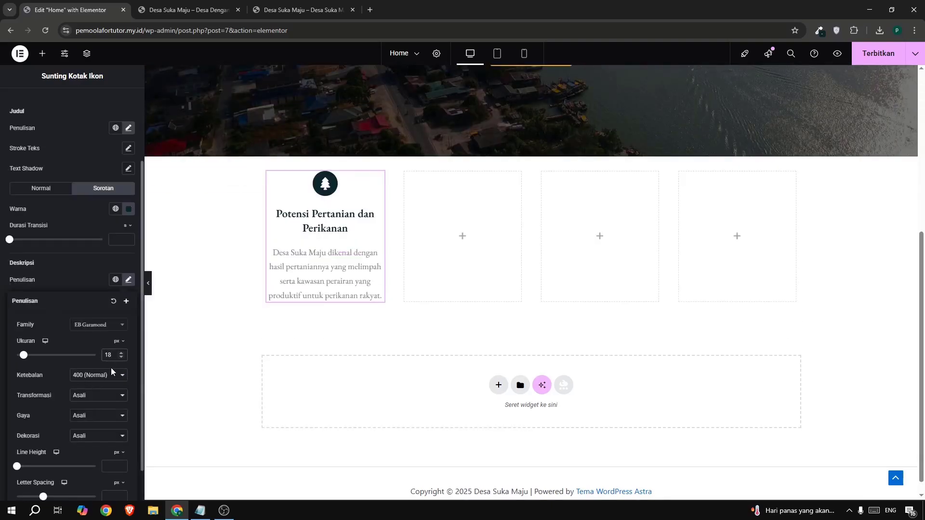
{"action": "left_click", "coordinate": [121, 353]}
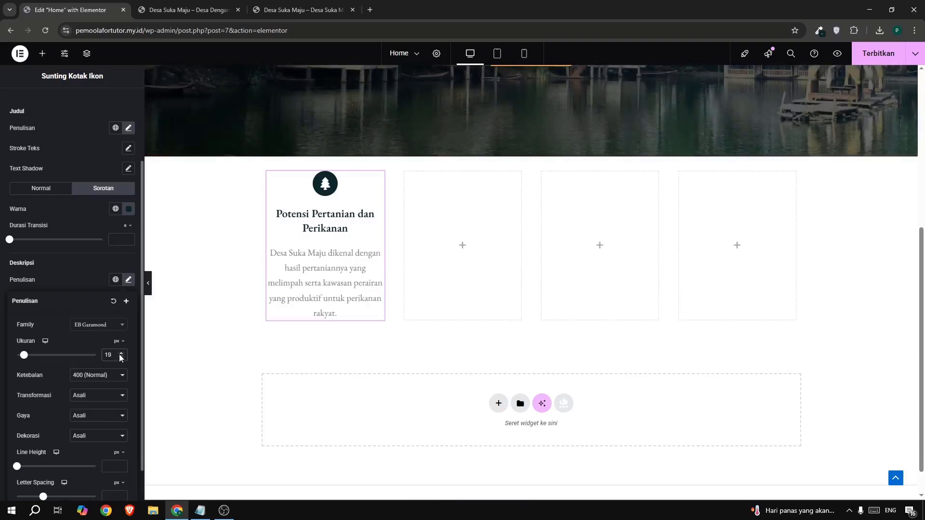
{"action": "left_click", "coordinate": [120, 358]}
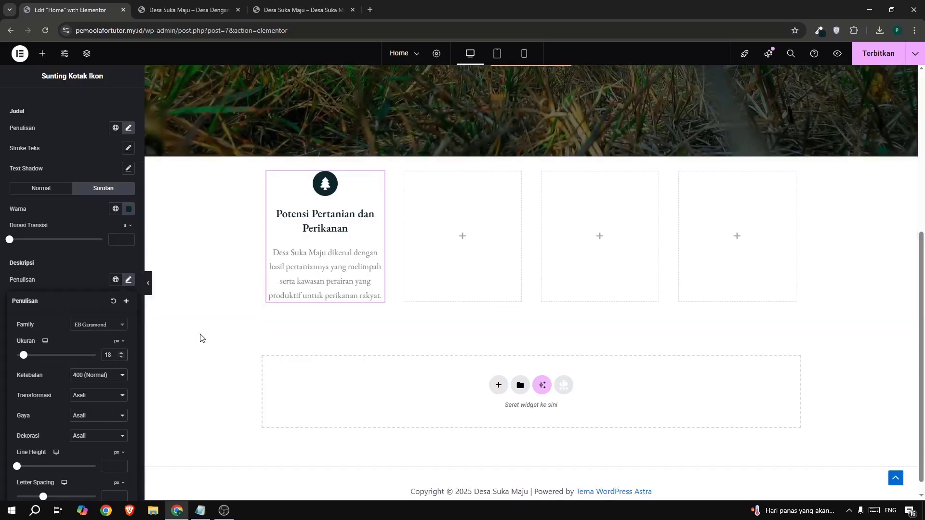
Set the icon box's Content Spacing to 9 px in the Kotak style settings.
{"action": "scroll", "coordinate": [51, 168], "scroll_direction": "up", "scroll_amount": 2}
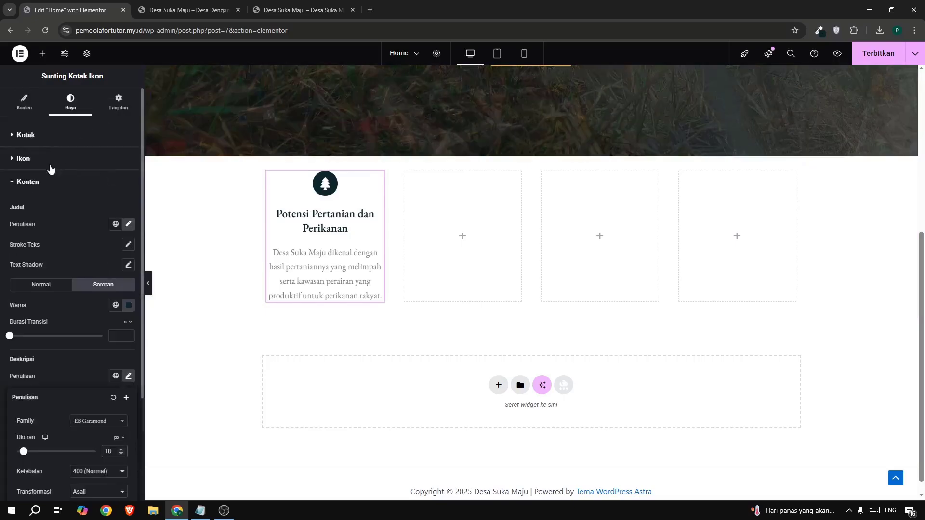
{"action": "left_click", "coordinate": [44, 136]}
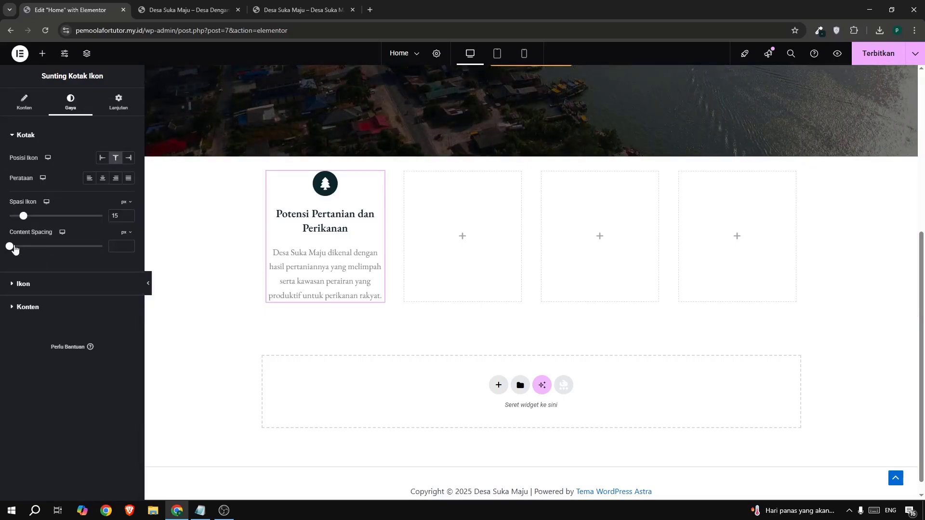
{"action": "left_click_drag", "start_coordinate": [14, 248], "coordinate": [18, 247]}
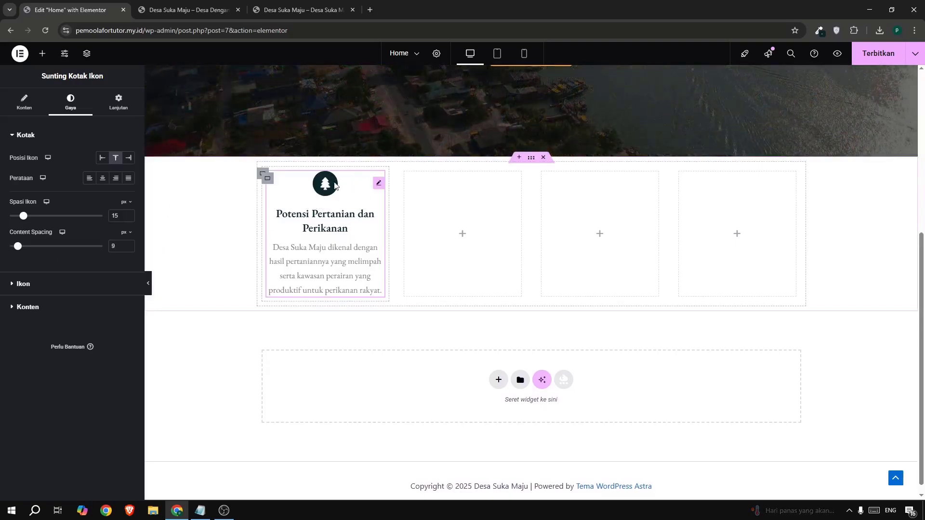
Copy the finished icon box and paste it into each of the three empty columns.
{"action": "right_click", "coordinate": [381, 188]}
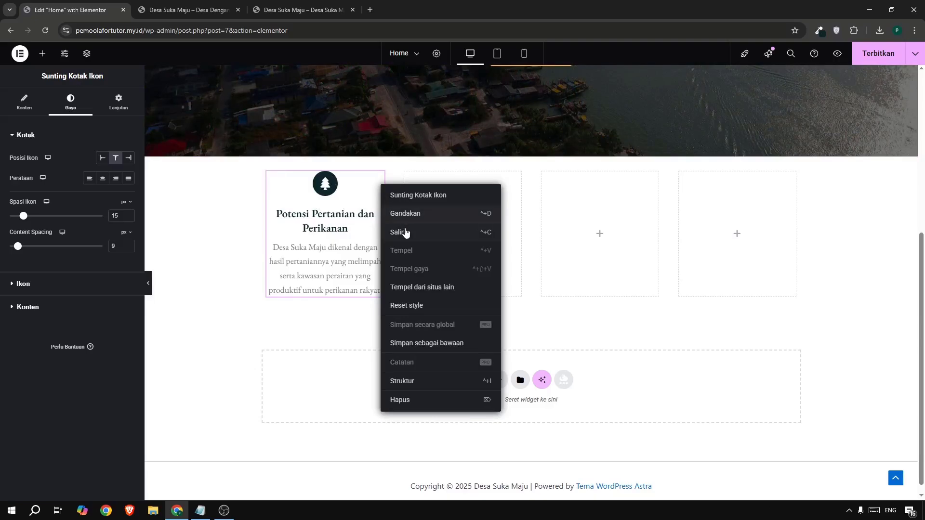
{"action": "left_click", "coordinate": [404, 233]}
{"action": "right_click", "coordinate": [466, 222]}
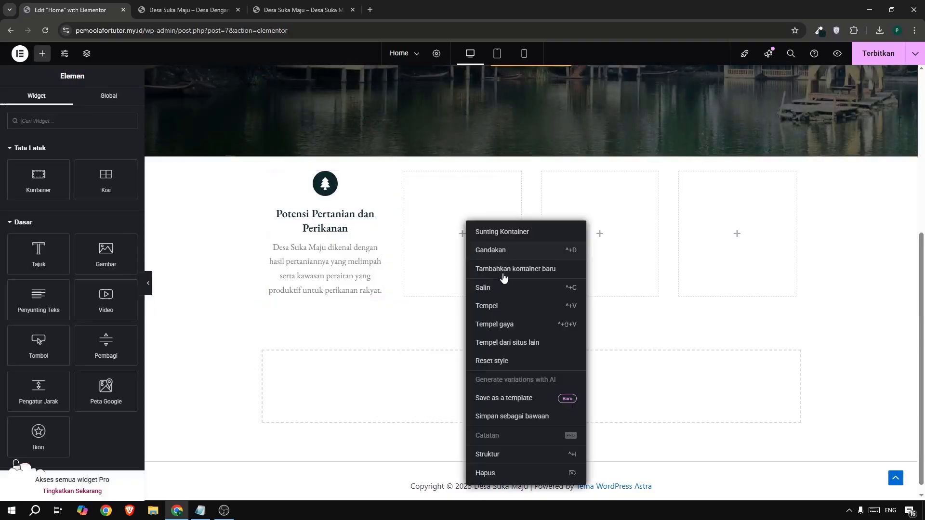
{"action": "left_click", "coordinate": [505, 312]}
{"action": "right_click", "coordinate": [581, 228]}
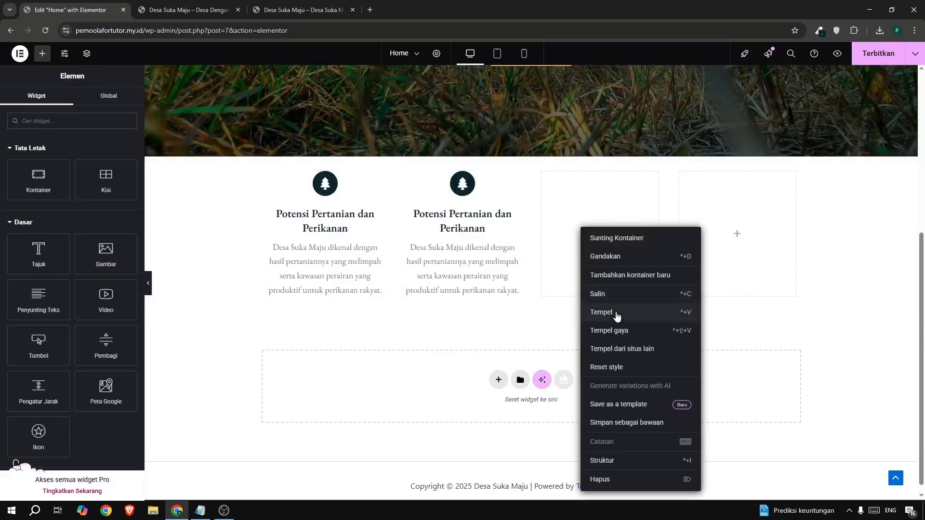
{"action": "left_click", "coordinate": [617, 316]}
{"action": "right_click", "coordinate": [721, 227]}
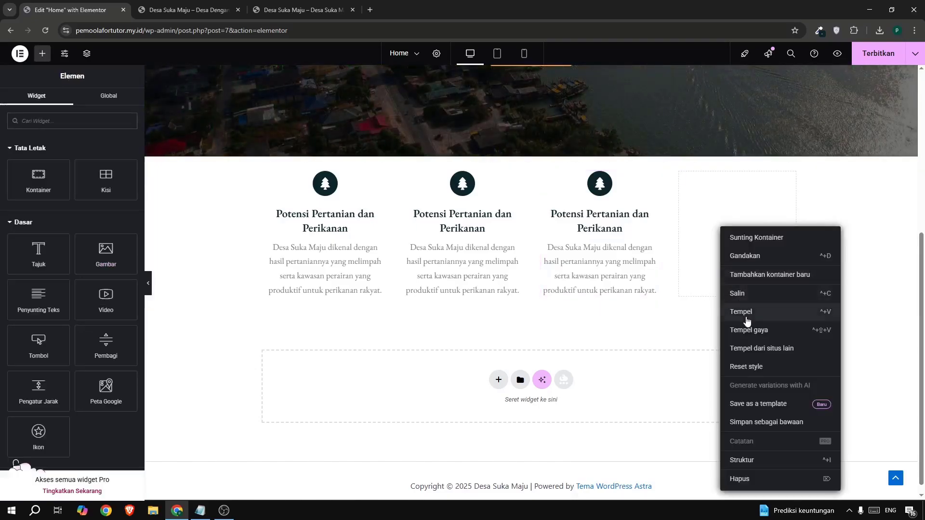
{"action": "left_click", "coordinate": [746, 318]}
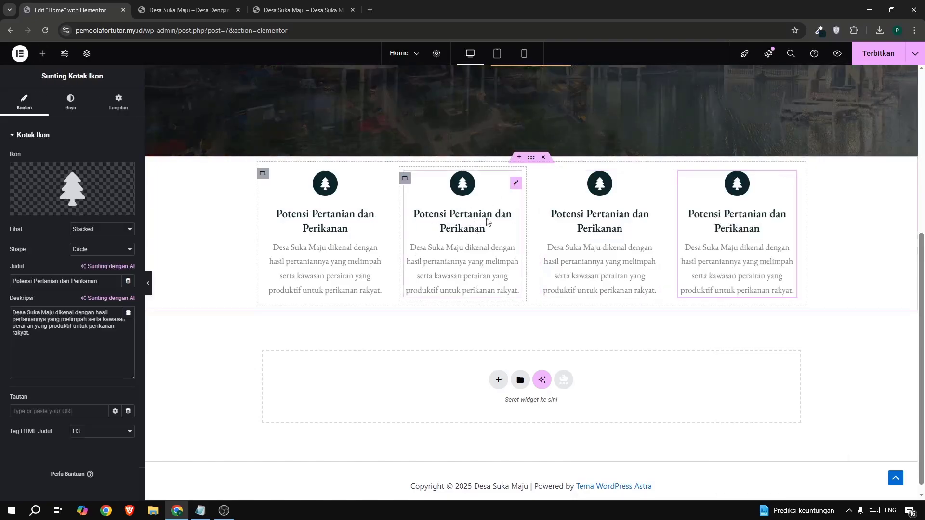
Copy the title "Layanan Publik Digital" from the second icon box on the example site and return to the editor.
{"action": "left_click", "coordinate": [328, 10]}
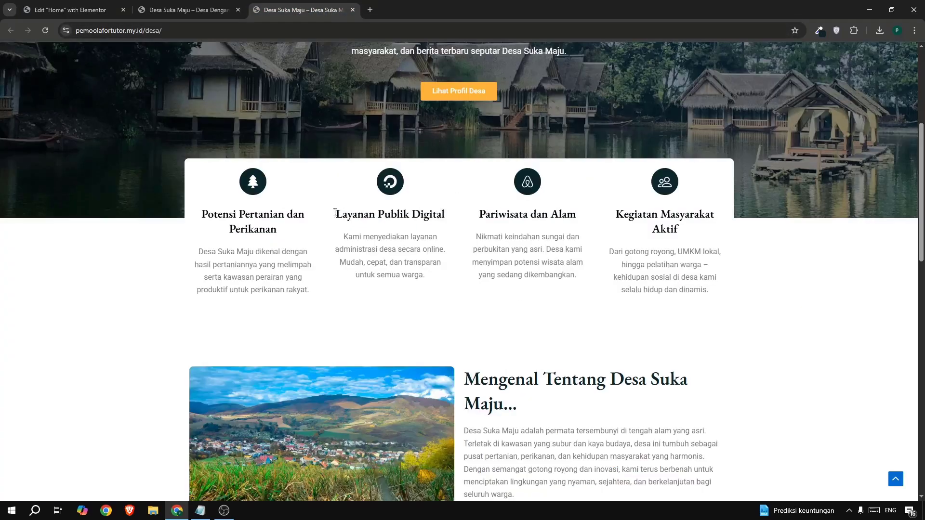
{"action": "left_click_drag", "start_coordinate": [336, 212], "coordinate": [444, 215]}
{"action": "key", "text": "ctrl+c"}
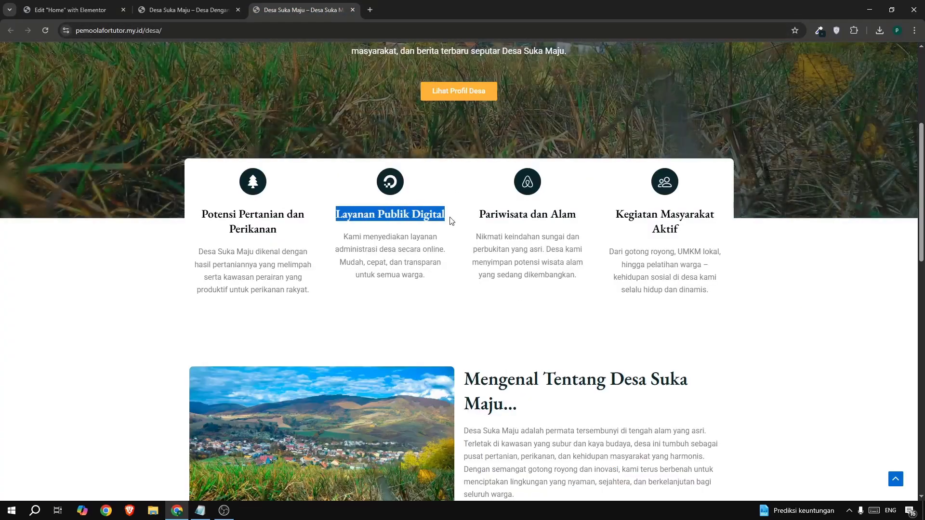
{"action": "left_click", "coordinate": [72, 12]}
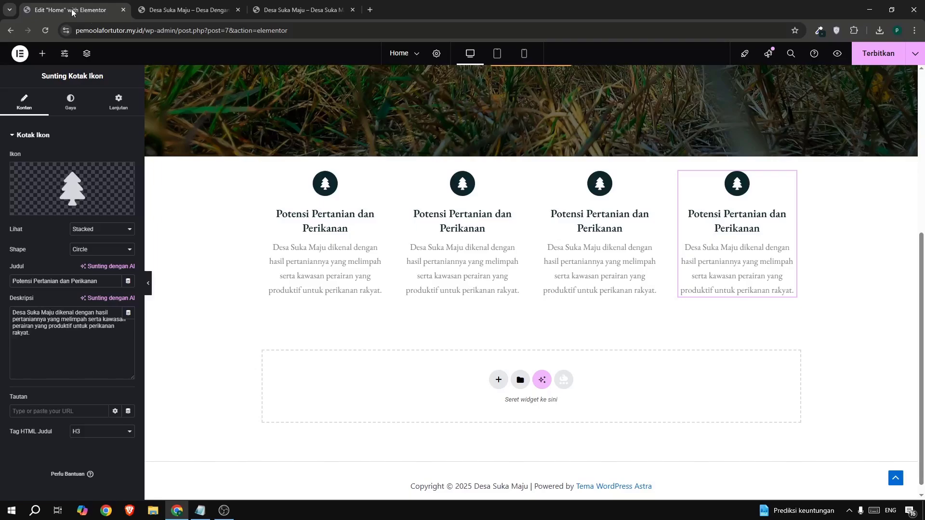
Replace the second icon box's icon with the Digital Ocean logo, searching the icon library for "dig".
{"action": "left_click", "coordinate": [486, 189]}
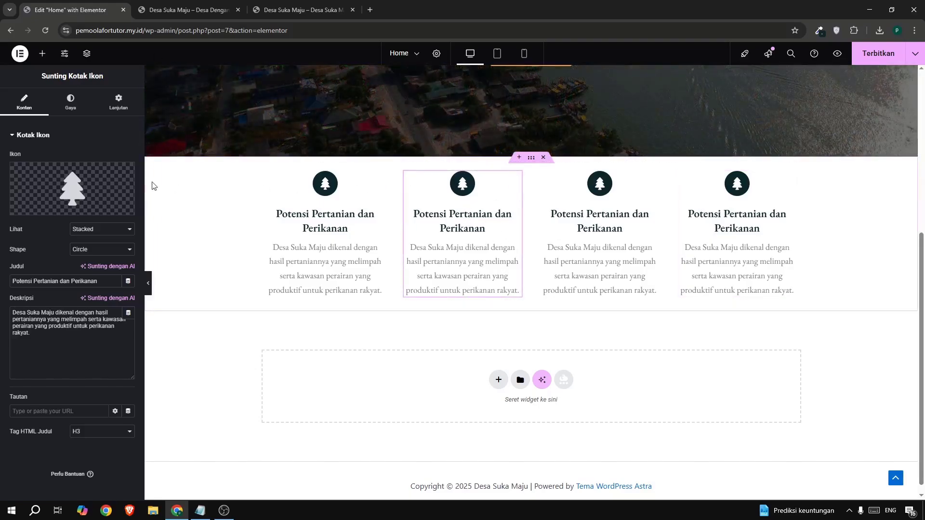
{"action": "left_click", "coordinate": [112, 180]}
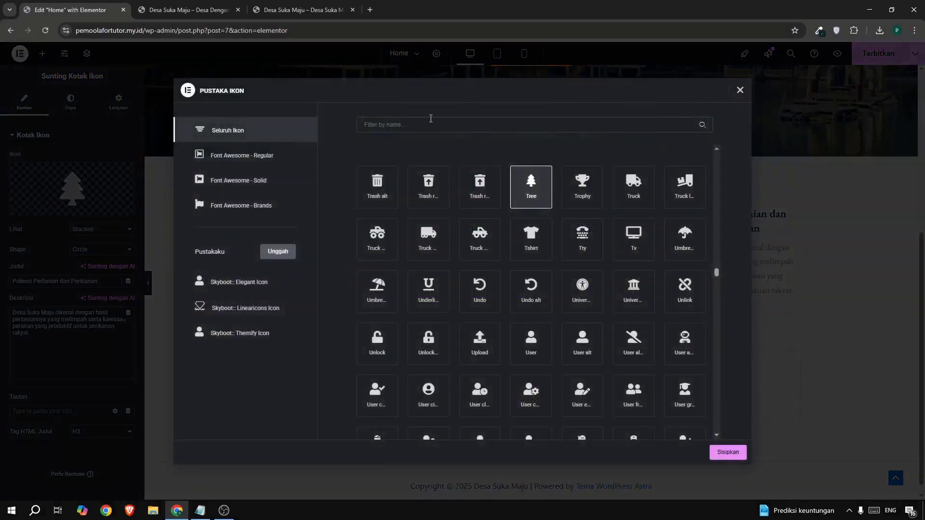
{"action": "left_click", "coordinate": [429, 125]}
{"action": "type", "text": "dig"}
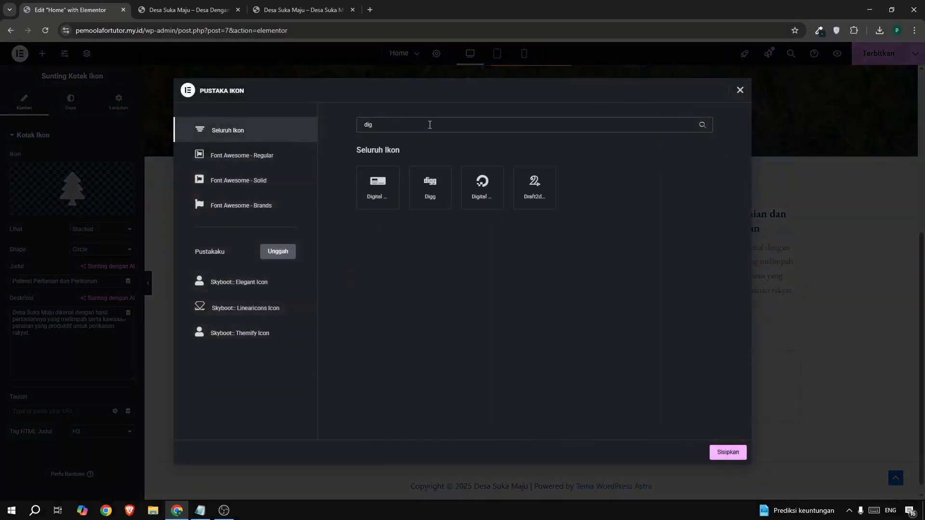
{"action": "left_click", "coordinate": [492, 183]}
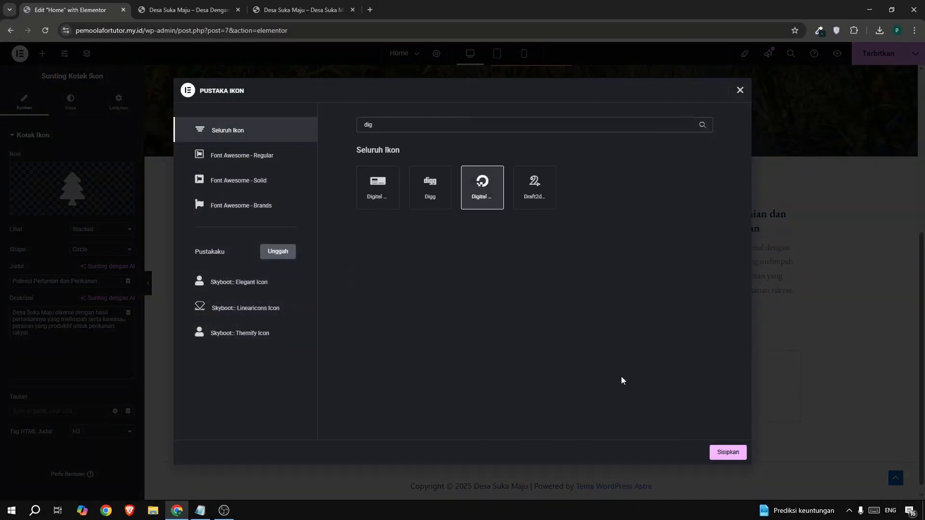
{"action": "left_click", "coordinate": [722, 451]}
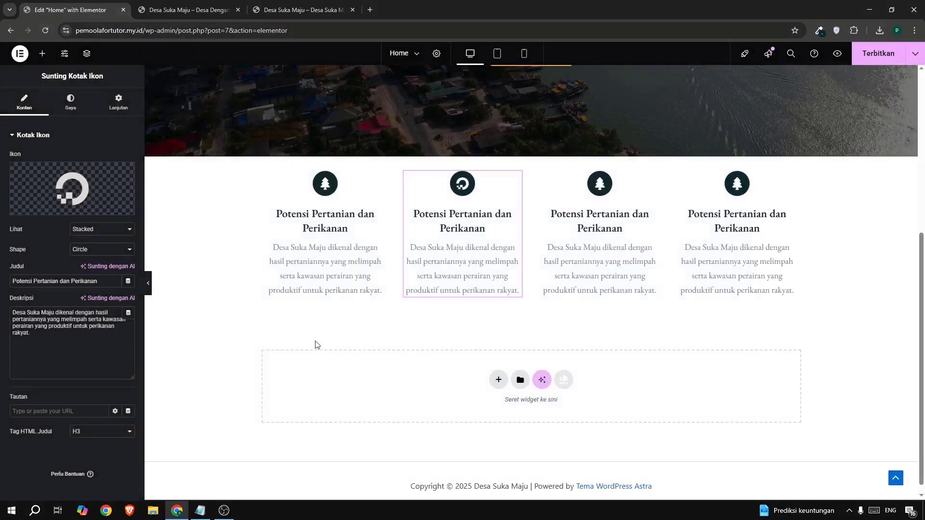
Set the second icon box's title to "Layanan Publik Digital" and its description to the "Kami menyediakan layanan administrasi desa…" text copied from the example site.
{"action": "triple_click", "coordinate": [42, 282]}
{"action": "key", "text": "ctrl+v"}
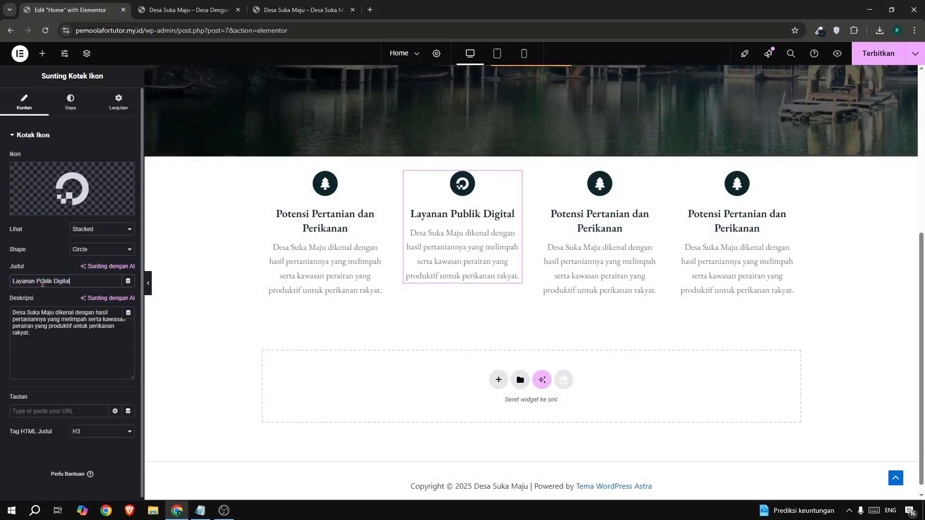
{"action": "left_click", "coordinate": [284, 11]}
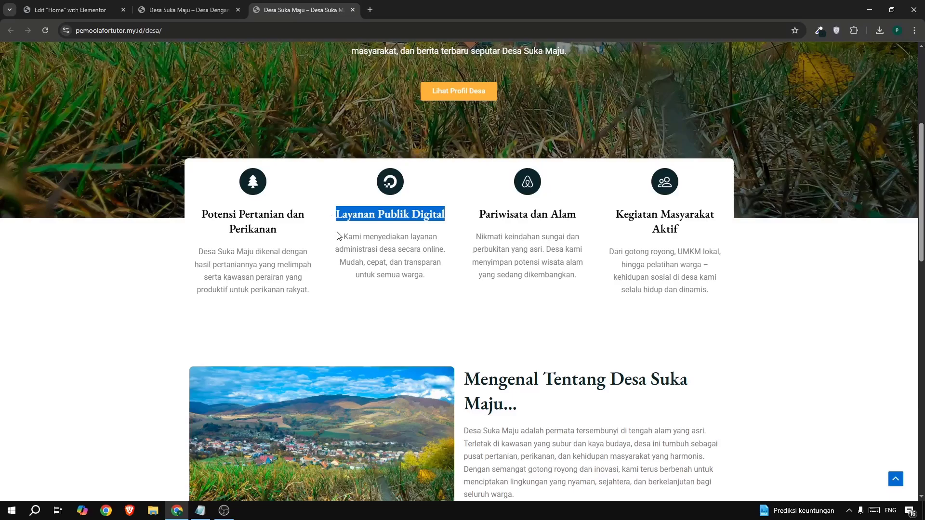
{"action": "left_click_drag", "start_coordinate": [339, 236], "coordinate": [426, 284]}
{"action": "key", "text": "ctrl+c"}
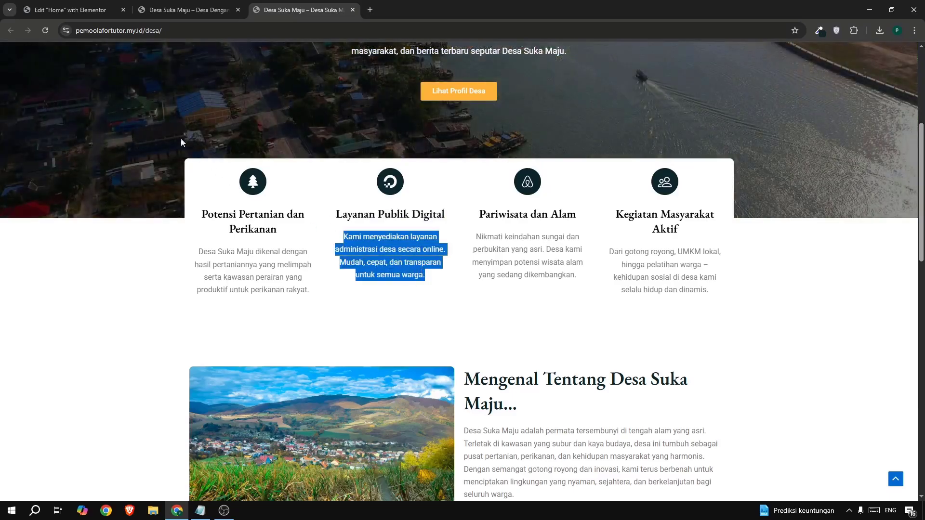
{"action": "left_click", "coordinate": [73, 9]}
{"action": "left_click", "coordinate": [77, 337]}
{"action": "key", "text": "ctrl+a"}
{"action": "key", "text": "ctrl+v"}
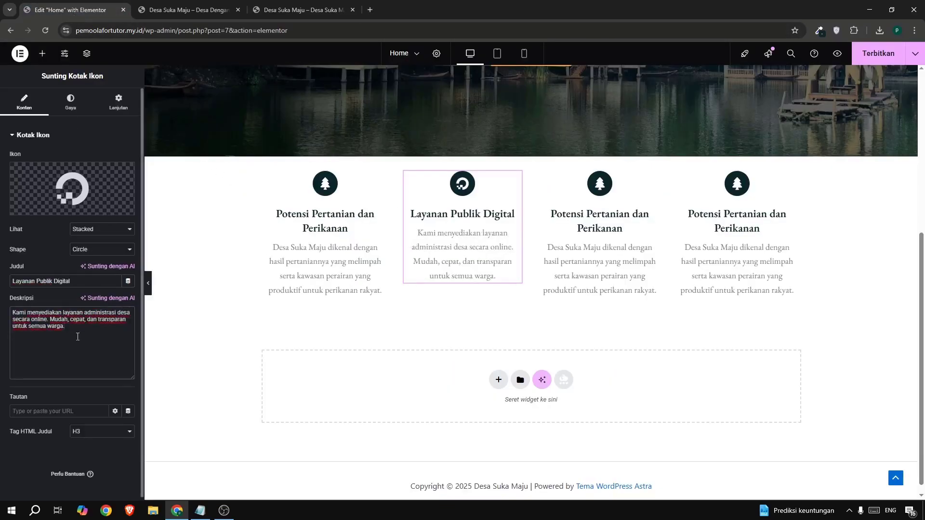
Set the third icon box's title to "Pariwisata dan Alam", copied from the example site.
{"action": "left_click", "coordinate": [592, 208]}
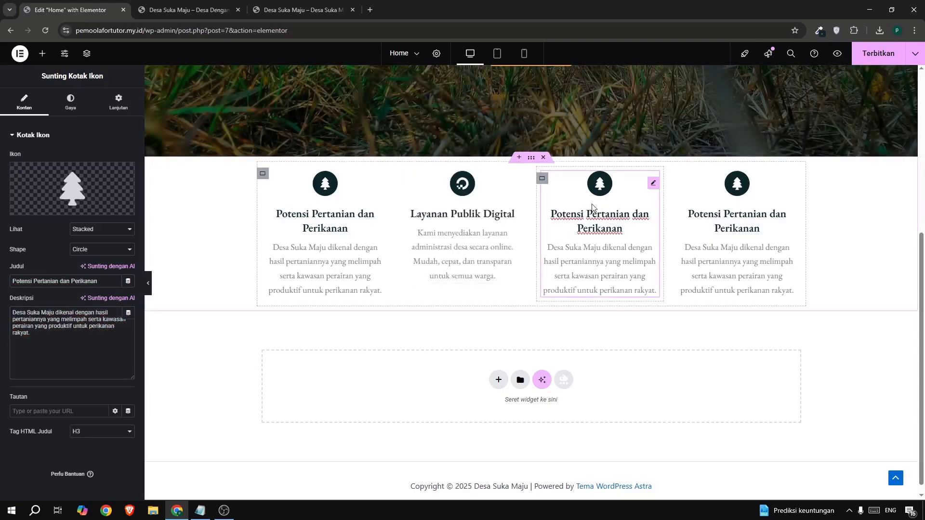
{"action": "mouse_move", "coordinate": [70, 177]}
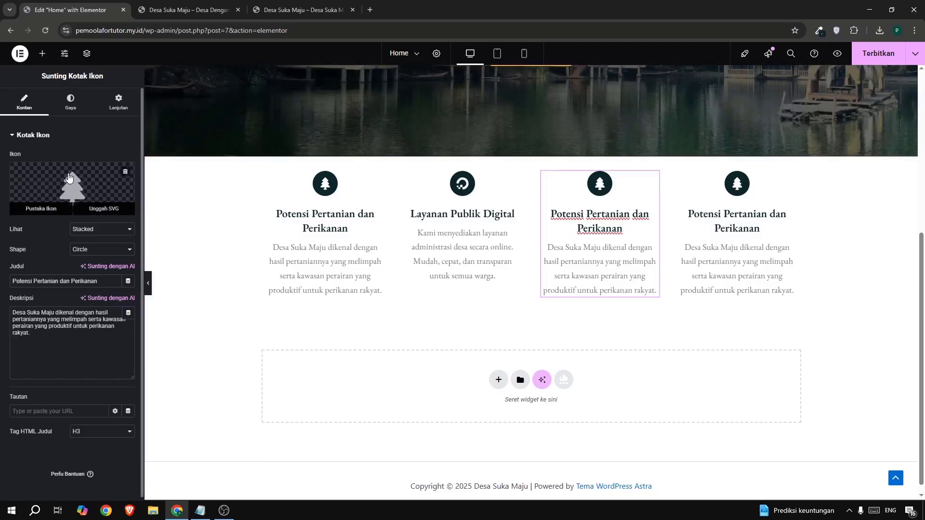
{"action": "left_click", "coordinate": [302, 10]}
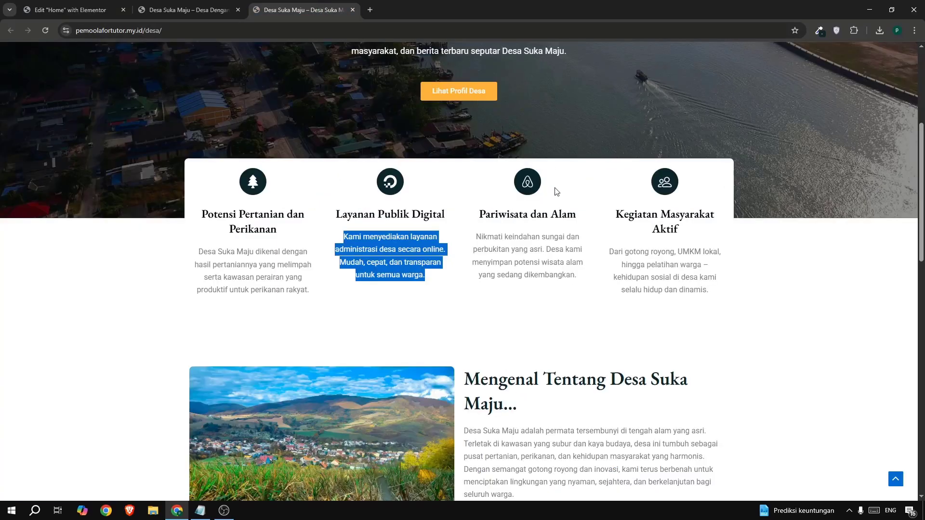
{"action": "left_click_drag", "start_coordinate": [479, 215], "coordinate": [583, 215]}
{"action": "key", "text": "ctrl+c"}
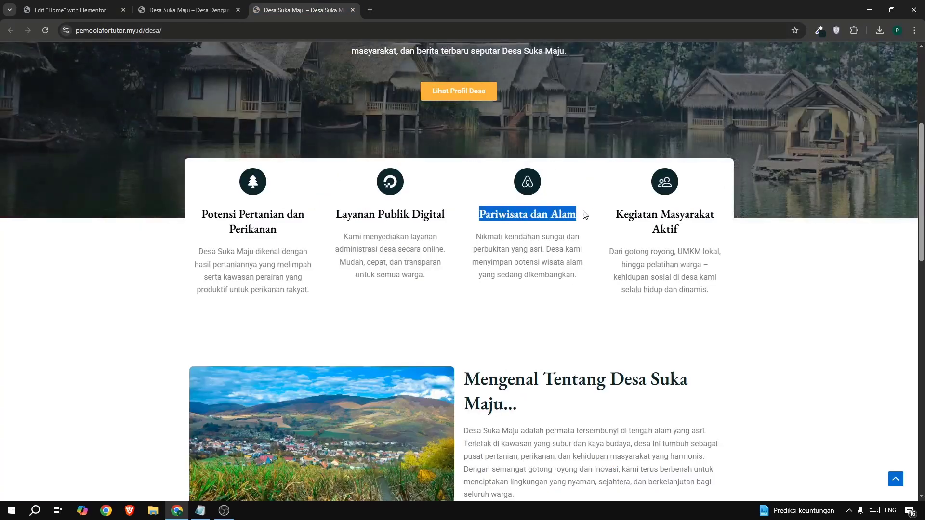
{"action": "left_click", "coordinate": [88, 11]}
{"action": "triple_click", "coordinate": [54, 281]}
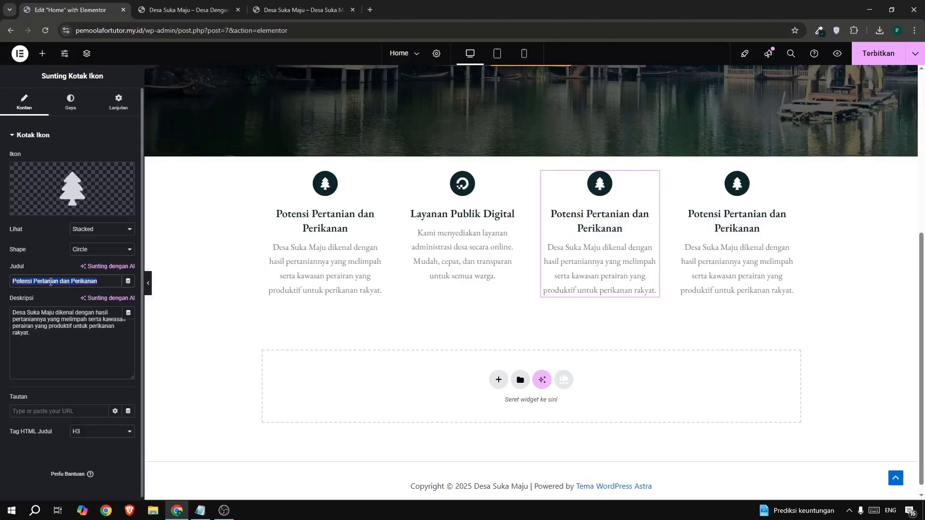
{"action": "key", "text": "ctrl+v"}
Replace the third icon box's description with the "Nikmati keindahan sungai dan perbukitan yang asri…" text copied from the example site.
{"action": "left_click", "coordinate": [301, 10]}
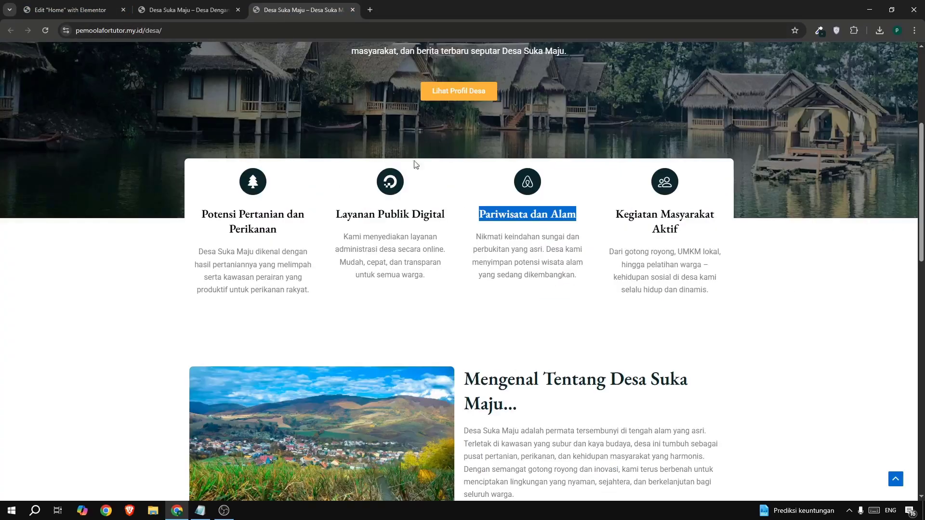
{"action": "left_click_drag", "start_coordinate": [478, 241], "coordinate": [576, 275]}
{"action": "key", "text": "ctrl+c"}
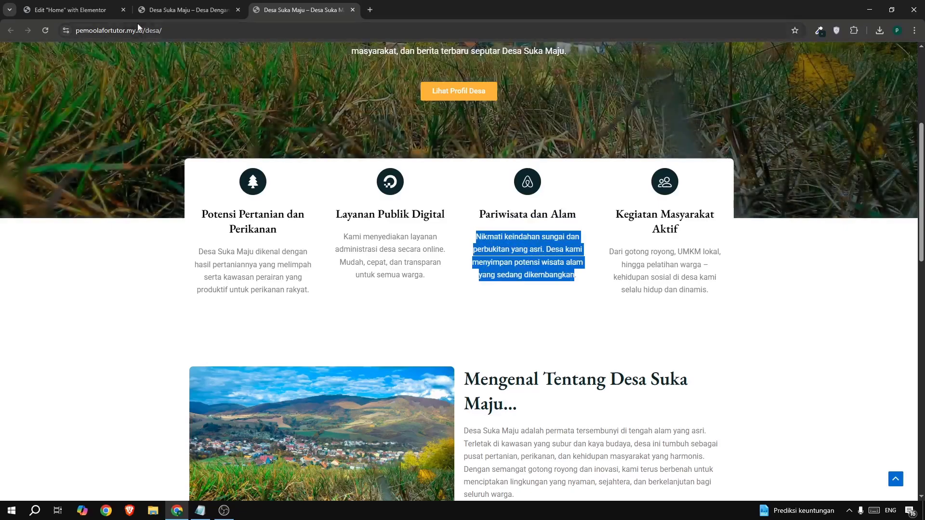
{"action": "left_click", "coordinate": [71, 11]}
{"action": "triple_click", "coordinate": [42, 323]}
{"action": "key", "text": "ctrl+v"}
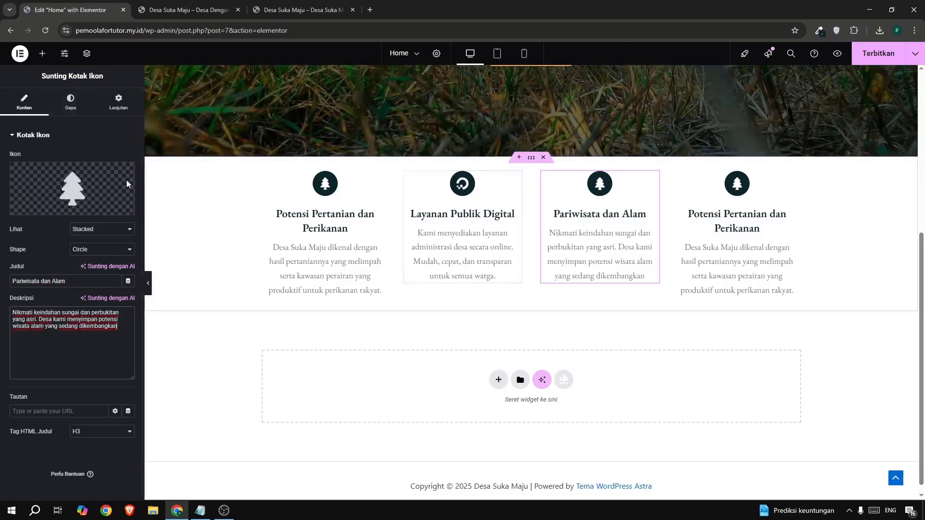
Replace the third icon box's icon with the Airbnb logo, searching the icon library for "bnb".
{"action": "left_click", "coordinate": [42, 205]}
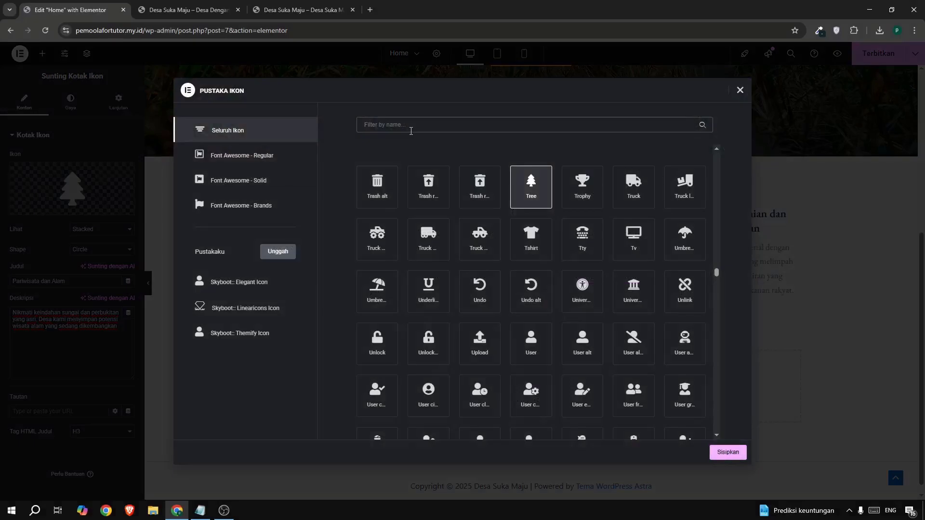
{"action": "type", "text": "bnb"}
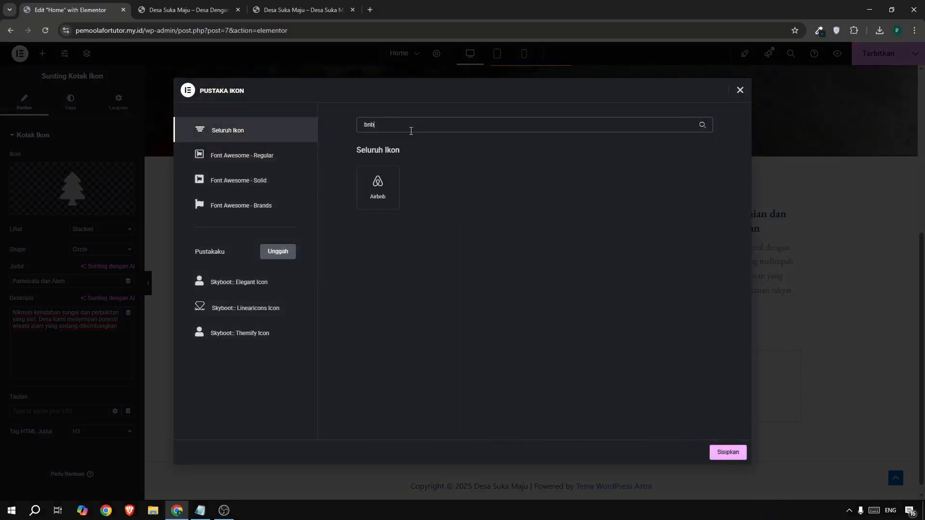
{"action": "left_click", "coordinate": [393, 181]}
{"action": "left_click", "coordinate": [727, 451]}
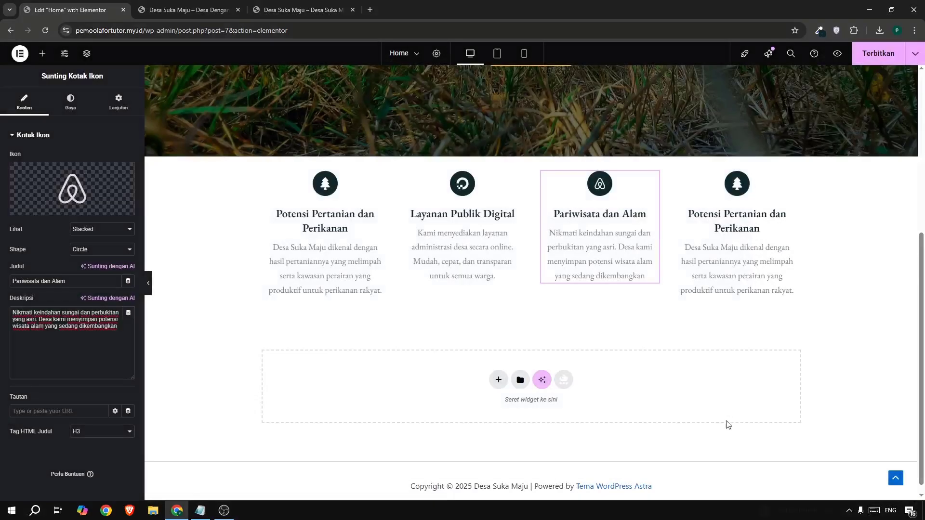
Set the fourth icon box's title to "Kegiatan Masyarakat Aktif", copied from the example site.
{"action": "left_click", "coordinate": [311, 11]}
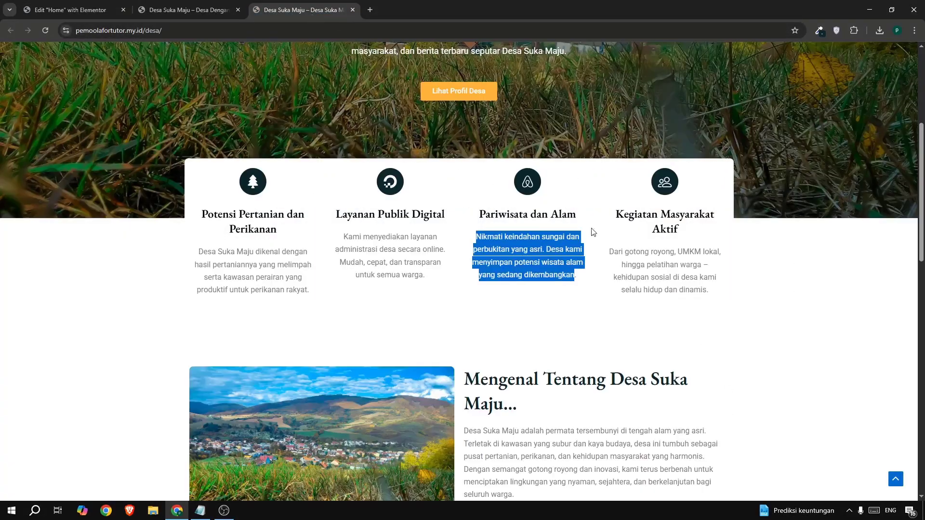
{"action": "triple_click", "coordinate": [608, 221]}
{"action": "key", "text": "ctrl+c"}
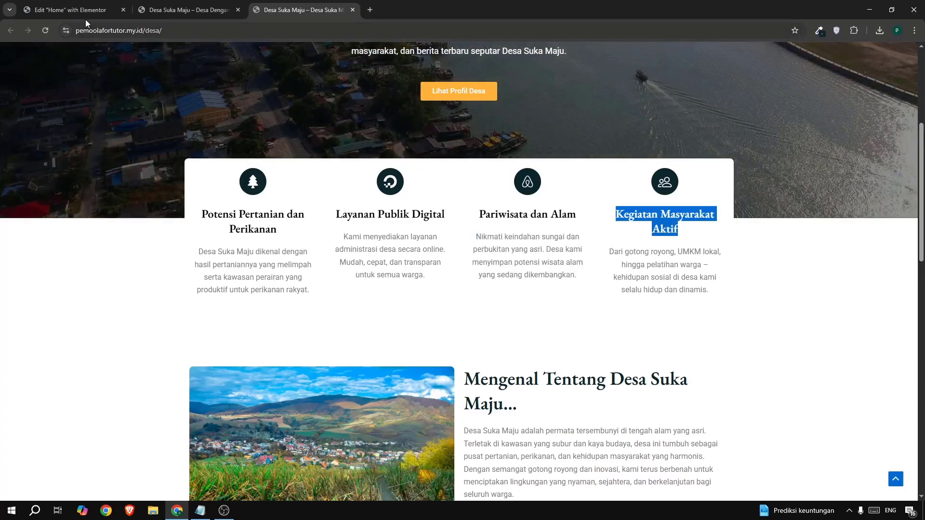
{"action": "left_click", "coordinate": [87, 9]}
{"action": "left_click", "coordinate": [737, 218]}
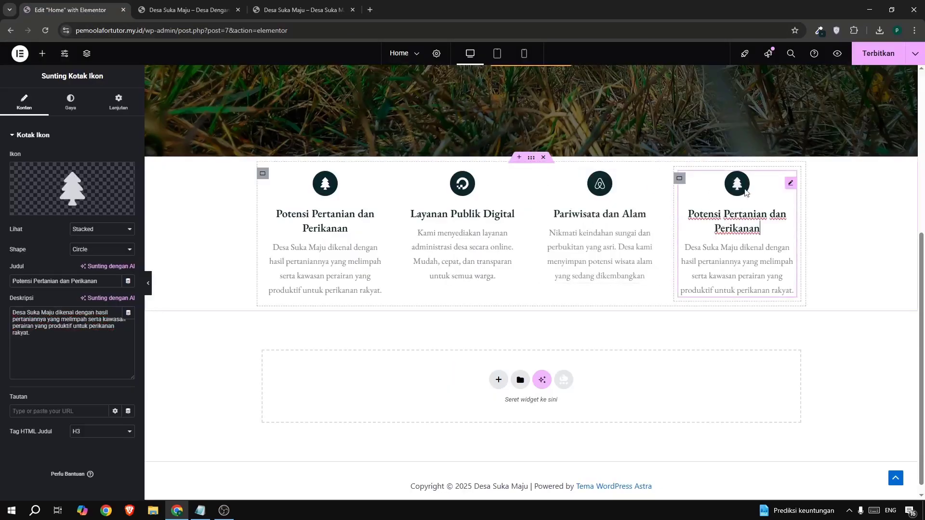
{"action": "triple_click", "coordinate": [37, 281]}
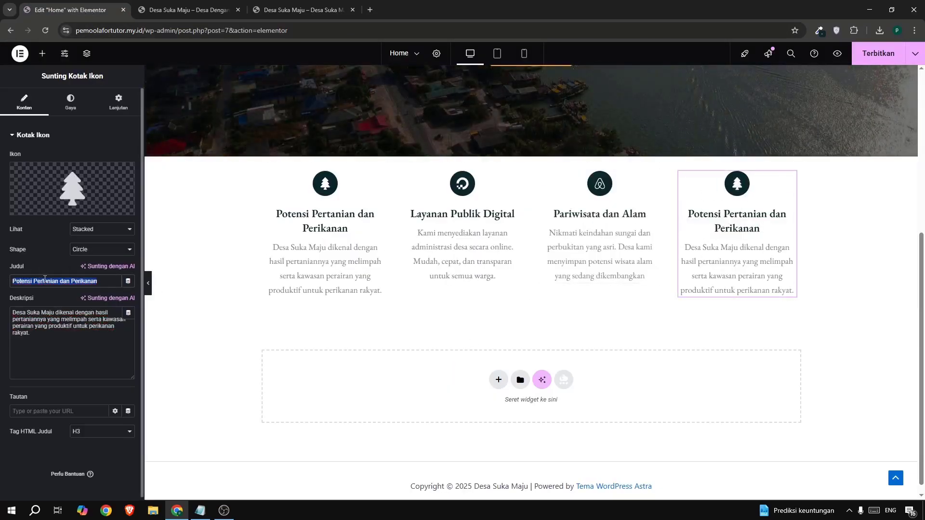
{"action": "key", "text": "ctrl+v"}
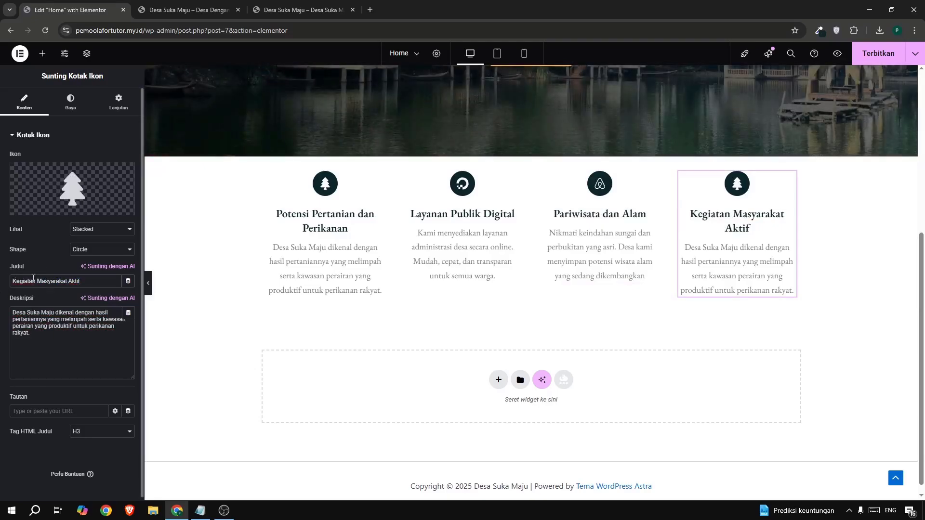
Replace the fourth icon box's description with the "Dari gotong royong, UMKM lokal…" text copied from the example site.
{"action": "triple_click", "coordinate": [68, 322]}
{"action": "left_click", "coordinate": [312, 10]}
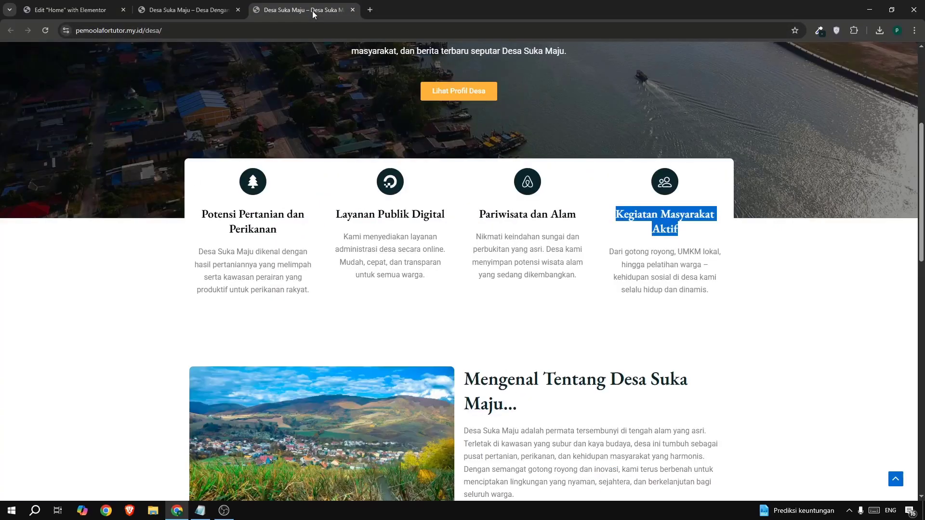
{"action": "left_click_drag", "start_coordinate": [604, 234], "coordinate": [663, 274]}
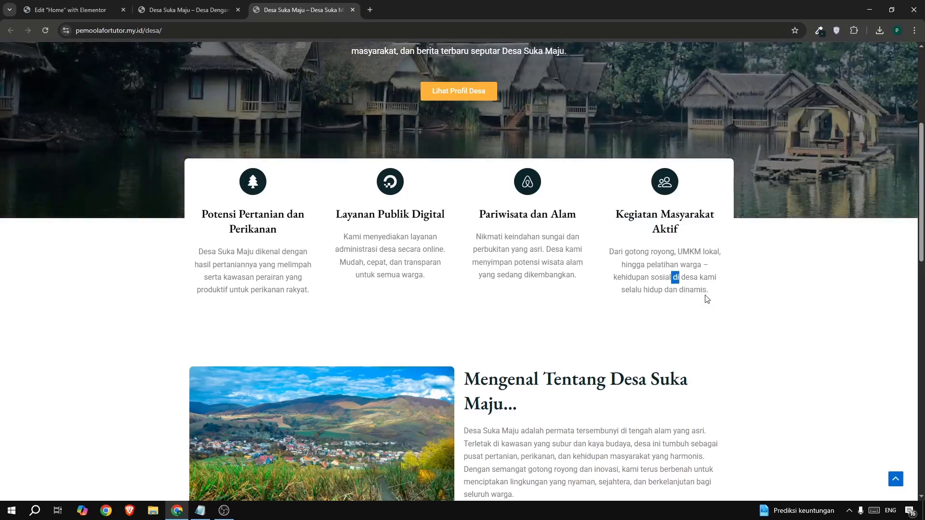
{"action": "left_click_drag", "start_coordinate": [704, 297], "coordinate": [605, 254]}
{"action": "key", "text": "ctrl+c"}
{"action": "left_click", "coordinate": [43, 11]}
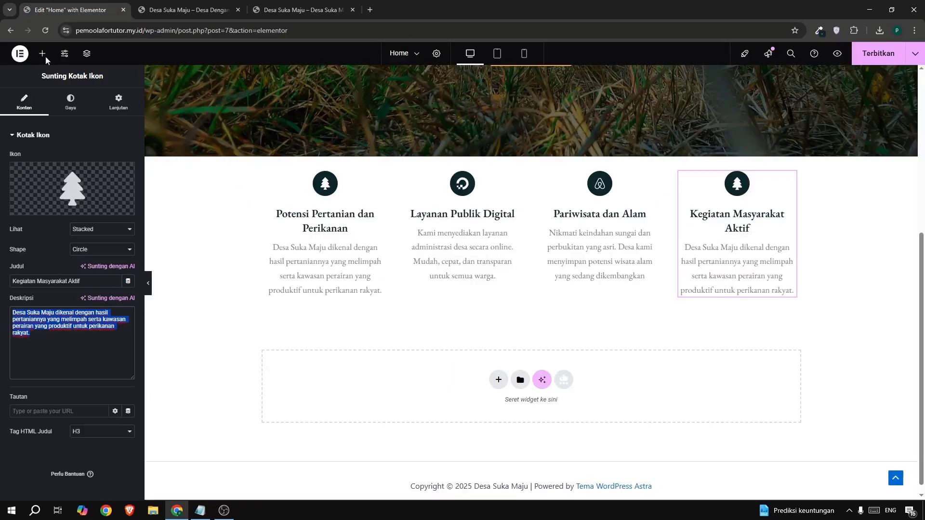
{"action": "key", "text": "ctrl+v"}
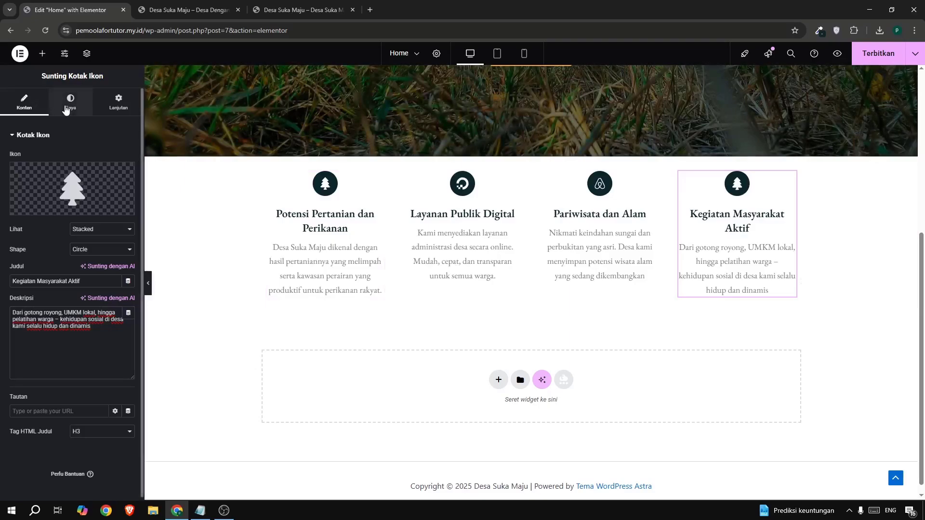
Change the fourth icon box's description font family to Roboto.
{"action": "left_click", "coordinate": [71, 102]}
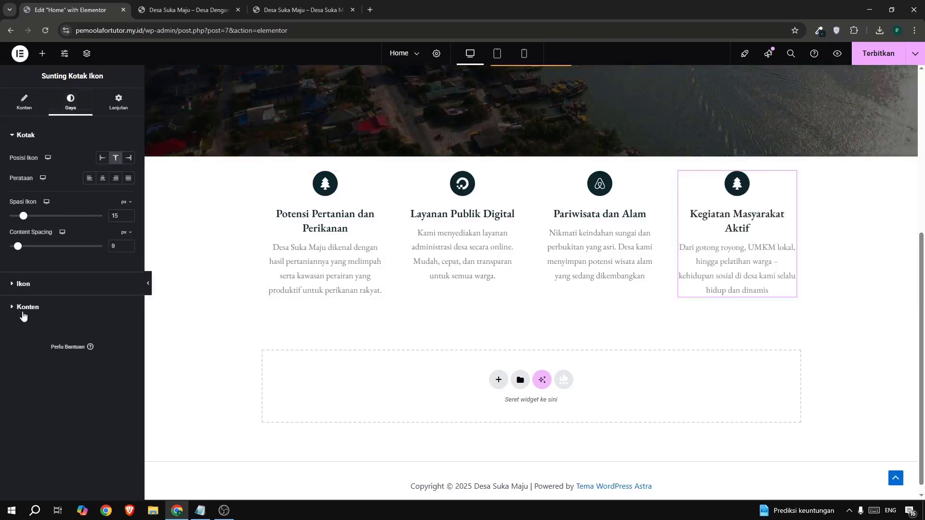
{"action": "left_click", "coordinate": [23, 313]}
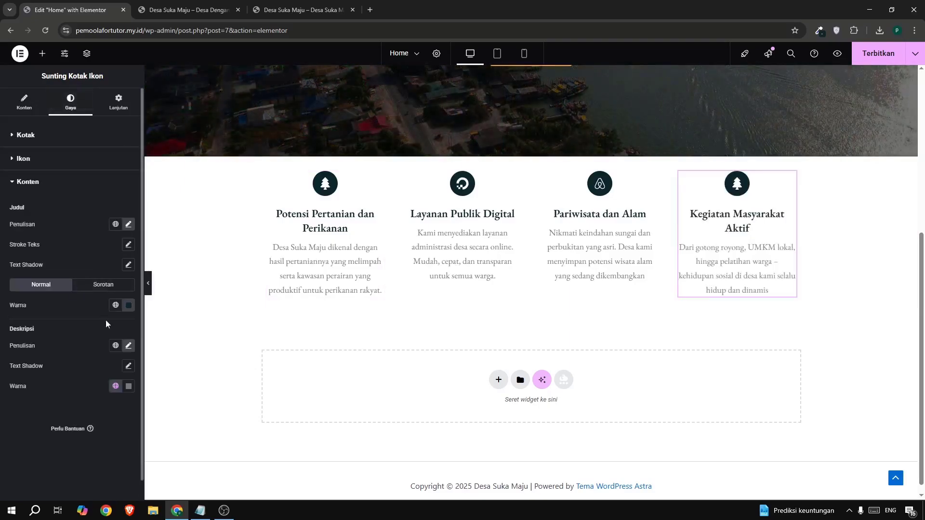
{"action": "left_click", "coordinate": [128, 346]}
{"action": "scroll", "coordinate": [128, 347], "scroll_direction": "down", "scroll_amount": 2}
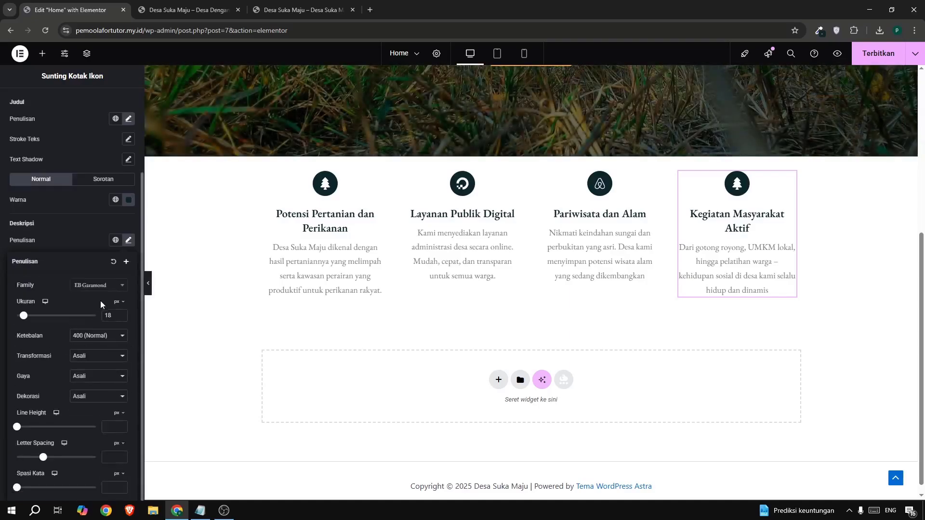
{"action": "left_click", "coordinate": [99, 288]}
{"action": "type", "text": "rob"}
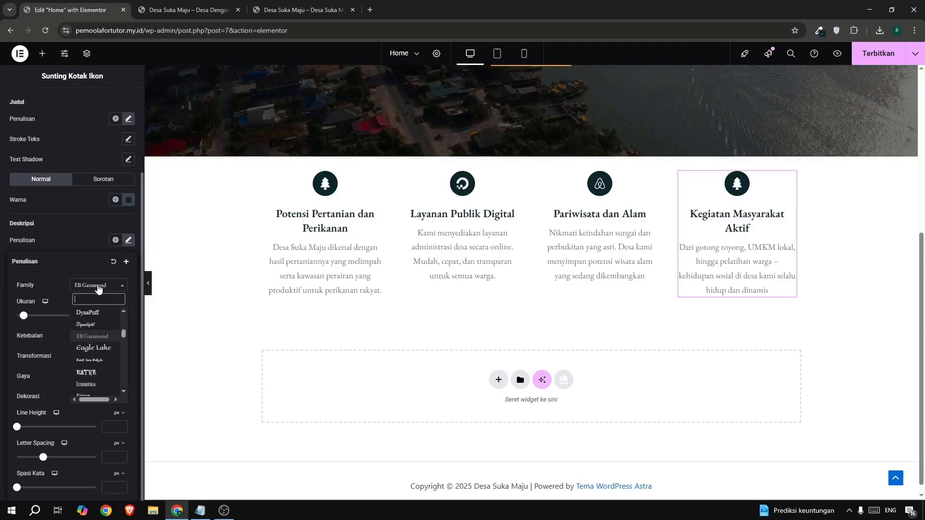
{"action": "type", "text": "o"}
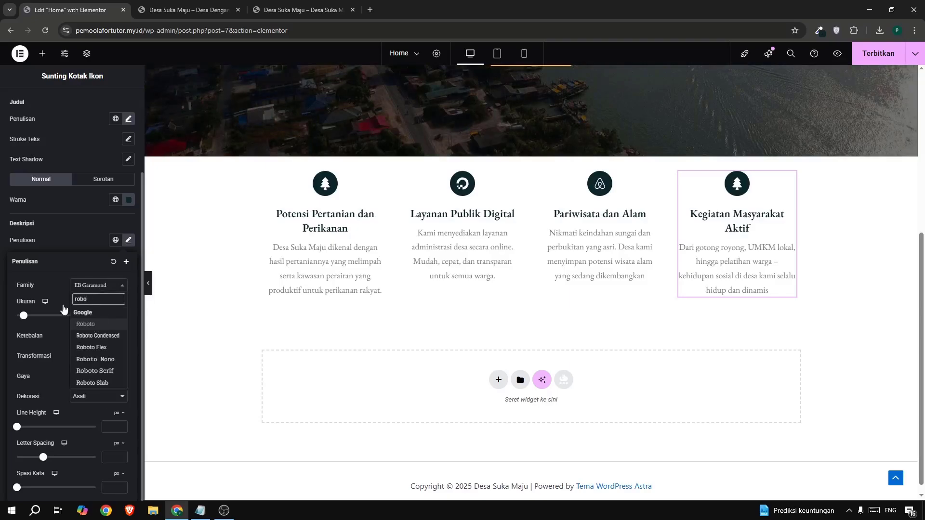
{"action": "left_click", "coordinate": [96, 322]}
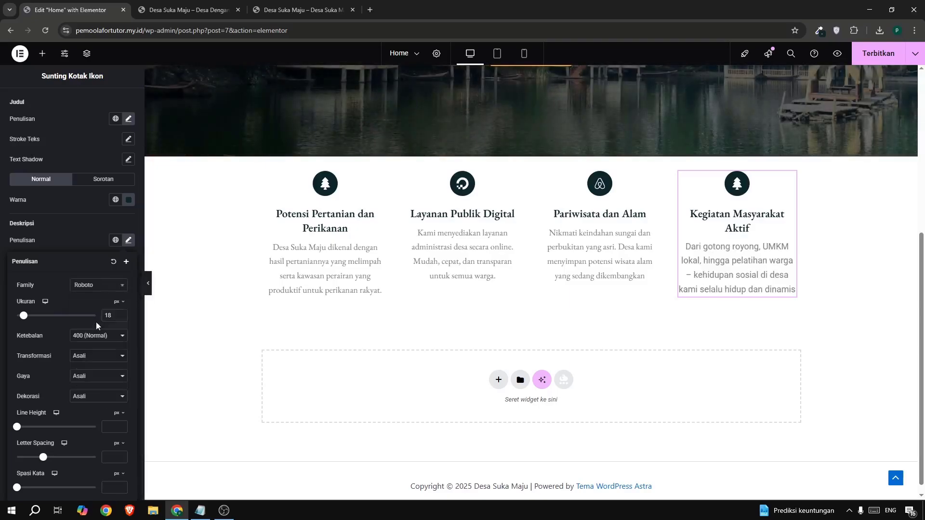
Set the fourth icon box's description font size to 16 px, comparing it with the example site.
{"action": "double_click", "coordinate": [121, 313]}
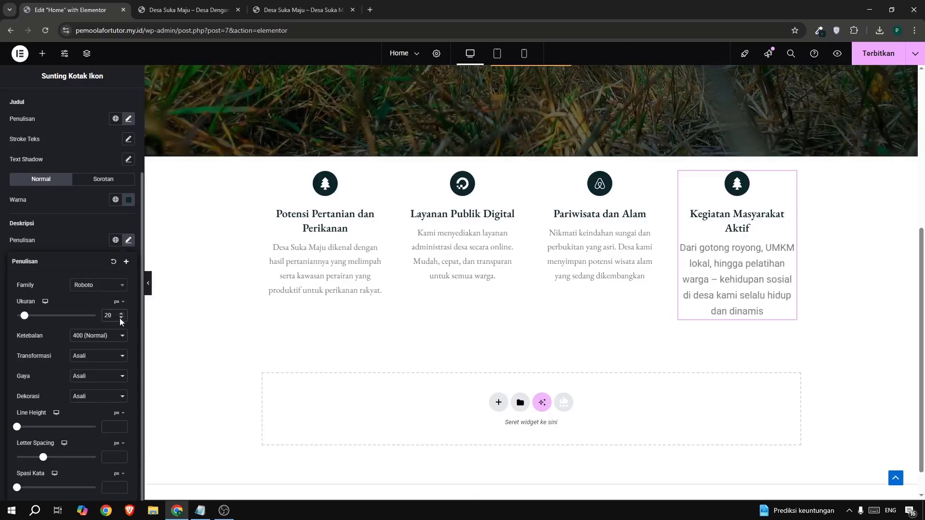
{"action": "left_click", "coordinate": [120, 318]}
{"action": "left_click", "coordinate": [121, 318]}
{"action": "left_click", "coordinate": [120, 318]}
{"action": "left_click", "coordinate": [120, 318]}
{"action": "left_click", "coordinate": [120, 318]}
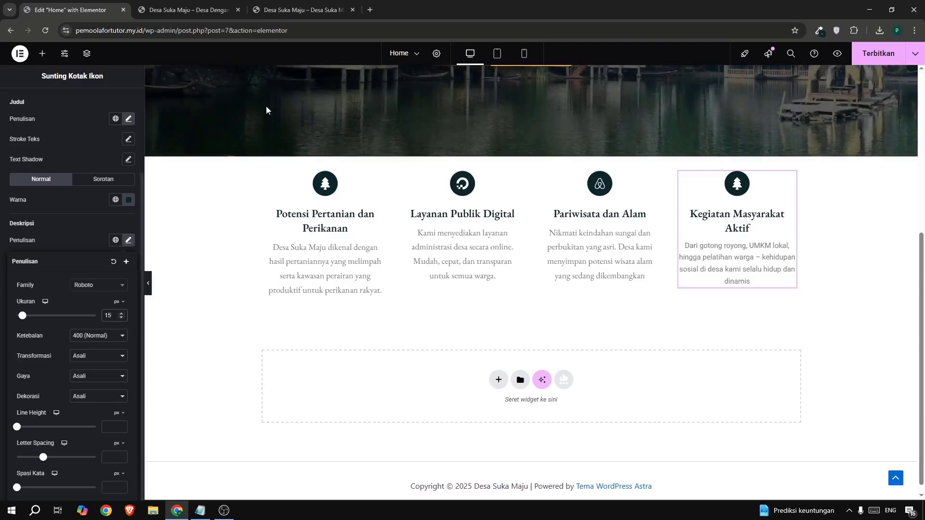
{"action": "left_click", "coordinate": [292, 10]}
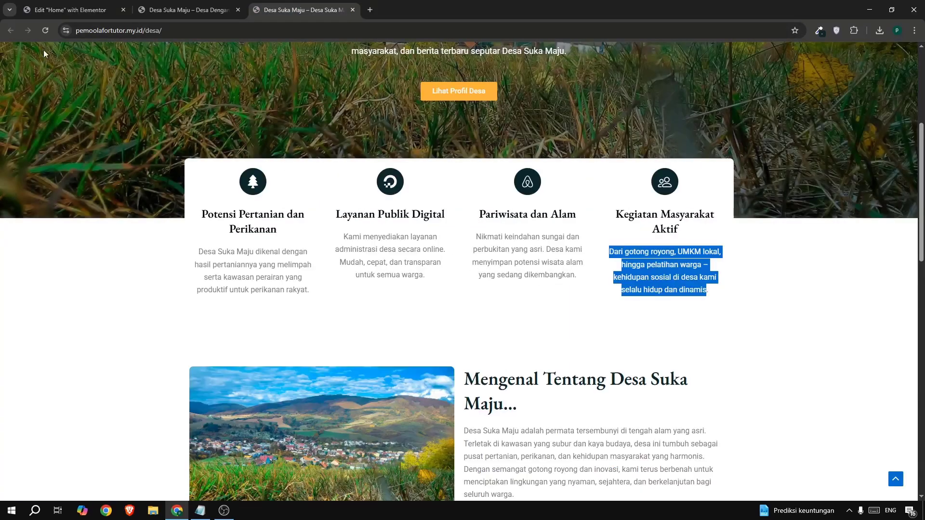
{"action": "left_click", "coordinate": [49, 14]}
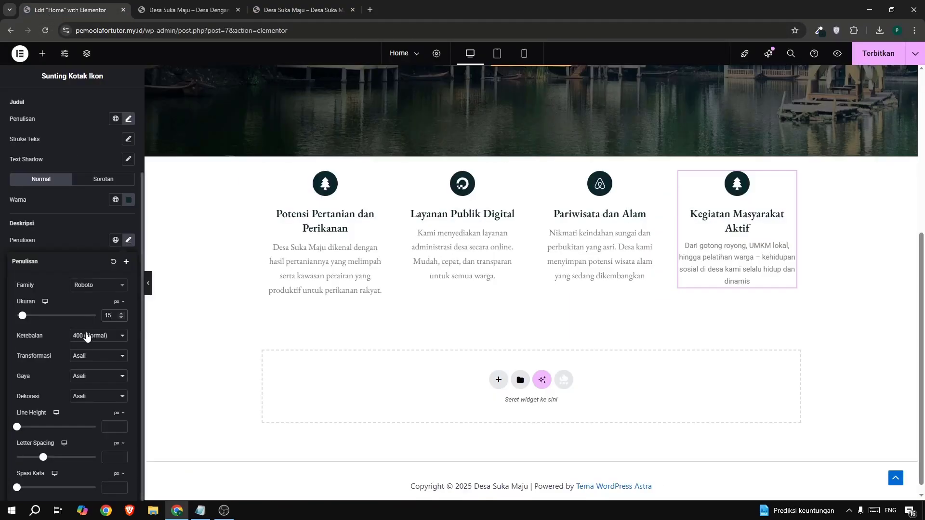
{"action": "left_click", "coordinate": [121, 313]}
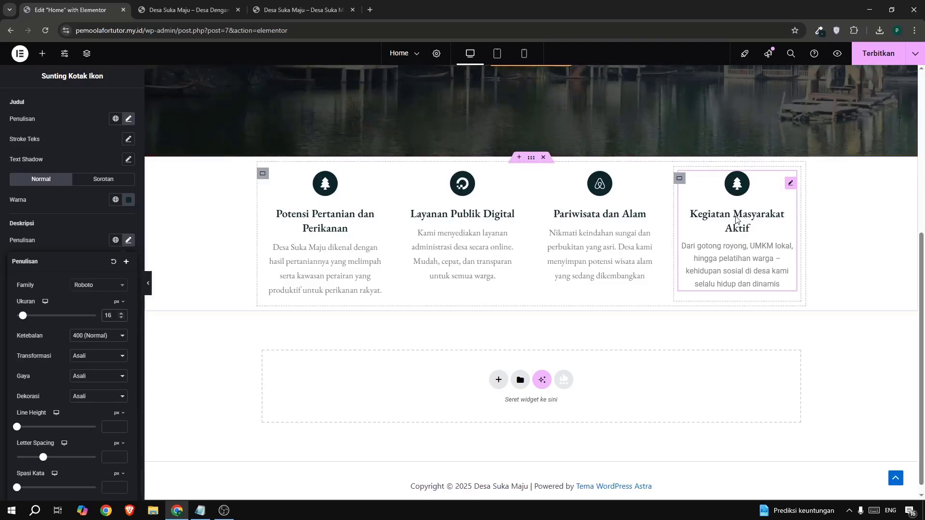
Copy the fourth icon box and paste its style onto the third, second and first icon boxes.
{"action": "right_click", "coordinate": [741, 258]}
{"action": "left_click", "coordinate": [746, 264]}
{"action": "right_click", "coordinate": [624, 246]}
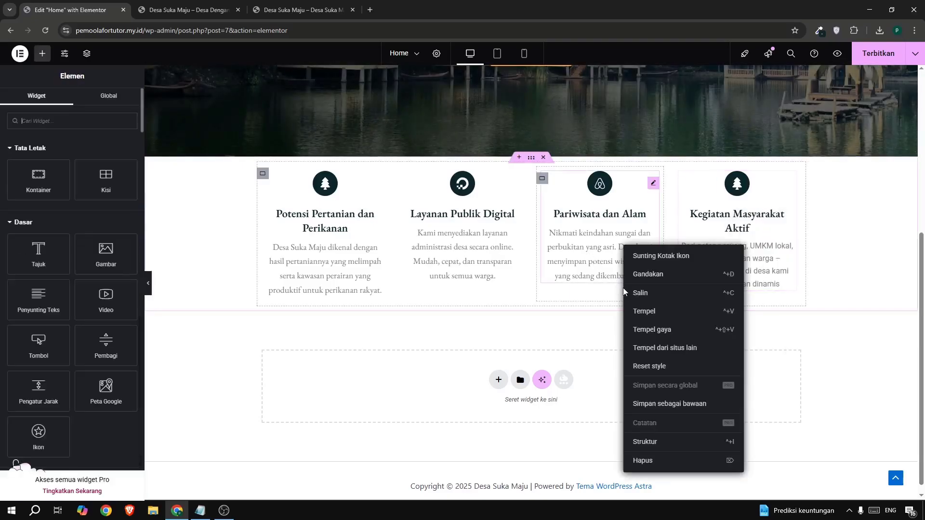
{"action": "left_click", "coordinate": [650, 330]}
{"action": "right_click", "coordinate": [463, 227]}
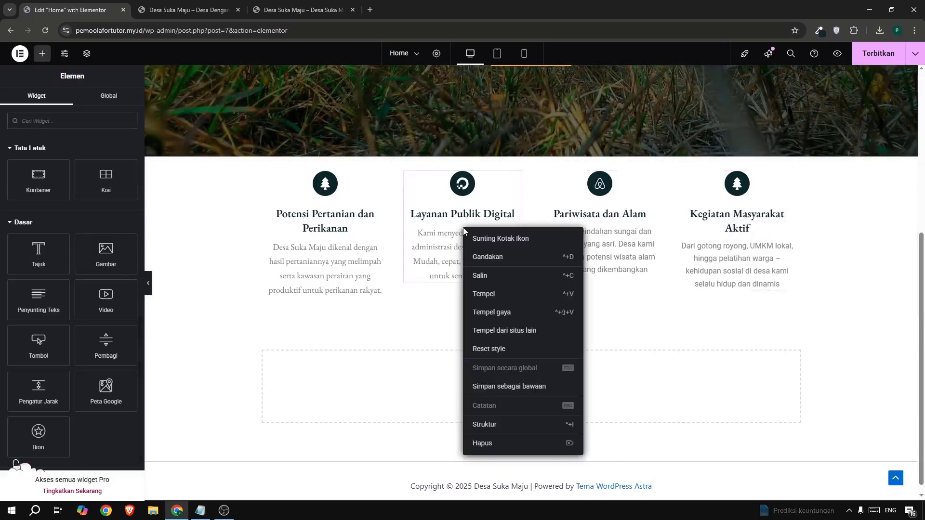
{"action": "left_click", "coordinate": [488, 314]}
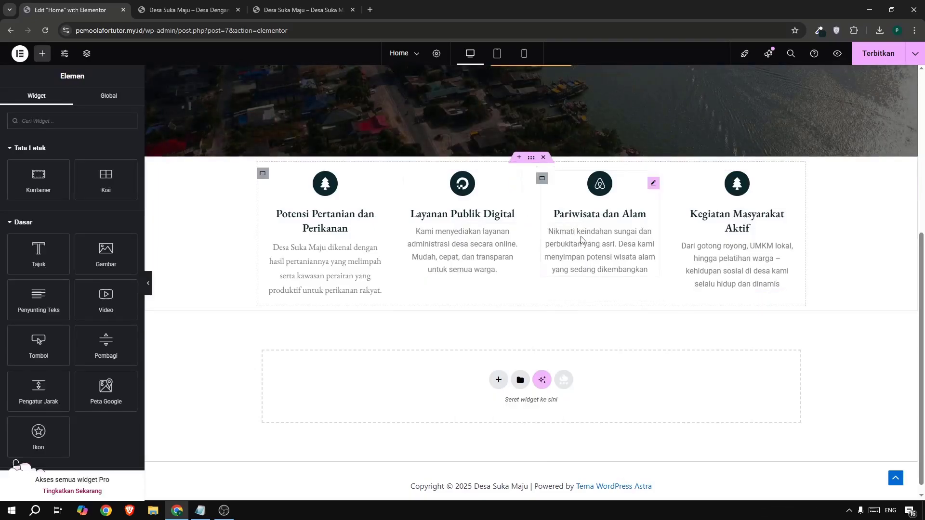
{"action": "right_click", "coordinate": [329, 225]}
{"action": "left_click", "coordinate": [366, 309]}
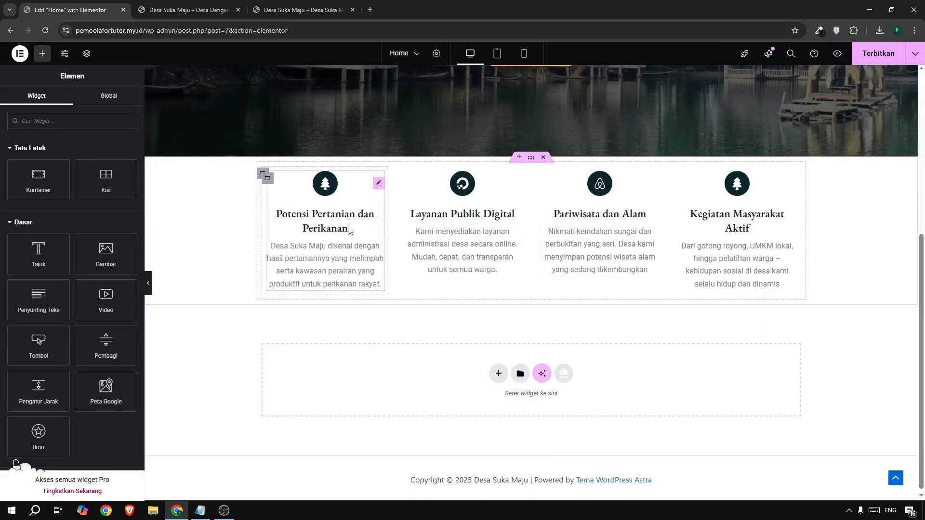
Give the inner container around the four icon boxes a classic white (#FFFFFF) background and a 5 px border radius on all corners.
{"action": "left_click", "coordinate": [263, 174]}
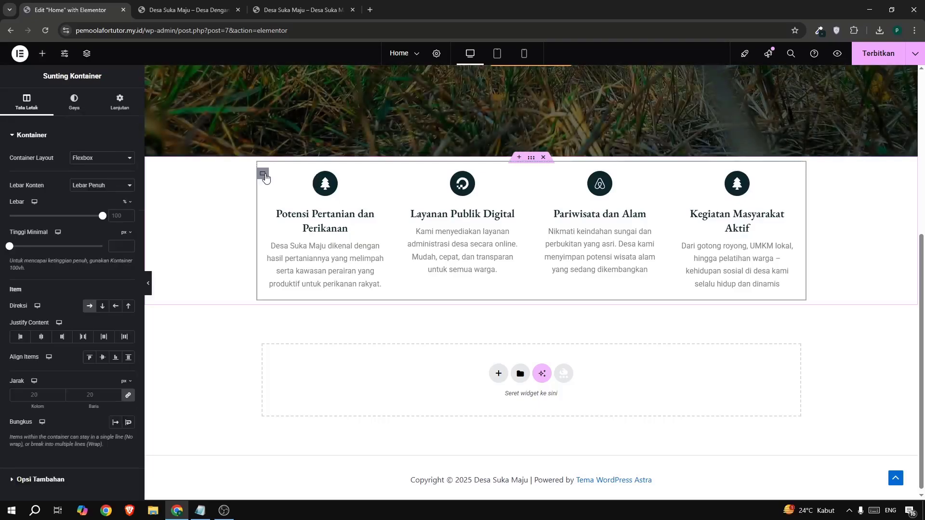
{"action": "left_click", "coordinate": [74, 104]}
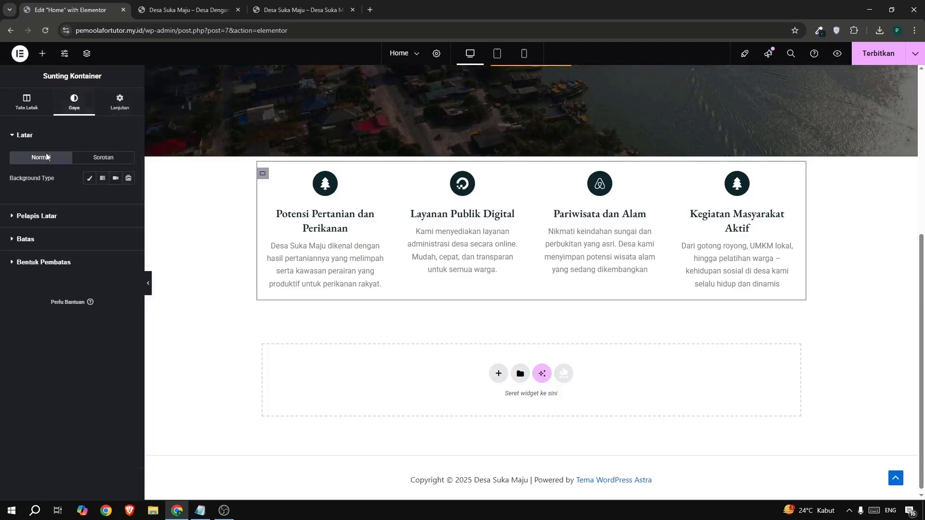
{"action": "left_click", "coordinate": [90, 181]}
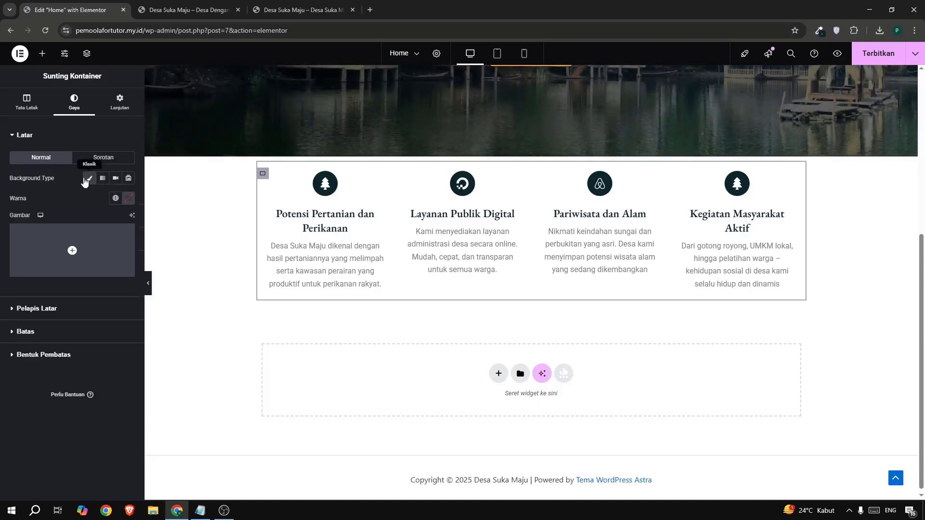
{"action": "left_click", "coordinate": [129, 198]}
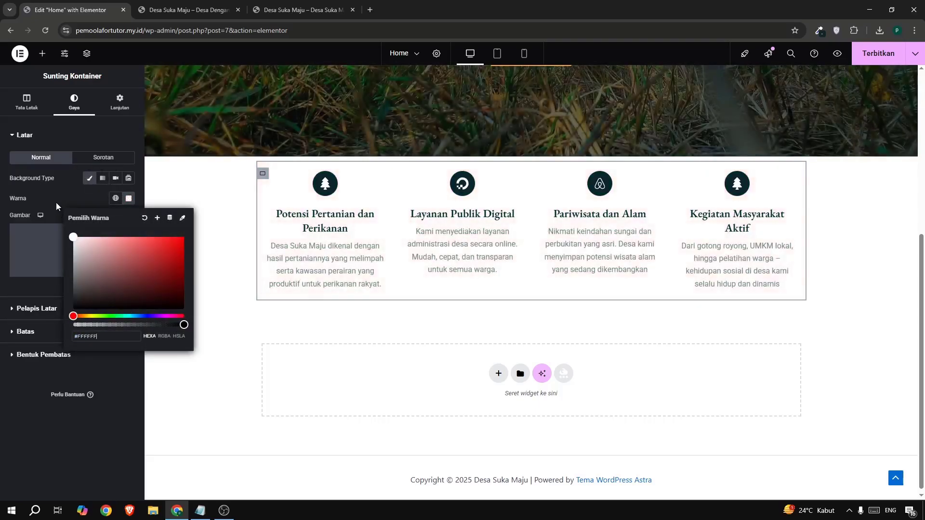
{"action": "left_click", "coordinate": [65, 178]}
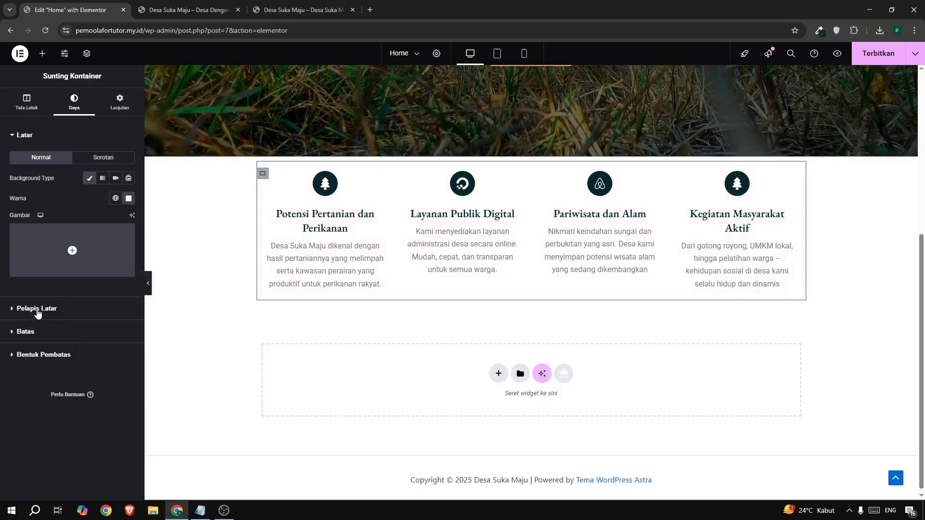
{"action": "left_click", "coordinate": [31, 331]}
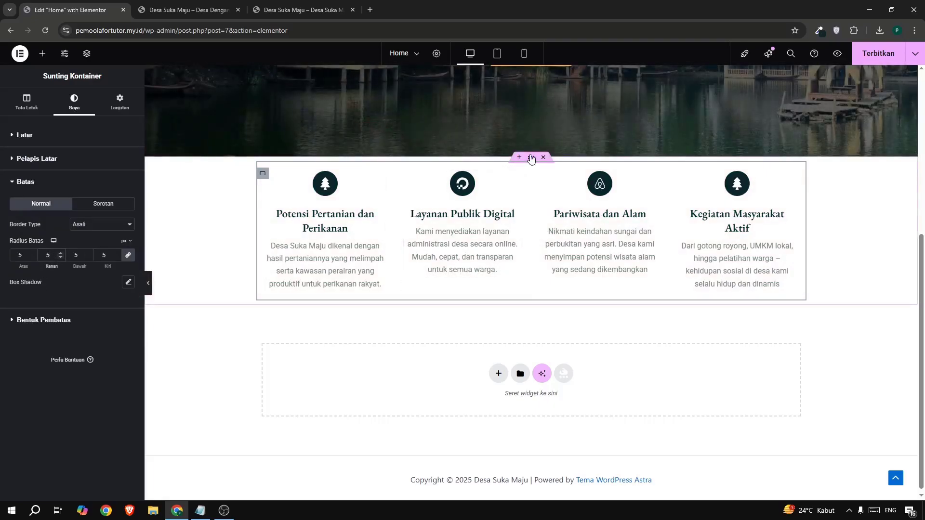
Unlink the margin values of the outer container holding the four icon boxes and switch their unit to percent.
{"action": "left_click", "coordinate": [530, 159]}
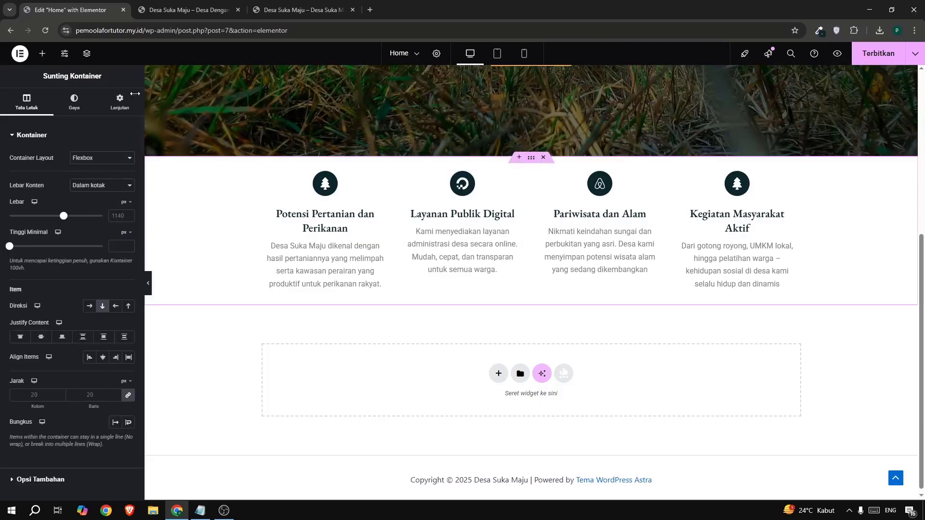
{"action": "left_click", "coordinate": [114, 97]}
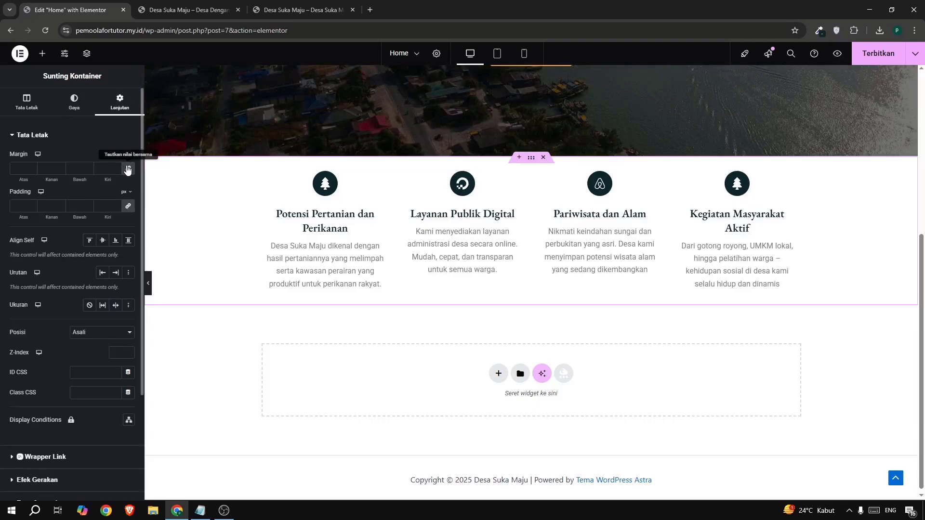
{"action": "left_click", "coordinate": [128, 169]}
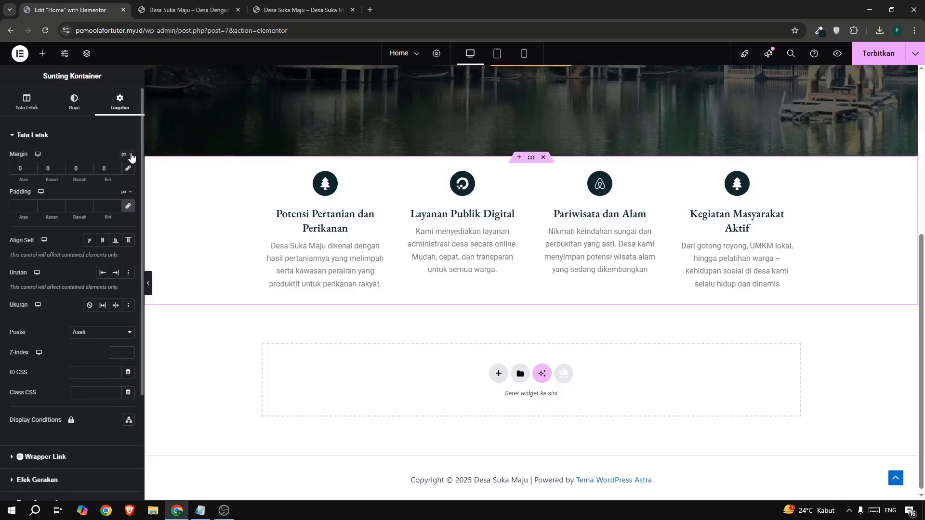
{"action": "left_click", "coordinate": [129, 155]}
{"action": "left_click", "coordinate": [125, 172]}
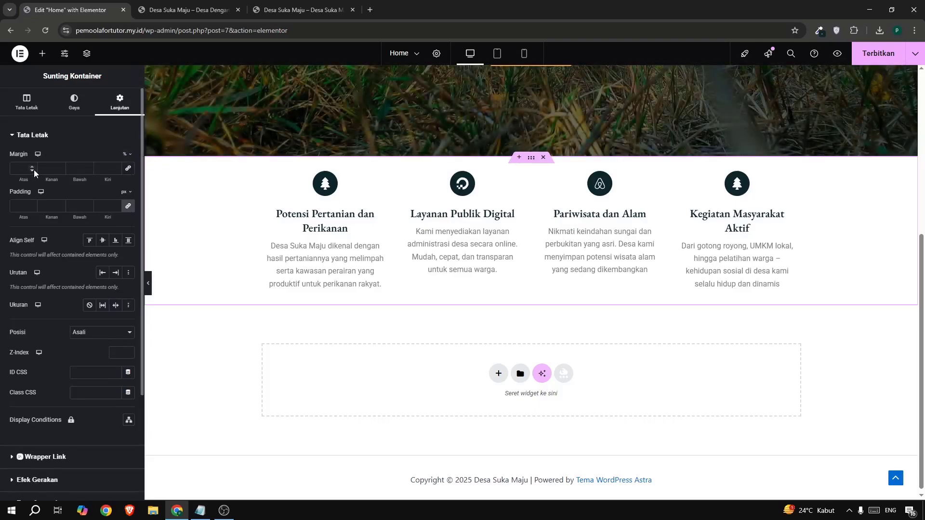
Set the outer container's top margin to -6% so the icon boxes overlap the hero section, comparing with the example site.
{"action": "left_click", "coordinate": [33, 170]}
{"action": "left_click", "coordinate": [34, 170]}
{"action": "left_click", "coordinate": [34, 170]}
{"action": "left_click", "coordinate": [34, 170]}
{"action": "left_click", "coordinate": [33, 170]}
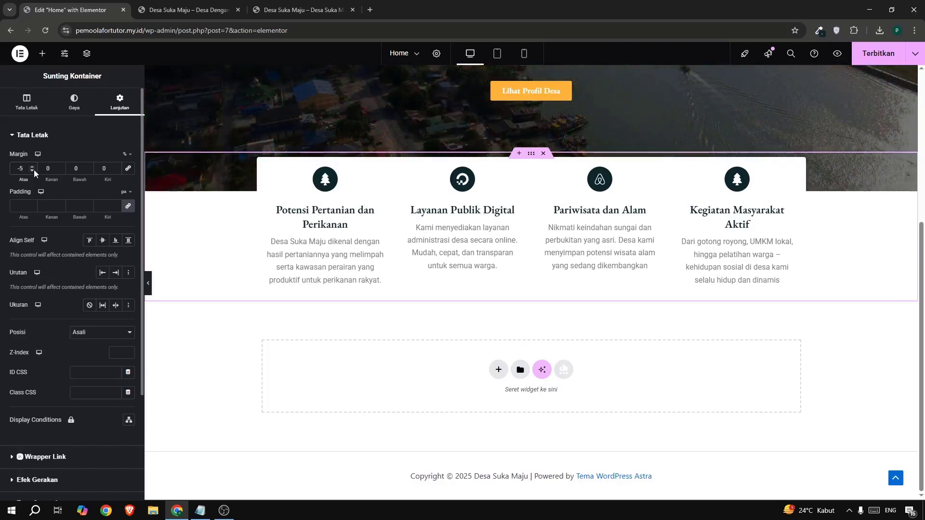
{"action": "left_click", "coordinate": [34, 170]}
{"action": "left_click", "coordinate": [34, 170]}
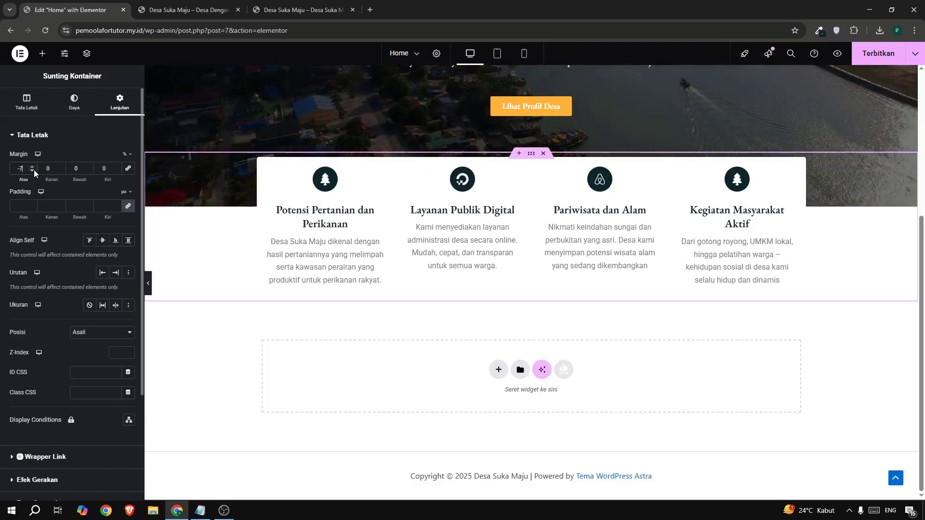
{"action": "left_click", "coordinate": [261, 11]}
{"action": "left_click", "coordinate": [110, 15]}
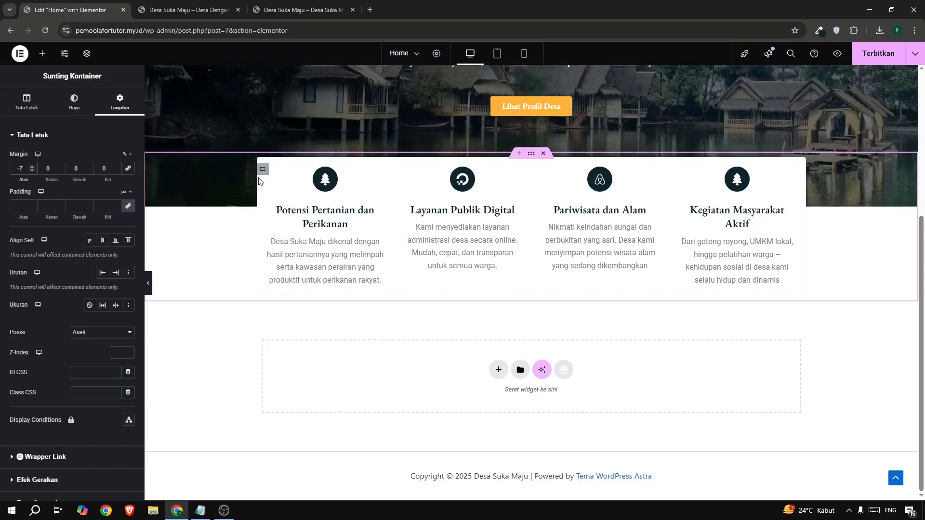
{"action": "left_click", "coordinate": [32, 170]}
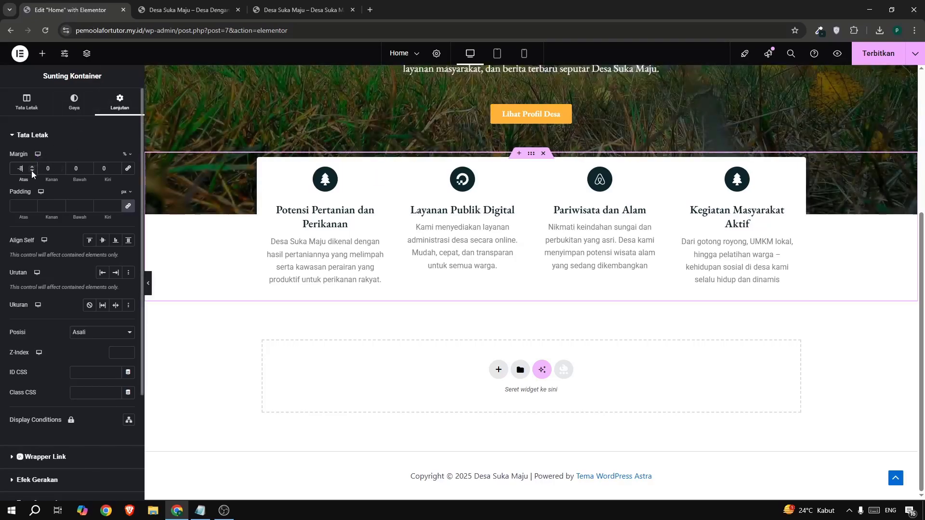
{"action": "scroll", "coordinate": [340, 108], "scroll_direction": "up", "scroll_amount": 3}
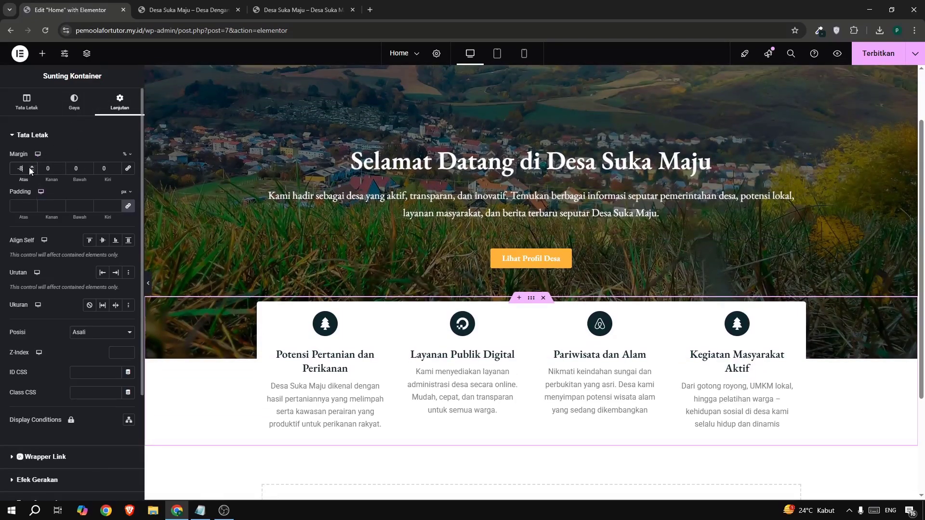
{"action": "left_click", "coordinate": [30, 167]}
{"action": "left_click", "coordinate": [30, 166]}
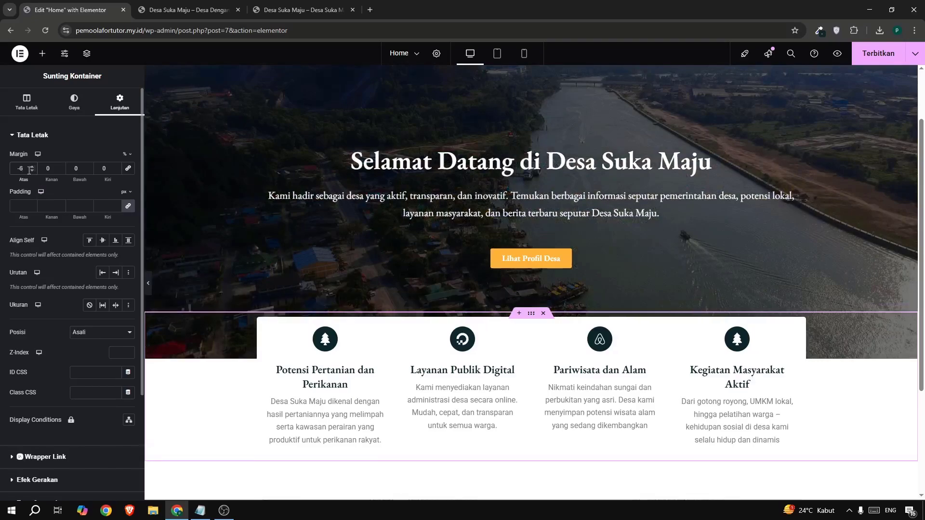
{"action": "scroll", "coordinate": [325, 264], "scroll_direction": "down", "scroll_amount": 3}
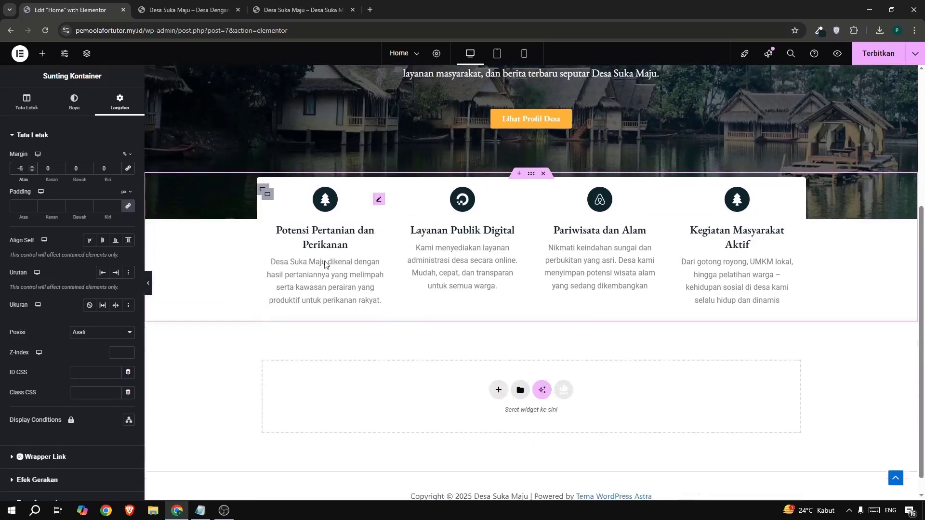
{"action": "scroll", "coordinate": [622, 231], "scroll_direction": "up", "scroll_amount": 5}
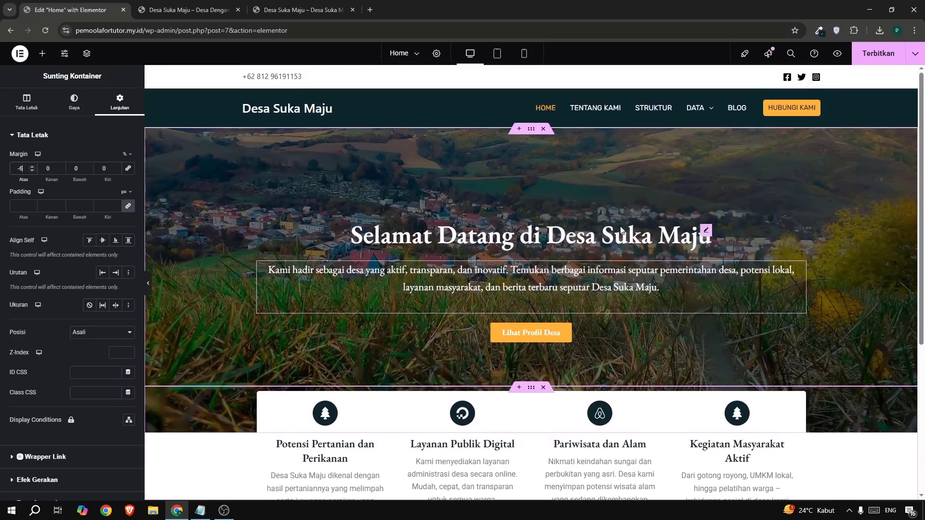
Publish the Home page and reload the live site to check the overlapping icon box section.
{"action": "left_click", "coordinate": [870, 57]}
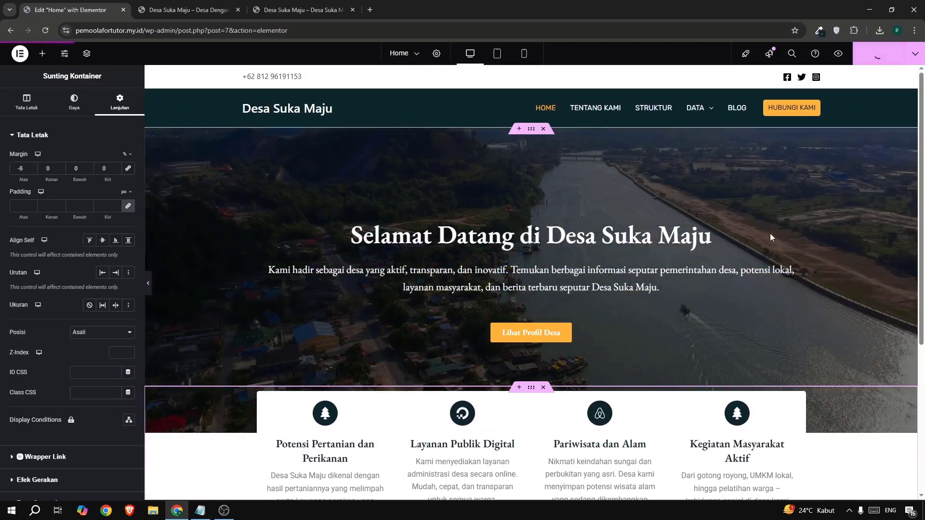
{"action": "left_click", "coordinate": [196, 11]}
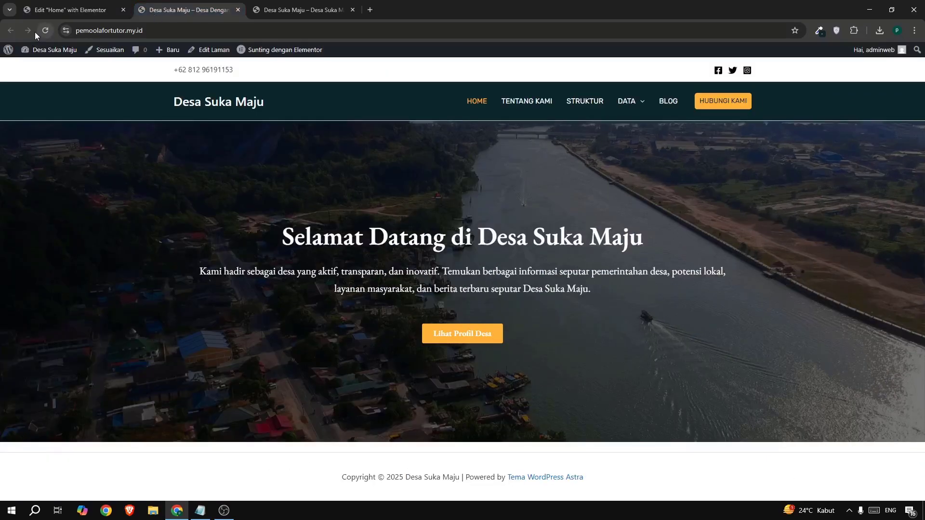
{"action": "left_click", "coordinate": [37, 31]}
{"action": "scroll", "coordinate": [324, 221], "scroll_direction": "down", "scroll_amount": 3}
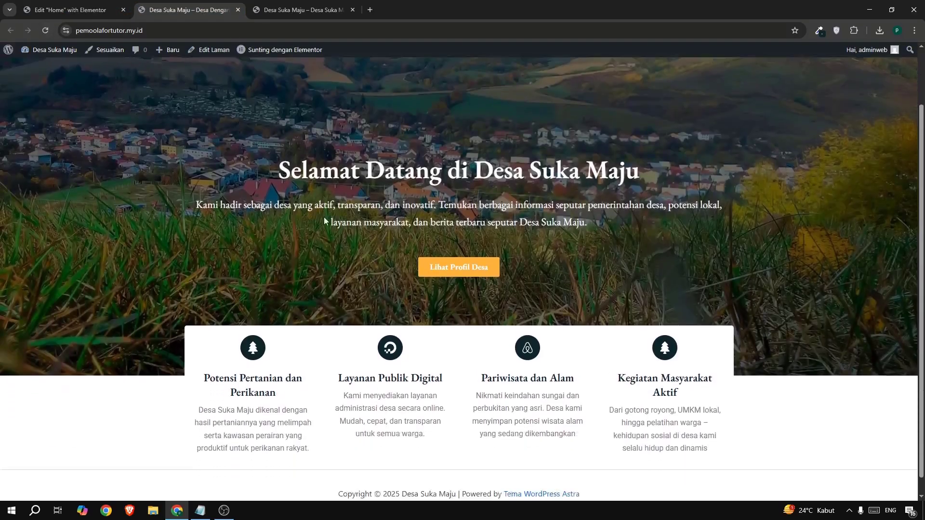
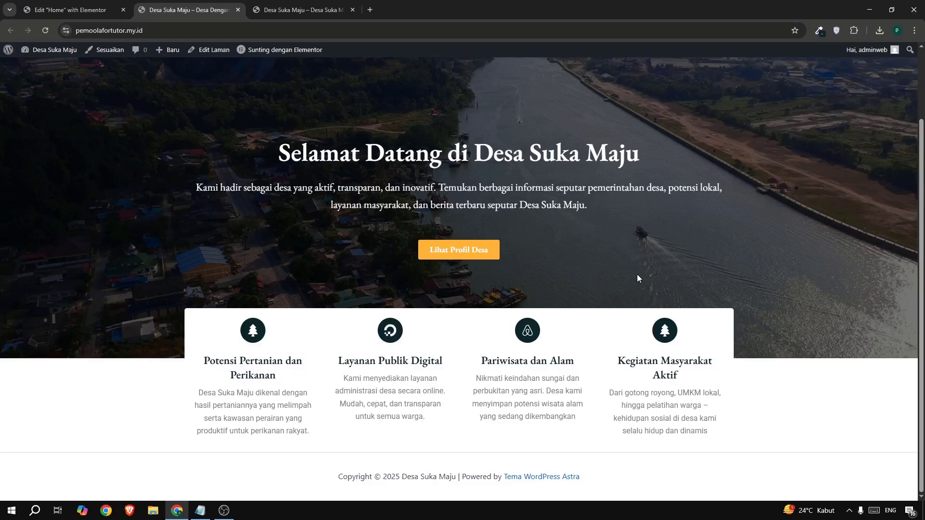
Review the live home page's hero and icon box sections, comparing with the "Mengenal Tentang Desa Suka Maju..." section on the example site.
{"action": "scroll", "coordinate": [399, 253], "scroll_direction": "up", "scroll_amount": 2}
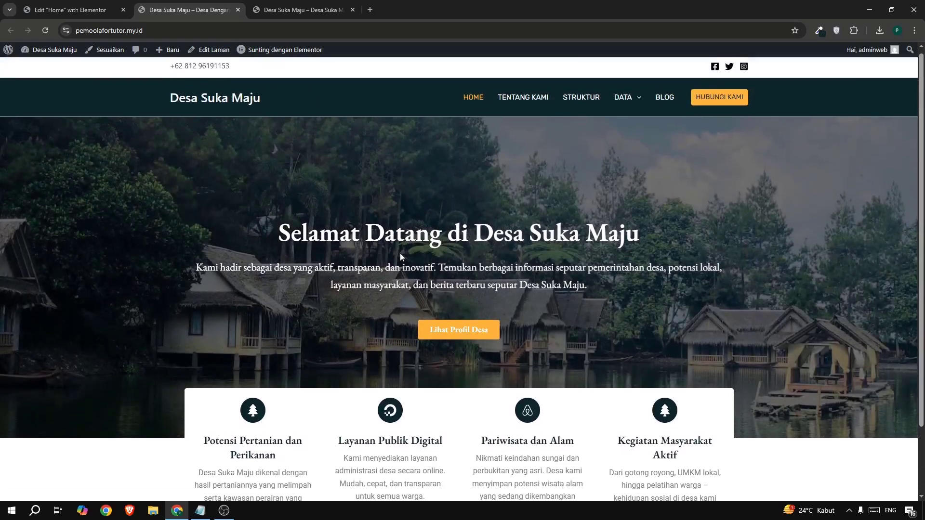
{"action": "scroll", "coordinate": [400, 254], "scroll_direction": "down", "scroll_amount": 2}
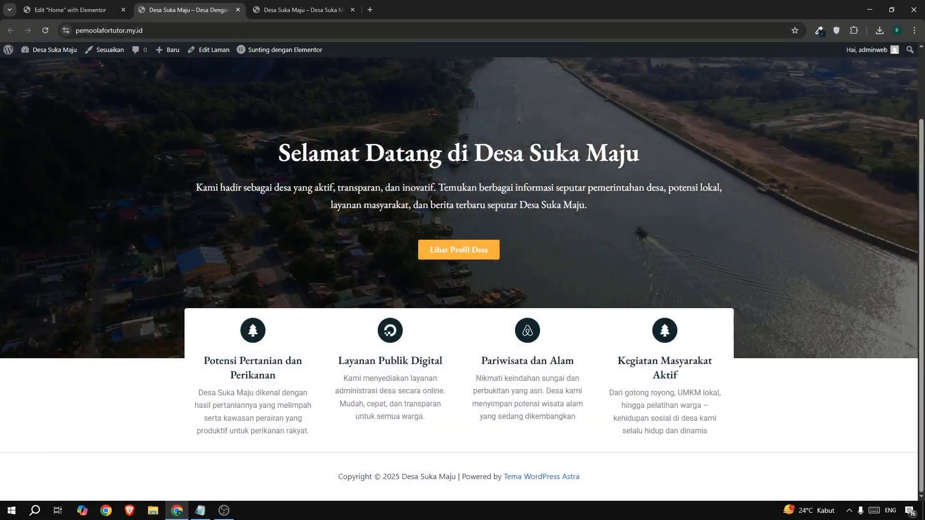
{"action": "left_click", "coordinate": [293, 13]}
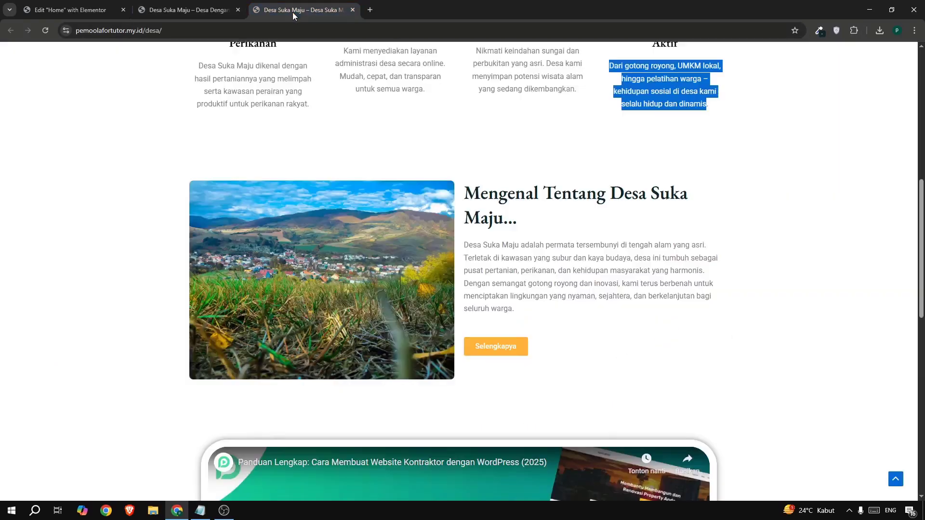
{"action": "left_click", "coordinate": [517, 196]}
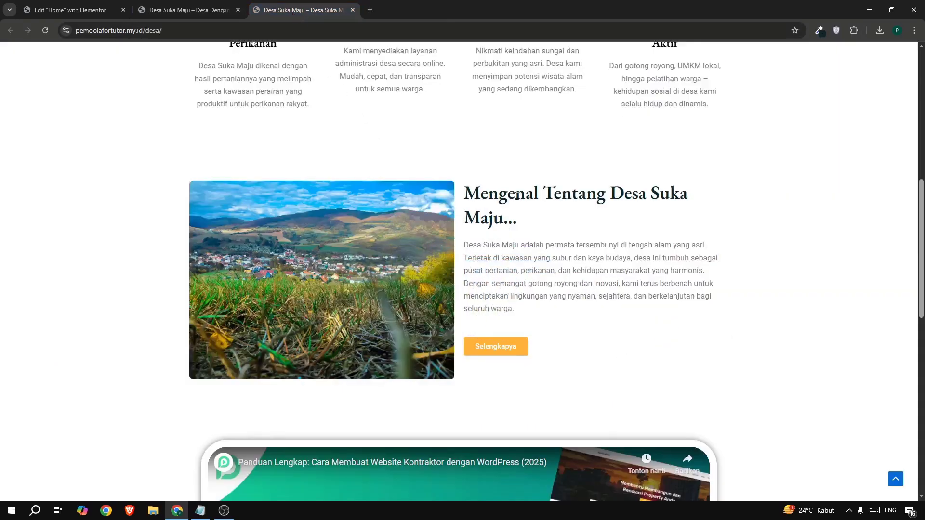
Change the font family of the hero section's description paragraph to Roboto in the Home page editor.
{"action": "left_click", "coordinate": [86, 10]}
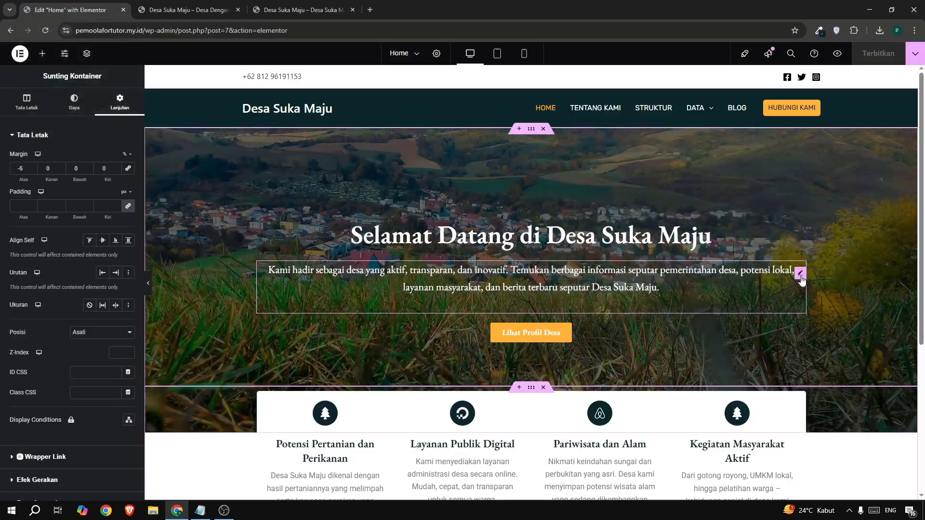
{"action": "left_click", "coordinate": [800, 273]}
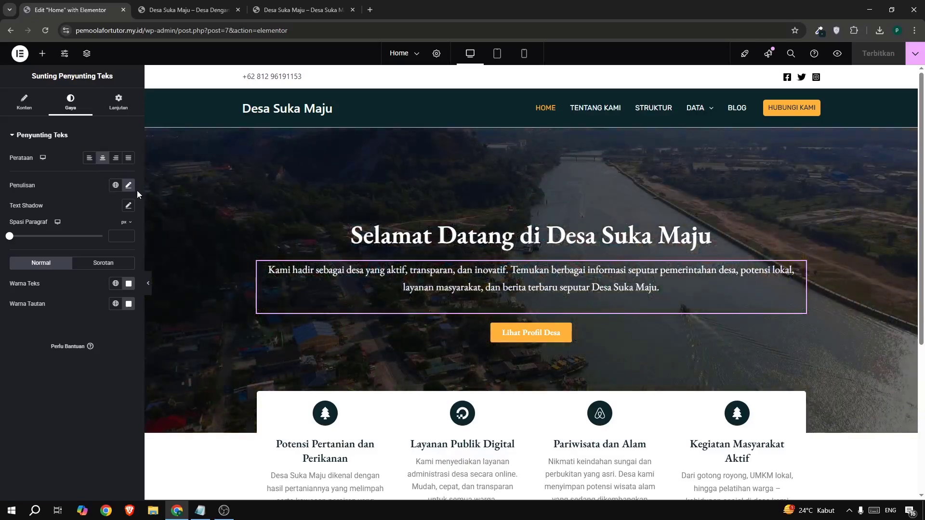
{"action": "left_click", "coordinate": [129, 186]}
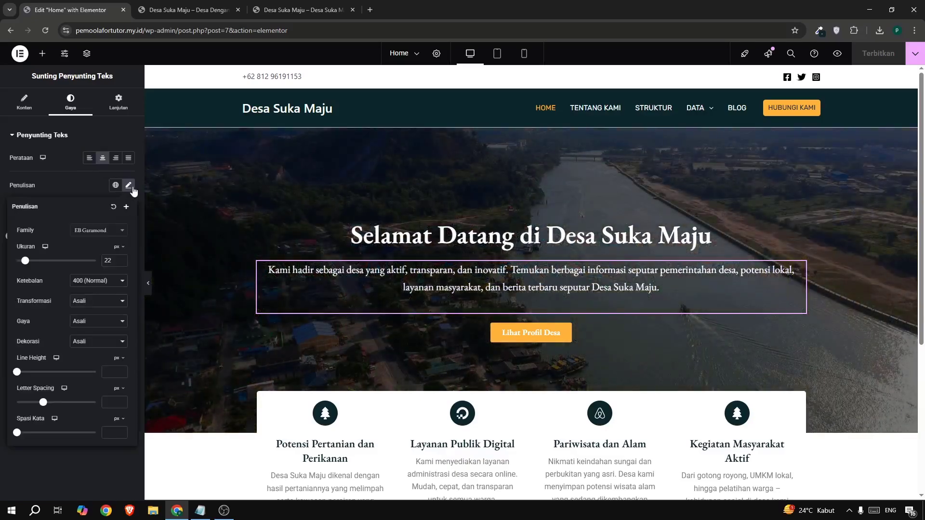
{"action": "left_click", "coordinate": [93, 230]}
{"action": "type", "text": "robo"}
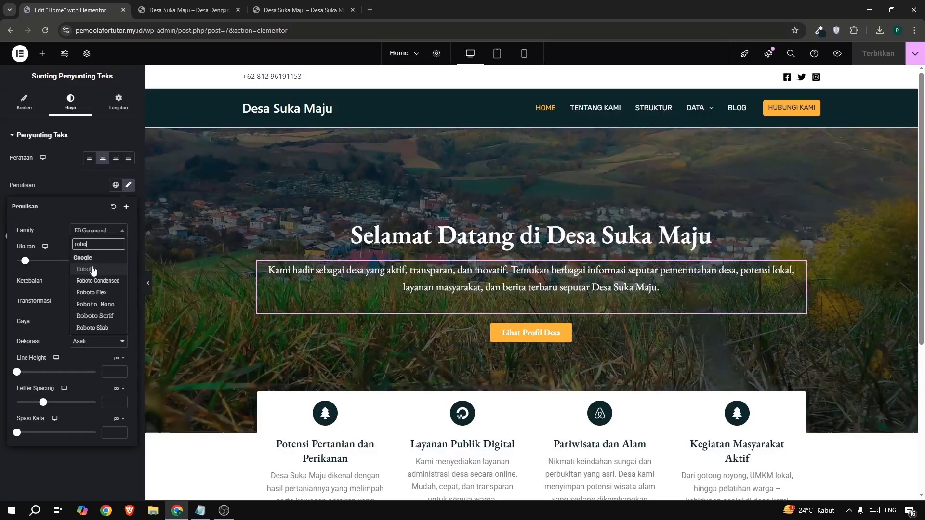
{"action": "left_click", "coordinate": [92, 269]}
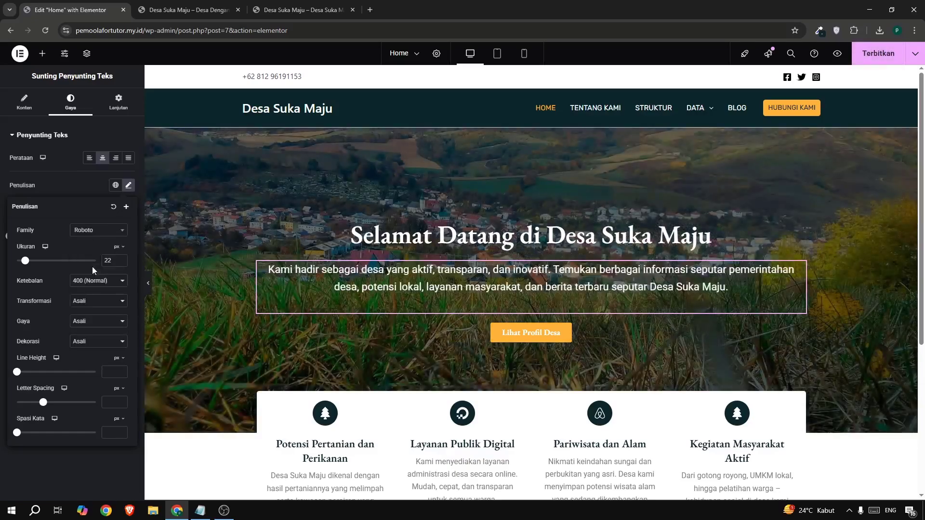
Set the hero description's font size to 18 px and publish the Home page.
{"action": "left_click", "coordinate": [118, 261]}
{"action": "left_click", "coordinate": [118, 262]}
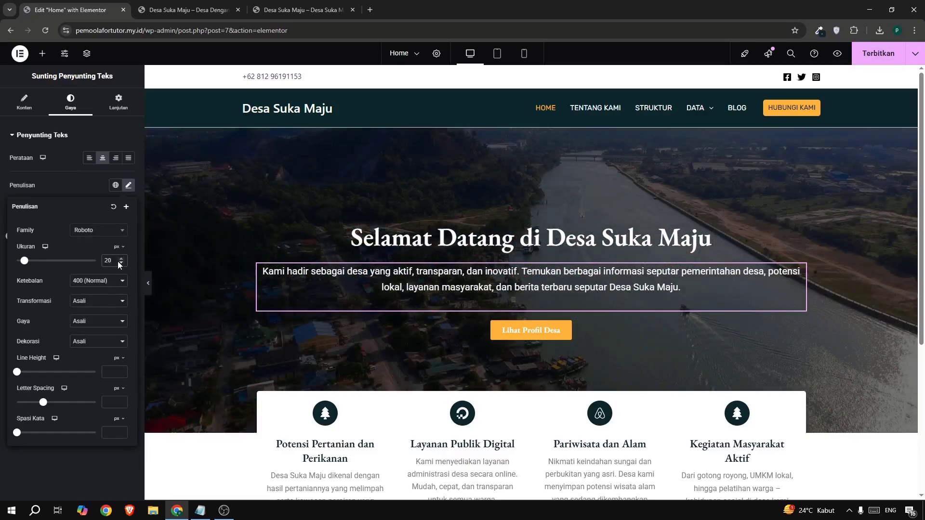
{"action": "left_click", "coordinate": [118, 262]}
{"action": "left_click", "coordinate": [118, 262]}
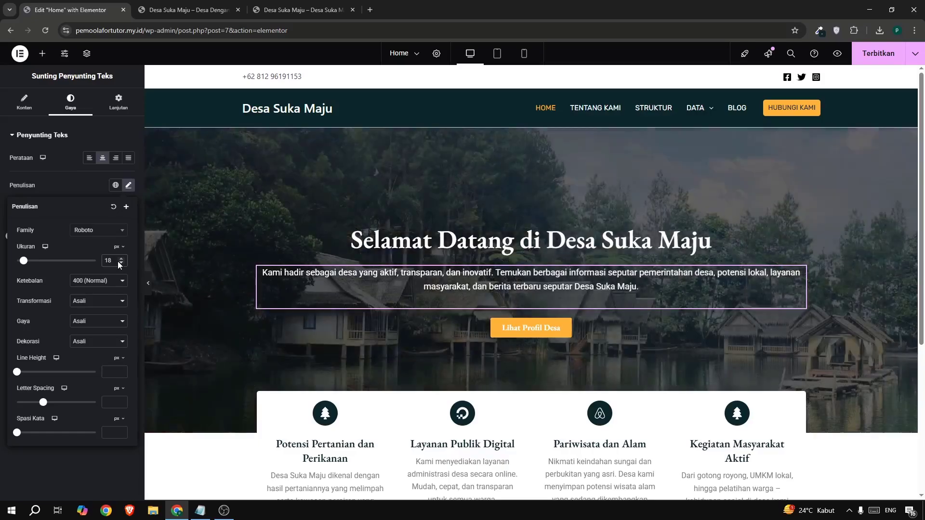
{"action": "left_click", "coordinate": [118, 262]}
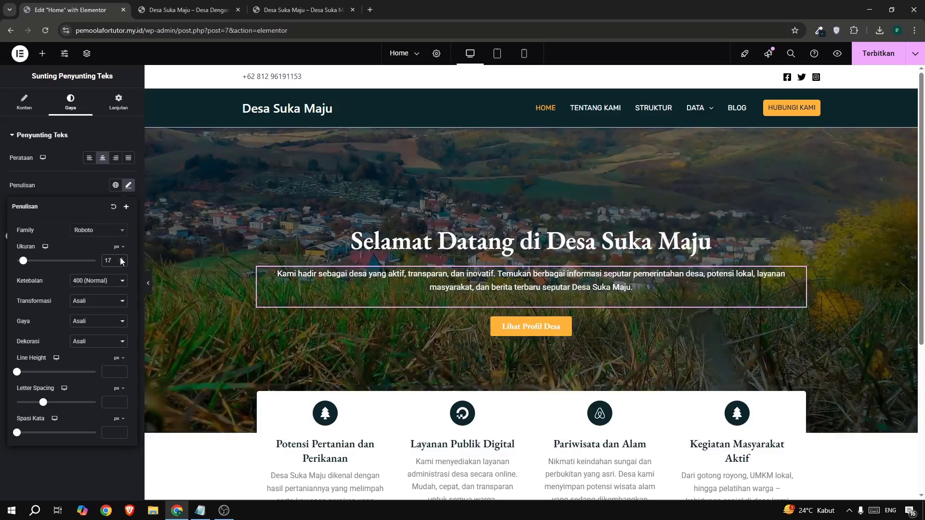
{"action": "left_click", "coordinate": [121, 258]}
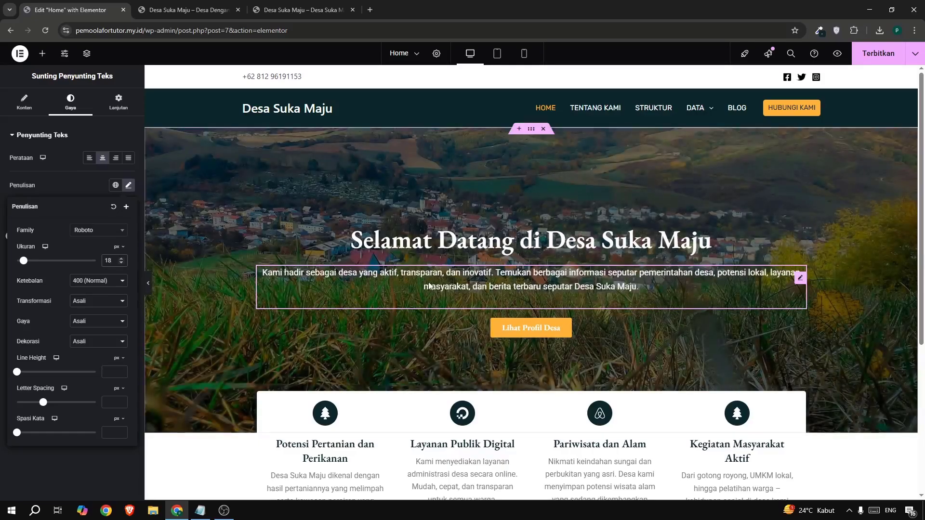
{"action": "left_click", "coordinate": [866, 55]}
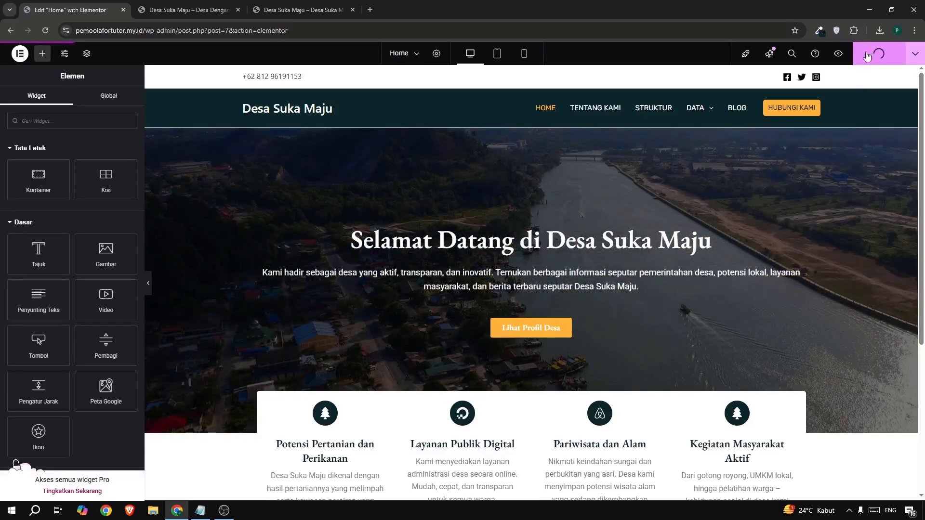
Add a Flexbox container with two equal columns below the icon boxes, checking the layout against the example site.
{"action": "scroll", "coordinate": [529, 250], "scroll_direction": "down", "scroll_amount": 5}
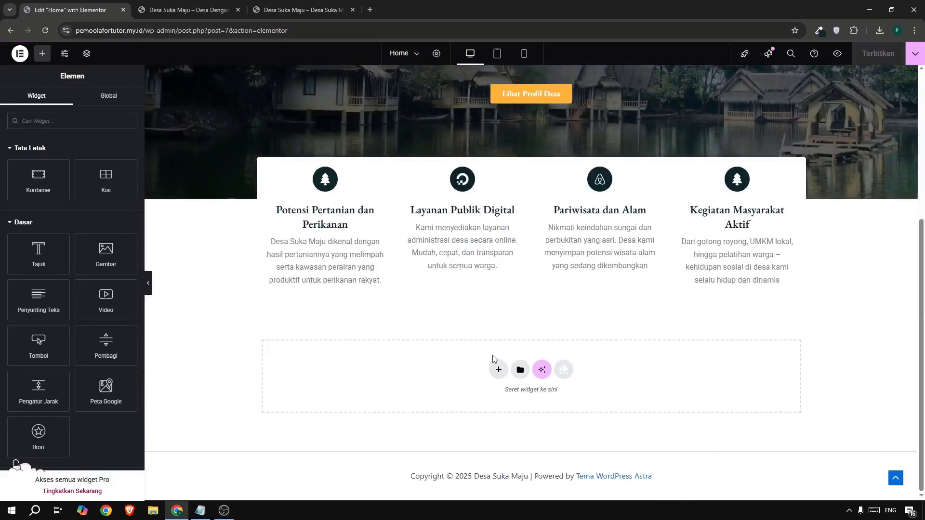
{"action": "left_click", "coordinate": [499, 371]}
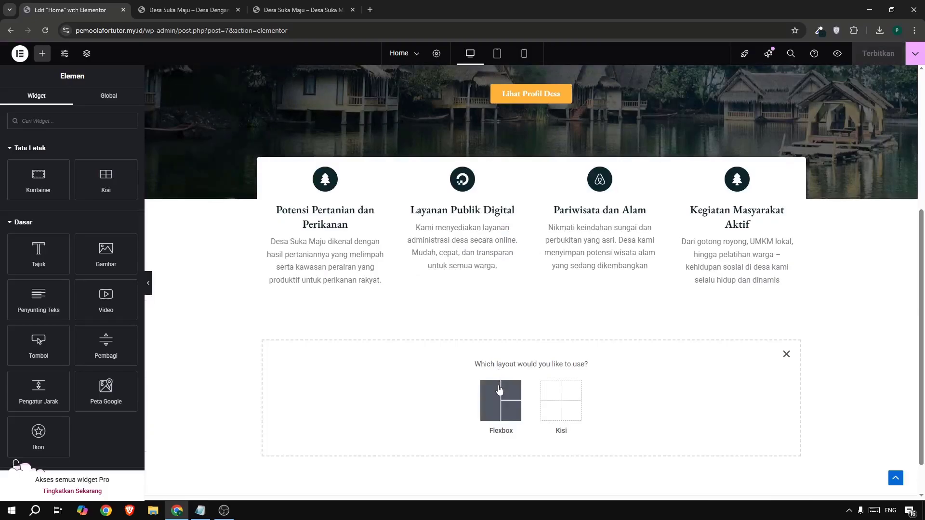
{"action": "left_click", "coordinate": [481, 396]}
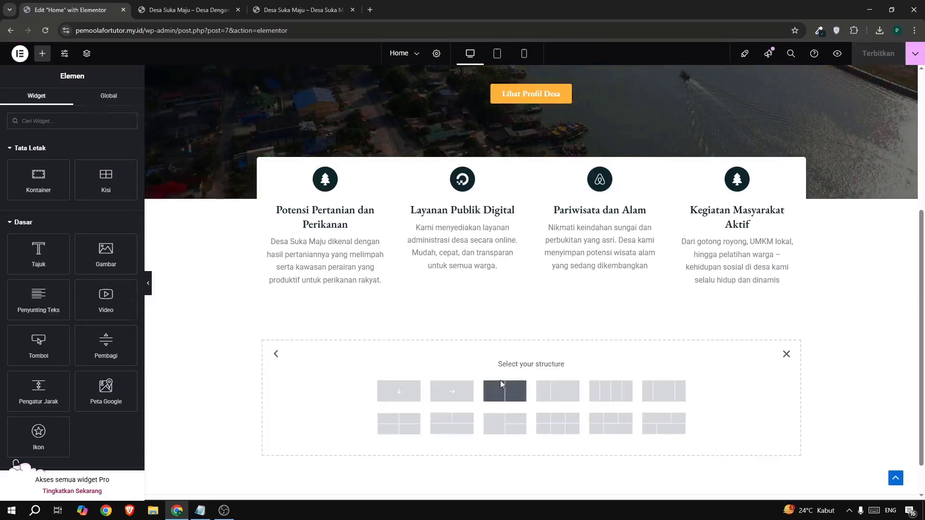
{"action": "left_click", "coordinate": [500, 384]}
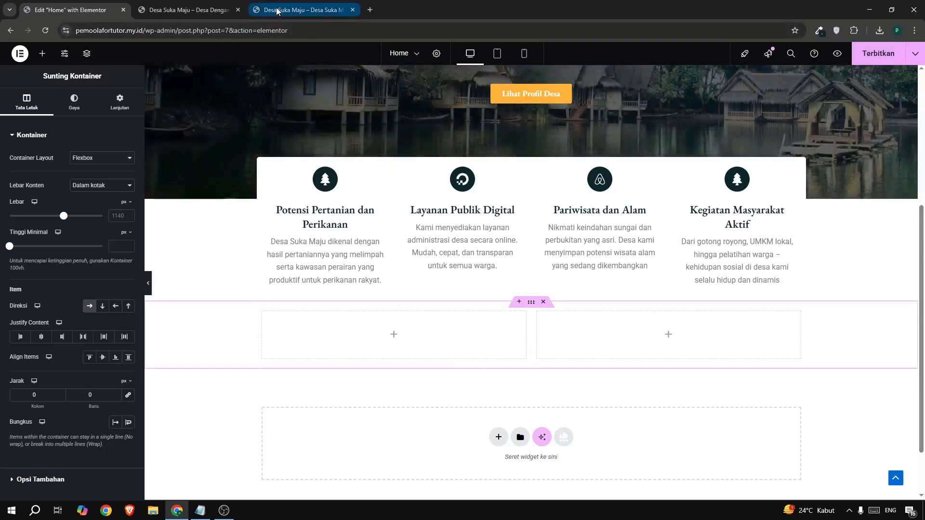
{"action": "left_click", "coordinate": [277, 11]}
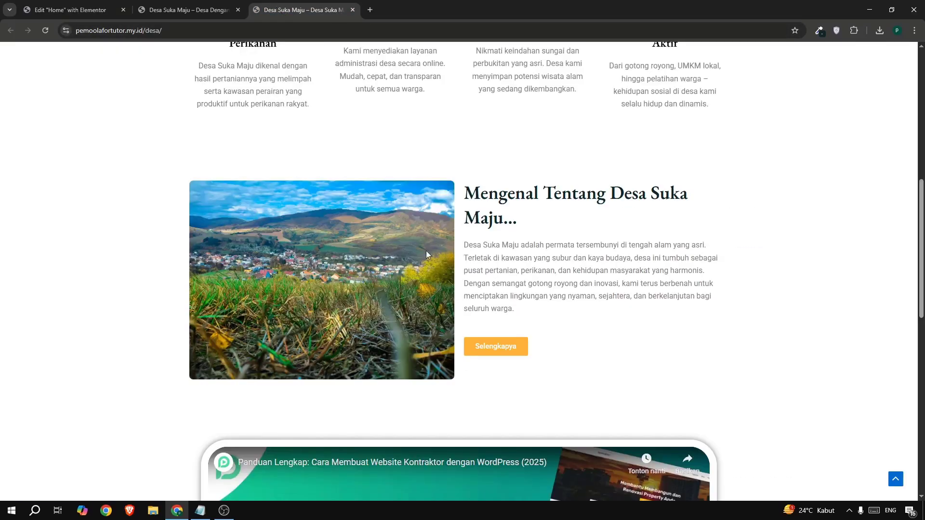
{"action": "left_click", "coordinate": [72, 10]}
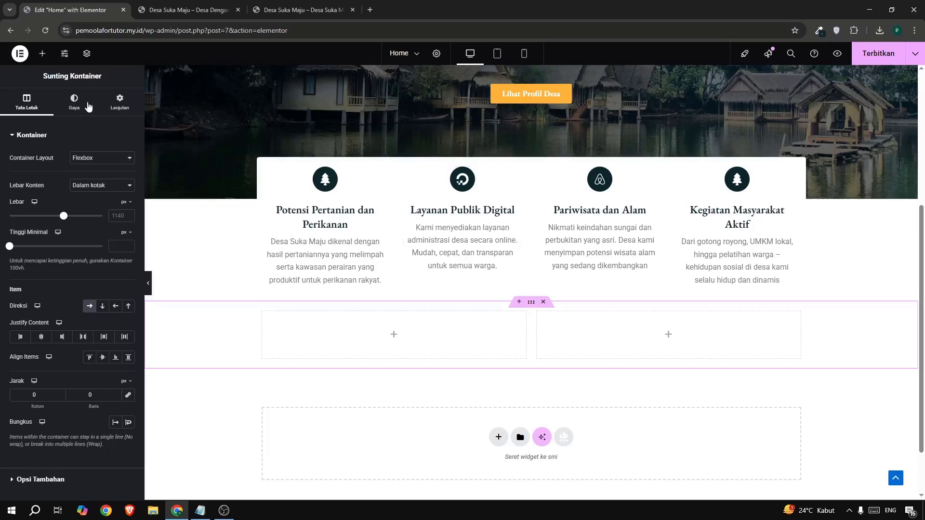
Add an image widget to the new container's left column and choose the grassy valley village photo from the media library.
{"action": "left_click", "coordinate": [42, 54]}
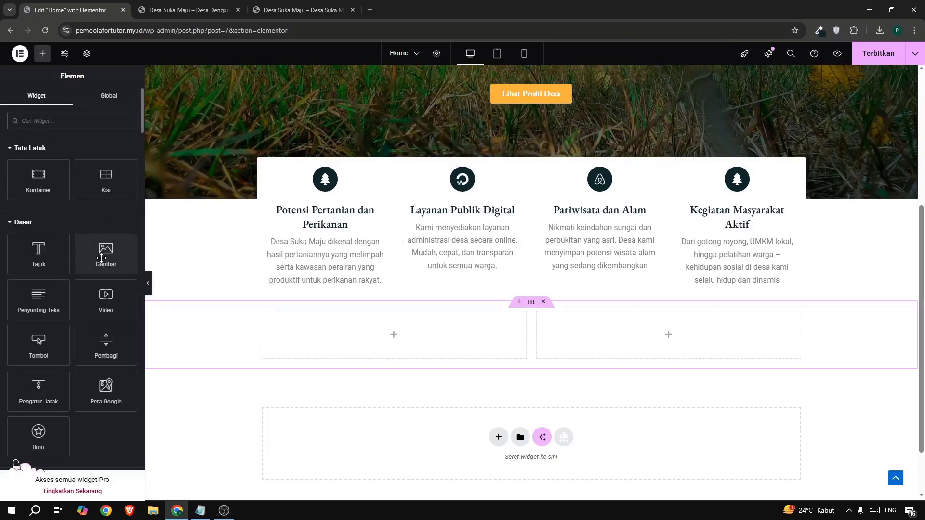
{"action": "left_click_drag", "start_coordinate": [102, 258], "coordinate": [346, 320]}
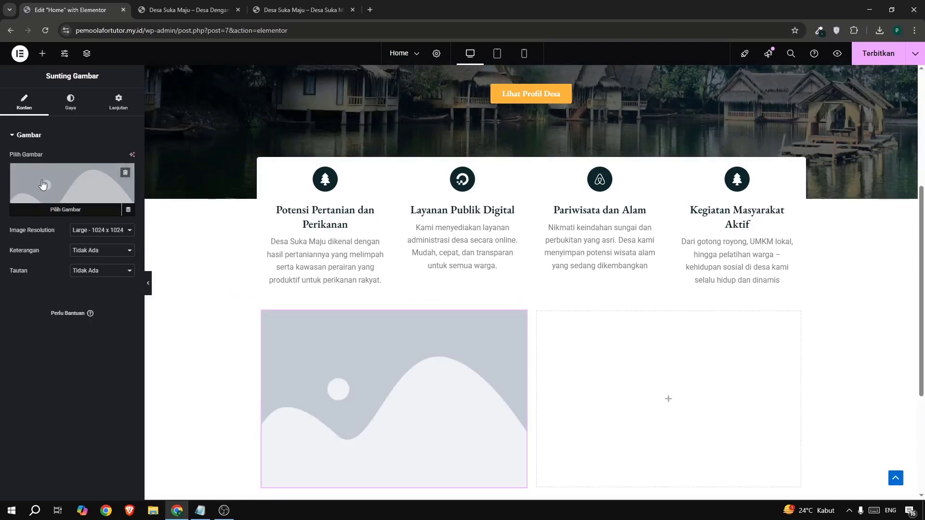
{"action": "left_click", "coordinate": [42, 184]}
{"action": "left_click", "coordinate": [124, 91]}
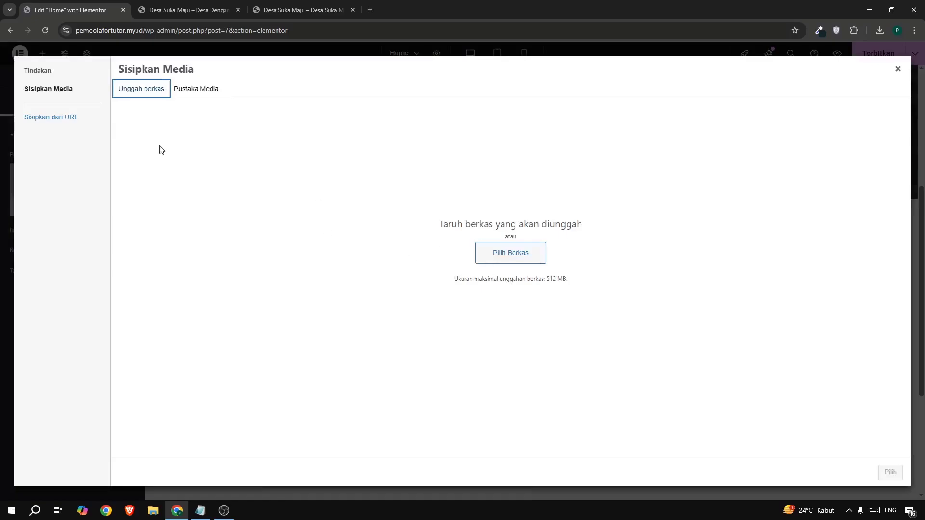
{"action": "left_click", "coordinate": [208, 93]}
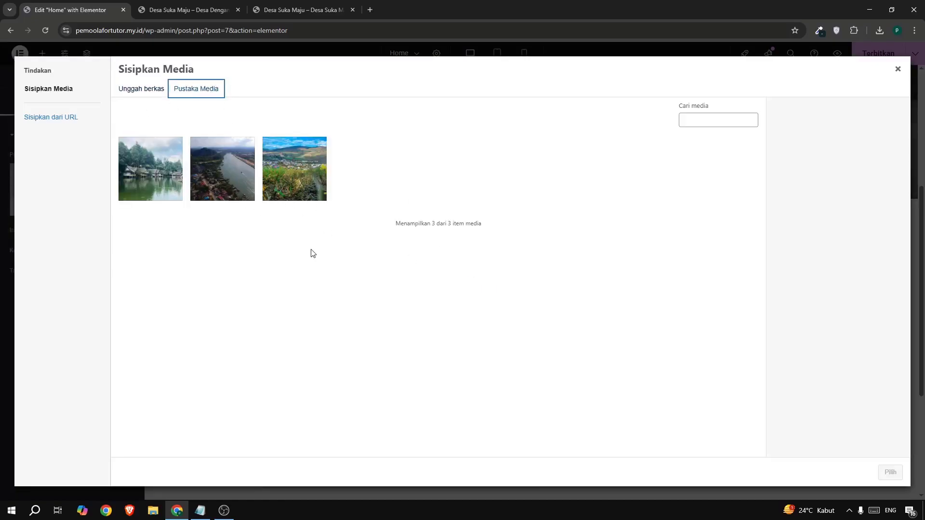
{"action": "left_click", "coordinate": [289, 188]}
{"action": "left_click", "coordinate": [878, 470]}
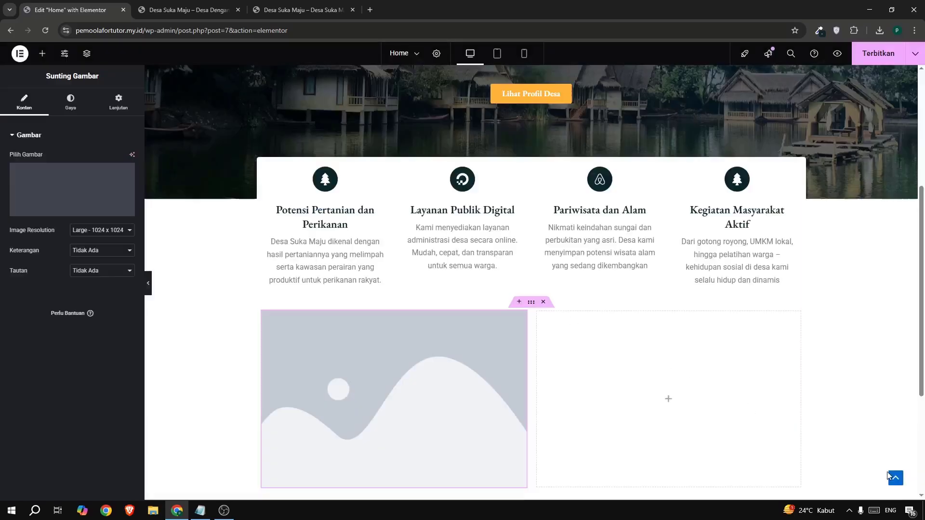
Give the village photo in the left column a 5 px border radius on all corners.
{"action": "left_click", "coordinate": [65, 118]}
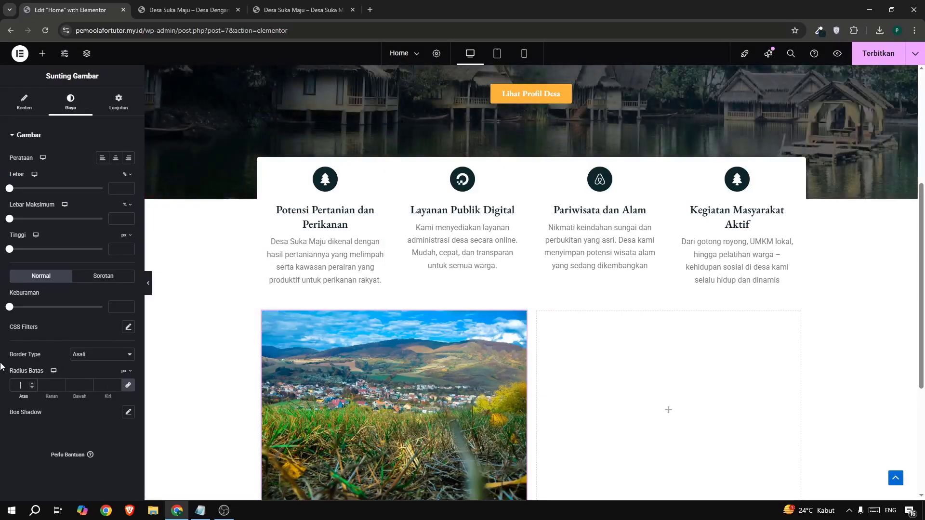
{"action": "type", "text": "5"}
{"action": "scroll", "coordinate": [468, 303], "scroll_direction": "down", "scroll_amount": 2}
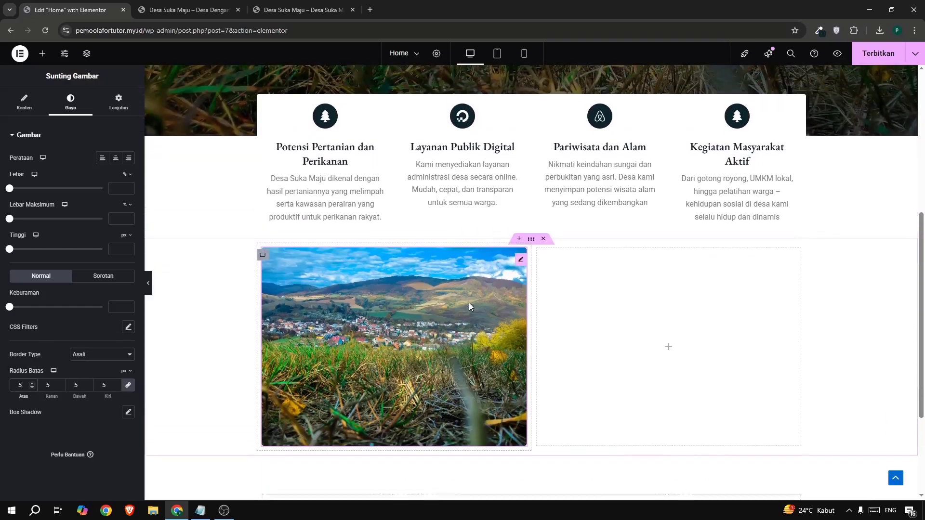
{"action": "scroll", "coordinate": [469, 307], "scroll_direction": "up", "scroll_amount": 1}
Add a heading to the right column with the text "Mengenal Tentang Desa Suka Maju..." copied from the example site.
{"action": "left_click", "coordinate": [51, 57]}
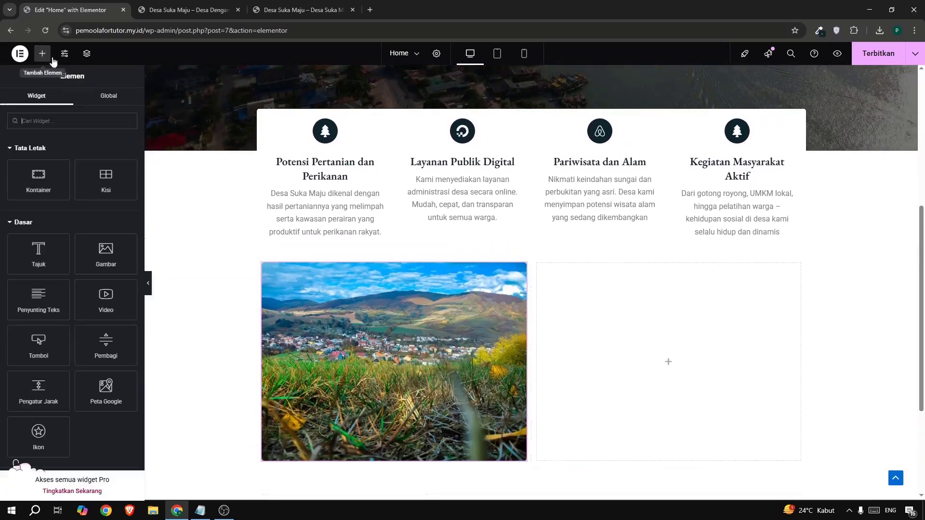
{"action": "left_click_drag", "start_coordinate": [38, 254], "coordinate": [568, 301]}
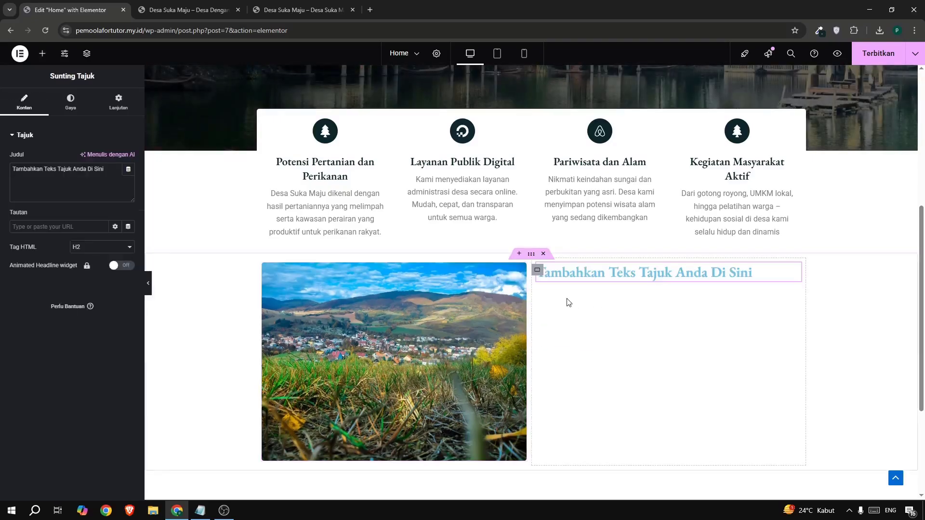
{"action": "left_click", "coordinate": [284, 13]}
{"action": "left_click_drag", "start_coordinate": [463, 188], "coordinate": [517, 217]}
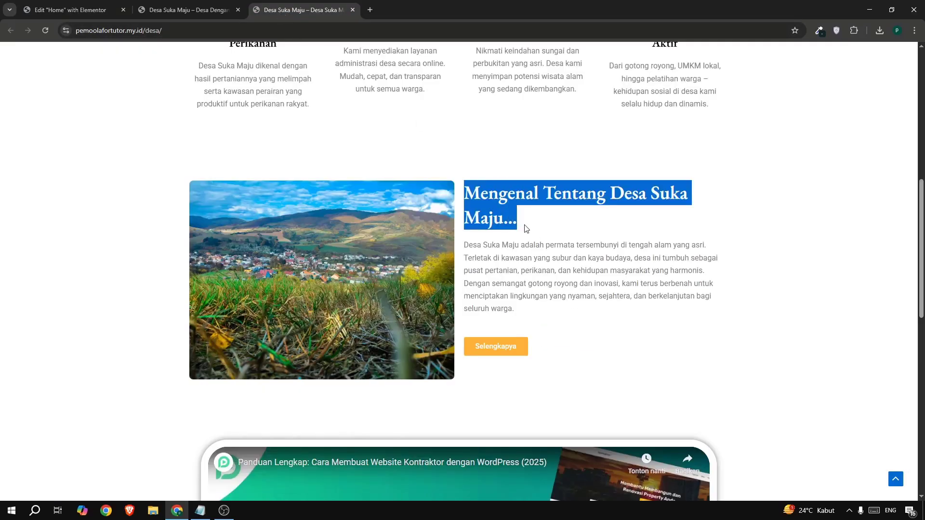
{"action": "left_click", "coordinate": [62, 8]}
{"action": "triple_click", "coordinate": [77, 186]}
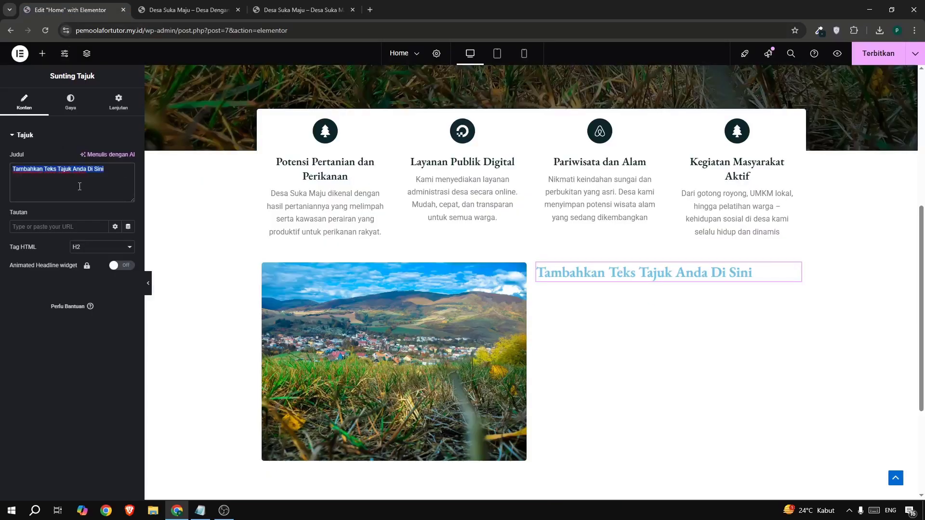
{"action": "type", "text": "Mengenal Tentang Desa Suka Maju..."}
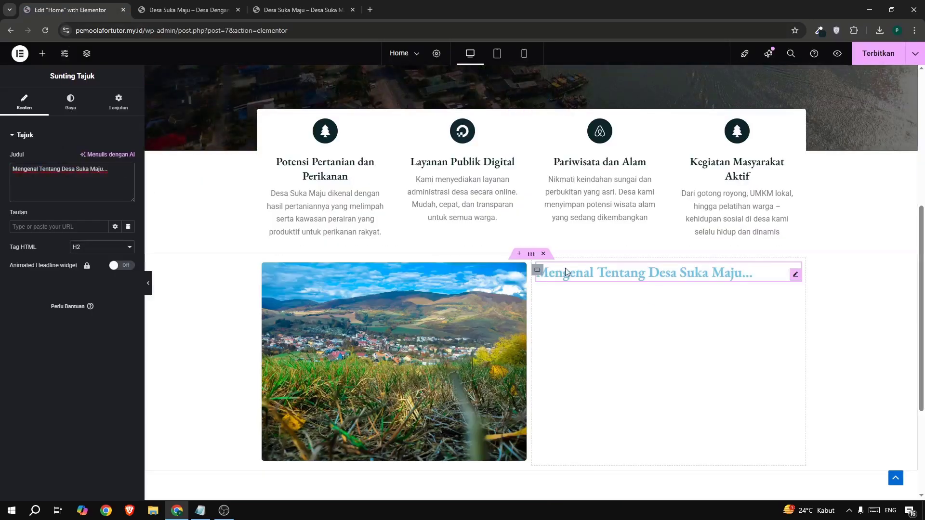
Set the "Mengenal Tentang Desa Suka Maju..." heading's text colour to the saved dark teal rgb(10, 38, 41) from the colour picker extension.
{"action": "left_click", "coordinate": [819, 31]}
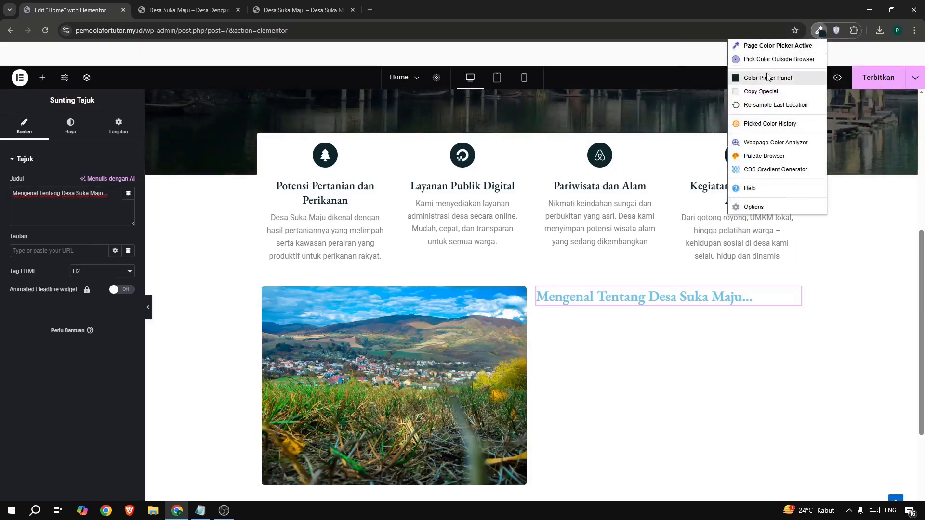
{"action": "left_click", "coordinate": [766, 77]}
{"action": "triple_click", "coordinate": [599, 187]}
{"action": "key", "text": "ctrl+c"}
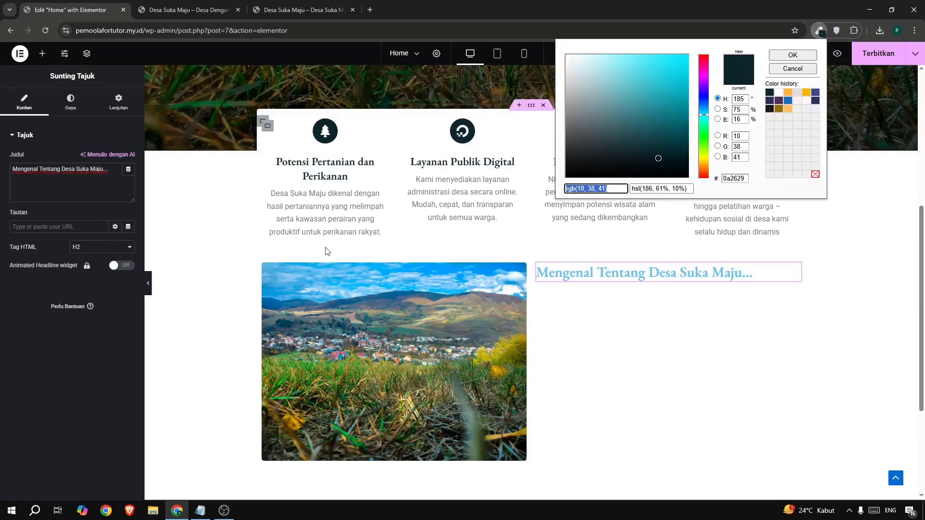
{"action": "left_click", "coordinate": [92, 412]}
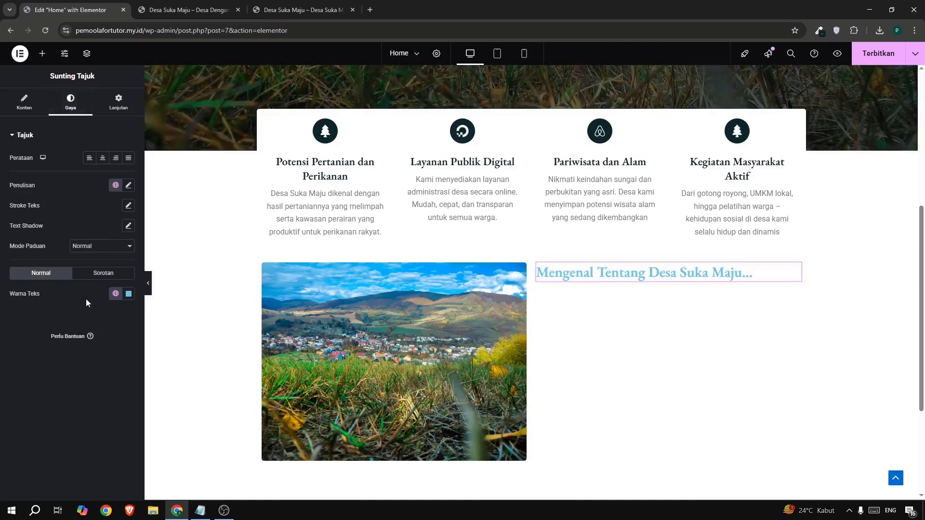
{"action": "left_click", "coordinate": [130, 297]}
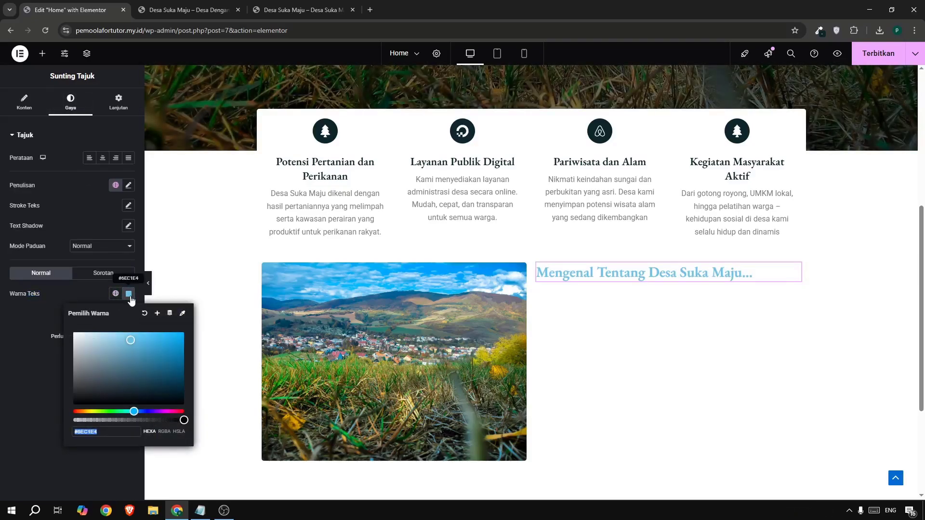
{"action": "key", "text": "ctrl+v"}
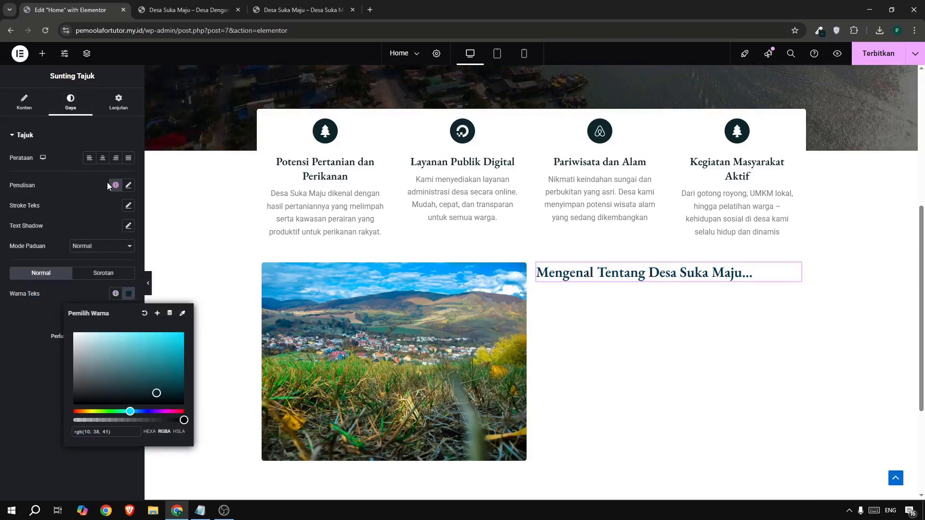
Set the about heading's font size to 37 px, trying sizes between 25 and 39 px.
{"action": "left_click", "coordinate": [127, 186]}
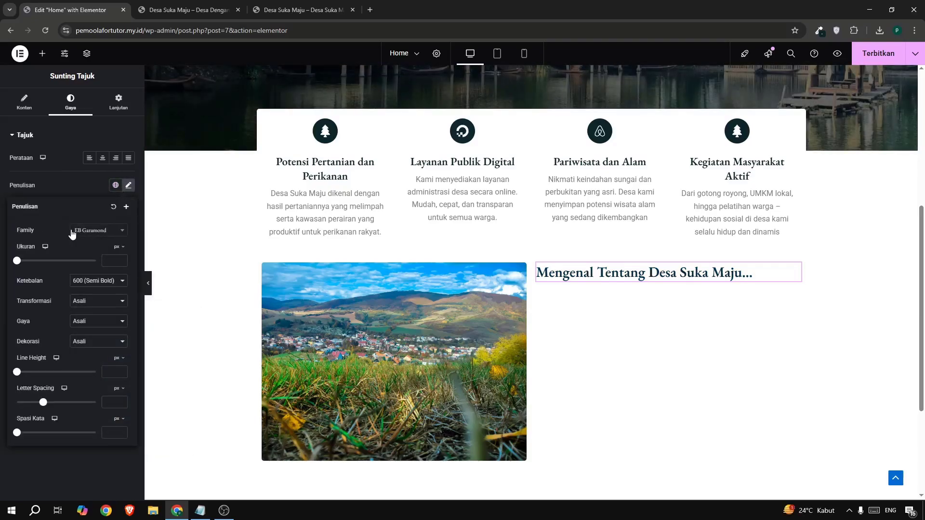
{"action": "type", "text": "25"}
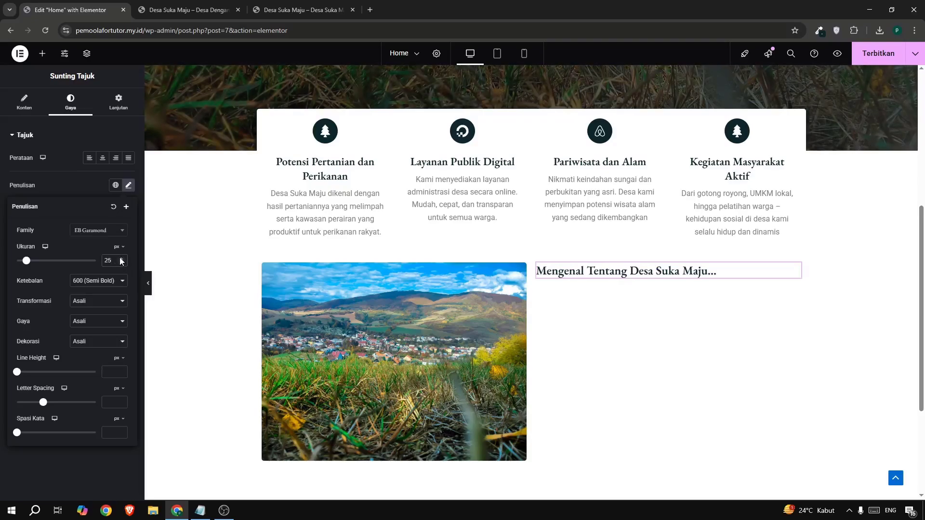
{"action": "left_click", "coordinate": [121, 259]}
{"action": "left_click", "coordinate": [121, 259]}
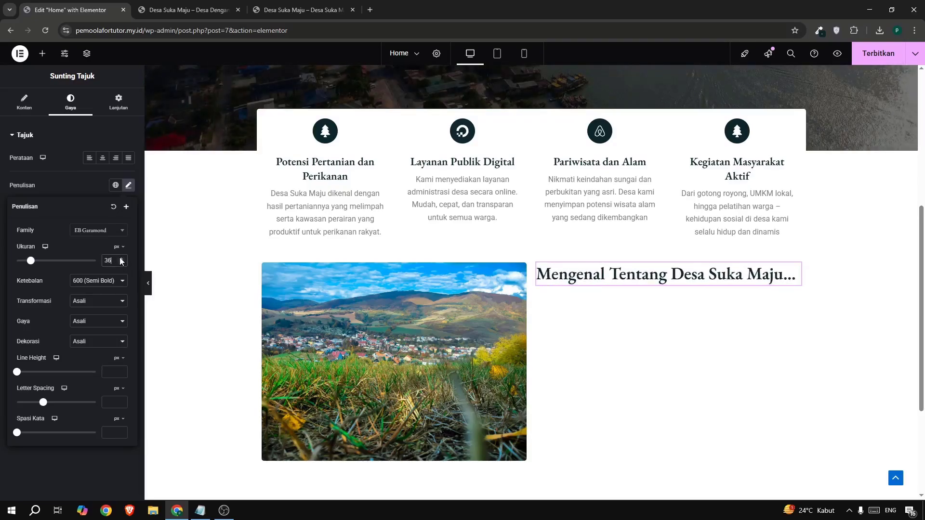
{"action": "left_click", "coordinate": [121, 259]}
{"action": "left_click", "coordinate": [121, 259]}
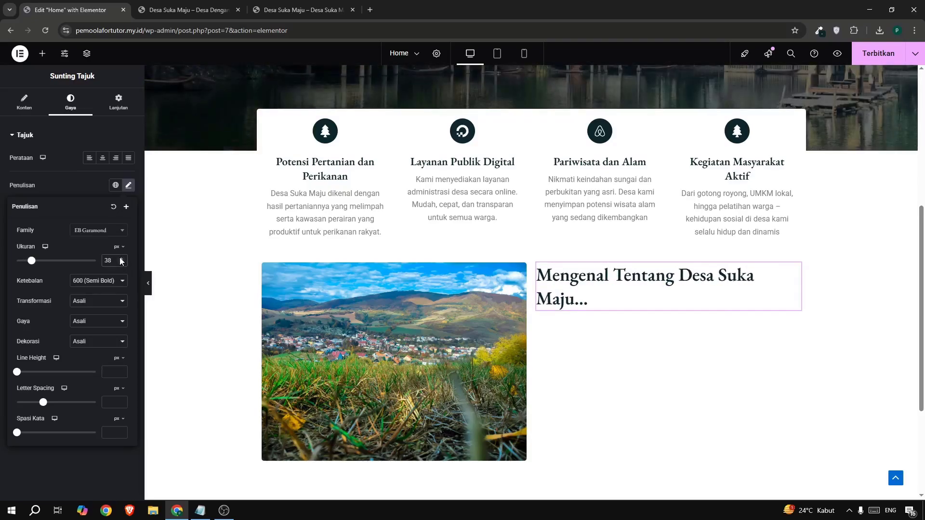
{"action": "left_click", "coordinate": [121, 259]}
{"action": "scroll", "coordinate": [308, 280], "scroll_direction": "up", "scroll_amount": 4}
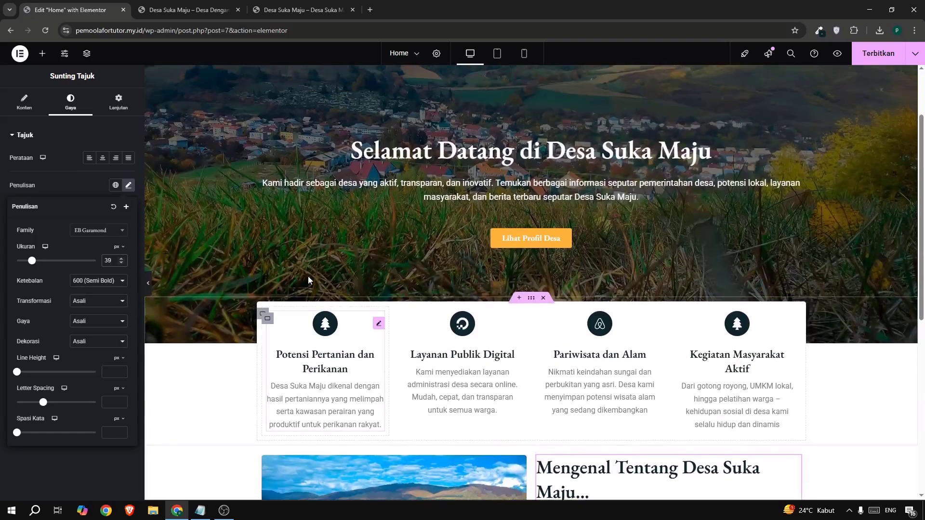
{"action": "scroll", "coordinate": [308, 279], "scroll_direction": "down", "scroll_amount": 3}
{"action": "left_click", "coordinate": [121, 264]}
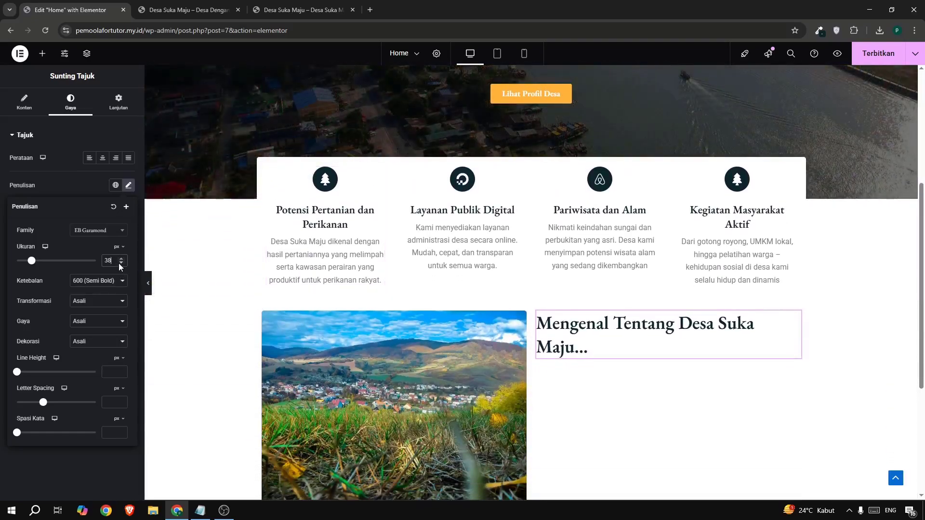
{"action": "left_click", "coordinate": [121, 263]}
{"action": "left_click", "coordinate": [121, 264]}
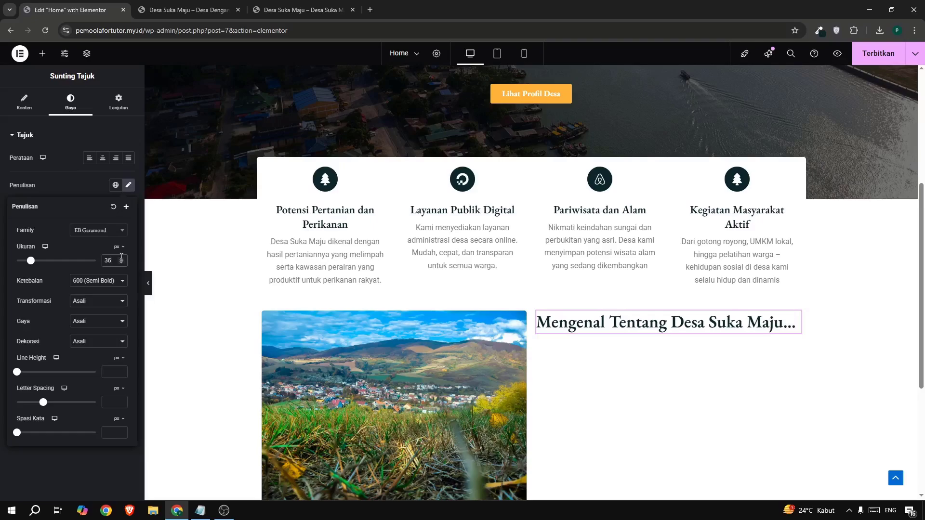
{"action": "left_click", "coordinate": [122, 259]}
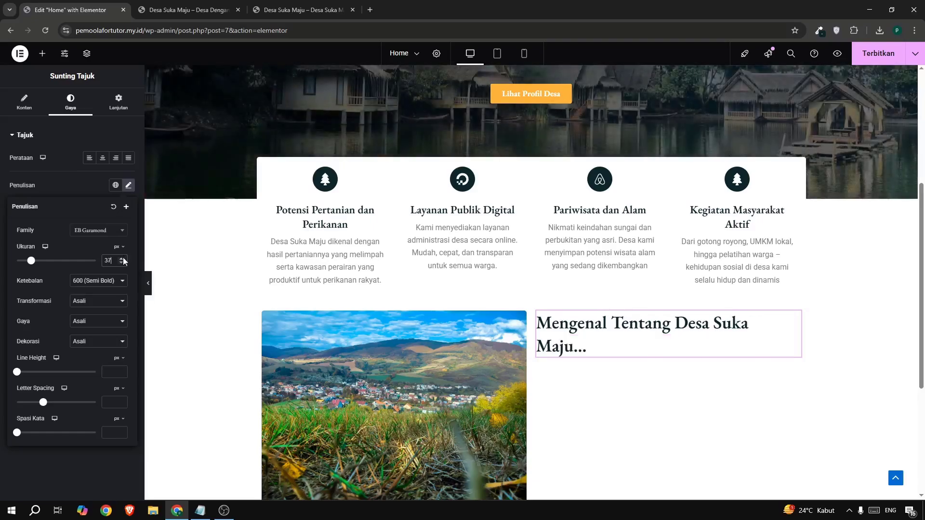
Compare the about heading's size and line wrapping with the same section on the example site.
{"action": "scroll", "coordinate": [564, 378], "scroll_direction": "up", "scroll_amount": 1}
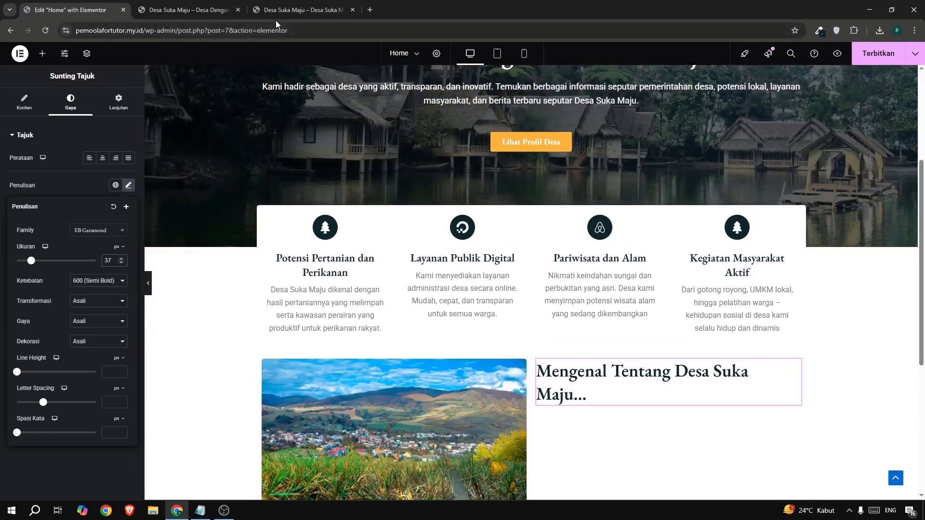
{"action": "left_click", "coordinate": [284, 13]}
{"action": "left_click", "coordinate": [284, 13]}
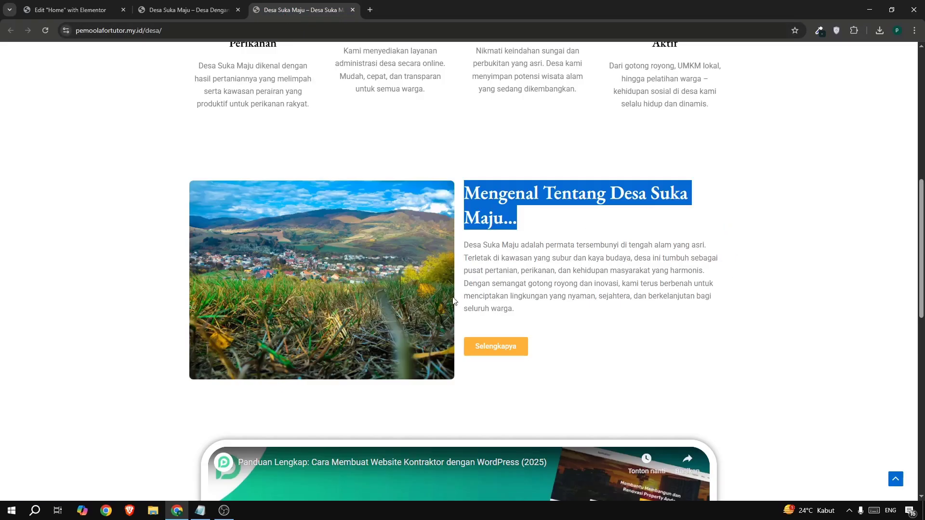
{"action": "left_click", "coordinate": [498, 269]}
{"action": "scroll", "coordinate": [500, 268], "scroll_direction": "up", "scroll_amount": 3}
{"action": "scroll", "coordinate": [501, 267], "scroll_direction": "down", "scroll_amount": 3}
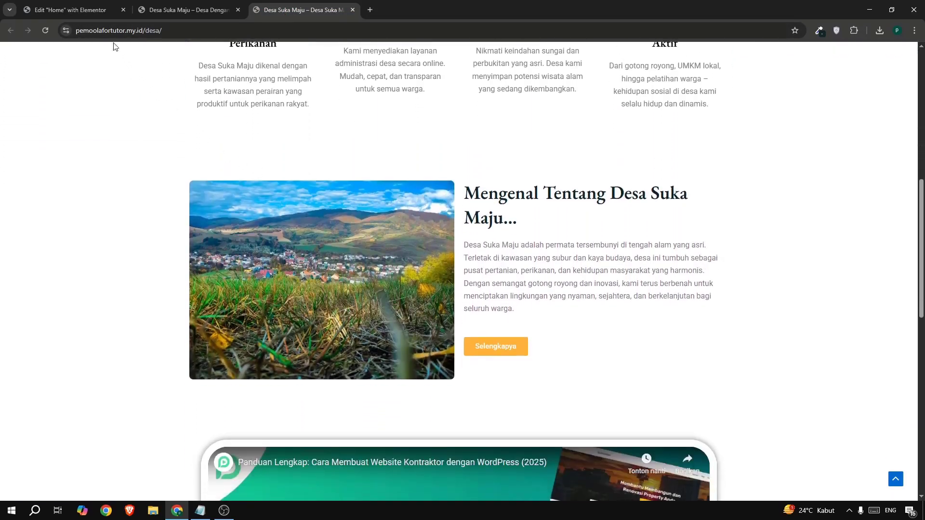
{"action": "left_click", "coordinate": [84, 11]}
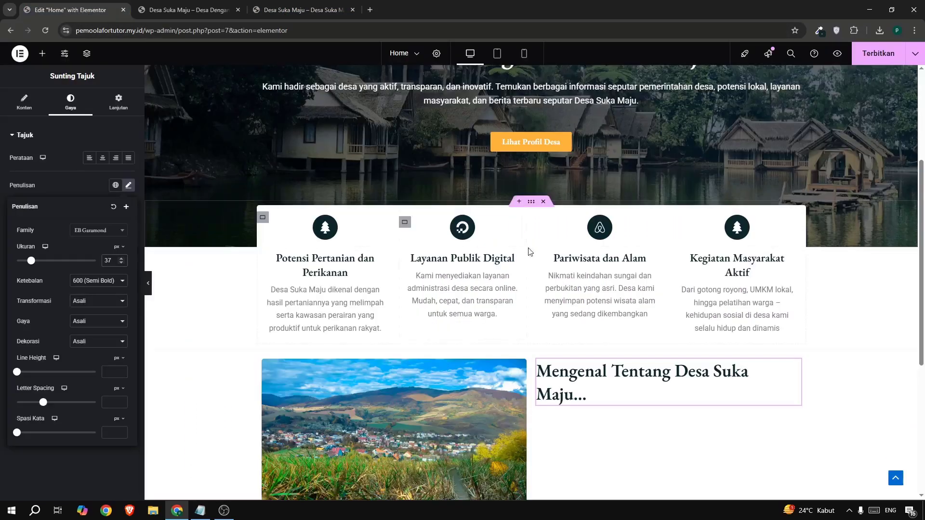
{"action": "scroll", "coordinate": [496, 152], "scroll_direction": "up", "scroll_amount": 1}
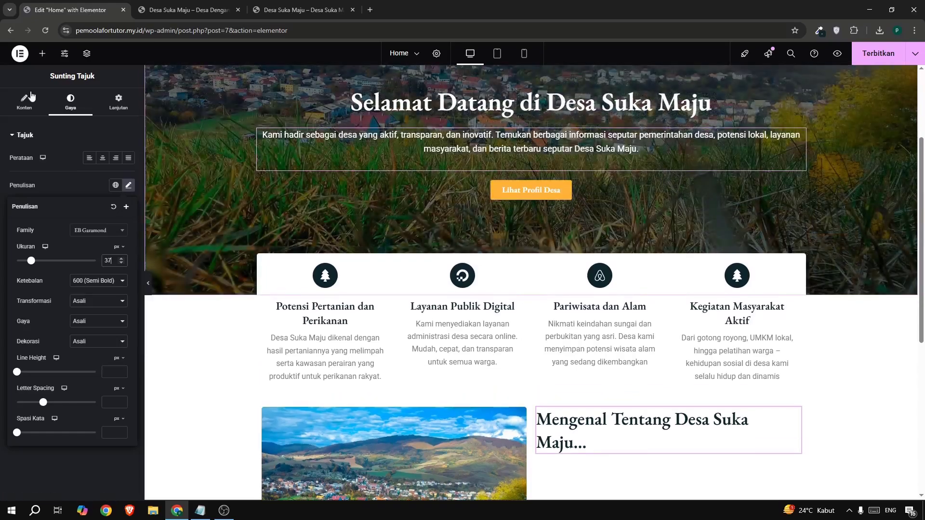
Add a text editor widget below the about heading, beside the village photo.
{"action": "left_click", "coordinate": [43, 54]}
{"action": "scroll", "coordinate": [606, 359], "scroll_direction": "down", "scroll_amount": 1}
{"action": "scroll", "coordinate": [606, 359], "scroll_direction": "down", "scroll_amount": 3}
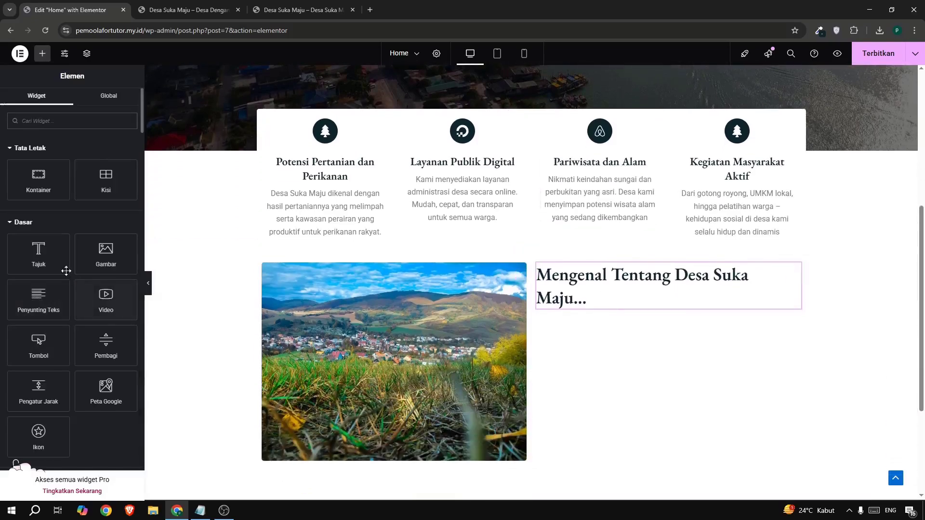
{"action": "left_click_drag", "start_coordinate": [39, 296], "coordinate": [573, 304]}
Replace the placeholder text with the "Desa Suka Maju adalah permata tersembunyi..." paragraph copied from the example site.
{"action": "left_click", "coordinate": [268, 13]}
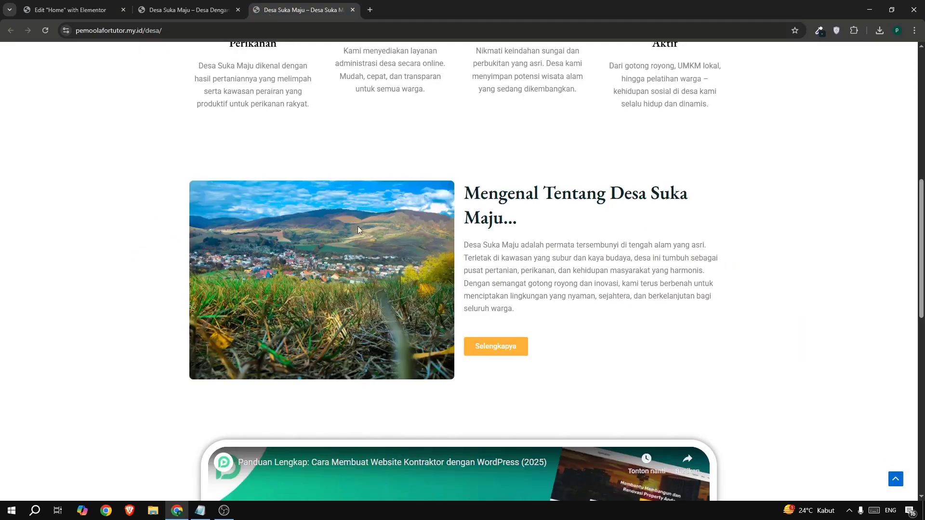
{"action": "left_click_drag", "start_coordinate": [462, 247], "coordinate": [524, 307]}
{"action": "key", "text": "ctrl+c"}
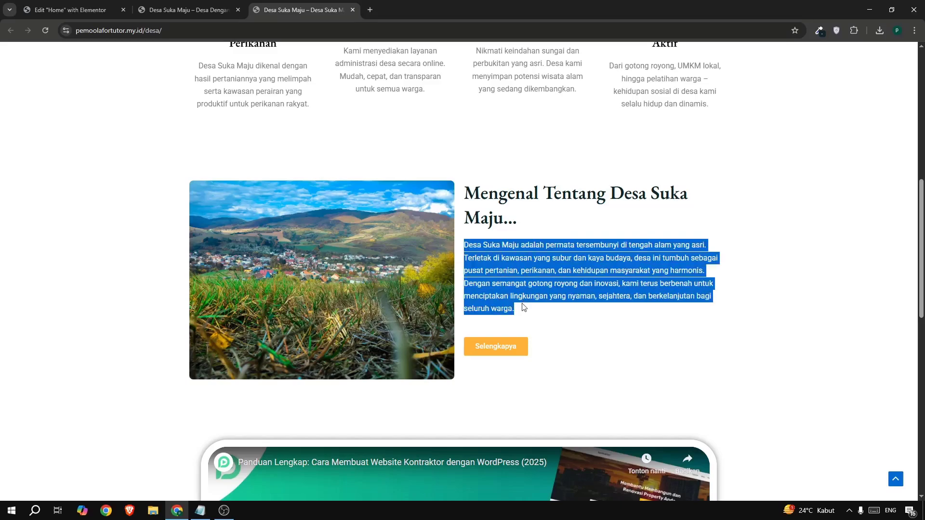
{"action": "left_click", "coordinate": [72, 13]}
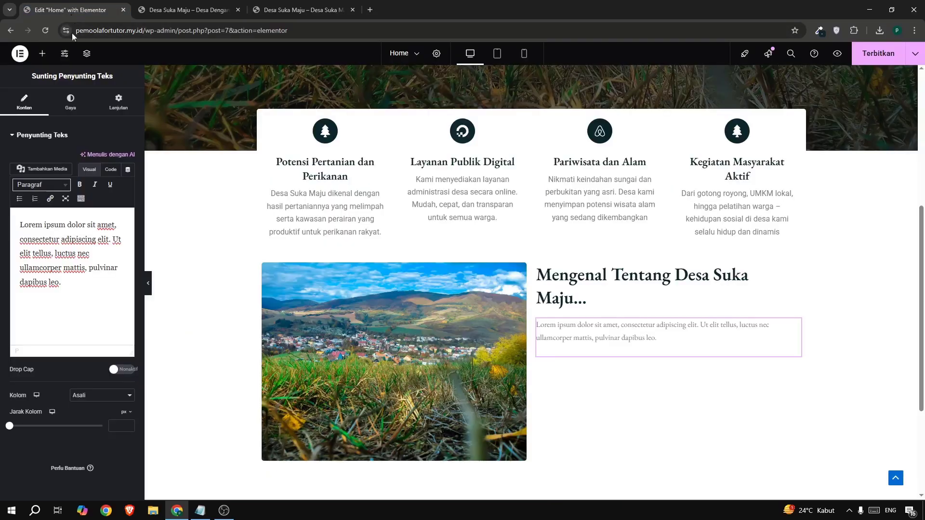
{"action": "left_click", "coordinate": [71, 250]}
{"action": "key", "text": "ctrl+a"}
{"action": "key", "text": "ctrl+v"}
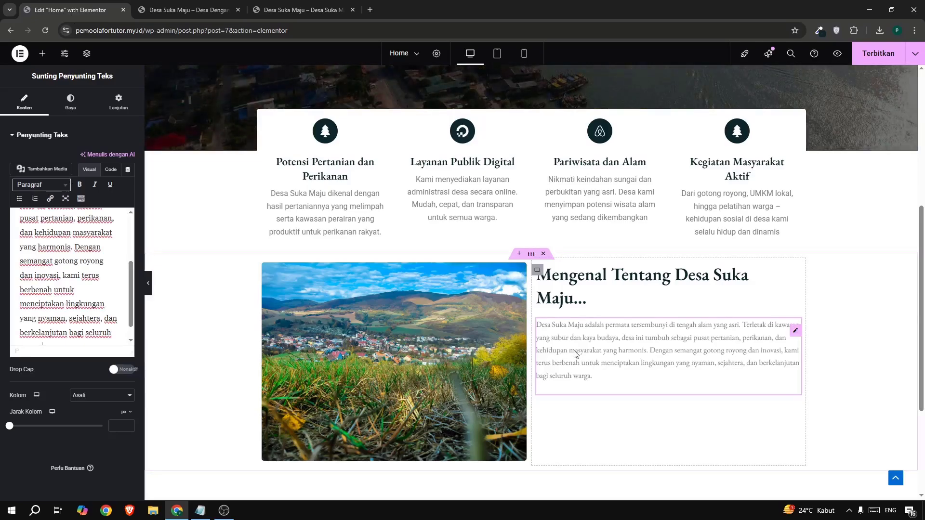
Set the about paragraph's typography to the Roboto font at 16 px.
{"action": "left_click", "coordinate": [79, 111]}
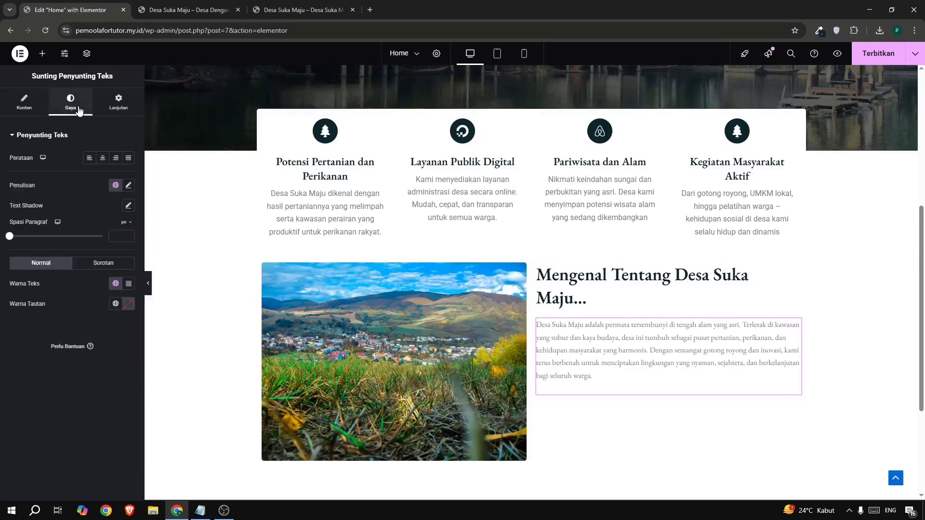
{"action": "left_click", "coordinate": [128, 186]}
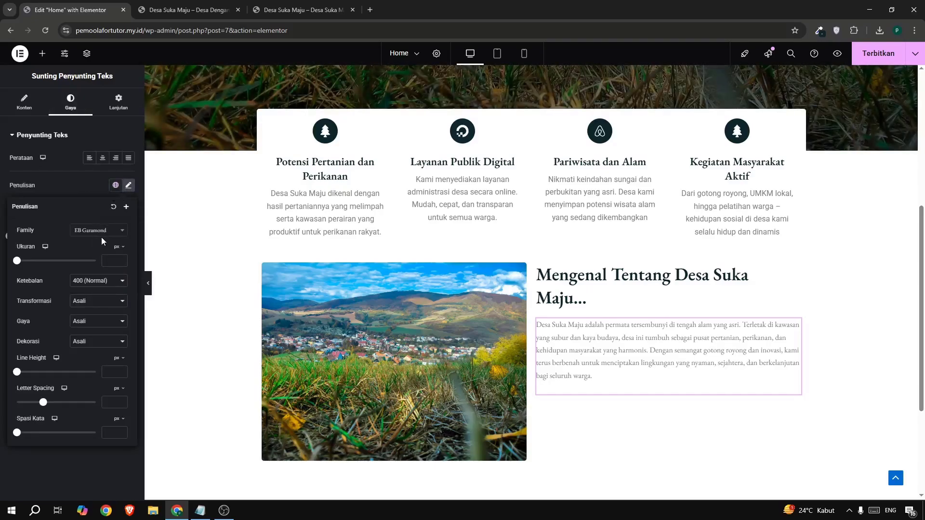
{"action": "left_click", "coordinate": [101, 231]}
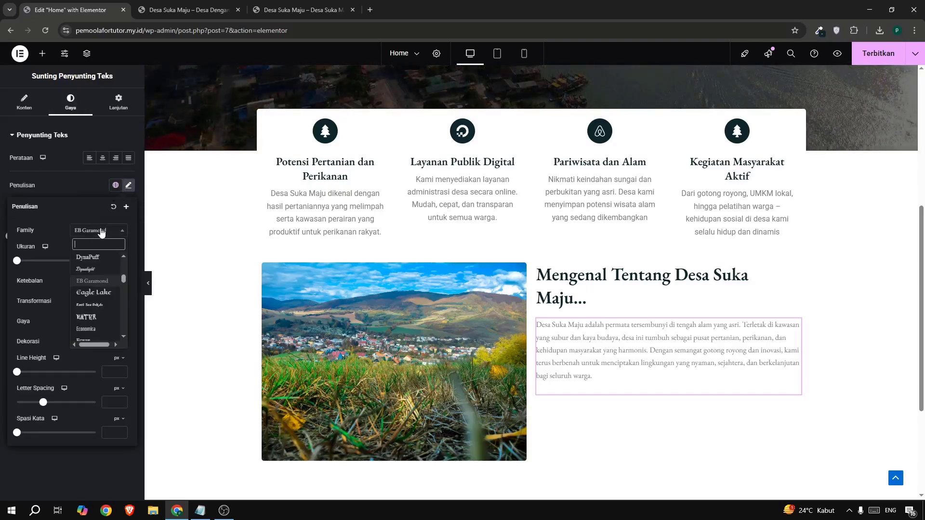
{"action": "type", "text": "robio"}
{"action": "key", "text": "BackSpace"}
{"action": "type", "text": "obo"}
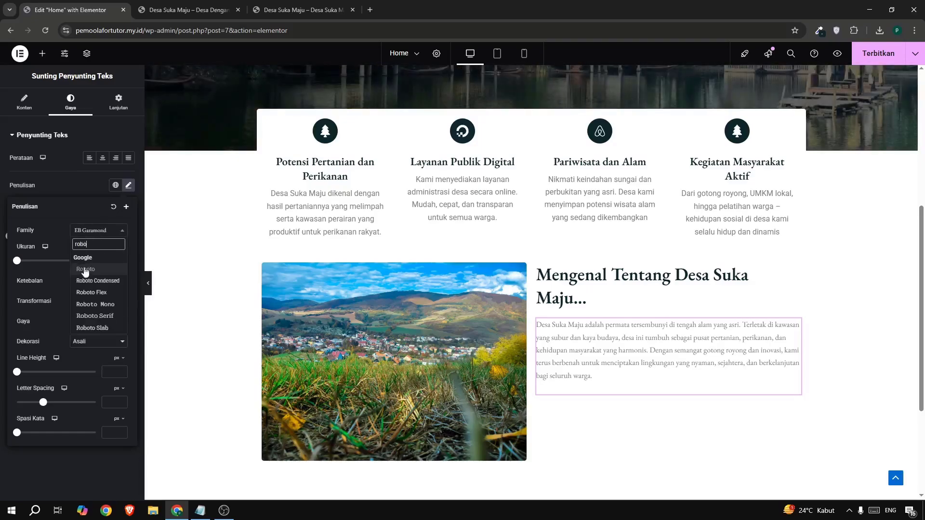
{"action": "left_click", "coordinate": [85, 269]}
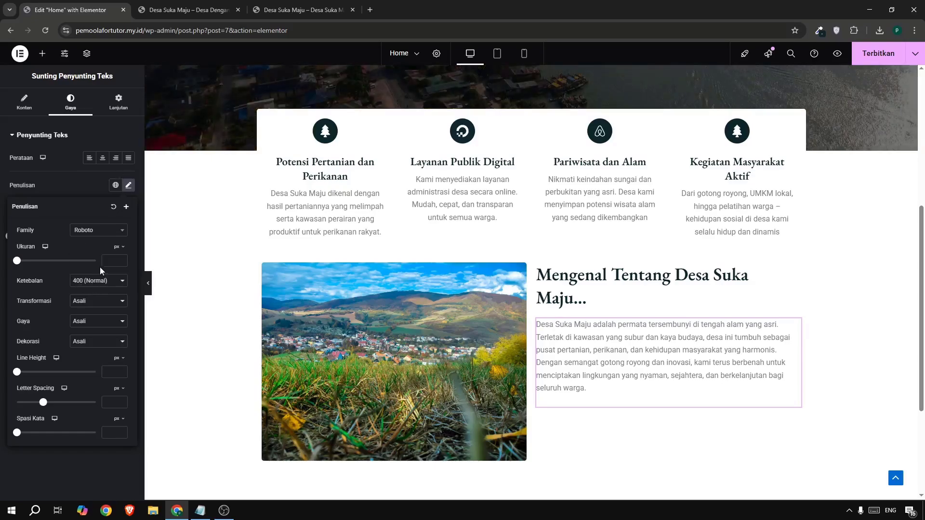
{"action": "type", "text": "16"}
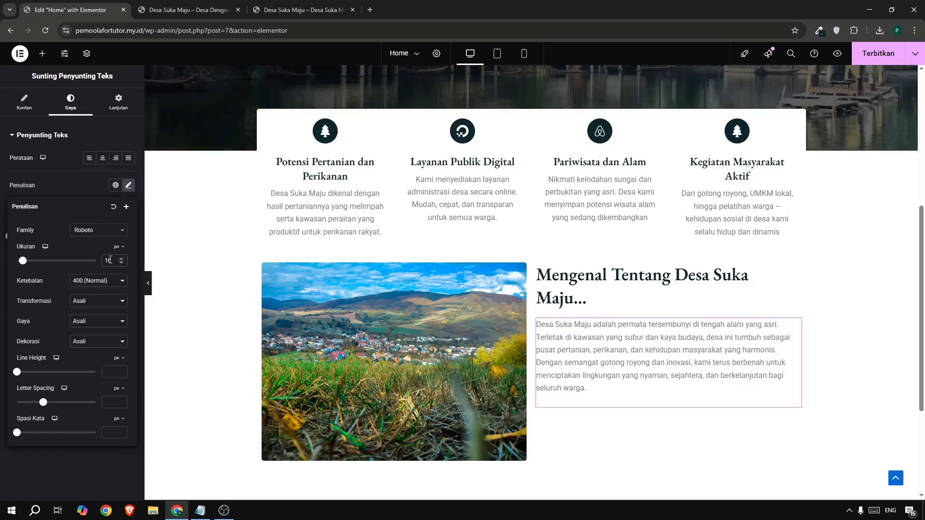
{"action": "left_click", "coordinate": [121, 263]}
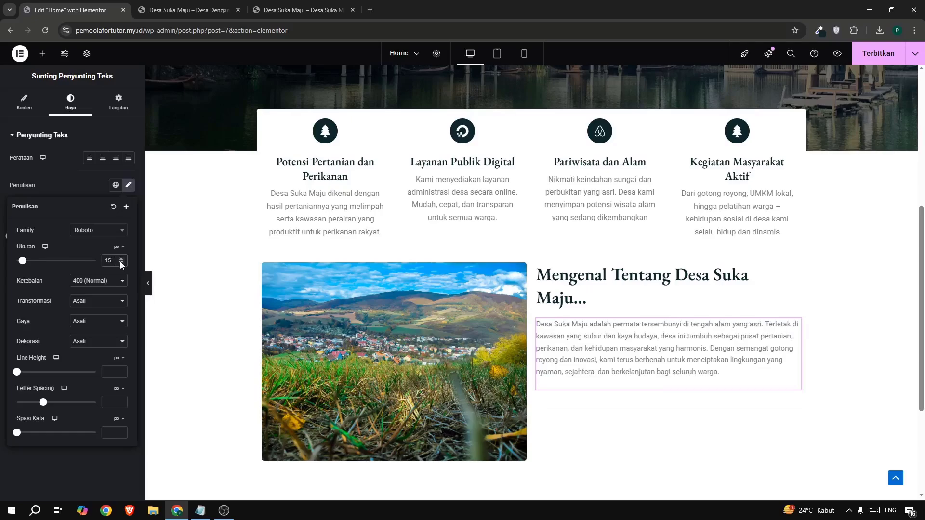
{"action": "left_click", "coordinate": [121, 259]}
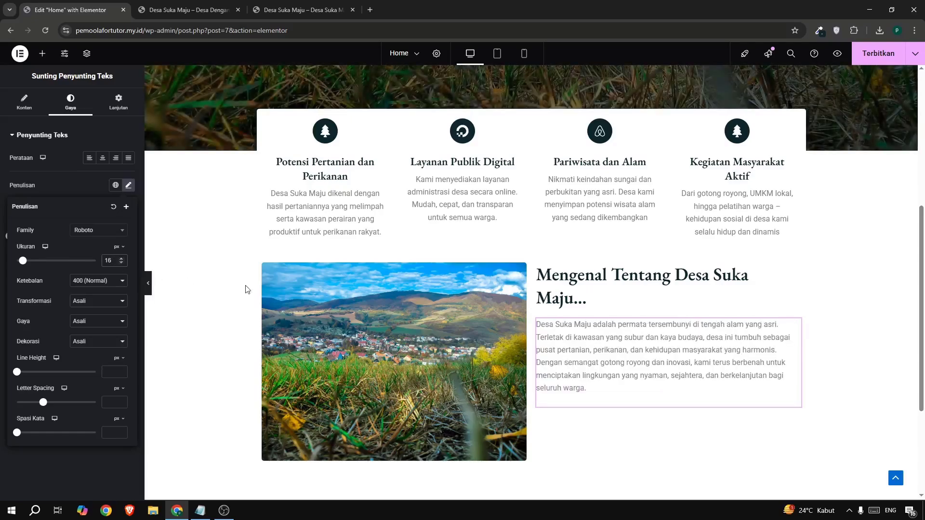
Select the about section's outer container and give it a 5% top margin, leaving the other sides at 0.
{"action": "scroll", "coordinate": [584, 294], "scroll_direction": "down", "scroll_amount": 2}
{"action": "scroll", "coordinate": [569, 282], "scroll_direction": "up", "scroll_amount": 2}
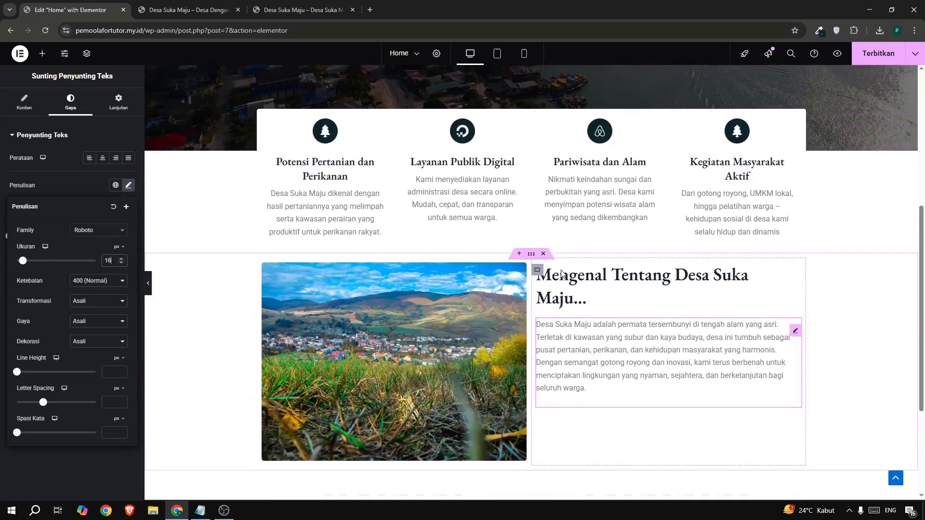
{"action": "left_click", "coordinate": [531, 255]}
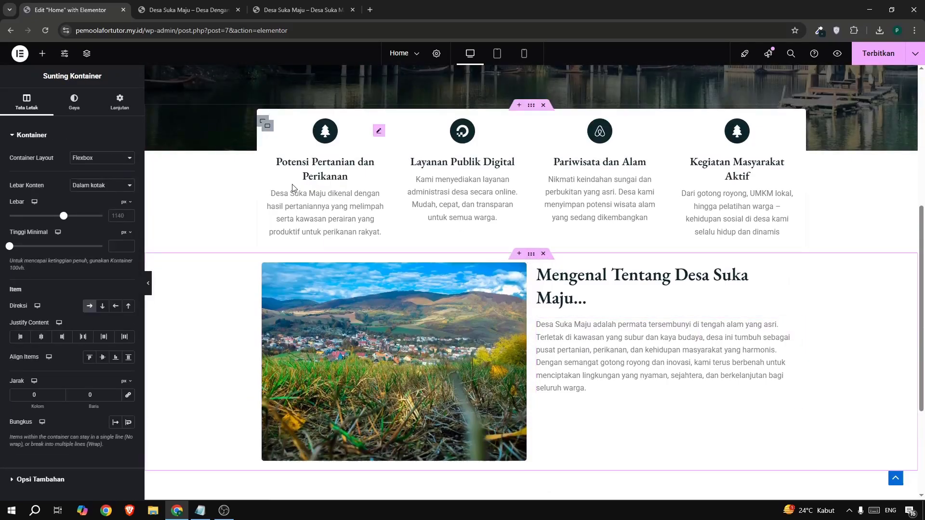
{"action": "left_click", "coordinate": [121, 109]}
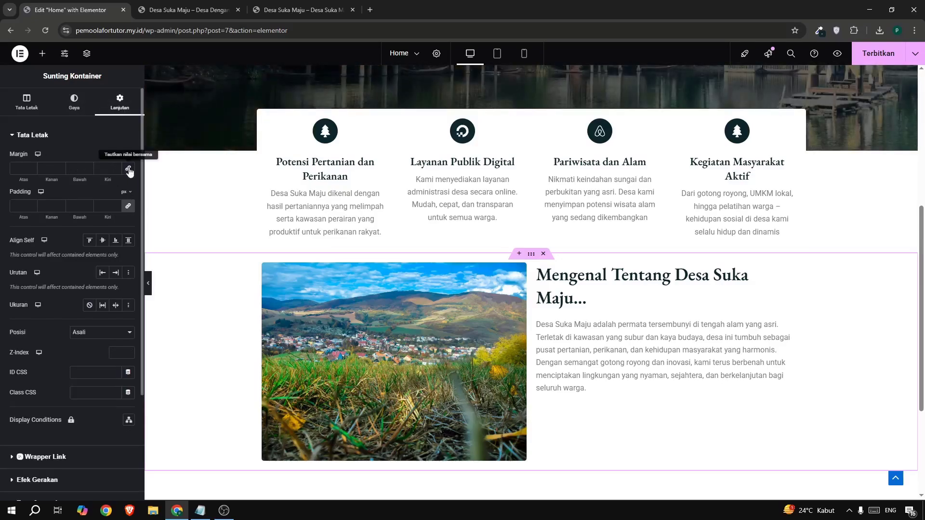
{"action": "left_click", "coordinate": [33, 166]}
{"action": "left_click", "coordinate": [32, 166]}
{"action": "left_click", "coordinate": [33, 167]}
{"action": "left_click", "coordinate": [33, 167]}
{"action": "left_click", "coordinate": [33, 167]}
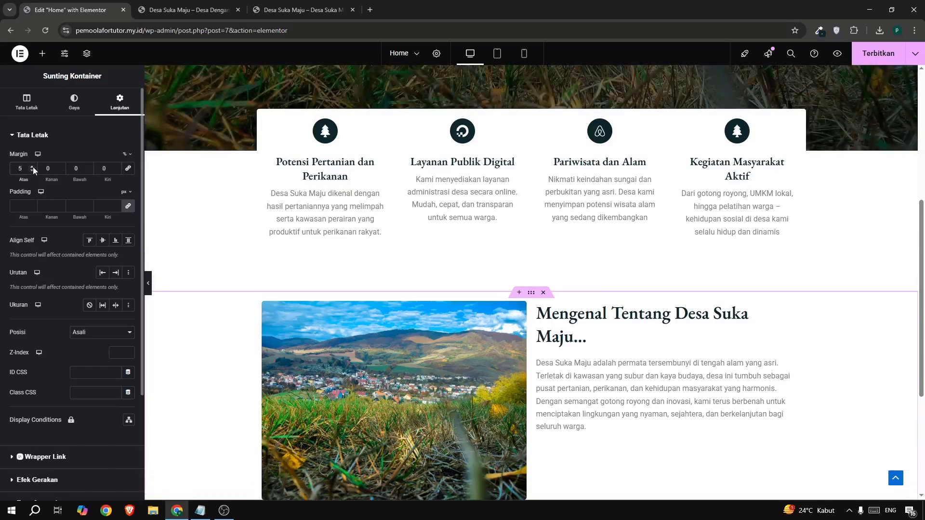
Copy the hero's "Lihat Profil Desa" button and paste it below the about paragraph, following the example site's layout.
{"action": "scroll", "coordinate": [557, 359], "scroll_direction": "down", "scroll_amount": 2}
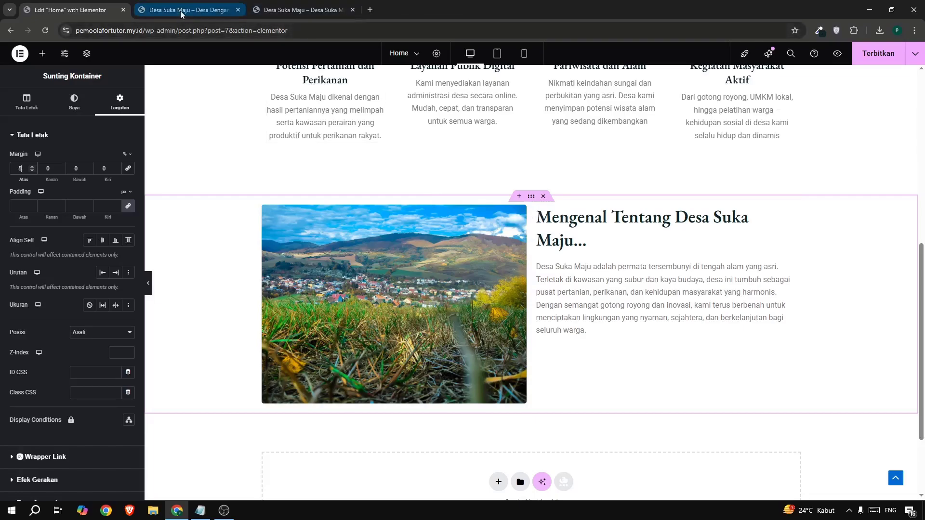
{"action": "left_click", "coordinate": [298, 10]}
{"action": "left_click", "coordinate": [500, 326]}
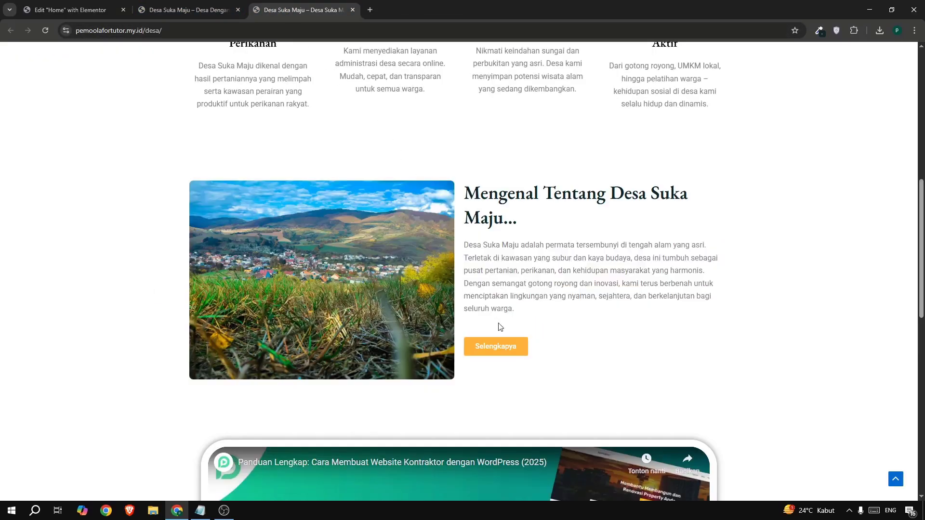
{"action": "left_click", "coordinate": [70, 10]}
{"action": "scroll", "coordinate": [521, 176], "scroll_direction": "up", "scroll_amount": 3}
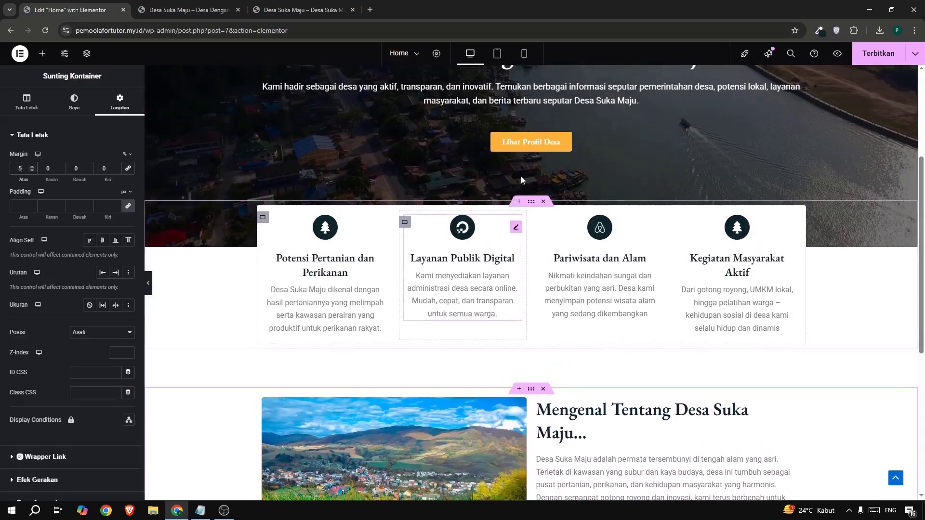
{"action": "right_click", "coordinate": [524, 139]}
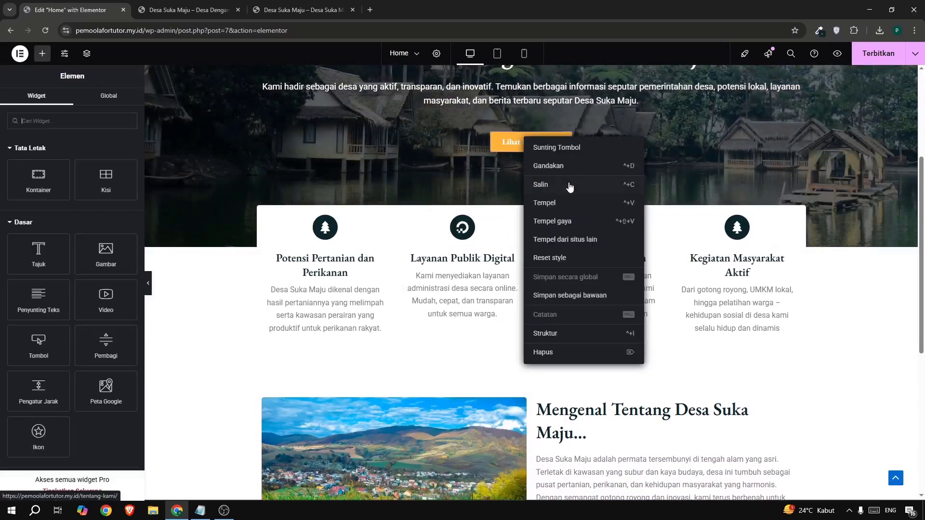
{"action": "left_click", "coordinate": [554, 186]}
{"action": "scroll", "coordinate": [566, 265], "scroll_direction": "down", "scroll_amount": 6}
{"action": "right_click", "coordinate": [560, 245]}
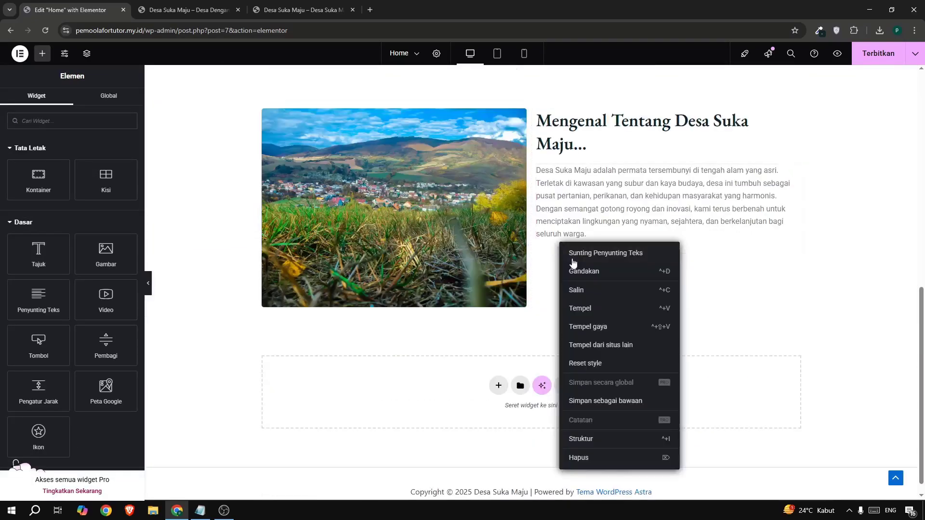
{"action": "left_click", "coordinate": [583, 308]}
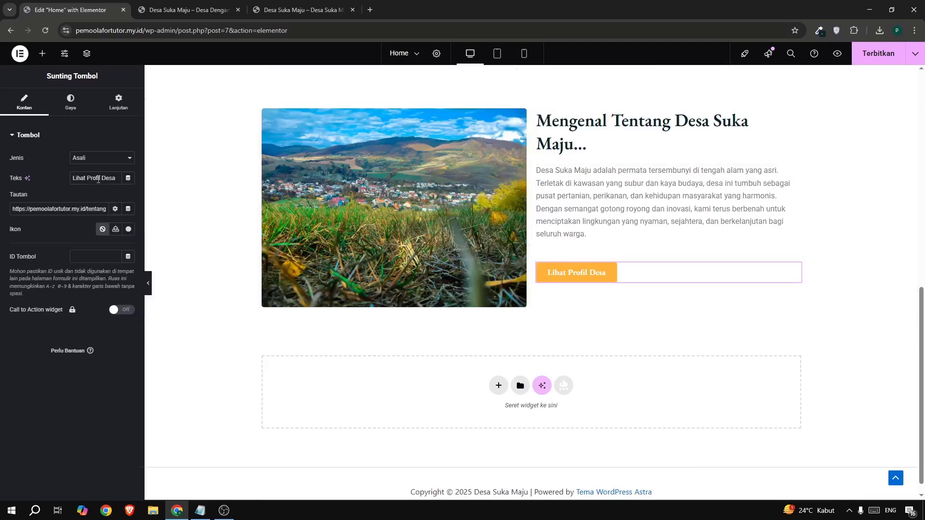
Change the pasted button's text to "Selengkapnya".
{"action": "triple_click", "coordinate": [95, 177]}
{"action": "type", "text": "Se"}
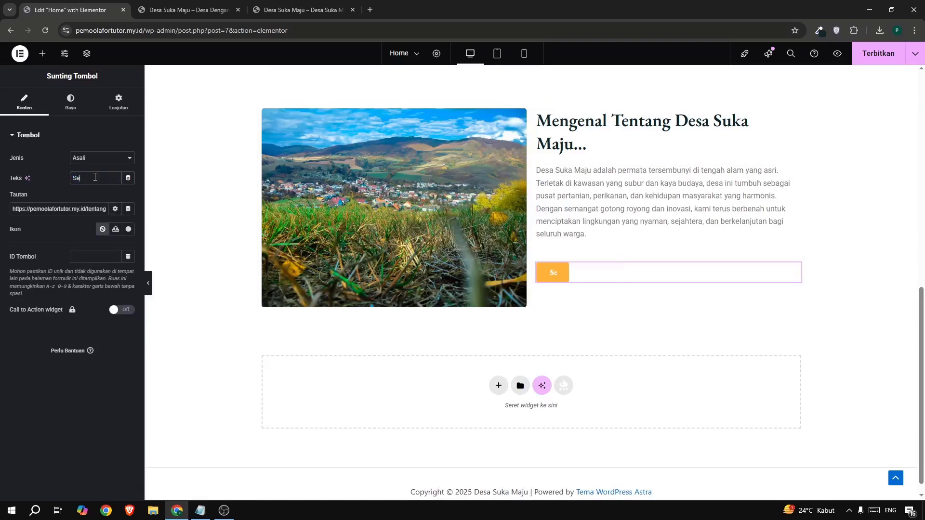
{"action": "type", "text": "lengkapnyua"}
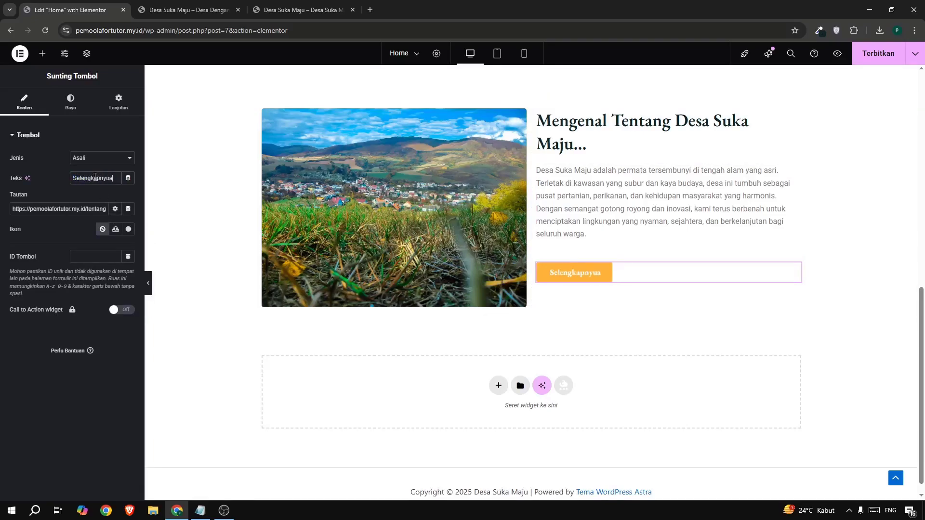
{"action": "key", "text": "BackSpace"}
{"action": "key", "text": "BackSpace"}
{"action": "type", "text": "a"}
Check the full link address of the "Selengkapnya" button in the about section.
{"action": "left_click_drag", "start_coordinate": [41, 209], "coordinate": [85, 208]}
{"action": "left_click", "coordinate": [91, 208]}
{"action": "scroll", "coordinate": [526, 234], "scroll_direction": "up", "scroll_amount": 8}
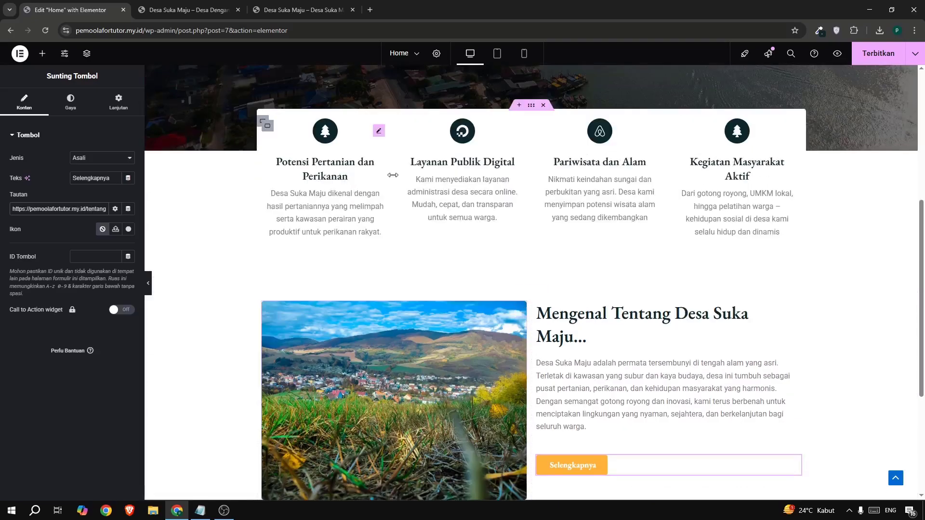
{"action": "scroll", "coordinate": [526, 234], "scroll_direction": "down", "scroll_amount": 7}
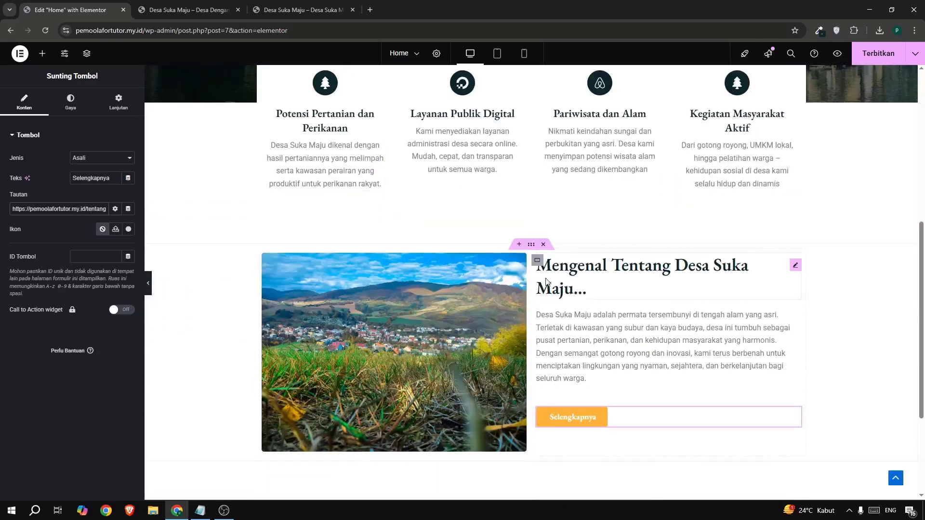
{"action": "left_click_drag", "start_coordinate": [40, 214], "coordinate": [99, 210]}
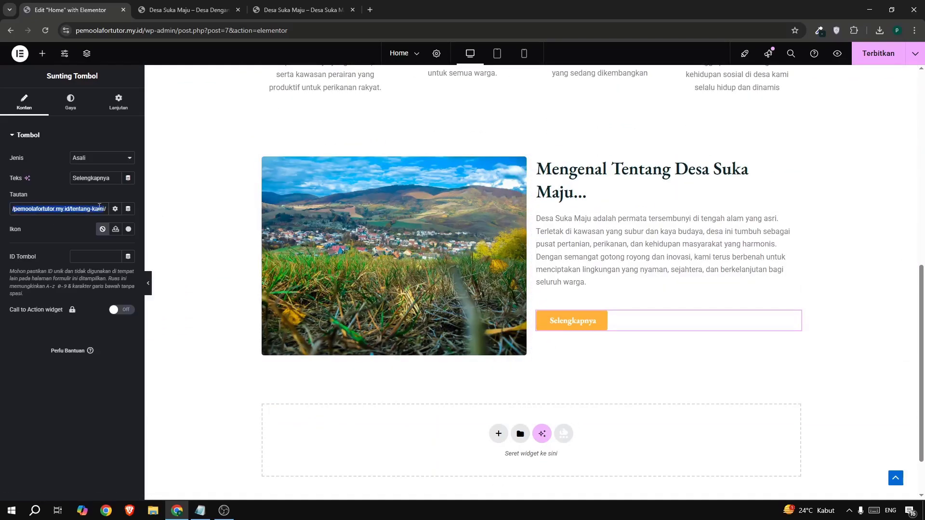
{"action": "left_click", "coordinate": [97, 210]}
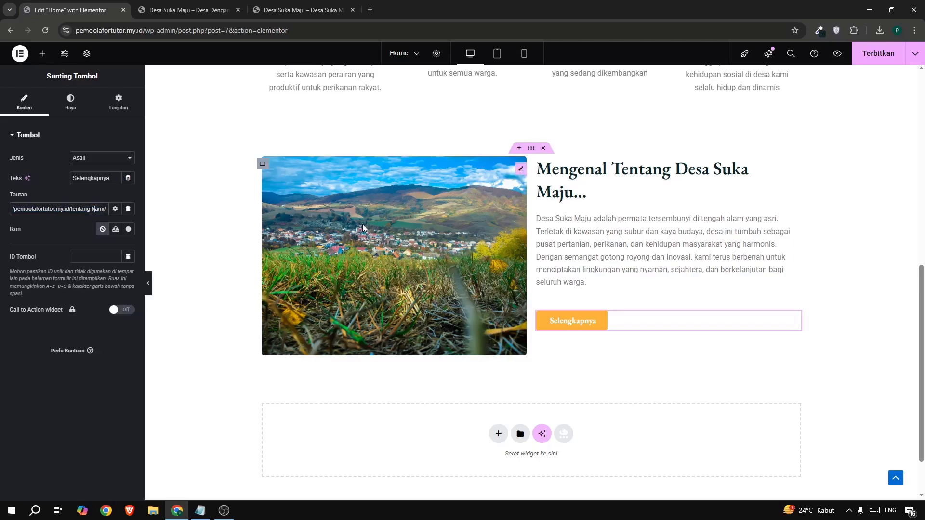
Publish the Home page, then reload the live site and review it from the header down to the about section.
{"action": "scroll", "coordinate": [530, 224], "scroll_direction": "up", "scroll_amount": 2}
{"action": "left_click", "coordinate": [864, 63]}
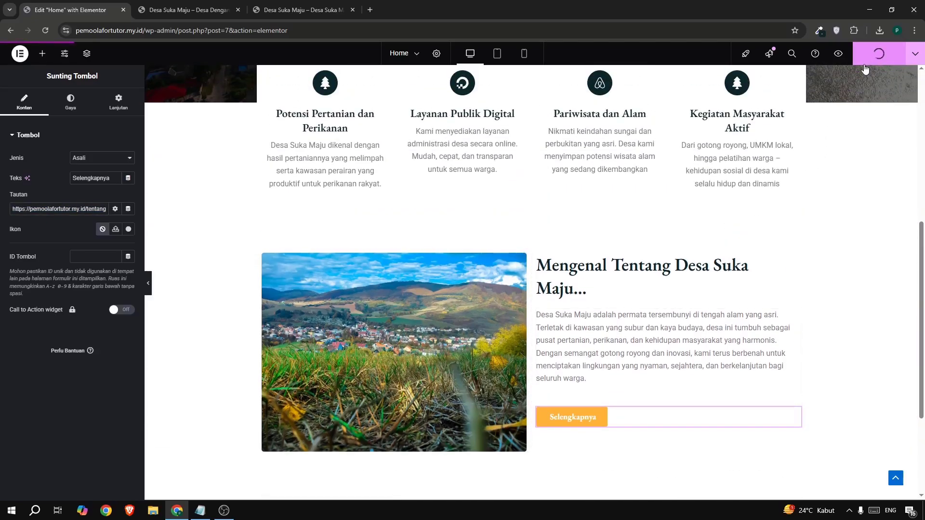
{"action": "left_click", "coordinate": [162, 10]}
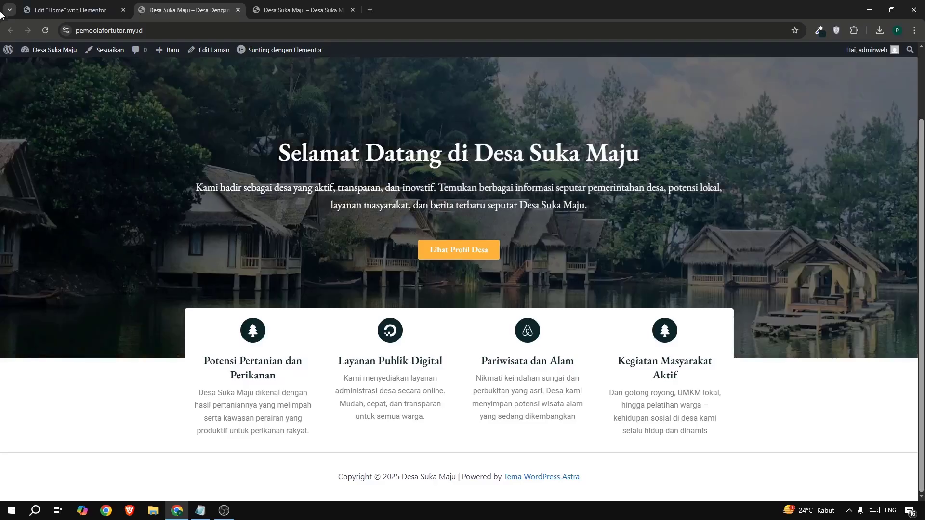
{"action": "left_click", "coordinate": [45, 30]}
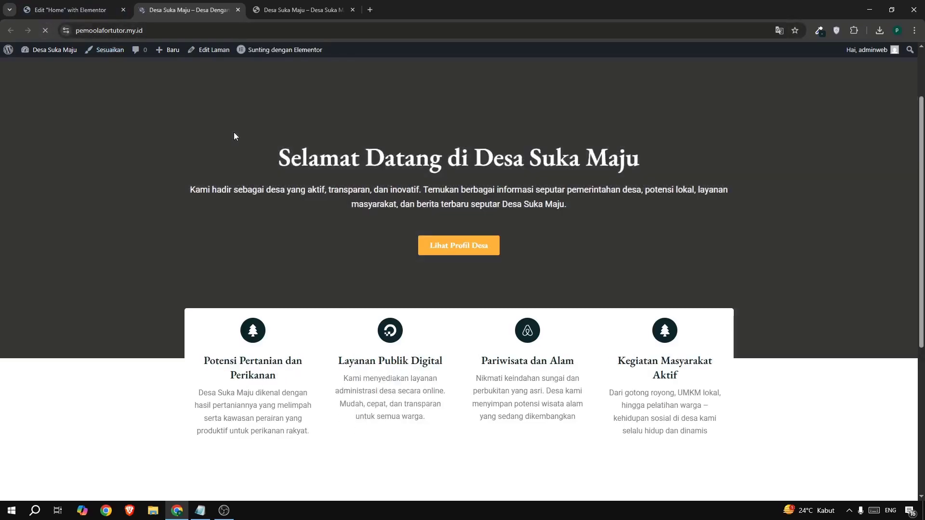
{"action": "scroll", "coordinate": [390, 171], "scroll_direction": "down", "scroll_amount": 6}
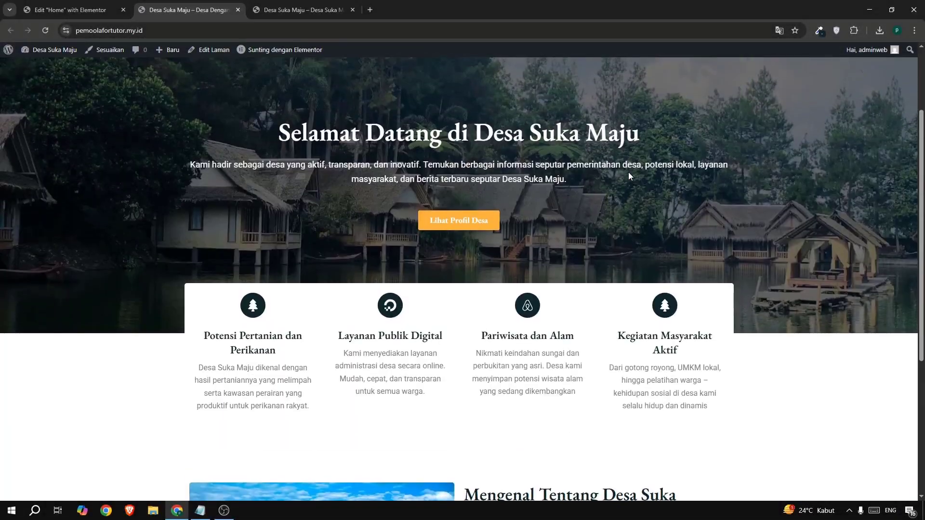
{"action": "scroll", "coordinate": [628, 177], "scroll_direction": "up", "scroll_amount": 2}
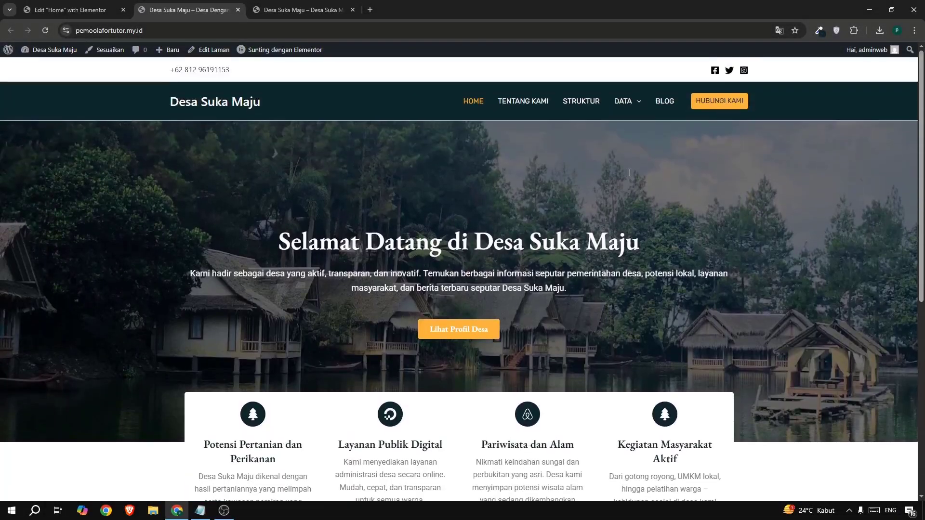
{"action": "scroll", "coordinate": [628, 176], "scroll_direction": "down", "scroll_amount": 1}
{"action": "scroll", "coordinate": [628, 176], "scroll_direction": "down", "scroll_amount": 5}
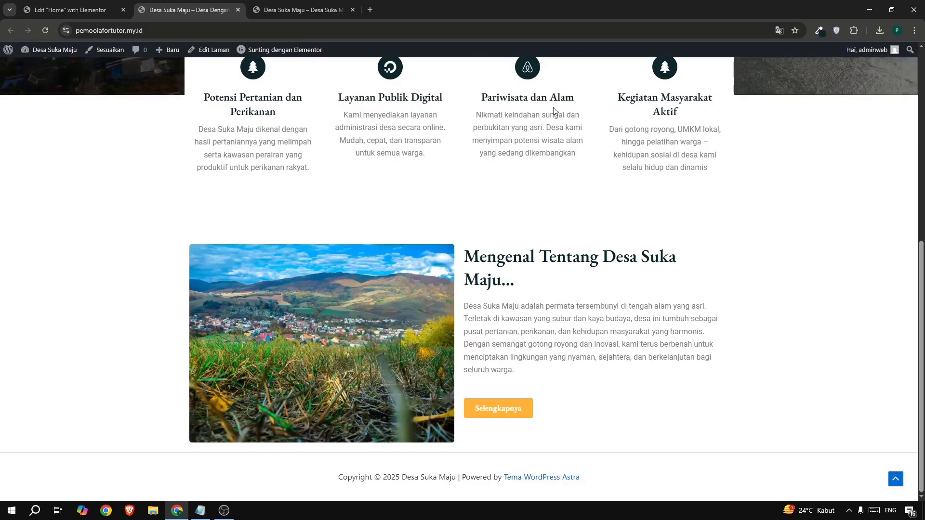
Copy the URL of the YouTube video embedded below the about section on the example site.
{"action": "left_click", "coordinate": [306, 11]}
{"action": "scroll", "coordinate": [433, 183], "scroll_direction": "down", "scroll_amount": 15}
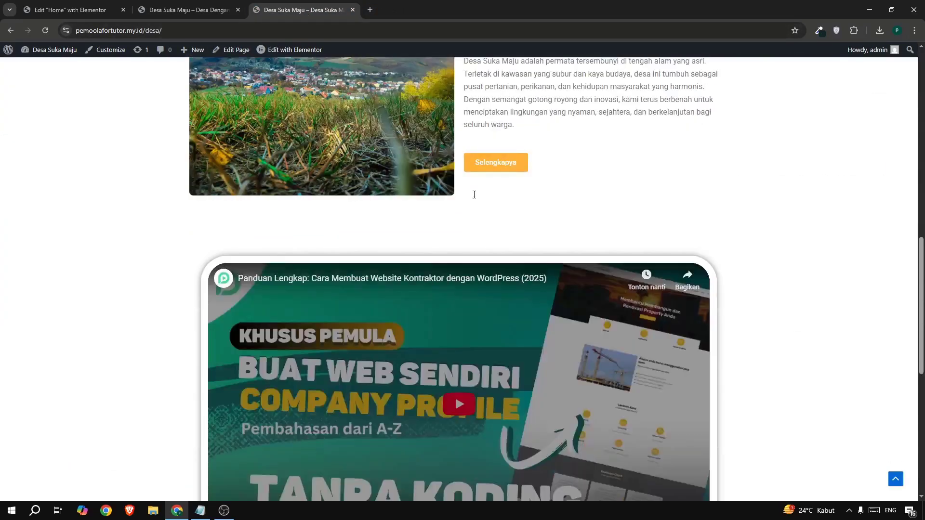
{"action": "right_click", "coordinate": [479, 214]}
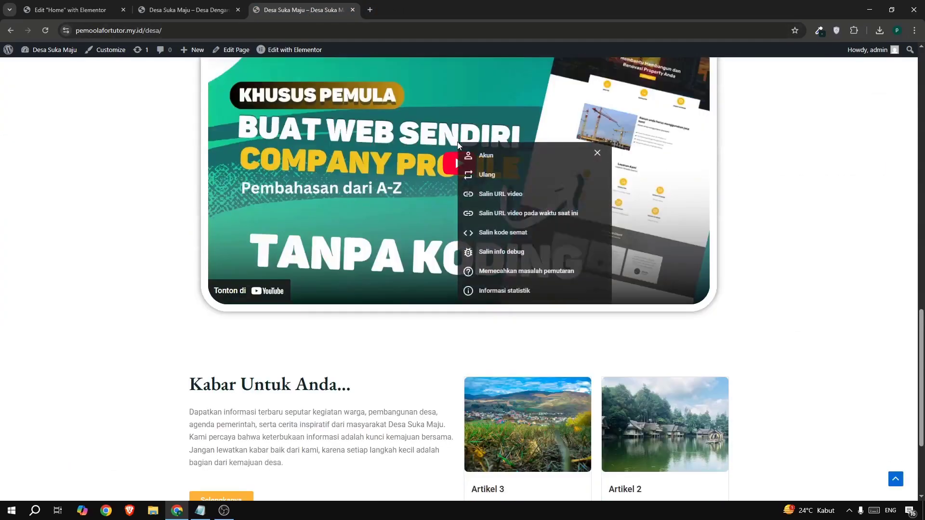
{"action": "left_click", "coordinate": [488, 196]}
{"action": "scroll", "coordinate": [455, 335], "scroll_direction": "up", "scroll_amount": 4}
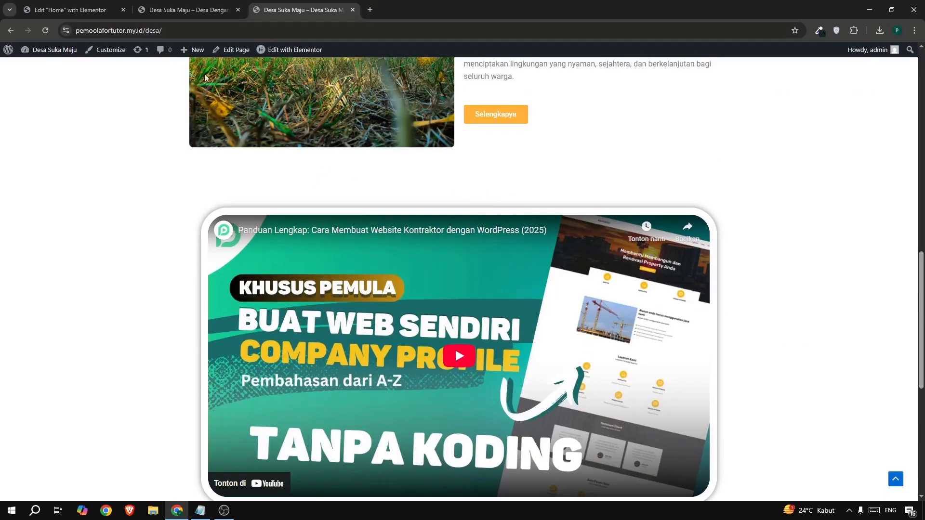
Return to the Home page editor and add a Video widget in the empty area below the about section.
{"action": "left_click", "coordinate": [72, 9]}
{"action": "scroll", "coordinate": [341, 212], "scroll_direction": "down", "scroll_amount": 4}
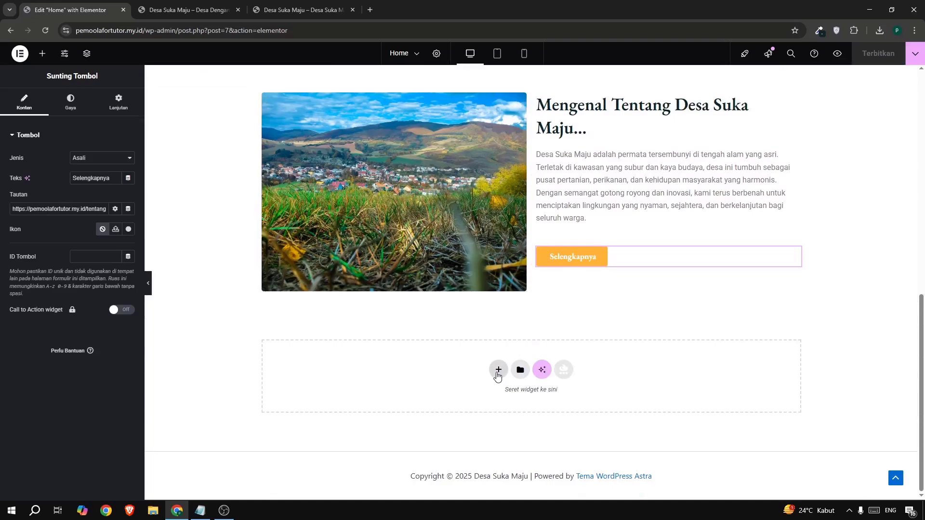
{"action": "left_click", "coordinate": [42, 54]}
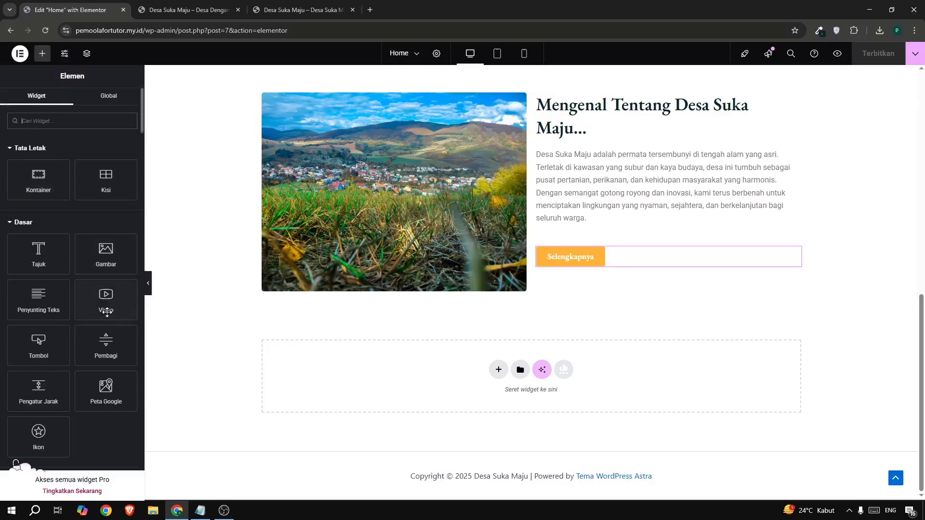
{"action": "left_click_drag", "start_coordinate": [106, 296], "coordinate": [396, 392]}
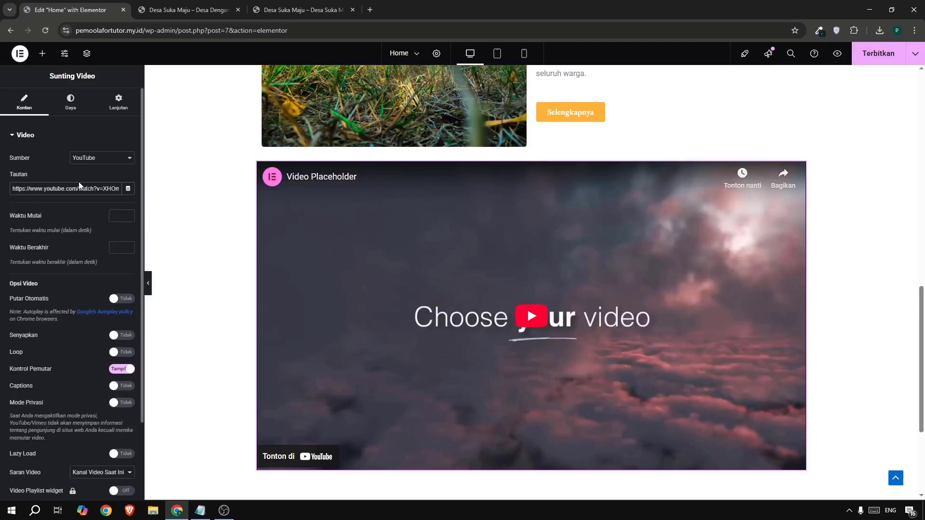
Replace the video widget's placeholder link with the copied YouTube URL.
{"action": "triple_click", "coordinate": [80, 187]}
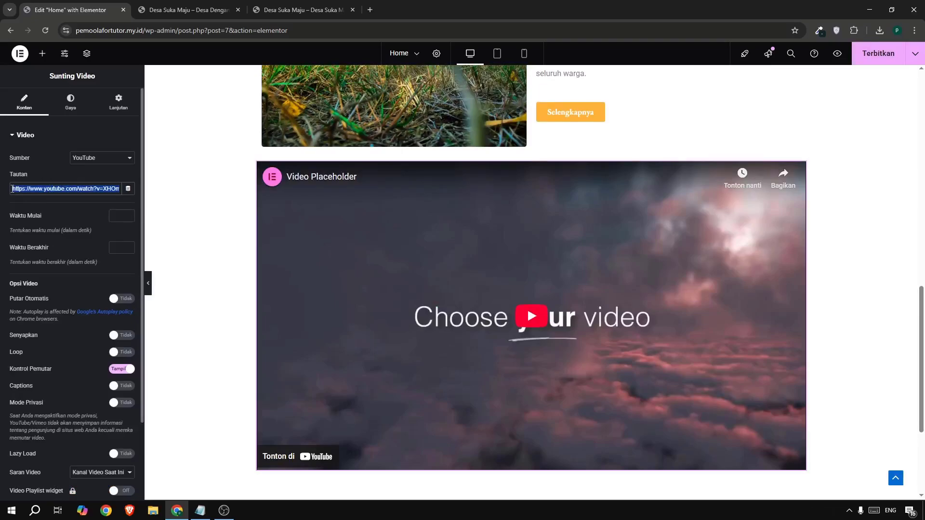
{"action": "type", "text": "https://youtu.be/3ZagE7KGFDk"}
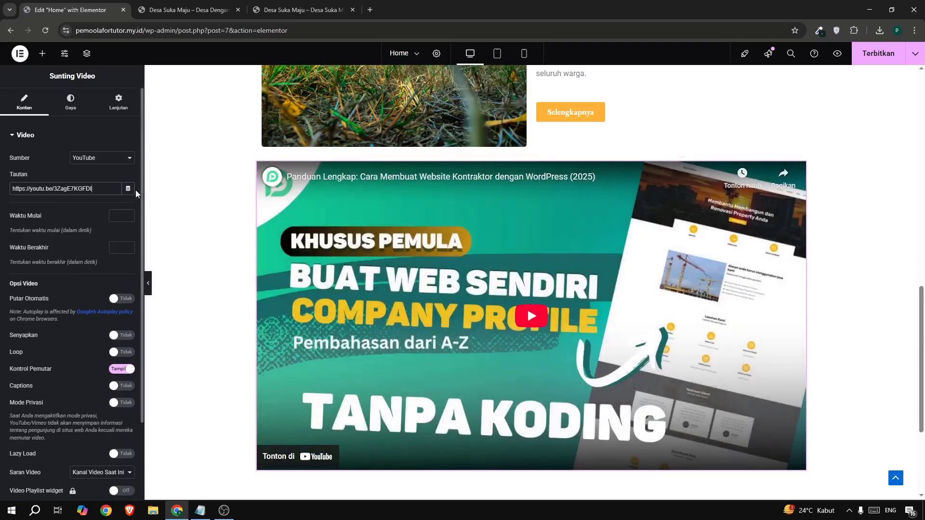
{"action": "scroll", "coordinate": [136, 193], "scroll_direction": "down", "scroll_amount": 1}
{"action": "scroll", "coordinate": [102, 181], "scroll_direction": "up", "scroll_amount": 1}
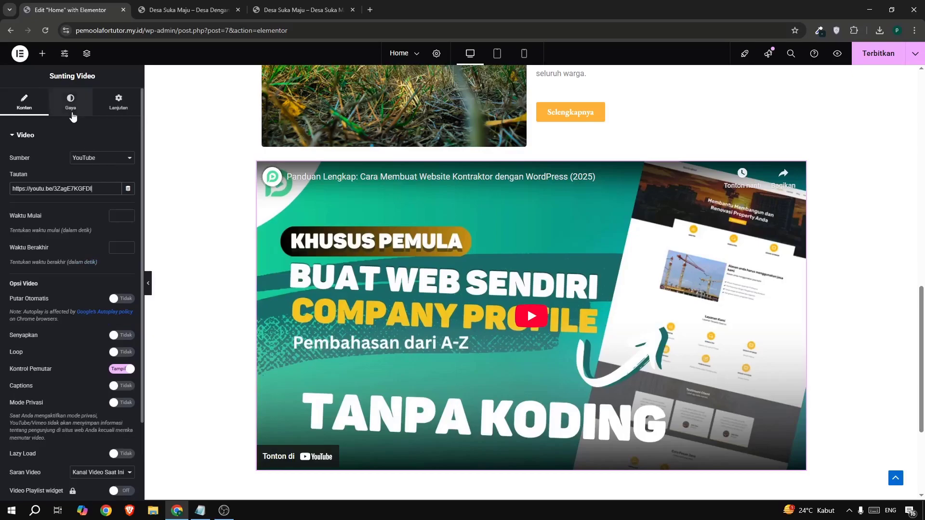
Give the video widget a solid border in white (#FFFFFF).
{"action": "left_click", "coordinate": [72, 115]}
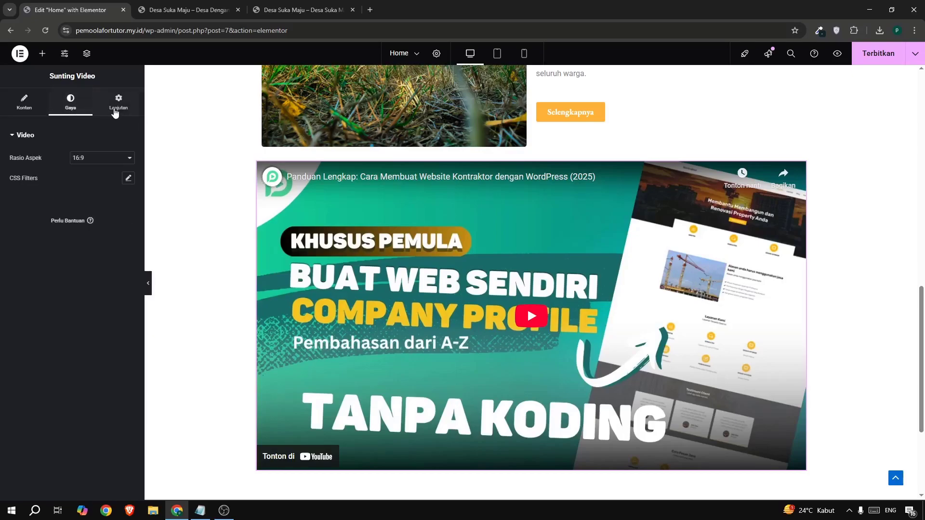
{"action": "left_click", "coordinate": [116, 112]}
{"action": "scroll", "coordinate": [97, 185], "scroll_direction": "down", "scroll_amount": 4}
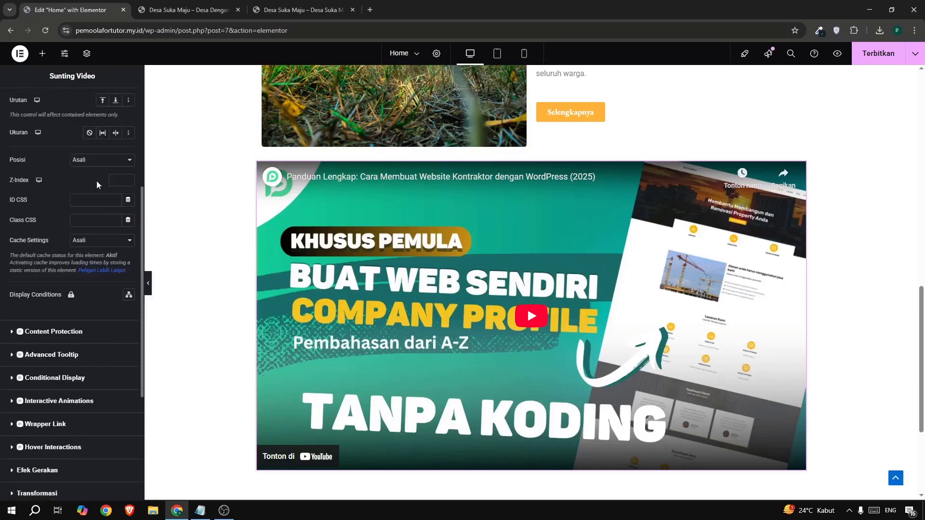
{"action": "scroll", "coordinate": [92, 192], "scroll_direction": "up", "scroll_amount": 4}
{"action": "scroll", "coordinate": [90, 212], "scroll_direction": "down", "scroll_amount": 8}
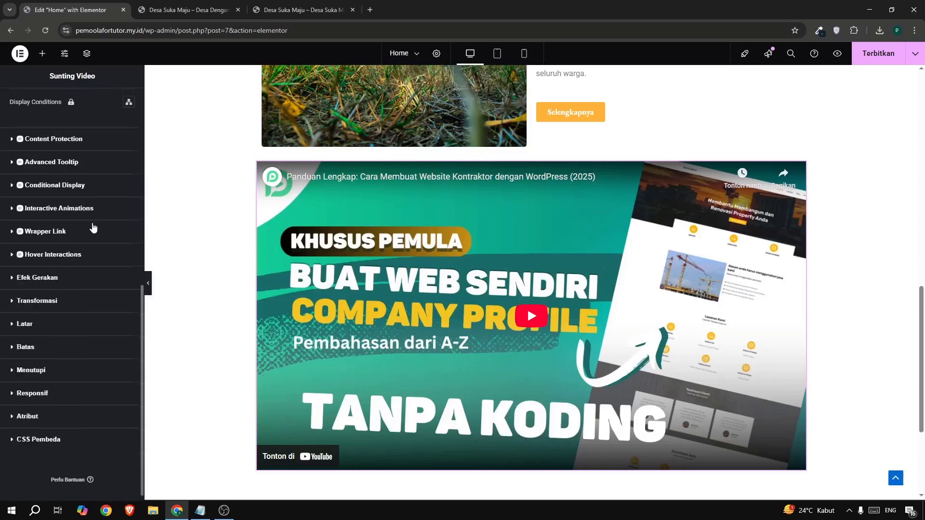
{"action": "left_click", "coordinate": [59, 343]}
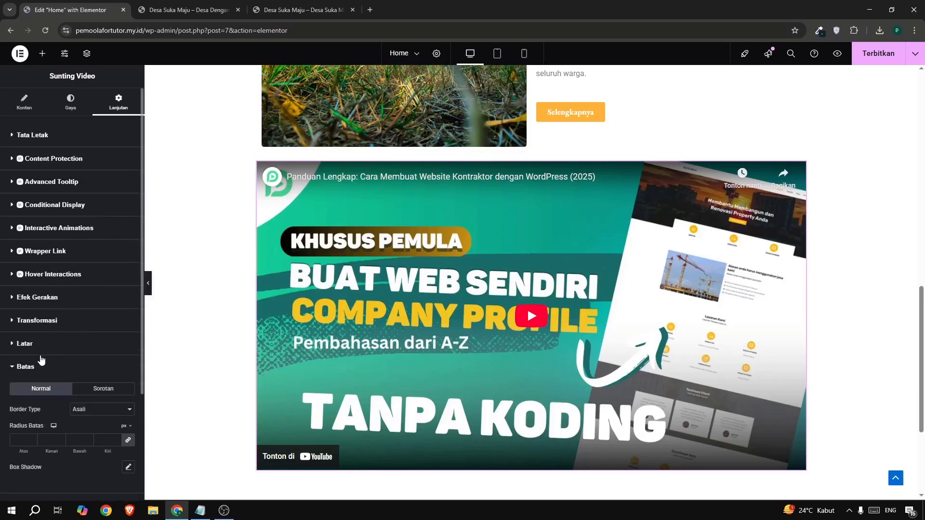
{"action": "scroll", "coordinate": [48, 337], "scroll_direction": "down", "scroll_amount": 3}
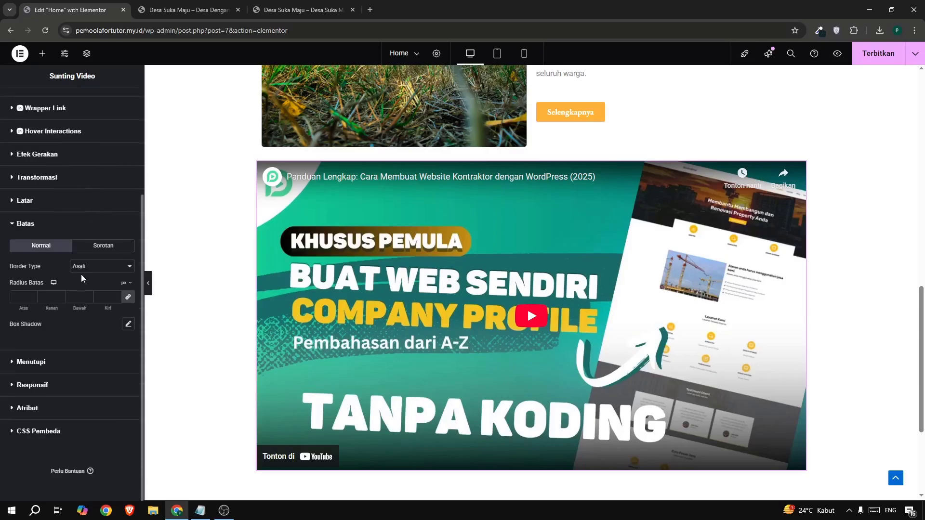
{"action": "left_click", "coordinate": [86, 271]}
{"action": "left_click", "coordinate": [88, 302]}
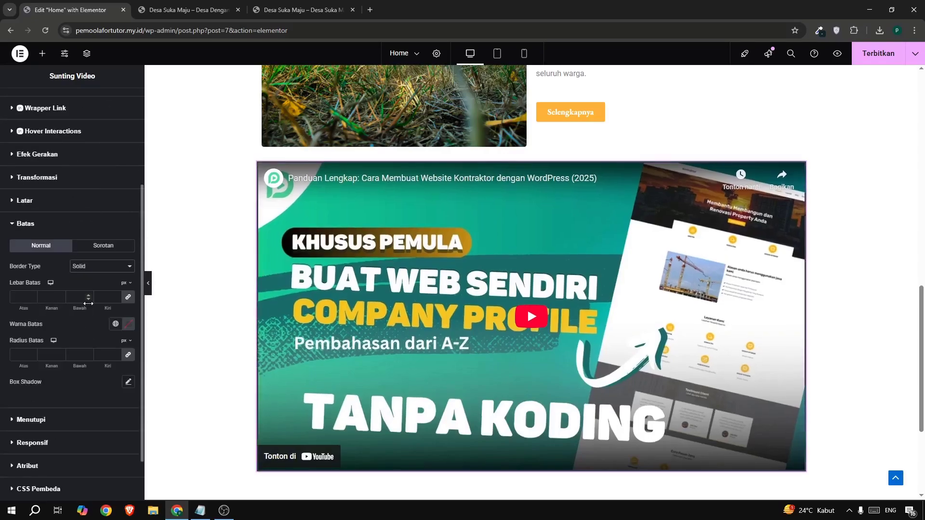
{"action": "left_click", "coordinate": [126, 326]}
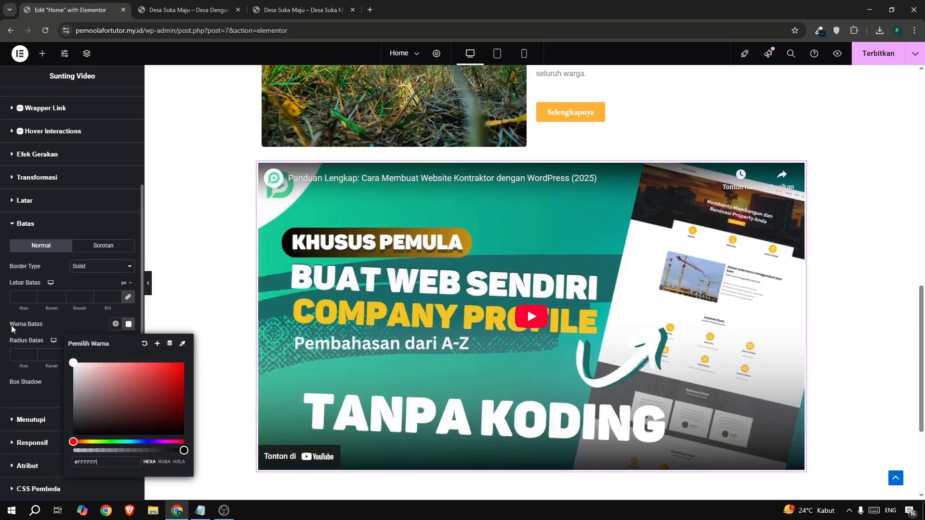
{"action": "left_click", "coordinate": [101, 320]}
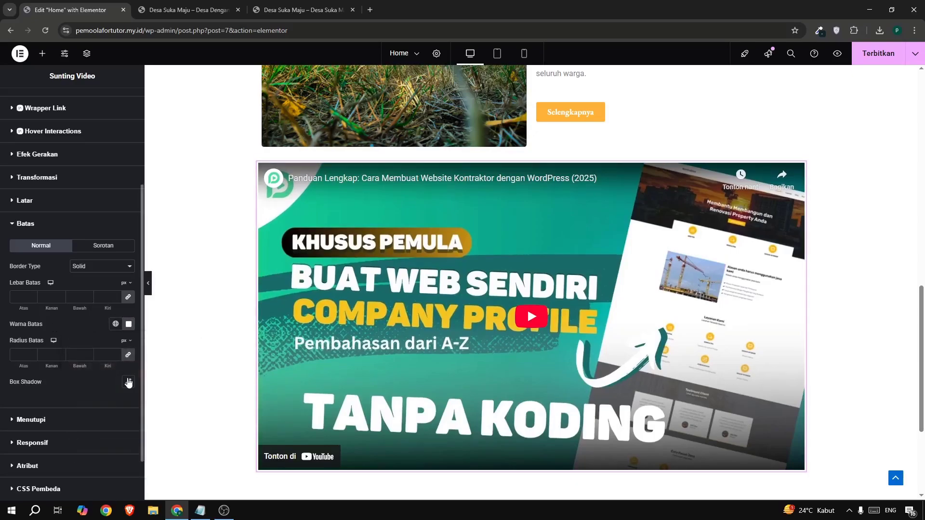
Give the video widget the default box shadow, a 15 px border width and a 55 px border radius on all sides.
{"action": "left_click", "coordinate": [128, 382]}
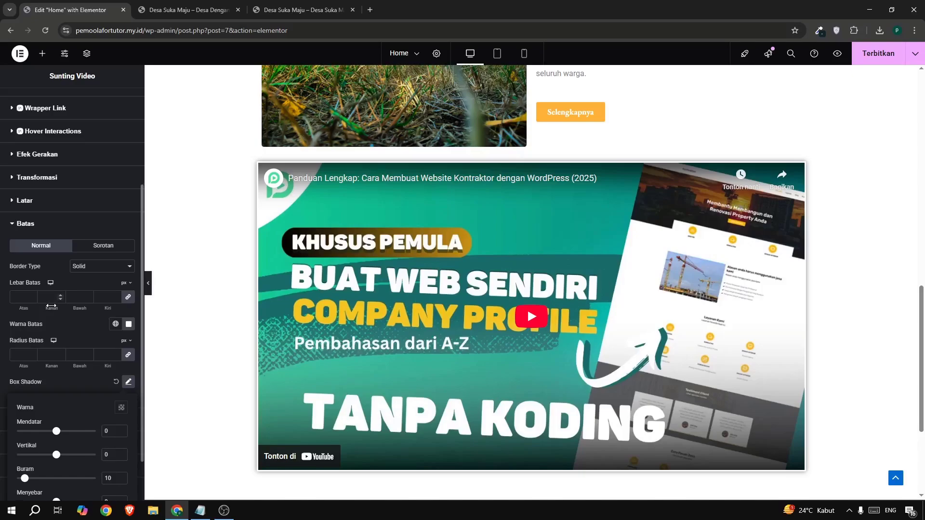
{"action": "left_click", "coordinate": [53, 297]}
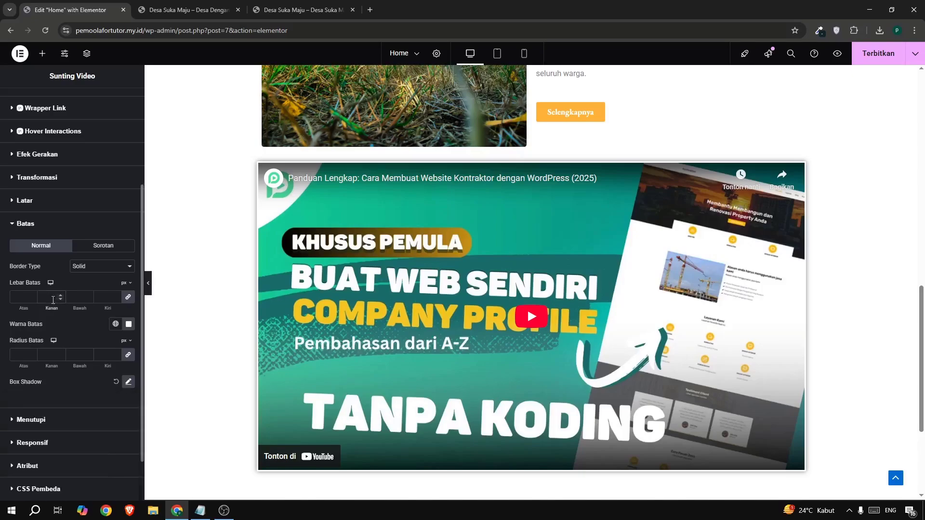
{"action": "type", "text": "15"}
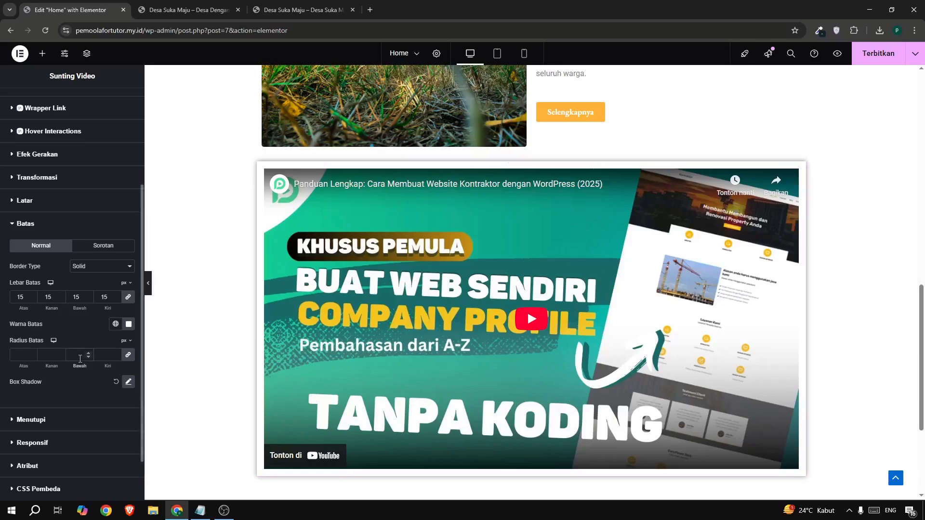
{"action": "type", "text": "5"}
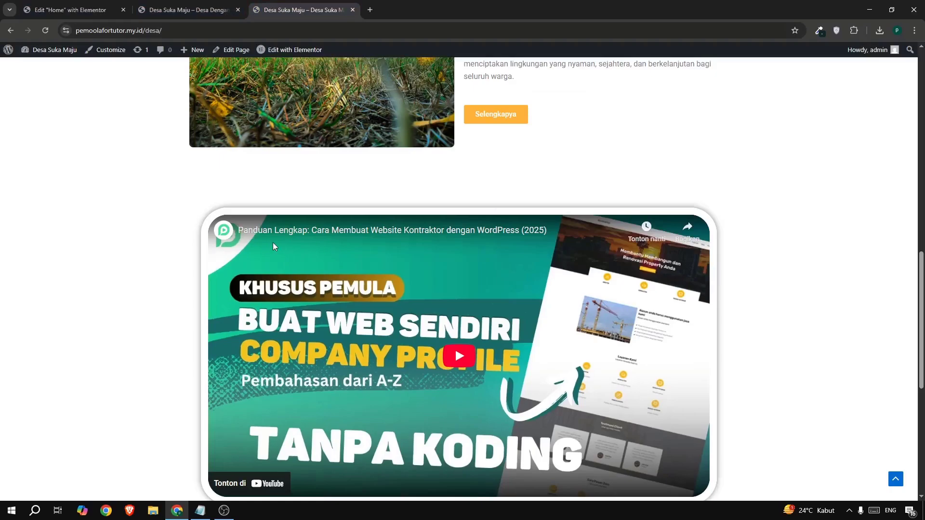
{"action": "left_click", "coordinate": [65, 10]}
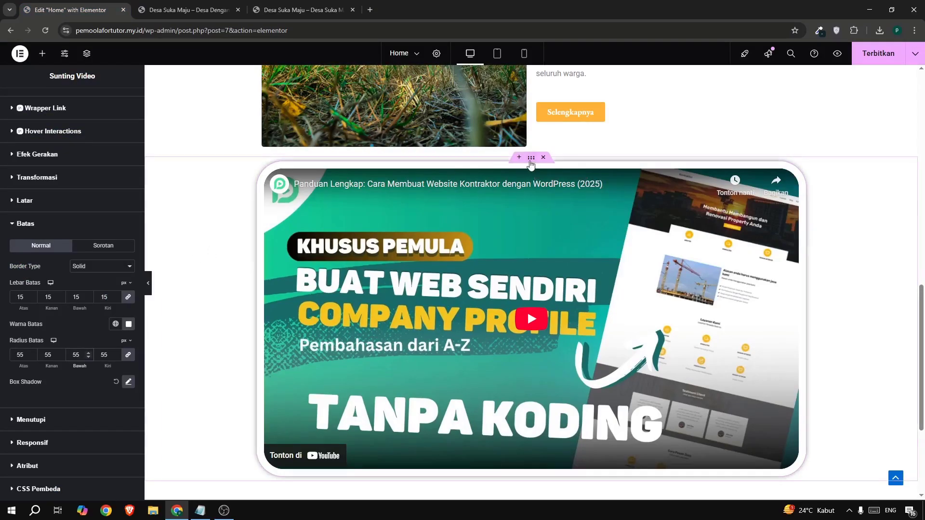
Set the top margin of the container holding the video to 5%, with the side values unlinked.
{"action": "left_click", "coordinate": [531, 159]}
{"action": "left_click", "coordinate": [116, 111]}
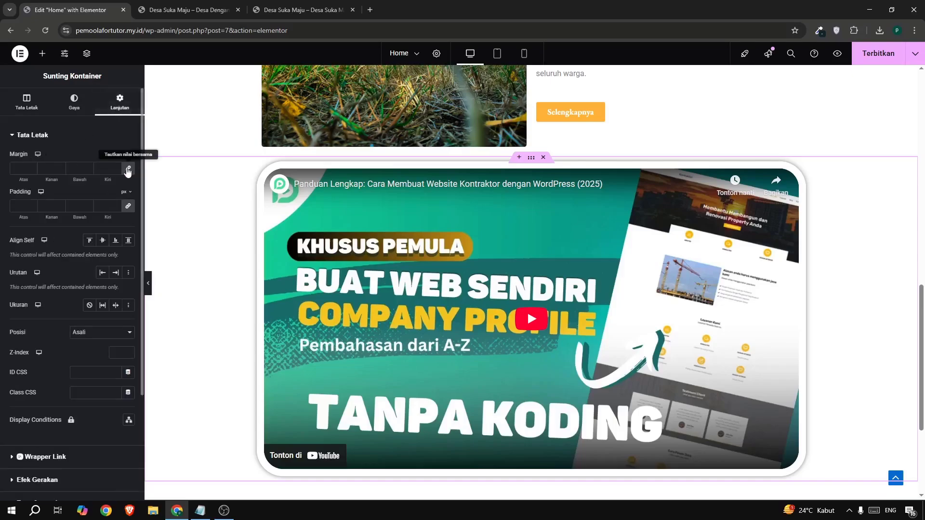
{"action": "left_click", "coordinate": [127, 169]}
{"action": "left_click", "coordinate": [125, 155]}
{"action": "left_click", "coordinate": [125, 168]}
{"action": "left_click", "coordinate": [21, 169]}
{"action": "type", "text": "5"}
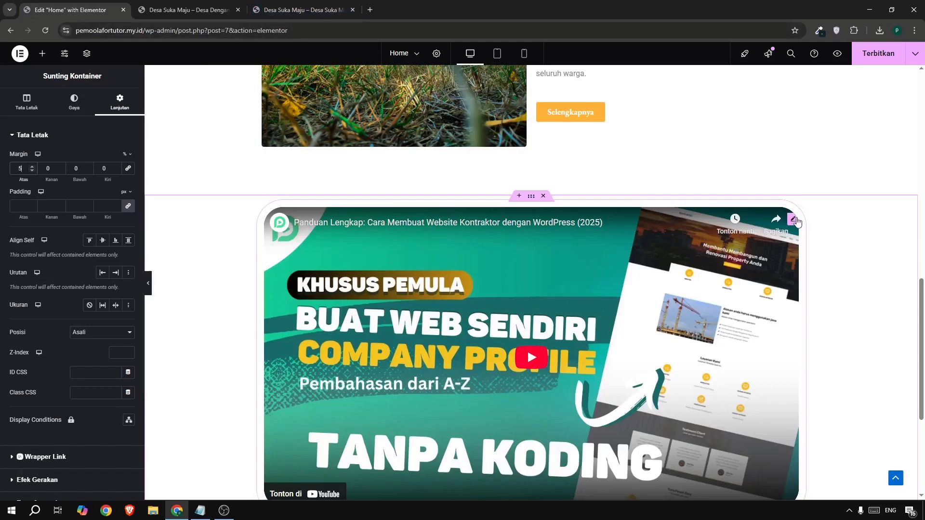
Give the video widget a custom width of 93% and align it to the centre of its container.
{"action": "left_click", "coordinate": [793, 220]}
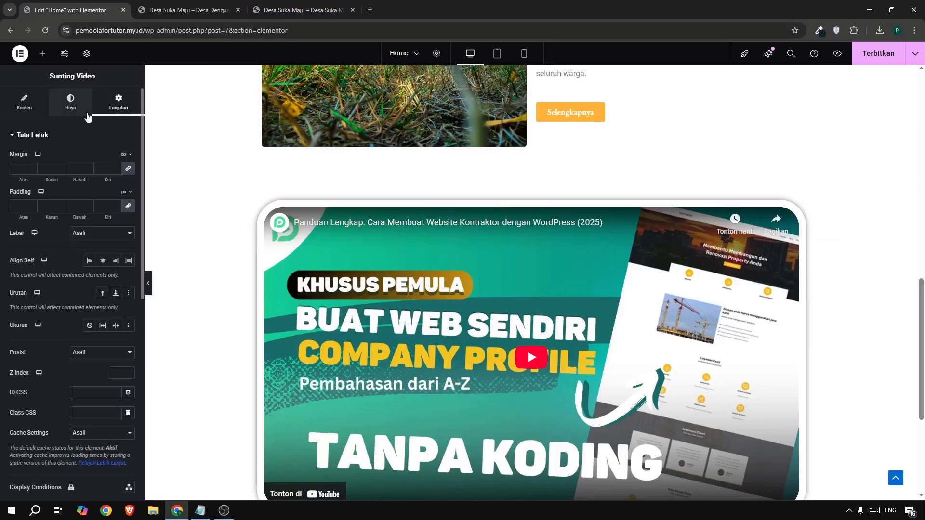
{"action": "left_click", "coordinate": [80, 234]}
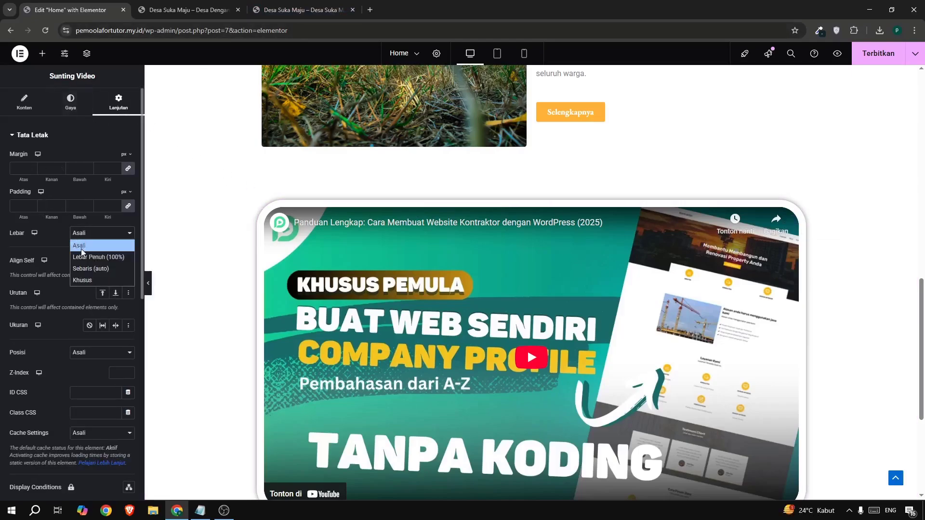
{"action": "left_click", "coordinate": [85, 282]}
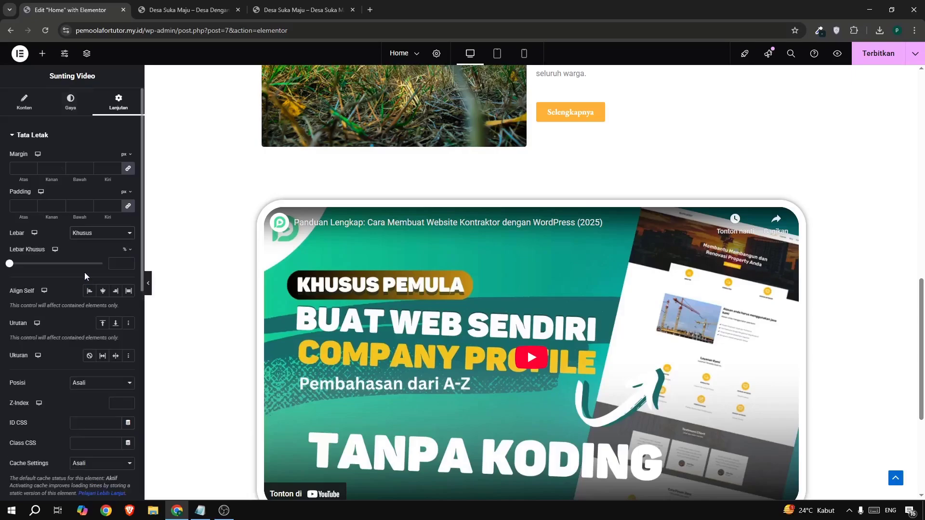
{"action": "left_click_drag", "start_coordinate": [9, 264], "coordinate": [58, 263]}
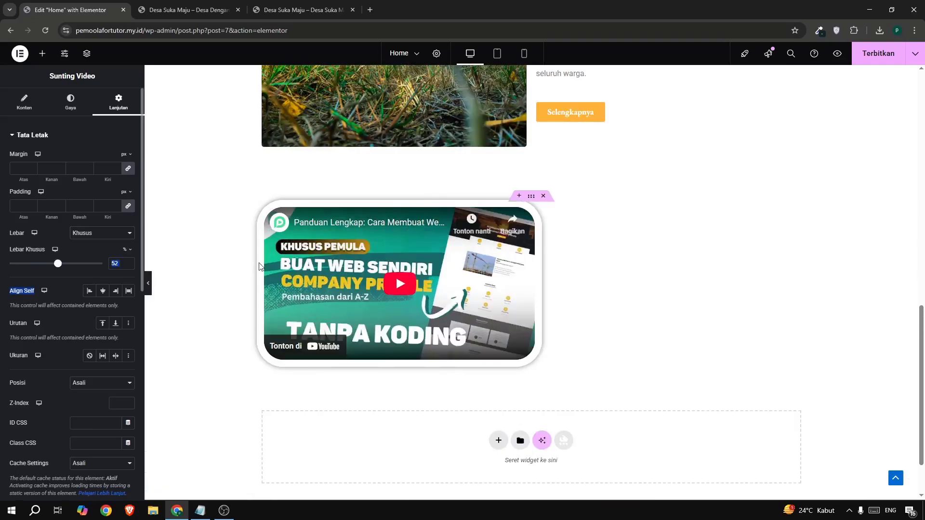
{"action": "left_click", "coordinate": [104, 291]}
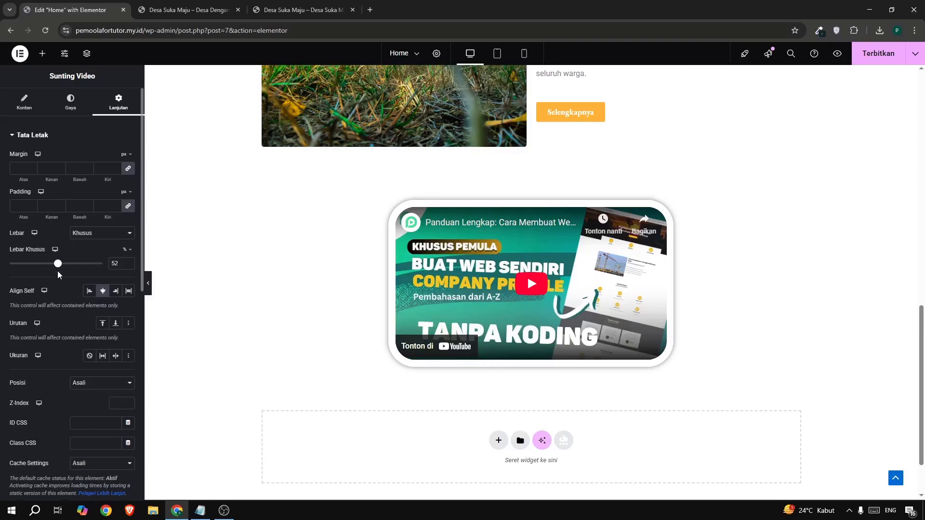
{"action": "left_click_drag", "start_coordinate": [57, 265], "coordinate": [95, 264]}
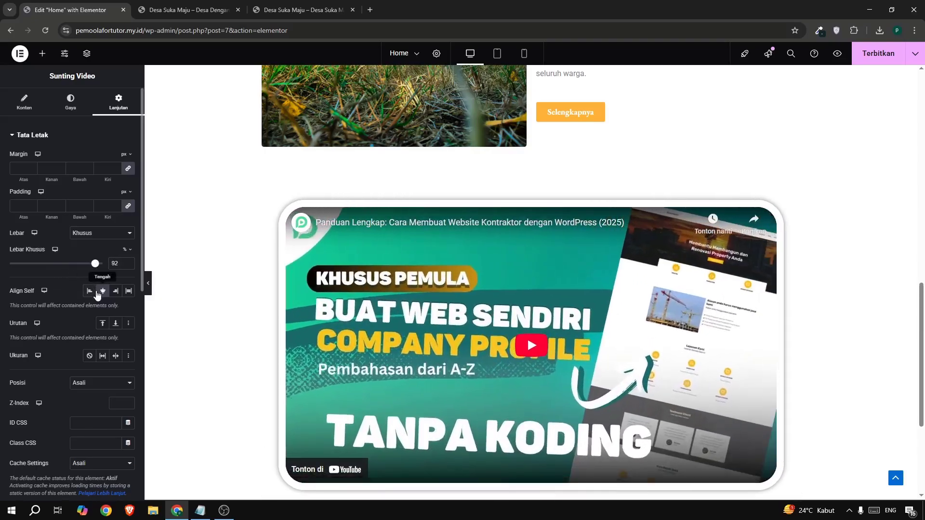
{"action": "left_click_drag", "start_coordinate": [98, 295], "coordinate": [99, 296]}
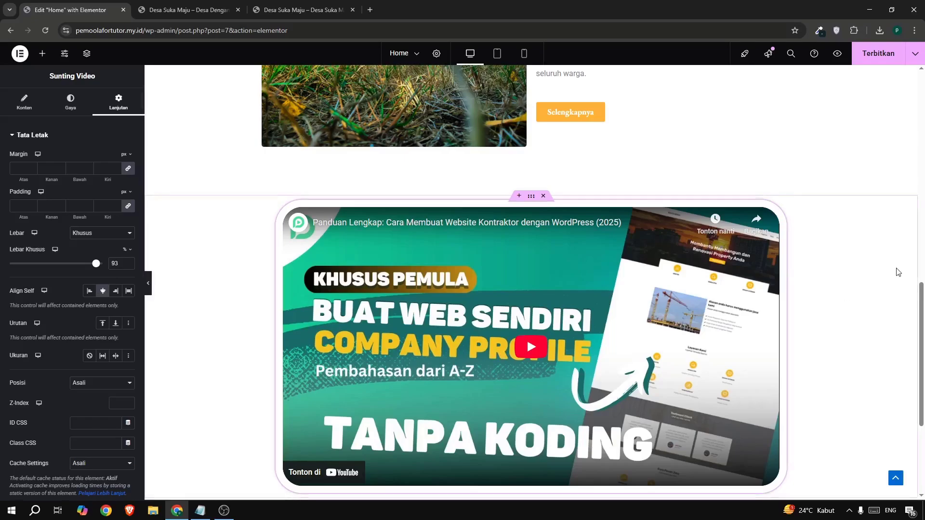
Publish the Home page and reload the live site to check the video section.
{"action": "scroll", "coordinate": [896, 272], "scroll_direction": "down", "scroll_amount": 2}
{"action": "left_click", "coordinate": [878, 53]}
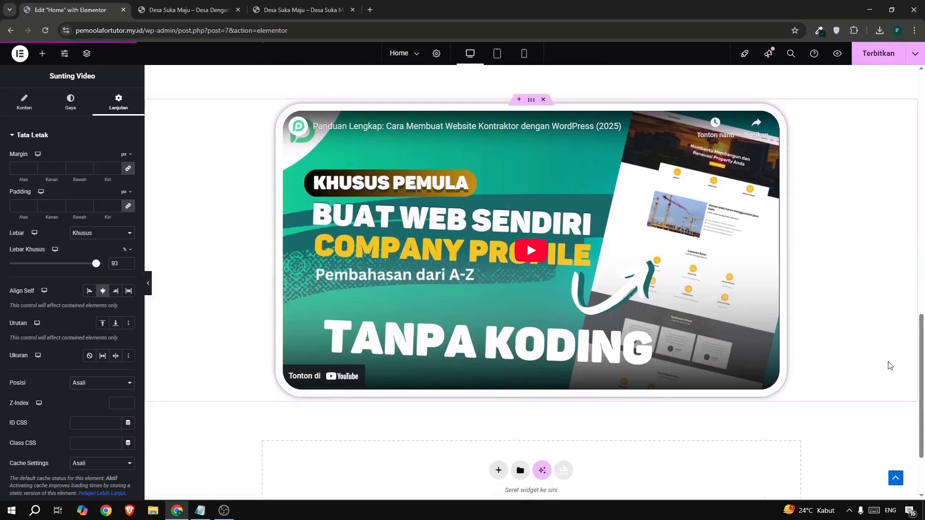
{"action": "left_click", "coordinate": [188, 9]}
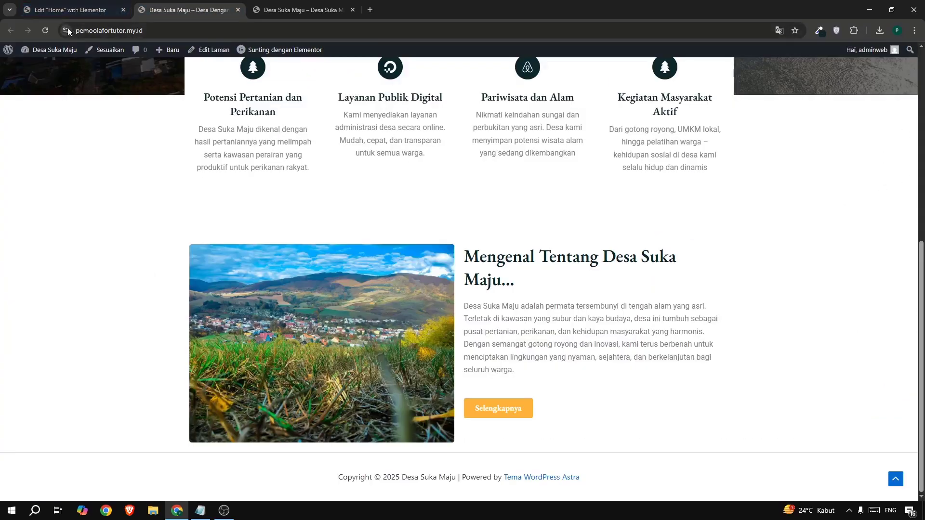
{"action": "left_click", "coordinate": [45, 30]}
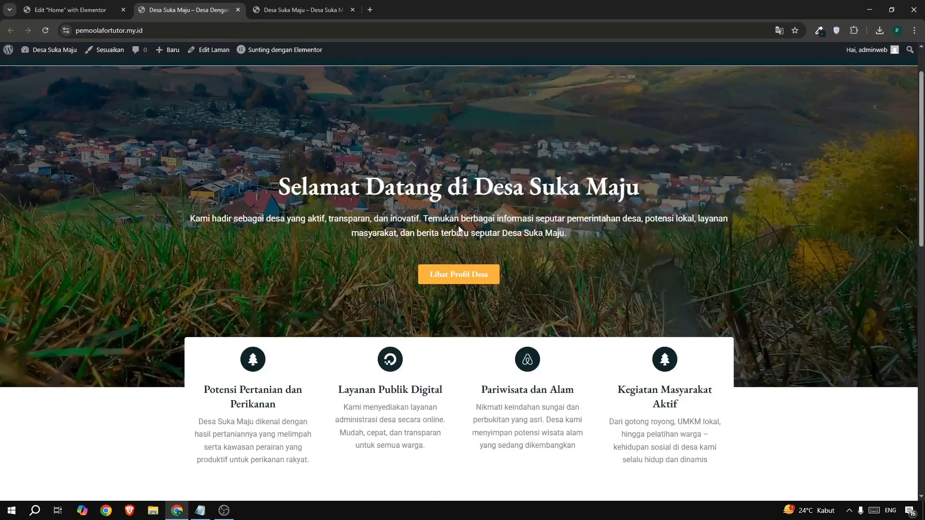
{"action": "scroll", "coordinate": [457, 231], "scroll_direction": "down", "scroll_amount": 14}
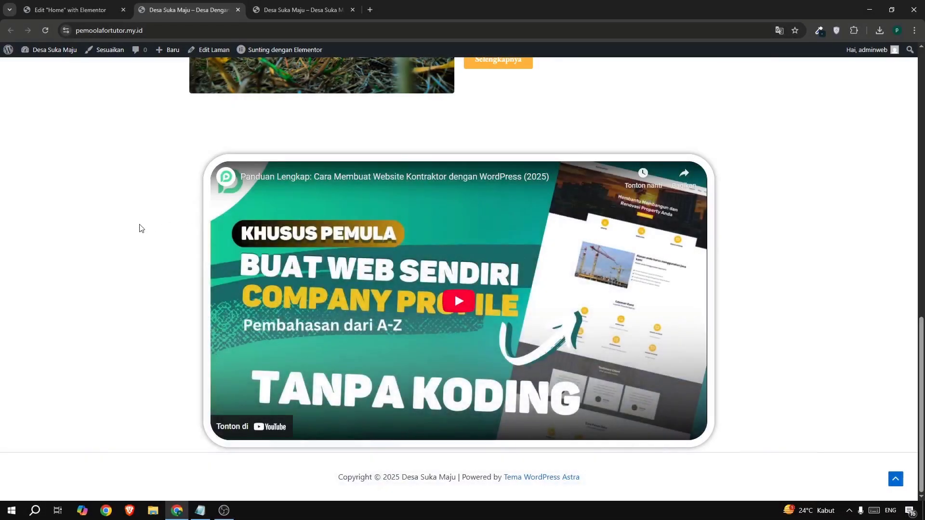
Copy the full body text of Artikel 3 from the example site's news section, and return to its home page.
{"action": "left_click", "coordinate": [285, 11]}
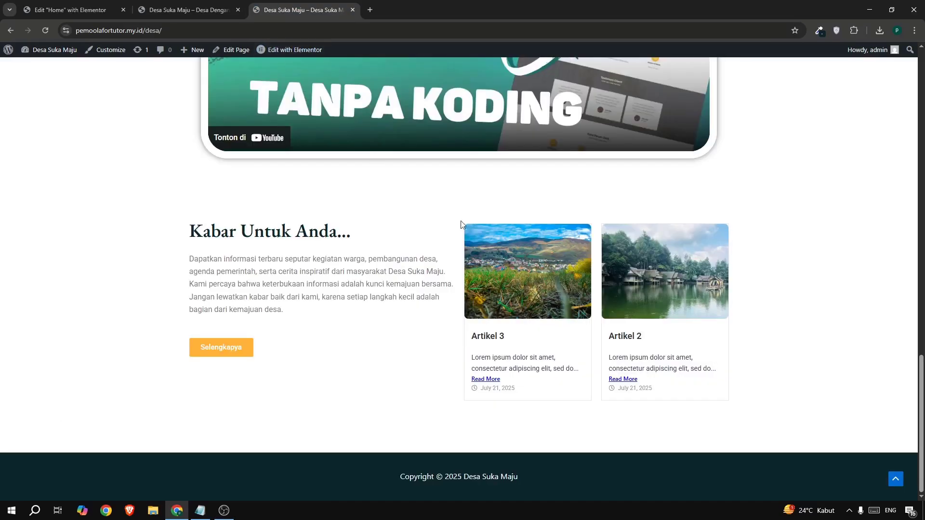
{"action": "left_click_drag", "start_coordinate": [263, 242], "coordinate": [321, 261]}
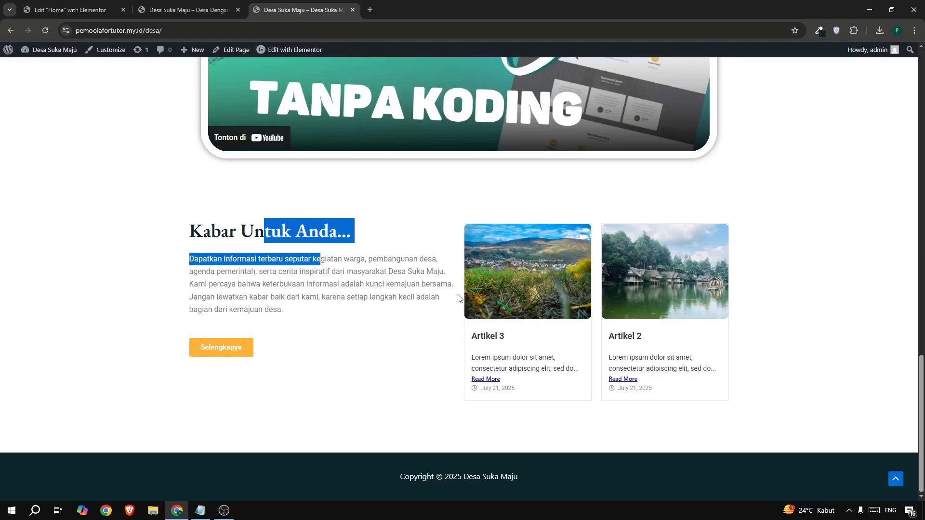
{"action": "left_click", "coordinate": [482, 339]}
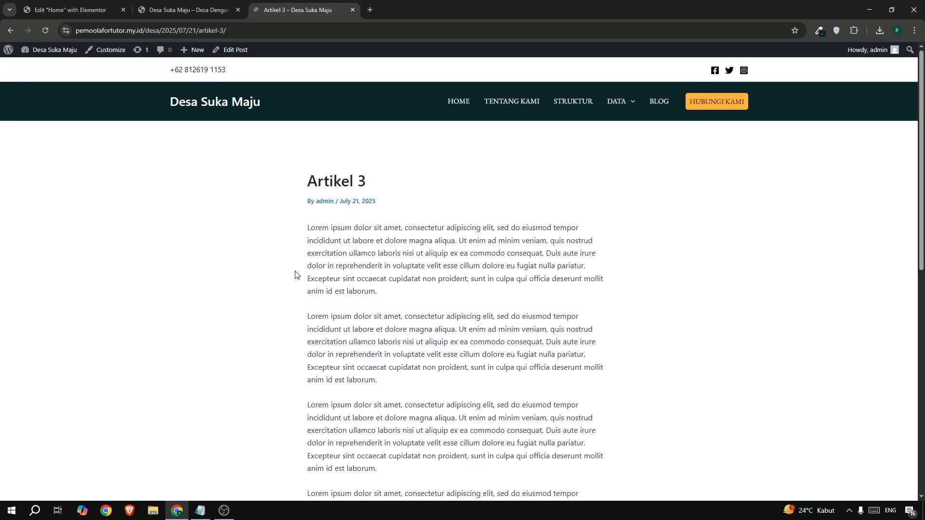
{"action": "scroll", "coordinate": [313, 207], "scroll_direction": "down", "scroll_amount": 2}
{"action": "left_click_drag", "start_coordinate": [299, 136], "coordinate": [403, 458]}
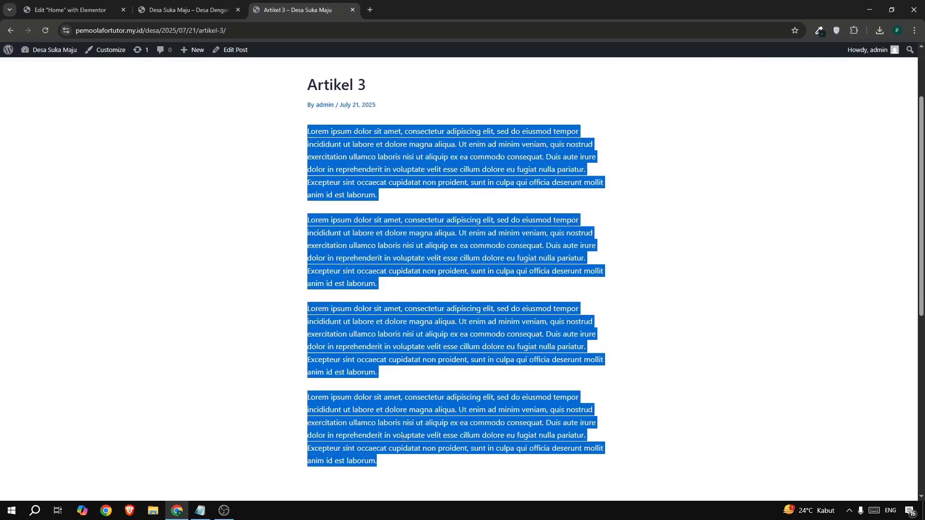
{"action": "right_click", "coordinate": [404, 437]}
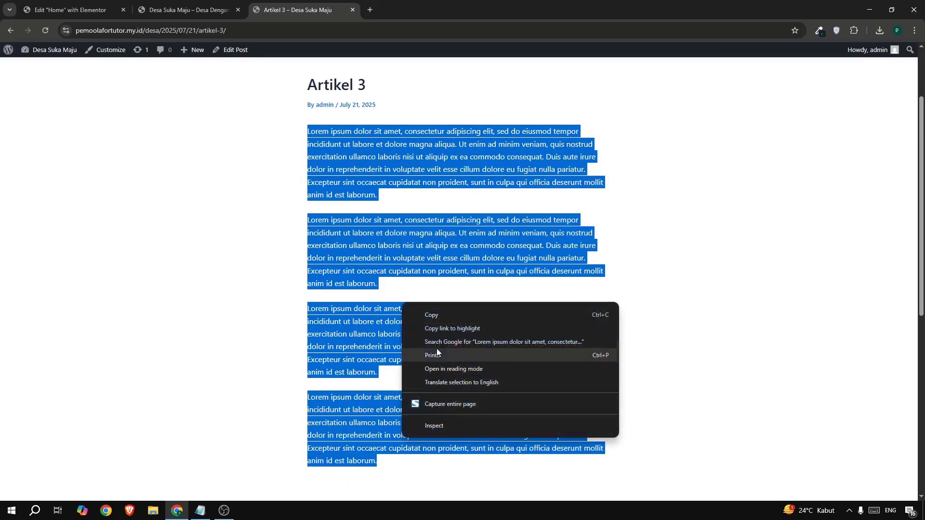
{"action": "left_click", "coordinate": [434, 315]}
{"action": "scroll", "coordinate": [225, 219], "scroll_direction": "up", "scroll_amount": 2}
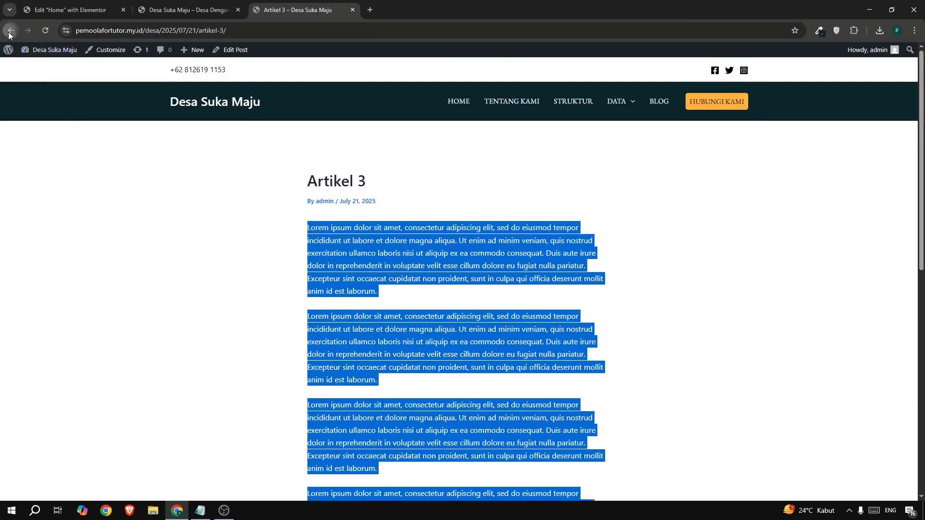
{"action": "left_click", "coordinate": [10, 31]}
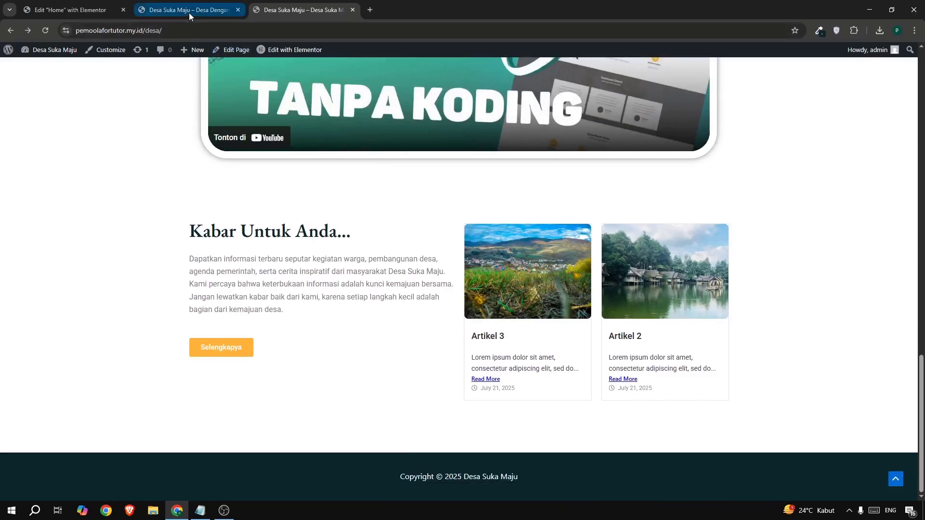
Open the example site's dashboard in a new tab and look at its list of all posts.
{"action": "mouse_move", "coordinate": [31, 57]}
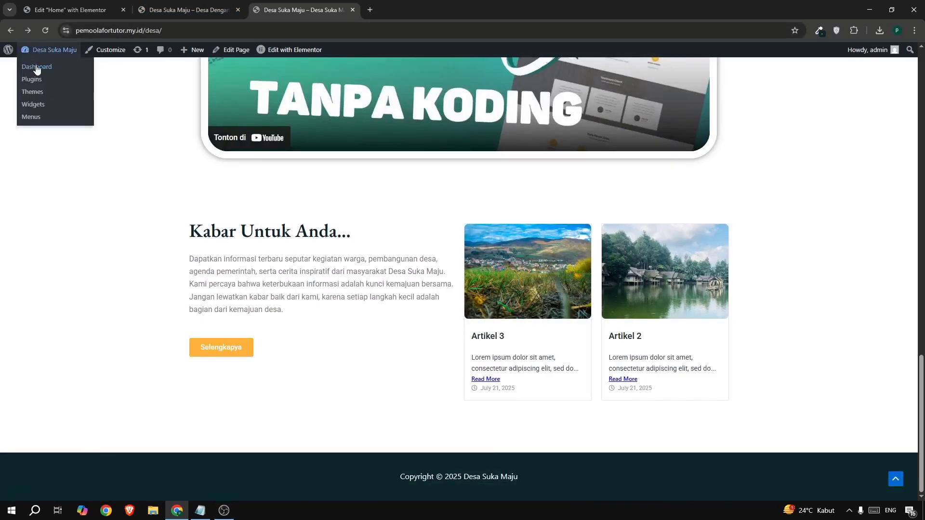
{"action": "right_click", "coordinate": [33, 71]}
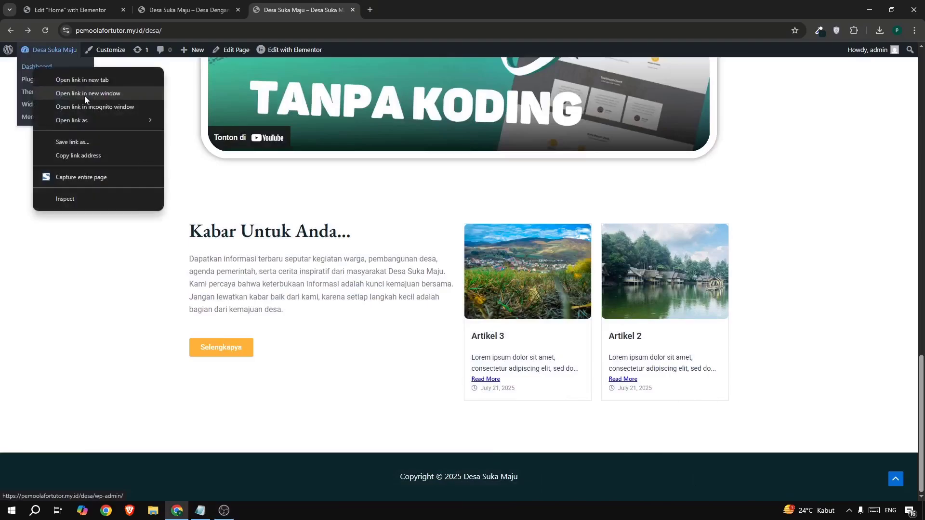
{"action": "left_click", "coordinate": [89, 83]}
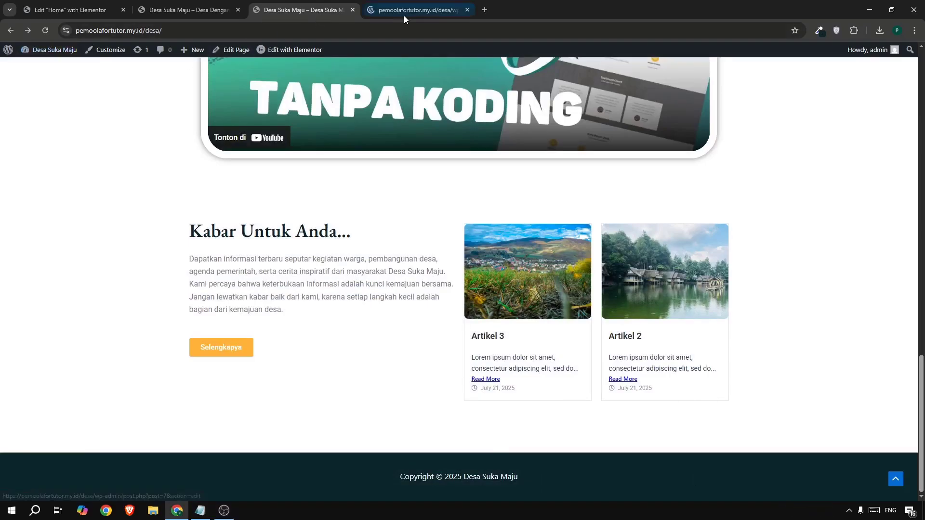
{"action": "left_click", "coordinate": [405, 10]}
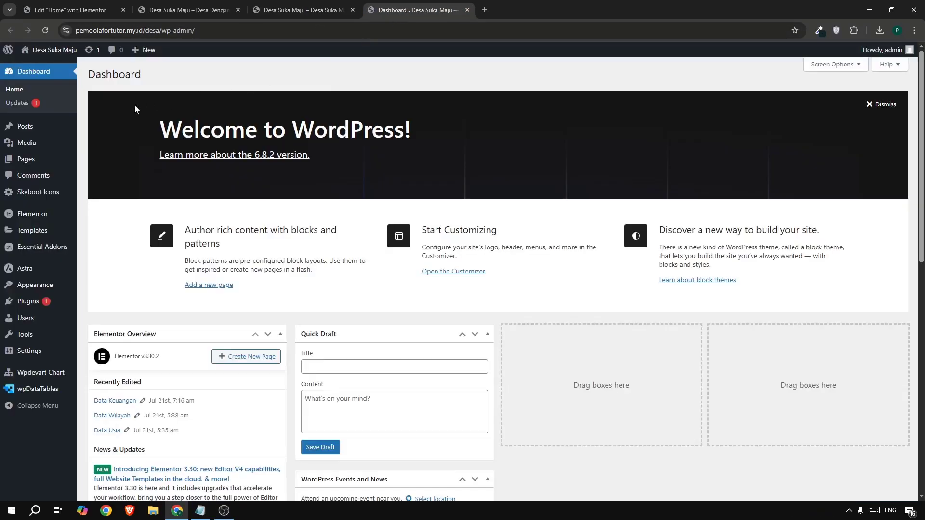
{"action": "mouse_move", "coordinate": [53, 126]}
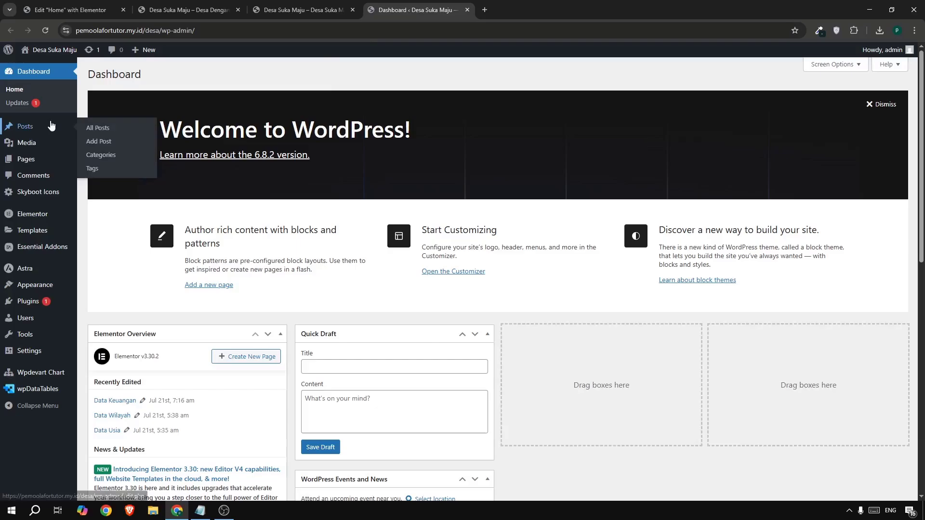
{"action": "left_click", "coordinate": [99, 127]}
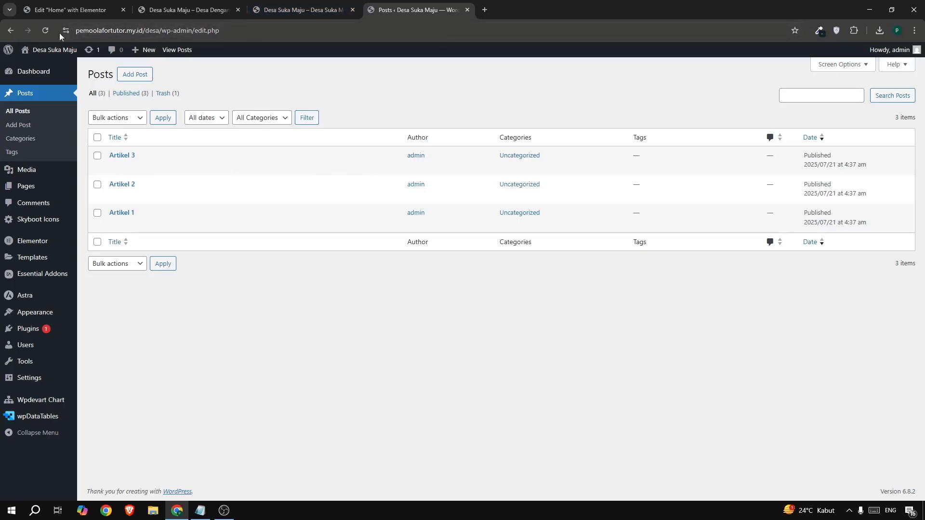
{"action": "left_click", "coordinate": [10, 30]}
Open the dashboard of the site being built in a new tab, and return to the example site's home page.
{"action": "left_click", "coordinate": [212, 11]}
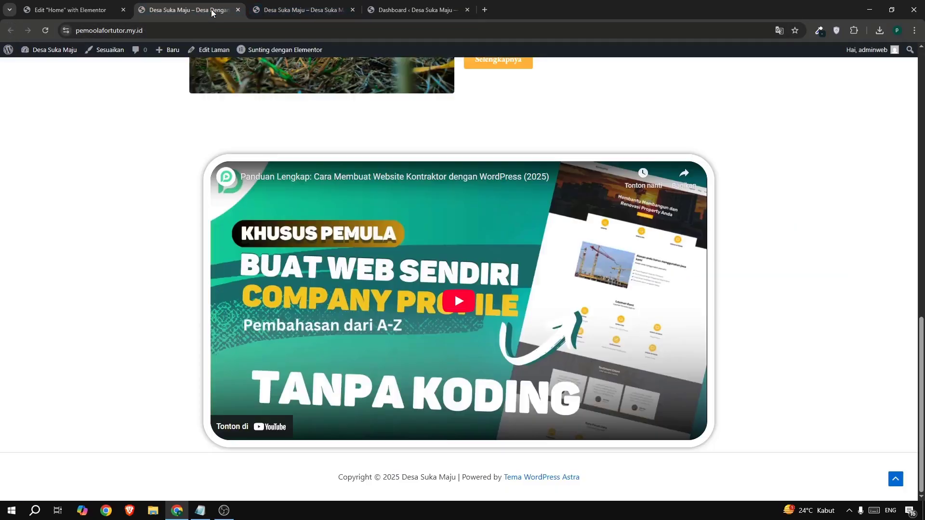
{"action": "mouse_move", "coordinate": [46, 52]}
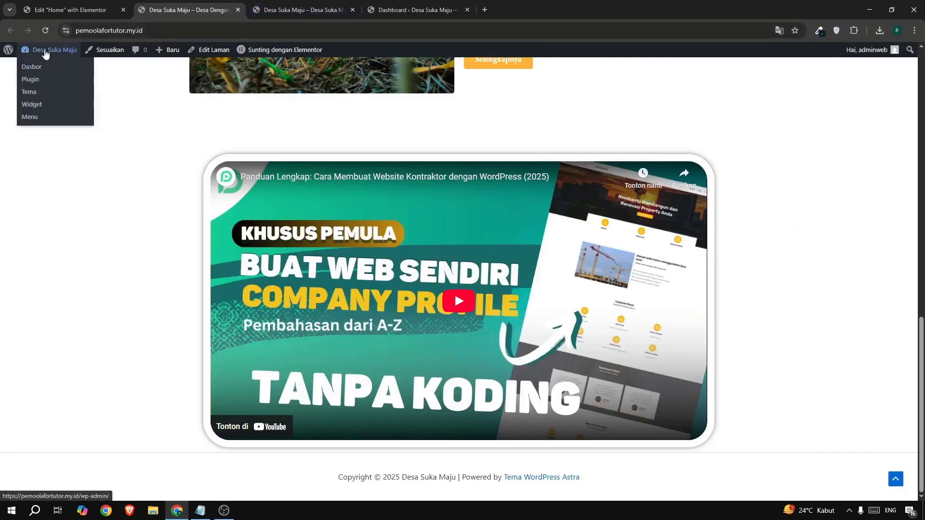
{"action": "right_click", "coordinate": [35, 69]}
{"action": "left_click", "coordinate": [58, 74]}
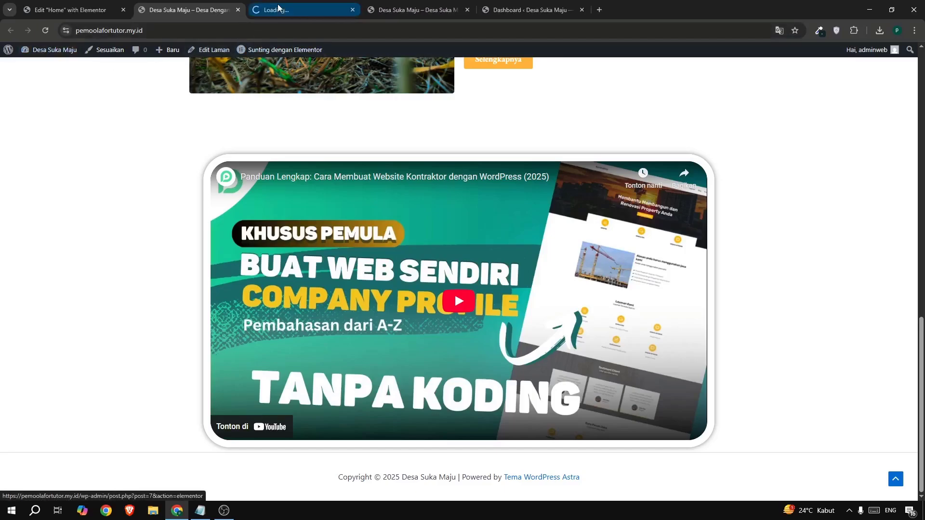
{"action": "left_click", "coordinate": [356, 14]}
{"action": "left_click", "coordinate": [401, 11]}
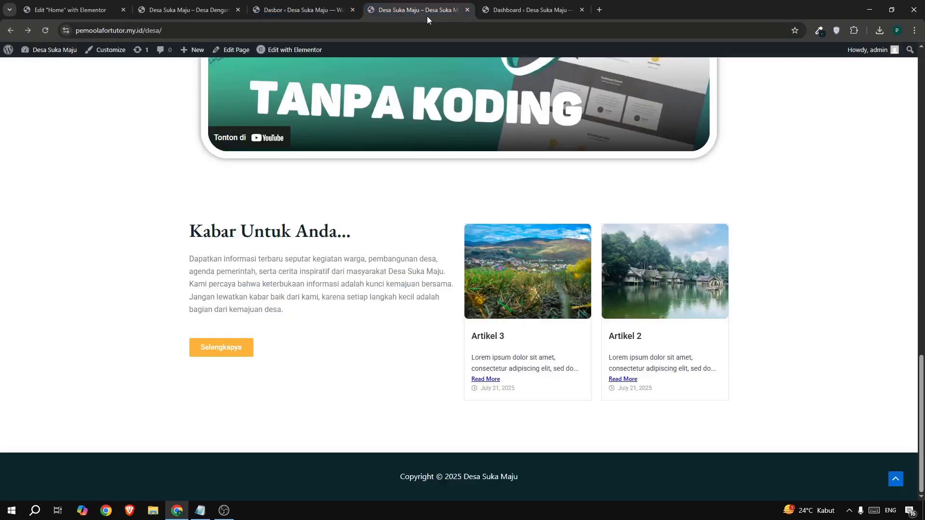
Close the example site's dashboard tab and move the "Hello world!" post to the trash on the site being built.
{"action": "left_click", "coordinate": [582, 10]}
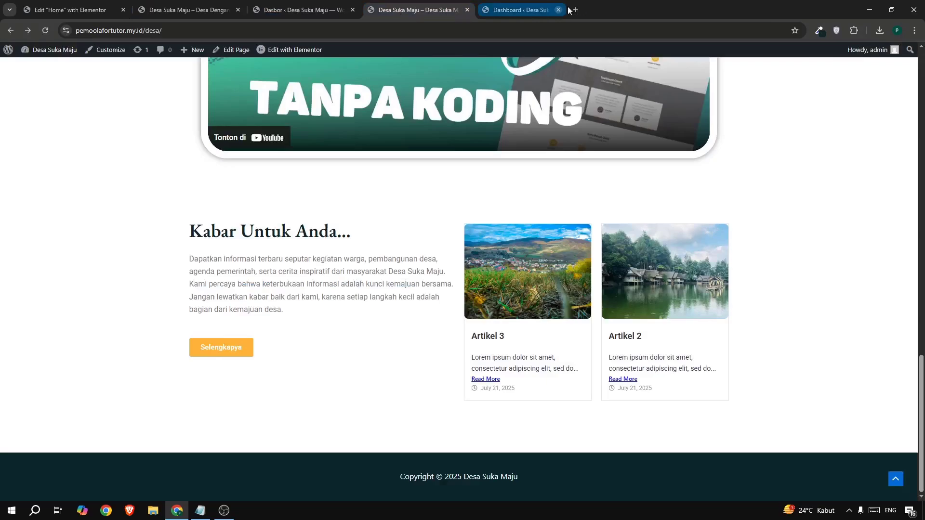
{"action": "left_click", "coordinate": [280, 14]}
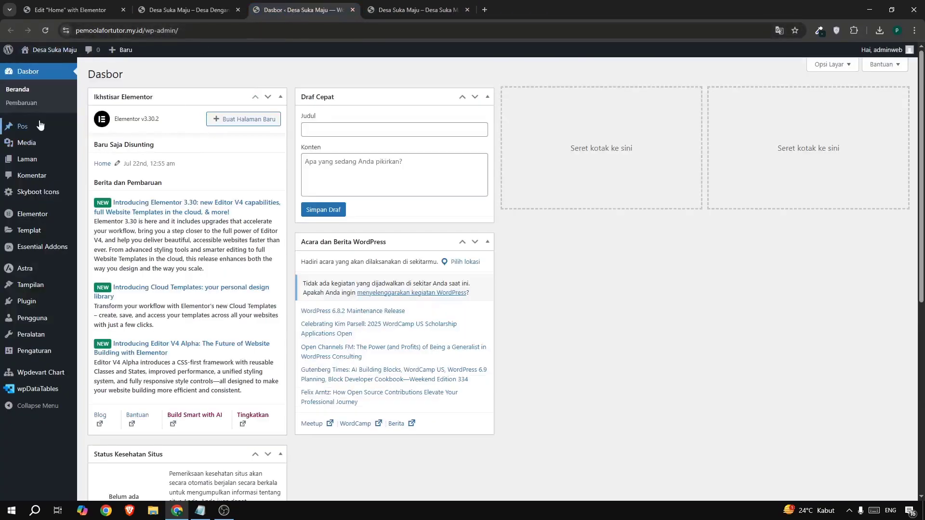
{"action": "mouse_move", "coordinate": [53, 135]}
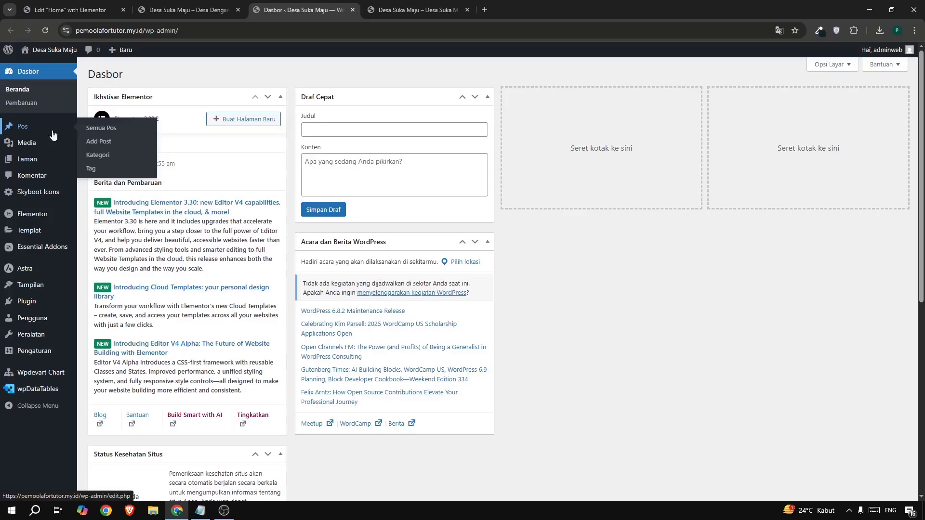
{"action": "left_click", "coordinate": [120, 132]}
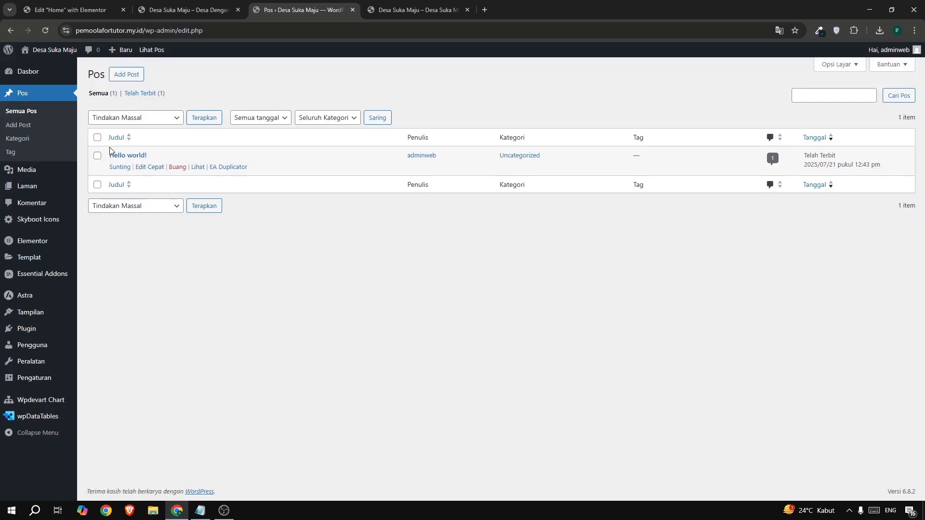
{"action": "left_click", "coordinate": [178, 167]}
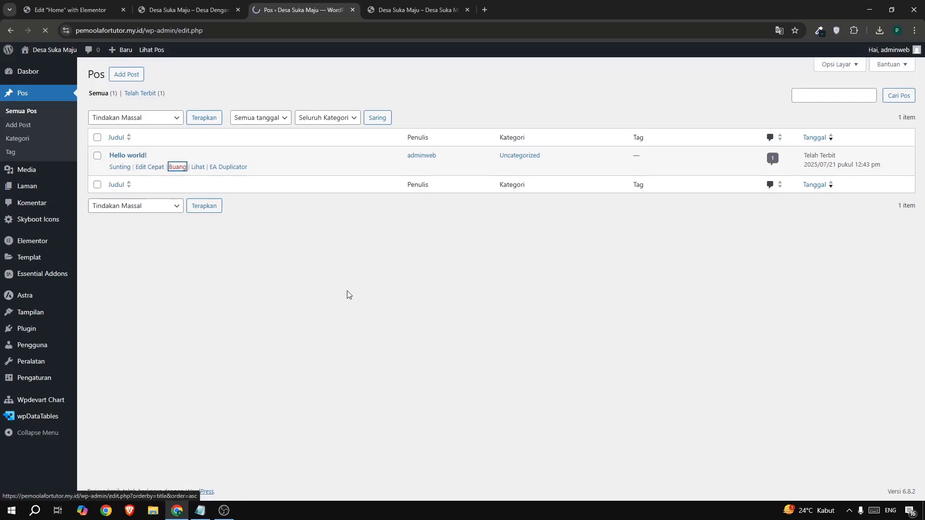
Create a new post titled "Artikel 1" and paste the copied lorem ipsum paragraphs as its body.
{"action": "left_click", "coordinate": [128, 76]}
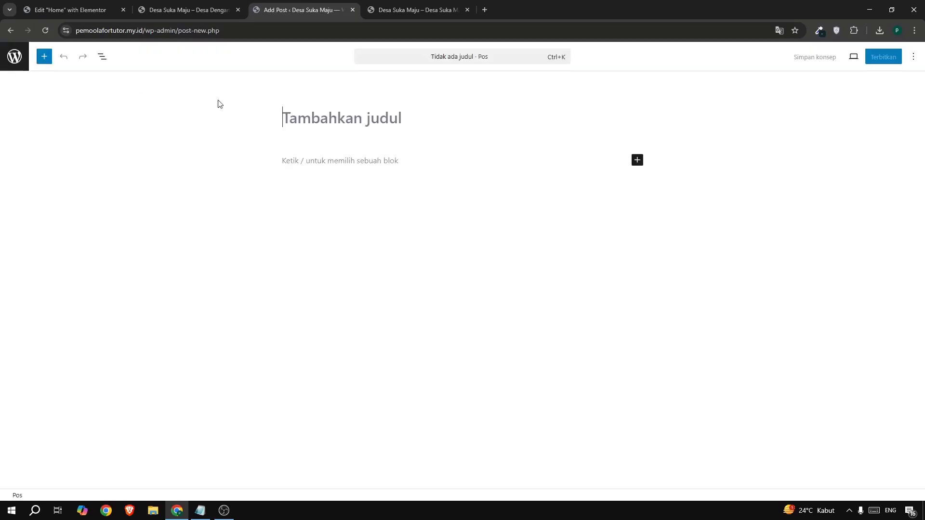
{"action": "left_click", "coordinate": [242, 116]}
{"action": "type", "text": "AA"}
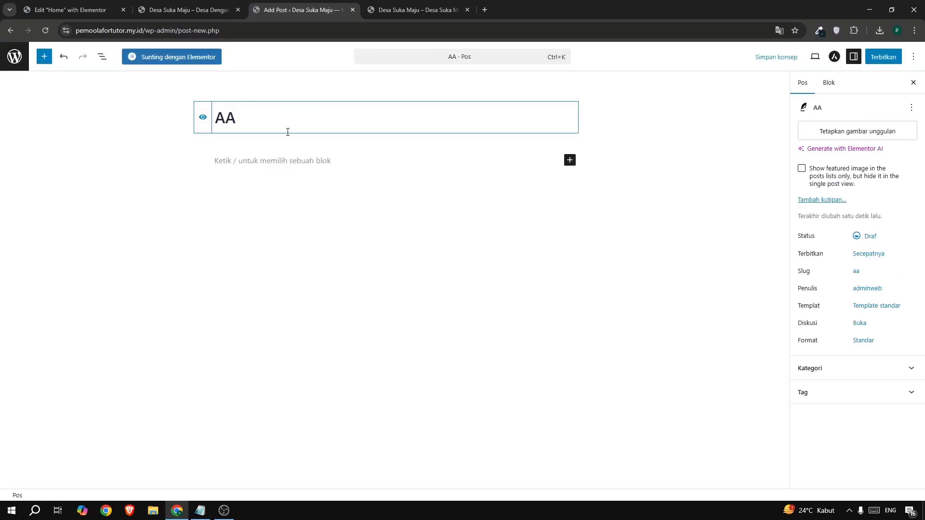
{"action": "key", "text": "BackSpace"}
{"action": "type", "text": "rtikel"}
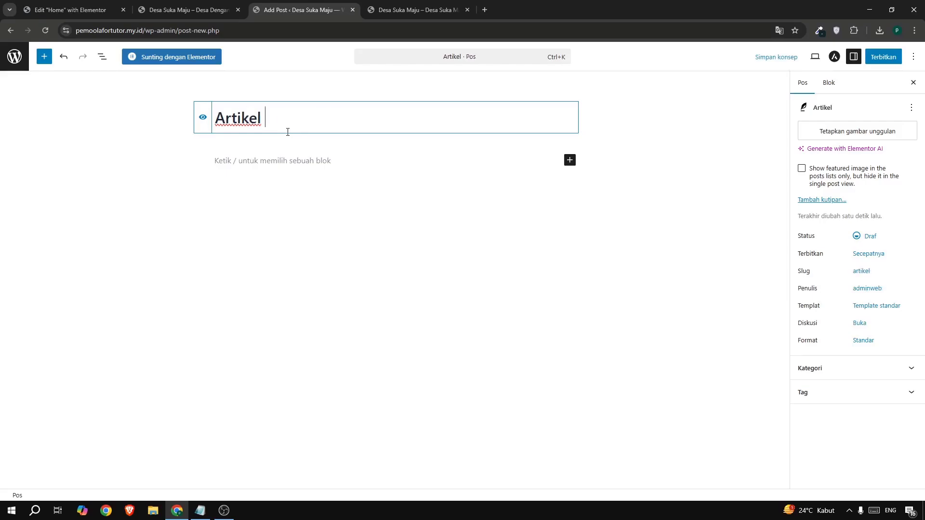
{"action": "type", "text": " 1"}
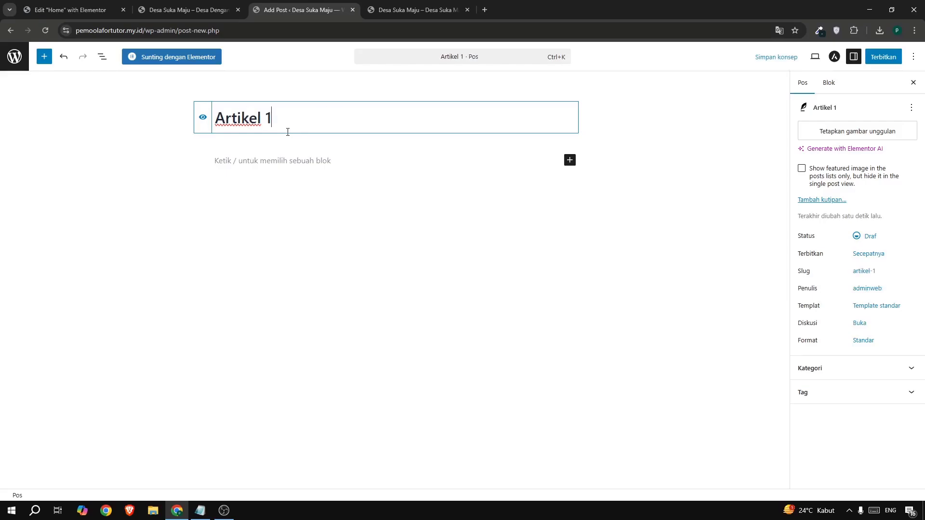
{"action": "left_click", "coordinate": [261, 164]}
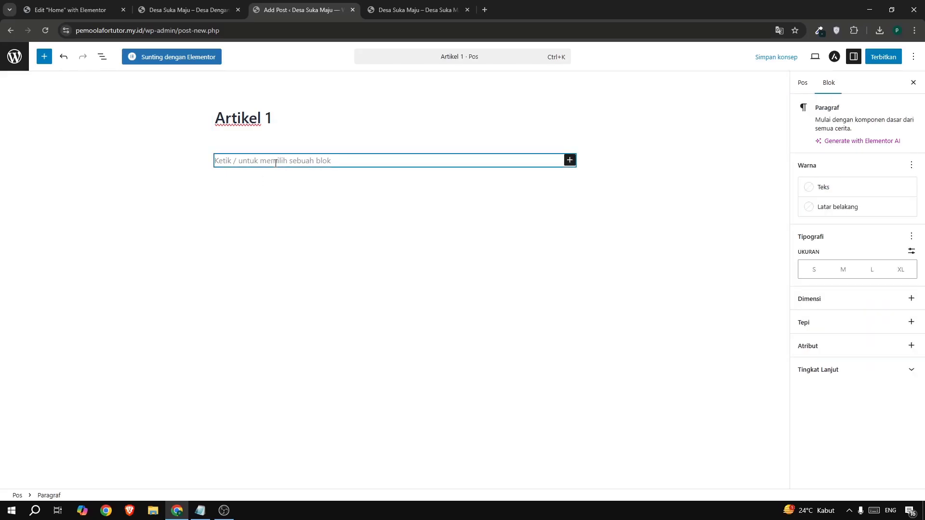
{"action": "type", "text": "Lorem ipsum dolor sit amet, consectetur adipiscing elit, sed do eiusmod tempor incididunt ut labore et dolore magna aliqua. Ut enim ad minim veniam, quis nostrud exercitation ullamco laboris nisi ut aliquip ex ea commodo consequat. Duis aute irure dolor in reprehenderit in voluptate velit esse cillum dolore eu fugiat nulla pariatur. Excepteur sint occaecat cupidatat non proident, sunt in culpa qui officia deserunt mollit anim id est laborum.  Lorem ipsum dolor sit amet, consectetur adipiscing elit, sed do eiusmod tempor incididunt ut labore et dolore magna aliqua. Ut enim ad minim veniam, quis nostrud exercitation ullamco laboris nisi ut aliquip ex ea commodo consequat. Duis aute irure dolor in reprehenderit in voluptate velit esse cillum dolore eu fugiat nulla pariatur. Excepteur sint occaecat cupidatat non proident, sunt in culpa qui officia deserunt mollit anim id est laborum.  Lorem ipsum dolor sit amet, consectetur adipiscing elit, sed do eiusmod tempor incididunt ut labore et dolore magna aliqua. Ut enim ad minim veniam, quis nostrud exercitation ullamco laboris nisi ut aliquip ex ea commodo consequat. Duis aute irure dolor in reprehenderit in voluptate velit esse cillum dolore eu fugiat nulla pariatur. Excepteur sint occaecat cupidatat non proident, sunt in culpa qui officia deserunt mollit anim id est laborum.  Lorem ipsum dolor sit amet, consectetur adipiscing elit, sed do eiusmod tempor incididunt ut labore et dolore magna aliqua. Ut enim ad minim veniam, quis nostrud exercitation ullamco laboris nisi ut aliquip ex ea commodo consequat. Duis aute irure dolor in reprehenderit in voluptate velit esse cillum dolore eu fugiat nulla pariatur. Excepteur sint occaecat cupidatat non proident, sunt in culpa qui officia deserunt mollit anim id est laborum."}
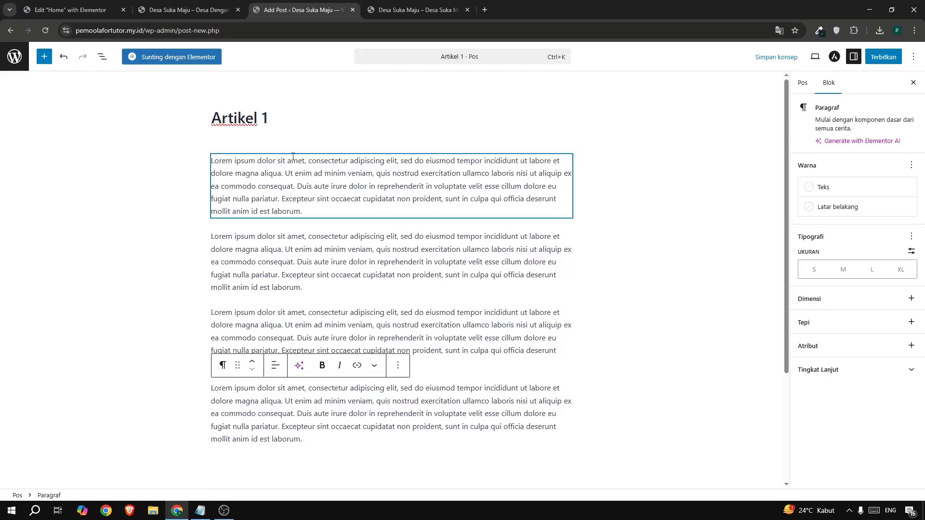
Set the lakeside huts photo from the media library as Artikel 1's featured image, and publish the post, returning to the post list.
{"action": "left_click", "coordinate": [801, 85]}
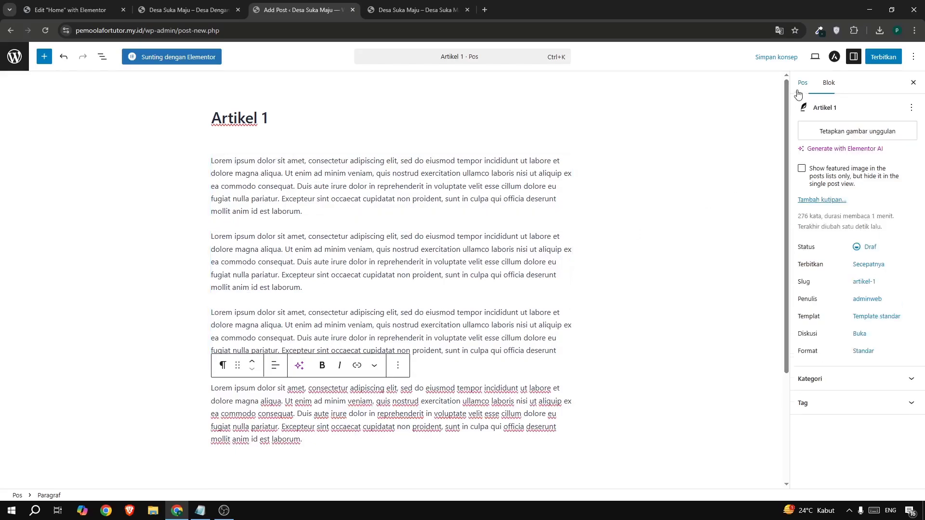
{"action": "left_click", "coordinate": [861, 137]}
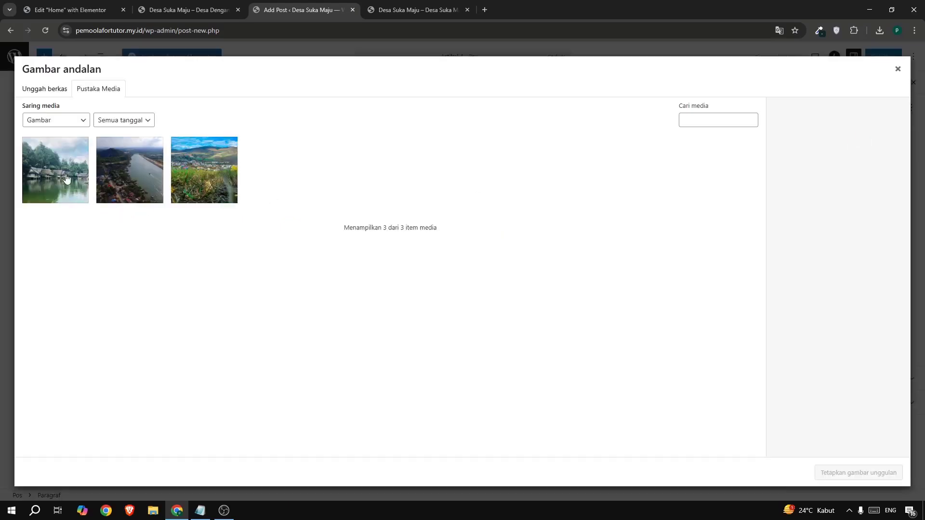
{"action": "left_click", "coordinate": [56, 89]}
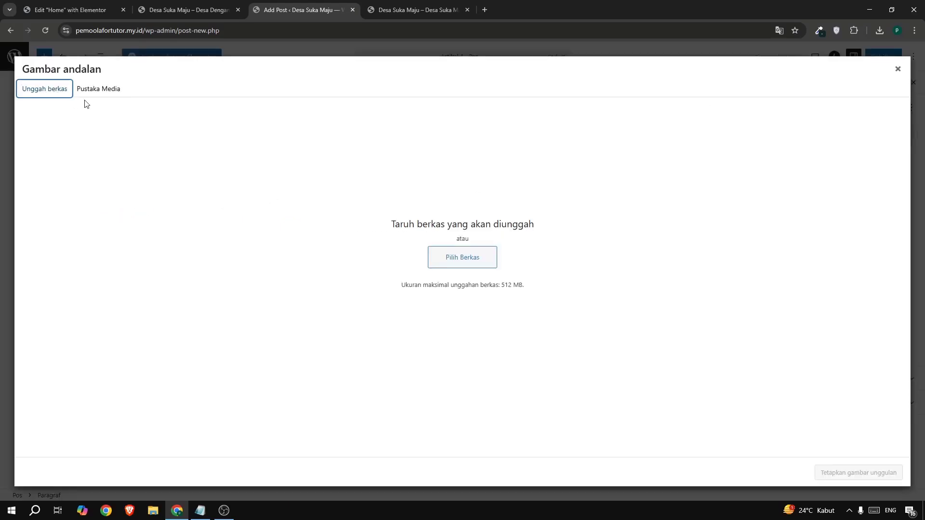
{"action": "left_click", "coordinate": [107, 89]}
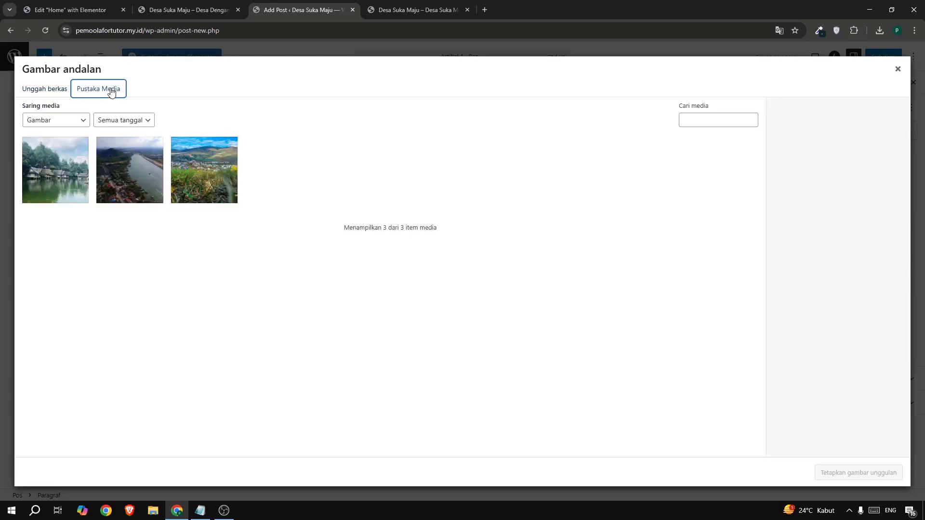
{"action": "left_click", "coordinate": [77, 160]}
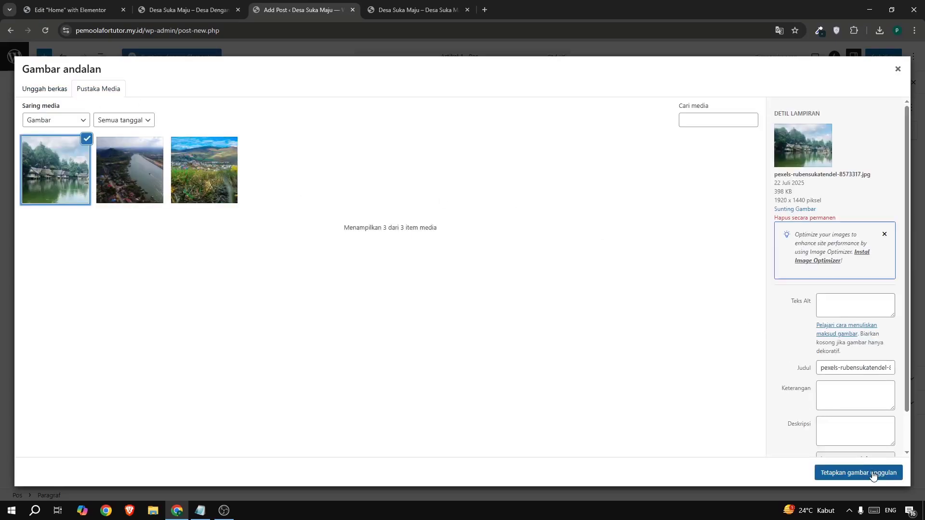
{"action": "left_click", "coordinate": [858, 473]}
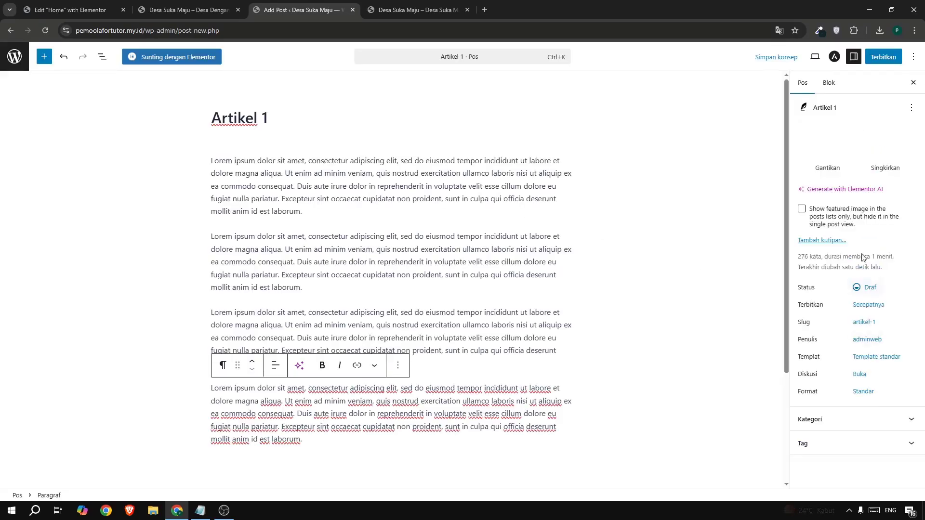
{"action": "left_click", "coordinate": [872, 58]}
{"action": "left_click", "coordinate": [872, 57]}
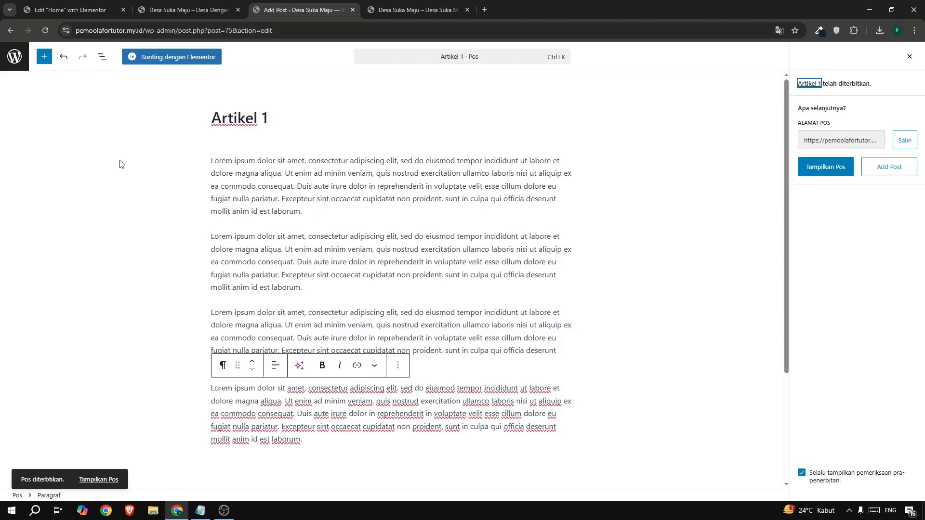
{"action": "left_click", "coordinate": [12, 57]}
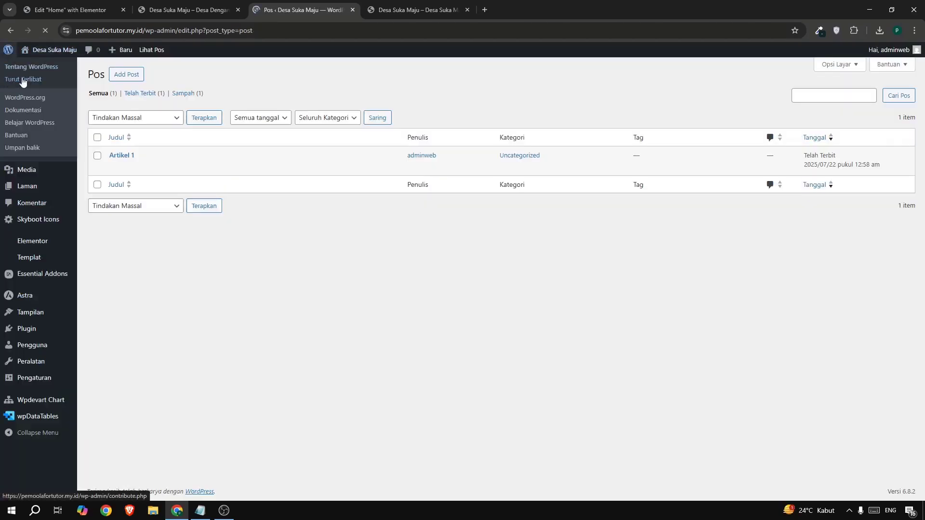
Create a new post titled "Artikel 2" with the copied lorem ipsum paragraphs as its body.
{"action": "left_click", "coordinate": [136, 76]}
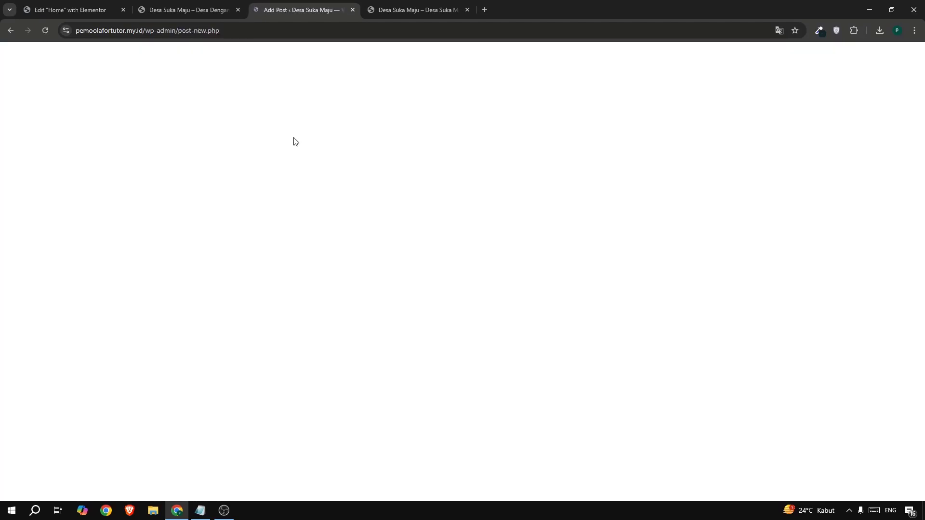
{"action": "type", "text": "Ar"}
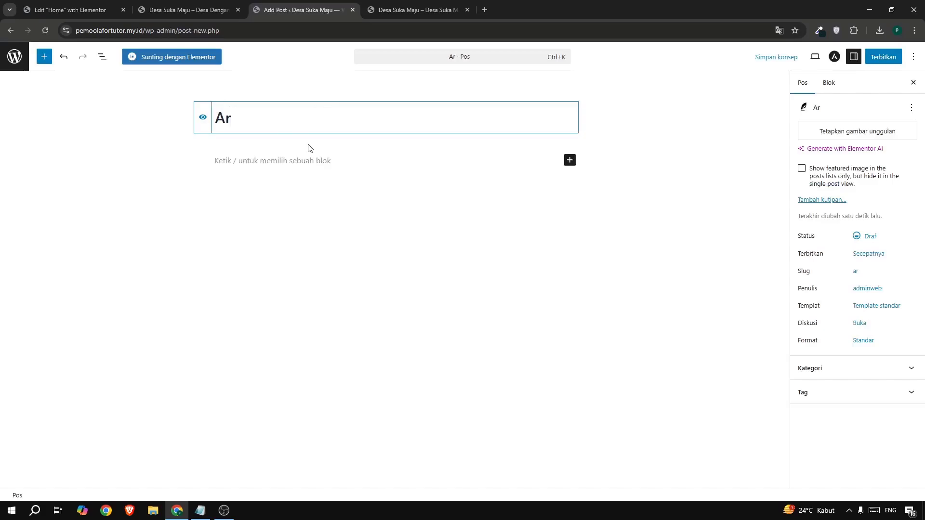
{"action": "type", "text": "tikel "}
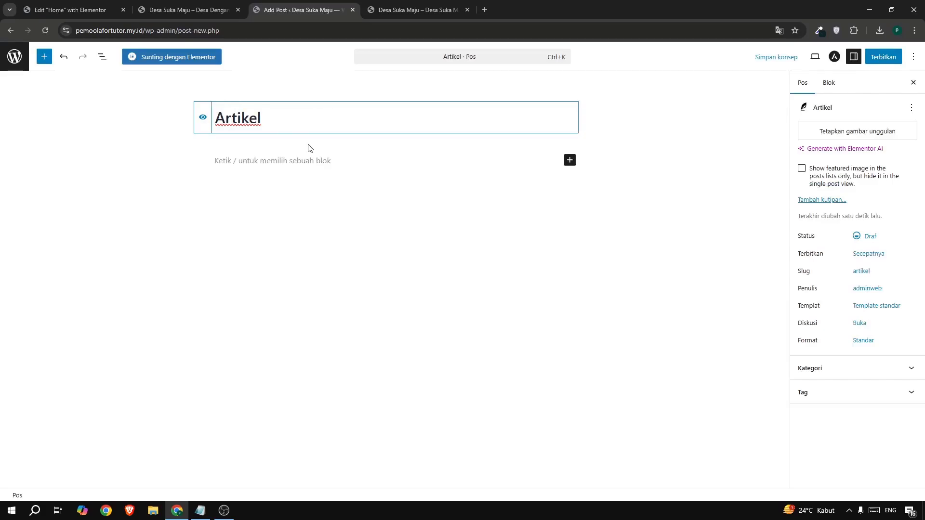
{"action": "type", "text": "2"}
{"action": "left_click", "coordinate": [321, 161]}
{"action": "type", "text": "Lorem ipsum dolor sit amet, consectetur adipiscing elit, sed do eiusmod tempor incididunt ut labore et dolore magna aliqua. Ut enim ad minim veniam, quis nostrud exercitation ullamco laboris nisi ut aliquip ex ea commodo consequat. Duis aute irure dolor in reprehenderit in voluptate velit esse cillum dolore eu fugiat nulla pariatur. Excepteur sint occaecat cupidatat non proident, sunt in culpa qui officia deserunt mollit anim id est laborum.  Lorem ipsum dolor sit amet, consectetur adipiscing elit, sed do eiusmod tempor incididunt ut labore et dolore magna aliqua. Ut enim ad minim veniam, quis nostrud exercitation ullamco laboris nisi ut aliquip ex ea commodo consequat. Duis aute irure dolor in reprehenderit in voluptate velit esse cillum dolore eu fugiat nulla pariatur. Excepteur sint occaecat cupidatat non proident, sunt in culpa qui officia deserunt mollit anim id est laborum.  Lorem ipsum dolor sit amet, consectetur adipiscing elit, sed do eiusmod tempor incididunt ut labore et dolore magna aliqua. Ut enim ad minim veniam, quis nostrud exercitation ullamco laboris nisi ut aliquip ex ea commodo consequat. Duis aute irure dolor in reprehenderit in voluptate velit esse cillum dolore eu fugiat nulla pariatur. Excepteur sint occaecat cupidatat non proident, sunt in culpa qui officia deserunt mollit anim id est laborum.  Lorem ipsum dolor sit amet, consectetur adipiscing elit, sed do eiusmod tempor incididunt ut labore et dolore magna aliqua. Ut enim ad minim veniam, quis nostrud exercitation ullamco laboris nisi ut aliquip ex ea commodo consequat. Duis aute irure dolor in reprehenderit in voluptate velit esse cillum dolore eu fugiat nulla pariatur. Excepteur sint occaecat cupidatat non proident, sunt in culpa qui officia deserunt mollit anim id est laborum."}
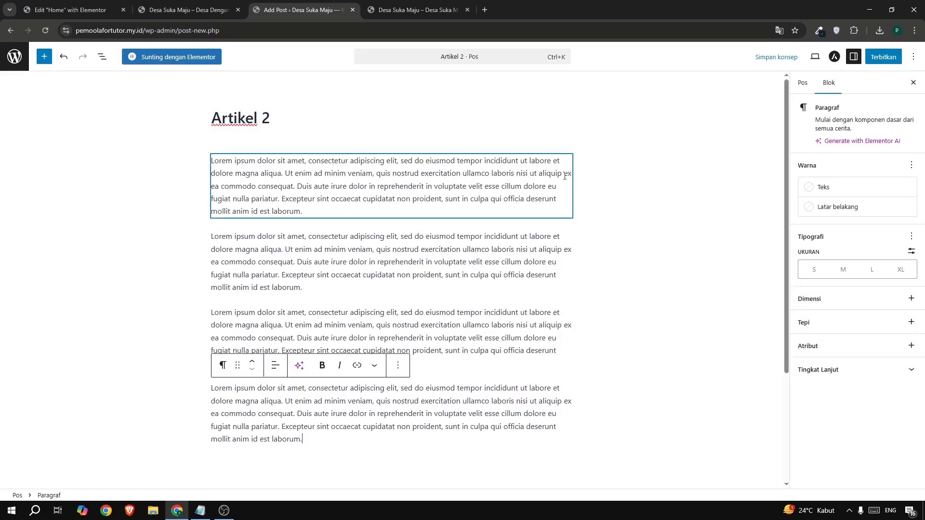
Set the aerial river photo from the media library as Artikel 2's featured image, and publish the post, returning to the post list.
{"action": "left_click", "coordinate": [803, 83]}
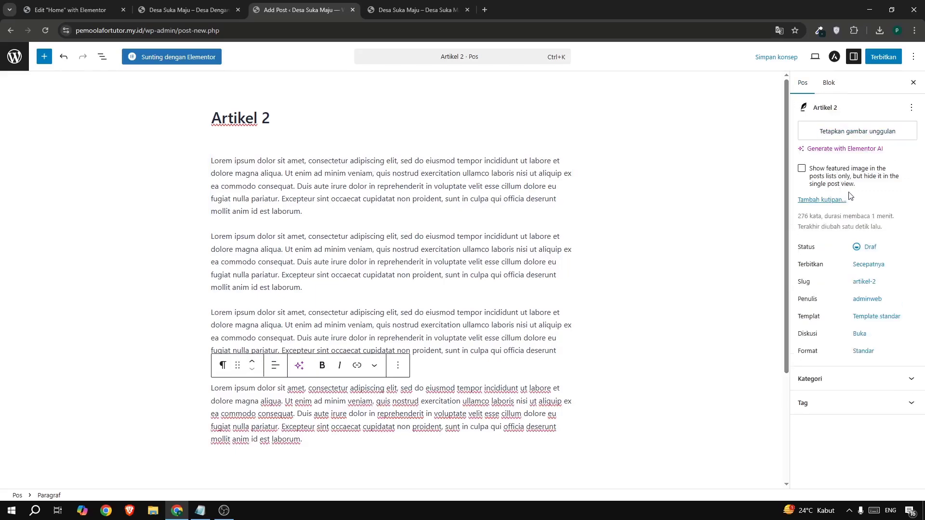
{"action": "left_click", "coordinate": [846, 134]}
{"action": "left_click", "coordinate": [142, 144]}
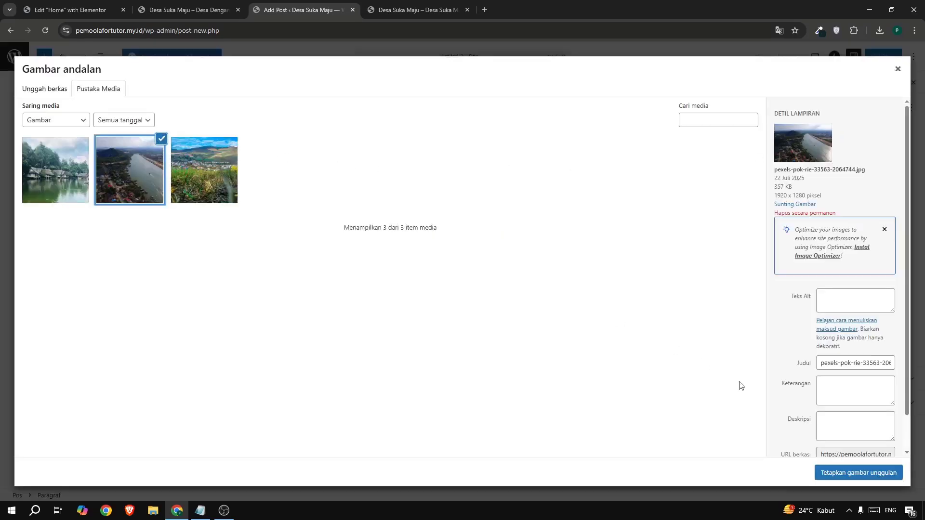
{"action": "left_click", "coordinate": [829, 473]}
{"action": "left_click", "coordinate": [883, 57]}
{"action": "left_click", "coordinate": [886, 58]}
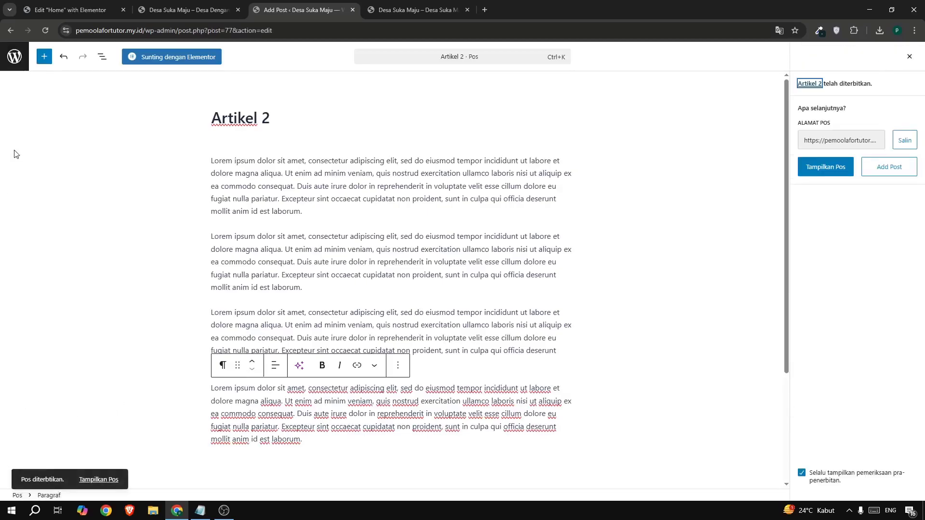
{"action": "left_click", "coordinate": [13, 57]}
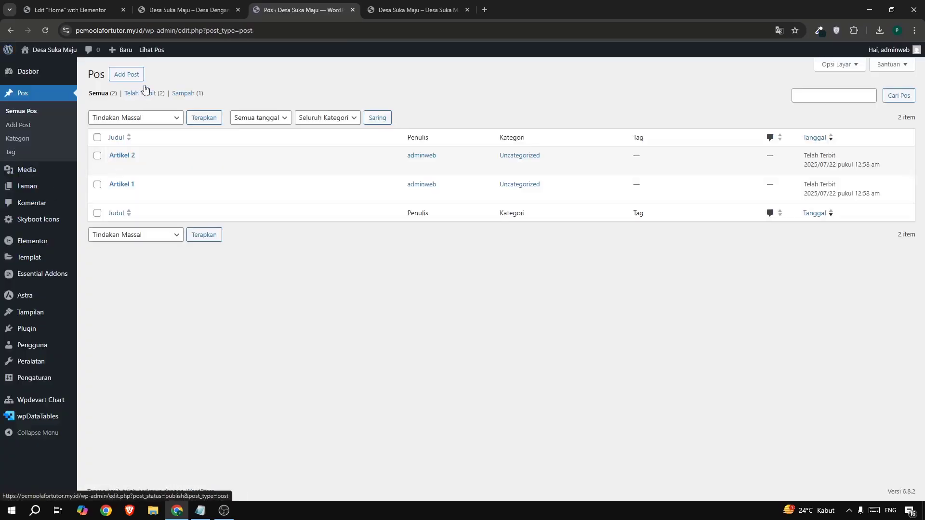
Create a new post titled "Artikel 3" with the copied lorem ipsum paragraphs as its body.
{"action": "left_click", "coordinate": [134, 75]}
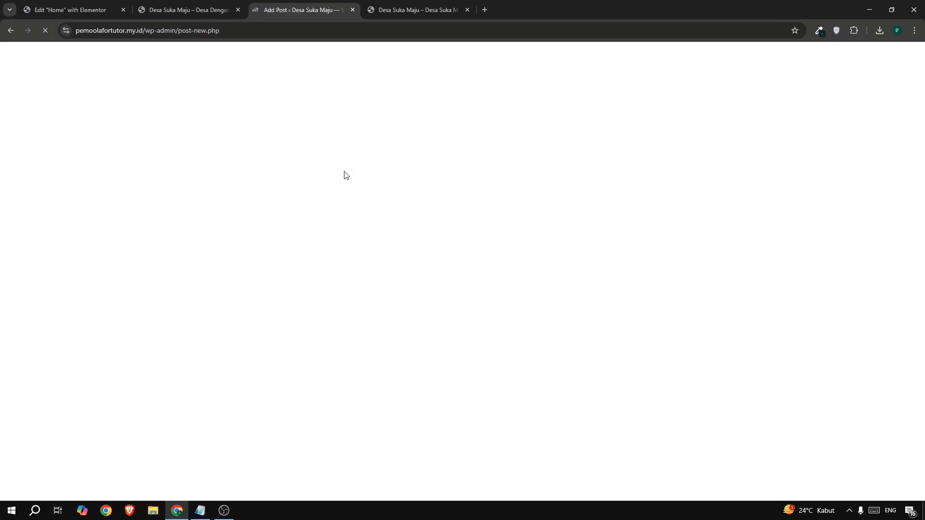
{"action": "type", "text": "Ar"}
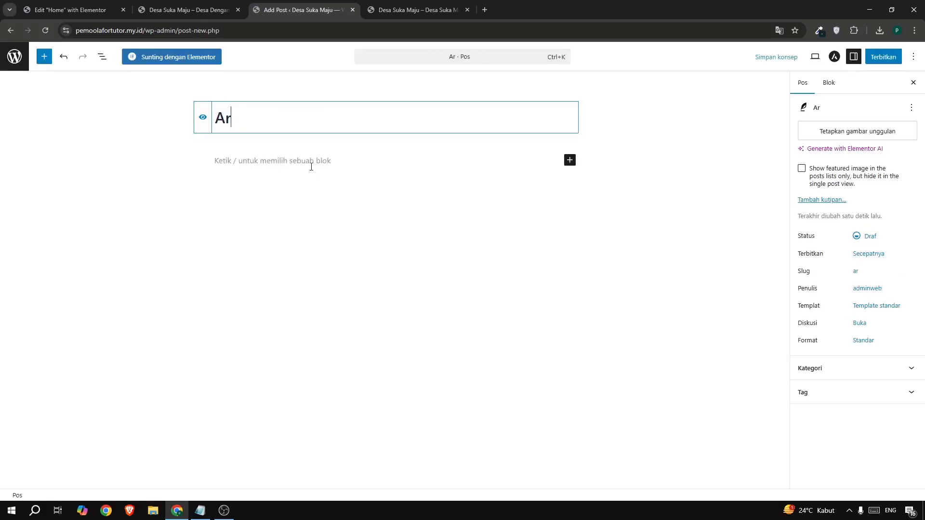
{"action": "type", "text": "tikel 3"}
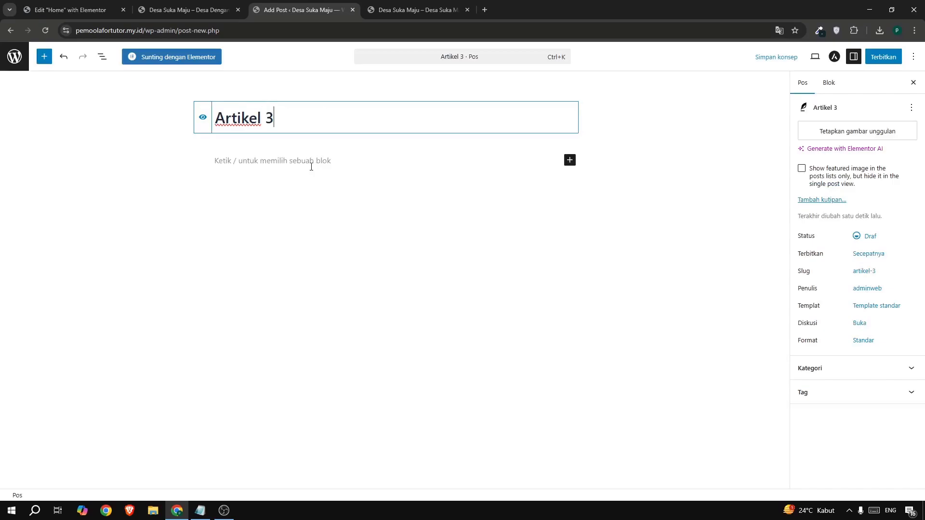
{"action": "left_click", "coordinate": [311, 167]}
{"action": "type", "text": "Lorem ipsum dolor sit amet, consectetur adipiscing elit, sed do eiusmod tempor incididunt ut labore et dolore magna aliqua. Ut enim ad minim veniam, quis nostrud exercitation ullamco laboris nisi ut aliquip ex ea commodo consequat. Duis aute irure dolor in reprehenderit in voluptate velit esse cillum dolore eu fugiat nulla pariatur. Excepteur sint occaecat cupidatat non proident, sunt in culpa qui officia deserunt mollit anim id est laborum.  Lorem ipsum dolor sit amet, consectetur adipiscing elit, sed do eiusmod tempor incididunt ut labore et dolore magna aliqua. Ut enim ad minim veniam, quis nostrud exercitation ullamco laboris nisi ut aliquip ex ea commodo consequat. Duis aute irure dolor in reprehenderit in voluptate velit esse cillum dolore eu fugiat nulla pariatur. Excepteur sint occaecat cupidatat non proident, sunt in culpa qui officia deserunt mollit anim id est laborum.  Lorem ipsum dolor sit amet, consectetur adipiscing elit, sed do eiusmod tempor incididunt ut labore et dolore magna aliqua. Ut enim ad minim veniam, quis nostrud exercitation ullamco laboris nisi ut aliquip ex ea commodo consequat. Duis aute irure dolor in reprehenderit in voluptate velit esse cillum dolore eu fugiat nulla pariatur. Excepteur sint occaecat cupidatat non proident, sunt in culpa qui officia deserunt mollit anim id est laborum.  Lorem ipsum dolor sit amet, consectetur adipiscing elit, sed do eiusmod tempor incididunt ut labore et dolore magna aliqua. Ut enim ad minim veniam, quis nostrud exercitation ullamco laboris nisi ut aliquip ex ea commodo consequat. Duis aute irure dolor in reprehenderit in voluptate velit esse cillum dolore eu fugiat nulla pariatur. Excepteur sint occaecat cupidatat non proident, sunt in culpa qui officia deserunt mollit anim id est laborum."}
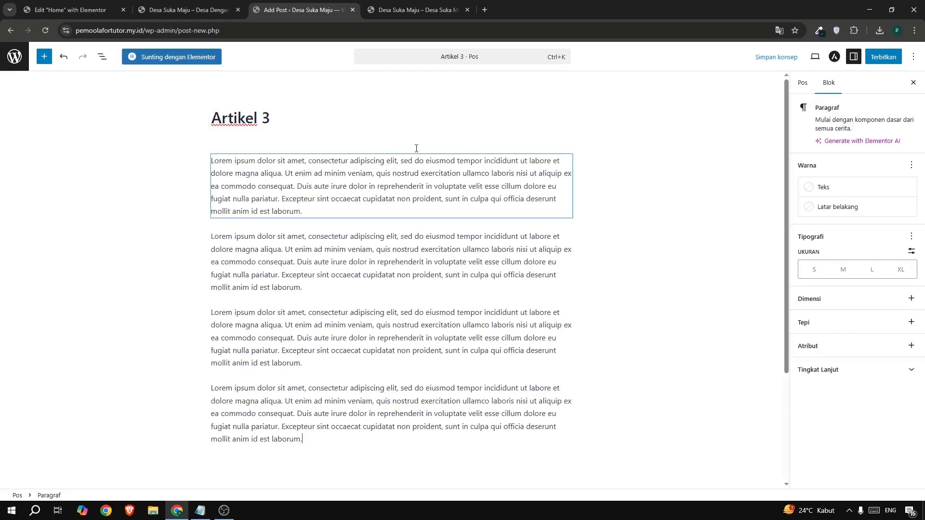
Set the grassy hillside village photo as Artikel 3's featured image, and publish the post, returning to the post list.
{"action": "left_click", "coordinate": [803, 85]}
{"action": "left_click", "coordinate": [846, 140]}
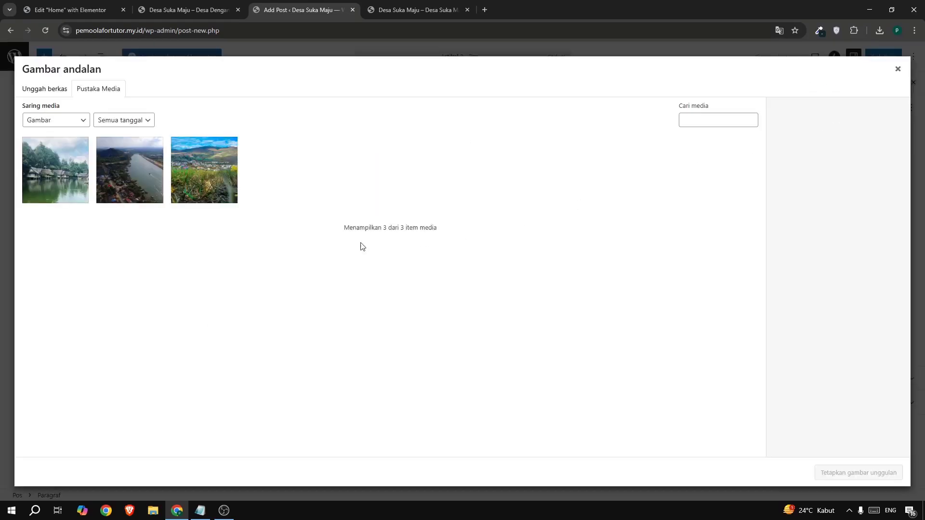
{"action": "left_click", "coordinate": [215, 194]}
{"action": "left_click", "coordinate": [896, 472]}
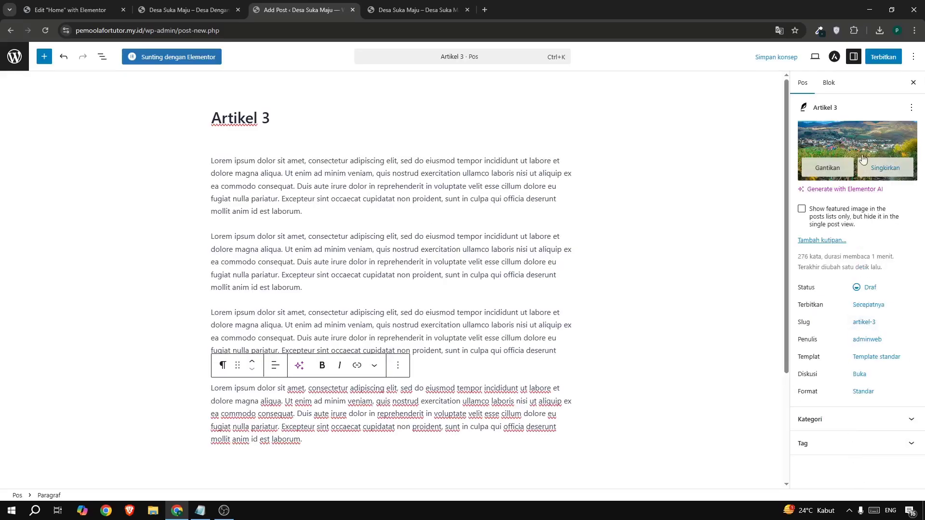
{"action": "left_click", "coordinate": [877, 56]}
{"action": "left_click", "coordinate": [878, 57]}
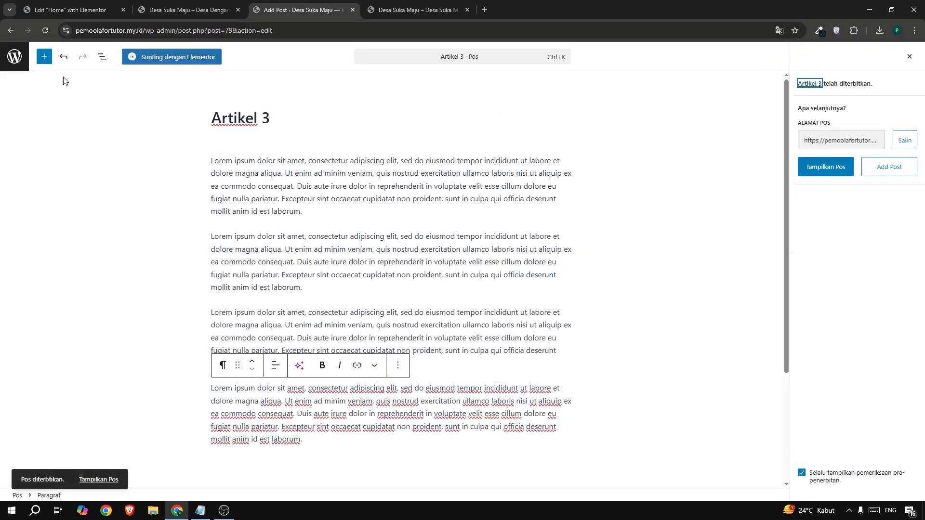
{"action": "left_click", "coordinate": [12, 56]}
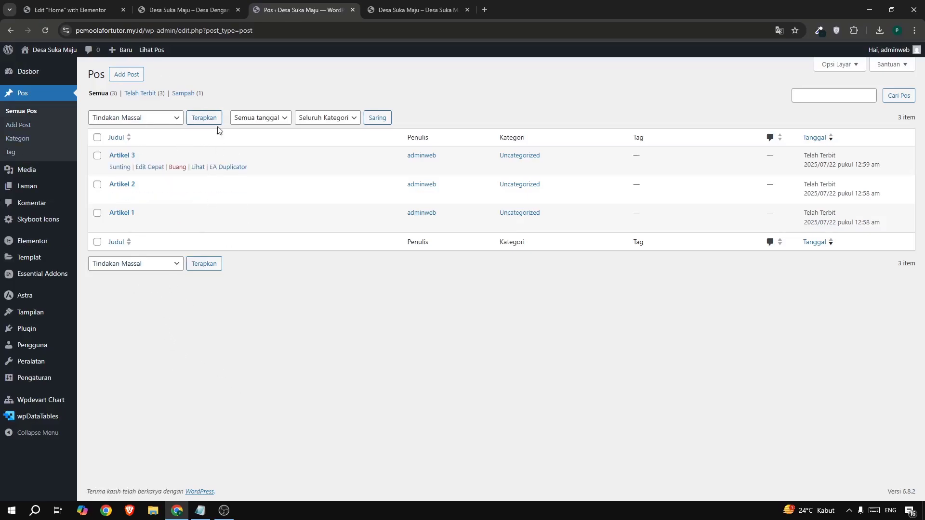
Copy the "Mengenal Tentang Desa Suka Maju..." container on the Home page and paste it into the empty area below the video.
{"action": "left_click", "coordinate": [353, 10]}
{"action": "left_click", "coordinate": [66, 10]}
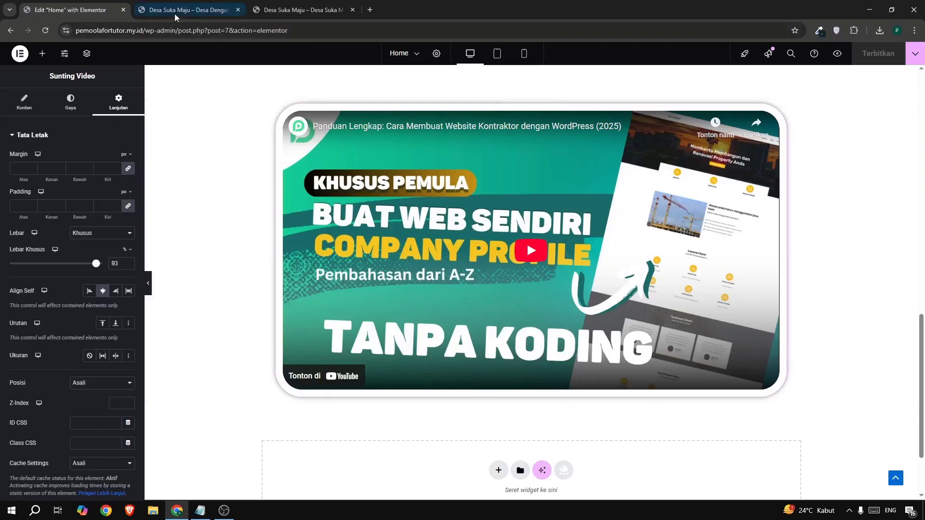
{"action": "left_click", "coordinate": [299, 10]}
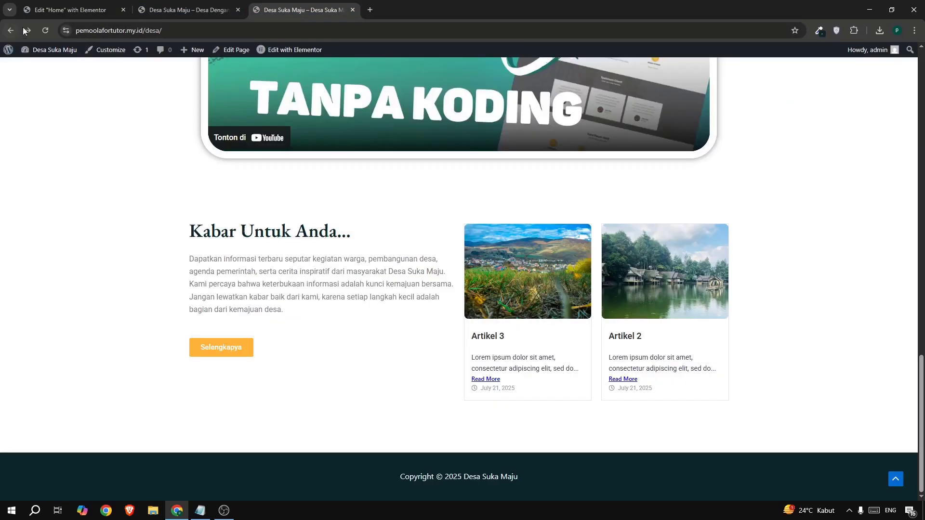
{"action": "left_click", "coordinate": [42, 10]}
{"action": "scroll", "coordinate": [449, 246], "scroll_direction": "up", "scroll_amount": 5}
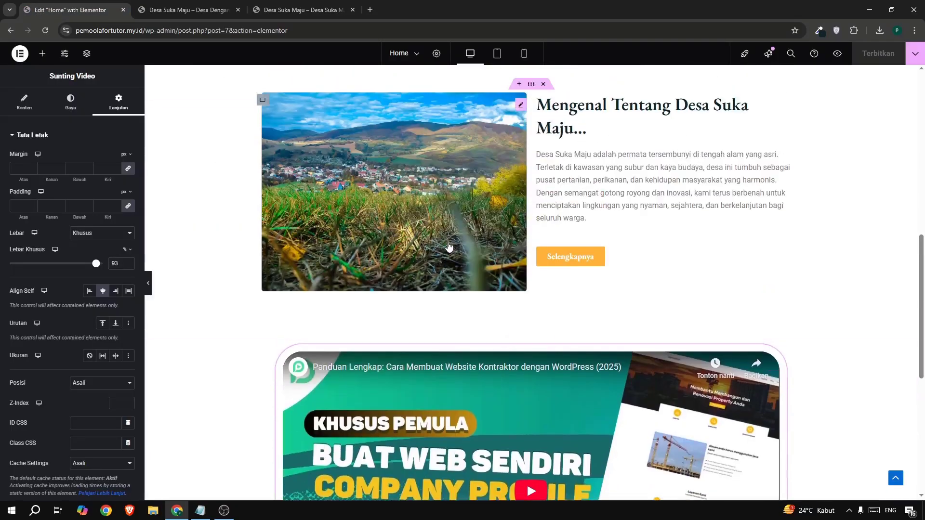
{"action": "scroll", "coordinate": [448, 246], "scroll_direction": "up", "scroll_amount": 3}
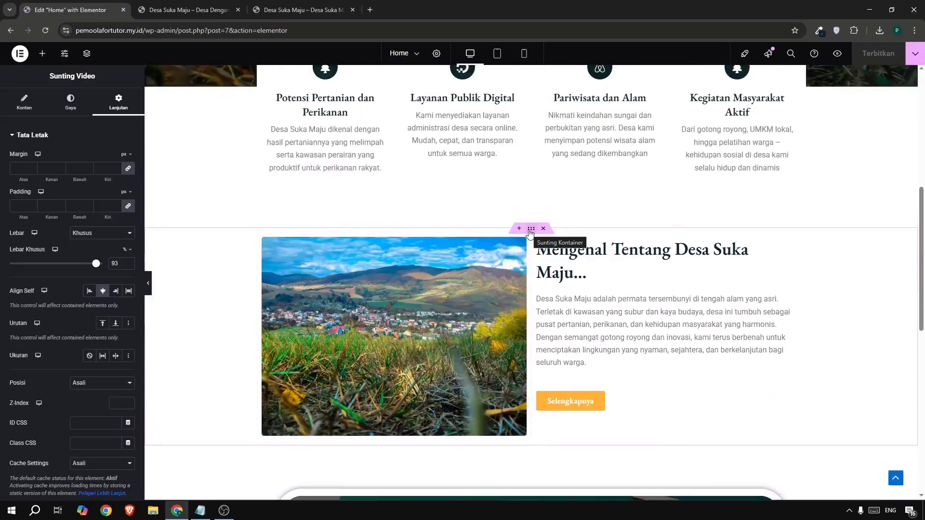
{"action": "right_click", "coordinate": [529, 230]}
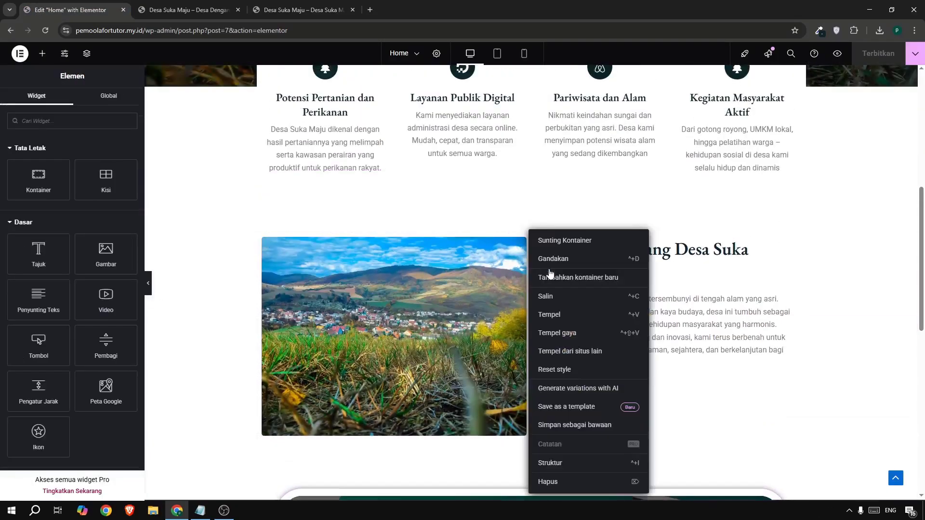
{"action": "left_click", "coordinate": [546, 297]}
{"action": "right_click", "coordinate": [530, 225]}
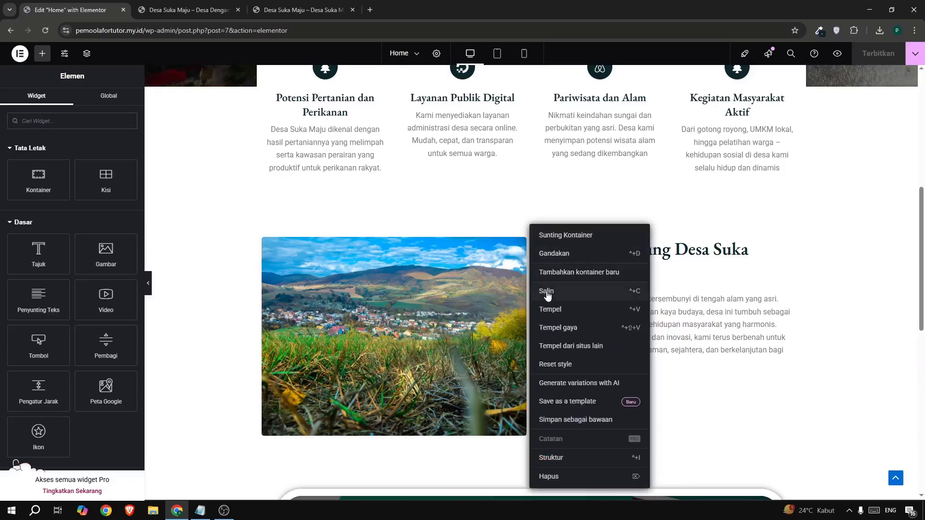
{"action": "left_click", "coordinate": [547, 294]}
{"action": "scroll", "coordinate": [530, 294], "scroll_direction": "down", "scroll_amount": 10}
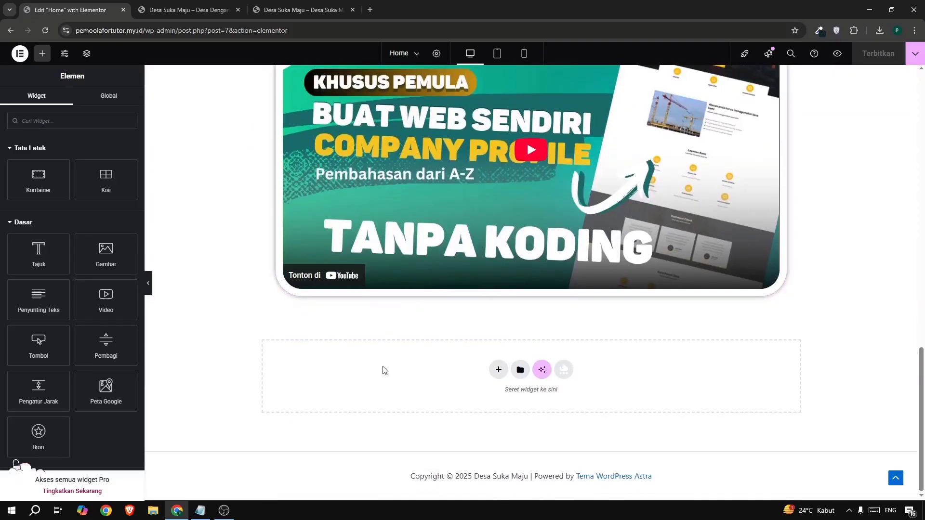
{"action": "right_click", "coordinate": [383, 370]}
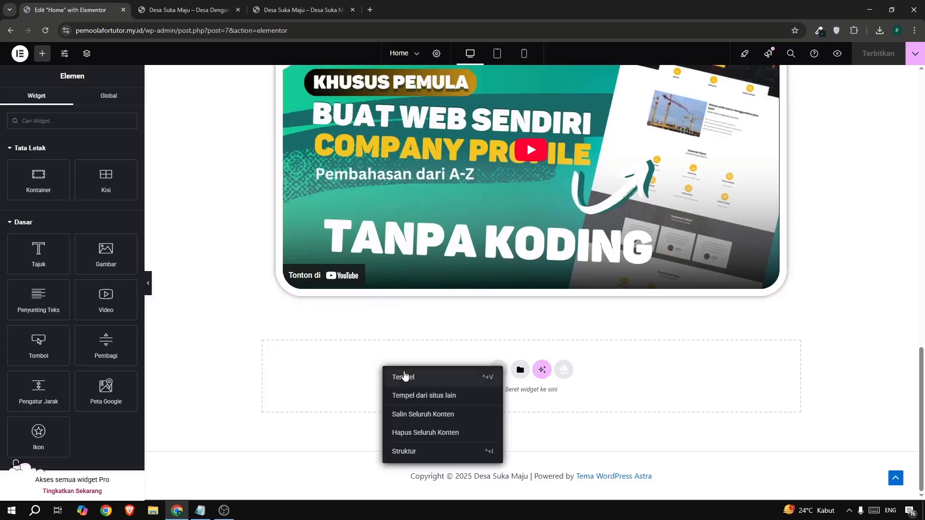
{"action": "left_click", "coordinate": [393, 376]}
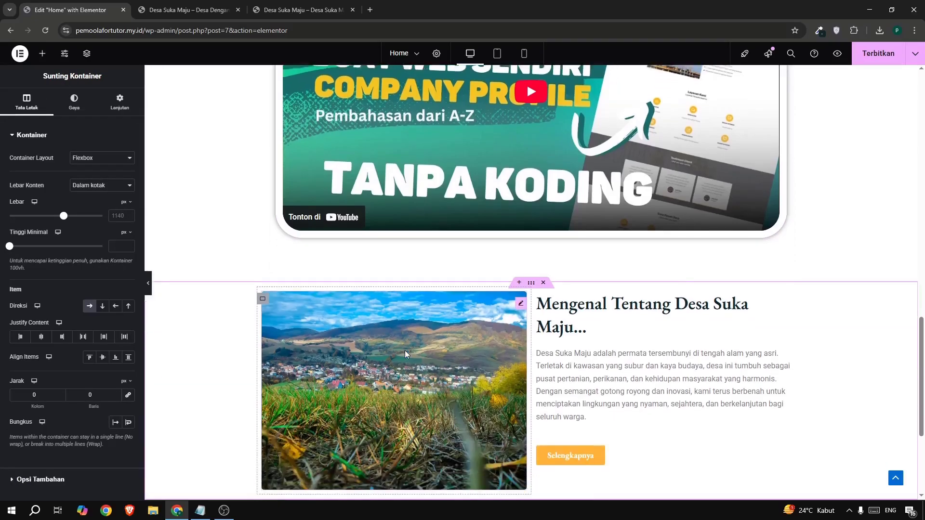
Move the pasted container's heading, paragraph and Selengkapnya button into its left column, and delete the village photo there.
{"action": "scroll", "coordinate": [407, 355], "scroll_direction": "down", "scroll_amount": 1}
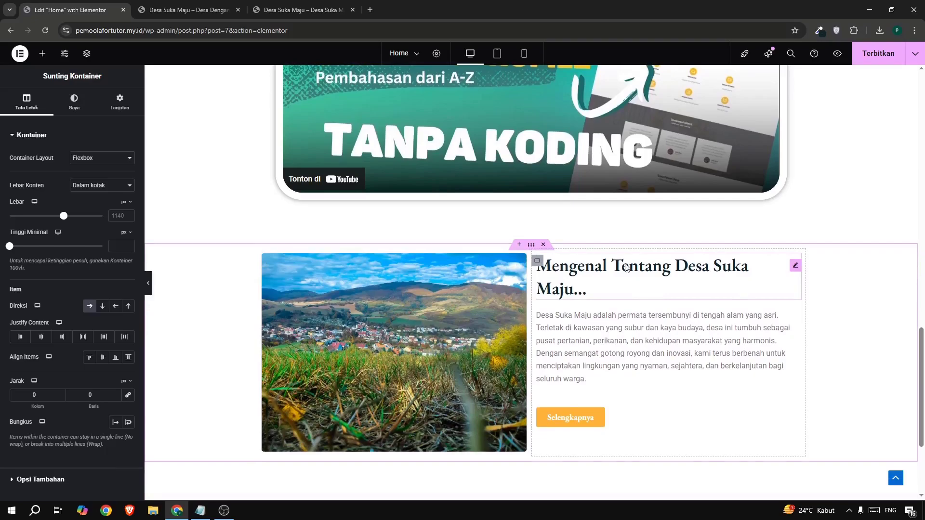
{"action": "left_click_drag", "start_coordinate": [626, 268], "coordinate": [405, 270]}
{"action": "left_click_drag", "start_coordinate": [602, 304], "coordinate": [489, 314]}
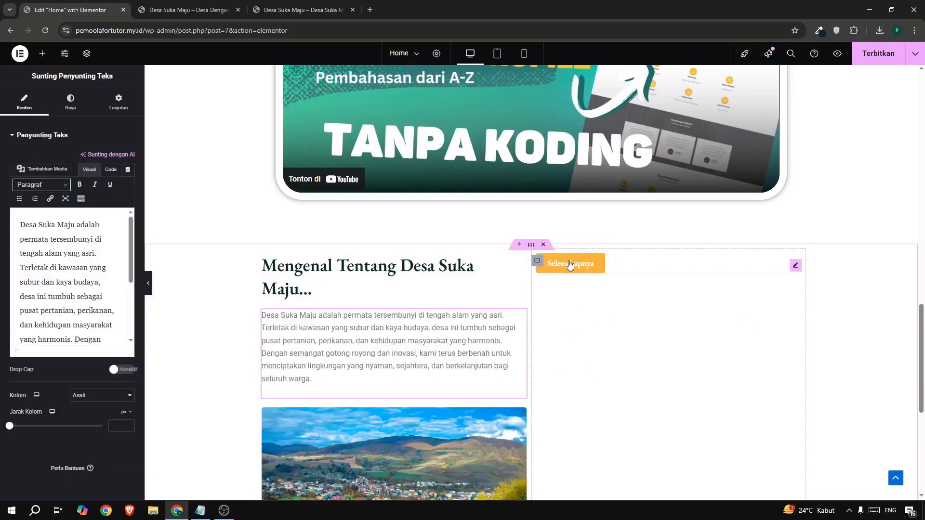
{"action": "left_click_drag", "start_coordinate": [570, 265], "coordinate": [283, 386]}
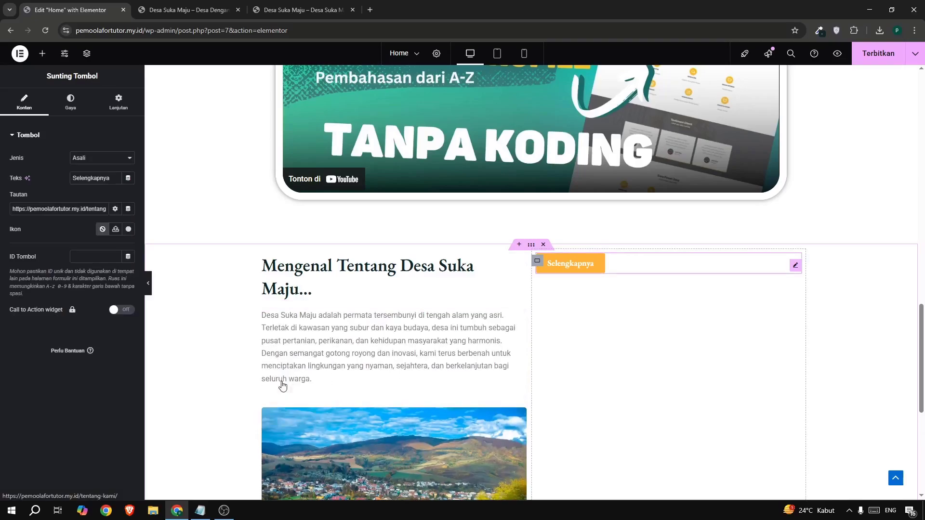
{"action": "scroll", "coordinate": [408, 313], "scroll_direction": "down", "scroll_amount": 3}
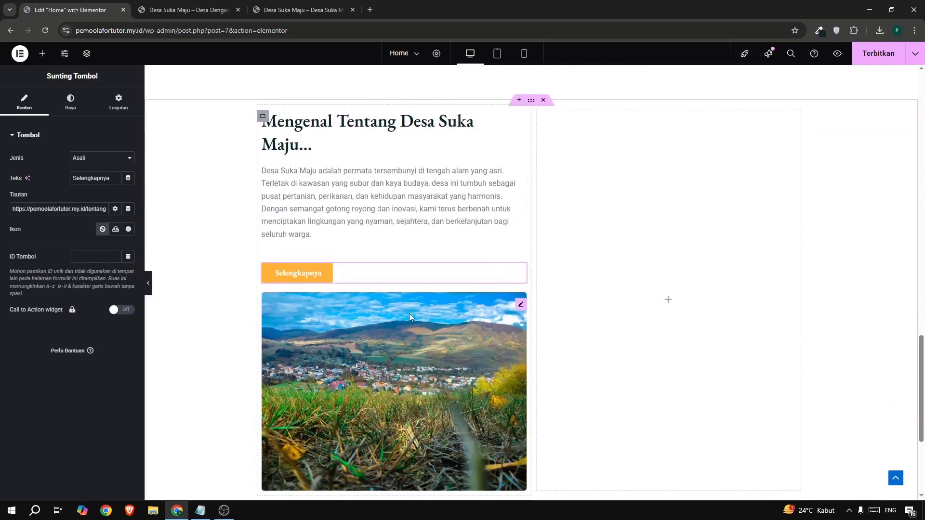
{"action": "right_click", "coordinate": [441, 343]}
{"action": "left_click", "coordinate": [464, 488]}
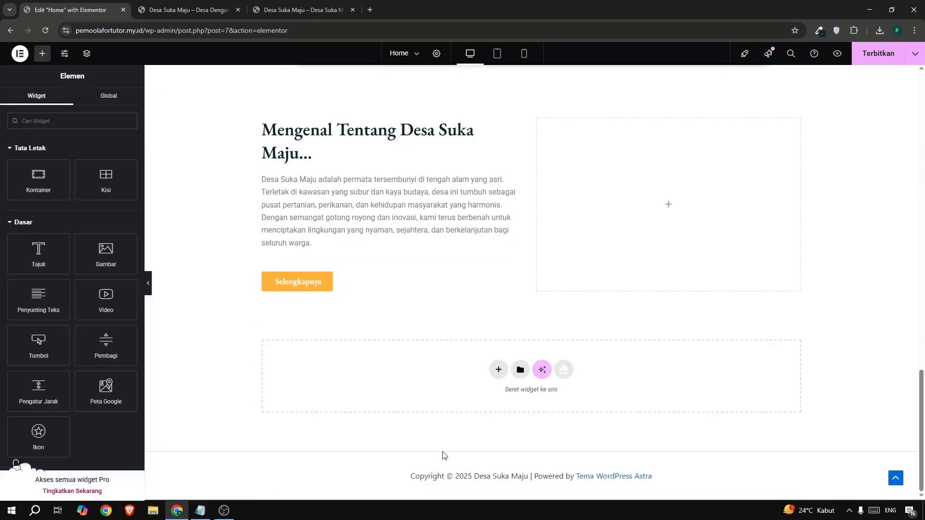
Replace the pasted section's heading with "Kabar Untuk Anda..." copied from the example site.
{"action": "scroll", "coordinate": [428, 409], "scroll_direction": "up", "scroll_amount": 2}
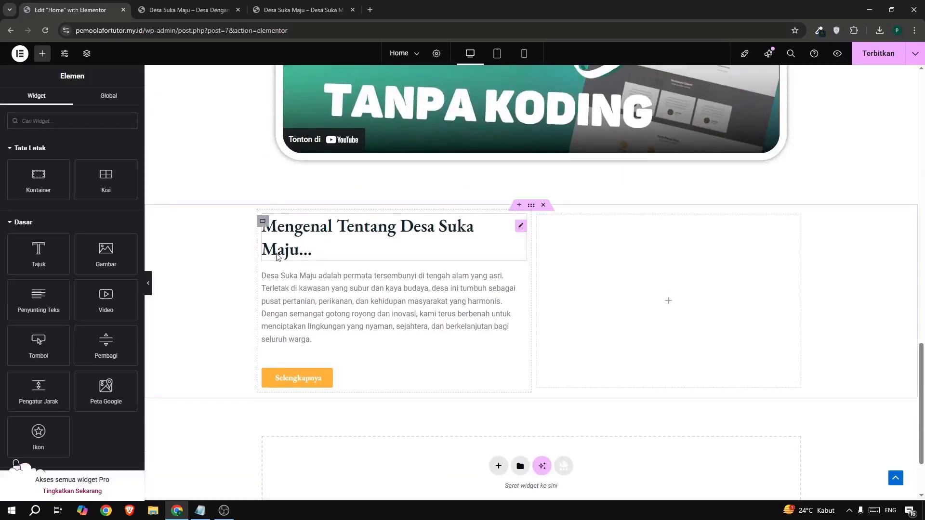
{"action": "left_click", "coordinate": [290, 10]}
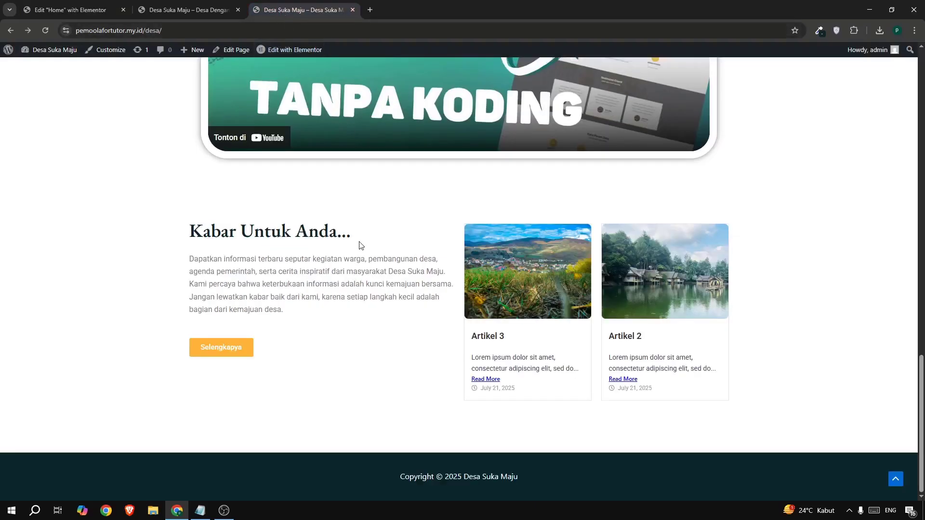
{"action": "left_click_drag", "start_coordinate": [184, 232], "coordinate": [368, 243]}
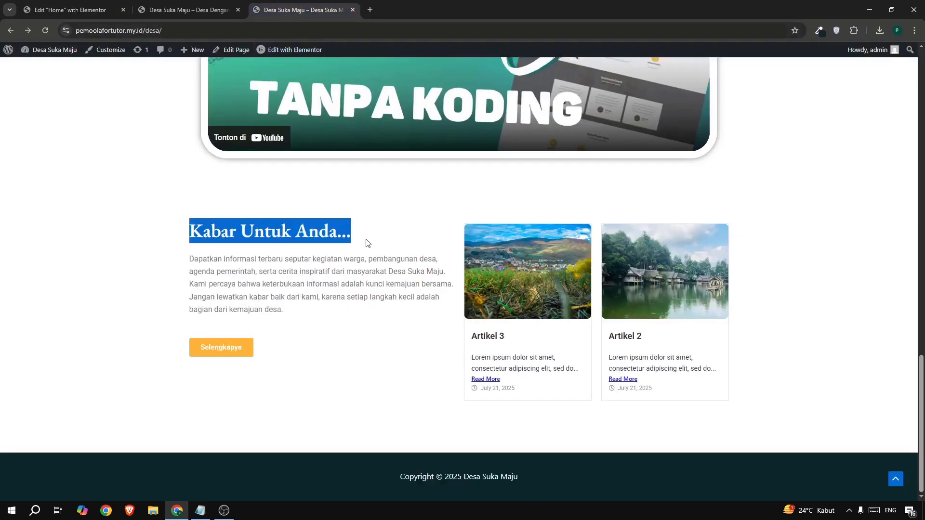
{"action": "left_click", "coordinate": [77, 10]}
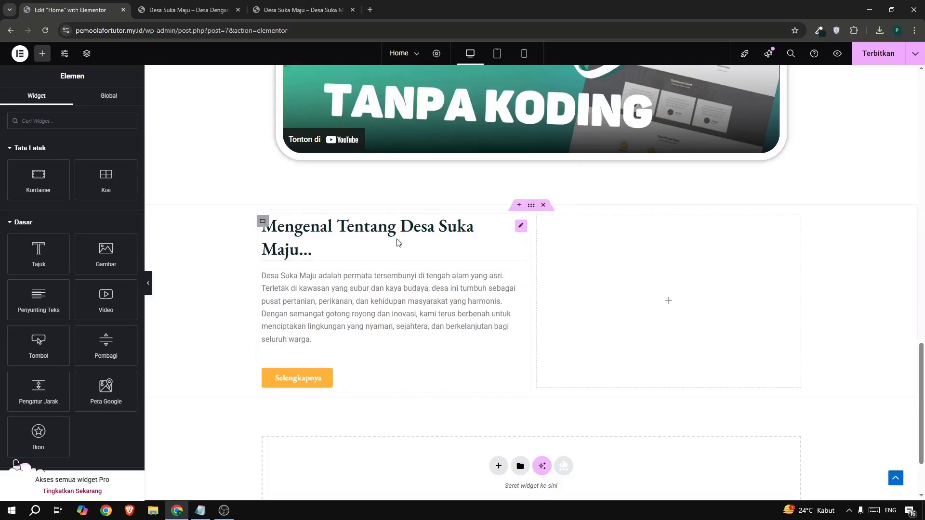
{"action": "left_click", "coordinate": [427, 231]}
{"action": "left_click", "coordinate": [111, 179]}
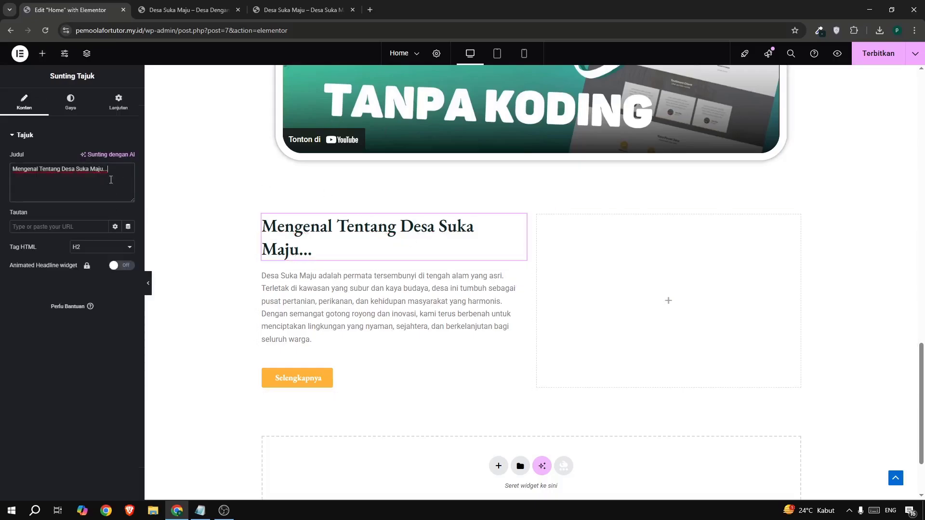
{"action": "left_click_drag", "start_coordinate": [110, 173], "coordinate": [2, 176]}
{"action": "type", "text": "Kabar Untuk Anda..."}
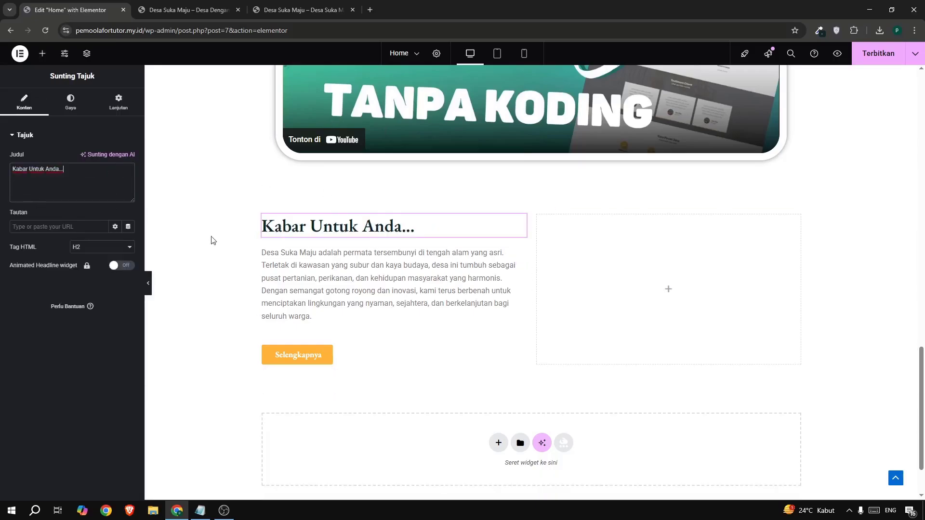
Replace the paragraph under "Kabar Untuk Anda..." with the example site's news text beginning "Dapatkan informasi terbaru seputar kegiatan warga".
{"action": "left_click", "coordinate": [361, 265]}
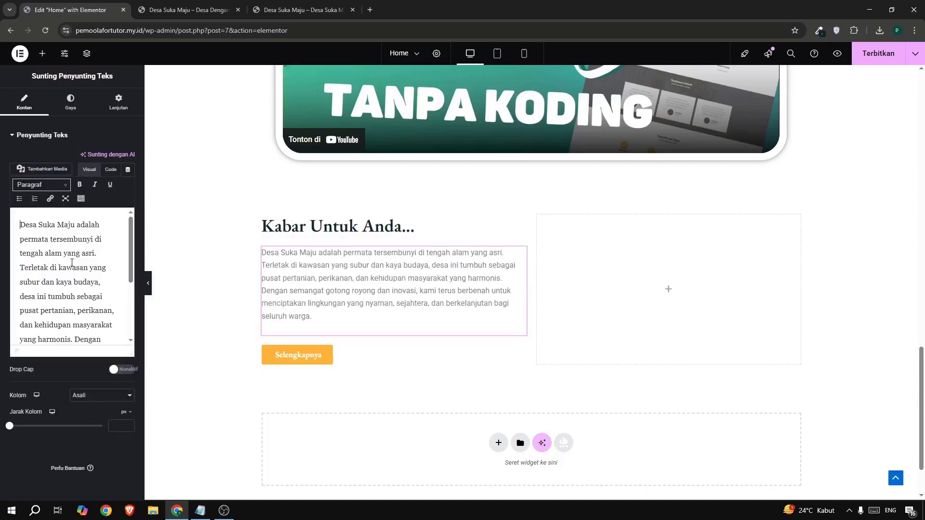
{"action": "left_click_drag", "start_coordinate": [60, 239], "coordinate": [51, 234]}
{"action": "left_click", "coordinate": [301, 10]}
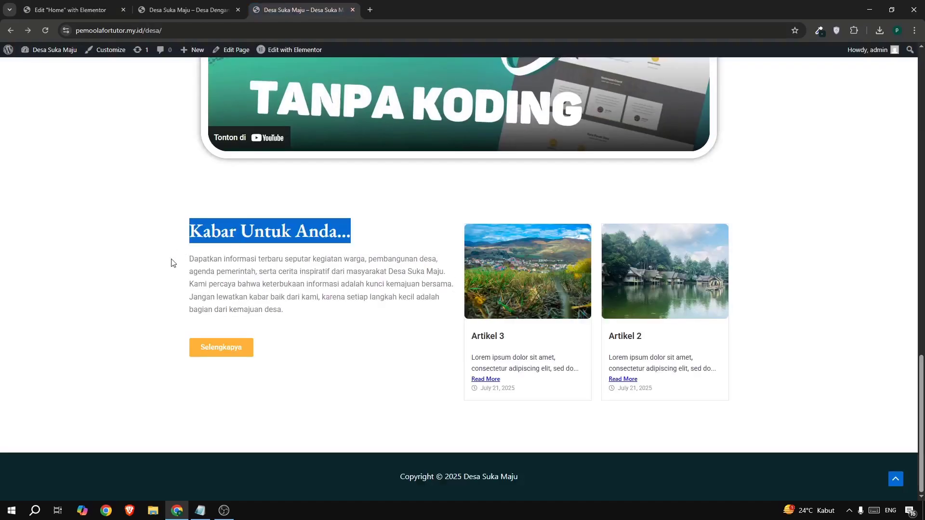
{"action": "left_click_drag", "start_coordinate": [171, 262], "coordinate": [285, 307]}
{"action": "key", "text": "ctrl+c"}
{"action": "left_click", "coordinate": [66, 10]}
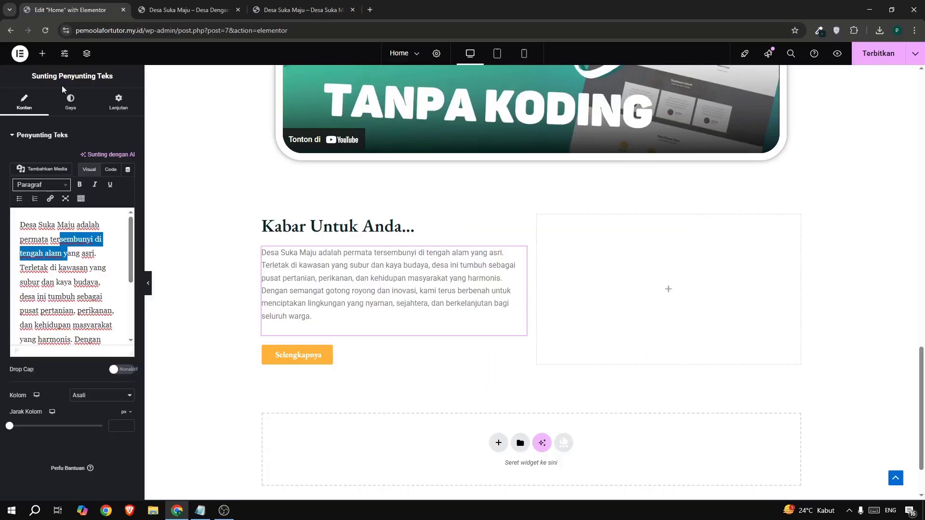
{"action": "left_click", "coordinate": [62, 223]}
{"action": "key", "text": "ctrl+a"}
{"action": "key", "text": "ctrl+v"}
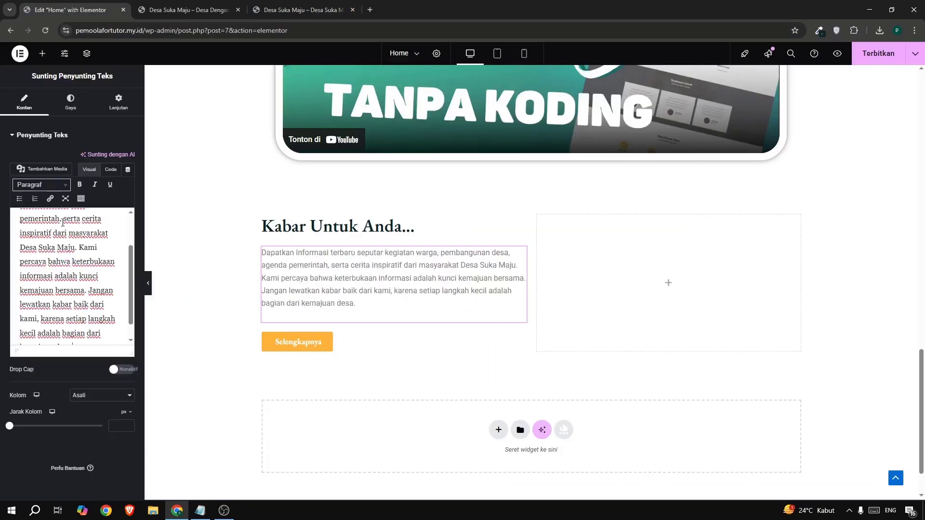
{"action": "left_click", "coordinate": [285, 345]}
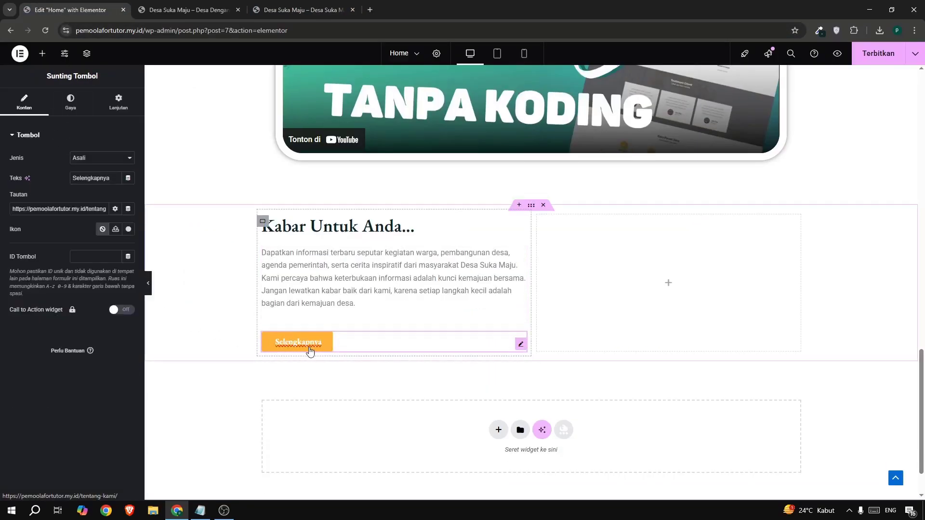
{"action": "left_click_drag", "start_coordinate": [57, 209], "coordinate": [75, 212]}
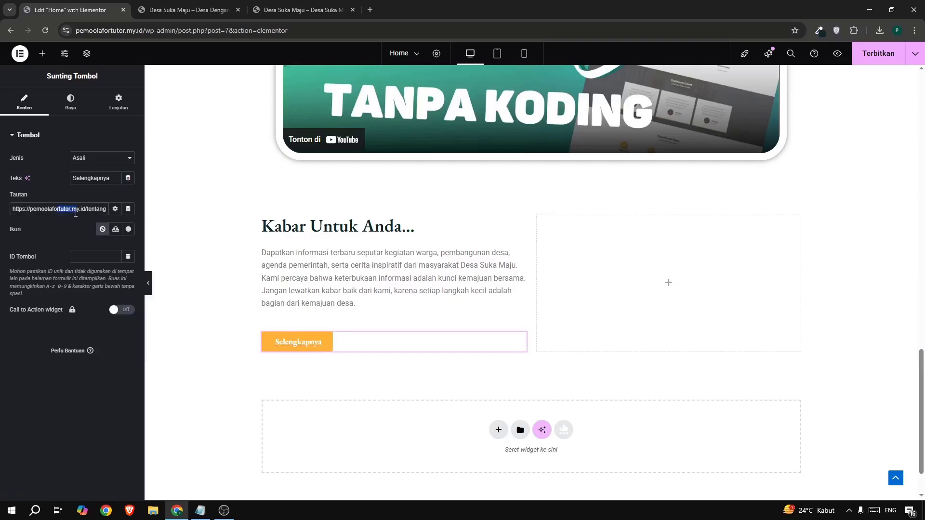
{"action": "left_click", "coordinate": [156, 6]}
{"action": "scroll", "coordinate": [493, 135], "scroll_direction": "up", "scroll_amount": 14}
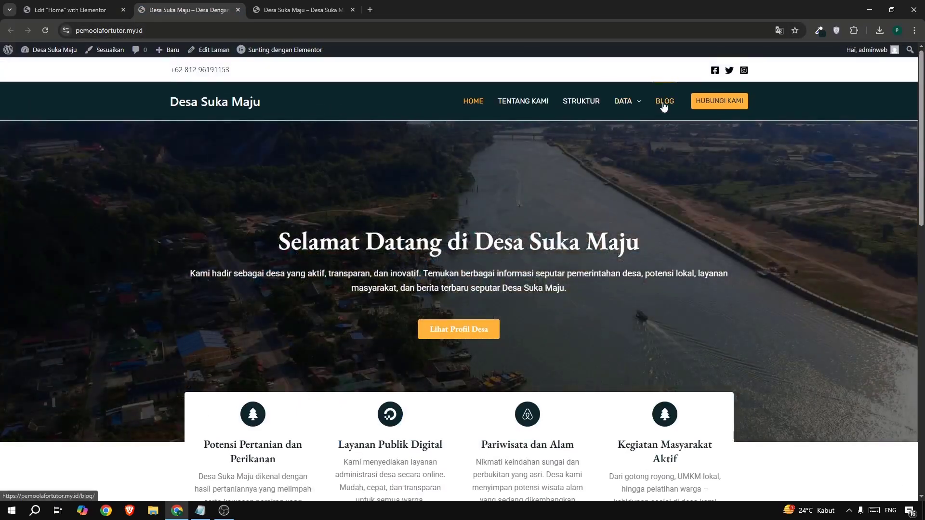
{"action": "right_click", "coordinate": [662, 102]}
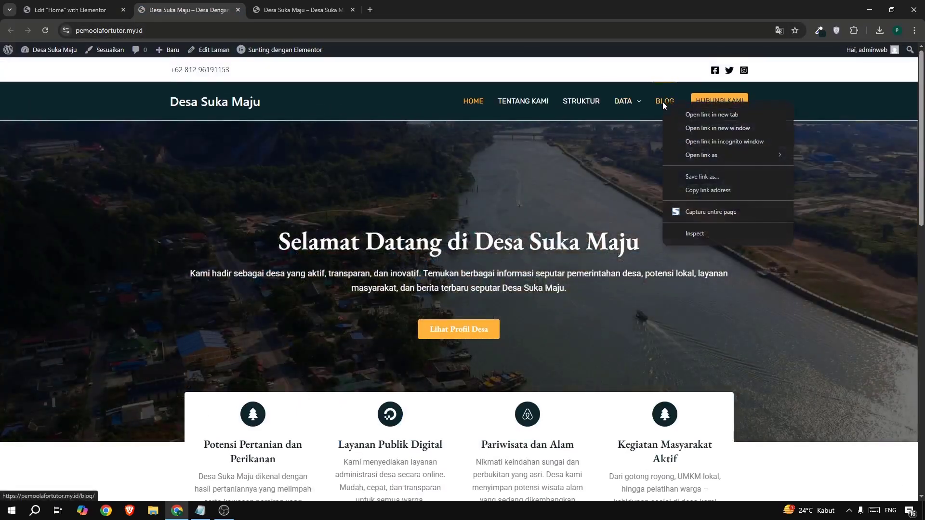
{"action": "left_click", "coordinate": [711, 191]}
{"action": "left_click", "coordinate": [72, 9]}
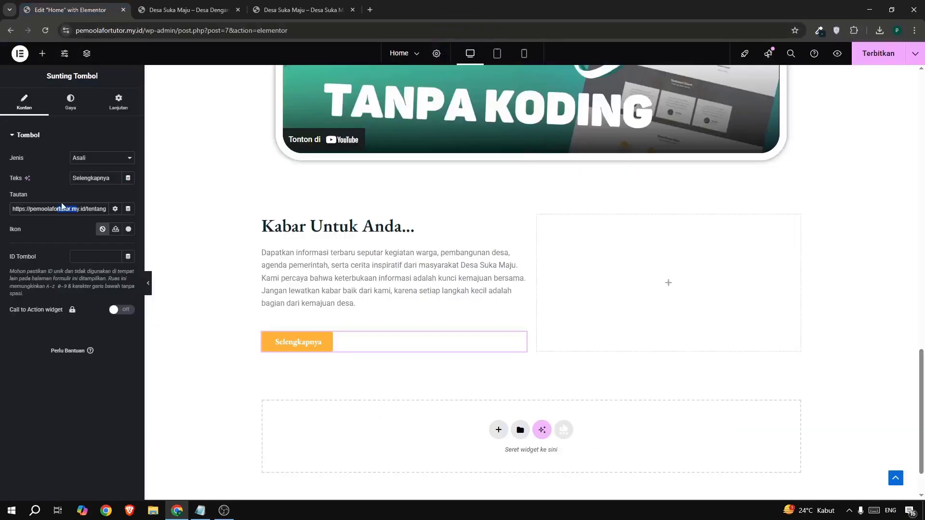
{"action": "triple_click", "coordinate": [59, 209]}
{"action": "key", "text": "ctrl+v"}
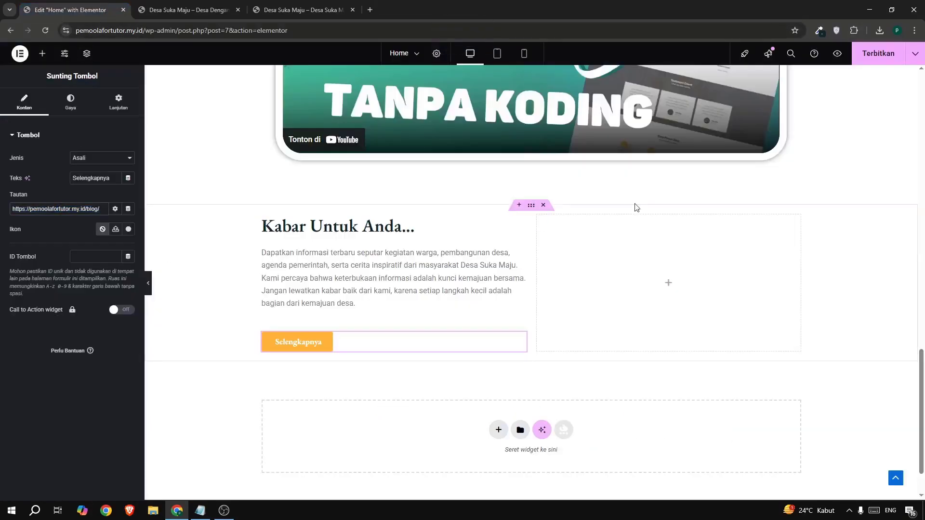
{"action": "left_click", "coordinate": [879, 56]}
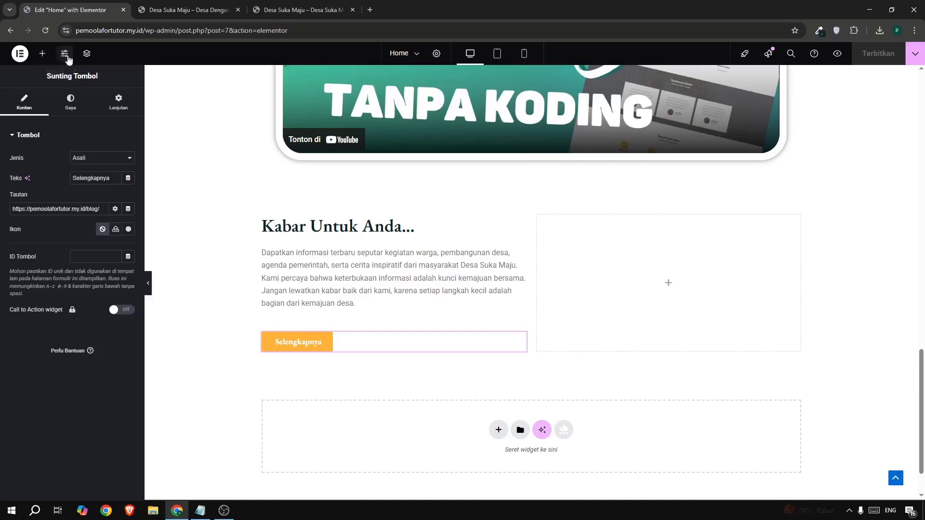
Add a Post Grid widget to the empty column beside the "Kabar Untuk Anda..." text and set it to 2 columns.
{"action": "left_click", "coordinate": [42, 53]}
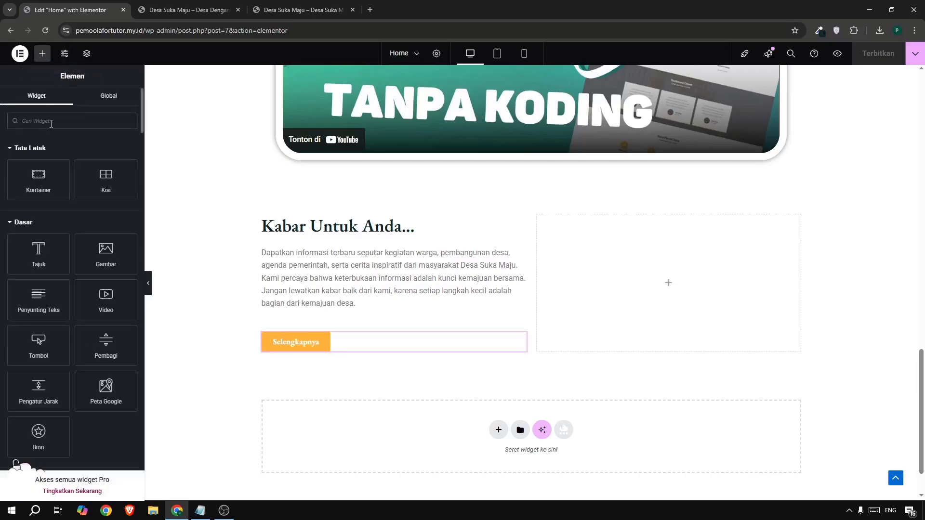
{"action": "type", "text": "post"}
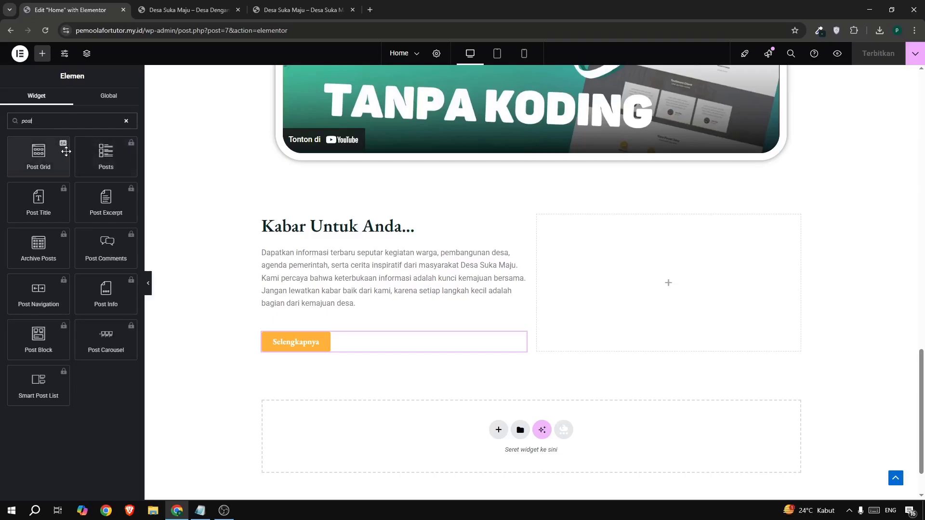
{"action": "left_click_drag", "start_coordinate": [35, 154], "coordinate": [676, 260]}
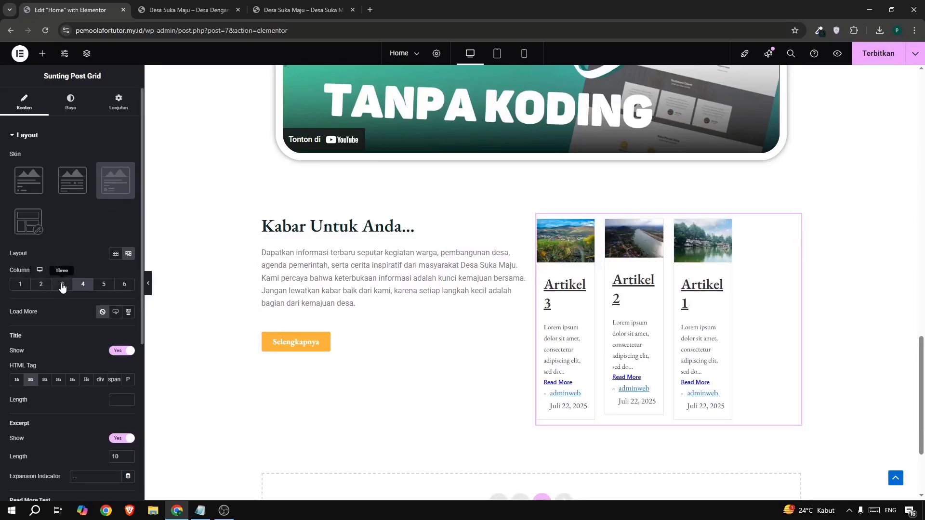
{"action": "left_click", "coordinate": [41, 284]}
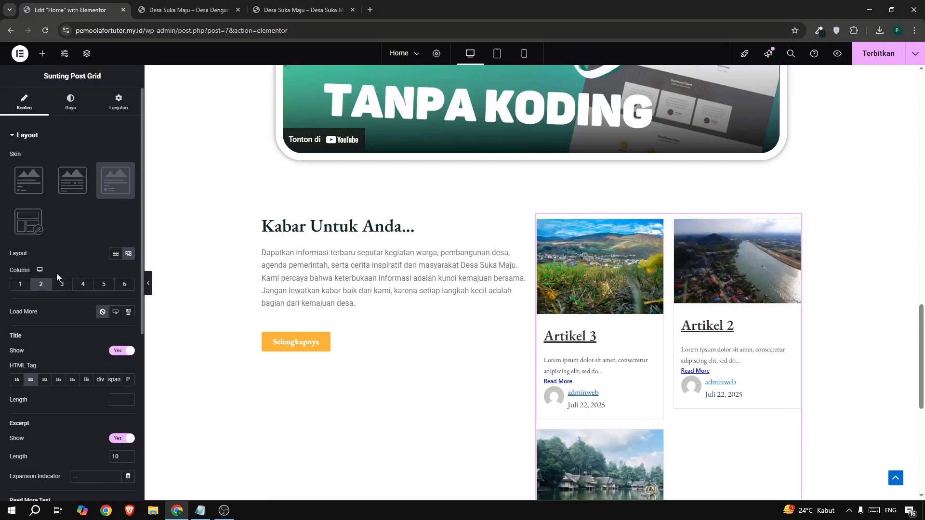
Limit the Post Grid in the news section to 2 posts per page.
{"action": "scroll", "coordinate": [56, 273], "scroll_direction": "down", "scroll_amount": 5}
{"action": "scroll", "coordinate": [57, 273], "scroll_direction": "down", "scroll_amount": 1}
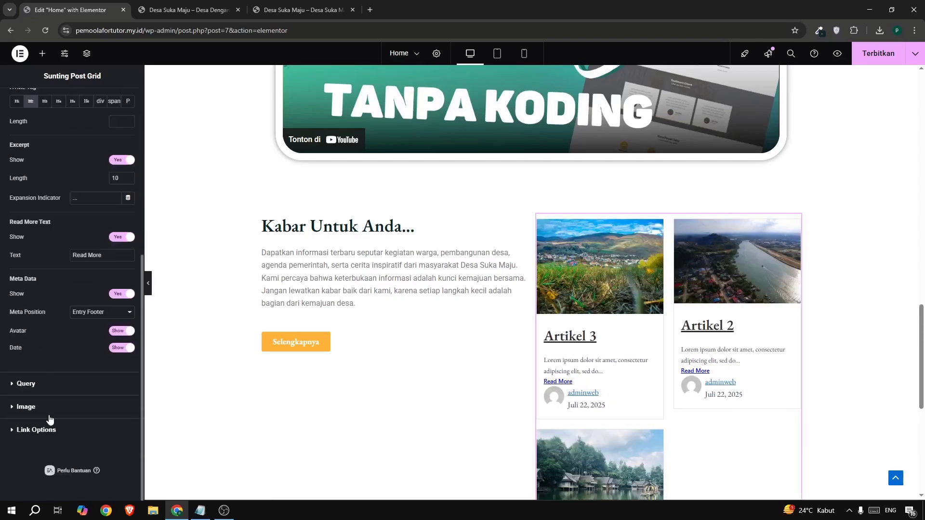
{"action": "left_click", "coordinate": [46, 386]}
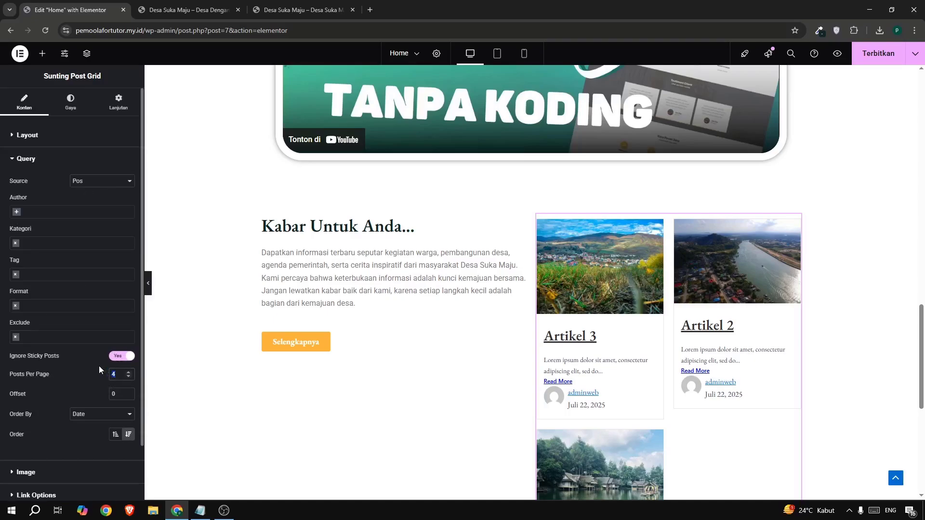
{"action": "type", "text": "2"}
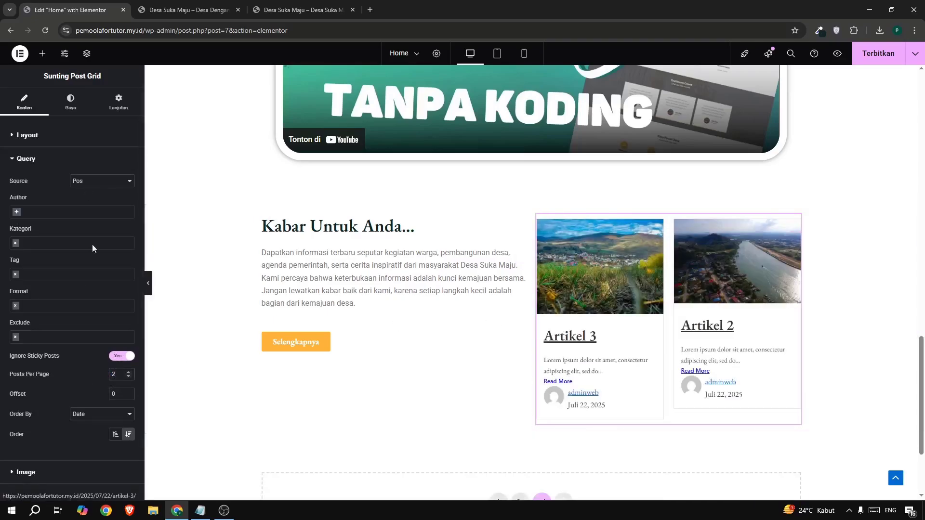
Apply the Three (Lite) skin to the Post Grid and compare its cards with the example site's news section.
{"action": "left_click", "coordinate": [31, 135]}
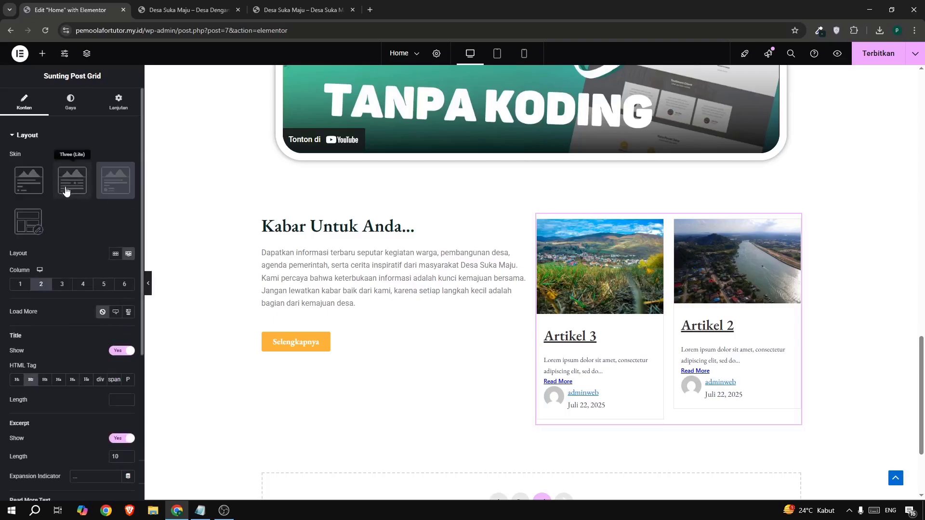
{"action": "left_click", "coordinate": [38, 191]}
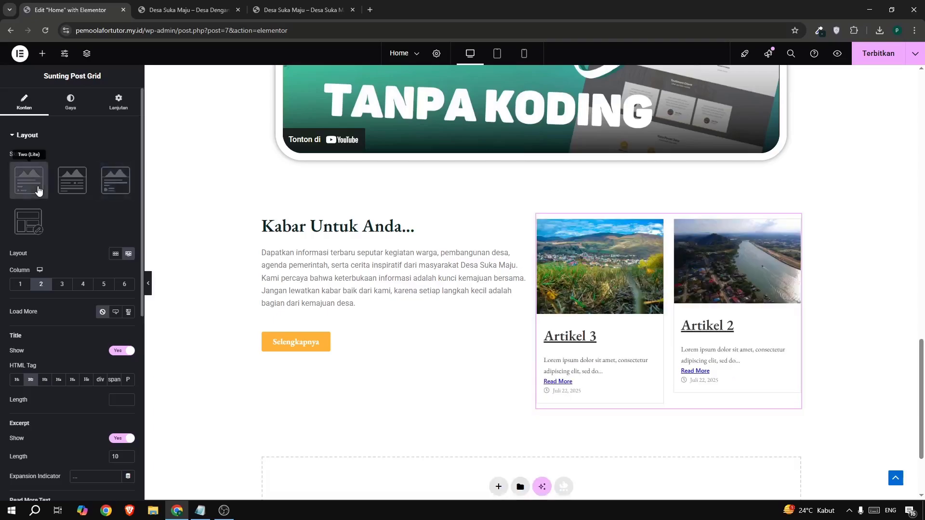
{"action": "left_click", "coordinate": [71, 192]}
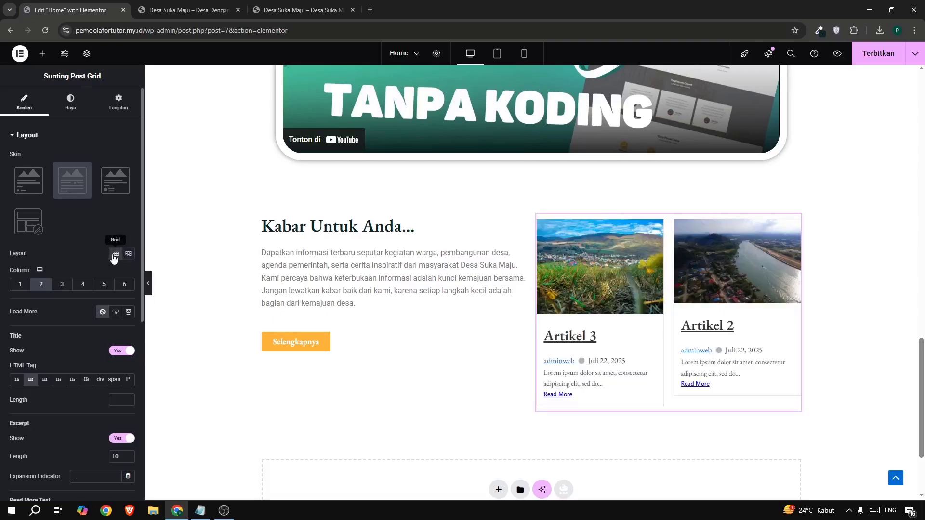
{"action": "left_click", "coordinate": [262, 12]}
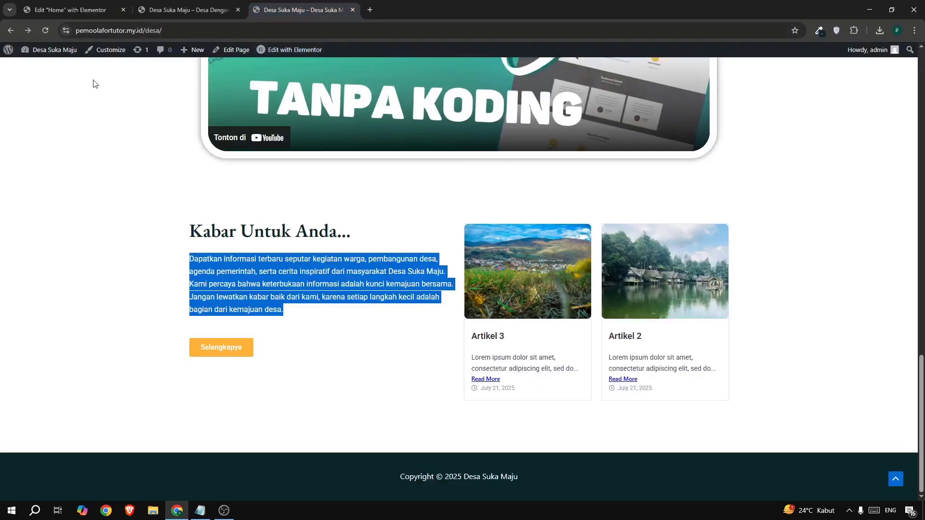
{"action": "left_click", "coordinate": [68, 15]}
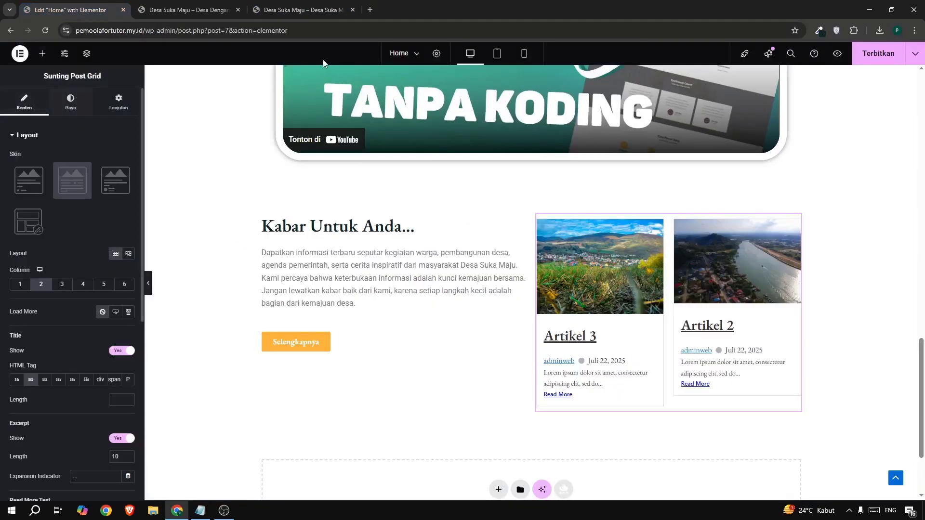
{"action": "left_click", "coordinate": [298, 15]}
{"action": "left_click", "coordinate": [53, 12]}
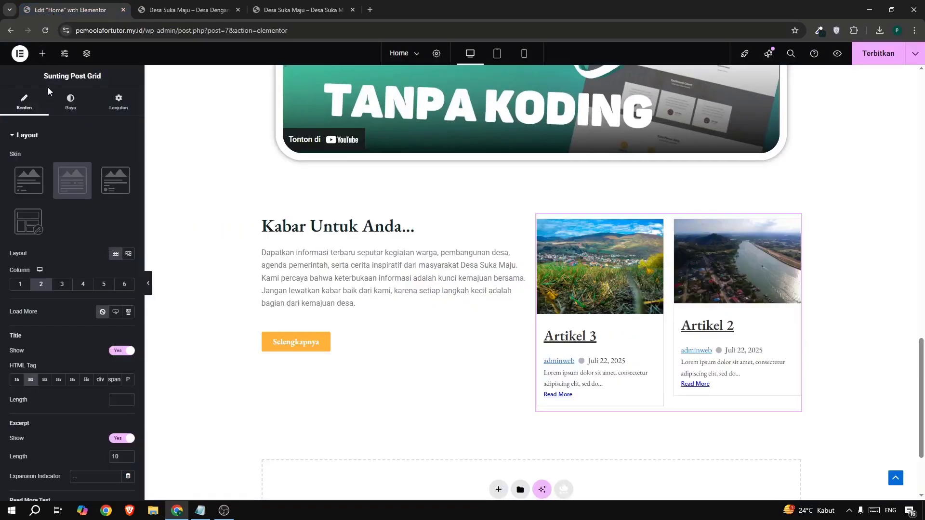
Round the Post Grid's corners by setting the image radius and the item border radius to 5 on all sides.
{"action": "left_click", "coordinate": [70, 104]}
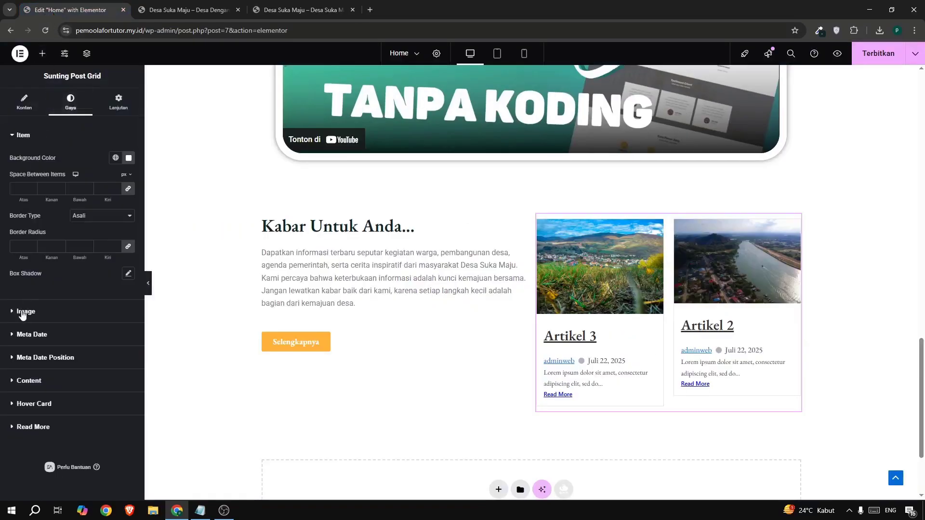
{"action": "left_click", "coordinate": [27, 320]}
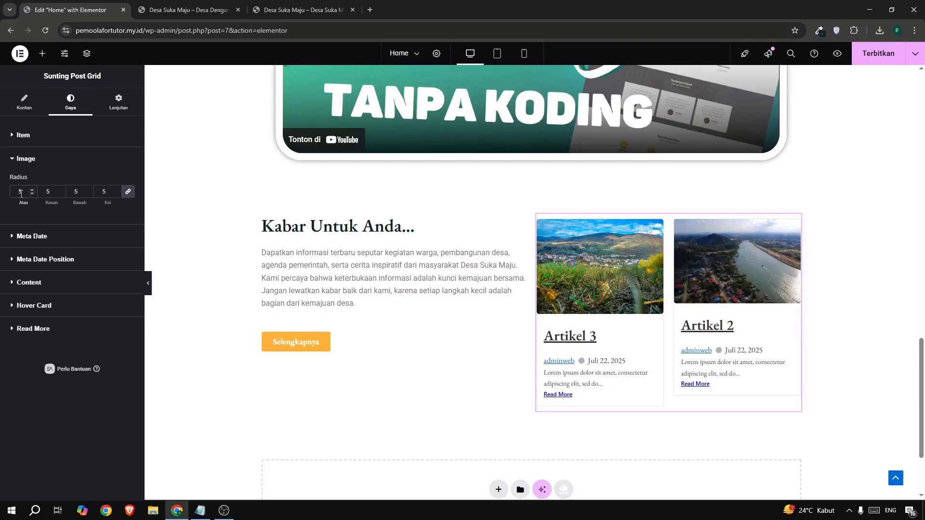
{"action": "left_click", "coordinate": [23, 136]}
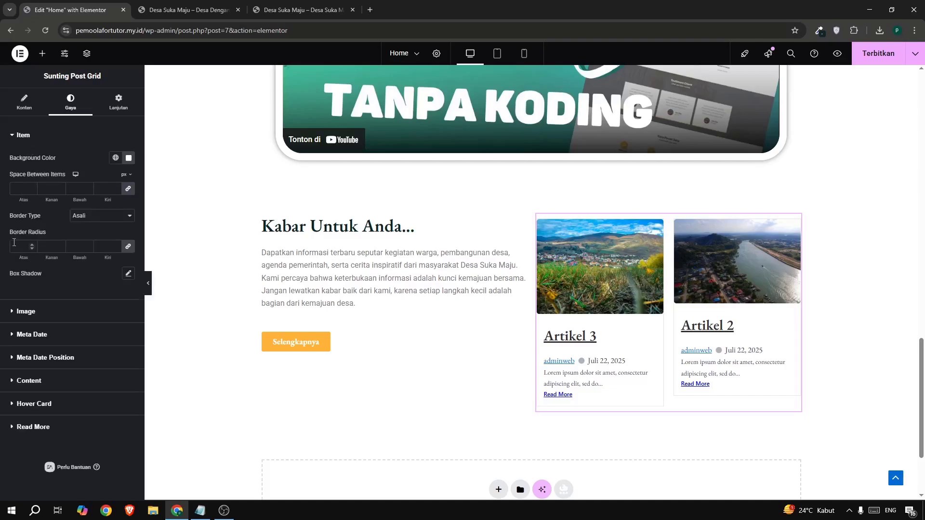
{"action": "left_click", "coordinate": [14, 242]}
{"action": "type", "text": "5"}
Set the font size of the Post Grid's article titles to 22 px, using the example site as reference.
{"action": "left_click", "coordinate": [29, 380]}
{"action": "scroll", "coordinate": [68, 238], "scroll_direction": "down", "scroll_amount": 2}
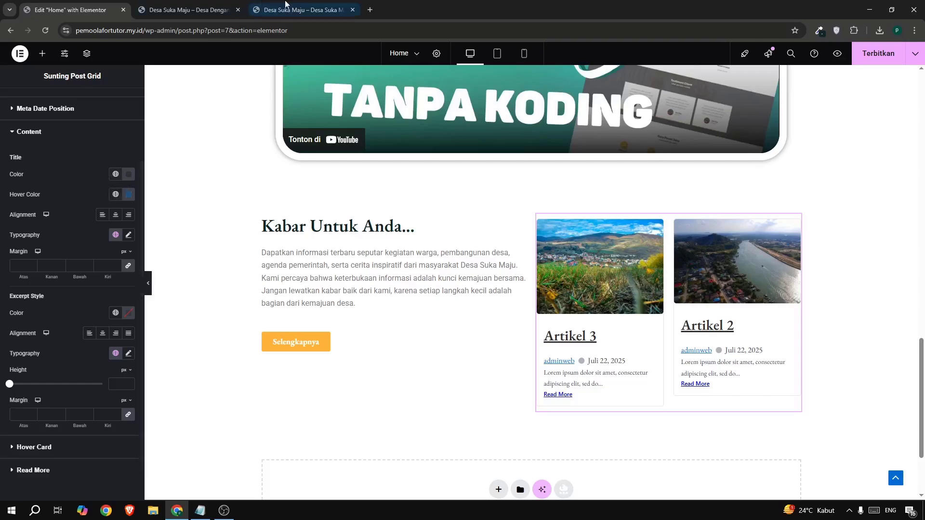
{"action": "left_click", "coordinate": [299, 10]}
{"action": "left_click", "coordinate": [108, 10]}
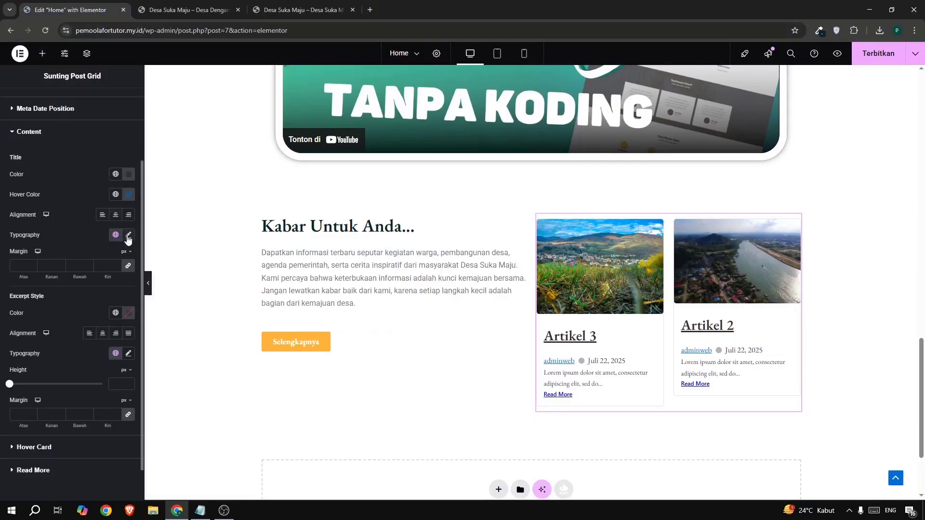
{"action": "left_click", "coordinate": [128, 235]}
{"action": "left_click", "coordinate": [106, 308]}
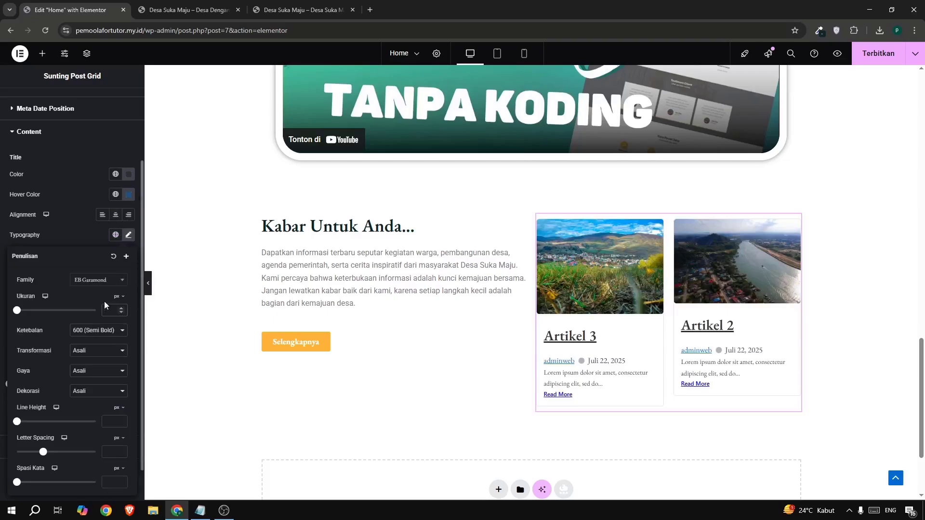
{"action": "type", "text": "20"}
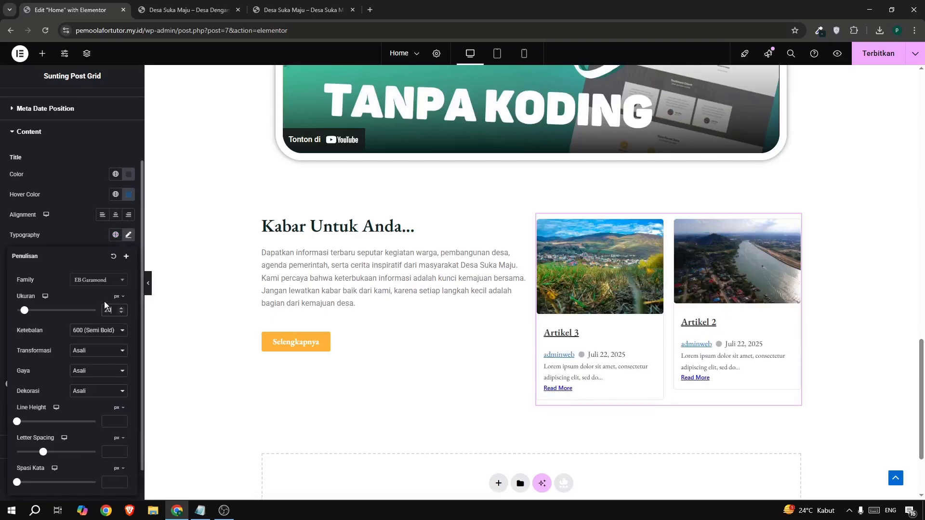
{"action": "left_click", "coordinate": [121, 307]}
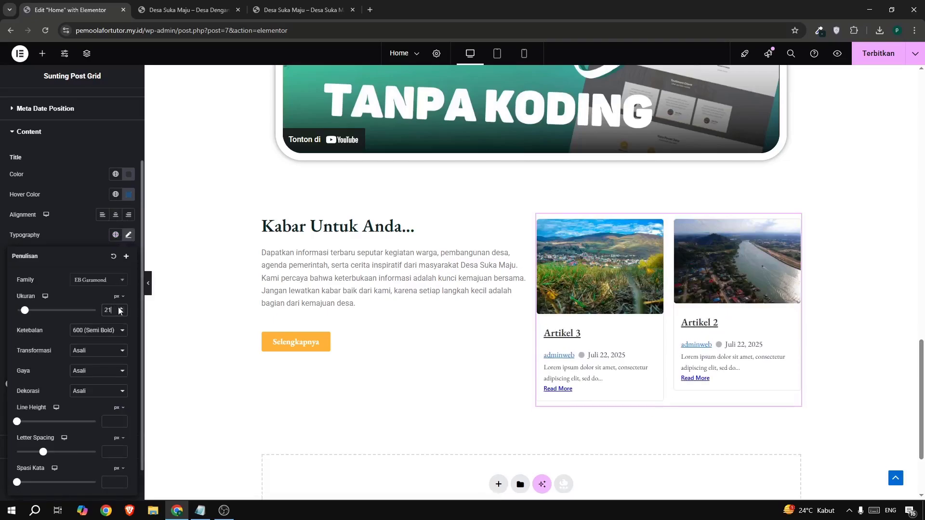
{"action": "left_click", "coordinate": [121, 310]}
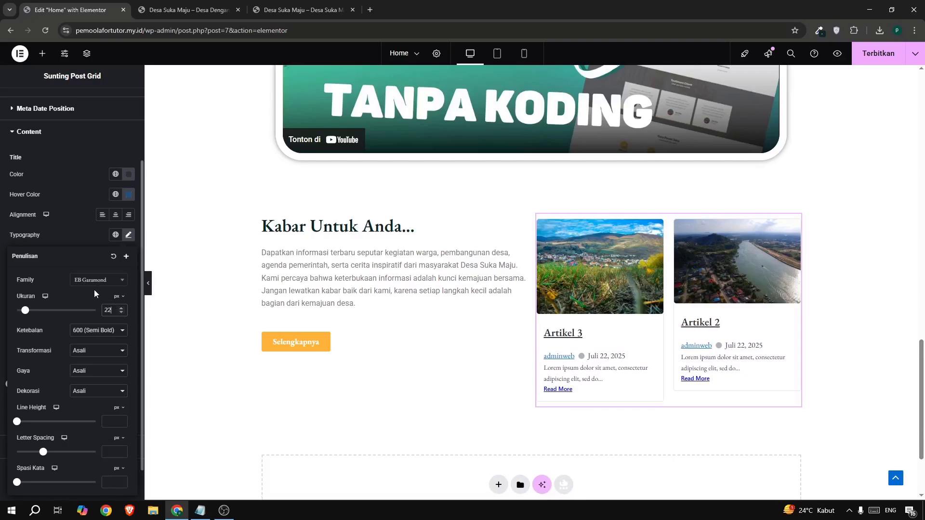
Remove the underline from the article titles by setting their text decoration to Tidak Ada, and compare with the example site.
{"action": "left_click", "coordinate": [76, 372]}
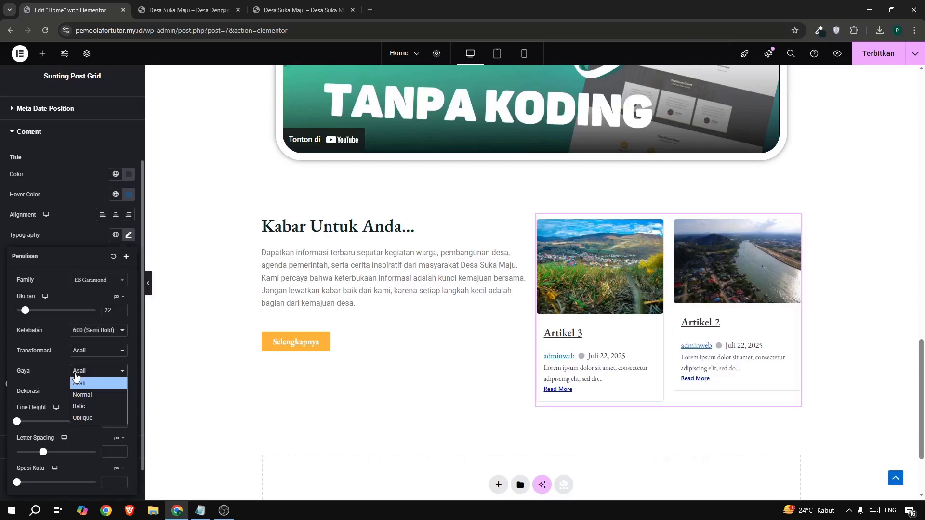
{"action": "left_click", "coordinate": [76, 375]}
{"action": "left_click", "coordinate": [77, 391]}
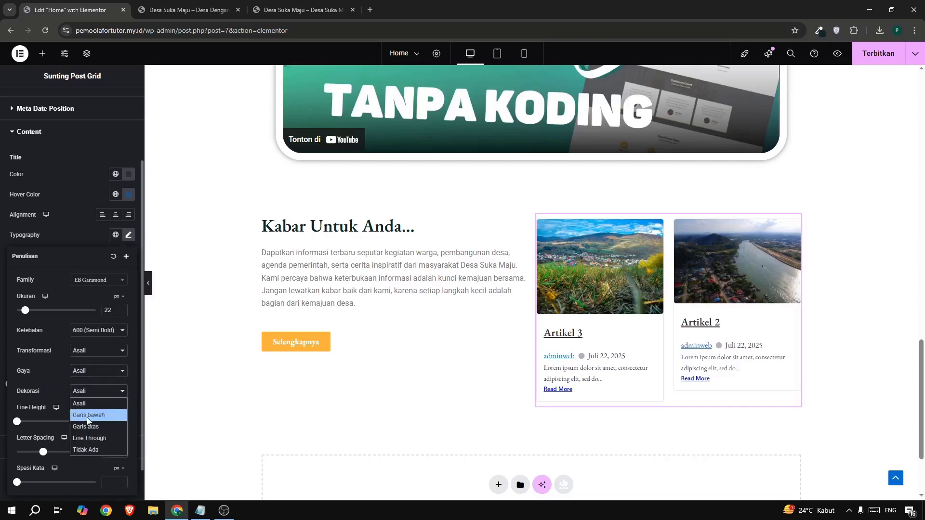
{"action": "left_click", "coordinate": [89, 447]}
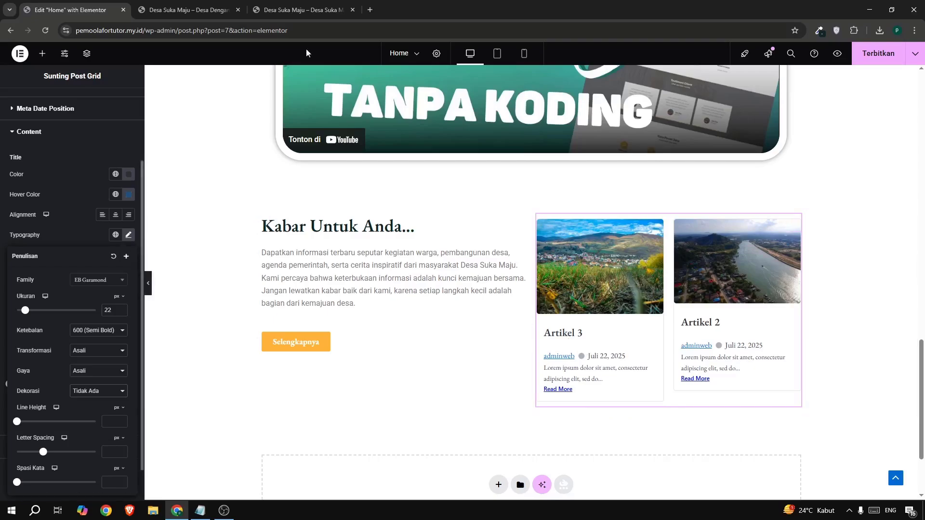
{"action": "left_click", "coordinate": [297, 10]}
{"action": "left_click", "coordinate": [70, 9]}
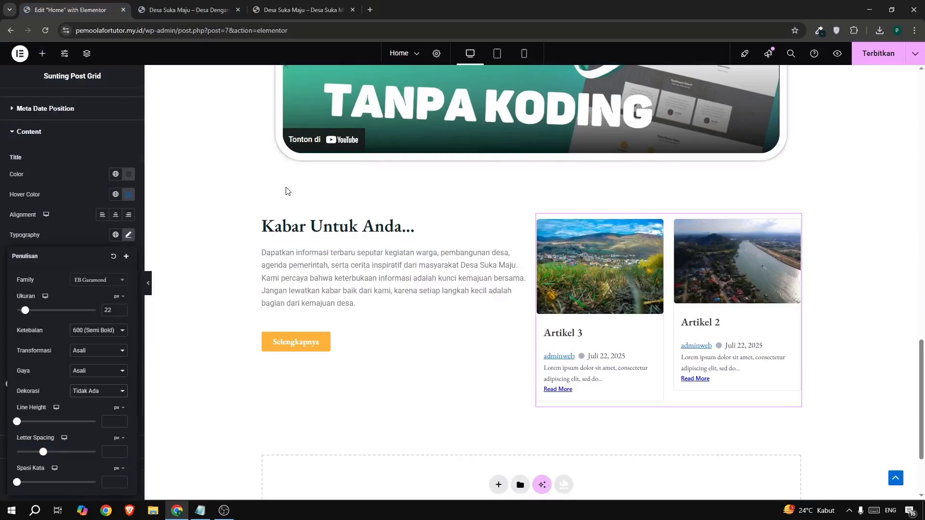
Hide the author name in the Post Grid's meta data, keeping the date shown as on the example site.
{"action": "scroll", "coordinate": [57, 181], "scroll_direction": "up", "scroll_amount": 2}
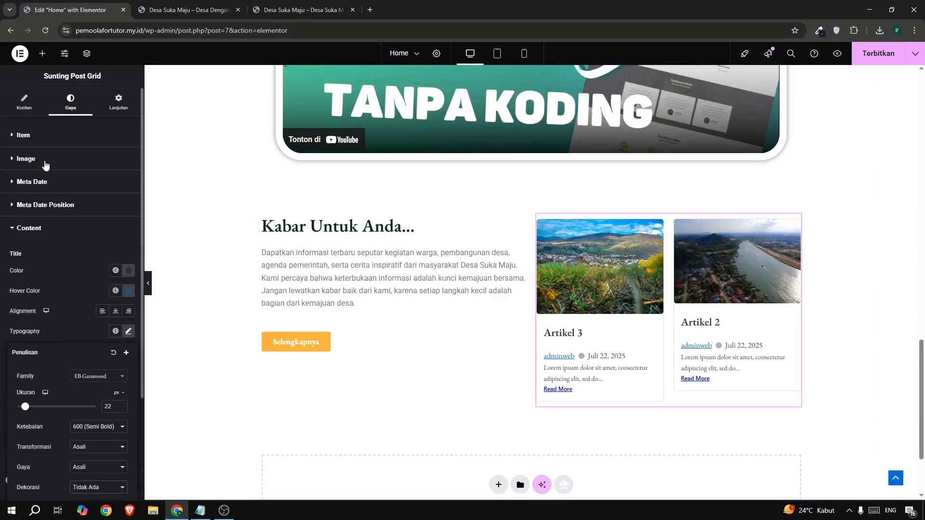
{"action": "left_click", "coordinate": [25, 103]}
{"action": "scroll", "coordinate": [31, 168], "scroll_direction": "down", "scroll_amount": 3}
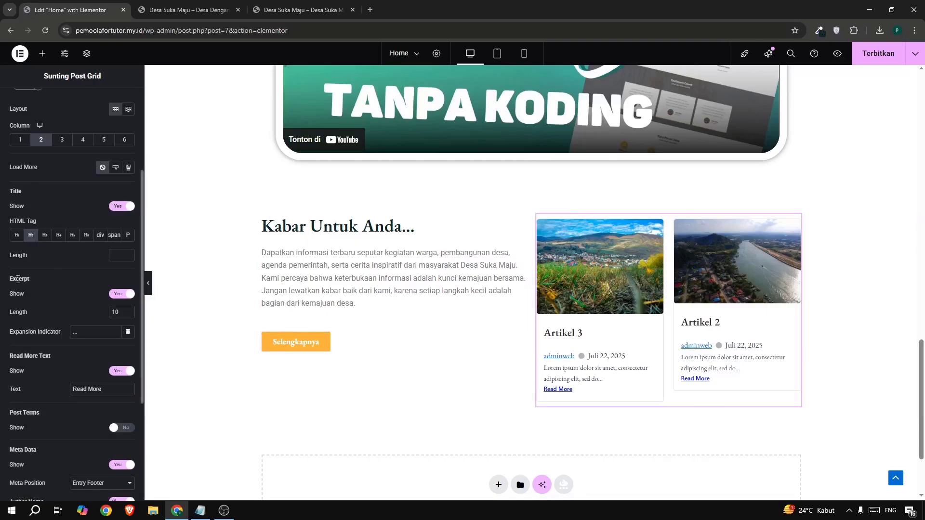
{"action": "scroll", "coordinate": [29, 327], "scroll_direction": "down", "scroll_amount": 3}
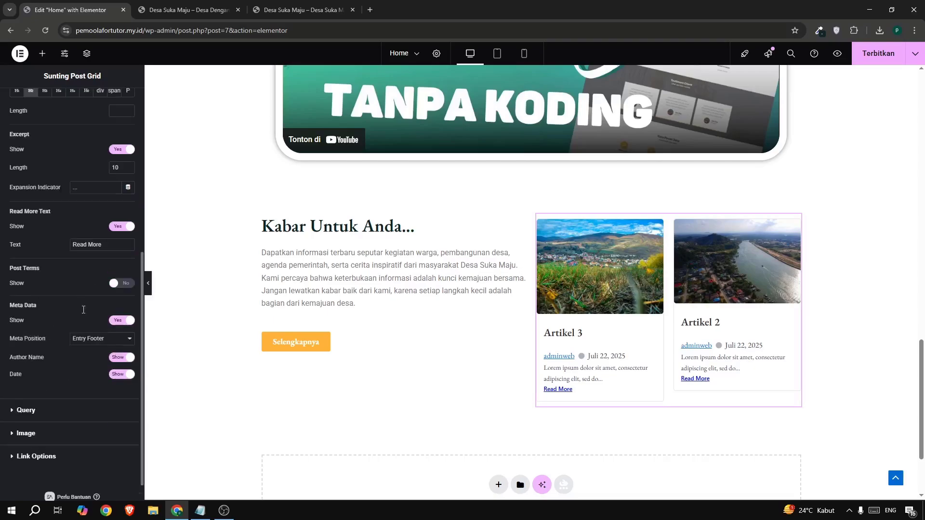
{"action": "left_click_drag", "start_coordinate": [84, 310], "coordinate": [119, 325]}
{"action": "left_click", "coordinate": [289, 10]}
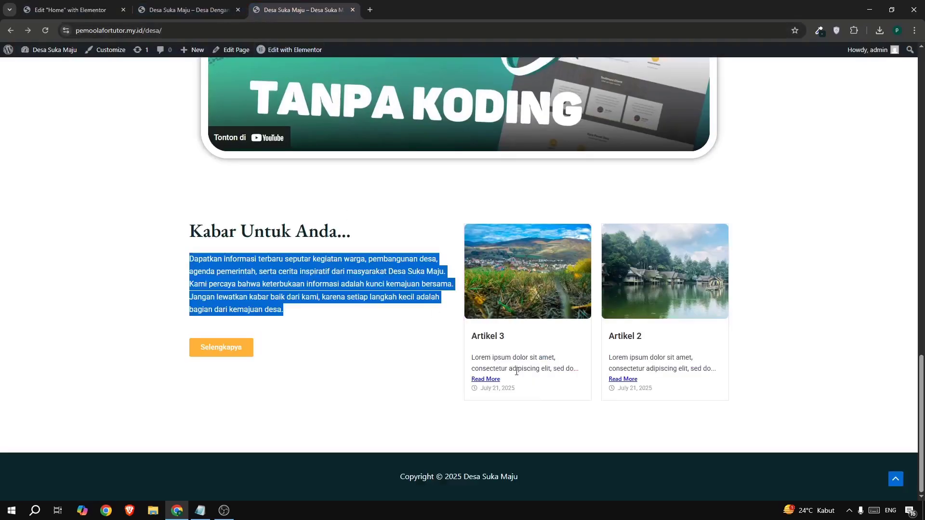
{"action": "left_click", "coordinate": [53, 16]}
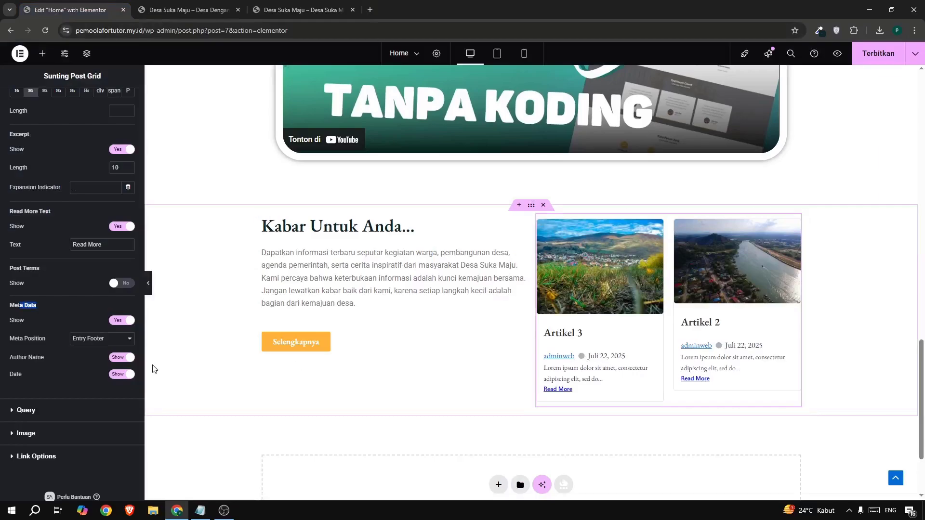
{"action": "left_click", "coordinate": [121, 359]}
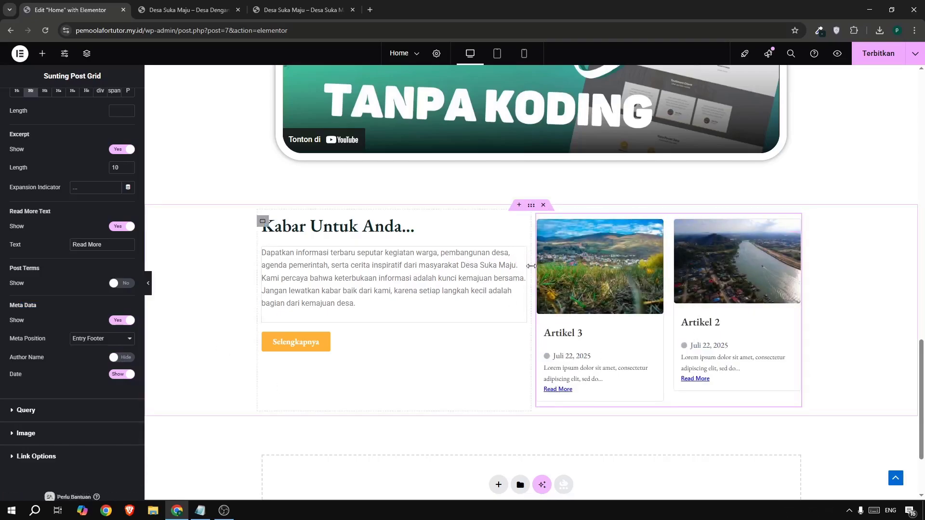
{"action": "left_click", "coordinate": [264, 15]}
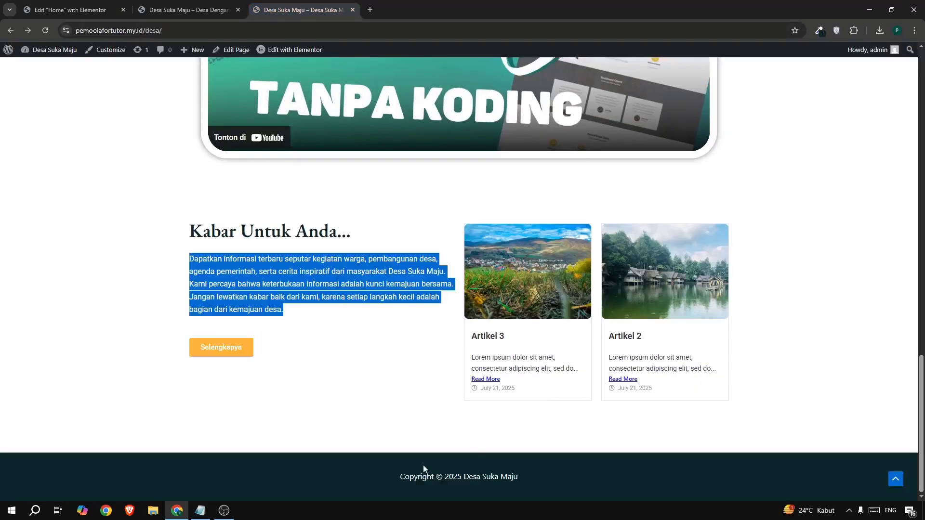
{"action": "left_click", "coordinate": [87, 15]}
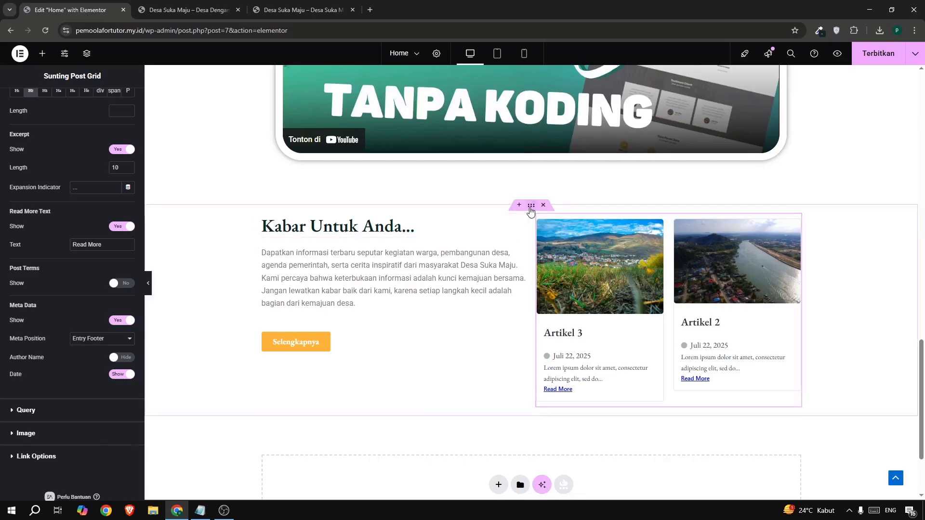
Set the news section container's bottom margin to 4% and publish the Home page changes, returning to the live page.
{"action": "left_click", "coordinate": [530, 207]}
{"action": "left_click", "coordinate": [120, 102]}
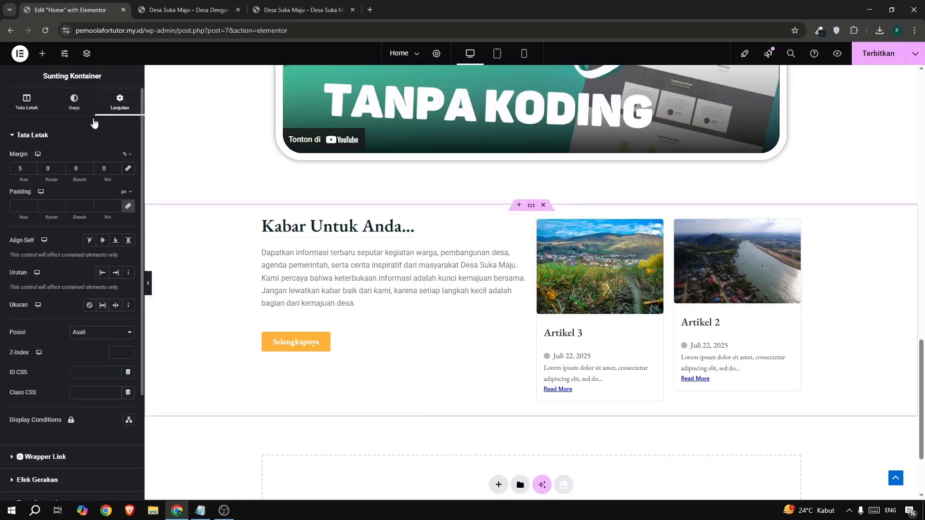
{"action": "double_click", "coordinate": [77, 168]}
{"action": "type", "text": "-1"}
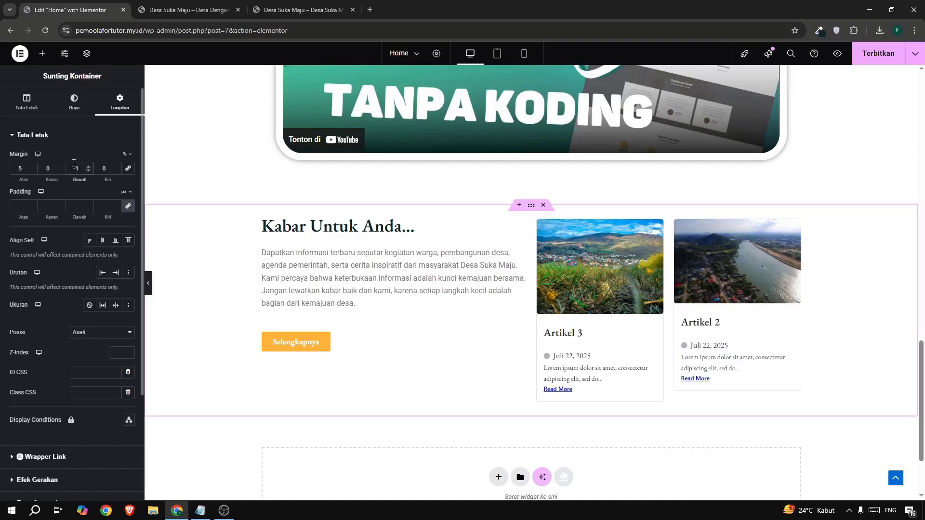
{"action": "type", "text": "4"}
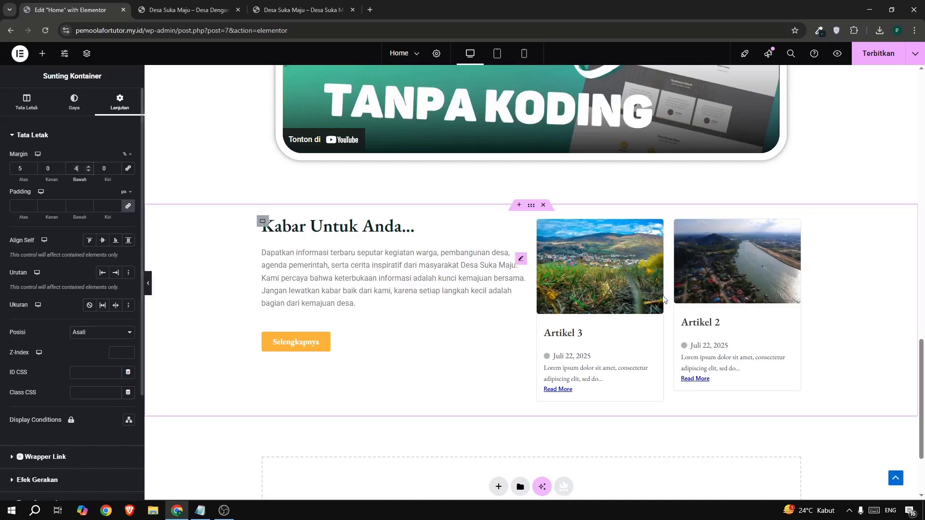
{"action": "left_click", "coordinate": [889, 55]}
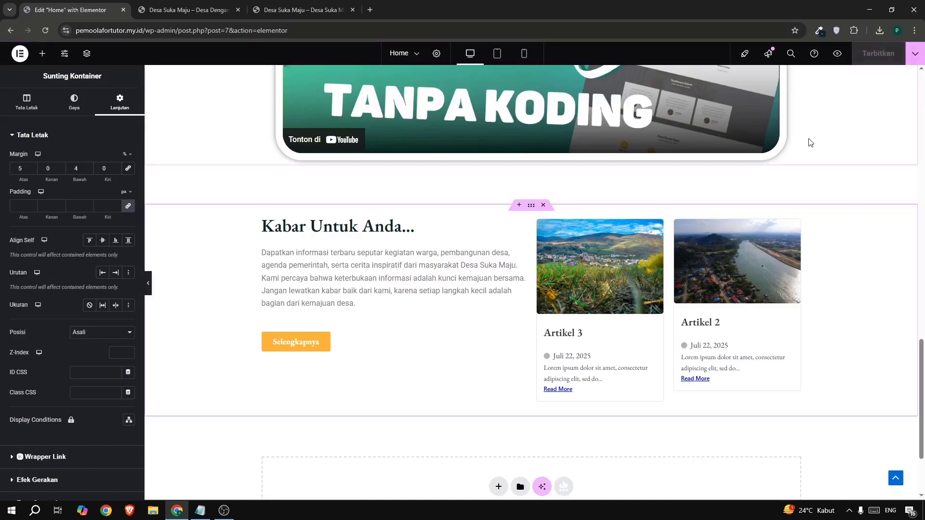
{"action": "left_click", "coordinate": [225, 15]}
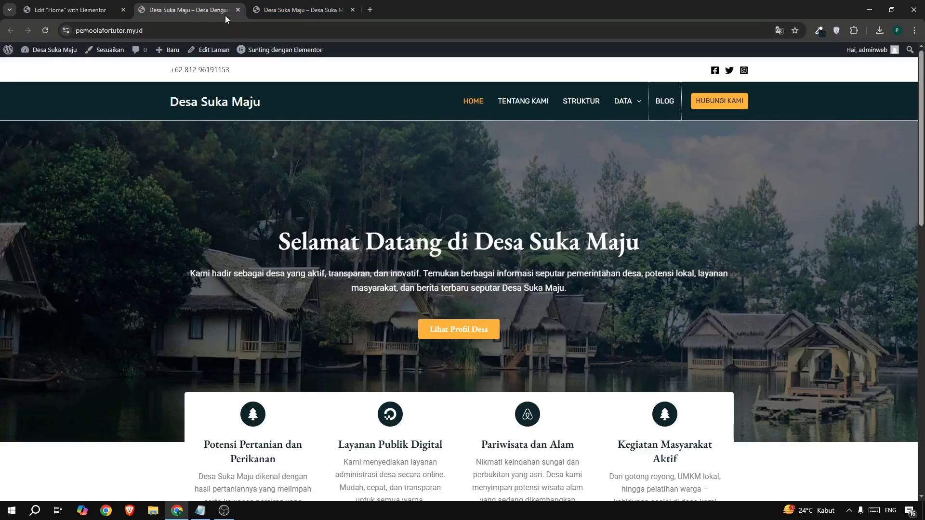
Reload the live Home page and check the news section's spacing above the footer and the footer copyright text.
{"action": "left_click", "coordinate": [44, 32]}
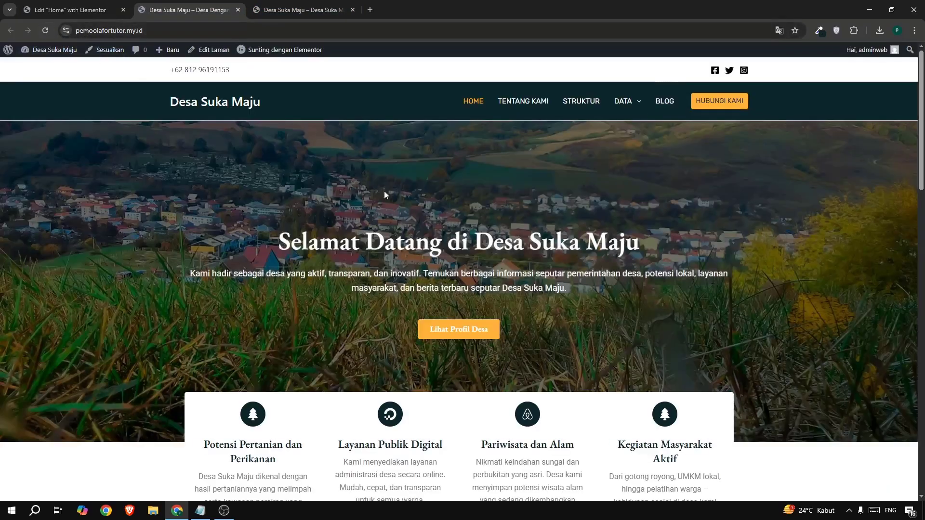
{"action": "scroll", "coordinate": [414, 206], "scroll_direction": "down", "scroll_amount": 20}
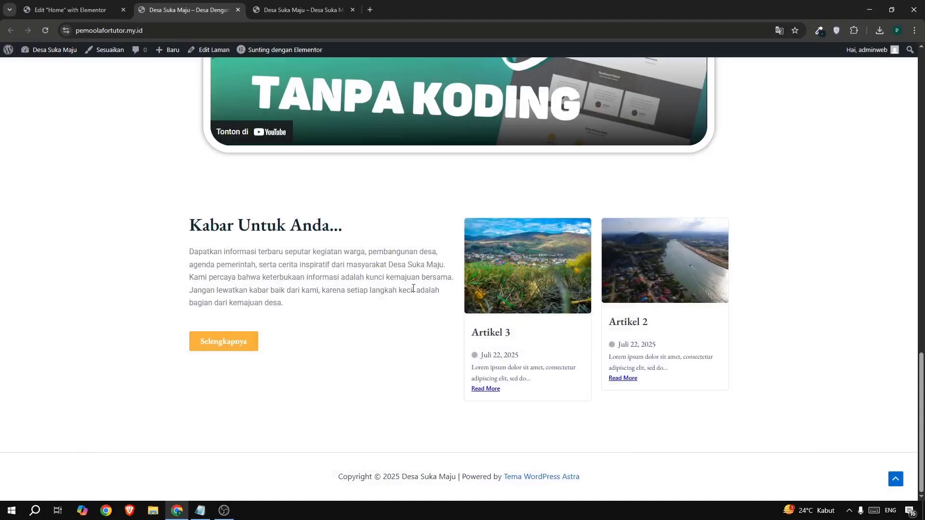
{"action": "left_click_drag", "start_coordinate": [300, 481], "coordinate": [580, 477]}
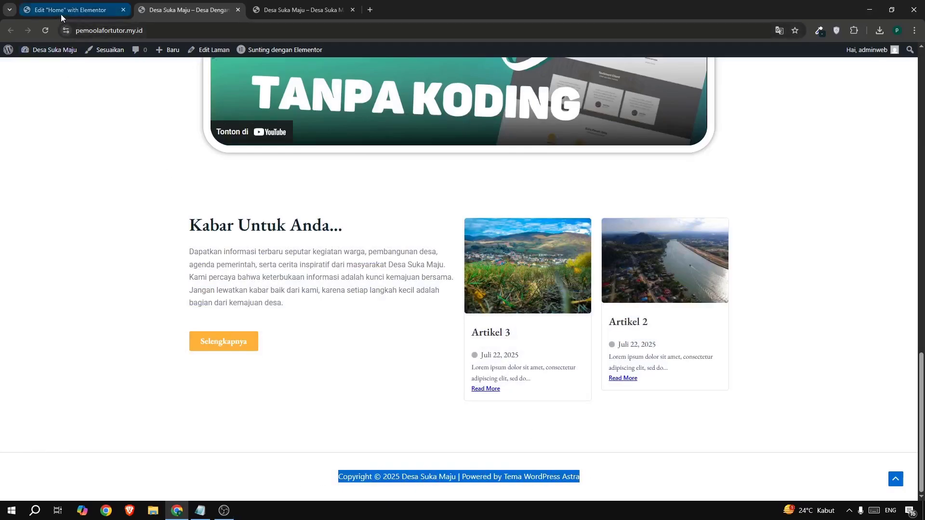
{"action": "left_click_drag", "start_coordinate": [165, 209], "coordinate": [665, 250]}
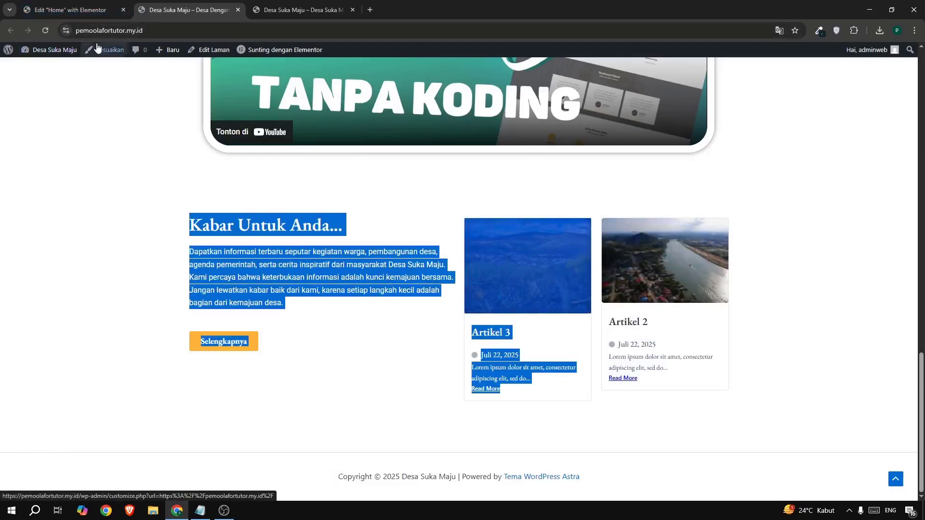
Return to the Elementor editor and save the Home page to the library as a site template, beginning its name with "hom".
{"action": "left_click", "coordinate": [86, 9]}
{"action": "scroll", "coordinate": [359, 255], "scroll_direction": "up", "scroll_amount": 15}
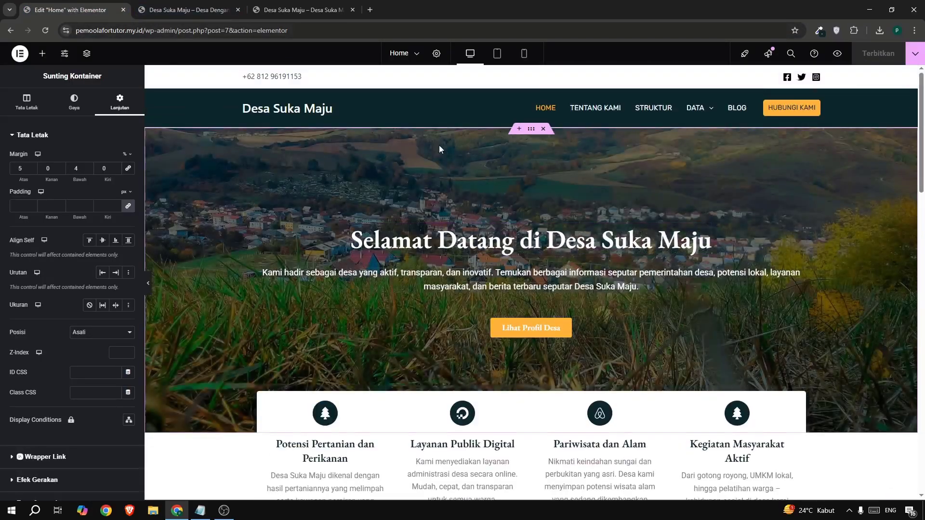
{"action": "scroll", "coordinate": [439, 146], "scroll_direction": "down", "scroll_amount": 15}
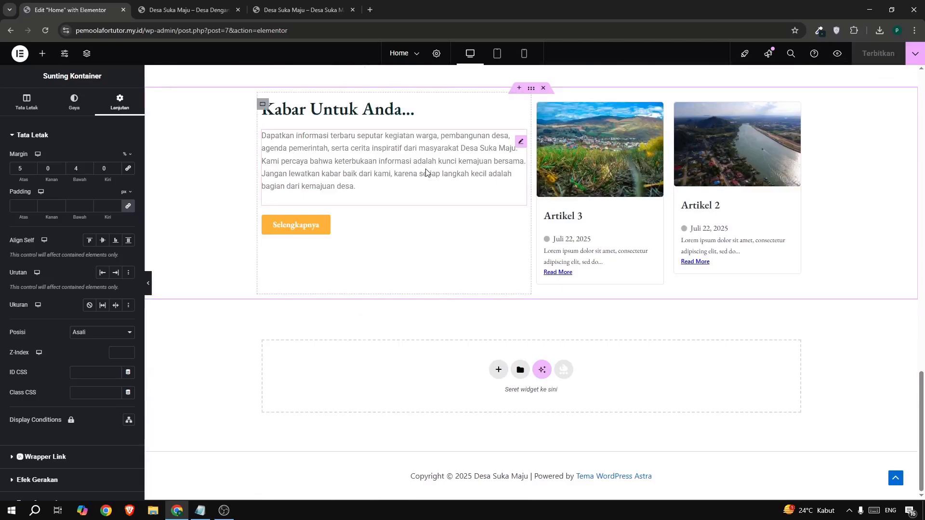
{"action": "scroll", "coordinate": [431, 191], "scroll_direction": "up", "scroll_amount": 10}
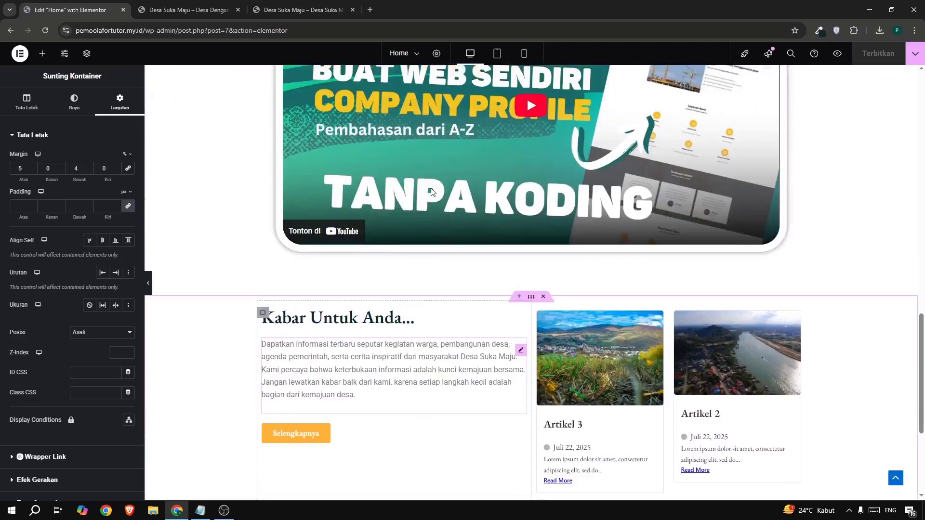
{"action": "scroll", "coordinate": [431, 191], "scroll_direction": "up", "scroll_amount": 5}
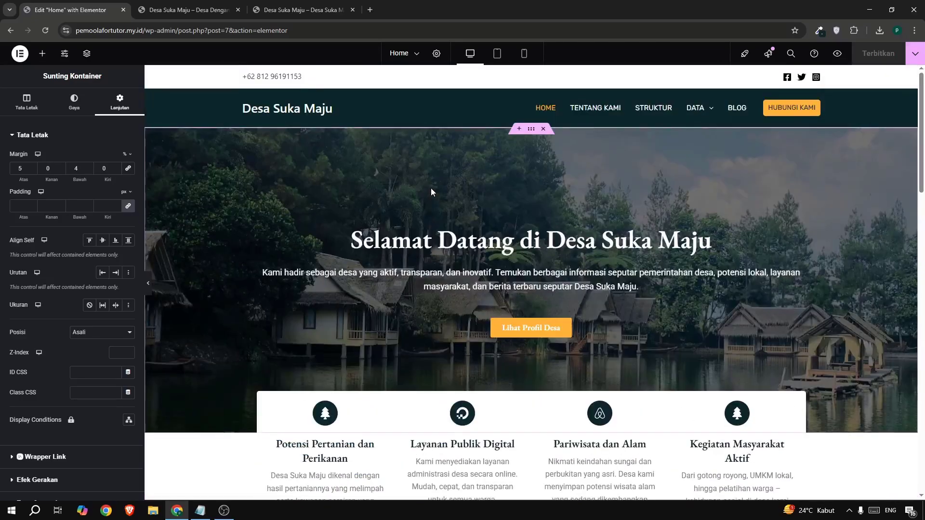
{"action": "scroll", "coordinate": [431, 192], "scroll_direction": "down", "scroll_amount": 15}
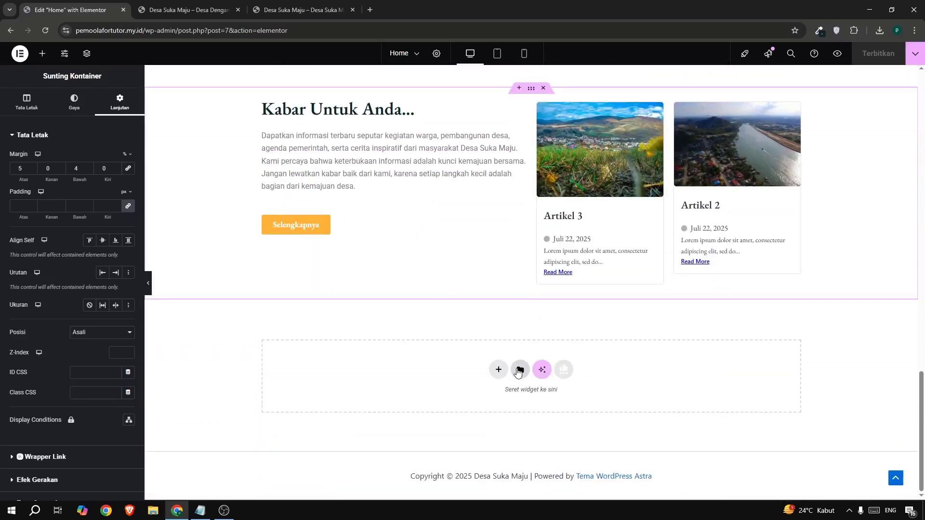
{"action": "left_click", "coordinate": [518, 370]}
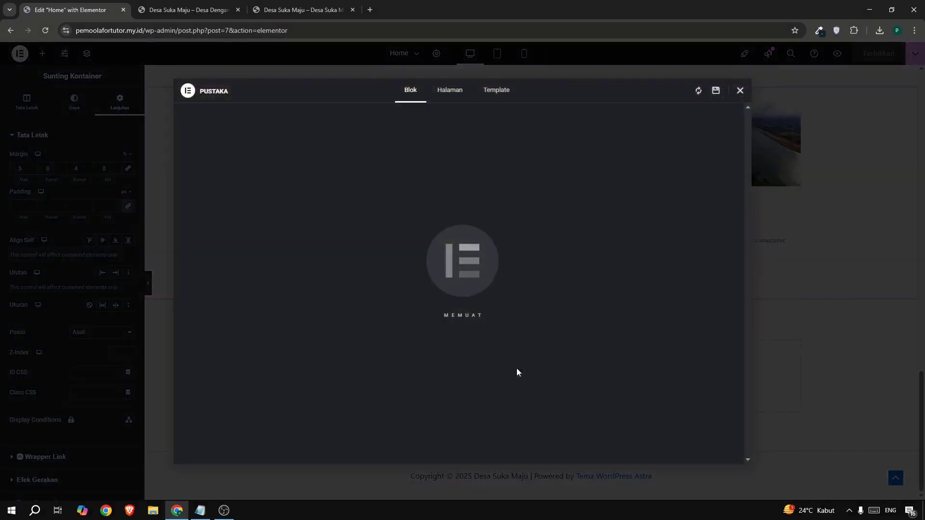
{"action": "left_click", "coordinate": [491, 94]}
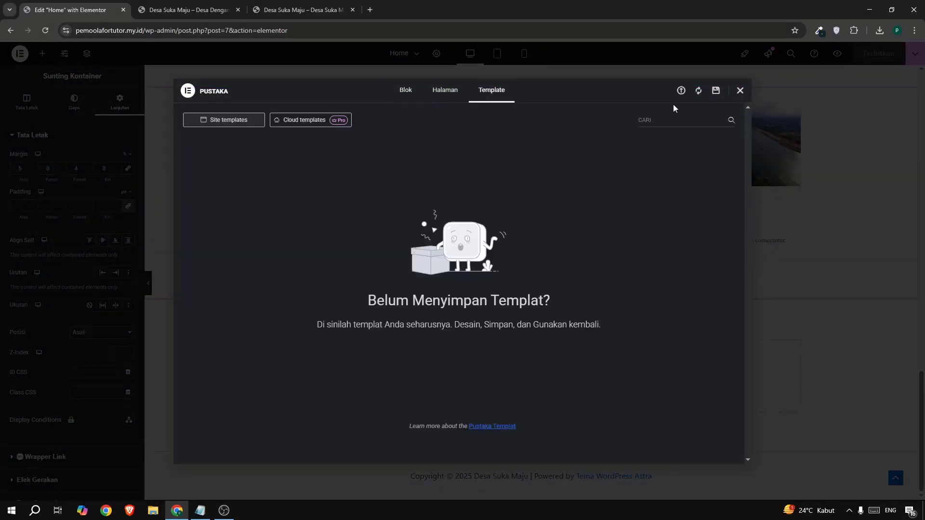
{"action": "left_click", "coordinate": [715, 91]}
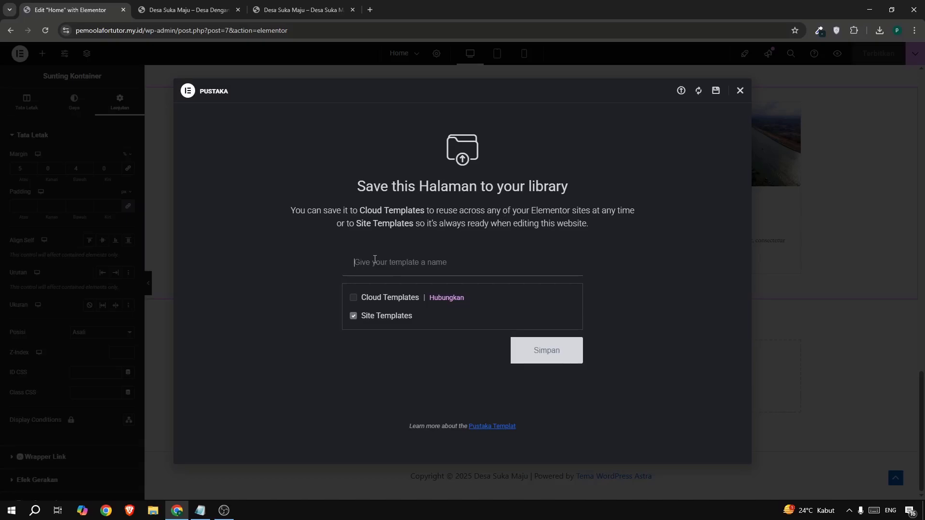
{"action": "type", "text": "hompage"}
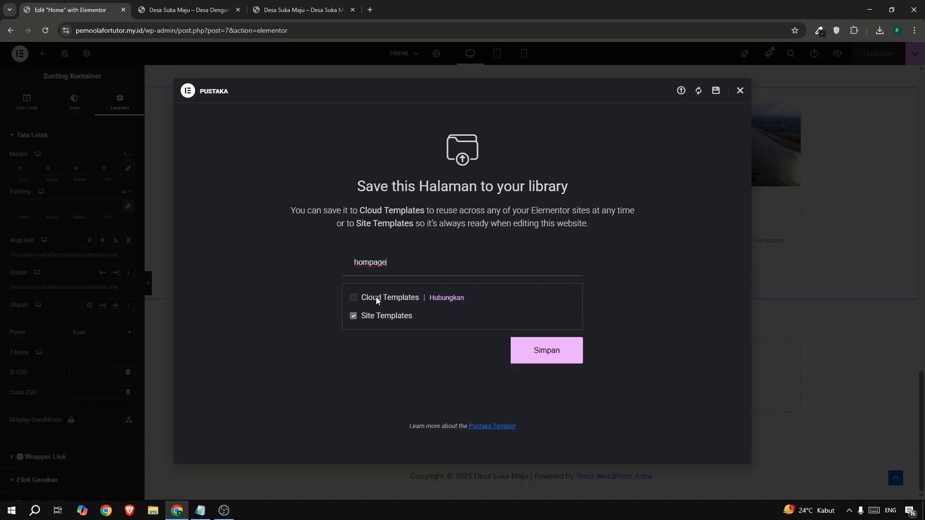
Save the Home page to Site Templates as "hompage", and close the template library and the Elementor editor.
{"action": "left_click", "coordinate": [542, 352]}
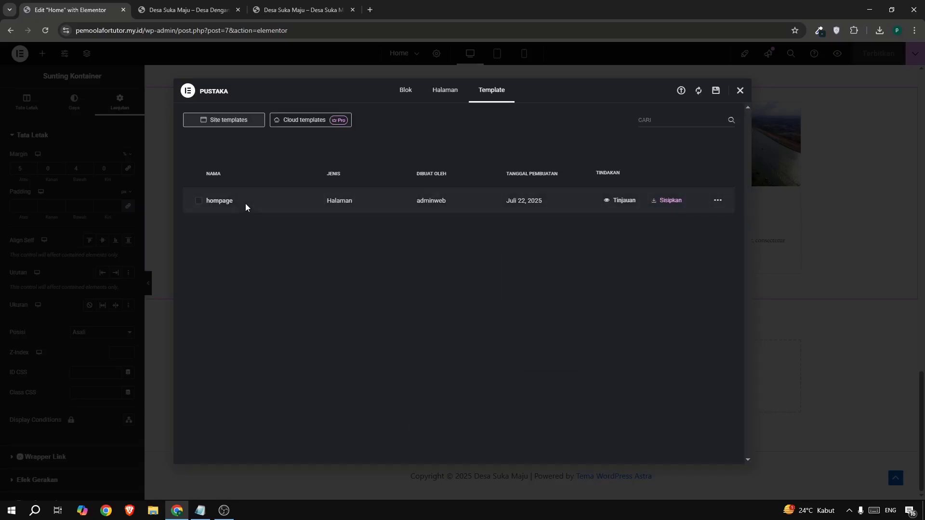
{"action": "left_click", "coordinate": [740, 91]}
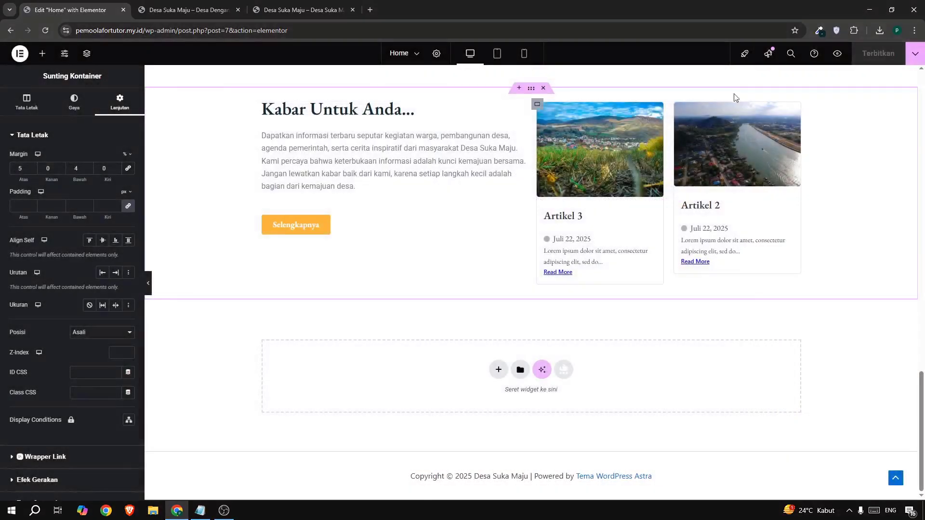
{"action": "left_click", "coordinate": [123, 10]}
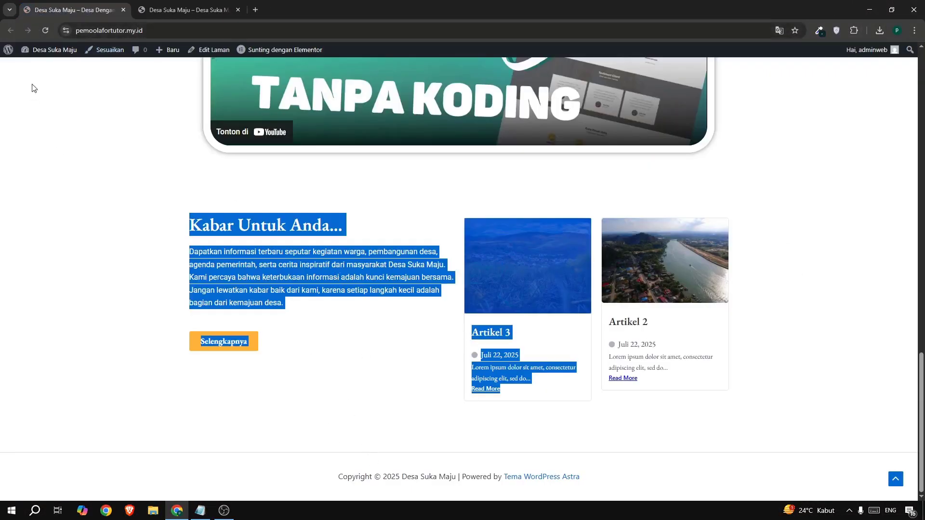
Open the Desa Suka Maju dashboard in a new tab placed first, and open the theme customizer from it.
{"action": "mouse_move", "coordinate": [33, 53]}
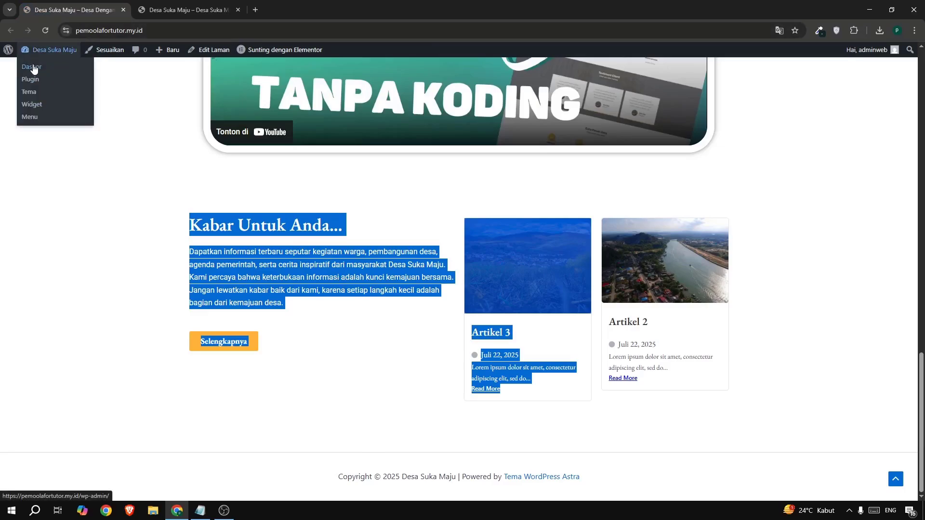
{"action": "right_click", "coordinate": [34, 69]}
{"action": "left_click", "coordinate": [71, 83]}
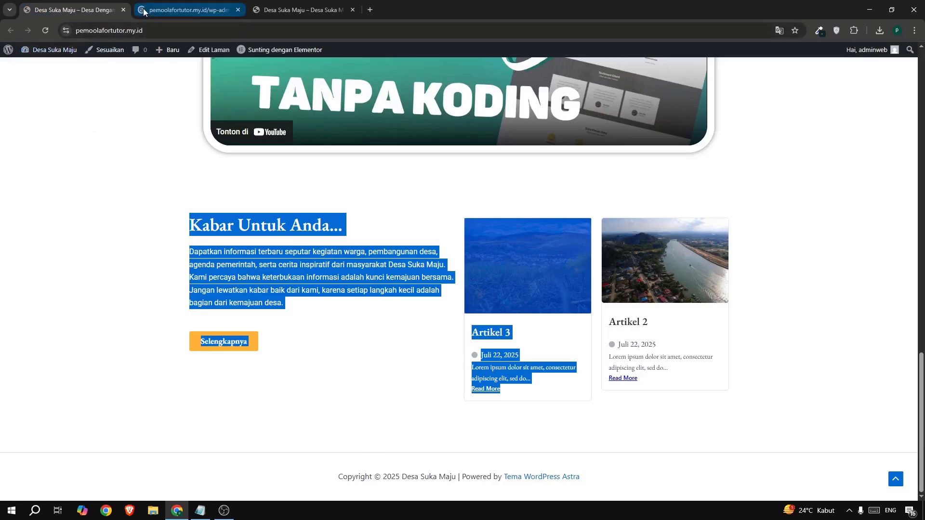
{"action": "left_click_drag", "start_coordinate": [143, 8], "coordinate": [48, 5]}
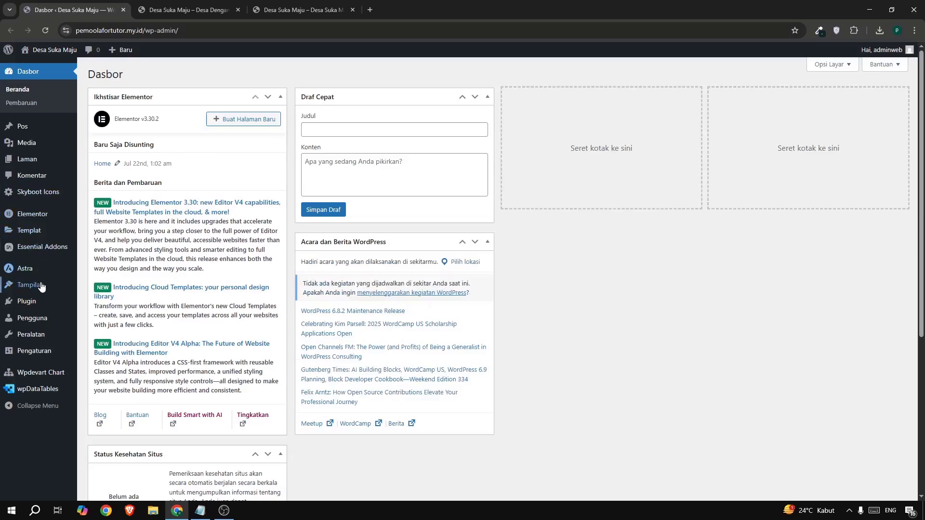
{"action": "mouse_move", "coordinate": [44, 285]}
{"action": "left_click", "coordinate": [106, 318]}
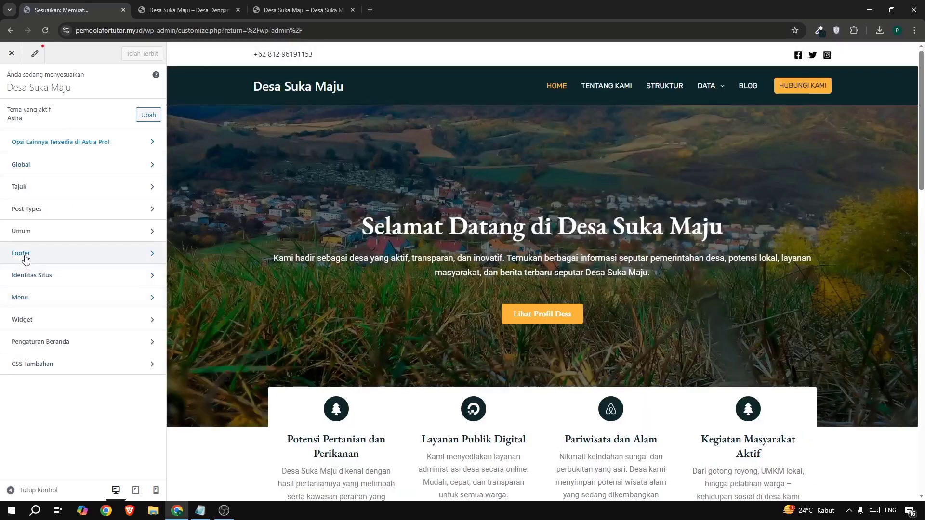
Set the background of the bottom footer row (Di Bawah Footer) to 0A2629, copying the hex code from the colour picker extension.
{"action": "left_click", "coordinate": [24, 253]}
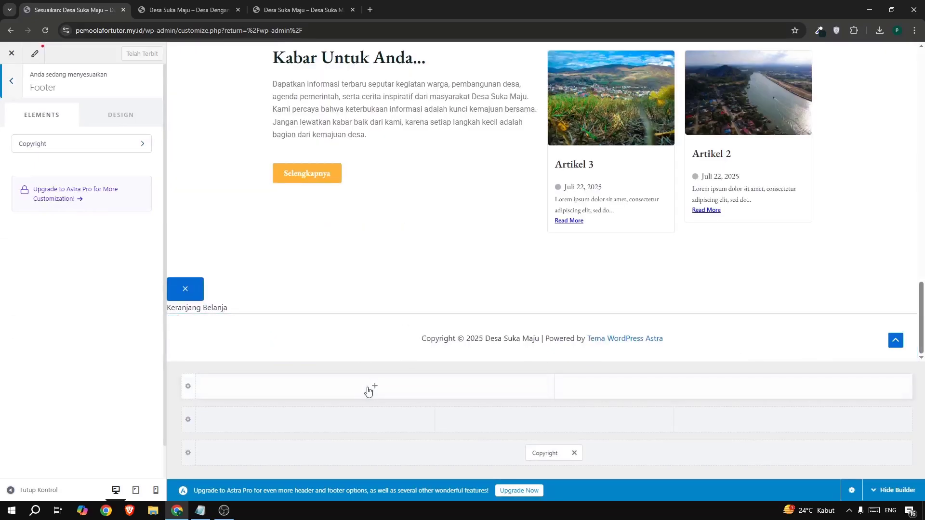
{"action": "left_click", "coordinate": [188, 458]}
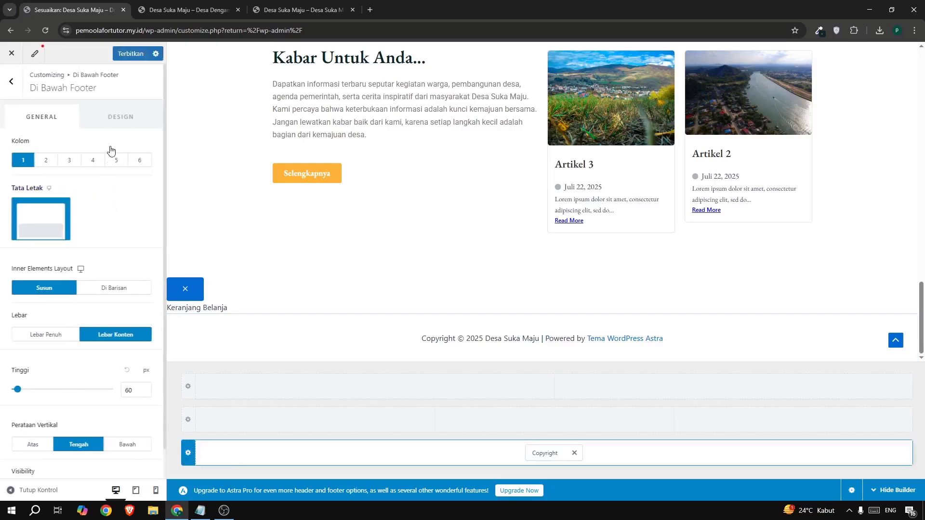
{"action": "left_click", "coordinate": [115, 115]}
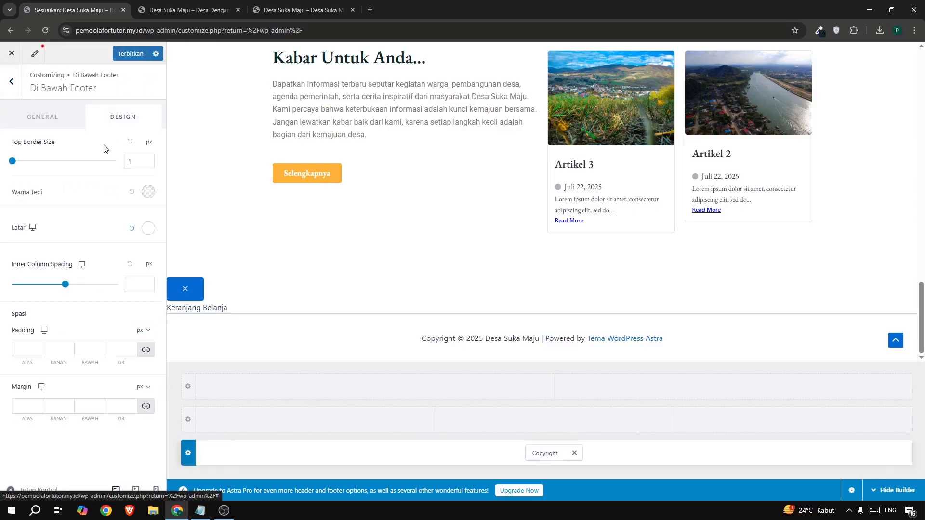
{"action": "left_click", "coordinate": [148, 229]}
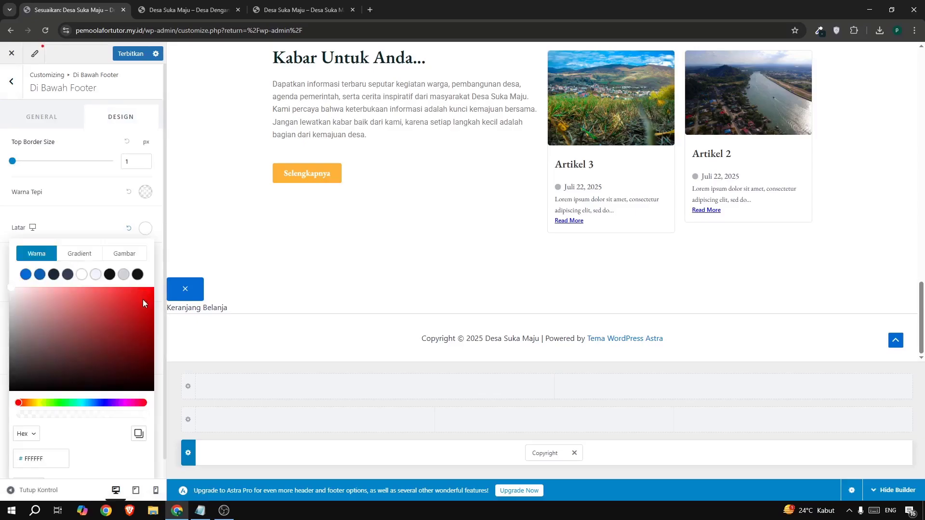
{"action": "left_click", "coordinate": [130, 302]}
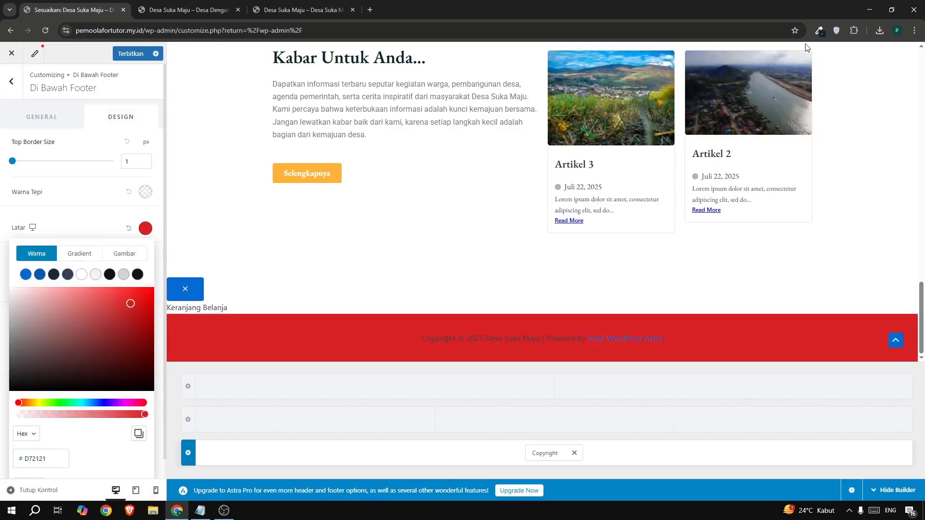
{"action": "left_click", "coordinate": [819, 31]}
{"action": "left_click", "coordinate": [768, 80]}
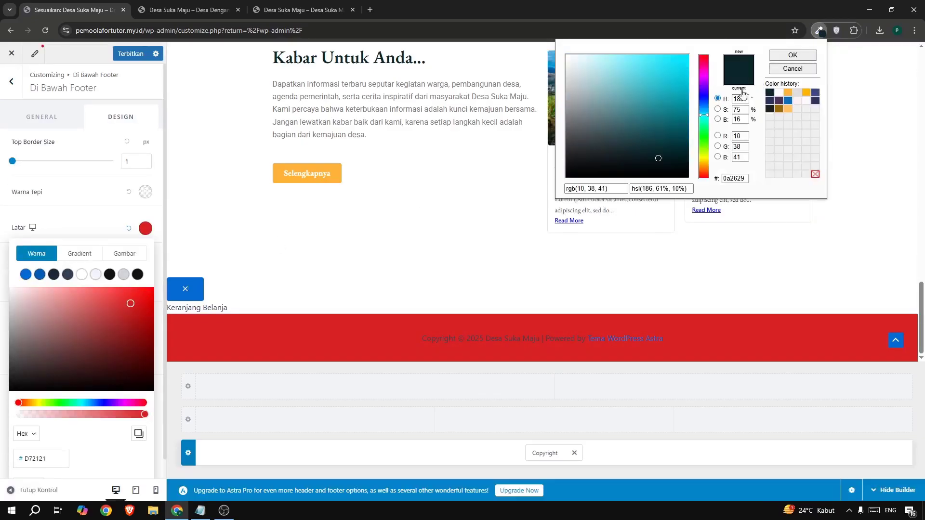
{"action": "double_click", "coordinate": [733, 178]}
{"action": "double_click", "coordinate": [54, 455]}
{"action": "type", "text": "0A2629"}
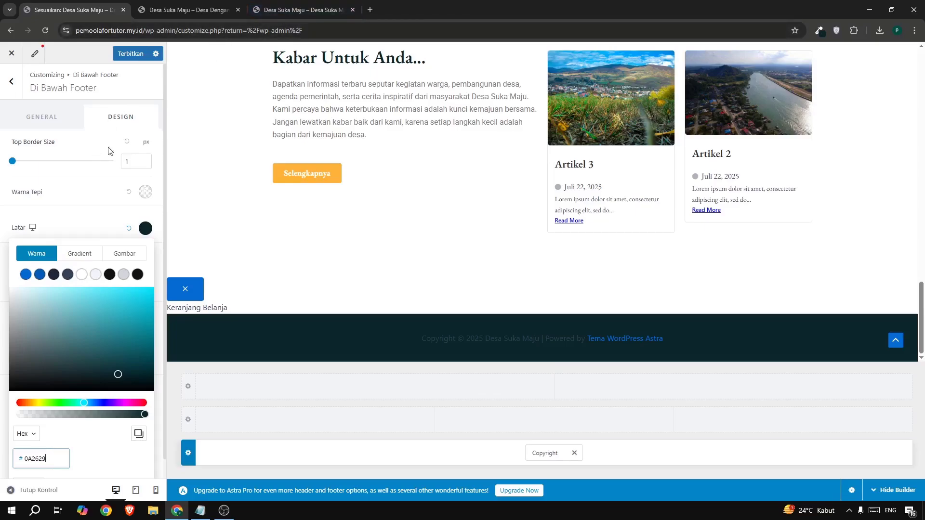
Remove "| Powered by [theme_author]" from the footer's copyright text, following the footer of the reference site.
{"action": "left_click", "coordinate": [288, 13]}
{"action": "scroll", "coordinate": [547, 306], "scroll_direction": "down", "scroll_amount": 15}
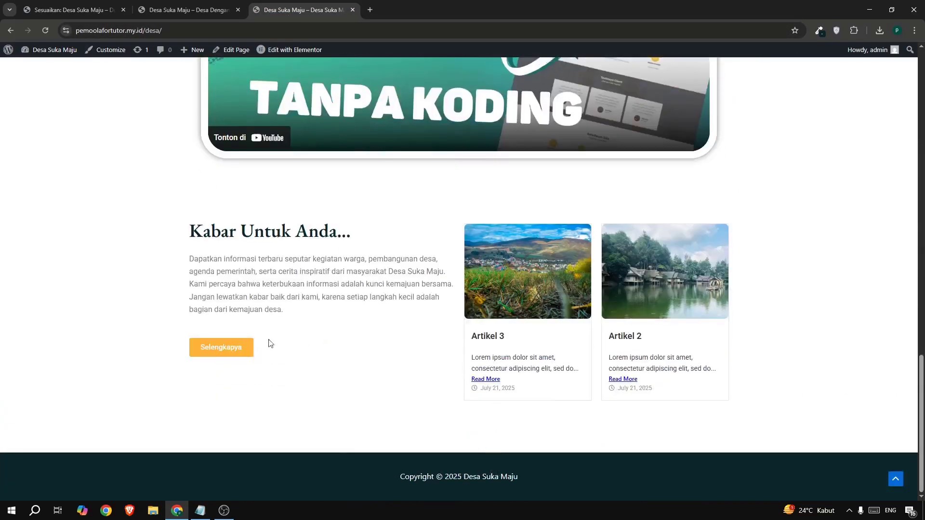
{"action": "left_click", "coordinate": [72, 9]}
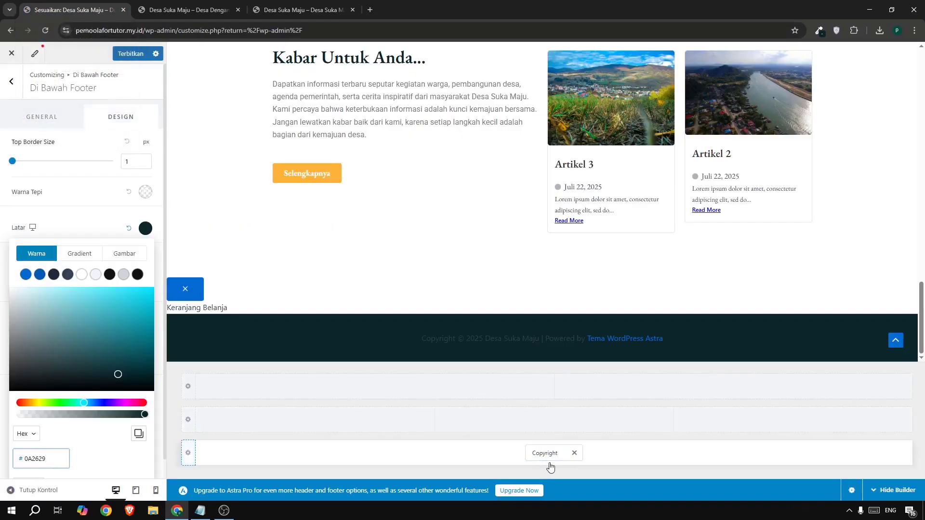
{"action": "left_click", "coordinate": [539, 452]}
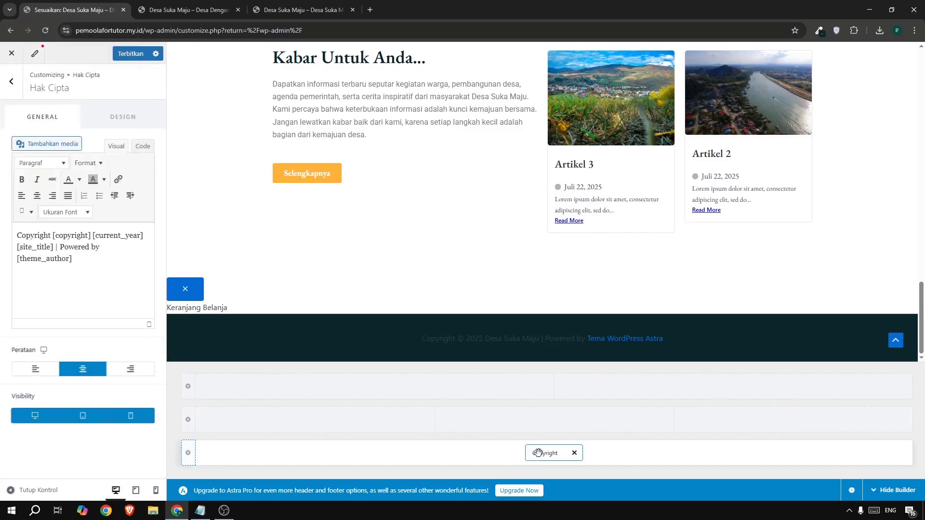
{"action": "left_click", "coordinate": [90, 275]}
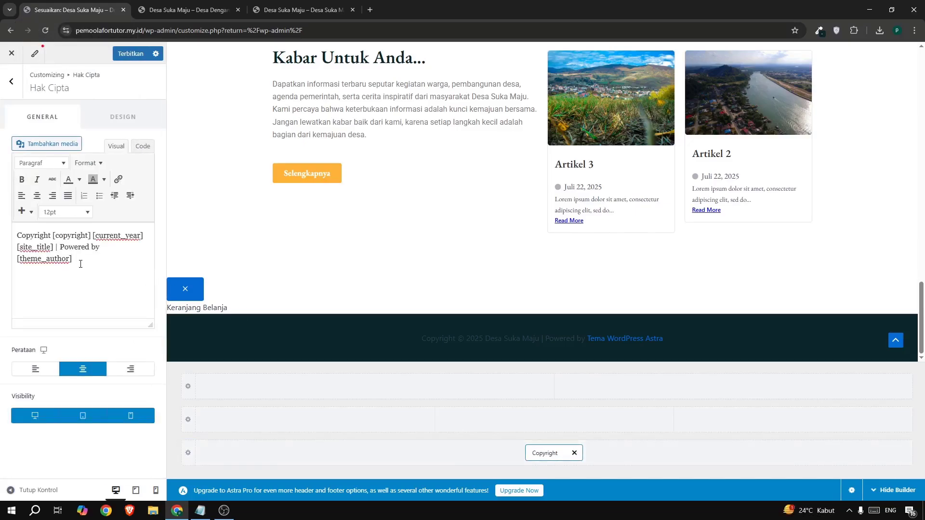
{"action": "left_click_drag", "start_coordinate": [55, 247], "coordinate": [94, 271]}
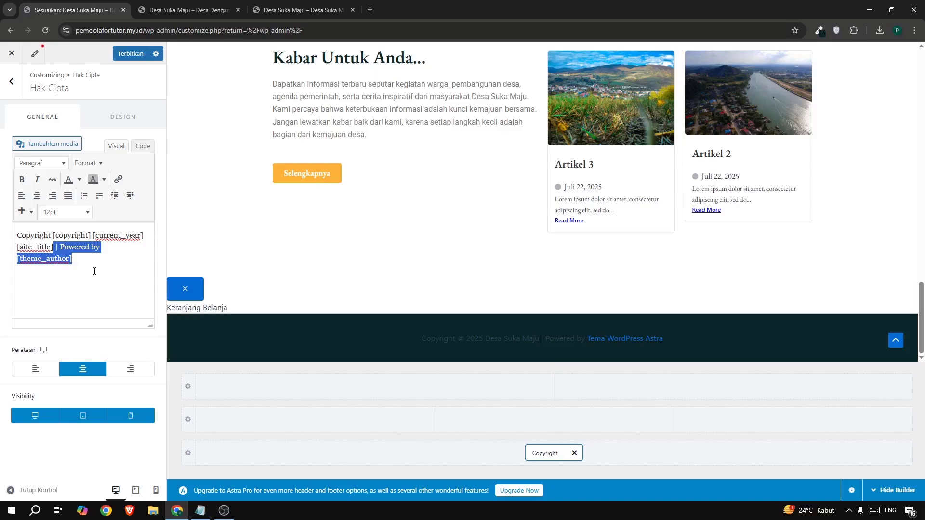
{"action": "key", "text": "BackSpace"}
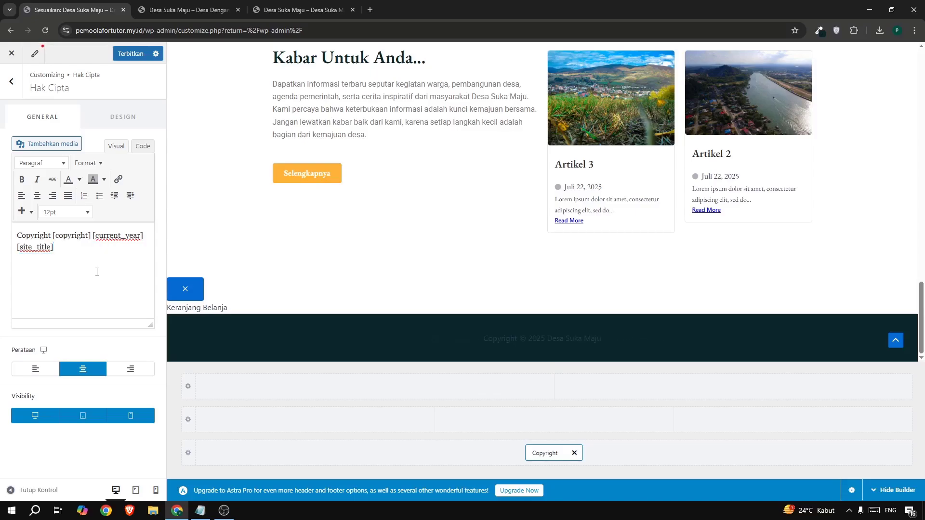
Set the copyright text colour to white (FFFFFF), publish the footer changes and close the customizer.
{"action": "left_click", "coordinate": [119, 120]}
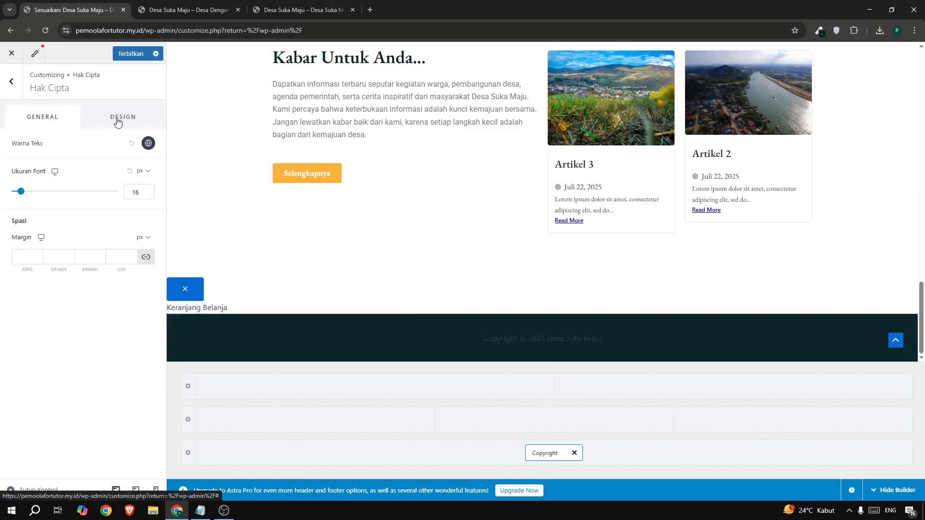
{"action": "left_click", "coordinate": [148, 143]}
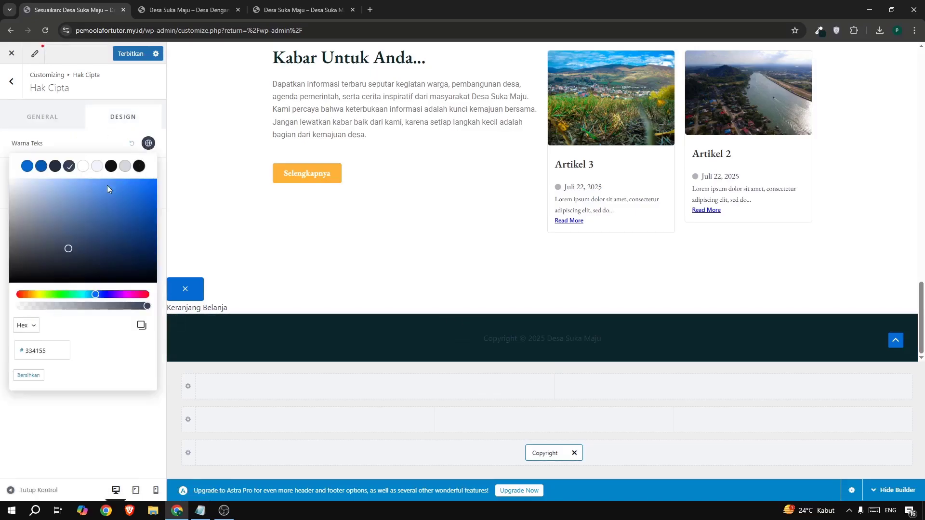
{"action": "left_click_drag", "start_coordinate": [112, 213], "coordinate": [1, 149]}
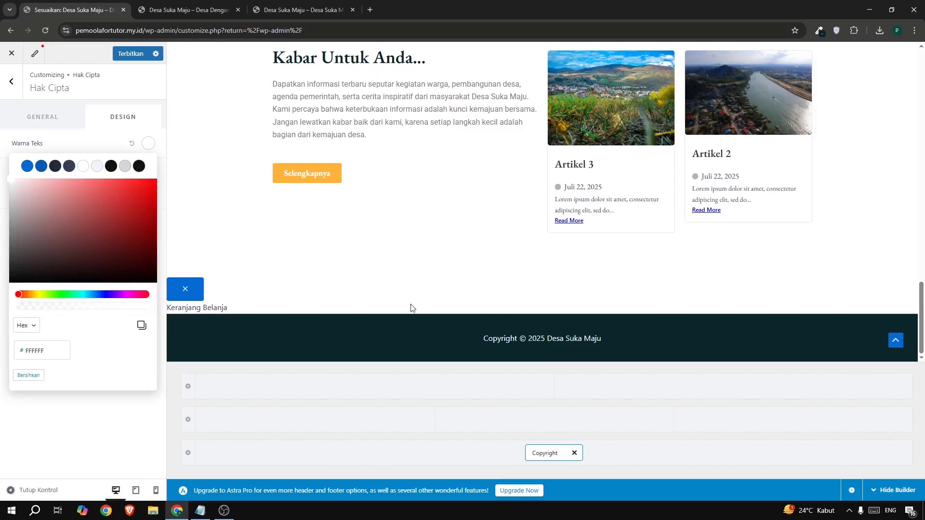
{"action": "left_click", "coordinate": [121, 54]}
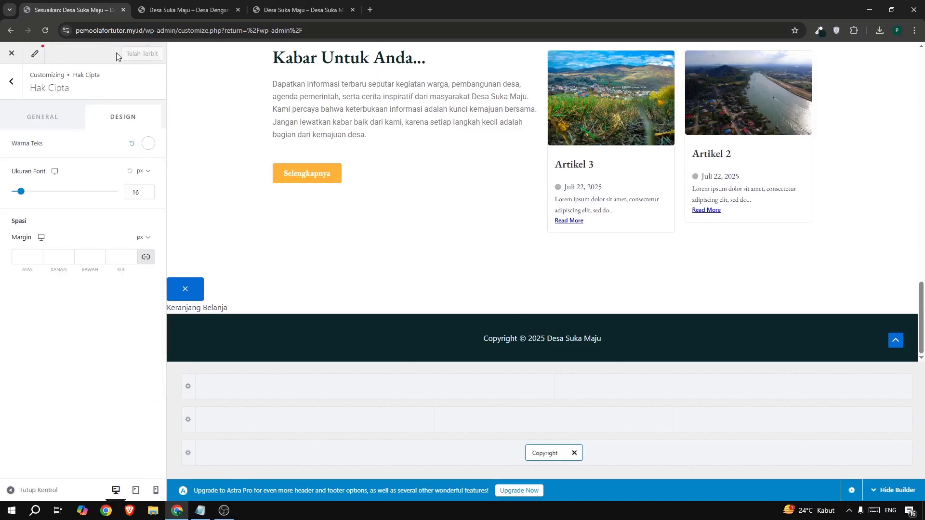
{"action": "left_click", "coordinate": [13, 57]}
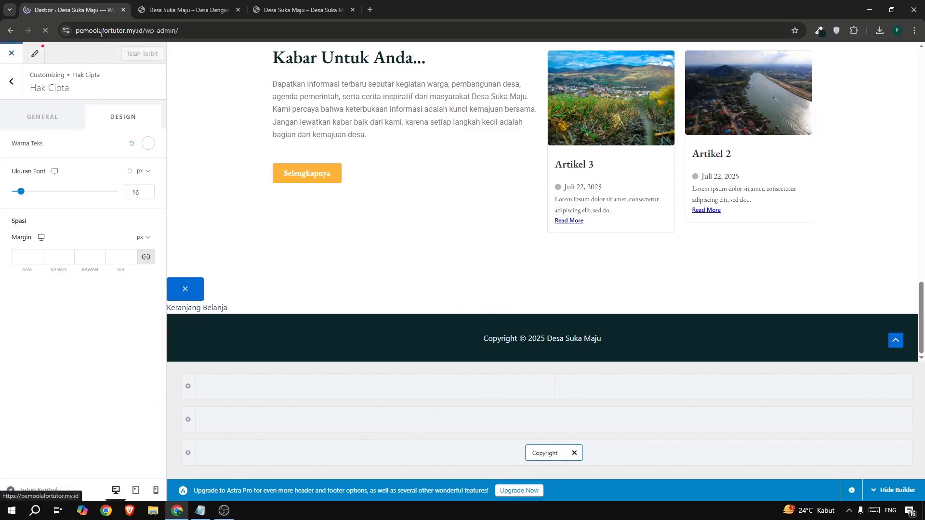
Reload the live Desa Suka Maju homepage and check its footer and layout, followed by its Tentang Kami page.
{"action": "left_click", "coordinate": [188, 10]}
{"action": "left_click", "coordinate": [44, 30]}
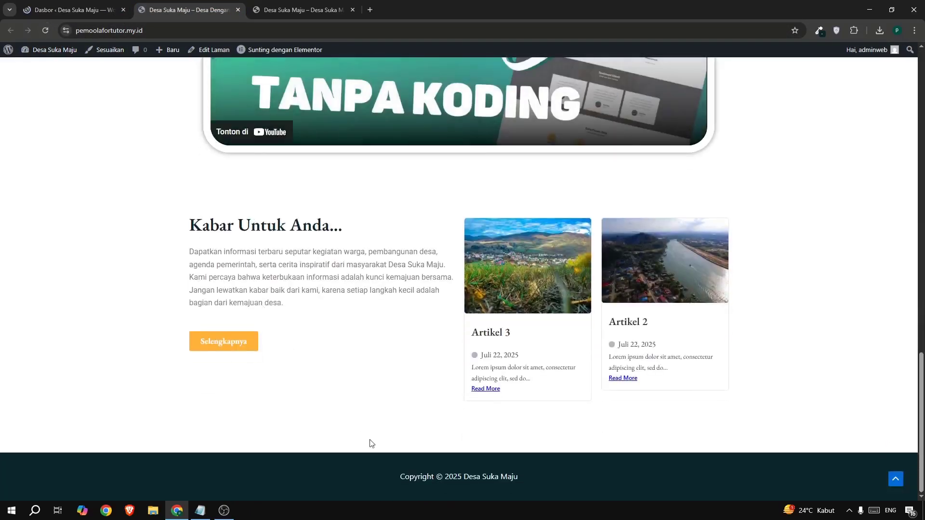
{"action": "left_click_drag", "start_coordinate": [444, 477], "coordinate": [572, 474]}
{"action": "scroll", "coordinate": [451, 182], "scroll_direction": "up", "scroll_amount": 15}
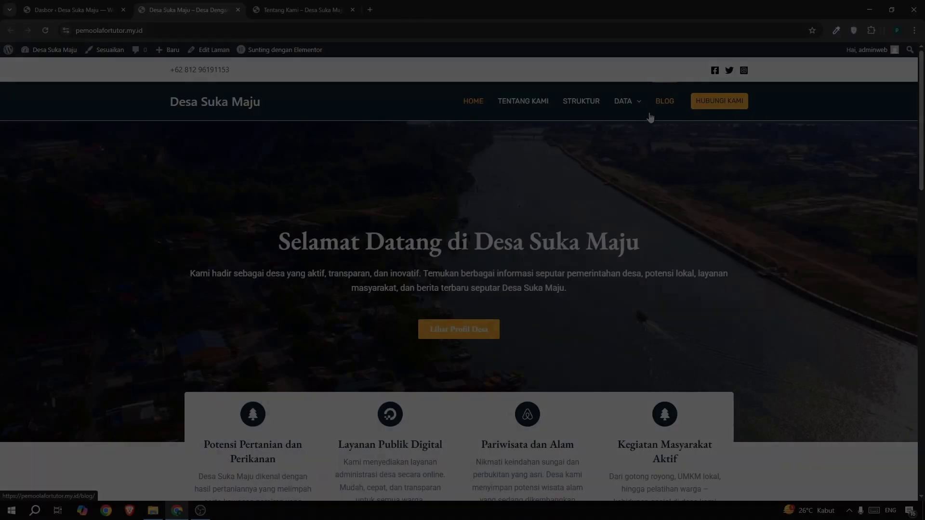
{"action": "scroll", "coordinate": [517, 255], "scroll_direction": "down", "scroll_amount": 20}
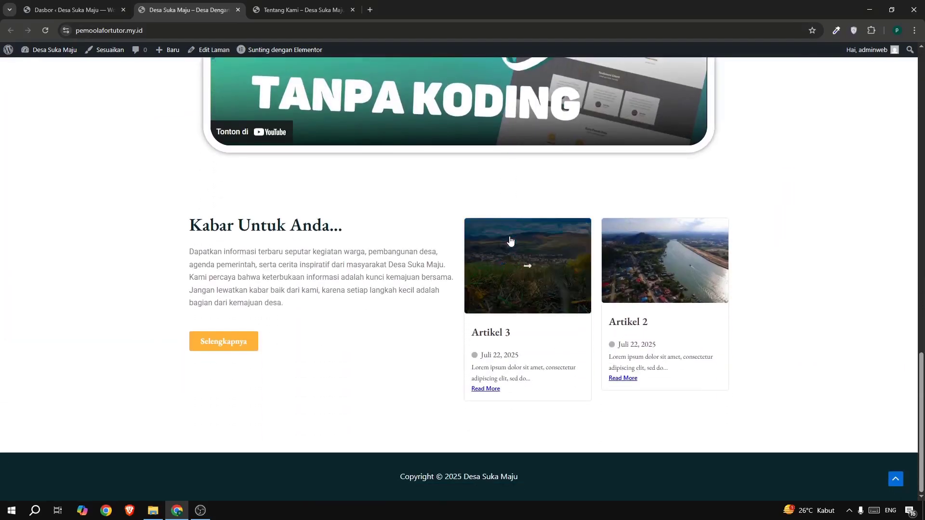
{"action": "scroll", "coordinate": [509, 238], "scroll_direction": "up", "scroll_amount": 10}
{"action": "scroll", "coordinate": [509, 235], "scroll_direction": "up", "scroll_amount": 10}
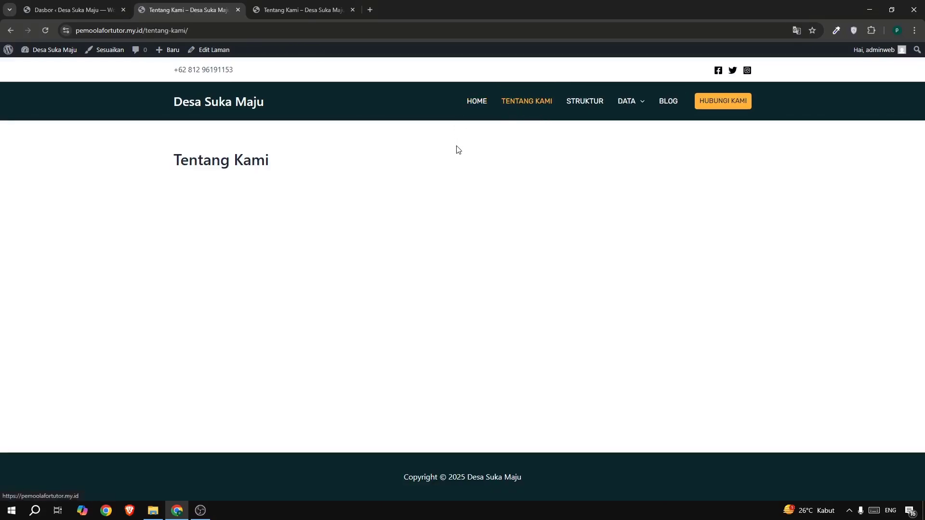
Examine the layout of the reference site's Tentang Kami page from its banner to the footer.
{"action": "key", "text": "ctrl+Tab"}
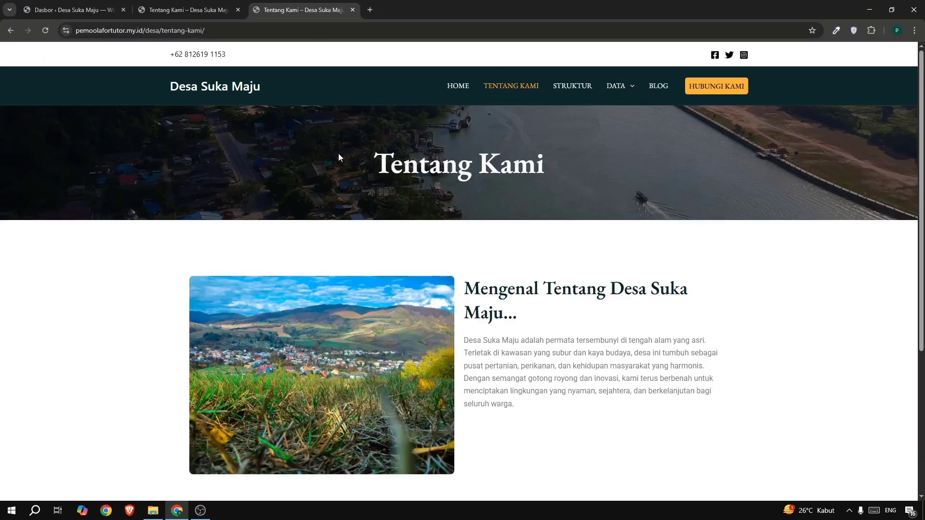
{"action": "scroll", "coordinate": [490, 297], "scroll_direction": "down", "scroll_amount": 5}
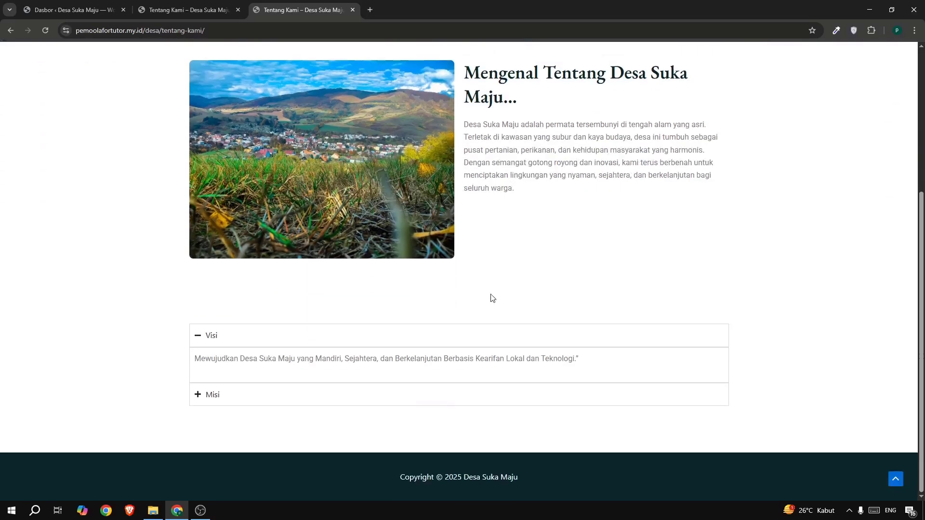
{"action": "scroll", "coordinate": [492, 297], "scroll_direction": "up", "scroll_amount": 5}
Return to the WordPress dashboard and open the list of all pages.
{"action": "left_click", "coordinate": [69, 3]}
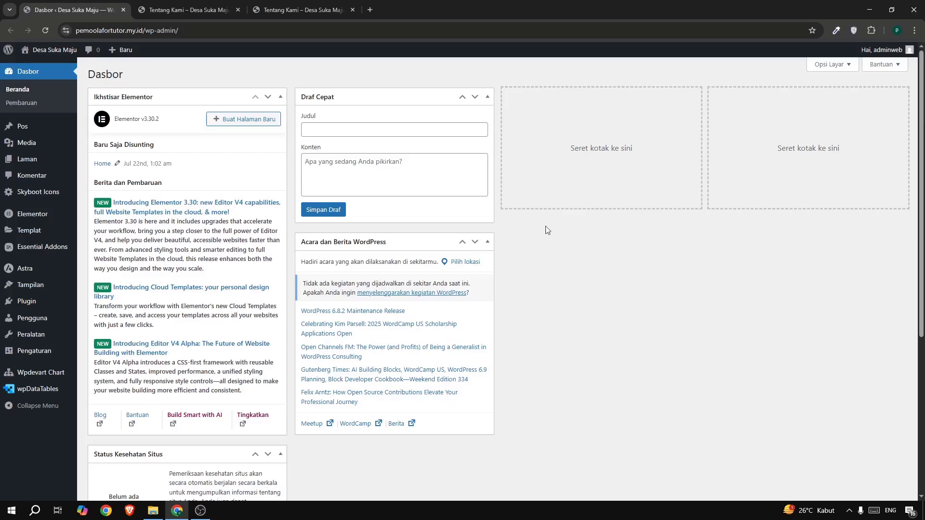
{"action": "mouse_move", "coordinate": [29, 159]}
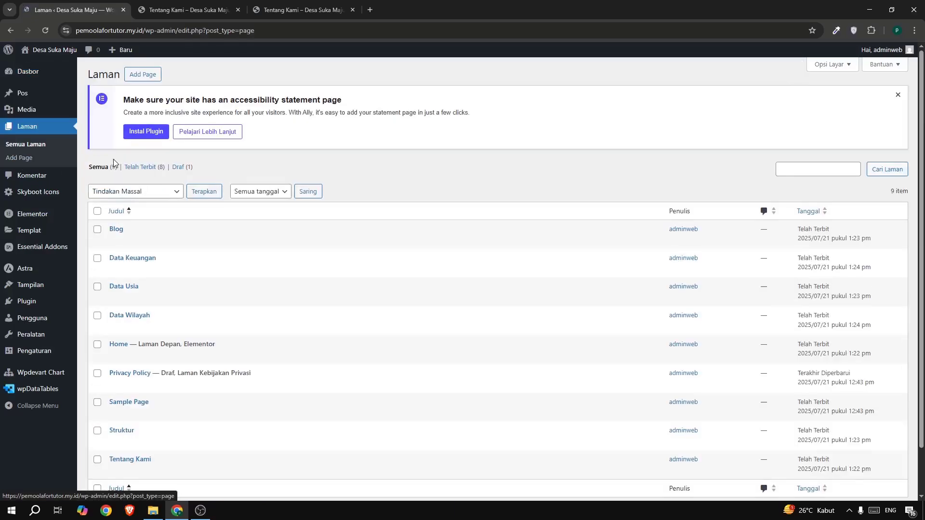
{"action": "scroll", "coordinate": [325, 160], "scroll_direction": "down", "scroll_amount": 1}
{"action": "scroll", "coordinate": [326, 160], "scroll_direction": "down", "scroll_amount": 1}
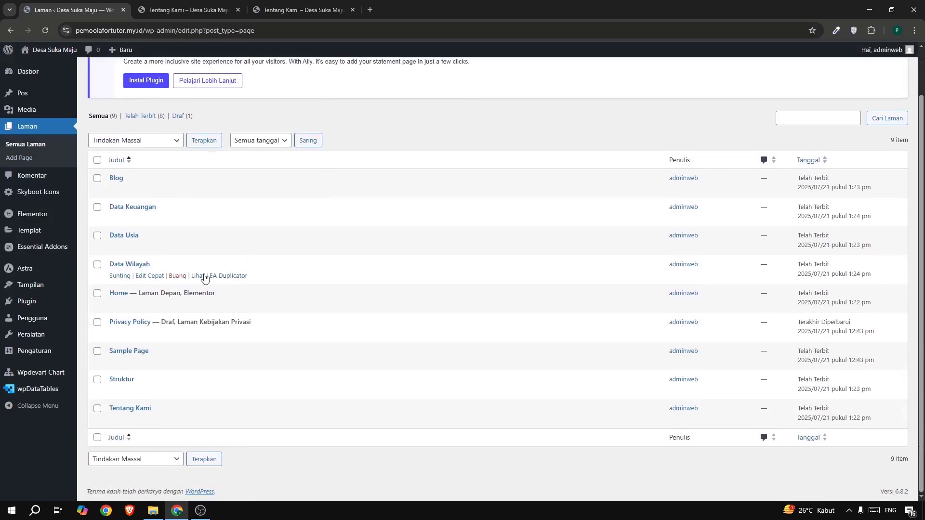
{"action": "mouse_move", "coordinate": [137, 295]}
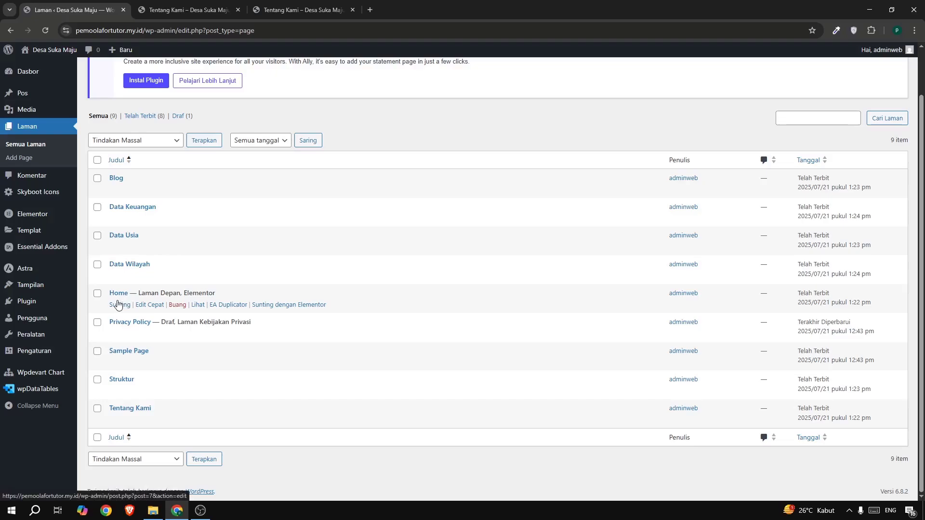
Open the Tentang Kami page for editing in Elementor and dismiss the setup checklist.
{"action": "mouse_move", "coordinate": [114, 425]}
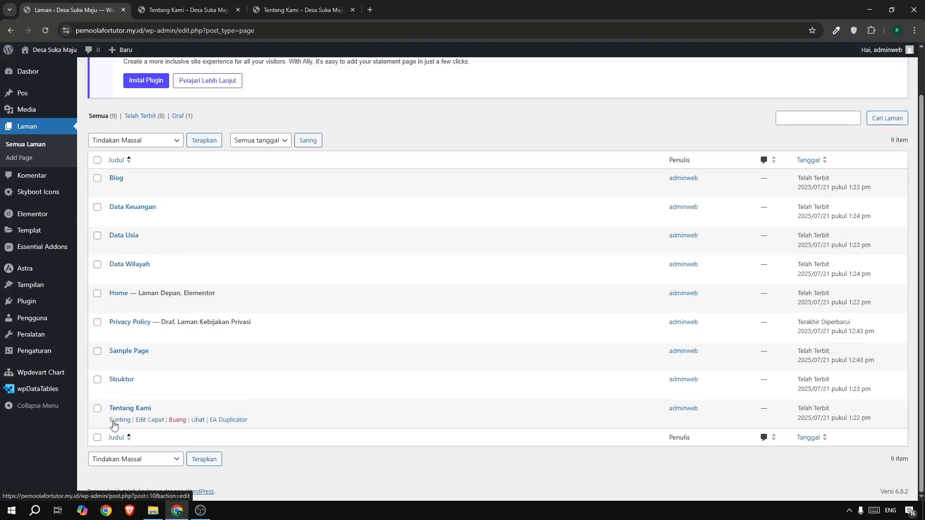
{"action": "left_click", "coordinate": [114, 425]}
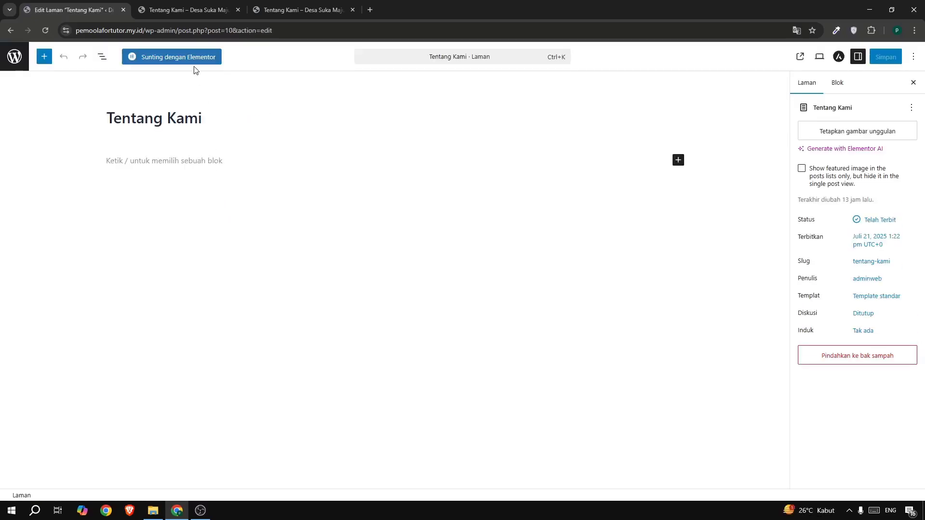
{"action": "left_click", "coordinate": [176, 54]}
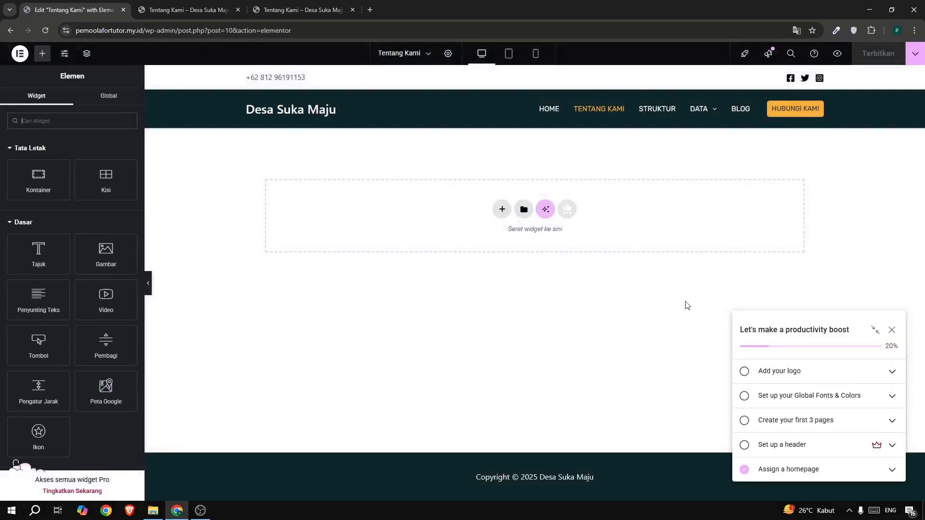
{"action": "left_click", "coordinate": [892, 330]}
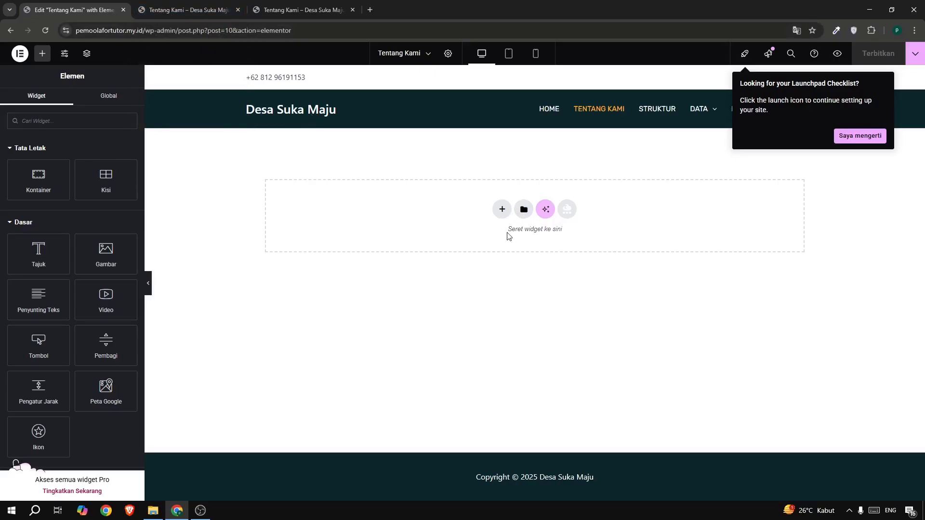
Insert the saved hompage template into the empty page without applying its page settings.
{"action": "left_click", "coordinate": [524, 210]}
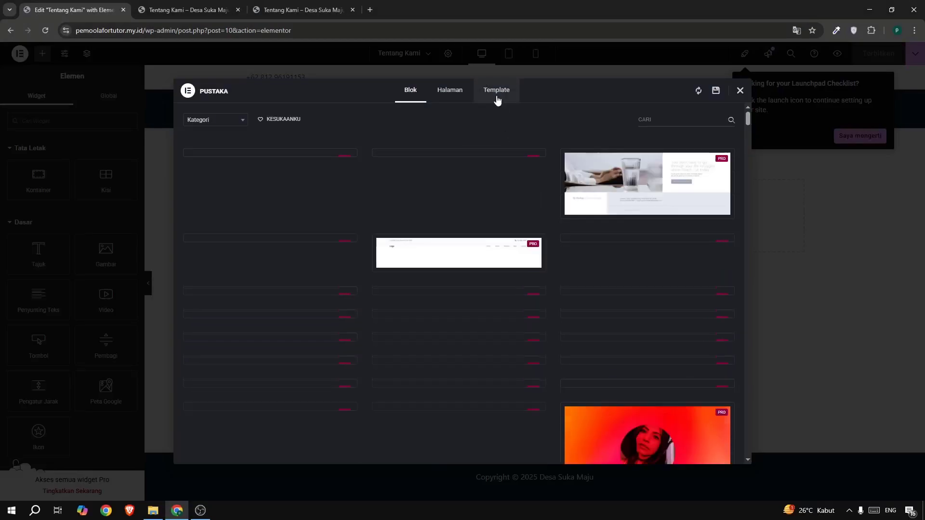
{"action": "left_click", "coordinate": [497, 96]}
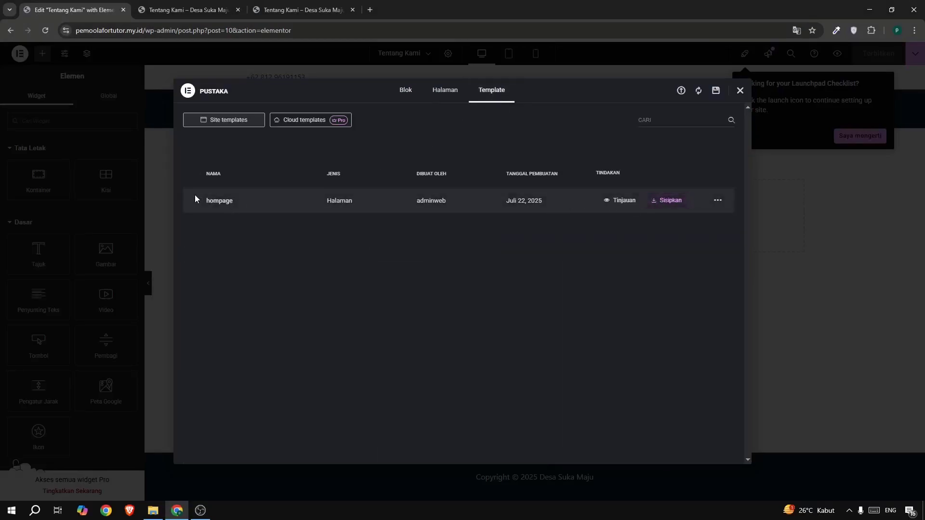
{"action": "left_click", "coordinate": [671, 204]}
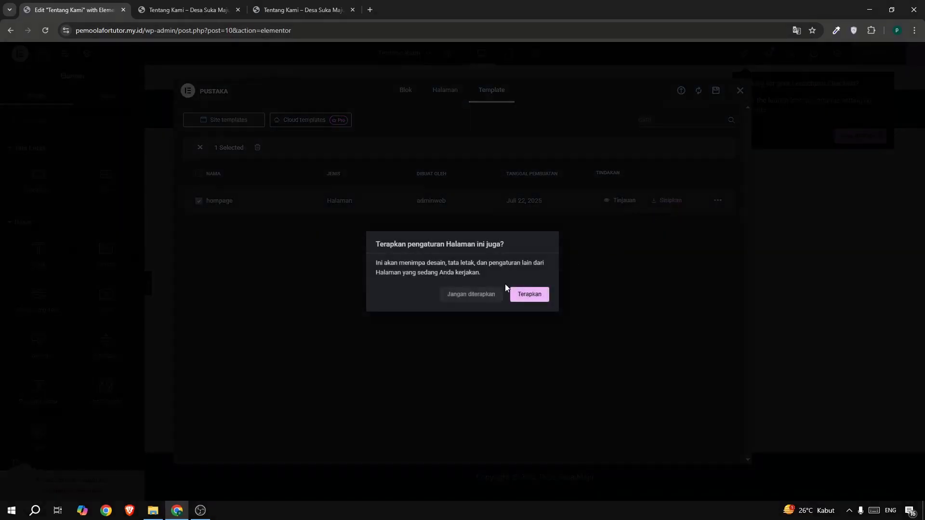
{"action": "left_click", "coordinate": [489, 296]}
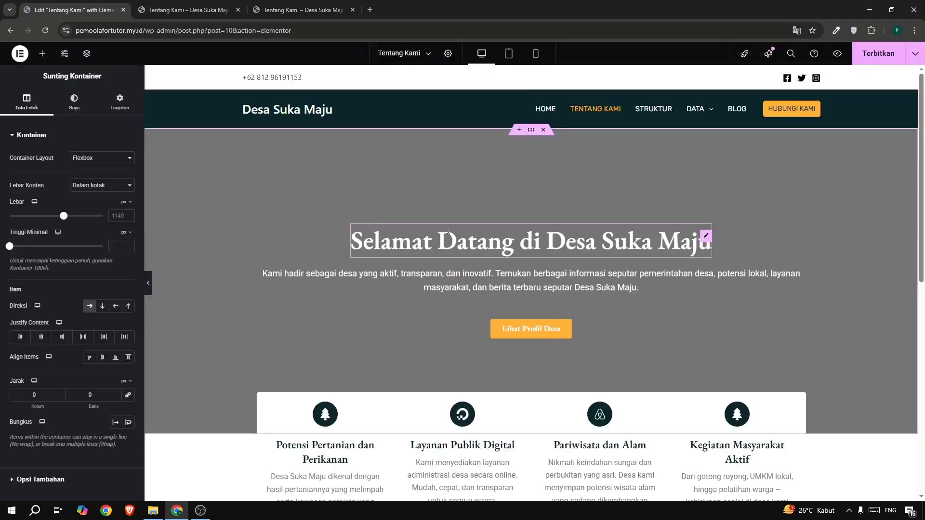
Delete the four-column feature section with Potensi Pertanian dan Perikanan that sits below the hero banner.
{"action": "scroll", "coordinate": [447, 233], "scroll_direction": "down", "scroll_amount": 3}
{"action": "scroll", "coordinate": [447, 234], "scroll_direction": "down", "scroll_amount": 12}
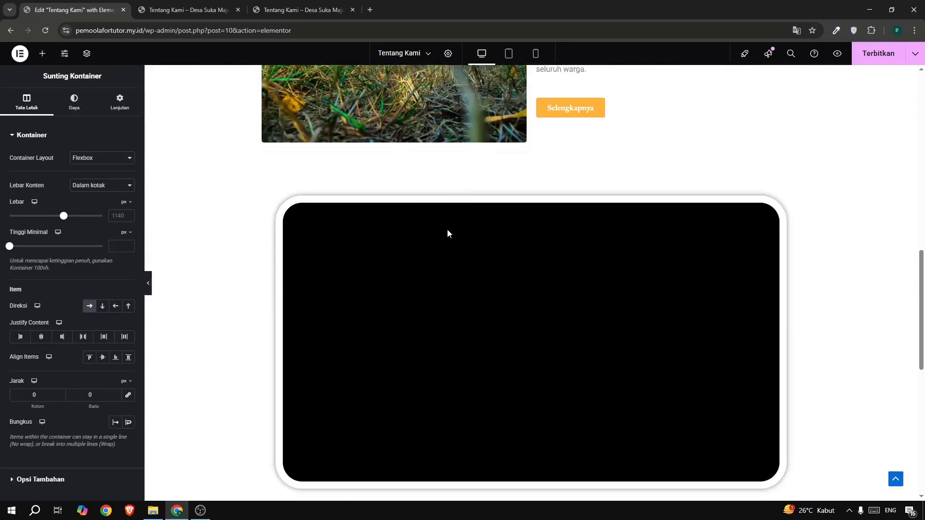
{"action": "scroll", "coordinate": [447, 233], "scroll_direction": "up", "scroll_amount": 10}
{"action": "scroll", "coordinate": [494, 239], "scroll_direction": "up", "scroll_amount": 1}
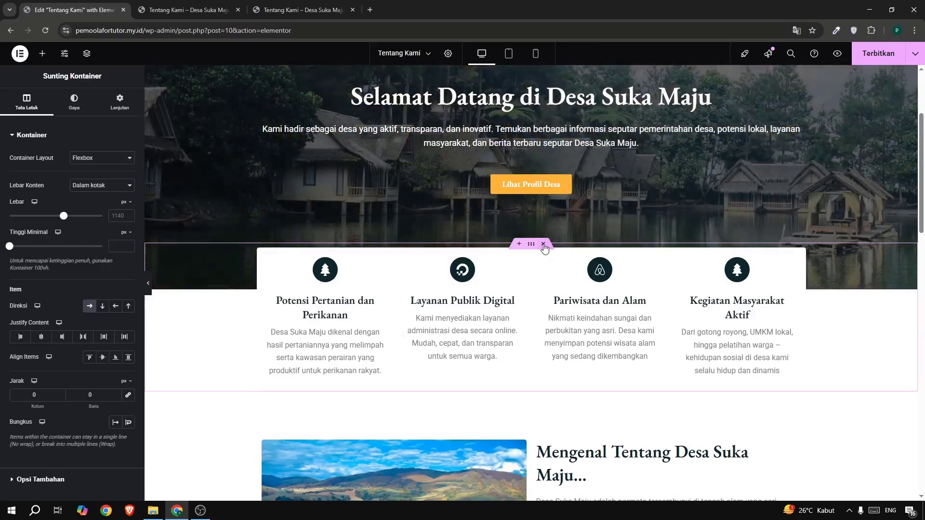
{"action": "left_click", "coordinate": [544, 244]}
Delete the Lihat Profil Desa button and the welcome paragraph from the hero banner, keeping only its heading.
{"action": "scroll", "coordinate": [541, 241], "scroll_direction": "up", "scroll_amount": 2}
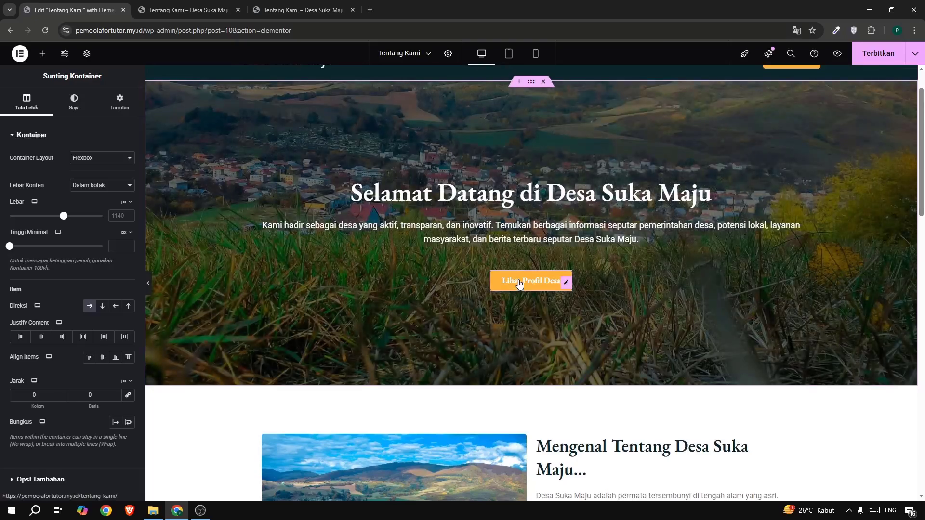
{"action": "right_click", "coordinate": [518, 279]}
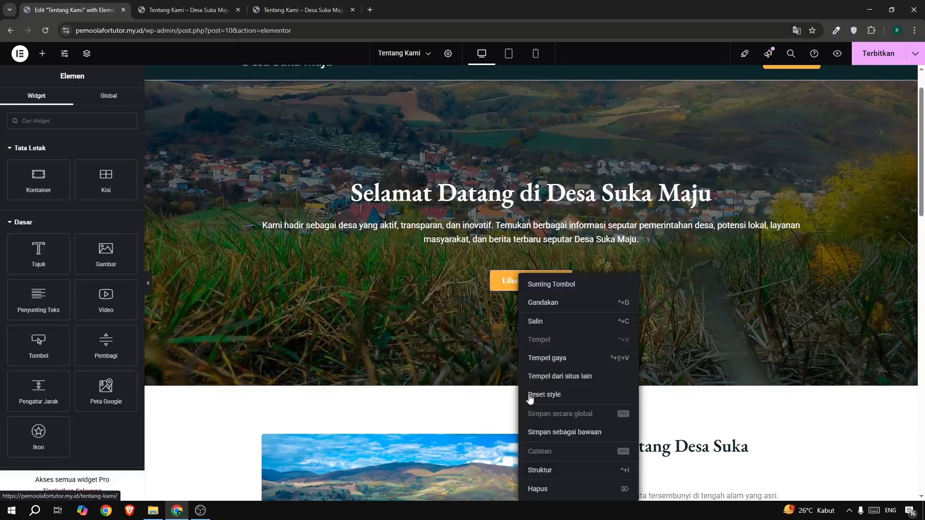
{"action": "left_click", "coordinate": [537, 489]}
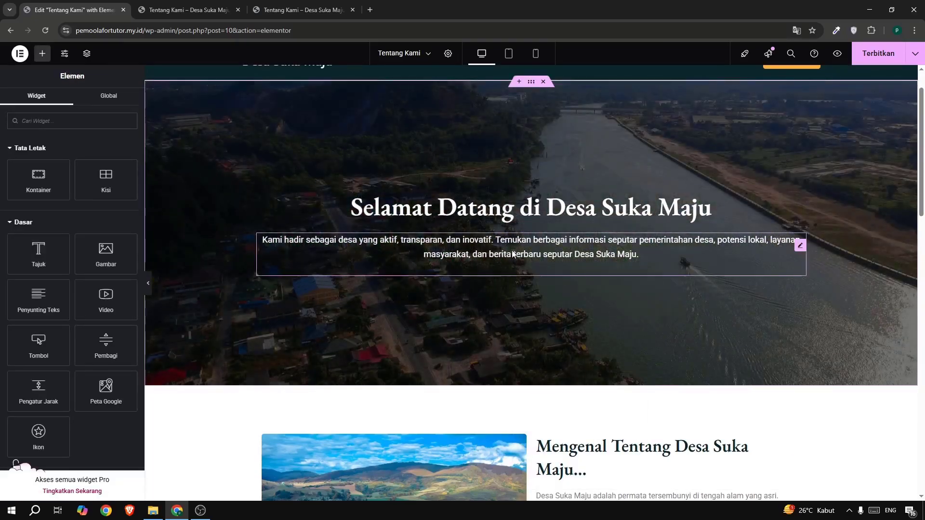
{"action": "right_click", "coordinate": [513, 267]}
{"action": "left_click", "coordinate": [528, 463]}
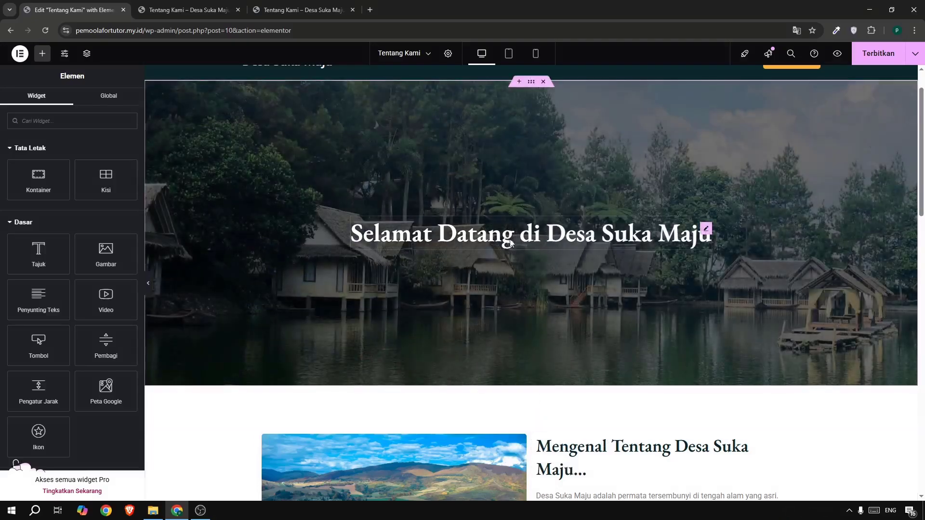
Delete the video section and the Kabar Untuk Anda section below the Mengenal Tentang Desa Suka Maju section.
{"action": "scroll", "coordinate": [416, 245], "scroll_direction": "down", "scroll_amount": 7}
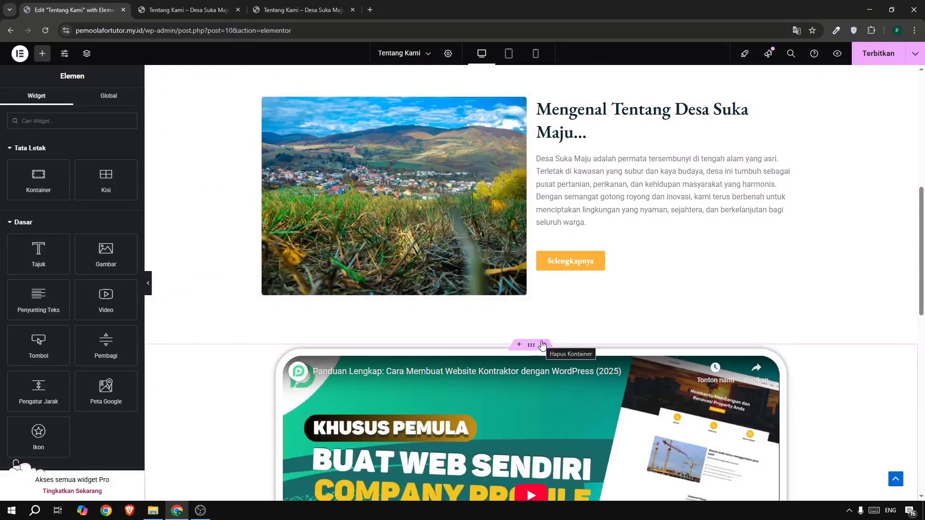
{"action": "left_click", "coordinate": [543, 345]}
{"action": "scroll", "coordinate": [542, 345], "scroll_direction": "down", "scroll_amount": 3}
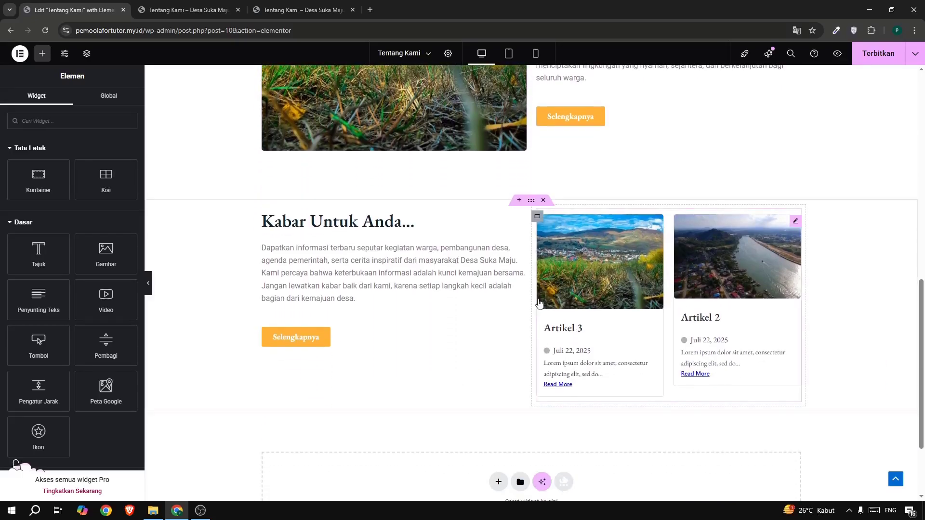
{"action": "scroll", "coordinate": [538, 302], "scroll_direction": "up", "scroll_amount": 1}
{"action": "left_click", "coordinate": [543, 250]}
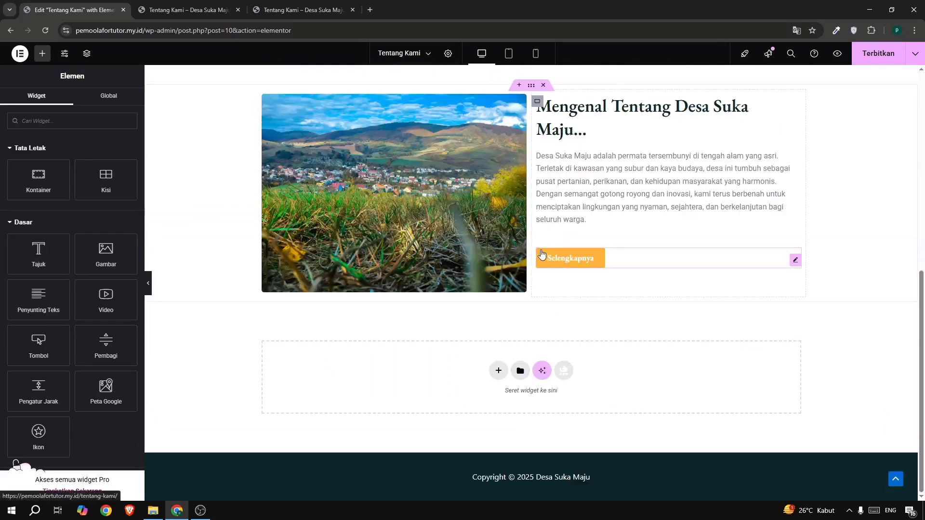
Change the hero banner container's background type from slideshow to Classic (Klasik).
{"action": "scroll", "coordinate": [542, 254], "scroll_direction": "up", "scroll_amount": 8}
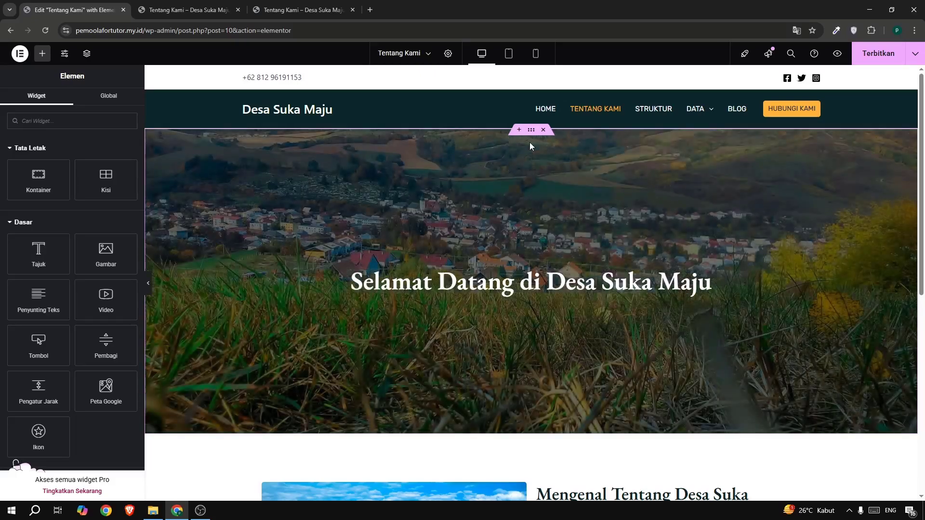
{"action": "left_click", "coordinate": [528, 130]}
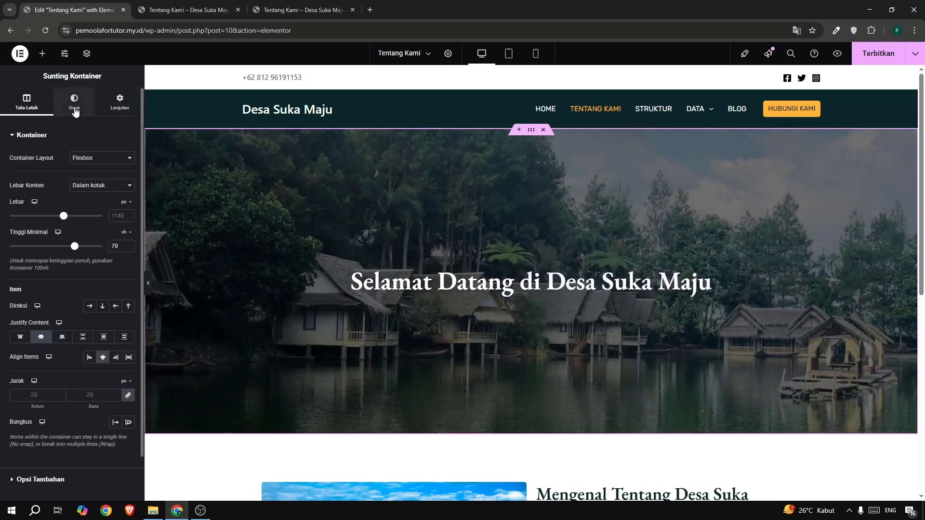
{"action": "left_click", "coordinate": [75, 109]}
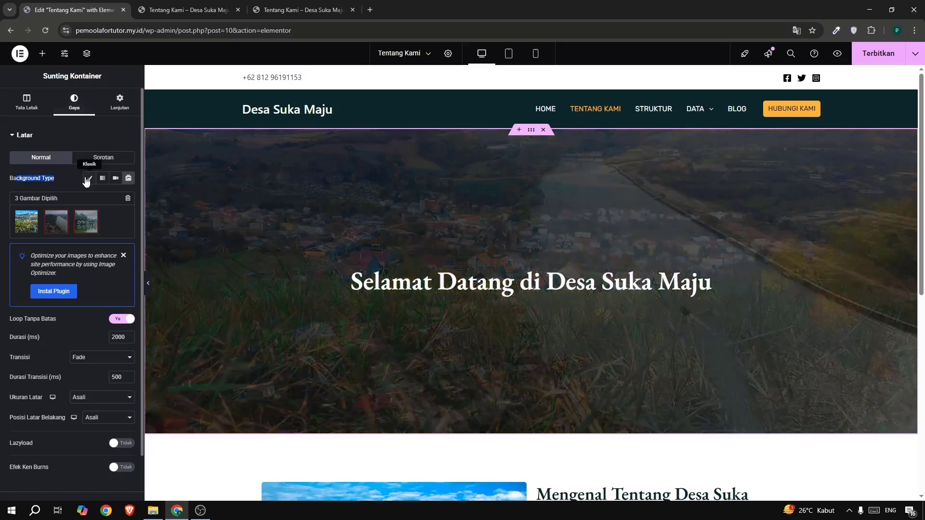
{"action": "left_click", "coordinate": [89, 179]}
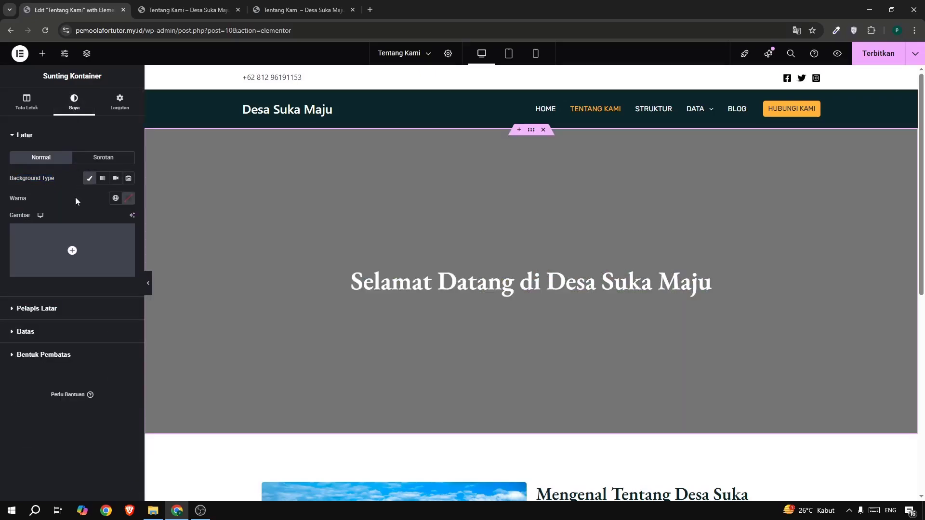
Set the aerial river photo from the media library as the hero banner's background image.
{"action": "mouse_move", "coordinate": [63, 236]}
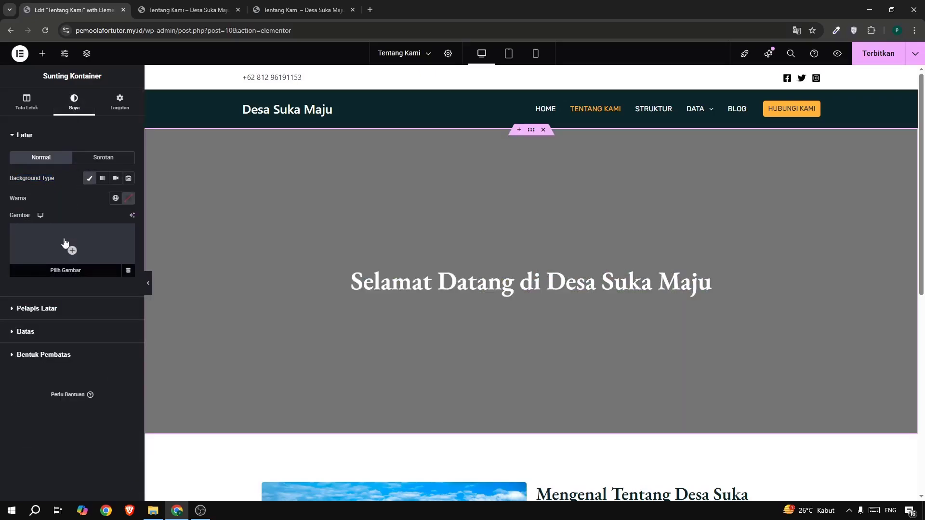
{"action": "left_click", "coordinate": [65, 243]}
{"action": "left_click", "coordinate": [142, 90]}
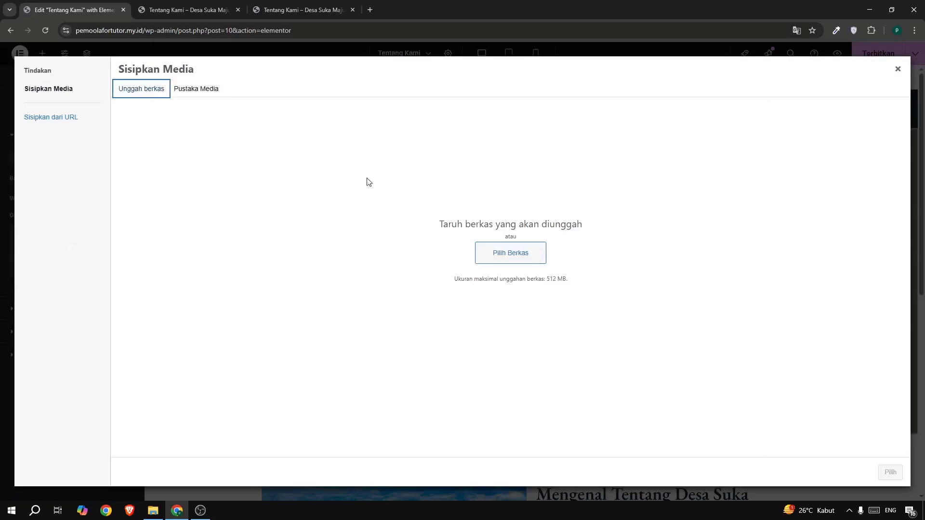
{"action": "left_click", "coordinate": [219, 90]}
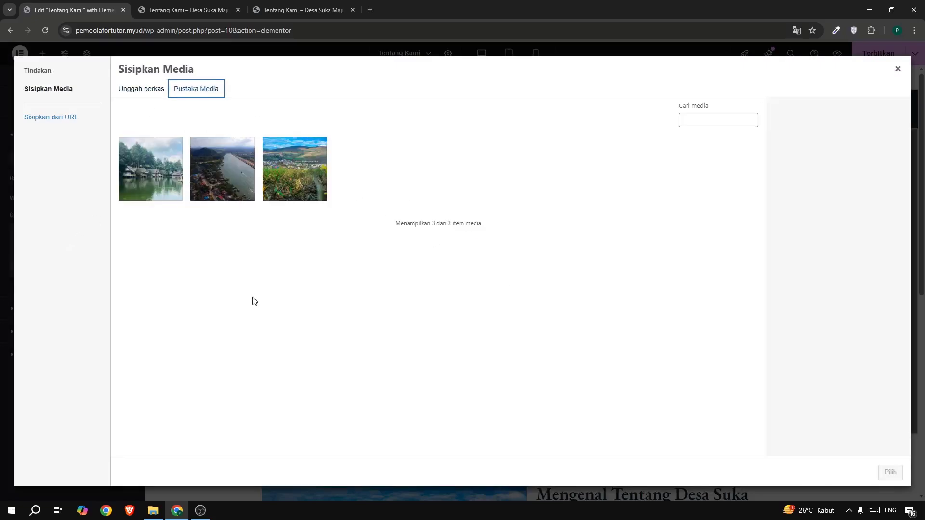
{"action": "left_click", "coordinate": [223, 178]}
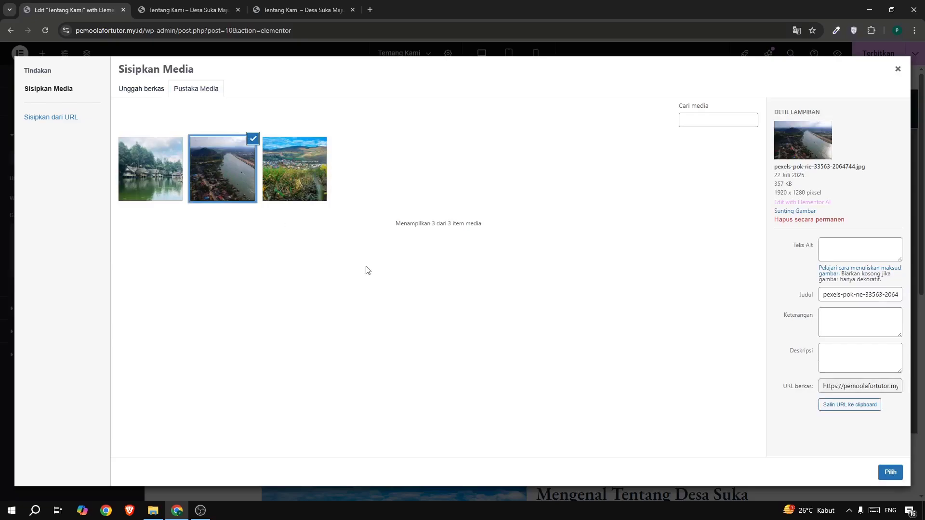
{"action": "left_click", "coordinate": [881, 472]}
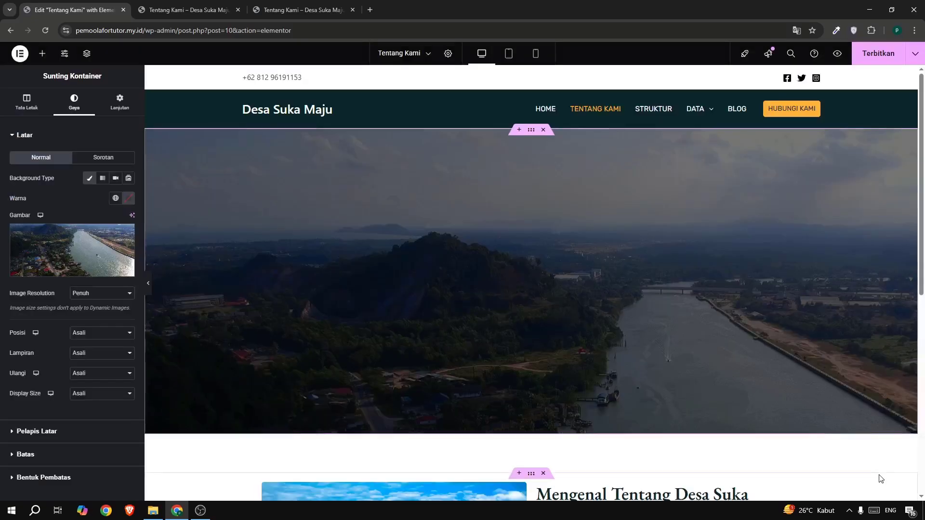
{"action": "scroll", "coordinate": [122, 313], "scroll_direction": "down", "scroll_amount": 3}
{"action": "scroll", "coordinate": [94, 368], "scroll_direction": "up", "scroll_amount": 3}
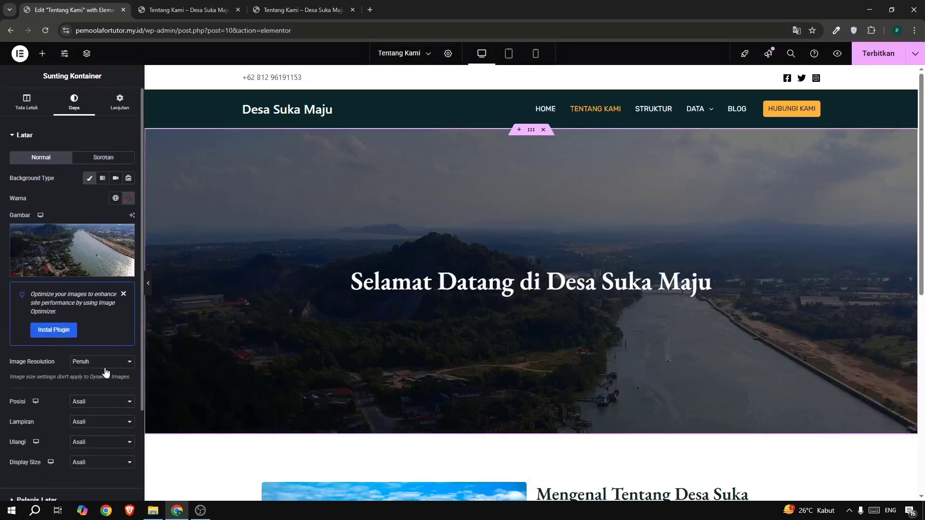
Set the banner container's minimum height to 28 vh, comparing it with the reference site's Tentang Kami banner.
{"action": "left_click", "coordinate": [26, 102]}
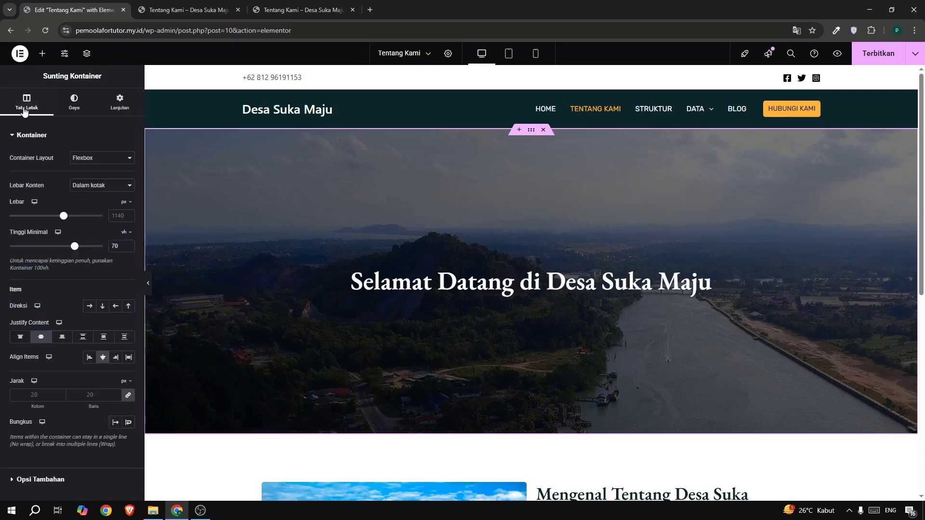
{"action": "left_click", "coordinate": [303, 9]}
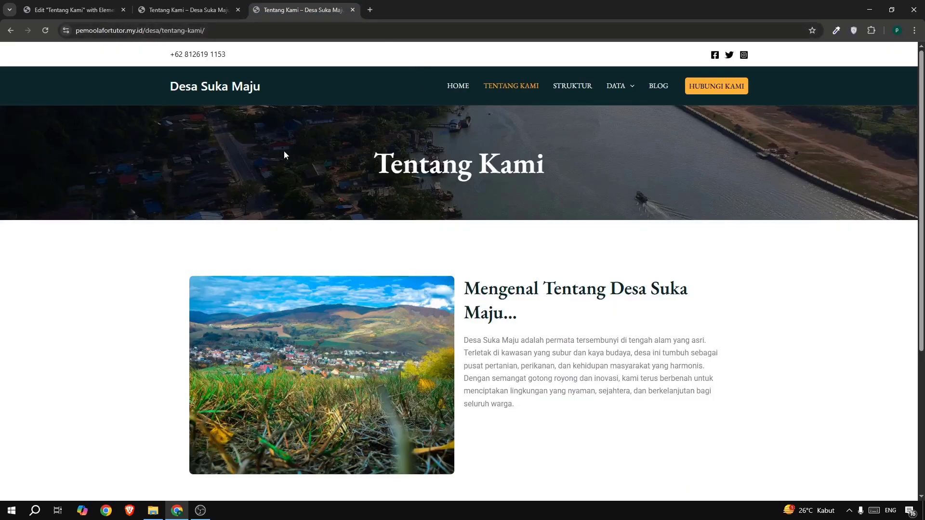
{"action": "left_click", "coordinate": [67, 10]}
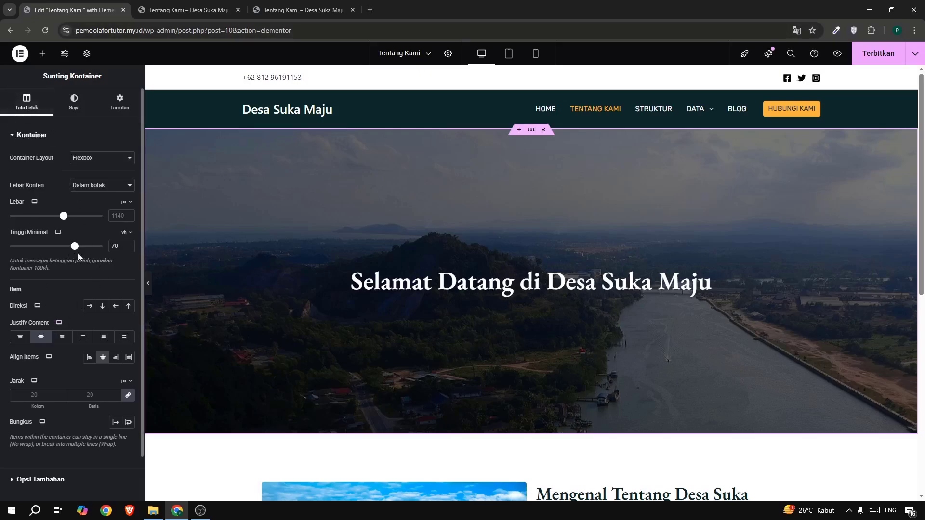
{"action": "left_click_drag", "start_coordinate": [75, 246], "coordinate": [31, 259]}
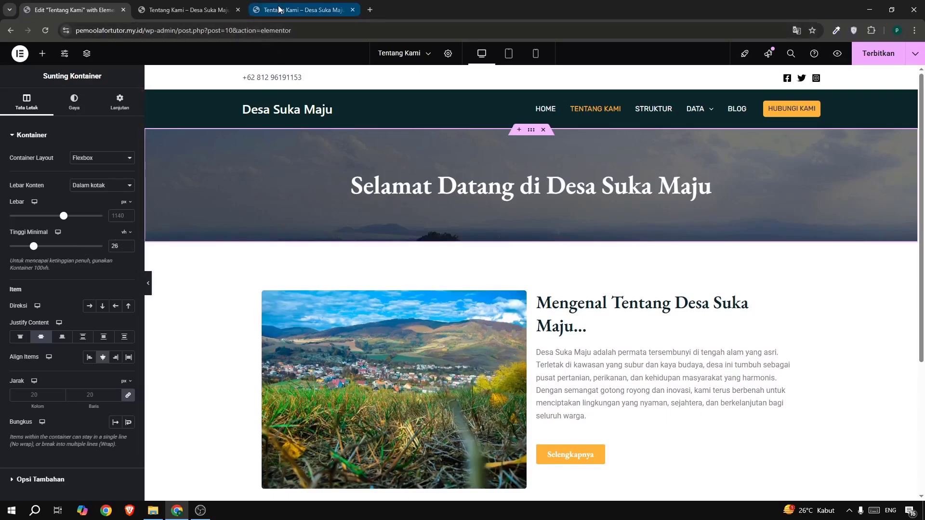
{"action": "left_click", "coordinate": [298, 9]}
{"action": "left_click", "coordinate": [53, 7]}
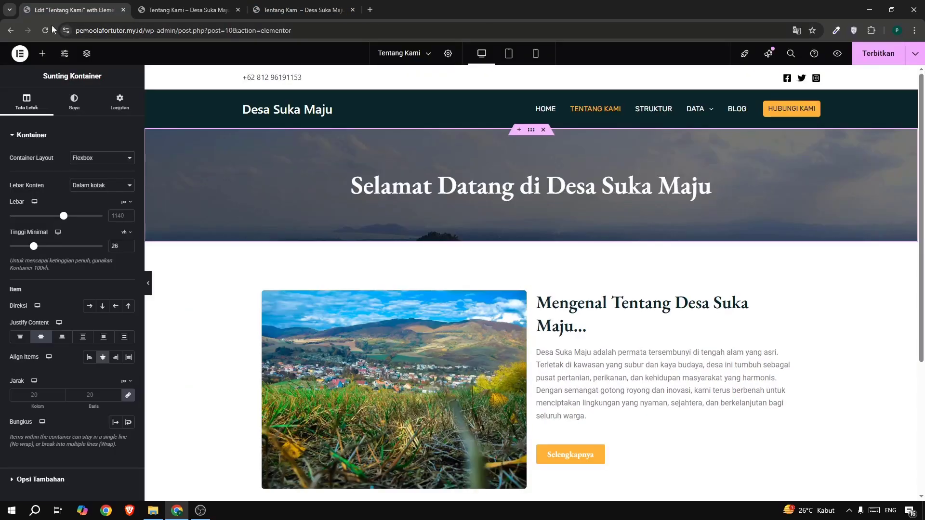
{"action": "left_click", "coordinate": [128, 245]}
{"action": "left_click", "coordinate": [128, 244]}
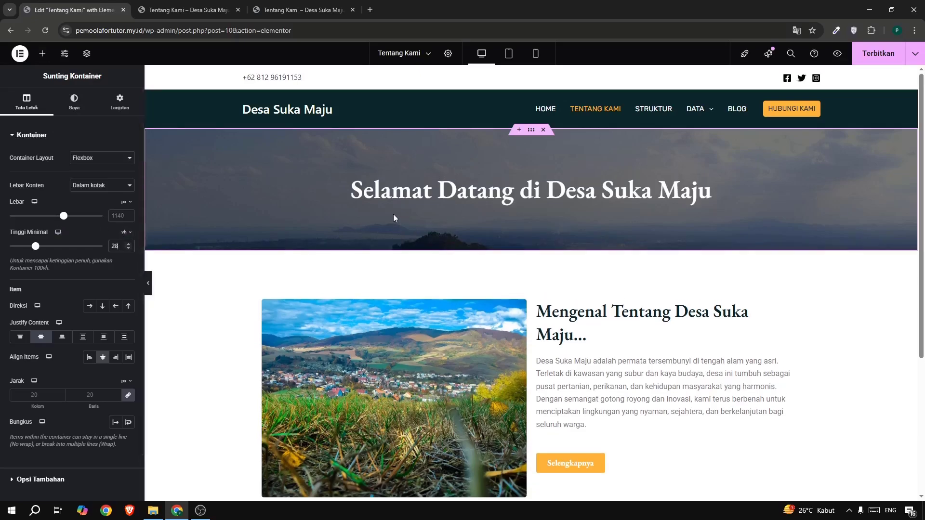
{"action": "scroll", "coordinate": [22, 320], "scroll_direction": "down", "scroll_amount": 1}
{"action": "scroll", "coordinate": [22, 320], "scroll_direction": "up", "scroll_amount": 1}
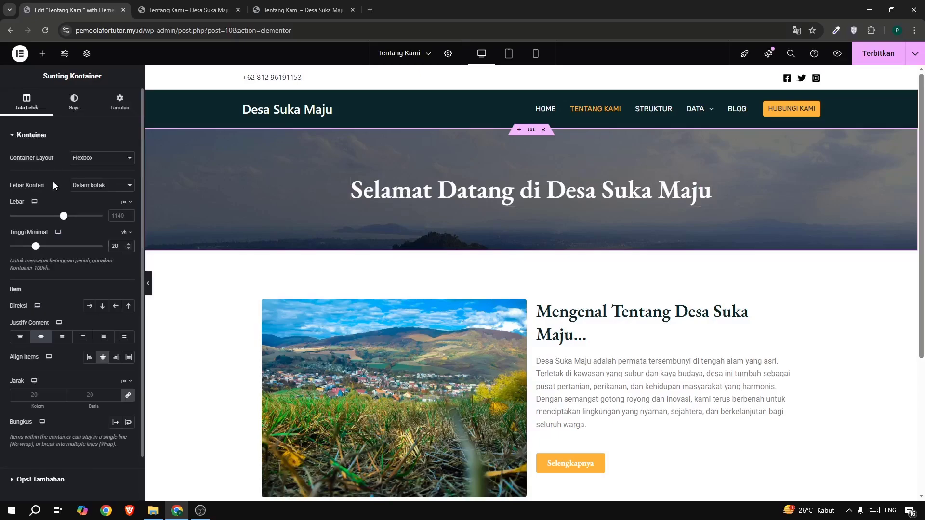
Set the hero banner background image's display size to Sampul and its position to Tengah bawah.
{"action": "left_click", "coordinate": [74, 100]}
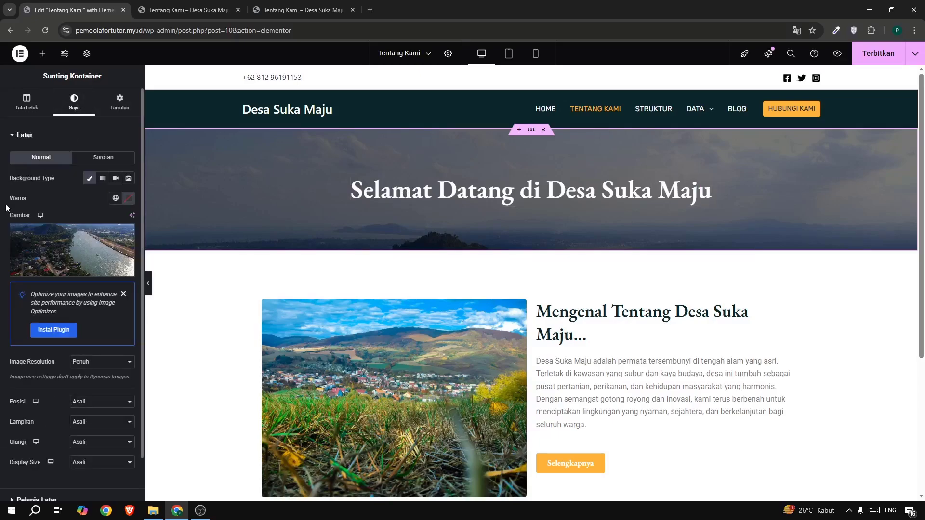
{"action": "scroll", "coordinate": [34, 448], "scroll_direction": "down", "scroll_amount": 3}
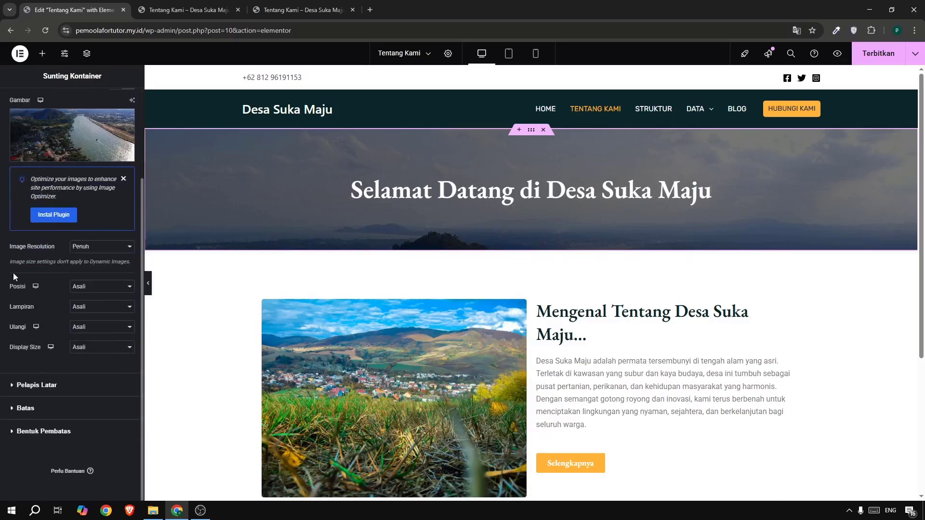
{"action": "left_click", "coordinate": [102, 288]}
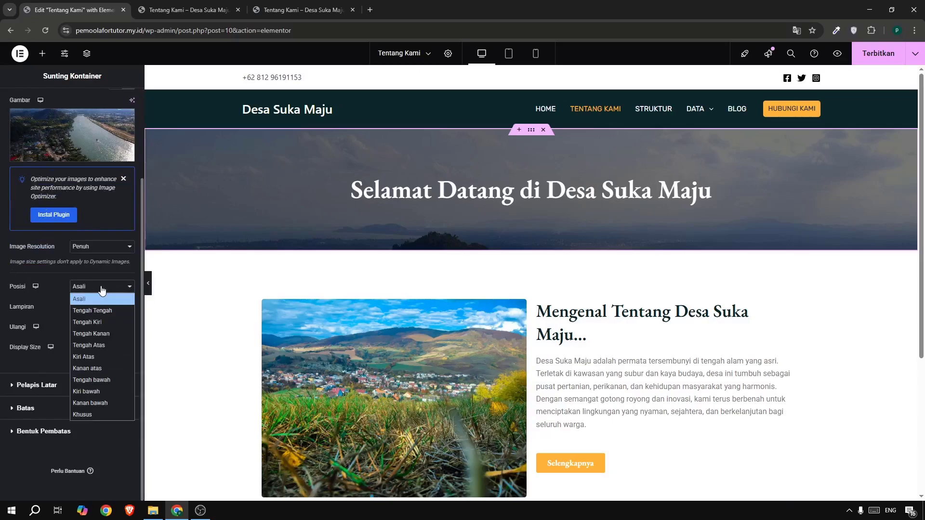
{"action": "left_click", "coordinate": [102, 289]}
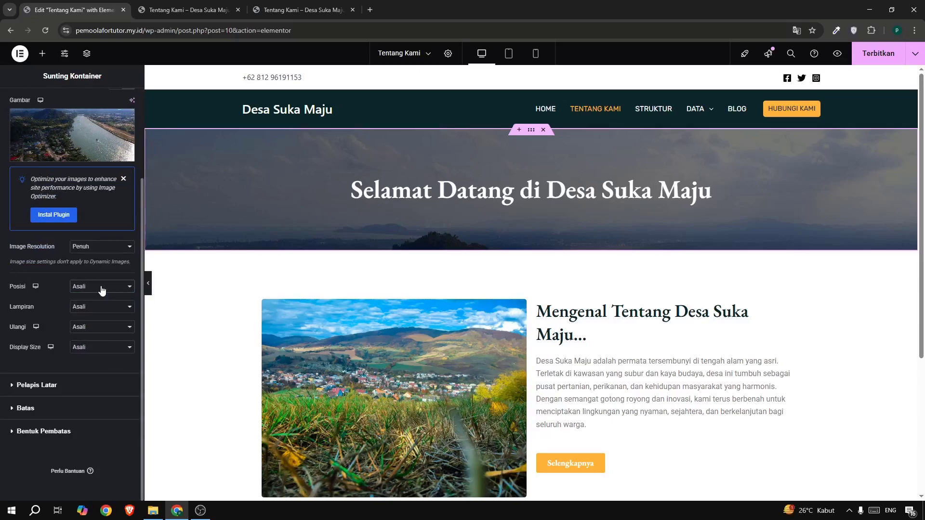
{"action": "left_click", "coordinate": [84, 349]}
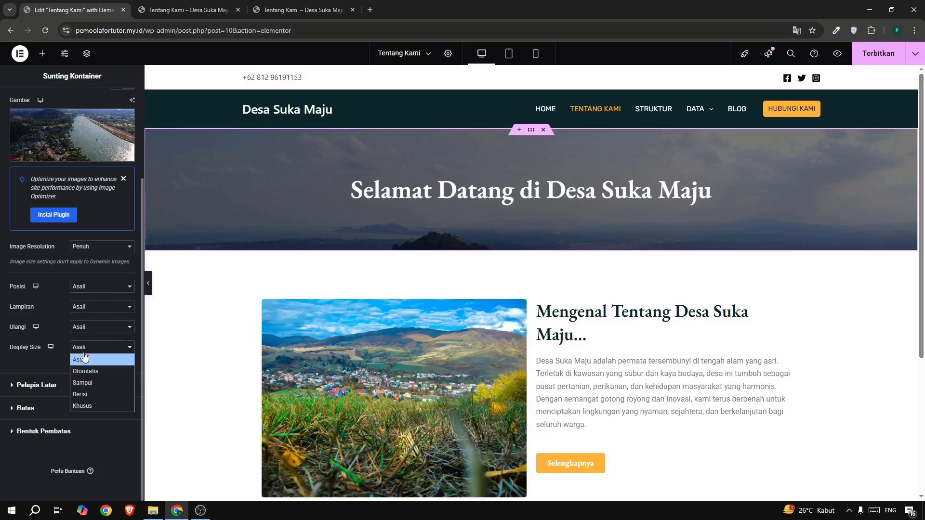
{"action": "left_click", "coordinate": [88, 383]}
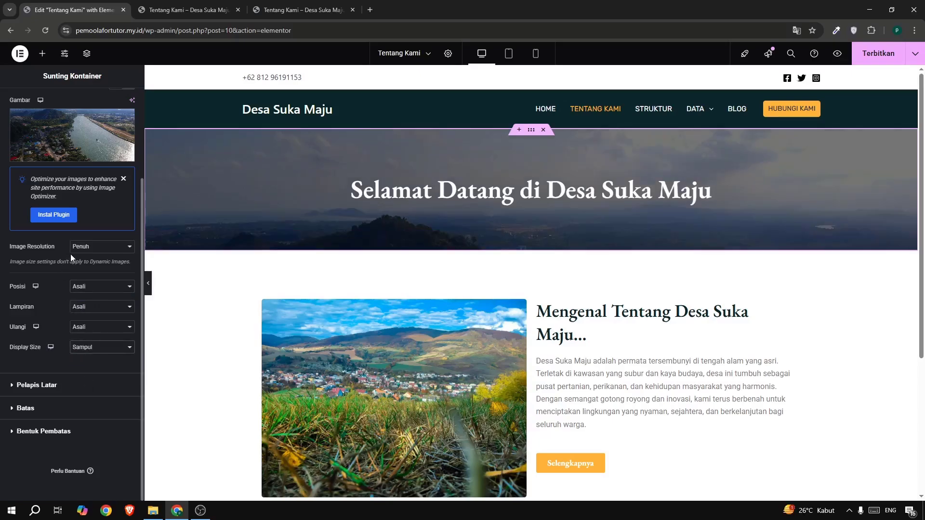
{"action": "left_click", "coordinate": [79, 286]}
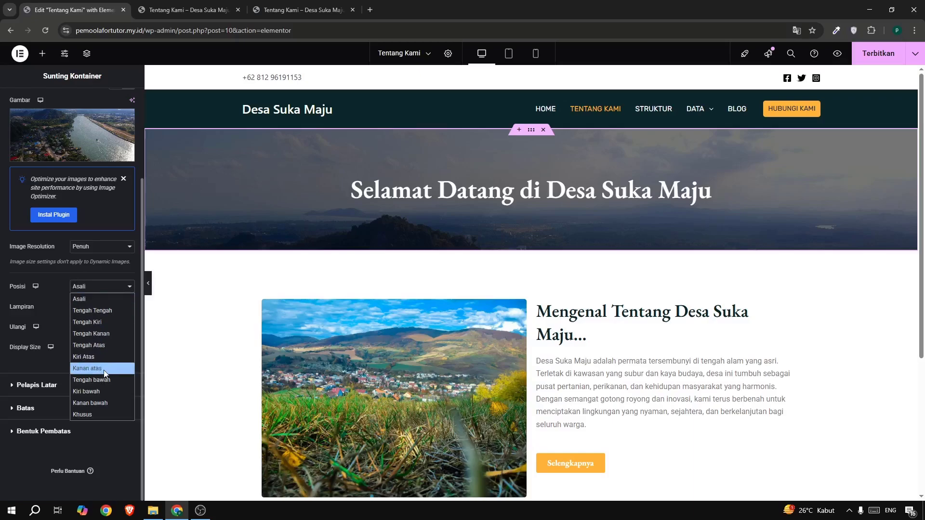
{"action": "left_click", "coordinate": [97, 380]}
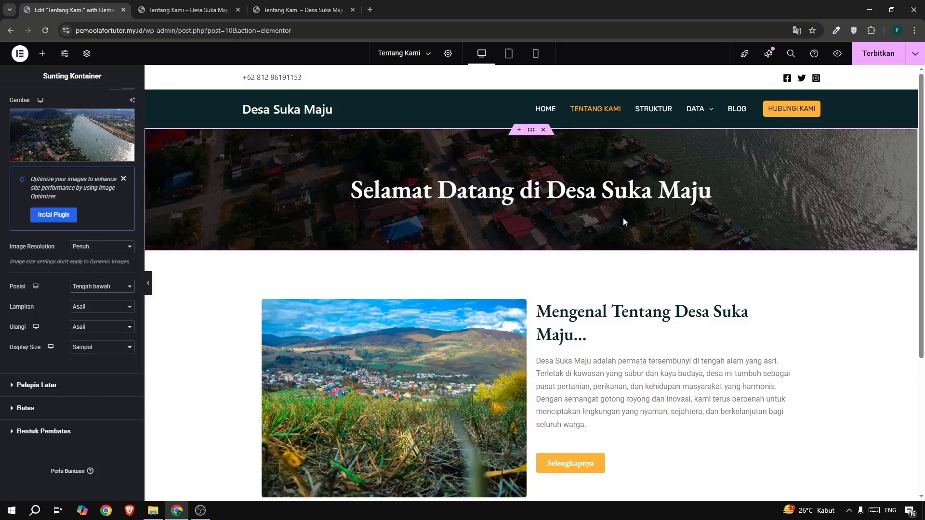
Replace the banner heading text with "Tentang Kami", copied from the reference page's banner.
{"action": "left_click", "coordinate": [551, 190]}
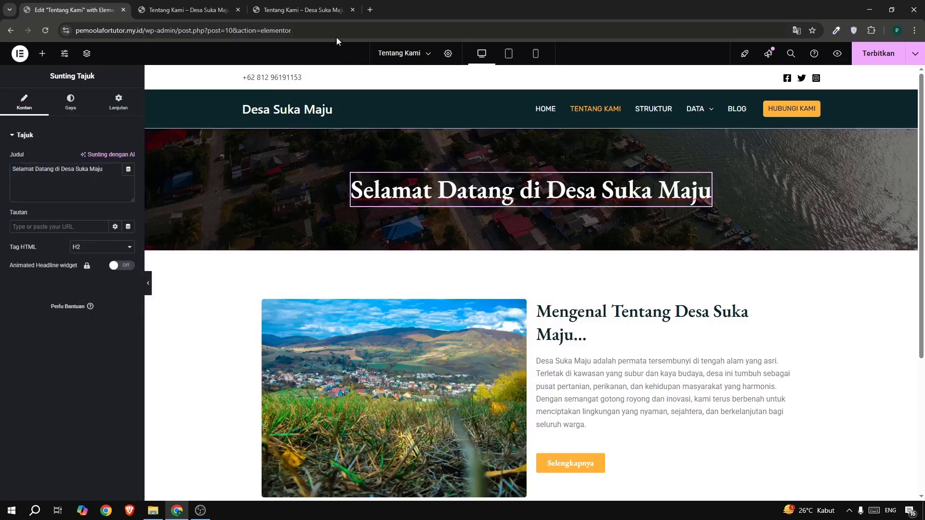
{"action": "left_click", "coordinate": [293, 13]}
{"action": "left_click_drag", "start_coordinate": [353, 156], "coordinate": [579, 162]}
{"action": "key", "text": "ctrl+c"}
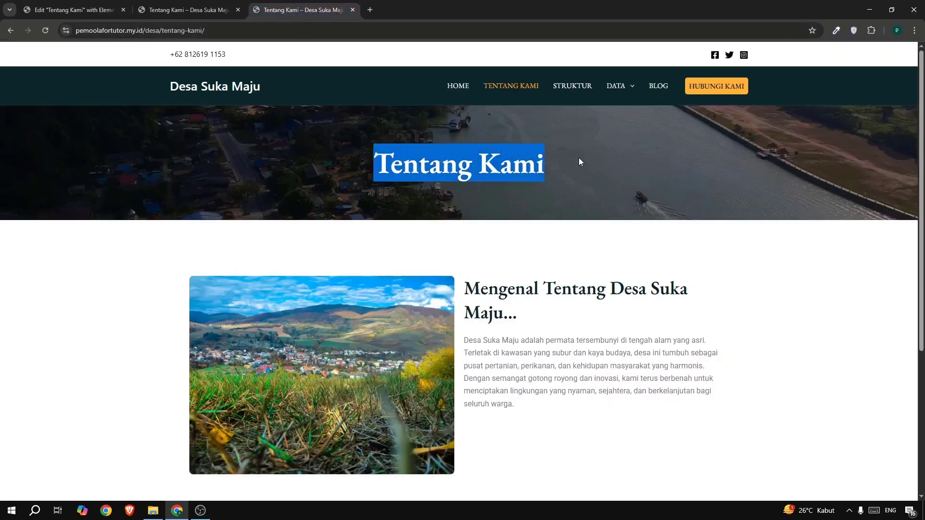
{"action": "left_click", "coordinate": [85, 13]}
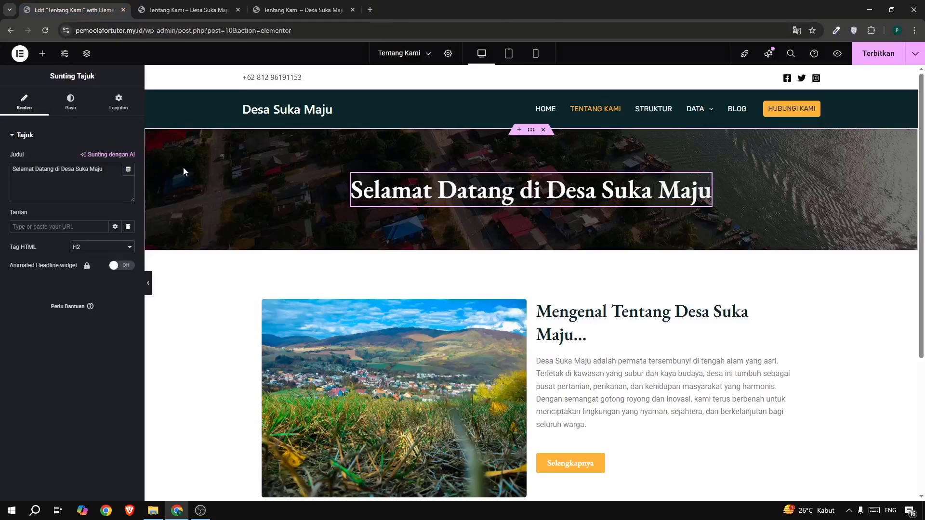
{"action": "left_click_drag", "start_coordinate": [108, 169], "coordinate": [1, 182]}
{"action": "key", "text": "ctrl+v"}
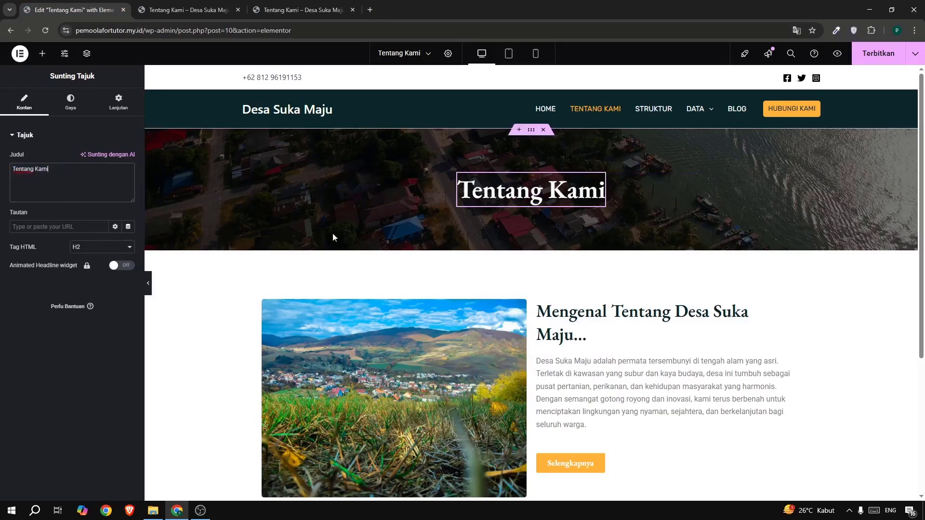
Delete the Selengkapnya button under the Mengenal Tentang Desa Suka Maju text and publish the page.
{"action": "scroll", "coordinate": [332, 233], "scroll_direction": "down", "scroll_amount": 3}
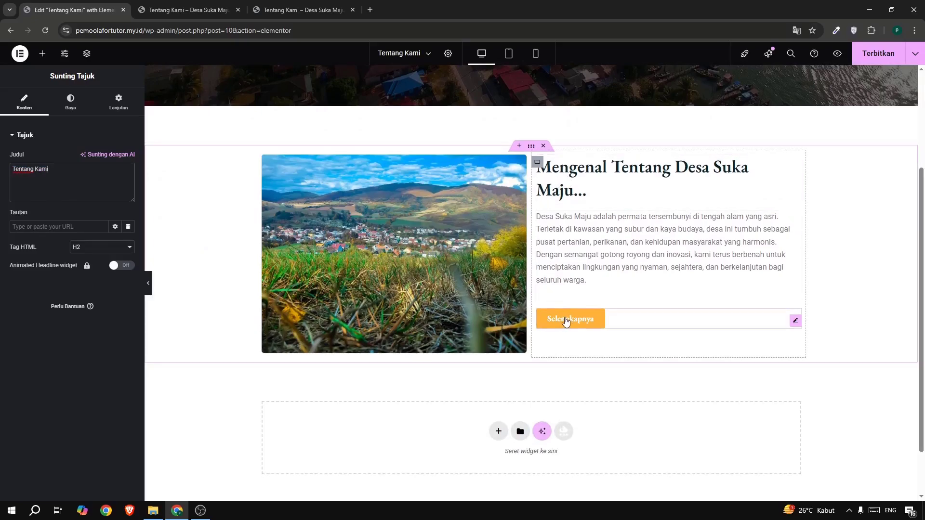
{"action": "right_click", "coordinate": [583, 319]}
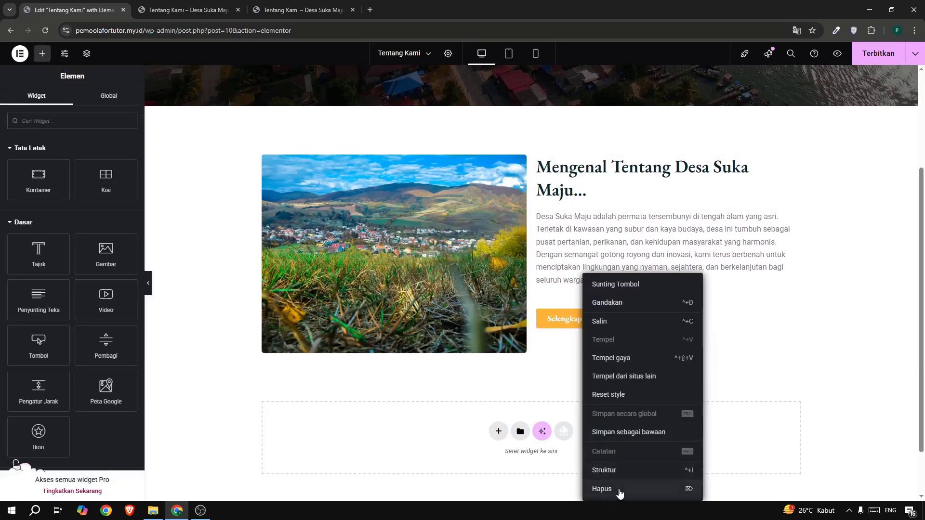
{"action": "left_click", "coordinate": [617, 488]}
{"action": "scroll", "coordinate": [308, 244], "scroll_direction": "up", "scroll_amount": 3}
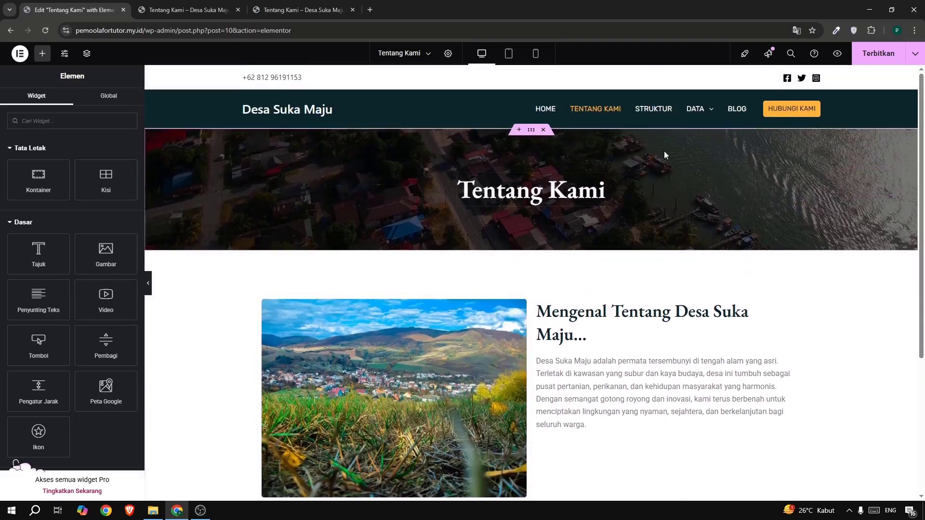
{"action": "left_click", "coordinate": [858, 53]}
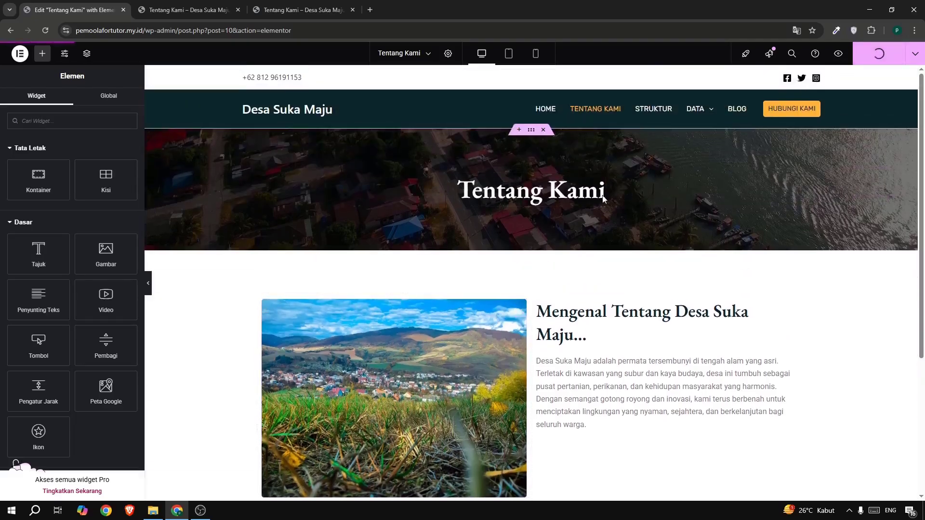
Add a new single-column container with downward direction below the Mengenal Tentang Desa Suka Maju section.
{"action": "scroll", "coordinate": [502, 334], "scroll_direction": "down", "scroll_amount": 5}
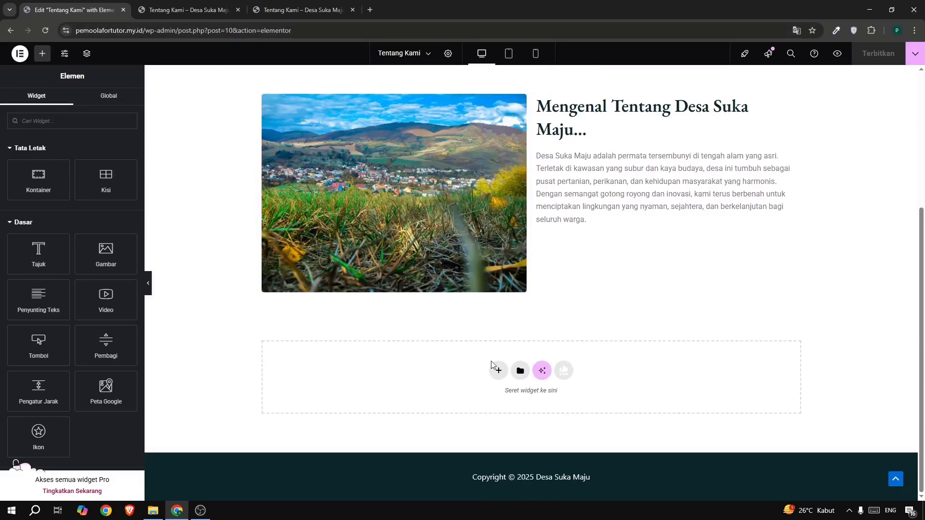
{"action": "left_click", "coordinate": [499, 371]}
{"action": "left_click", "coordinate": [500, 400]}
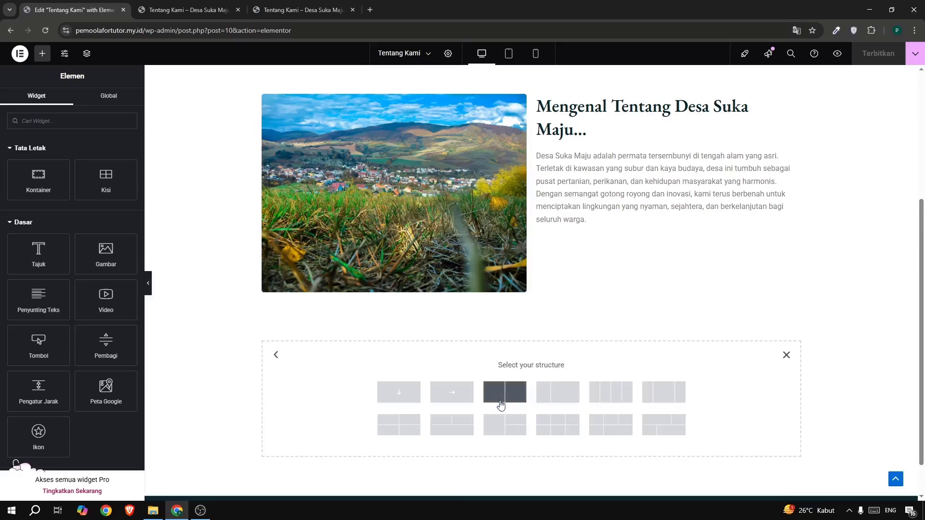
{"action": "left_click", "coordinate": [410, 400]}
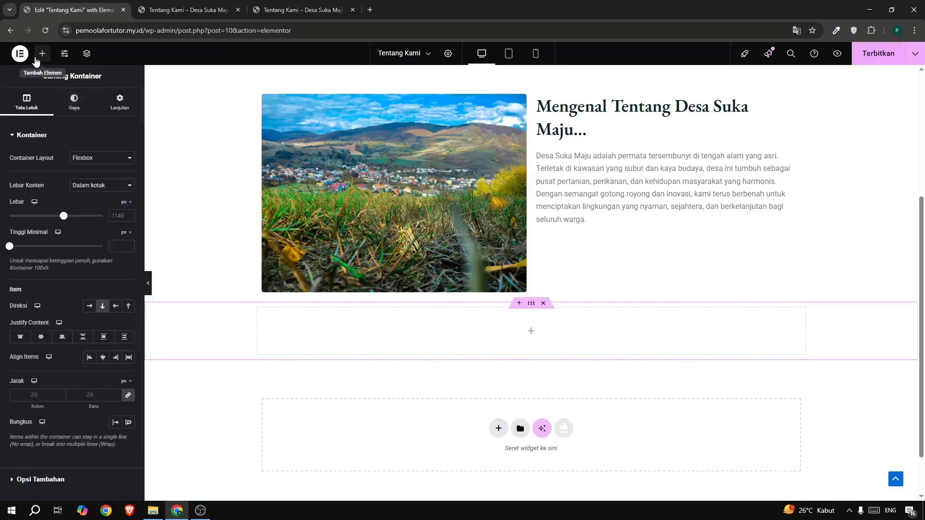
Find the Accordion widget with the search term "acc" and place it in the new empty container.
{"action": "left_click", "coordinate": [42, 53]}
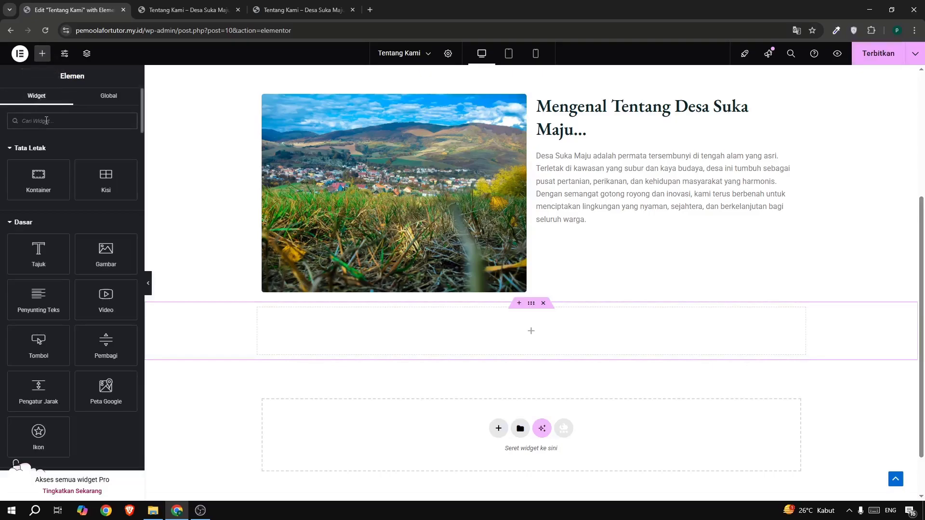
{"action": "left_click", "coordinate": [46, 121]}
{"action": "type", "text": "acc"}
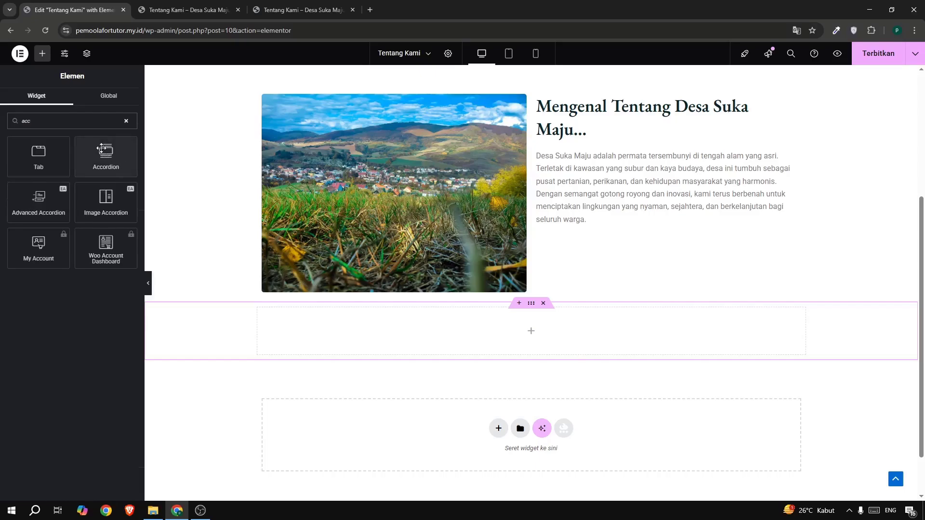
{"action": "left_click_drag", "start_coordinate": [101, 149], "coordinate": [351, 316]}
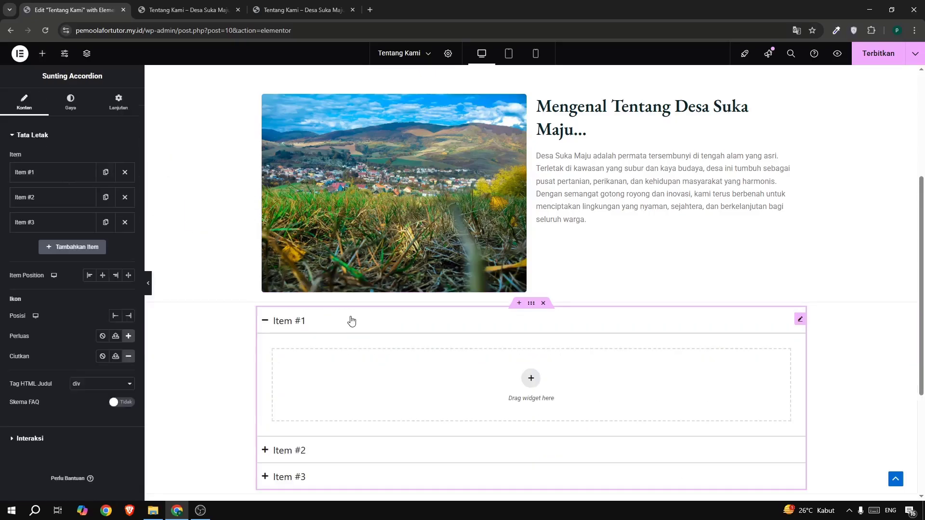
Check the reference page's accordion and remove the third item from the new accordion.
{"action": "left_click", "coordinate": [325, 12]}
{"action": "scroll", "coordinate": [257, 259], "scroll_direction": "down", "scroll_amount": 4}
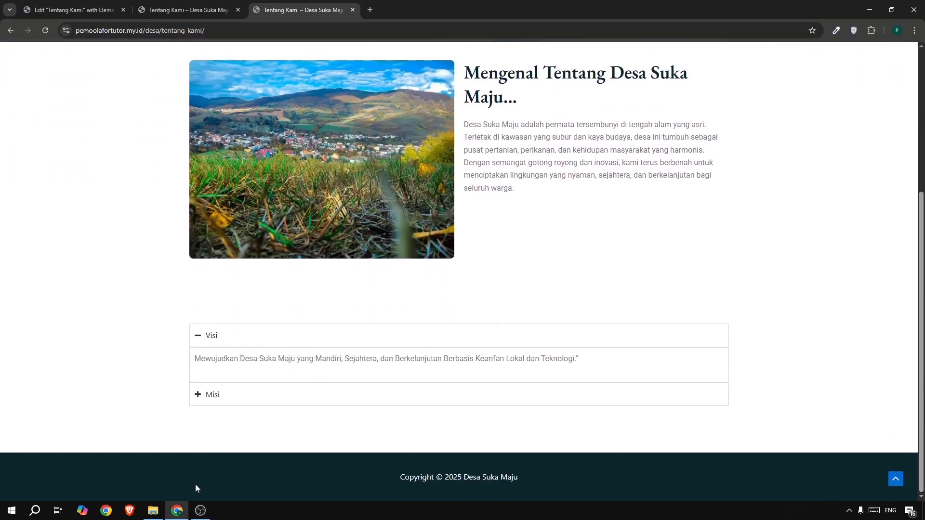
{"action": "left_click", "coordinate": [67, 13]}
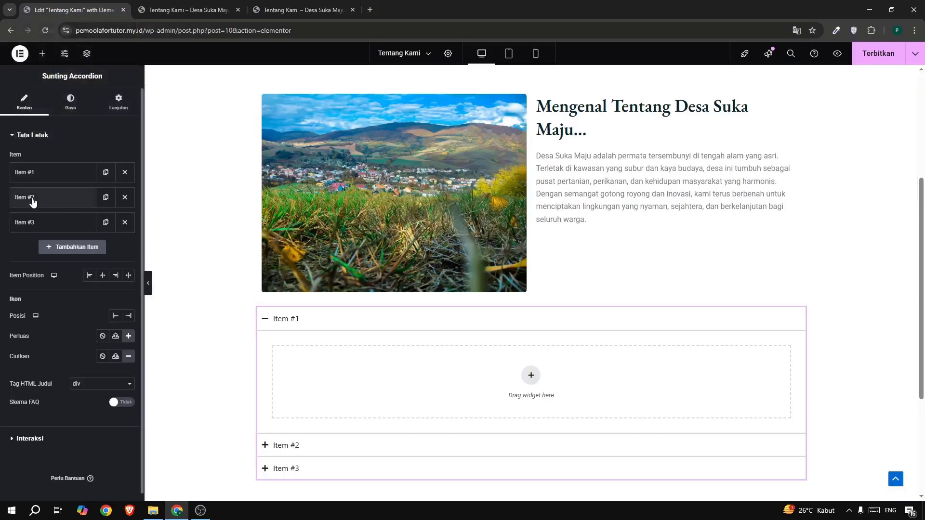
{"action": "left_click", "coordinate": [124, 223]}
Rename the first accordion item to "Visi" and the second to "Misi".
{"action": "left_click", "coordinate": [24, 172]}
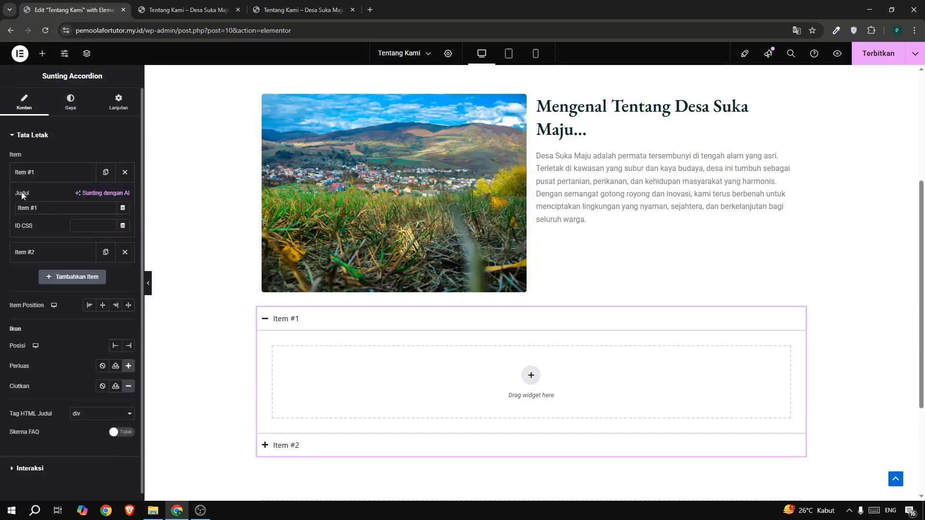
{"action": "left_click_drag", "start_coordinate": [37, 208], "coordinate": [4, 205]}
{"action": "type", "text": "v"}
{"action": "left_click", "coordinate": [23, 176]}
{"action": "left_click", "coordinate": [29, 198]}
{"action": "left_click_drag", "start_coordinate": [50, 235], "coordinate": [18, 236]}
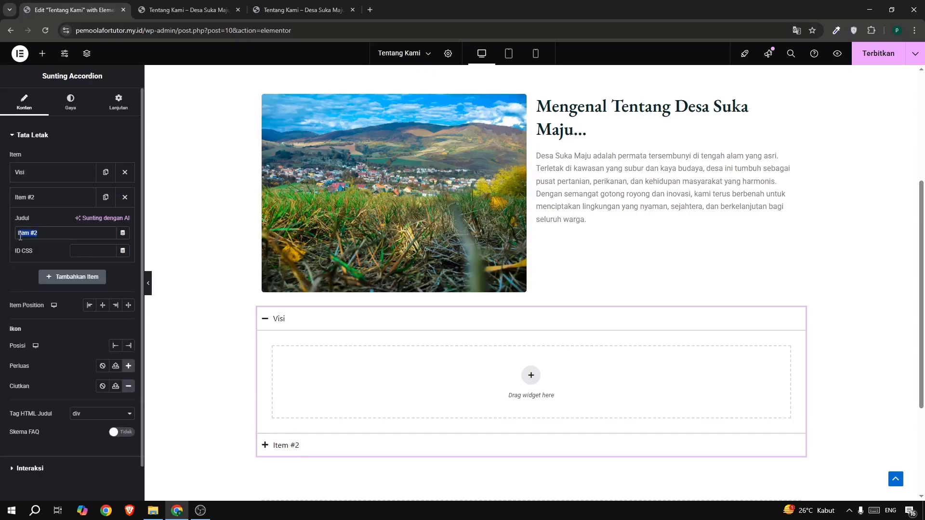
{"action": "key", "text": "BackSpace"}
{"action": "type", "text": "Misi"}
Add a text editor inside the Visi item reading "Mewujudkan Desa Suka Maju yang Mandiri, Sejahtera, dan Berkelanjutan Berbasis Kearifan Lokal dan Teknologi.”", copied from the reference.
{"action": "left_click", "coordinate": [42, 54]}
{"action": "left_click_drag", "start_coordinate": [20, 306], "coordinate": [516, 378]}
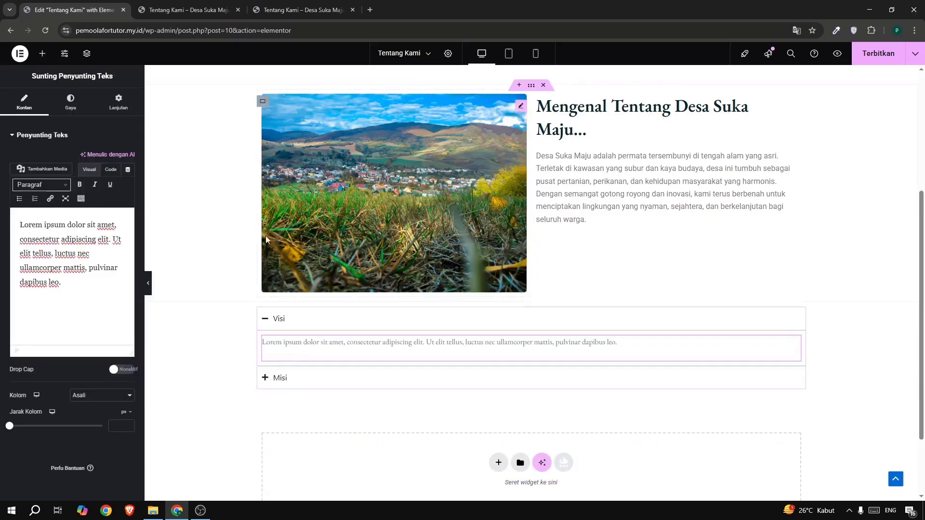
{"action": "left_click", "coordinate": [263, 10]}
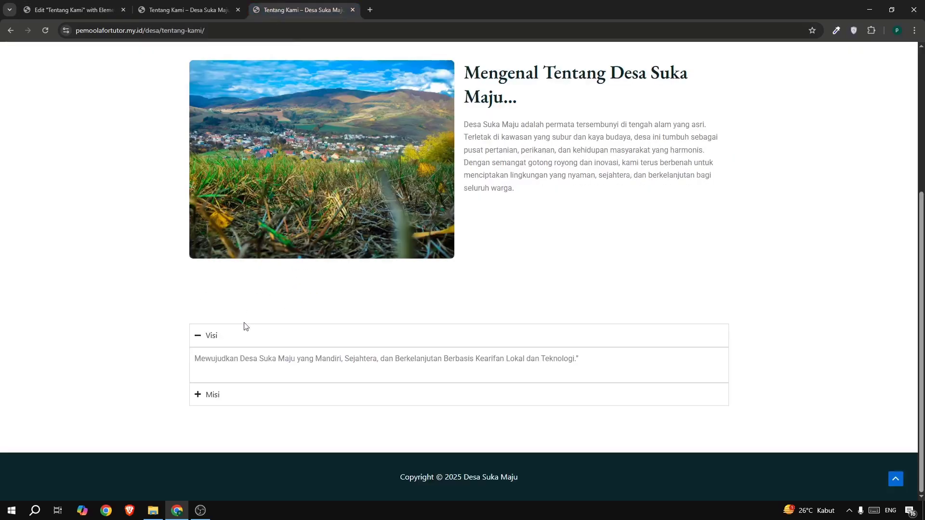
{"action": "left_click_drag", "start_coordinate": [195, 359], "coordinate": [584, 368]}
{"action": "key", "text": "ctrl+c"}
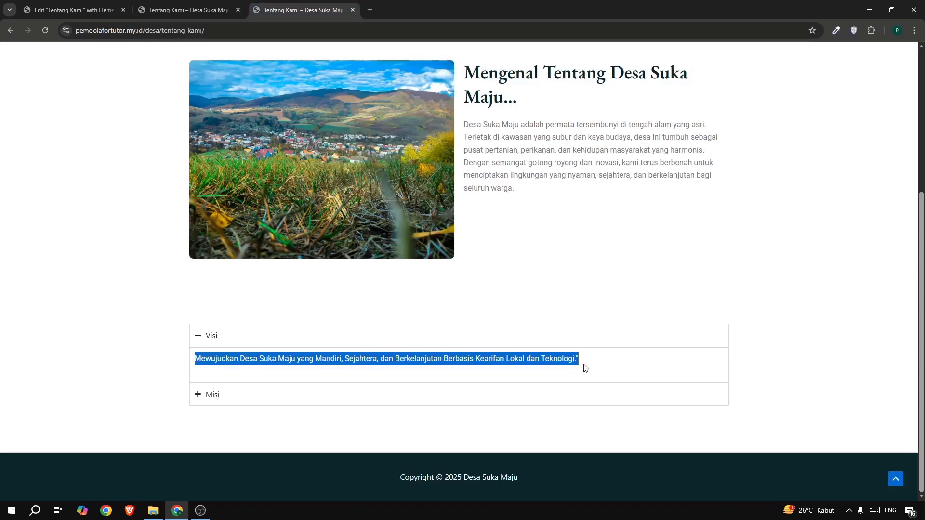
{"action": "left_click", "coordinate": [61, 12]}
{"action": "left_click", "coordinate": [63, 224]}
{"action": "key", "text": "ctrl+a"}
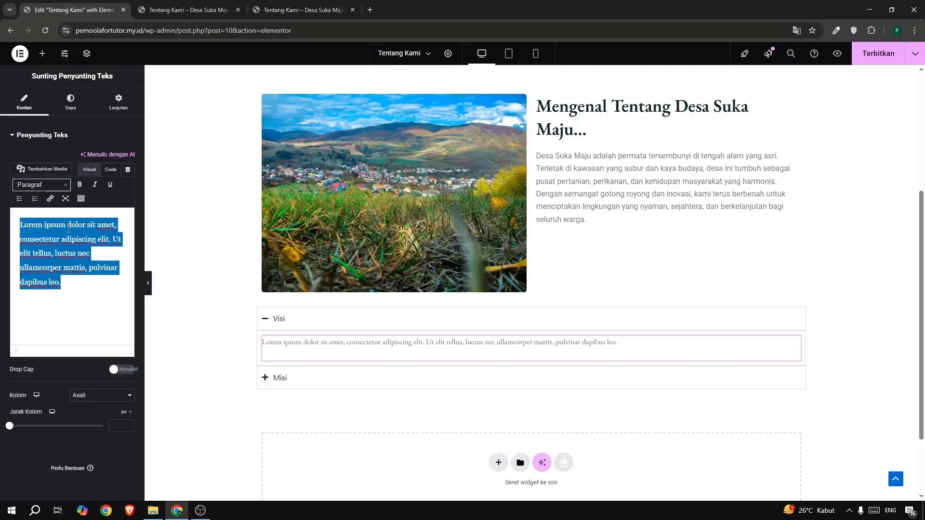
{"action": "key", "text": "ctrl+v"}
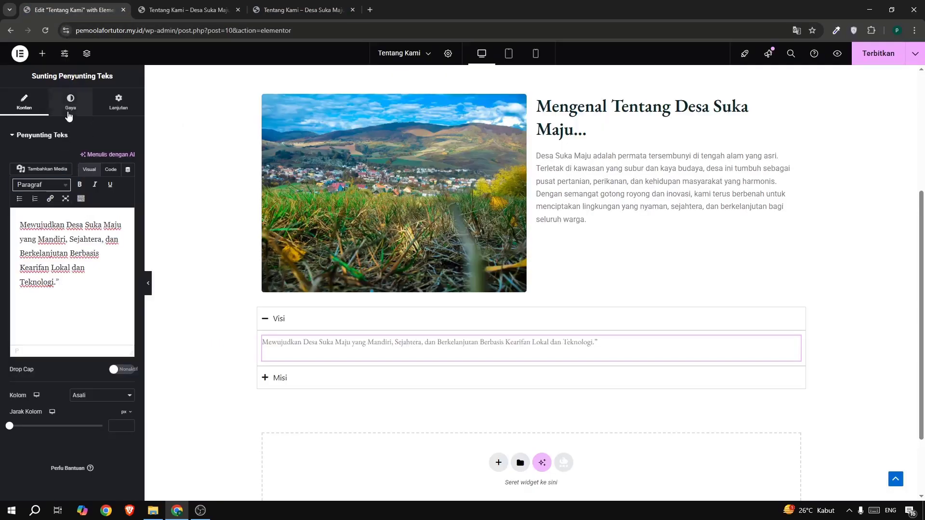
Set the font size of the text inside the Visi item to 19 px.
{"action": "left_click", "coordinate": [69, 116]}
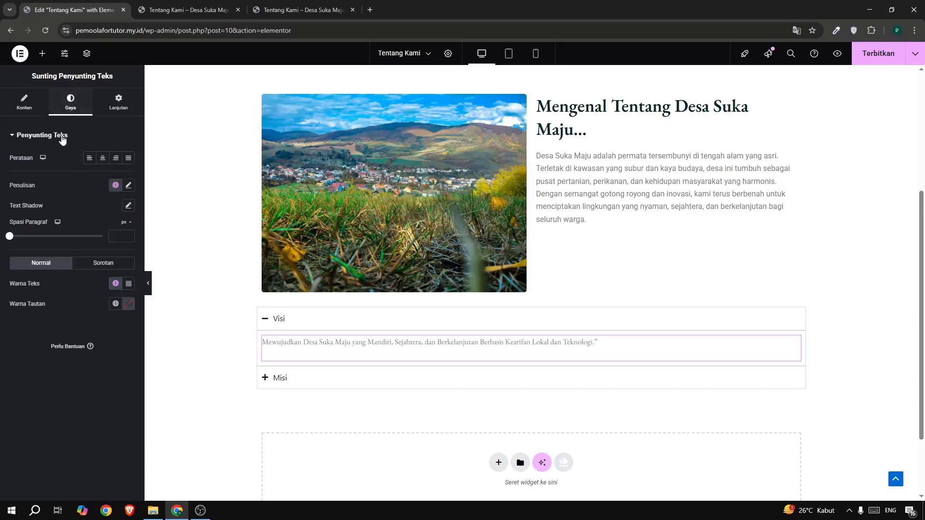
{"action": "left_click", "coordinate": [128, 186]}
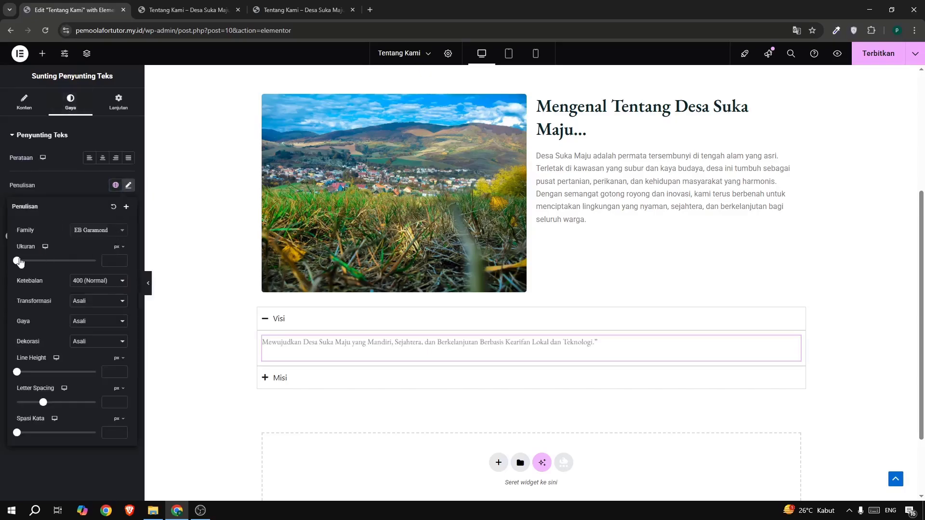
{"action": "left_click_drag", "start_coordinate": [17, 260], "coordinate": [28, 270]}
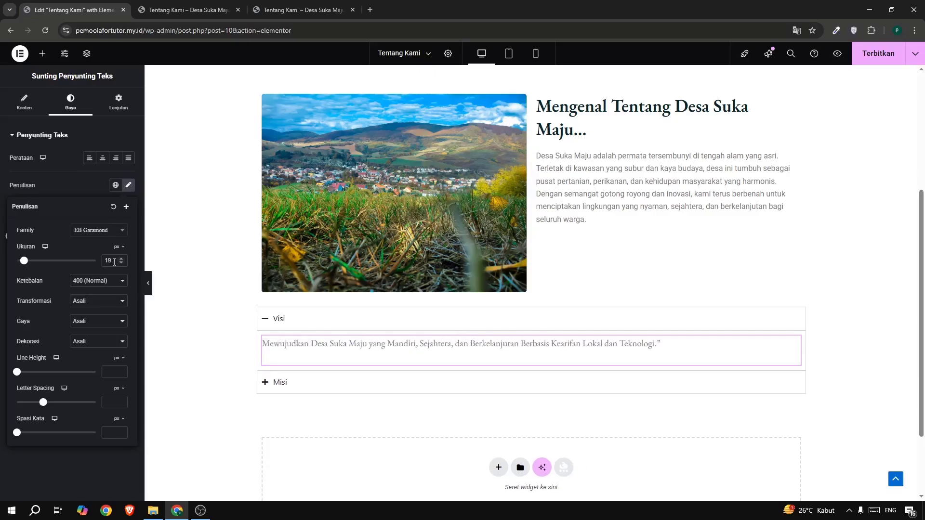
{"action": "left_click", "coordinate": [121, 259]}
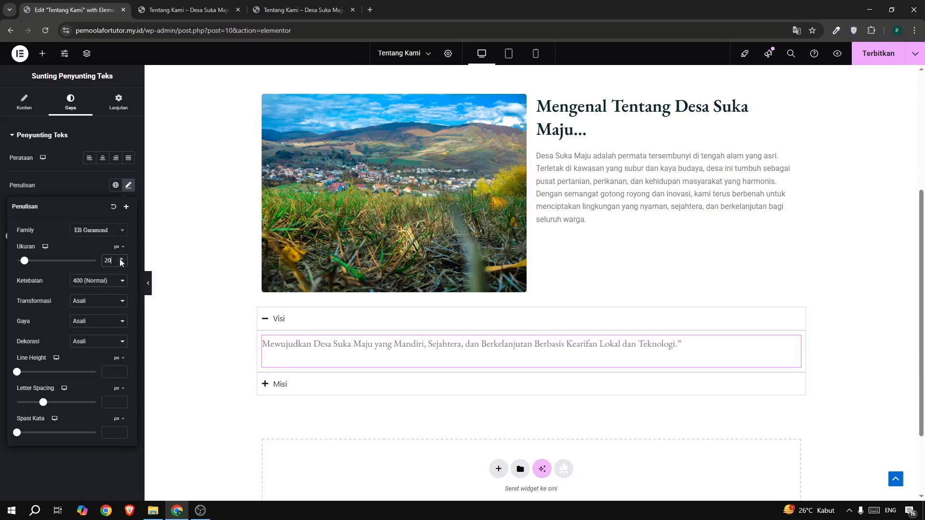
{"action": "left_click", "coordinate": [121, 263]}
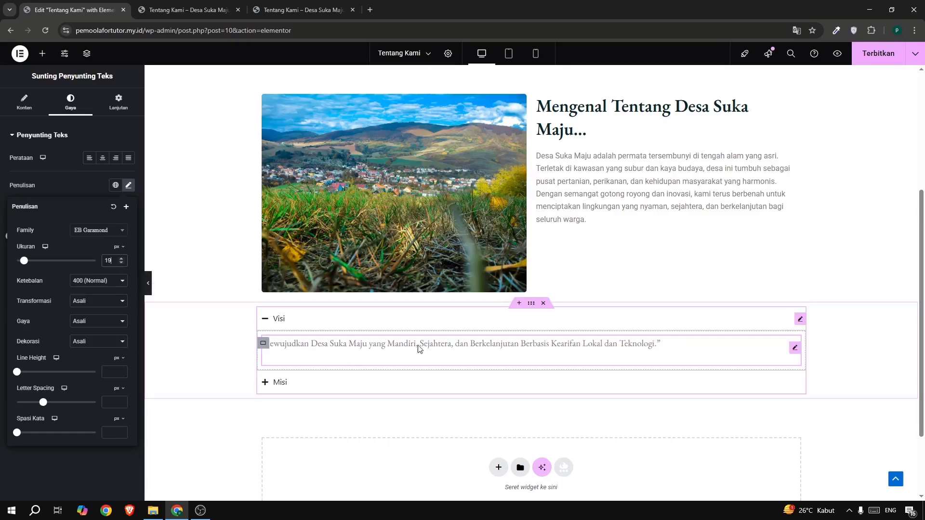
Copy the styled text editor from the Visi item and paste it into the empty Misi item.
{"action": "right_click", "coordinate": [793, 351]}
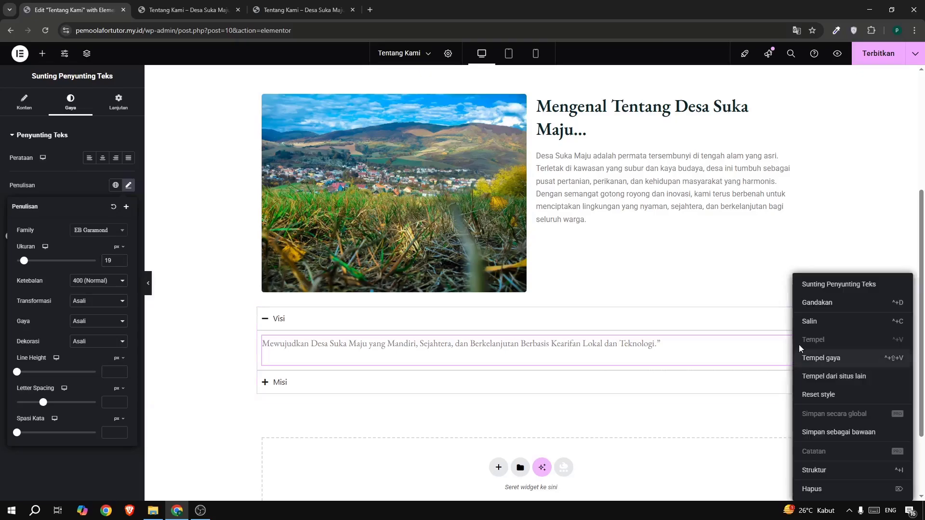
{"action": "left_click", "coordinate": [352, 405]}
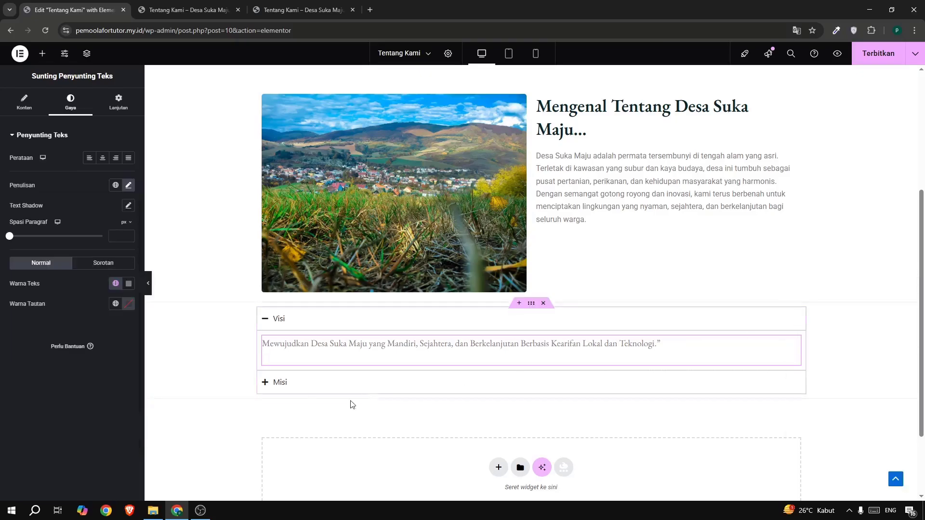
{"action": "left_click", "coordinate": [283, 386]}
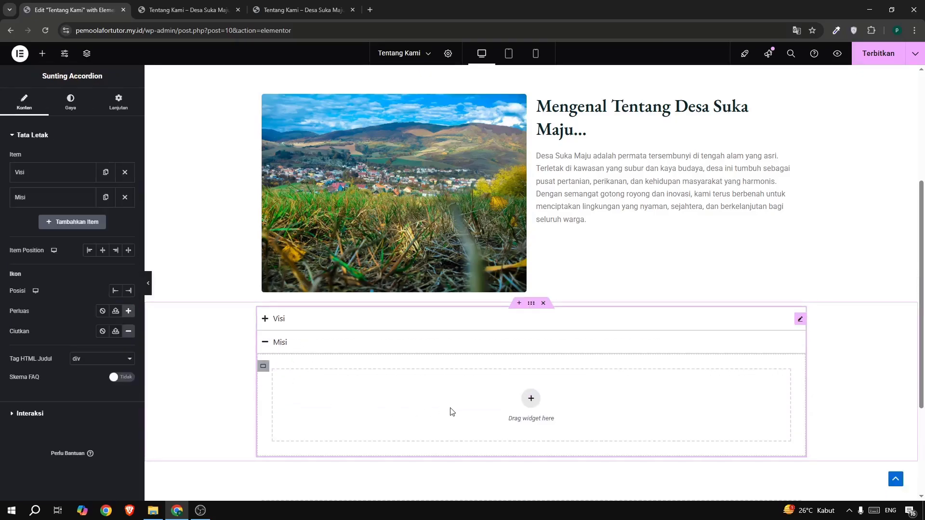
{"action": "right_click", "coordinate": [480, 392]}
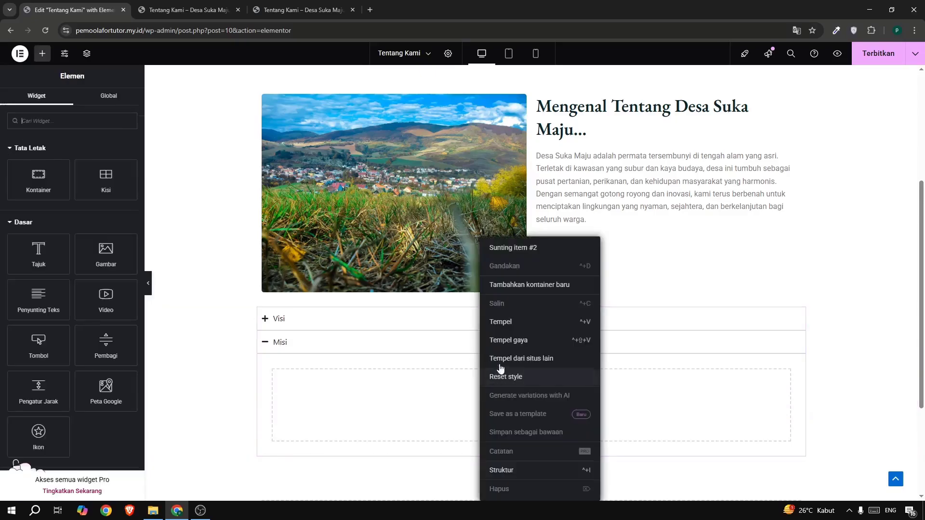
{"action": "left_click", "coordinate": [508, 321]}
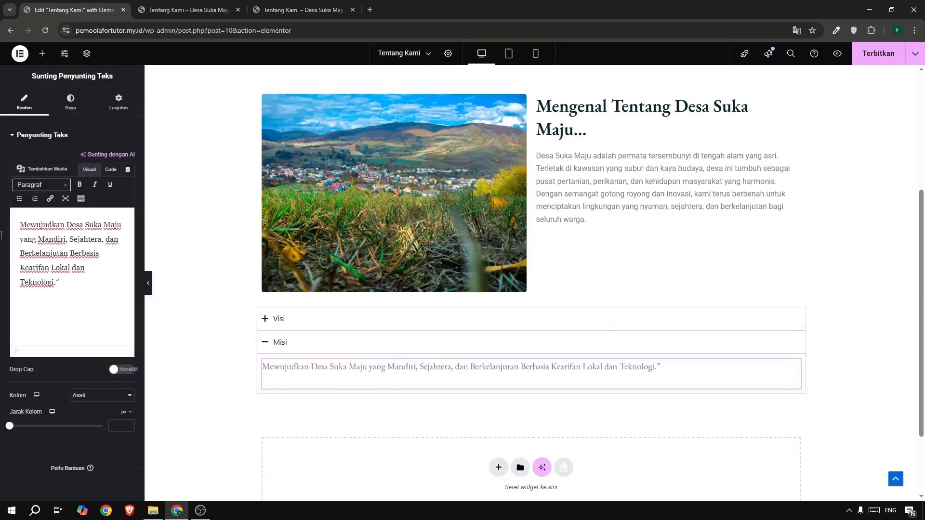
Replace the text in the Misi item with the three-point numbered mission list copied from the reference page's Misi item.
{"action": "left_click", "coordinate": [256, 13]}
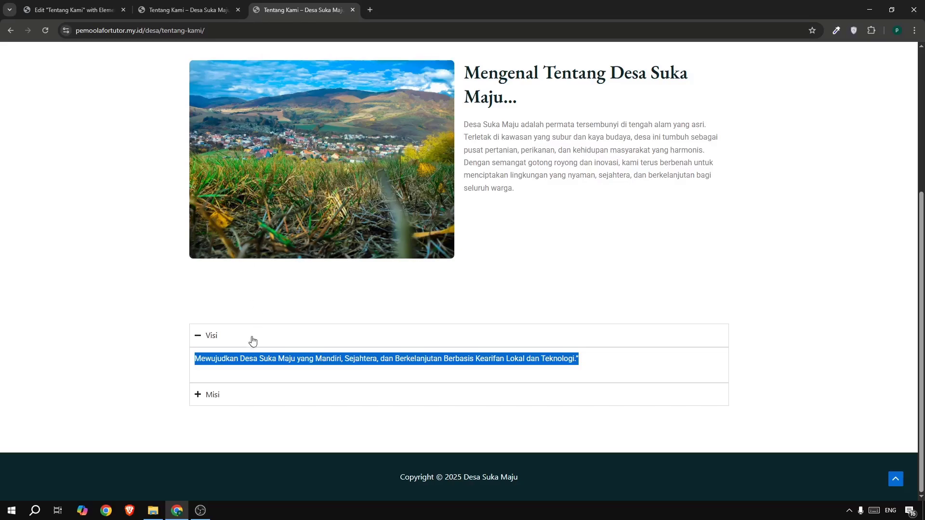
{"action": "left_click", "coordinate": [222, 397]}
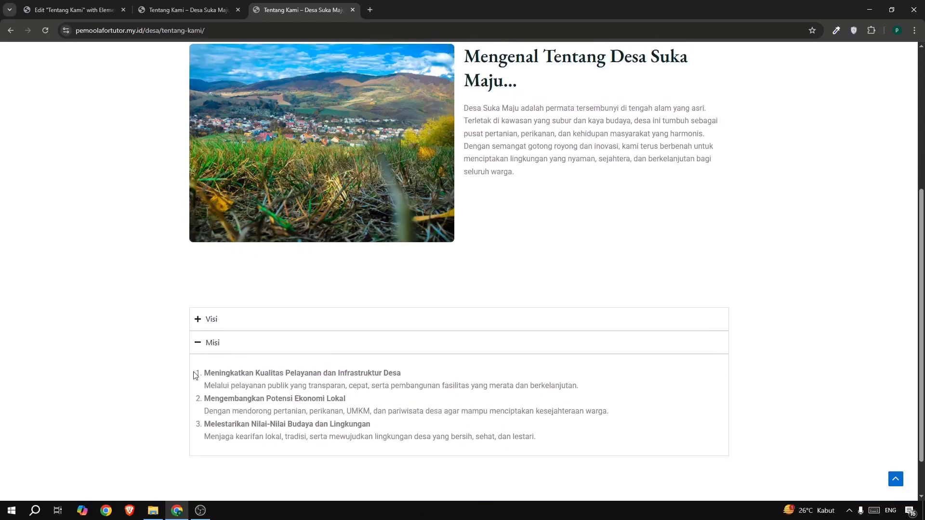
{"action": "left_click_drag", "start_coordinate": [198, 374], "coordinate": [557, 450]}
{"action": "key", "text": "ctrl+c"}
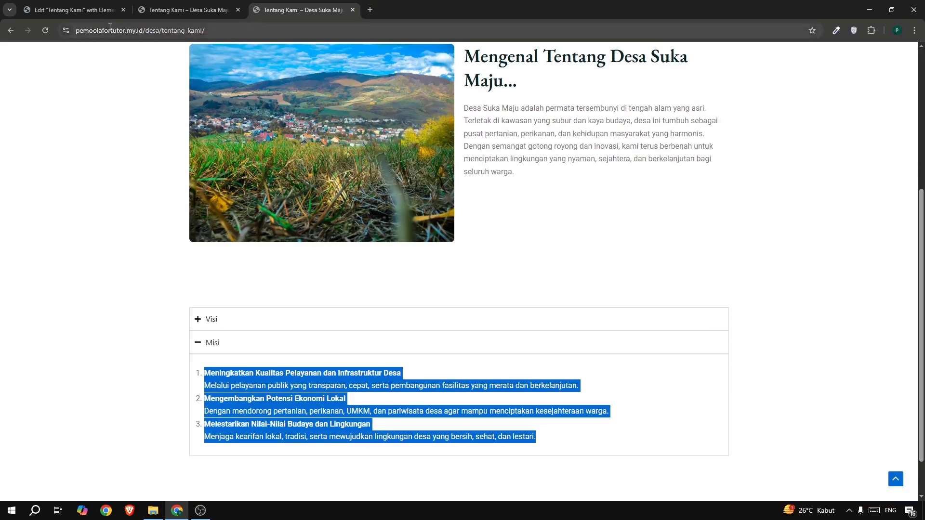
{"action": "left_click", "coordinate": [81, 12]}
{"action": "key", "text": "ctrl+a"}
{"action": "key", "text": "ctrl+v"}
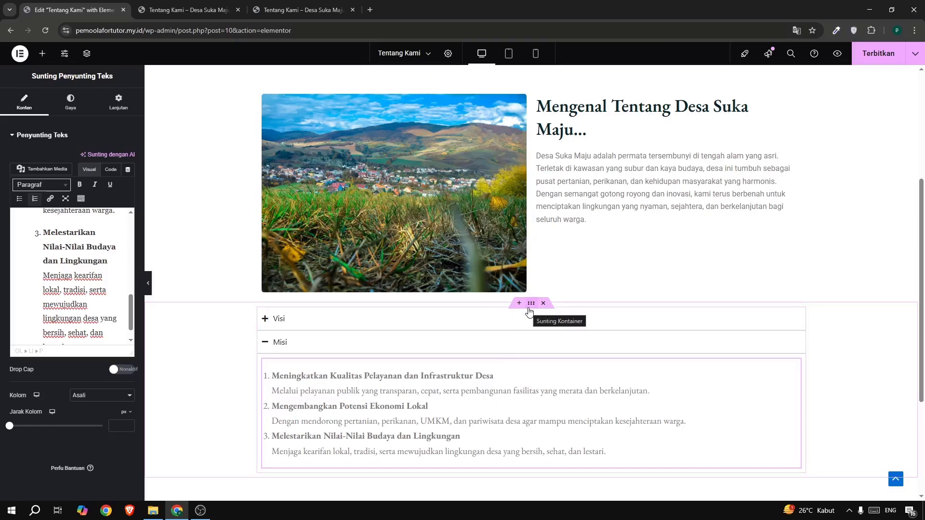
Give the accordion's container unlinked margins of 5% at the top and bottom, and publish the page.
{"action": "left_click", "coordinate": [530, 305]}
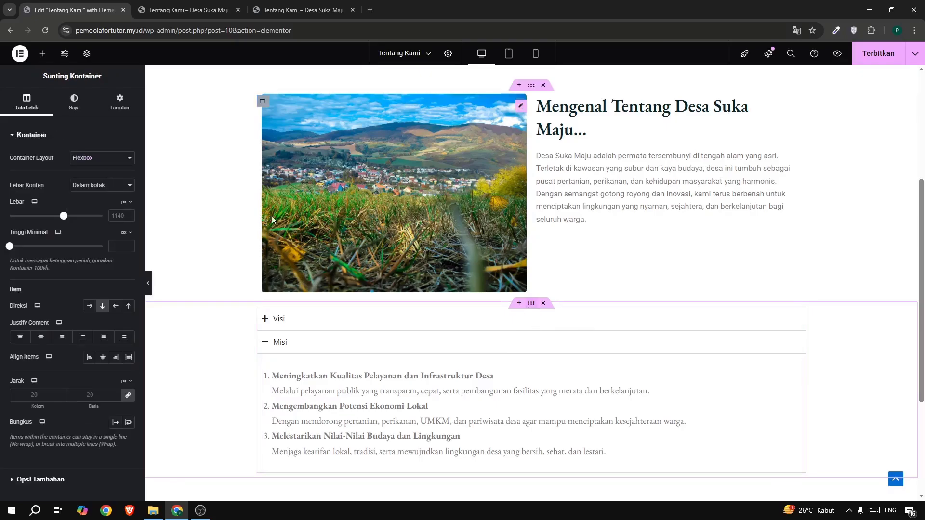
{"action": "left_click", "coordinate": [120, 107]}
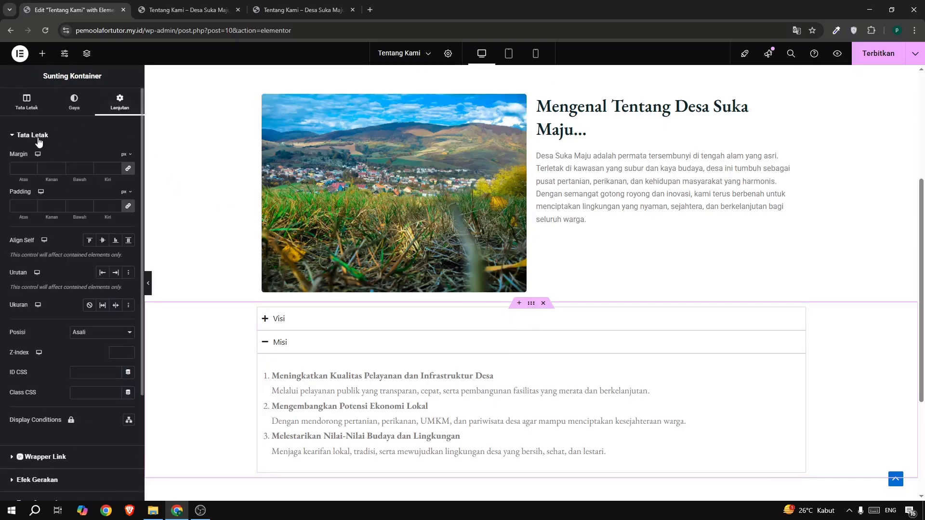
{"action": "left_click", "coordinate": [129, 170]}
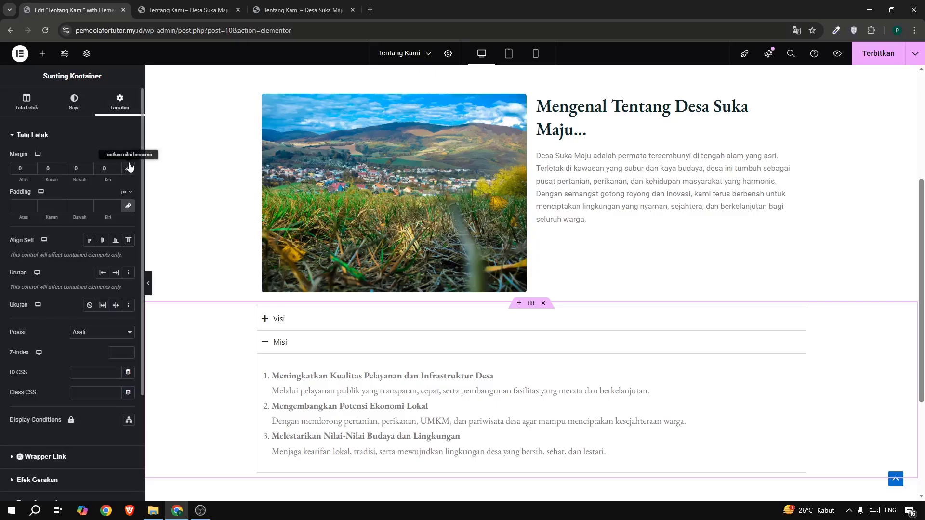
{"action": "left_click", "coordinate": [126, 156]}
{"action": "left_click", "coordinate": [123, 170]}
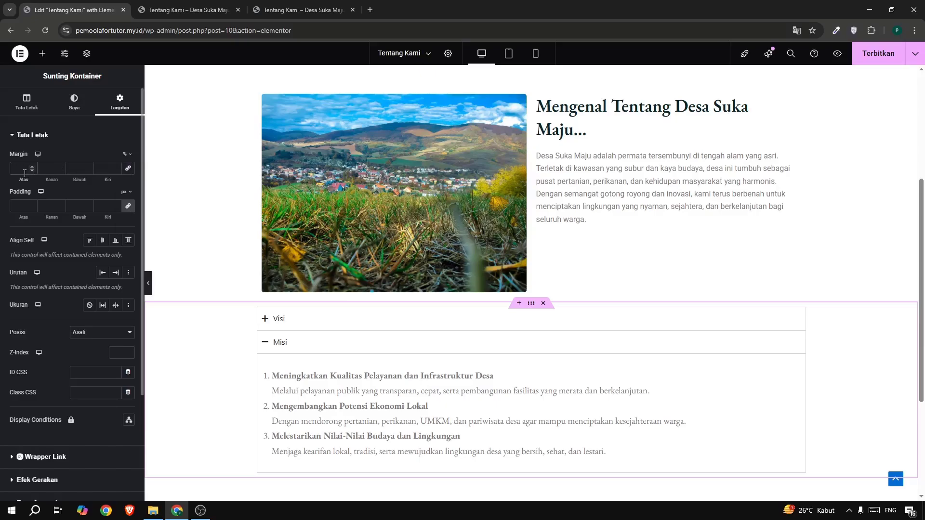
{"action": "left_click", "coordinate": [24, 173]}
{"action": "type", "text": "5"}
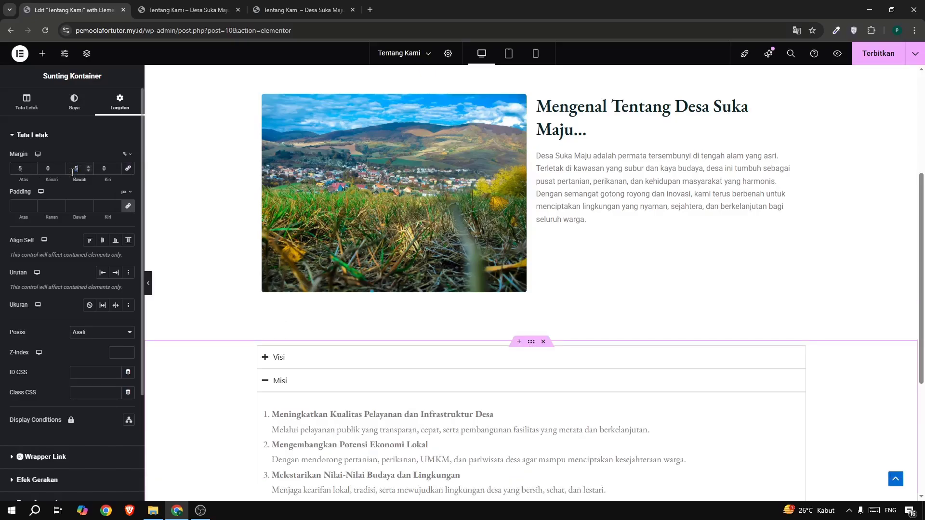
{"action": "scroll", "coordinate": [585, 349], "scroll_direction": "down", "scroll_amount": 2}
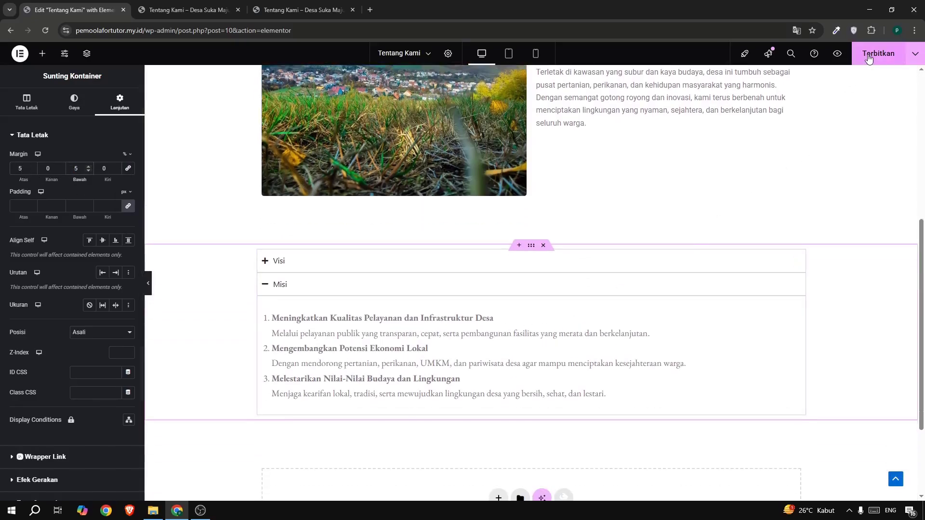
{"action": "left_click", "coordinate": [868, 57]}
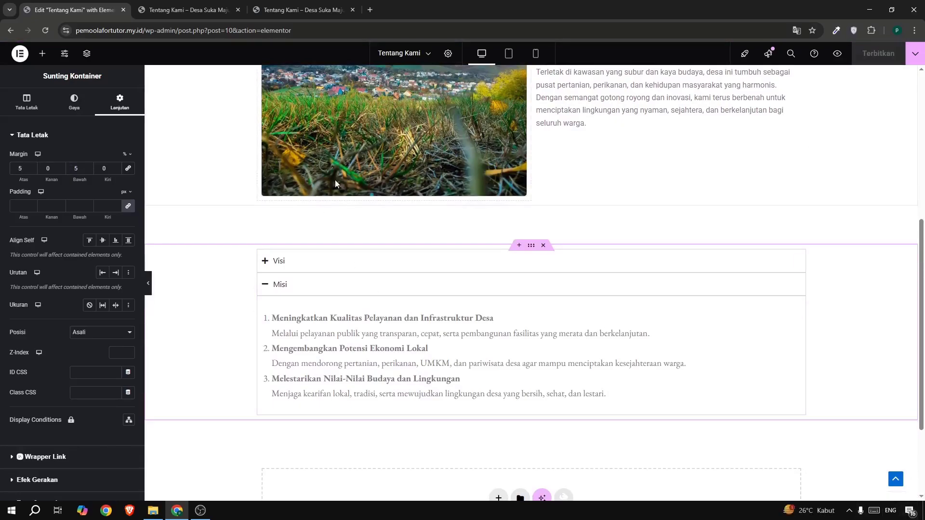
Review the published Tentang Kami page, compare it with the reference, and return to the hero section in the editor.
{"action": "left_click", "coordinate": [161, 14]}
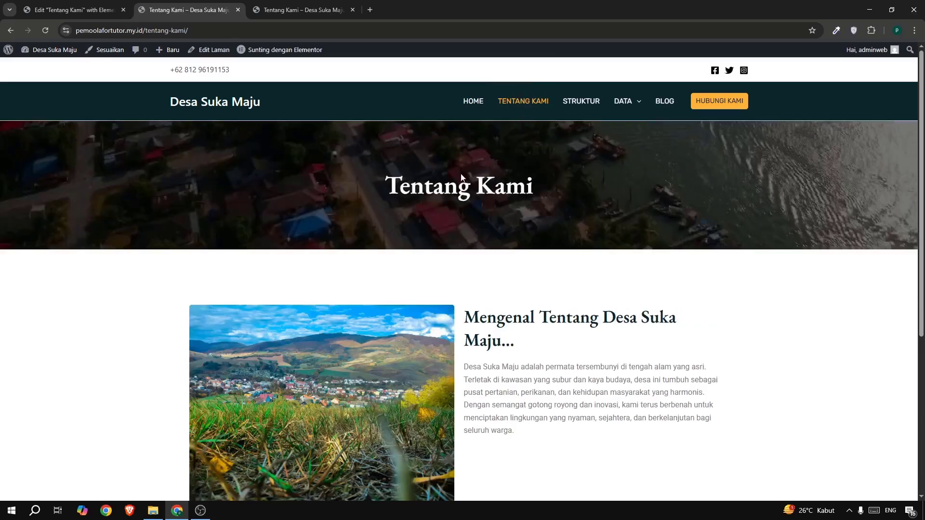
{"action": "scroll", "coordinate": [293, 241], "scroll_direction": "down", "scroll_amount": 1}
{"action": "scroll", "coordinate": [292, 241], "scroll_direction": "down", "scroll_amount": 5}
{"action": "scroll", "coordinate": [665, 350], "scroll_direction": "up", "scroll_amount": 6}
{"action": "scroll", "coordinate": [652, 320], "scroll_direction": "down", "scroll_amount": 5}
{"action": "scroll", "coordinate": [666, 320], "scroll_direction": "up", "scroll_amount": 5}
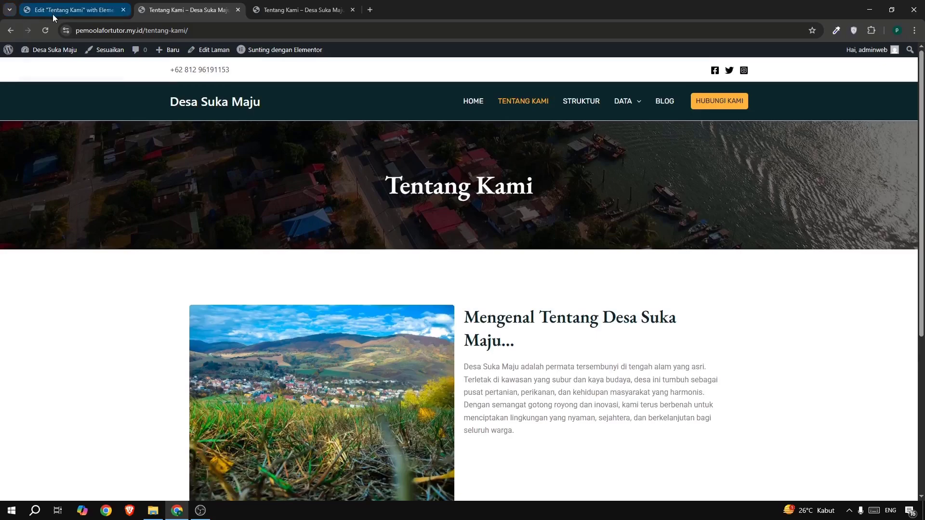
{"action": "left_click", "coordinate": [288, 9]}
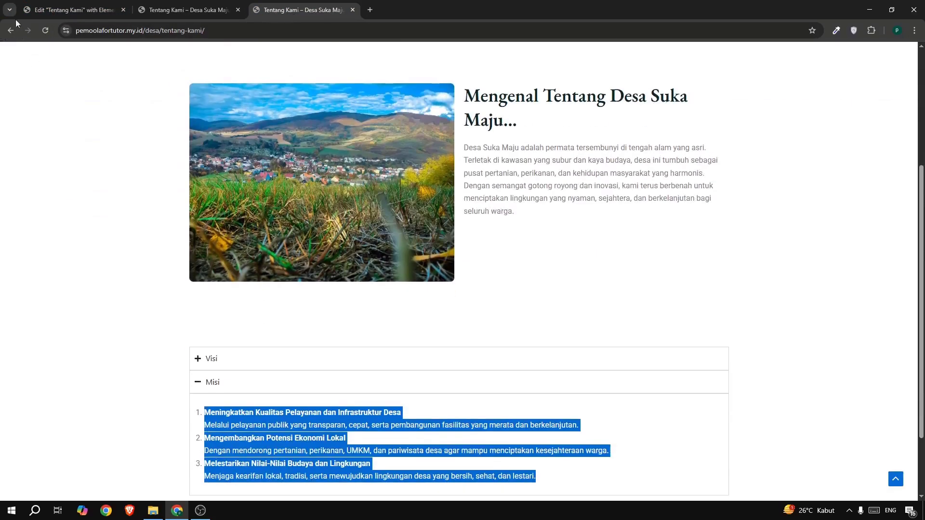
{"action": "left_click", "coordinate": [56, 10]}
{"action": "scroll", "coordinate": [535, 195], "scroll_direction": "up", "scroll_amount": 6}
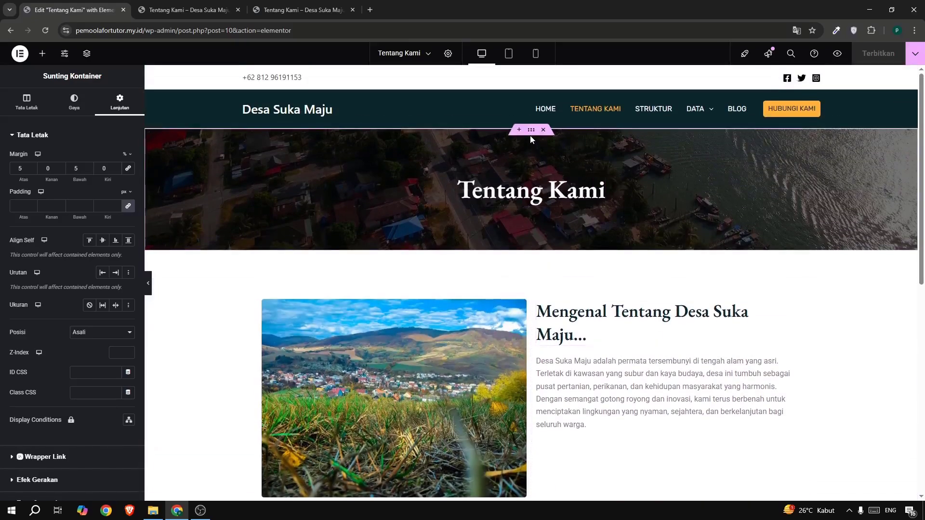
{"action": "right_click", "coordinate": [529, 134]}
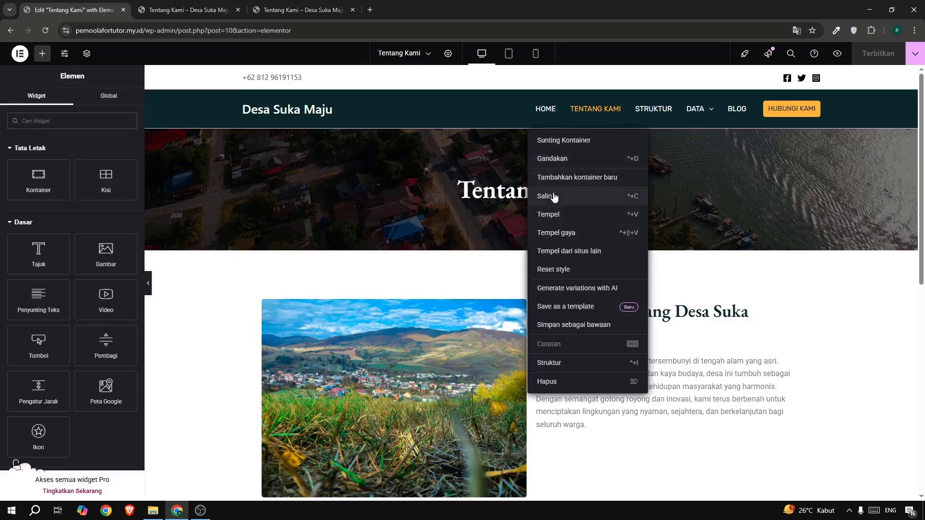
{"action": "left_click", "coordinate": [574, 326]}
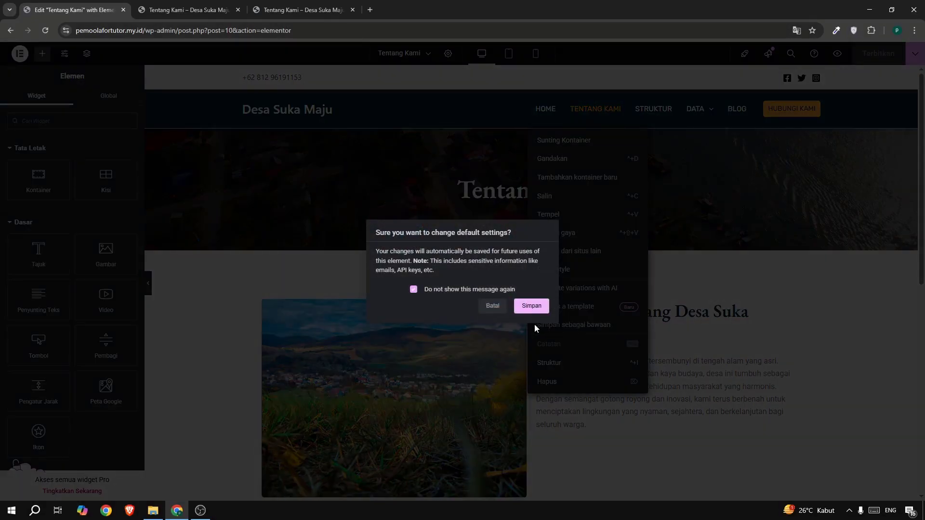
{"action": "left_click", "coordinate": [493, 317]}
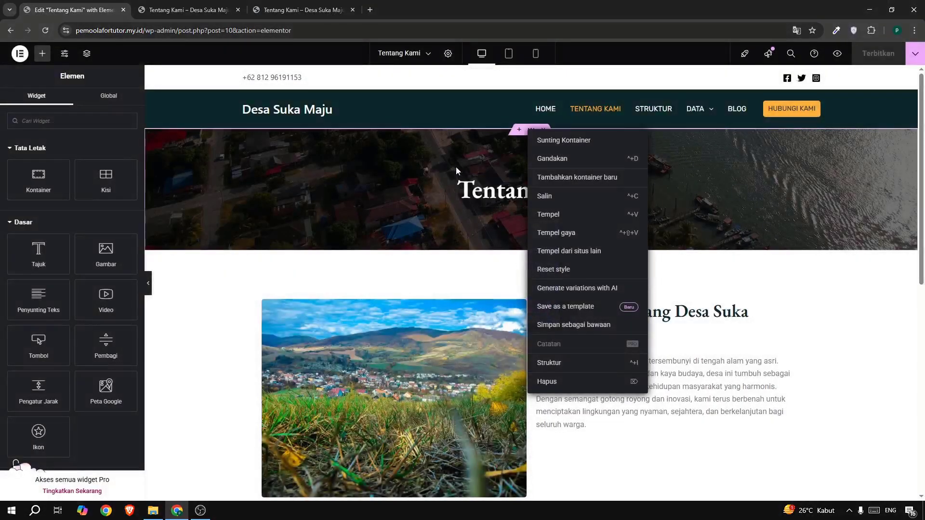
{"action": "left_click", "coordinate": [521, 137]}
Starting from the hero container, save the page to the library as a site template named "section hero" and close the editor.
{"action": "right_click", "coordinate": [528, 134]}
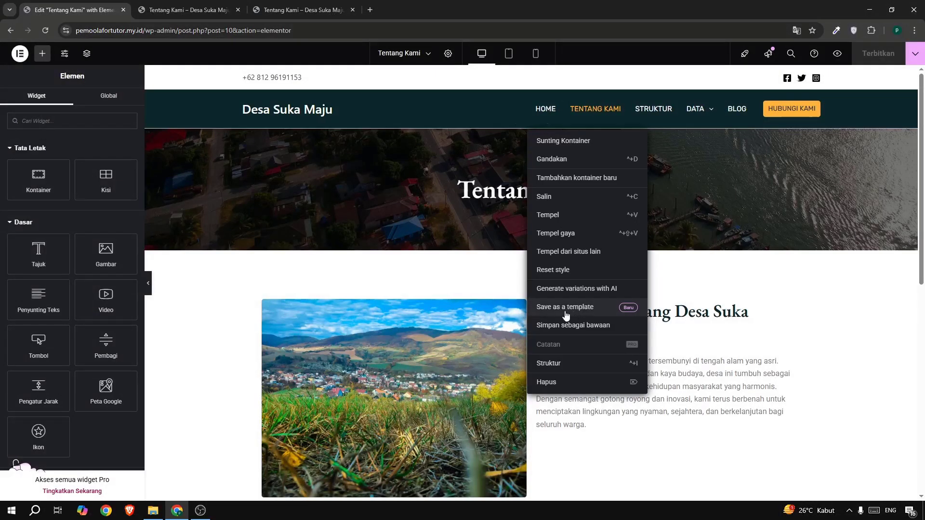
{"action": "left_click", "coordinate": [566, 312]}
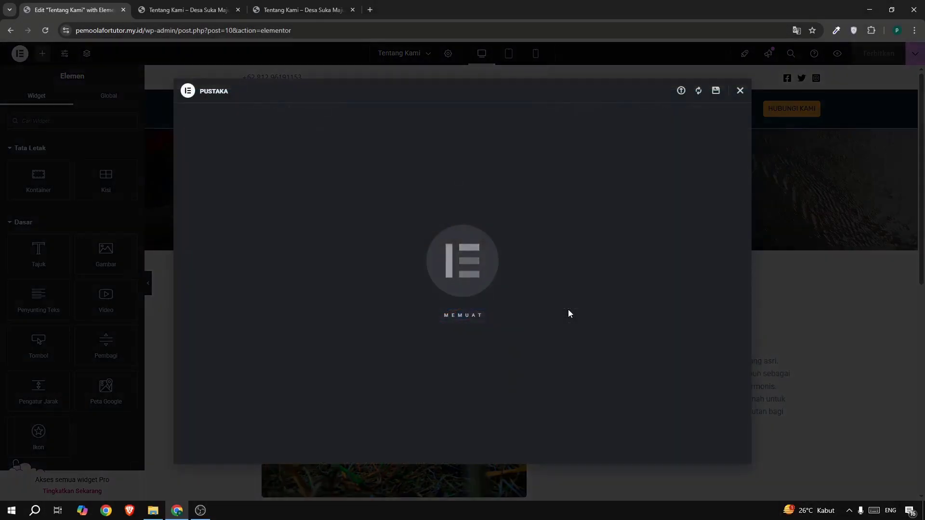
{"action": "left_click", "coordinate": [716, 92]}
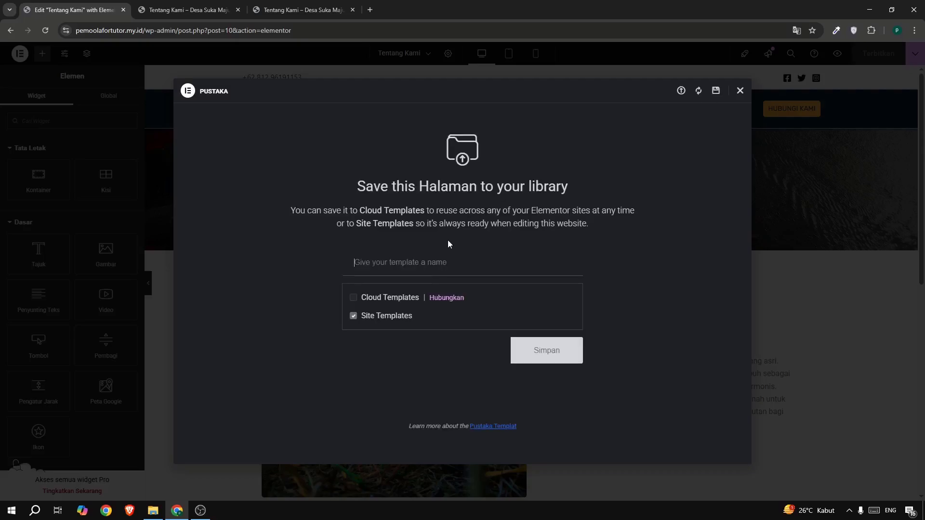
{"action": "type", "text": "sec"}
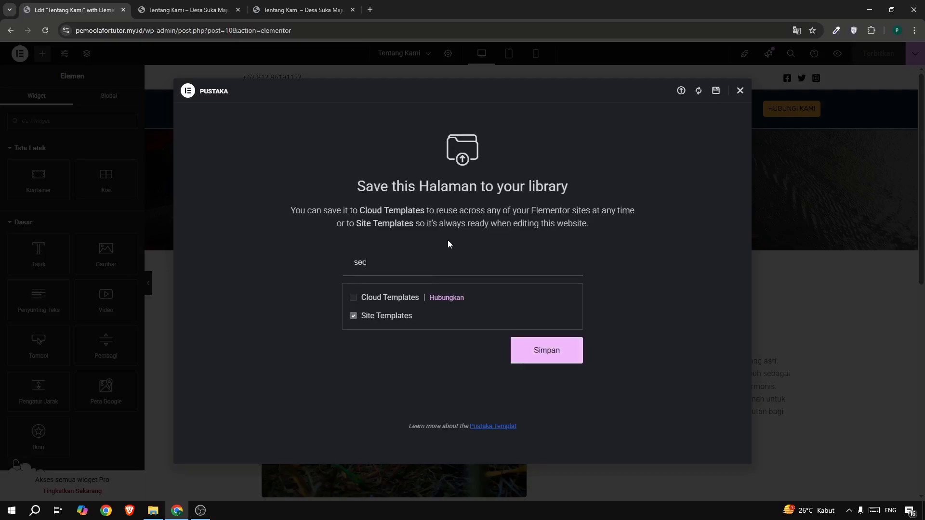
{"action": "type", "text": "tion hero"}
{"action": "left_click", "coordinate": [545, 356]}
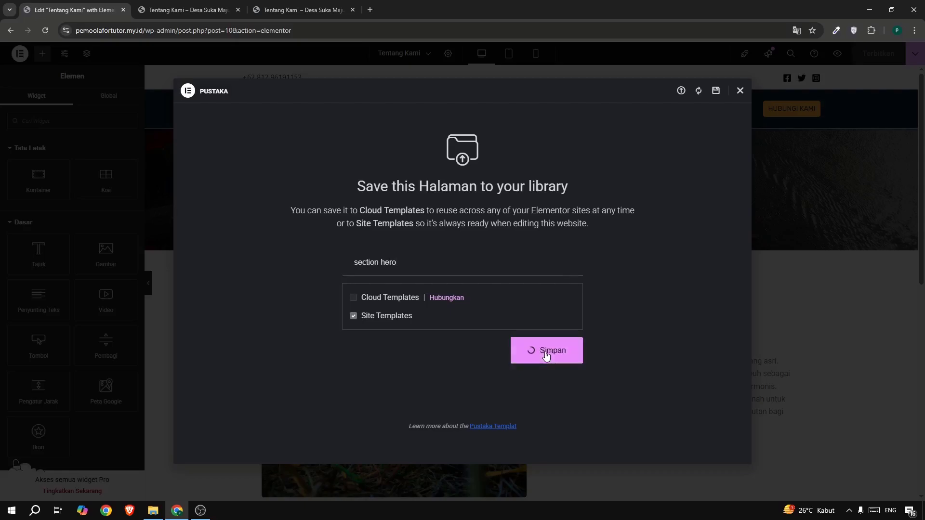
{"action": "left_click", "coordinate": [738, 93]}
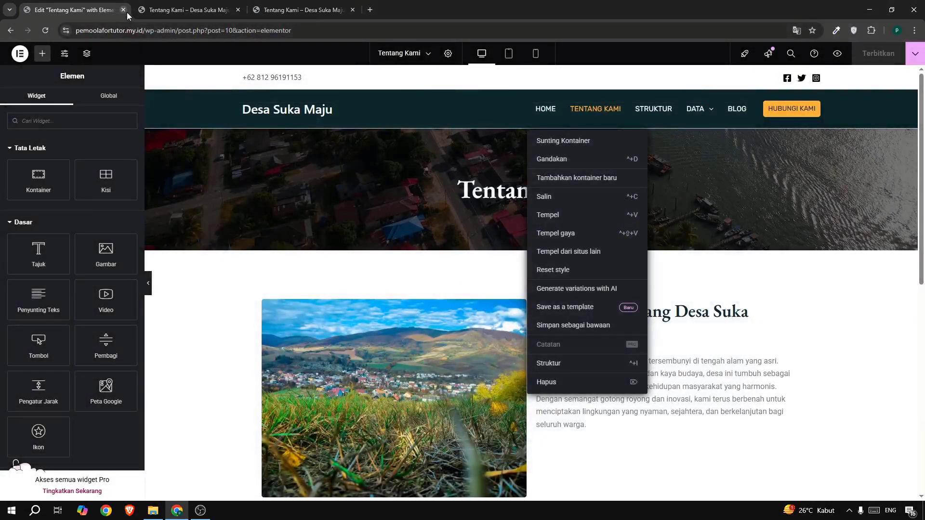
{"action": "left_click", "coordinate": [126, 11]}
{"action": "scroll", "coordinate": [417, 284], "scroll_direction": "down", "scroll_amount": 1}
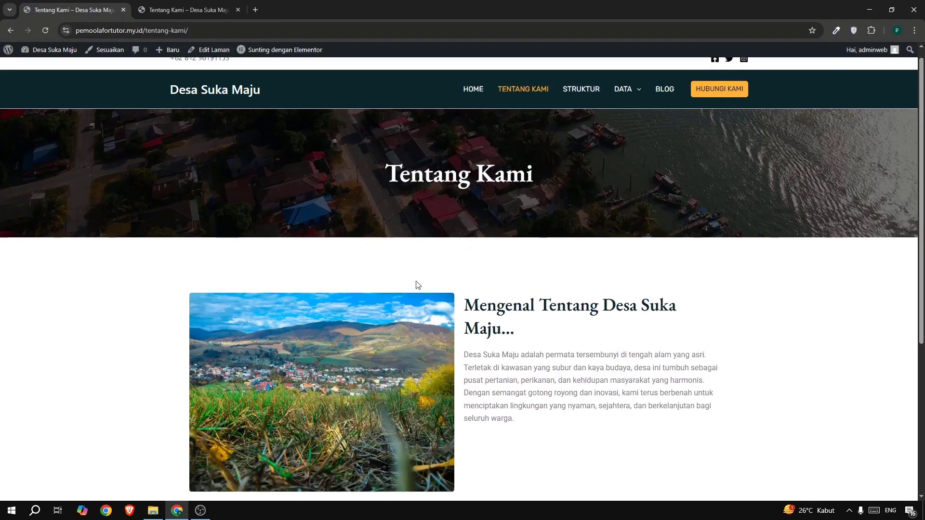
Review the organization chart on the reference site's Struktur page, and return to the published Tentang Kami page.
{"action": "scroll", "coordinate": [418, 284], "scroll_direction": "down", "scroll_amount": 5}
{"action": "scroll", "coordinate": [421, 294], "scroll_direction": "up", "scroll_amount": 6}
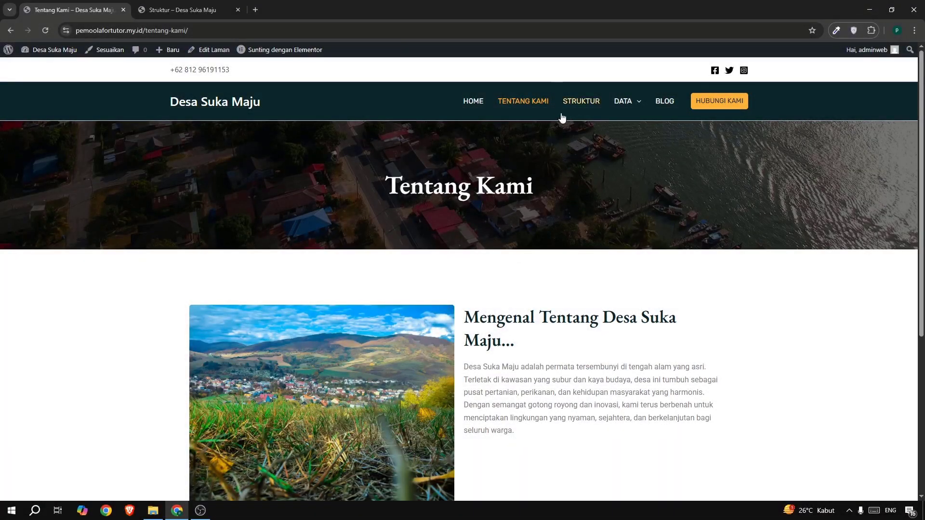
{"action": "left_click", "coordinate": [179, 13]}
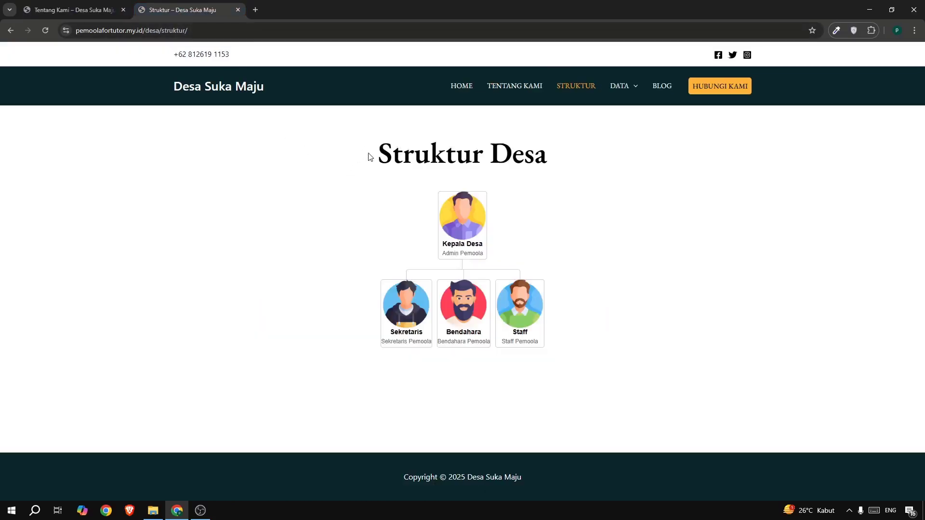
{"action": "left_click_drag", "start_coordinate": [369, 155], "coordinate": [599, 316]}
{"action": "left_click", "coordinate": [650, 317]}
{"action": "left_click", "coordinate": [62, 14]}
Open the WordPress dashboard in a new browser tab placed first, and go to the Wpdevart Chart list.
{"action": "mouse_move", "coordinate": [48, 49]}
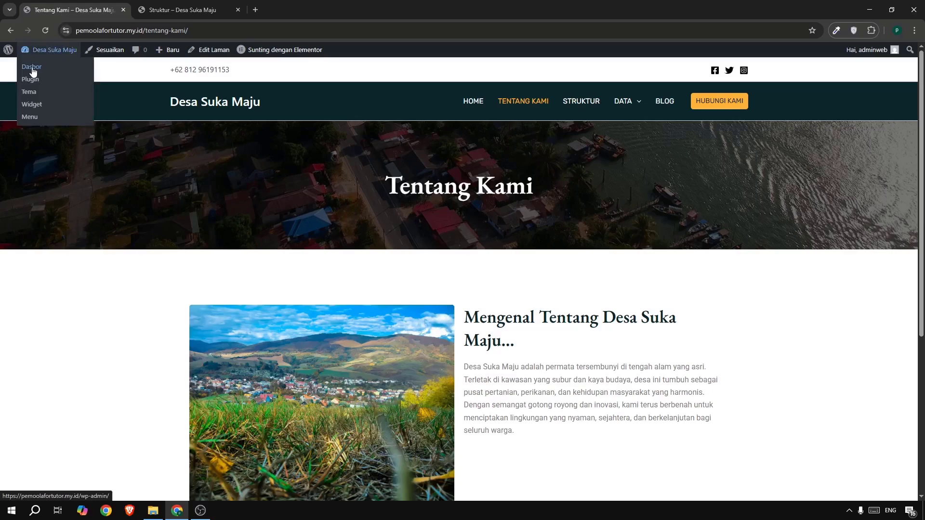
{"action": "right_click", "coordinate": [32, 67]}
{"action": "left_click", "coordinate": [67, 80]}
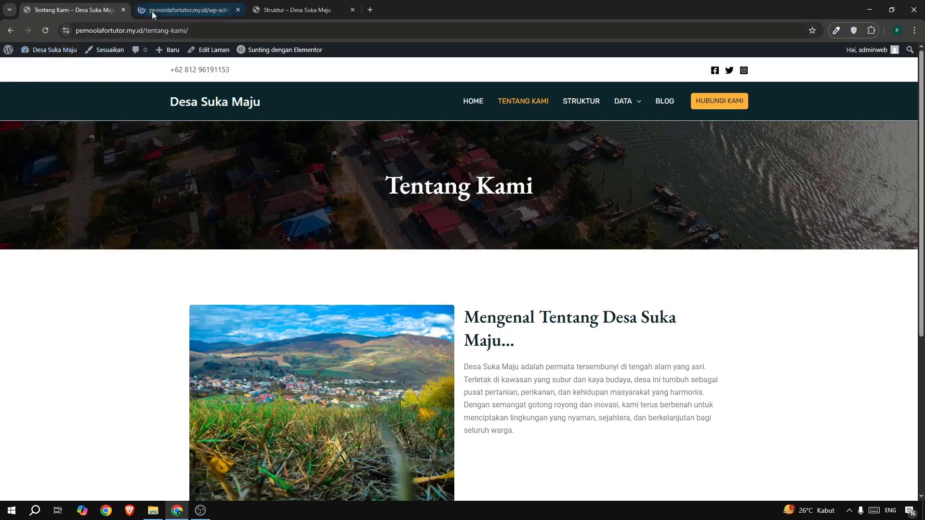
{"action": "left_click", "coordinate": [175, 10]}
{"action": "left_click_drag", "start_coordinate": [174, 10], "coordinate": [67, 10]}
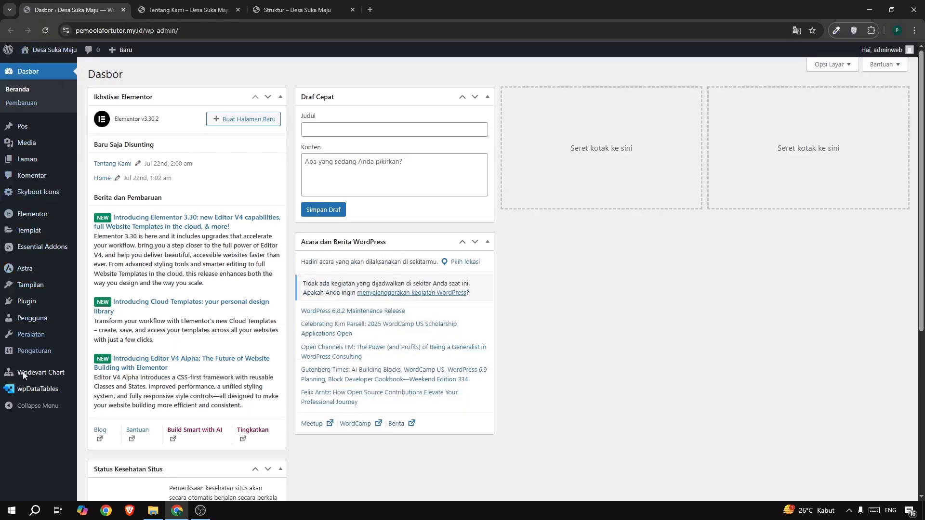
{"action": "mouse_move", "coordinate": [41, 377]}
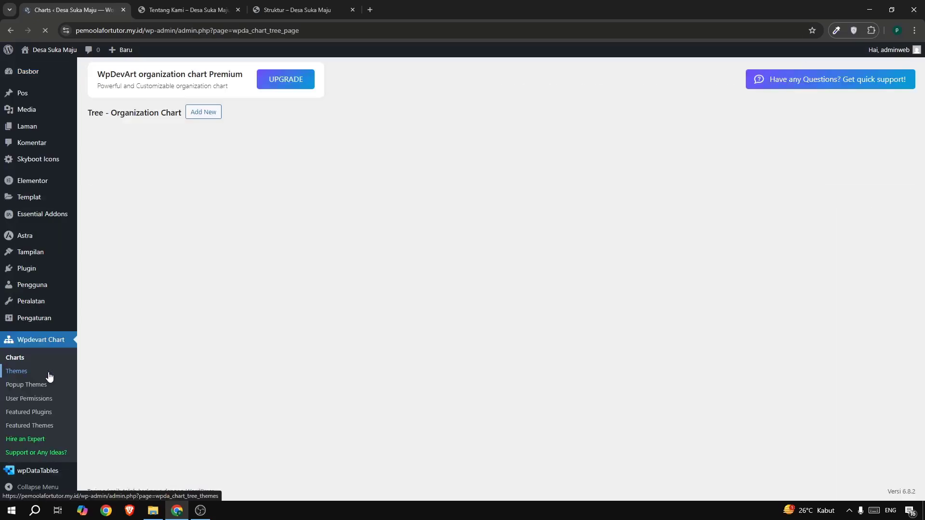
Add a new organization chart named "Struktur Organisasi".
{"action": "left_click", "coordinate": [204, 112]}
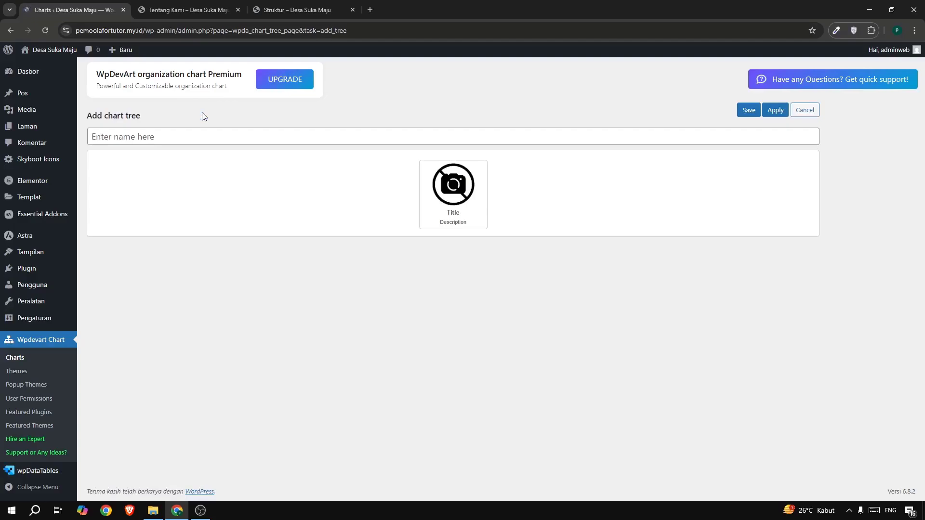
{"action": "left_click", "coordinate": [167, 133]}
{"action": "type", "text": "S"}
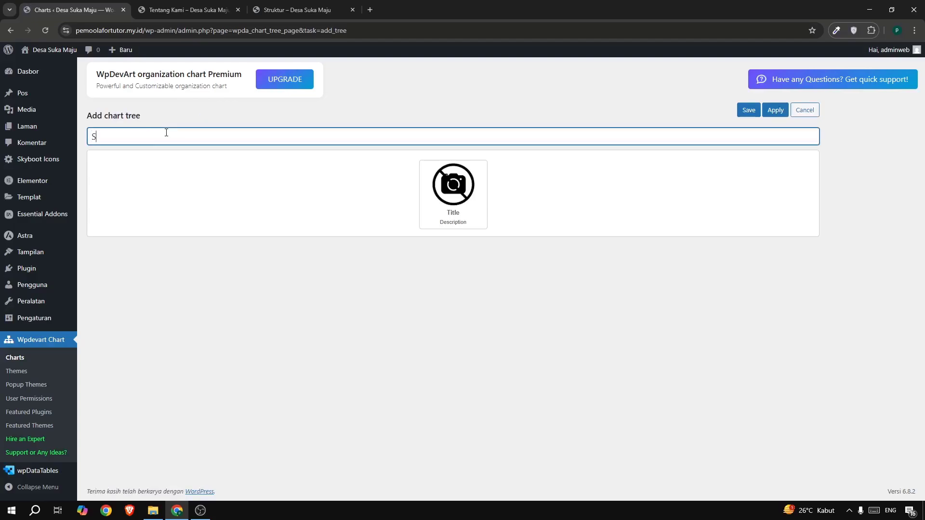
{"action": "type", "text": "truktur Organisasi"}
Add three sibling elements in a row below the chart's root element, and save the chart.
{"action": "mouse_move", "coordinate": [453, 232]}
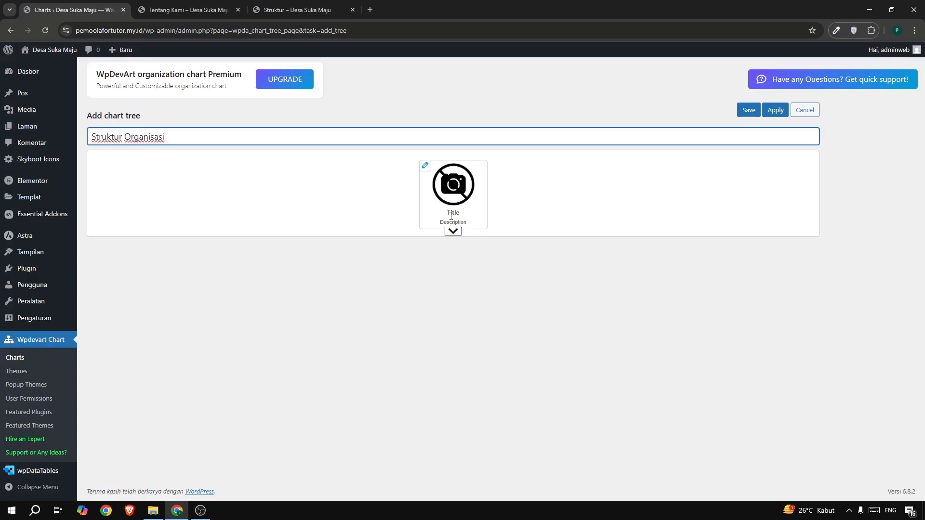
{"action": "left_click", "coordinate": [455, 235]}
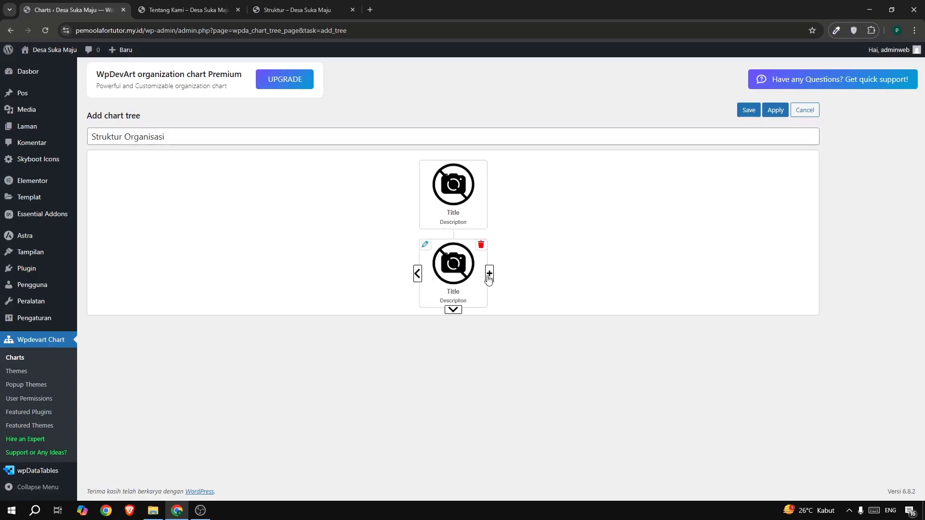
{"action": "left_click", "coordinate": [489, 274]}
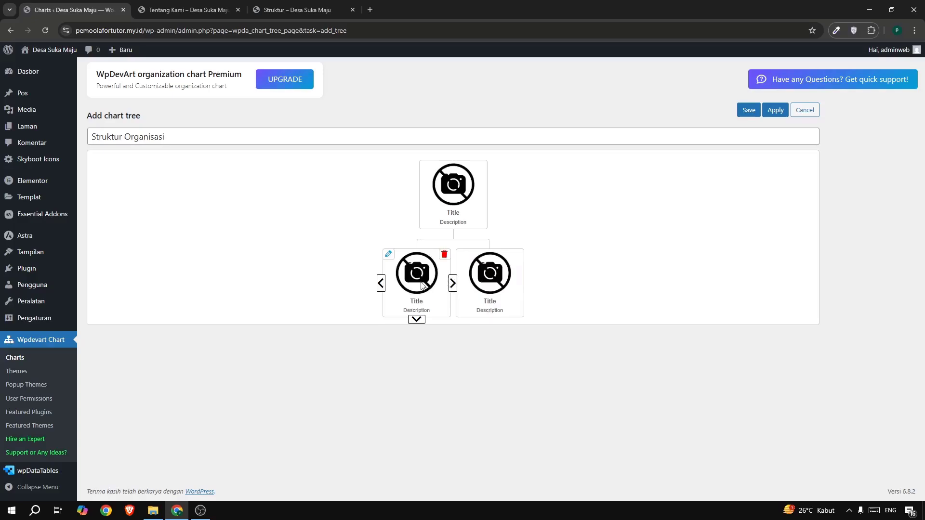
{"action": "left_click", "coordinate": [382, 287]}
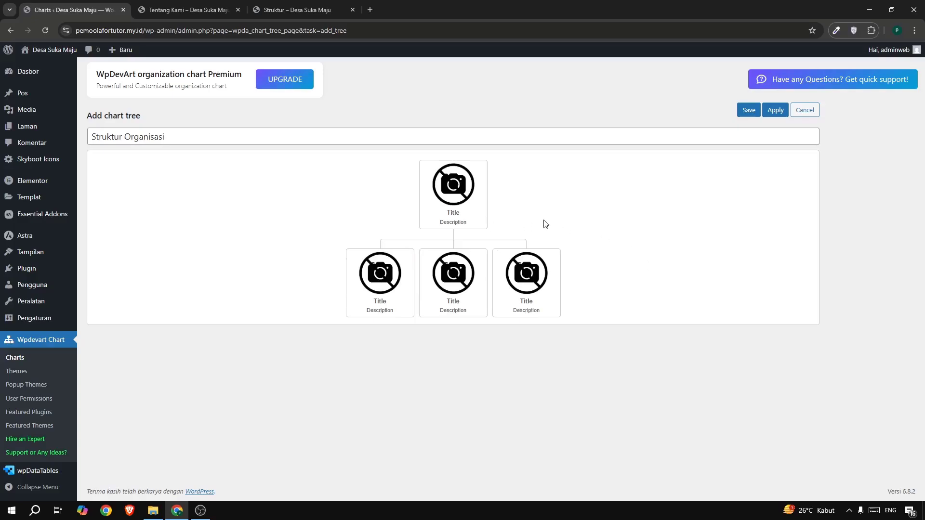
{"action": "mouse_move", "coordinate": [480, 210]}
{"action": "left_click", "coordinate": [749, 110]}
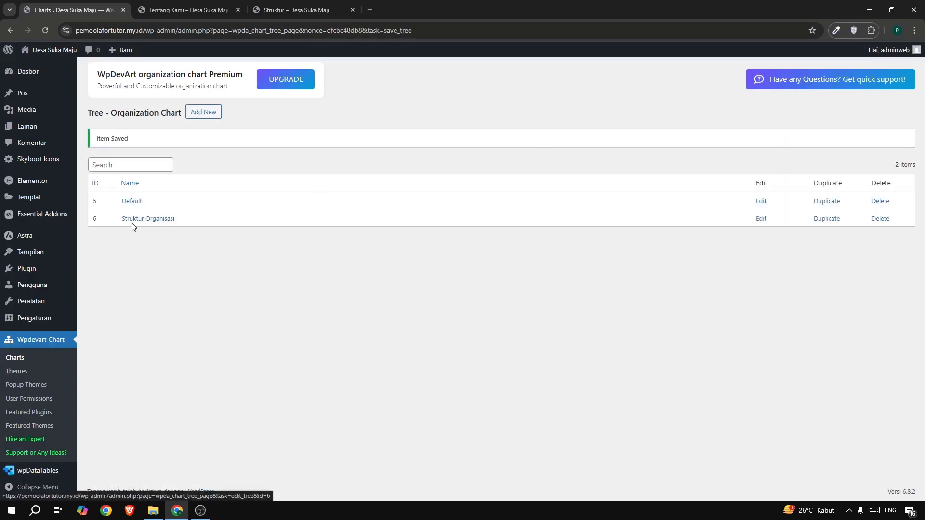
Reopen the Struktur Organisasi chart for editing and set the root element's title to "Kepala Desa".
{"action": "left_click", "coordinate": [151, 219]}
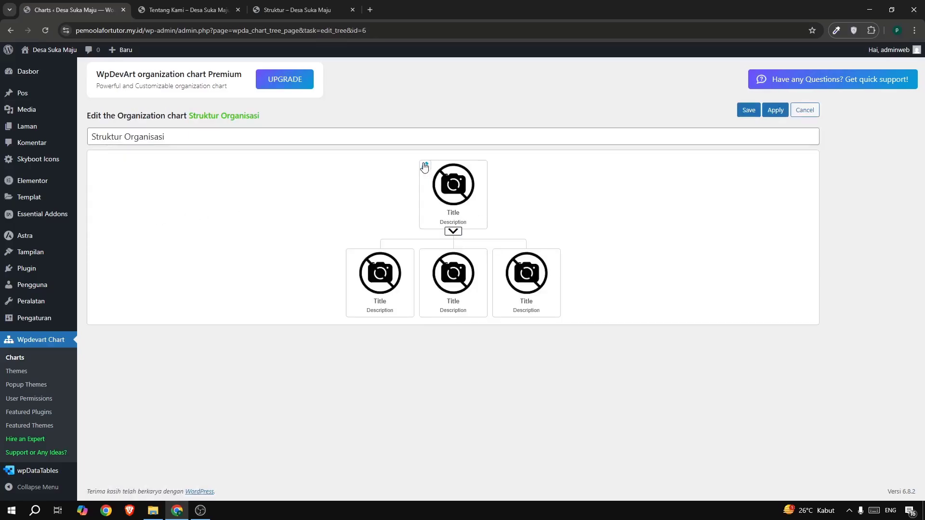
{"action": "left_click", "coordinate": [424, 166]}
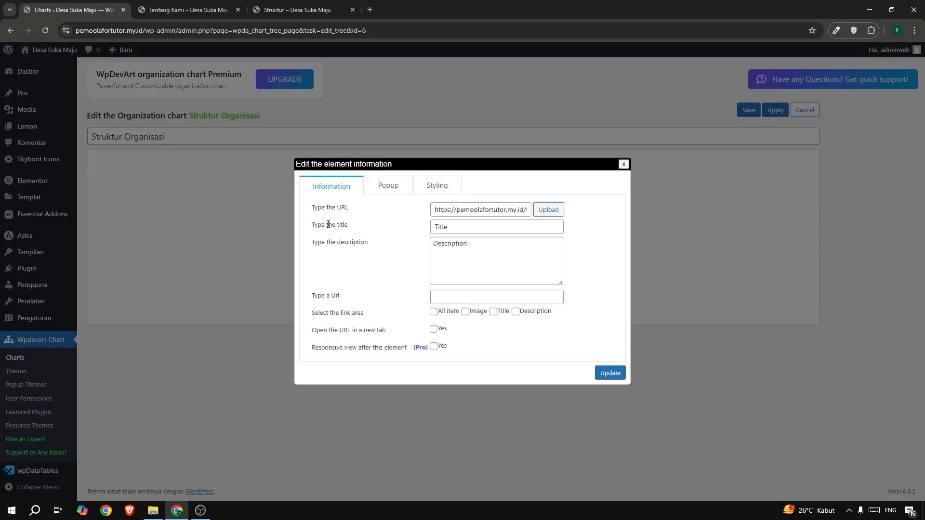
{"action": "left_click_drag", "start_coordinate": [475, 224], "coordinate": [413, 226]}
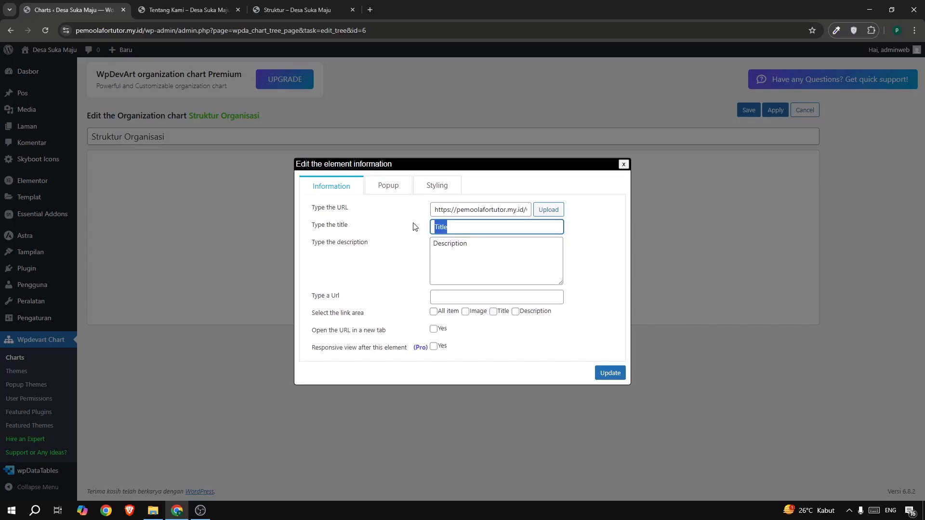
{"action": "type", "text": "Kep"}
{"action": "key", "text": "BackSpace"}
{"action": "key", "text": "BackSpace"}
{"action": "type", "text": "ala Desan"}
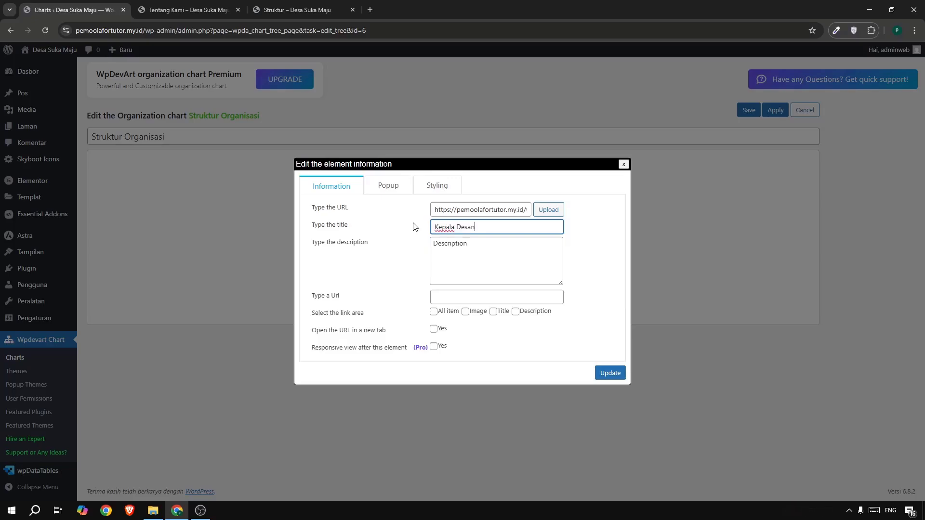
{"action": "left_click_drag", "start_coordinate": [474, 248], "coordinate": [421, 245]}
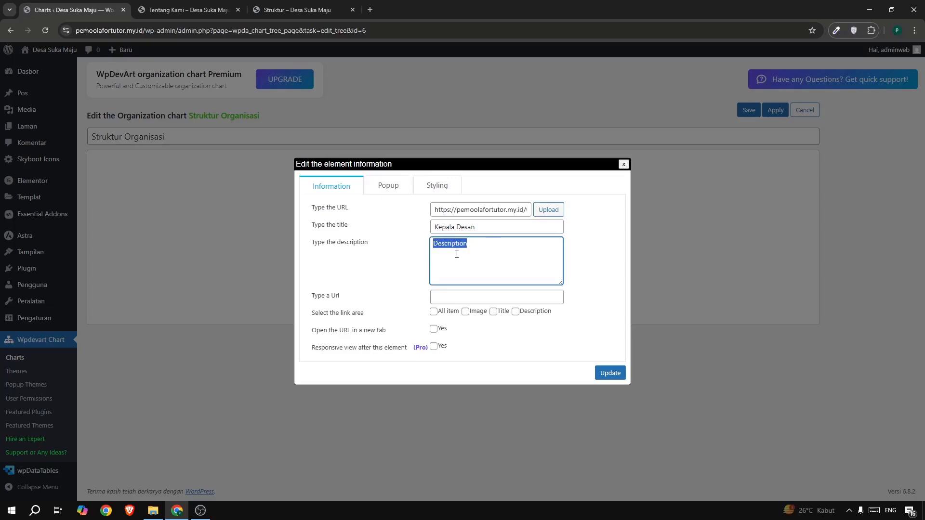
{"action": "left_click", "coordinate": [482, 229]}
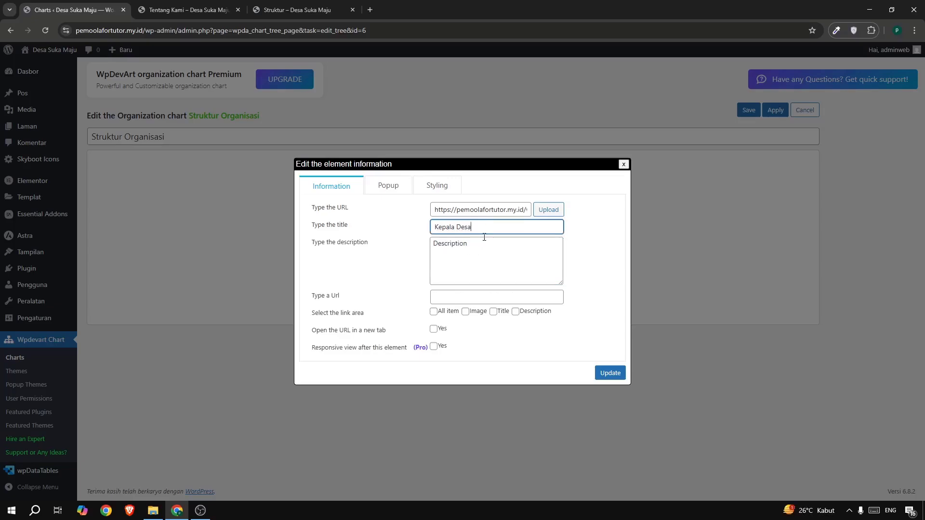
Replace the root element's description with "Admin Pemoola", as on the reference Struktur page.
{"action": "left_click", "coordinate": [484, 254]}
{"action": "key", "text": "ctrl+a"}
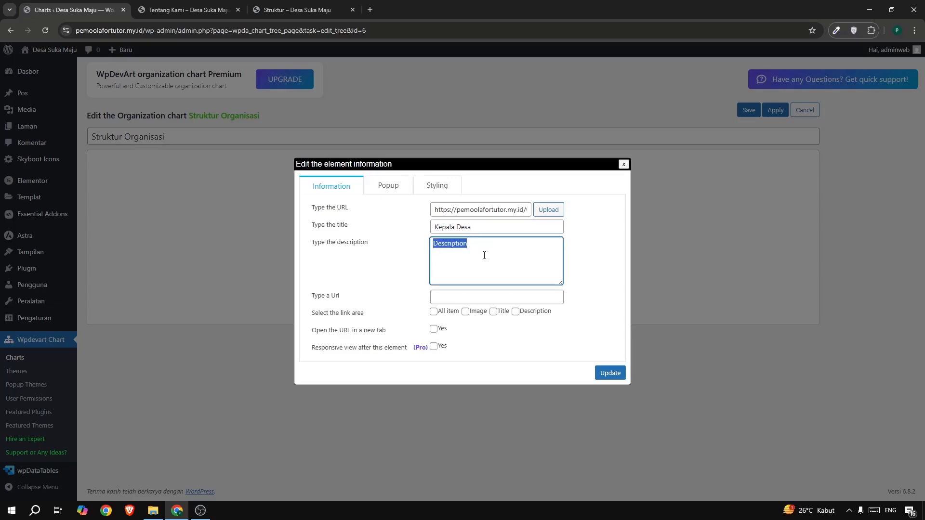
{"action": "type", "text": "Ke"}
{"action": "left_click", "coordinate": [284, 8]}
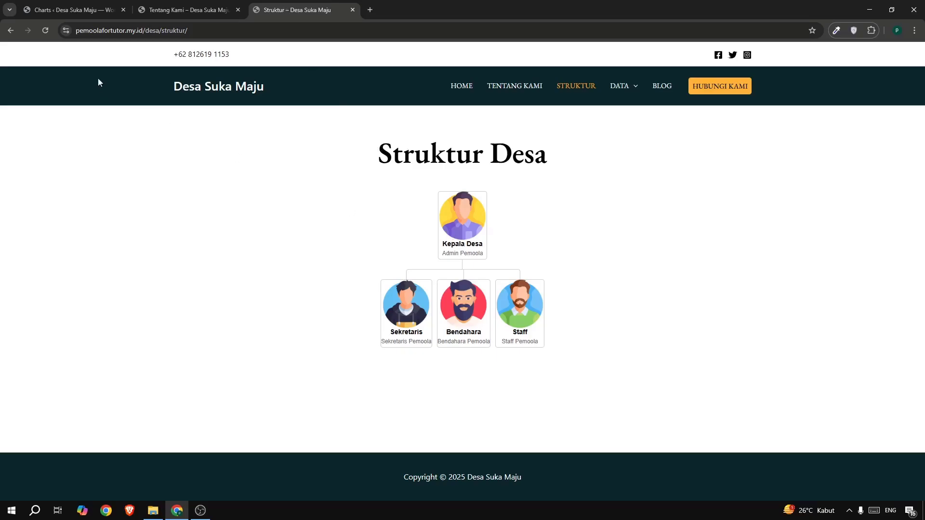
{"action": "left_click", "coordinate": [62, 12]}
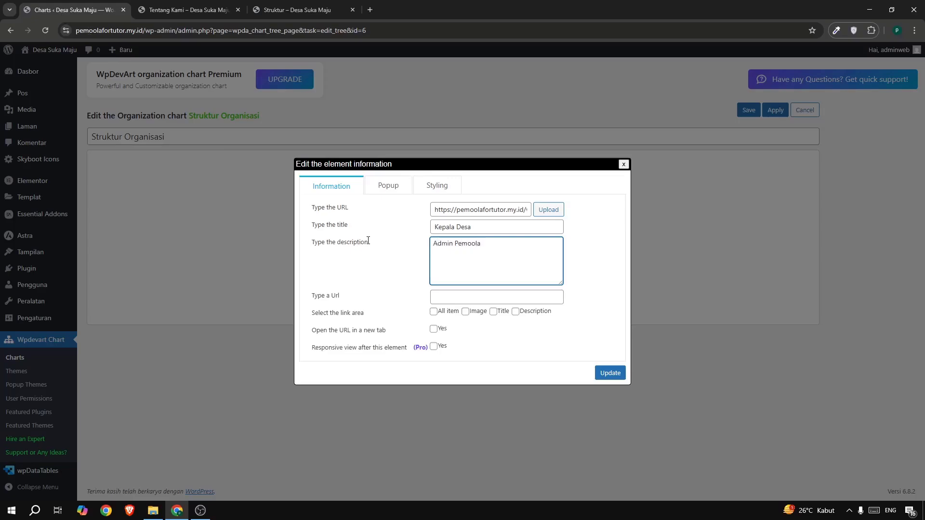
Upload the boy, man, man-1 and man-2 images from the image folder to the media library through the root element's image chooser.
{"action": "left_click", "coordinate": [549, 210]}
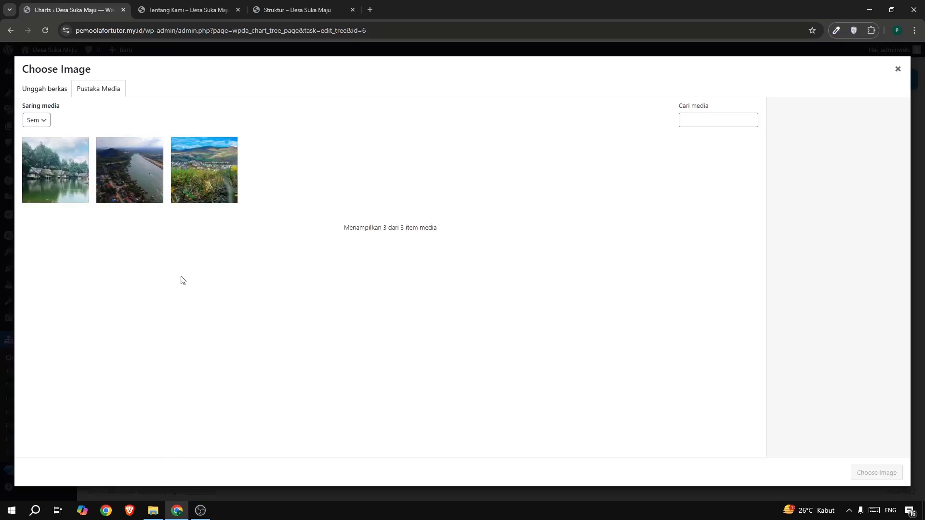
{"action": "left_click", "coordinate": [153, 511]}
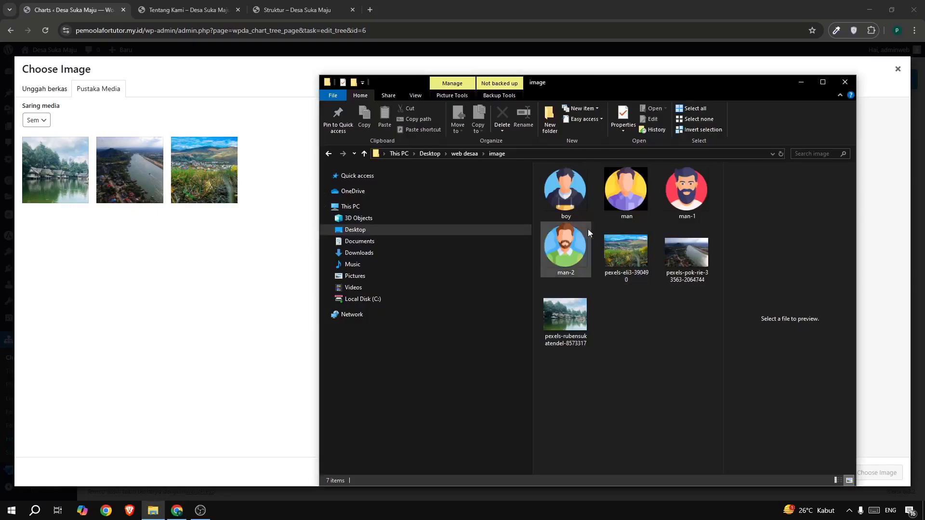
{"action": "left_click", "coordinate": [565, 208]}
{"action": "left_click", "coordinate": [632, 207], "text": "ctrl"}
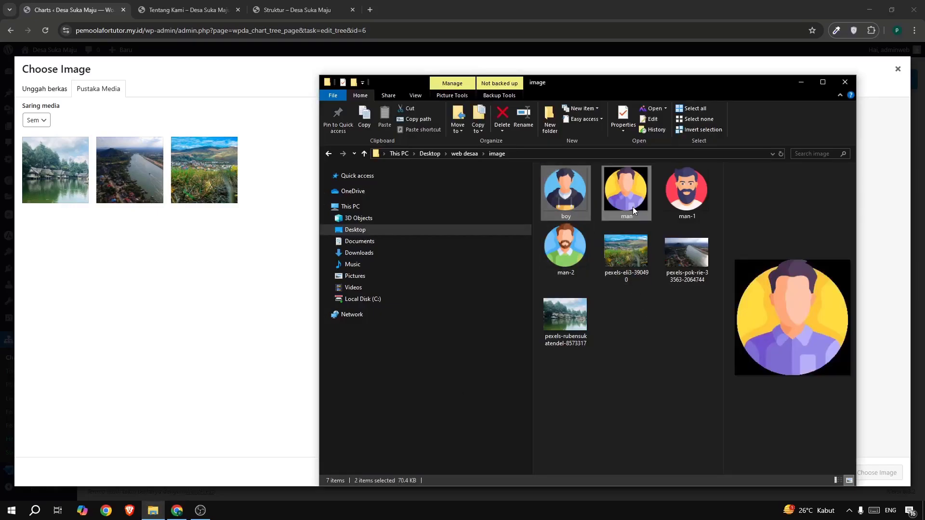
{"action": "left_click", "coordinate": [677, 204], "text": "ctrl"}
{"action": "left_click", "coordinate": [554, 259], "text": "ctrl"}
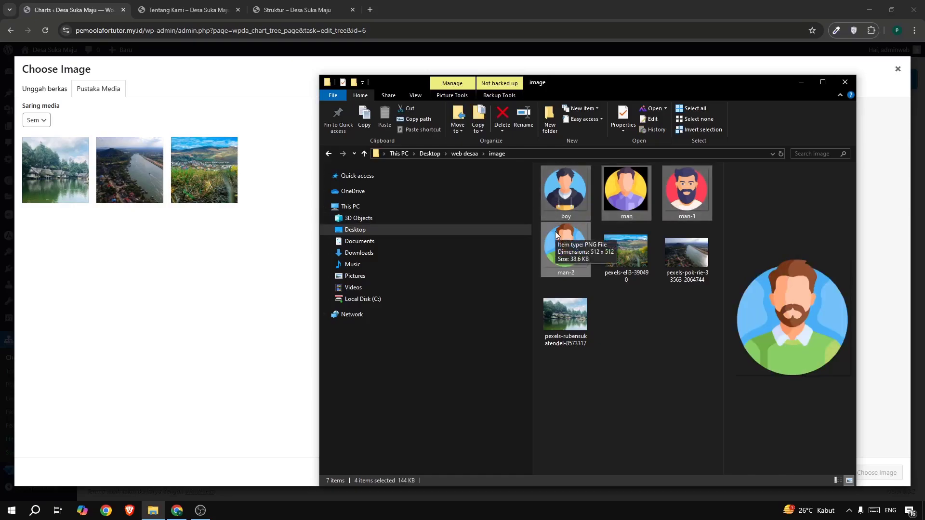
{"action": "left_click_drag", "start_coordinate": [555, 234], "coordinate": [192, 313]}
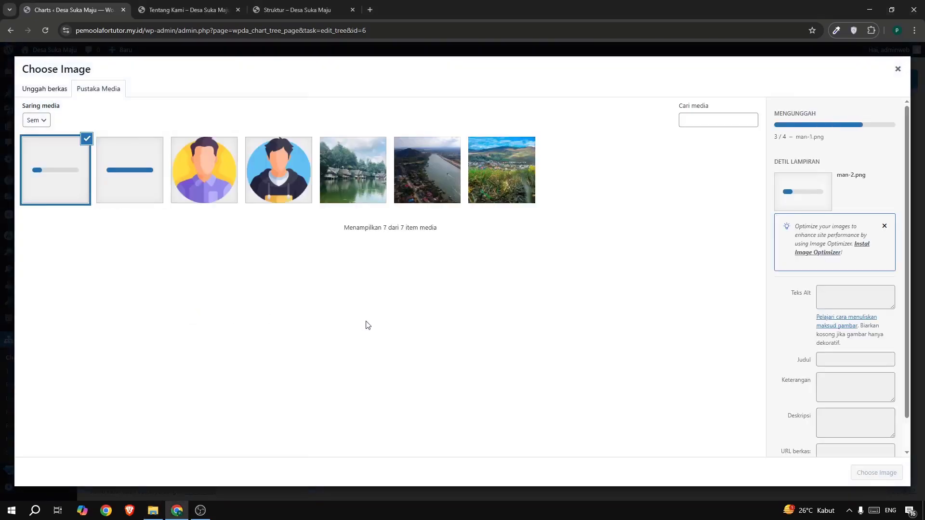
Check the reference chart, assign man.png as the Kepala Desa element's image, and update the element.
{"action": "left_click", "coordinate": [269, 16]}
{"action": "left_click", "coordinate": [82, 13]}
{"action": "left_click", "coordinate": [204, 170]}
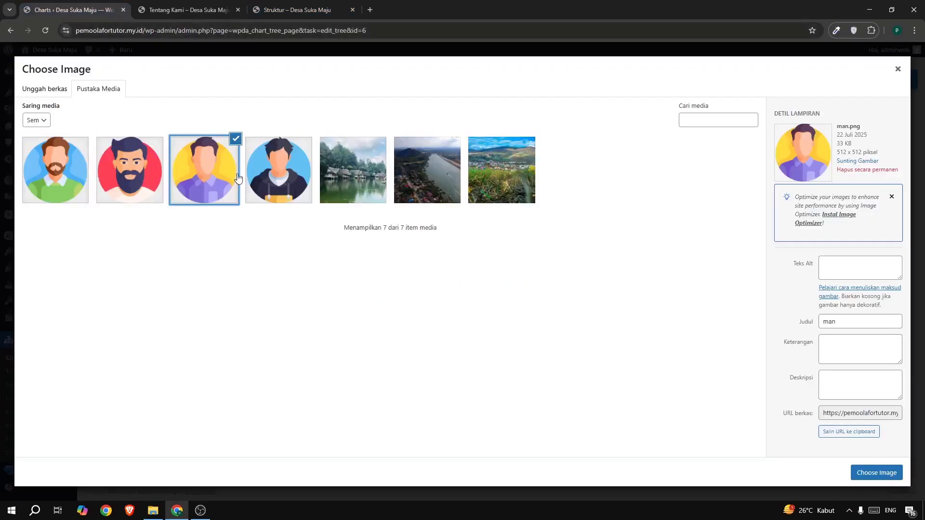
{"action": "left_click", "coordinate": [873, 474]}
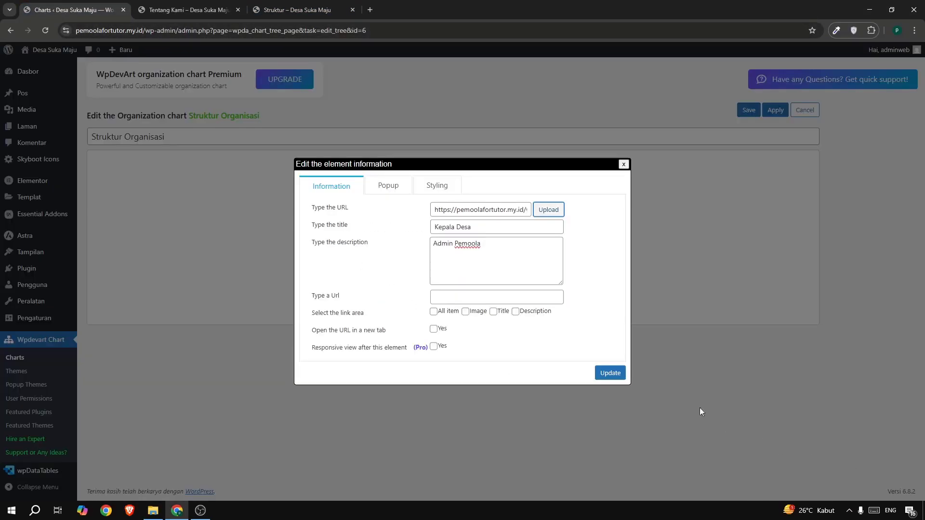
{"action": "left_click", "coordinate": [610, 376]}
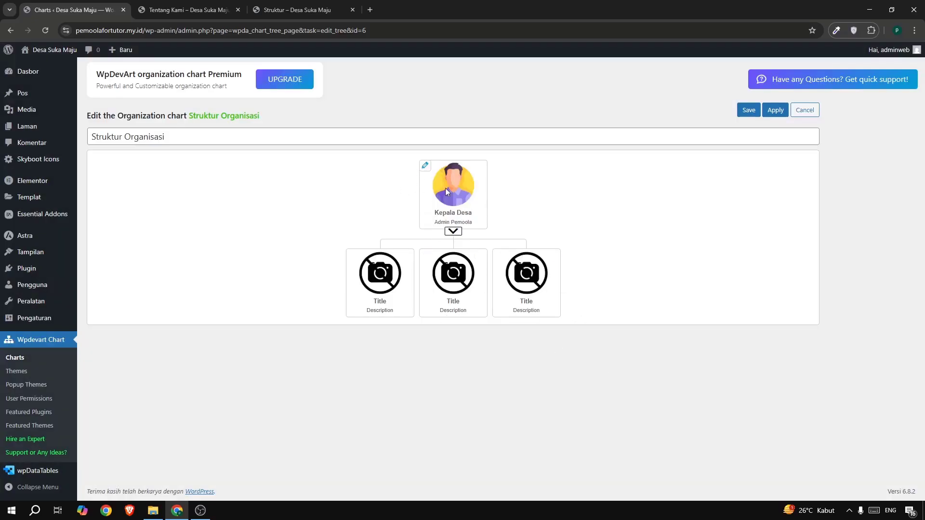
Set the middle child element's title to "Bendahara" and its description to "Bendahara Pemoola", following the reference Struktur page.
{"action": "mouse_move", "coordinate": [456, 267]}
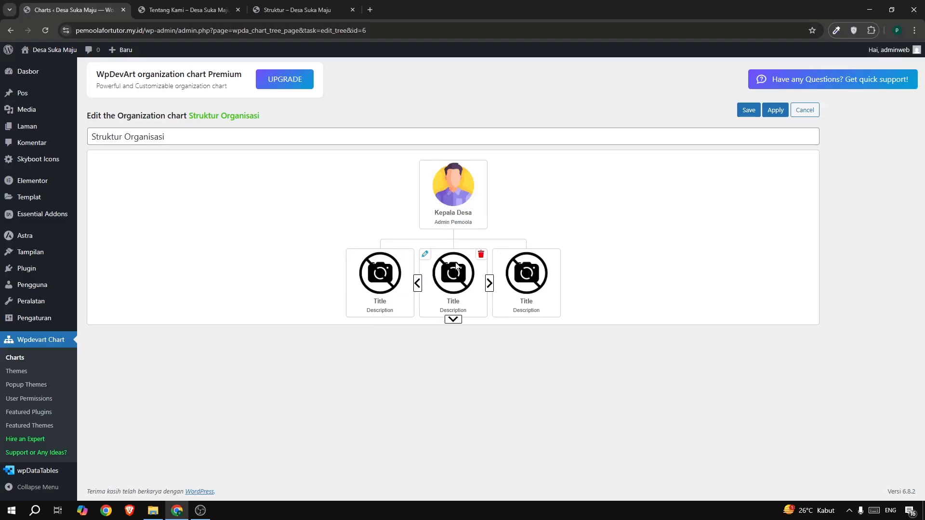
{"action": "left_click", "coordinate": [425, 254]}
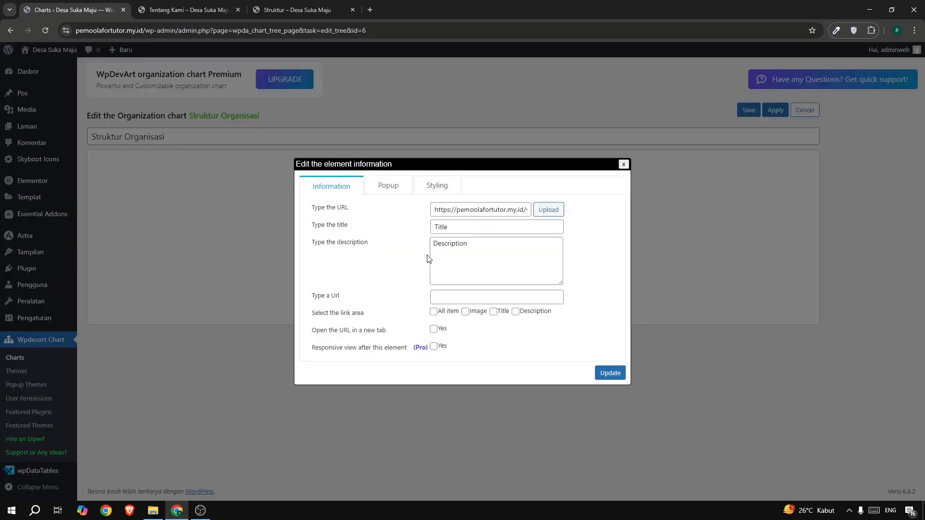
{"action": "left_click", "coordinate": [289, 10]}
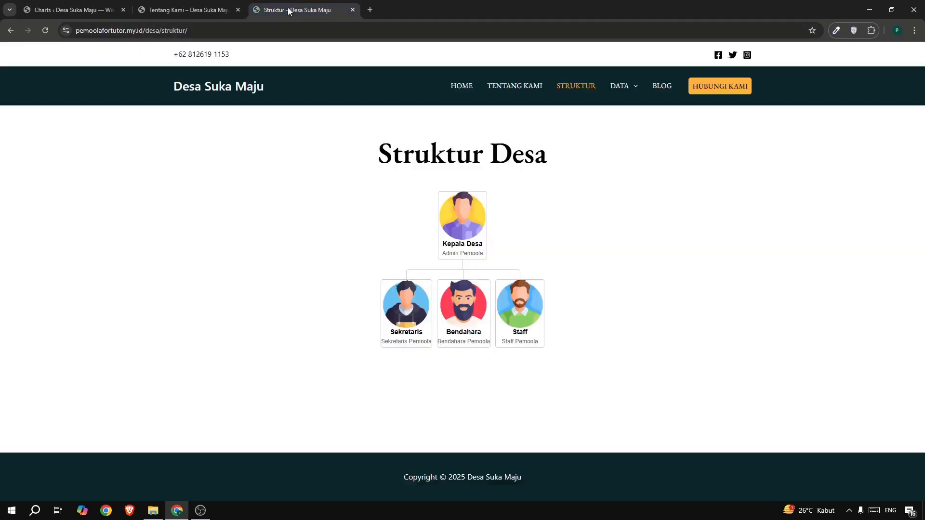
{"action": "left_click", "coordinate": [56, 13]}
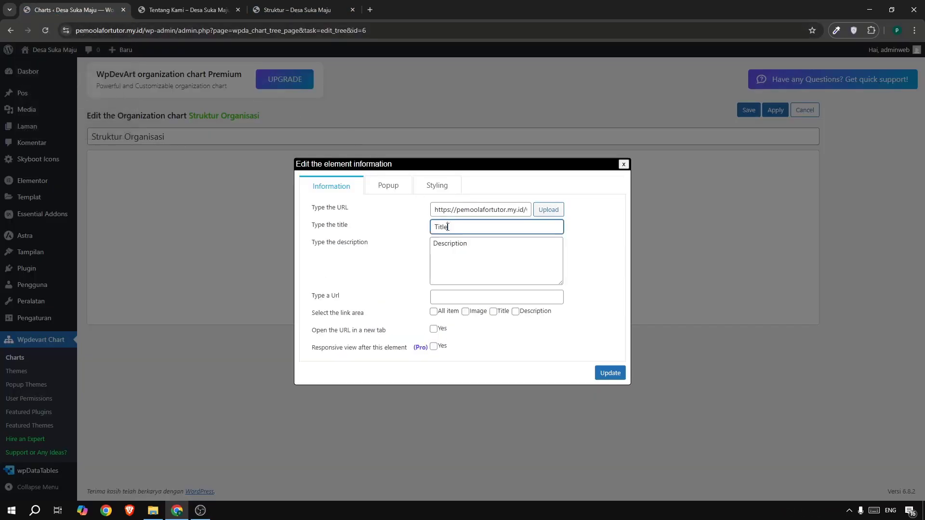
{"action": "left_click_drag", "start_coordinate": [452, 227], "coordinate": [418, 231]}
{"action": "type", "text": "Bendahara"}
{"action": "left_click", "coordinate": [484, 268]}
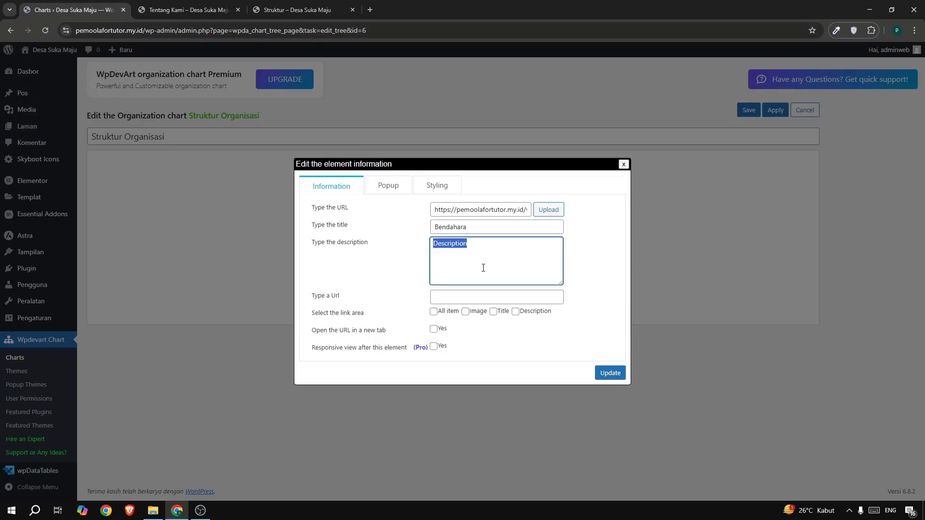
{"action": "type", "text": "Bendahara Pemoola"}
Assign man-1.png from the media library as the Bendahara element's image and update the element.
{"action": "left_click", "coordinate": [544, 210]}
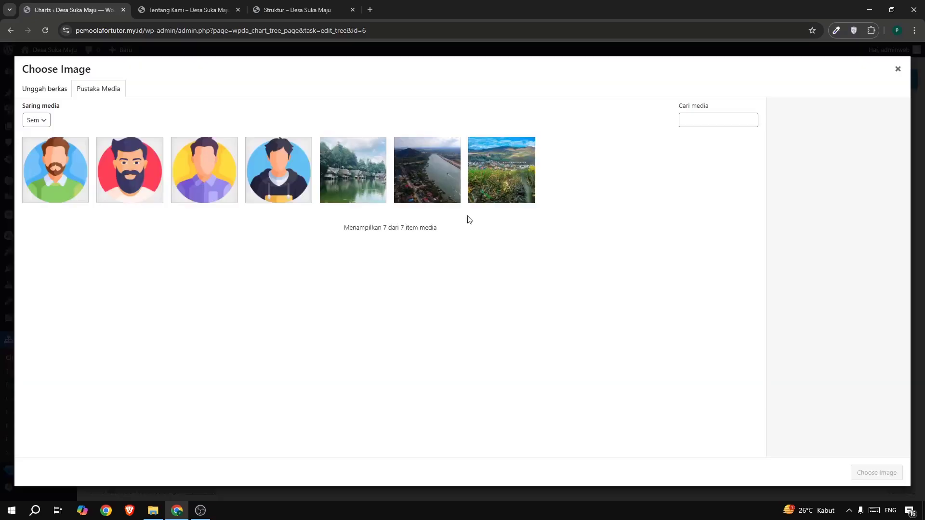
{"action": "left_click", "coordinate": [124, 191]}
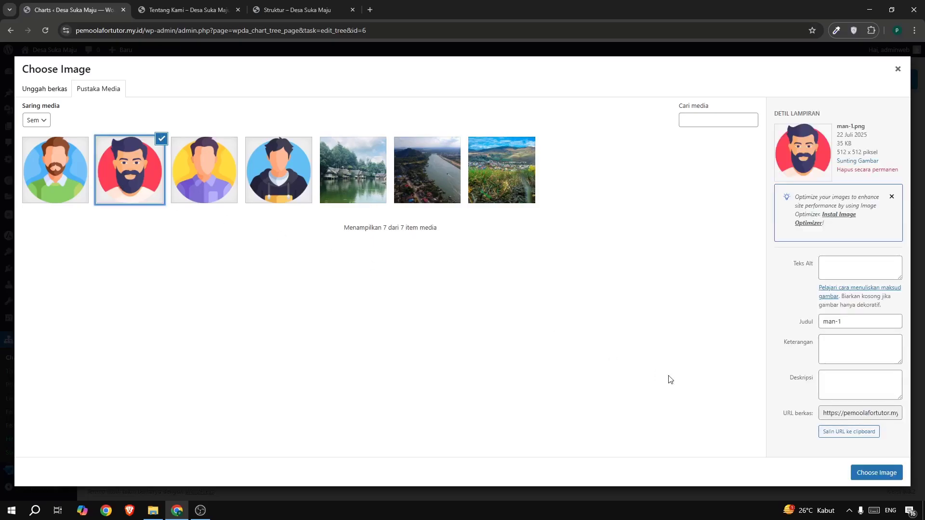
{"action": "left_click", "coordinate": [893, 478]}
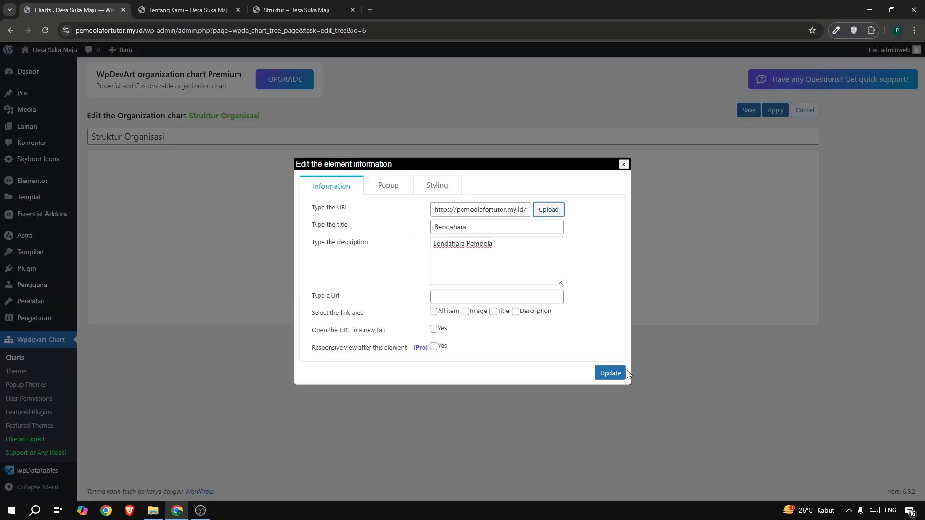
{"action": "left_click", "coordinate": [610, 373]}
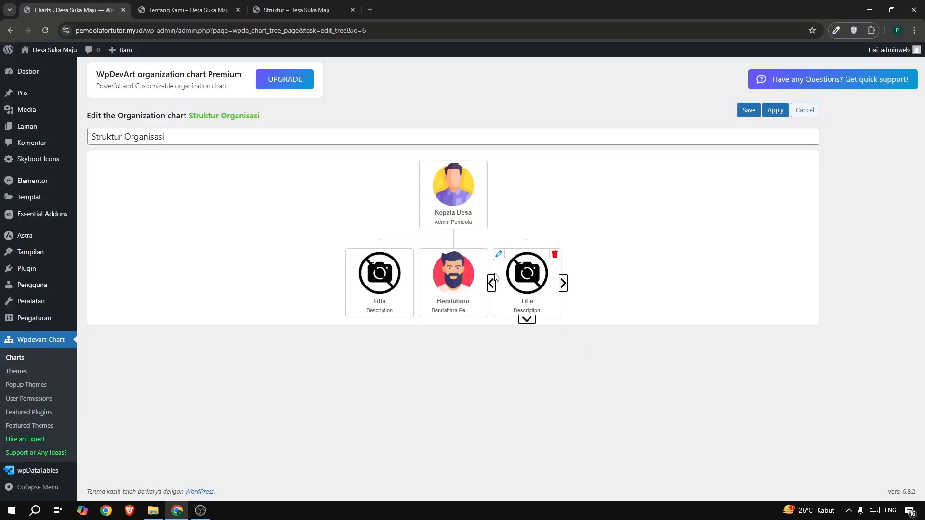
Set the first child element's title to "Sekretaris" and its description to "Sekretaris Pemoola", following the reference Struktur page.
{"action": "left_click", "coordinate": [350, 256]}
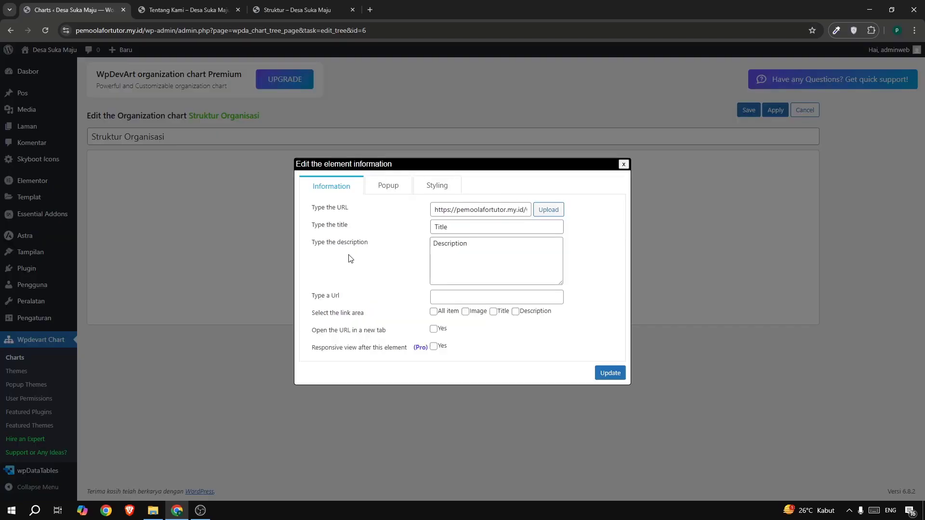
{"action": "left_click", "coordinate": [302, 12]}
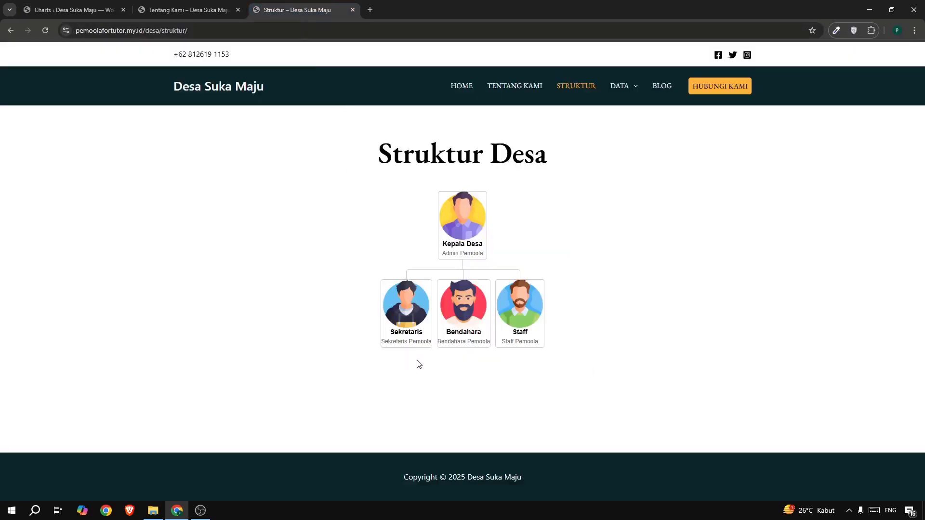
{"action": "left_click", "coordinate": [68, 12]}
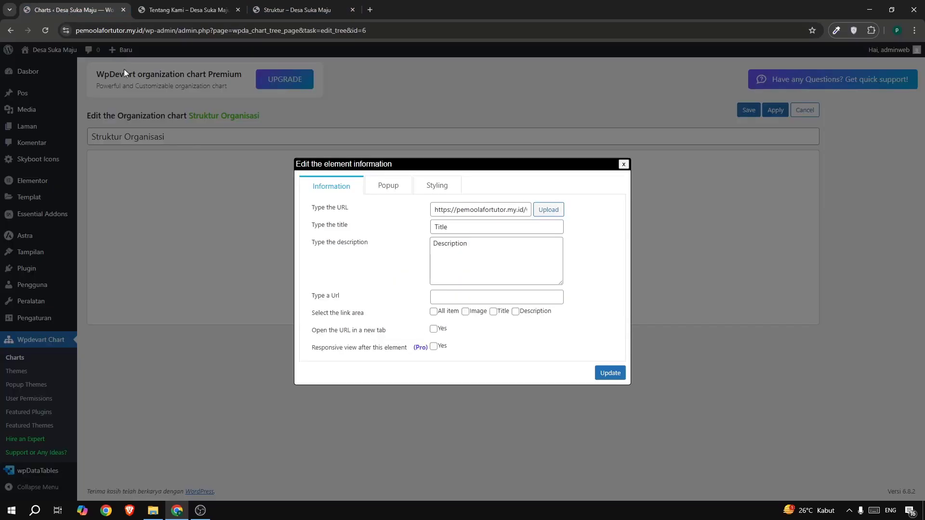
{"action": "left_click", "coordinate": [471, 230]}
{"action": "type", "text": "Sekretaris"}
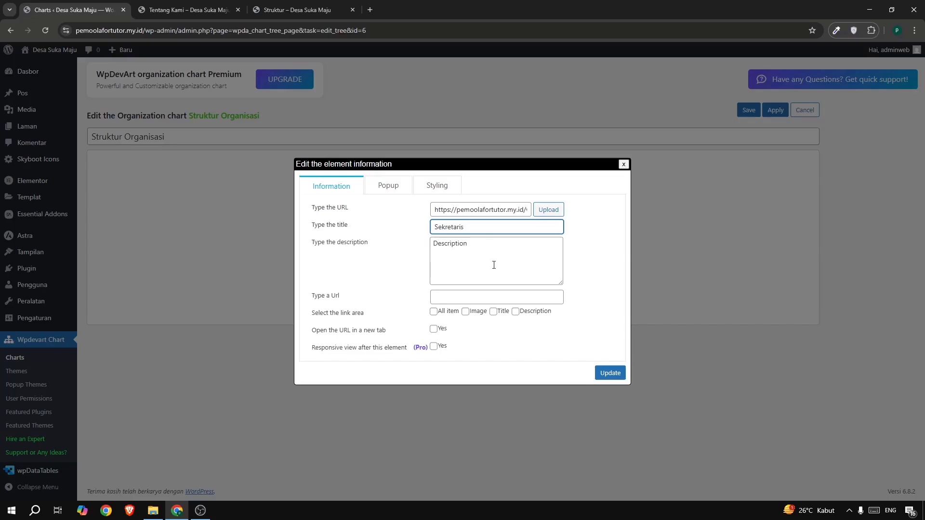
{"action": "left_click", "coordinate": [491, 263]}
{"action": "key", "text": "ctrl+a"}
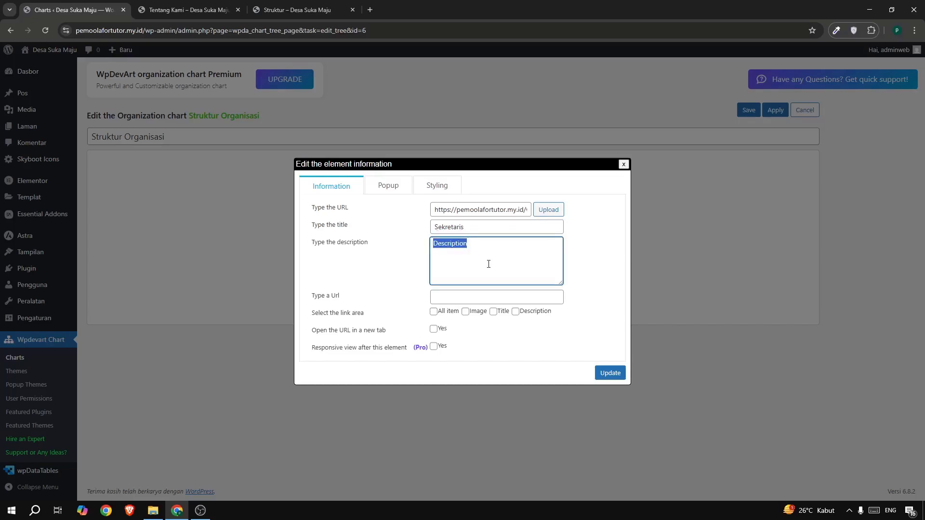
{"action": "type", "text": "Sekretaris Pemoola"}
Assign man-2.png from the media library as the Sekretaris element's image and update the element.
{"action": "left_click", "coordinate": [547, 209]}
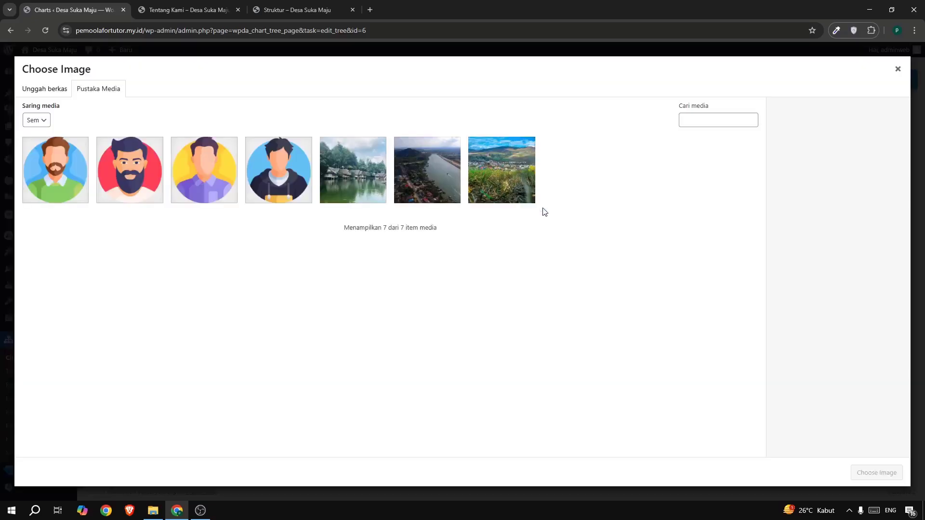
{"action": "left_click", "coordinate": [57, 155]}
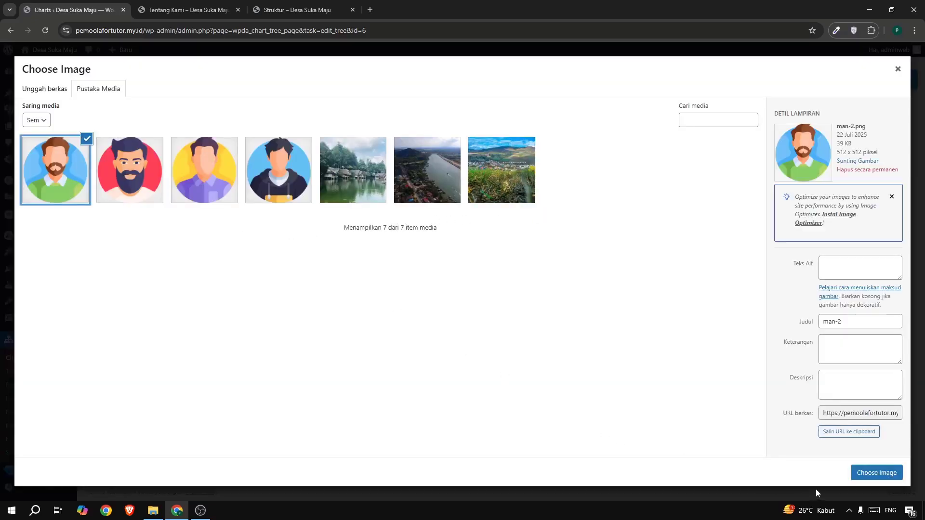
{"action": "left_click", "coordinate": [868, 473]}
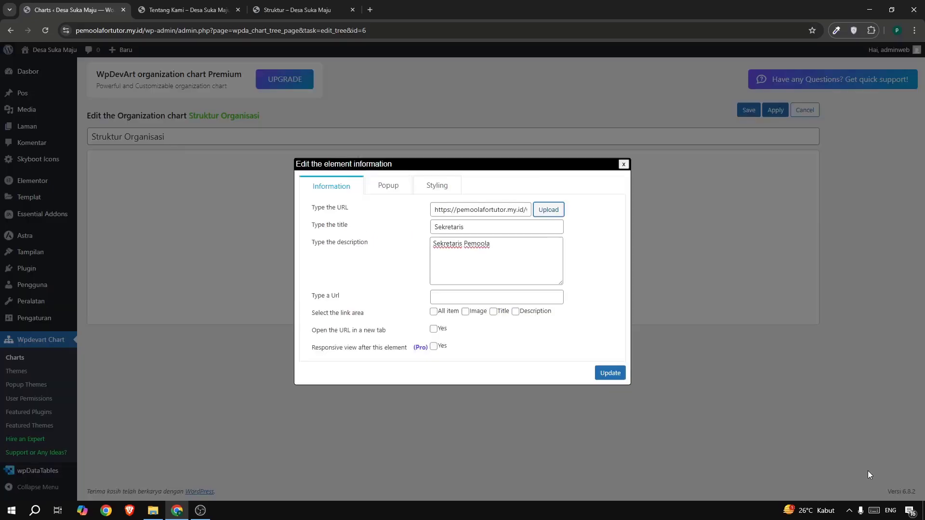
{"action": "left_click", "coordinate": [609, 374]}
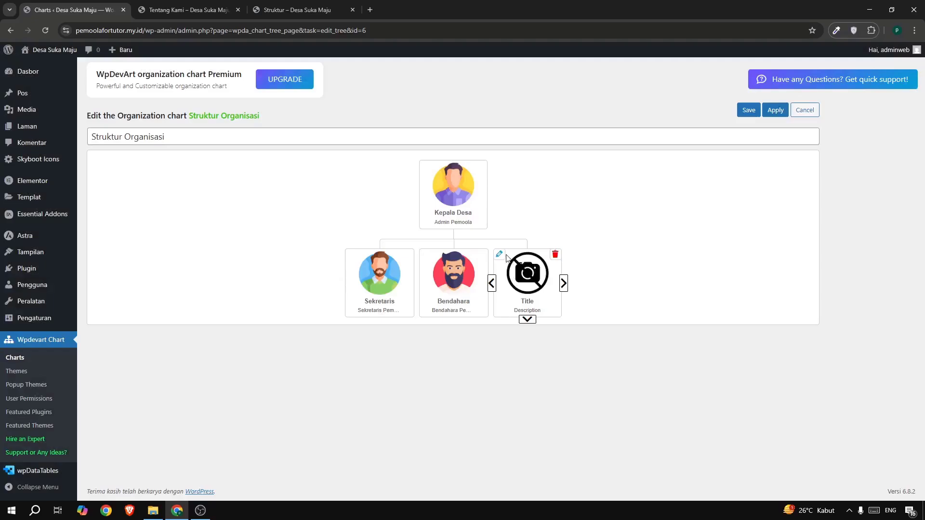
Set the last child element's title to "Staff" and its description to "Staff Pemoola".
{"action": "left_click", "coordinate": [499, 254]}
{"action": "double_click", "coordinate": [471, 231]}
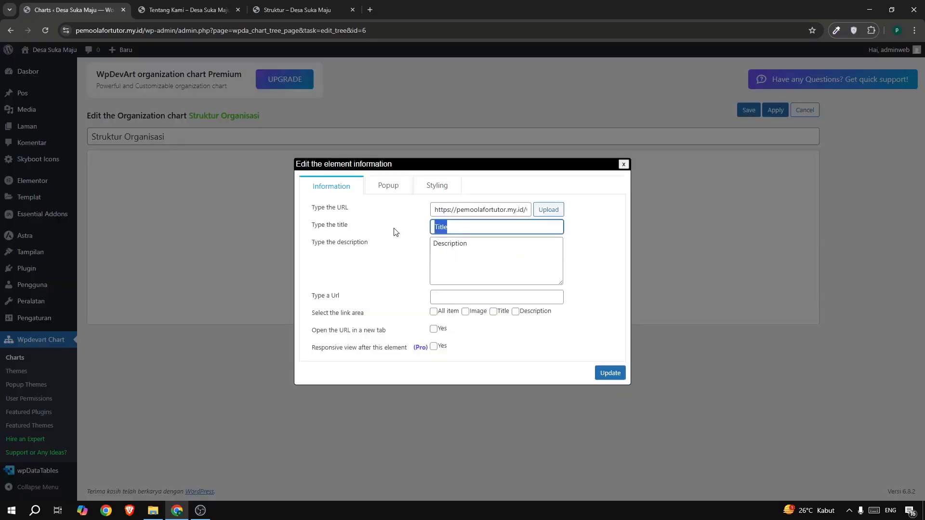
{"action": "type", "text": "Staff"}
{"action": "left_click_drag", "start_coordinate": [508, 248], "coordinate": [409, 243]}
{"action": "type", "text": "s"}
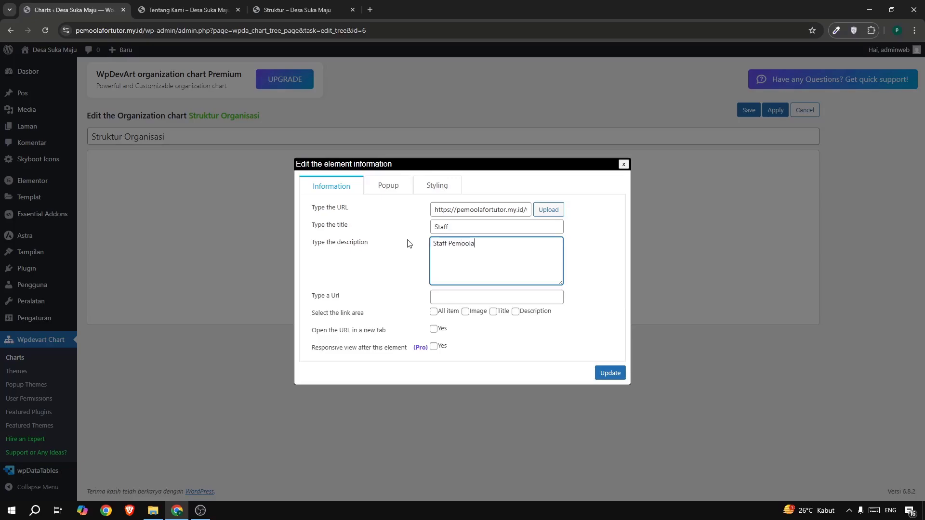
Assign boy.png from the media library as the Staff element's image, update the element, and save the chart.
{"action": "left_click", "coordinate": [537, 214]}
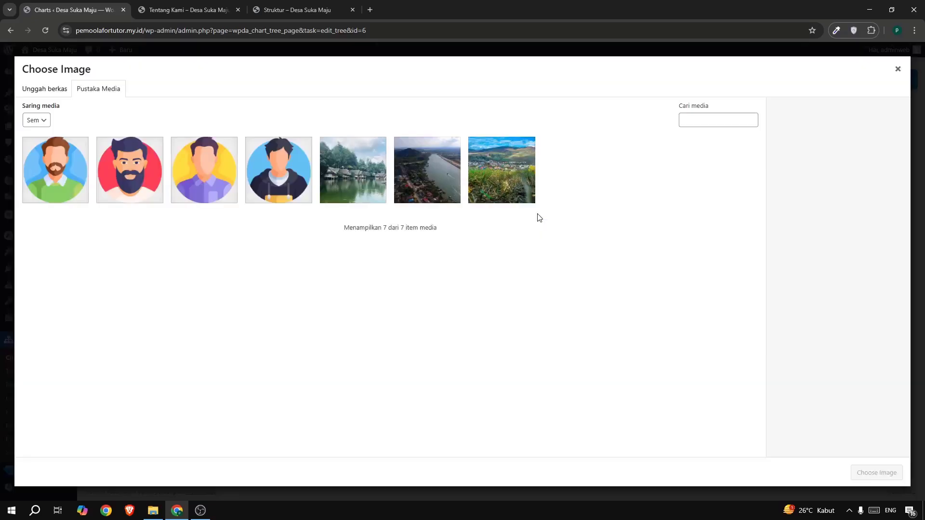
{"action": "left_click", "coordinate": [271, 175]}
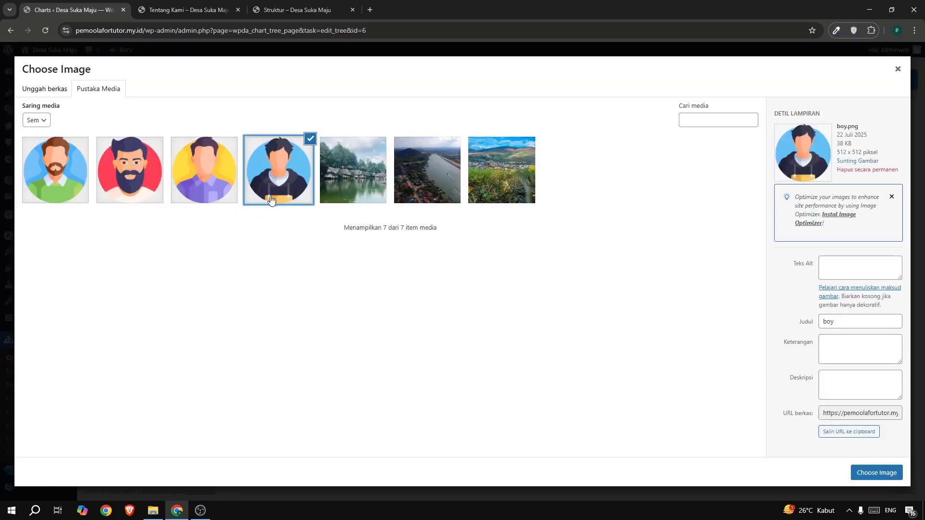
{"action": "left_click", "coordinate": [861, 473]}
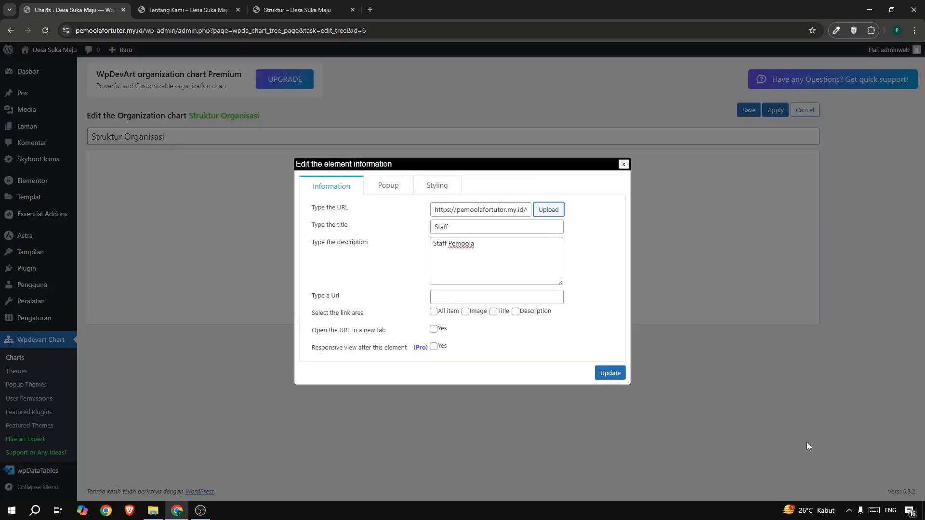
{"action": "left_click", "coordinate": [610, 374]}
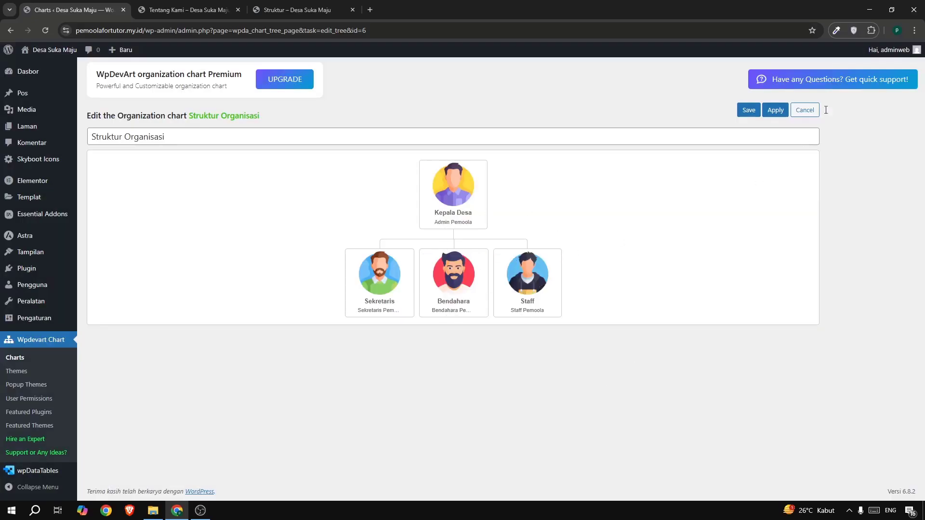
{"action": "left_click", "coordinate": [748, 110]}
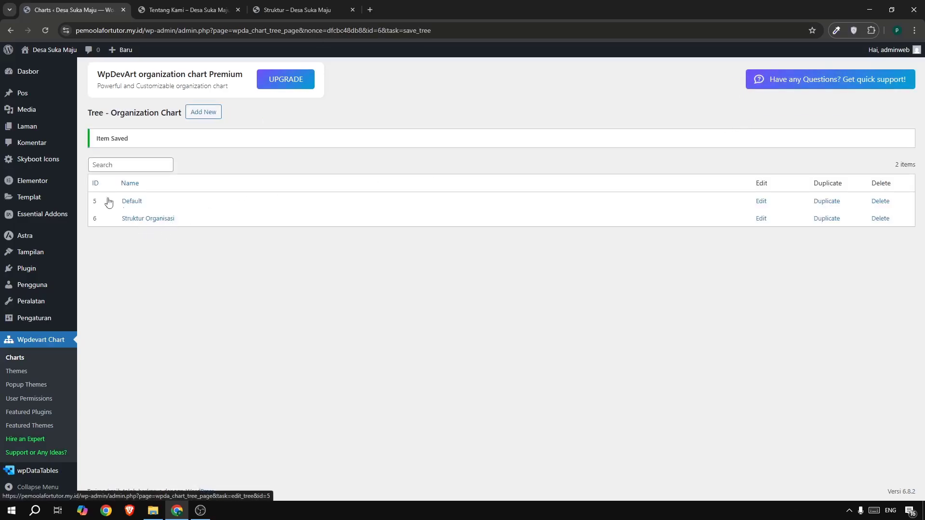
Open the Struktur page for editing and insert a WpDevArt organization chart block below the title.
{"action": "mouse_move", "coordinate": [46, 134]}
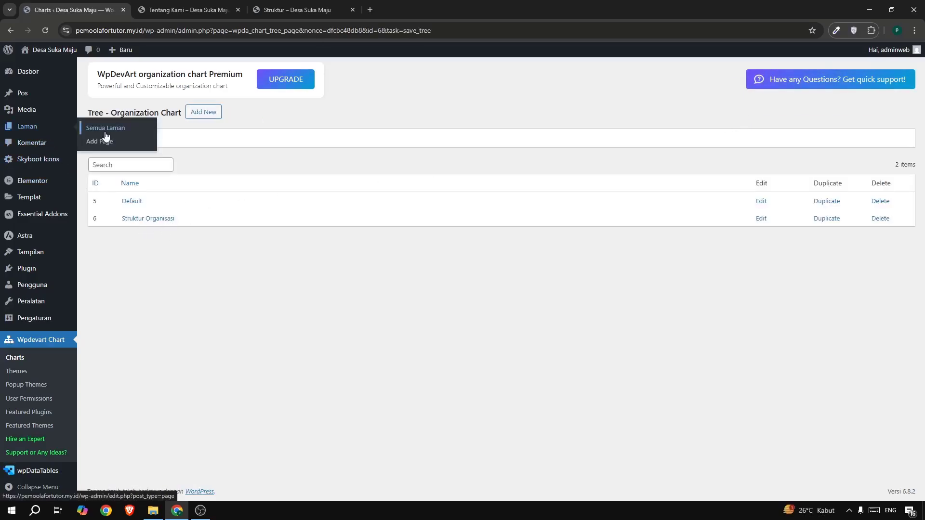
{"action": "left_click", "coordinate": [105, 129]}
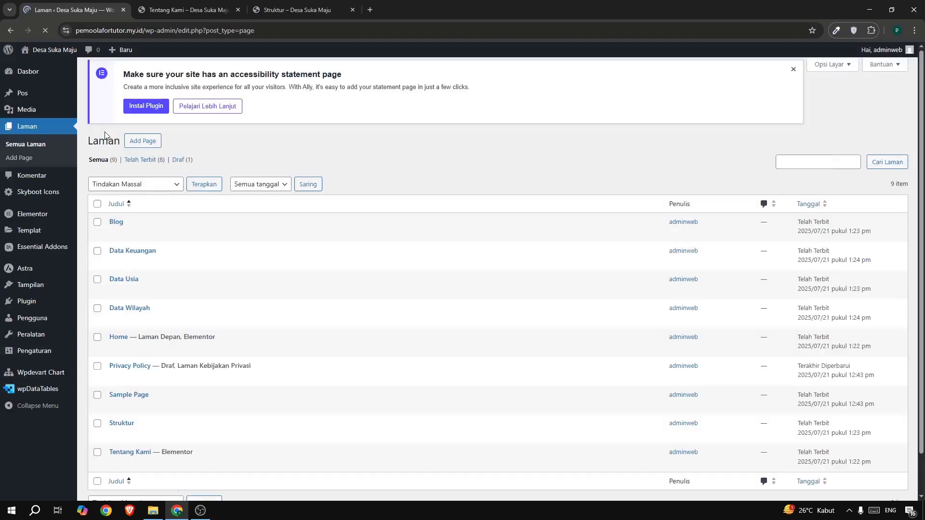
{"action": "scroll", "coordinate": [135, 400], "scroll_direction": "down", "scroll_amount": 1}
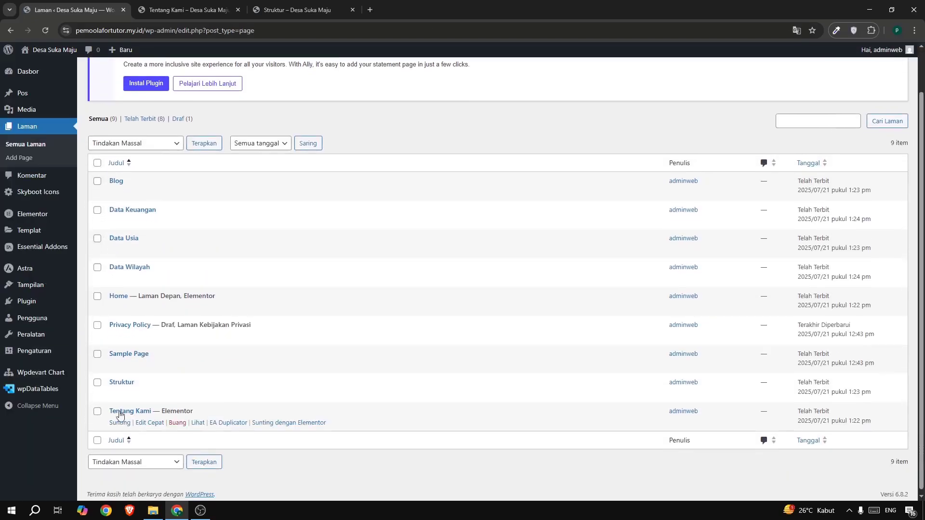
{"action": "left_click", "coordinate": [120, 396]}
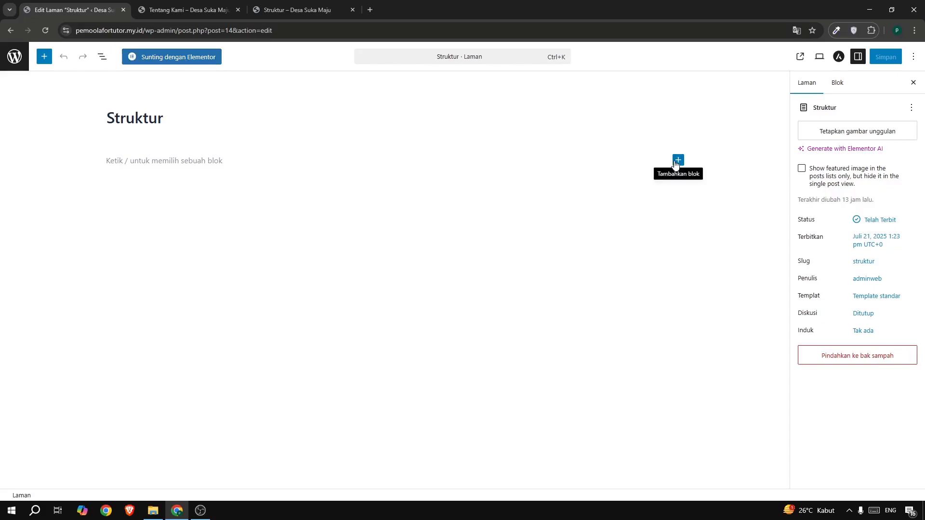
{"action": "left_click", "coordinate": [676, 163]}
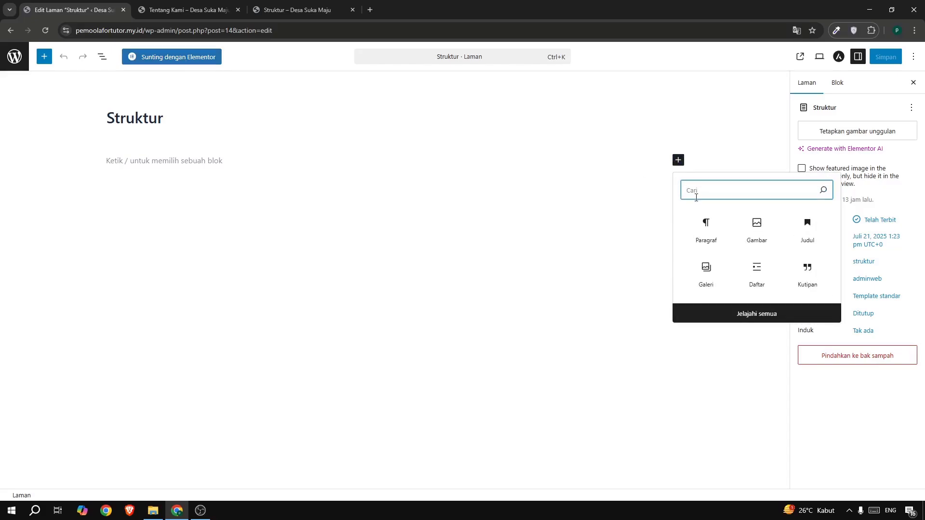
{"action": "type", "text": "dev"}
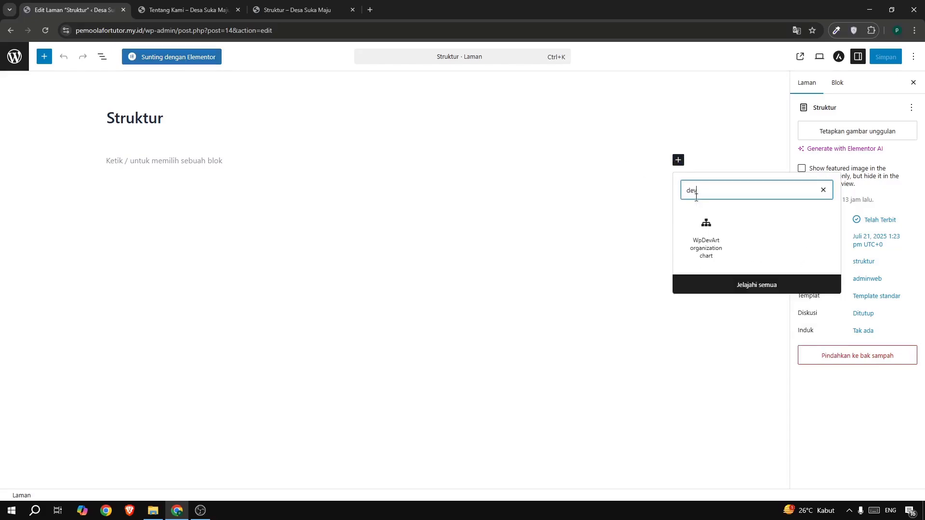
{"action": "left_click", "coordinate": [706, 234]}
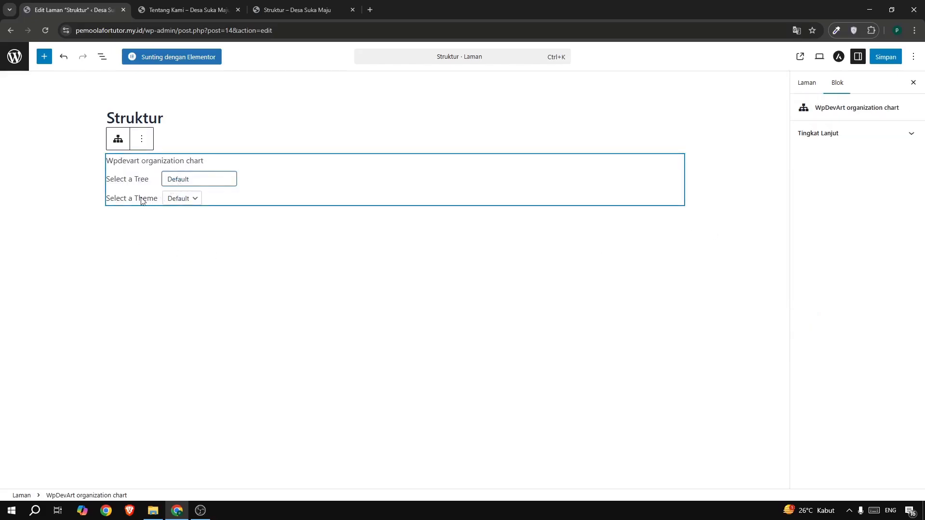
Set the chart block's tree to Struktur Organisasi and save the Struktur page.
{"action": "left_click", "coordinate": [179, 200]}
{"action": "left_click", "coordinate": [191, 177]}
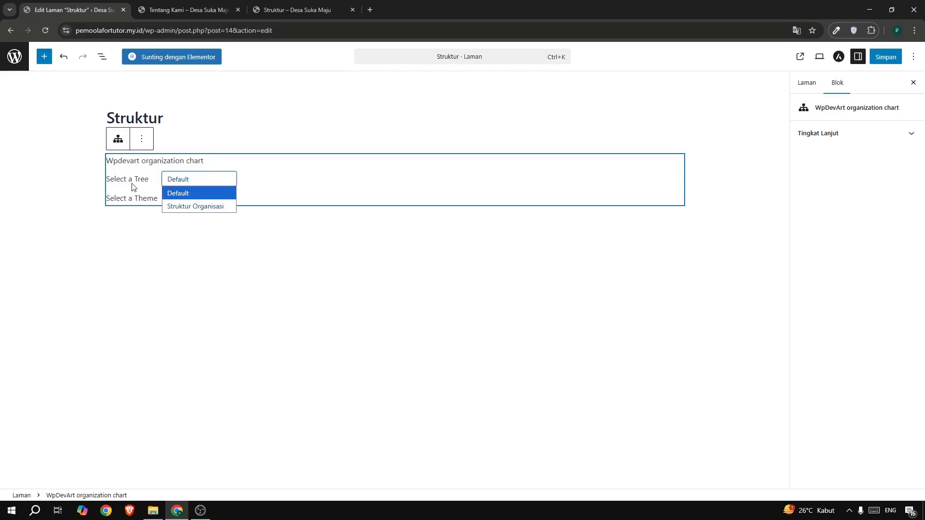
{"action": "left_click", "coordinate": [182, 209]}
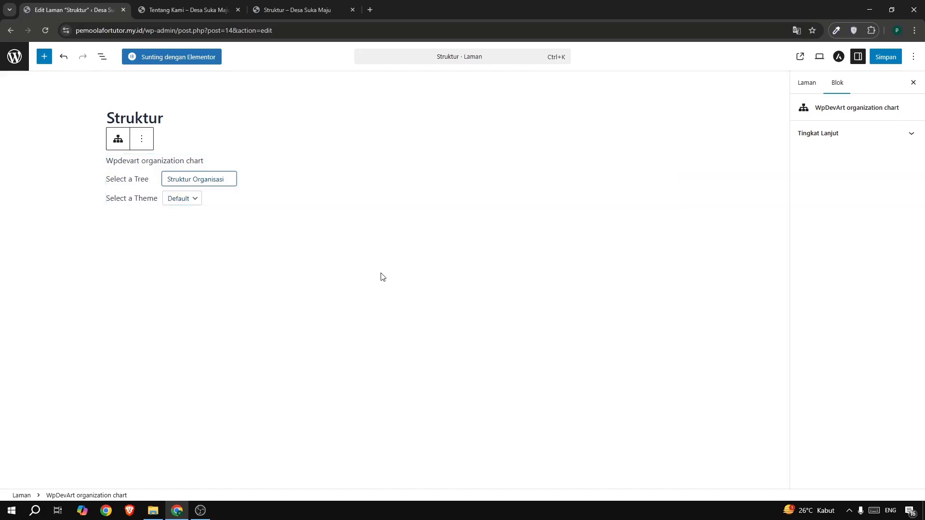
{"action": "left_click", "coordinate": [392, 264]}
{"action": "left_click", "coordinate": [883, 59]}
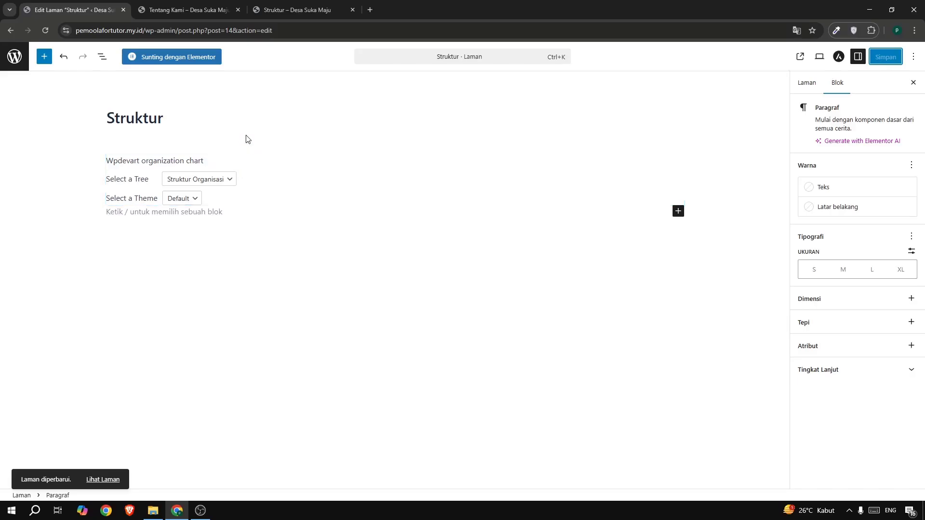
Check how the organization chart appears on the published Struktur page of the site.
{"action": "left_click", "coordinate": [181, 5]}
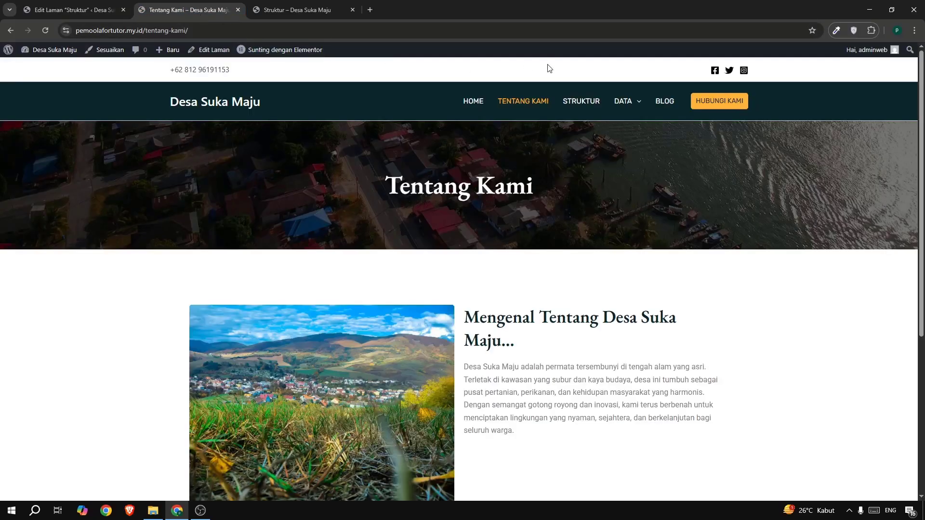
{"action": "left_click", "coordinate": [577, 103]}
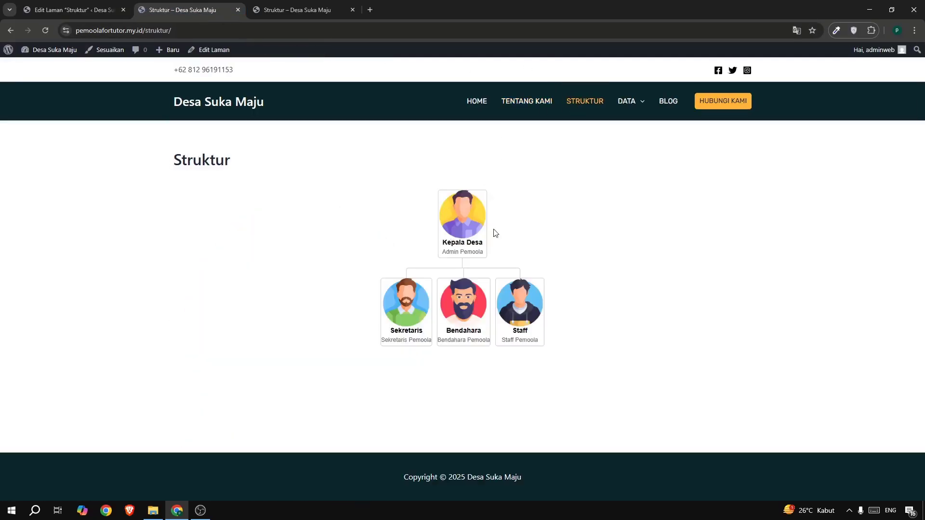
{"action": "left_click", "coordinate": [70, 10]}
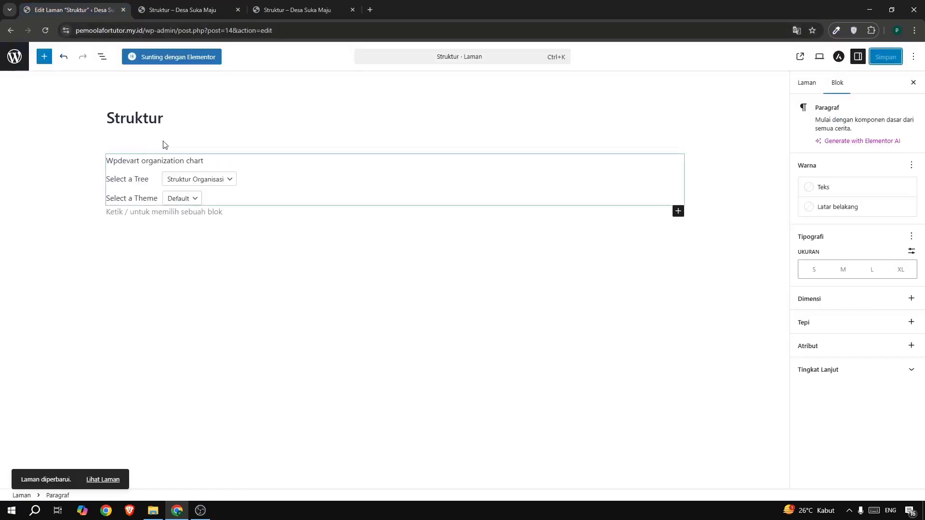
Open the Struktur page in Elementor, hide its page title, and publish the change.
{"action": "left_click", "coordinate": [168, 59]}
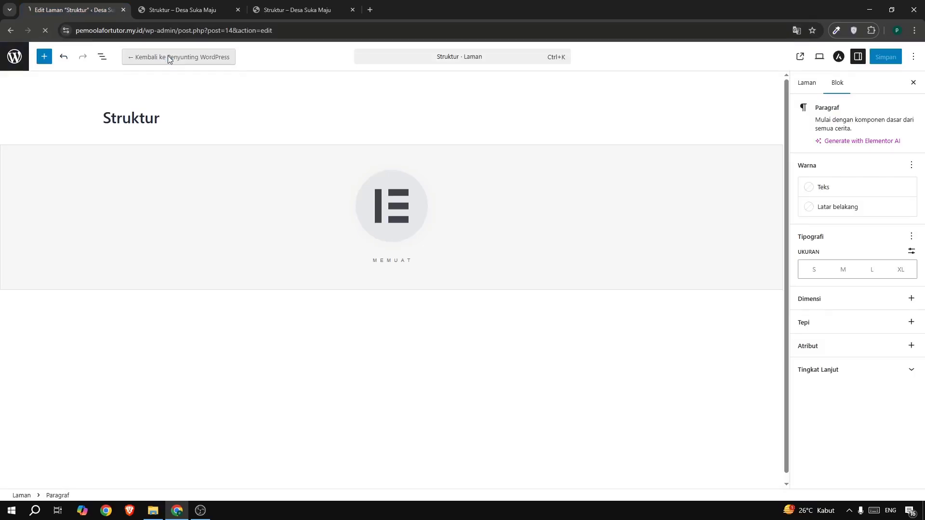
{"action": "left_click_drag", "start_coordinate": [249, 167], "coordinate": [305, 170]}
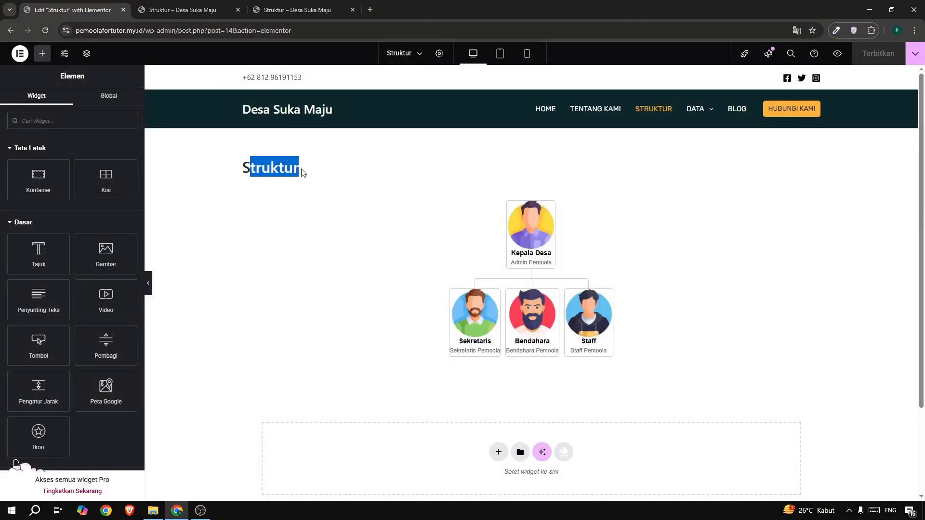
{"action": "left_click", "coordinate": [439, 54]}
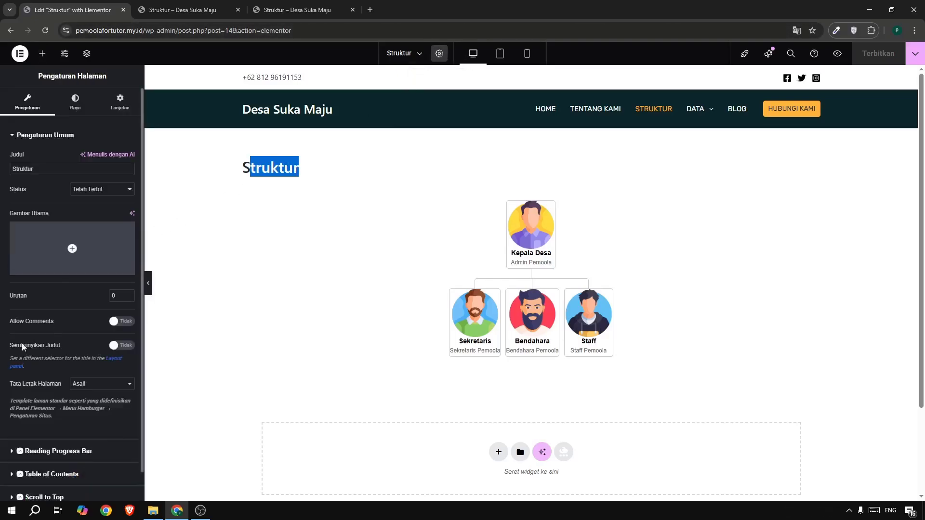
{"action": "left_click_drag", "start_coordinate": [11, 345], "coordinate": [70, 346]}
{"action": "left_click", "coordinate": [119, 346]}
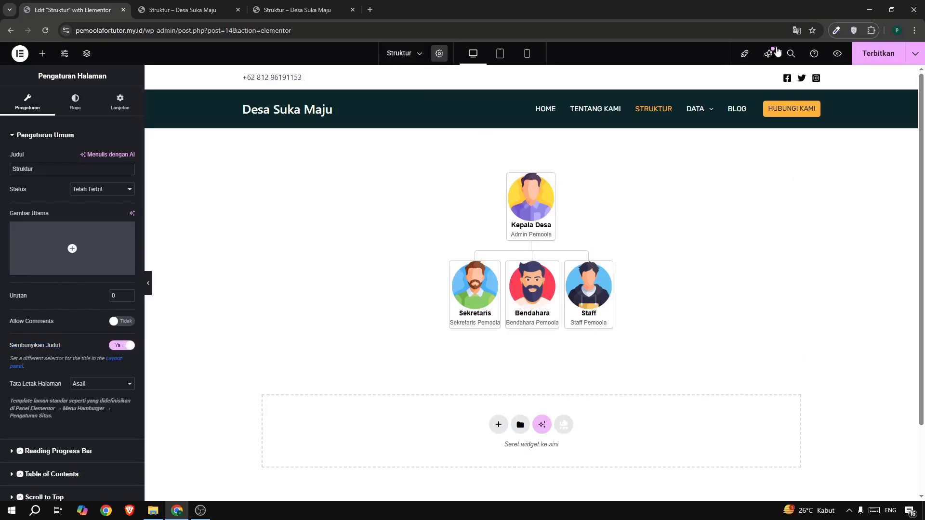
{"action": "left_click", "coordinate": [875, 60]}
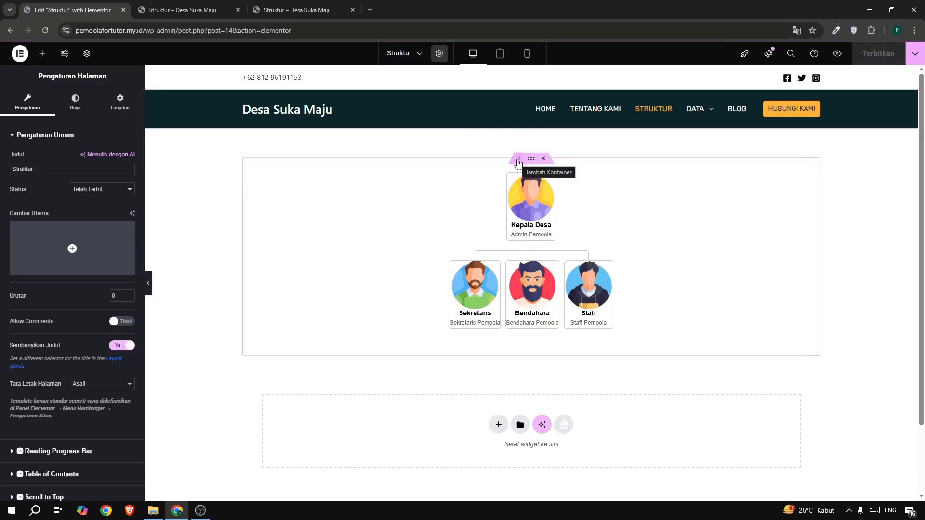
Insert the saved "section hero" template in a new container above the organization chart.
{"action": "left_click", "coordinate": [518, 160]}
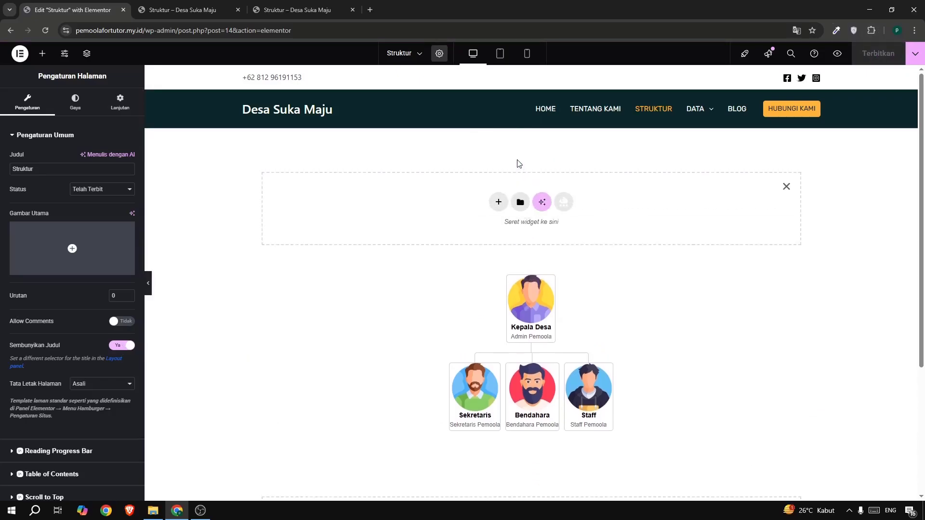
{"action": "left_click", "coordinate": [519, 202]}
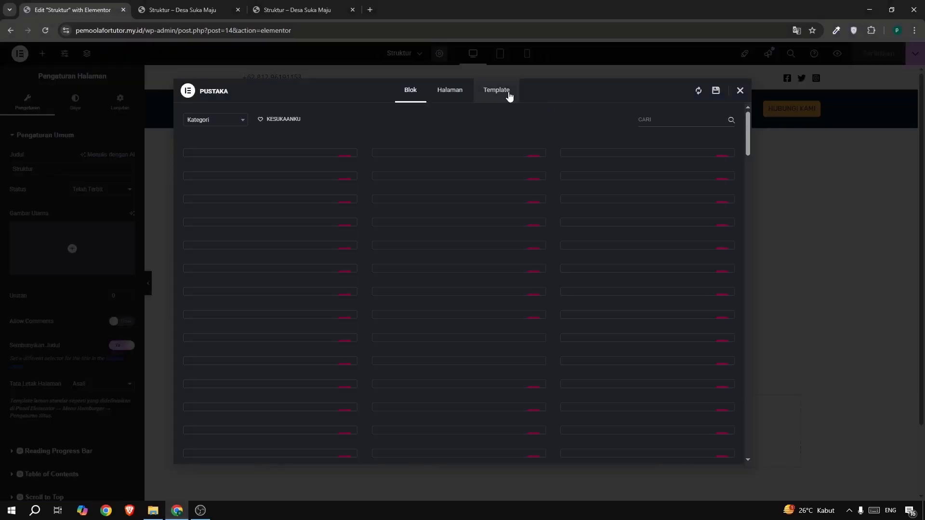
{"action": "left_click", "coordinate": [508, 95]}
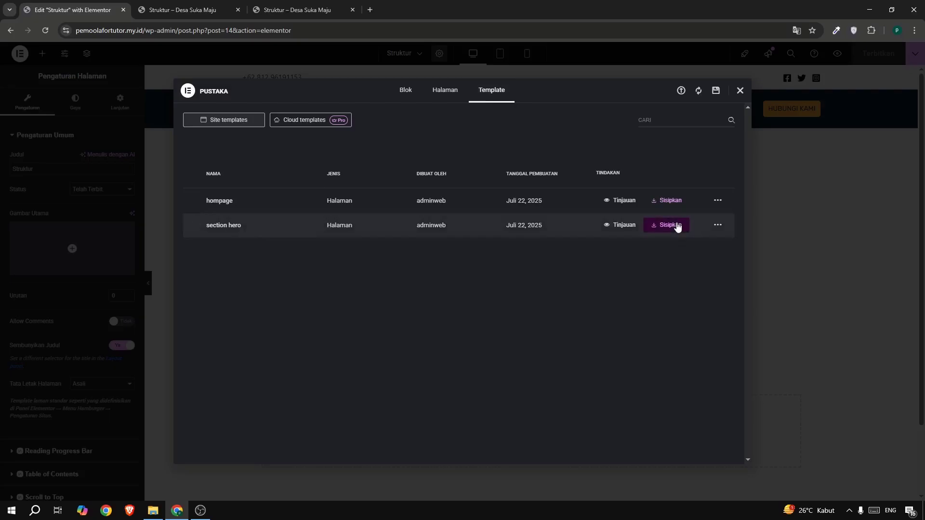
{"action": "left_click", "coordinate": [674, 225]}
{"action": "left_click", "coordinate": [480, 297]}
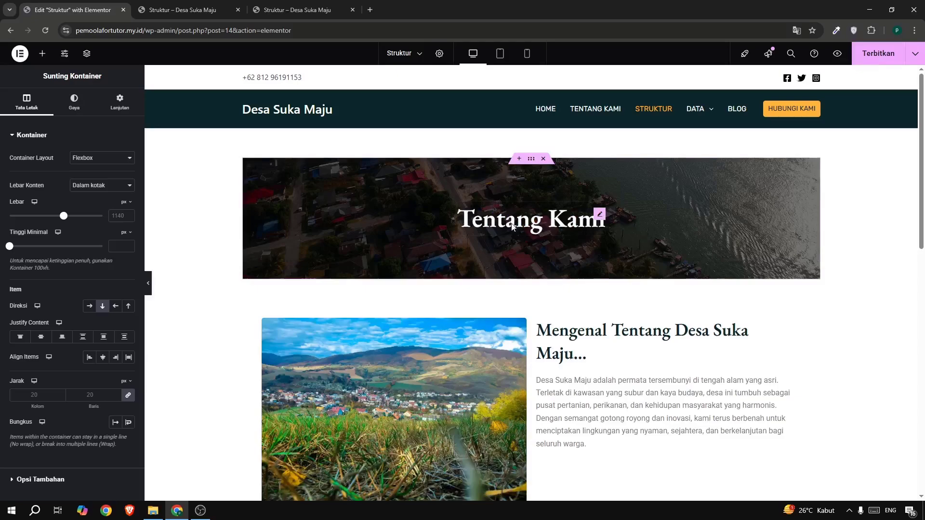
Delete the Visi/Misi accordion section and the "Mengenal Tentang Desa Suka Maju" section from the inserted template.
{"action": "left_click", "coordinate": [528, 162]}
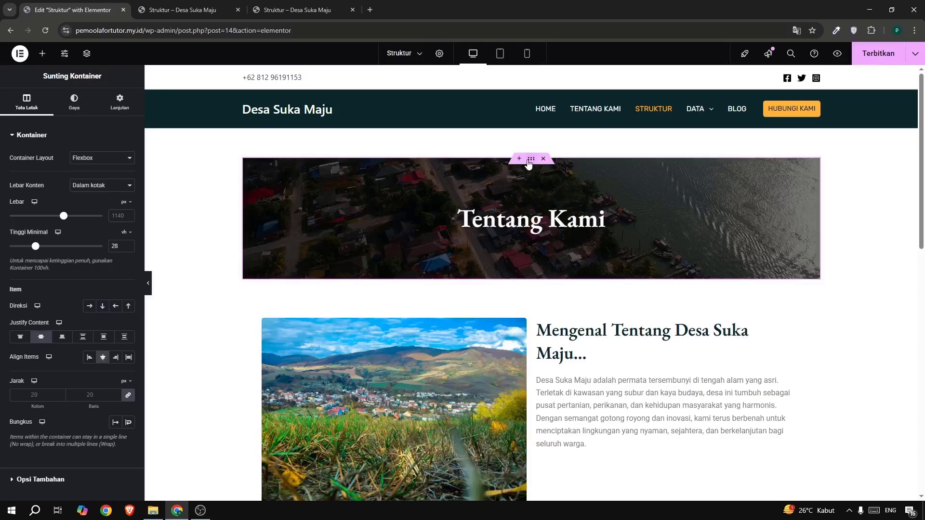
{"action": "left_click", "coordinate": [75, 101]}
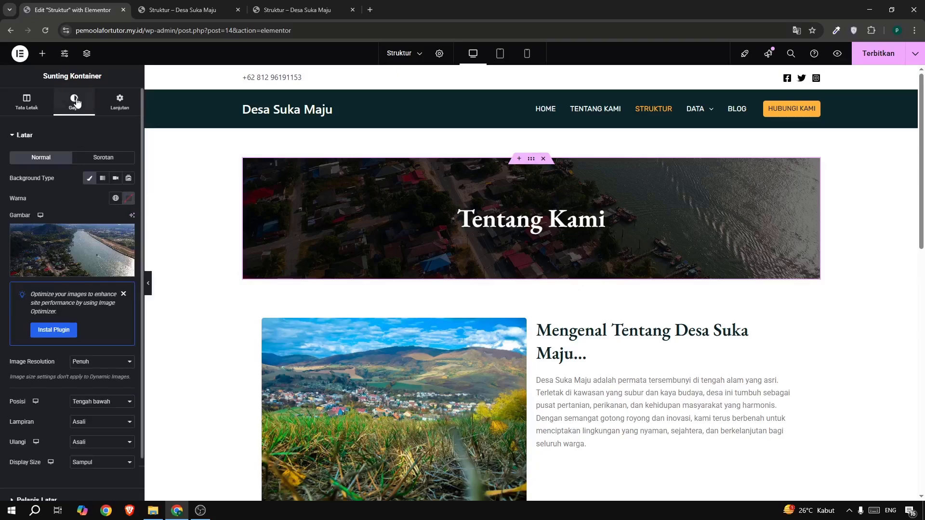
{"action": "scroll", "coordinate": [562, 314], "scroll_direction": "down", "scroll_amount": 7}
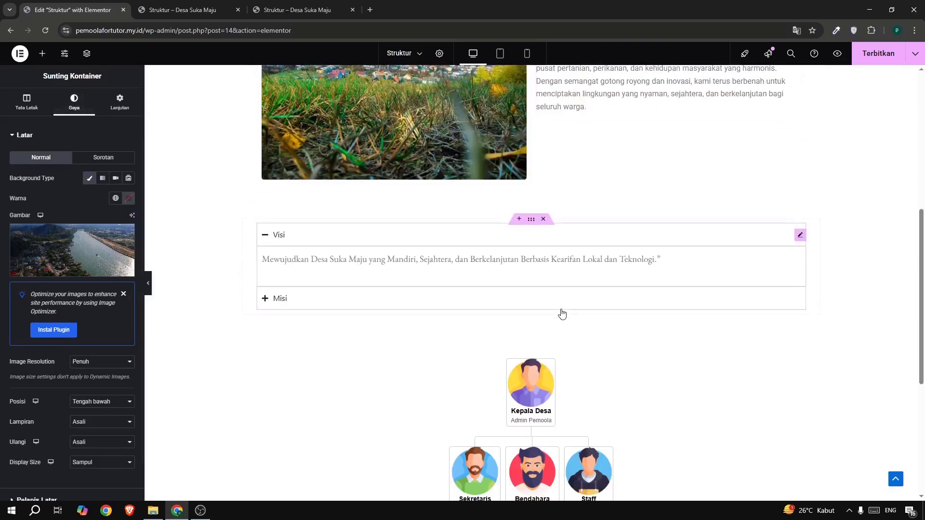
{"action": "scroll", "coordinate": [562, 314], "scroll_direction": "up", "scroll_amount": 2}
{"action": "left_click", "coordinate": [545, 315]}
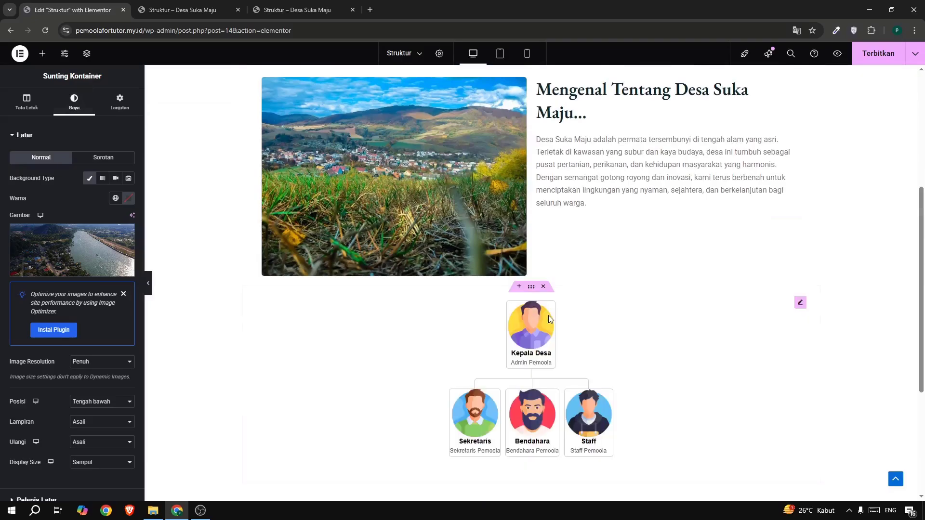
{"action": "scroll", "coordinate": [549, 319], "scroll_direction": "up", "scroll_amount": 3}
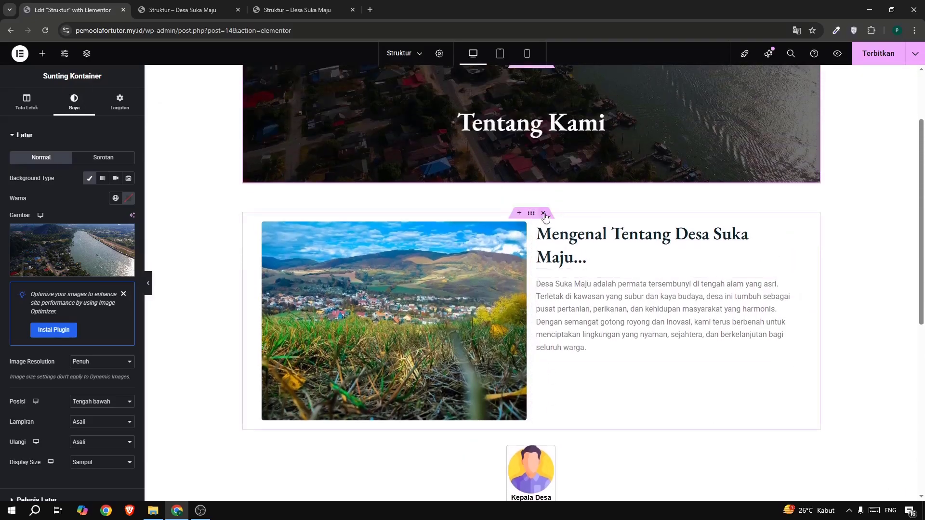
{"action": "left_click", "coordinate": [544, 213]}
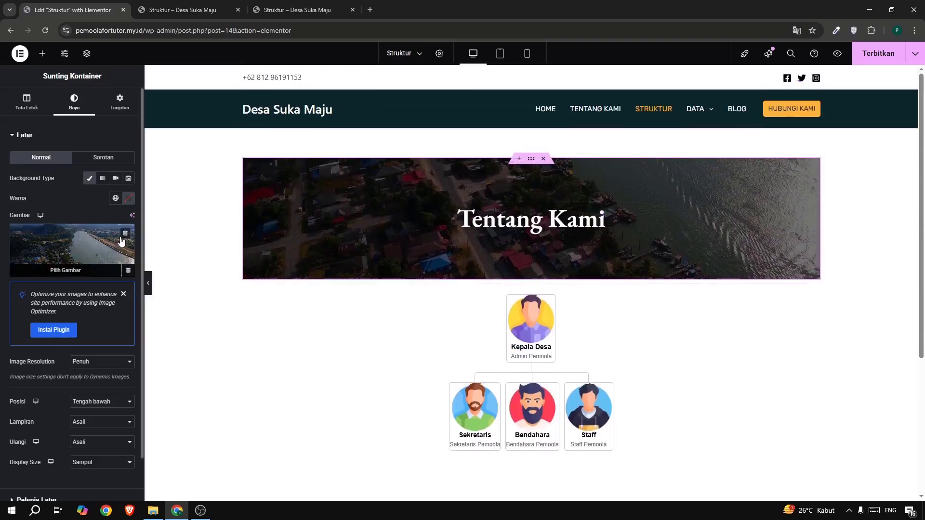
Remove the background image from the Tentang Kami container and clear its background overlay color.
{"action": "left_click", "coordinate": [133, 234]}
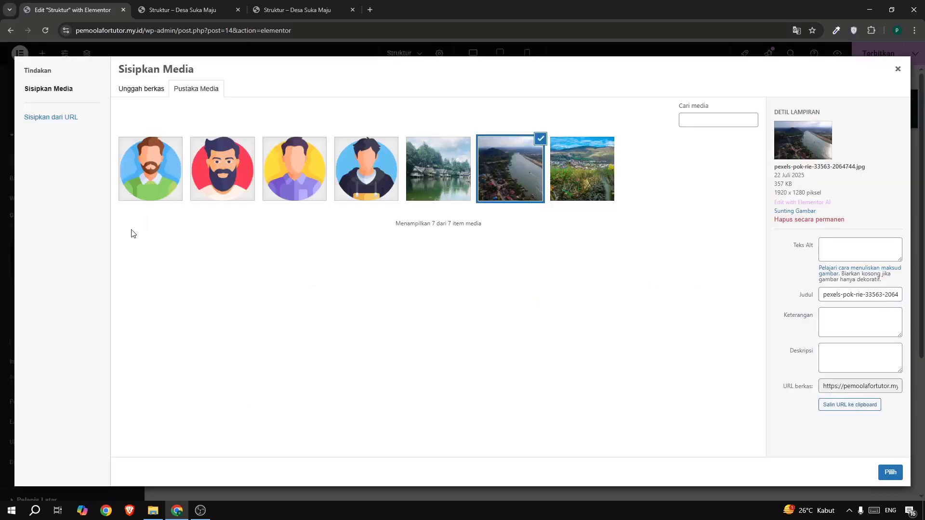
{"action": "left_click", "coordinate": [898, 68]}
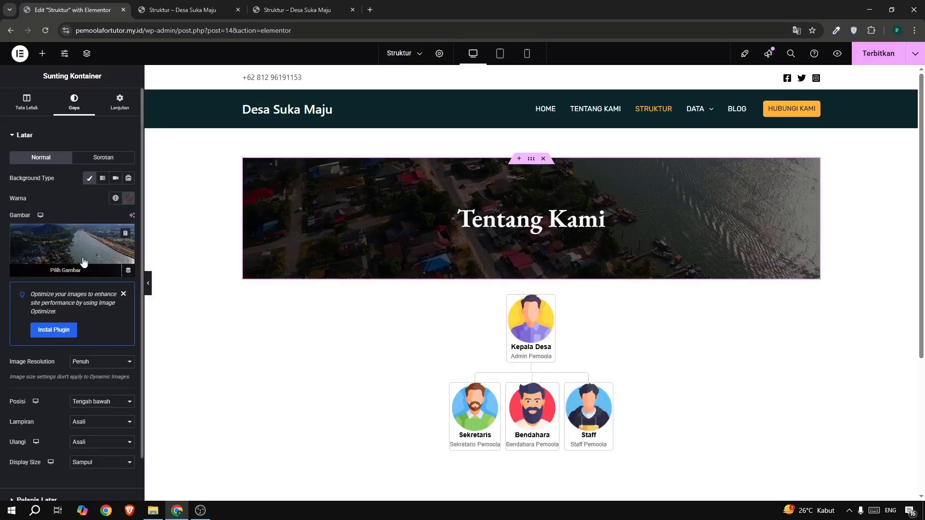
{"action": "left_click", "coordinate": [125, 234]}
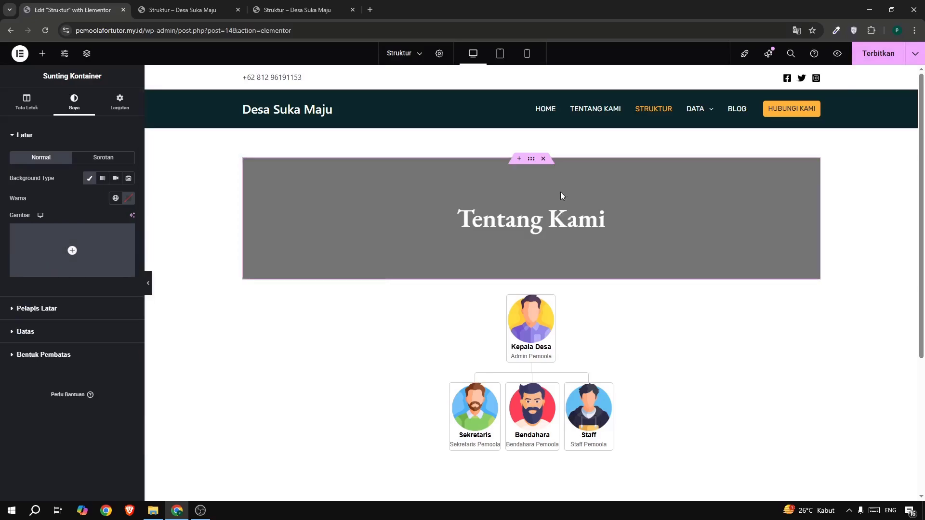
{"action": "left_click", "coordinate": [106, 307]}
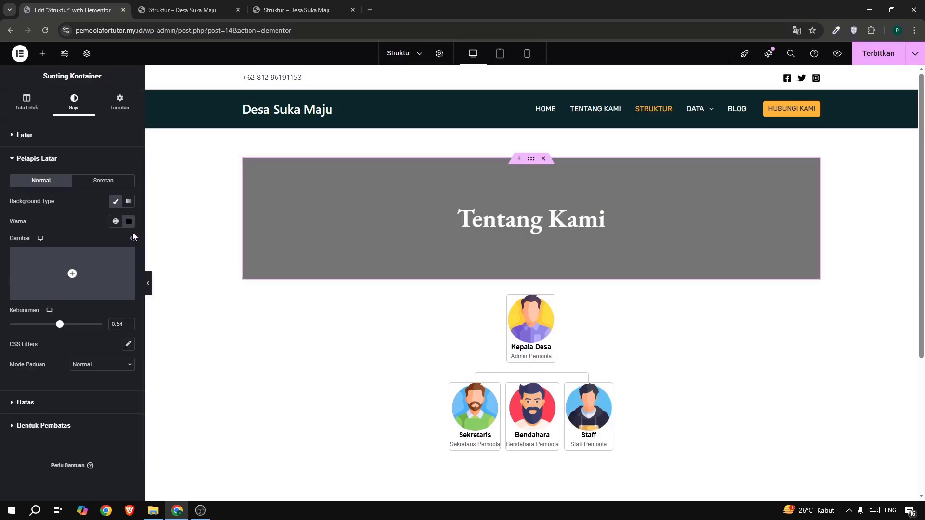
{"action": "left_click", "coordinate": [129, 222]}
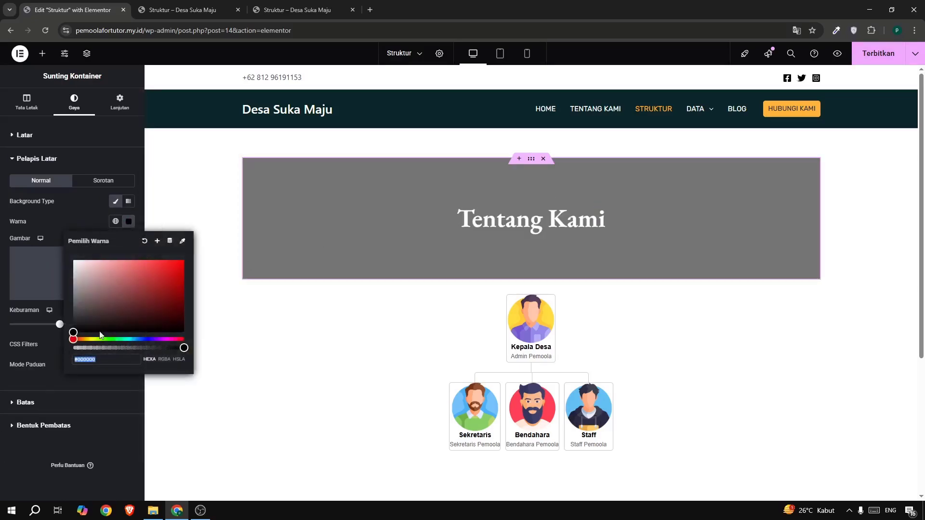
{"action": "left_click", "coordinate": [79, 206]}
{"action": "left_click", "coordinate": [128, 222]}
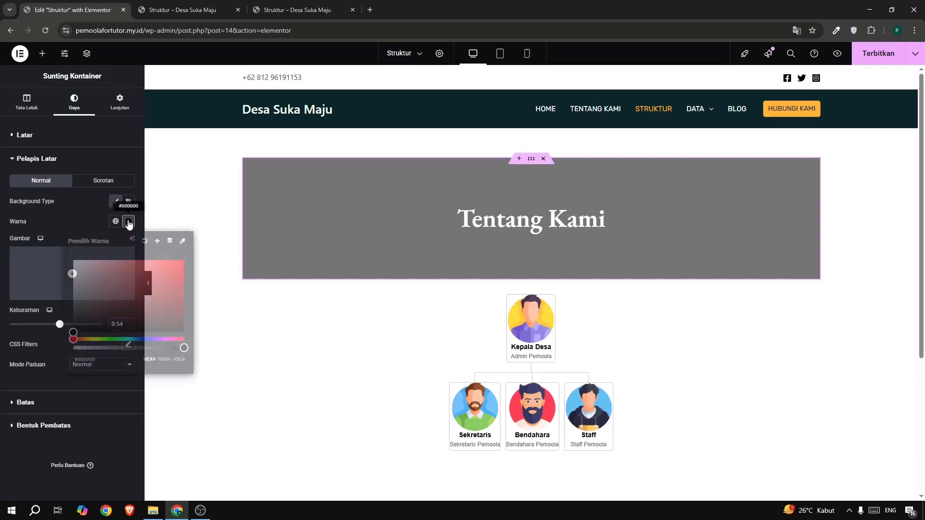
{"action": "left_click", "coordinate": [145, 241]}
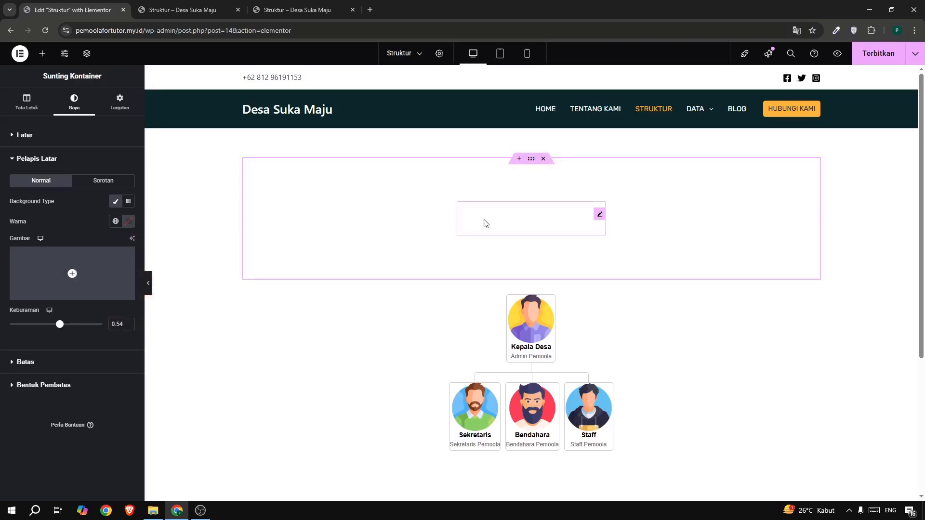
Set the text color of the Tentang Kami heading to black (#000000).
{"action": "left_click", "coordinate": [485, 223]}
{"action": "left_click", "coordinate": [72, 102]}
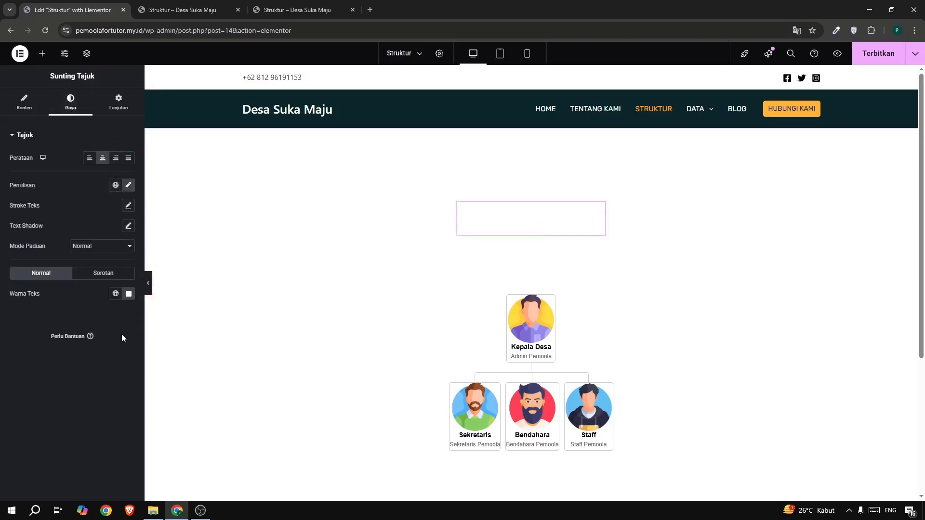
{"action": "left_click", "coordinate": [128, 294]}
{"action": "left_click_drag", "start_coordinate": [143, 343], "coordinate": [174, 418]}
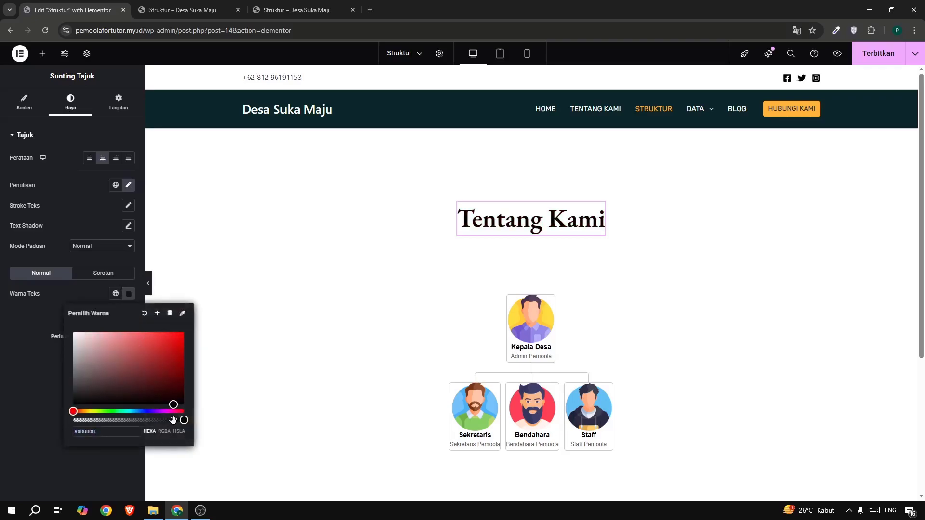
{"action": "left_click", "coordinate": [29, 365]}
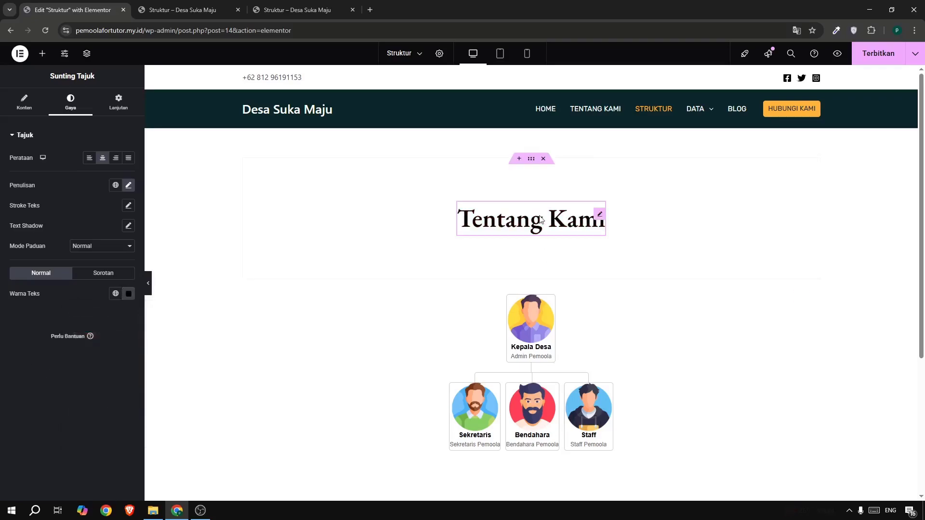
Set the minimum height of the Tentang Kami heading's container to 0 vh.
{"action": "left_click", "coordinate": [532, 159]}
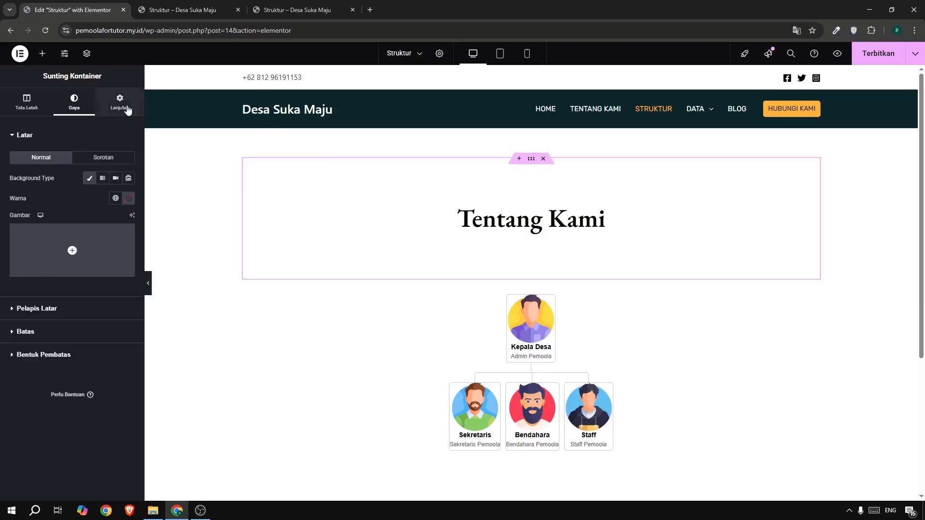
{"action": "left_click", "coordinate": [127, 110]}
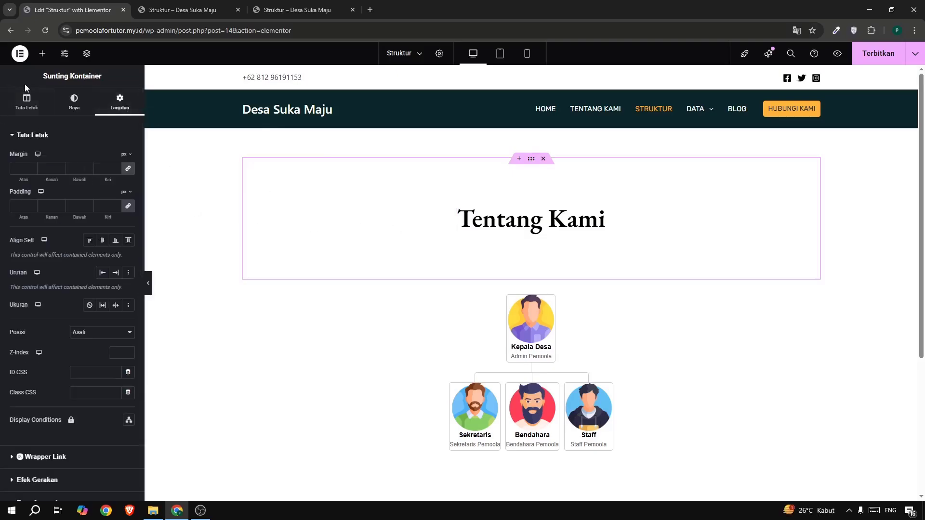
{"action": "left_click", "coordinate": [27, 102]}
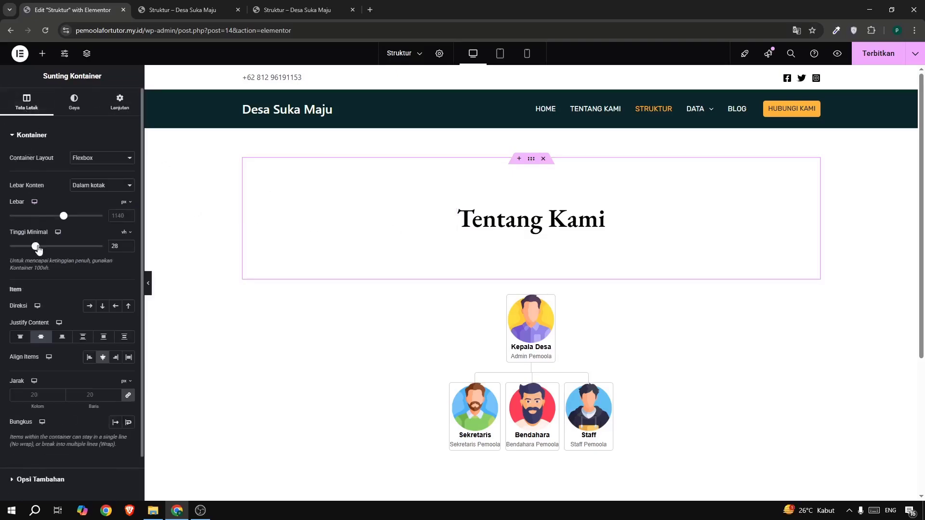
{"action": "left_click_drag", "start_coordinate": [36, 247], "coordinate": [1, 249]}
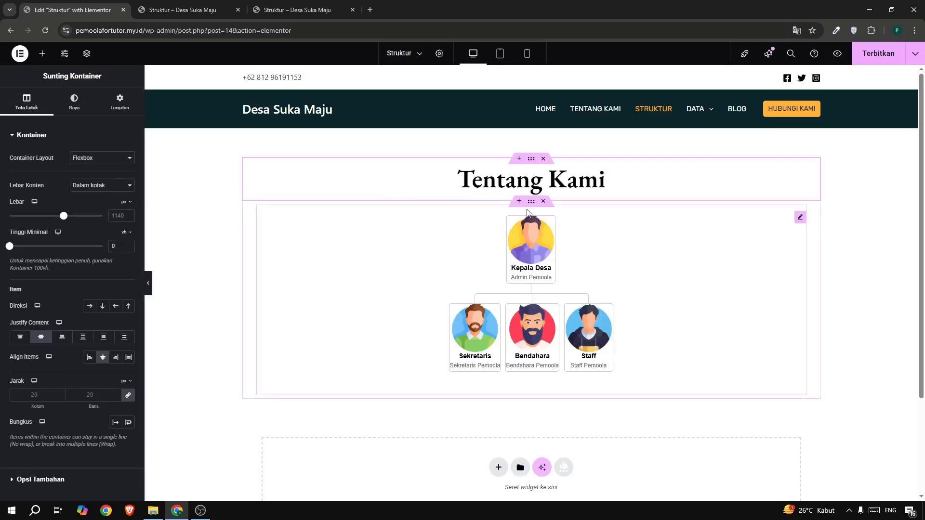
Set the organization chart container's margin to 4% at the bottom and 0 on the other sides.
{"action": "left_click", "coordinate": [530, 205]}
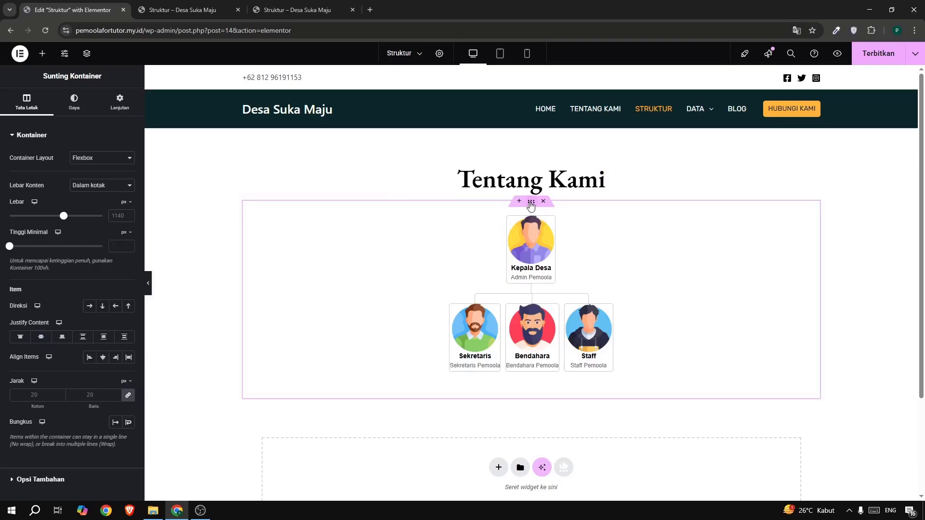
{"action": "left_click", "coordinate": [121, 98]}
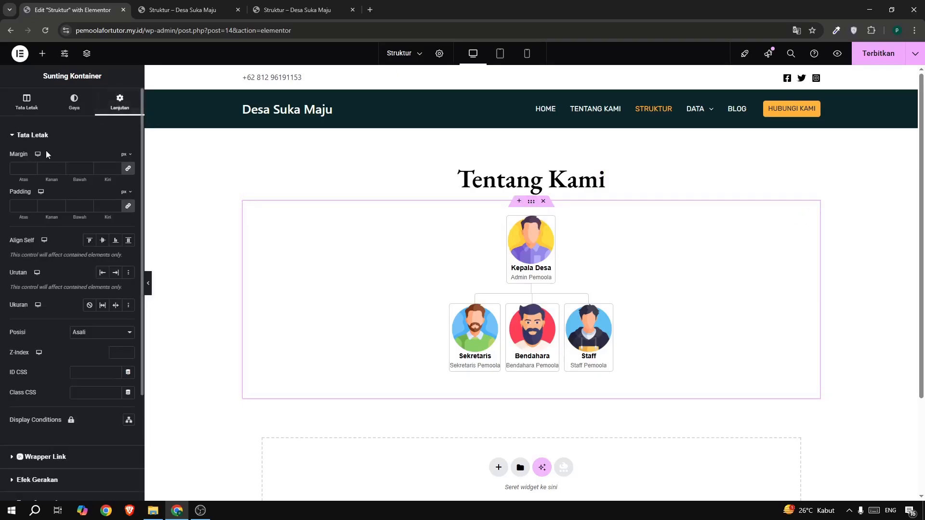
{"action": "left_click", "coordinate": [130, 170]}
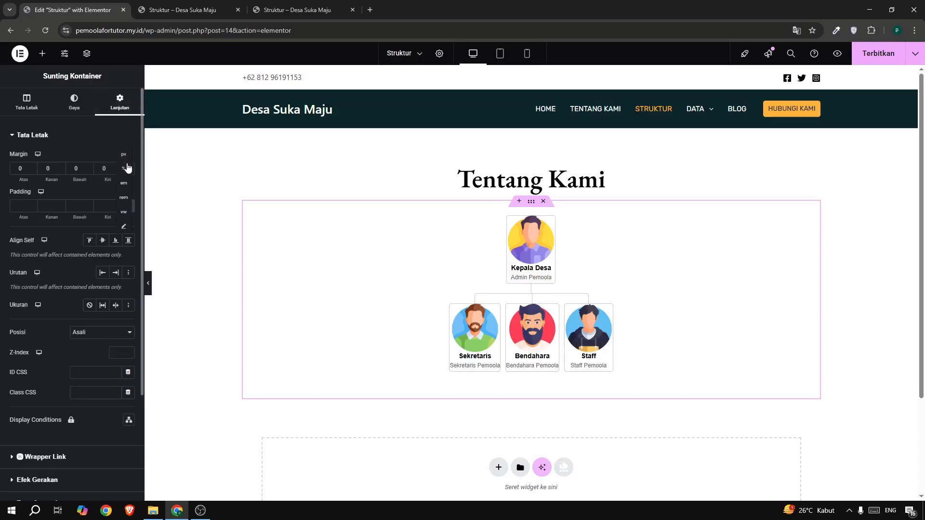
{"action": "left_click", "coordinate": [127, 168]}
{"action": "left_click", "coordinate": [81, 166]}
{"action": "type", "text": "4"}
Publish the Struktur page with its new spacing and reload the live page to check the layout.
{"action": "left_click", "coordinate": [854, 61]}
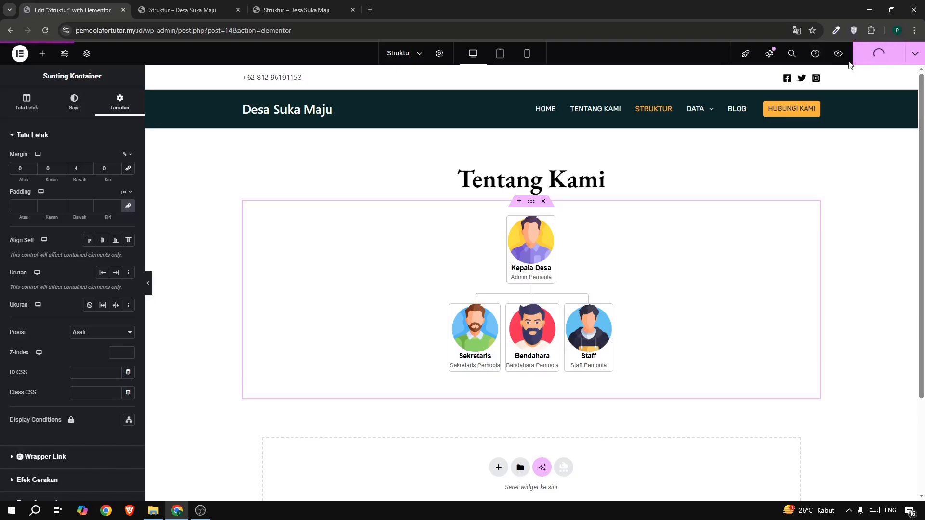
{"action": "left_click", "coordinate": [212, 14]}
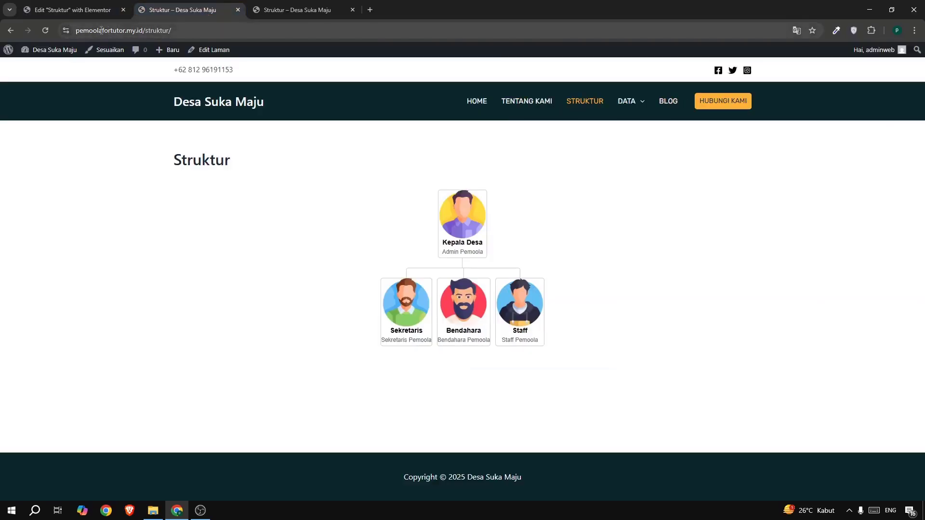
{"action": "left_click", "coordinate": [45, 30]}
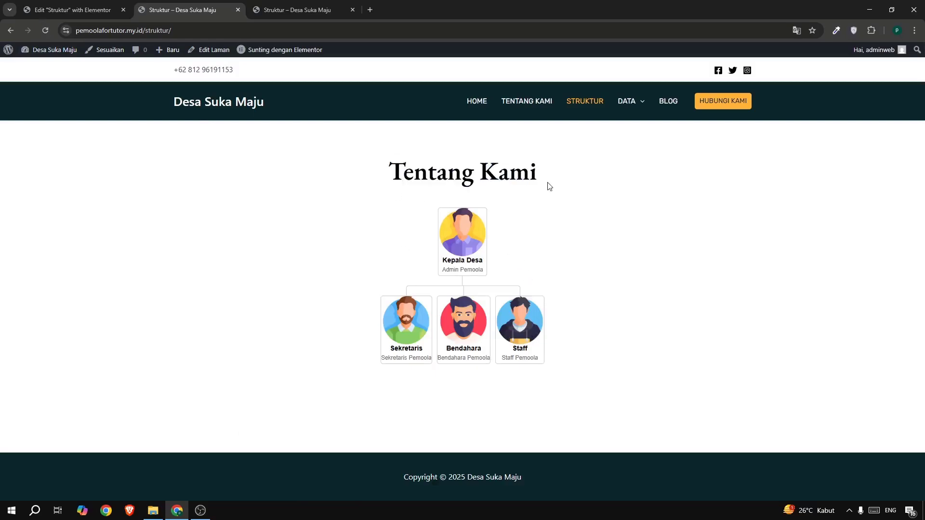
Replace the Tentang Kami heading text with "Struktur Desa", copied from the reference site's Struktur page.
{"action": "left_click", "coordinate": [292, 11]}
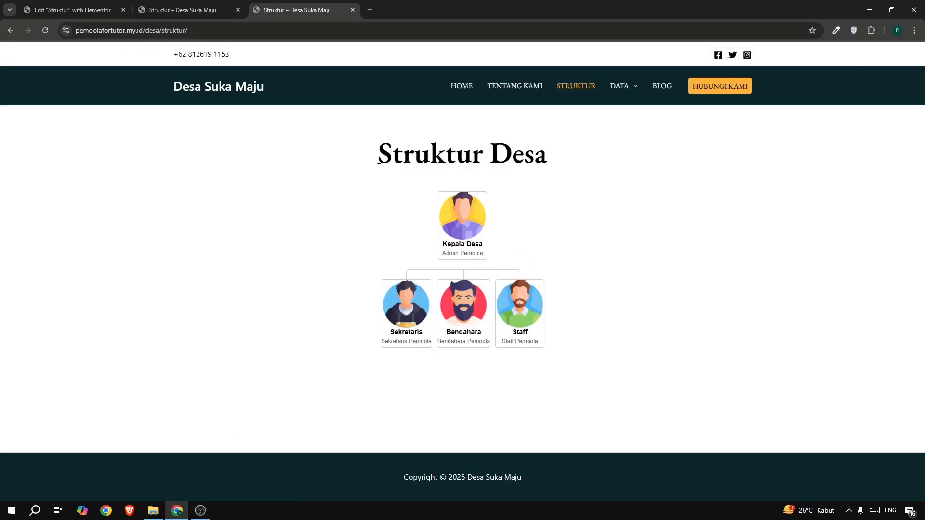
{"action": "left_click_drag", "start_coordinate": [378, 160], "coordinate": [627, 163]}
{"action": "key", "text": "ctrl+c"}
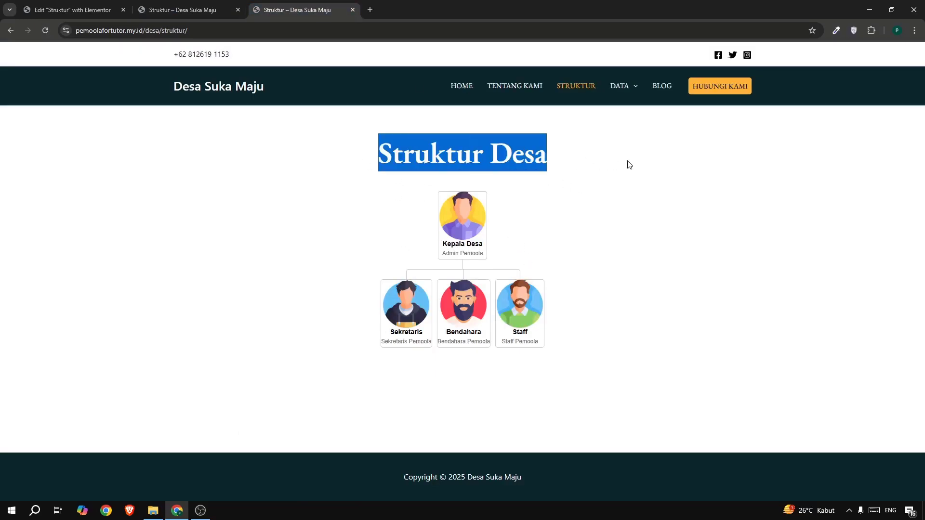
{"action": "left_click", "coordinate": [108, 16]}
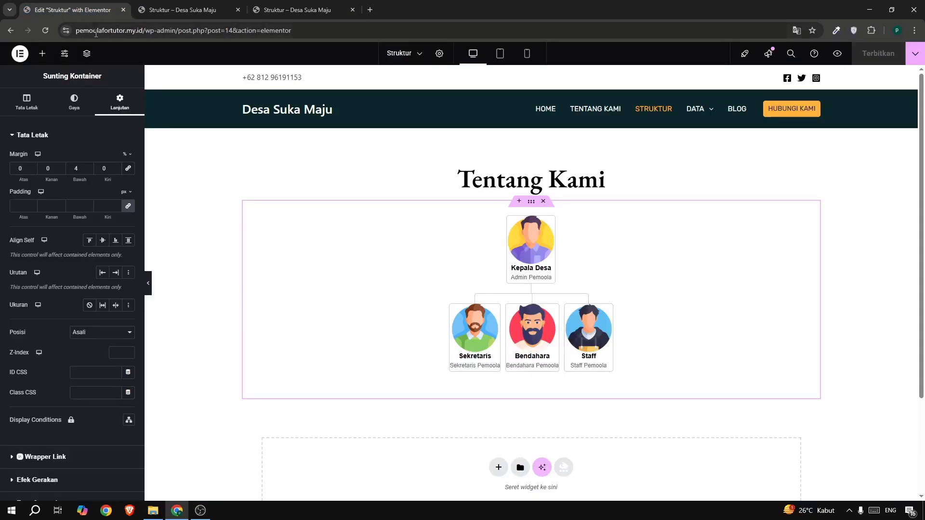
{"action": "left_click", "coordinate": [503, 181]}
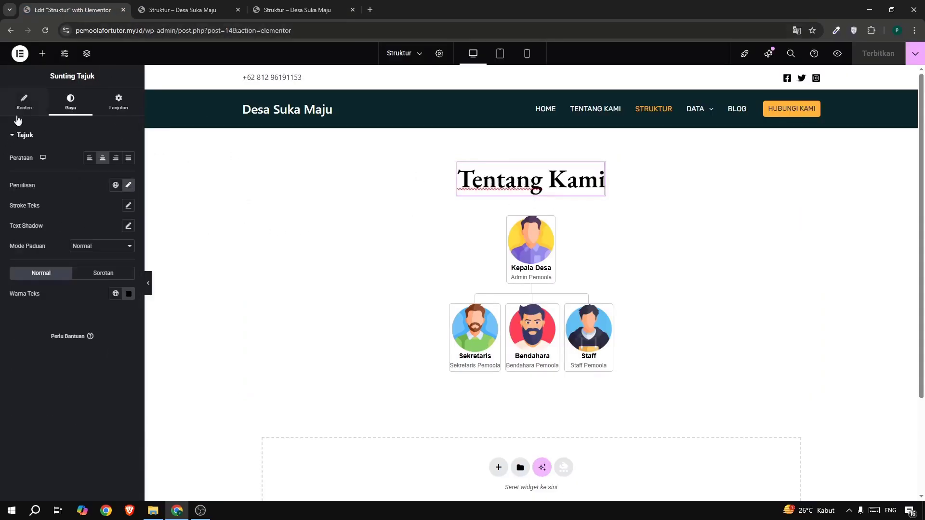
{"action": "left_click", "coordinate": [24, 103]}
{"action": "left_click", "coordinate": [19, 175]}
{"action": "key", "text": "ctrl+a"}
{"action": "key", "text": "ctrl+v"}
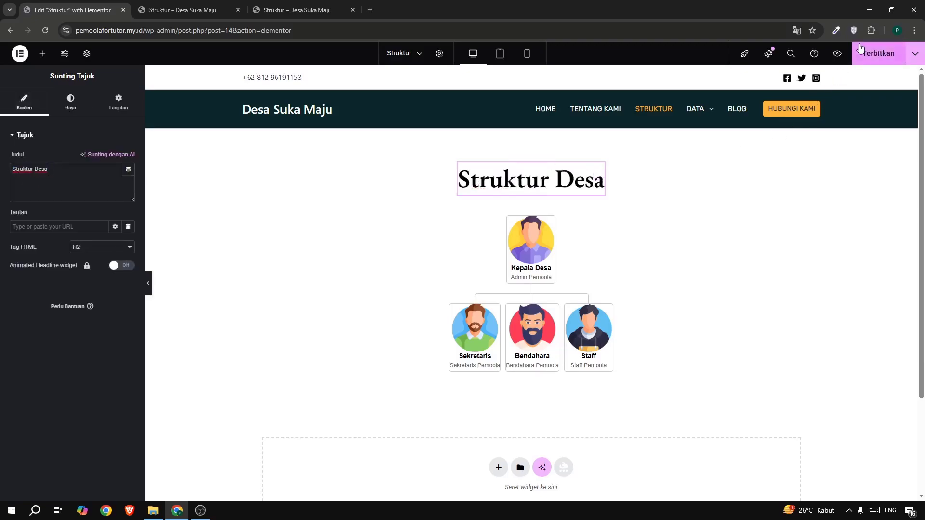
Publish the changed heading and check it on the reloaded live Struktur page.
{"action": "left_click", "coordinate": [878, 53]}
{"action": "left_click", "coordinate": [183, 10]}
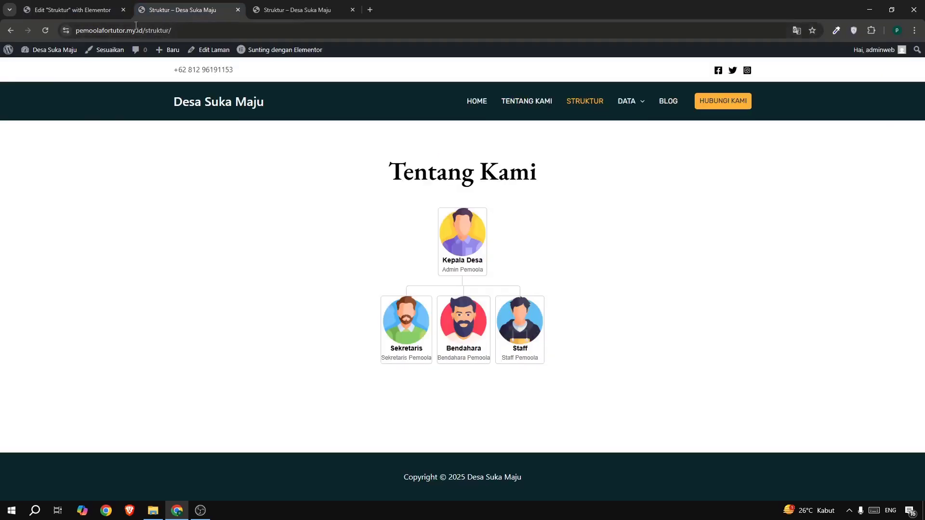
{"action": "left_click", "coordinate": [46, 31]}
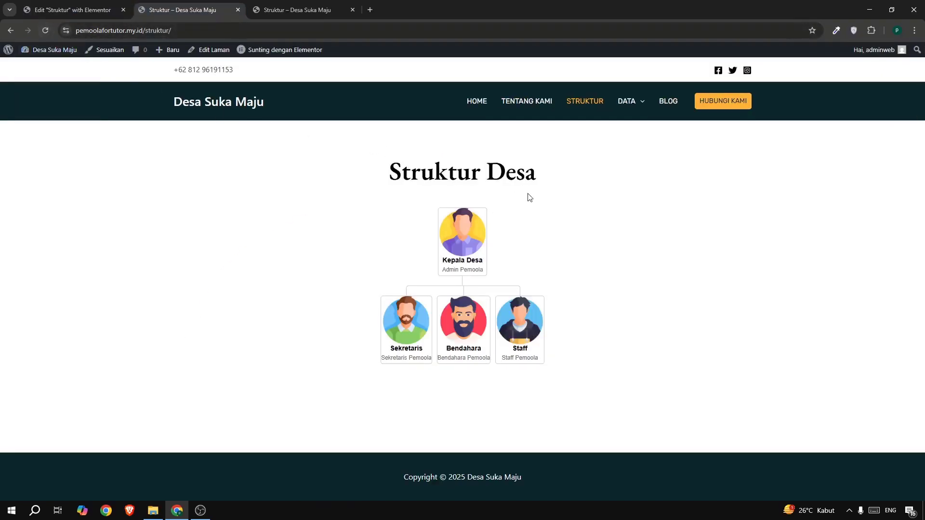
{"action": "left_click_drag", "start_coordinate": [412, 175], "coordinate": [564, 196]}
{"action": "left_click", "coordinate": [607, 211]}
Close the Struktur page editor and view the reference site's Data Usia page.
{"action": "left_click", "coordinate": [54, 16]}
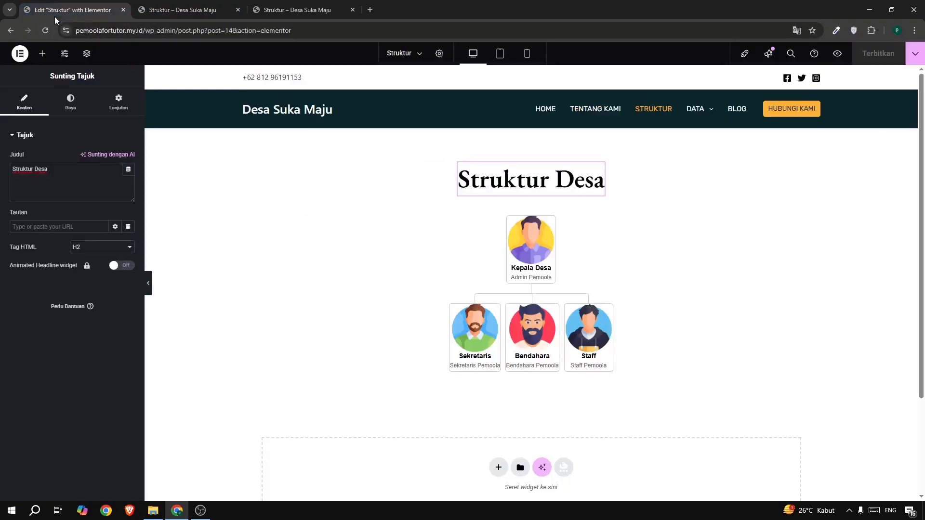
{"action": "left_click", "coordinate": [124, 10]}
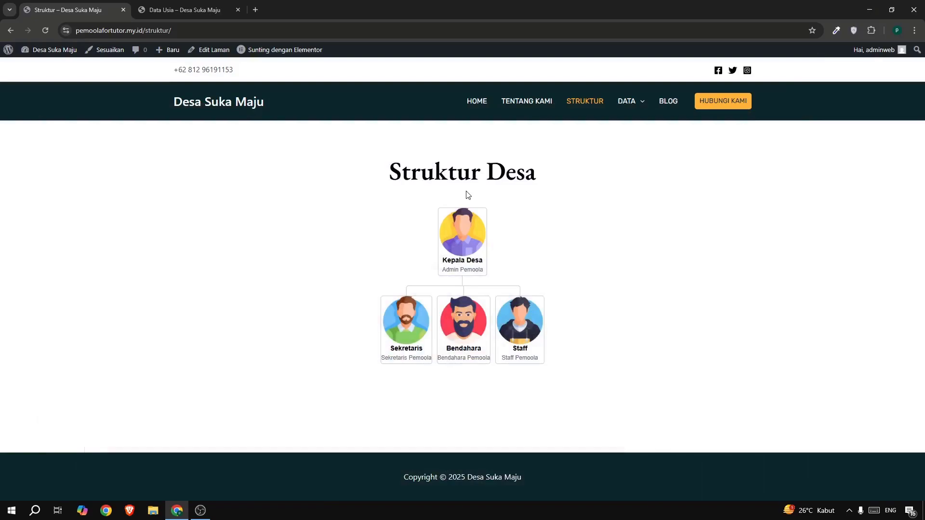
{"action": "mouse_move", "coordinate": [624, 100]}
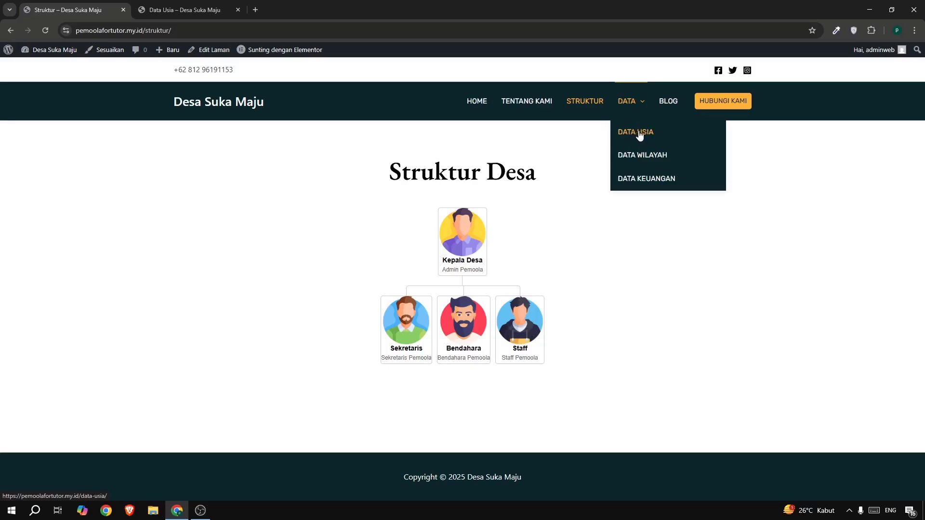
{"action": "left_click", "coordinate": [200, 10]}
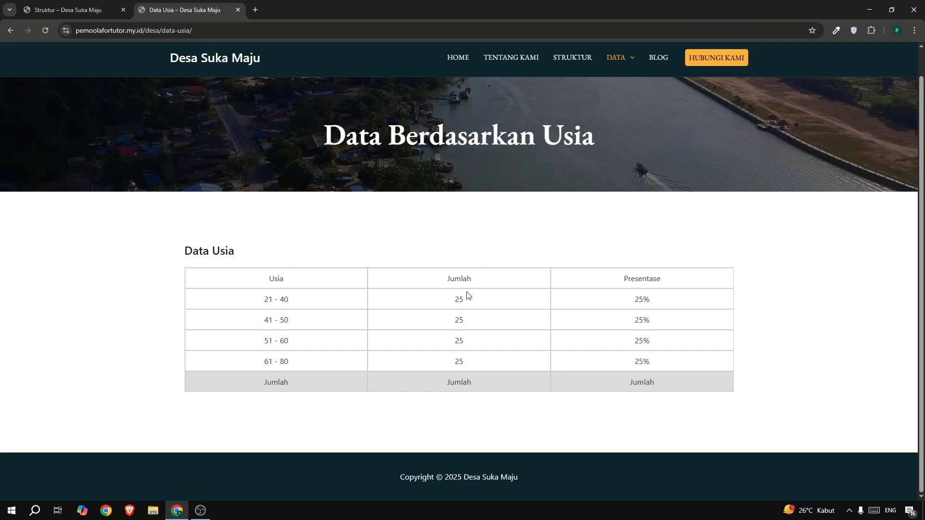
Examine the age ranges, counts and percentages in the reference site's Data Usia table.
{"action": "double_click", "coordinate": [266, 299]}
{"action": "left_click", "coordinate": [279, 302]}
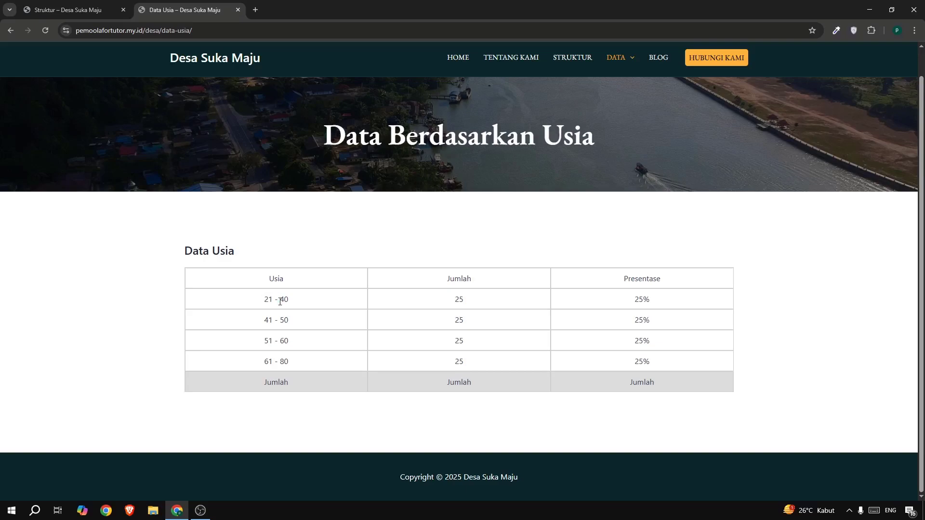
{"action": "double_click", "coordinate": [459, 304]}
{"action": "left_click_drag", "start_coordinate": [555, 308], "coordinate": [633, 318]}
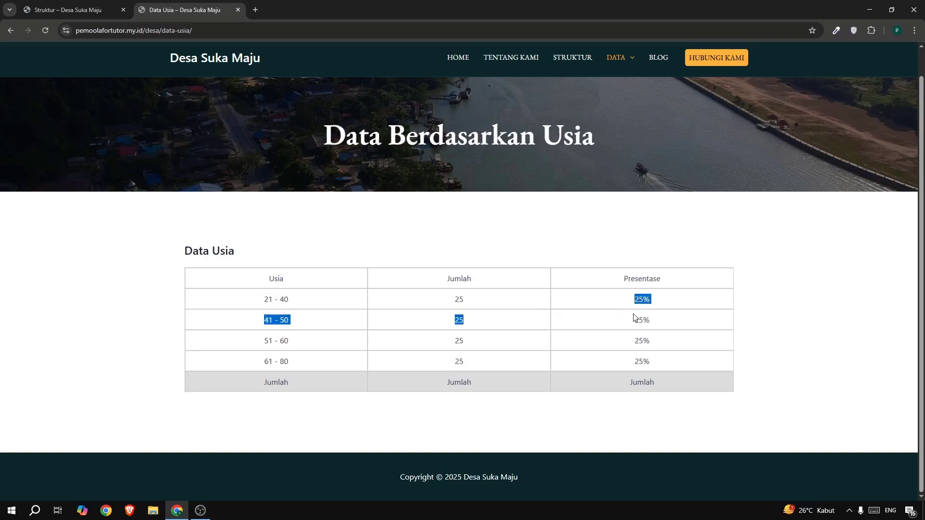
{"action": "left_click", "coordinate": [645, 319]}
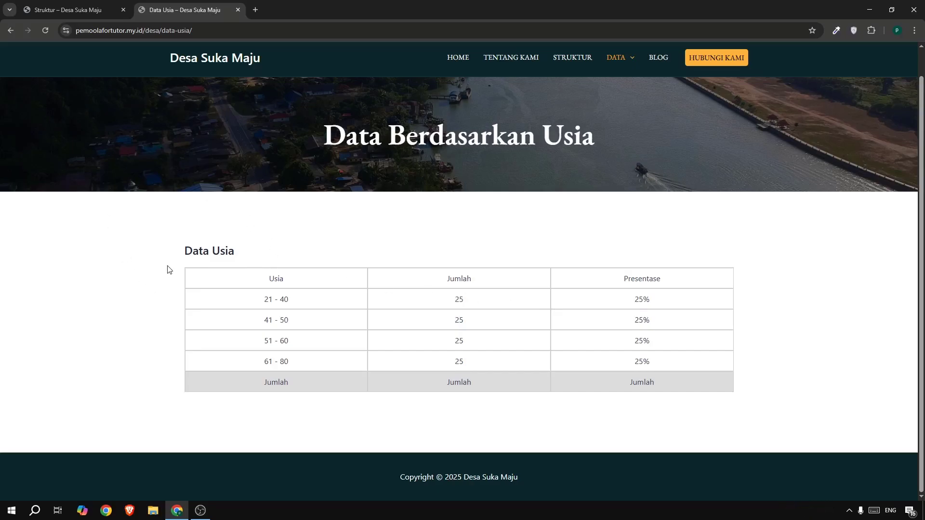
Open the Desa Suka Maju WordPress dashboard in a new browser tab and place it before the other tabs.
{"action": "left_click", "coordinate": [78, 10]}
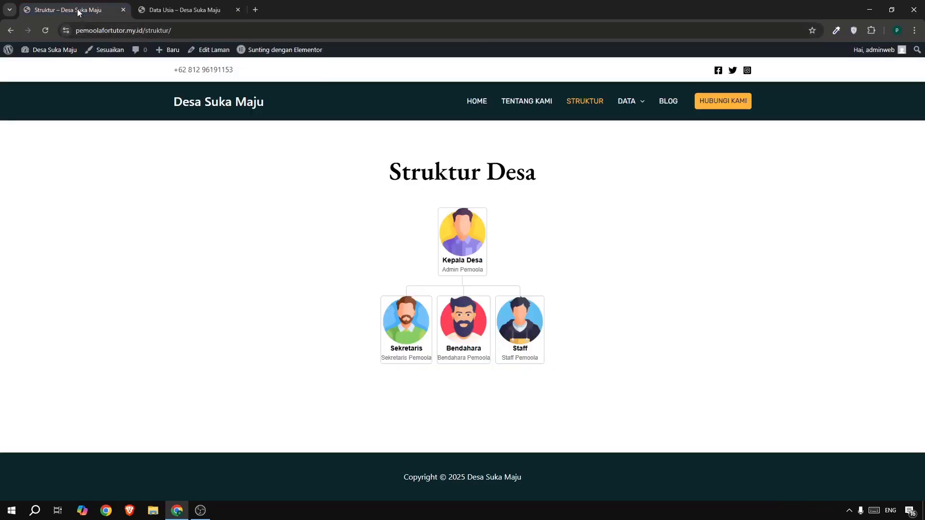
{"action": "mouse_move", "coordinate": [53, 50]}
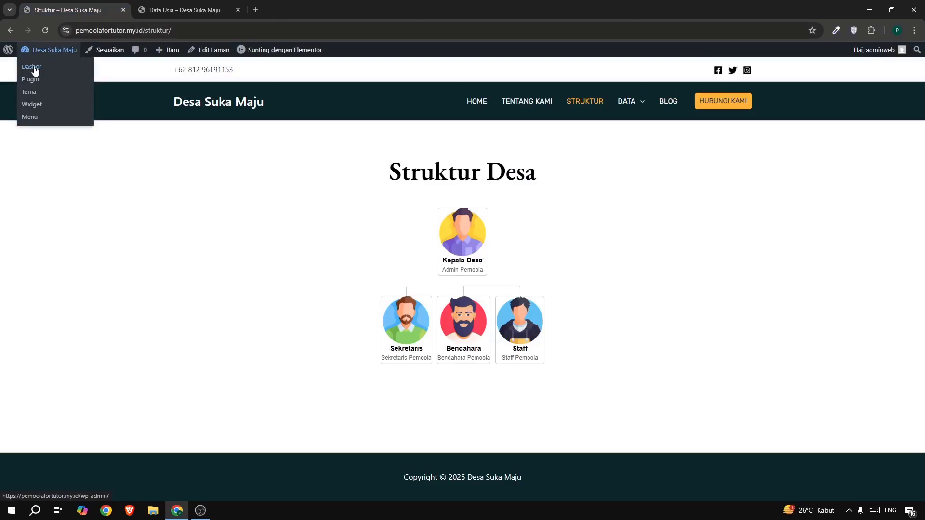
{"action": "right_click", "coordinate": [42, 72]}
{"action": "left_click", "coordinate": [62, 78]}
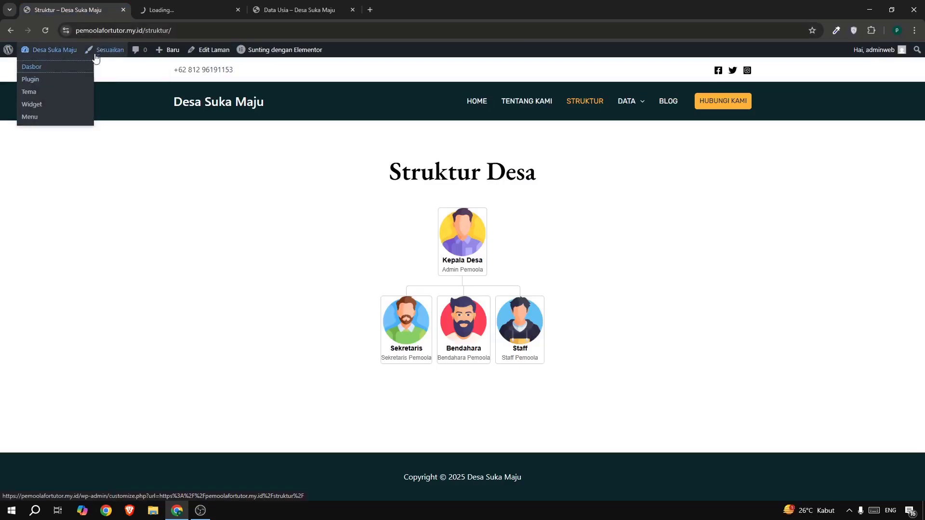
{"action": "left_click", "coordinate": [155, 13]}
{"action": "left_click_drag", "start_coordinate": [154, 13], "coordinate": [62, 4]}
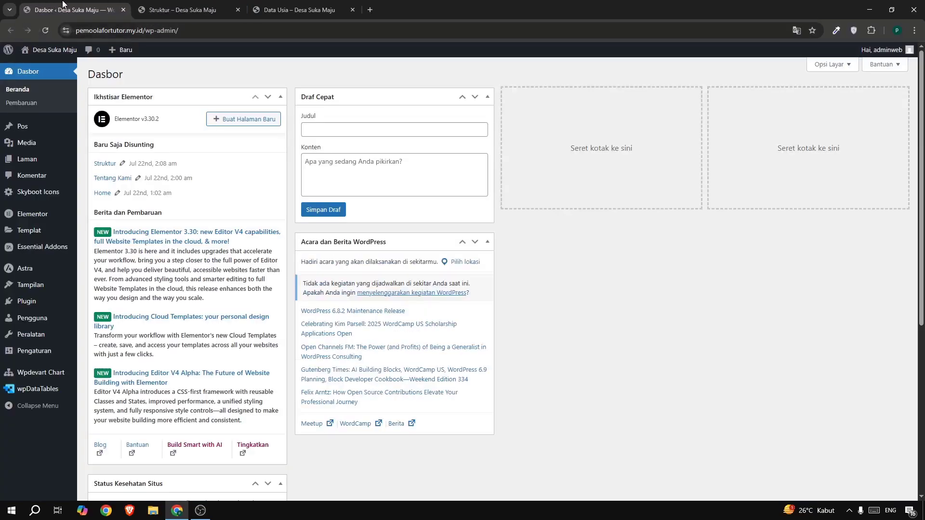
Start a new wpDataTables table with the option "Create a simple table from scratch".
{"action": "left_click", "coordinate": [29, 391]}
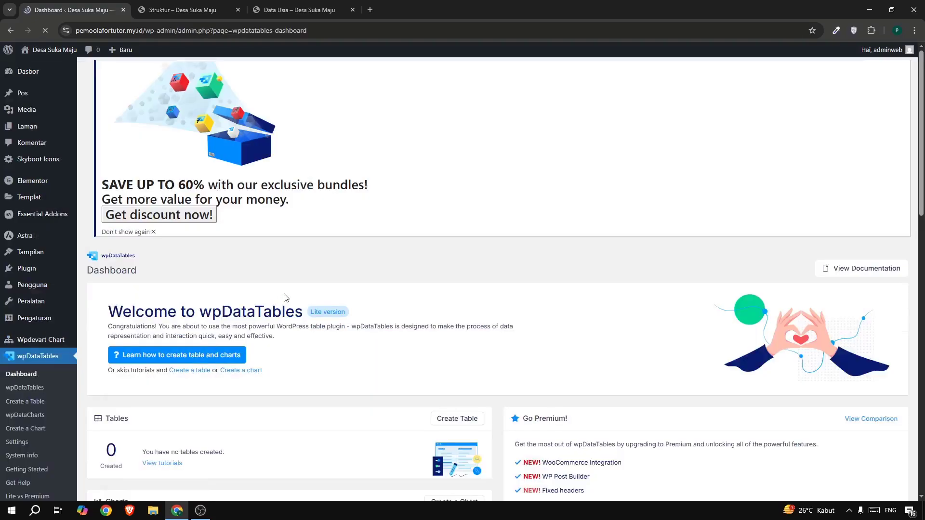
{"action": "scroll", "coordinate": [284, 297], "scroll_direction": "down", "scroll_amount": 7}
{"action": "scroll", "coordinate": [284, 297], "scroll_direction": "up", "scroll_amount": 4}
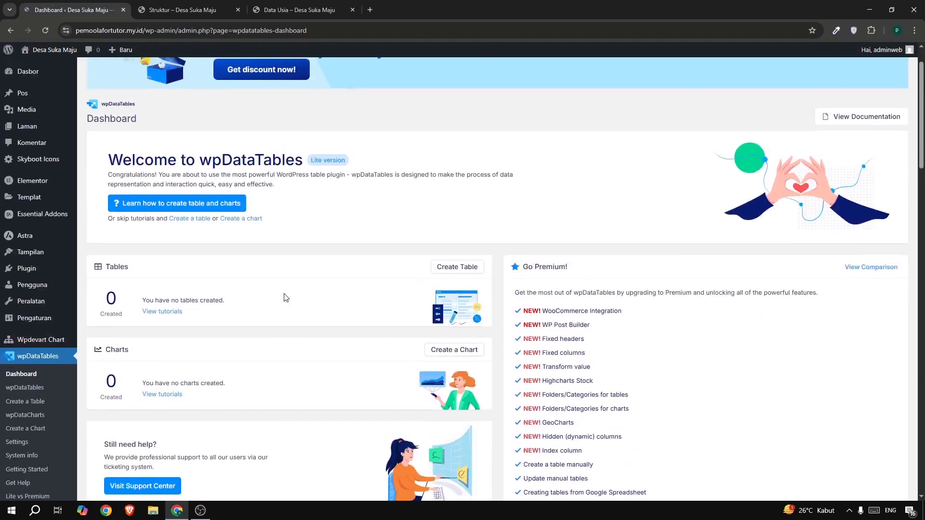
{"action": "scroll", "coordinate": [284, 297], "scroll_direction": "down", "scroll_amount": 6}
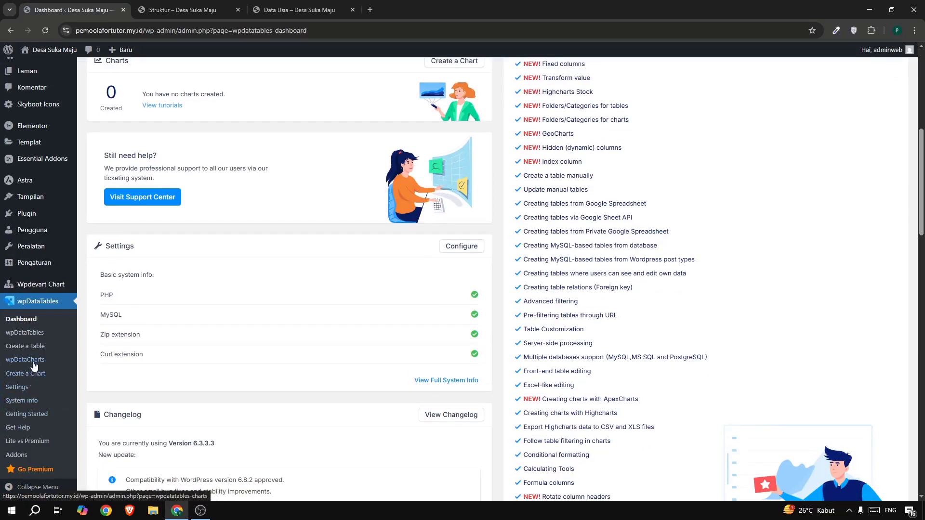
{"action": "left_click", "coordinate": [35, 346]}
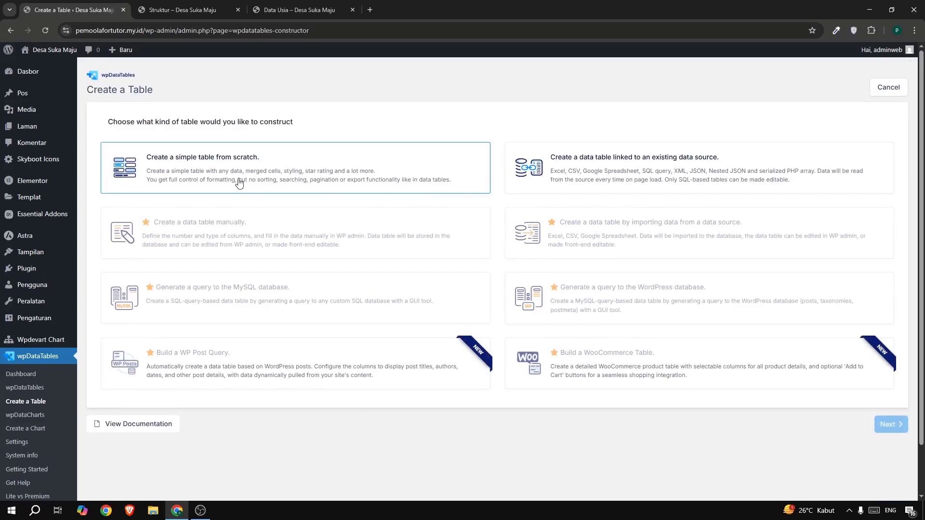
{"action": "left_click", "coordinate": [224, 158]}
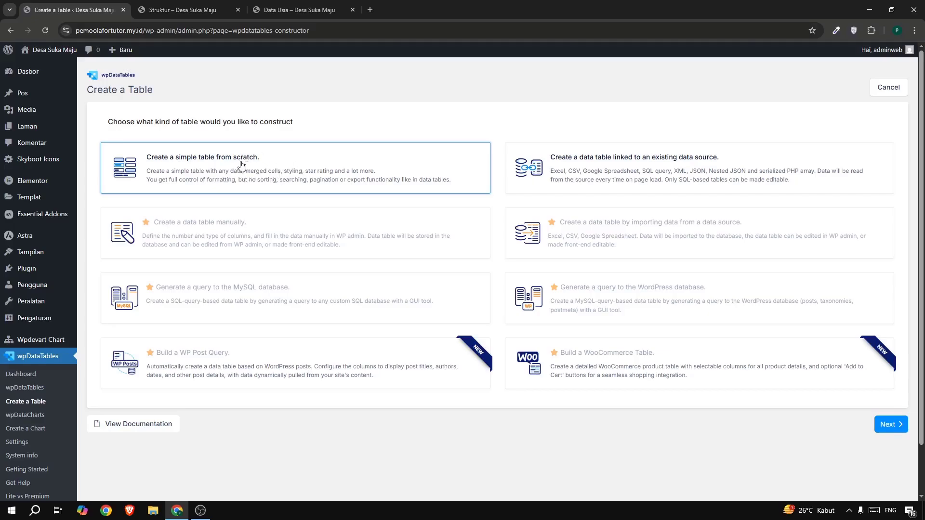
{"action": "left_click", "coordinate": [889, 425]}
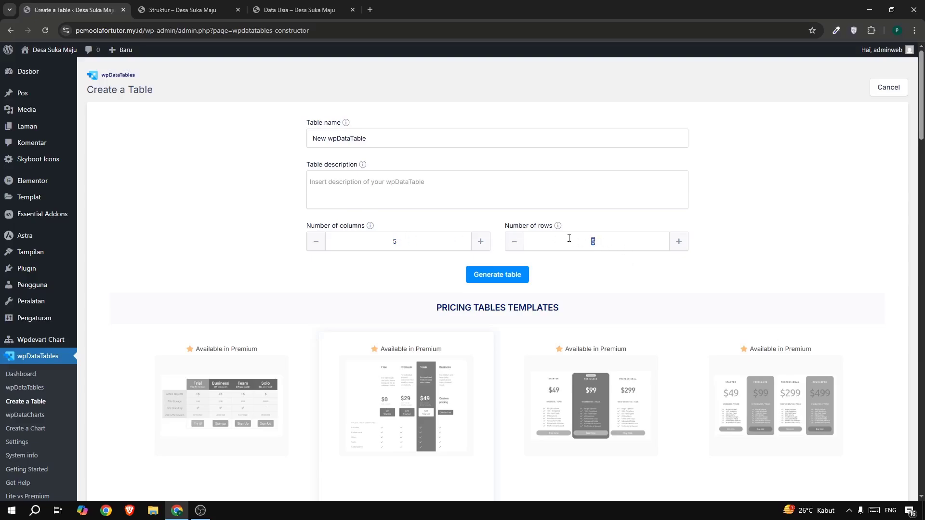
Set the new table to 3 columns and 6 rows, matching the reference site's Data Usia table.
{"action": "left_click", "coordinate": [271, 4]}
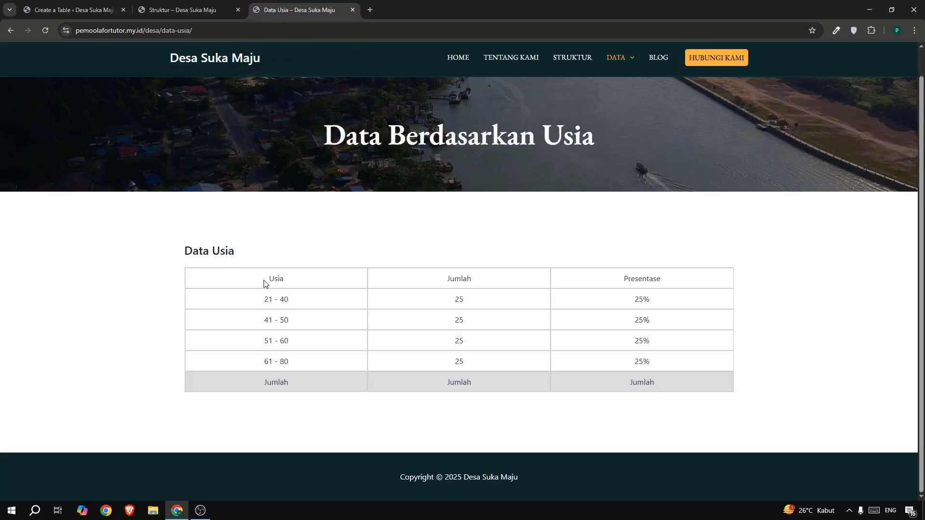
{"action": "left_click_drag", "start_coordinate": [264, 283], "coordinate": [277, 370]}
{"action": "left_click", "coordinate": [347, 270]}
{"action": "left_click", "coordinate": [72, 10]}
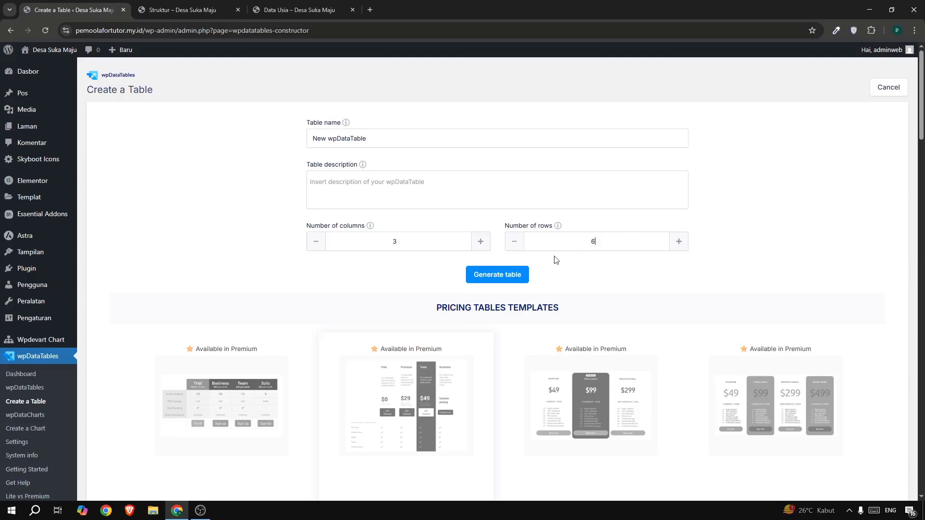
Name the table "Data Usia" as on the reference page and generate it.
{"action": "triple_click", "coordinate": [333, 138]}
{"action": "type", "text": "Data"}
{"action": "left_click", "coordinate": [279, 11]}
{"action": "left_click", "coordinate": [116, 10]}
{"action": "left_click", "coordinate": [484, 276]}
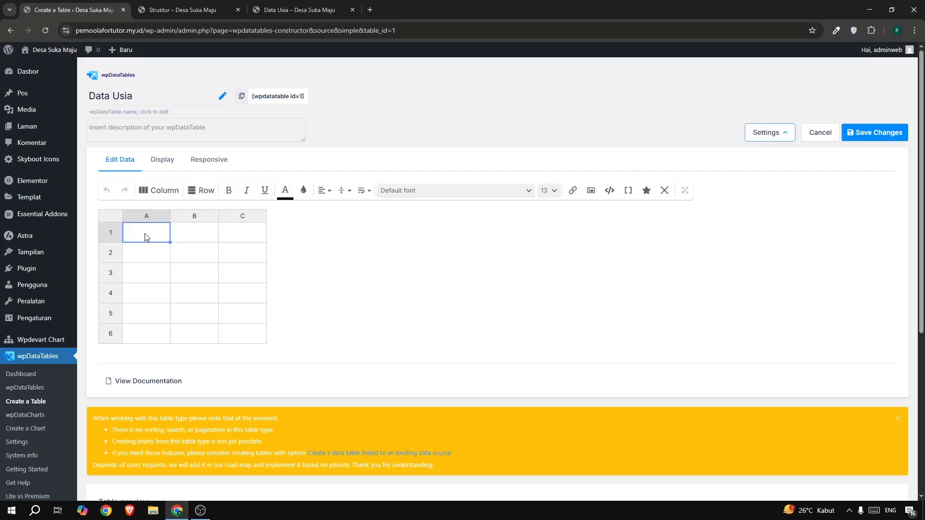
Fill the table's first row with the headers Usia, Jumlah and Presentase, as in the reference table.
{"action": "left_click", "coordinate": [268, 11]}
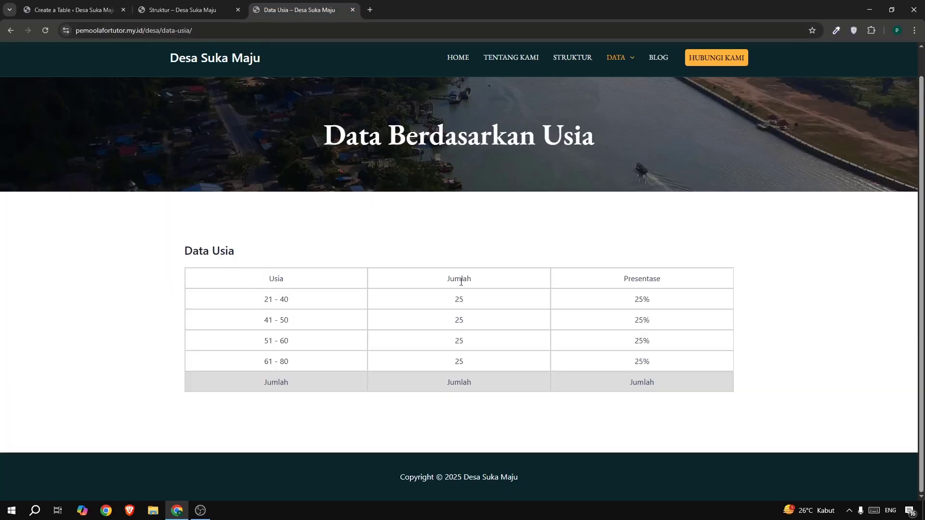
{"action": "left_click", "coordinate": [51, 13]}
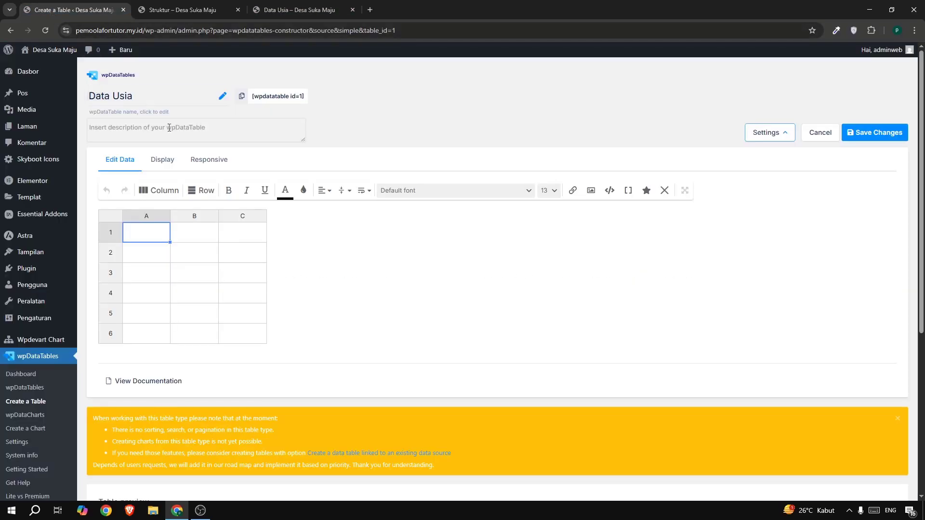
{"action": "double_click", "coordinate": [143, 231]}
{"action": "double_click", "coordinate": [181, 234]}
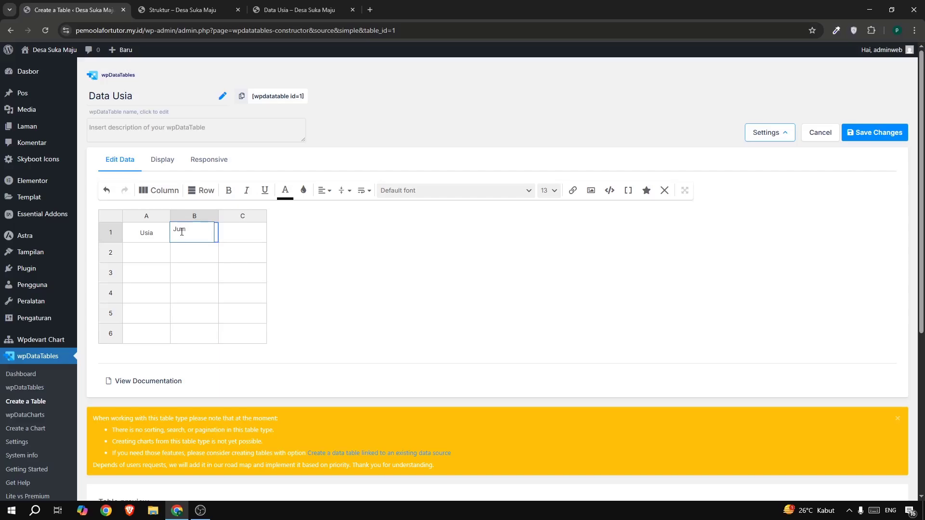
{"action": "double_click", "coordinate": [236, 233]}
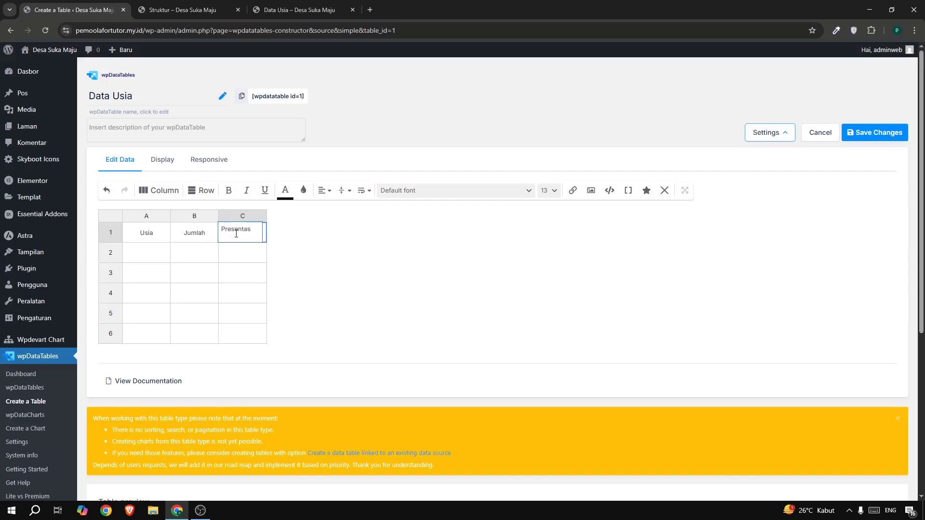
{"action": "left_click", "coordinate": [337, 271]}
{"action": "double_click", "coordinate": [259, 235]}
{"action": "left_click", "coordinate": [299, 248]}
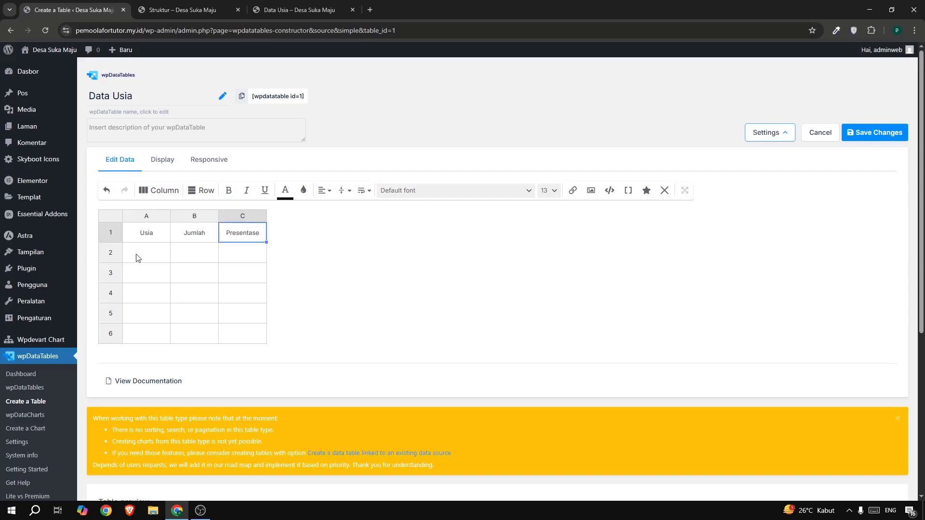
Enter the age ranges 21 - 40, 41 - 50, 51 - 60 and 61 -80 in cells A2 to A5.
{"action": "left_click", "coordinate": [273, 13]}
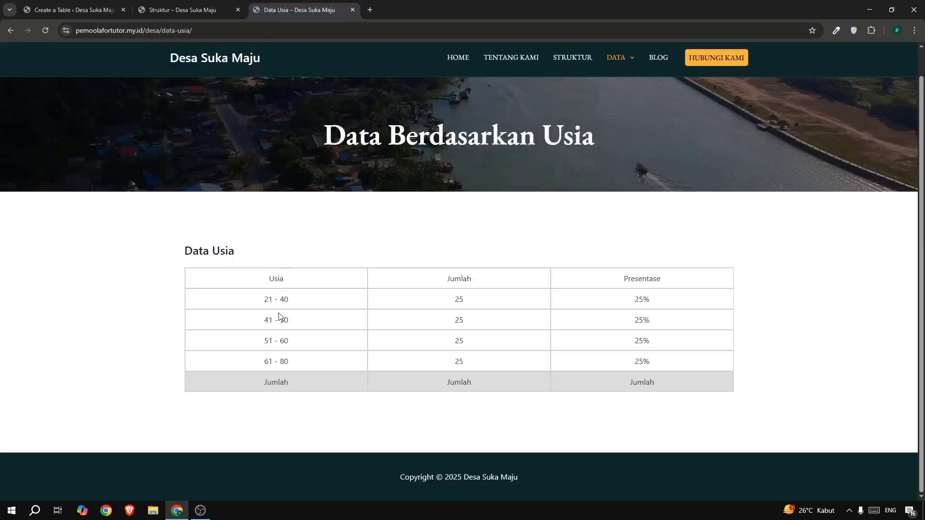
{"action": "left_click", "coordinate": [56, 12]}
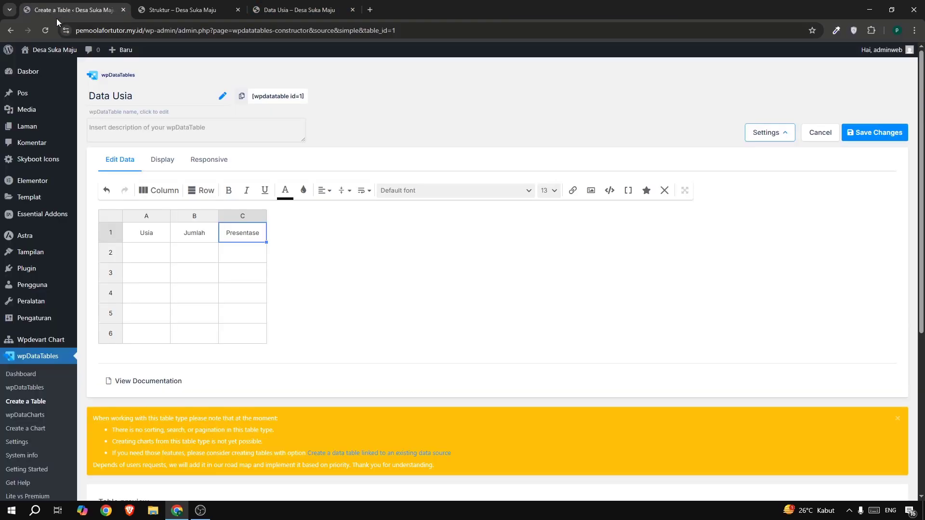
{"action": "double_click", "coordinate": [152, 253]}
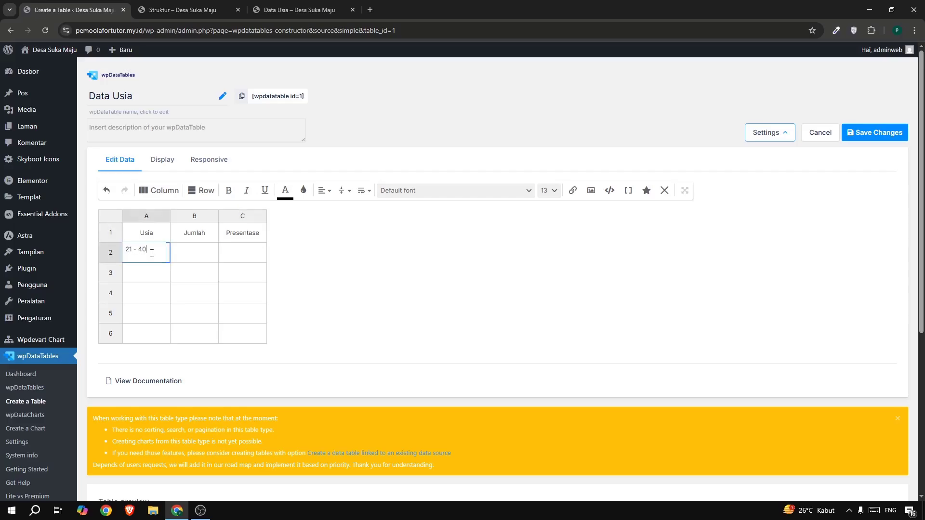
{"action": "double_click", "coordinate": [139, 279]}
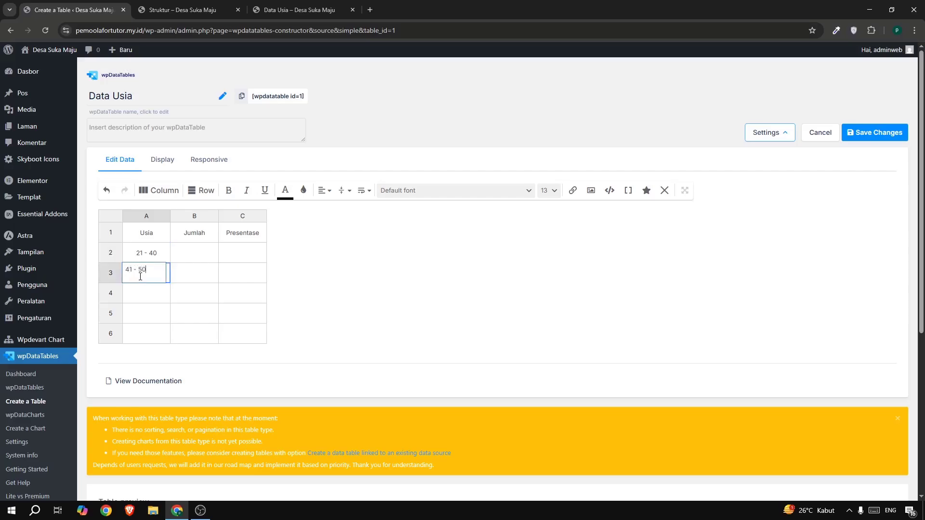
{"action": "type", "text": "41 - 50"}
{"action": "double_click", "coordinate": [137, 292]}
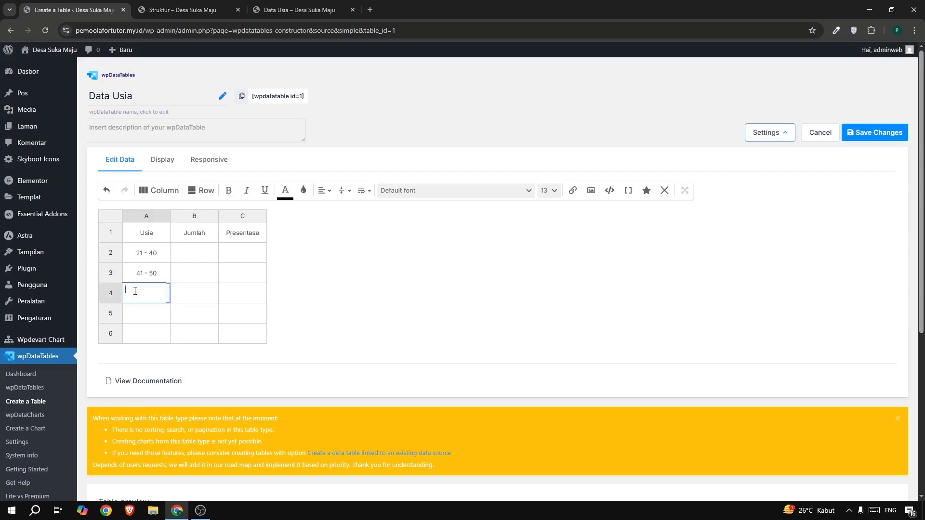
{"action": "type", "text": "51 - 60"}
{"action": "double_click", "coordinate": [146, 314]}
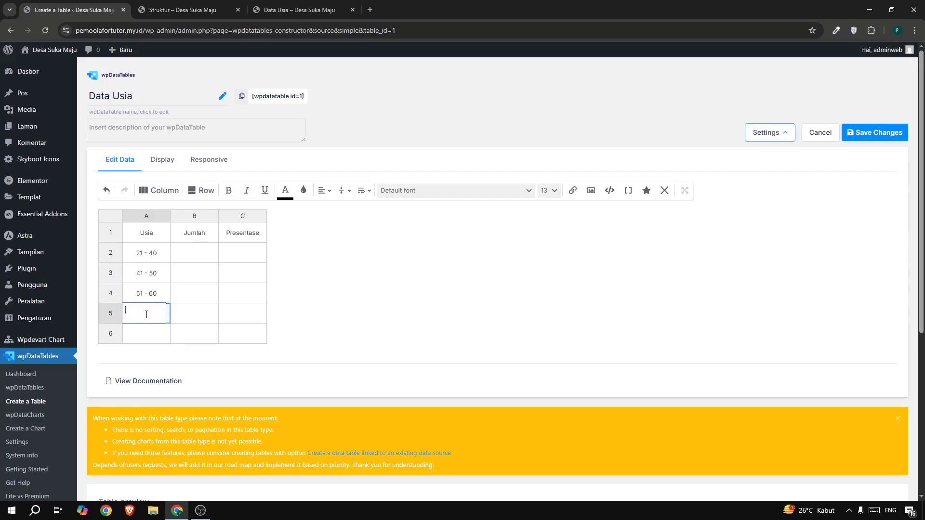
{"action": "type", "text": "61 -80"}
Check the reference table's last row and enter "Jumlah" in cell A6.
{"action": "left_click", "coordinate": [153, 338]}
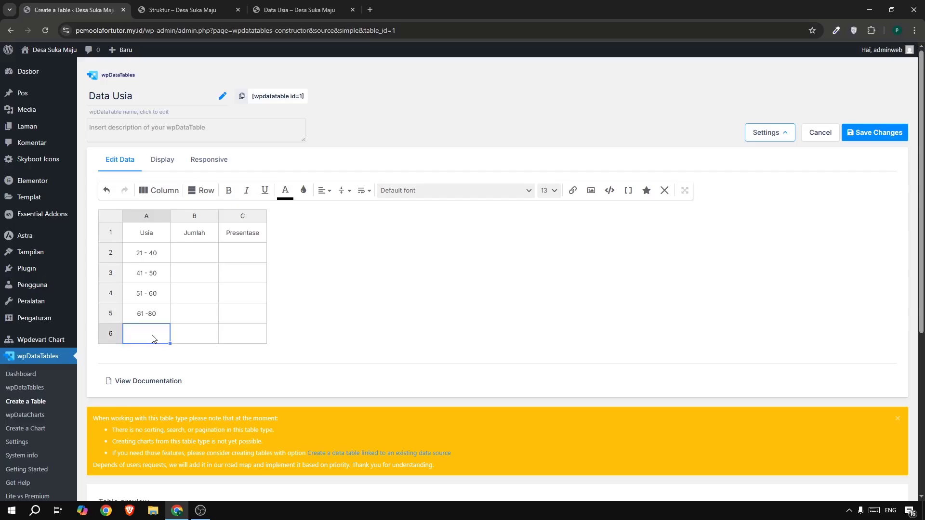
{"action": "left_click", "coordinate": [294, 11]}
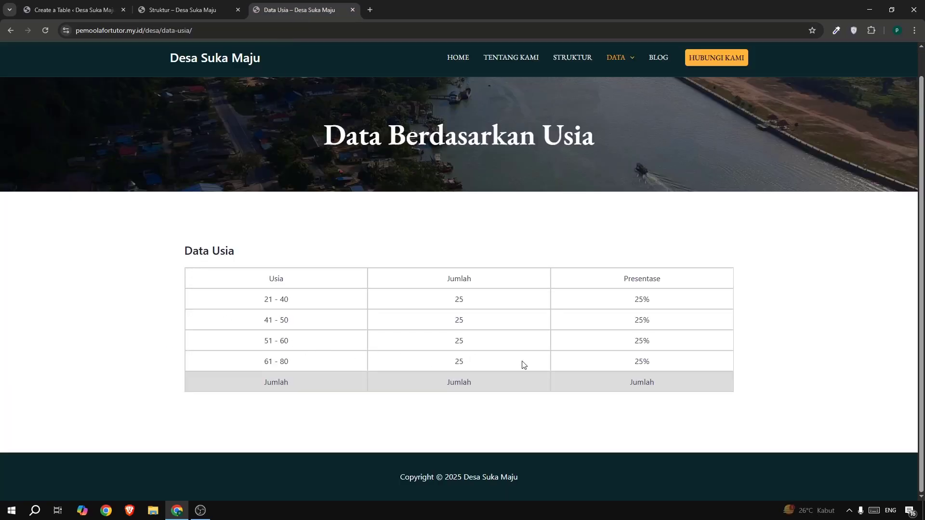
{"action": "left_click", "coordinate": [36, 13]}
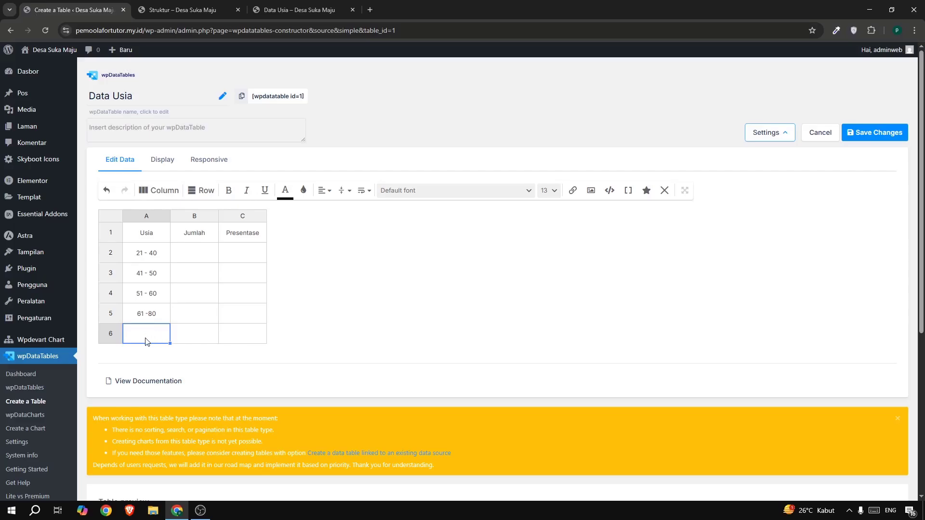
{"action": "double_click", "coordinate": [146, 338]}
Enter 25 in each Jumlah cell from B2 to B5.
{"action": "left_click", "coordinate": [203, 252]}
{"action": "double_click", "coordinate": [203, 250]}
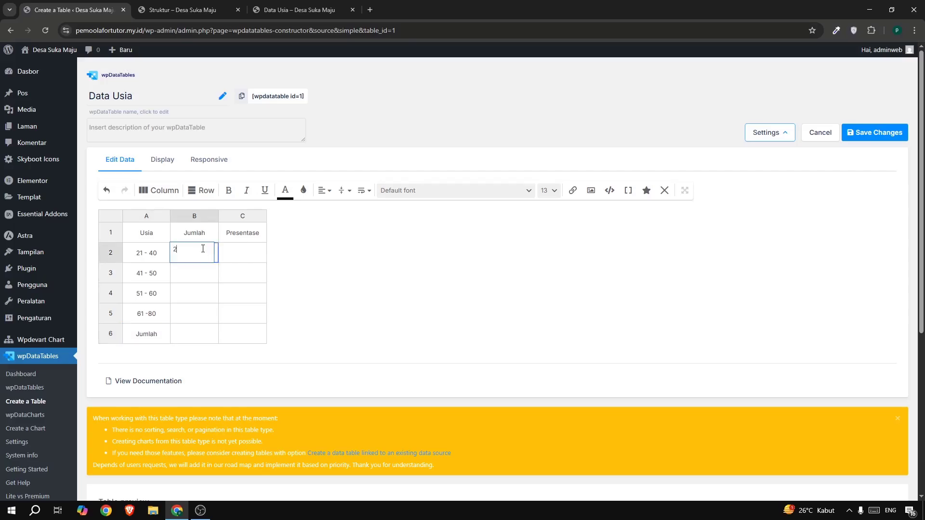
{"action": "type", "text": "25"}
{"action": "left_click", "coordinate": [198, 273]}
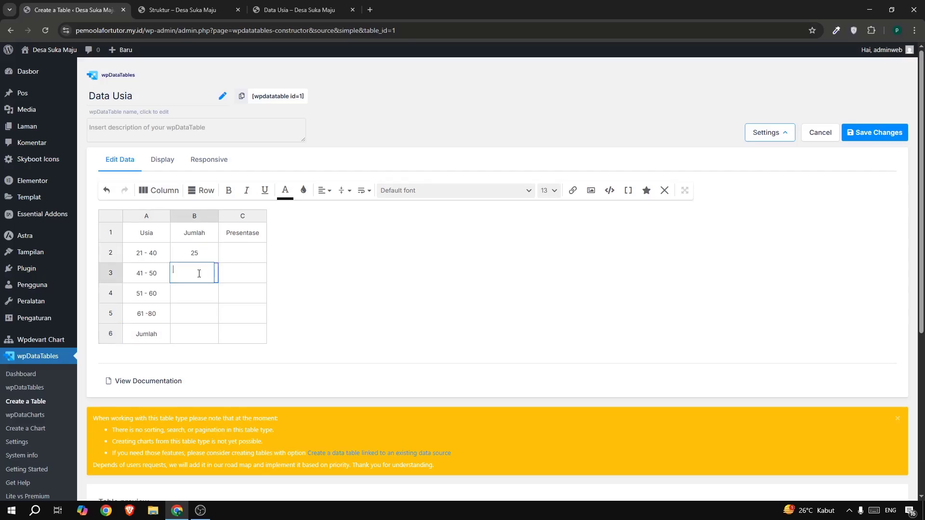
{"action": "type", "text": "25"}
{"action": "left_click", "coordinate": [187, 309]}
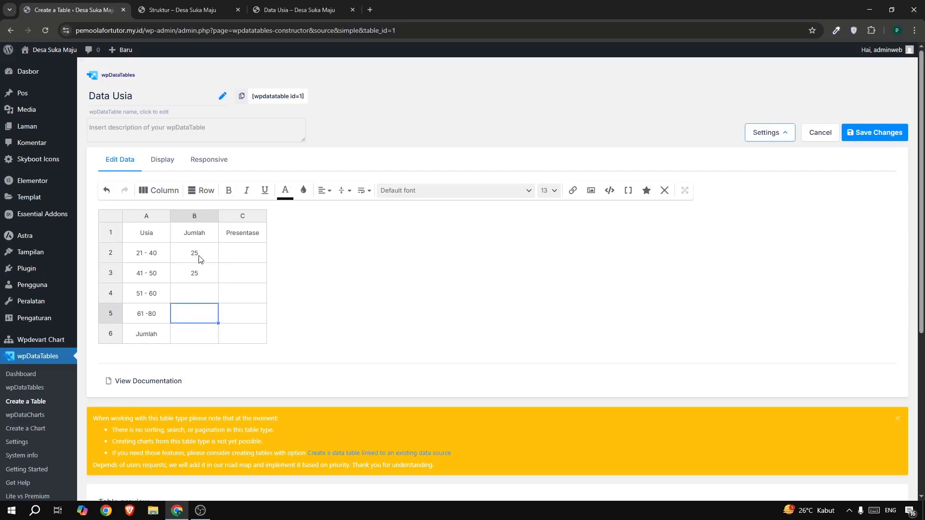
{"action": "double_click", "coordinate": [192, 292]}
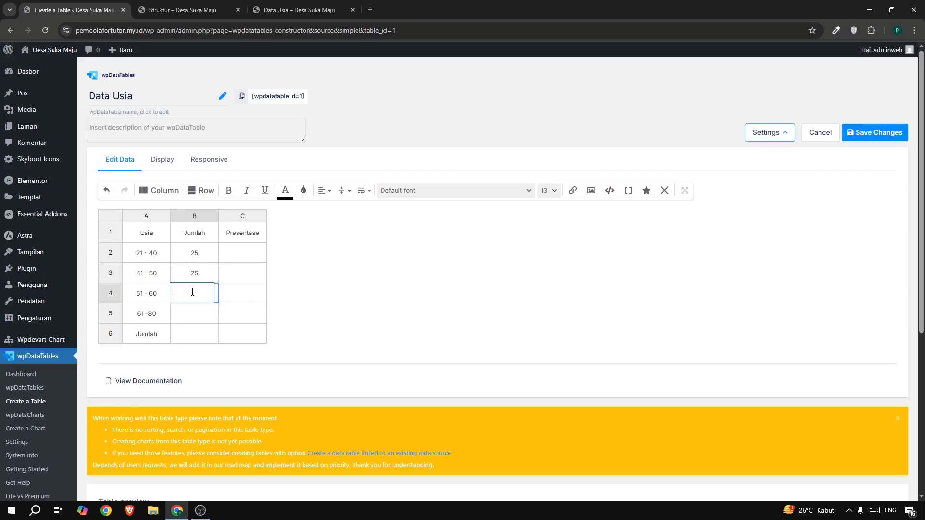
{"action": "type", "text": "25"}
{"action": "double_click", "coordinate": [192, 315]}
{"action": "type", "text": "25"}
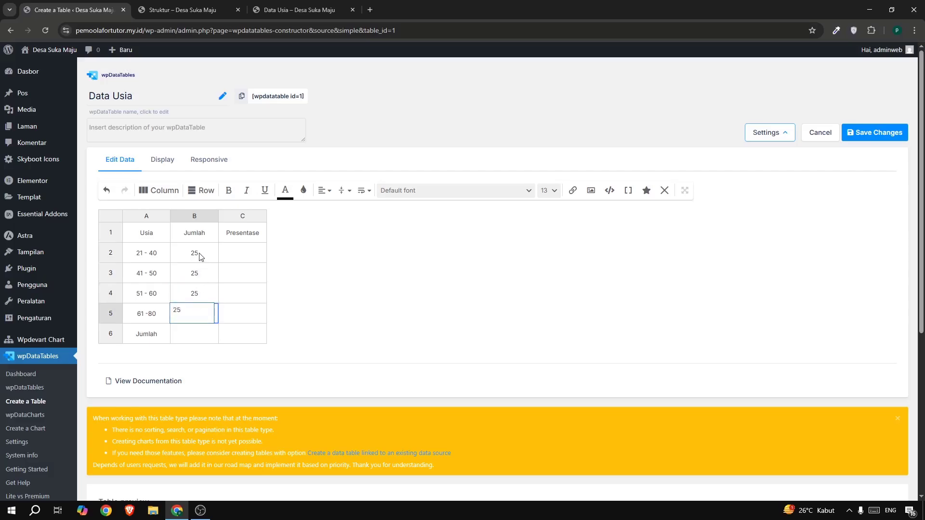
Enter the total 100 in cell B6 of the Jumlah column.
{"action": "left_click", "coordinate": [395, 283]}
{"action": "double_click", "coordinate": [189, 332]}
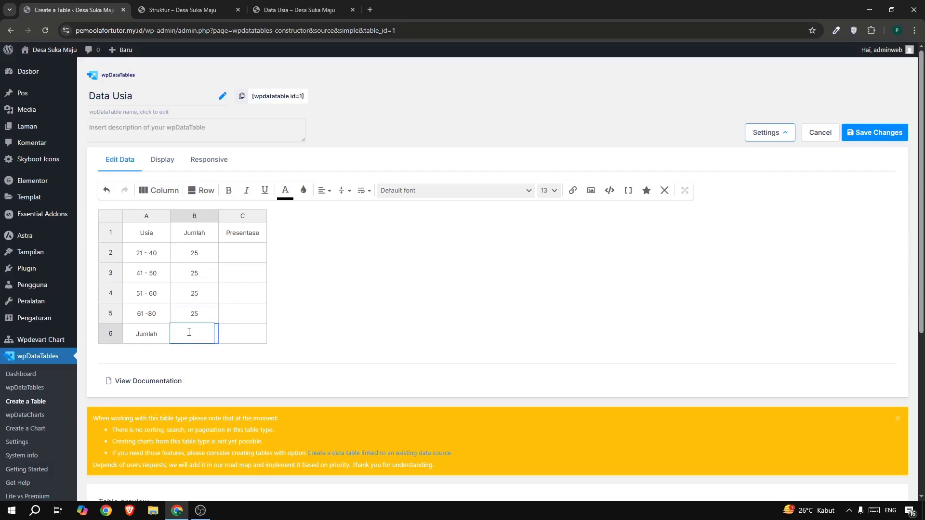
{"action": "left_click", "coordinate": [228, 266]}
Enter 25% in each Presentase cell from C2 to C5.
{"action": "left_click", "coordinate": [236, 255]}
{"action": "double_click", "coordinate": [238, 253]}
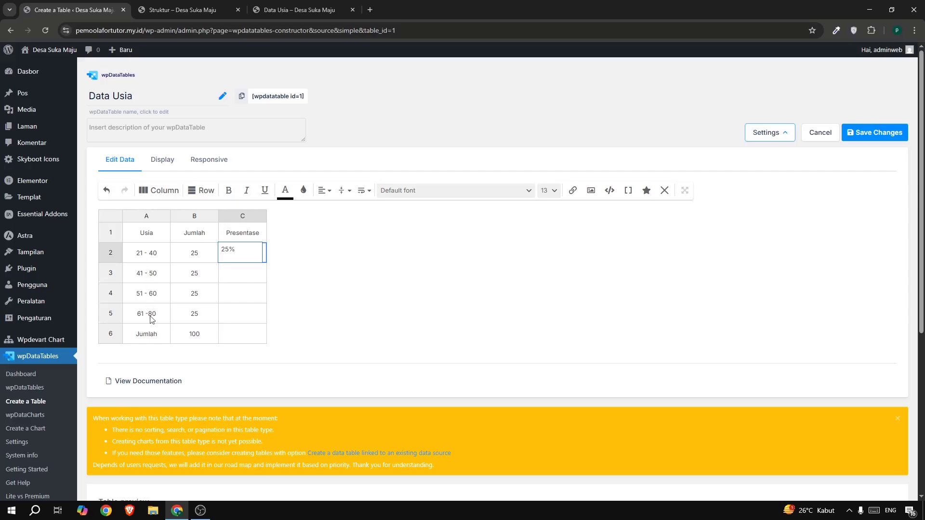
{"action": "double_click", "coordinate": [229, 275]}
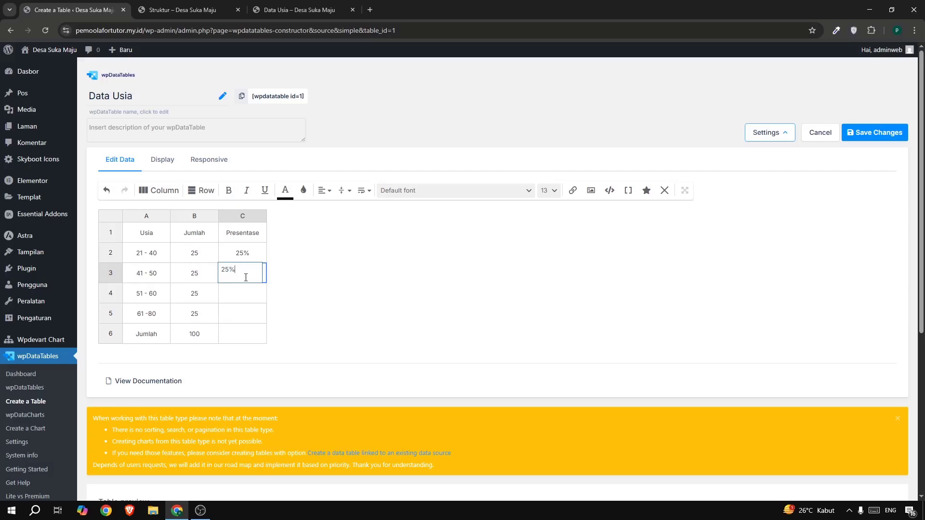
{"action": "key", "text": "ctrl+a"}
{"action": "key", "text": "ctrl+c"}
{"action": "double_click", "coordinate": [238, 294]}
{"action": "key", "text": "ctrl+v"}
{"action": "double_click", "coordinate": [244, 314]}
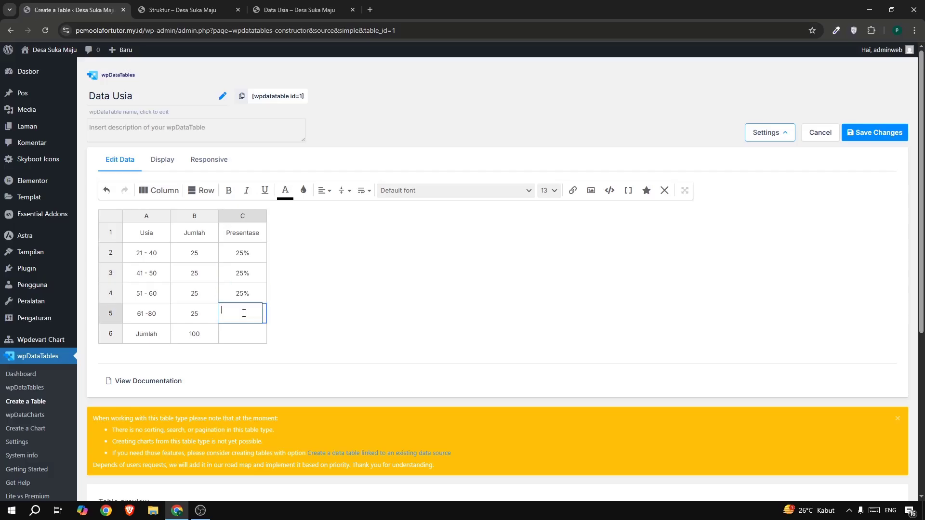
{"action": "key", "text": "ctrl+v"}
Enter 100% in cell C6 as the Presentase total.
{"action": "double_click", "coordinate": [231, 333]}
{"action": "type", "text": "1"}
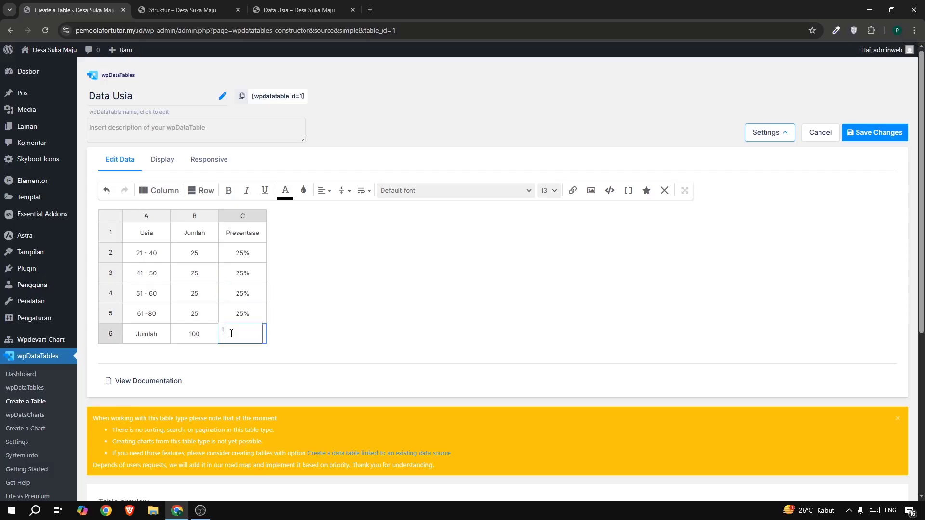
{"action": "type", "text": "00%"}
Check the reference table's last row and give cells A6 to C6 a light grey background, rgba(222.7, 222.7, 222.7, 1).
{"action": "left_click", "coordinate": [296, 9]}
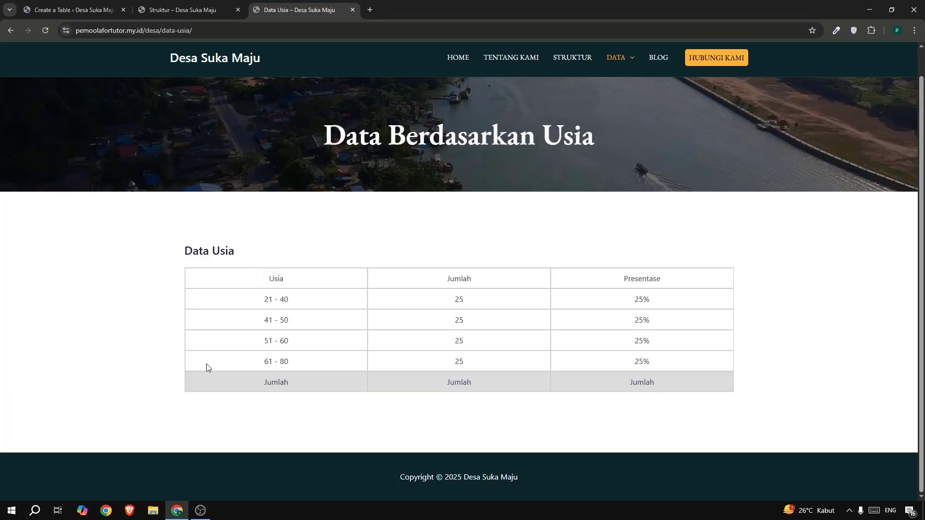
{"action": "left_click", "coordinate": [66, 12]}
{"action": "left_click", "coordinate": [143, 339]}
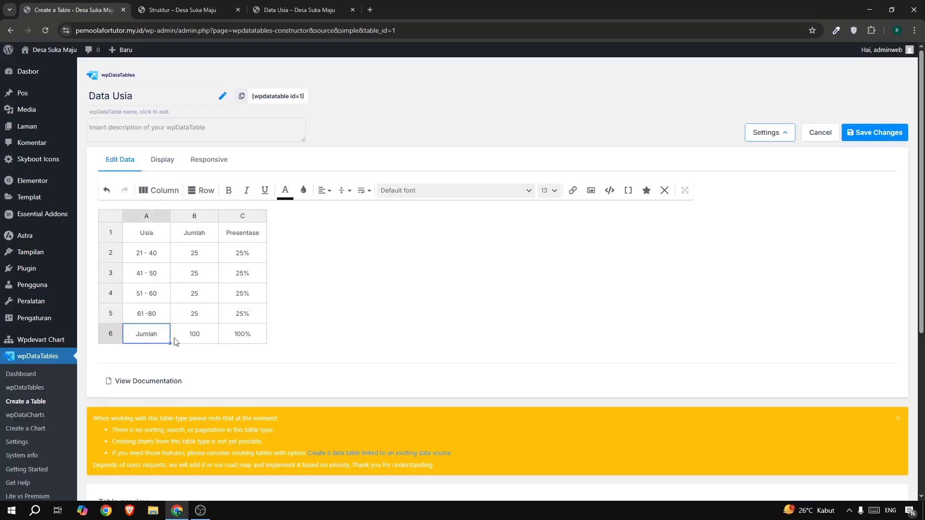
{"action": "left_click", "coordinate": [193, 337]}
{"action": "left_click", "coordinate": [161, 335]}
{"action": "left_click_drag", "start_coordinate": [192, 336], "coordinate": [238, 339]}
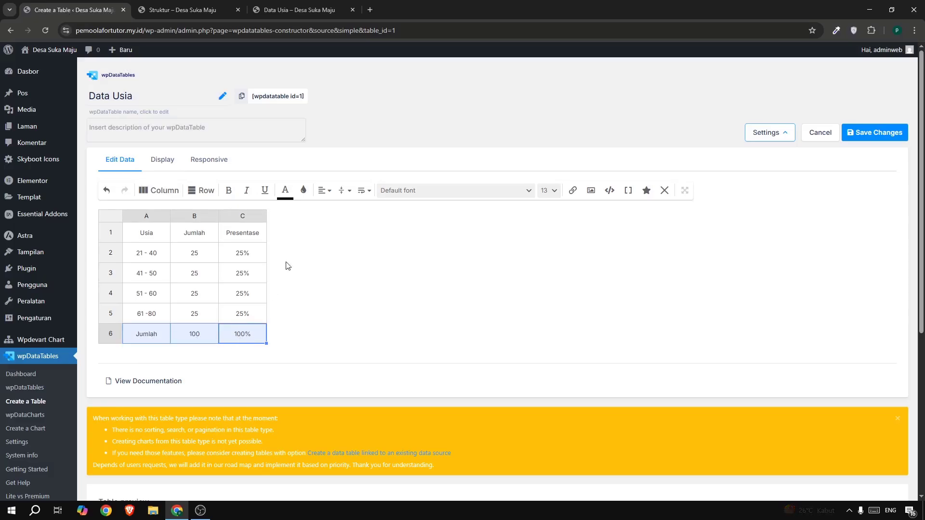
{"action": "left_click", "coordinate": [303, 190]}
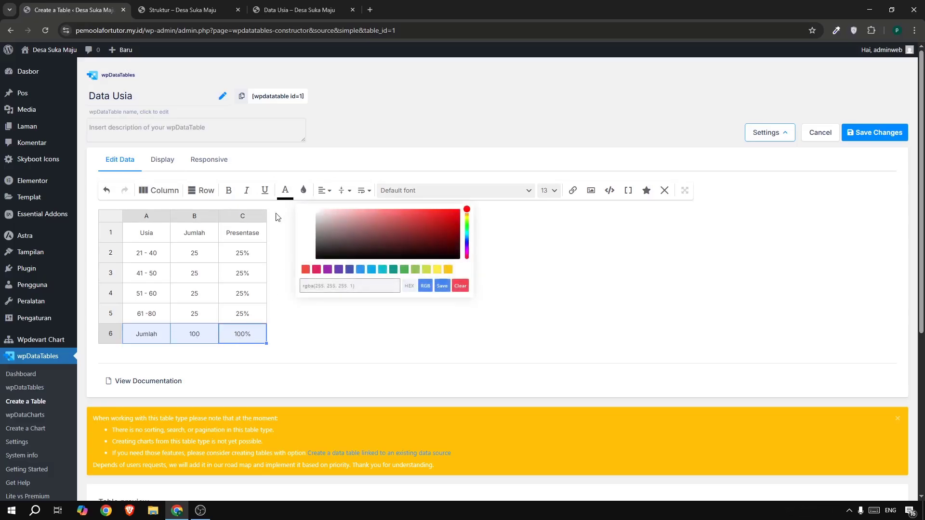
{"action": "left_click_drag", "start_coordinate": [318, 245], "coordinate": [316, 215]}
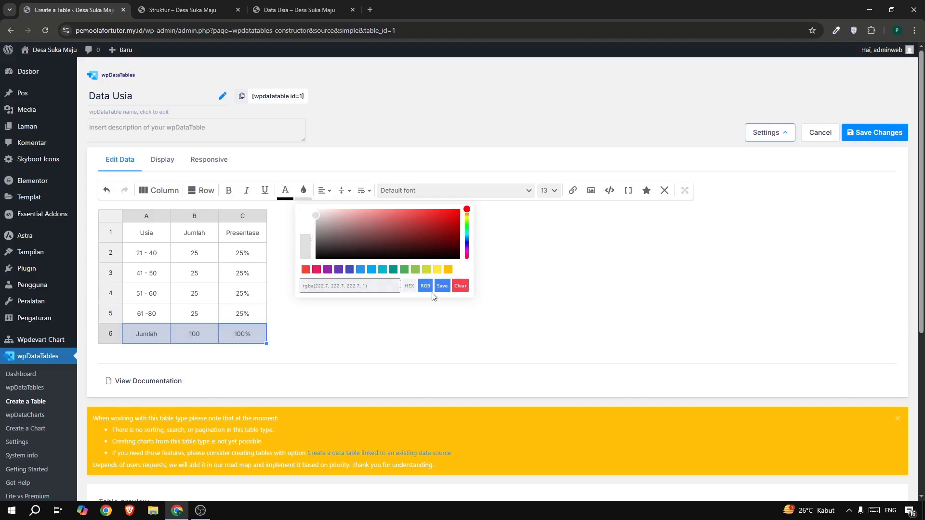
{"action": "left_click", "coordinate": [441, 286]}
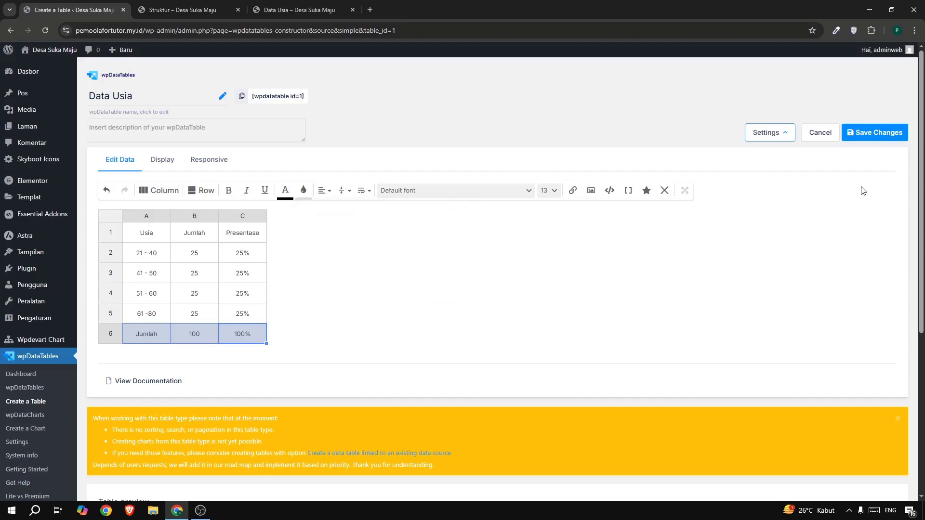
Save the Data Usia table and copy its shortcode.
{"action": "left_click", "coordinate": [865, 132]}
{"action": "left_click", "coordinate": [242, 100]}
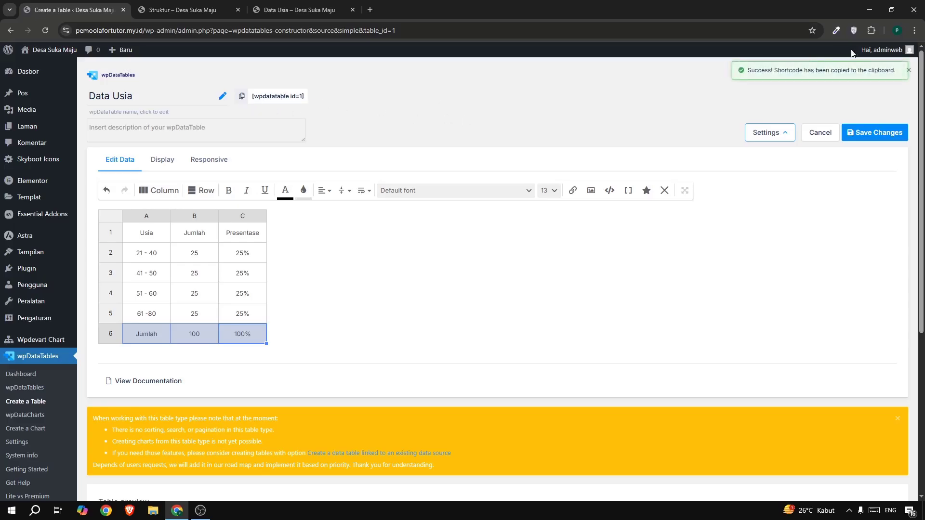
{"action": "left_click_drag", "start_coordinate": [802, 71], "coordinate": [746, 72]}
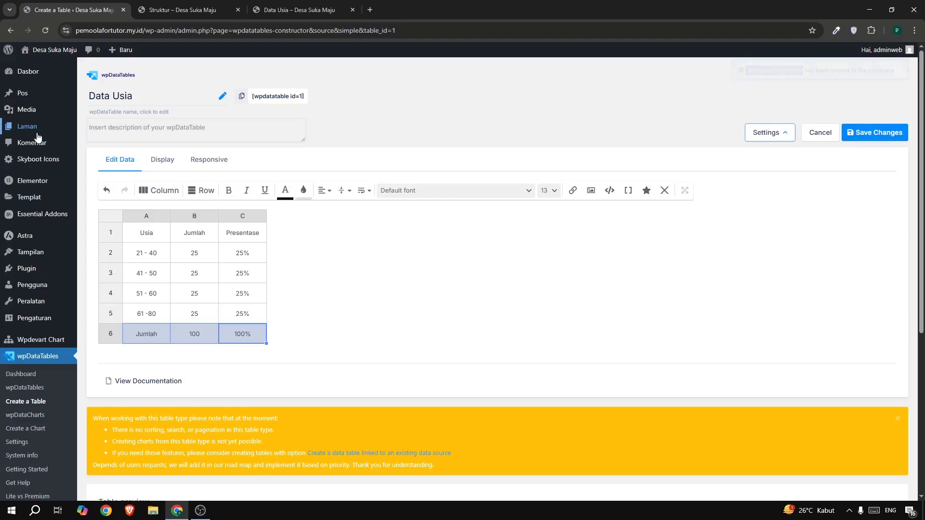
Open the list of all pages in a new browser tab and open the Data Usia page for editing in Elementor.
{"action": "mouse_move", "coordinate": [59, 131]}
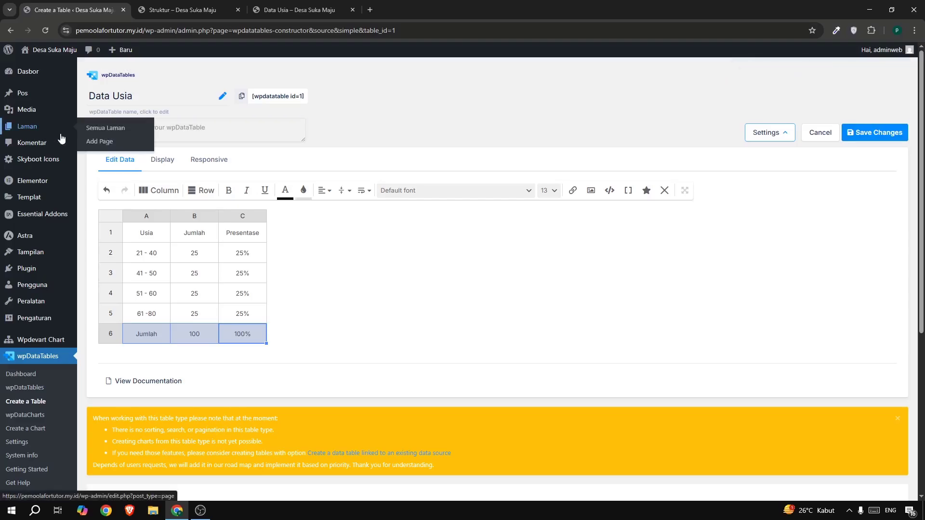
{"action": "right_click", "coordinate": [102, 128]}
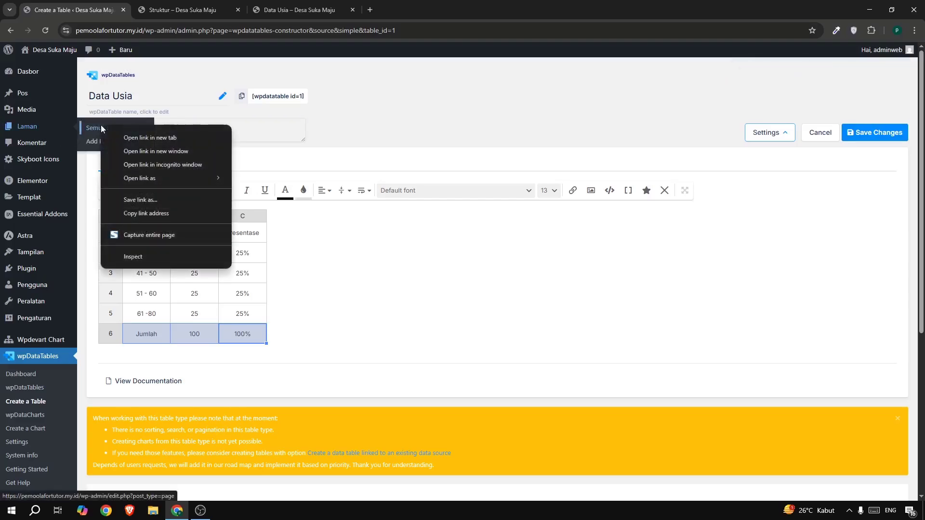
{"action": "left_click", "coordinate": [138, 137]}
{"action": "left_click", "coordinate": [188, 9]}
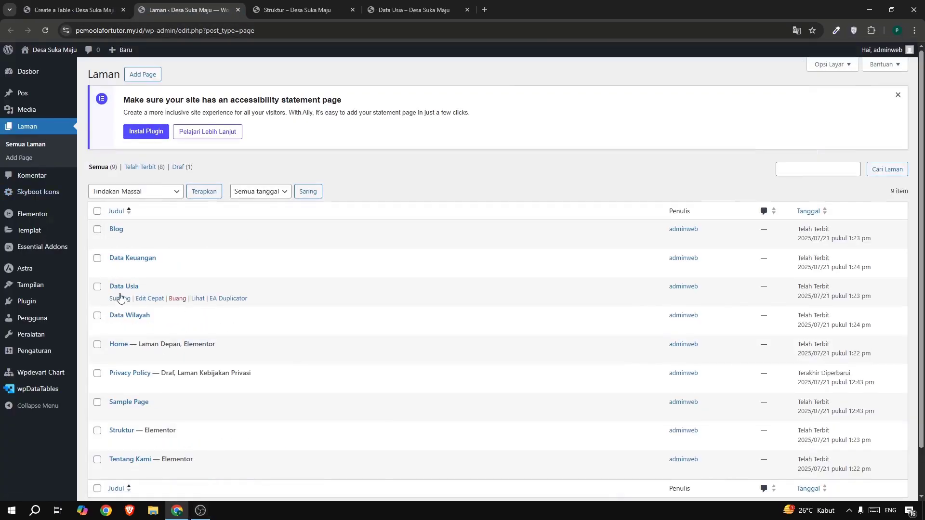
{"action": "left_click", "coordinate": [115, 298]}
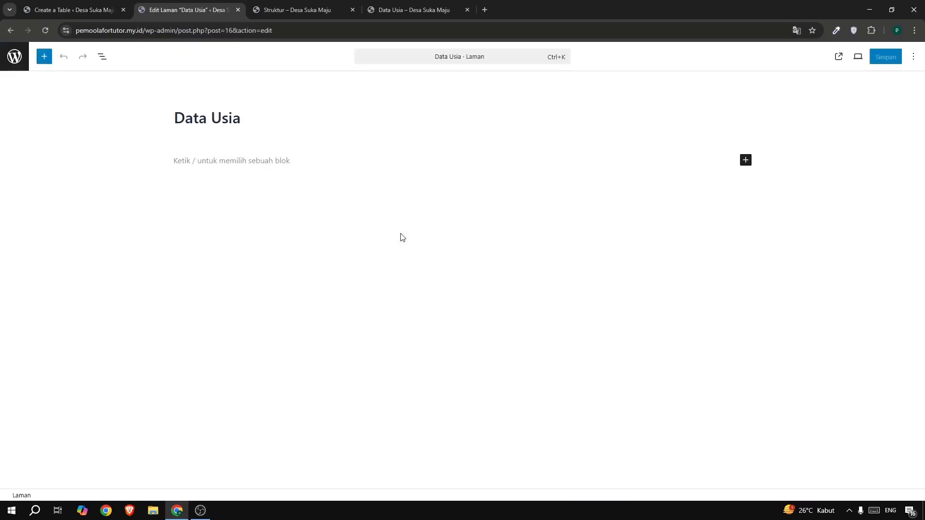
{"action": "left_click", "coordinate": [197, 65]}
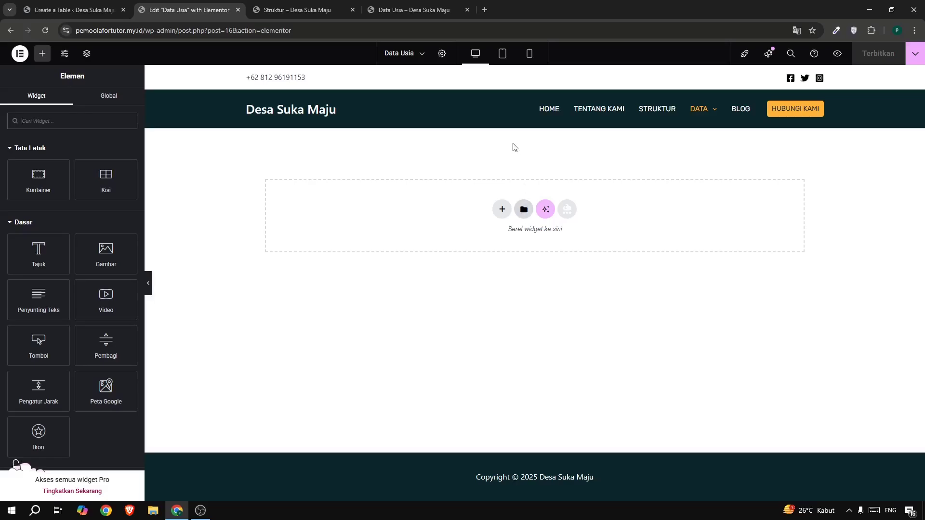
Insert the saved "section hero" template into the page without applying its page settings.
{"action": "left_click", "coordinate": [524, 210]}
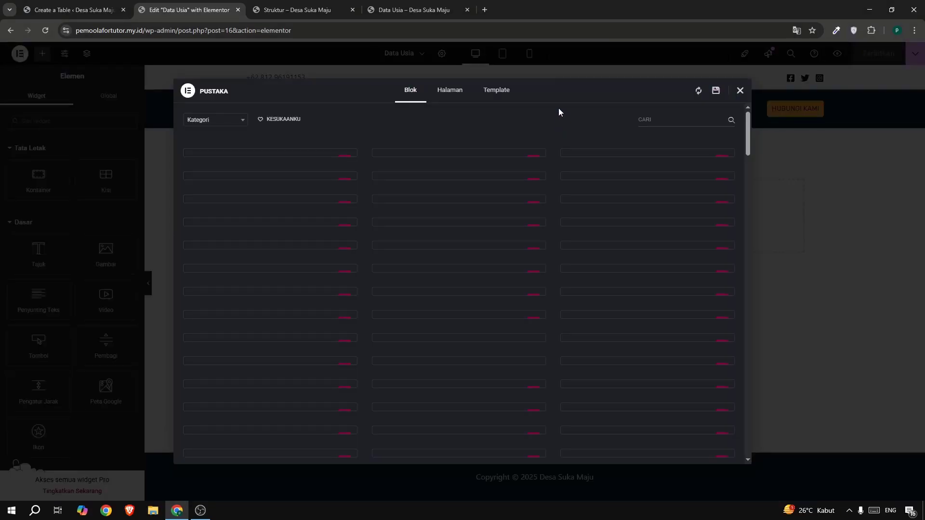
{"action": "left_click", "coordinate": [504, 92]}
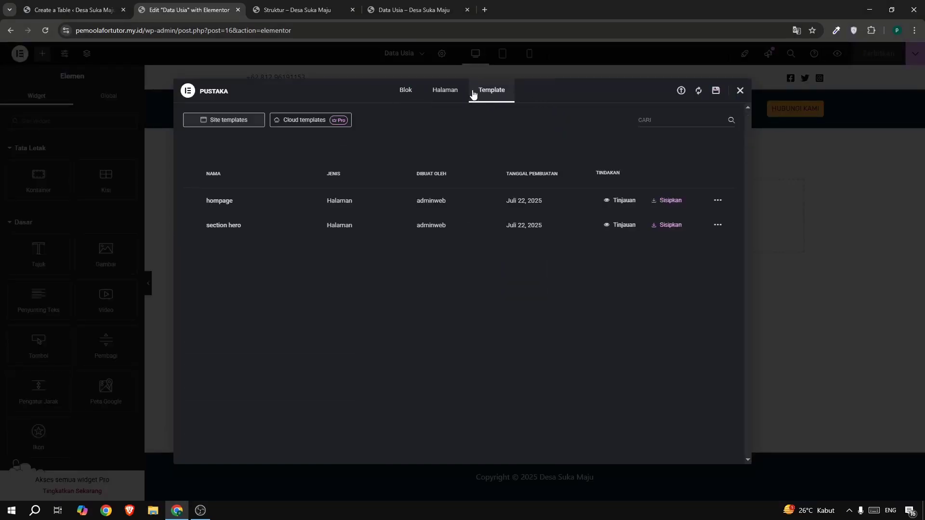
{"action": "left_click", "coordinate": [677, 223]}
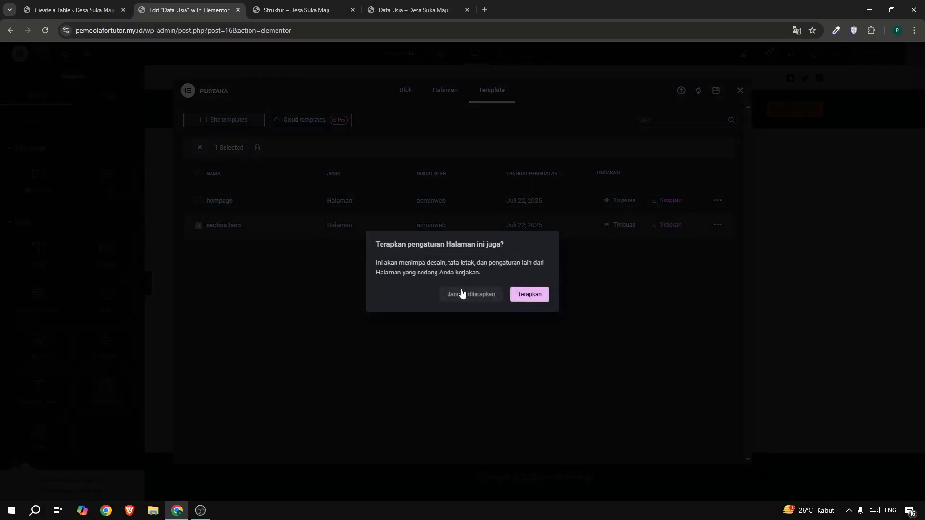
{"action": "left_click", "coordinate": [461, 293]}
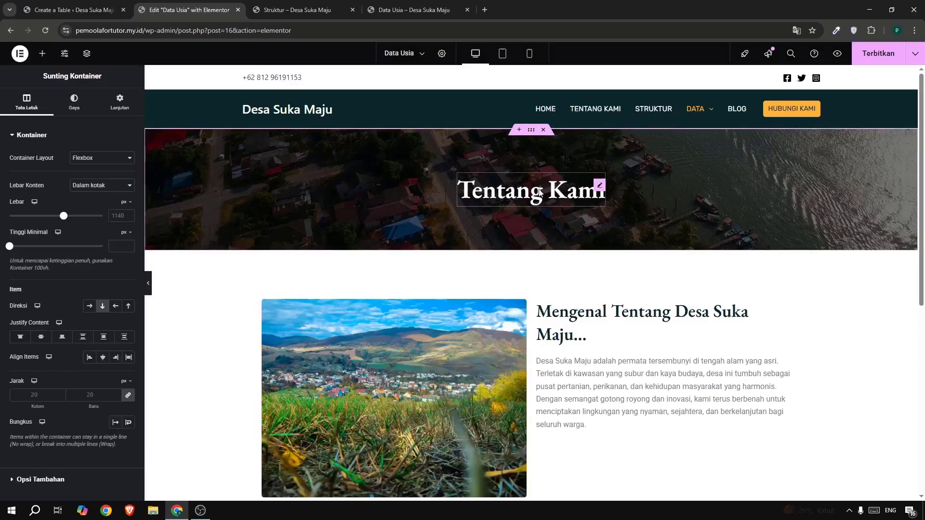
Delete the village introduction container and the Visi/Misi accordion container below the hero section.
{"action": "scroll", "coordinate": [545, 230], "scroll_direction": "down", "scroll_amount": 6}
{"action": "scroll", "coordinate": [546, 233], "scroll_direction": "up", "scroll_amount": 5}
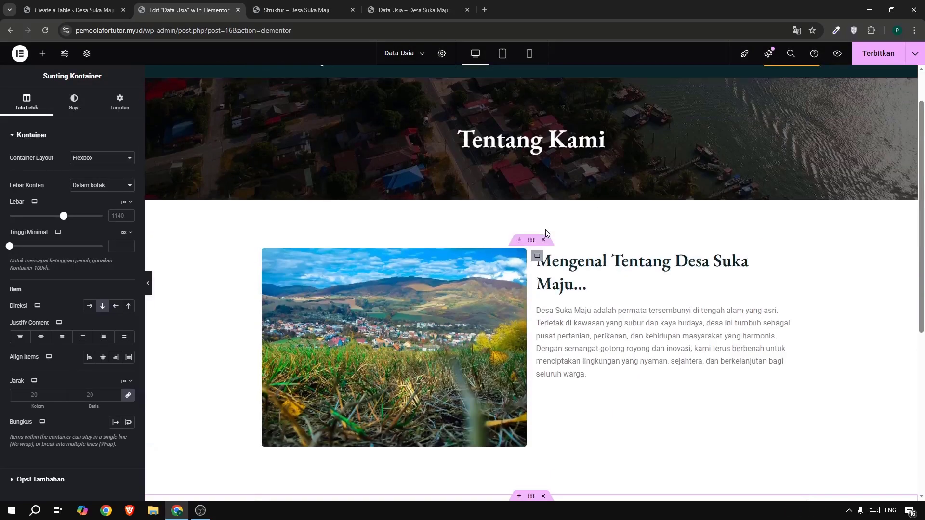
{"action": "left_click", "coordinate": [543, 239]}
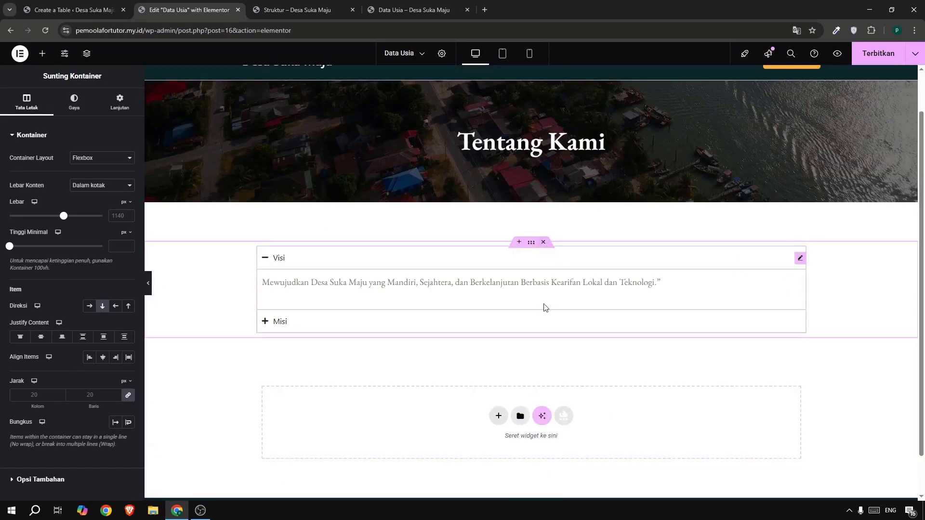
{"action": "left_click", "coordinate": [544, 242]}
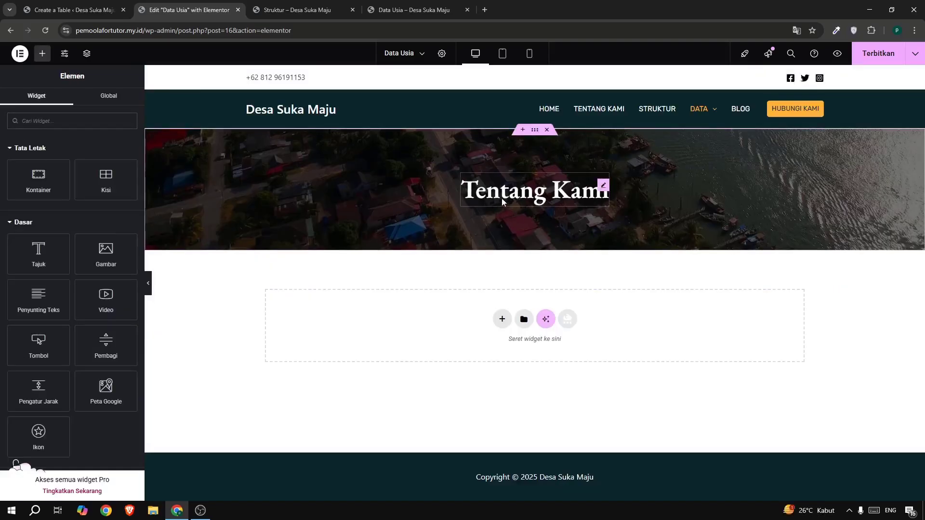
Check the reference page's hero title and change the "Tentang Kami" heading to "Data Berdasarkan Usiaa".
{"action": "left_click", "coordinate": [414, 9]}
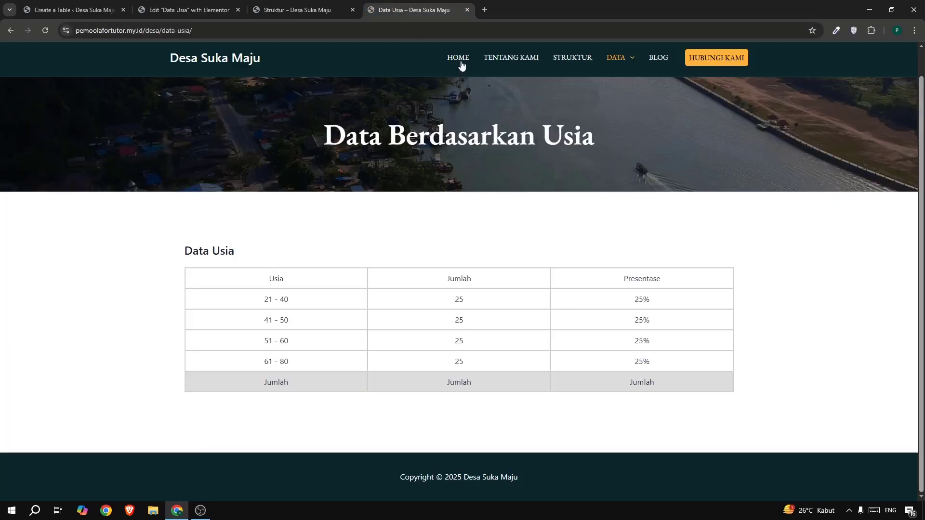
{"action": "left_click", "coordinate": [75, 9]}
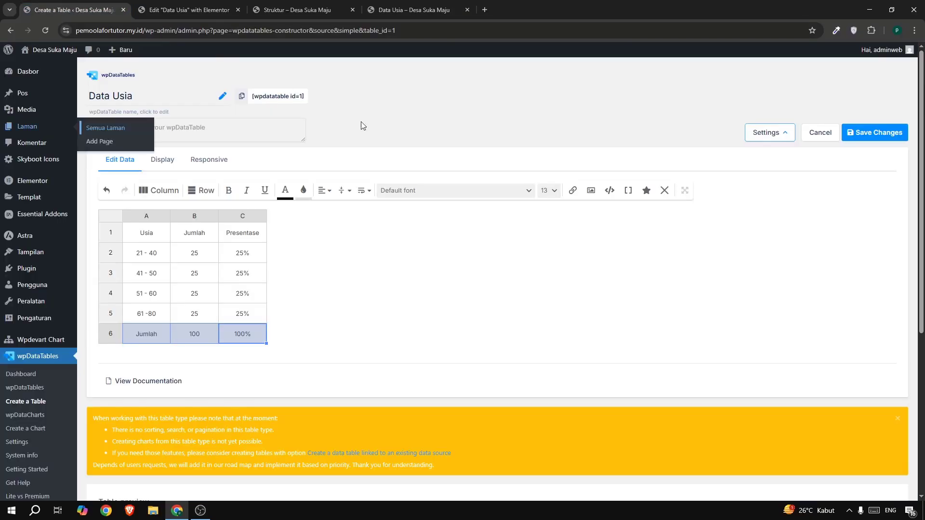
{"action": "left_click", "coordinate": [172, 14]}
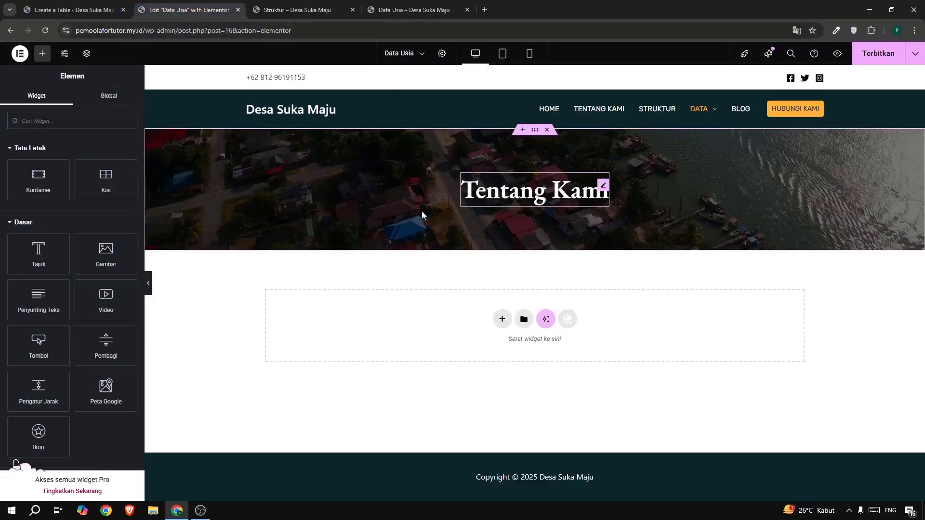
{"action": "left_click", "coordinate": [602, 189]}
{"action": "type", "text": "Data Be"}
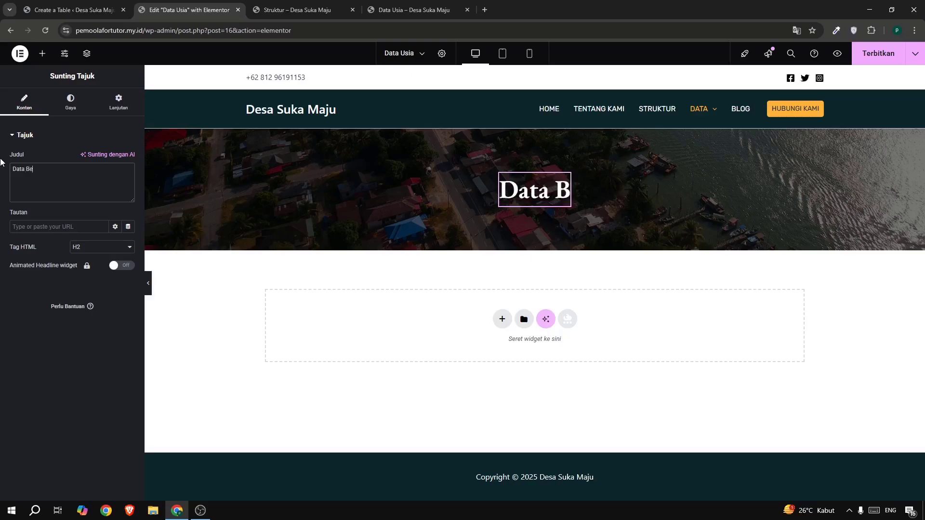
{"action": "type", "text": "rda"}
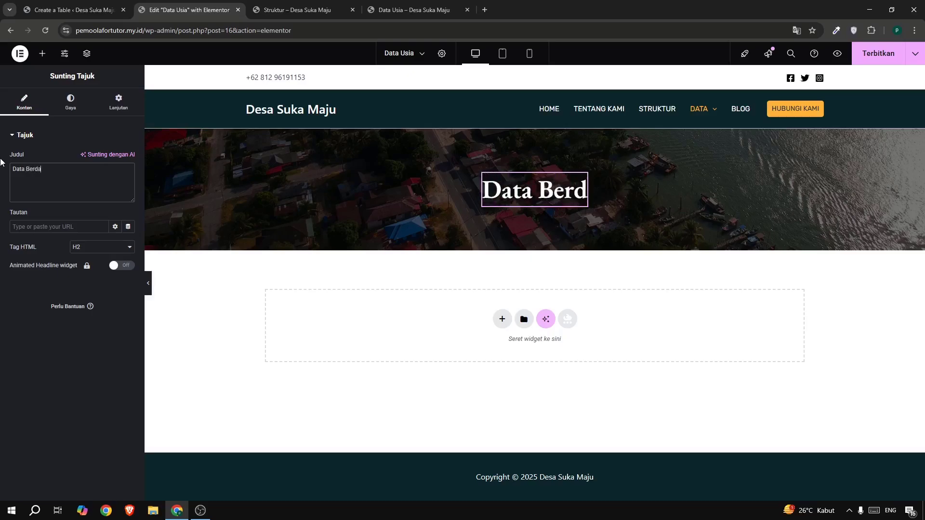
{"action": "type", "text": "sarka Us"}
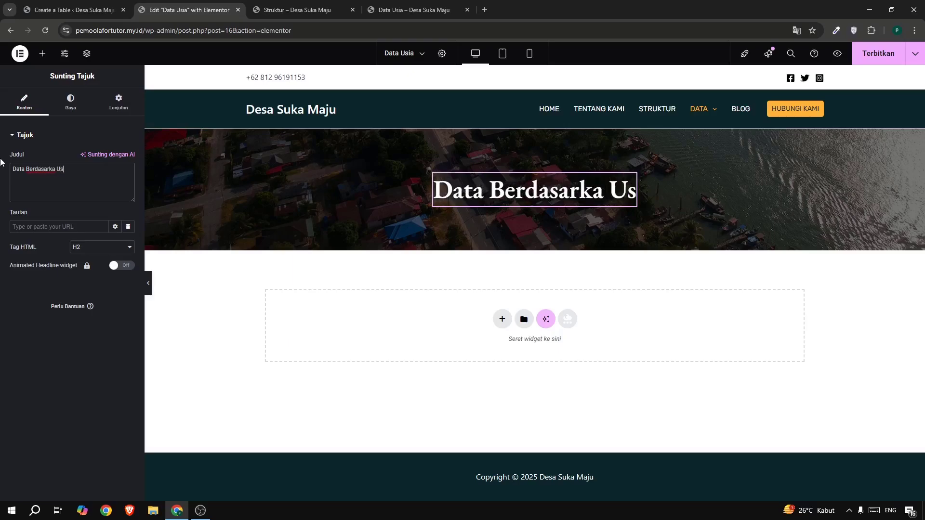
{"action": "key", "text": "BackSpace"}
{"action": "key", "text": "BackSpace"}
{"action": "key", "text": "BackSpace"}
{"action": "type", "text": "n Usiaa"}
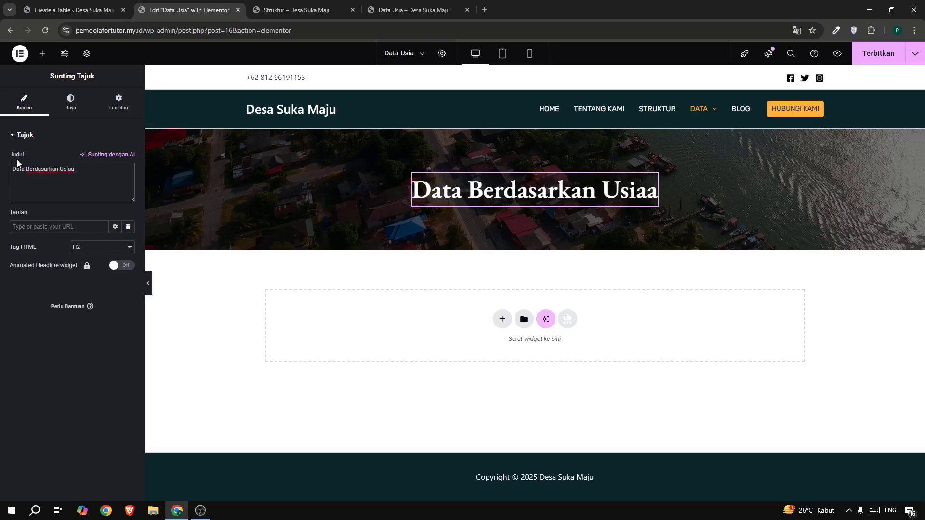
Find the Kode Ringkas widget by searching for "short" and place it in the empty area below the hero section.
{"action": "left_click", "coordinate": [44, 54]}
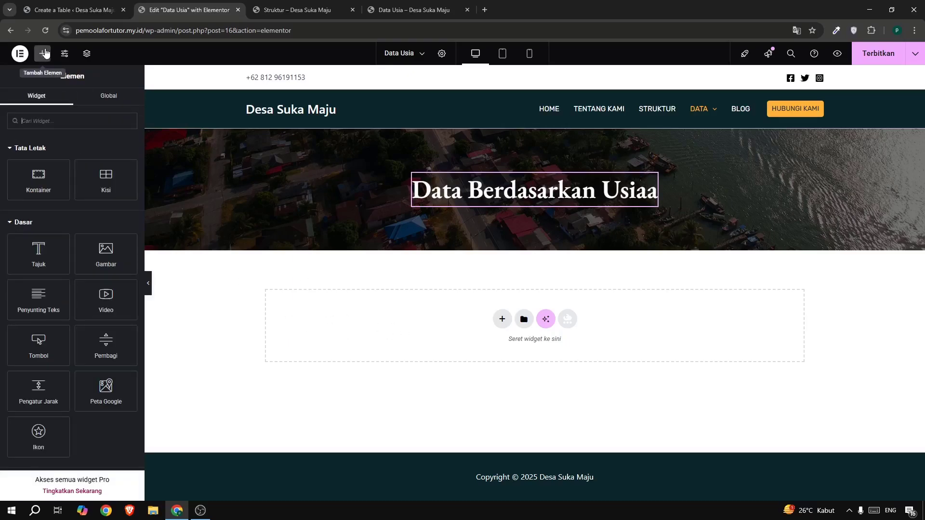
{"action": "left_click", "coordinate": [58, 123]}
{"action": "type", "text": "short"}
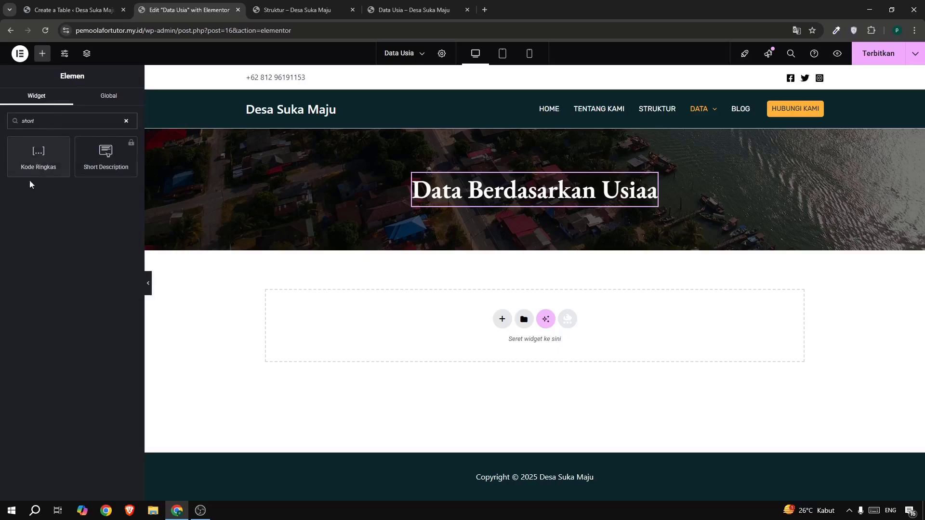
{"action": "left_click_drag", "start_coordinate": [32, 159], "coordinate": [388, 327]}
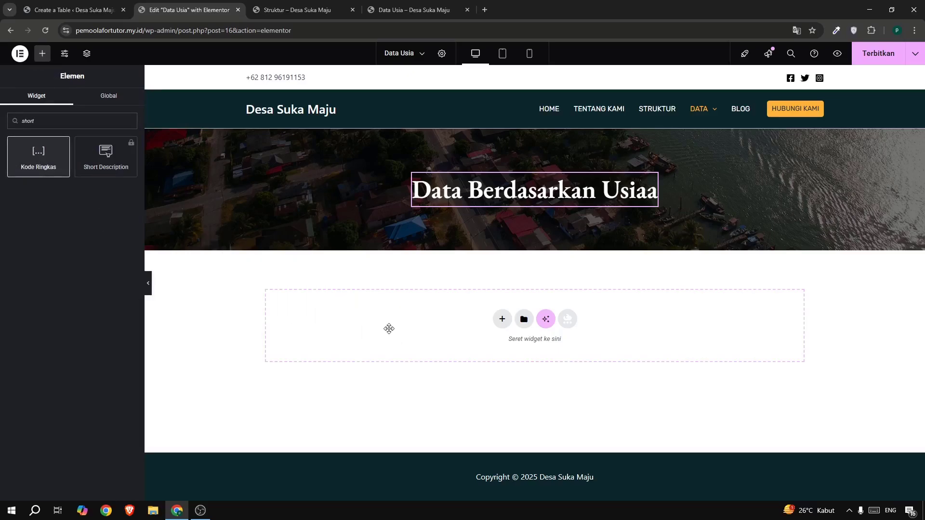
Insert the shortcode [wpdatatable id=1] into the Kode Ringkas widget.
{"action": "left_click", "coordinate": [93, 199]}
{"action": "type", "text": "[wpdatatable id=1]"}
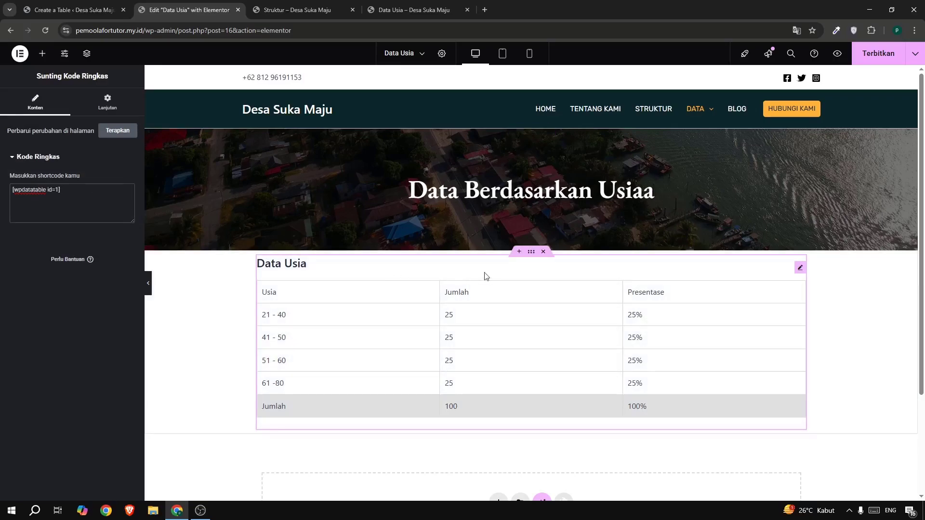
Set the table container's top and bottom margins to 5% with the sides at 0, and publish the page.
{"action": "left_click", "coordinate": [530, 252]}
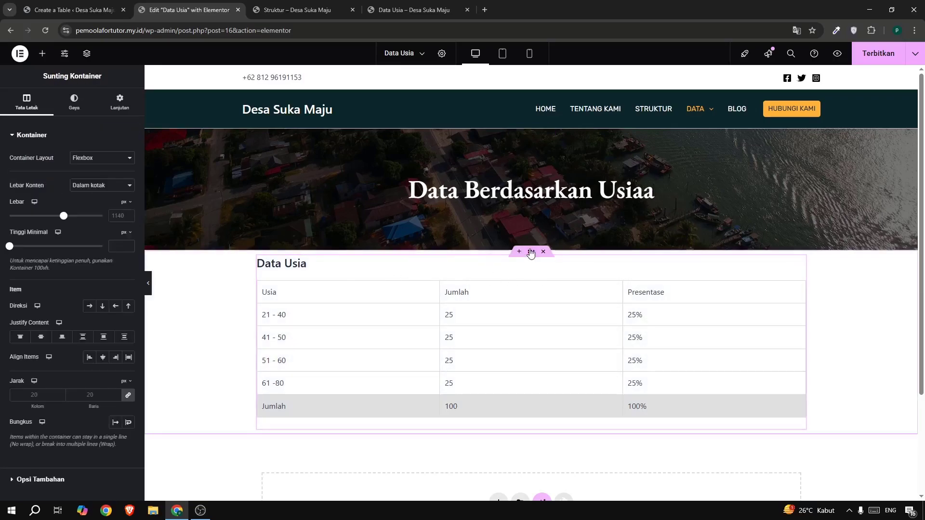
{"action": "left_click", "coordinate": [116, 105]}
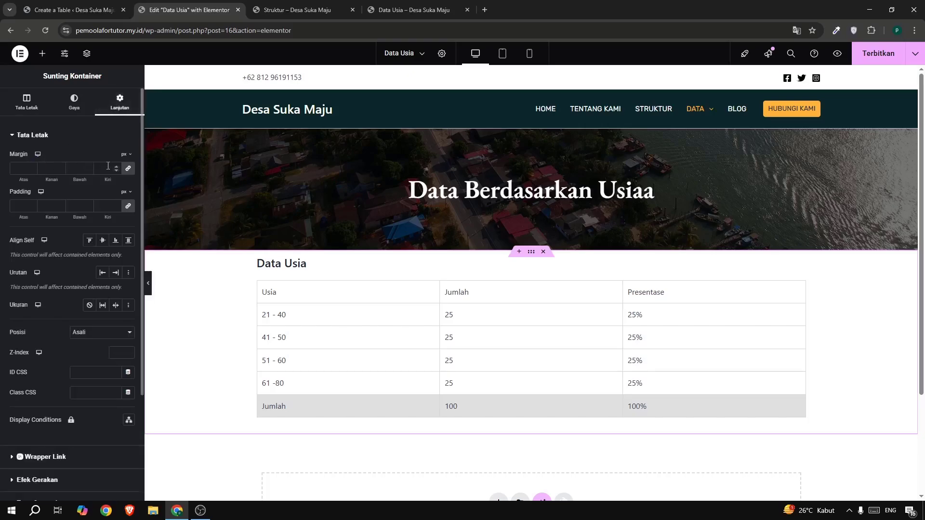
{"action": "left_click", "coordinate": [128, 170]}
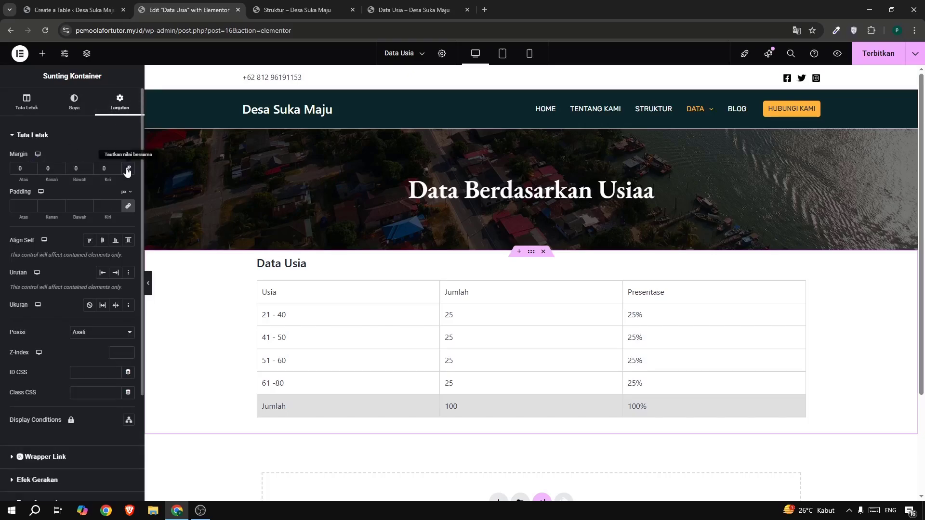
{"action": "left_click", "coordinate": [127, 154]}
{"action": "left_click", "coordinate": [126, 170]}
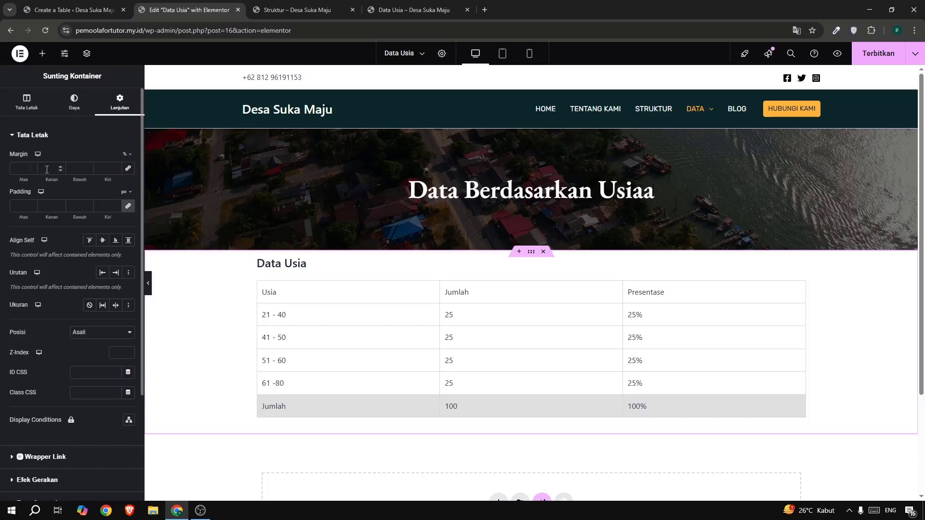
{"action": "left_click", "coordinate": [20, 170]}
{"action": "type", "text": "5"}
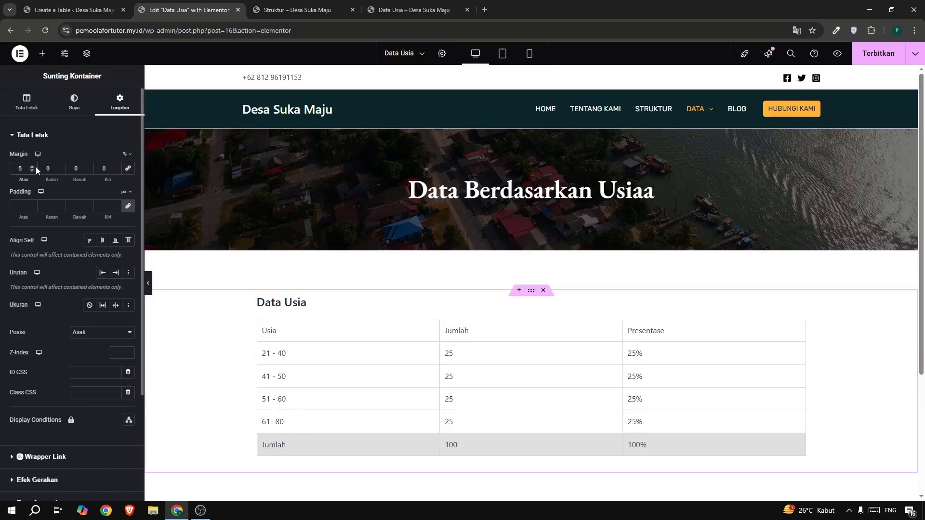
{"action": "left_click", "coordinate": [84, 168]}
{"action": "type", "text": "1"}
{"action": "scroll", "coordinate": [480, 270], "scroll_direction": "down", "scroll_amount": 3}
{"action": "scroll", "coordinate": [519, 273], "scroll_direction": "up", "scroll_amount": 3}
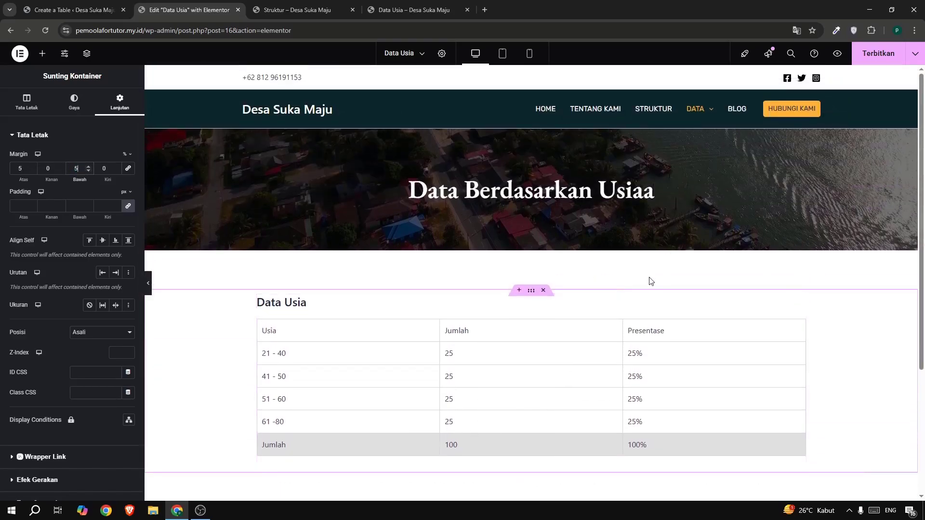
{"action": "left_click", "coordinate": [873, 57]}
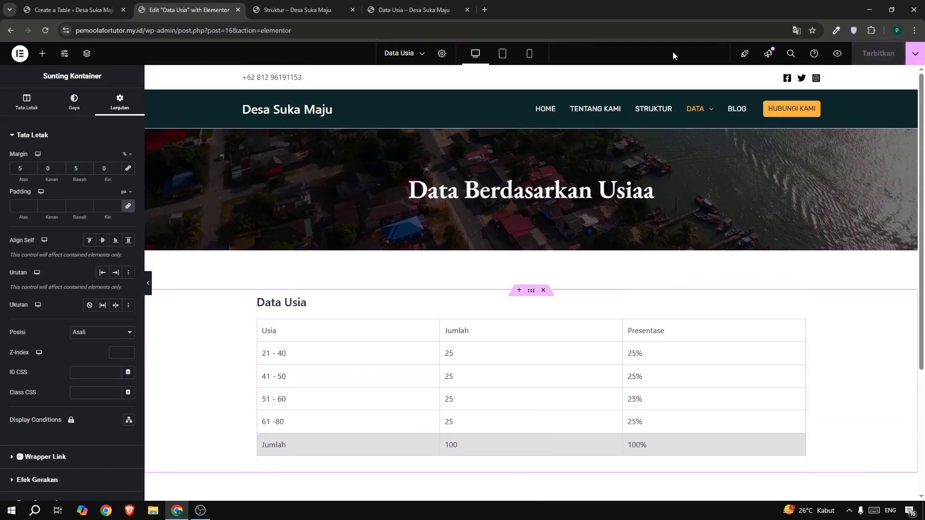
Open the live Data Usia page from the site's navigation and check the hero section and embedded table.
{"action": "left_click", "coordinate": [327, 10]}
{"action": "mouse_move", "coordinate": [614, 94]}
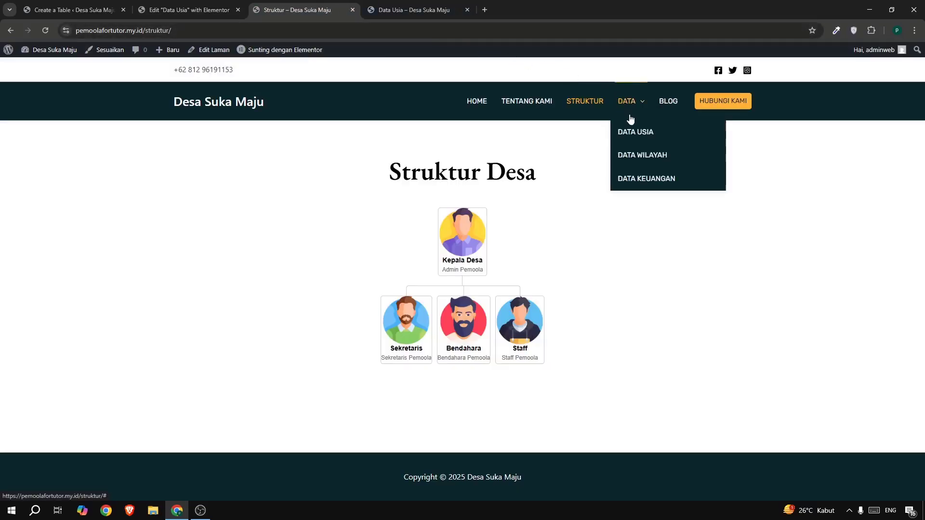
{"action": "left_click", "coordinate": [633, 130]}
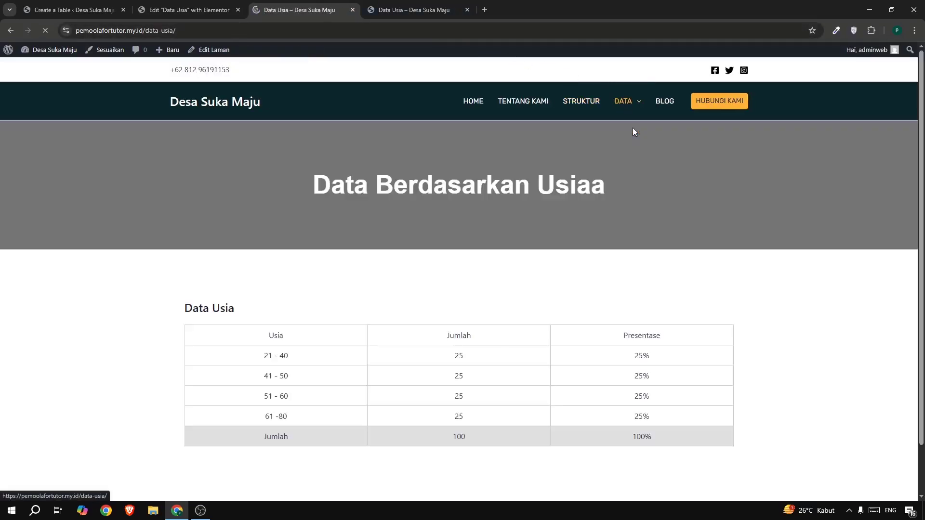
{"action": "scroll", "coordinate": [357, 205], "scroll_direction": "down", "scroll_amount": 2}
{"action": "scroll", "coordinate": [460, 205], "scroll_direction": "up", "scroll_amount": 2}
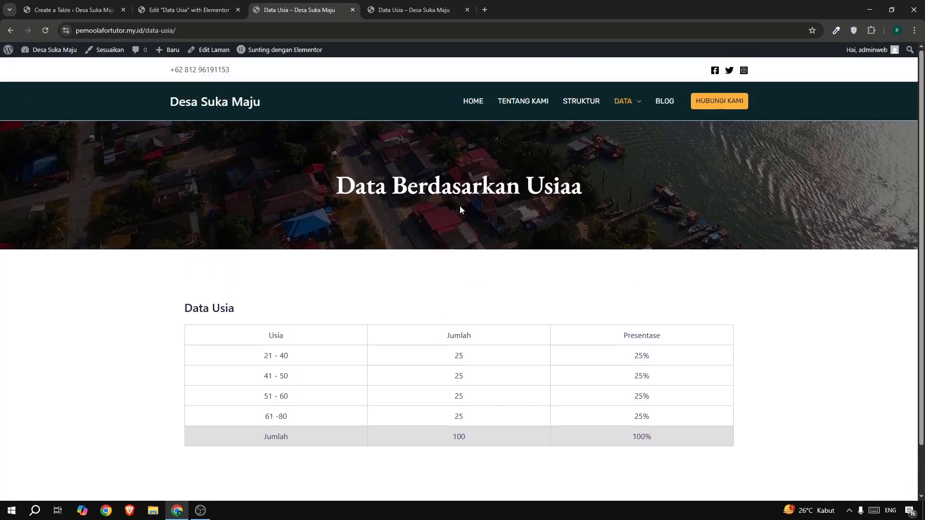
{"action": "scroll", "coordinate": [575, 238], "scroll_direction": "down", "scroll_amount": 2}
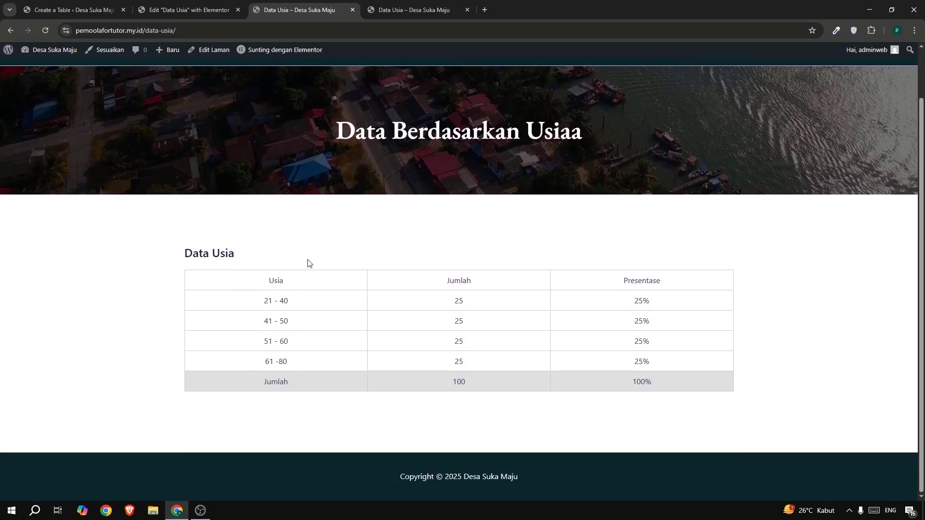
{"action": "scroll", "coordinate": [326, 254], "scroll_direction": "up", "scroll_amount": 1}
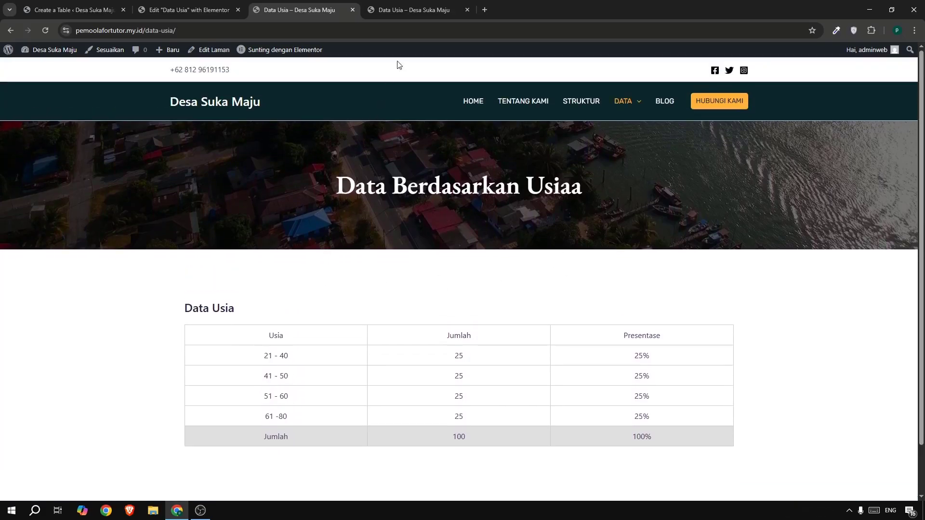
Compare the published Data Usia page with the reference version of the page.
{"action": "left_click", "coordinate": [394, 10]}
{"action": "scroll", "coordinate": [362, 140], "scroll_direction": "up", "scroll_amount": 1}
{"action": "left_click", "coordinate": [285, 6]}
{"action": "scroll", "coordinate": [407, 196], "scroll_direction": "down", "scroll_amount": 2}
{"action": "scroll", "coordinate": [408, 199], "scroll_direction": "up", "scroll_amount": 1}
{"action": "scroll", "coordinate": [407, 198], "scroll_direction": "up", "scroll_amount": 1}
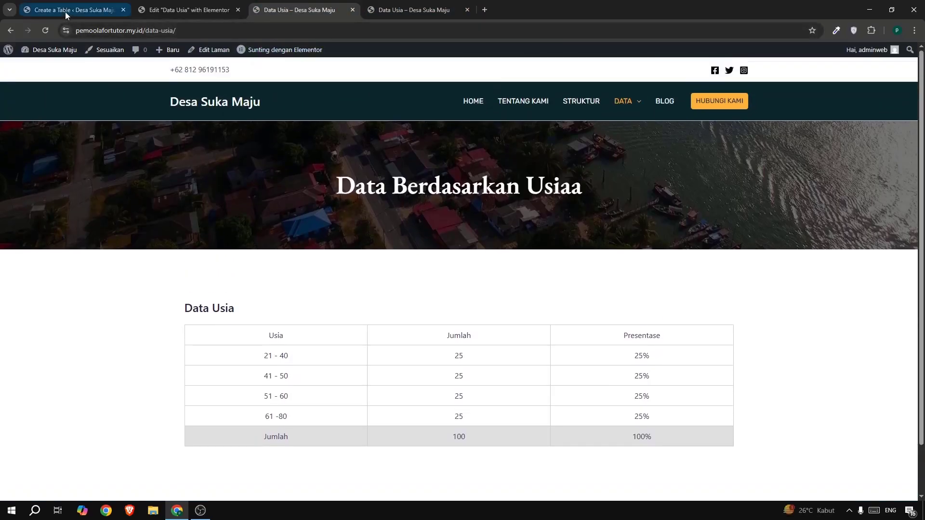
Close the Data Usia editor and examine the columns and rows of the reference Data Wilayah table.
{"action": "left_click", "coordinate": [173, 9]}
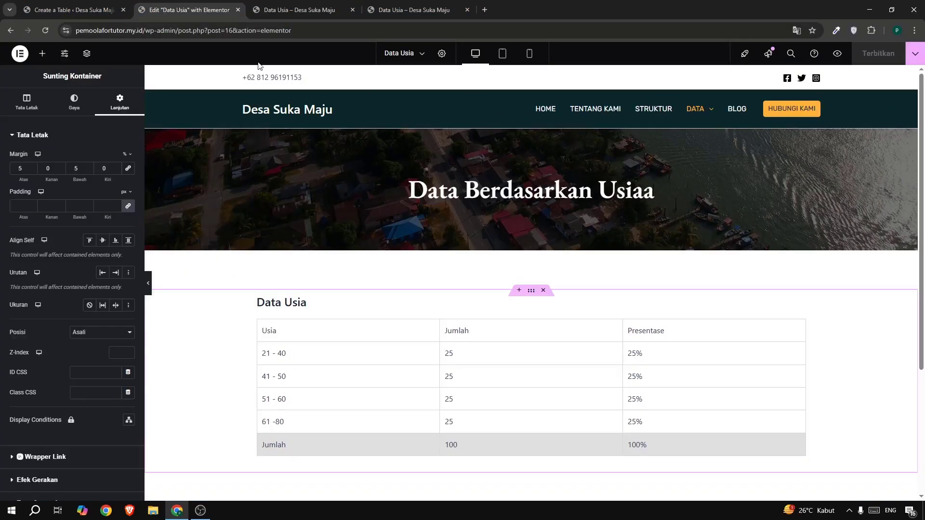
{"action": "left_click", "coordinate": [238, 9]}
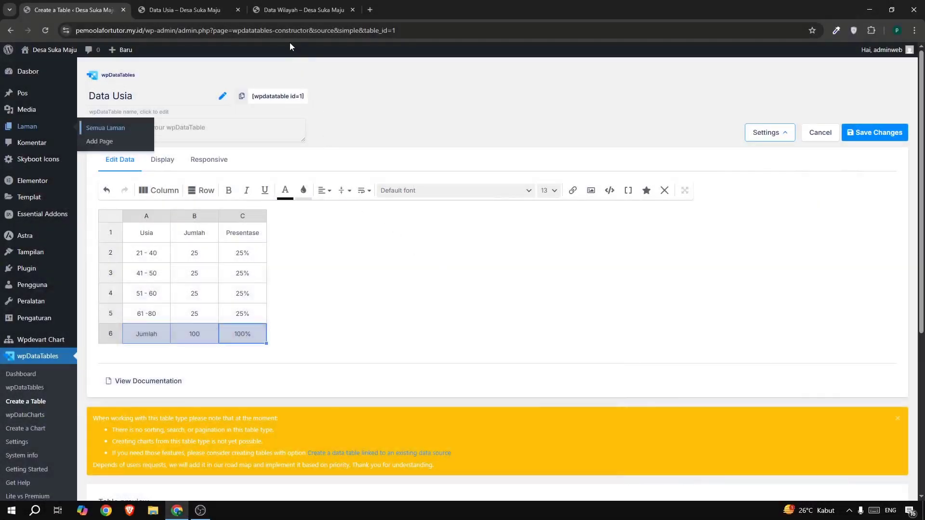
{"action": "left_click", "coordinate": [265, 10]}
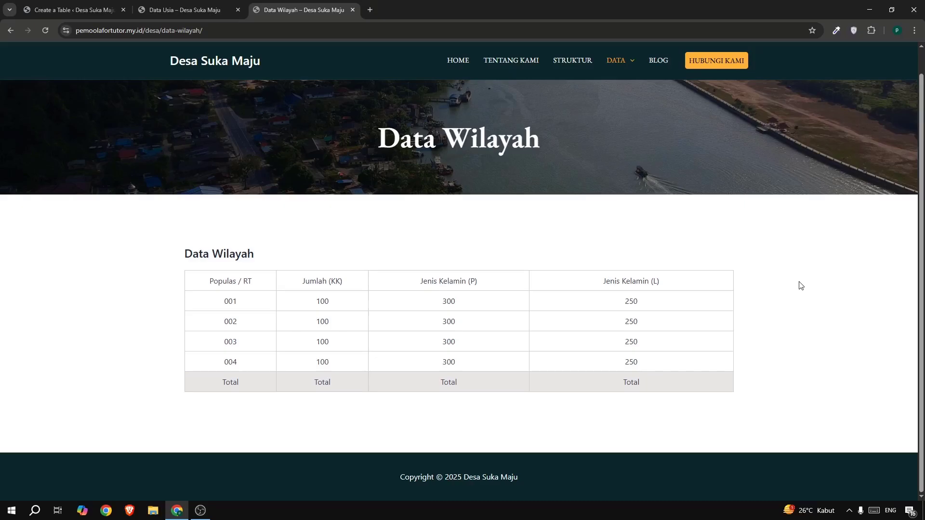
{"action": "left_click_drag", "start_coordinate": [255, 295], "coordinate": [260, 351]}
{"action": "left_click", "coordinate": [318, 297]}
{"action": "left_click_drag", "start_coordinate": [448, 282], "coordinate": [503, 289]}
{"action": "left_click_drag", "start_coordinate": [606, 281], "coordinate": [621, 281]}
Start a new simple wpDataTables table from scratch and name it "Data Wilayah".
{"action": "left_click", "coordinate": [75, 11]}
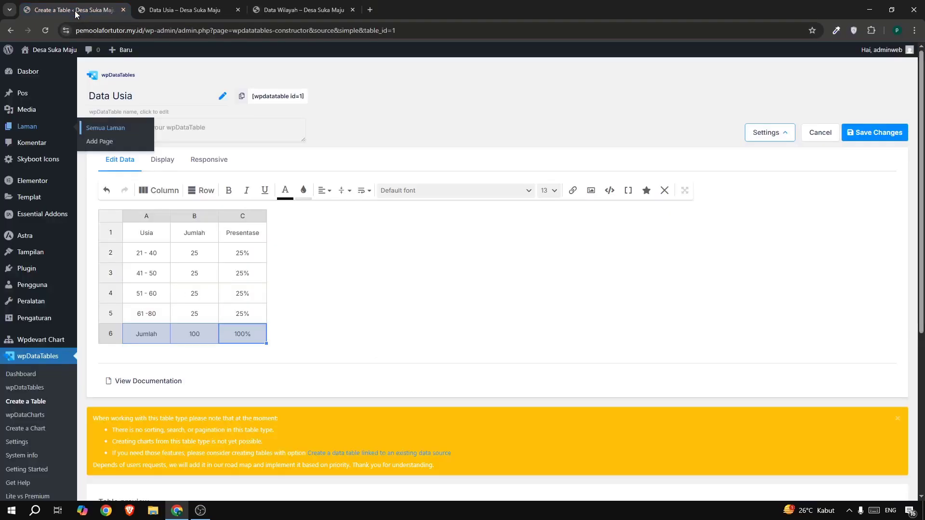
{"action": "left_click", "coordinate": [28, 401]}
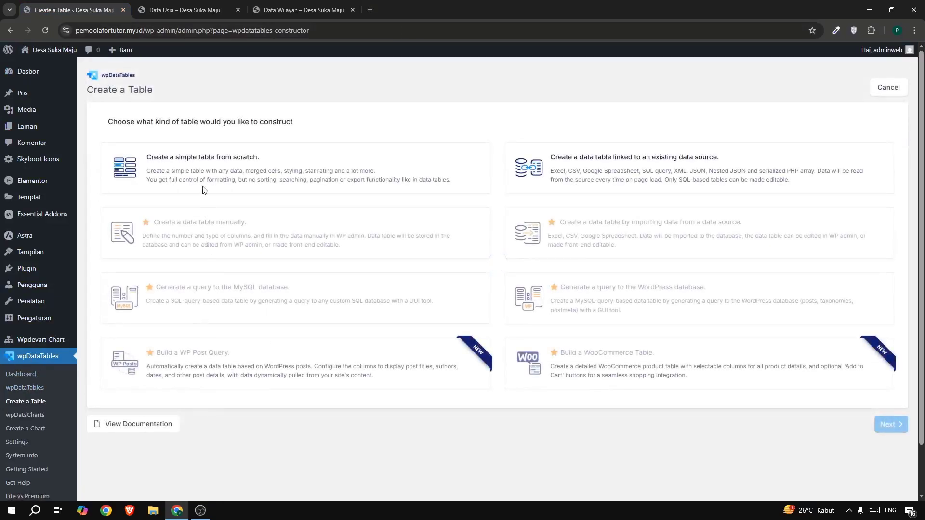
{"action": "left_click", "coordinate": [197, 164]}
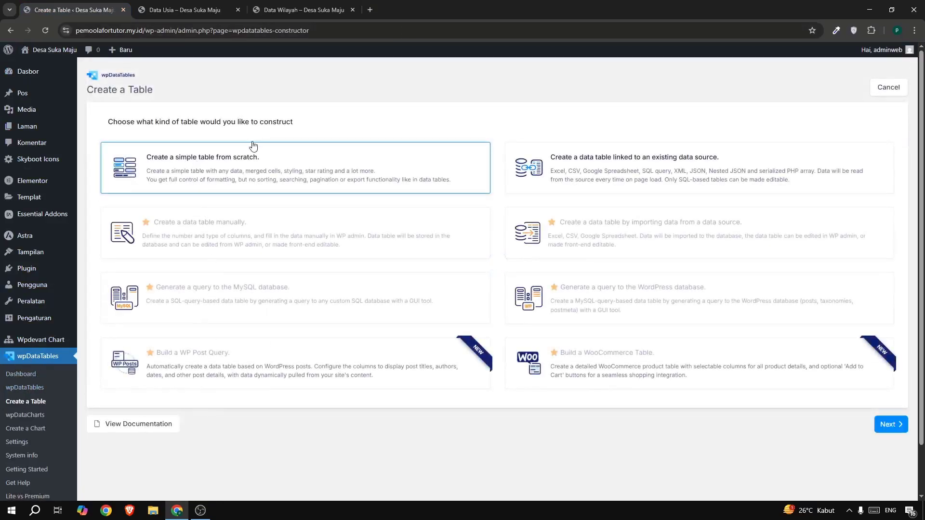
{"action": "left_click", "coordinate": [891, 433]}
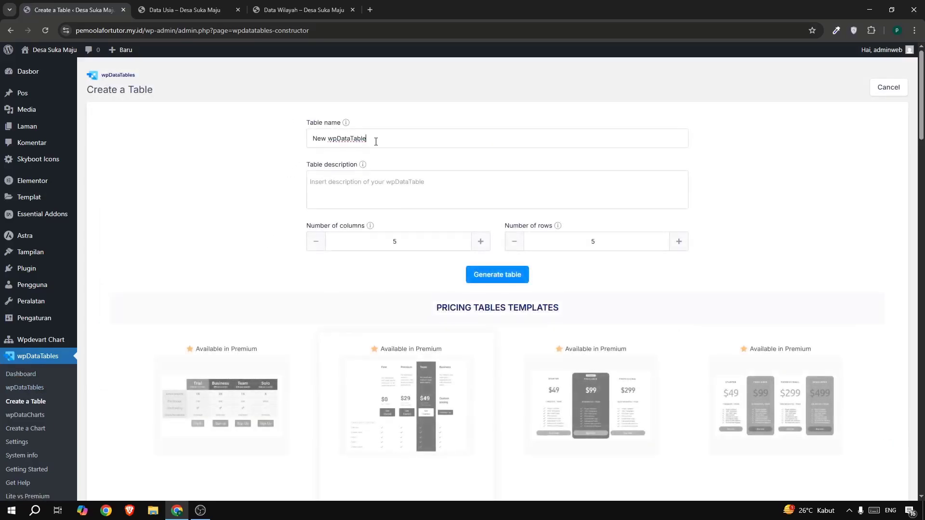
{"action": "triple_click", "coordinate": [376, 141]}
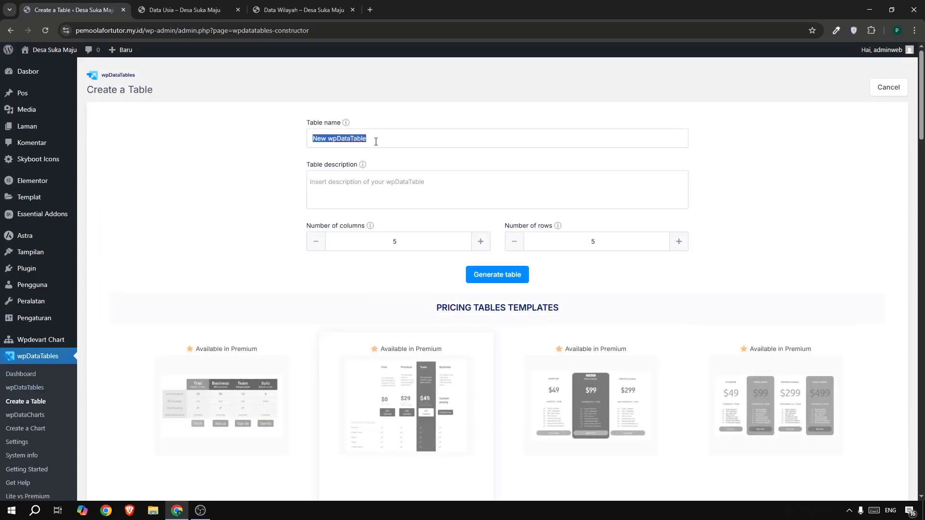
{"action": "left_click", "coordinate": [307, 10]}
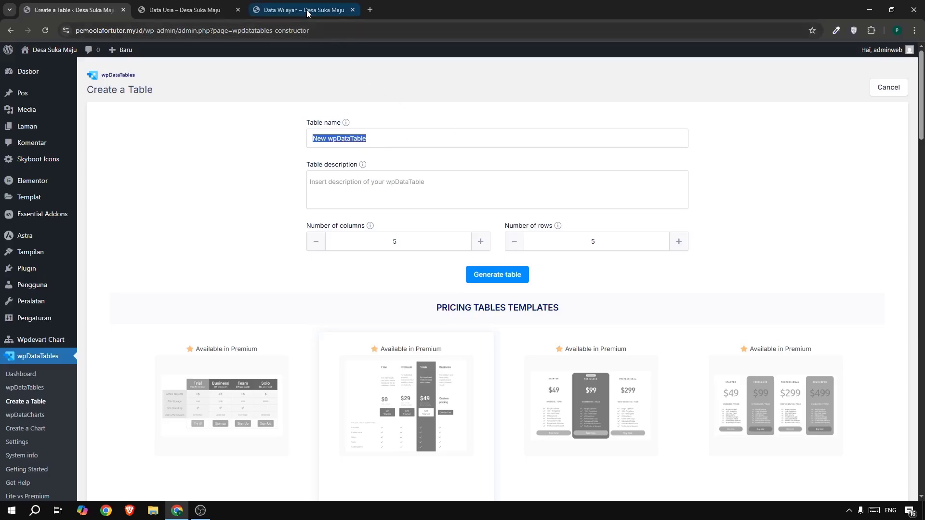
{"action": "left_click", "coordinate": [74, 13]}
{"action": "type", "text": "Data Wilayah"}
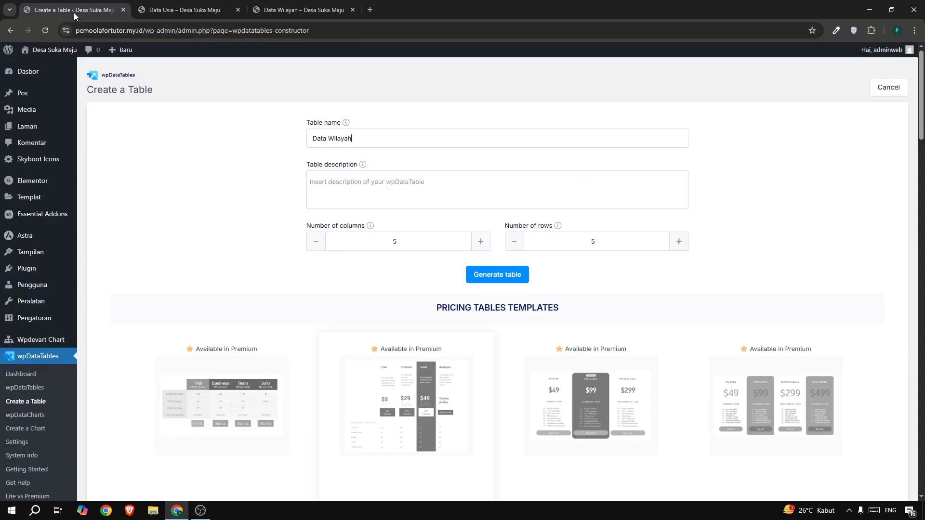
Look through the ready-made table templates offered below the new table's settings.
{"action": "scroll", "coordinate": [136, 115], "scroll_direction": "down", "scroll_amount": 3}
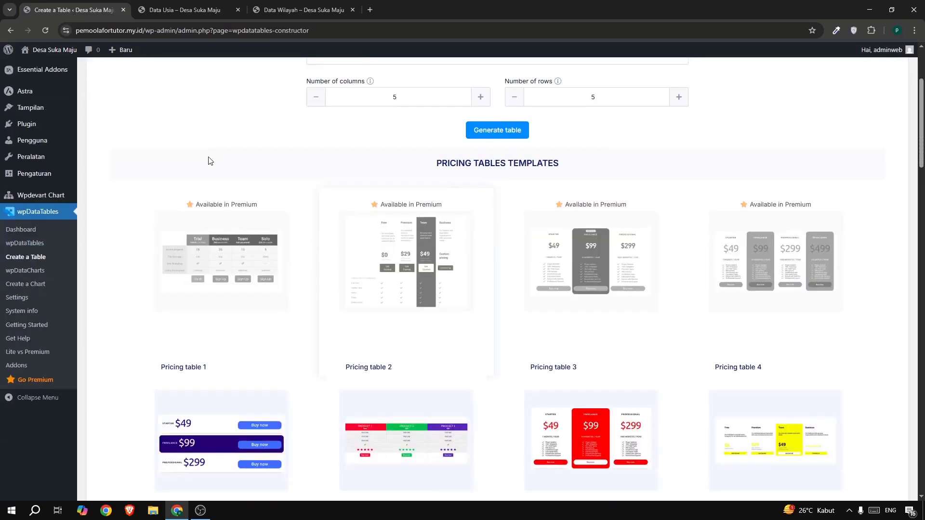
{"action": "scroll", "coordinate": [413, 243], "scroll_direction": "down", "scroll_amount": 12}
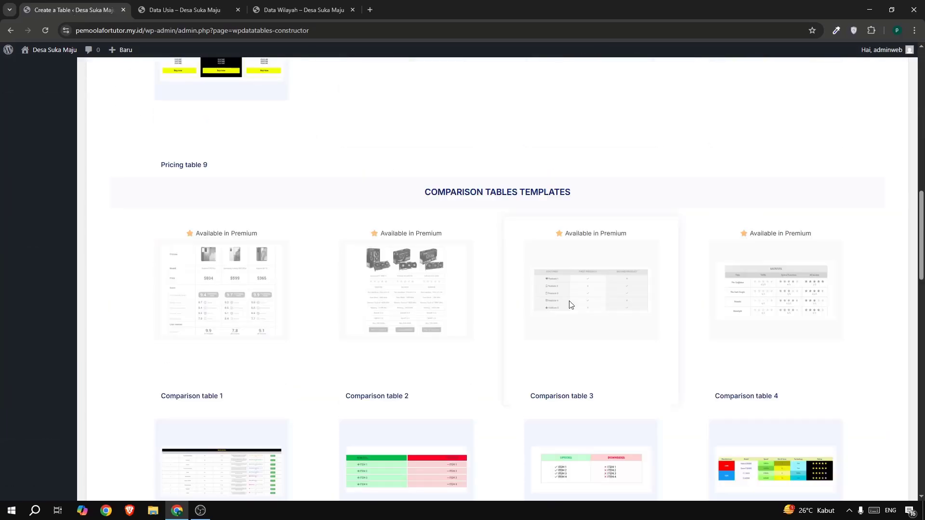
{"action": "scroll", "coordinate": [570, 304], "scroll_direction": "down", "scroll_amount": 5}
{"action": "scroll", "coordinate": [492, 302], "scroll_direction": "down", "scroll_amount": 7}
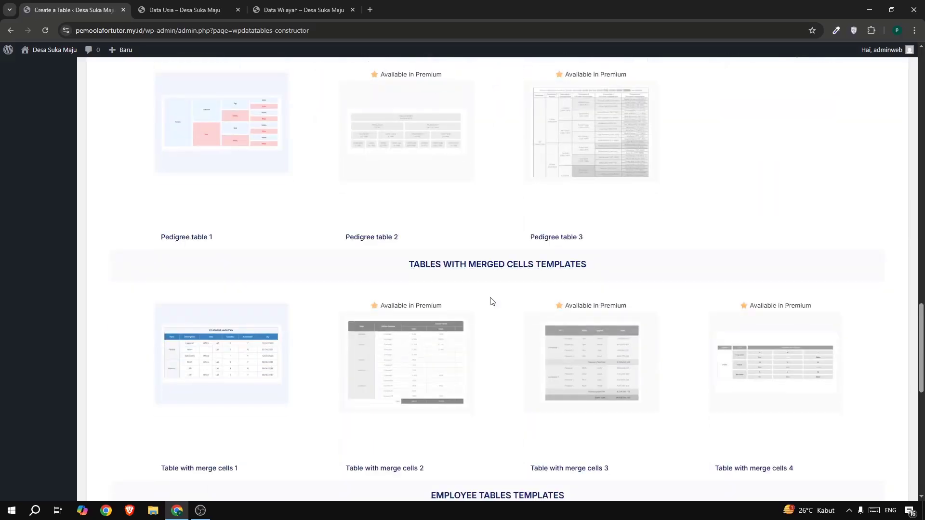
{"action": "scroll", "coordinate": [492, 301], "scroll_direction": "down", "scroll_amount": 7}
{"action": "scroll", "coordinate": [492, 302], "scroll_direction": "up", "scroll_amount": 19}
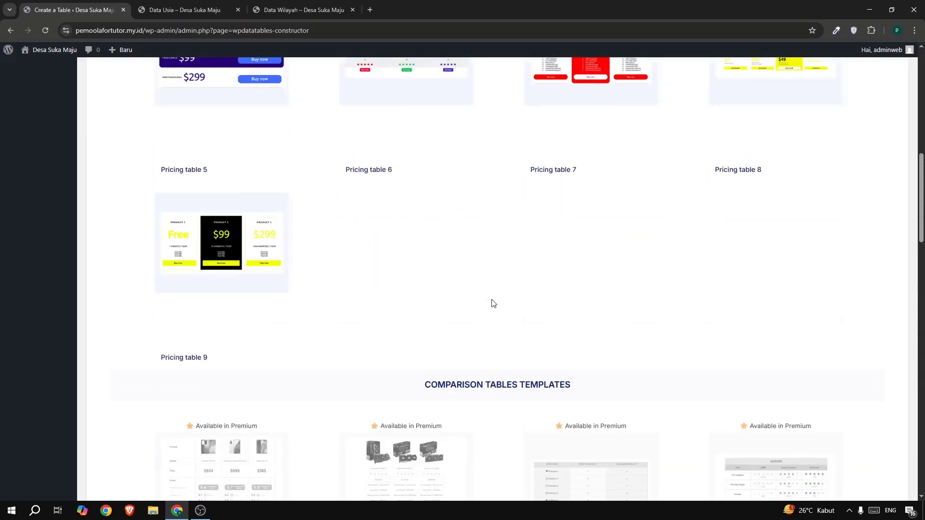
{"action": "scroll", "coordinate": [492, 304], "scroll_direction": "up", "scroll_amount": 13}
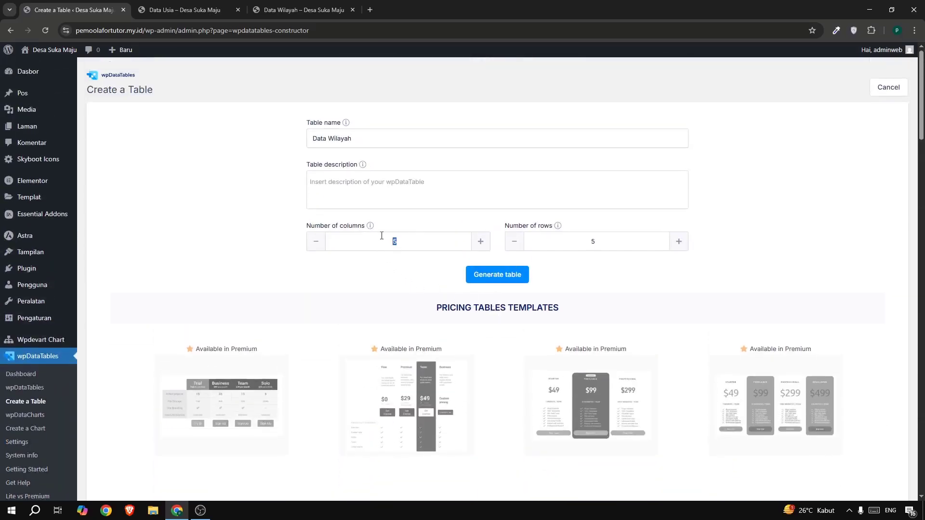
Set the new table's size to 4 columns and 6 rows and generate it.
{"action": "double_click", "coordinate": [585, 245]}
{"action": "left_click", "coordinate": [490, 282]}
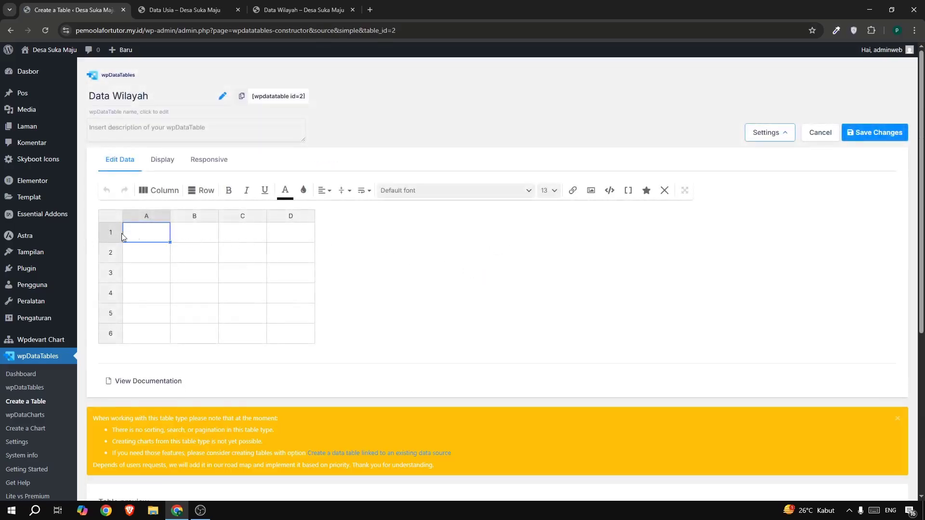
Check the first column header in the reference Data Wilayah table and enter "Populasi / RT" in cell A1.
{"action": "left_click", "coordinate": [268, 18]}
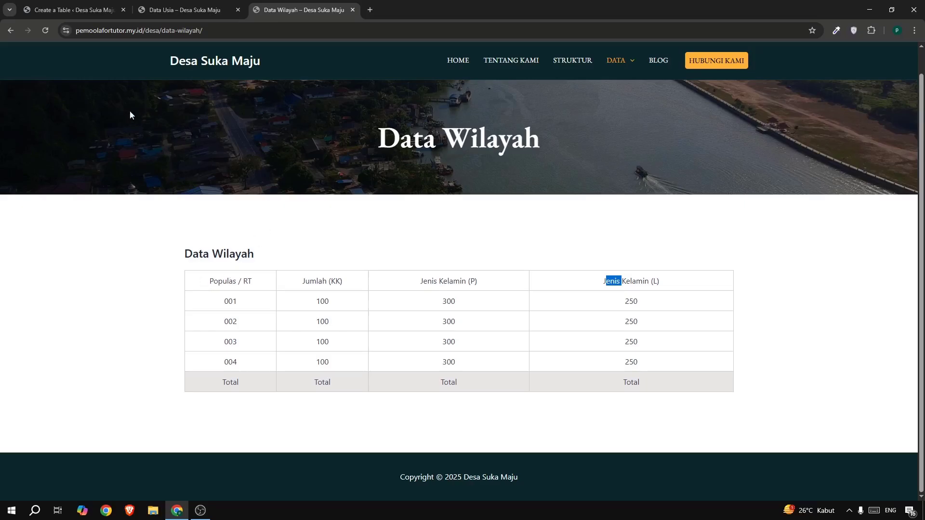
{"action": "left_click", "coordinate": [77, 11]}
{"action": "double_click", "coordinate": [150, 235]}
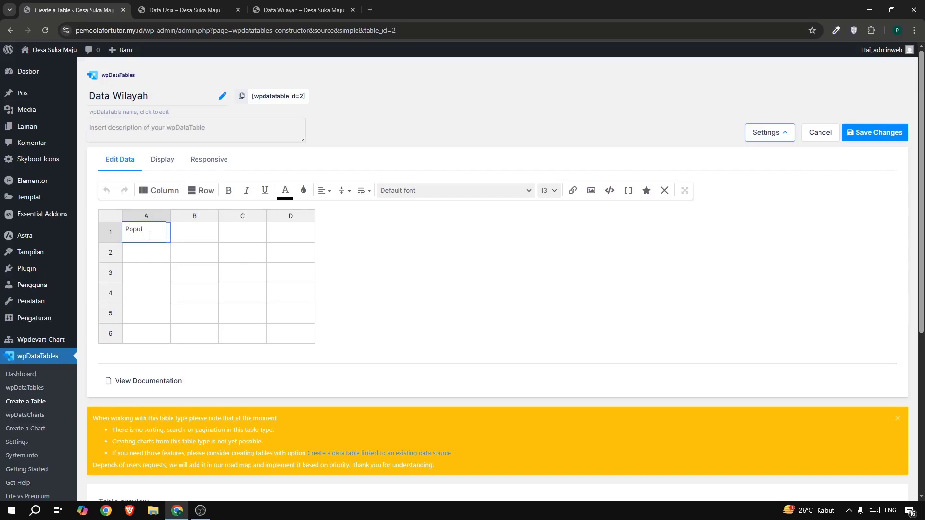
{"action": "type", "text": "Populasi / RT"}
Copy the header "Jumlah (KK)" from the reference Data Wilayah table into cell B1.
{"action": "left_click", "coordinate": [298, 10]}
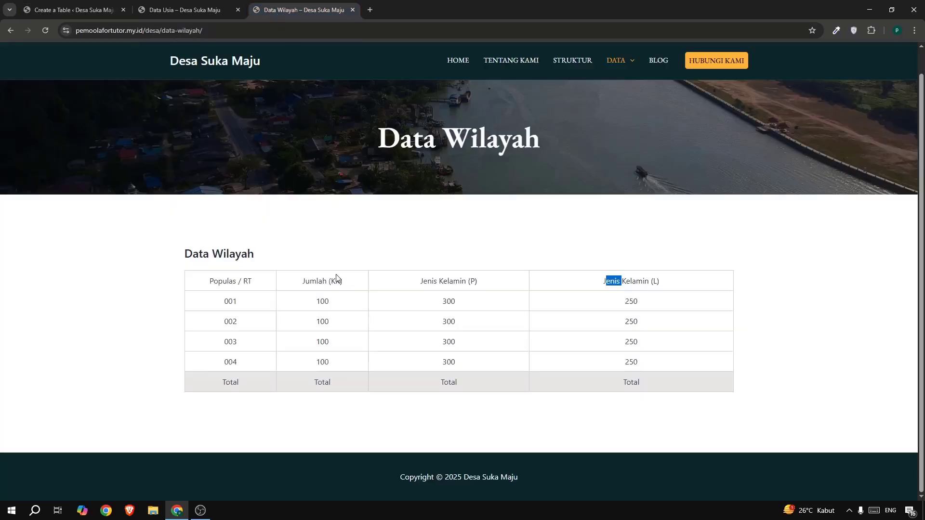
{"action": "left_click_drag", "start_coordinate": [299, 285], "coordinate": [348, 285]}
{"action": "key", "text": "ctrl+c"}
{"action": "left_click", "coordinate": [69, 10]}
{"action": "double_click", "coordinate": [202, 229]}
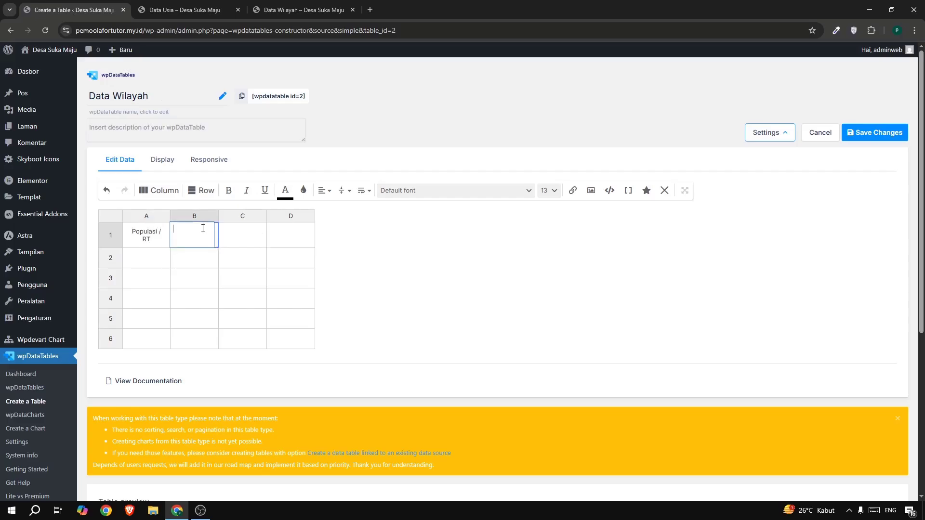
{"action": "key", "text": "ctrl+v"}
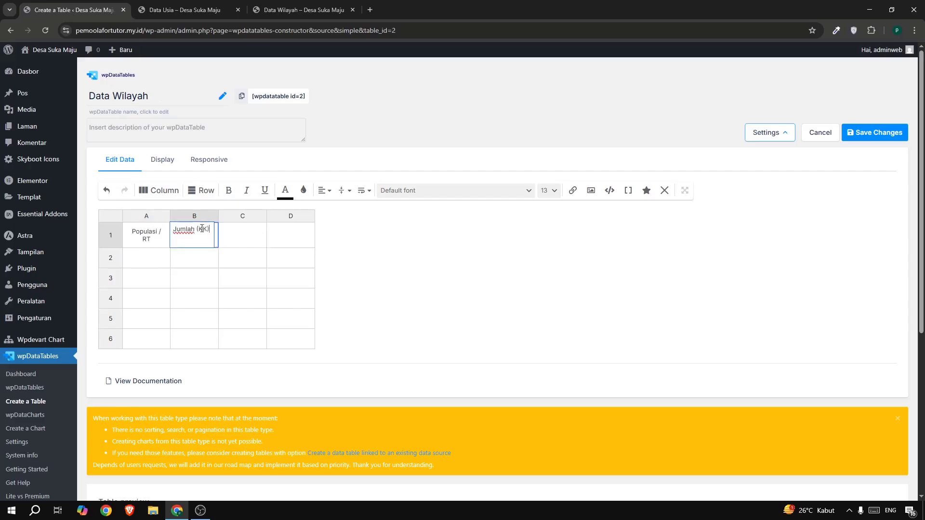
Copy the header "Jenis Kelamin (P)" from the reference Data Wilayah table into cell C1.
{"action": "left_click", "coordinate": [271, 11]}
{"action": "left_click_drag", "start_coordinate": [410, 281], "coordinate": [489, 285]}
{"action": "key", "text": "ctrl+c"}
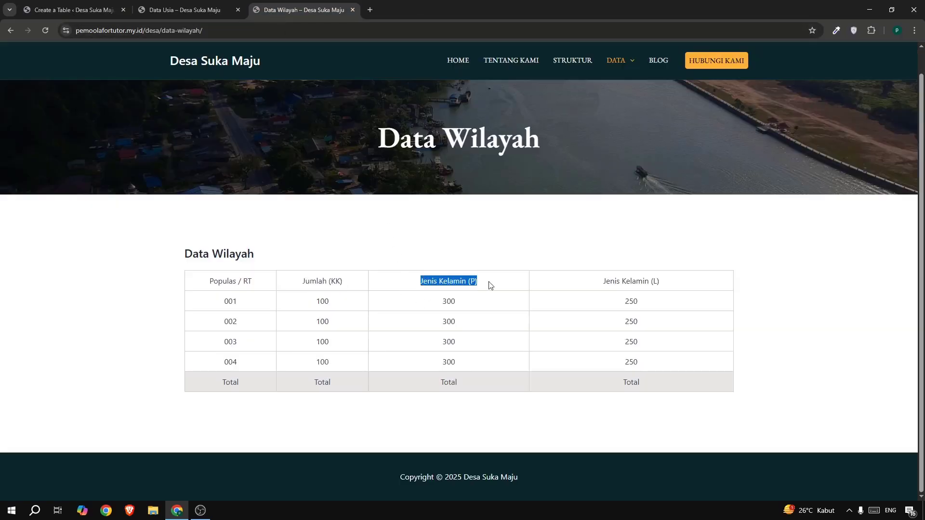
{"action": "left_click", "coordinate": [71, 10]}
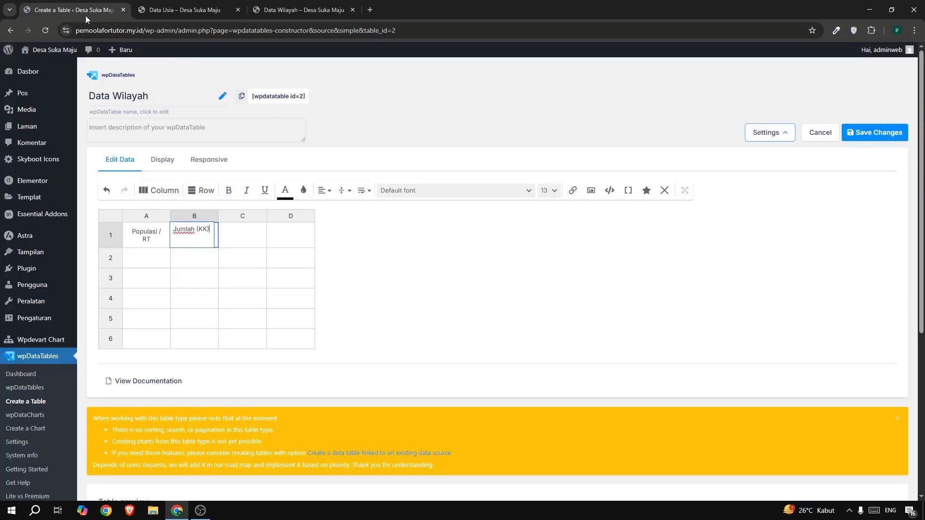
{"action": "double_click", "coordinate": [245, 242]}
{"action": "key", "text": "ctrl+v"}
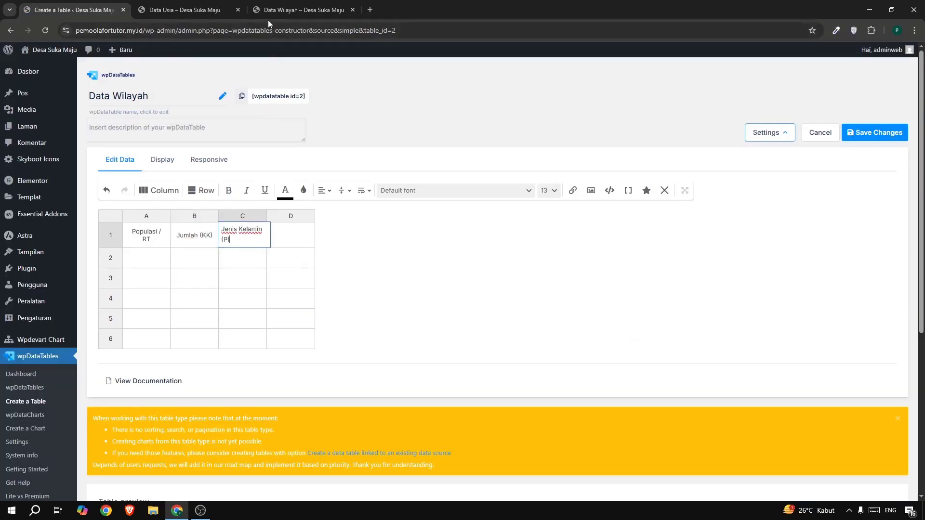
Copy the header "Jenis Kelamin (L)" from the reference Data Wilayah table into cell D1.
{"action": "left_click", "coordinate": [285, 11]}
{"action": "left_click_drag", "start_coordinate": [596, 274], "coordinate": [659, 287]}
{"action": "key", "text": "ctrl+c"}
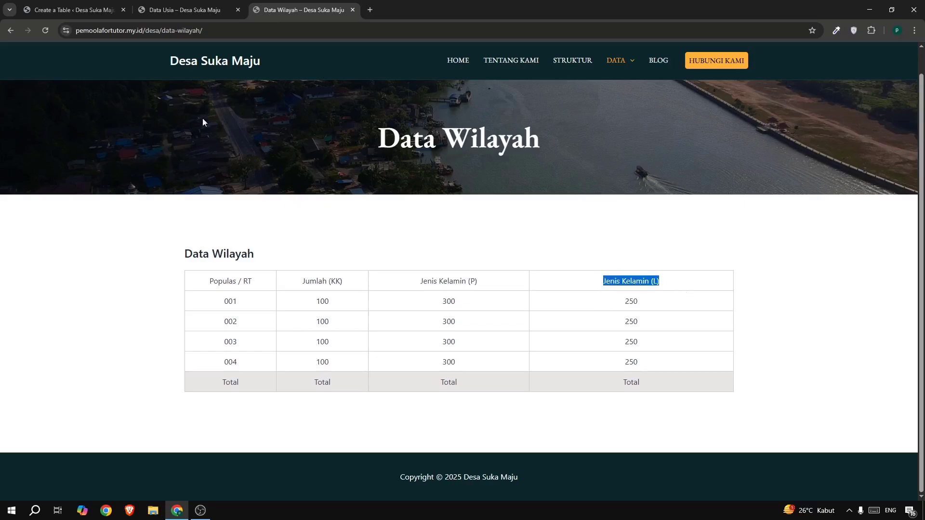
{"action": "left_click", "coordinate": [102, 11]}
{"action": "left_click", "coordinate": [292, 238]}
{"action": "key", "text": "ctrl+v"}
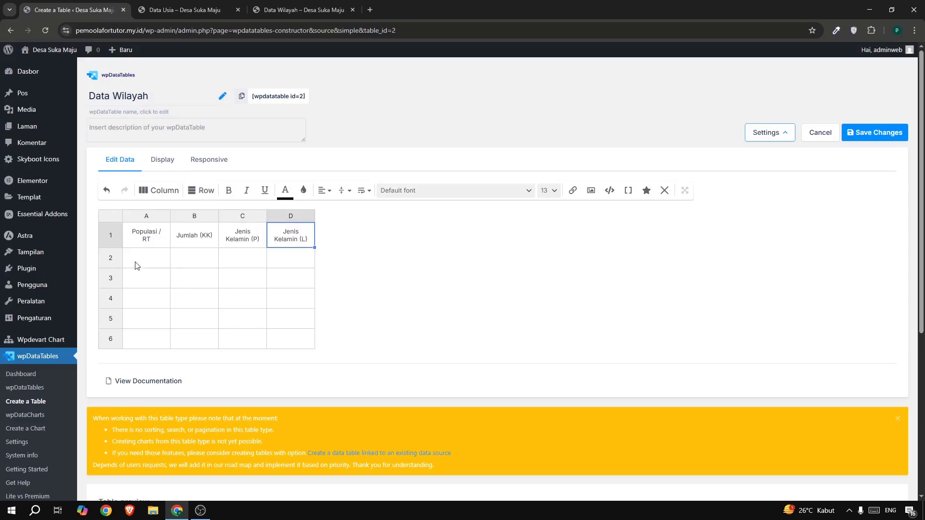
Following the reference table, enter the RT numbers 001, 002, 003 and 004 in cells A2 to A5.
{"action": "left_click", "coordinate": [264, 13]}
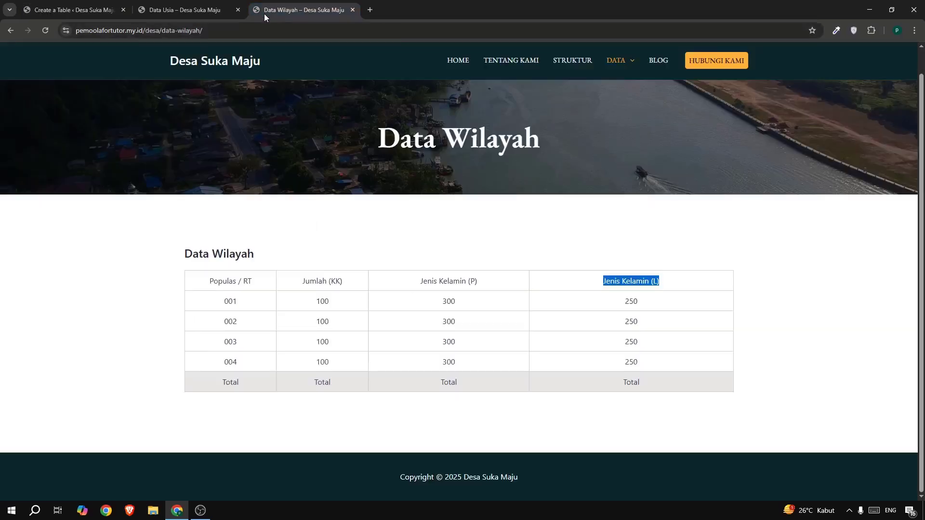
{"action": "left_click", "coordinate": [106, 10]}
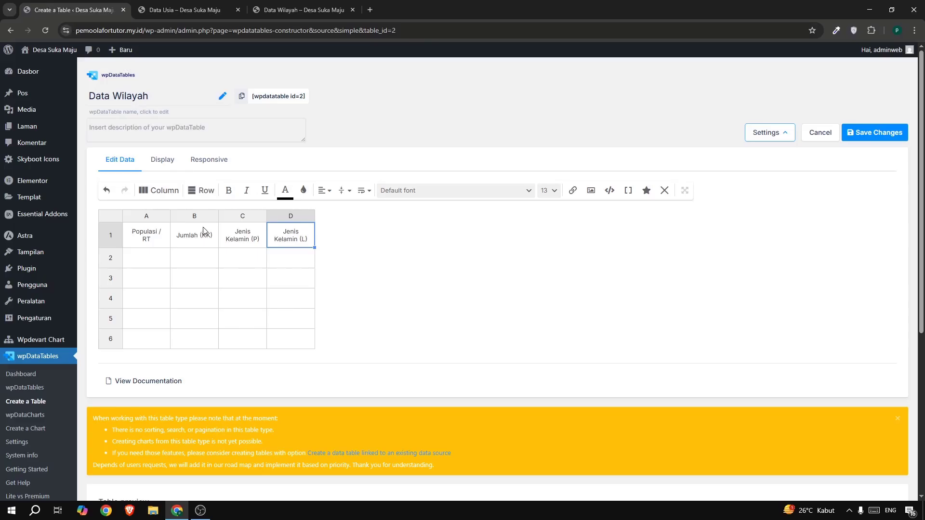
{"action": "double_click", "coordinate": [154, 257]}
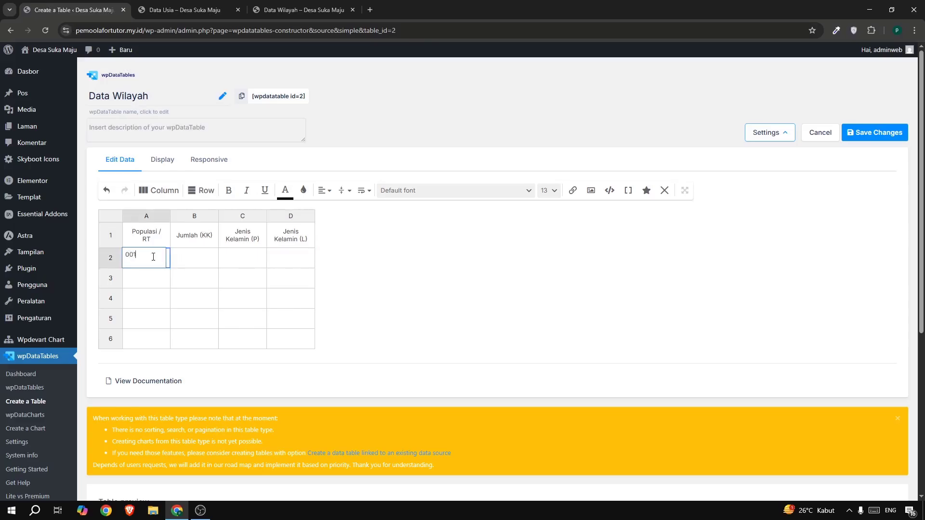
{"action": "type", "text": "001"}
{"action": "left_click", "coordinate": [150, 272]}
{"action": "type", "text": "002"}
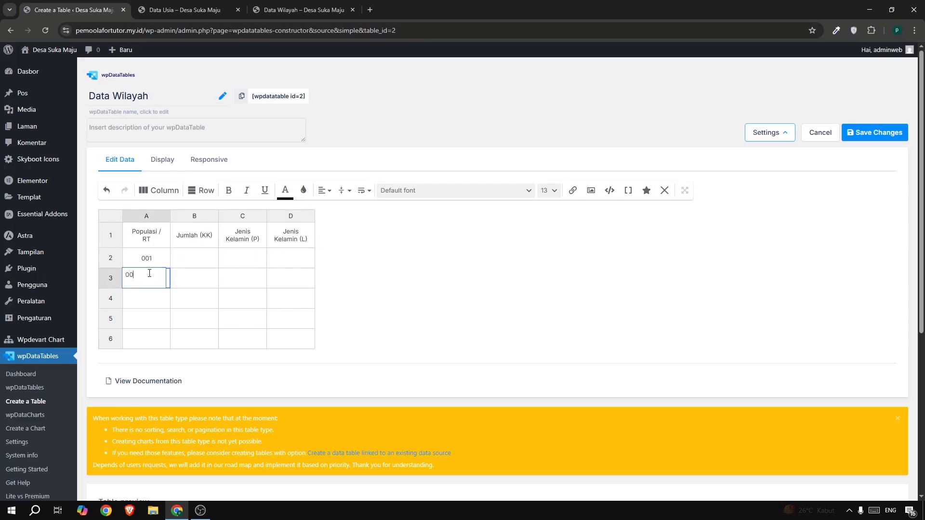
{"action": "double_click", "coordinate": [151, 305]}
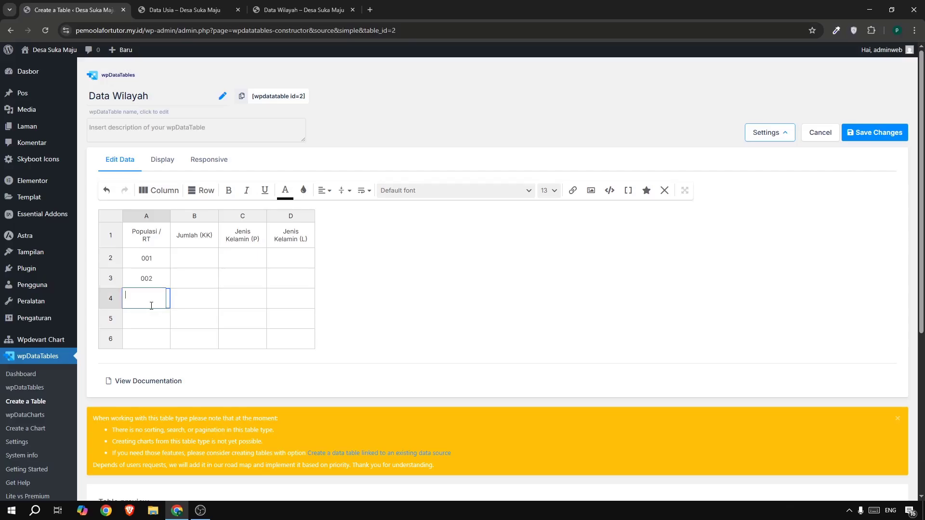
{"action": "double_click", "coordinate": [151, 324]}
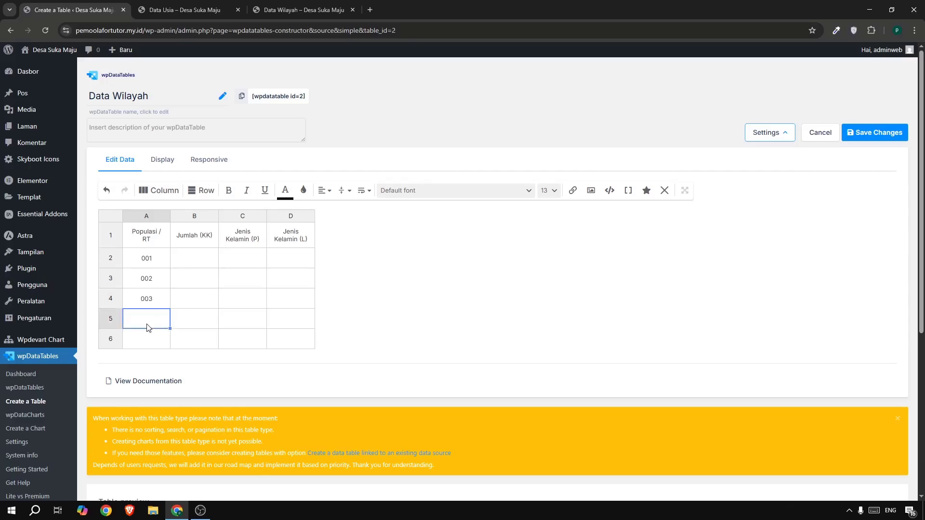
{"action": "type", "text": "004"}
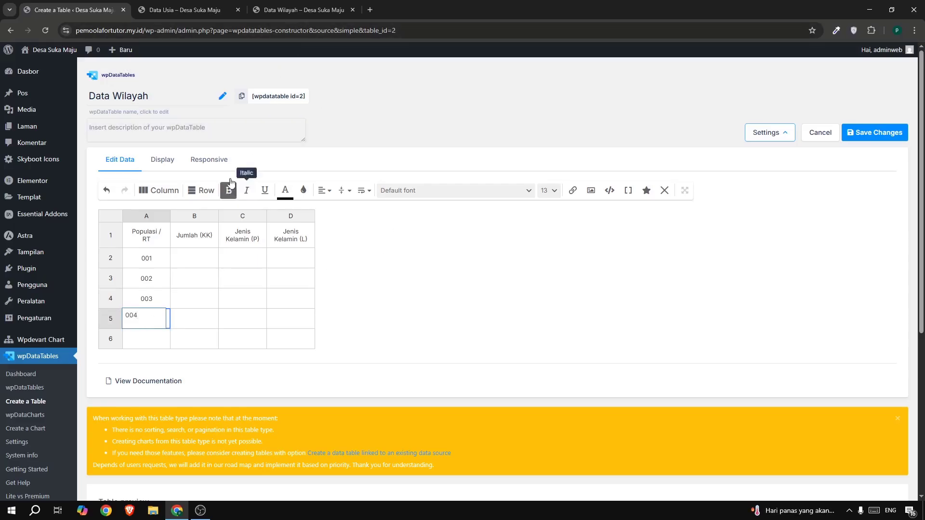
Copy the value 100 from the reference table's Jumlah (KK) column into cells B2 to B5.
{"action": "left_click", "coordinate": [299, 9]}
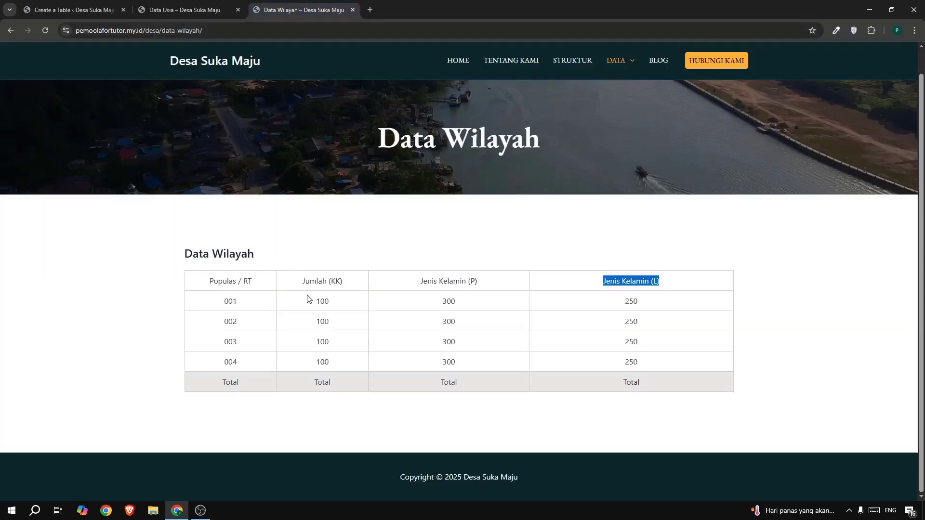
{"action": "left_click_drag", "start_coordinate": [307, 299], "coordinate": [333, 304]}
{"action": "key", "text": "ctrl+c"}
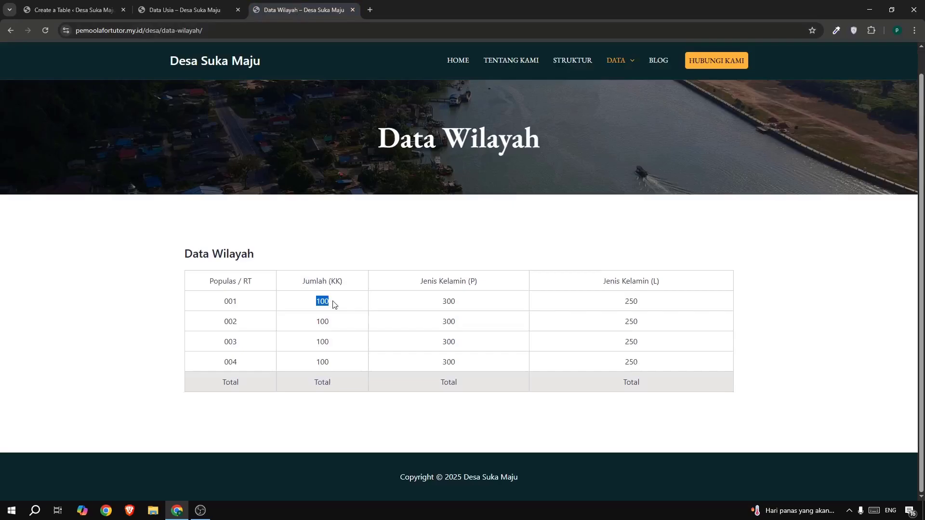
{"action": "left_click", "coordinate": [72, 10]}
{"action": "double_click", "coordinate": [200, 262]}
{"action": "key", "text": "ctrl+v"}
{"action": "left_click", "coordinate": [199, 279]}
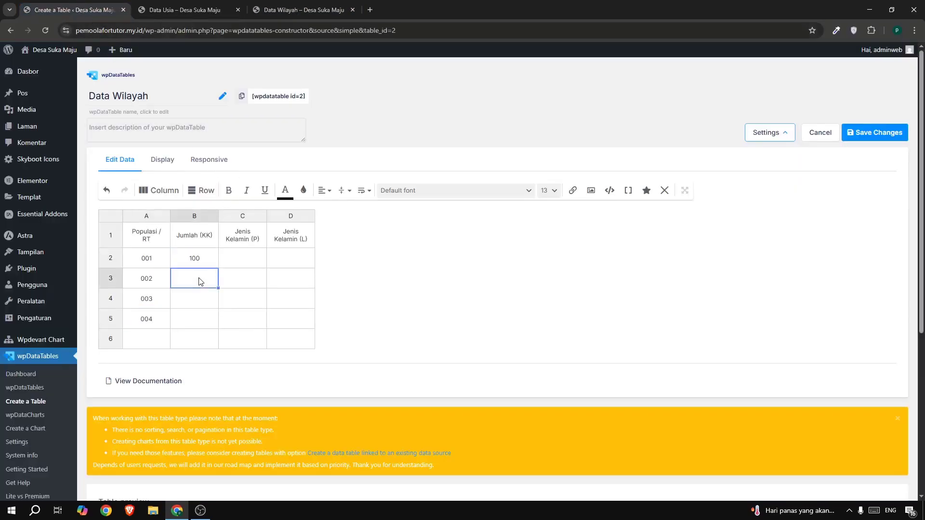
{"action": "double_click", "coordinate": [199, 280]}
{"action": "key", "text": "ctrl+v"}
{"action": "left_click", "coordinate": [197, 300]}
{"action": "double_click", "coordinate": [197, 300]}
{"action": "key", "text": "ctrl+v"}
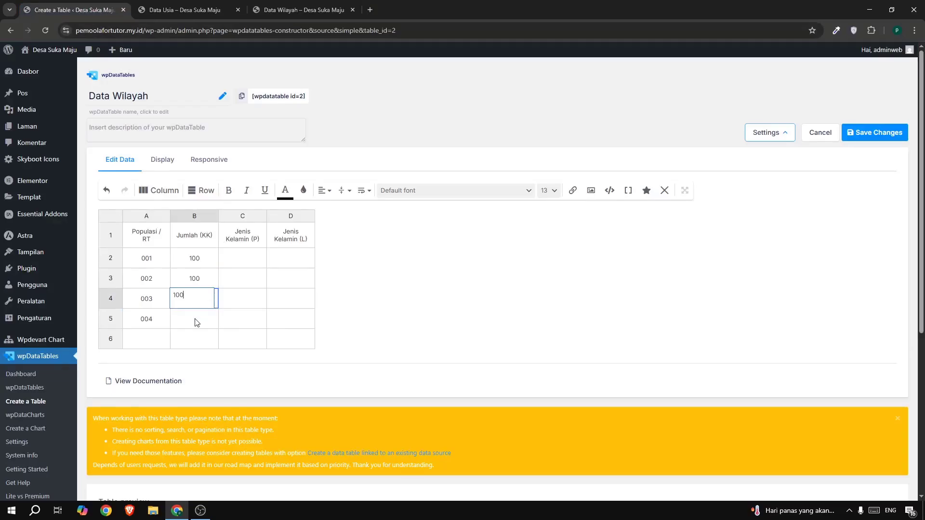
{"action": "left_click", "coordinate": [197, 319]}
{"action": "double_click", "coordinate": [197, 319]}
{"action": "key", "text": "ctrl+v"}
Copy the value 300 from the reference table's Jenis Kelamin (P) column into cells C2 to C5.
{"action": "left_click", "coordinate": [285, 10]}
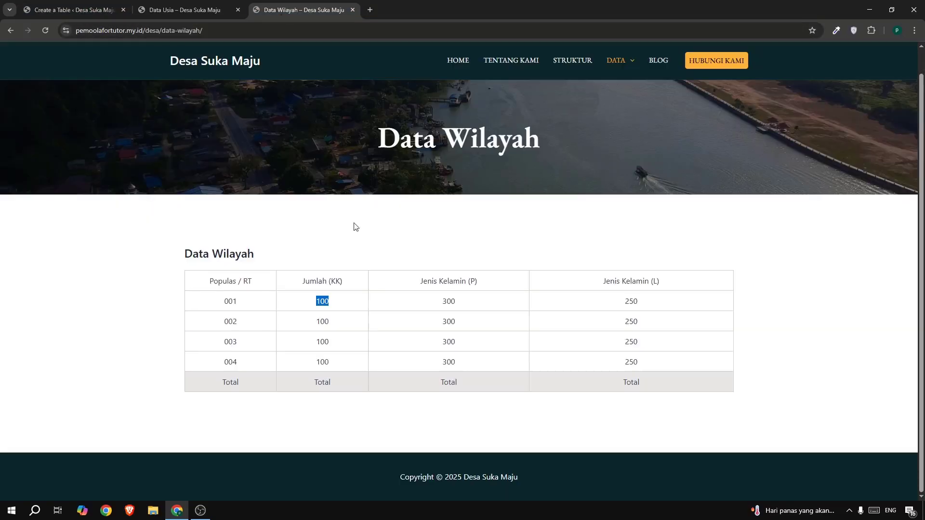
{"action": "left_click_drag", "start_coordinate": [440, 302], "coordinate": [458, 305]}
{"action": "key", "text": "ctrl+c"}
{"action": "left_click", "coordinate": [65, 12]}
{"action": "left_click", "coordinate": [237, 265]}
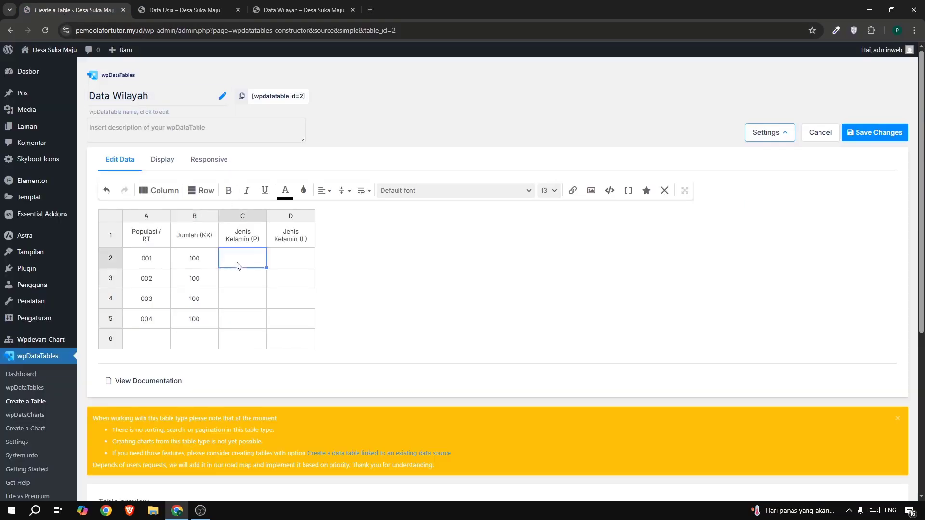
{"action": "key", "text": "ctrl+v"}
{"action": "left_click", "coordinate": [239, 283]}
{"action": "key", "text": "ctrl+v"}
{"action": "double_click", "coordinate": [235, 298]}
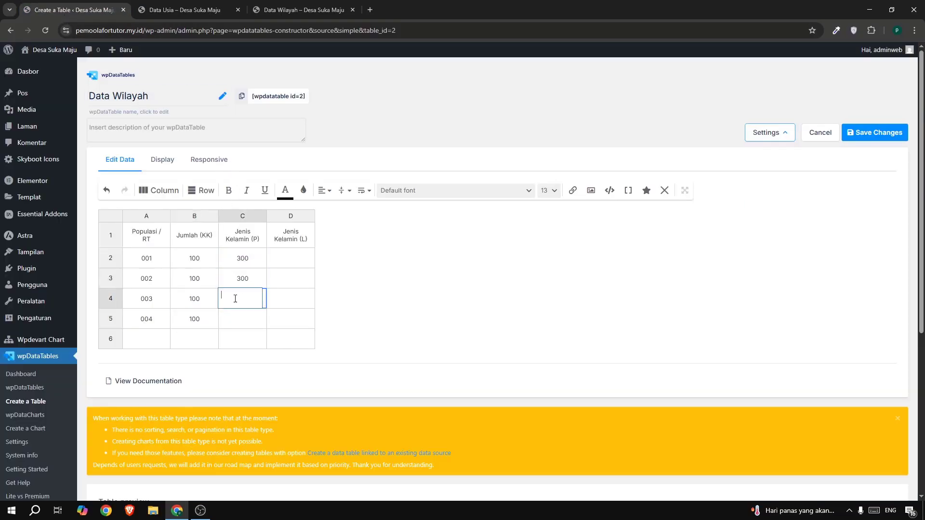
{"action": "key", "text": "ctrl+v"}
{"action": "double_click", "coordinate": [240, 322]}
{"action": "key", "text": "ctrl+v"}
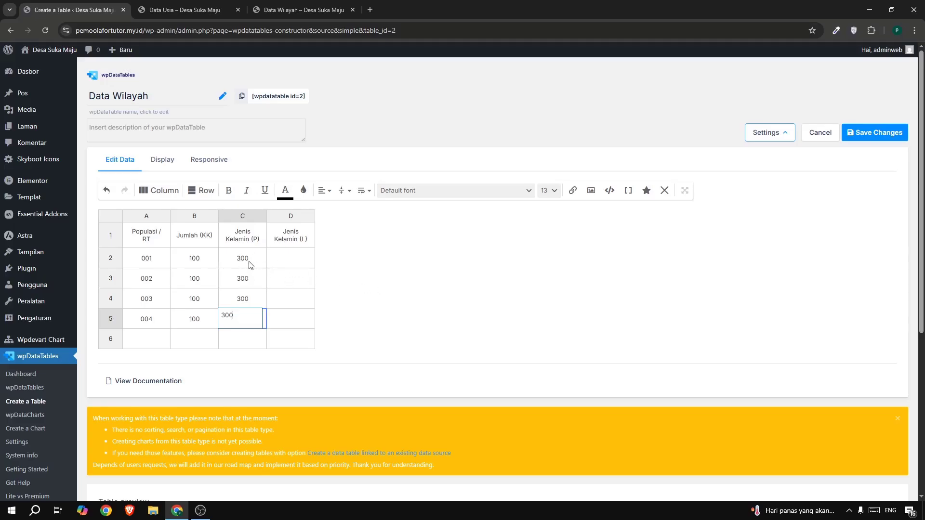
{"action": "left_click", "coordinate": [406, 278]}
Copy the value 250 from the reference table's Jenis Kelamin (L) column into cells D2 to D5.
{"action": "left_click", "coordinate": [303, 10]}
{"action": "left_click_drag", "start_coordinate": [626, 302], "coordinate": [637, 303]}
{"action": "key", "text": "ctrl+c"}
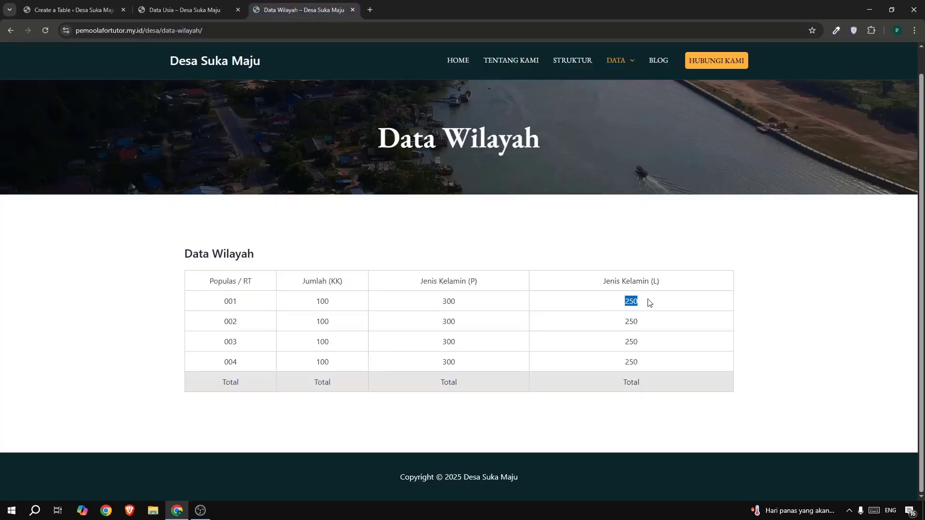
{"action": "left_click", "coordinate": [72, 9]}
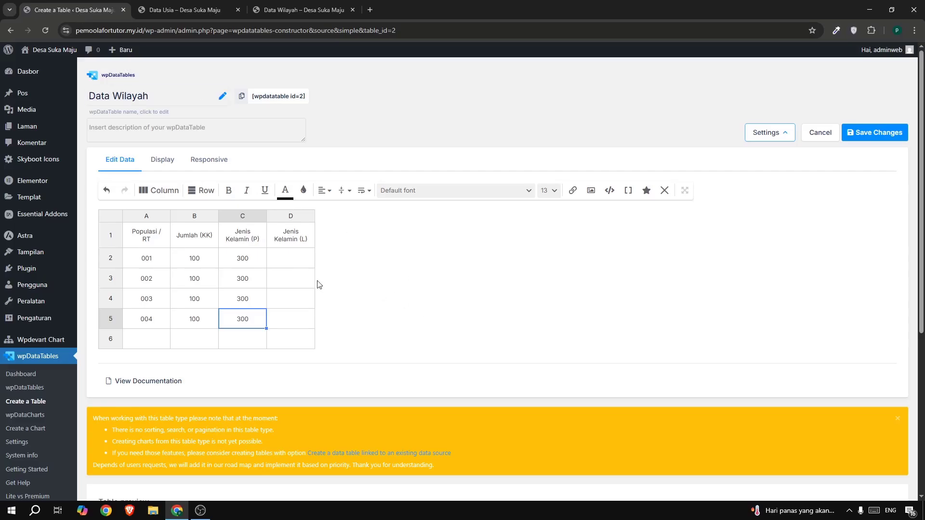
{"action": "left_click", "coordinate": [295, 258]}
{"action": "double_click", "coordinate": [294, 254]}
{"action": "key", "text": "ctrl+v"}
{"action": "double_click", "coordinate": [286, 276]}
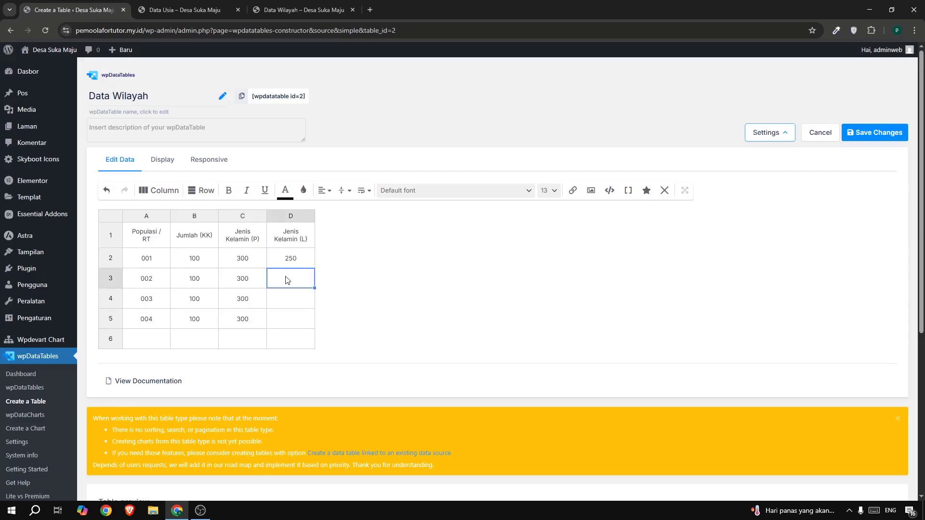
{"action": "key", "text": "ctrl+v"}
{"action": "left_click", "coordinate": [291, 303]}
{"action": "double_click", "coordinate": [291, 308]}
{"action": "key", "text": "ctrl+v"}
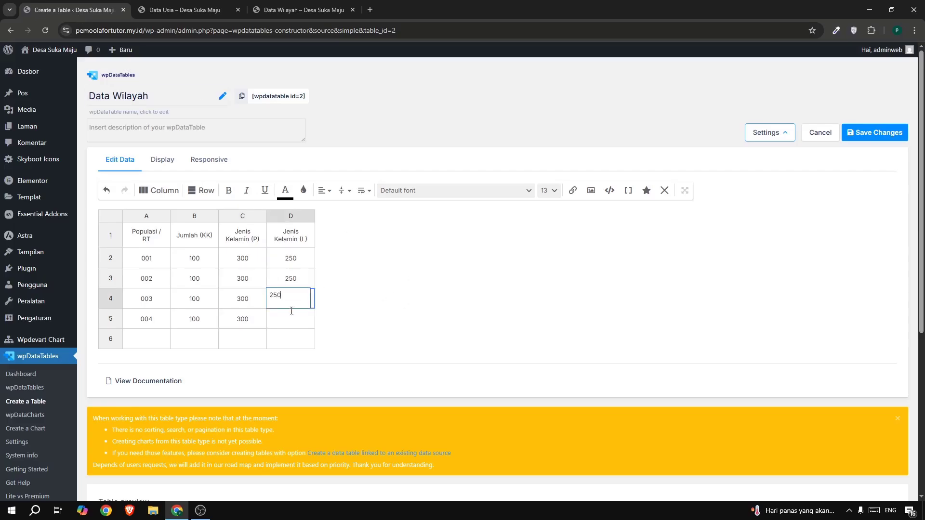
{"action": "double_click", "coordinate": [292, 320]}
{"action": "key", "text": "ctrl+v"}
{"action": "left_click", "coordinate": [488, 343]}
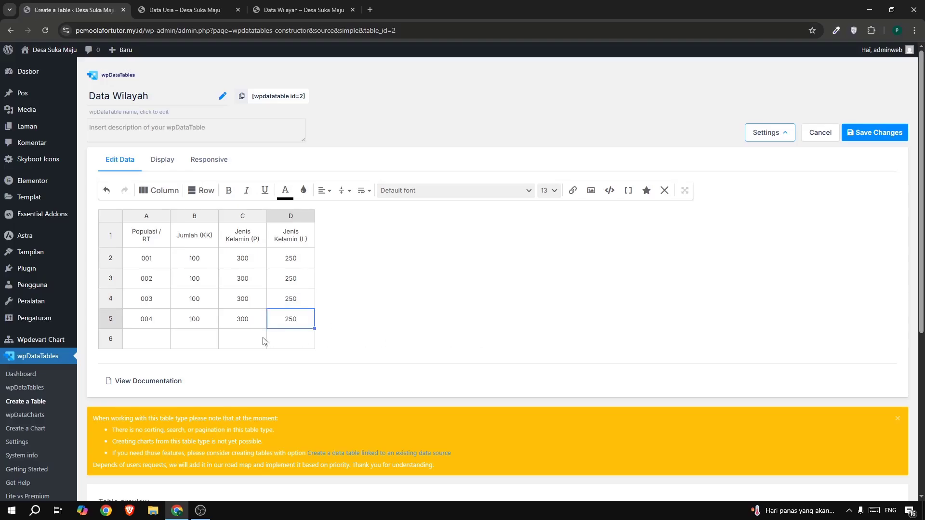
Fill row 6 as the totals row with "Jumlah", 400, 1200 and 1000 in cells A6 to D6.
{"action": "double_click", "coordinate": [144, 336]}
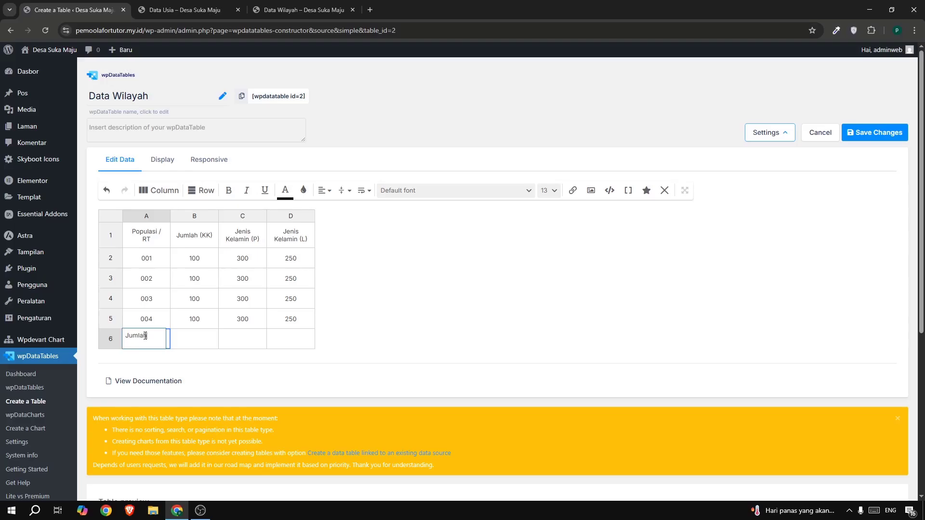
{"action": "left_click", "coordinate": [342, 311]}
{"action": "double_click", "coordinate": [193, 339]}
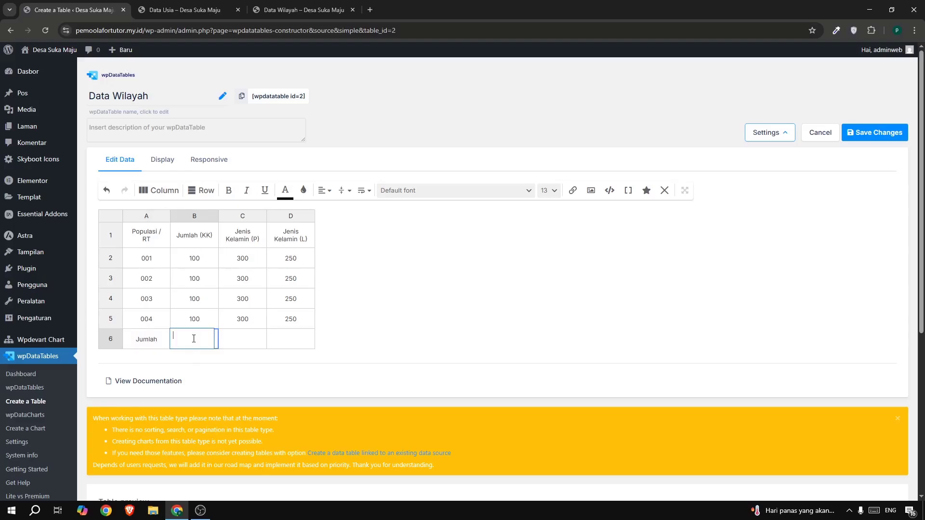
{"action": "type", "text": "400"}
{"action": "double_click", "coordinate": [247, 337]}
{"action": "type", "text": "1200"}
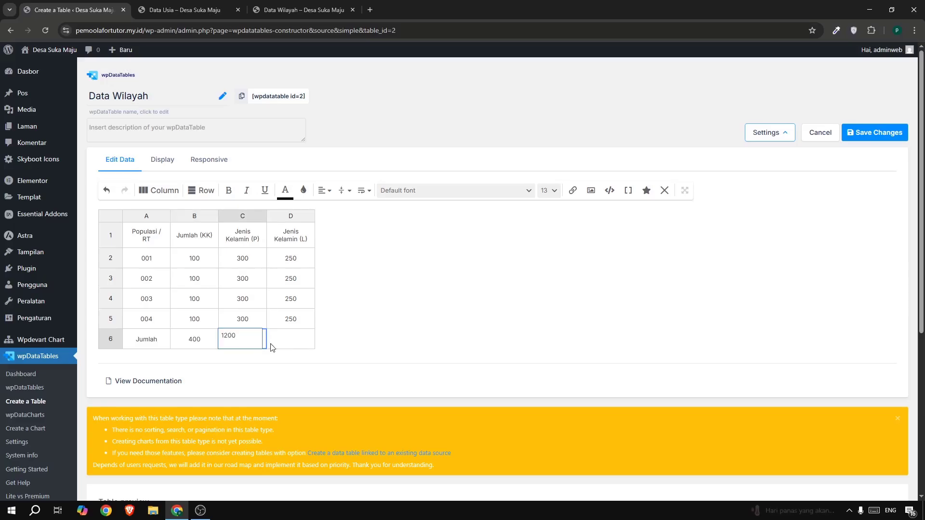
{"action": "left_click", "coordinate": [287, 347]}
{"action": "double_click", "coordinate": [287, 346]}
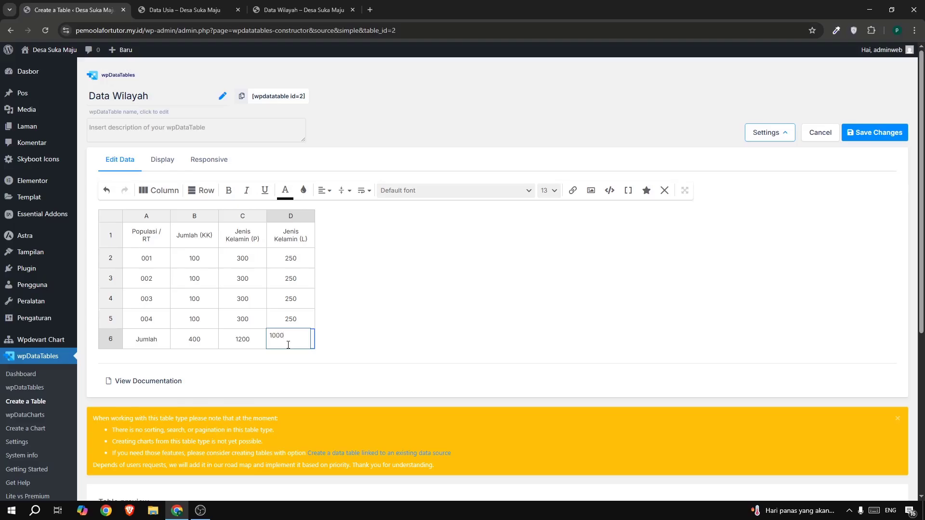
{"action": "type", "text": "1000"}
{"action": "key", "text": "Return"}
Give the totals row, cells A6 to D6, a light grey background of about RGB 237, 237, 237.
{"action": "left_click", "coordinate": [139, 341]}
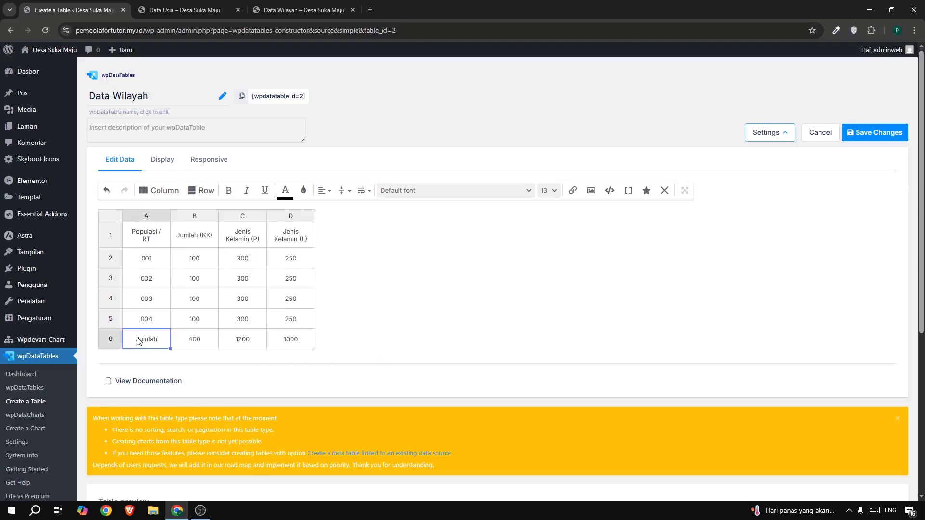
{"action": "left_click_drag", "start_coordinate": [201, 350], "coordinate": [288, 342]}
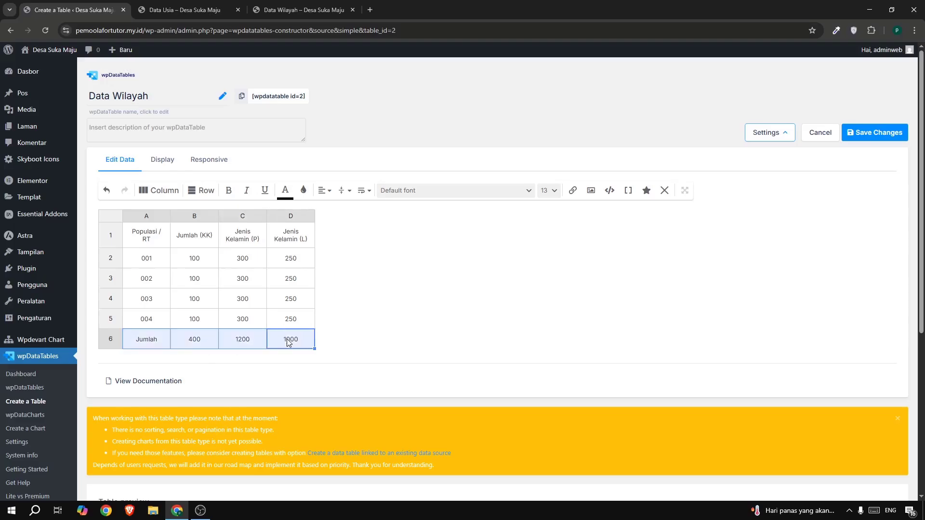
{"action": "left_click", "coordinate": [303, 190]}
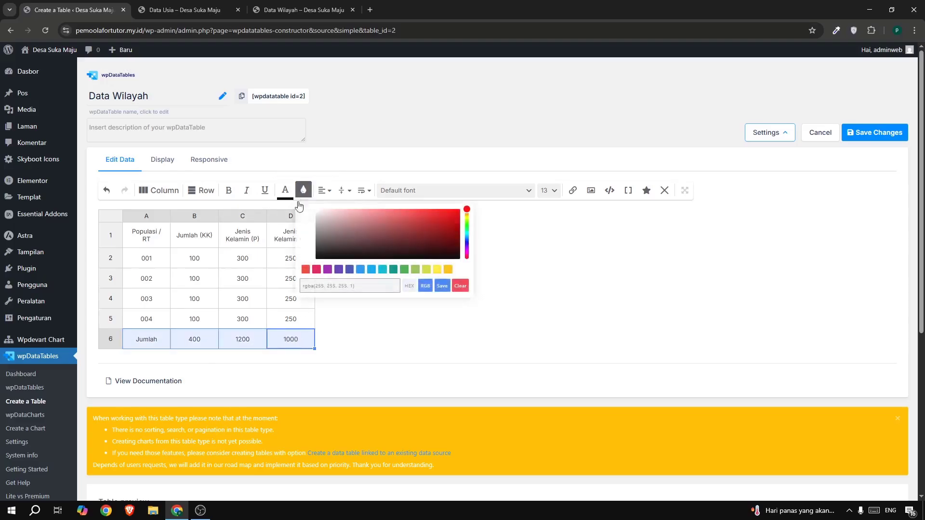
{"action": "left_click_drag", "start_coordinate": [316, 215], "coordinate": [316, 213]}
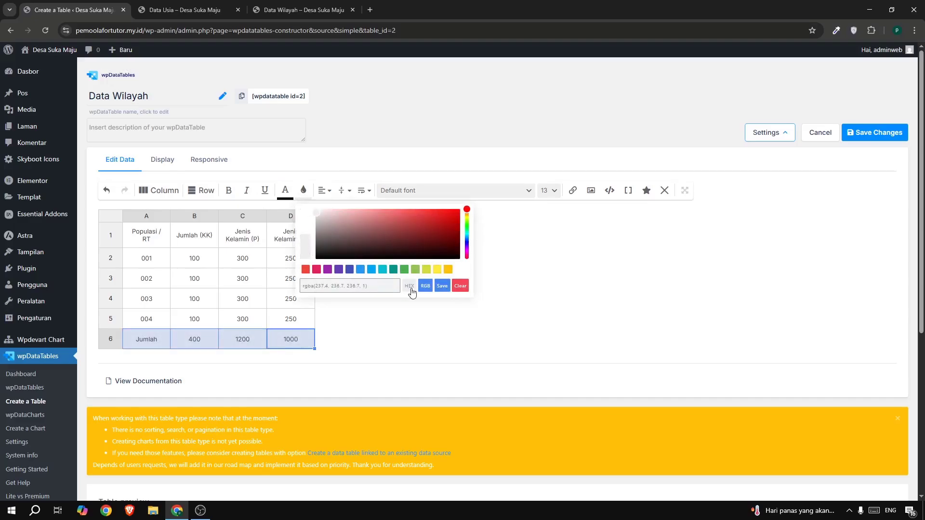
{"action": "left_click", "coordinate": [441, 286]}
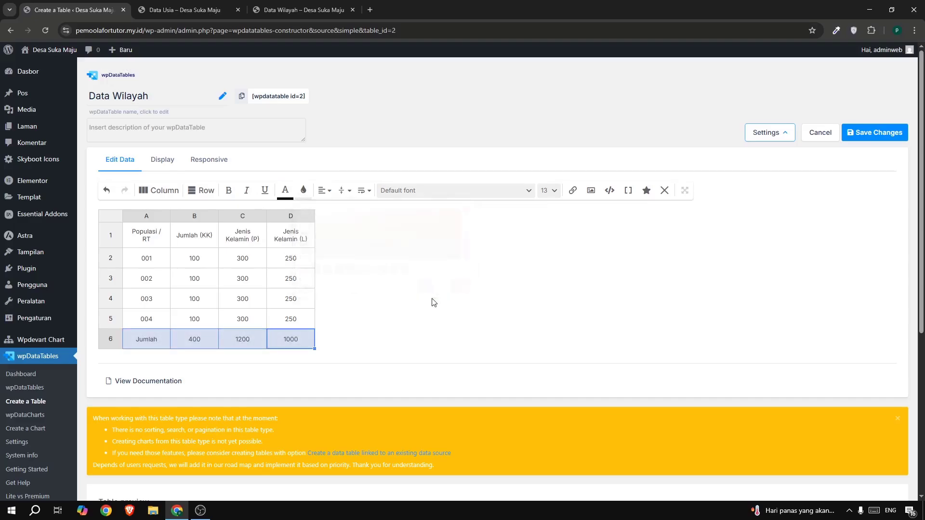
Save the Data Wilayah table and copy its shortcode.
{"action": "left_click", "coordinate": [869, 135]}
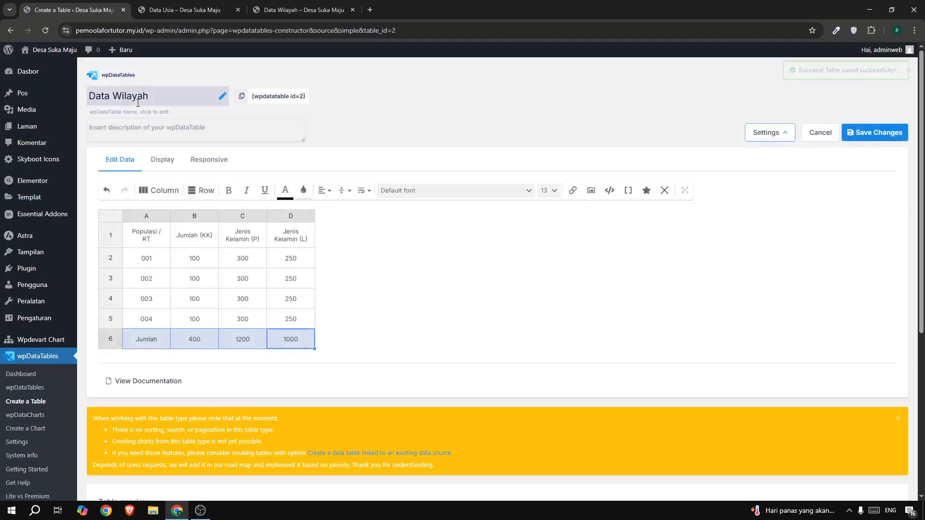
{"action": "left_click", "coordinate": [243, 97]}
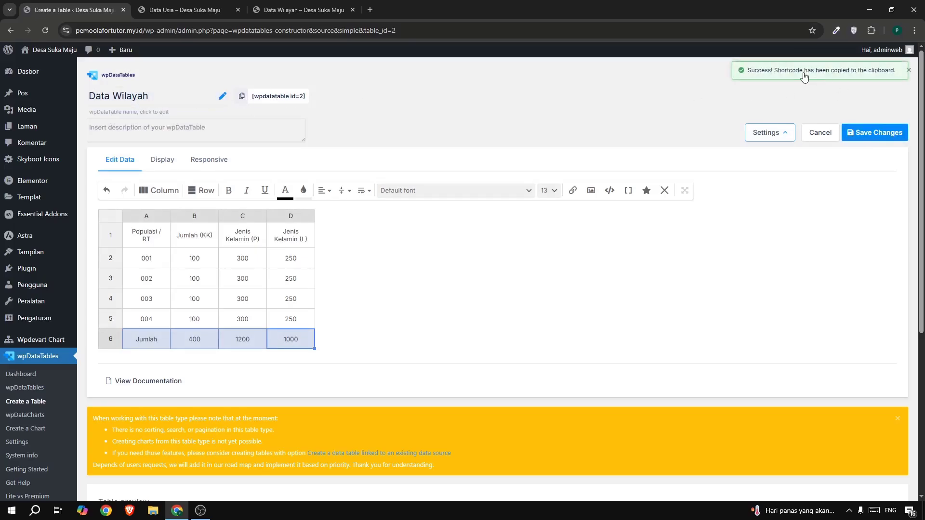
{"action": "left_click_drag", "start_coordinate": [801, 72], "coordinate": [614, 98]}
{"action": "left_click", "coordinate": [608, 99]}
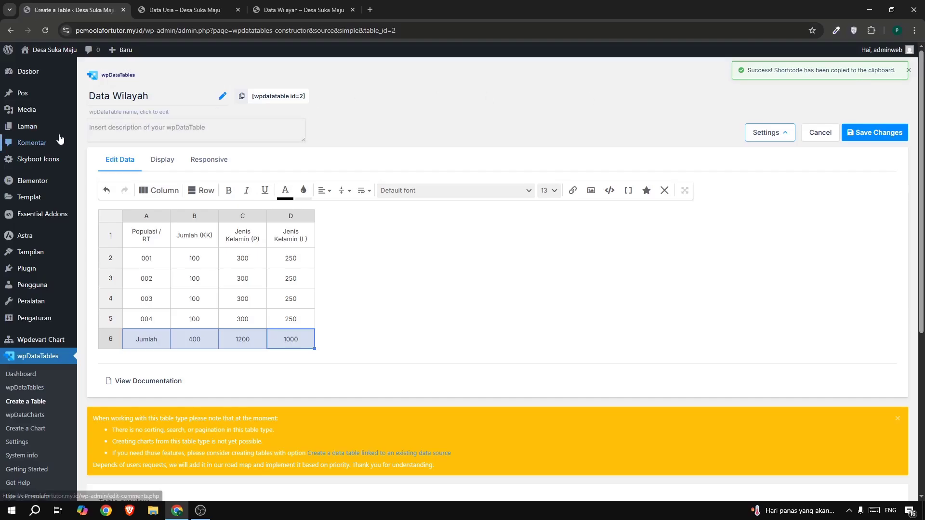
Open the list of all pages in a new browser tab and open the Data Wilayah page for editing with Elementor.
{"action": "mouse_move", "coordinate": [47, 128]}
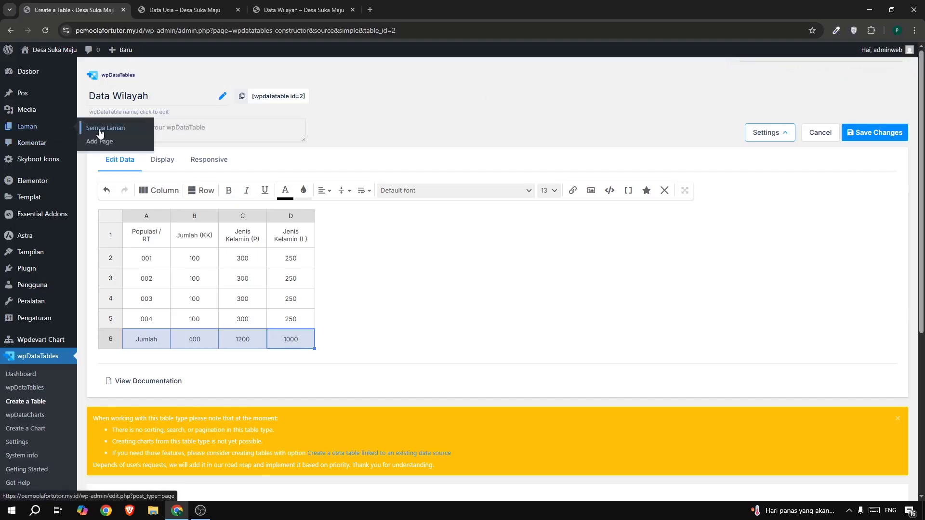
{"action": "right_click", "coordinate": [100, 133]}
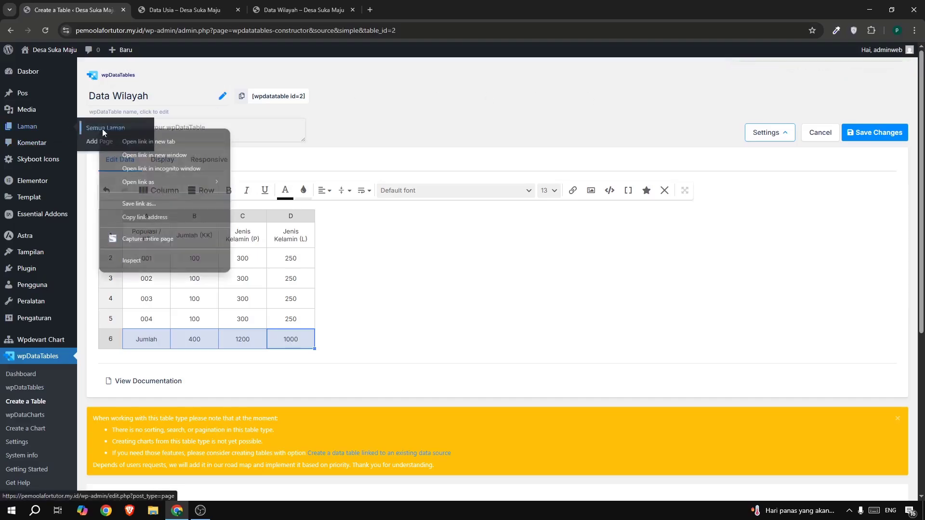
{"action": "left_click", "coordinate": [132, 142]}
{"action": "left_click", "coordinate": [175, 7]}
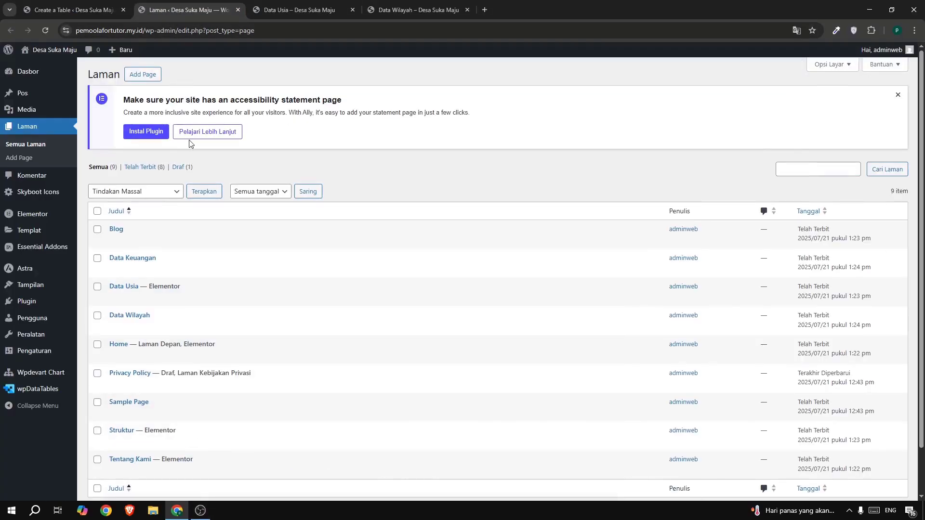
{"action": "scroll", "coordinate": [188, 152], "scroll_direction": "down", "scroll_amount": 1}
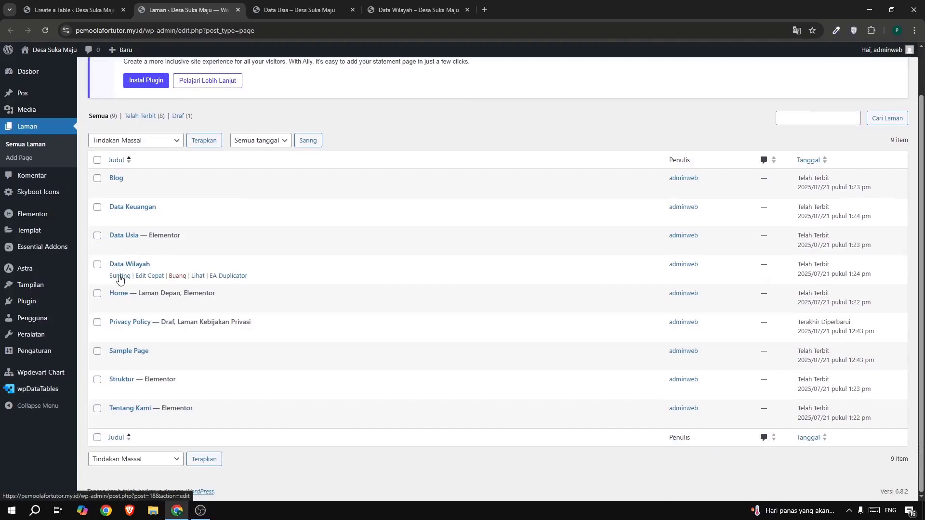
{"action": "left_click", "coordinate": [120, 276]}
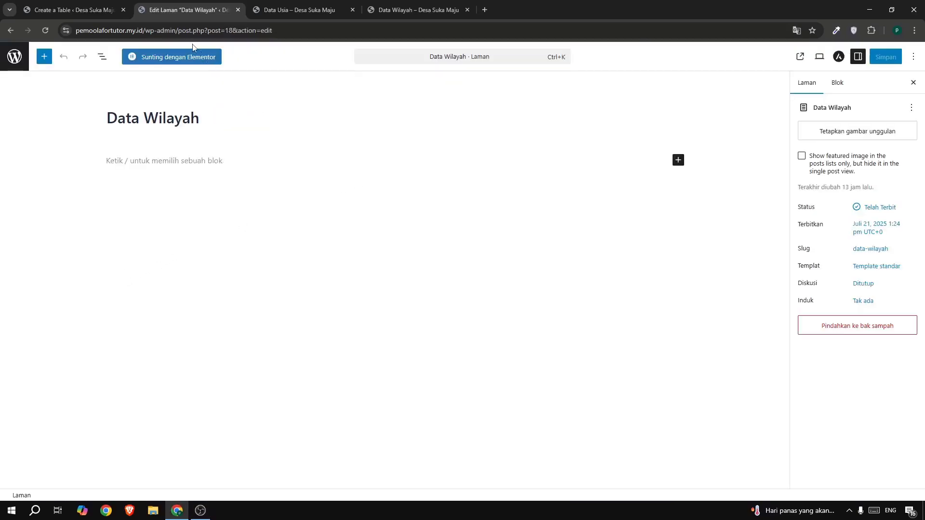
{"action": "left_click", "coordinate": [165, 66]}
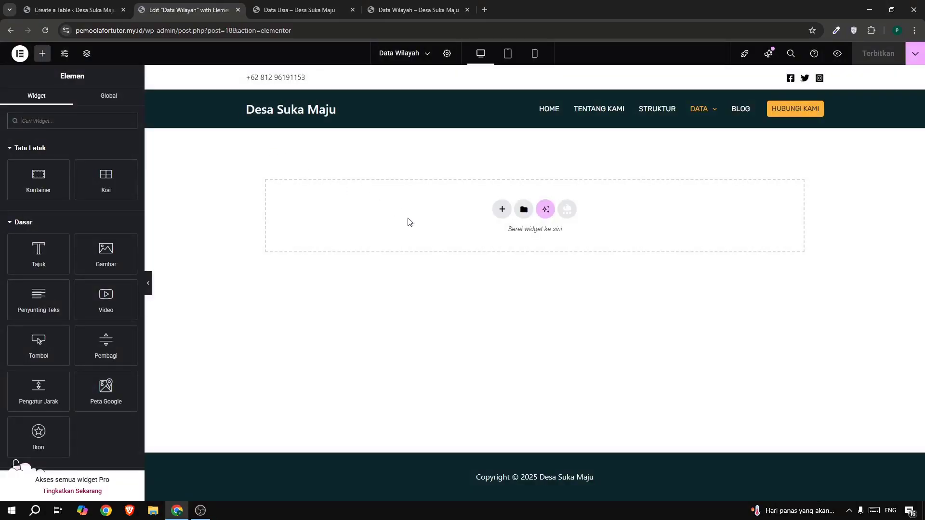
Insert the saved "section hero" template without applying its page settings, and delete the two content containers below the hero banner.
{"action": "left_click", "coordinate": [523, 210]}
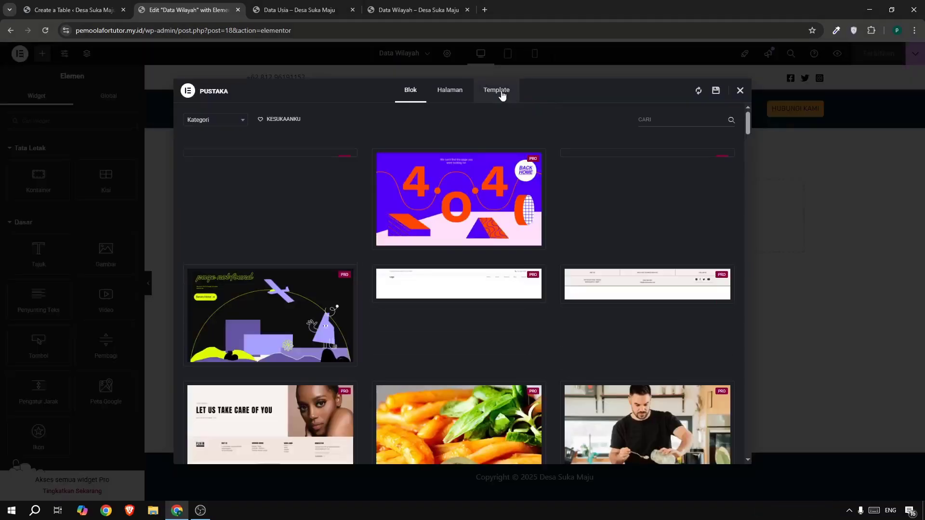
{"action": "left_click", "coordinate": [502, 94]}
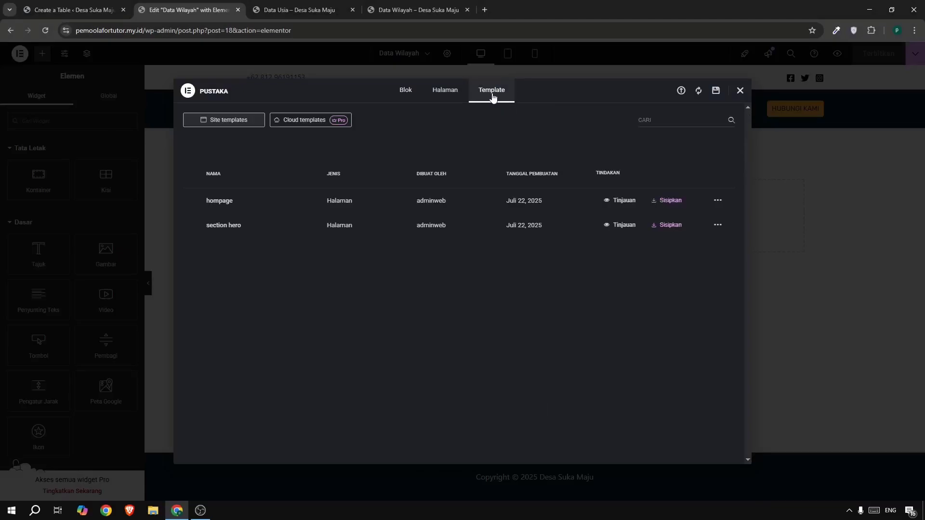
{"action": "left_click", "coordinate": [659, 225]}
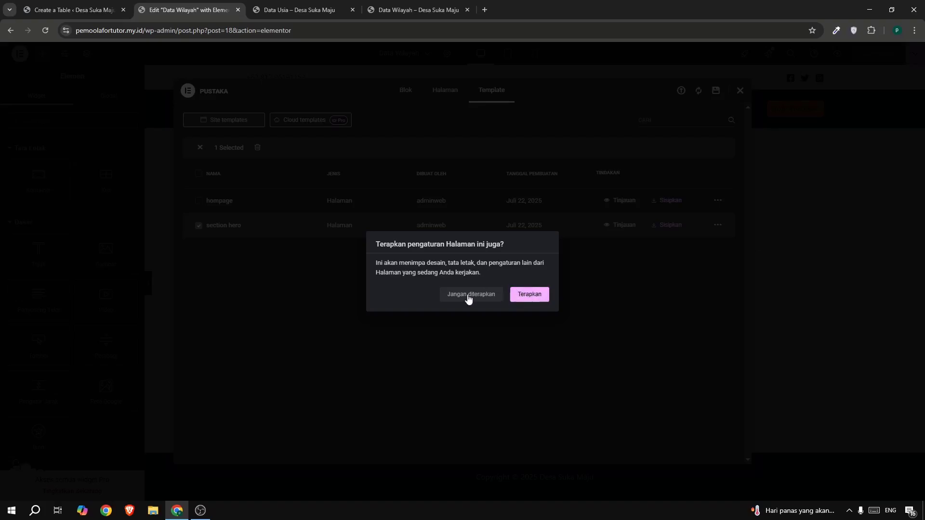
{"action": "left_click", "coordinate": [468, 295]}
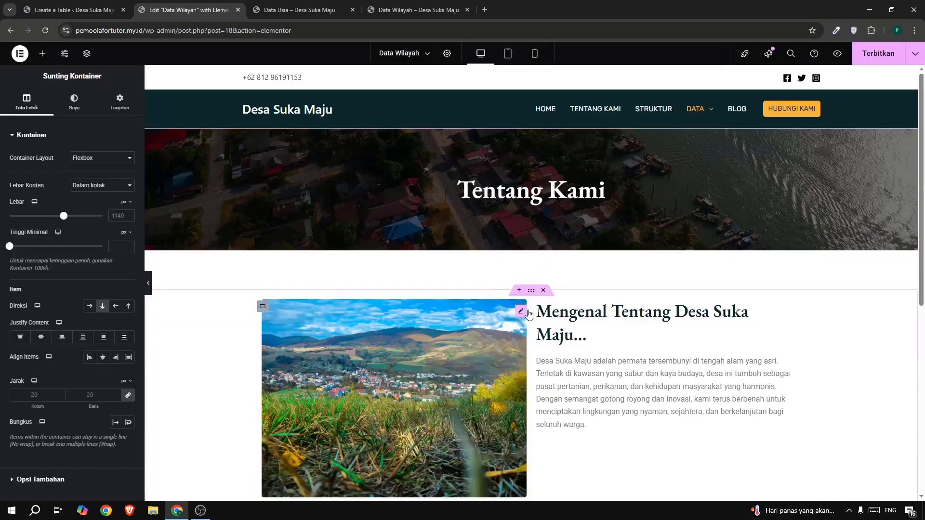
{"action": "left_click", "coordinate": [545, 291]}
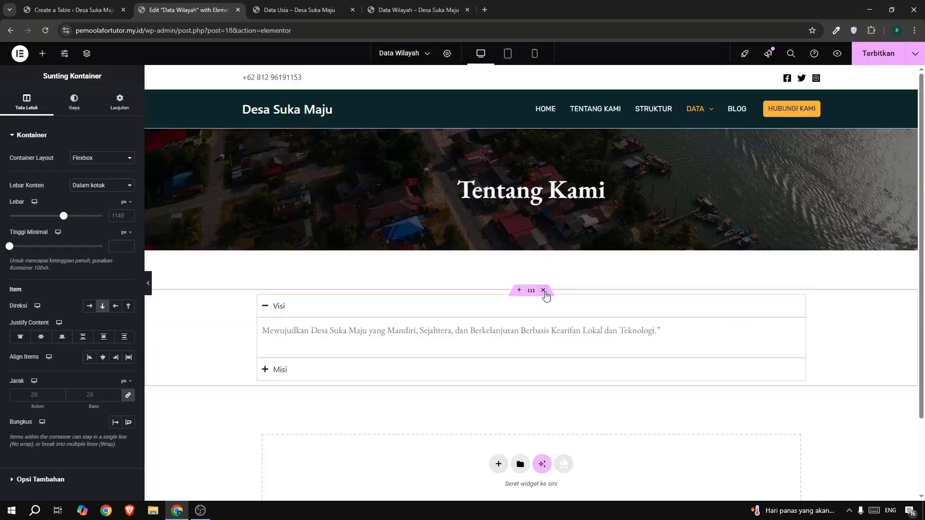
{"action": "left_click", "coordinate": [544, 291]}
Change the hero banner's heading text to "Data Wilayah", matching the reference page.
{"action": "left_click", "coordinate": [511, 195]}
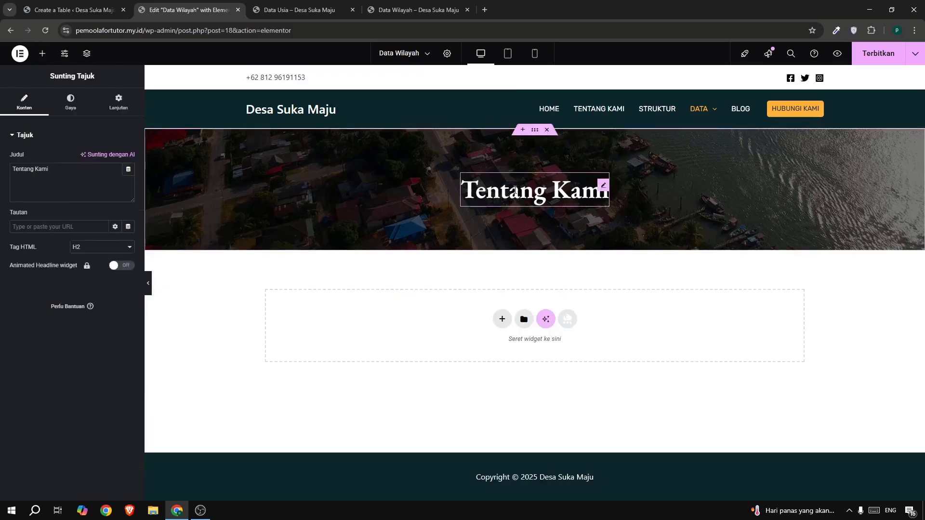
{"action": "left_click", "coordinate": [408, 11]}
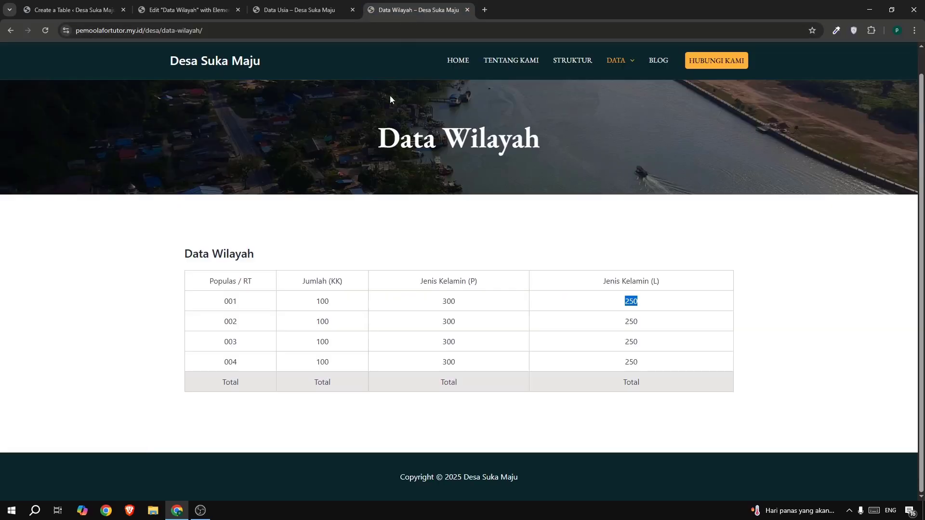
{"action": "left_click", "coordinate": [78, 10]}
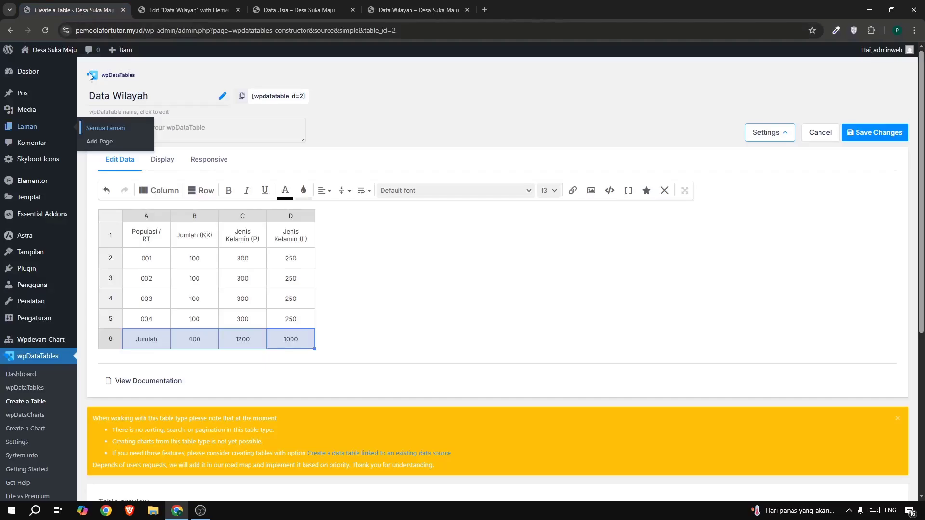
{"action": "left_click", "coordinate": [188, 10]}
{"action": "left_click_drag", "start_coordinate": [120, 169], "coordinate": [2, 171]}
{"action": "type", "text": "D"}
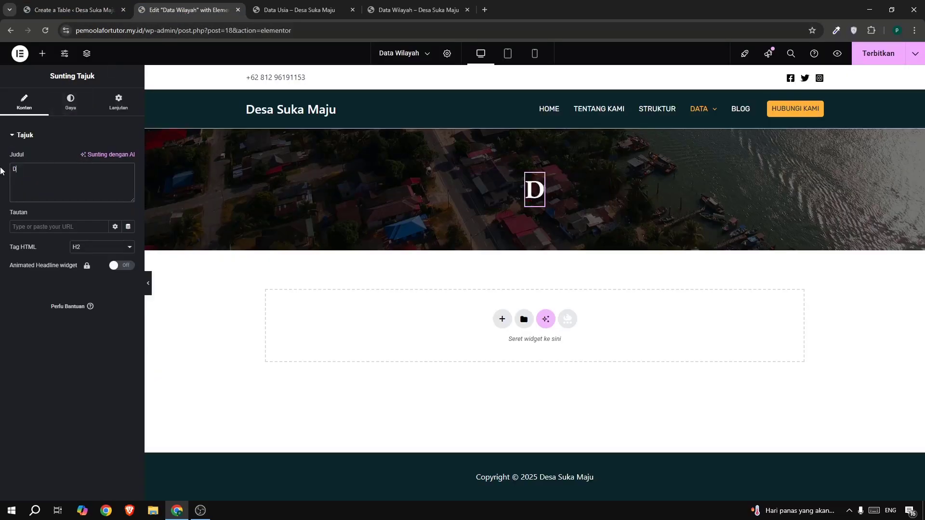
{"action": "type", "text": "ata w"}
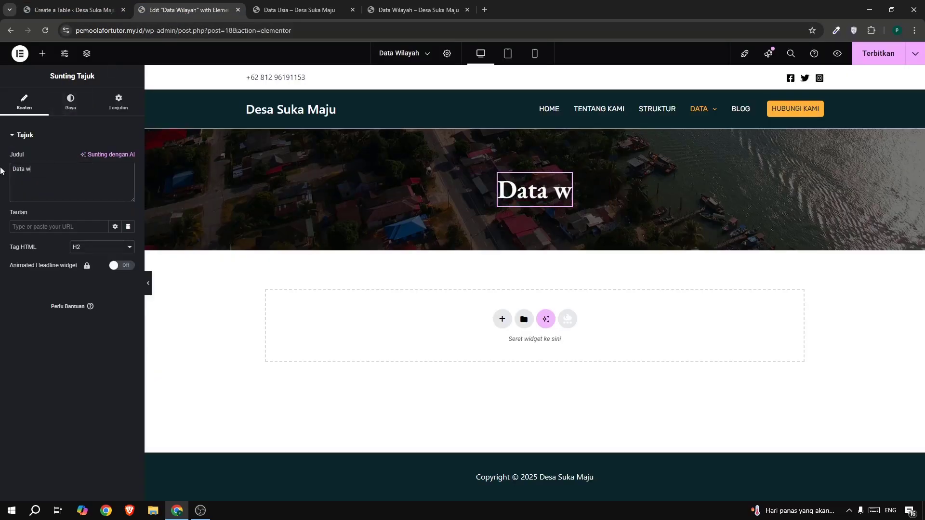
{"action": "type", "text": "il"}
{"action": "key", "text": "BackSpace"}
{"action": "key", "text": "BackSpace"}
{"action": "key", "text": "BackSpace"}
{"action": "type", "text": "Wil;aya"}
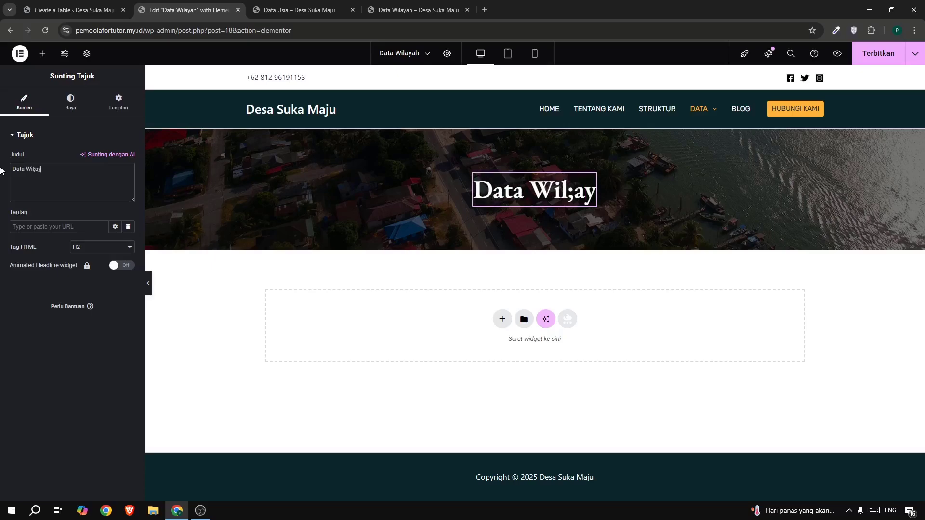
{"action": "key", "text": "BackSpace"}
{"action": "key", "text": "BackSpace"}
{"action": "key", "text": "BackSpace"}
{"action": "key", "text": "BackSpace"}
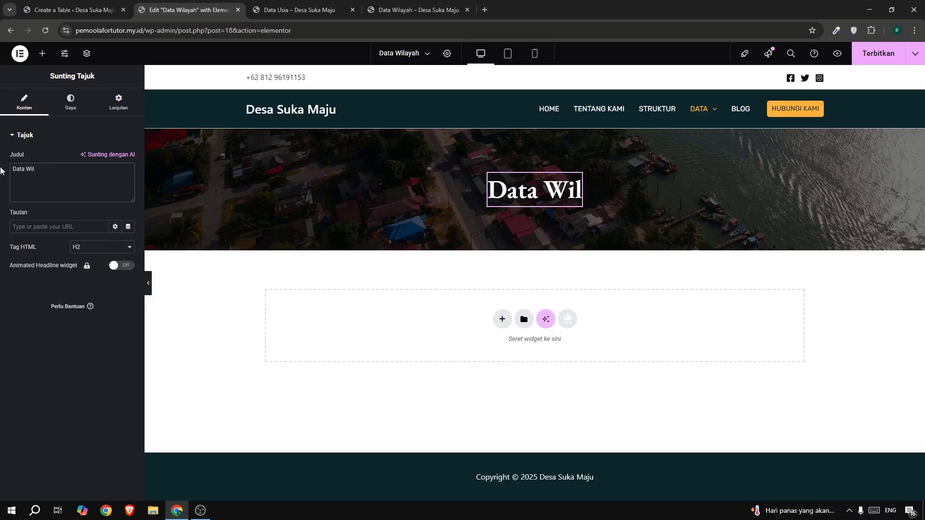
{"action": "type", "text": "ayah"}
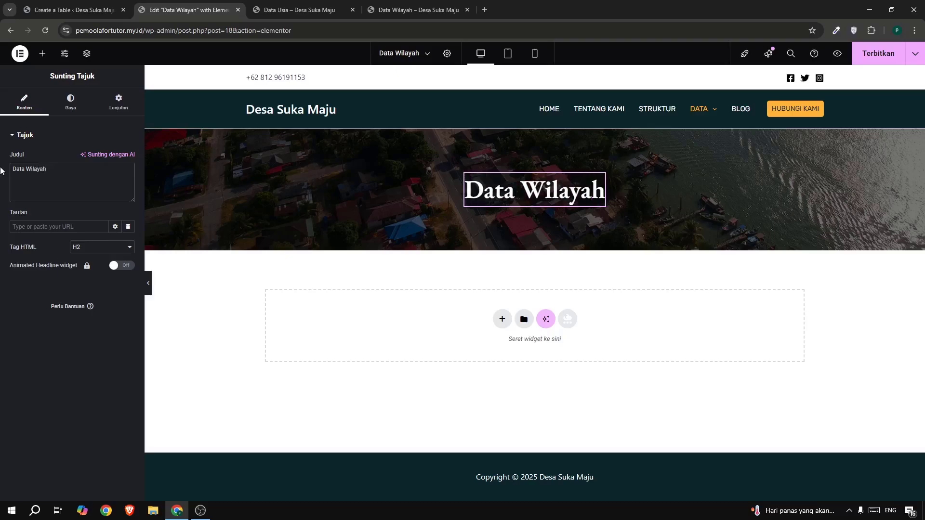
Add a Kode Ringkas (shortcode) widget in the empty area below the hero and paste the shortcode [wpdatatable id=2] into it.
{"action": "left_click", "coordinate": [42, 53]}
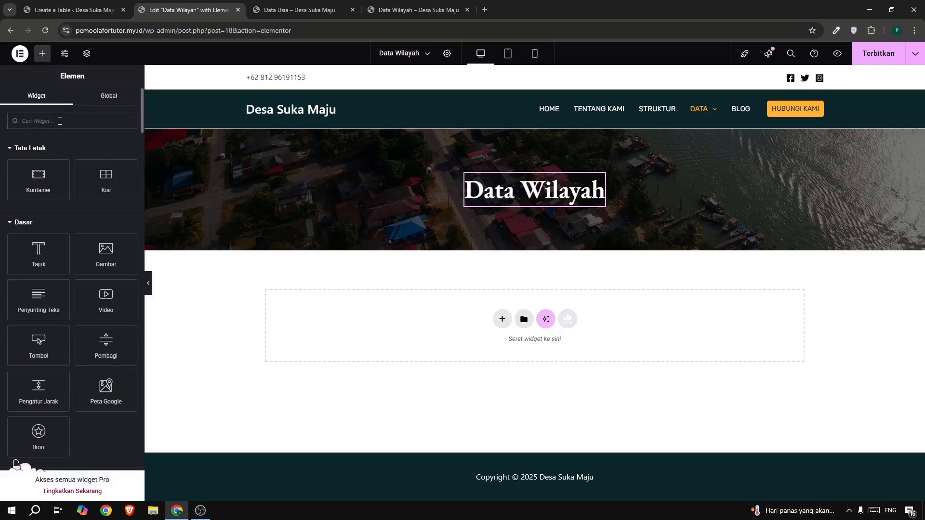
{"action": "type", "text": "short"}
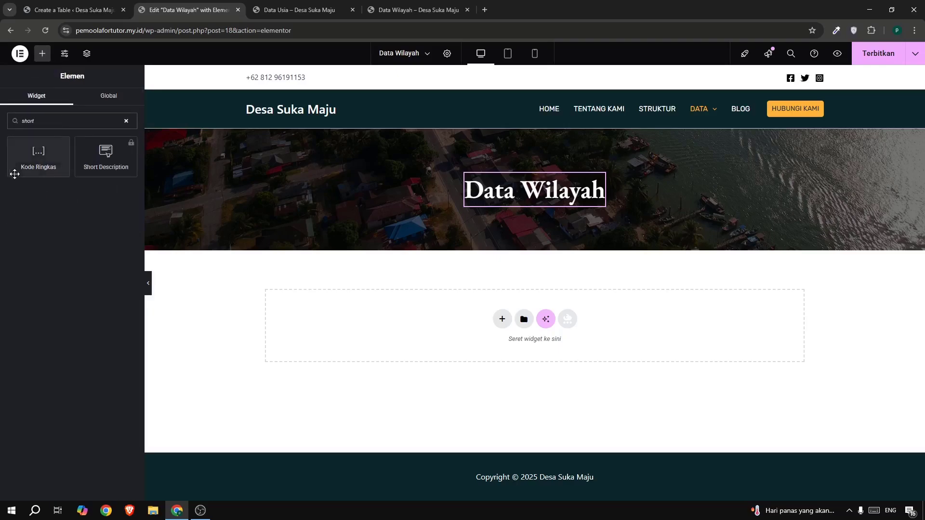
{"action": "left_click_drag", "start_coordinate": [20, 166], "coordinate": [372, 330]}
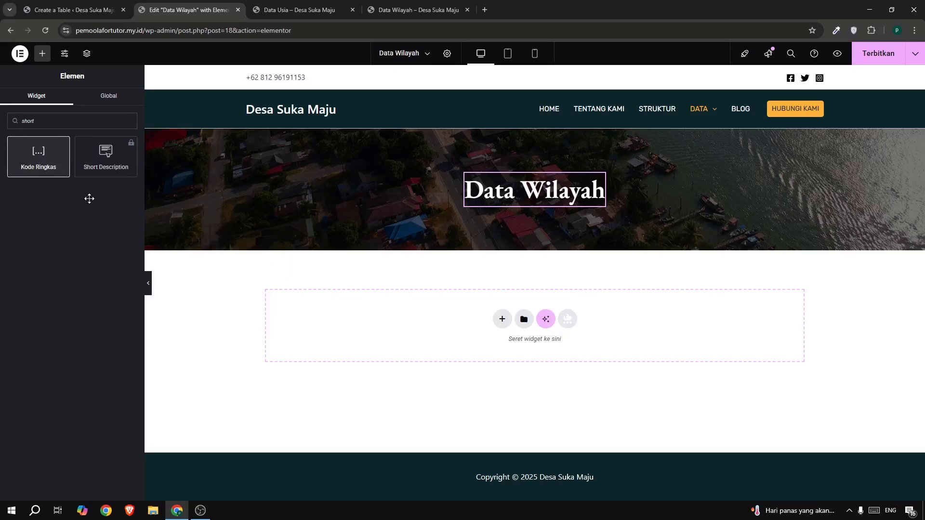
{"action": "left_click", "coordinate": [61, 193]}
{"action": "type", "text": "[wpdatatable id=2]"}
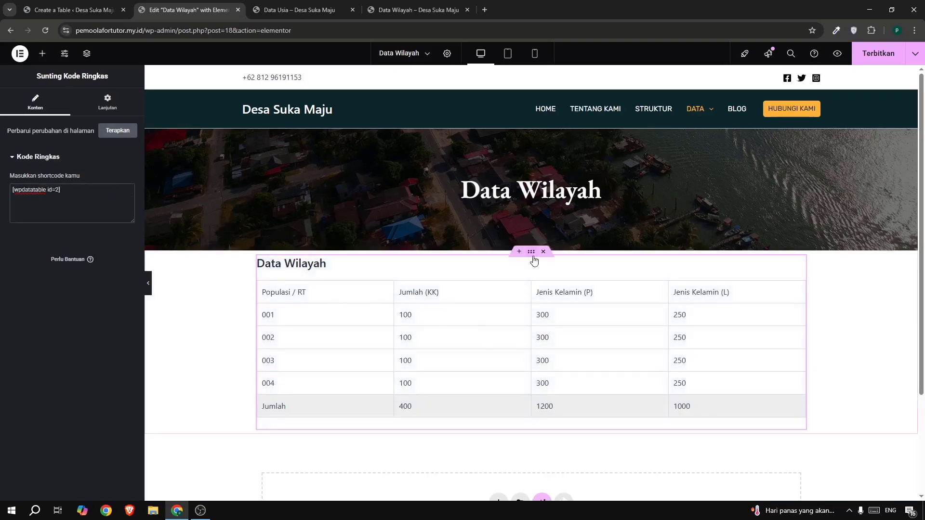
Set the table container's top and bottom margins to 5% with 0 on the sides, and publish the page.
{"action": "left_click", "coordinate": [532, 255]}
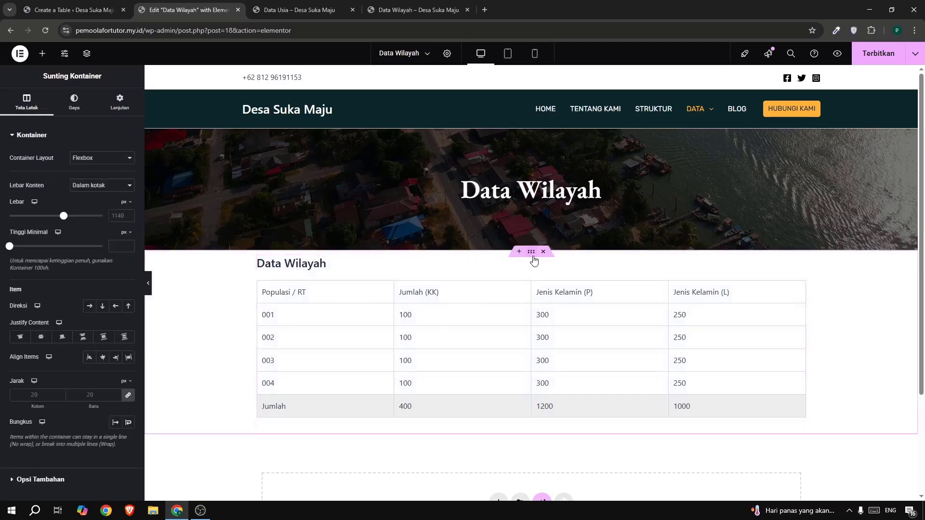
{"action": "left_click", "coordinate": [113, 109]}
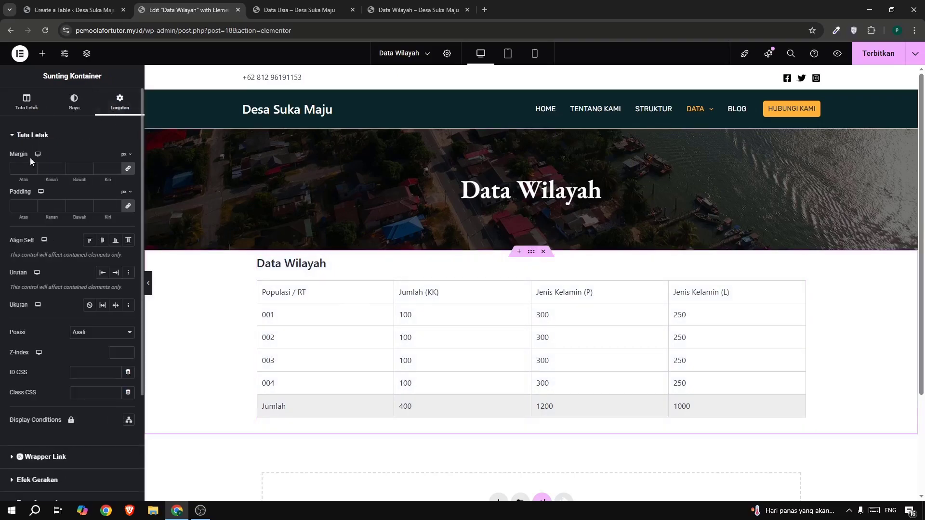
{"action": "left_click", "coordinate": [129, 170]}
{"action": "type", "text": "5"}
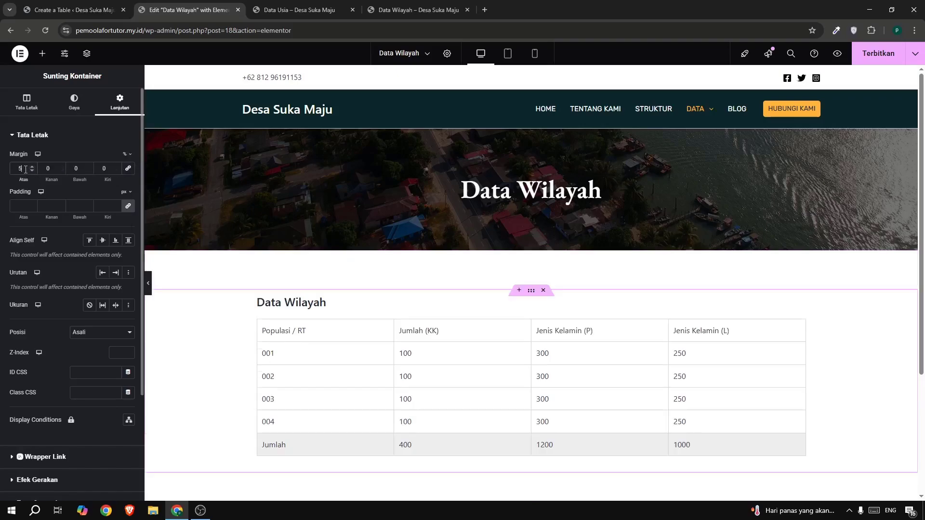
{"action": "double_click", "coordinate": [77, 168]}
{"action": "type", "text": "5"}
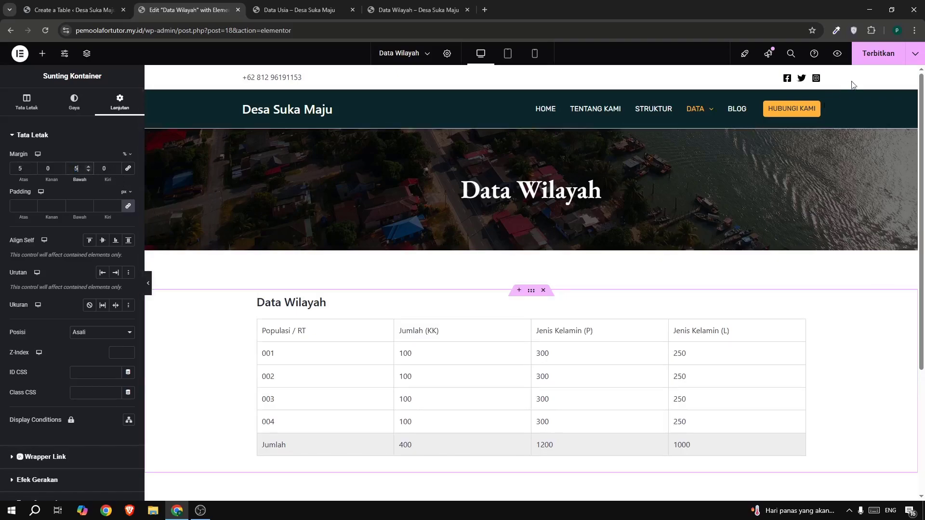
{"action": "left_click", "coordinate": [878, 56]}
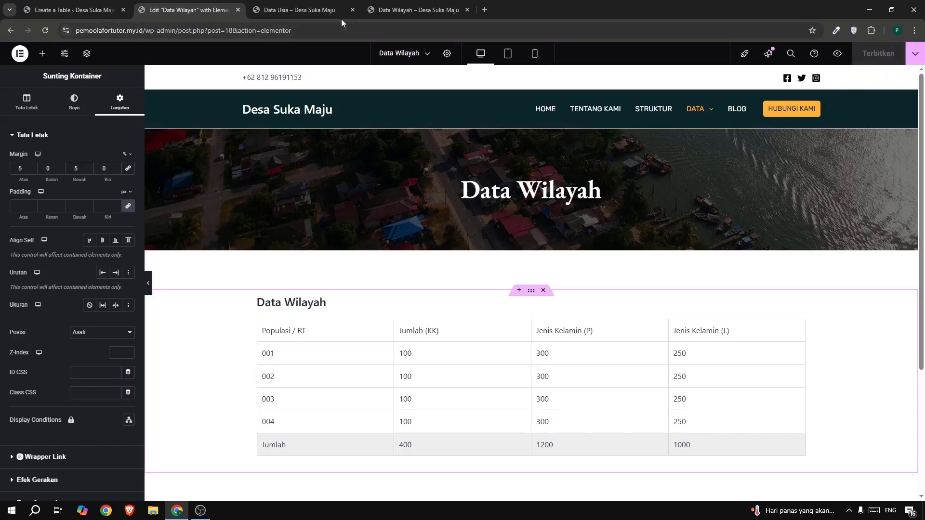
Check the hero and table on the live Data Wilayah page, and bring up the reference site's Data Keuangan page.
{"action": "left_click", "coordinate": [305, 16]}
{"action": "mouse_move", "coordinate": [641, 108]}
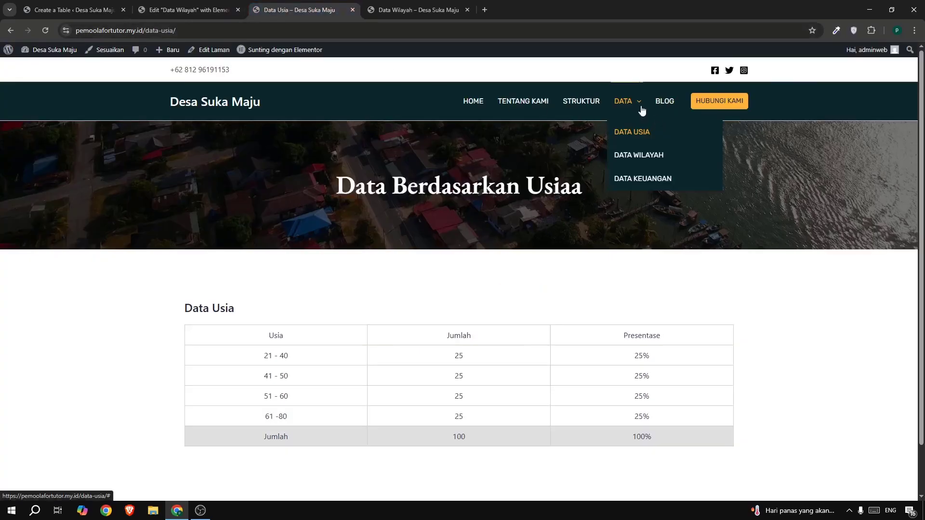
{"action": "left_click", "coordinate": [638, 155]}
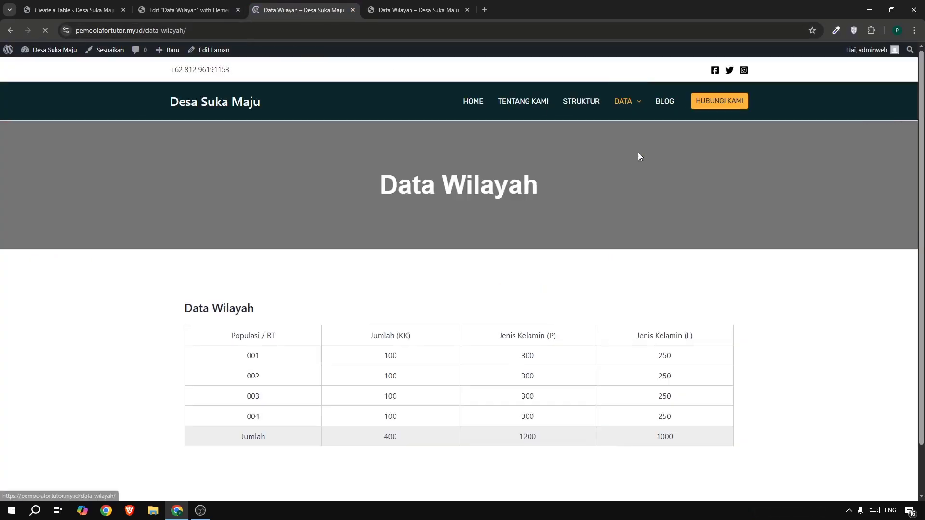
{"action": "left_click_drag", "start_coordinate": [176, 294], "coordinate": [477, 301]}
{"action": "left_click", "coordinate": [477, 301]}
{"action": "scroll", "coordinate": [477, 301], "scroll_direction": "down", "scroll_amount": 2}
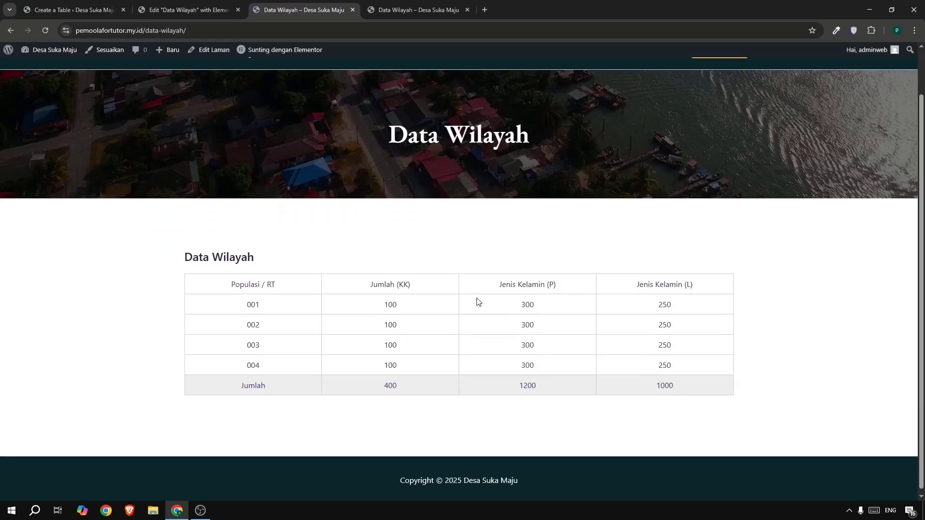
{"action": "scroll", "coordinate": [476, 302], "scroll_direction": "up", "scroll_amount": 2}
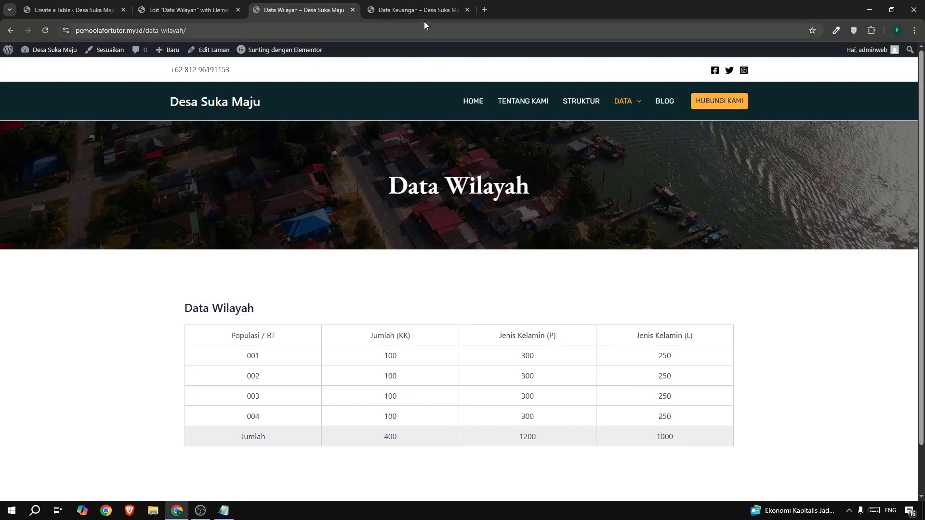
{"action": "left_click", "coordinate": [391, 12]}
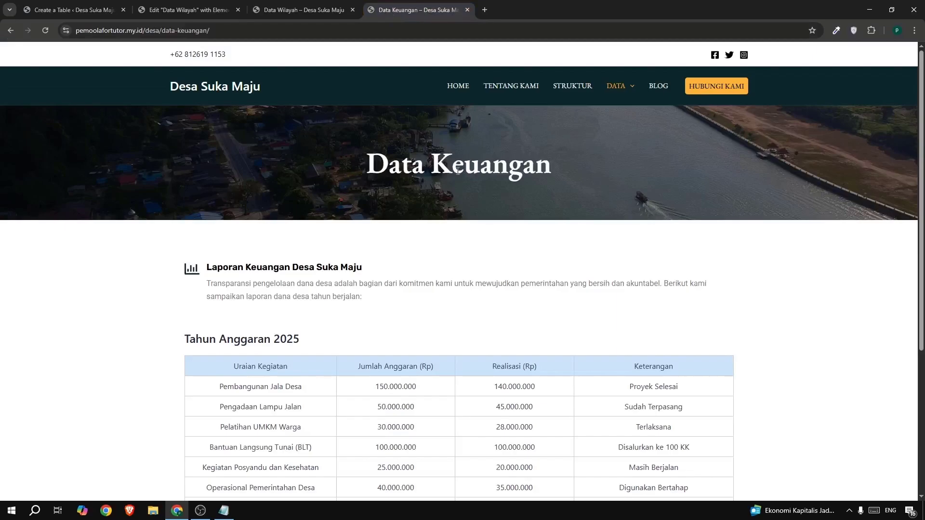
Examine the reference page's Tahun Anggaran 2025 table, including its activity, budget, realisation and remarks columns.
{"action": "scroll", "coordinate": [451, 222], "scroll_direction": "down", "scroll_amount": 3}
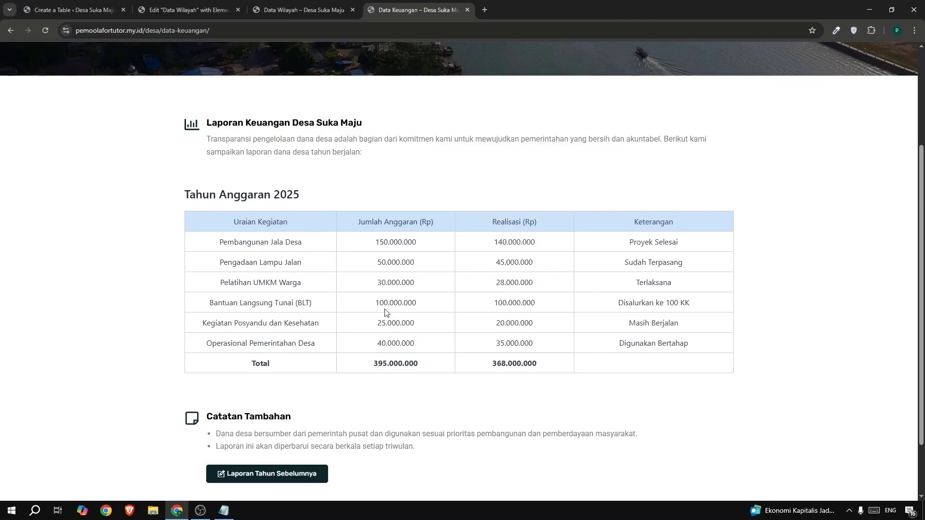
{"action": "left_click_drag", "start_coordinate": [248, 263], "coordinate": [298, 290]}
{"action": "left_click", "coordinate": [303, 289]}
{"action": "left_click_drag", "start_coordinate": [407, 242], "coordinate": [407, 291]}
{"action": "left_click", "coordinate": [423, 221]}
{"action": "left_click_drag", "start_coordinate": [354, 223], "coordinate": [415, 231]}
{"action": "left_click", "coordinate": [499, 251]}
{"action": "left_click_drag", "start_coordinate": [489, 227], "coordinate": [520, 224]}
{"action": "left_click", "coordinate": [537, 222]}
{"action": "left_click_drag", "start_coordinate": [669, 241], "coordinate": [650, 241]}
{"action": "left_click", "coordinate": [649, 241]}
{"action": "left_click_drag", "start_coordinate": [618, 243], "coordinate": [649, 242]}
{"action": "left_click", "coordinate": [683, 240]}
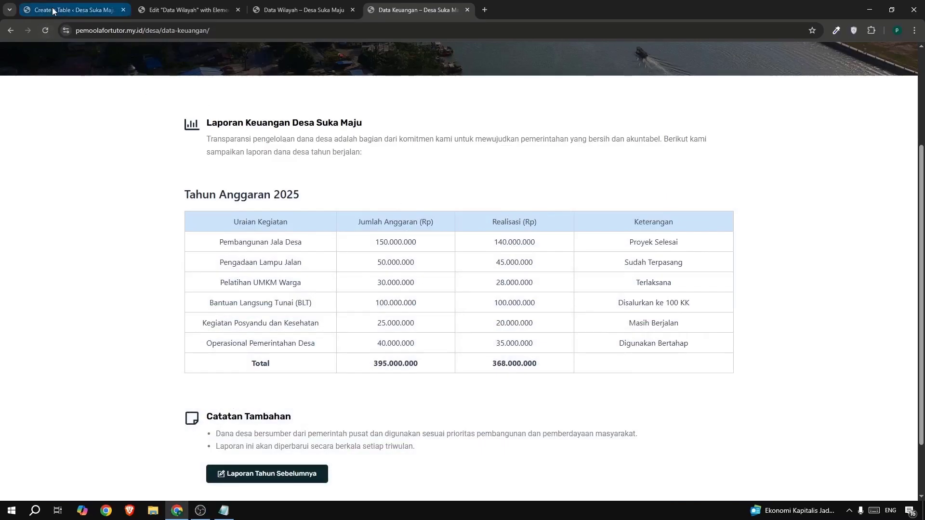
Close the Data Wilayah page editor and start creating a new table in wpDataTables.
{"action": "left_click", "coordinate": [198, 10]}
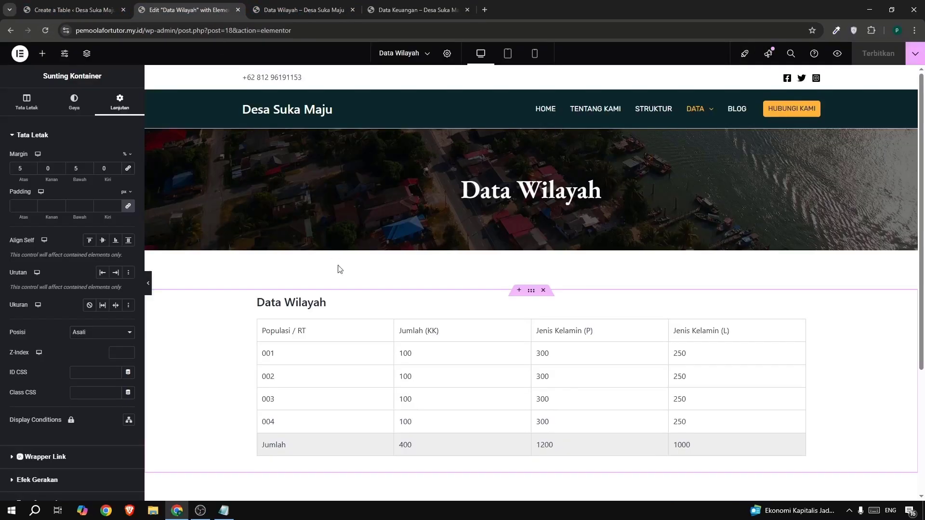
{"action": "left_click", "coordinate": [238, 10]}
{"action": "left_click", "coordinate": [94, 9]}
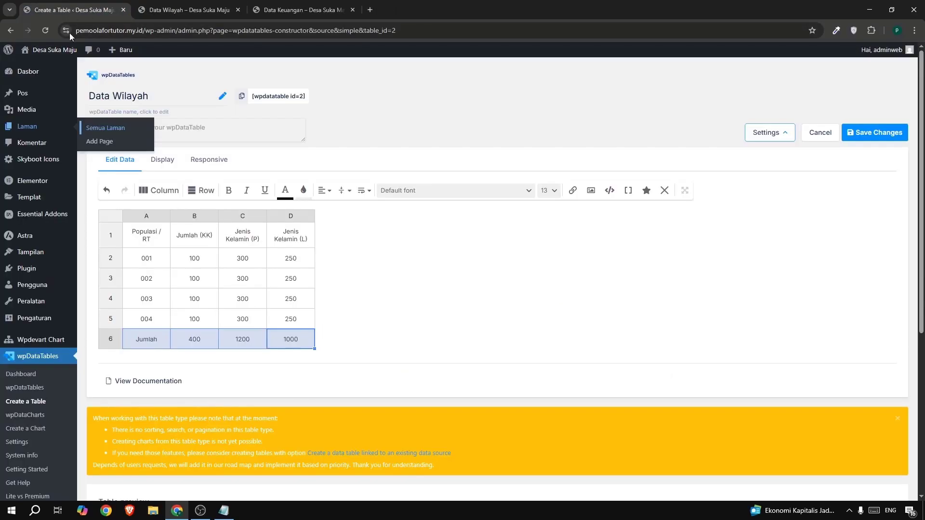
{"action": "left_click", "coordinate": [31, 401]}
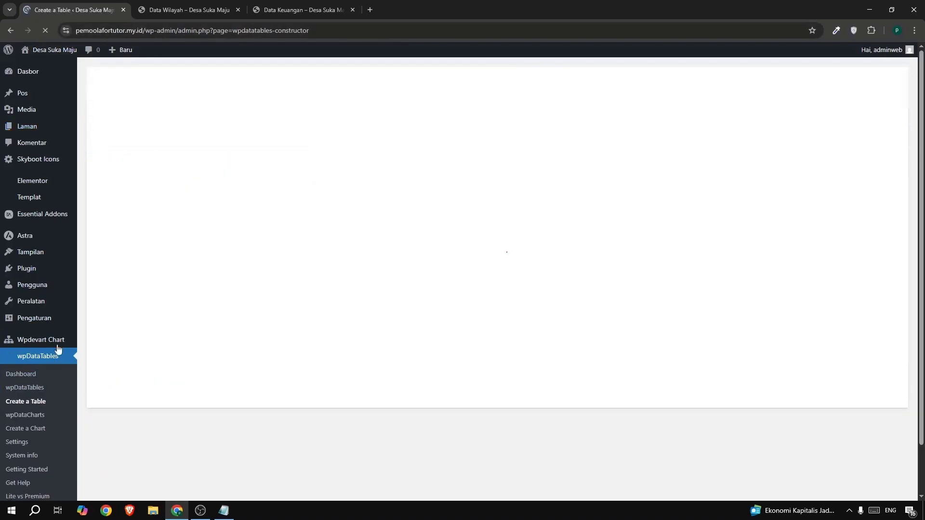
Choose a simple table from scratch and name it "Tahun Anggaran 2025", copied from the reference page's table heading.
{"action": "left_click", "coordinate": [268, 11]}
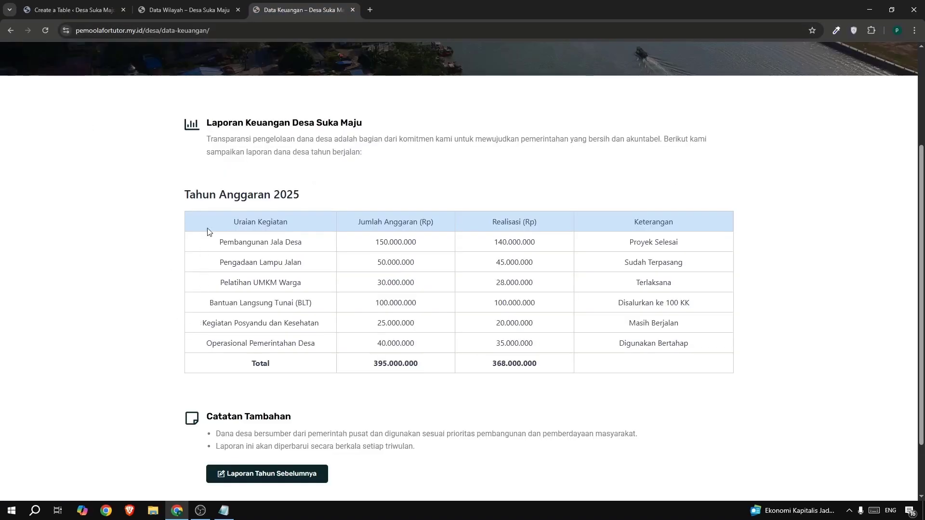
{"action": "left_click_drag", "start_coordinate": [178, 199], "coordinate": [317, 202]}
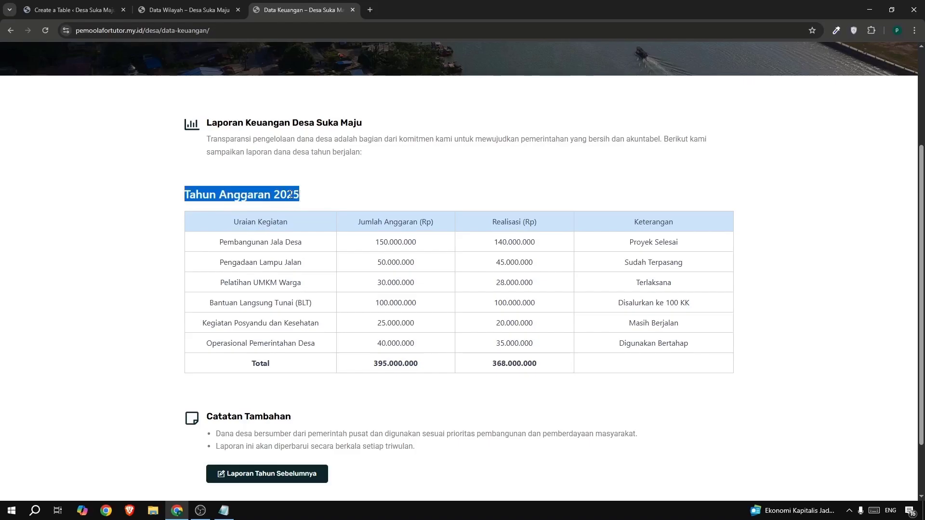
{"action": "right_click", "coordinate": [290, 195]}
{"action": "left_click", "coordinate": [314, 202]}
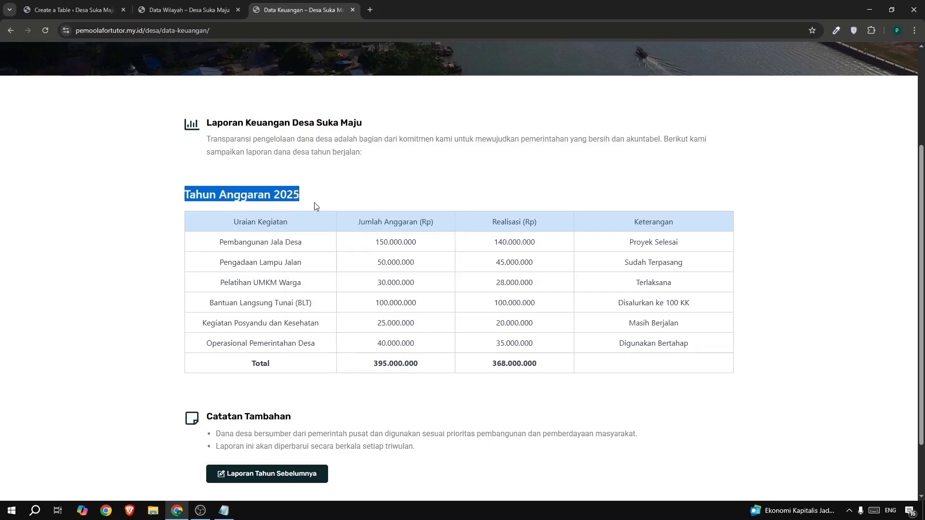
{"action": "left_click", "coordinate": [76, 9]}
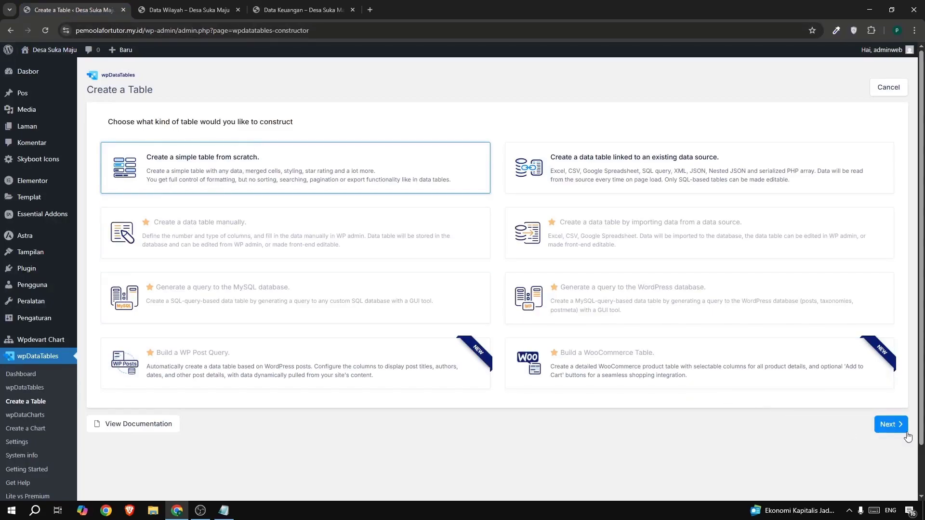
{"action": "left_click", "coordinate": [891, 425]}
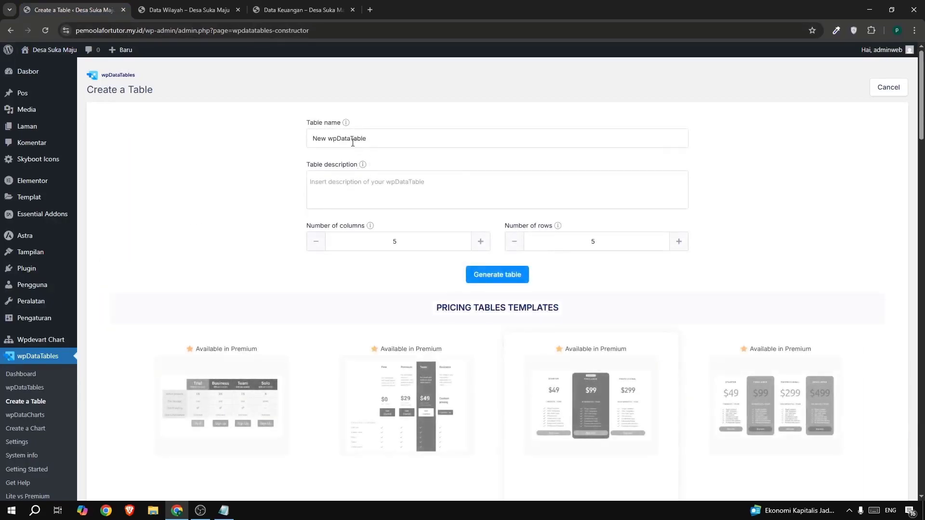
{"action": "triple_click", "coordinate": [352, 140]}
{"action": "key", "text": "ctrl+v"}
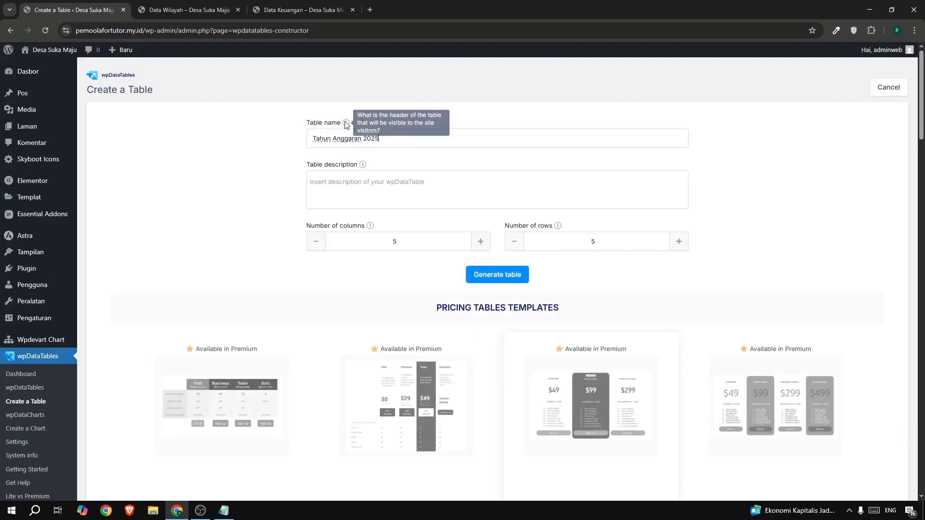
Check the reference table's layout, set the new table to 4 columns and 8 rows, and generate it.
{"action": "left_click", "coordinate": [274, 12]}
{"action": "left_click", "coordinate": [246, 231]}
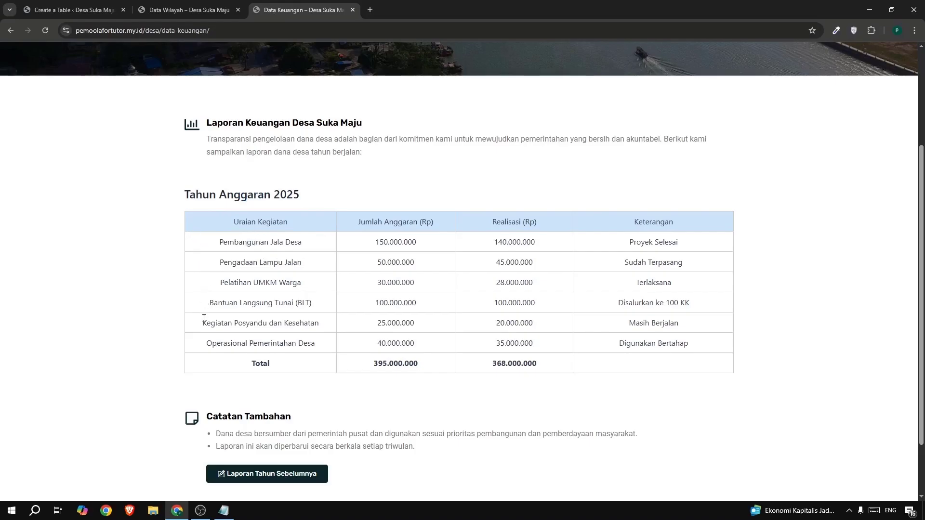
{"action": "left_click", "coordinate": [65, 17]}
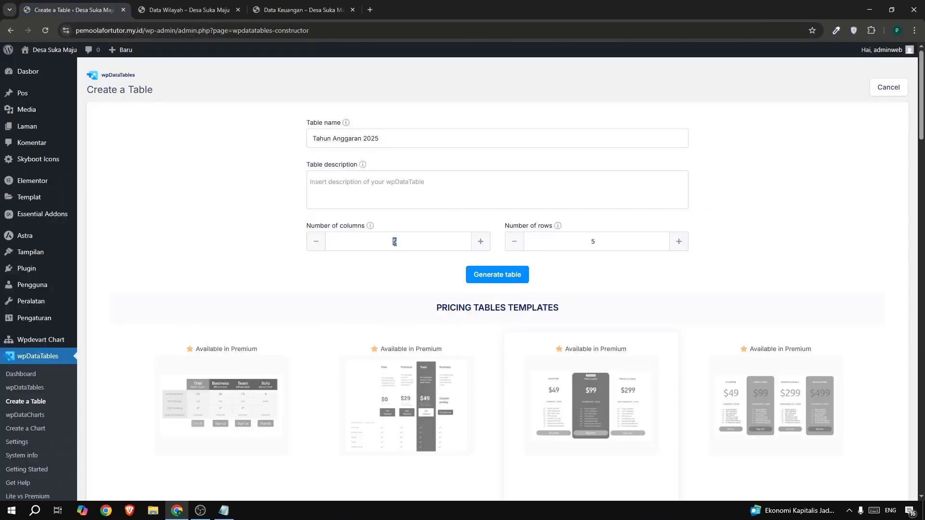
{"action": "type", "text": "4"}
{"action": "double_click", "coordinate": [587, 244]}
{"action": "type", "text": "8"}
{"action": "left_click", "coordinate": [498, 277]}
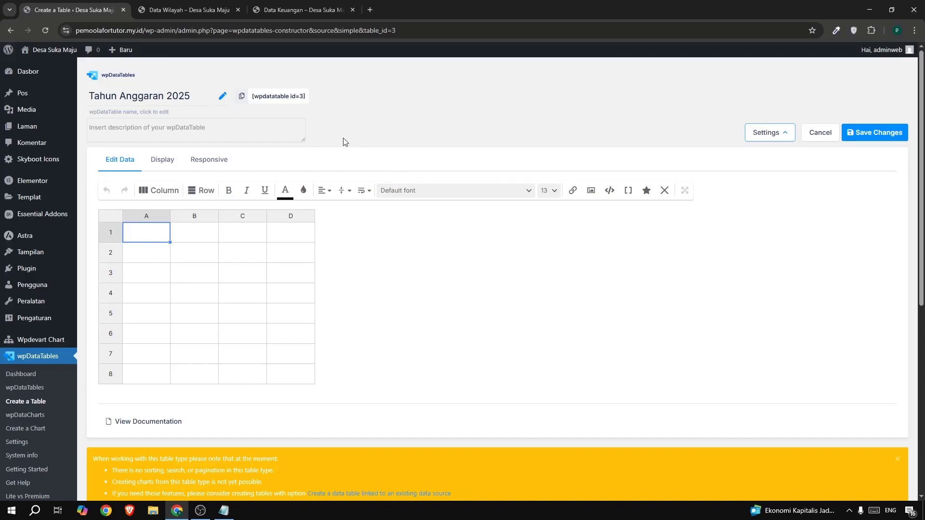
Copy the first two column headers from the reference table: "Uraian Kegiatan" into A1 and "Jumlah Anggaran (Rp)" into B1.
{"action": "left_click", "coordinate": [291, 11]}
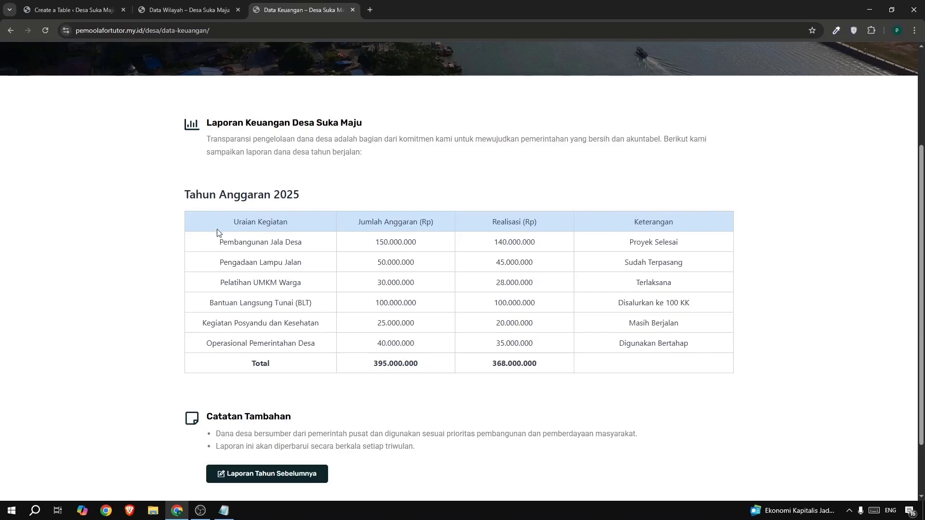
{"action": "left_click_drag", "start_coordinate": [232, 221], "coordinate": [289, 221]}
{"action": "key", "text": "ctrl+c"}
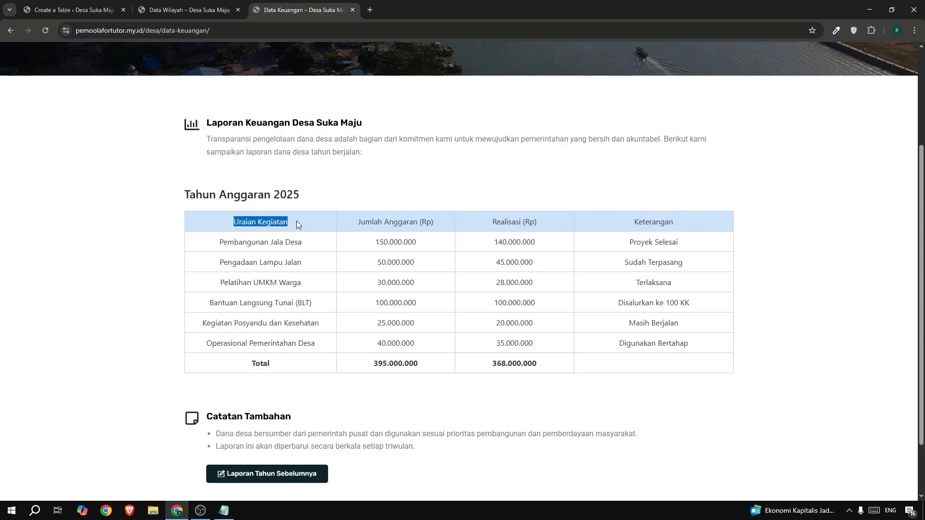
{"action": "left_click", "coordinate": [74, 9]}
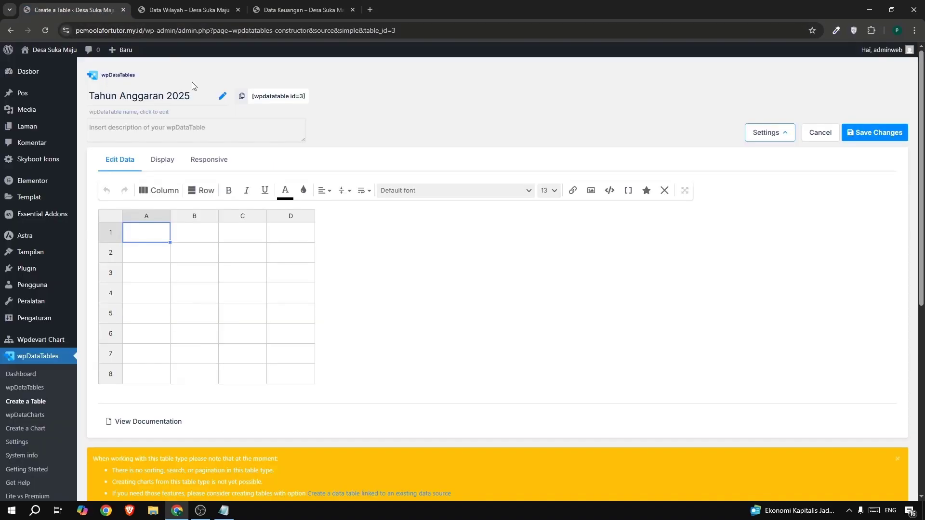
{"action": "double_click", "coordinate": [149, 235]}
{"action": "key", "text": "ctrl+v"}
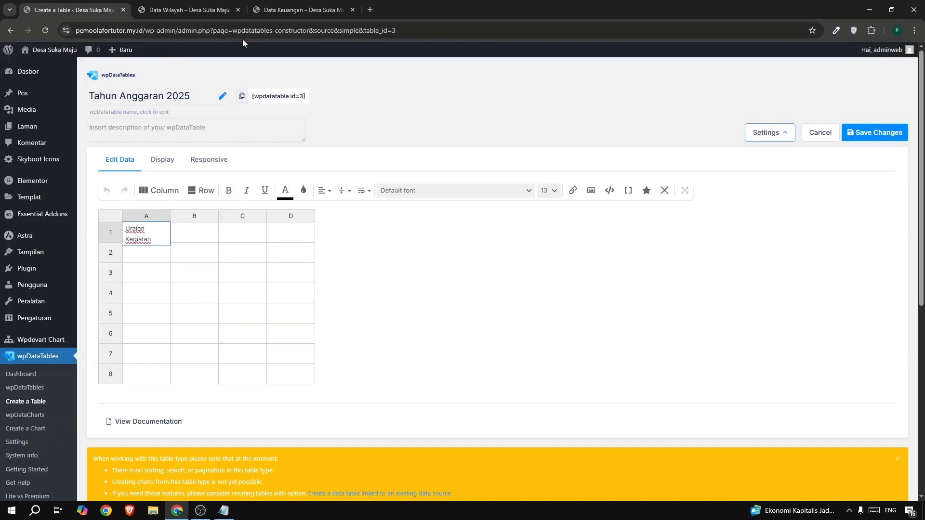
{"action": "left_click", "coordinate": [299, 10]}
{"action": "left_click_drag", "start_coordinate": [356, 223], "coordinate": [434, 222]}
{"action": "key", "text": "ctrl+c"}
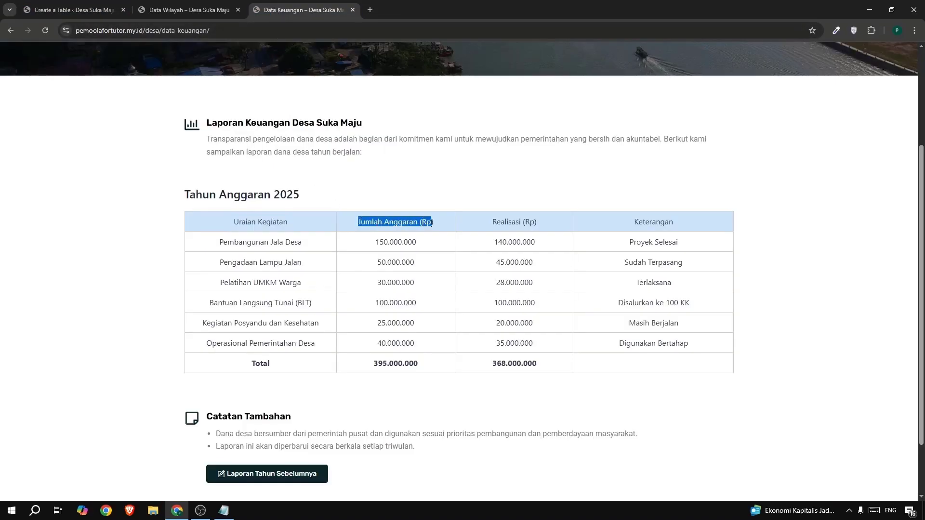
{"action": "left_click", "coordinate": [88, 10]}
{"action": "left_click", "coordinate": [185, 241]}
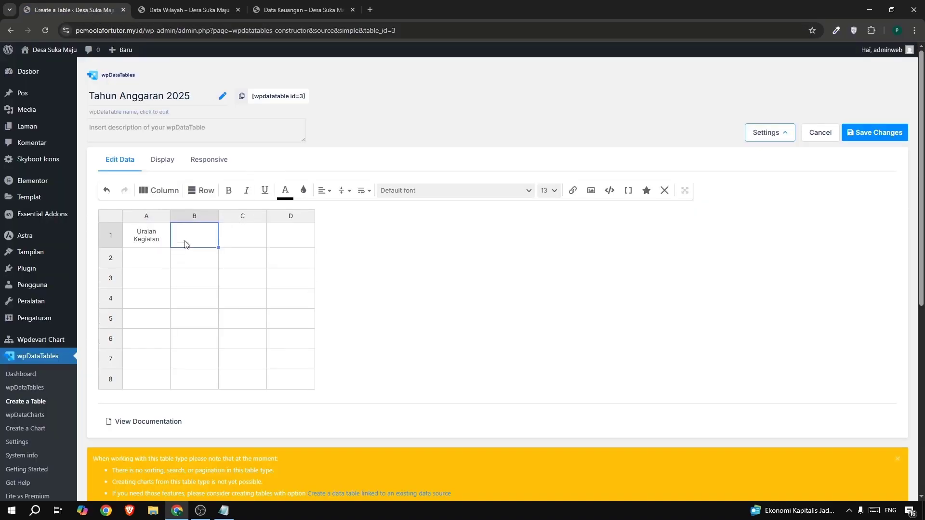
{"action": "key", "text": "ctrl+v"}
Copy the headers "Realisasi (Rp)" into C1 and "Keterangan" into D1, and widen the columns so each header fits on one line.
{"action": "left_click", "coordinate": [299, 10]}
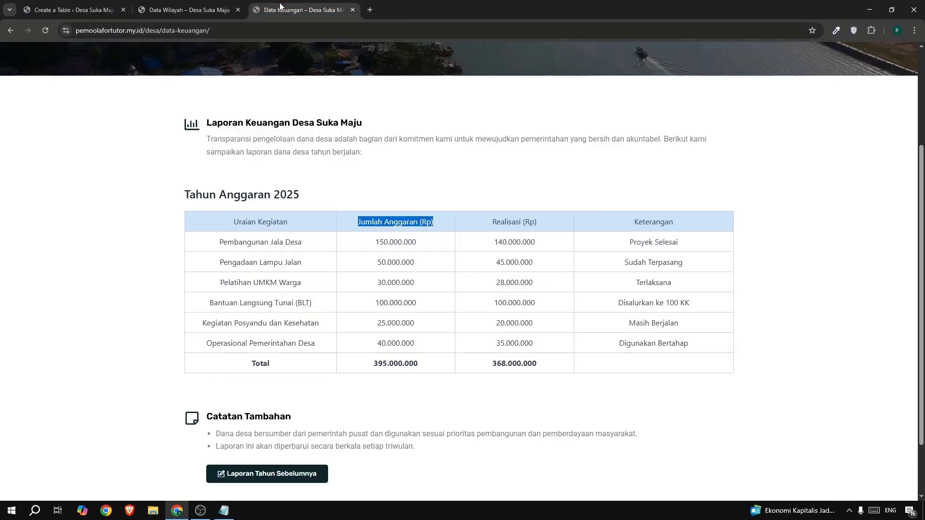
{"action": "left_click_drag", "start_coordinate": [489, 229], "coordinate": [541, 223]}
{"action": "key", "text": "ctrl+c"}
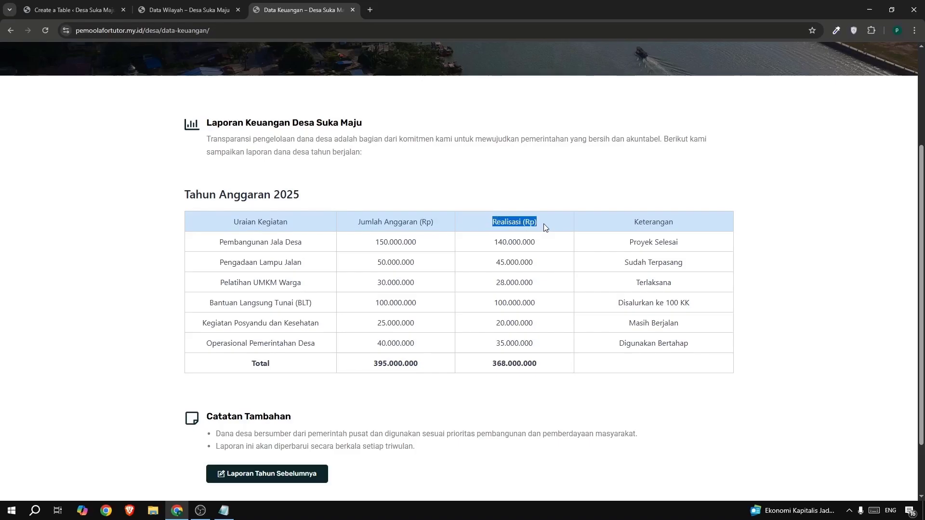
{"action": "left_click", "coordinate": [89, 10]}
{"action": "left_click", "coordinate": [231, 238]}
{"action": "key", "text": "ctrl+v"}
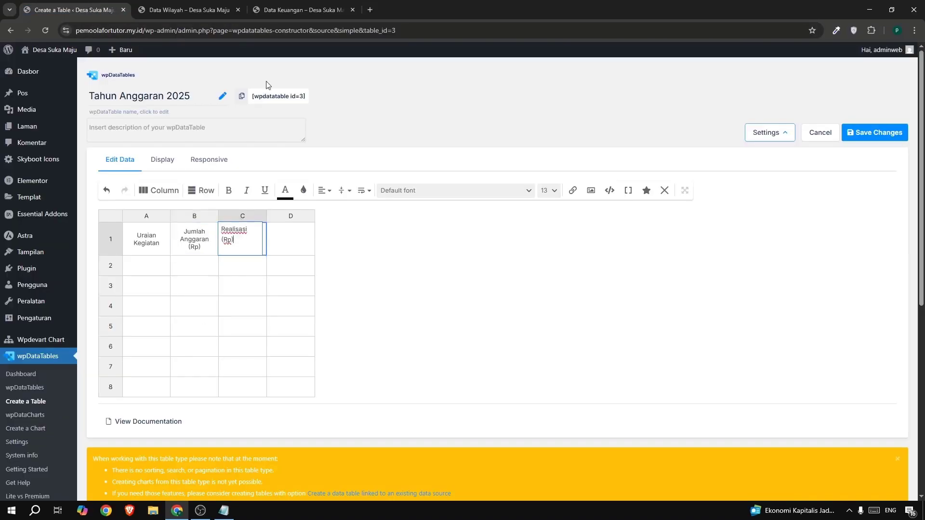
{"action": "left_click", "coordinate": [299, 9]}
{"action": "left_click_drag", "start_coordinate": [616, 224], "coordinate": [706, 218]}
{"action": "key", "text": "ctrl+c"}
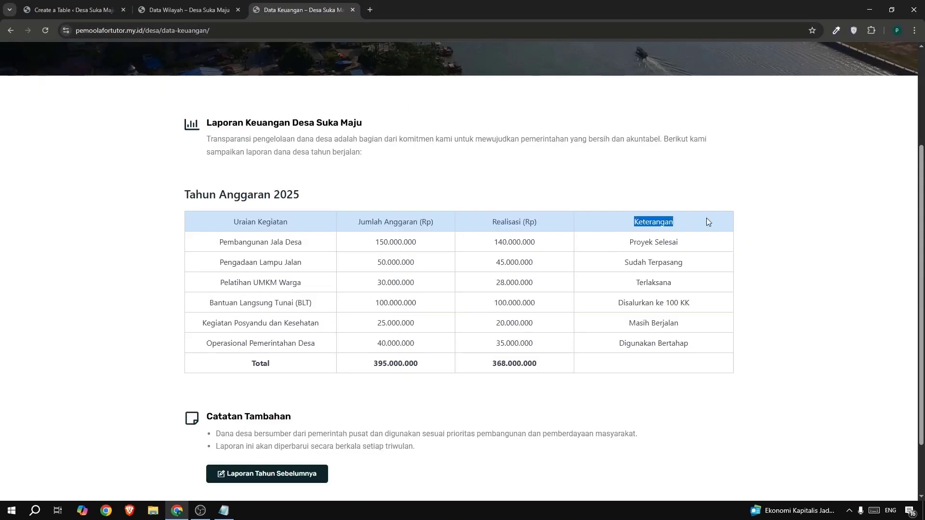
{"action": "left_click", "coordinate": [89, 9]}
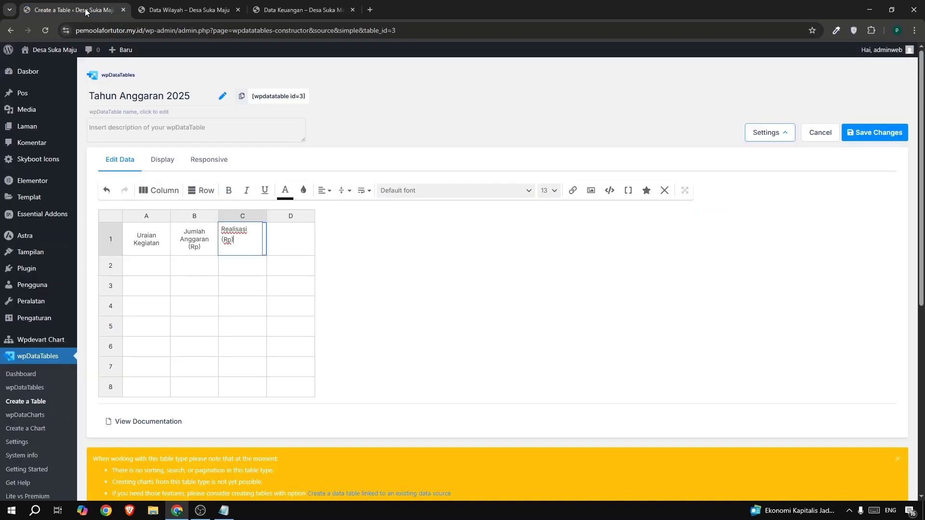
{"action": "left_click", "coordinate": [284, 250]}
{"action": "key", "text": "ctrl+v"}
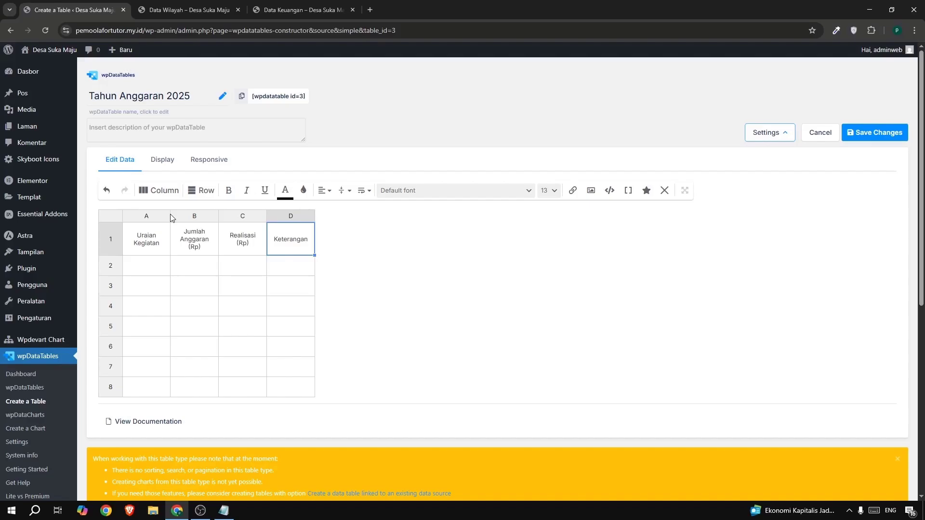
{"action": "left_click_drag", "start_coordinate": [169, 214], "coordinate": [494, 215]}
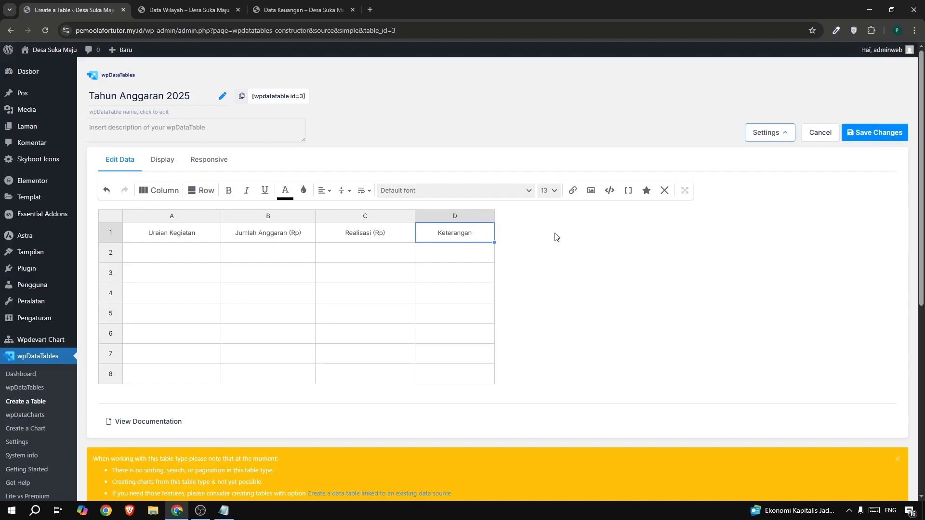
{"action": "left_click_drag", "start_coordinate": [494, 220], "coordinate": [522, 221]}
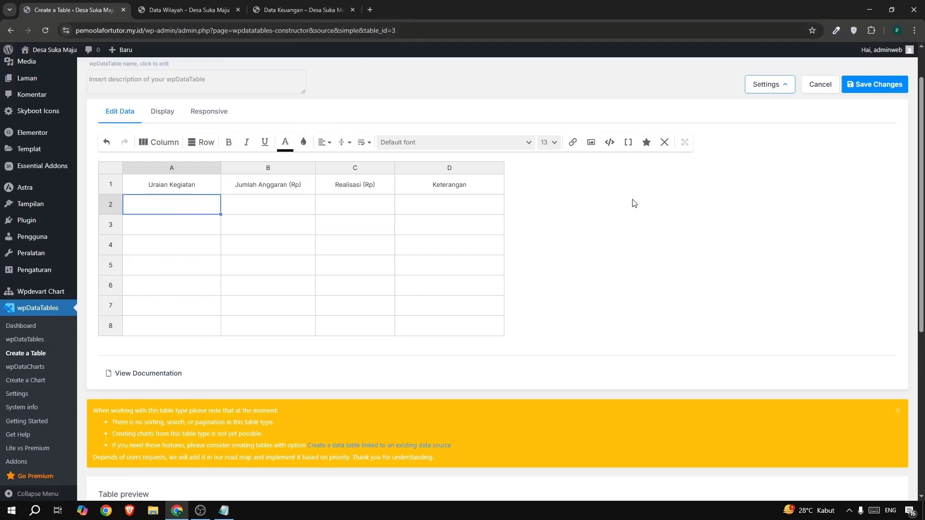
Fill the first two activities from the reference: "Pembangunan Jalan Desa" in A2, correcting the "Jala" typo, and "Pengadaan Lampu Jalan" in A3.
{"action": "left_click", "coordinate": [291, 10]}
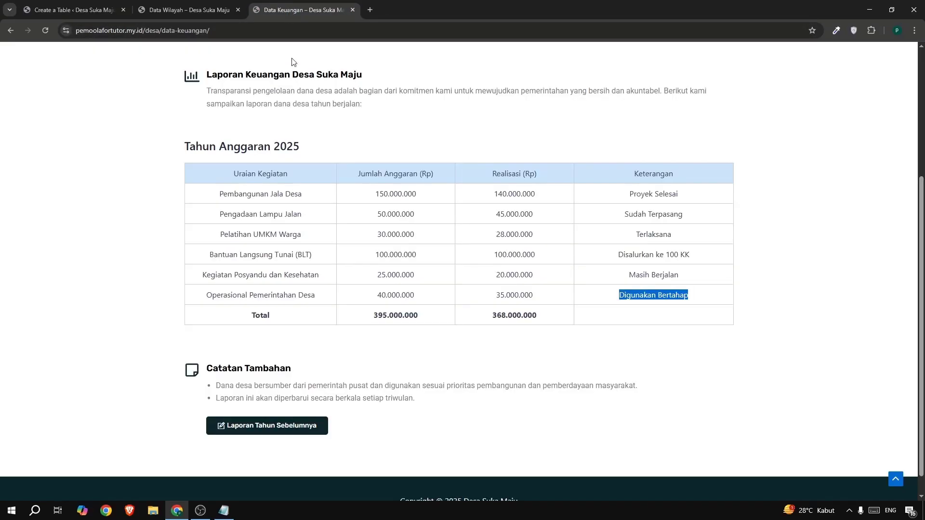
{"action": "left_click_drag", "start_coordinate": [210, 199], "coordinate": [308, 203]}
{"action": "key", "text": "ctrl+c"}
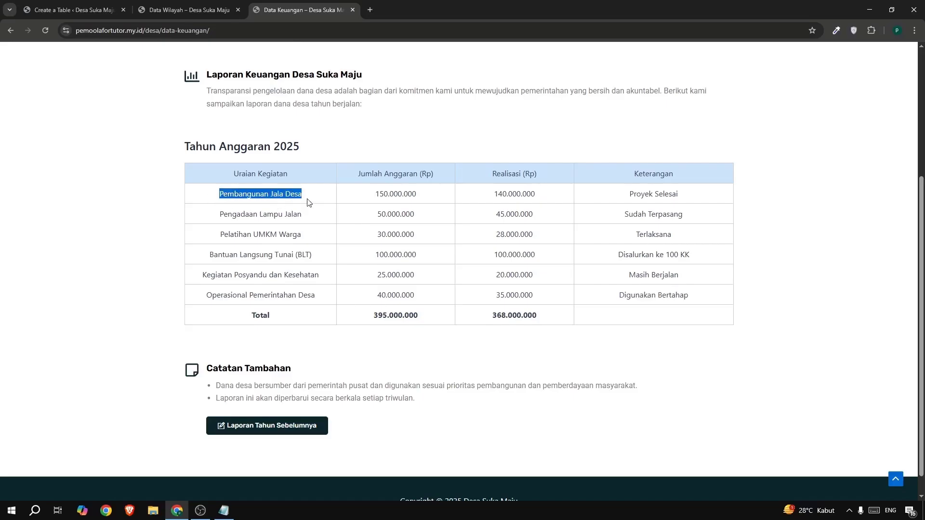
{"action": "left_click", "coordinate": [39, 6]}
{"action": "double_click", "coordinate": [146, 213]}
{"action": "key", "text": "ctrl+v"}
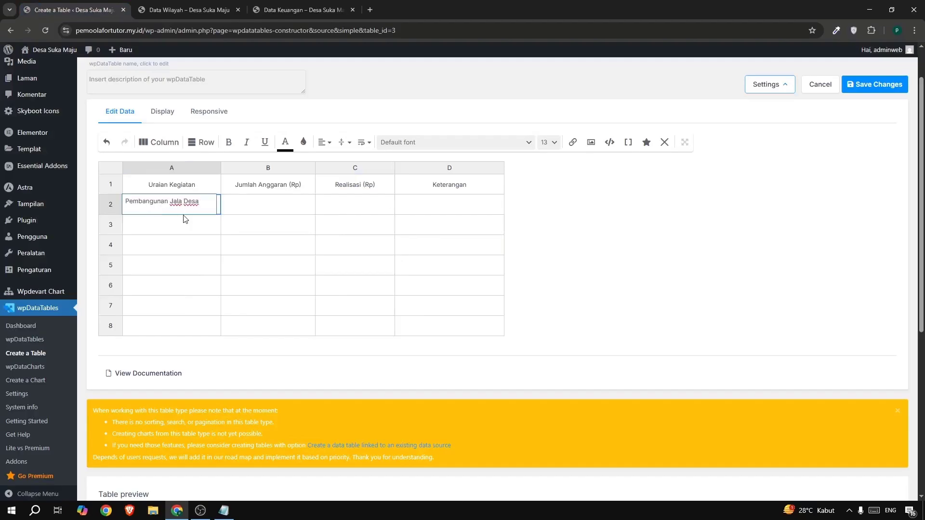
{"action": "left_click", "coordinate": [265, 13]}
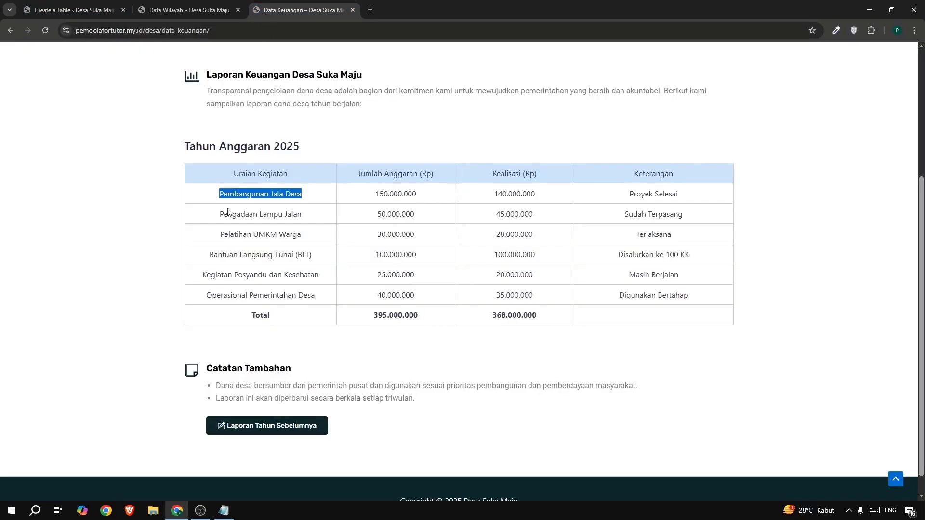
{"action": "left_click_drag", "start_coordinate": [215, 214], "coordinate": [322, 218]}
{"action": "key", "text": "ctrl+c"}
{"action": "left_click", "coordinate": [60, 14]}
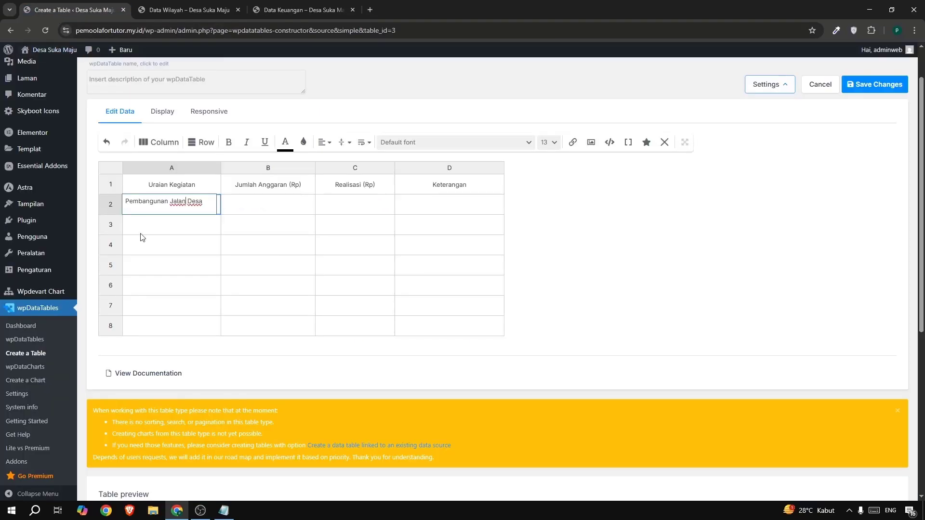
{"action": "double_click", "coordinate": [157, 232]}
{"action": "key", "text": "ctrl+v"}
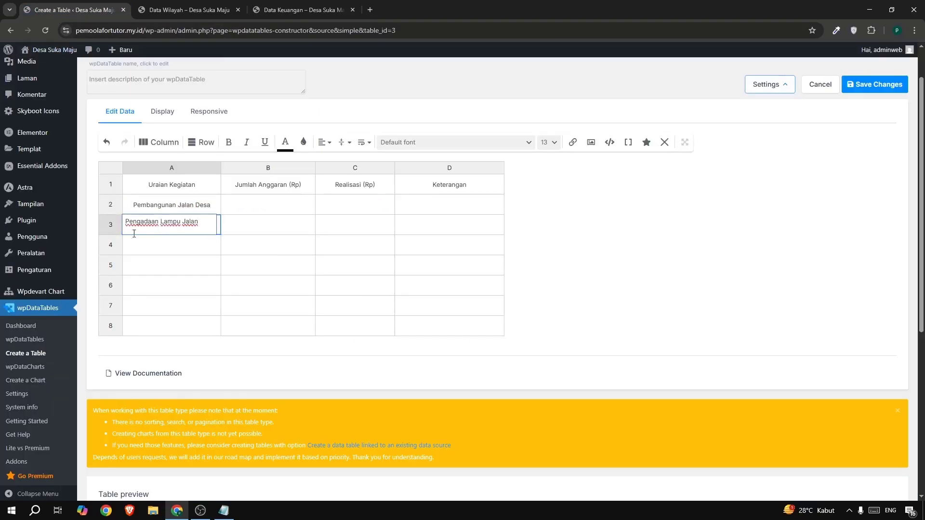
Copy the next two activities from the reference table: "Pelatihan UMKM Warga" into A4 and "Bantuan Langsung Tunai (BLT)" into A5.
{"action": "left_click", "coordinate": [294, 10]}
{"action": "left_click_drag", "start_coordinate": [221, 234], "coordinate": [307, 238]}
{"action": "key", "text": "ctrl+c"}
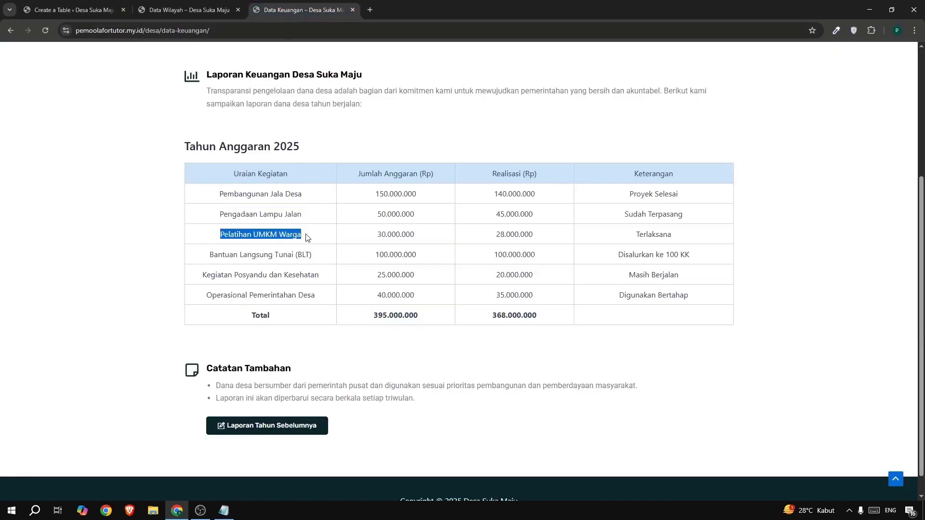
{"action": "left_click", "coordinate": [79, 14]}
{"action": "double_click", "coordinate": [172, 250]}
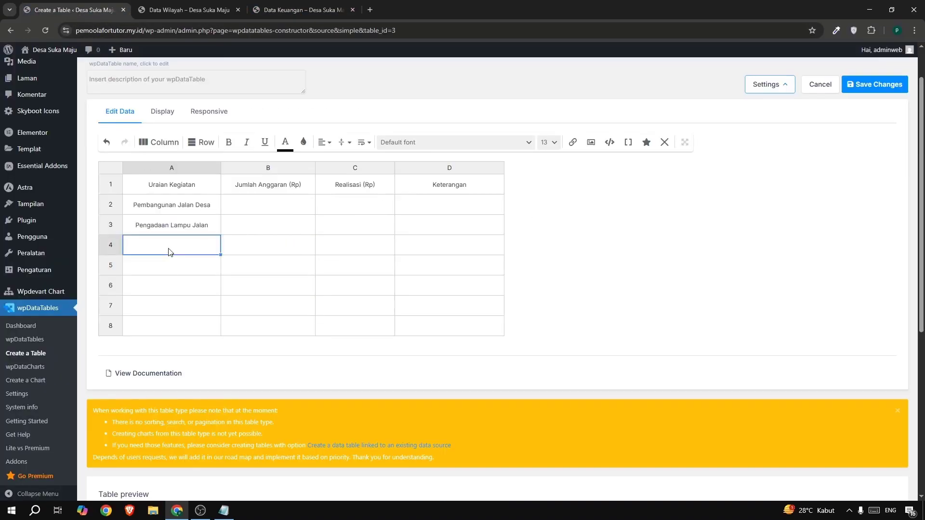
{"action": "key", "text": "ctrl+v"}
{"action": "left_click", "coordinate": [277, 10]}
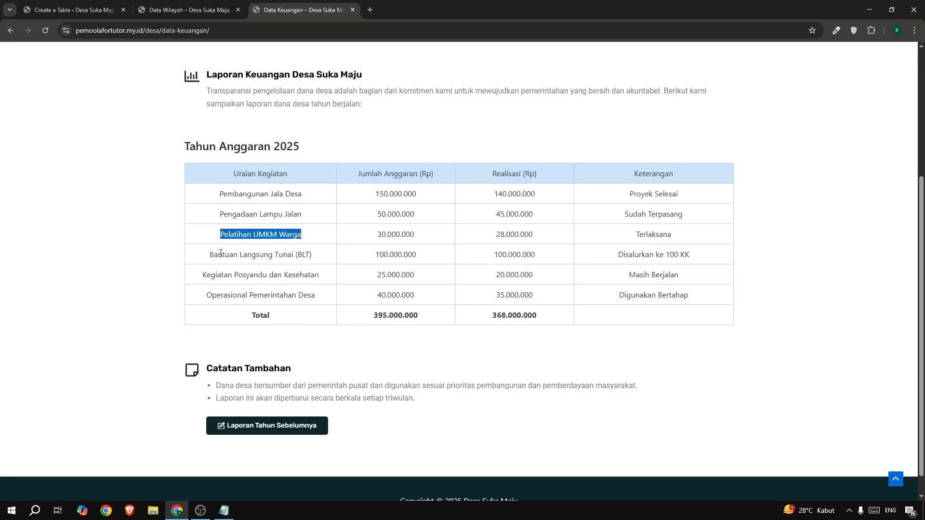
{"action": "left_click_drag", "start_coordinate": [209, 254], "coordinate": [321, 256]}
{"action": "key", "text": "ctrl+c"}
{"action": "left_click", "coordinate": [69, 9]}
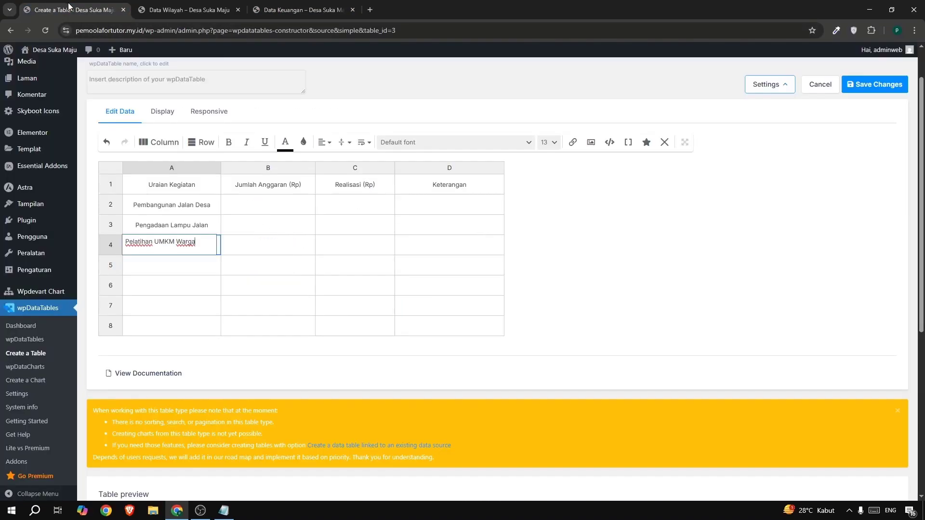
{"action": "double_click", "coordinate": [155, 268]}
{"action": "key", "text": "ctrl+v"}
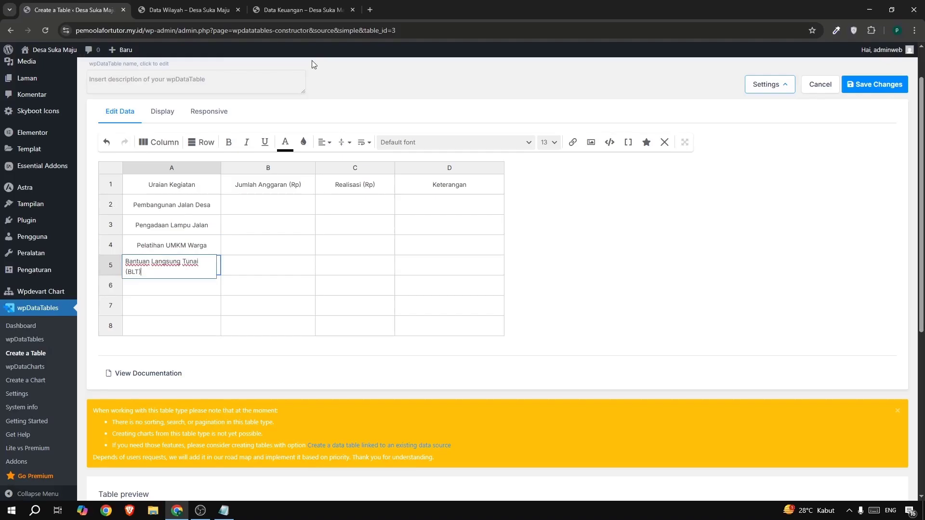
Copy "Kegiatan Posyandu dan Kesehatan" into A6 and "Operasional Pemerintahan Desa" into A7 from the reference table.
{"action": "left_click", "coordinate": [318, 4]}
{"action": "left_click_drag", "start_coordinate": [201, 274], "coordinate": [327, 277]}
{"action": "key", "text": "ctrl+c"}
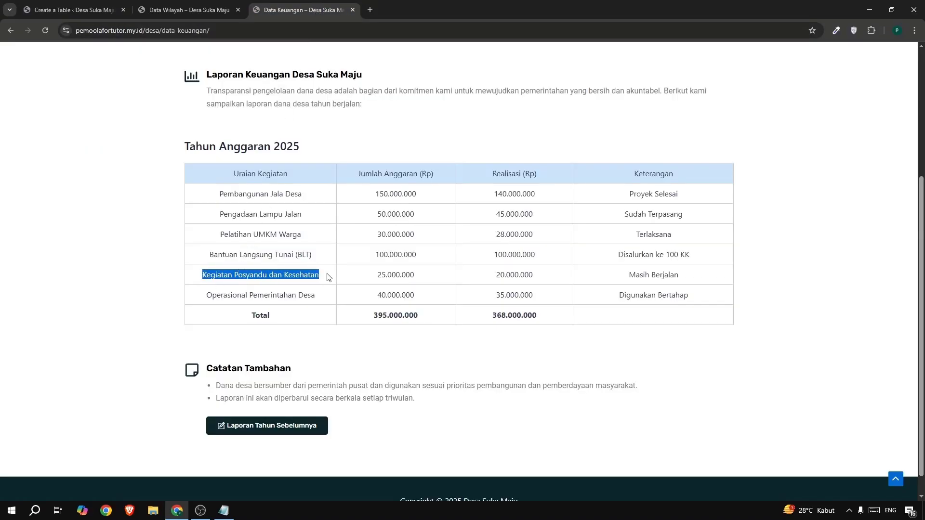
{"action": "left_click", "coordinate": [82, 11]}
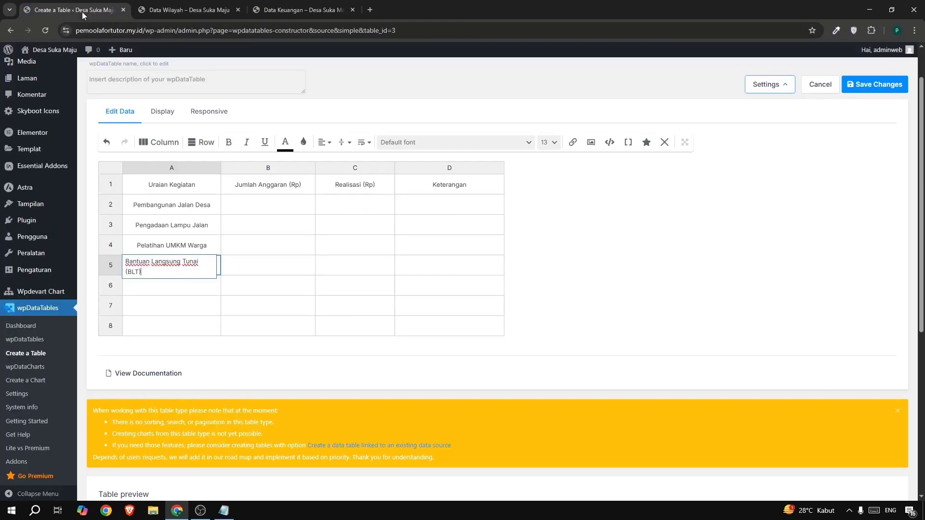
{"action": "double_click", "coordinate": [170, 293]}
{"action": "key", "text": "ctrl+v"}
{"action": "left_click", "coordinate": [303, 11]}
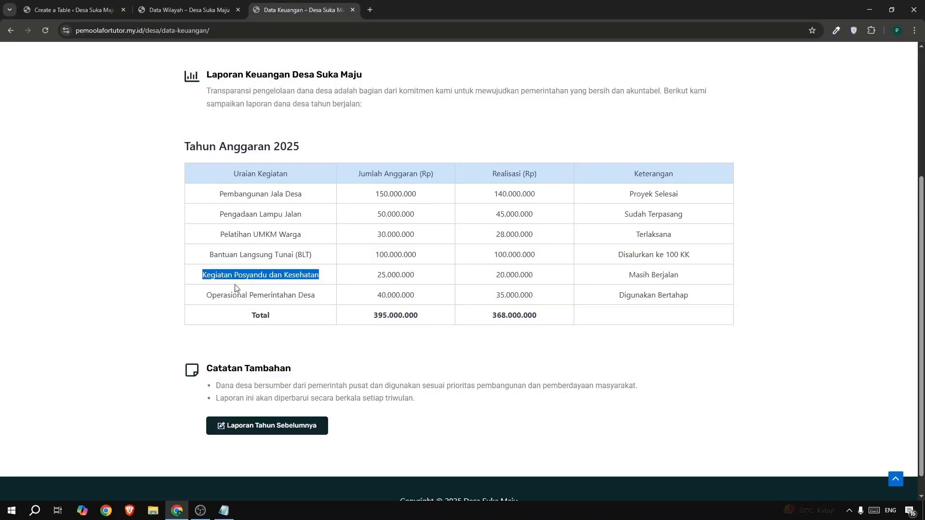
{"action": "left_click_drag", "start_coordinate": [195, 299], "coordinate": [326, 300]}
{"action": "key", "text": "ctrl+c"}
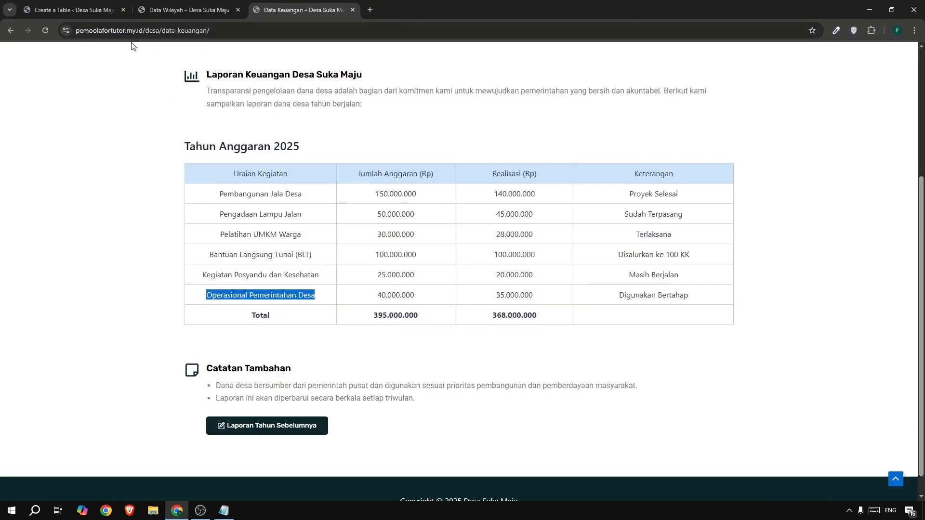
{"action": "left_click", "coordinate": [74, 10]}
{"action": "double_click", "coordinate": [148, 318]}
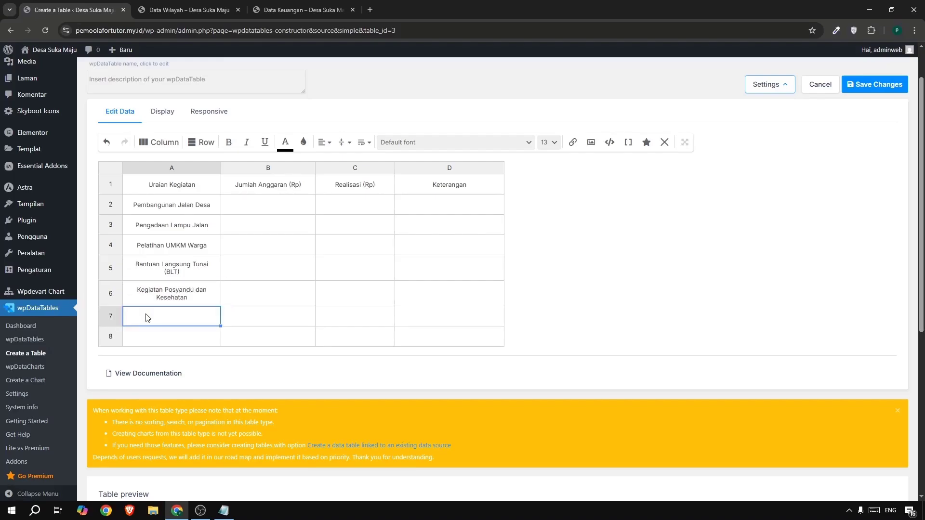
{"action": "key", "text": "ctrl+v"}
Enter "Total" in A8 and make it bold.
{"action": "double_click", "coordinate": [161, 340]}
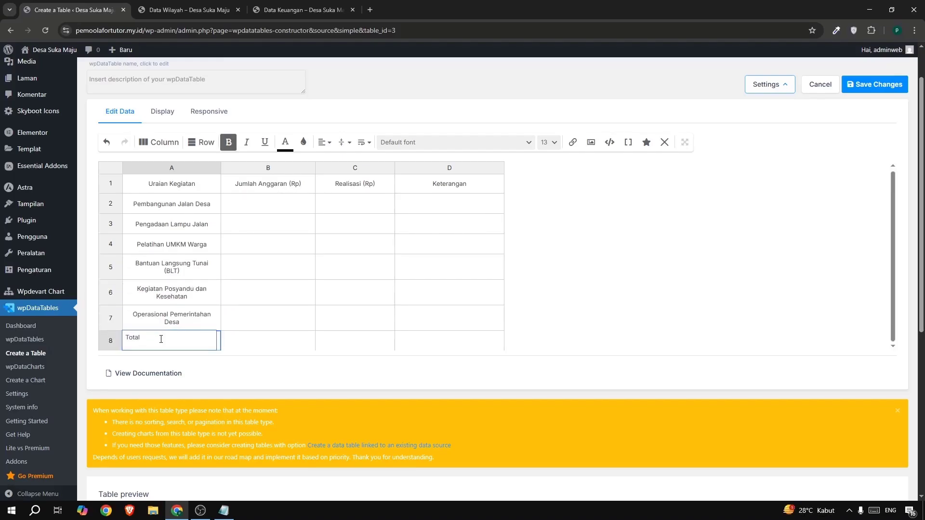
{"action": "left_click_drag", "start_coordinate": [137, 337], "coordinate": [123, 336]}
{"action": "left_click", "coordinate": [232, 141]}
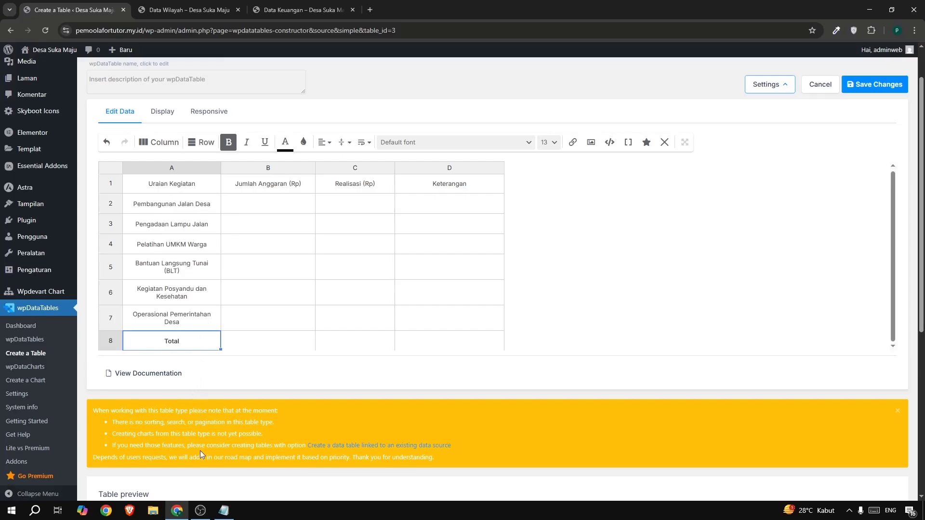
Copy the first two Jumlah Anggaran amounts from the reference table: 150.000.000 into B2 and 50.000.000 into B3.
{"action": "left_click", "coordinate": [269, 10]}
{"action": "left_click", "coordinate": [386, 192]}
{"action": "left_click_drag", "start_coordinate": [372, 193], "coordinate": [428, 194]}
{"action": "key", "text": "ctrl+c"}
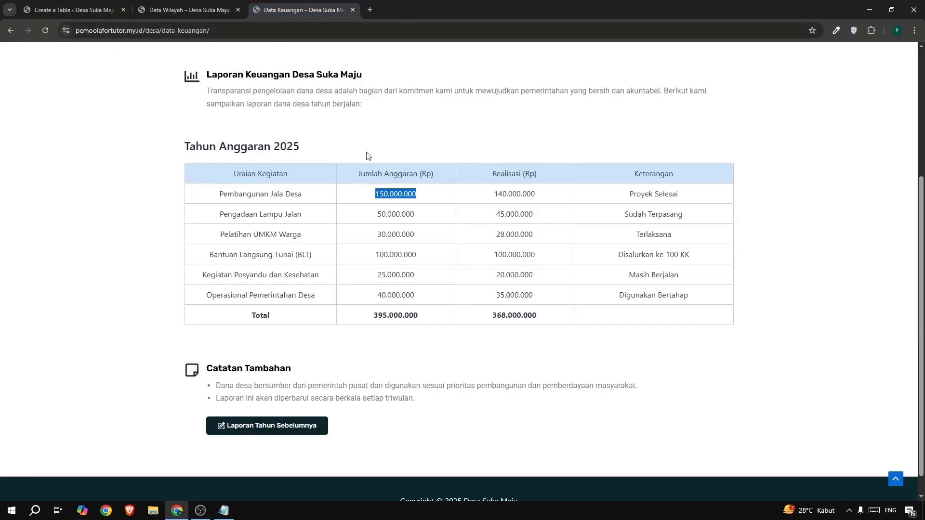
{"action": "left_click", "coordinate": [82, 14]}
{"action": "left_click", "coordinate": [243, 206]}
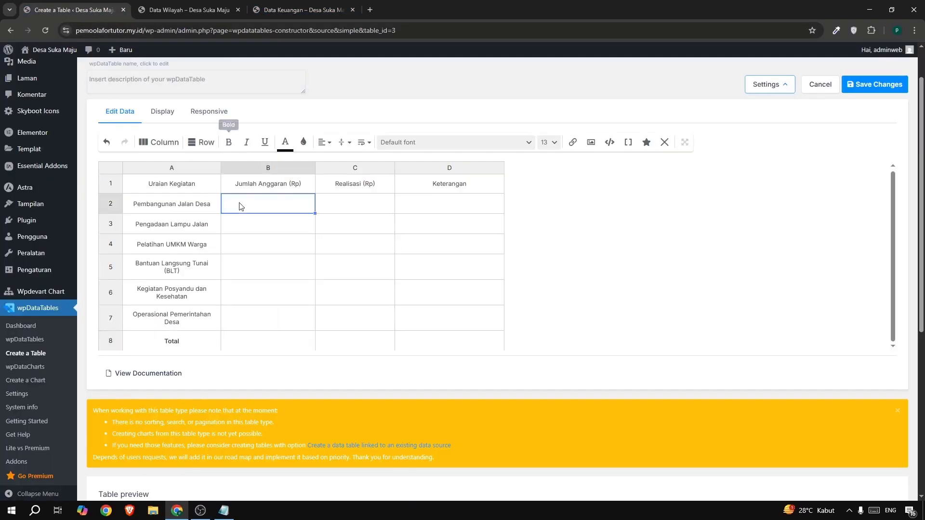
{"action": "key", "text": "ctrl+v"}
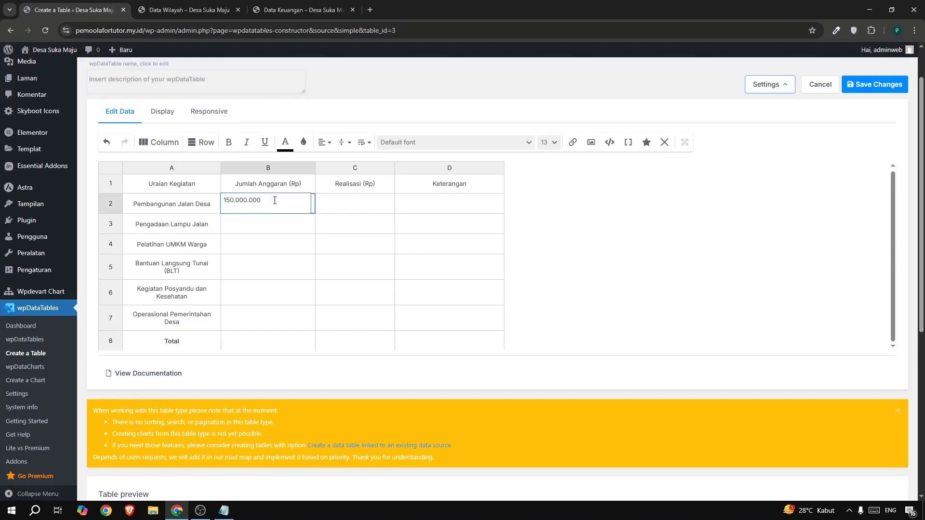
{"action": "left_click", "coordinate": [290, 15]}
{"action": "left_click_drag", "start_coordinate": [373, 216], "coordinate": [416, 215]}
{"action": "key", "text": "ctrl+c"}
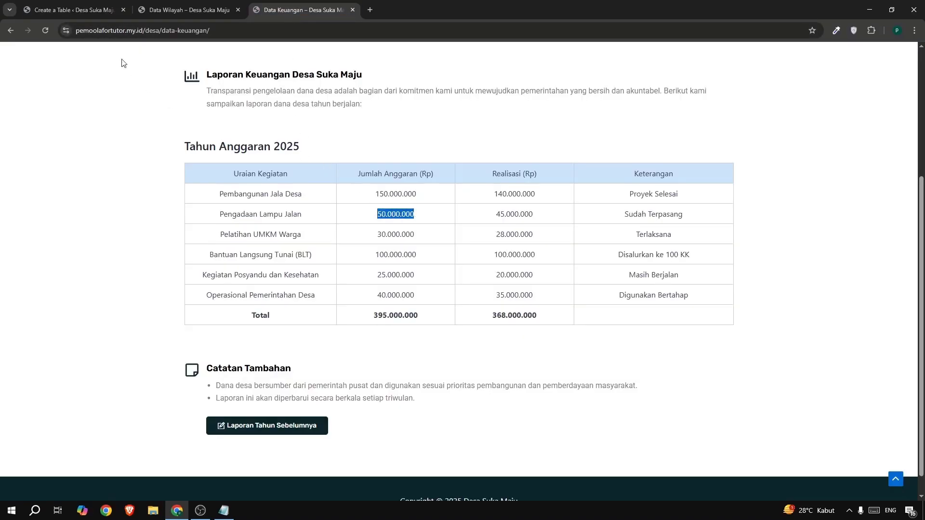
{"action": "left_click", "coordinate": [73, 10]}
{"action": "left_click", "coordinate": [251, 224]}
{"action": "key", "text": "ctrl+v"}
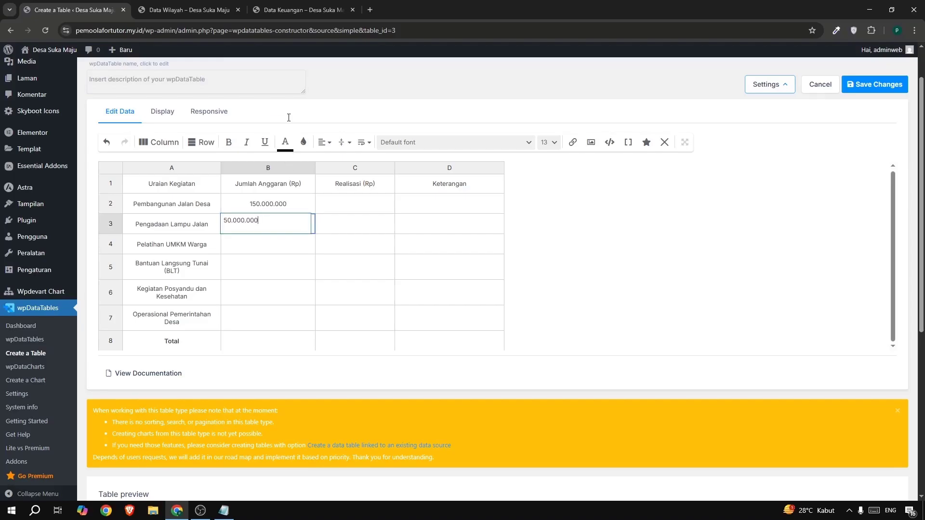
Copy the budget amounts 30.000.000 into B4 and 100.000.000 into B5 from the reference table.
{"action": "left_click", "coordinate": [287, 15]}
{"action": "left_click_drag", "start_coordinate": [369, 235], "coordinate": [416, 233]}
{"action": "key", "text": "ctrl+c"}
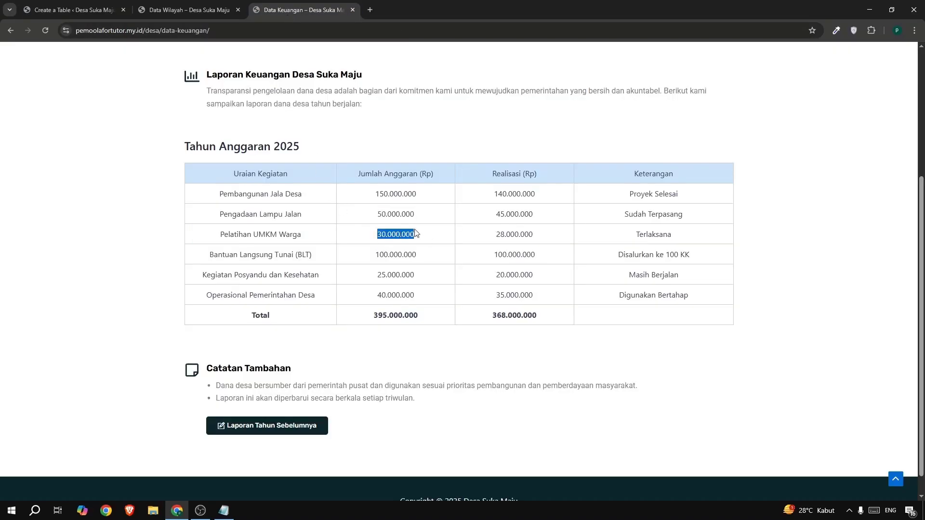
{"action": "left_click", "coordinate": [73, 10]}
{"action": "left_click", "coordinate": [245, 244]}
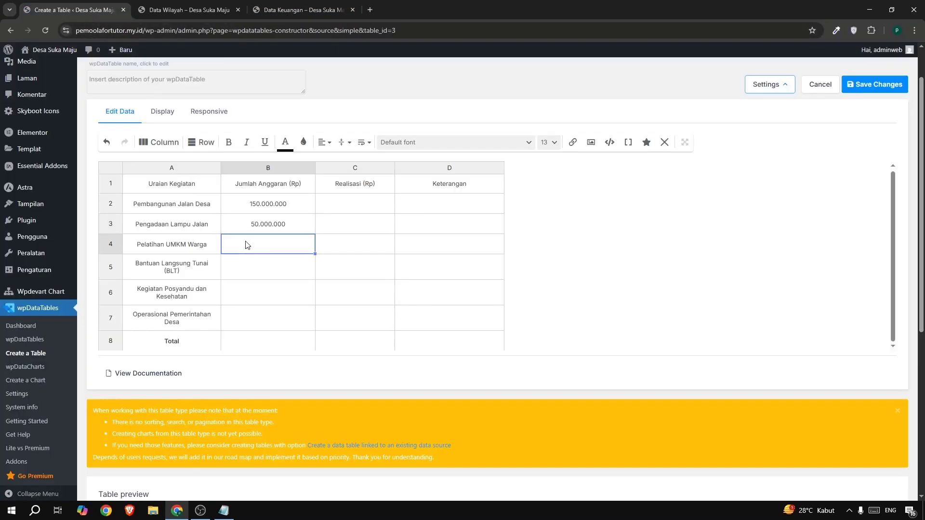
{"action": "key", "text": "ctrl+v"}
{"action": "left_click", "coordinate": [273, 14]}
{"action": "left_click_drag", "start_coordinate": [371, 255], "coordinate": [417, 257]}
{"action": "key", "text": "ctrl+c"}
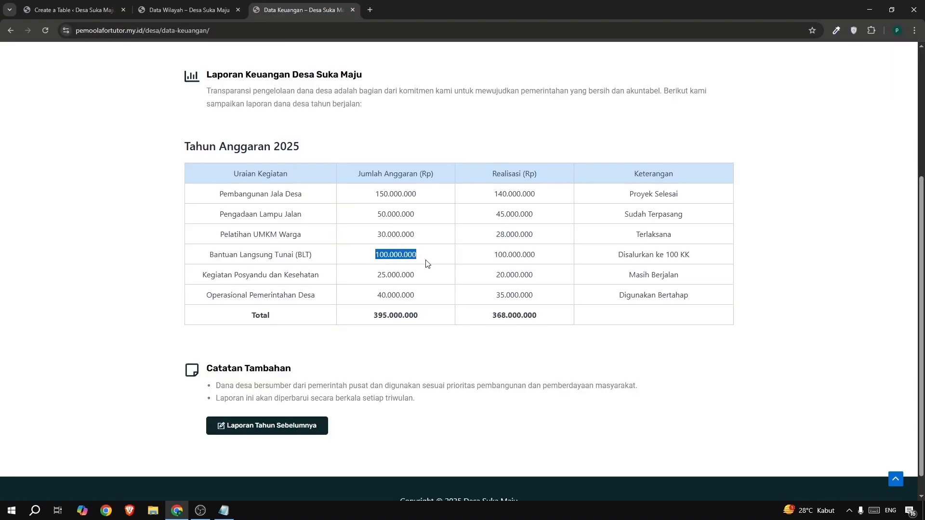
{"action": "left_click", "coordinate": [59, 11]}
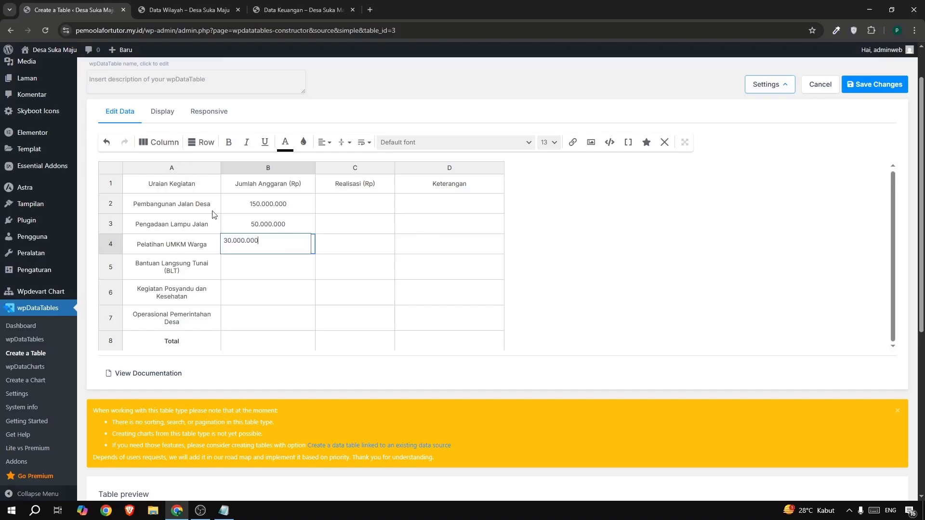
{"action": "left_click", "coordinate": [248, 264]}
{"action": "key", "text": "ctrl+v"}
Copy the budget amounts 25.000.000 into B6 and 40.000.000 into B7 from the reference table.
{"action": "left_click", "coordinate": [296, 10]}
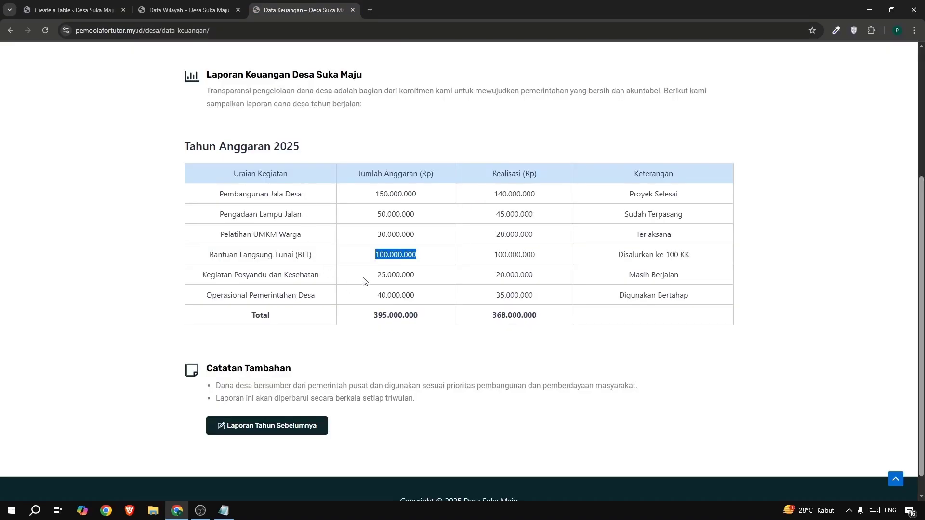
{"action": "left_click_drag", "start_coordinate": [364, 276], "coordinate": [439, 277]}
{"action": "key", "text": "ctrl+c"}
{"action": "left_click", "coordinate": [97, 11]}
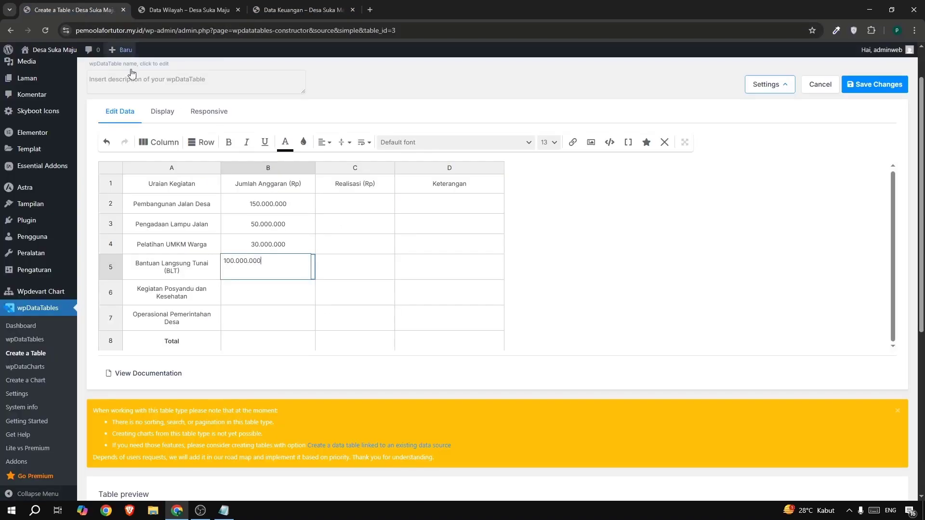
{"action": "left_click", "coordinate": [251, 299]}
{"action": "key", "text": "ctrl+v"}
{"action": "left_click", "coordinate": [273, 13]}
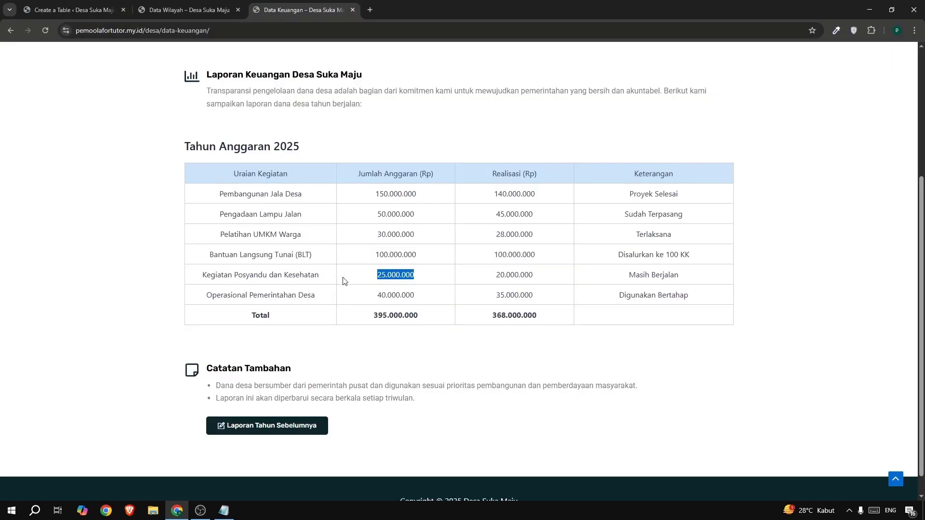
{"action": "left_click_drag", "start_coordinate": [365, 294], "coordinate": [430, 305]}
{"action": "key", "text": "ctrl+c"}
{"action": "left_click", "coordinate": [70, 14]}
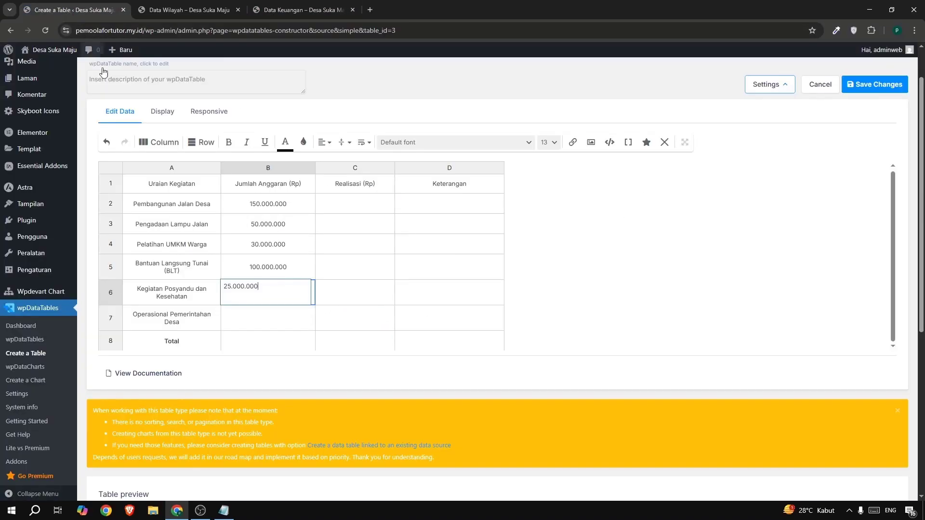
{"action": "left_click", "coordinate": [256, 322]}
{"action": "key", "text": "ctrl+v"}
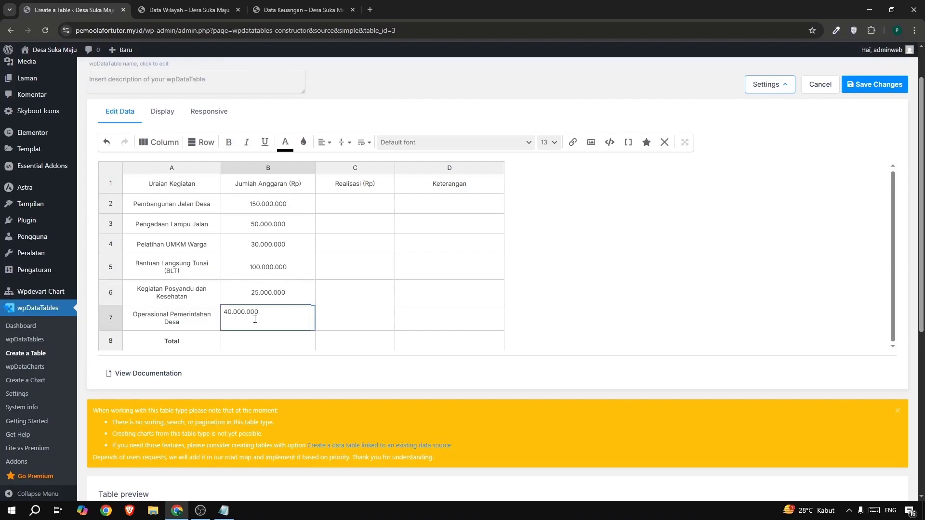
{"action": "left_click", "coordinate": [272, 202]}
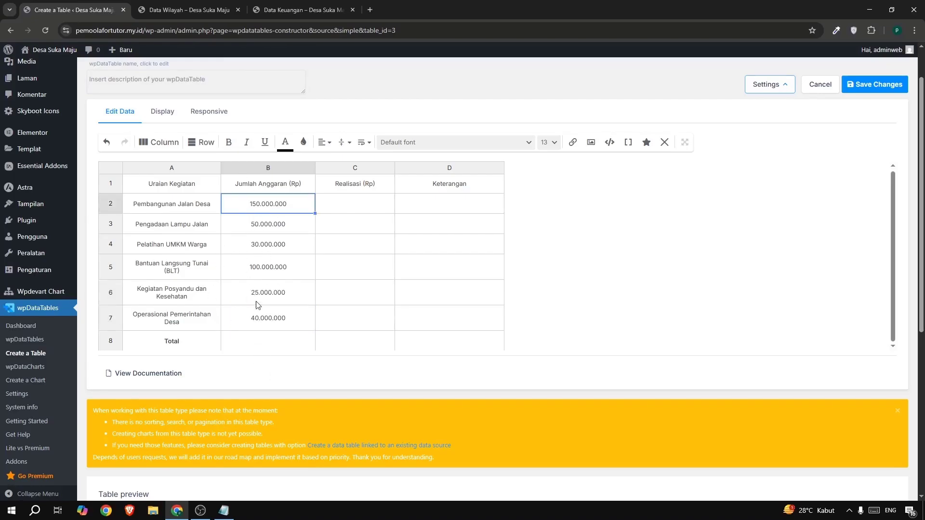
Copy the budget total 395.000.000 from the reference table into B8 and make it bold.
{"action": "left_click", "coordinate": [296, 10]}
{"action": "left_click_drag", "start_coordinate": [372, 316], "coordinate": [423, 316]}
{"action": "key", "text": "ctrl+c"}
{"action": "left_click", "coordinate": [28, 6]}
{"action": "double_click", "coordinate": [252, 342]}
{"action": "key", "text": "ctrl+v"}
{"action": "left_click_drag", "start_coordinate": [282, 346], "coordinate": [227, 343]}
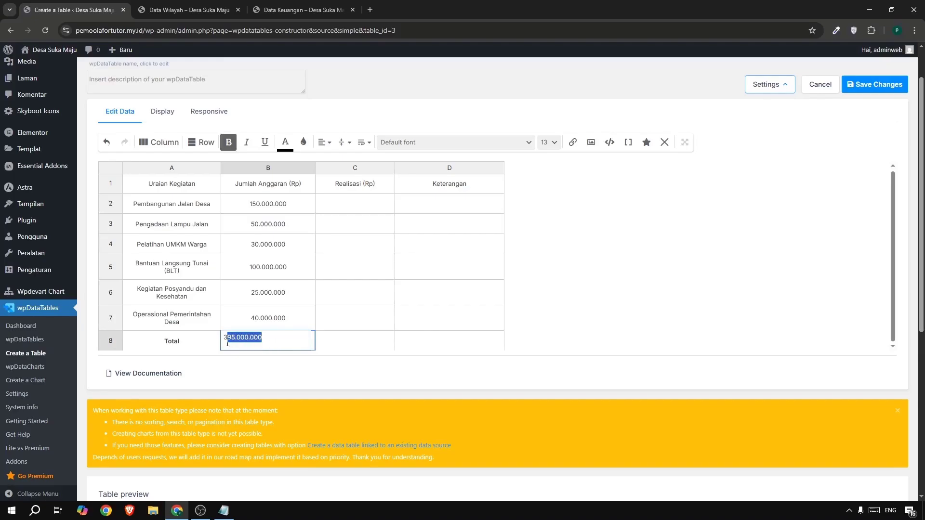
{"action": "left_click", "coordinate": [321, 303]}
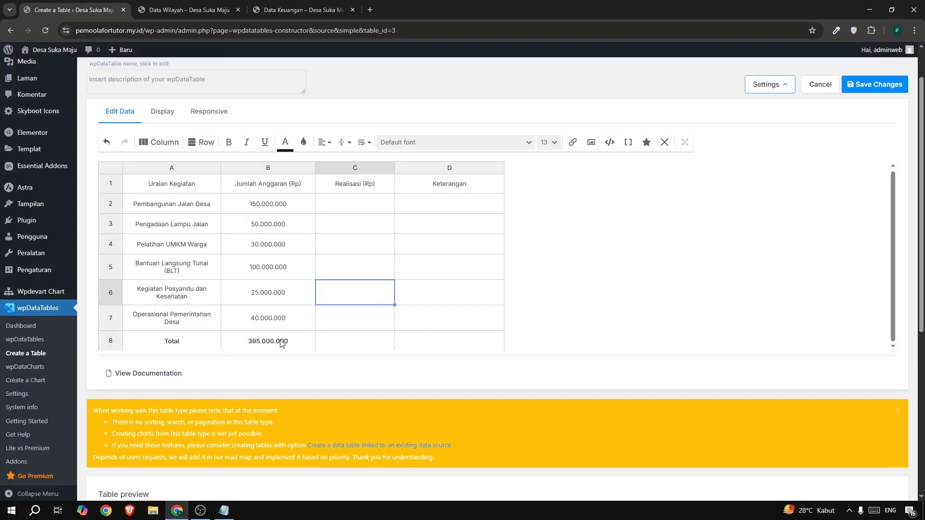
{"action": "left_click", "coordinate": [283, 344]}
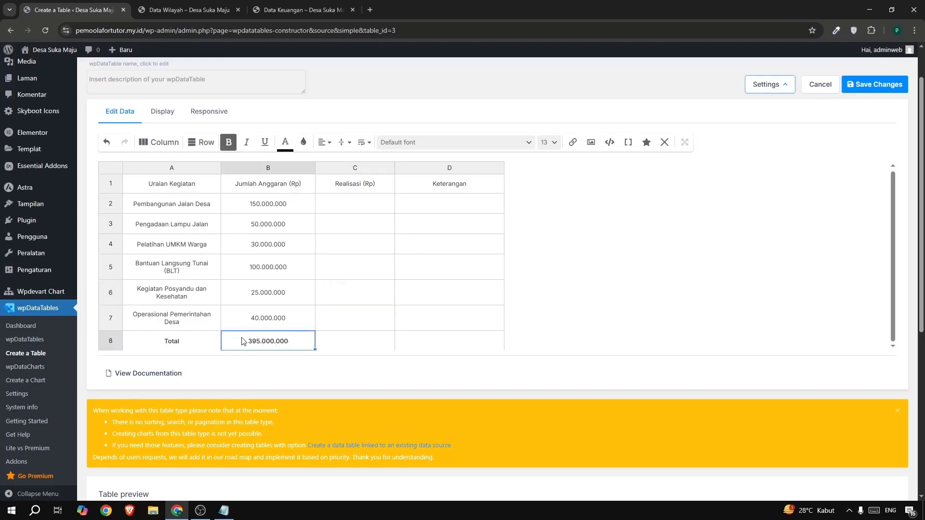
{"action": "double_click", "coordinate": [264, 344]}
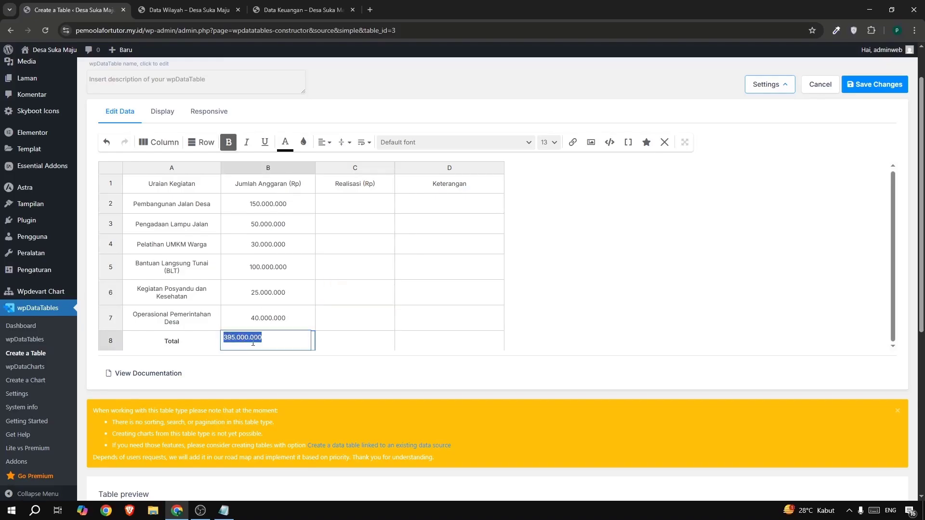
{"action": "left_click", "coordinate": [225, 144]}
{"action": "left_click", "coordinate": [612, 312]}
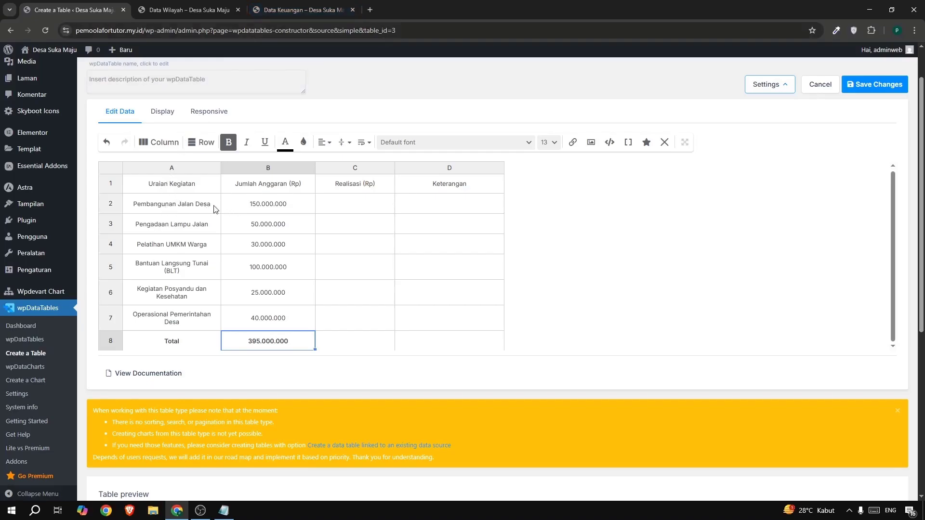
Fill the first two Realisasi amounts from the reference table: 140.000.000 in C2 and 45.000.000 in C3.
{"action": "left_click", "coordinate": [283, 11]}
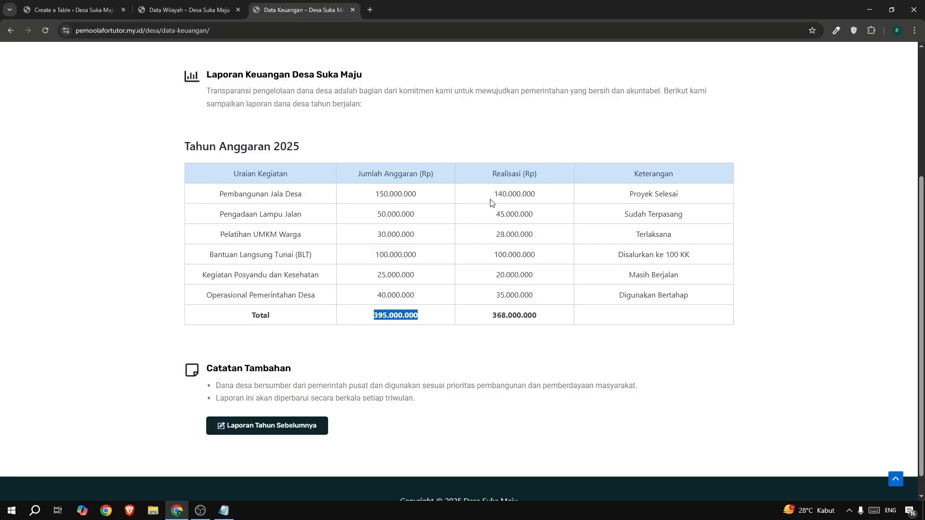
{"action": "mouse_move", "coordinate": [492, 194]}
{"action": "left_mouse_down"}
{"action": "mouse_move", "coordinate": [535, 195]}
{"action": "mouse_move", "coordinate": [492, 193]}
{"action": "left_mouse_up"}
{"action": "key", "text": "ctrl+c"}
{"action": "left_click", "coordinate": [87, 9]}
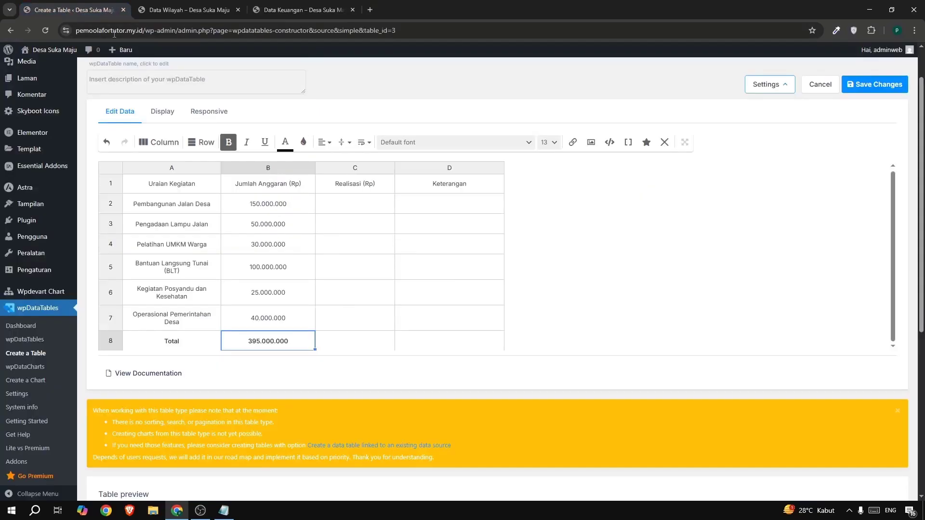
{"action": "left_click", "coordinate": [351, 205]}
{"action": "key", "text": "ctrl+v"}
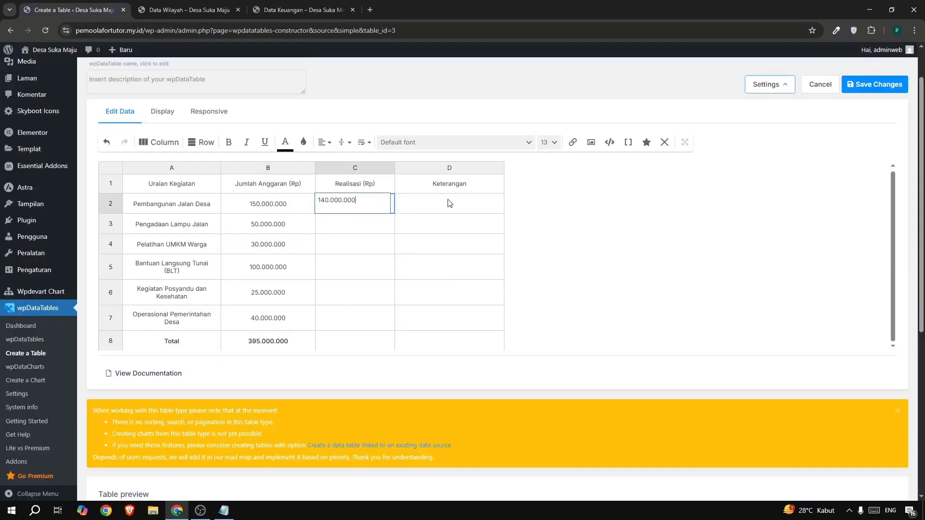
{"action": "left_click", "coordinate": [298, 10]}
{"action": "left_click_drag", "start_coordinate": [483, 215], "coordinate": [547, 216]}
{"action": "left_click", "coordinate": [85, 14]}
{"action": "key", "text": "Return"}
{"action": "key", "text": "Return"}
{"action": "type", "text": "45.000.000"}
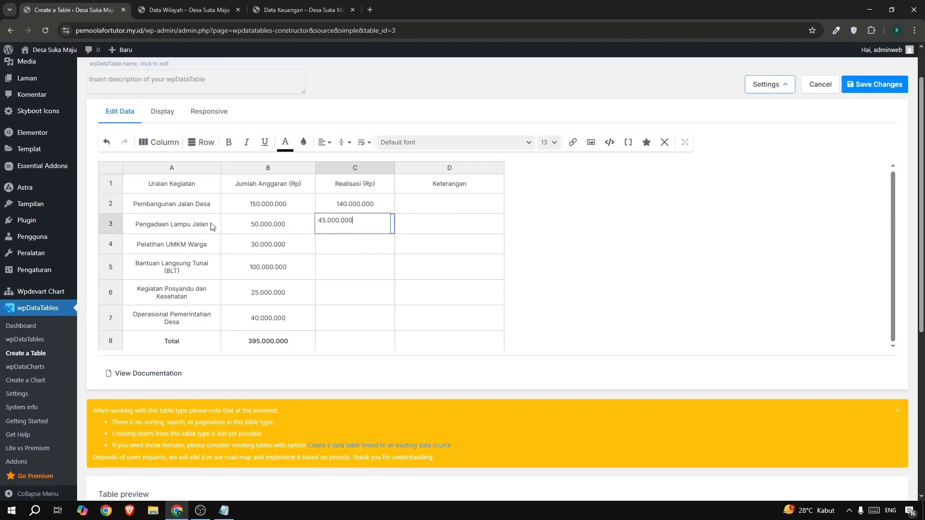
Copy the Realisasi amounts 28.000.000 into C4 and 100.000.000 into C5 from the reference table.
{"action": "left_click", "coordinate": [271, 16]}
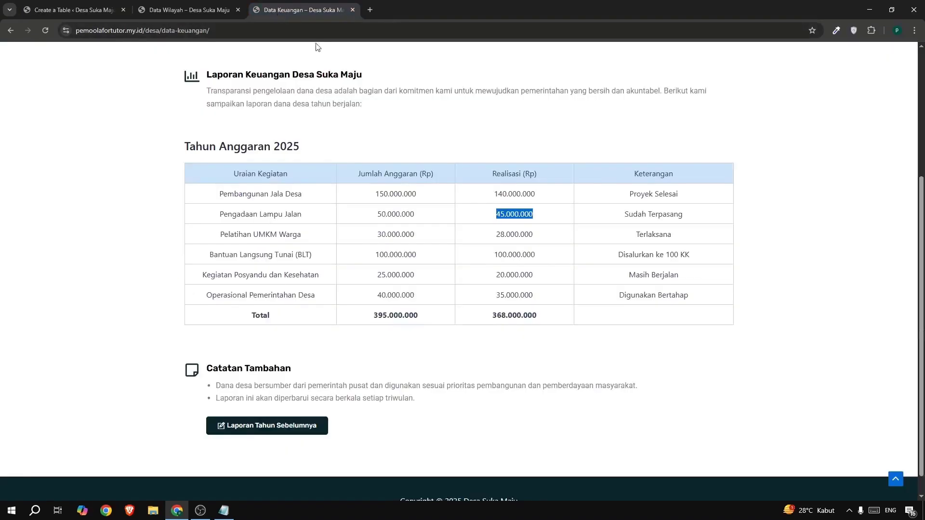
{"action": "left_click", "coordinate": [501, 235]}
{"action": "double_click", "coordinate": [502, 235]}
{"action": "key", "text": "ctrl+c"}
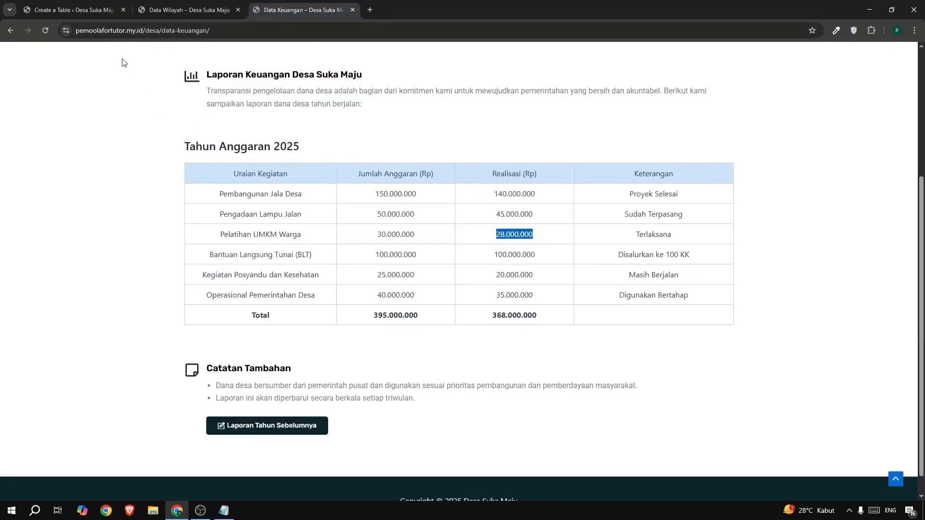
{"action": "left_click", "coordinate": [73, 9]}
{"action": "double_click", "coordinate": [338, 245]}
{"action": "key", "text": "ctrl+v"}
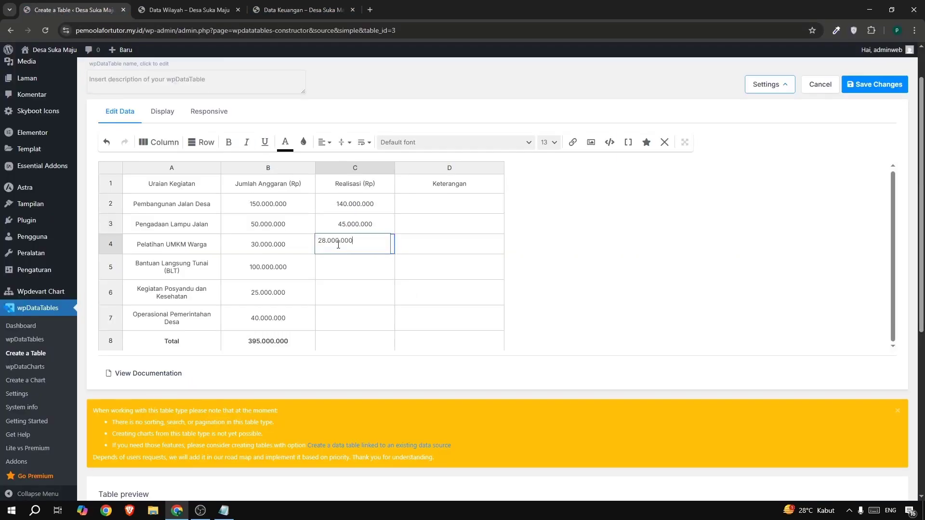
{"action": "left_click", "coordinate": [299, 10]}
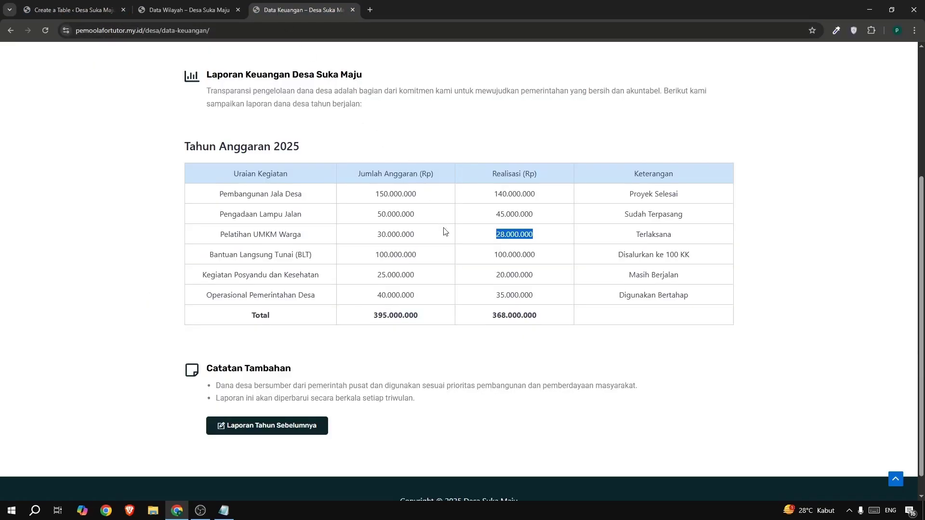
{"action": "left_click_drag", "start_coordinate": [491, 255], "coordinate": [549, 262]}
{"action": "key", "text": "ctrl+c"}
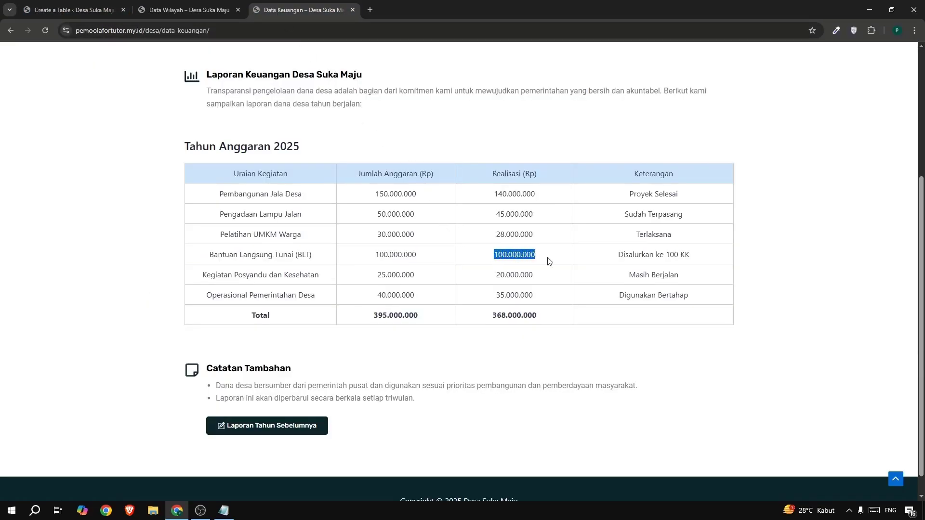
{"action": "left_click", "coordinate": [33, 8]}
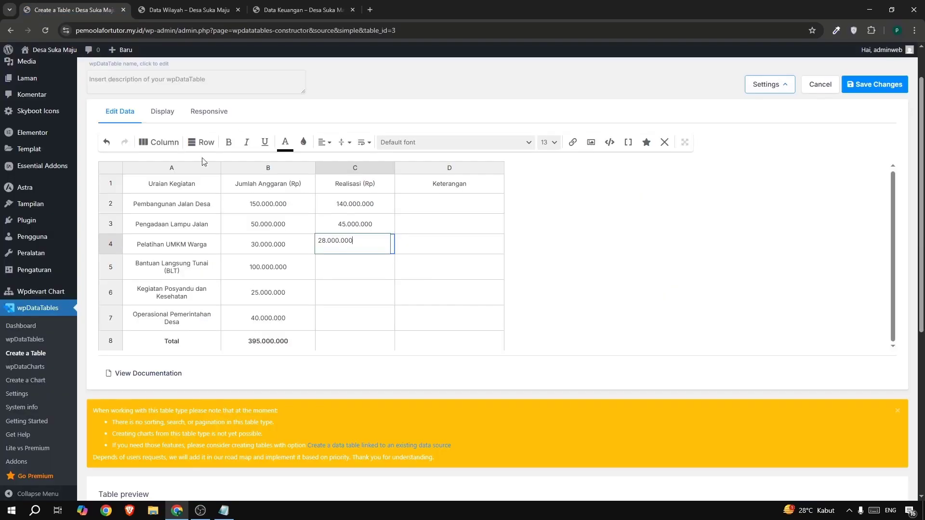
{"action": "left_click", "coordinate": [341, 265]}
{"action": "double_click", "coordinate": [343, 264]}
{"action": "key", "text": "ctrl+v"}
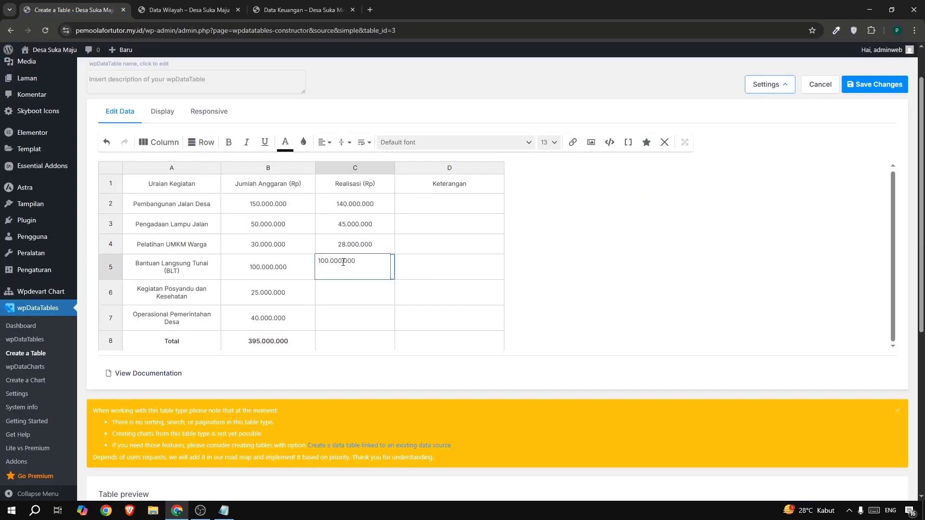
Copy the Realisasi amount 20.000.000 for Kegiatan Posyandu dan Kesehatan from the reference table into C6.
{"action": "left_click", "coordinate": [299, 9]}
{"action": "left_click_drag", "start_coordinate": [492, 275], "coordinate": [565, 277]}
{"action": "key", "text": "ctrl+c"}
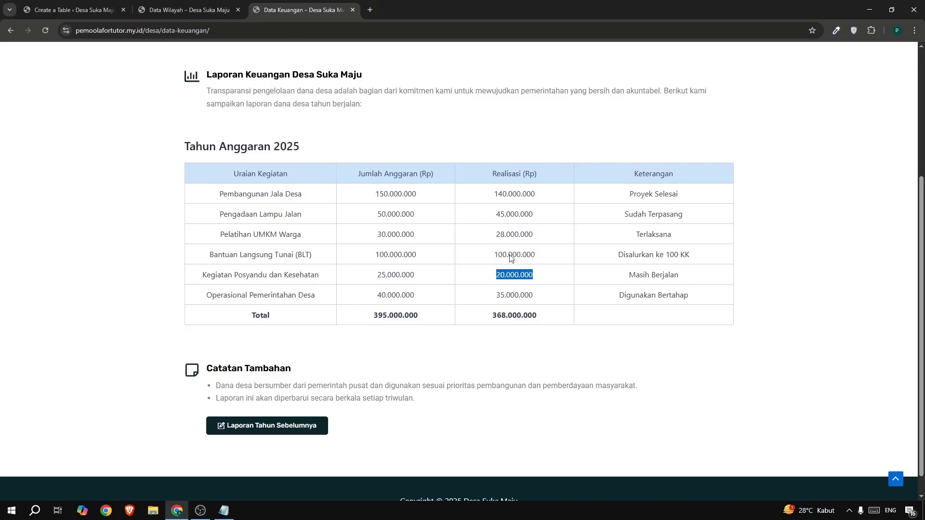
{"action": "left_click", "coordinate": [38, 13]}
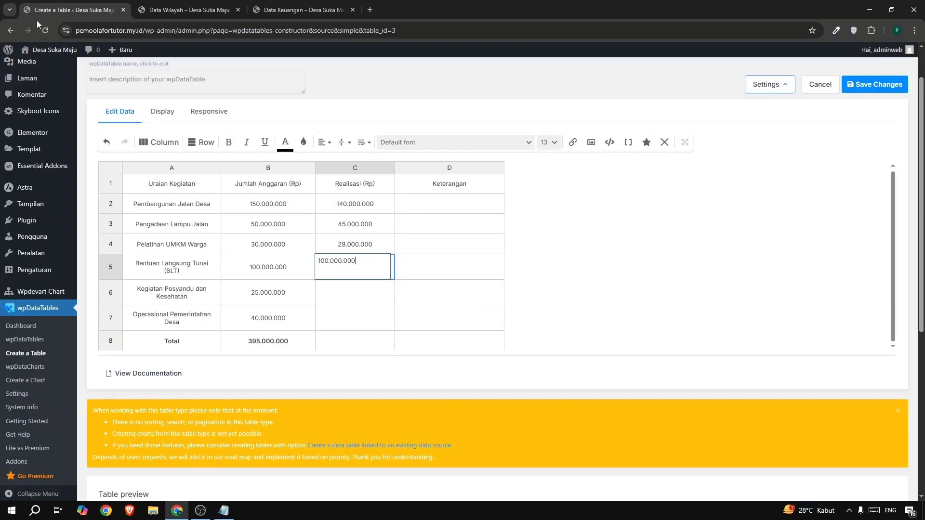
{"action": "left_click", "coordinate": [336, 301]}
{"action": "double_click", "coordinate": [336, 301]}
{"action": "key", "text": "ctrl+v"}
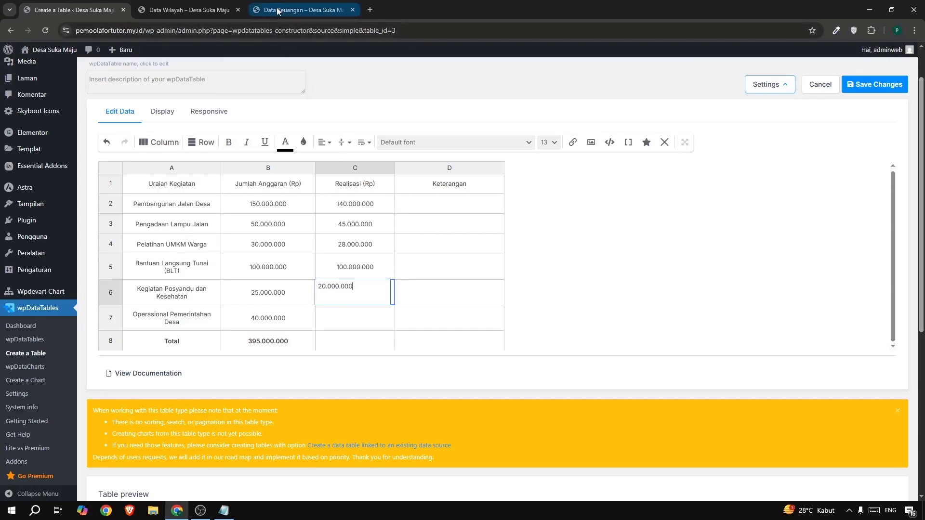
Copy the Realisasi amount 35.000.000 for Operasional Pemerintahan Desa from the reference table into C7.
{"action": "left_click", "coordinate": [299, 10]}
{"action": "left_click_drag", "start_coordinate": [490, 295], "coordinate": [553, 299]}
{"action": "key", "text": "ctrl+c"}
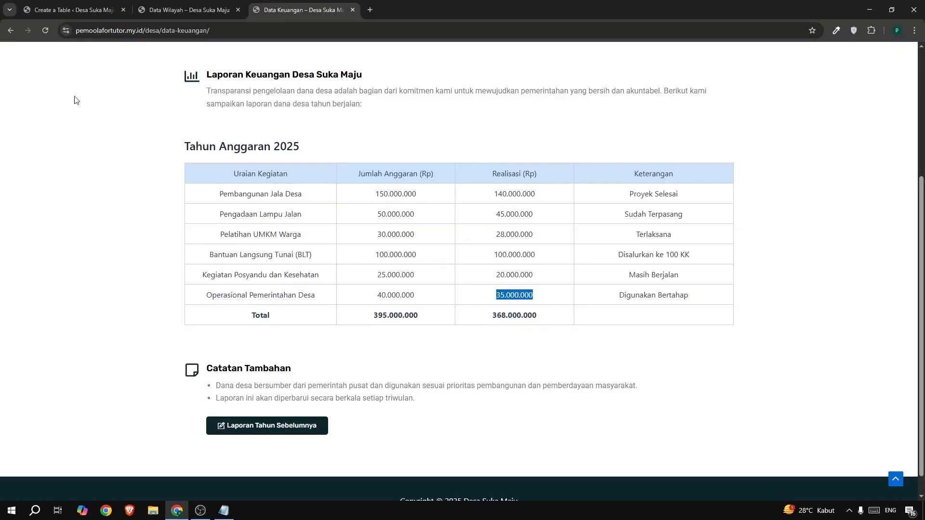
{"action": "left_click", "coordinate": [37, 17]}
{"action": "left_click", "coordinate": [348, 318]}
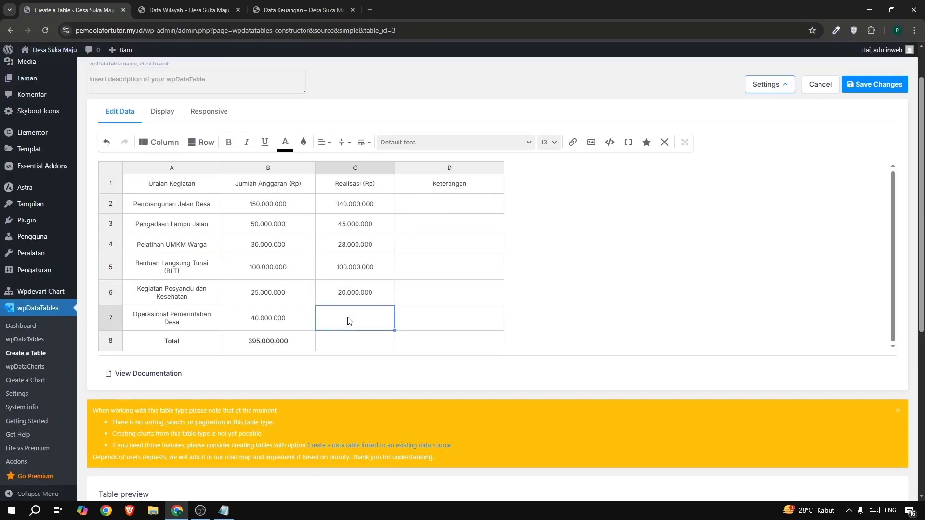
{"action": "double_click", "coordinate": [348, 318]}
{"action": "key", "text": "ctrl+v"}
{"action": "left_click", "coordinate": [539, 294]}
Copy the first Keterangan entry, Proyek Selesai, from the reference table into D2.
{"action": "left_click", "coordinate": [303, 15]}
{"action": "left_click_drag", "start_coordinate": [626, 195], "coordinate": [690, 195]}
{"action": "key", "text": "ctrl+c"}
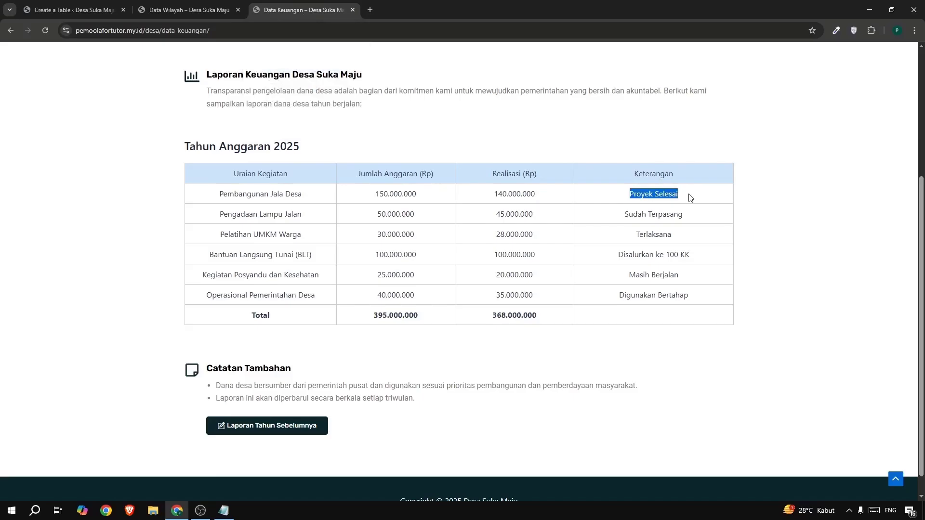
{"action": "left_click", "coordinate": [85, 7]}
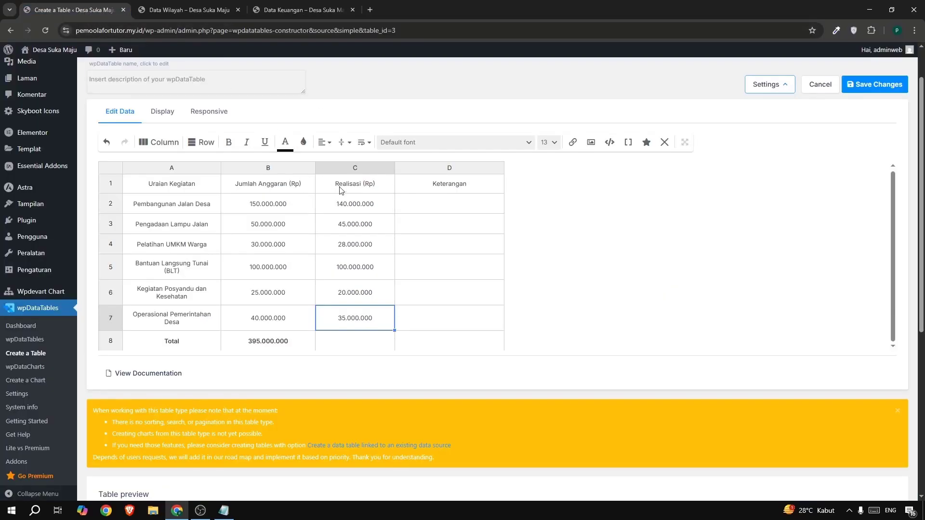
{"action": "double_click", "coordinate": [449, 200]}
{"action": "key", "text": "ctrl+v"}
Copy the Keterangan entry Sudah Terpasang for Pengadaan Lampu Jalan from the reference table into D3.
{"action": "left_click", "coordinate": [279, 14]}
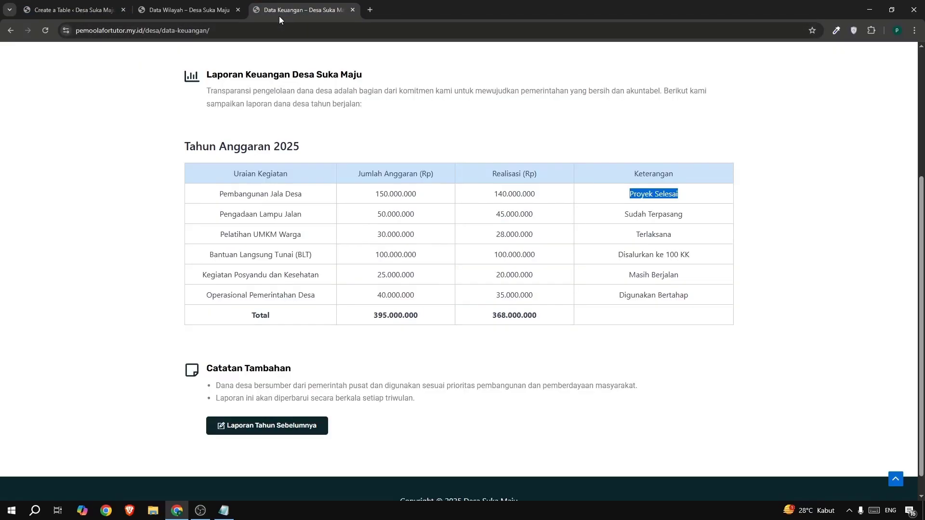
{"action": "left_click_drag", "start_coordinate": [623, 215], "coordinate": [691, 221]}
{"action": "key", "text": "ctrl+c"}
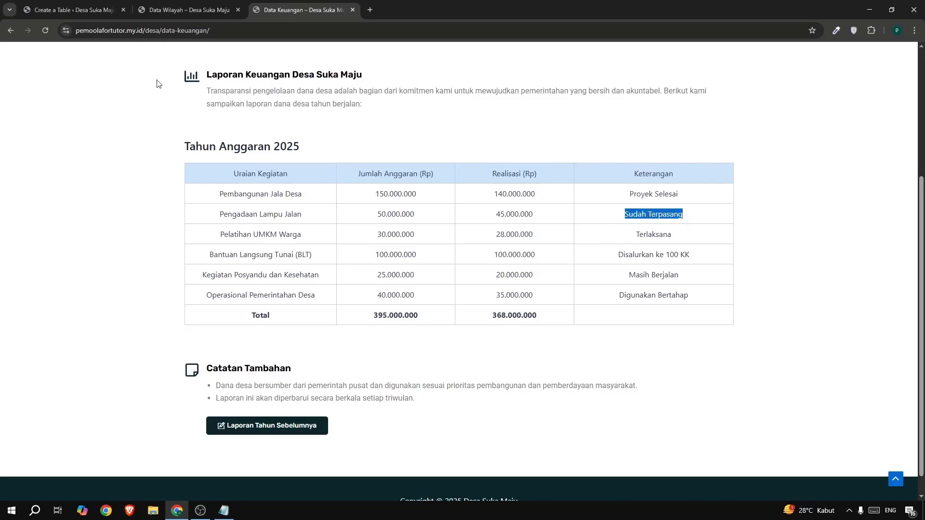
{"action": "left_click", "coordinate": [78, 12]}
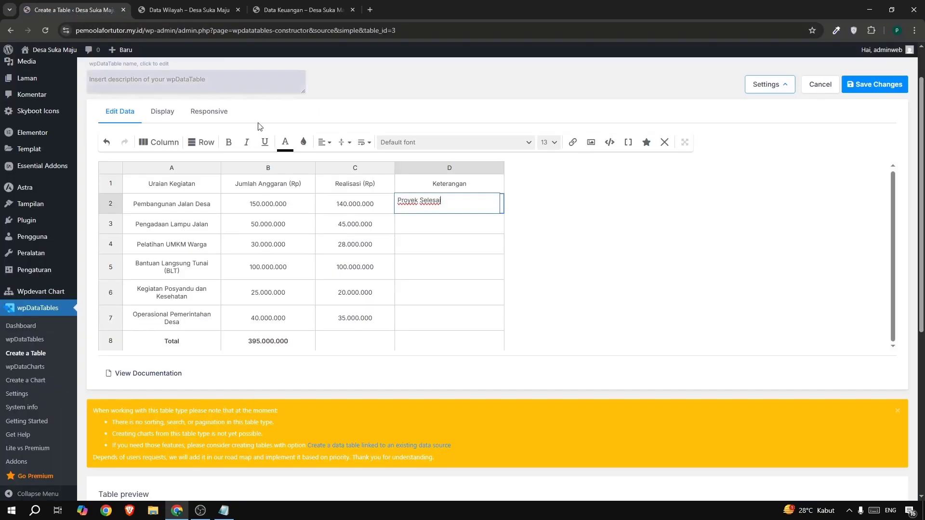
{"action": "left_click", "coordinate": [421, 227]}
{"action": "double_click", "coordinate": [421, 229]}
{"action": "key", "text": "ctrl+v"}
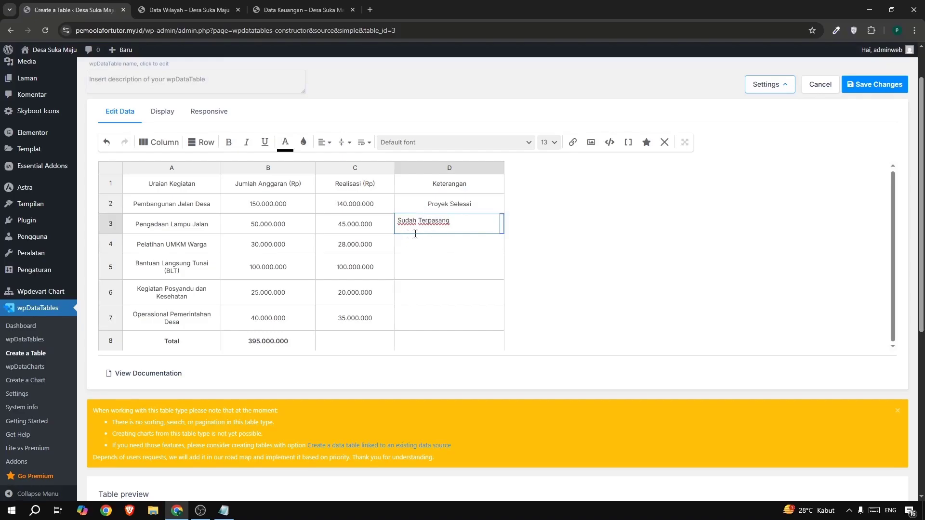
Copy the Keterangan entry Terlaksana for Pelatihan UMKM Warga from the reference table into D4.
{"action": "left_click", "coordinate": [314, 10]}
{"action": "double_click", "coordinate": [642, 233]}
{"action": "key", "text": "ctrl+c"}
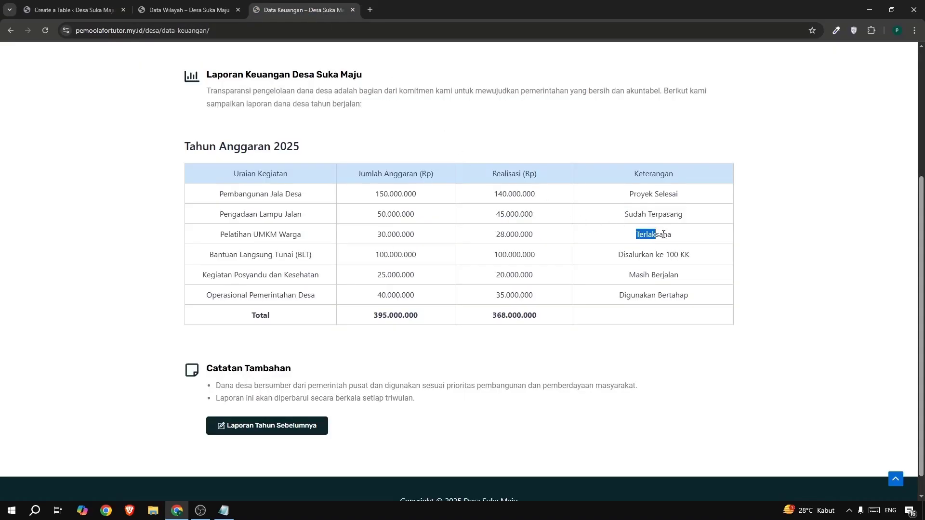
{"action": "left_click", "coordinate": [91, 10]}
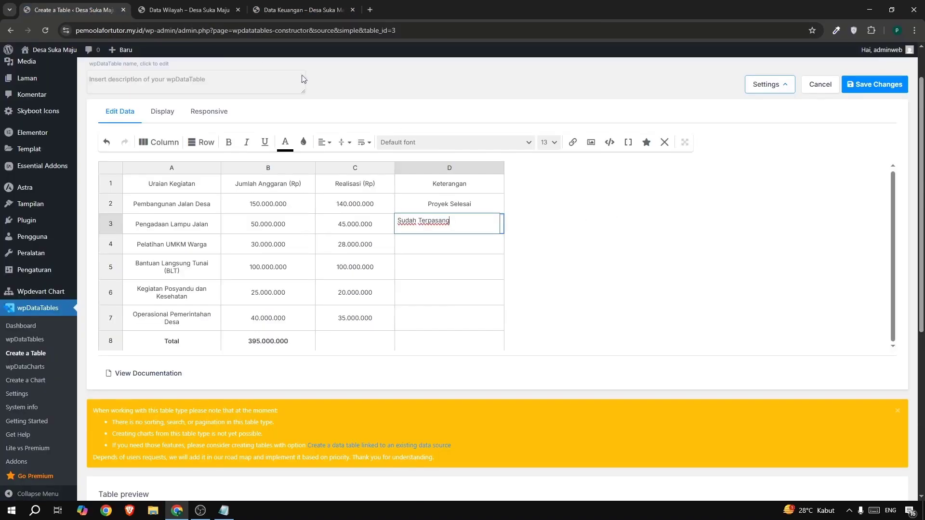
{"action": "left_click", "coordinate": [437, 245]}
{"action": "double_click", "coordinate": [436, 245]}
{"action": "key", "text": "ctrl+v"}
Copy the Keterangan entry Disalurkan ke 100 KK for Bantuan Langsung Tunai from the reference table into D5.
{"action": "left_click", "coordinate": [284, 11]}
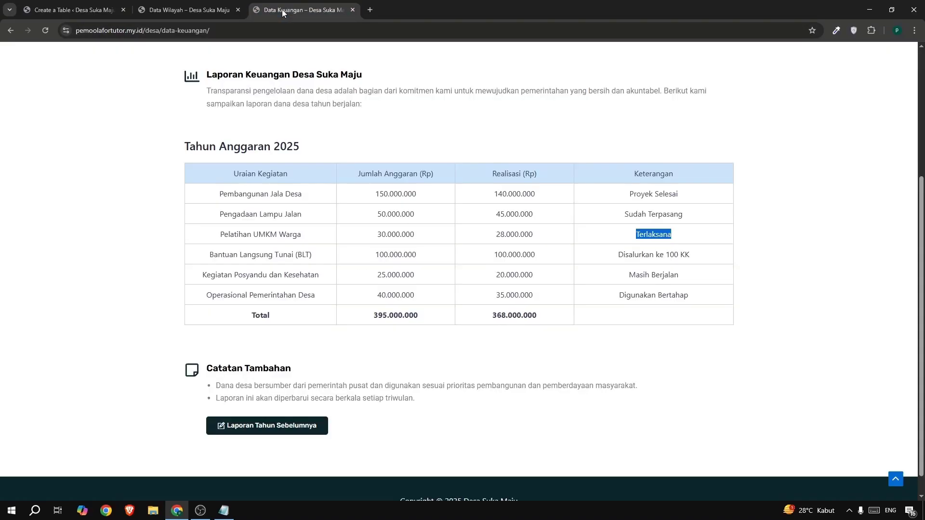
{"action": "left_click_drag", "start_coordinate": [610, 260], "coordinate": [692, 261]}
{"action": "key", "text": "ctrl+c"}
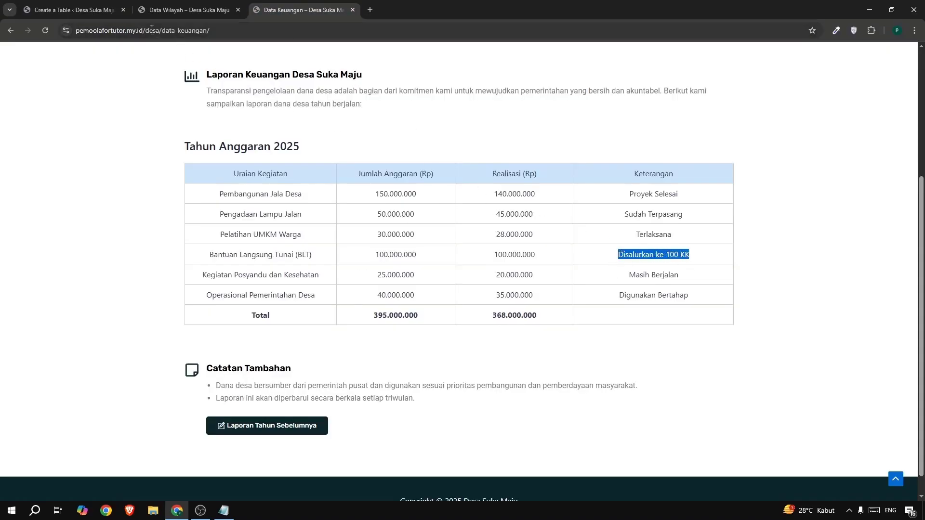
{"action": "left_click", "coordinate": [97, 10]}
{"action": "left_click", "coordinate": [425, 281]}
{"action": "key", "text": "ctrl+v"}
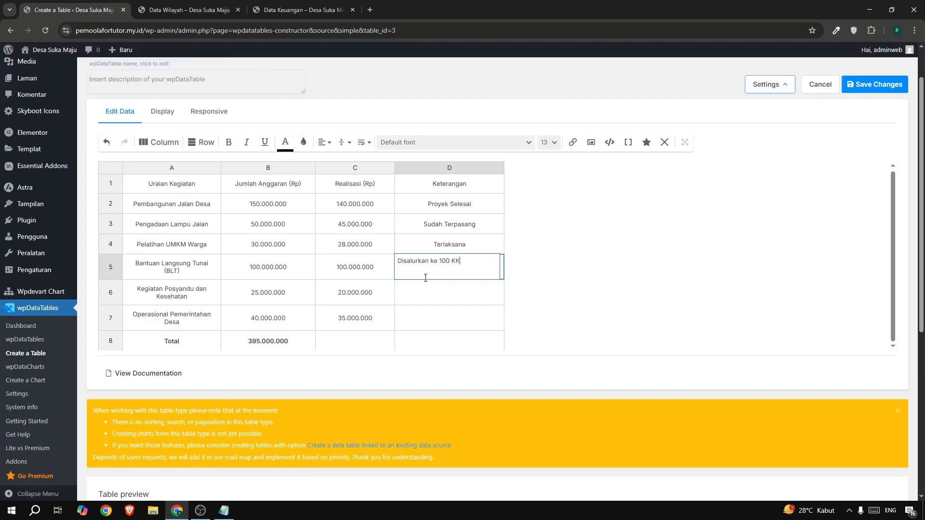
Copy the Keterangan entry Masih Berjalan for Kegiatan Posyandu dan Kesehatan from the reference table into D6.
{"action": "left_click", "coordinate": [297, 11]}
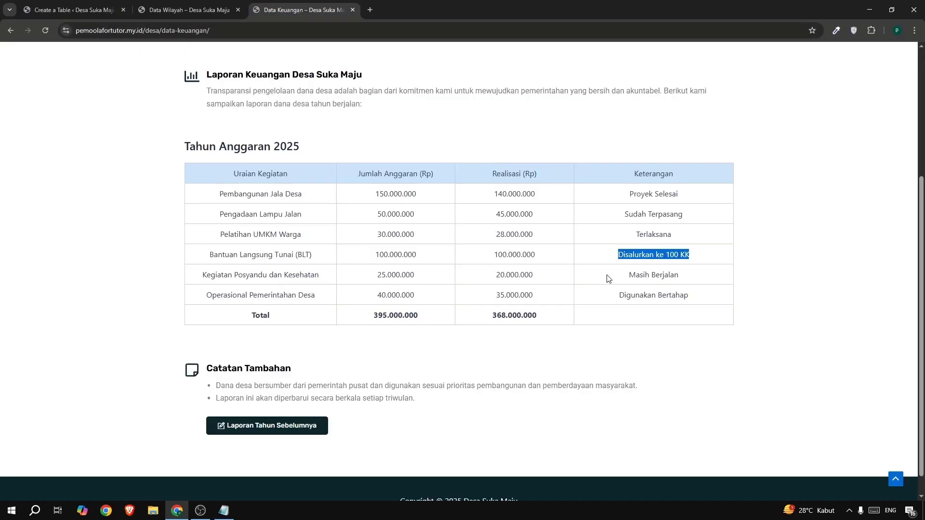
{"action": "left_click_drag", "start_coordinate": [627, 277], "coordinate": [692, 278]}
{"action": "key", "text": "ctrl+c"}
{"action": "left_click", "coordinate": [87, 11]}
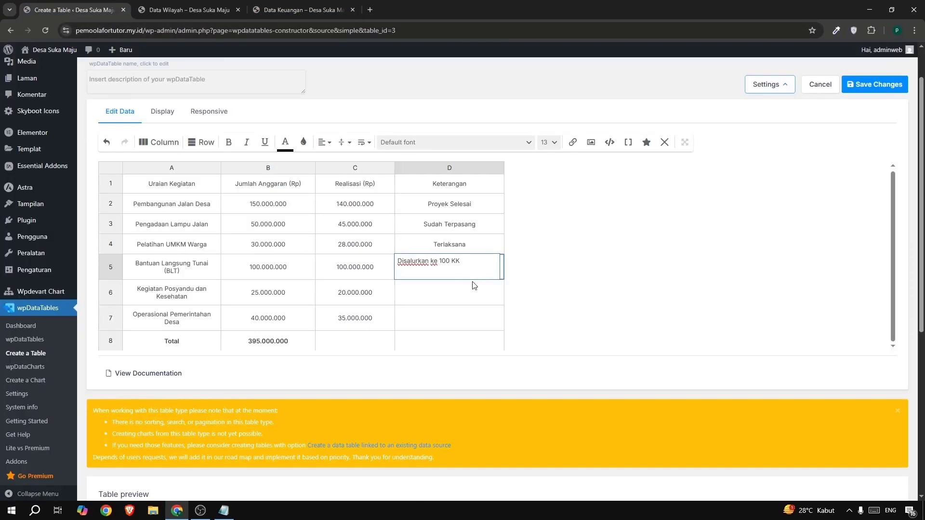
{"action": "left_click", "coordinate": [456, 297]}
{"action": "double_click", "coordinate": [431, 295]}
{"action": "key", "text": "ctrl+v"}
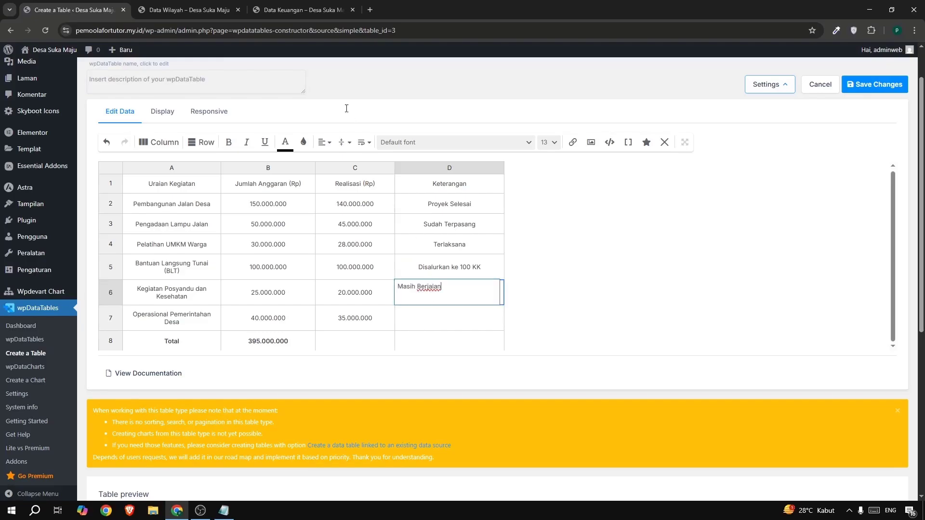
Copy the Keterangan entry Digunakan Bertahap for Operasional Pemerintahan Desa from the reference table into D7.
{"action": "left_click", "coordinate": [278, 10]}
{"action": "left_click_drag", "start_coordinate": [617, 301], "coordinate": [700, 306]}
{"action": "key", "text": "ctrl+c"}
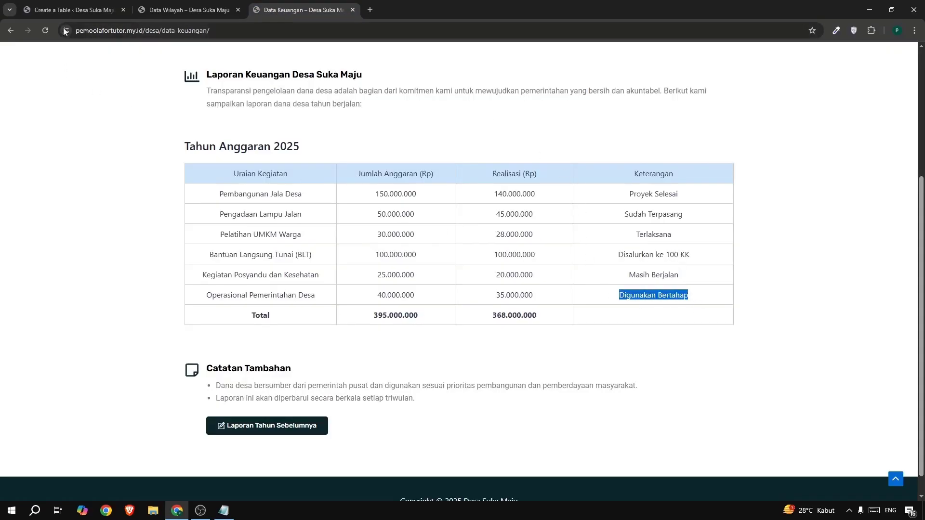
{"action": "left_click", "coordinate": [68, 8]}
{"action": "left_click", "coordinate": [448, 322]}
{"action": "double_click", "coordinate": [448, 323]}
{"action": "key", "text": "ctrl+v"}
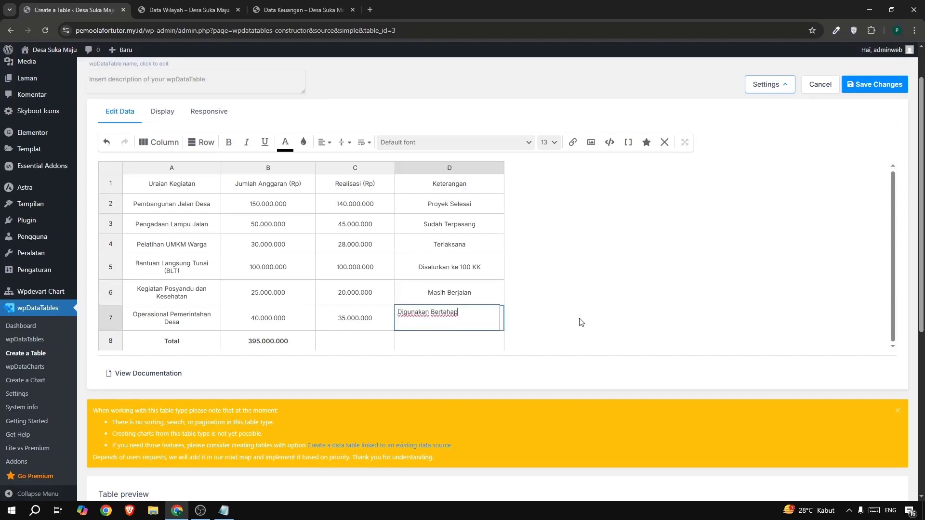
{"action": "left_click", "coordinate": [580, 323]}
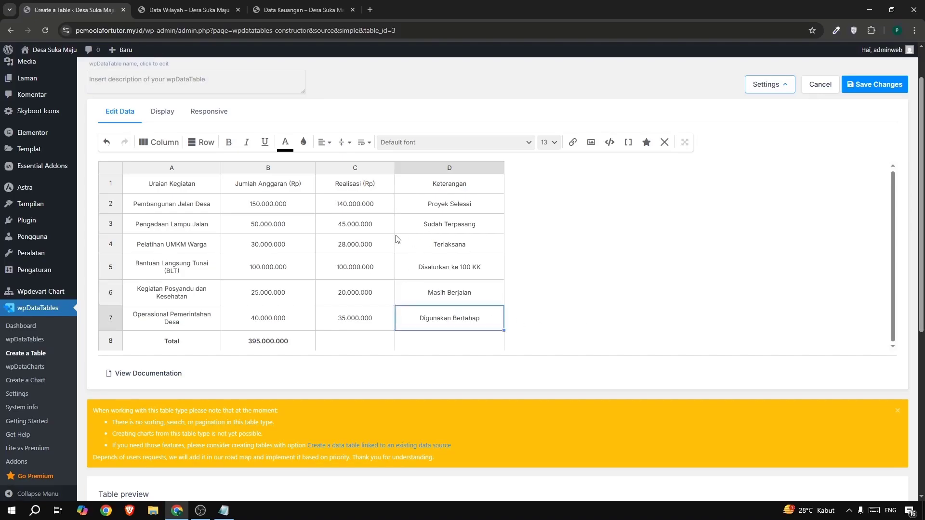
Copy the Realisasi total 368.000.000 from the reference table into C8 and make it bold.
{"action": "left_click", "coordinate": [360, 349]}
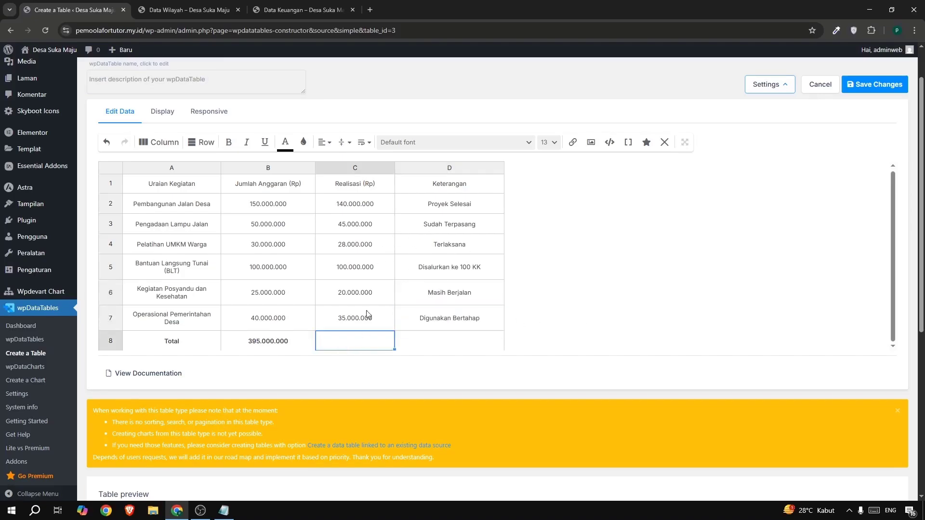
{"action": "left_click", "coordinate": [268, 12]}
{"action": "left_click_drag", "start_coordinate": [475, 322], "coordinate": [551, 323]}
{"action": "key", "text": "ctrl+c"}
{"action": "left_click", "coordinate": [32, 11]}
{"action": "double_click", "coordinate": [359, 338]}
{"action": "key", "text": "ctrl+v"}
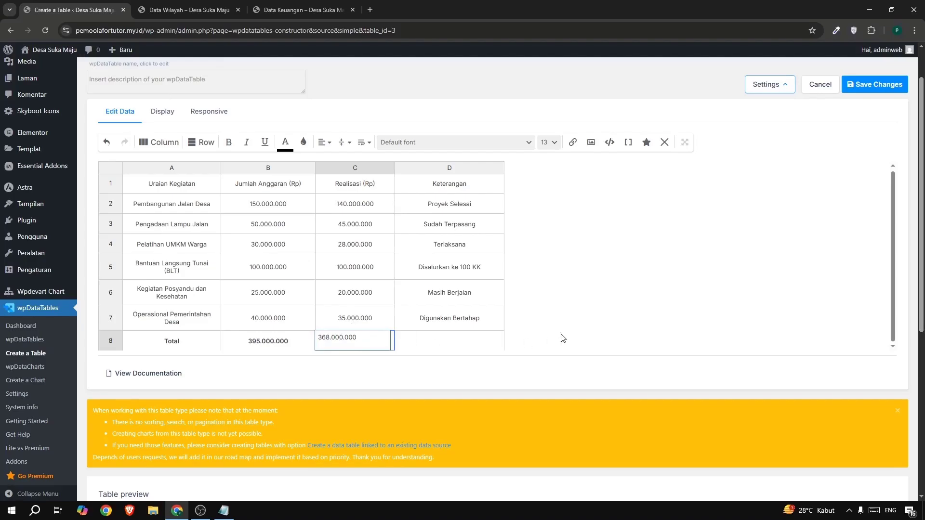
{"action": "key", "text": "Return"}
{"action": "double_click", "coordinate": [342, 342]}
{"action": "left_click_drag", "start_coordinate": [359, 337], "coordinate": [317, 338]}
{"action": "left_click", "coordinate": [229, 142]}
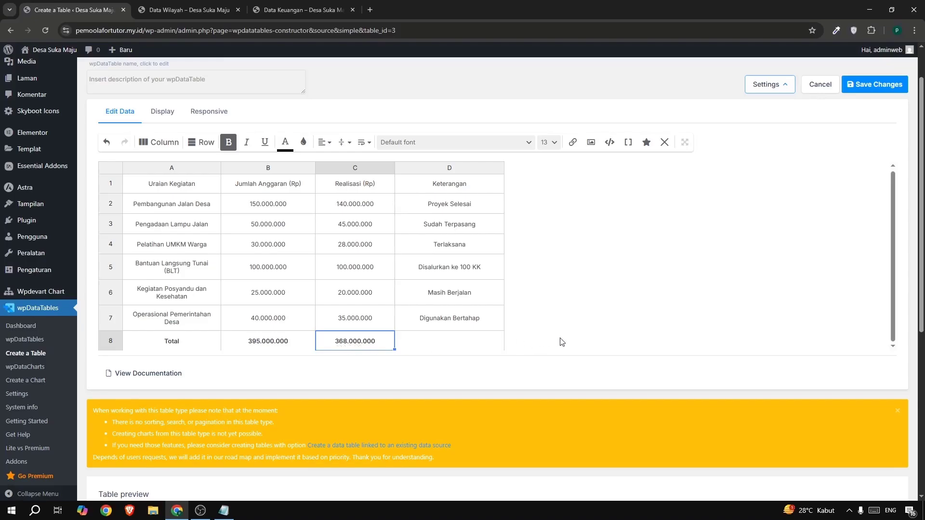
Give the header cells A1 to D1 a light blue background and save the table changes.
{"action": "left_click", "coordinate": [153, 187]}
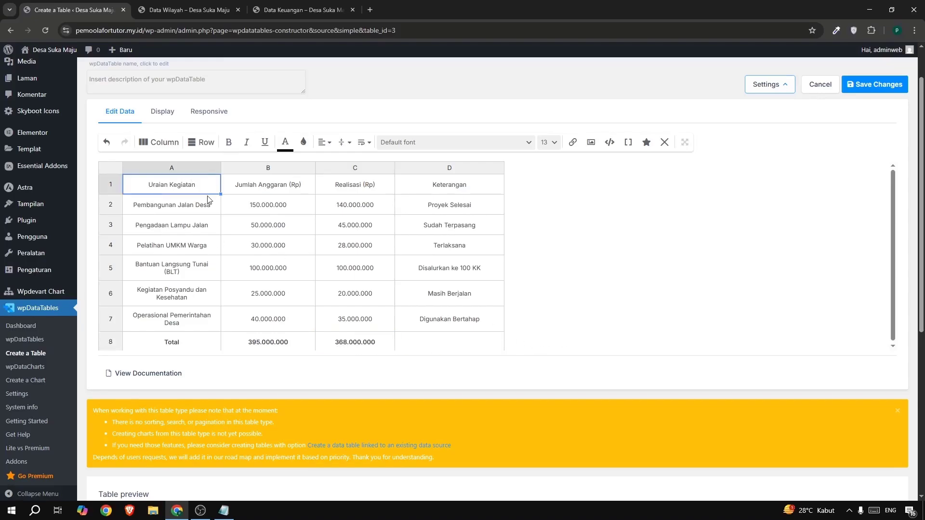
{"action": "left_click_drag", "start_coordinate": [271, 188], "coordinate": [426, 196]}
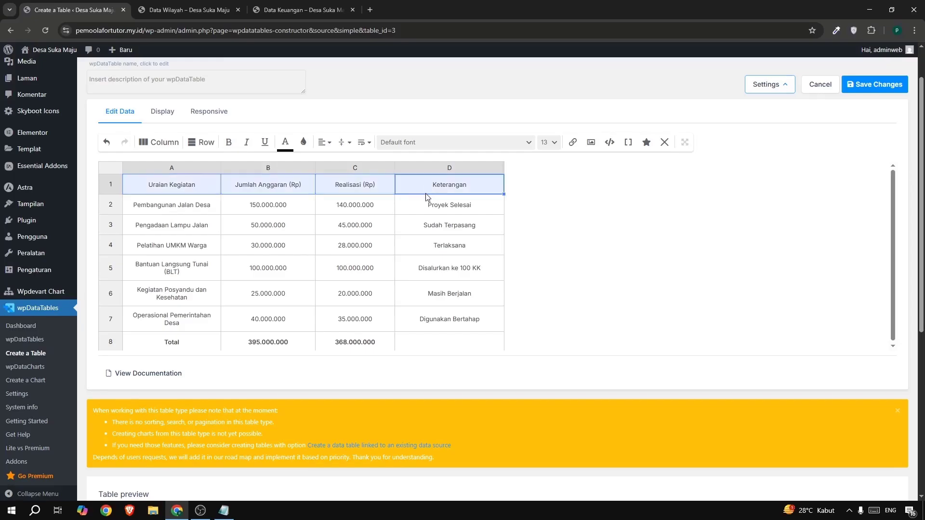
{"action": "left_click", "coordinate": [305, 144]}
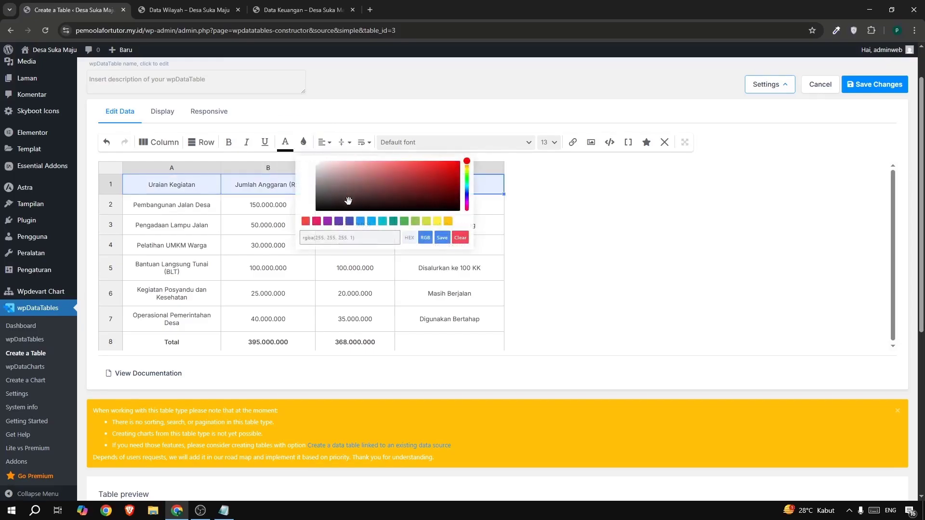
{"action": "left_click", "coordinate": [361, 221]}
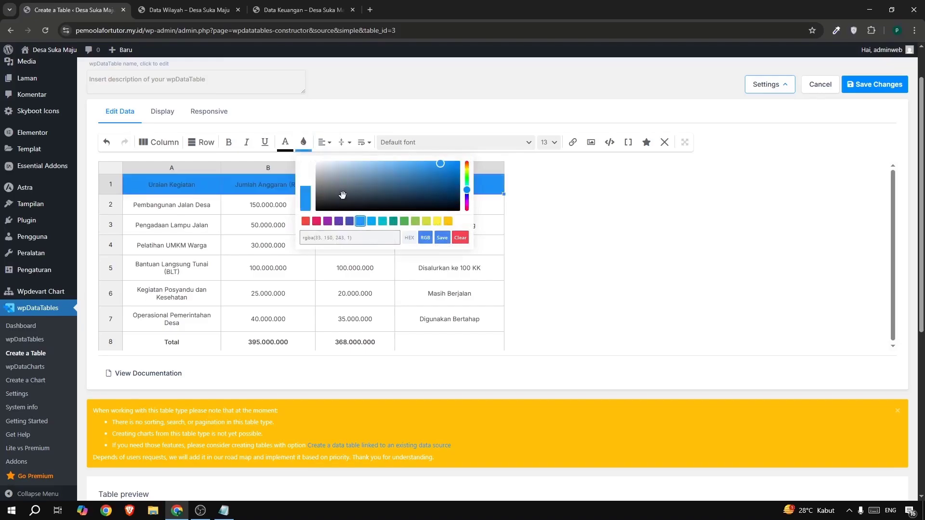
{"action": "left_click_drag", "start_coordinate": [342, 194], "coordinate": [333, 161]}
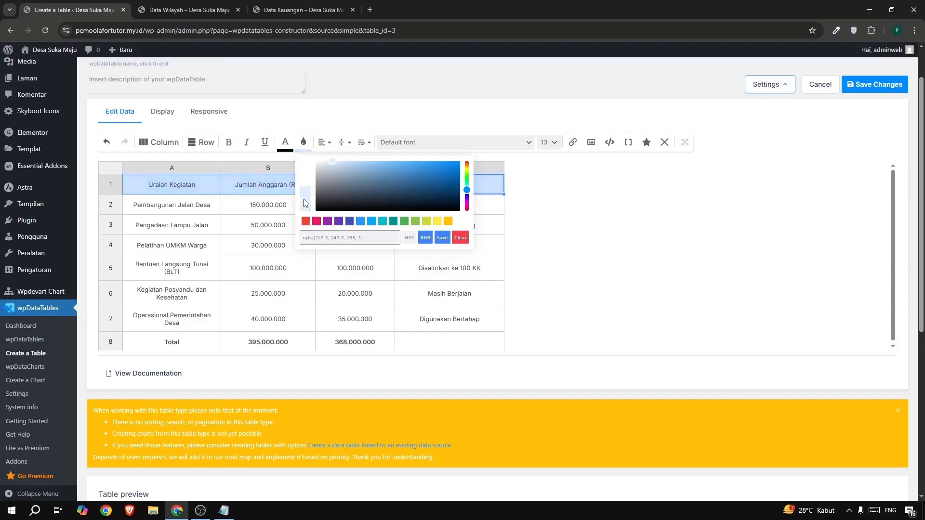
{"action": "left_click", "coordinate": [441, 238]}
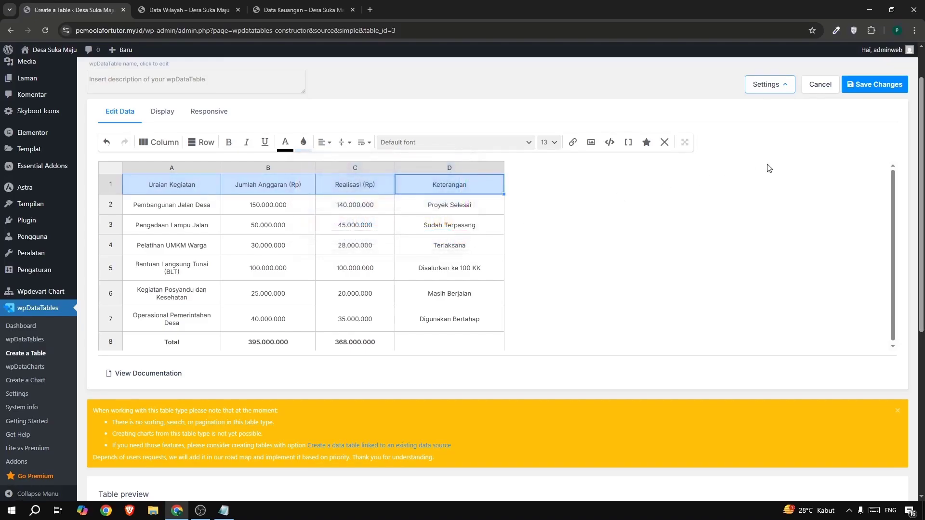
{"action": "left_click", "coordinate": [859, 90]}
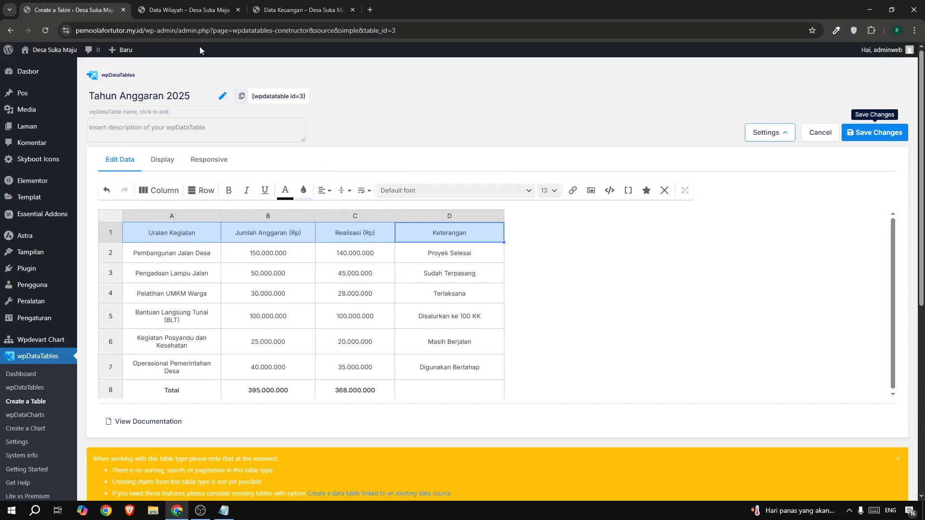
Open the new site's Data Keuangan page and examine the layout of the reference Data Keuangan page.
{"action": "left_click", "coordinate": [172, 13]}
{"action": "mouse_move", "coordinate": [626, 103]}
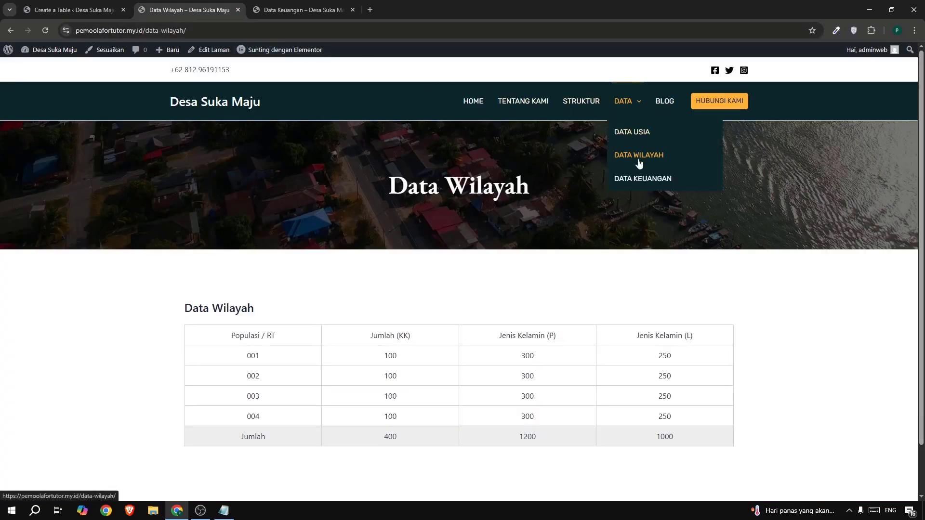
{"action": "left_click", "coordinate": [643, 179]}
{"action": "left_click", "coordinate": [273, 15]}
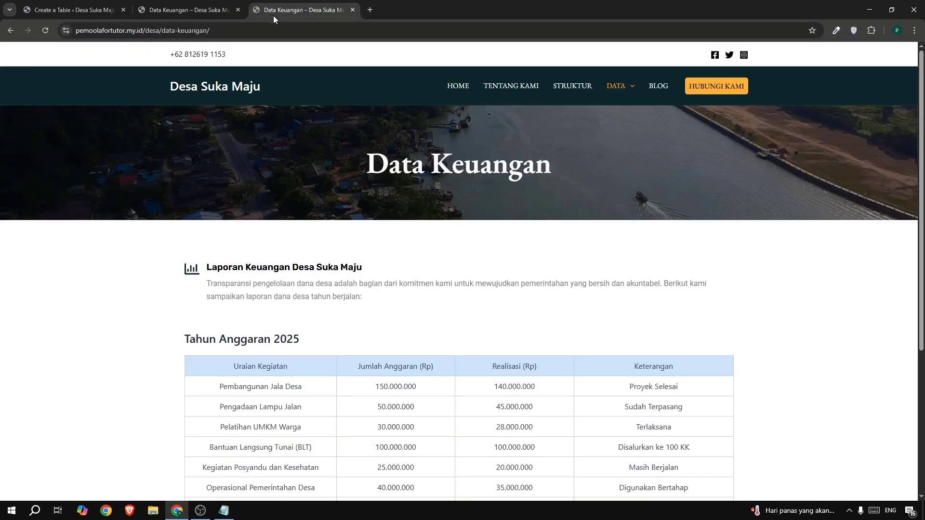
{"action": "scroll", "coordinate": [652, 191], "scroll_direction": "down", "scroll_amount": 4}
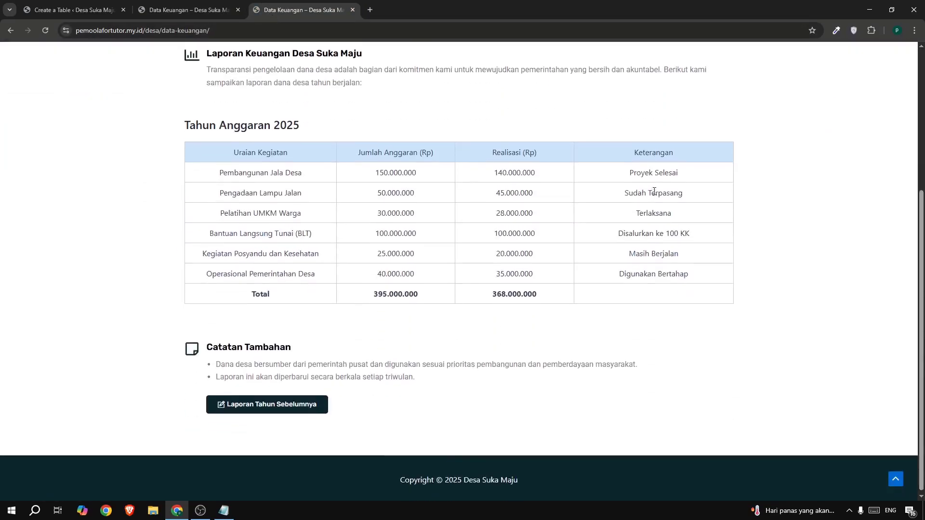
Copy the shortcode of the Tahun Anggaran 2025 table from wpDataTables.
{"action": "scroll", "coordinate": [652, 190], "scroll_direction": "up", "scroll_amount": 4}
{"action": "left_click", "coordinate": [93, 4]}
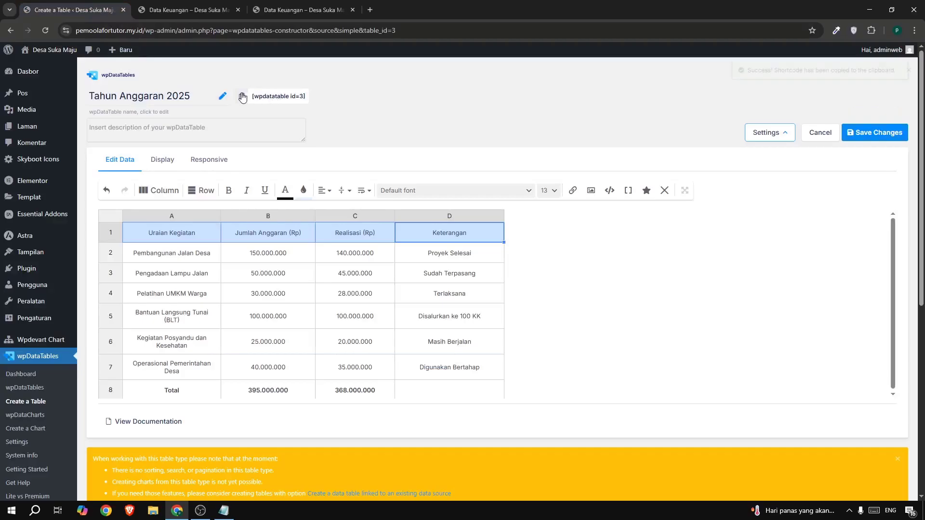
{"action": "left_click", "coordinate": [278, 96]}
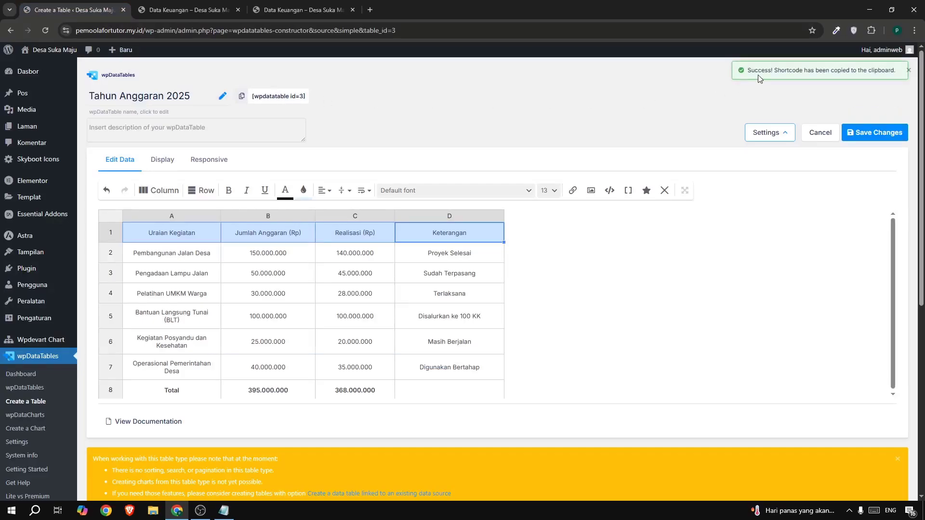
Open the Data Keuangan page from the site's page list for editing in Elementor.
{"action": "mouse_move", "coordinate": [45, 133]}
{"action": "left_click", "coordinate": [104, 129]}
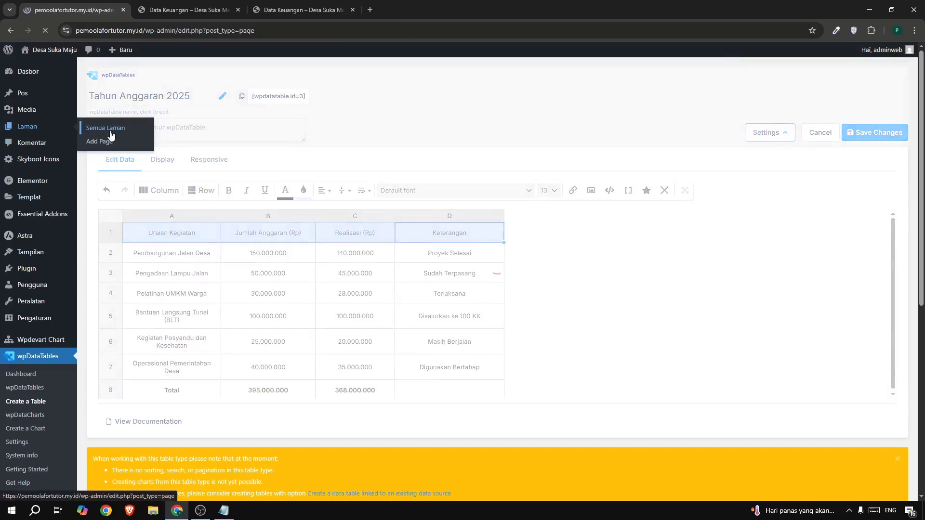
{"action": "scroll", "coordinate": [154, 190], "scroll_direction": "down", "scroll_amount": 1}
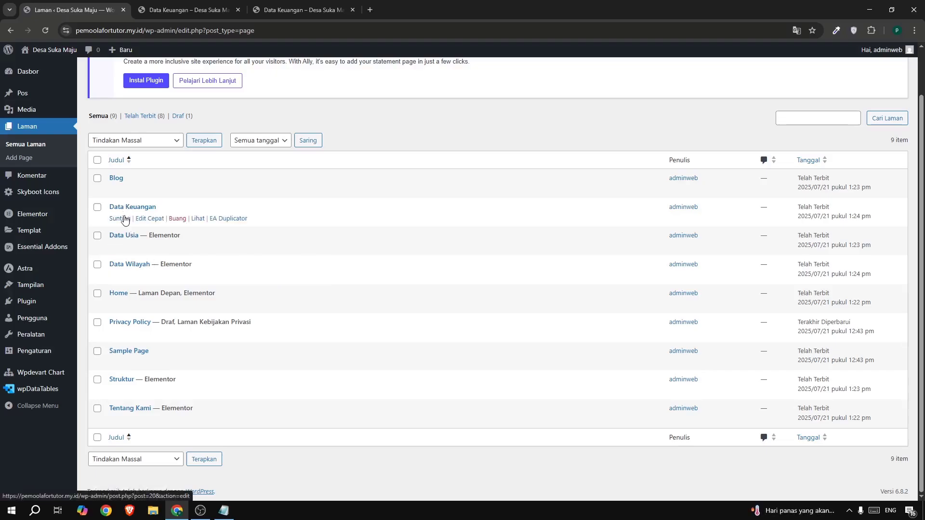
{"action": "left_click", "coordinate": [124, 220]}
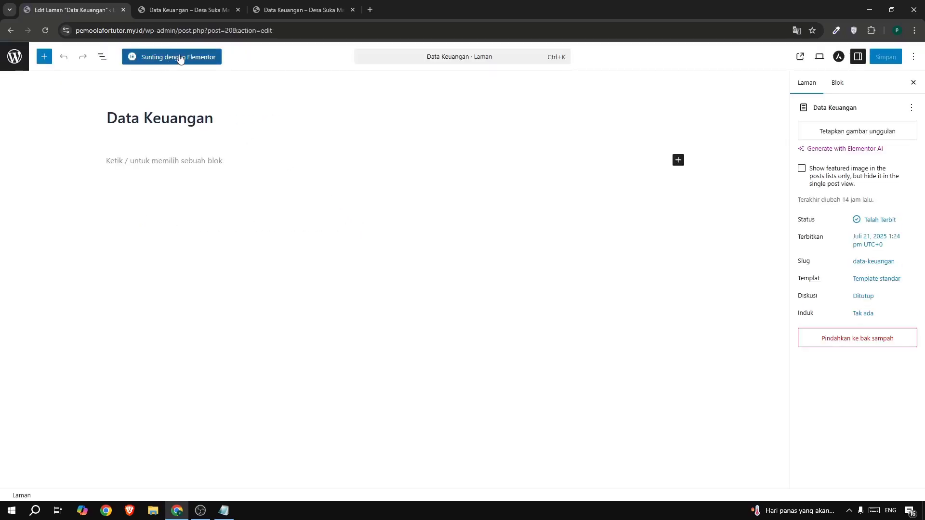
{"action": "left_click", "coordinate": [191, 58]}
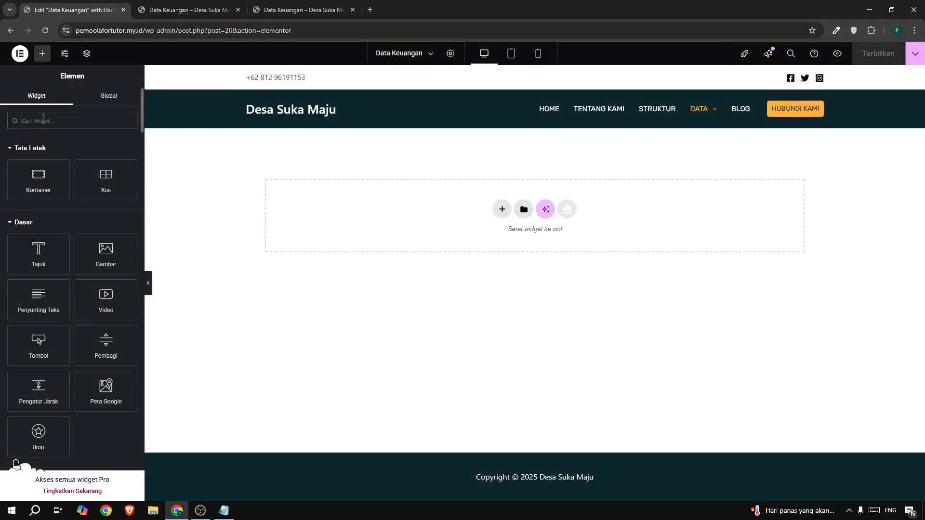
Add a Kode Ringkas widget containing the shortcode [wpdatatable id=3] to the empty page and publish it.
{"action": "type", "text": "short"}
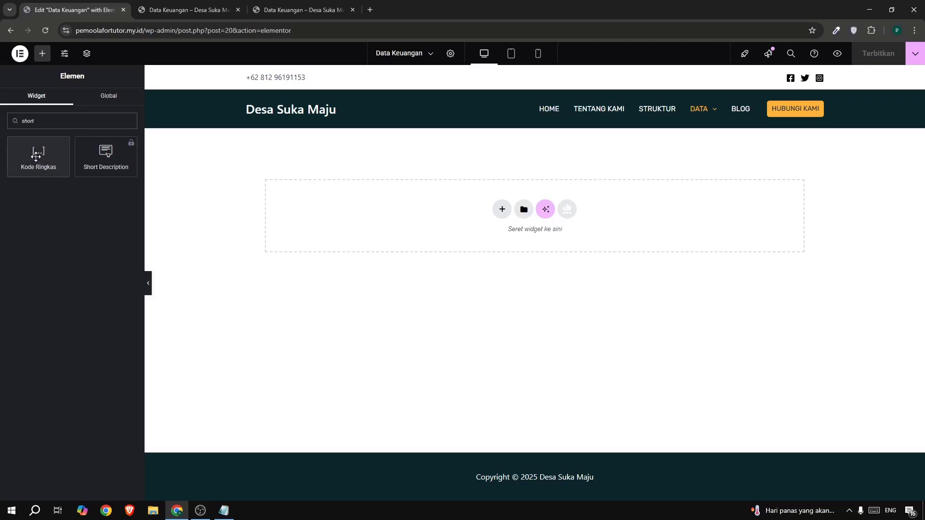
{"action": "left_click_drag", "start_coordinate": [38, 155], "coordinate": [170, 198]}
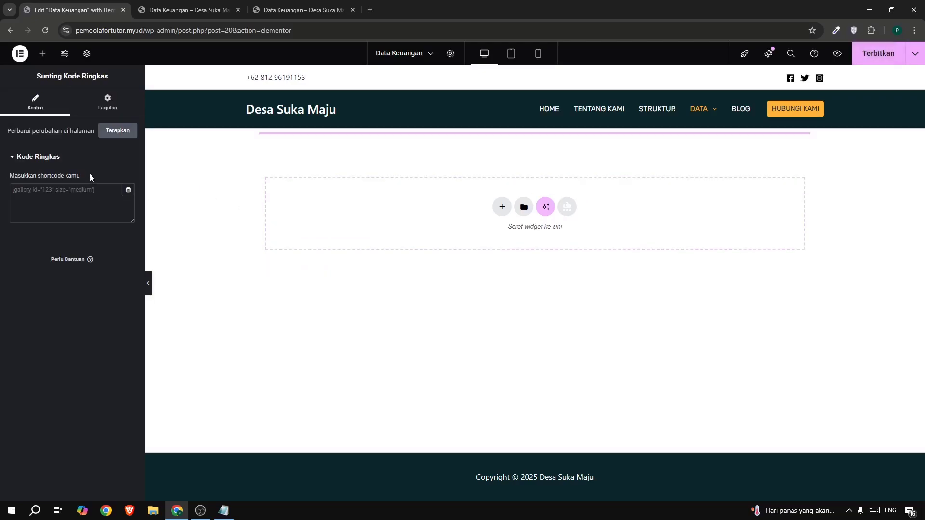
{"action": "left_click", "coordinate": [77, 199]}
{"action": "key", "text": "ctrl+v"}
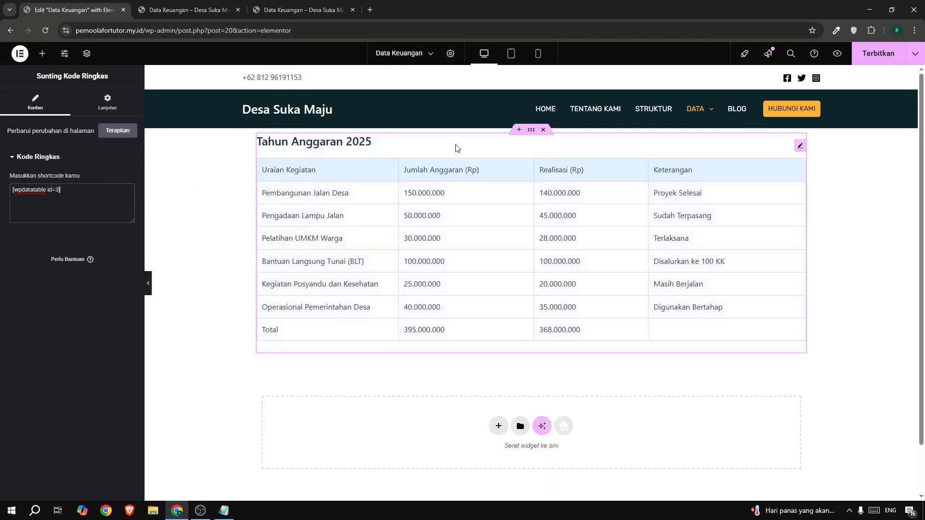
{"action": "left_click", "coordinate": [865, 60]}
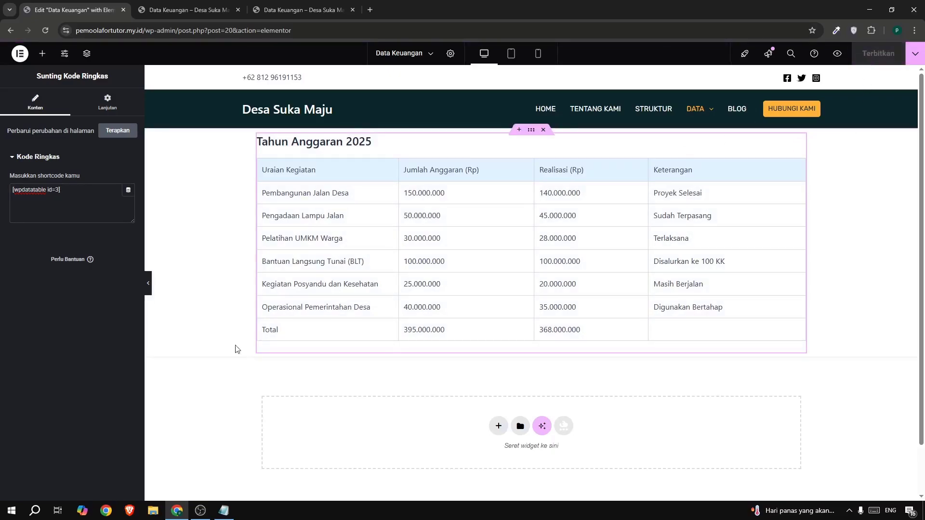
View the published Data Keuangan page and compare its table and layout with the reference page.
{"action": "left_click", "coordinate": [186, 10]}
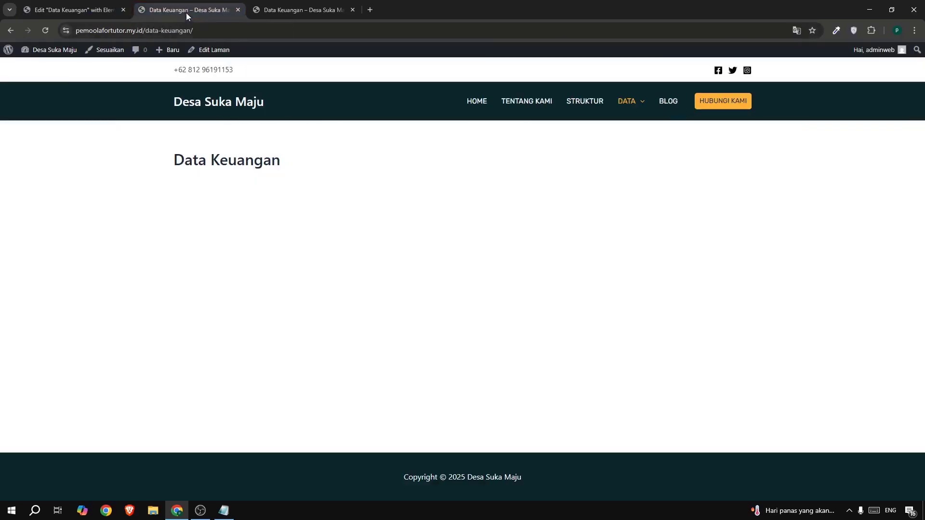
{"action": "mouse_move", "coordinate": [628, 102]}
{"action": "left_click", "coordinate": [633, 178]}
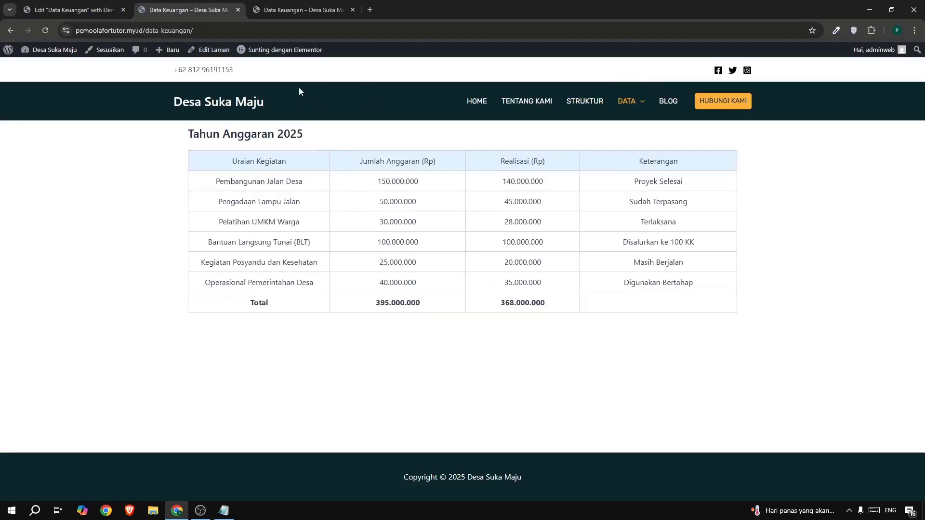
{"action": "left_click", "coordinate": [303, 9]}
{"action": "left_click_drag", "start_coordinate": [354, 161], "coordinate": [563, 285]}
{"action": "left_click", "coordinate": [474, 196]}
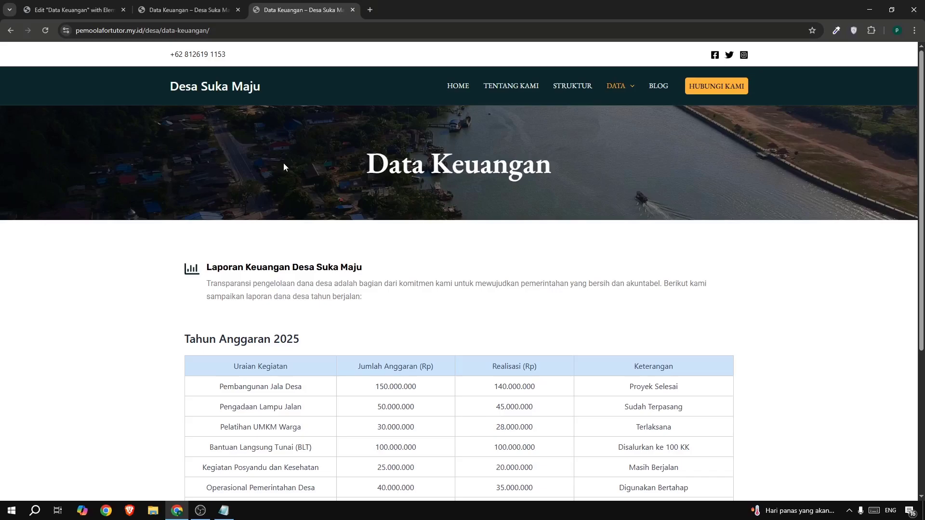
{"action": "scroll", "coordinate": [354, 202], "scroll_direction": "down", "scroll_amount": 1}
{"action": "scroll", "coordinate": [354, 202], "scroll_direction": "up", "scroll_amount": 1}
Insert the section hero template above the table without its page settings and delete its Mengenal Tentang Desa and Visi/Misi containers.
{"action": "left_click", "coordinate": [71, 9]}
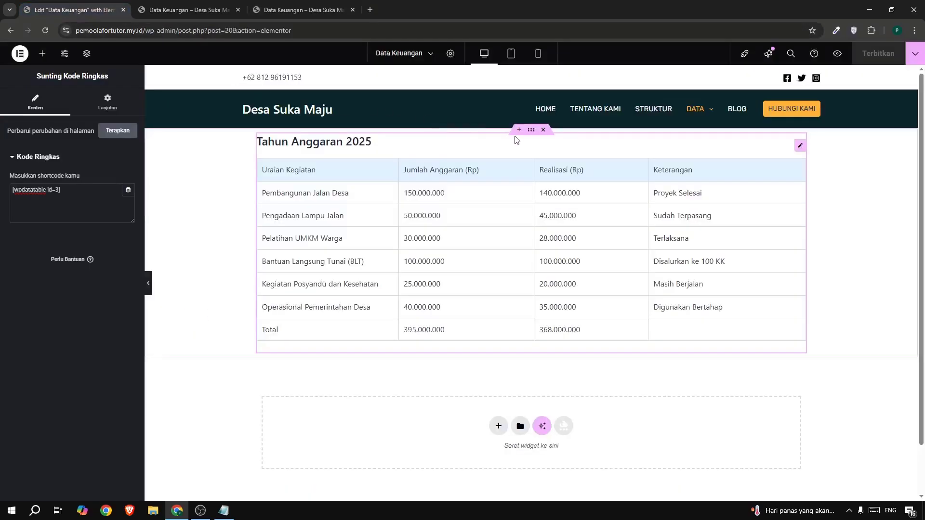
{"action": "left_click", "coordinate": [518, 131]}
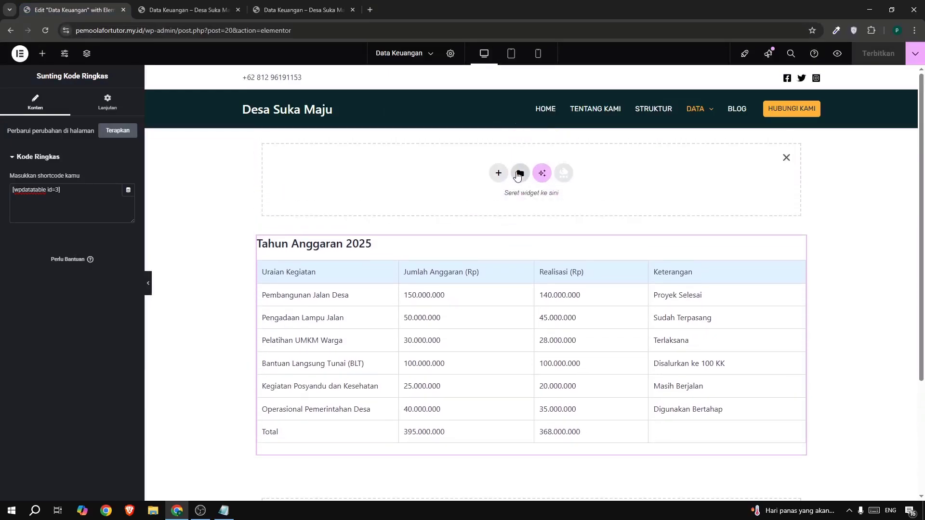
{"action": "left_click", "coordinate": [517, 175]}
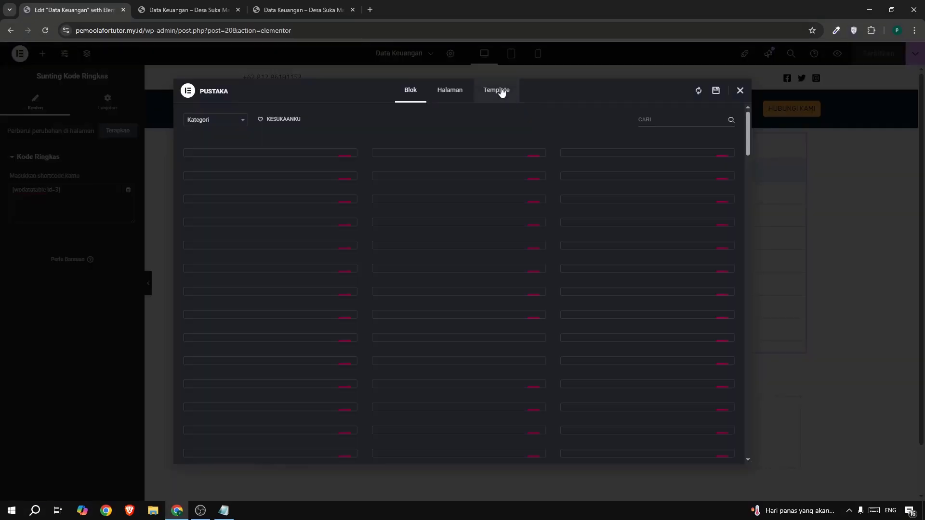
{"action": "left_click", "coordinate": [501, 91]}
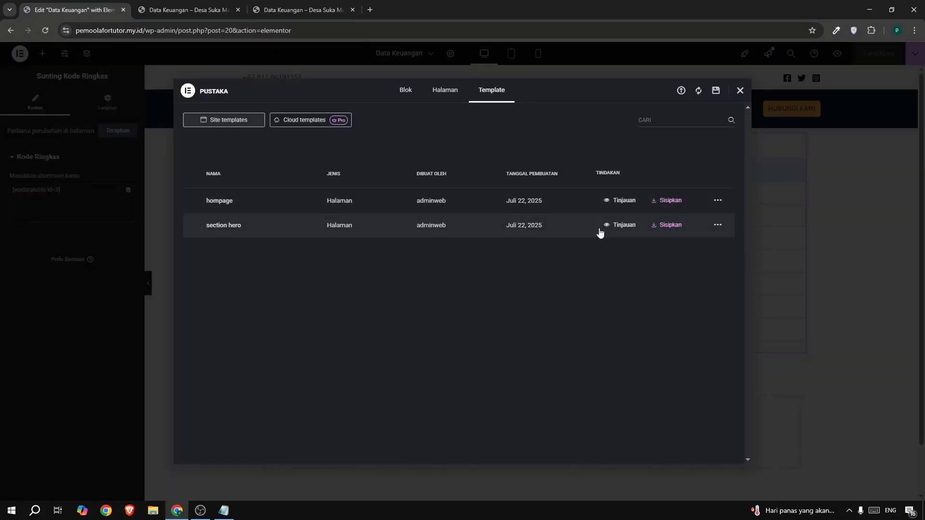
{"action": "left_click", "coordinate": [679, 225]}
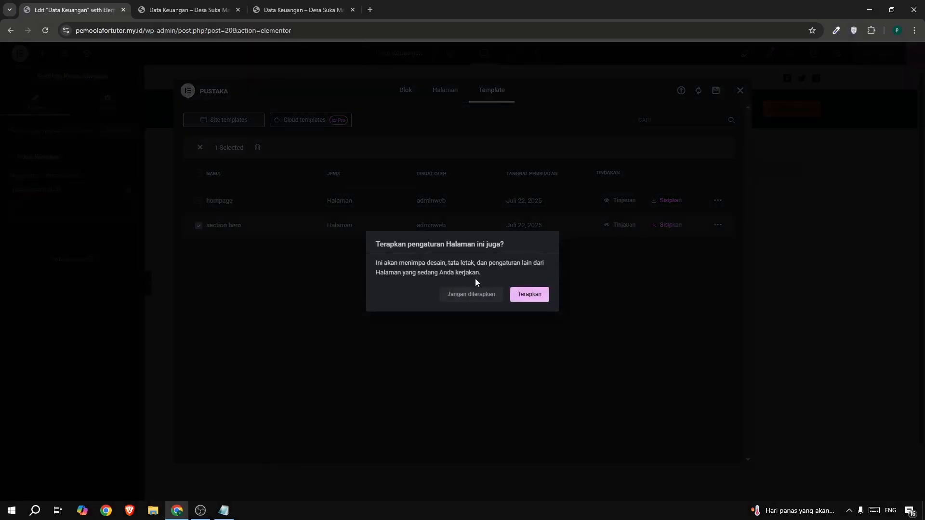
{"action": "left_click", "coordinate": [469, 294]}
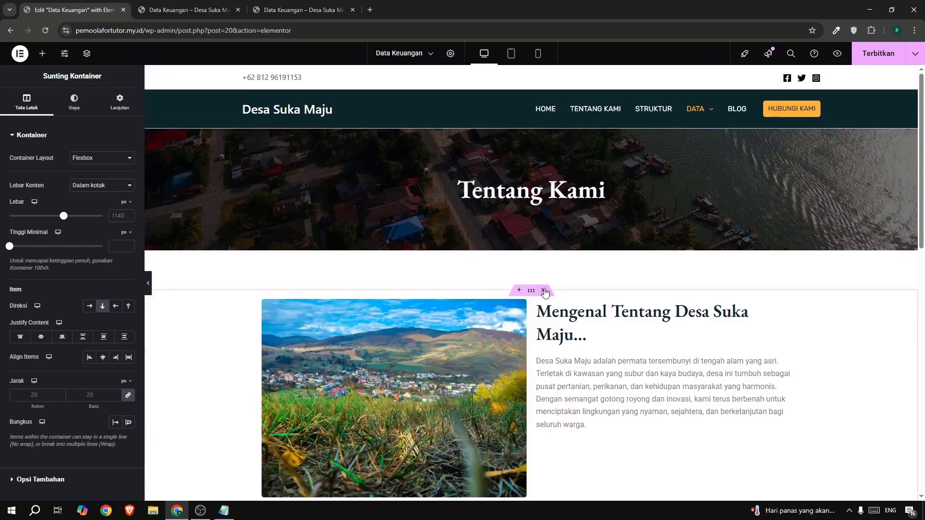
{"action": "left_click", "coordinate": [544, 291]}
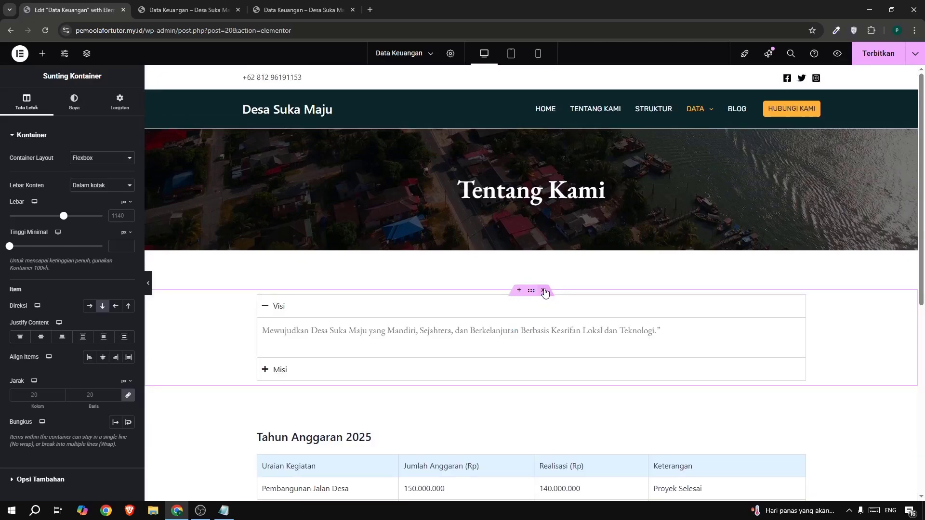
{"action": "left_click", "coordinate": [544, 291]}
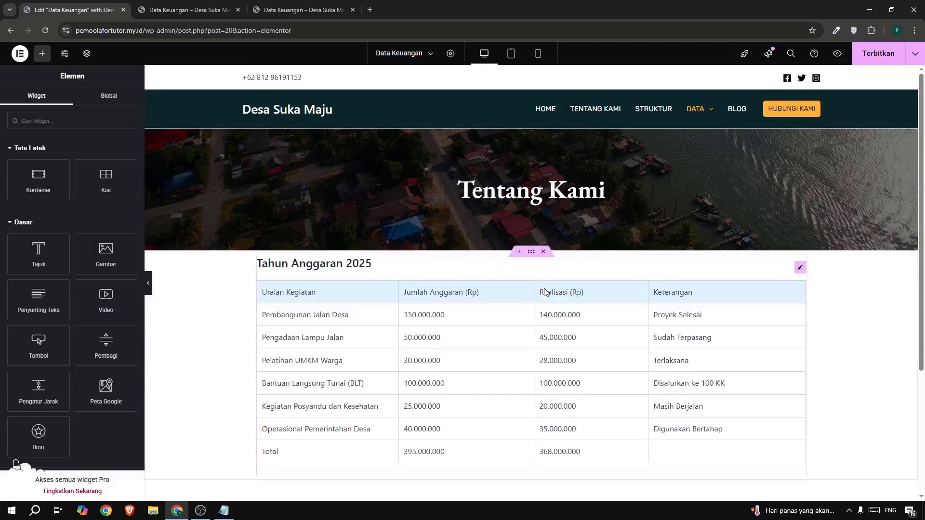
Change the hero heading text to Data Keuangan and publish the page.
{"action": "left_click", "coordinate": [478, 197]}
{"action": "left_click_drag", "start_coordinate": [83, 164], "coordinate": [1, 165]}
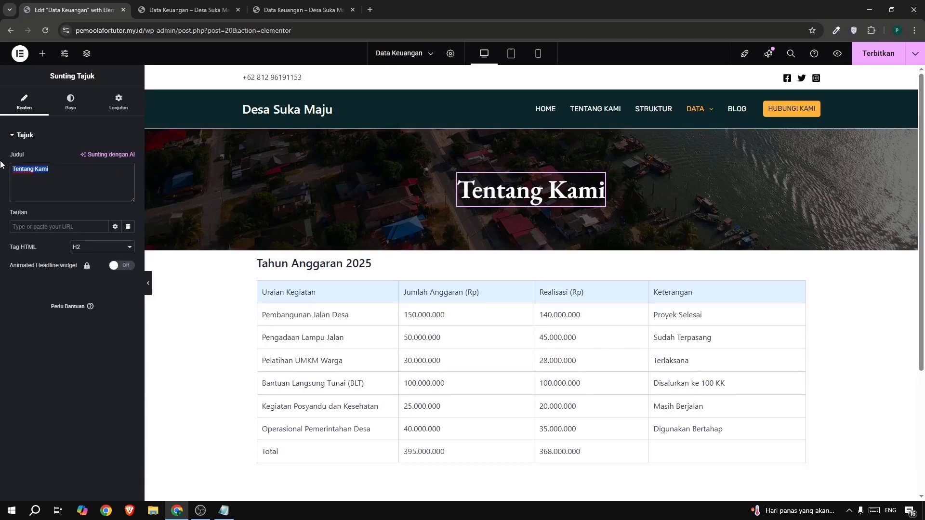
{"action": "type", "text": "Data "}
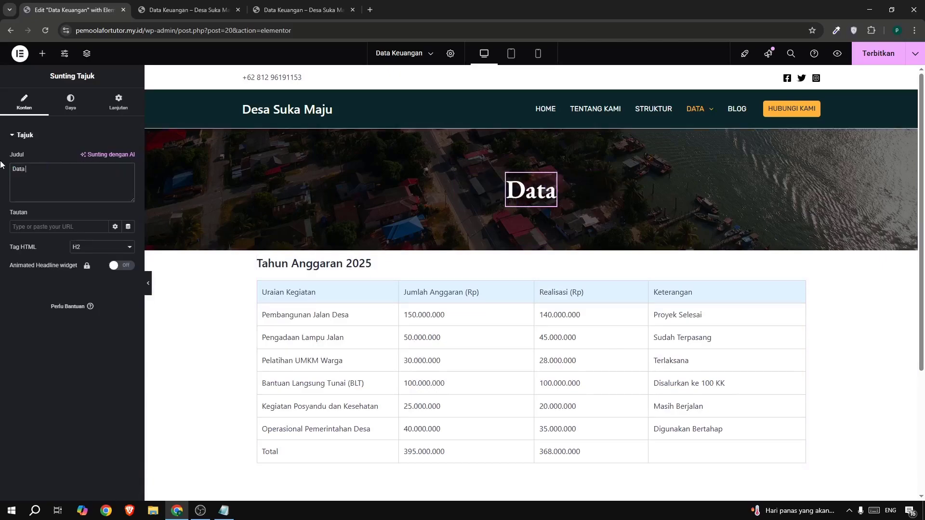
{"action": "type", "text": "K"}
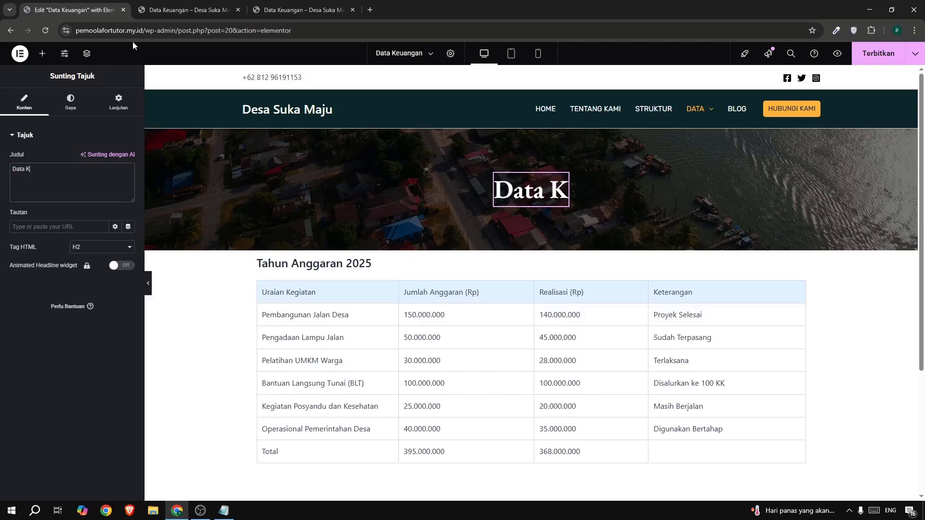
{"action": "left_click", "coordinate": [280, 10]}
{"action": "double_click", "coordinate": [397, 164]}
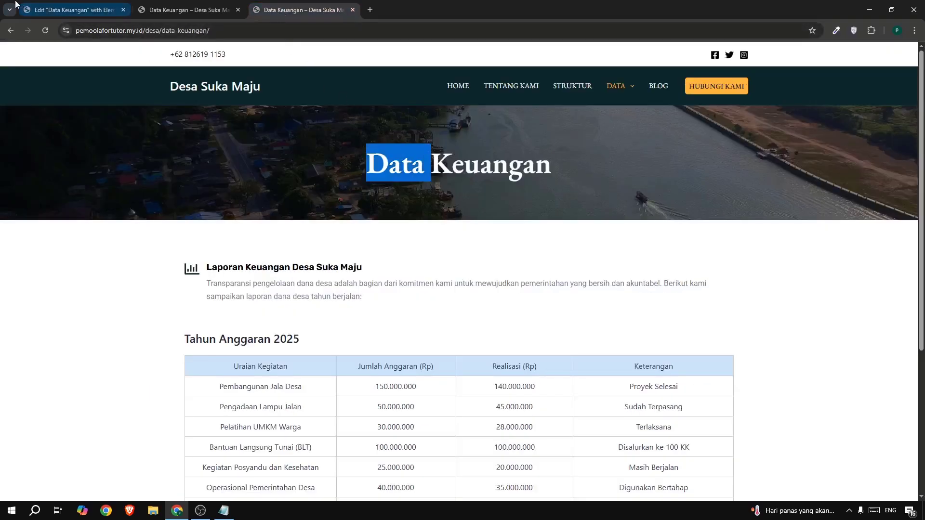
{"action": "left_click", "coordinate": [34, 11]}
{"action": "type", "text": "e"}
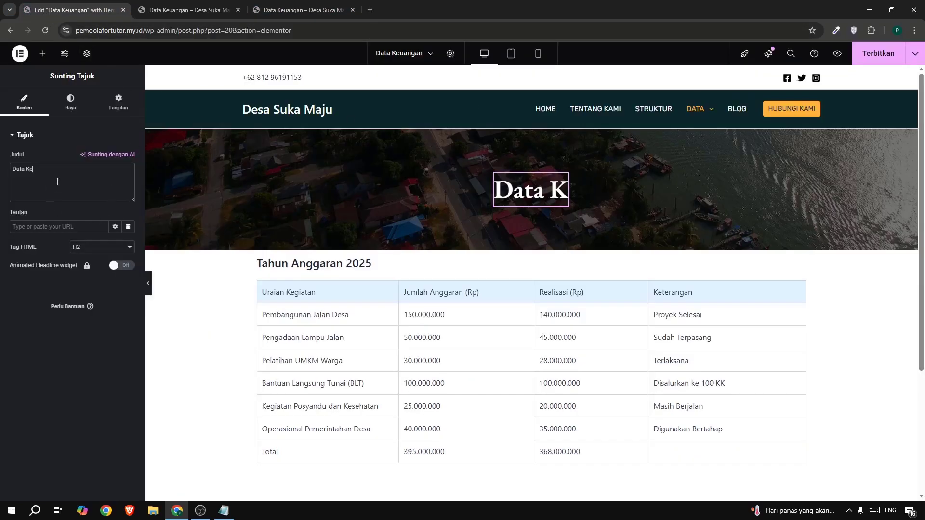
{"action": "type", "text": "ua"}
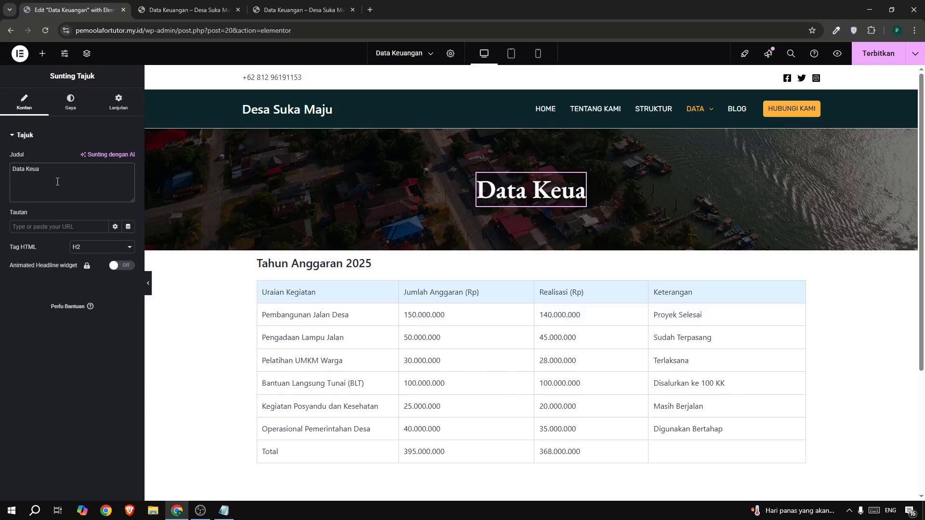
{"action": "type", "text": "ngan"}
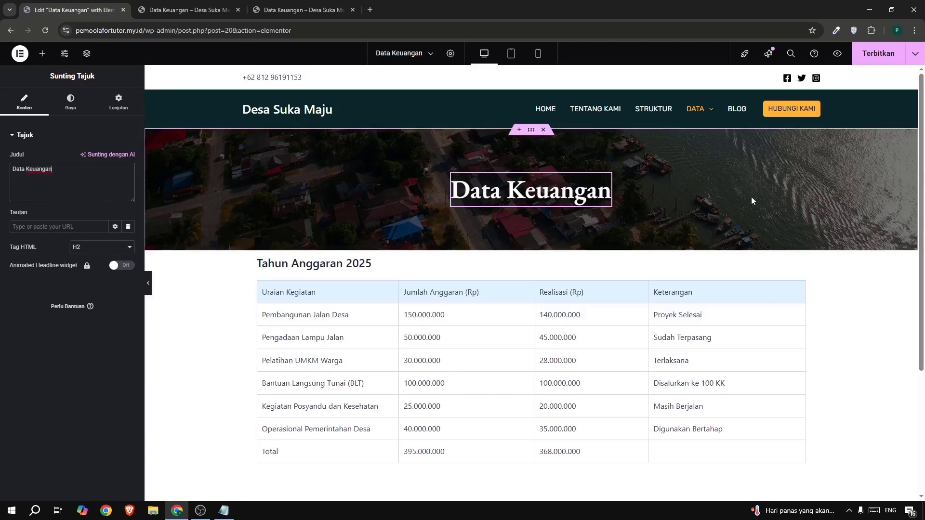
{"action": "left_click", "coordinate": [865, 54]}
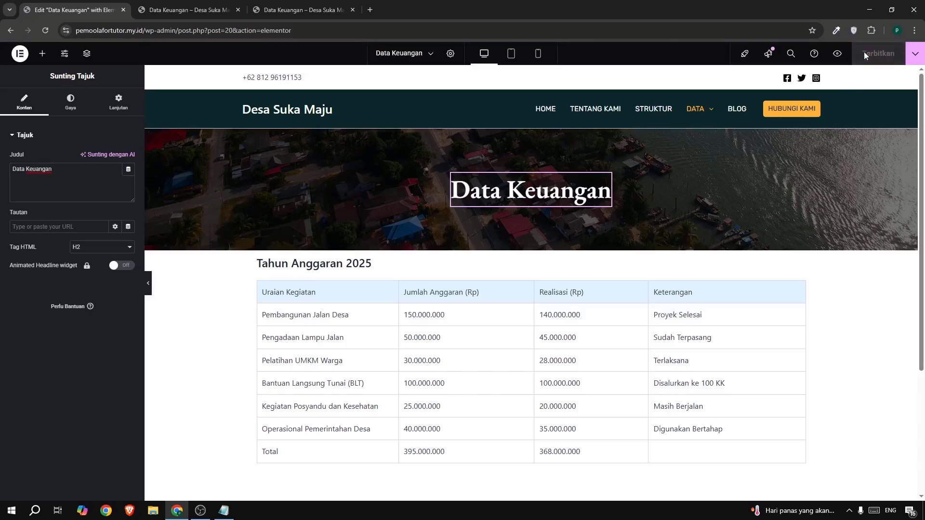
Check the reference's Laporan Keuangan section and add an empty vertical single-column container between the hero and the table.
{"action": "left_click", "coordinate": [267, 10]}
{"action": "left_click_drag", "start_coordinate": [155, 263], "coordinate": [385, 298]}
{"action": "left_click", "coordinate": [291, 269]}
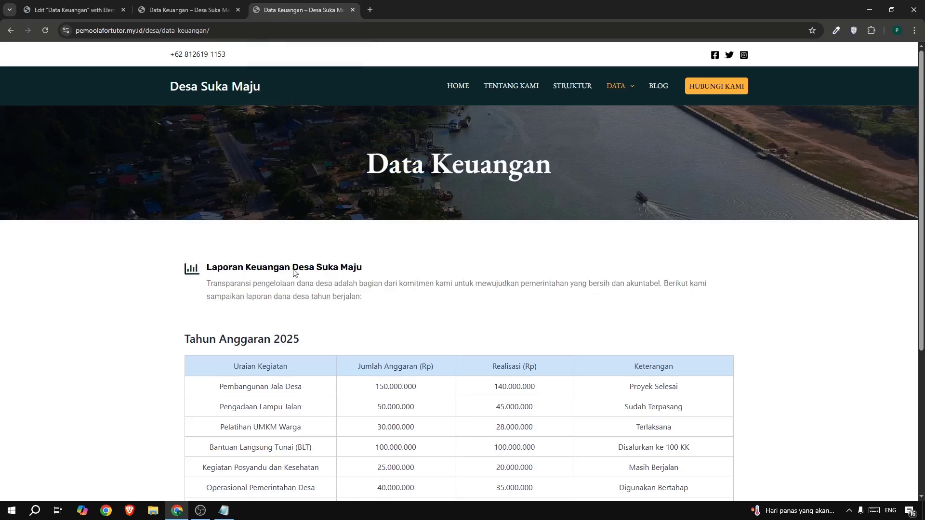
{"action": "left_click", "coordinate": [72, 9]}
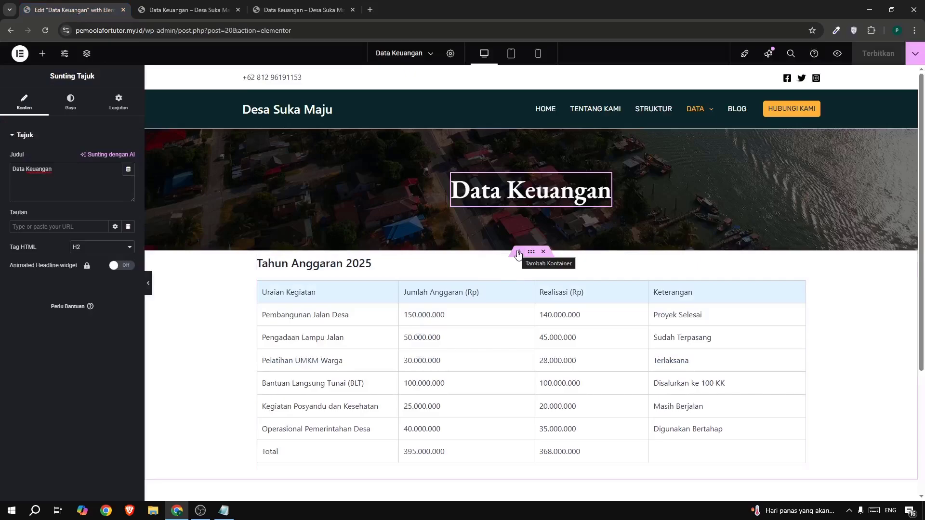
{"action": "left_click", "coordinate": [518, 252]}
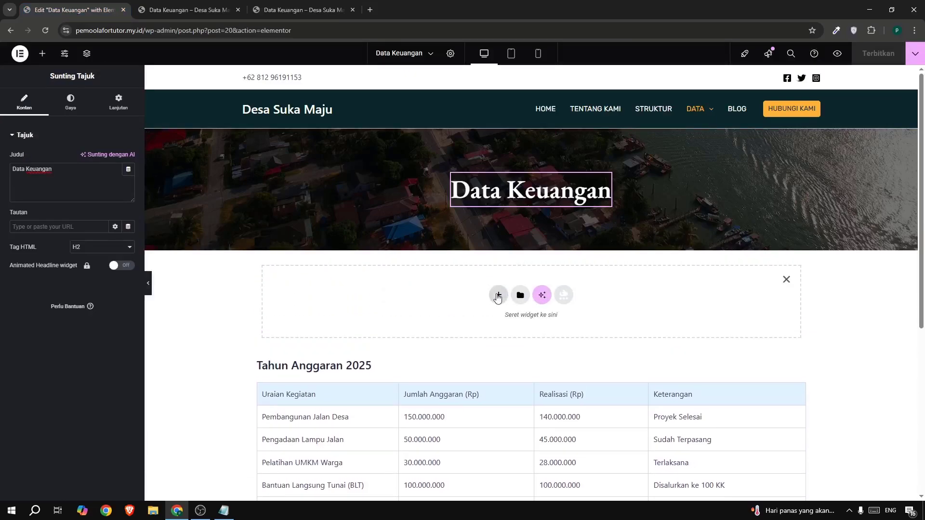
{"action": "left_click", "coordinate": [498, 296]}
{"action": "left_click", "coordinate": [498, 322]}
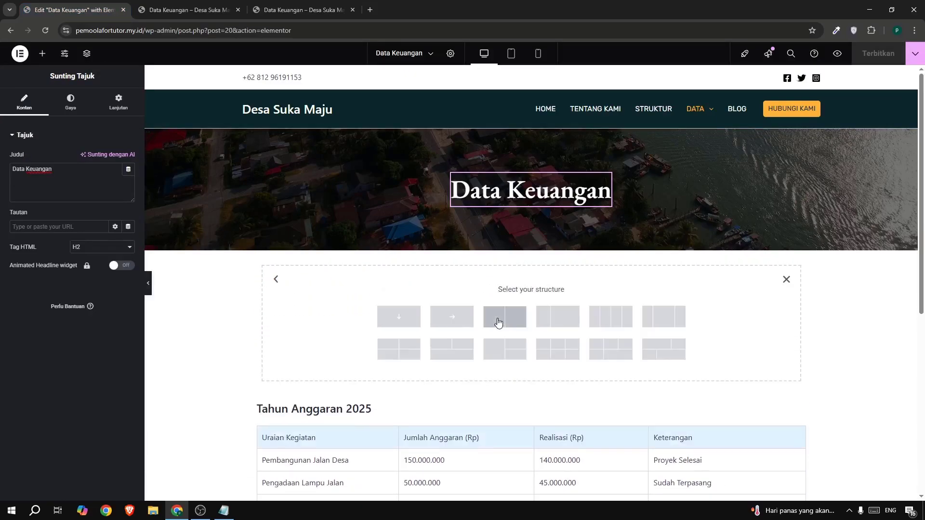
{"action": "left_click", "coordinate": [390, 320]}
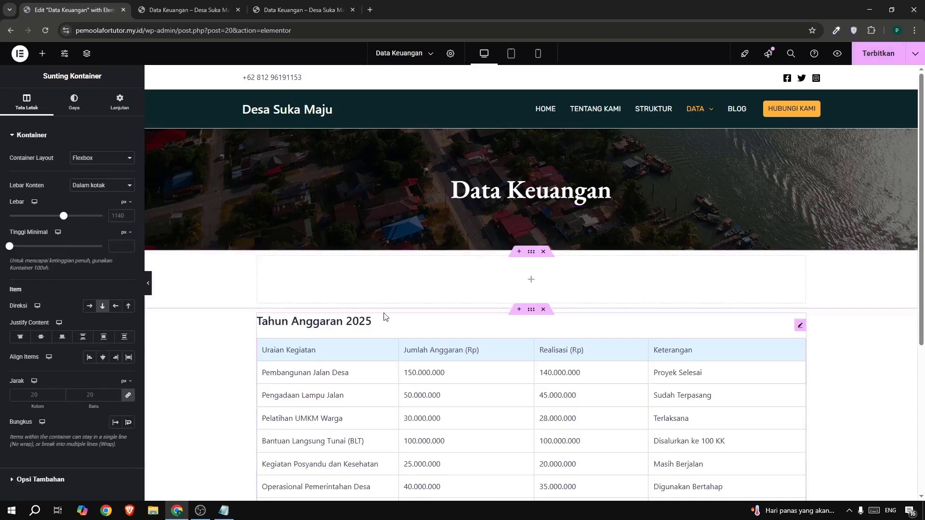
Add a nested container inside the empty section below the hero and place an Icon Box (Kotak Ikon) widget in it.
{"action": "left_click", "coordinate": [42, 53]}
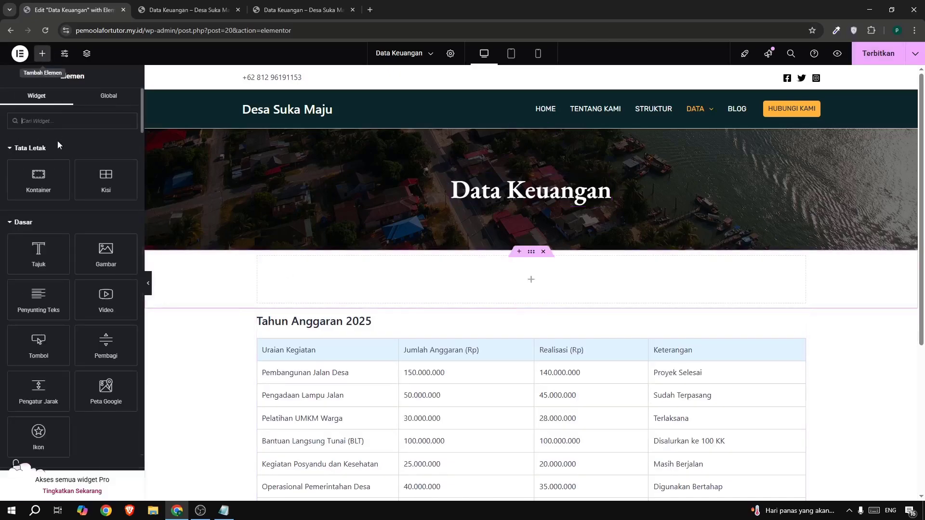
{"action": "left_click_drag", "start_coordinate": [41, 174], "coordinate": [390, 274]}
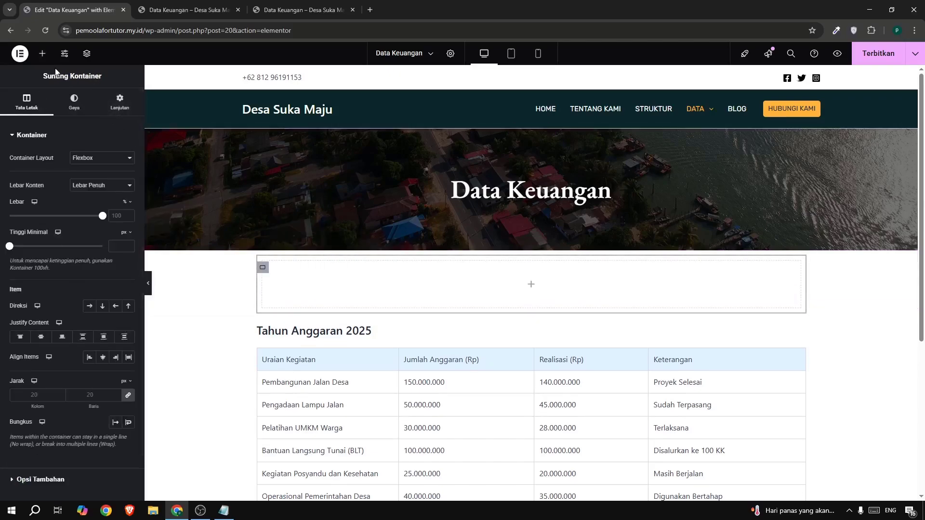
{"action": "left_click", "coordinate": [50, 53]}
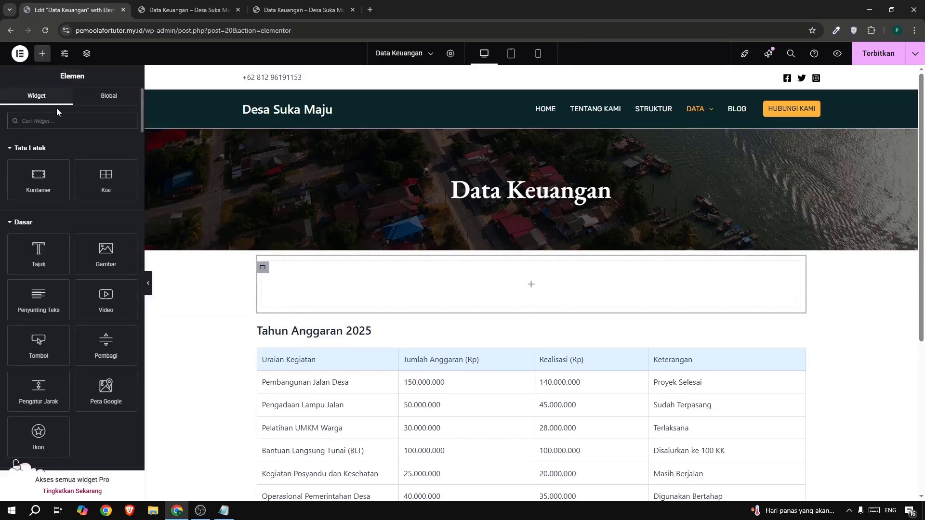
{"action": "type", "text": "icon"}
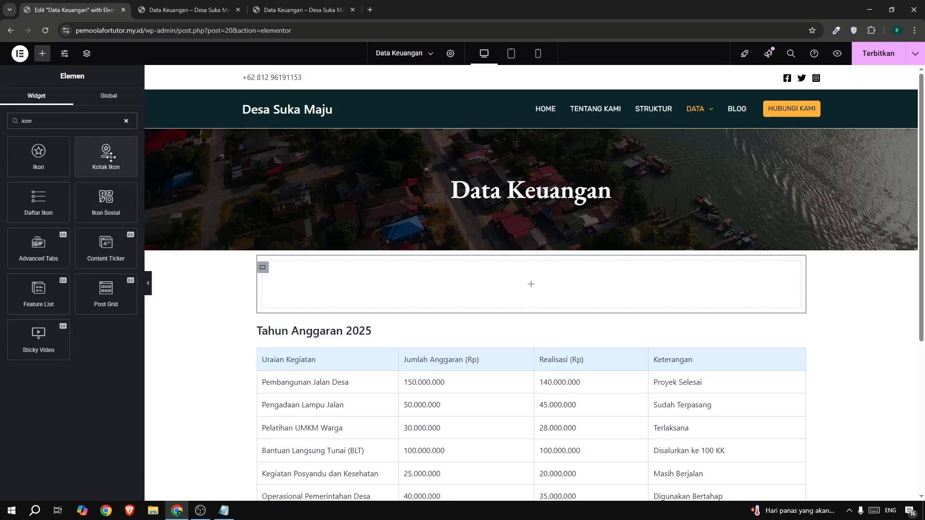
{"action": "left_click_drag", "start_coordinate": [102, 154], "coordinate": [310, 268]}
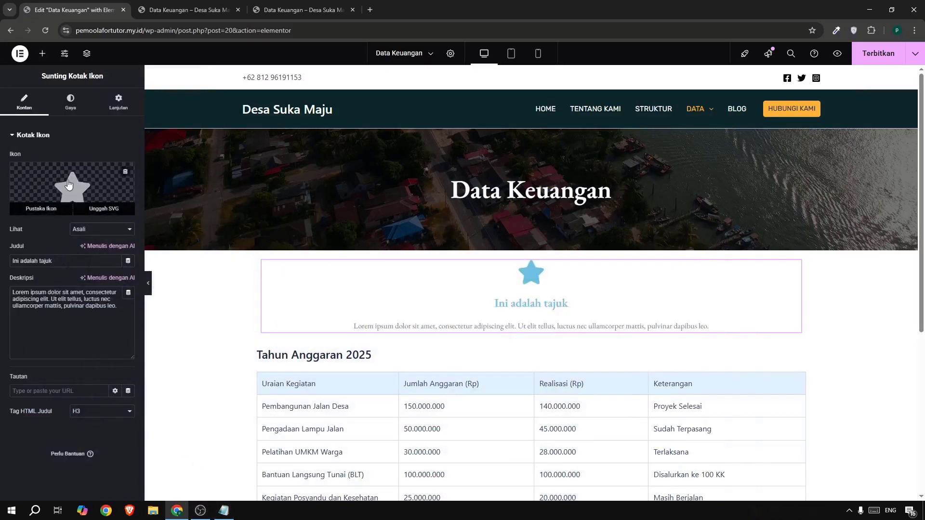
Replace the icon box's star with the first bar chart icon found by searching the icon library for "char".
{"action": "left_click", "coordinate": [69, 185]}
{"action": "left_click", "coordinate": [392, 130]}
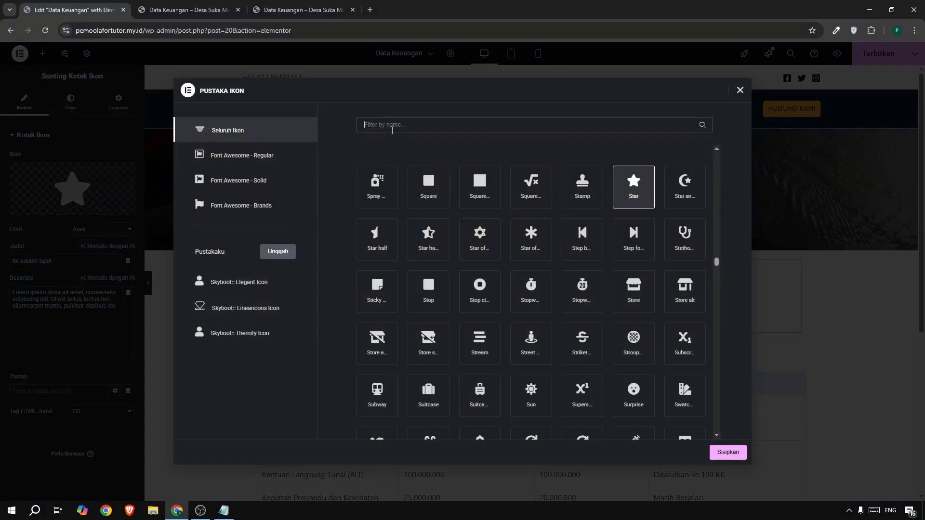
{"action": "type", "text": "stat"}
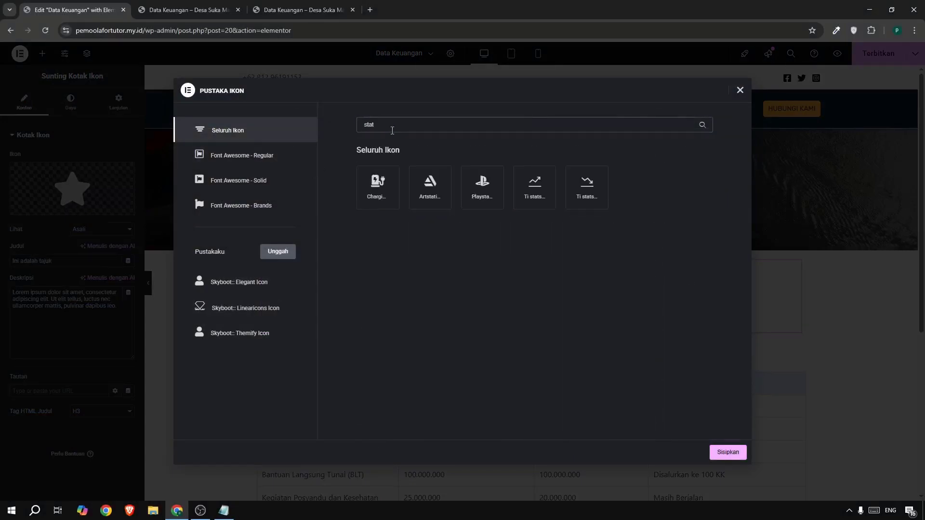
{"action": "double_click", "coordinate": [387, 124]}
{"action": "type", "text": "char"}
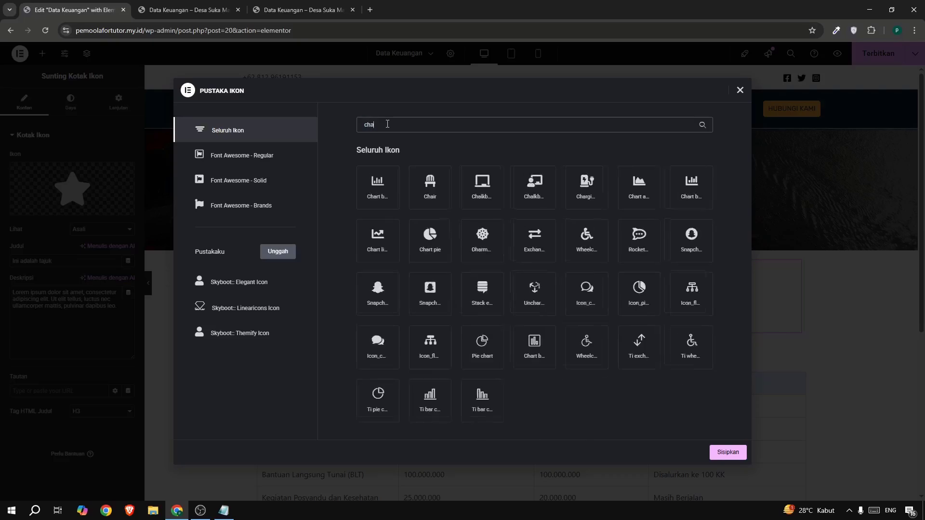
{"action": "left_click", "coordinate": [372, 193]}
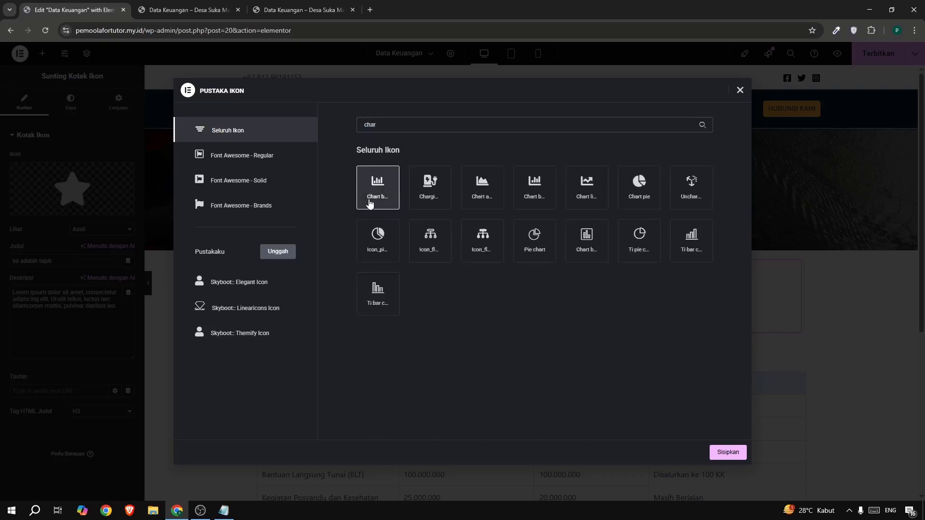
{"action": "left_click", "coordinate": [728, 453]}
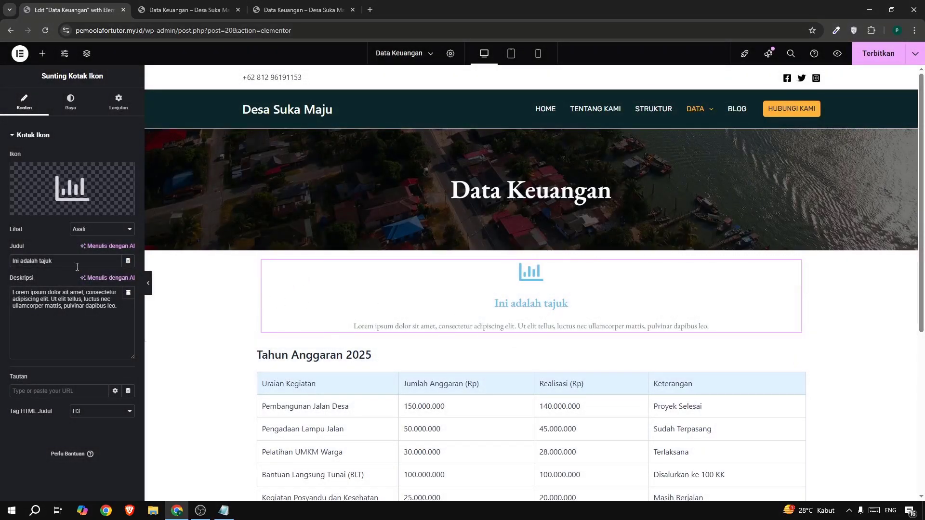
Copy the report heading from the reference page and set the icon box title to "Laporan Keuangan Desa Suka Maju".
{"action": "left_click", "coordinate": [290, 13]}
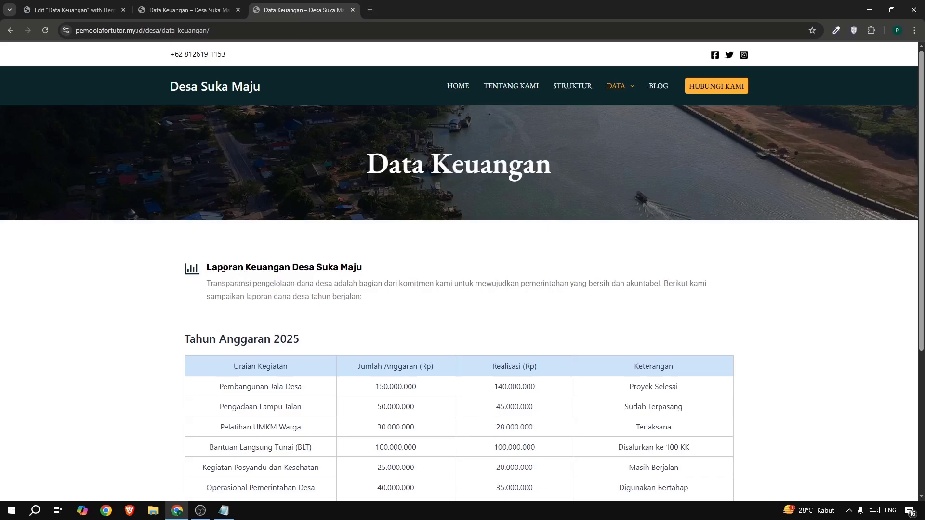
{"action": "left_click_drag", "start_coordinate": [207, 265], "coordinate": [367, 265]}
{"action": "key", "text": "ctrl+c"}
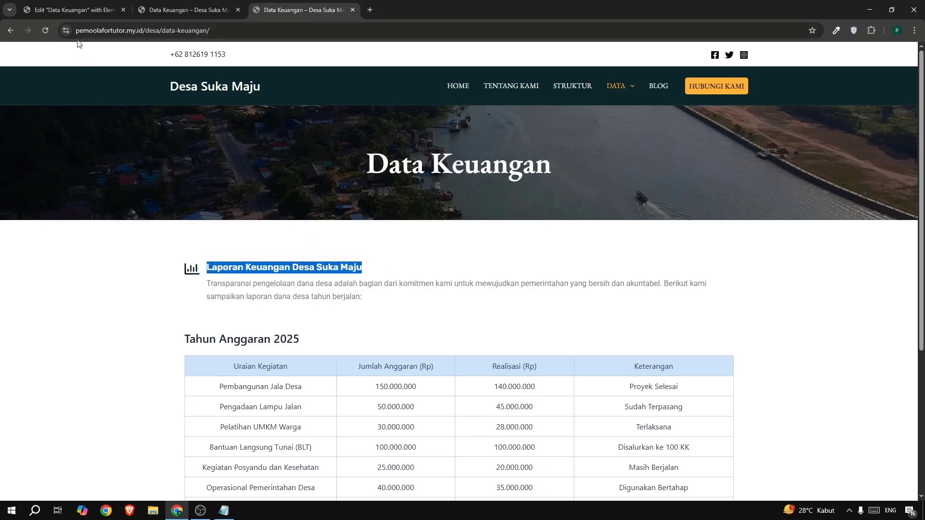
{"action": "left_click", "coordinate": [61, 11]}
{"action": "triple_click", "coordinate": [69, 262]}
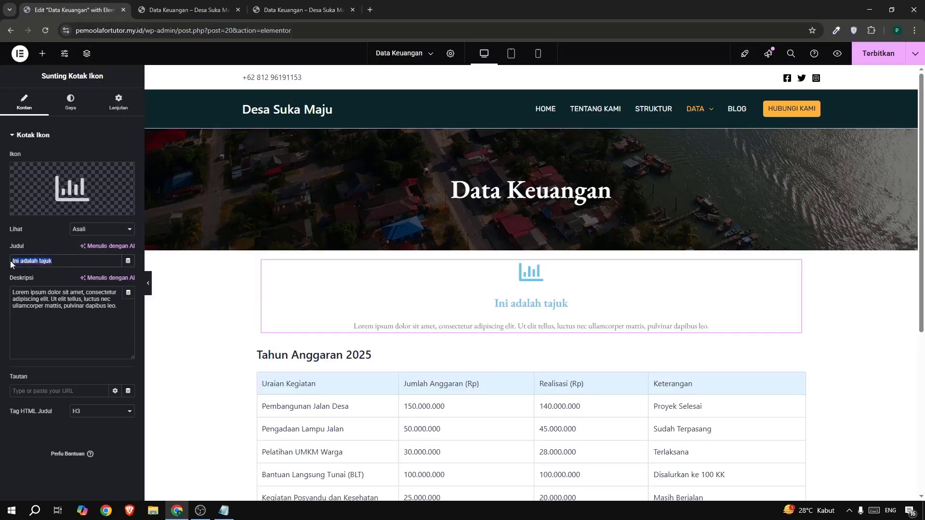
{"action": "key", "text": "ctrl+v"}
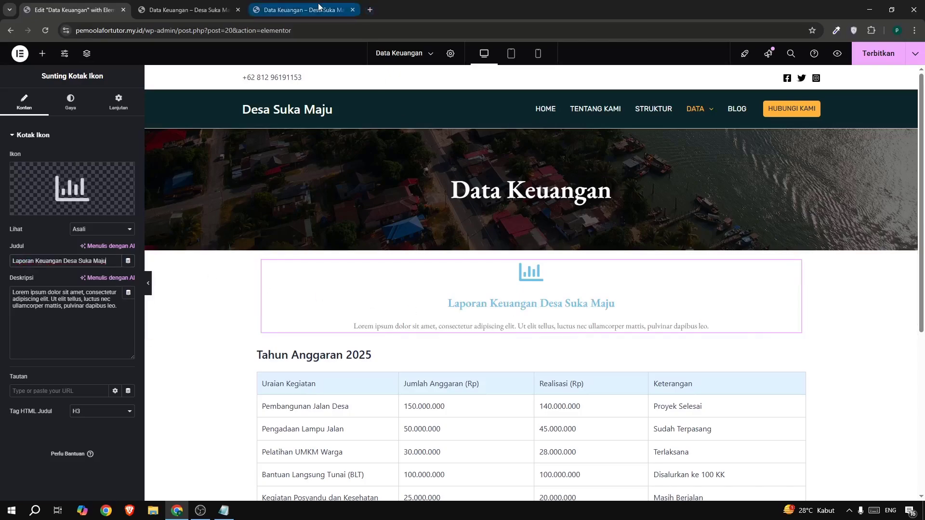
Replace the icon box description with the reference page's paragraph beginning "Transparansi pengelolaan dana desa adalah bagian dari komitmen kami".
{"action": "left_click", "coordinate": [302, 10]}
{"action": "left_click_drag", "start_coordinate": [246, 284], "coordinate": [223, 287]}
{"action": "key", "text": "ctrl+c"}
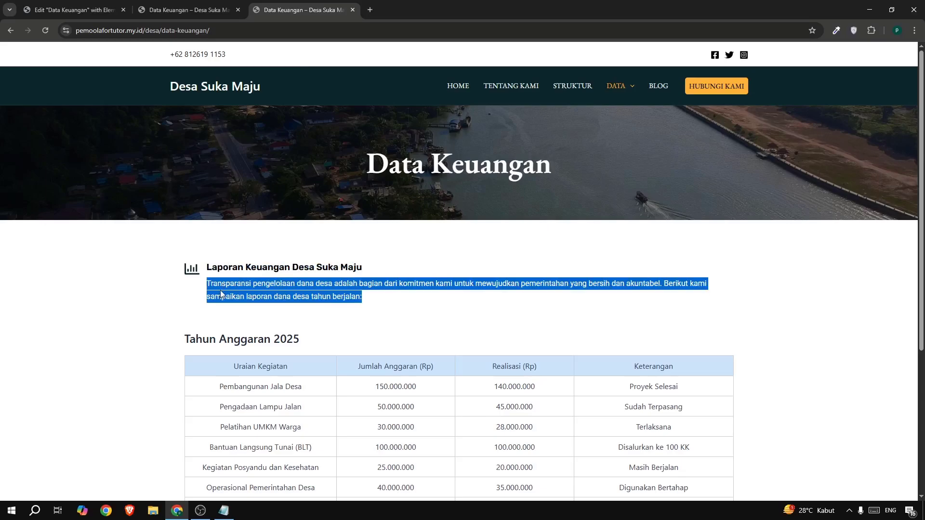
{"action": "left_click", "coordinate": [33, 13]}
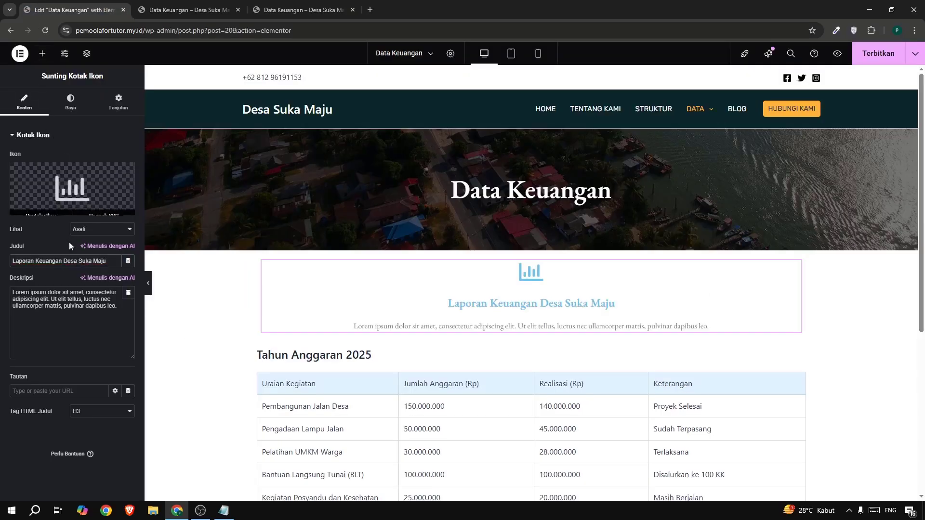
{"action": "triple_click", "coordinate": [71, 291]}
{"action": "key", "text": "ctrl+v"}
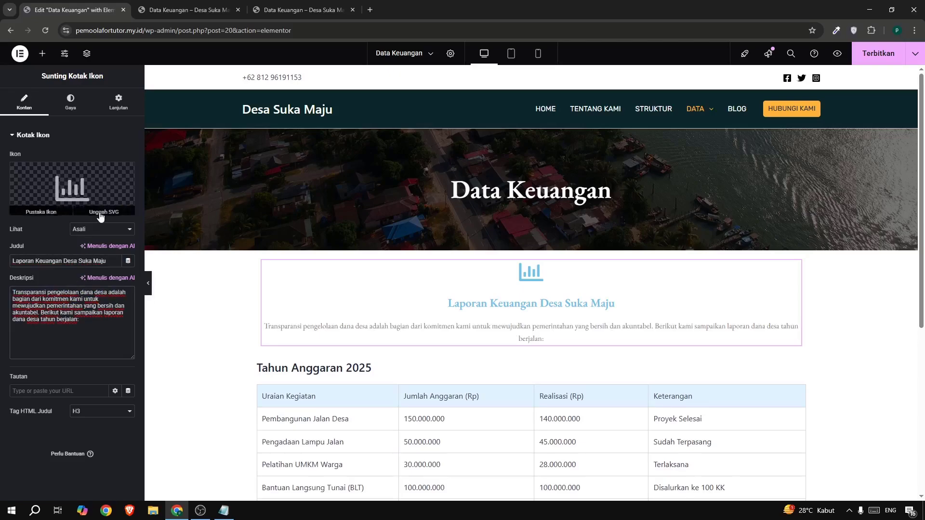
Position the icon to the left of the icon box text and compare the layout with the reference page.
{"action": "left_click", "coordinate": [70, 113]}
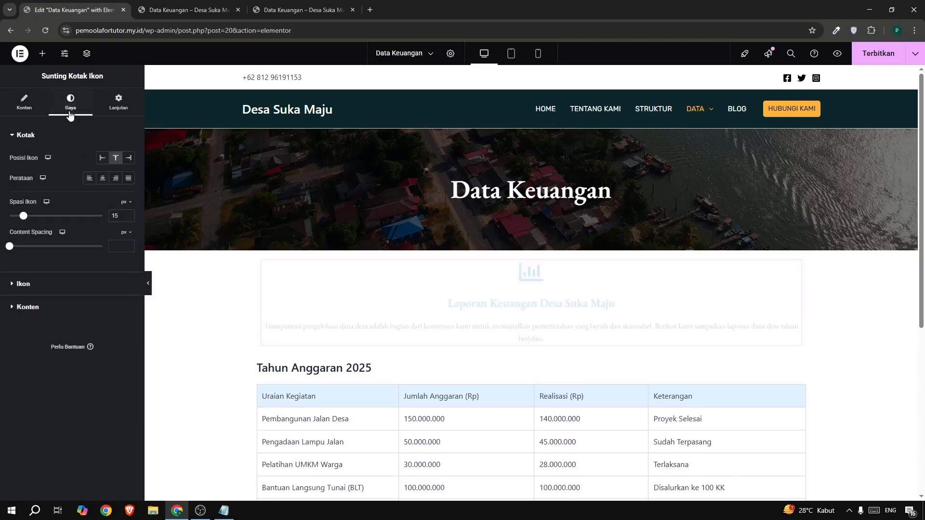
{"action": "left_click", "coordinate": [99, 160]}
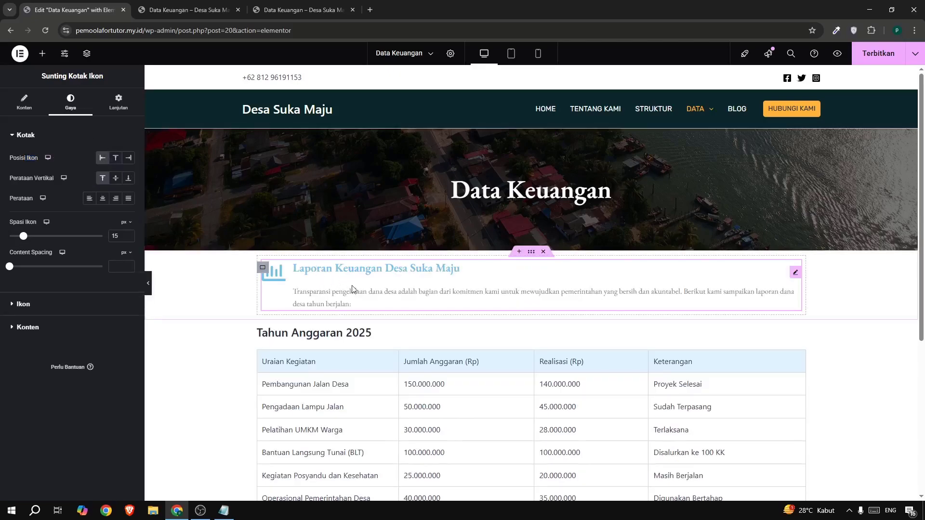
{"action": "left_click", "coordinate": [273, 10]}
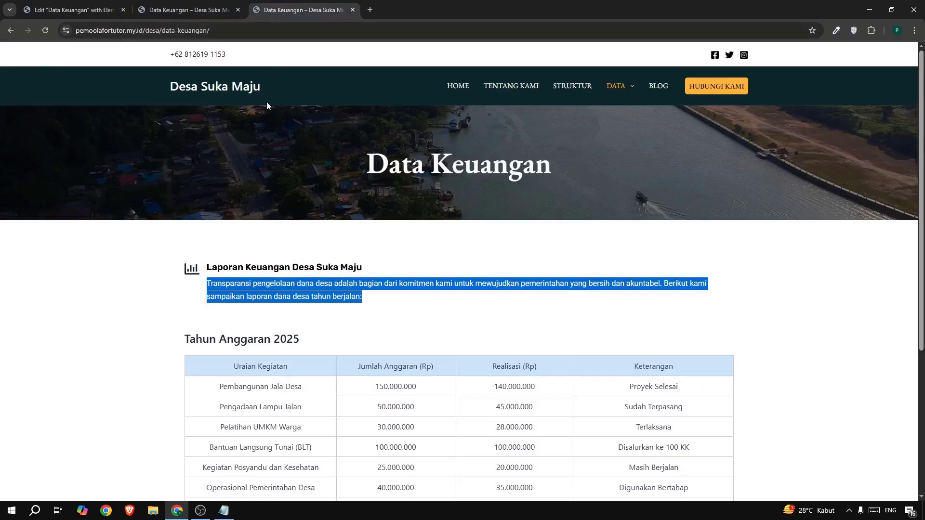
{"action": "left_click", "coordinate": [83, 11]}
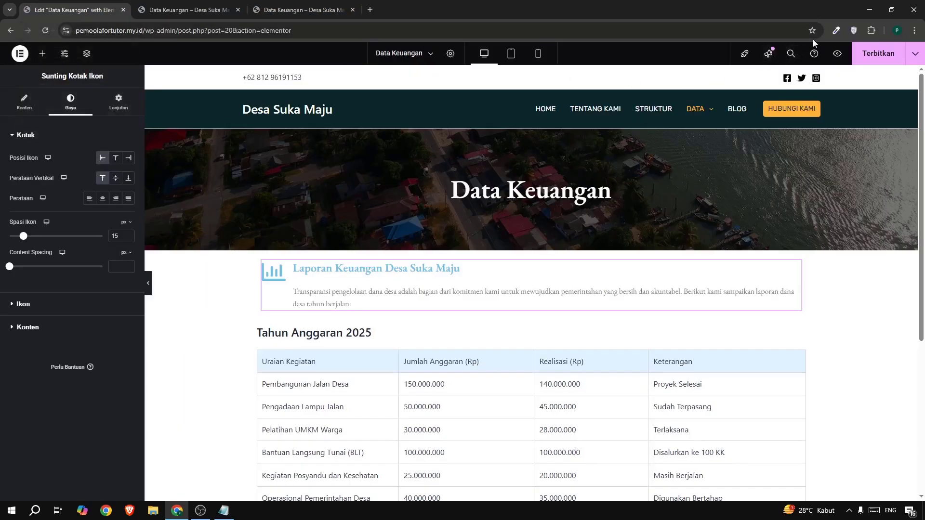
Copy rgb(10, 38, 41) from the colour picker extension, apply it as the icon's primary colour, and set the icon size to 32 px.
{"action": "left_click", "coordinate": [836, 31]}
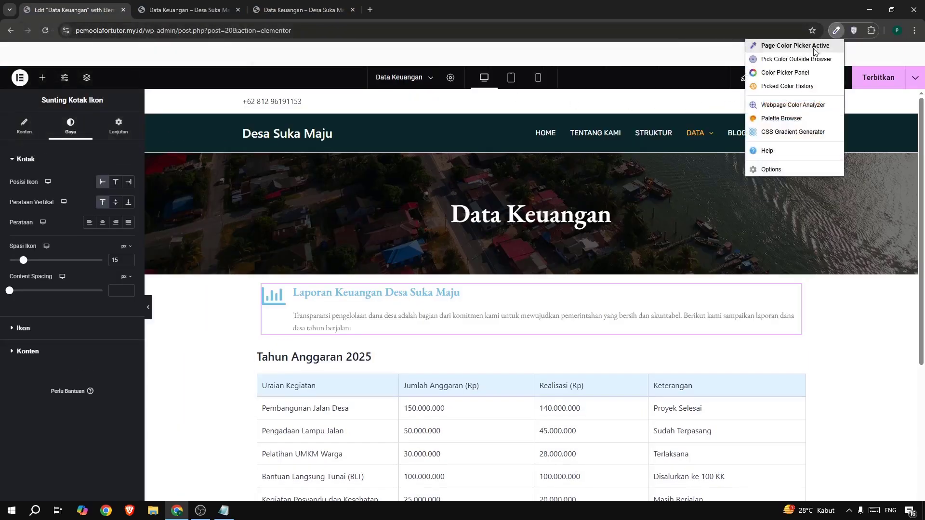
{"action": "left_click", "coordinate": [788, 79]}
{"action": "left_click", "coordinate": [787, 93]}
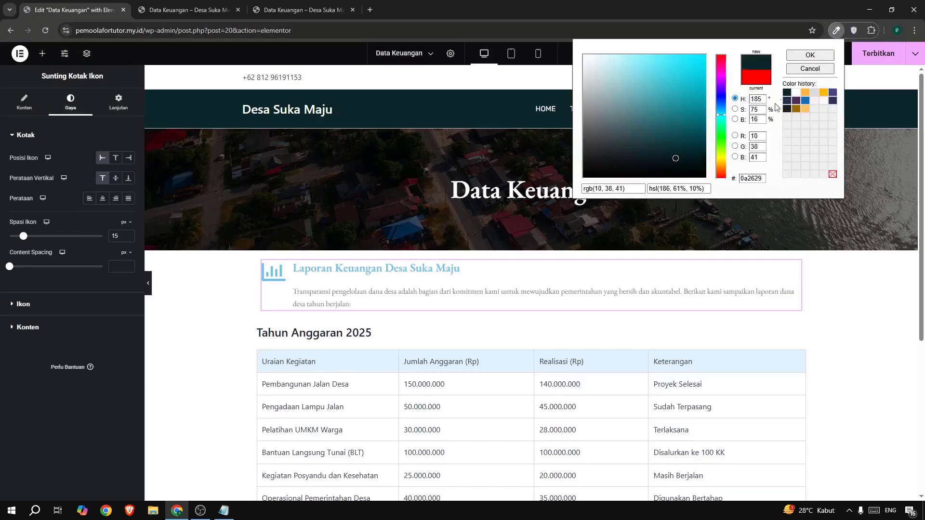
{"action": "left_click", "coordinate": [604, 191]}
{"action": "key", "text": "ctrl+a"}
{"action": "key", "text": "ctrl+c"}
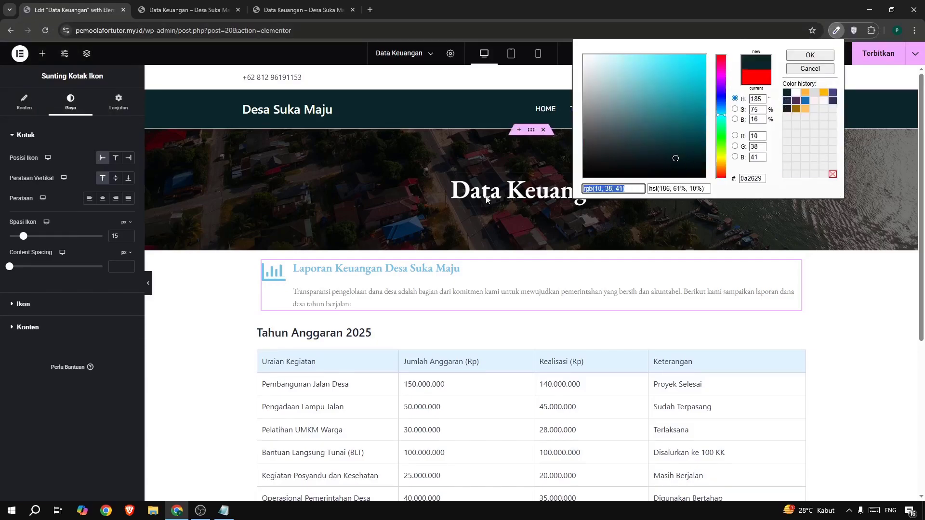
{"action": "left_click", "coordinate": [66, 308]}
{"action": "left_click", "coordinate": [66, 309]}
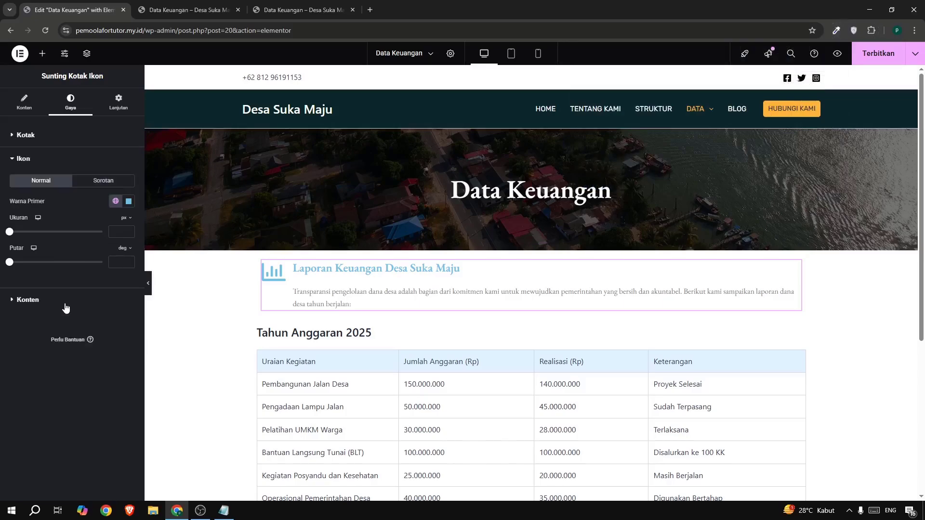
{"action": "left_click", "coordinate": [128, 201]}
{"action": "key", "text": "ctrl+v"}
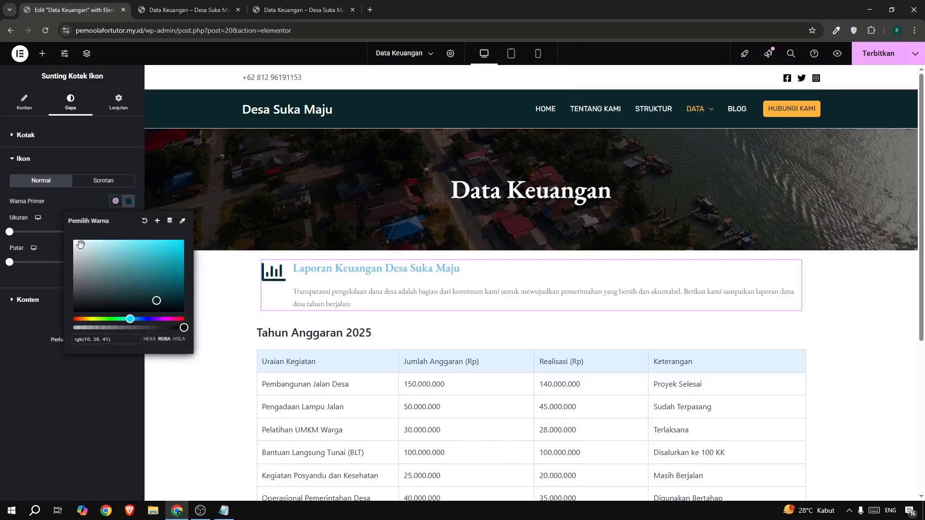
{"action": "left_click_drag", "start_coordinate": [65, 219], "coordinate": [19, 235]}
{"action": "left_click", "coordinate": [51, 237]}
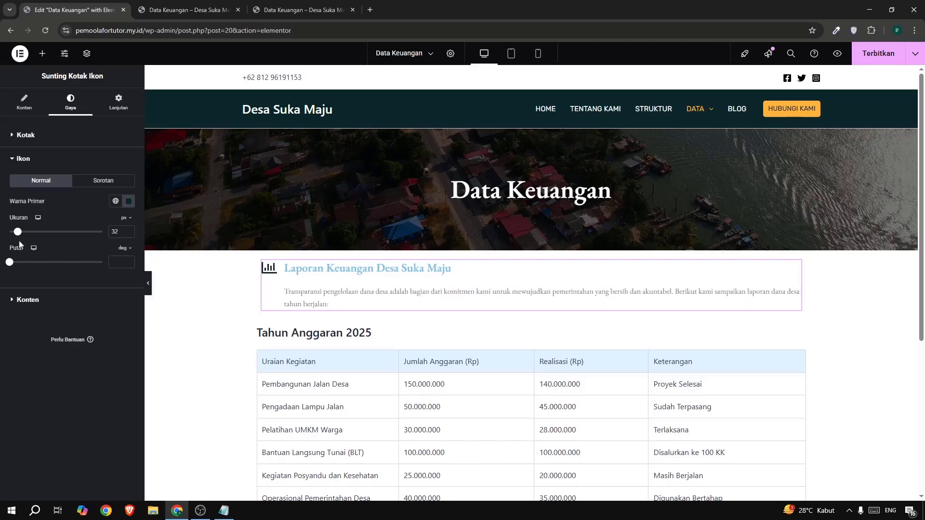
Set the icon box title colour to rgb(10, 38, 41) for both the normal and hover (Sorotan) states.
{"action": "left_click", "coordinate": [26, 300]}
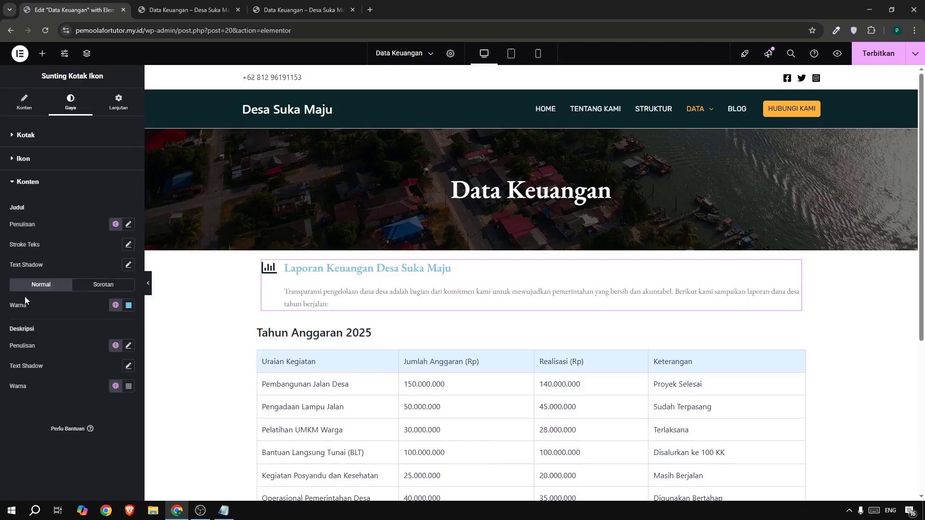
{"action": "left_click", "coordinate": [129, 305]}
{"action": "type", "text": "rgba(10, 38, 41, 1)"}
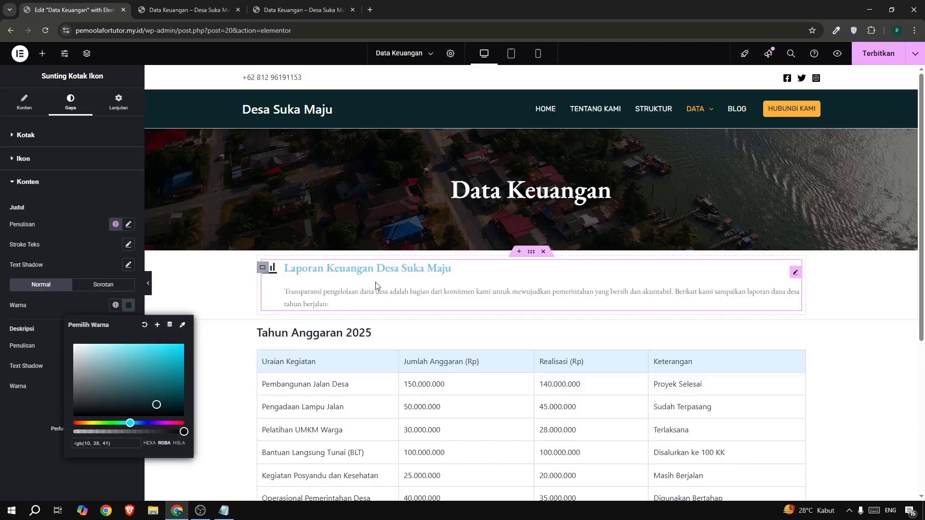
{"action": "left_click", "coordinate": [123, 288]}
{"action": "left_click", "coordinate": [99, 289]}
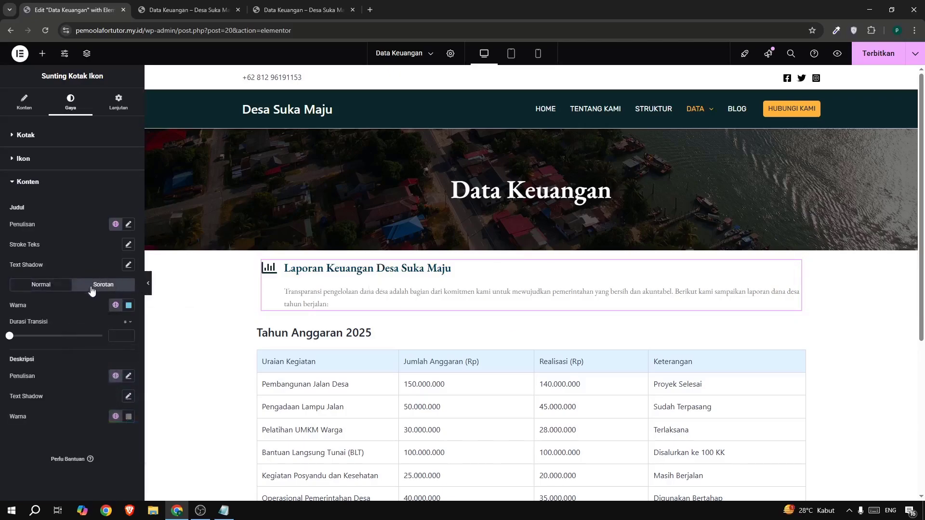
{"action": "left_click", "coordinate": [130, 304]}
{"action": "key", "text": "ctrl+v"}
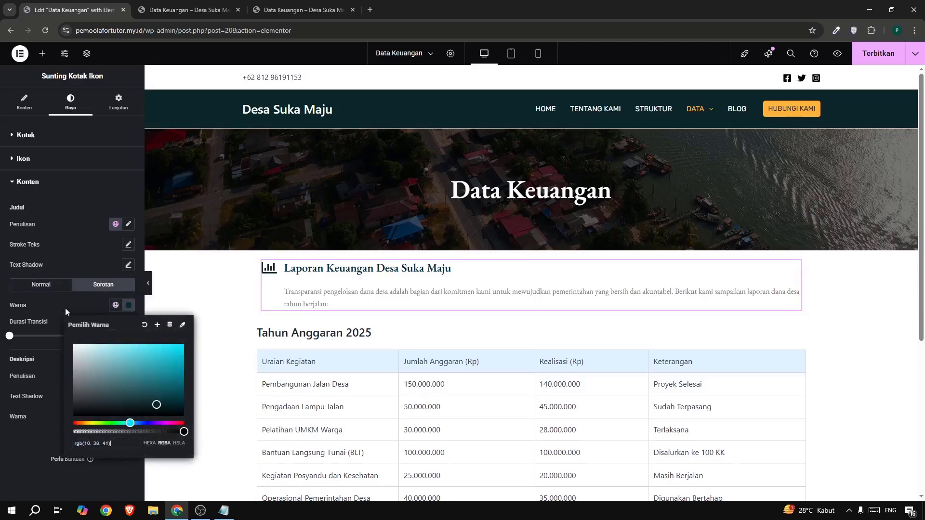
{"action": "left_click", "coordinate": [65, 307]}
Check the reference page's heading and set the icon box title's font size to 23 px.
{"action": "left_click", "coordinate": [266, 14]}
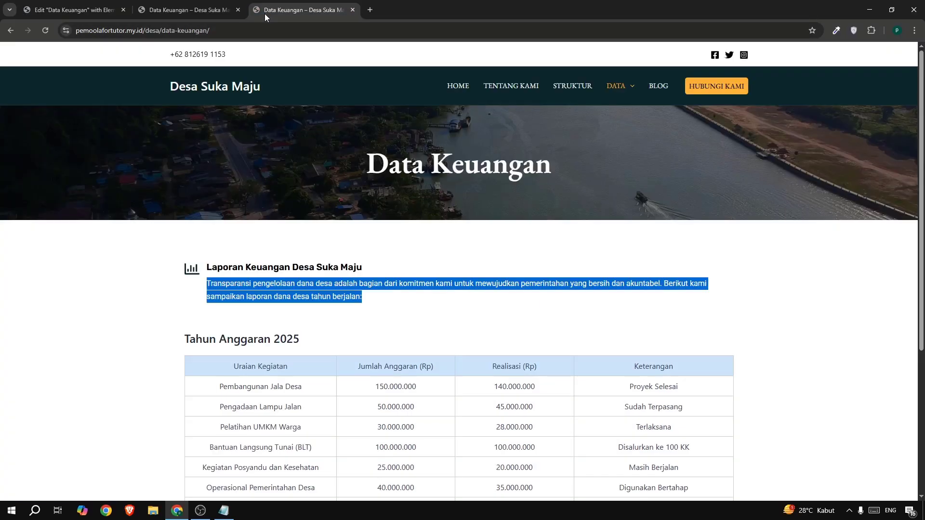
{"action": "left_click", "coordinate": [80, 4]}
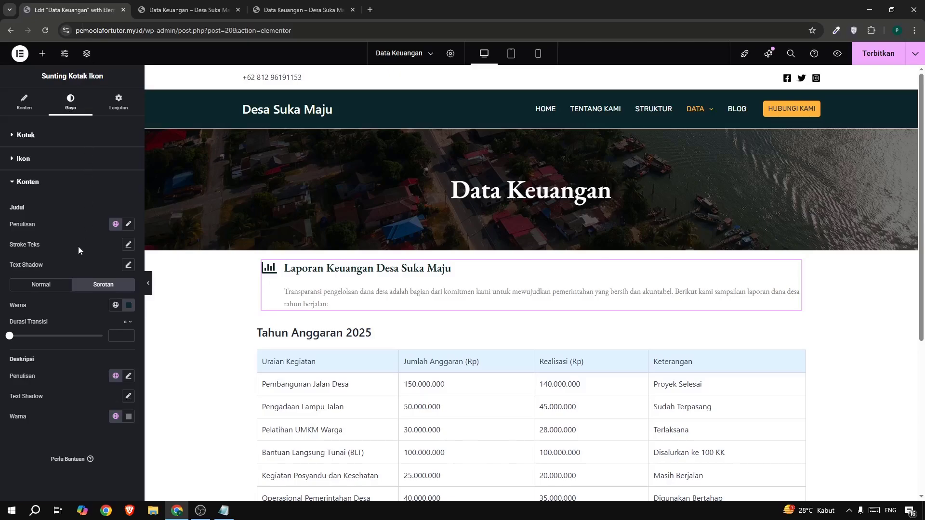
{"action": "left_click", "coordinate": [128, 225]}
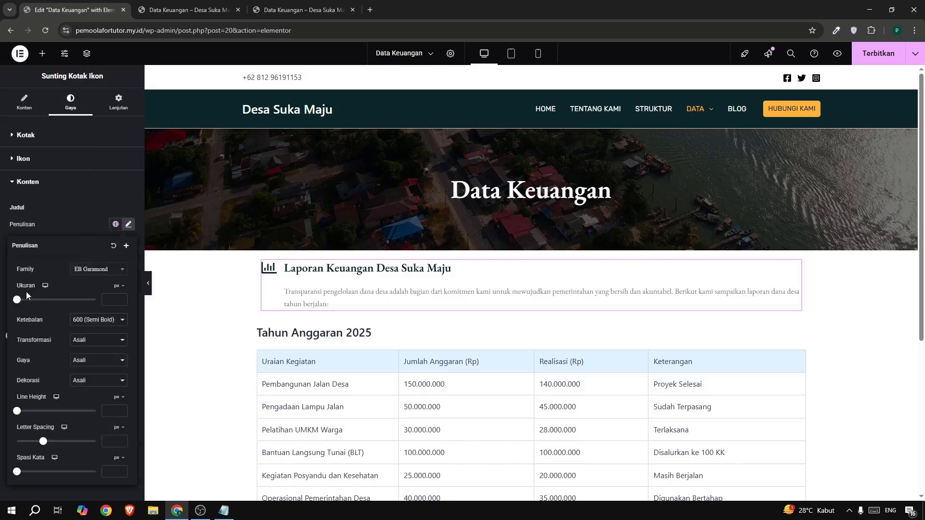
{"action": "left_click_drag", "start_coordinate": [19, 302], "coordinate": [27, 309]}
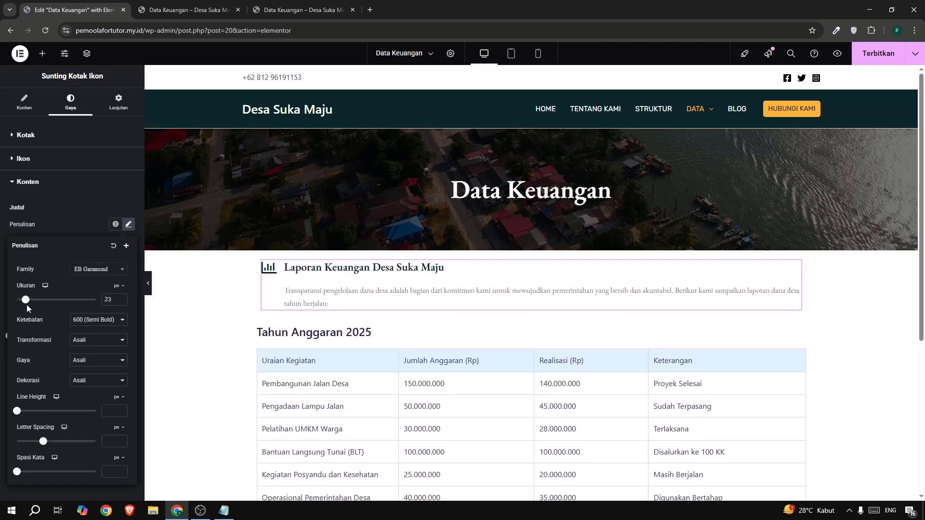
{"action": "left_click", "coordinate": [59, 235]}
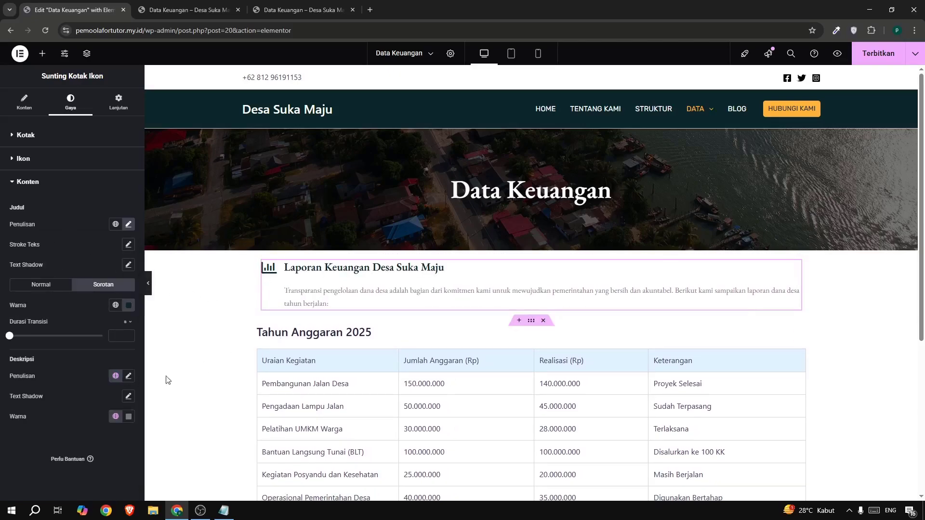
Set the font family of the icon box description to Roboto.
{"action": "left_click", "coordinate": [128, 376]}
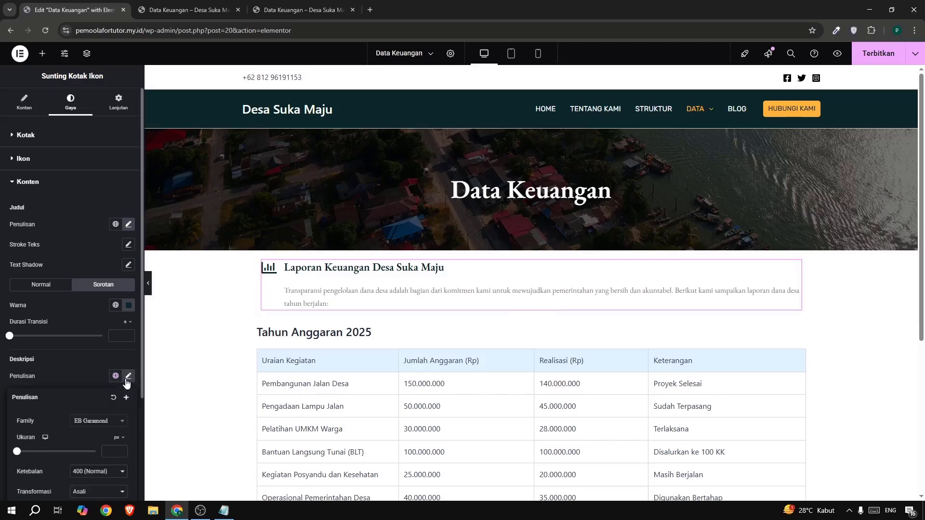
{"action": "scroll", "coordinate": [86, 341], "scroll_direction": "down", "scroll_amount": 2}
{"action": "left_click", "coordinate": [103, 329]}
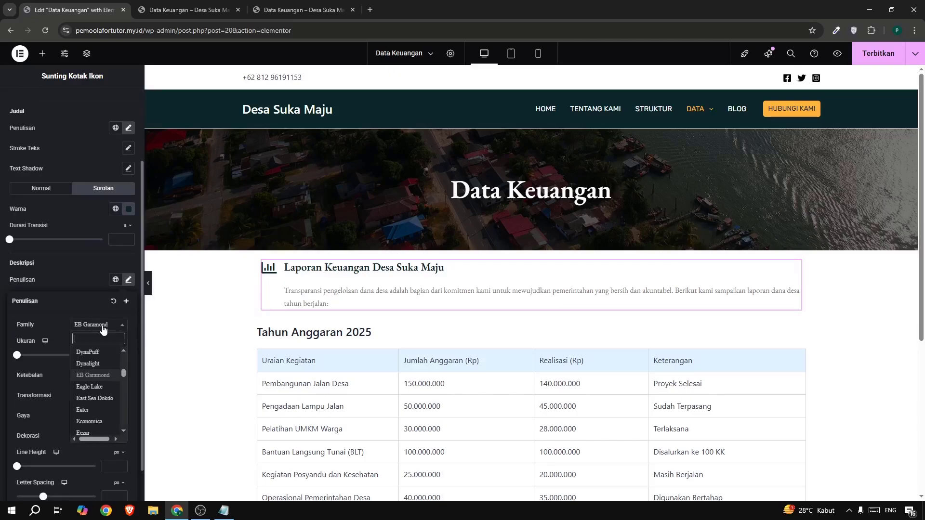
{"action": "type", "text": "robo"}
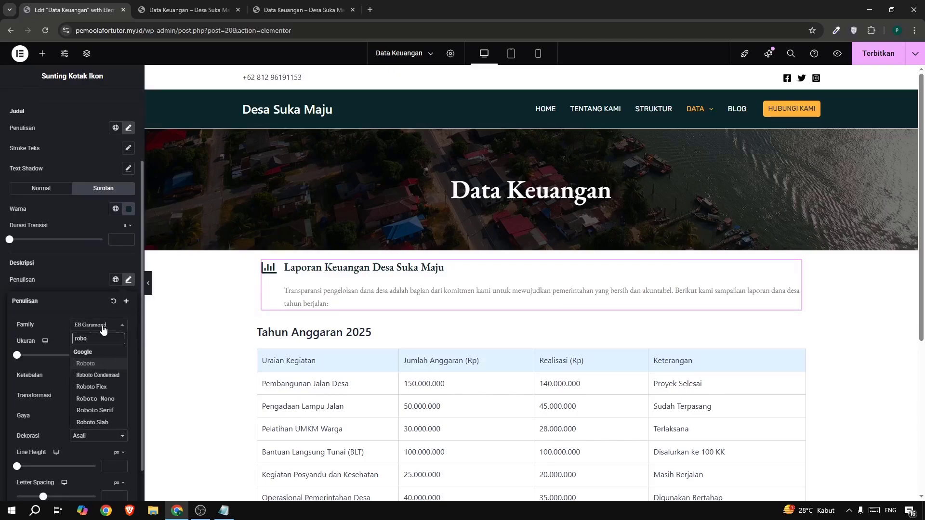
{"action": "left_click", "coordinate": [93, 364]}
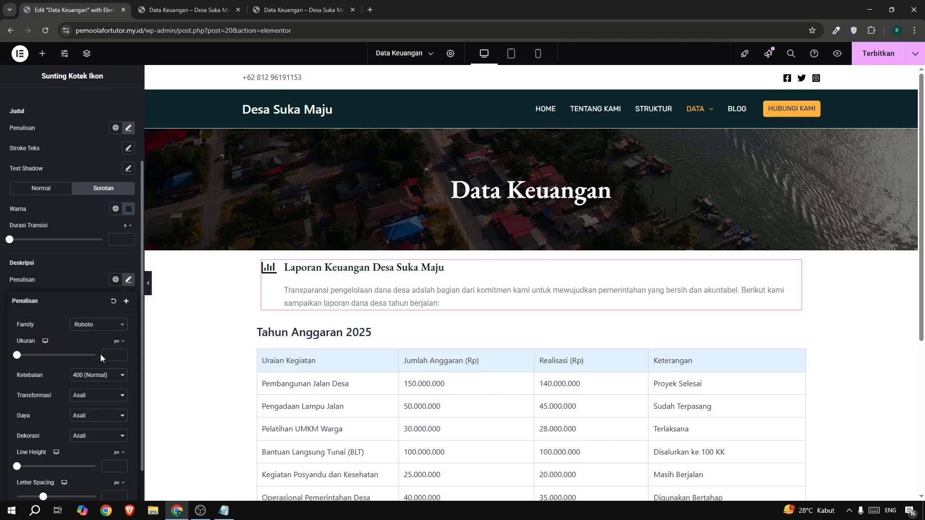
Check the intro text on the reference page and set the icon box's content spacing to 8 px.
{"action": "left_click", "coordinate": [308, 16]}
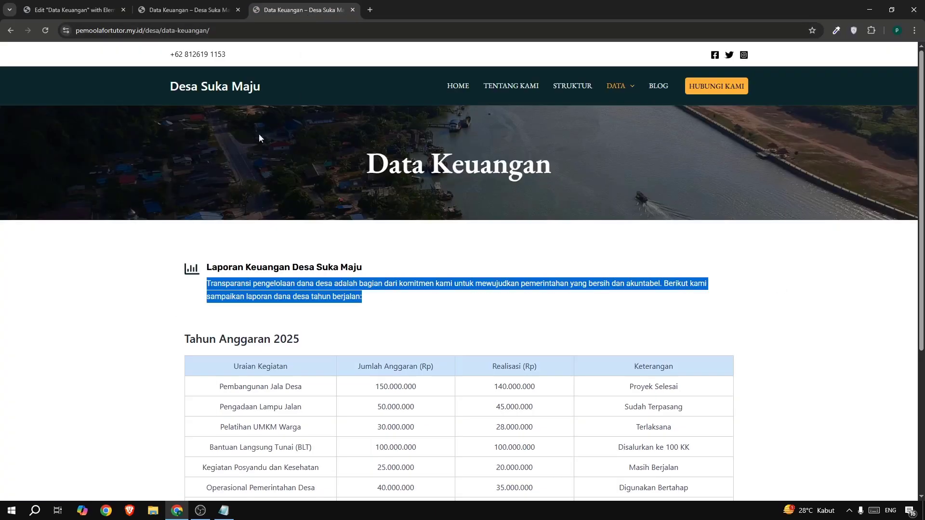
{"action": "left_click", "coordinate": [223, 264]}
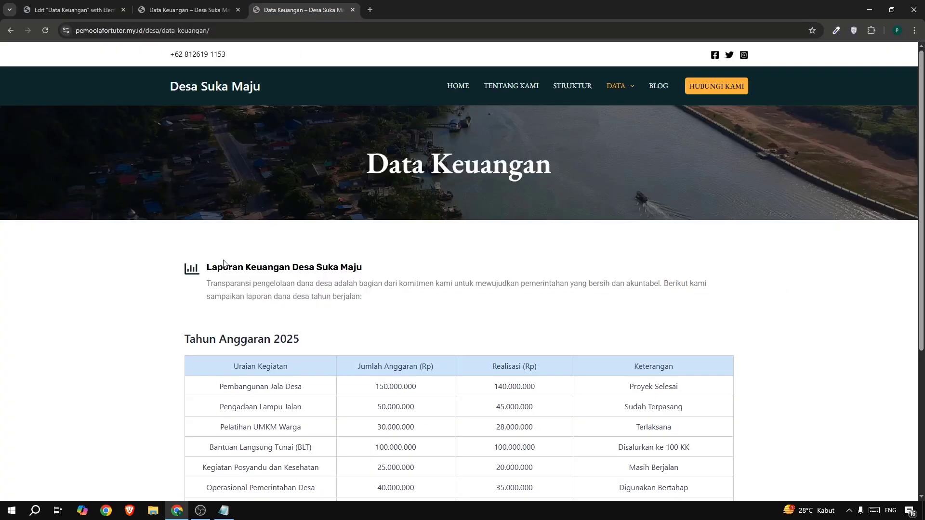
{"action": "left_click", "coordinate": [90, 13]}
{"action": "left_click", "coordinate": [64, 169]}
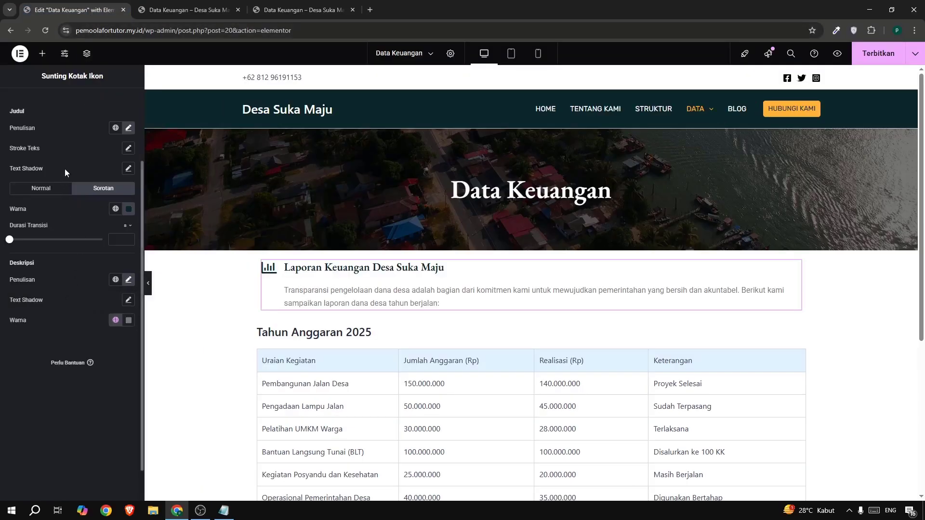
{"action": "scroll", "coordinate": [65, 171], "scroll_direction": "up", "scroll_amount": 3}
{"action": "left_click", "coordinate": [24, 135]}
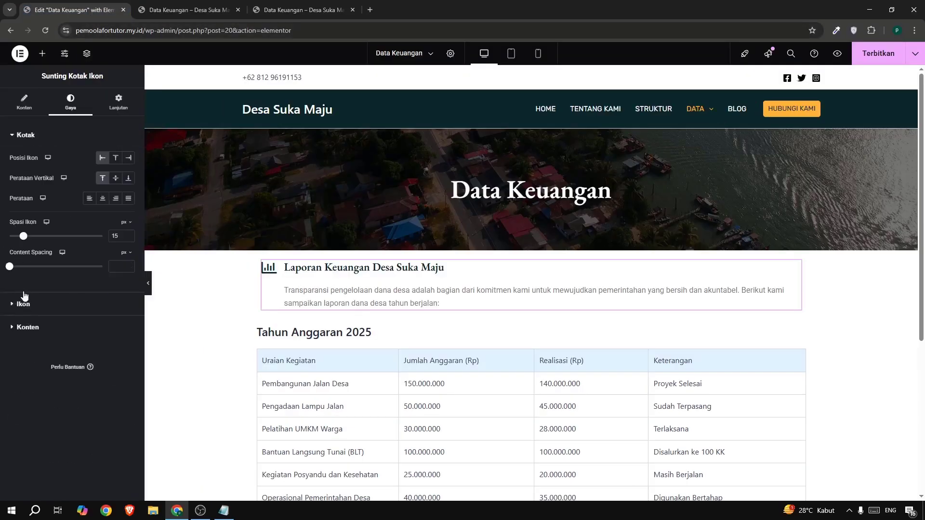
{"action": "left_click", "coordinate": [10, 268]}
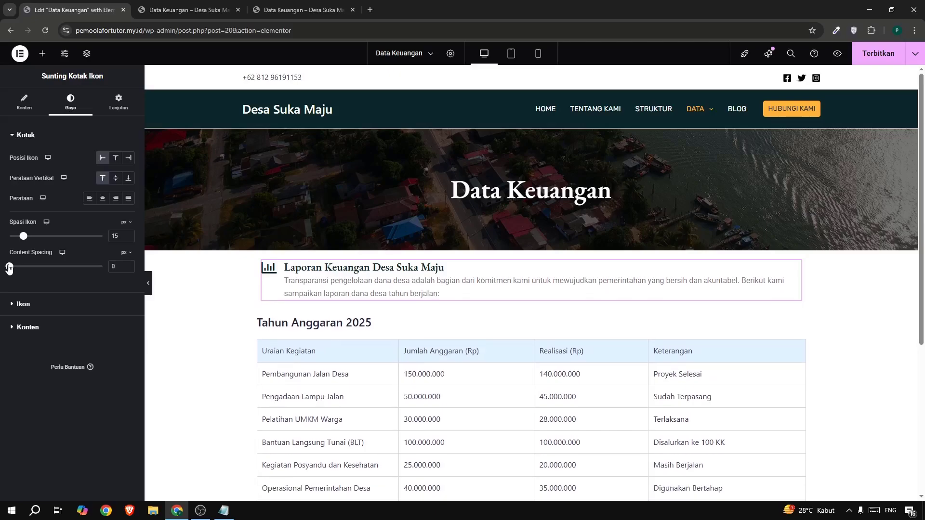
{"action": "left_click_drag", "start_coordinate": [10, 270], "coordinate": [15, 272]}
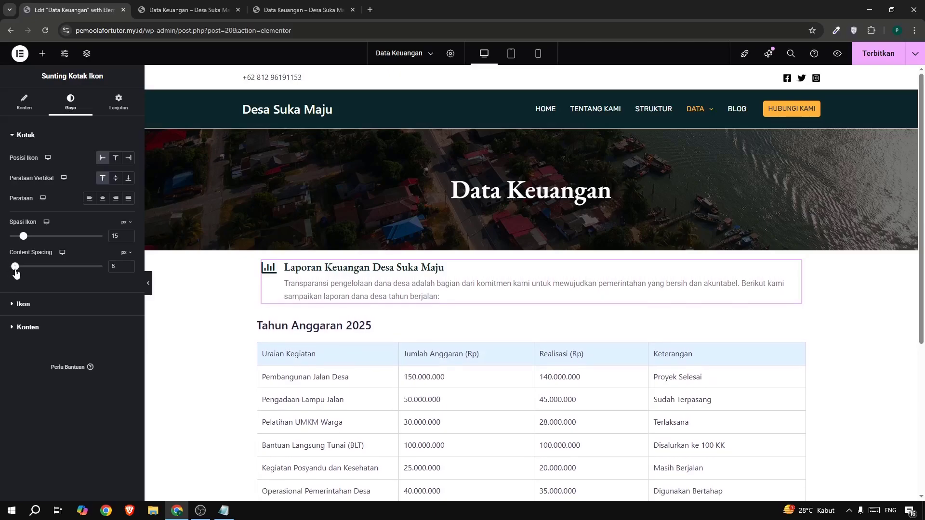
{"action": "left_click", "coordinate": [127, 264]}
{"action": "left_click", "coordinate": [127, 264]}
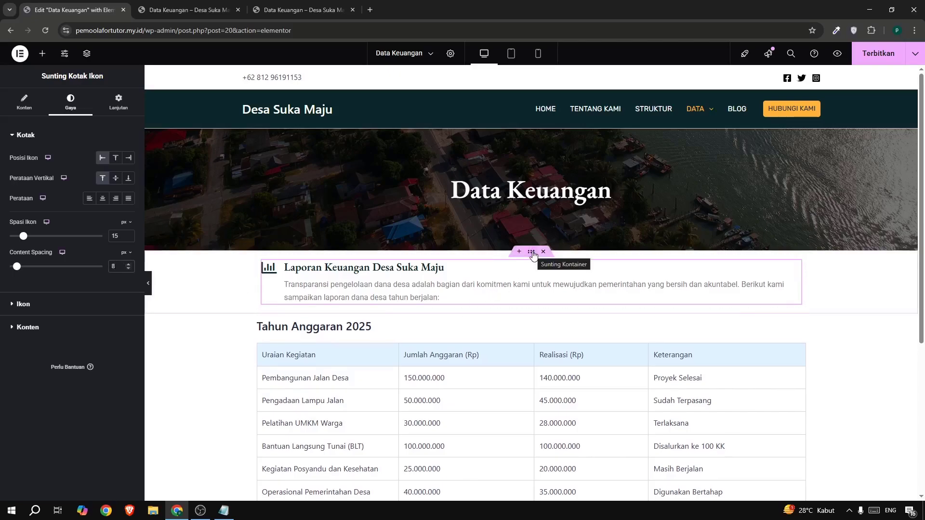
Unlink the report intro container's margins, switch the unit to percent, and set the top margin to 5%.
{"action": "left_click", "coordinate": [531, 253]}
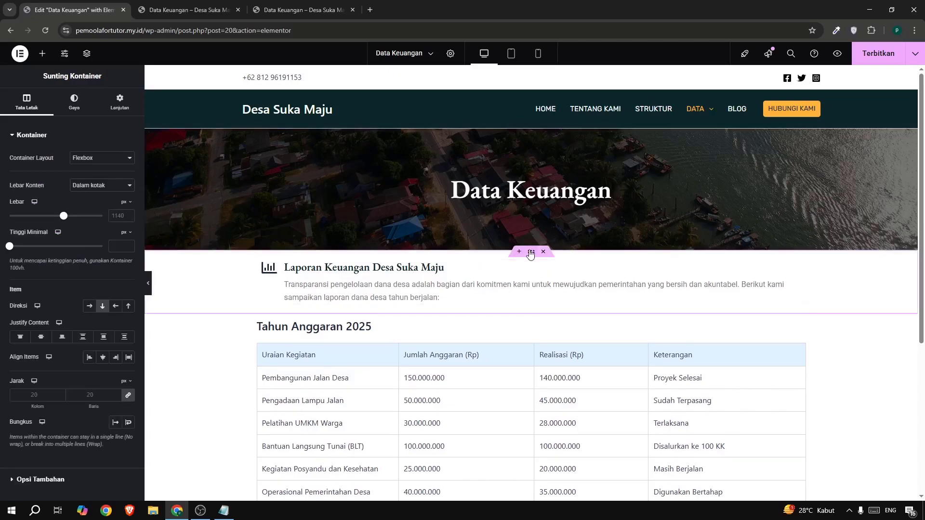
{"action": "left_click", "coordinate": [120, 103]}
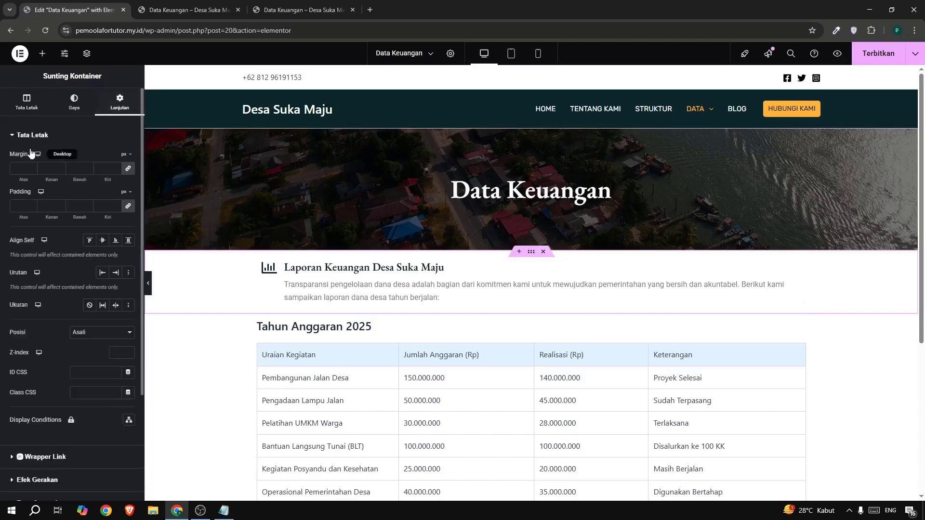
{"action": "left_click", "coordinate": [128, 172]}
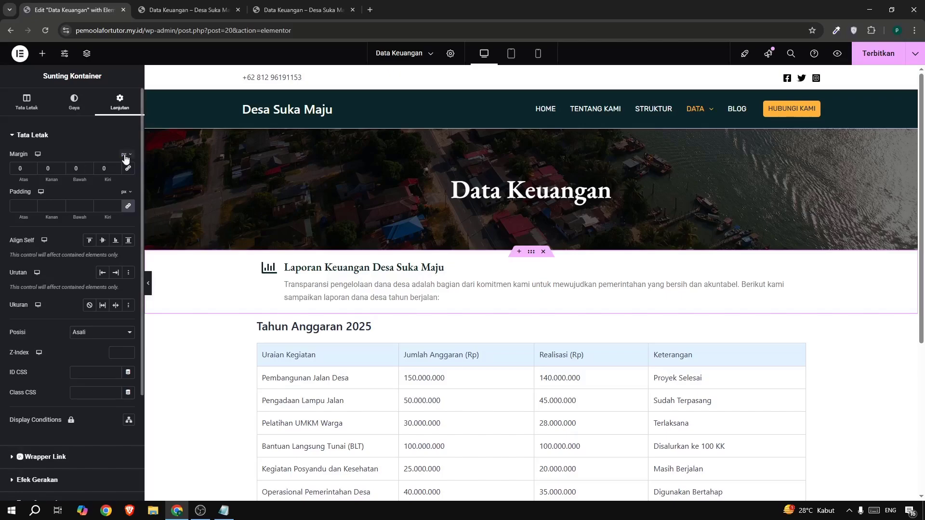
{"action": "left_click", "coordinate": [126, 155]}
{"action": "left_click", "coordinate": [123, 167]}
{"action": "left_click", "coordinate": [28, 172]}
{"action": "type", "text": "5"}
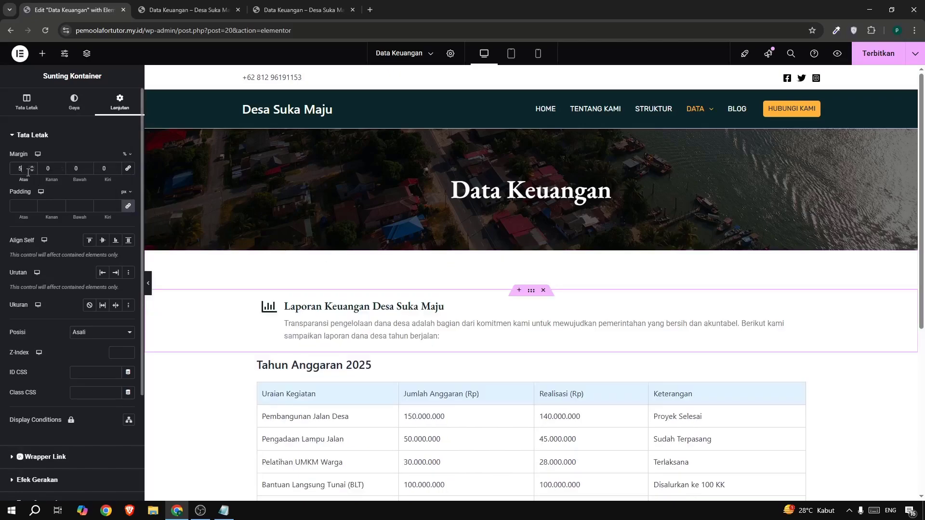
Compare the table spacing with the reference page, set the budget table container's top margin to 5%, and publish the page.
{"action": "left_click", "coordinate": [283, 10]}
{"action": "left_click_drag", "start_coordinate": [209, 340], "coordinate": [247, 340]}
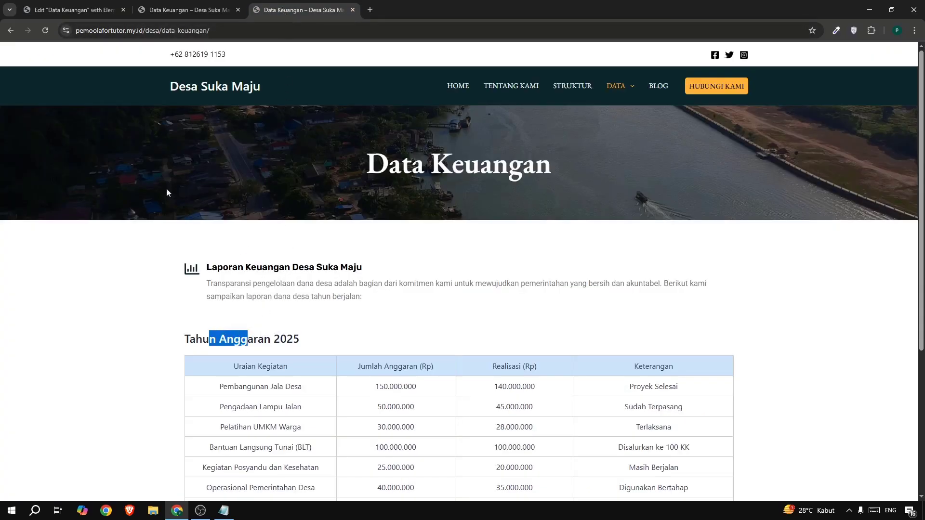
{"action": "left_click", "coordinate": [59, 14]}
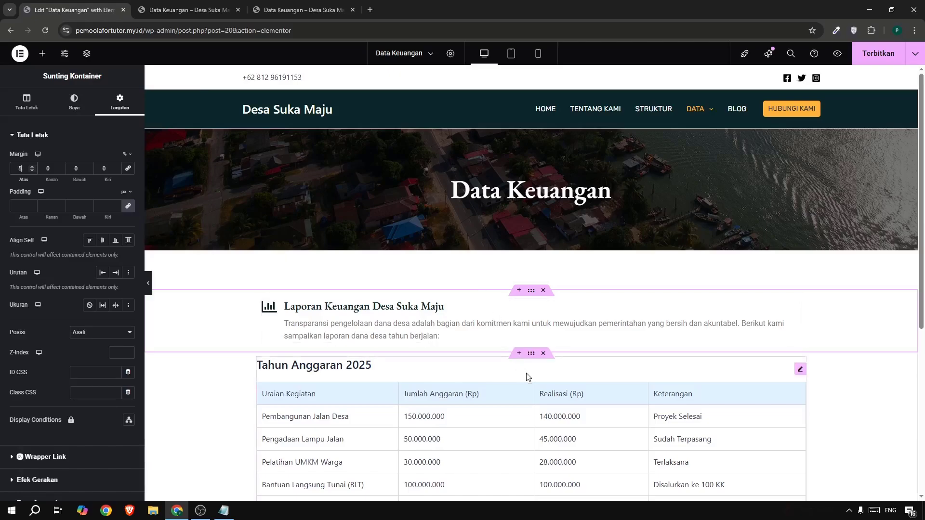
{"action": "left_click", "coordinate": [530, 354]}
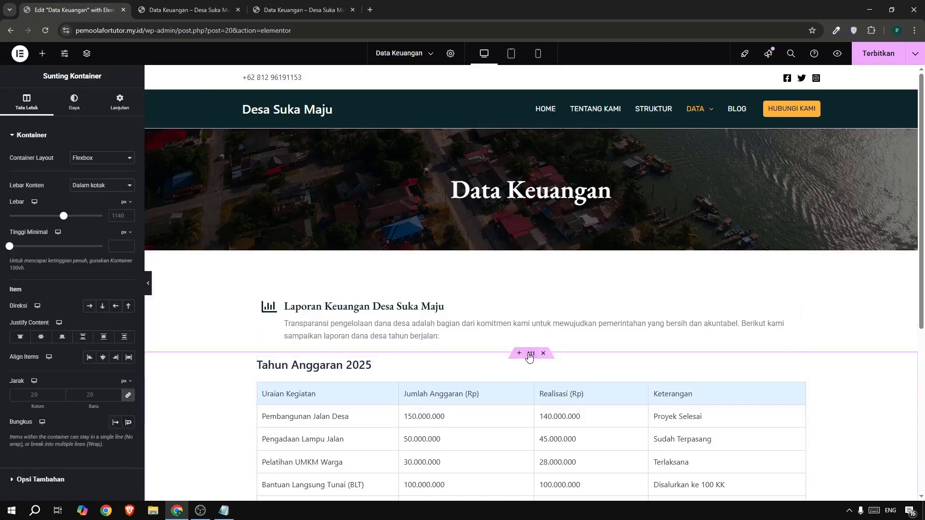
{"action": "left_click", "coordinate": [118, 108]}
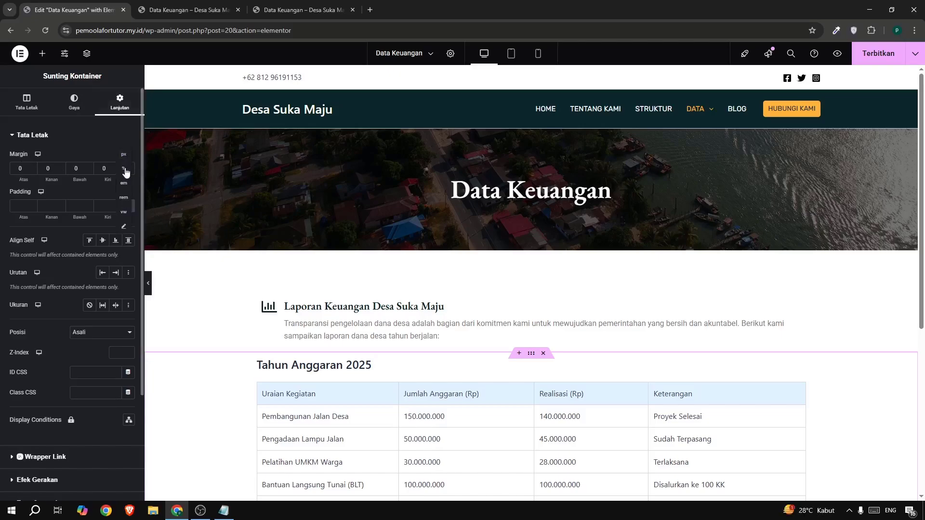
{"action": "type", "text": "5"}
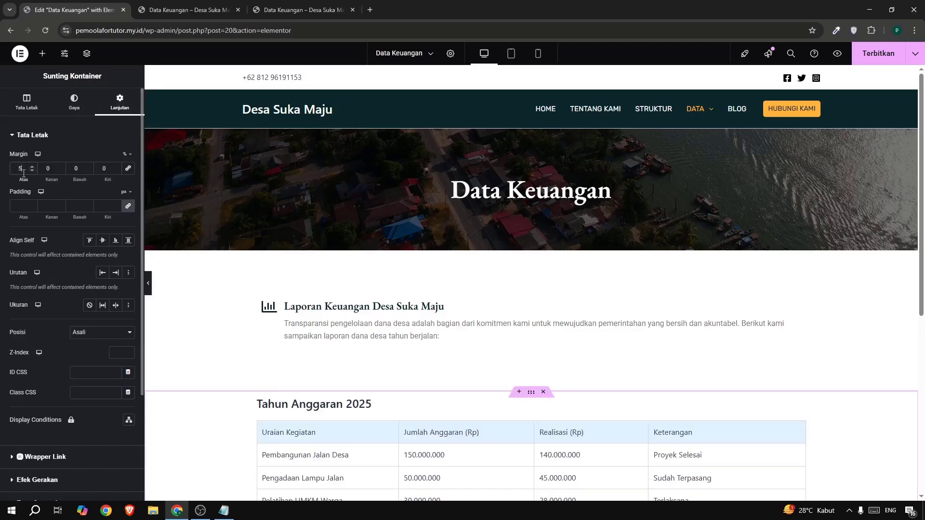
{"action": "scroll", "coordinate": [386, 284], "scroll_direction": "down", "scroll_amount": 5}
{"action": "scroll", "coordinate": [470, 327], "scroll_direction": "up", "scroll_amount": 5}
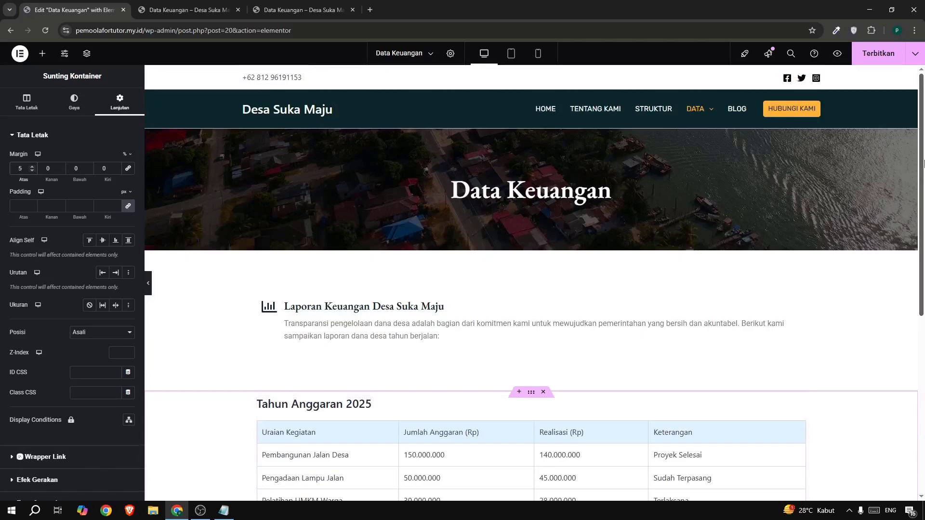
{"action": "left_click", "coordinate": [874, 57]}
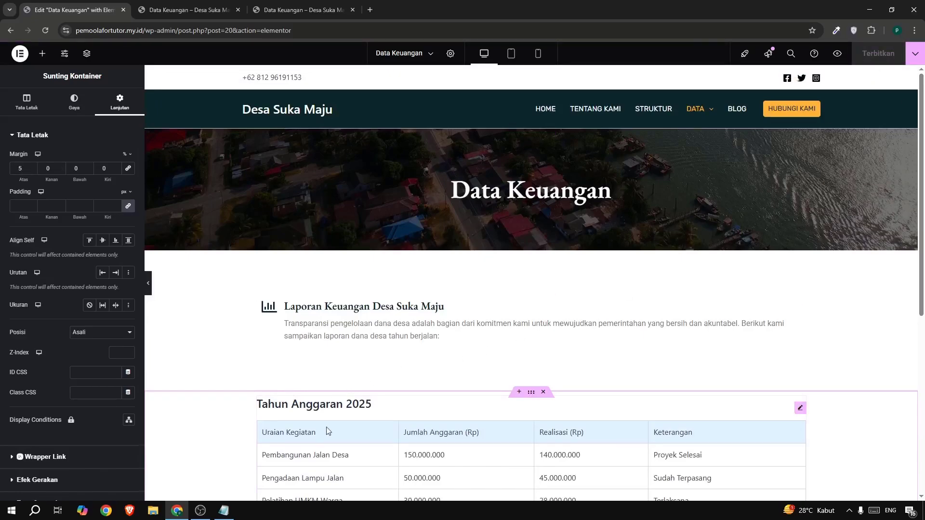
{"action": "left_click", "coordinate": [200, 511]}
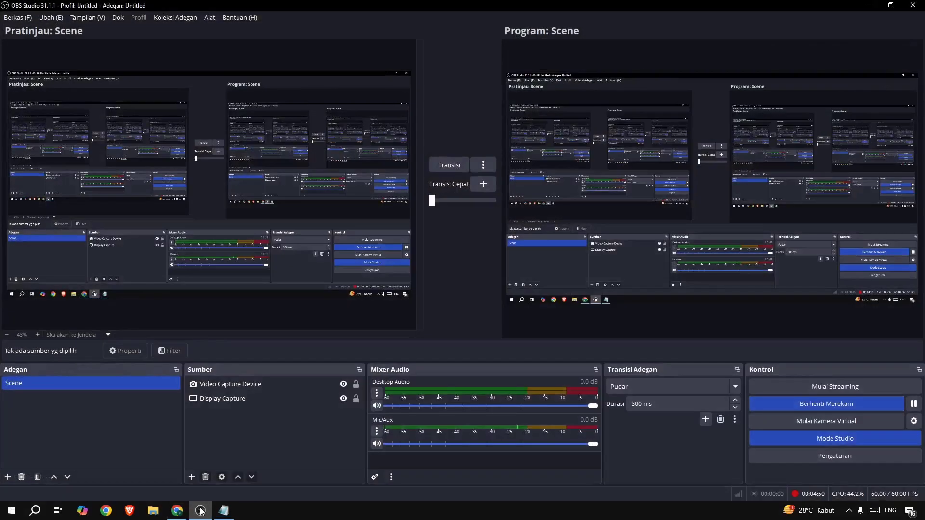
{"action": "left_click", "coordinate": [201, 511]}
Check the reference page's section below the table, then copy the report intro container and paste it below the budget table.
{"action": "scroll", "coordinate": [419, 266], "scroll_direction": "down", "scroll_amount": 5}
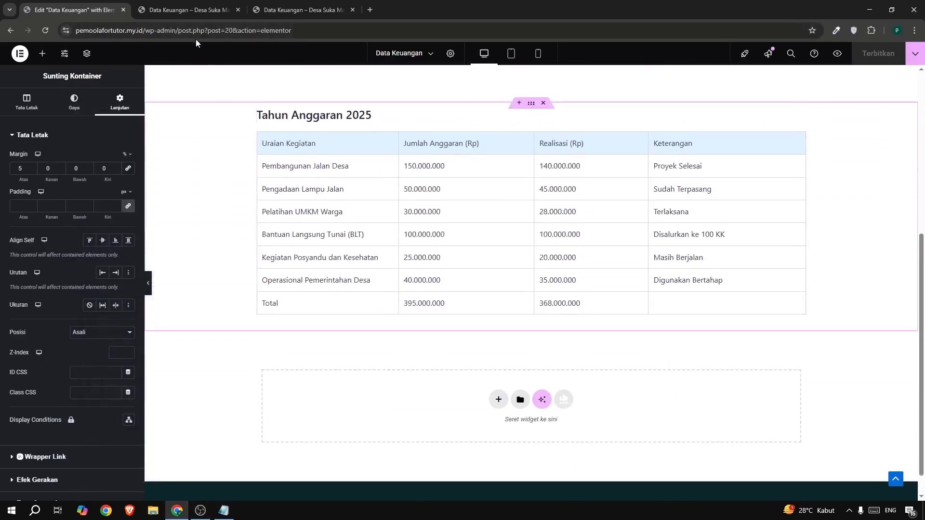
{"action": "left_click", "coordinate": [298, 10]}
{"action": "left_click", "coordinate": [350, 348]}
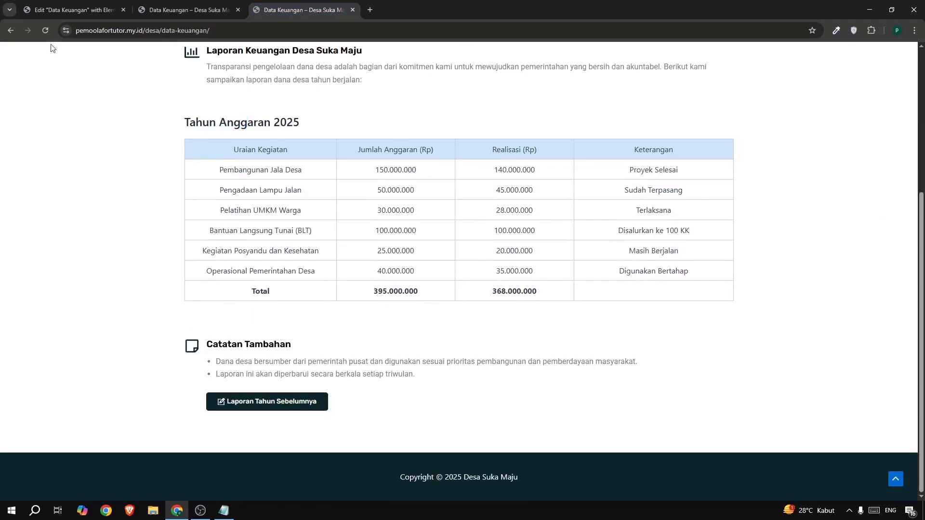
{"action": "left_click", "coordinate": [46, 11]}
{"action": "scroll", "coordinate": [390, 135], "scroll_direction": "up", "scroll_amount": 3}
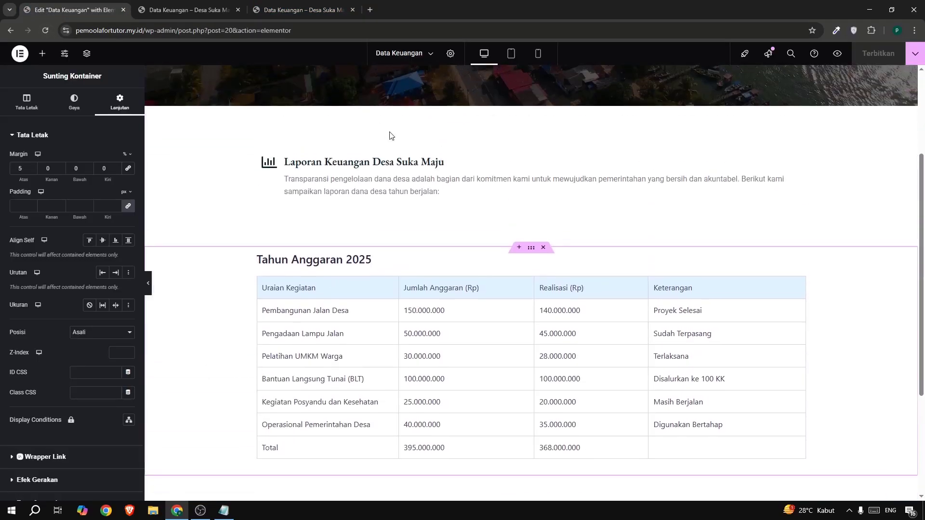
{"action": "mouse_move", "coordinate": [496, 156]}
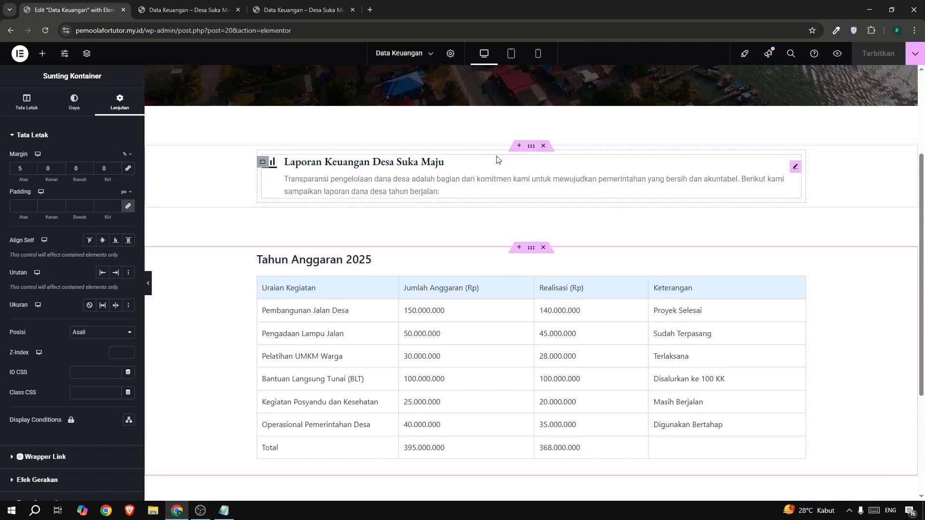
{"action": "right_click", "coordinate": [532, 147]}
{"action": "left_click", "coordinate": [552, 213]}
{"action": "scroll", "coordinate": [552, 212], "scroll_direction": "down", "scroll_amount": 4}
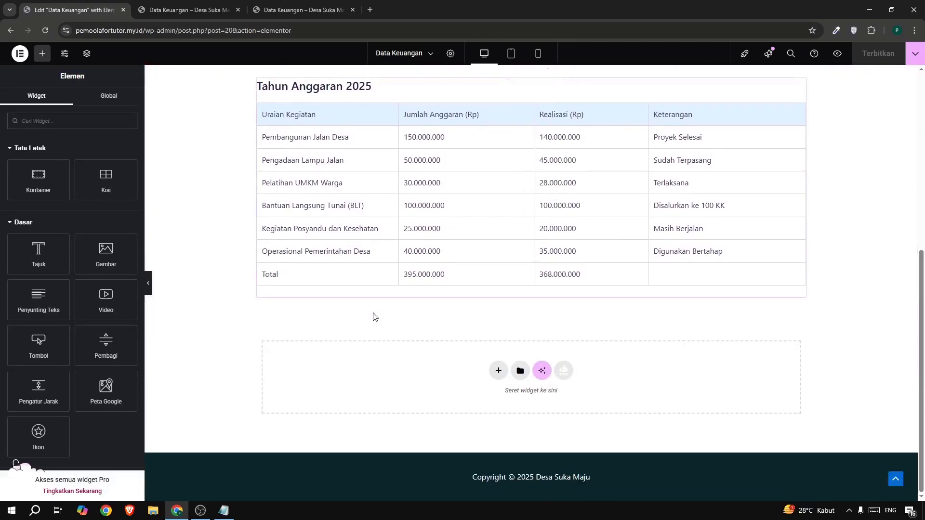
{"action": "right_click", "coordinate": [361, 360]}
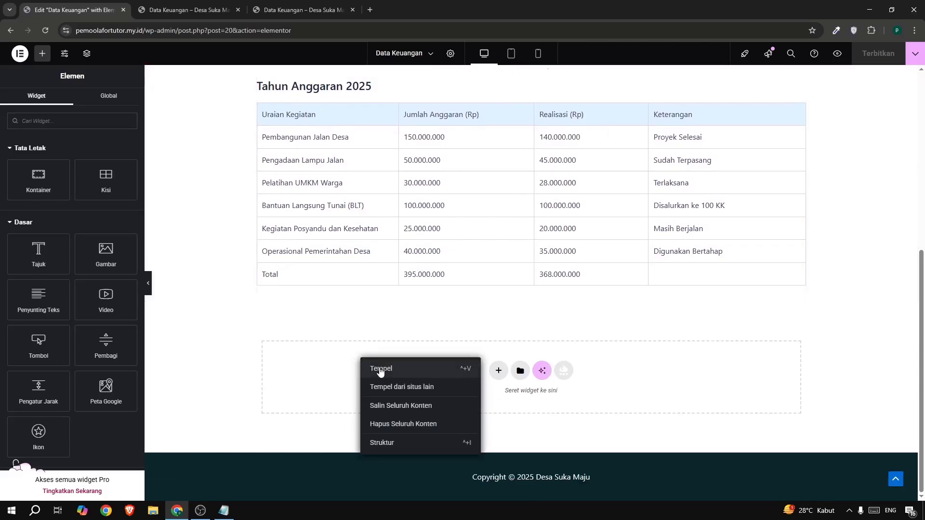
{"action": "left_click", "coordinate": [380, 368]}
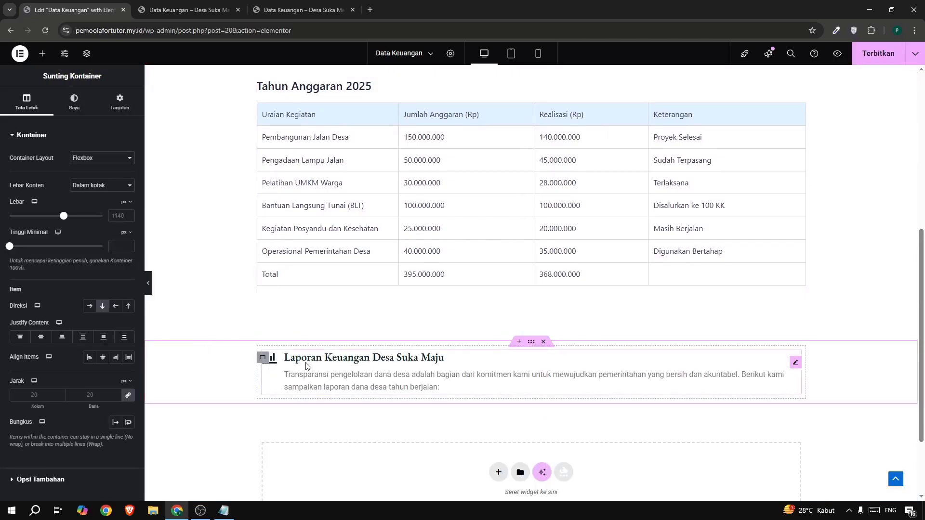
Replace the pasted icon box's icon with the outlined sticky note, searching the icon library for "note".
{"action": "left_click", "coordinate": [365, 374]}
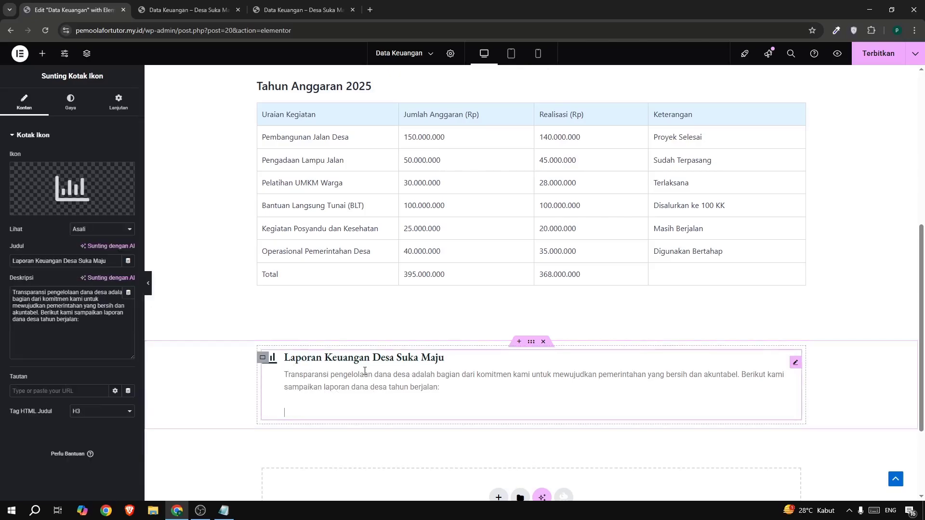
{"action": "left_click", "coordinate": [75, 182]}
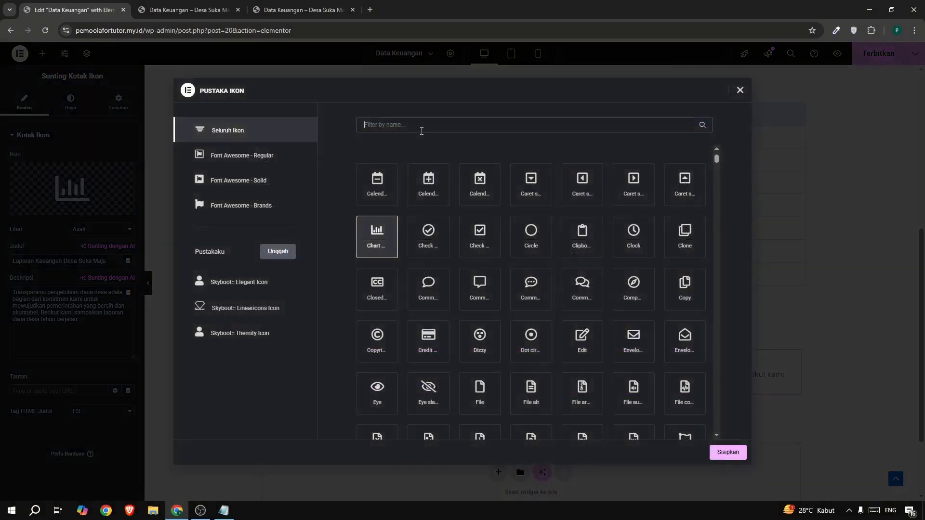
{"action": "type", "text": "note"}
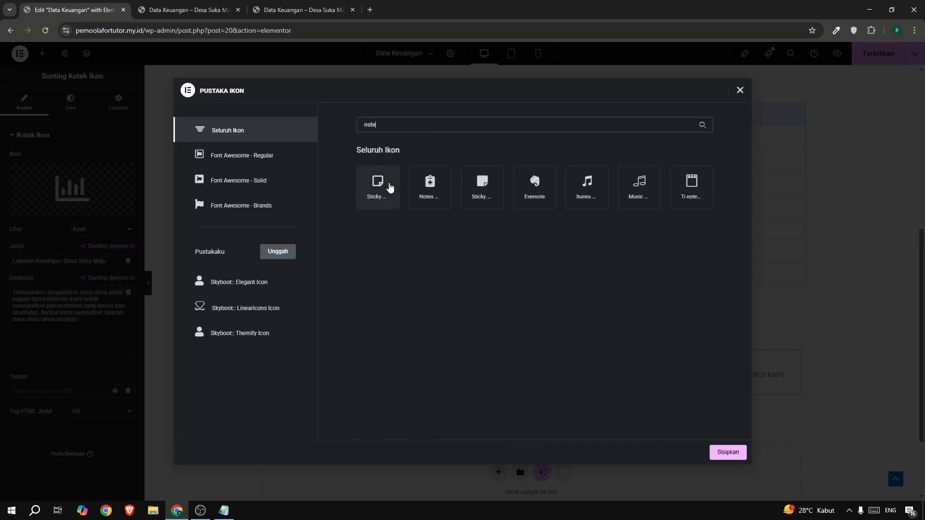
{"action": "left_click", "coordinate": [390, 187]}
{"action": "left_click", "coordinate": [728, 452]}
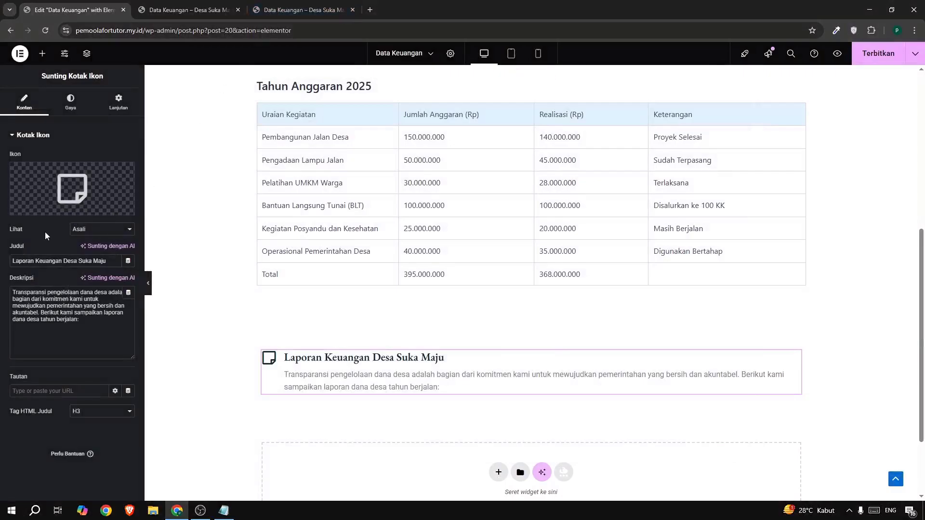
Copy the section heading below the reference page's table and set the pasted icon box's title to "Catatan Tambahan".
{"action": "left_click", "coordinate": [269, 9]}
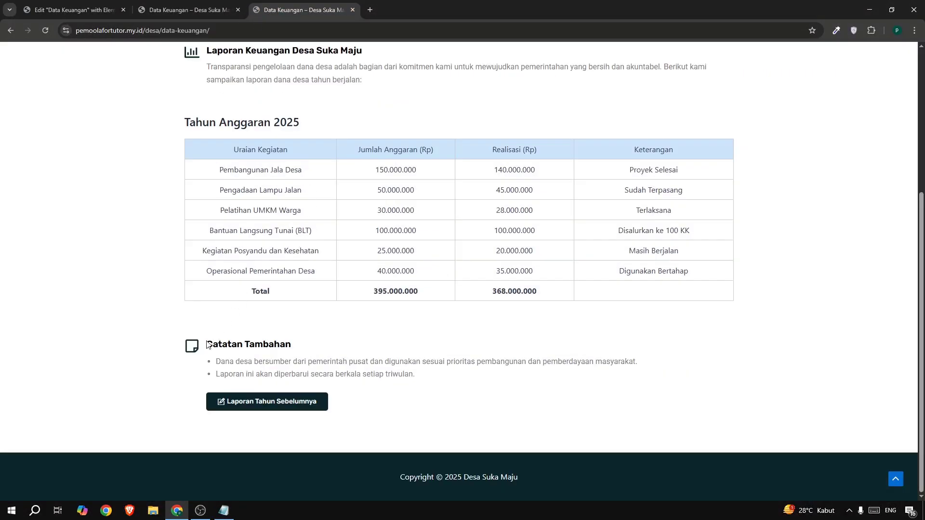
{"action": "left_click_drag", "start_coordinate": [208, 345], "coordinate": [299, 344]}
{"action": "key", "text": "ctrl+c"}
{"action": "left_click", "coordinate": [76, 9]}
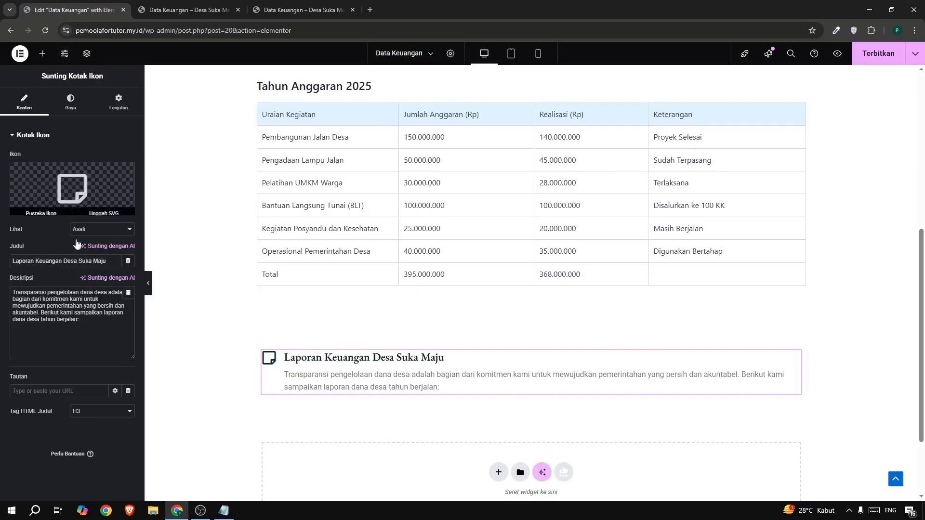
{"action": "left_click", "coordinate": [78, 258]}
{"action": "key", "text": "ctrl+a"}
{"action": "key", "text": "ctrl+v"}
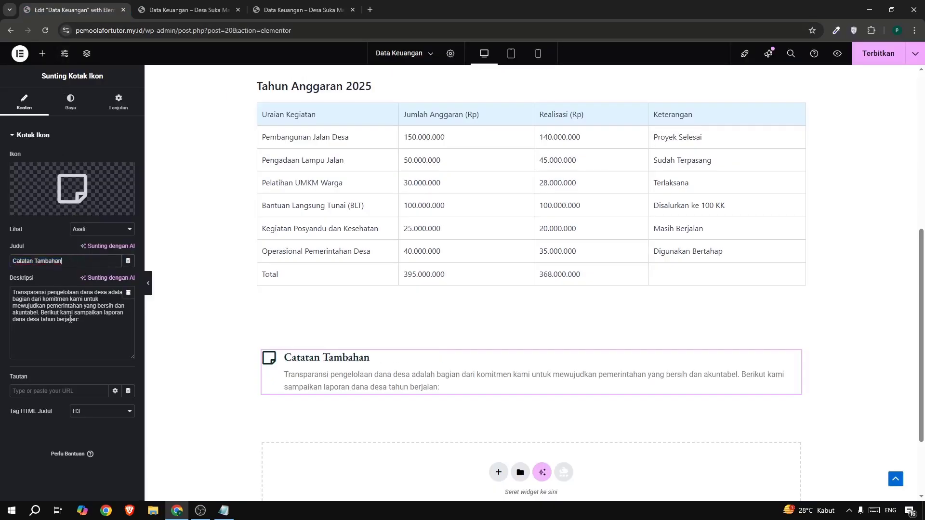
Check the bulleted notes on the reference page, then clear the Catatan Tambahan icon box's description.
{"action": "left_click_drag", "start_coordinate": [80, 331], "coordinate": [3, 287]}
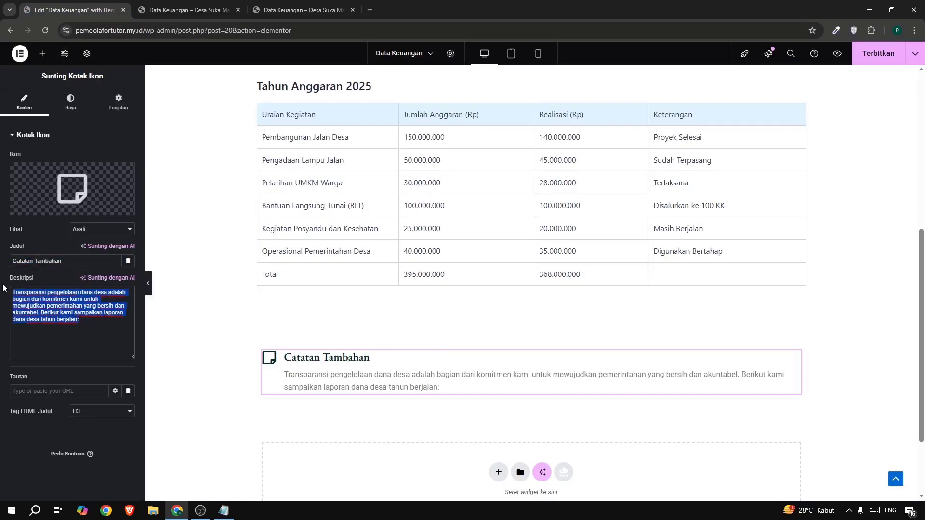
{"action": "left_click", "coordinate": [16, 291]}
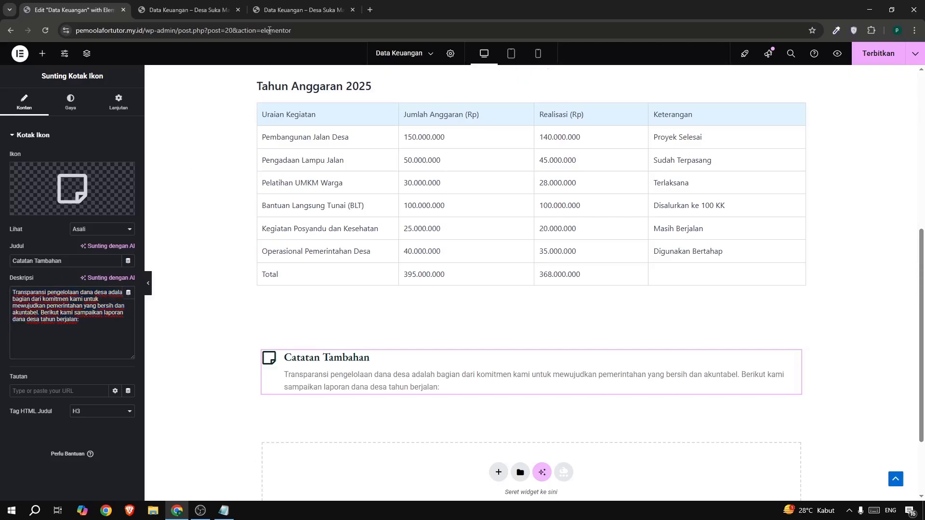
{"action": "left_click", "coordinate": [294, 11]}
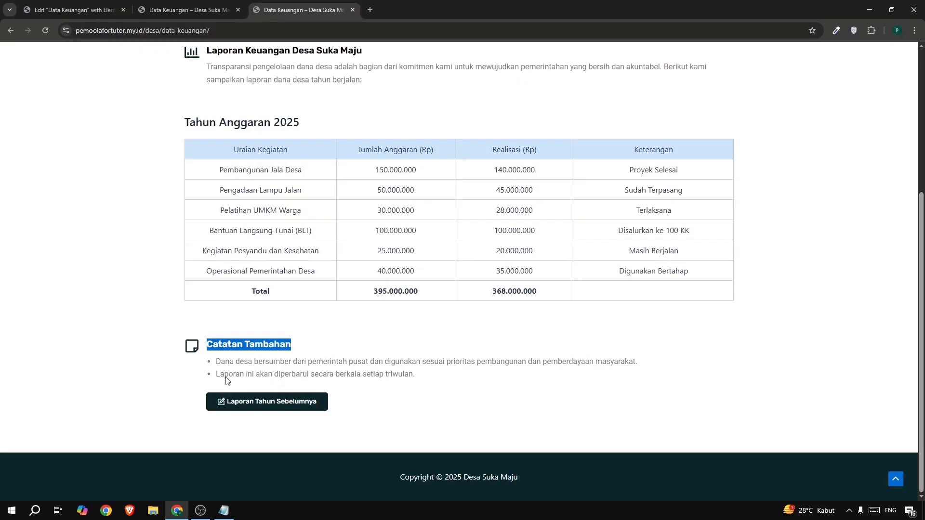
{"action": "left_click_drag", "start_coordinate": [226, 377], "coordinate": [210, 363]}
{"action": "left_click", "coordinate": [210, 362]}
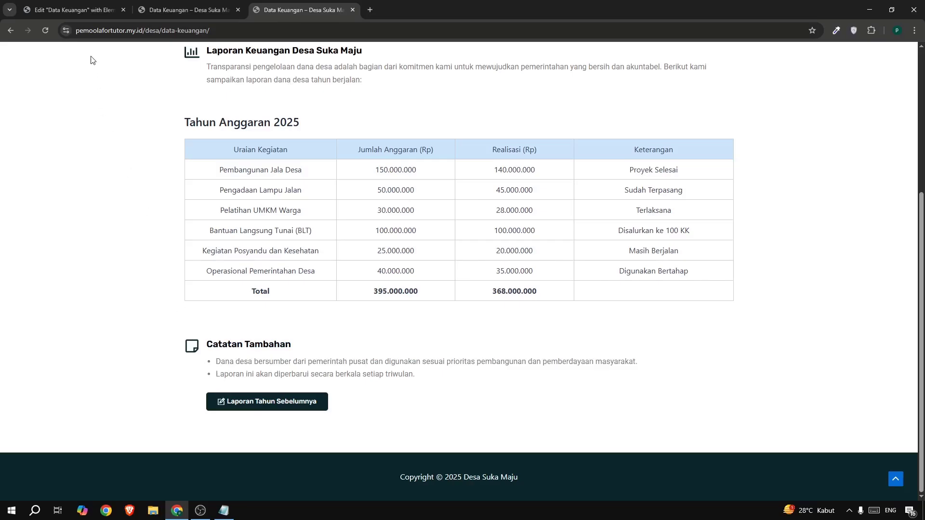
{"action": "left_click", "coordinate": [75, 10]}
{"action": "key", "text": "ctrl+a"}
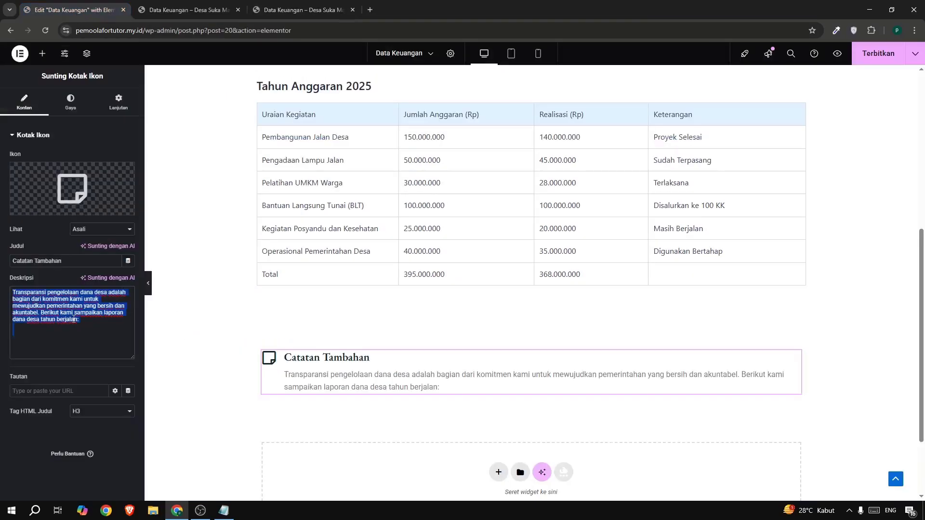
{"action": "key", "text": "BackSpace"}
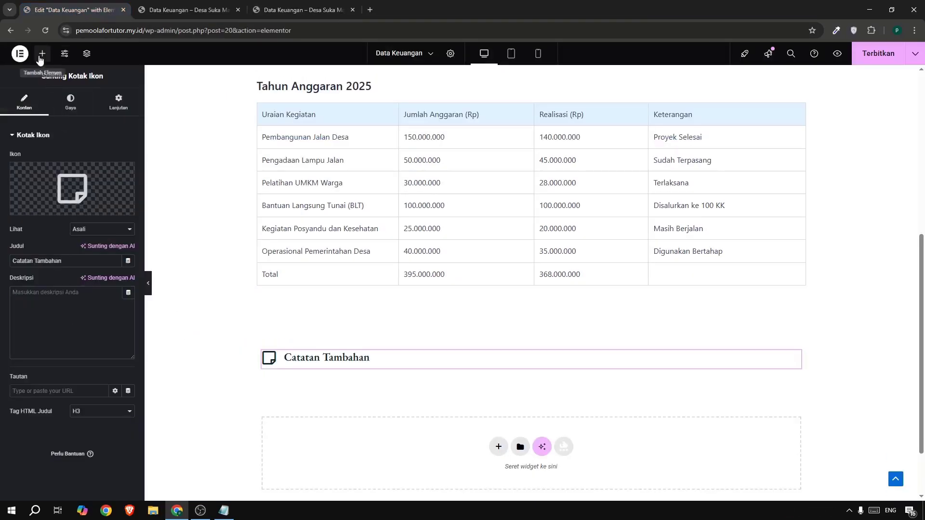
Add a text editor widget below the Catatan Tambahan icon box and replace its placeholder with the two bulleted notes from the reference page.
{"action": "left_click", "coordinate": [42, 53]}
{"action": "left_click_drag", "start_coordinate": [47, 296], "coordinate": [334, 362]}
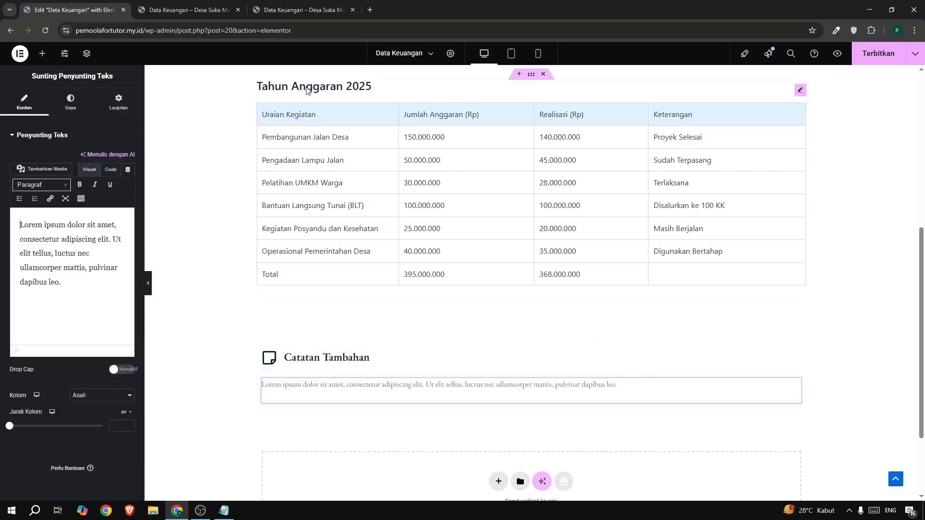
{"action": "left_click", "coordinate": [288, 10]}
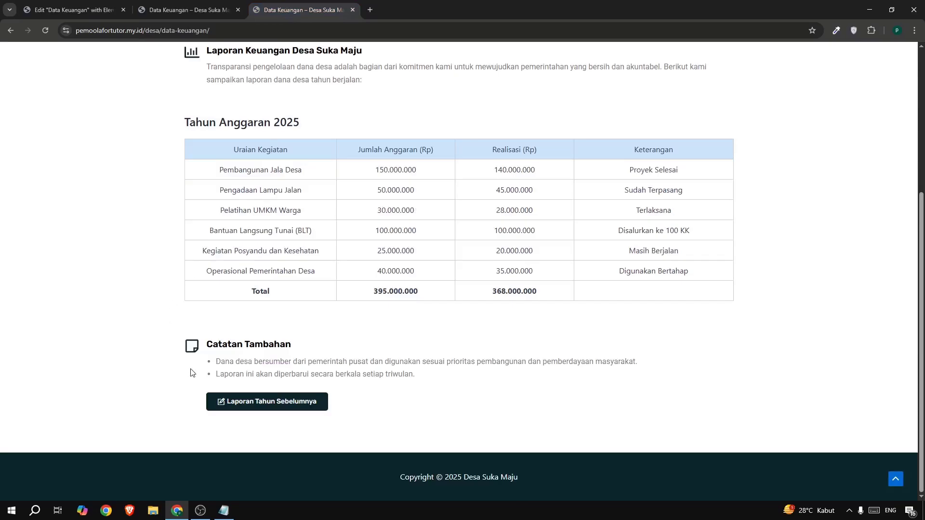
{"action": "left_click_drag", "start_coordinate": [200, 366], "coordinate": [448, 385]}
{"action": "key", "text": "ctrl+c"}
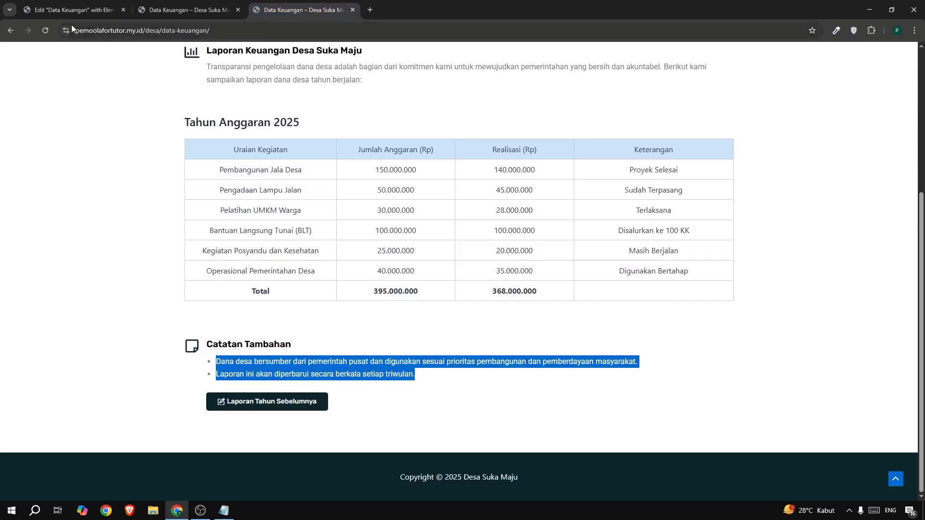
{"action": "left_click", "coordinate": [72, 10]}
{"action": "key", "text": "ctrl+a"}
{"action": "key", "text": "ctrl+v"}
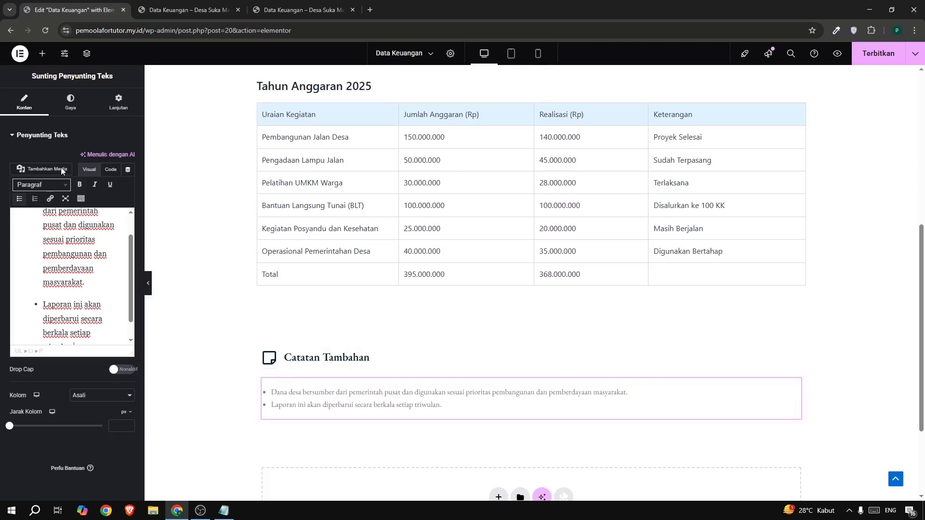
Set the bulleted notes' font family to Roboto and compare them with the text above the table.
{"action": "left_click", "coordinate": [67, 106]}
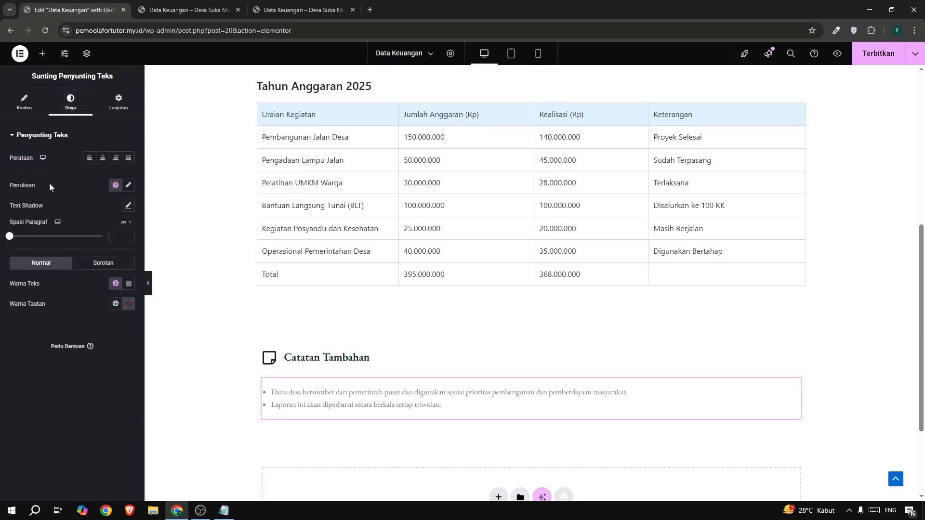
{"action": "left_click", "coordinate": [128, 188]}
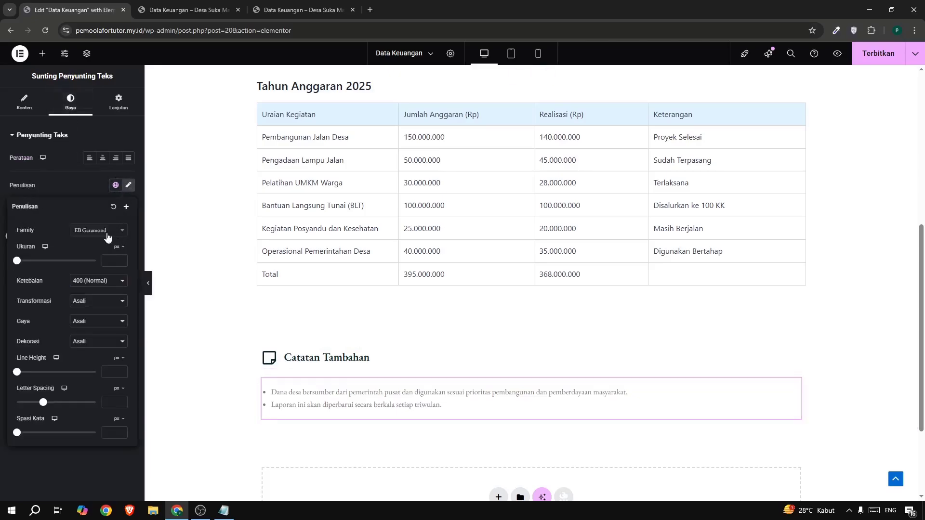
{"action": "left_click", "coordinate": [90, 230]}
{"action": "type", "text": "robo"}
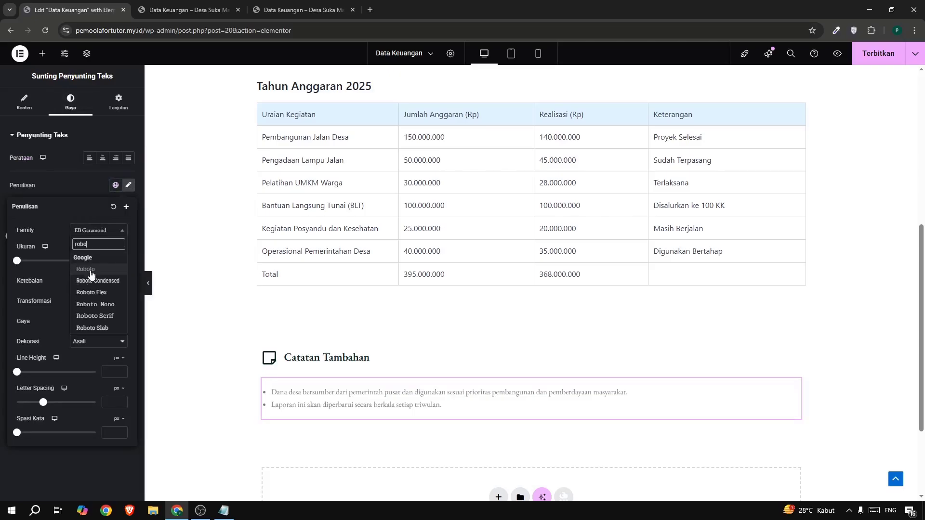
{"action": "left_click", "coordinate": [92, 271]}
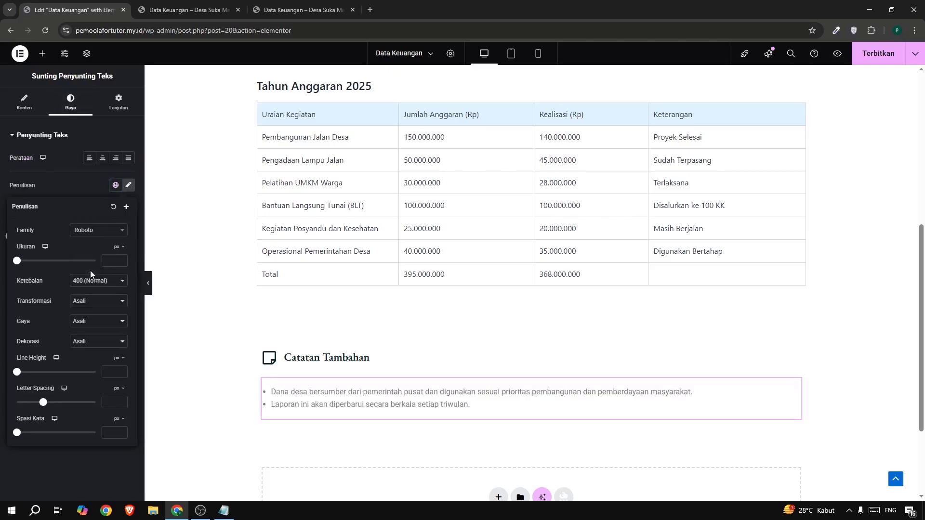
{"action": "left_click", "coordinate": [65, 175]}
{"action": "scroll", "coordinate": [297, 234], "scroll_direction": "up", "scroll_amount": 2}
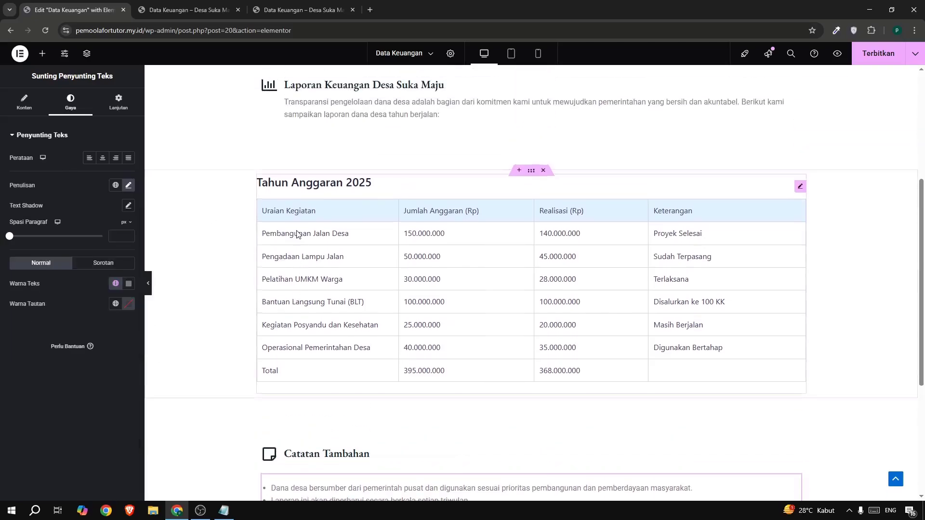
{"action": "scroll", "coordinate": [297, 234], "scroll_direction": "down", "scroll_amount": 2}
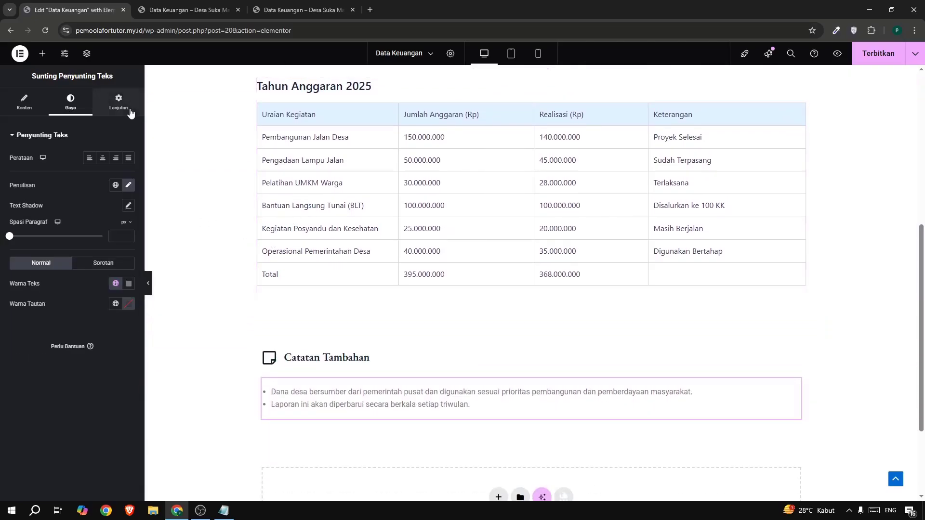
Unlink the bulleted notes' margins, switch the unit to percent, set top to -3 and left to 4, and publish the page.
{"action": "left_click", "coordinate": [129, 110]}
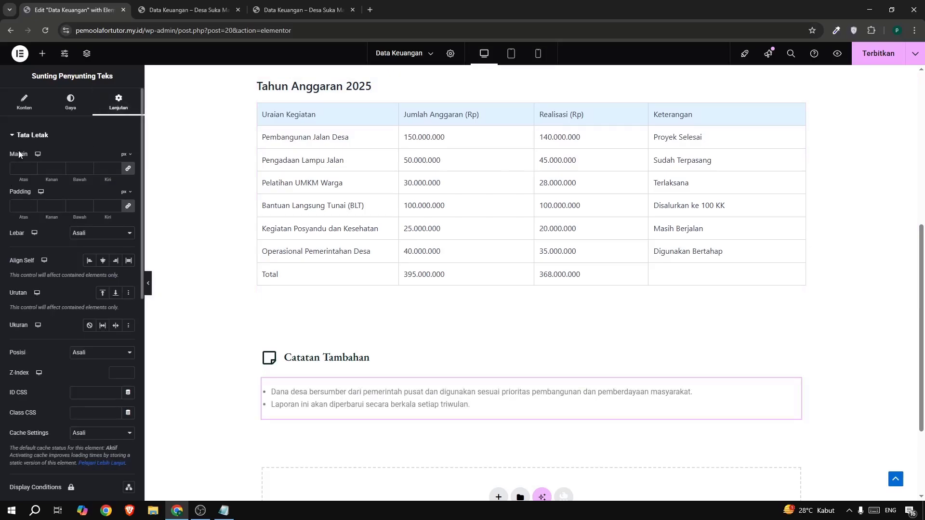
{"action": "left_click", "coordinate": [125, 154]}
{"action": "left_click", "coordinate": [124, 170]}
{"action": "left_click", "coordinate": [114, 167]}
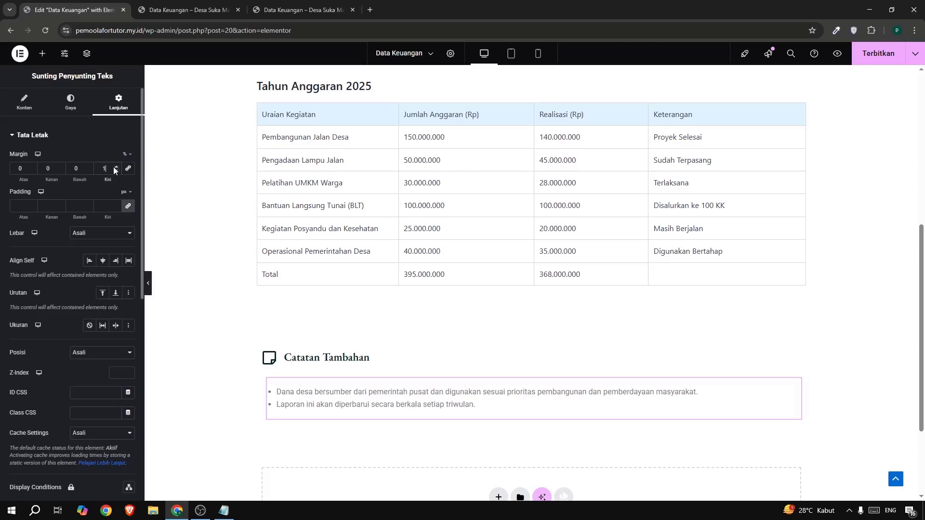
{"action": "left_click", "coordinate": [114, 167]}
{"action": "left_click", "coordinate": [114, 166]}
{"action": "left_click", "coordinate": [113, 167]}
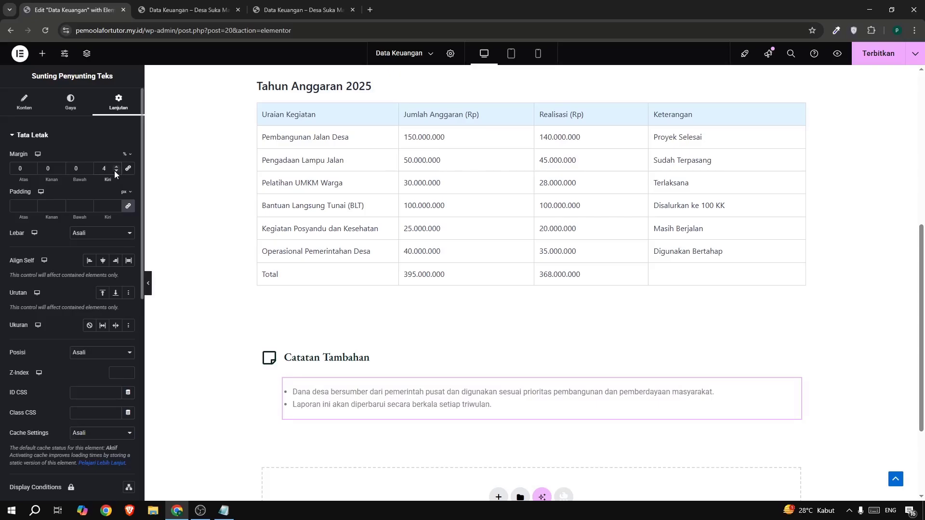
{"action": "left_click", "coordinate": [114, 171]}
{"action": "left_click", "coordinate": [32, 171]}
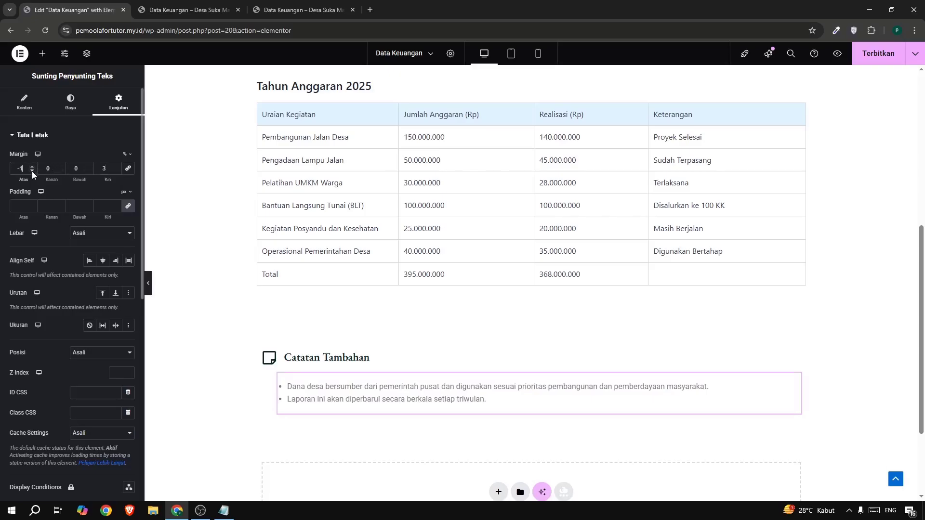
{"action": "left_click", "coordinate": [32, 171]}
{"action": "left_click", "coordinate": [32, 171]}
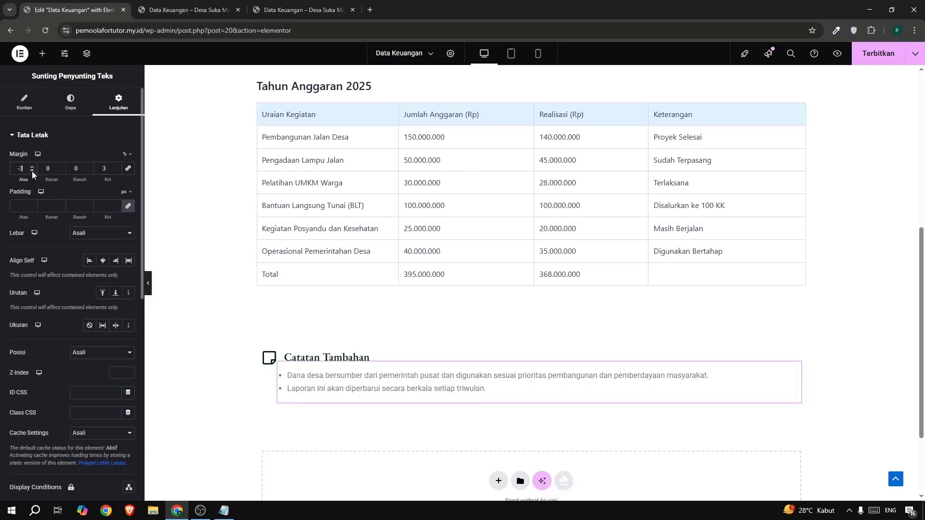
{"action": "left_click", "coordinate": [115, 166]}
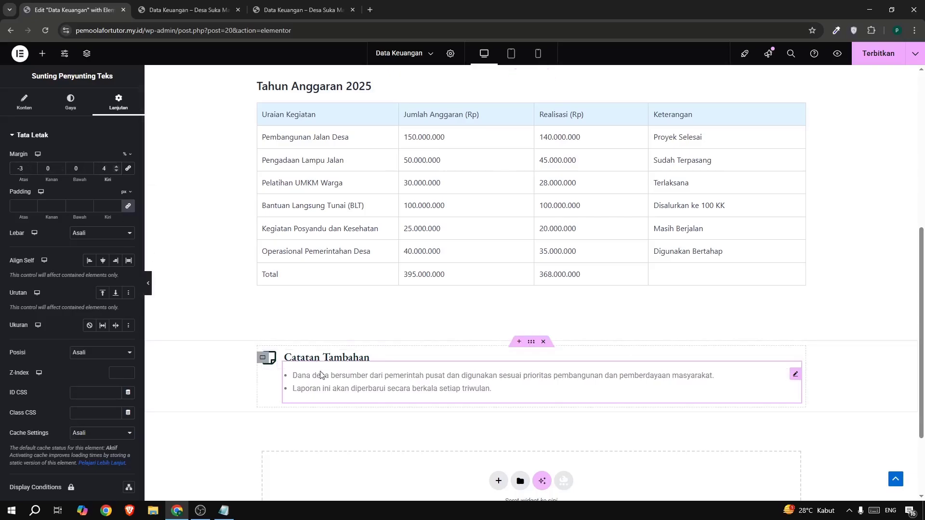
{"action": "left_click", "coordinate": [873, 57]}
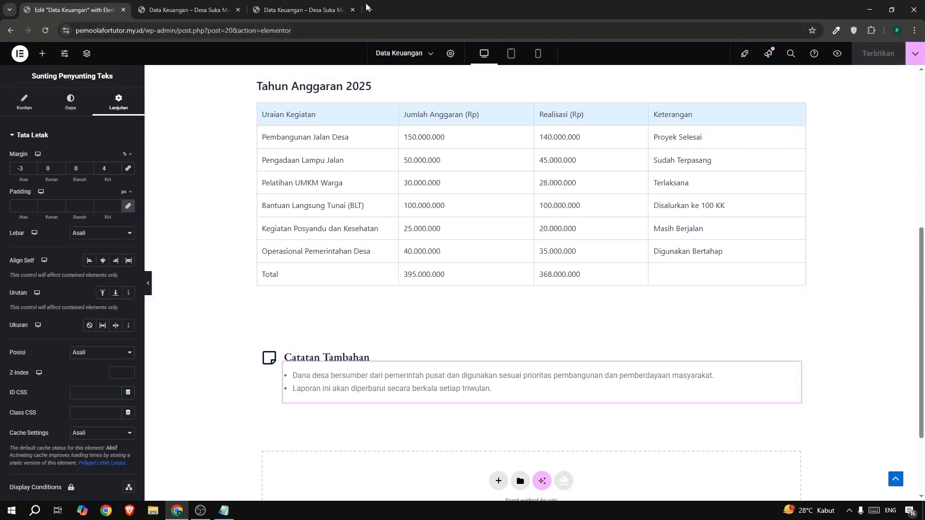
Check the button below the notes on the reference page, then add a button widget below the bulleted notes.
{"action": "left_click", "coordinate": [299, 10]}
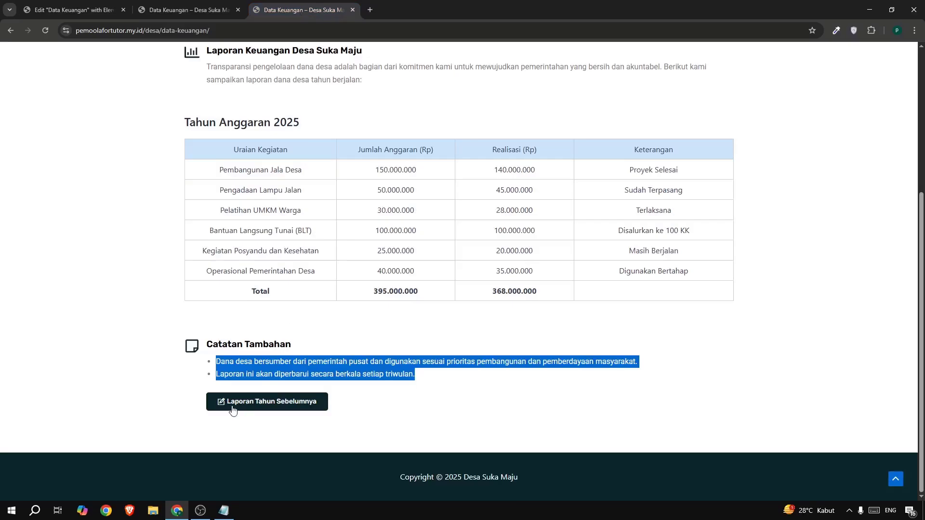
{"action": "left_click", "coordinate": [65, 12]}
{"action": "left_click", "coordinate": [42, 58]}
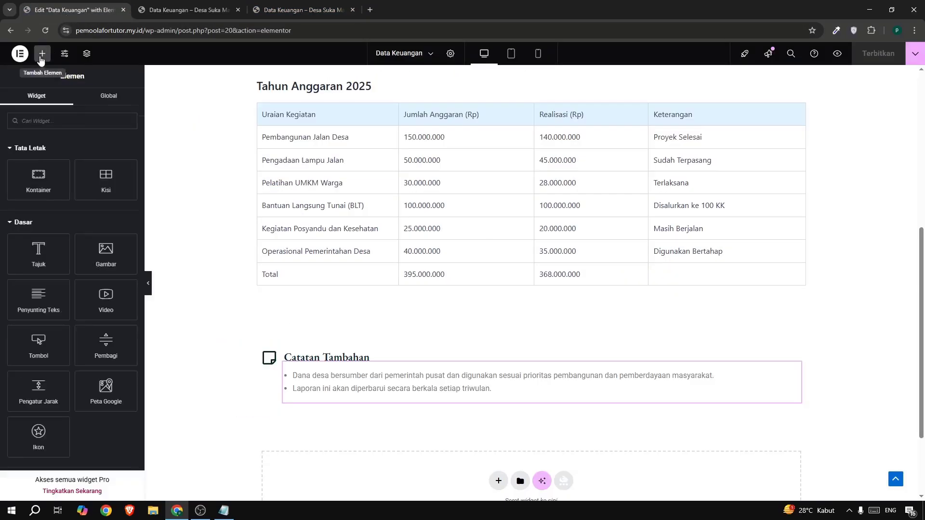
{"action": "left_click_drag", "start_coordinate": [46, 352], "coordinate": [313, 396]}
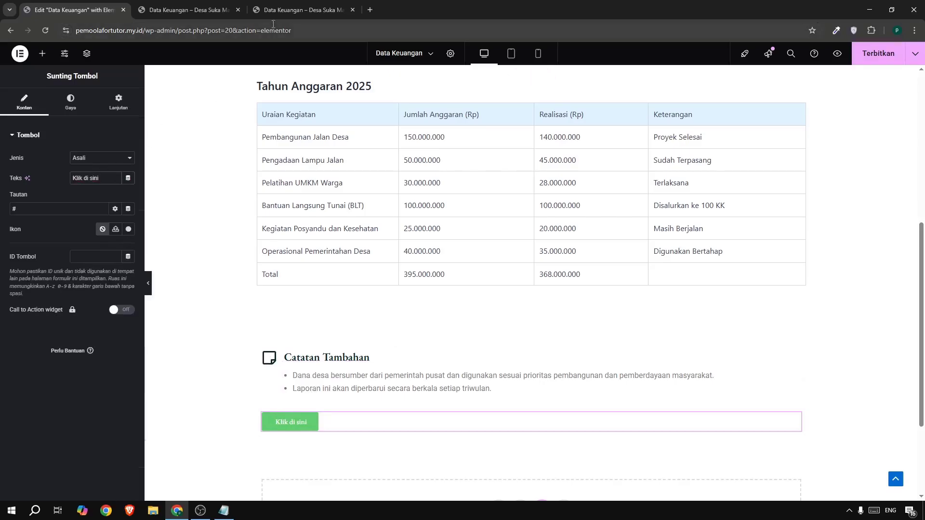
Copy the button label from the reference page and set the new button's text to "Laporan Tahun Sebelumnya".
{"action": "left_click", "coordinate": [282, 8]}
{"action": "left_click", "coordinate": [175, 410]}
{"action": "left_click_drag", "start_coordinate": [184, 407], "coordinate": [325, 404]}
{"action": "key", "text": "ctrl+c"}
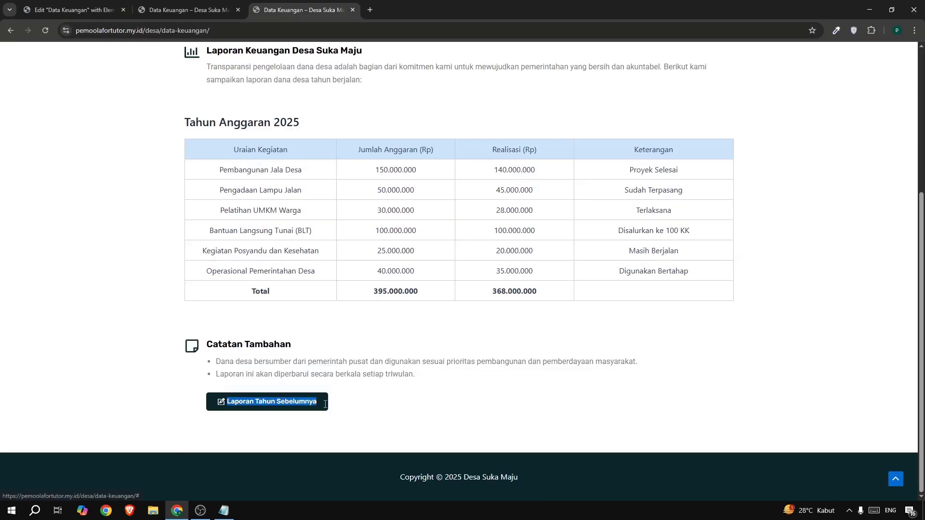
{"action": "left_click", "coordinate": [84, 11]}
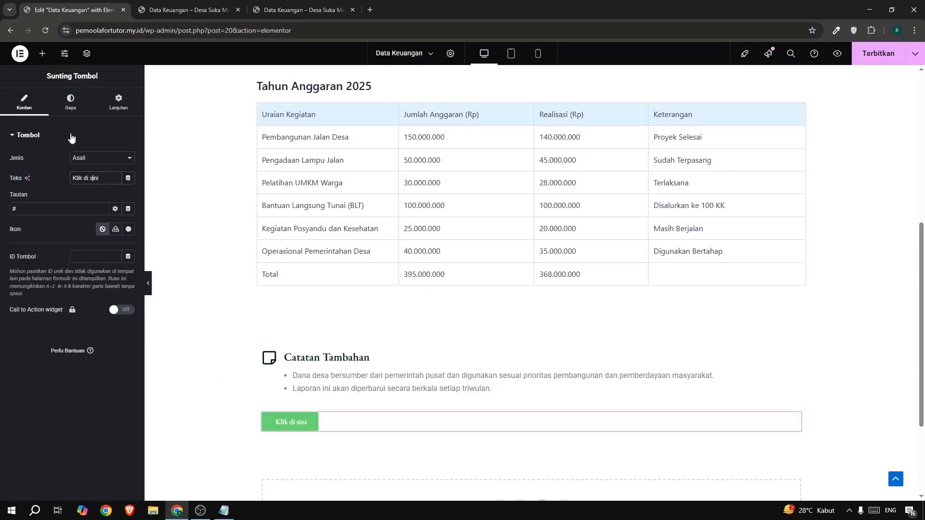
{"action": "triple_click", "coordinate": [87, 184]}
{"action": "key", "text": "ctrl+v"}
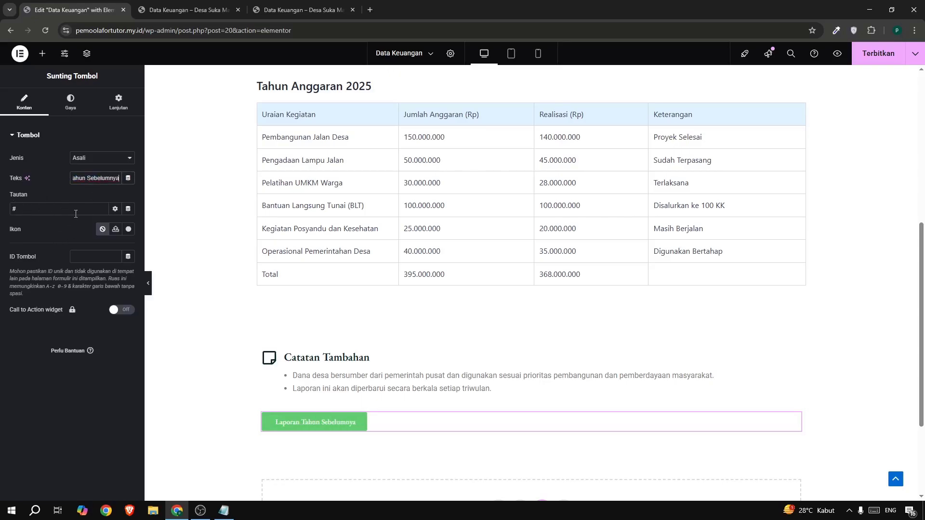
Search the icon library for "penc", add the pencil-in-square icon to the button, and set the icon spacing to 9 px.
{"action": "left_click", "coordinate": [127, 229]}
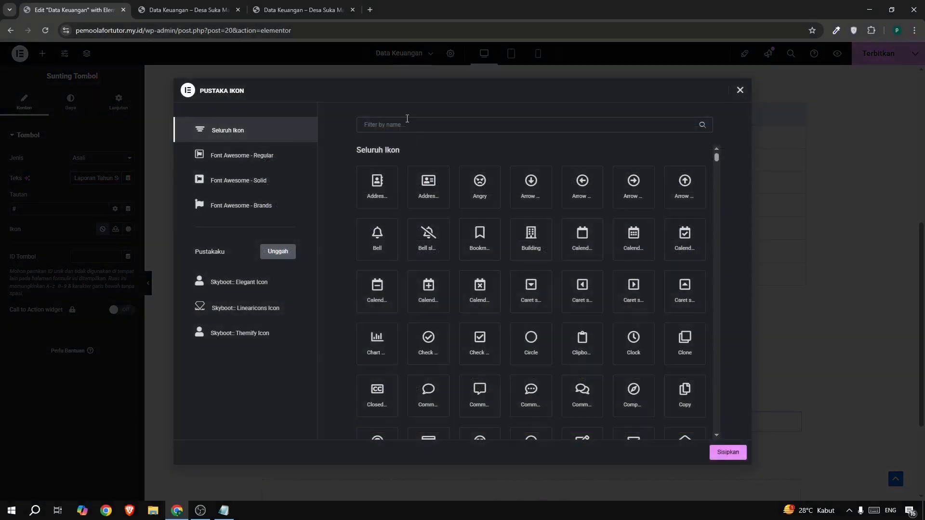
{"action": "left_click", "coordinate": [116, 232]}
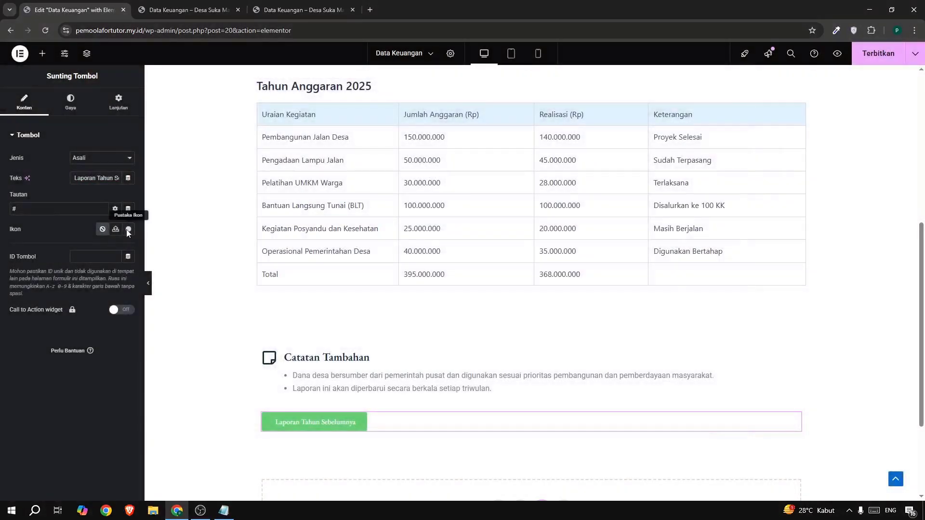
{"action": "left_click", "coordinate": [128, 230]}
{"action": "type", "text": "penc"}
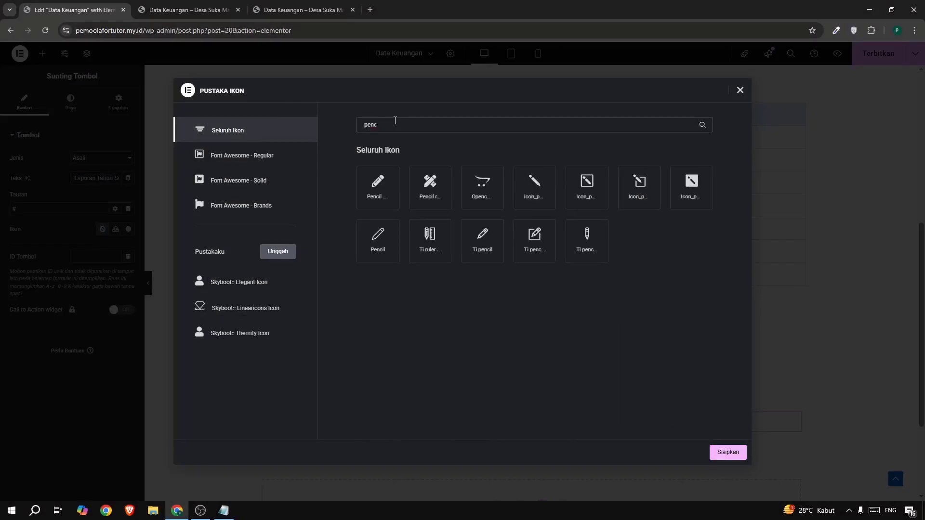
{"action": "left_click", "coordinate": [533, 245]}
{"action": "left_click", "coordinate": [728, 452]}
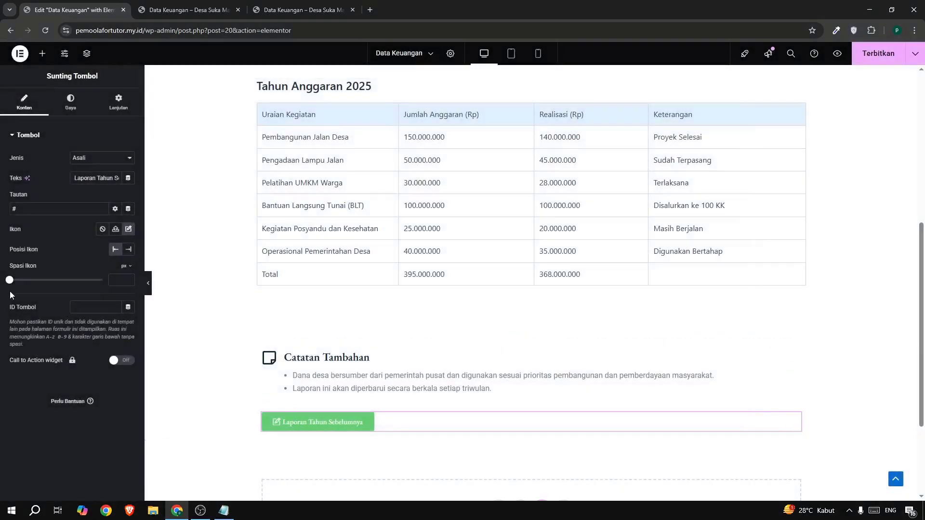
{"action": "left_click_drag", "start_coordinate": [12, 284], "coordinate": [28, 286]}
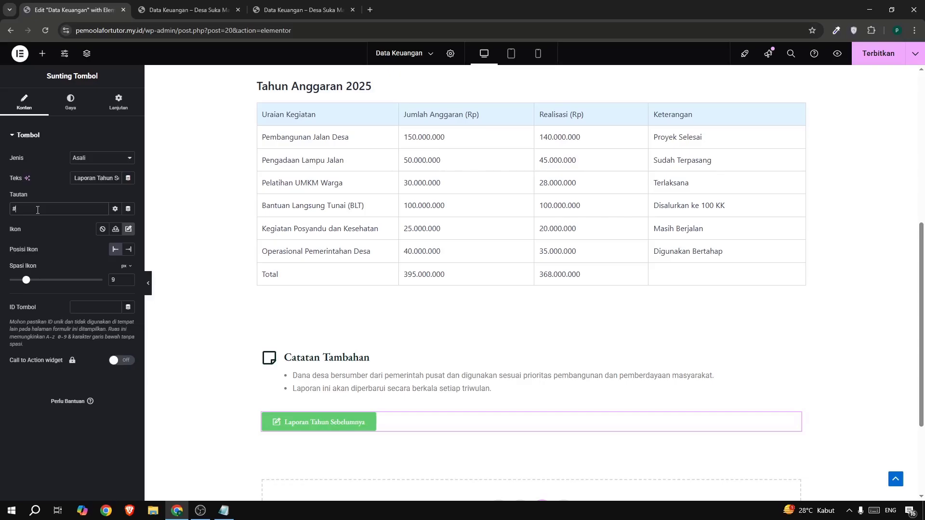
Copy the dark teal rgb(10, 38, 41) from the colour picker extension's history and use it as the button's background colour.
{"action": "scroll", "coordinate": [192, 242], "scroll_direction": "up", "scroll_amount": 3}
{"action": "scroll", "coordinate": [313, 316], "scroll_direction": "down", "scroll_amount": 5}
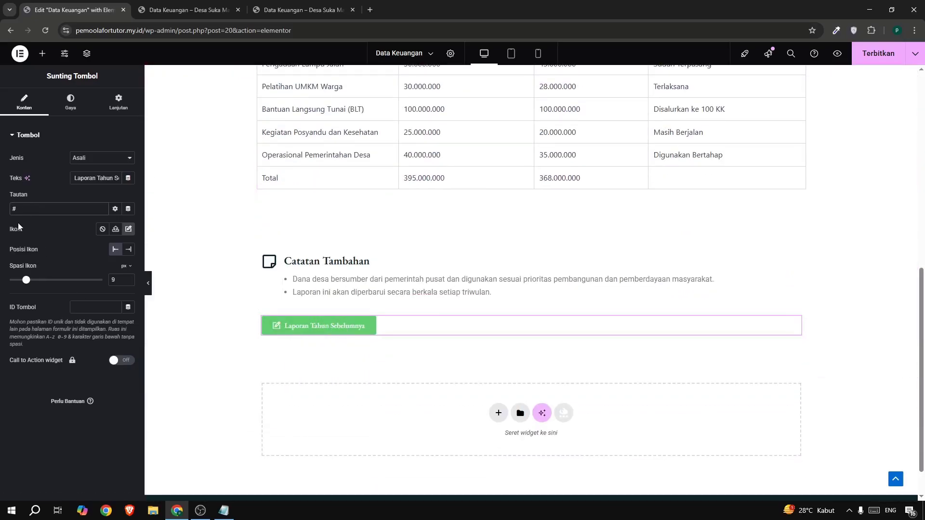
{"action": "left_click", "coordinate": [835, 30]}
{"action": "left_click", "coordinate": [786, 73]}
{"action": "left_click", "coordinate": [787, 92]}
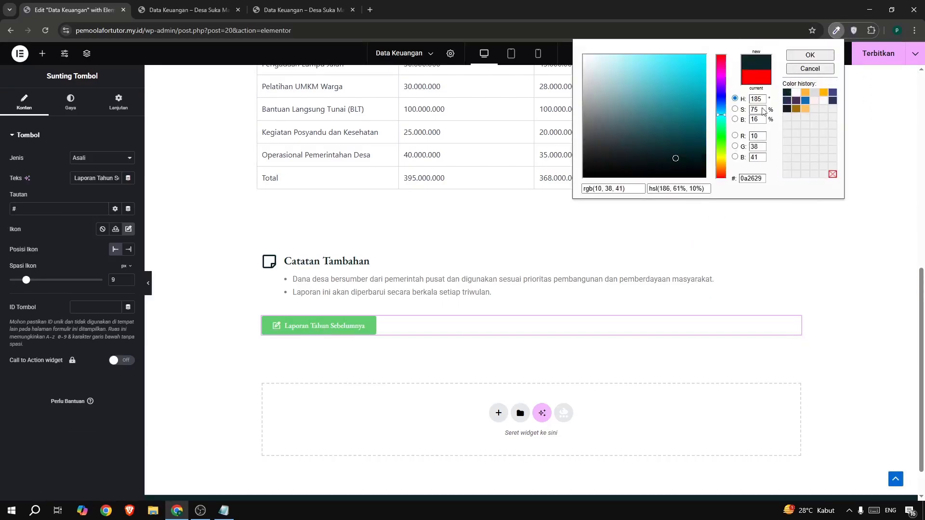
{"action": "triple_click", "coordinate": [620, 187]}
{"action": "key", "text": "ctrl+c"}
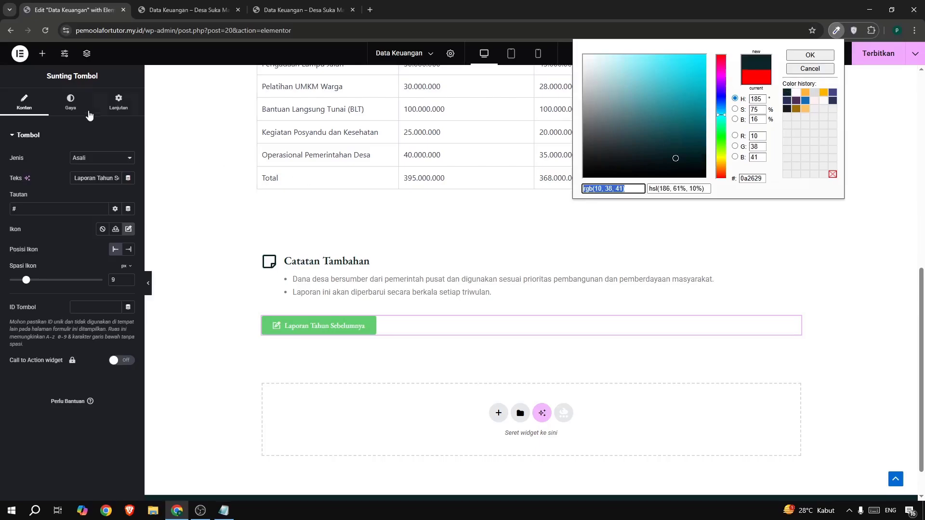
{"action": "left_click", "coordinate": [90, 116]}
{"action": "left_click", "coordinate": [70, 118]}
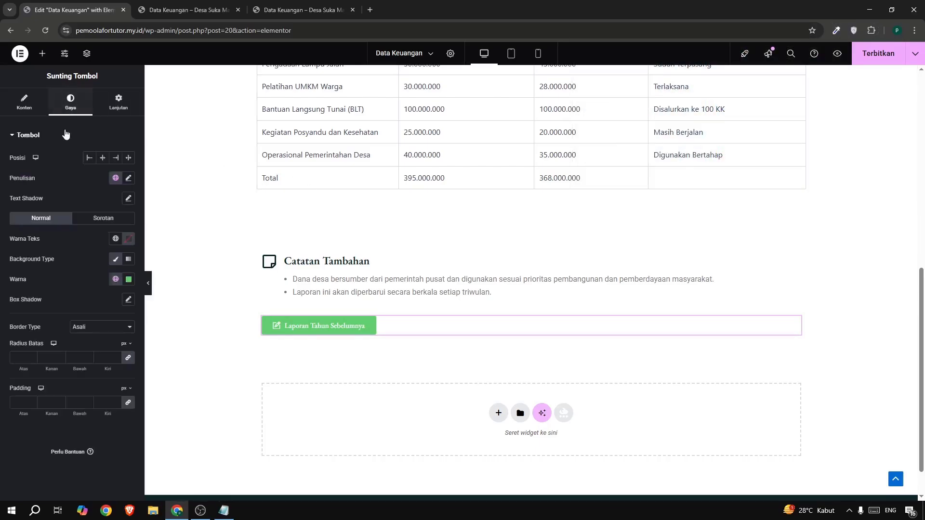
{"action": "left_click", "coordinate": [126, 282]}
{"action": "key", "text": "ctrl+v"}
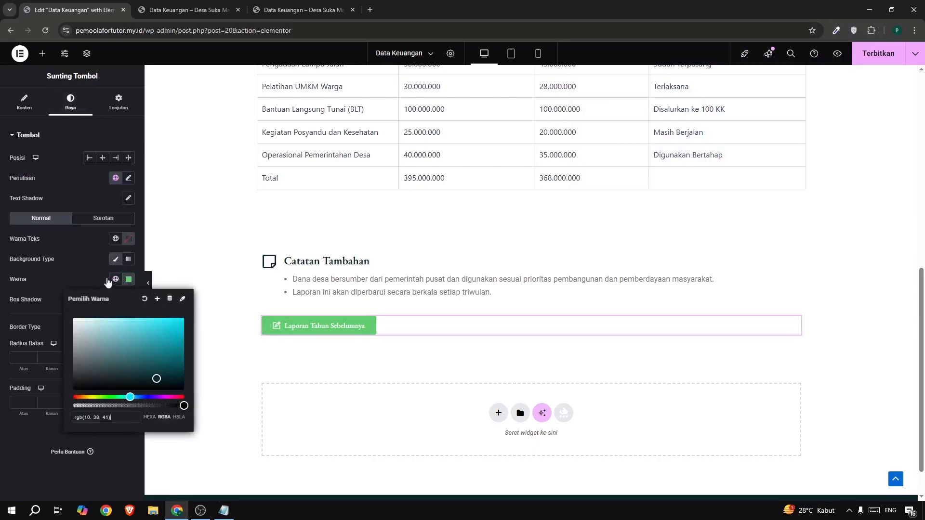
{"action": "left_click", "coordinate": [34, 263]}
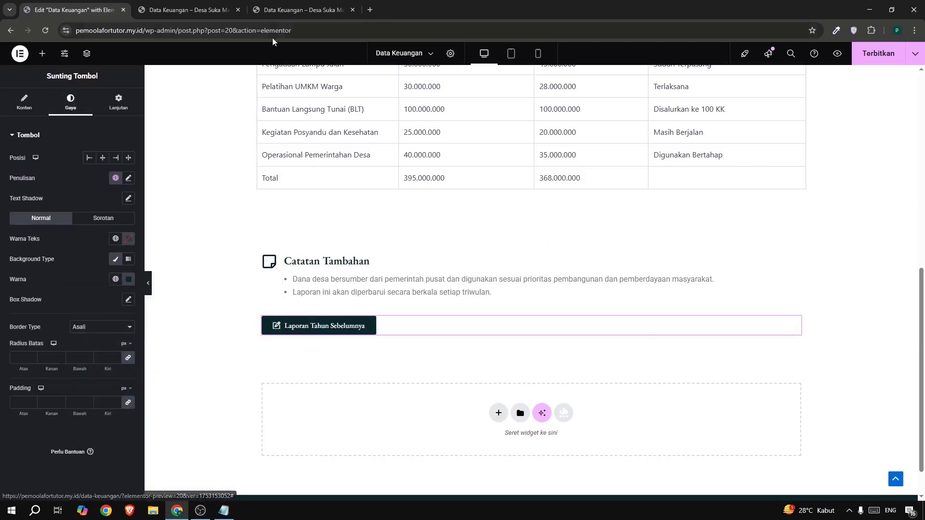
Compare the button with the reference page, then unlink its margins, switch the unit to percent, and set left to 4 and top to -2.
{"action": "left_click", "coordinate": [271, 10]}
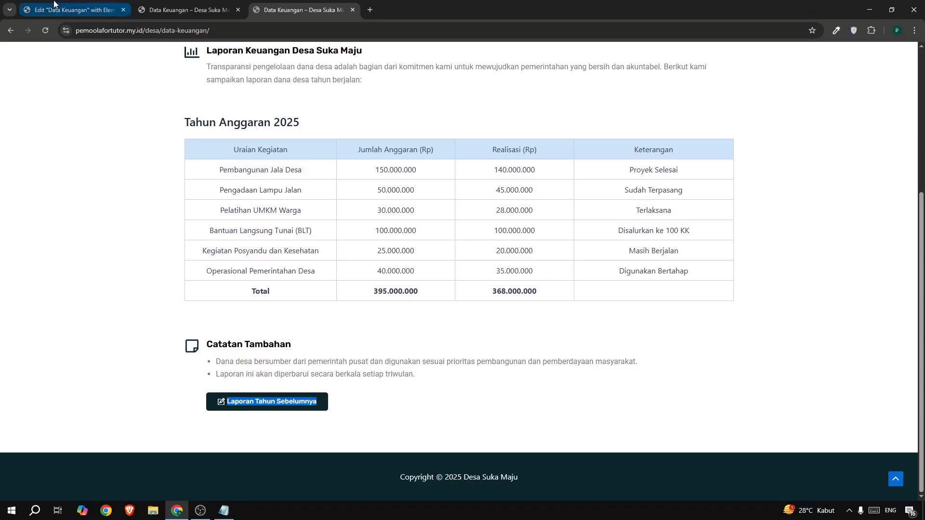
{"action": "left_click", "coordinate": [72, 10]}
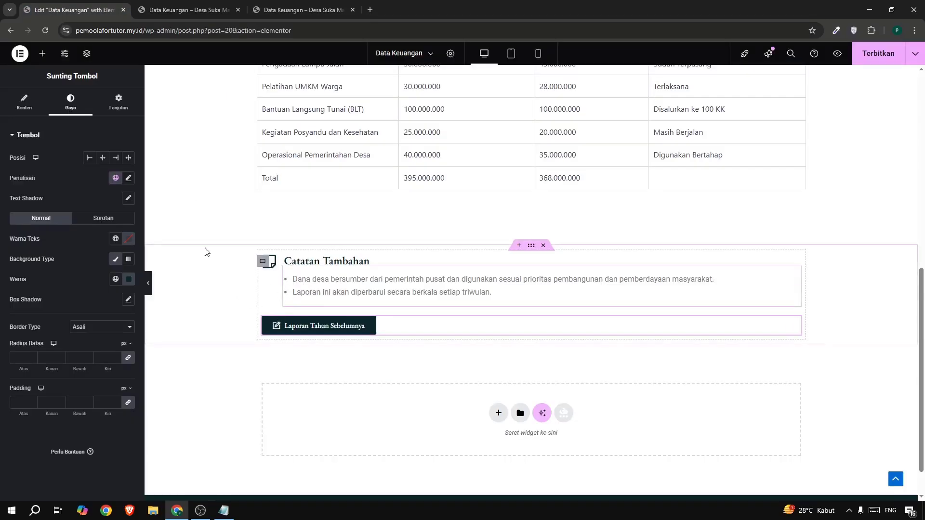
{"action": "left_click", "coordinate": [121, 107]}
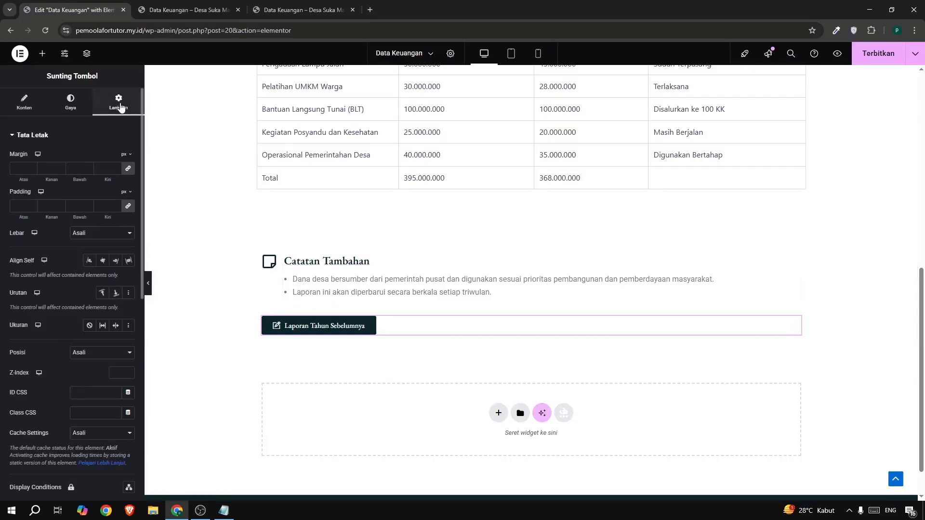
{"action": "left_click", "coordinate": [128, 168]}
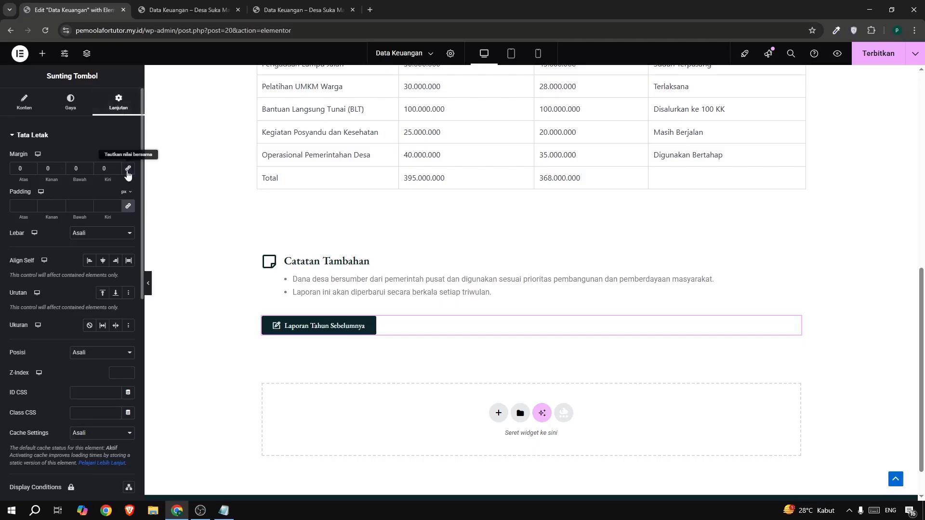
{"action": "left_click", "coordinate": [126, 154]}
{"action": "left_click", "coordinate": [126, 173]}
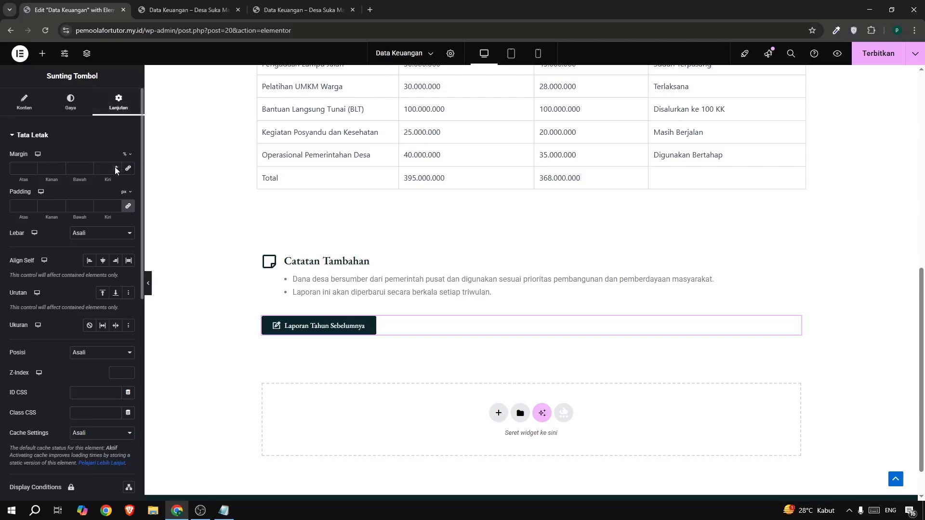
{"action": "left_click", "coordinate": [116, 167]}
{"action": "left_click", "coordinate": [116, 167]}
{"action": "left_click", "coordinate": [116, 167]}
{"action": "left_click", "coordinate": [116, 167]}
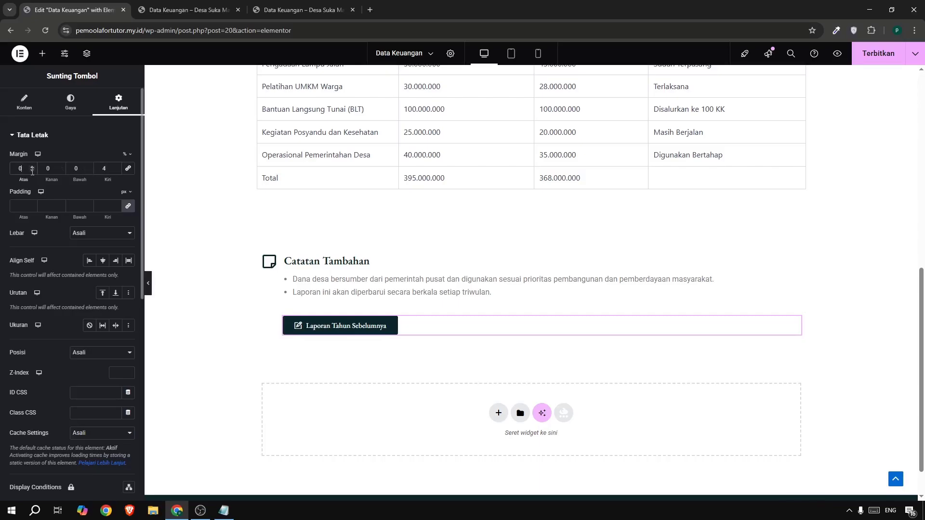
{"action": "left_click", "coordinate": [32, 170]}
{"action": "left_click", "coordinate": [32, 170]}
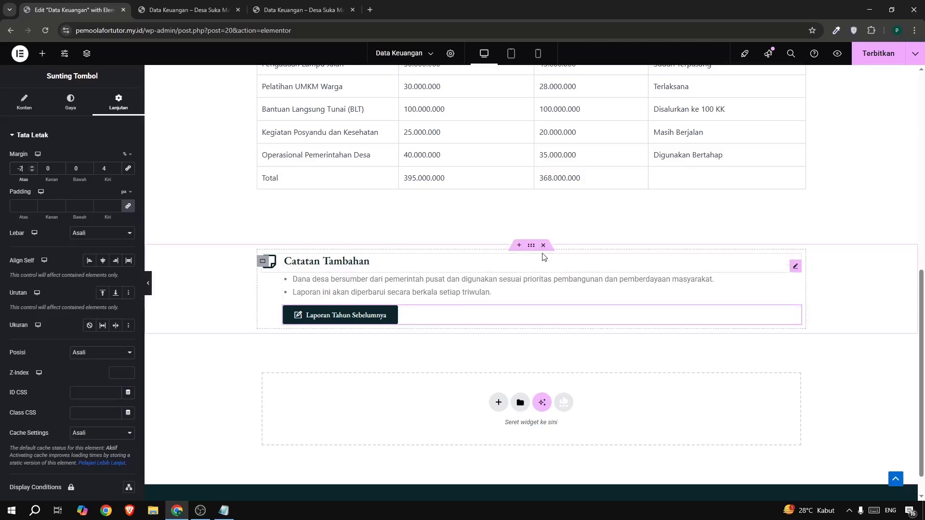
Set the Catatan Tambahan container's bottom margin to 5% and publish the page.
{"action": "left_click", "coordinate": [531, 246]}
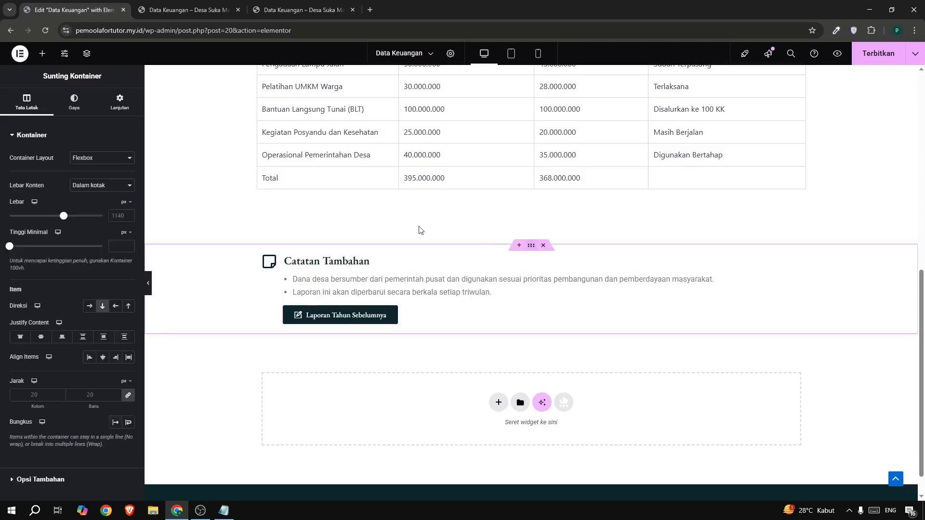
{"action": "left_click", "coordinate": [119, 105]}
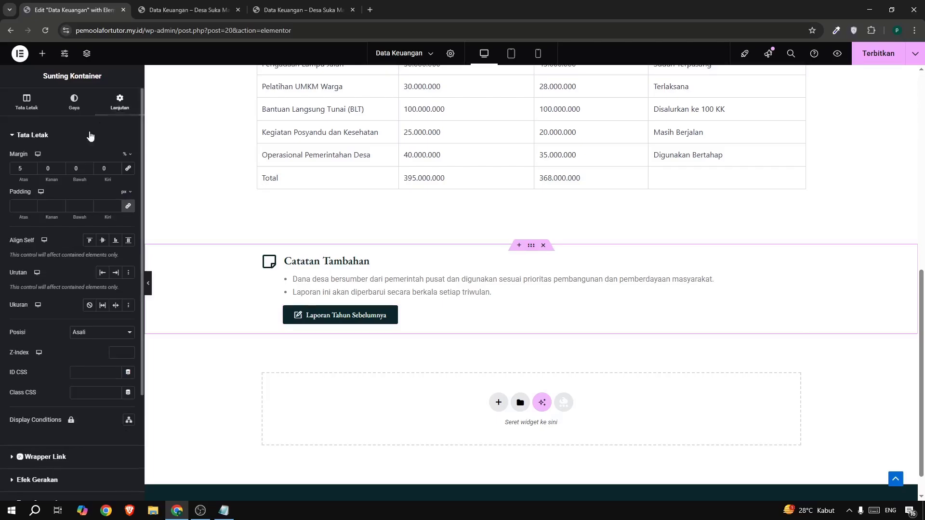
{"action": "double_click", "coordinate": [78, 168]}
{"action": "type", "text": "5"}
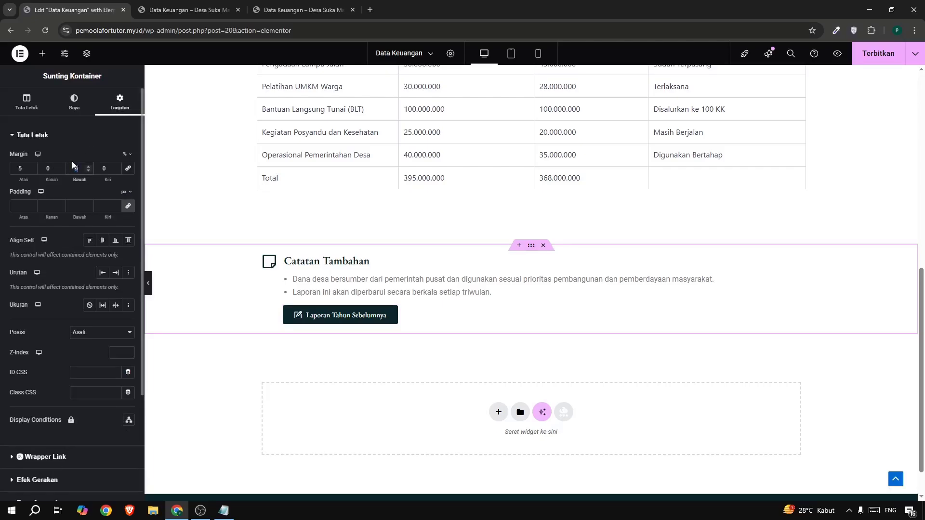
{"action": "left_click", "coordinate": [868, 59]}
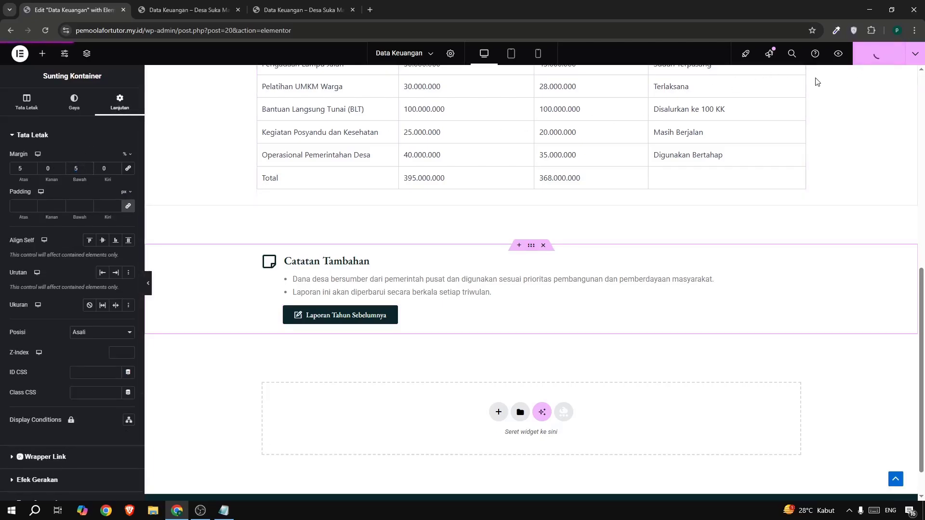
Open the live Data Keuangan page from the site navigation and review its header, table and Catatan Tambahan section.
{"action": "left_click", "coordinate": [240, 10]}
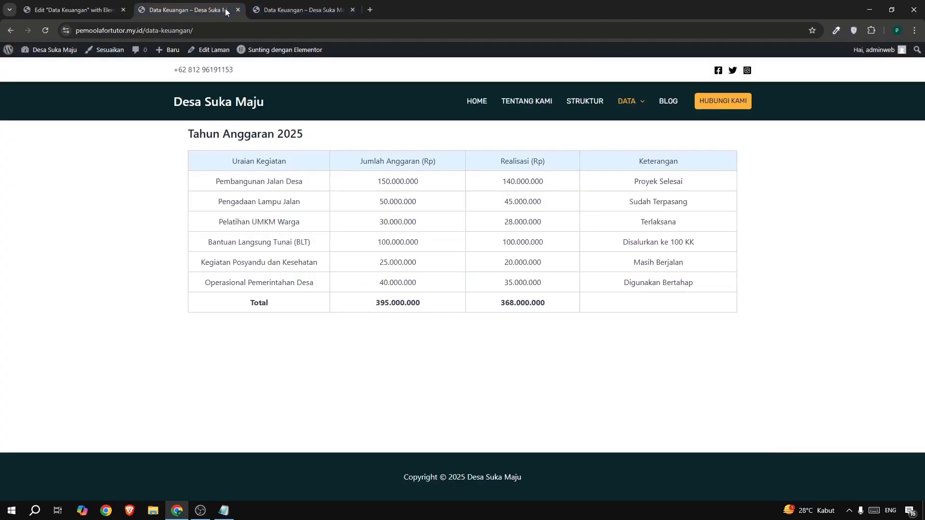
{"action": "mouse_move", "coordinate": [626, 104]}
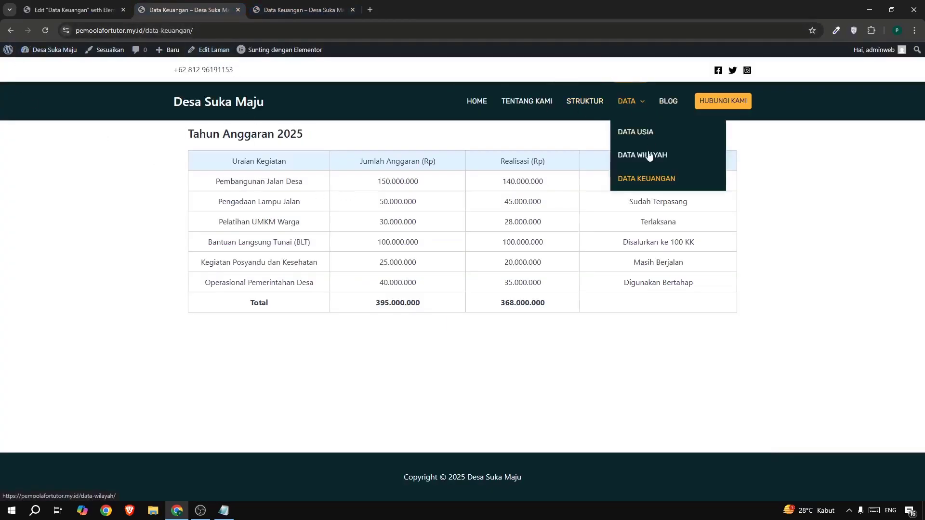
{"action": "left_click", "coordinate": [641, 178]}
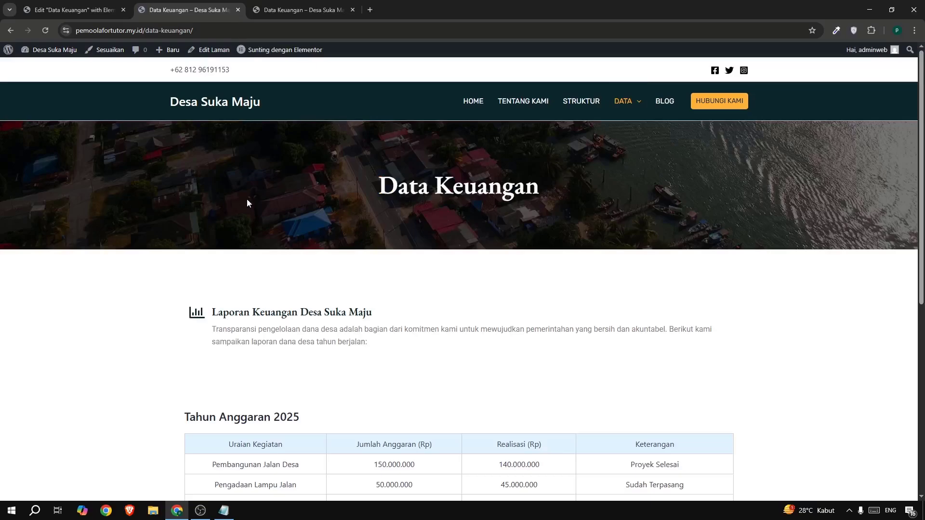
{"action": "scroll", "coordinate": [482, 197], "scroll_direction": "down", "scroll_amount": 7}
{"action": "scroll", "coordinate": [483, 202], "scroll_direction": "up", "scroll_amount": 2}
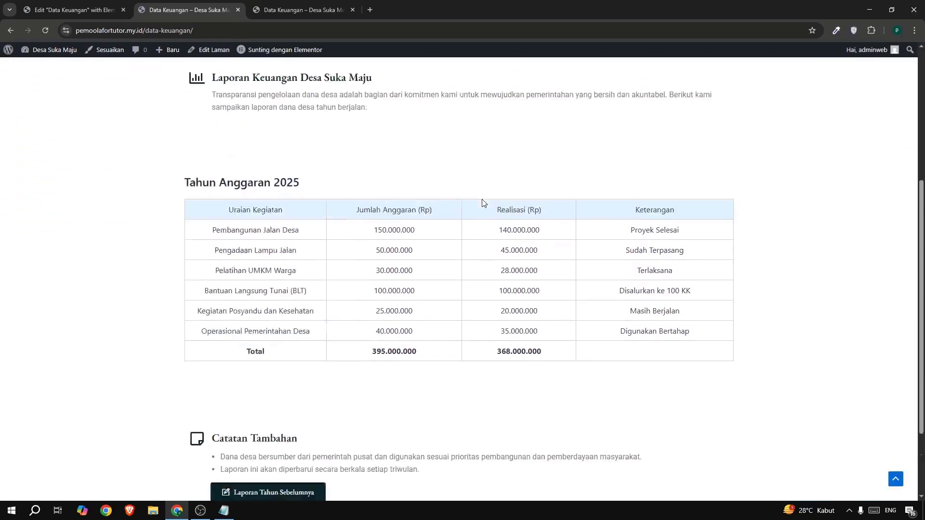
{"action": "scroll", "coordinate": [484, 202], "scroll_direction": "up", "scroll_amount": 5}
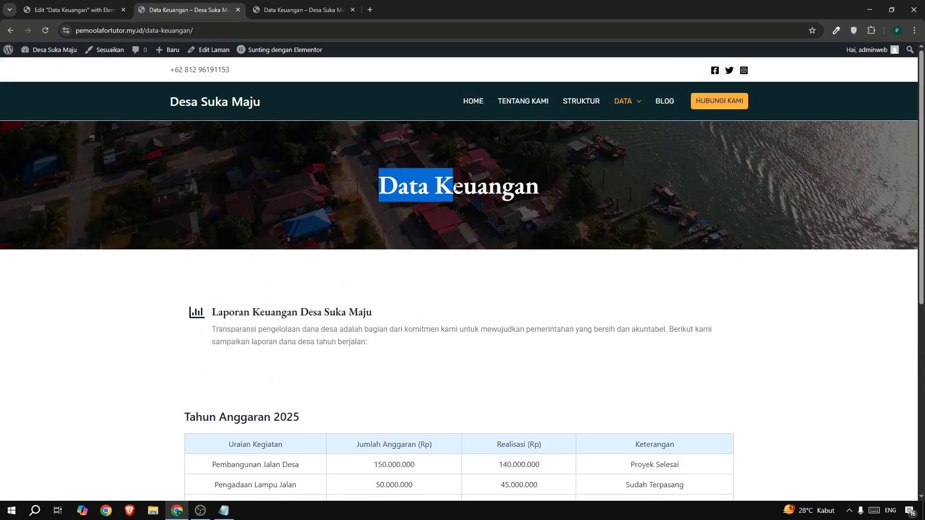
{"action": "left_click", "coordinate": [79, 10]}
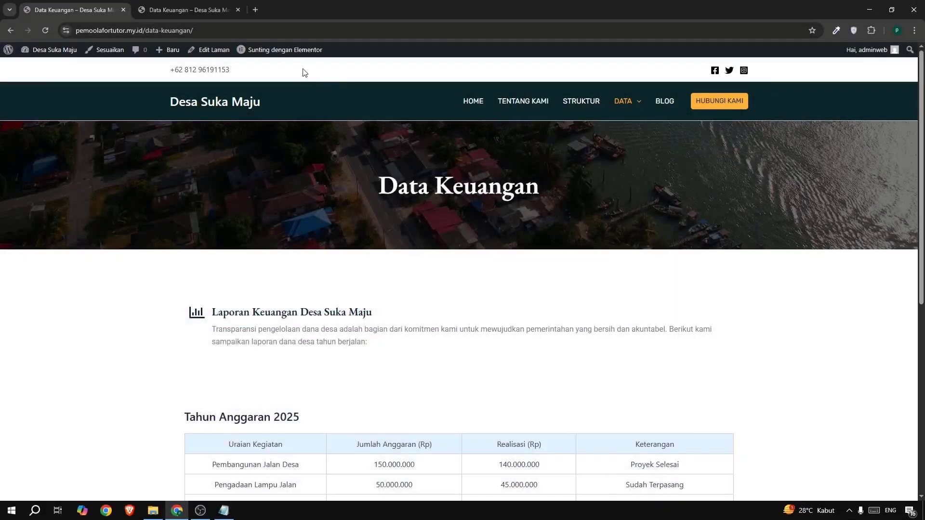
Go to the live Home page, look over its sections, and open it in the Elementor editor in a new tab placed first.
{"action": "left_click", "coordinate": [467, 105]}
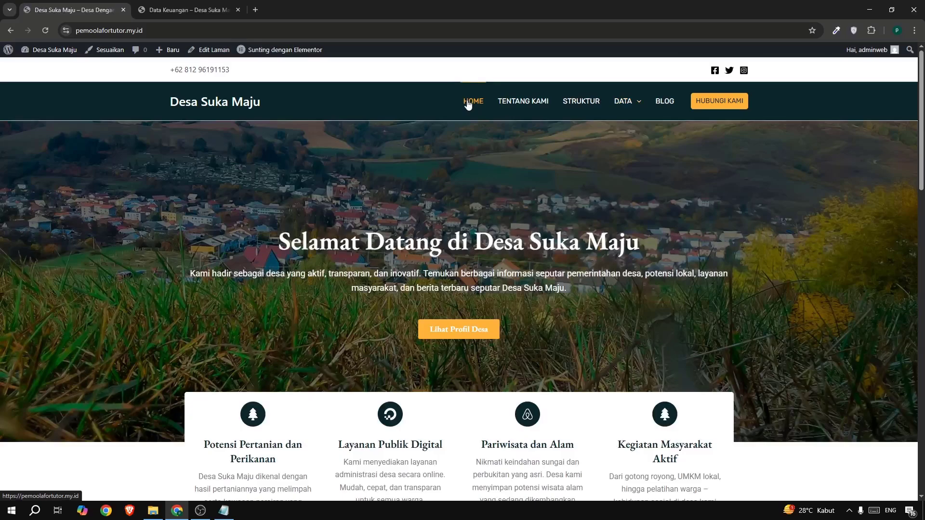
{"action": "scroll", "coordinate": [266, 206], "scroll_direction": "down", "scroll_amount": 10}
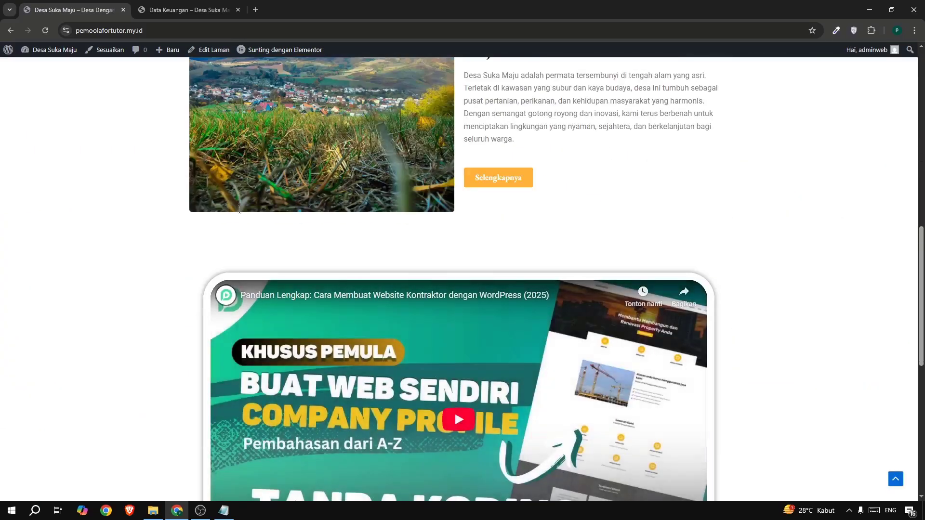
{"action": "scroll", "coordinate": [240, 210], "scroll_direction": "down", "scroll_amount": 8}
{"action": "scroll", "coordinate": [241, 212], "scroll_direction": "up", "scroll_amount": 15}
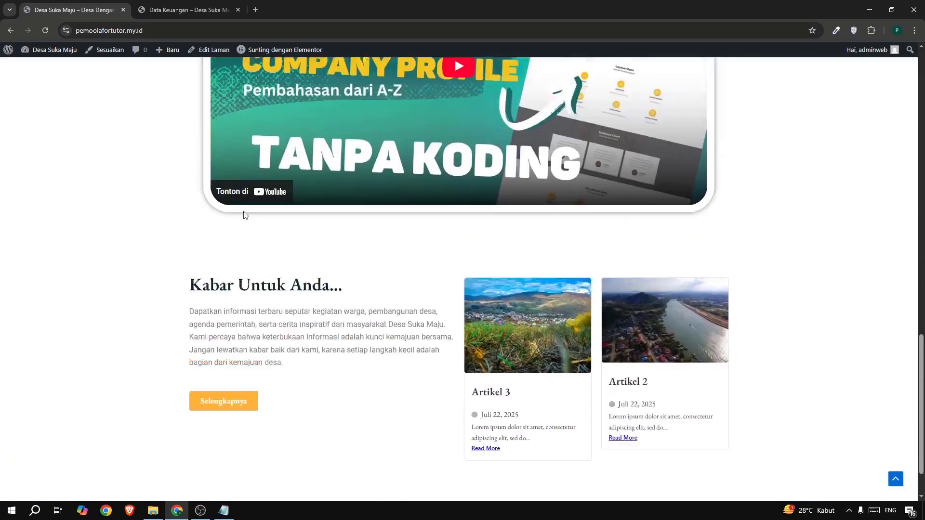
{"action": "scroll", "coordinate": [244, 215], "scroll_direction": "up", "scroll_amount": 3}
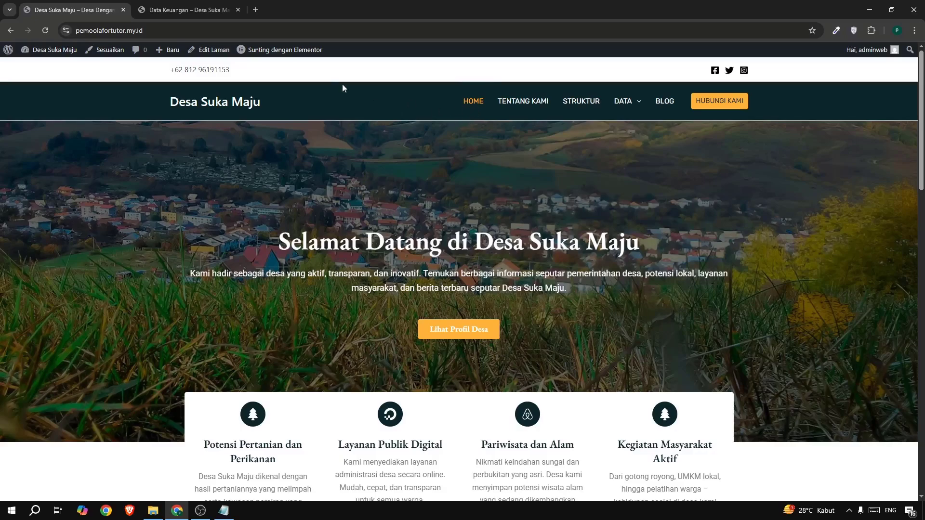
{"action": "mouse_move", "coordinate": [237, 52]}
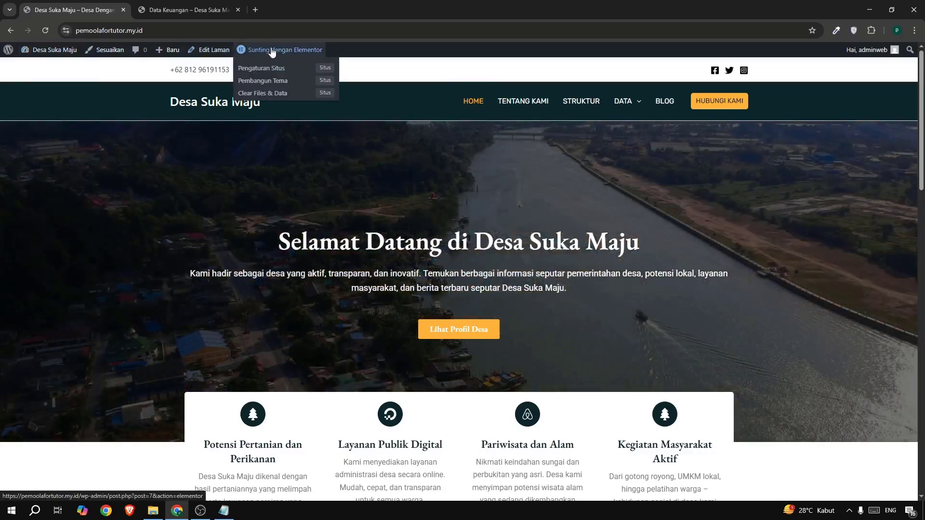
{"action": "right_click", "coordinate": [272, 52]}
{"action": "left_click", "coordinate": [292, 60]}
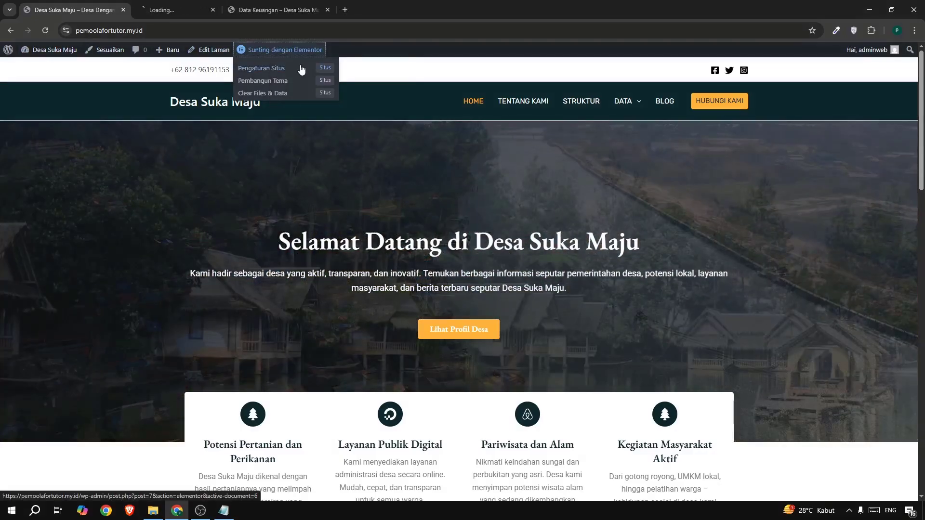
{"action": "left_click_drag", "start_coordinate": [181, 5], "coordinate": [99, 8]}
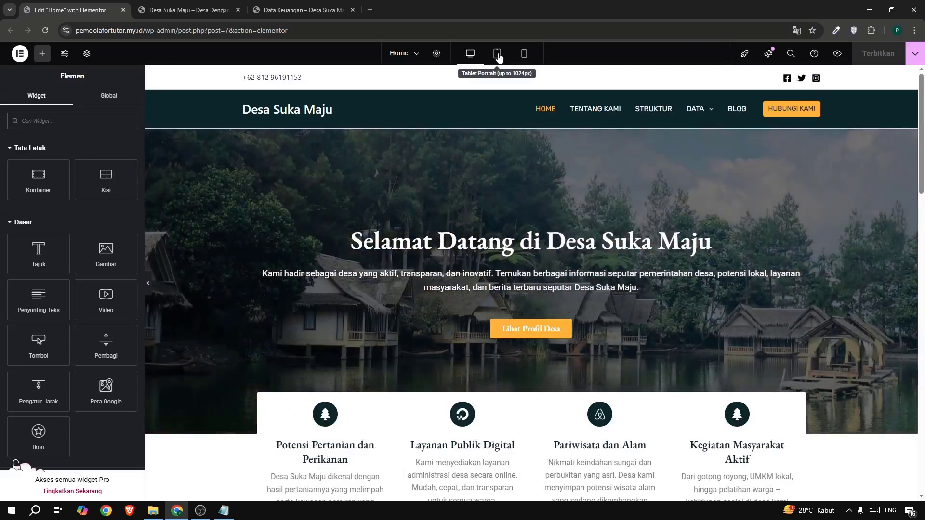
Review the Home page's sections in the tablet preview and compare its hero section with the desktop layout.
{"action": "left_click", "coordinate": [497, 54]}
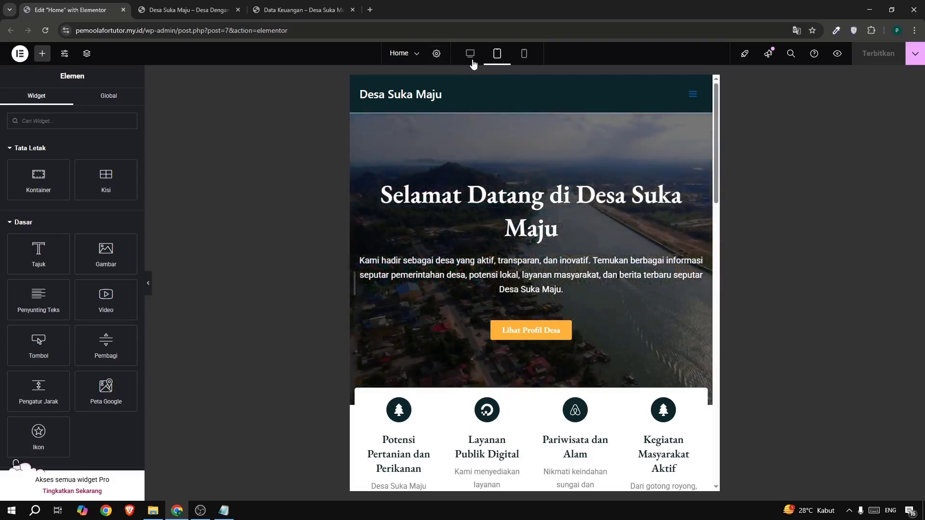
{"action": "scroll", "coordinate": [476, 308], "scroll_direction": "down", "scroll_amount": 8}
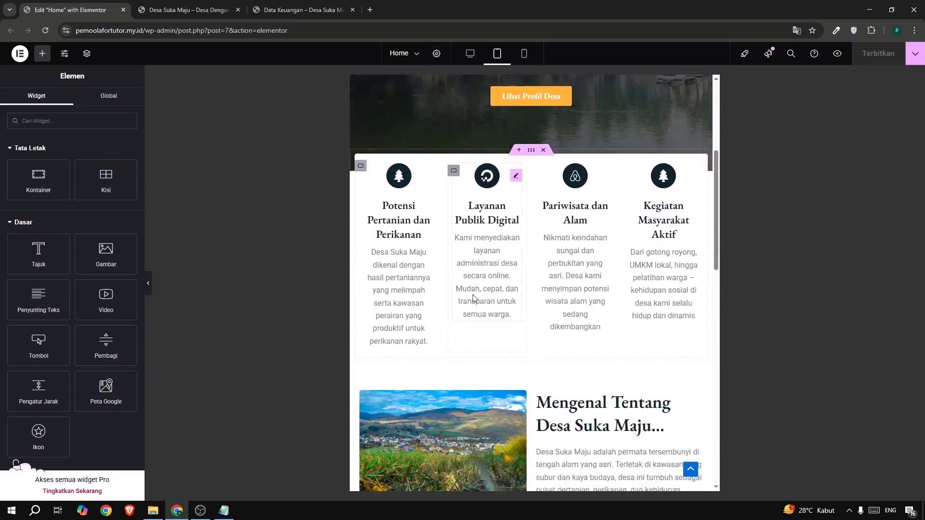
{"action": "scroll", "coordinate": [476, 307], "scroll_direction": "down", "scroll_amount": 12}
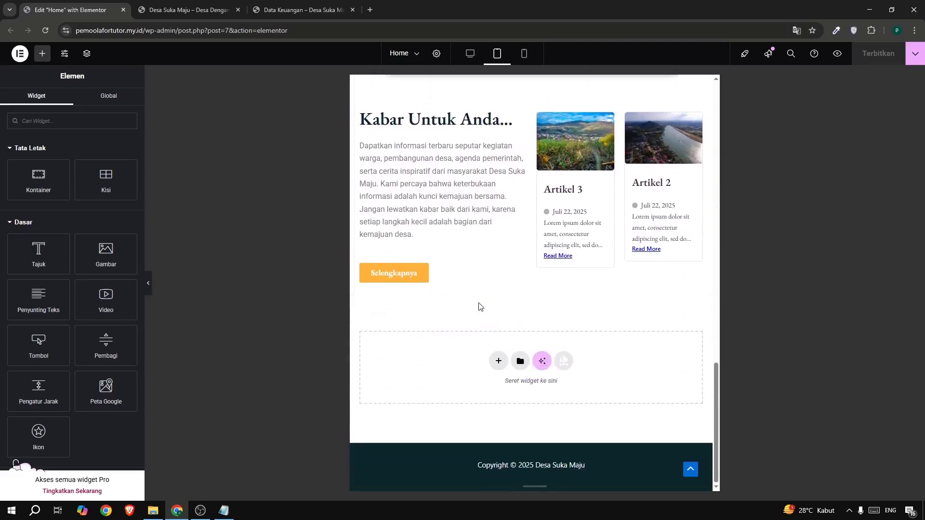
{"action": "scroll", "coordinate": [481, 306], "scroll_direction": "up", "scroll_amount": 10}
{"action": "scroll", "coordinate": [481, 306], "scroll_direction": "up", "scroll_amount": 10}
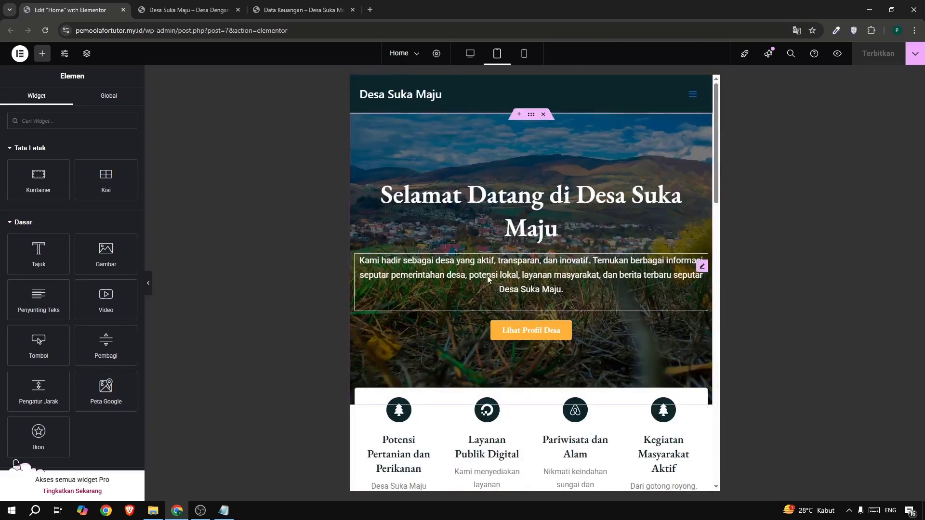
{"action": "left_click", "coordinate": [470, 54]}
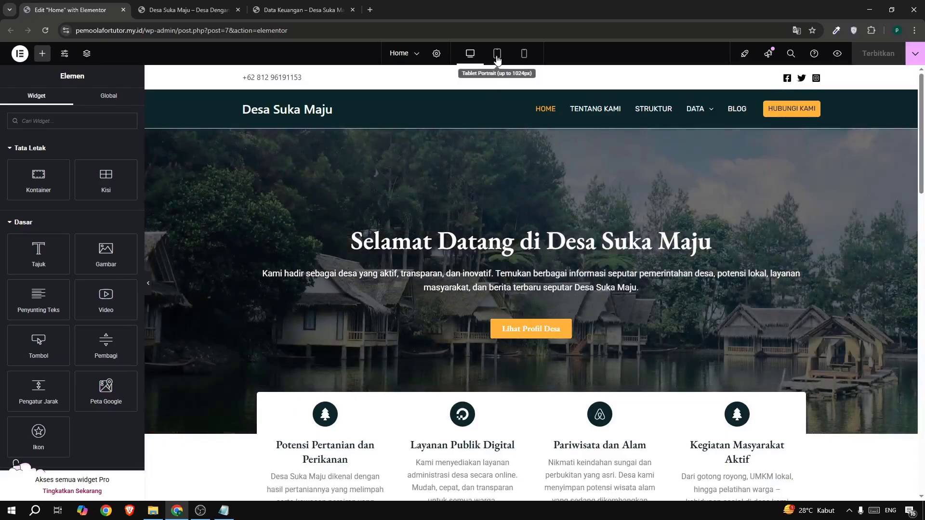
{"action": "left_click", "coordinate": [497, 54]}
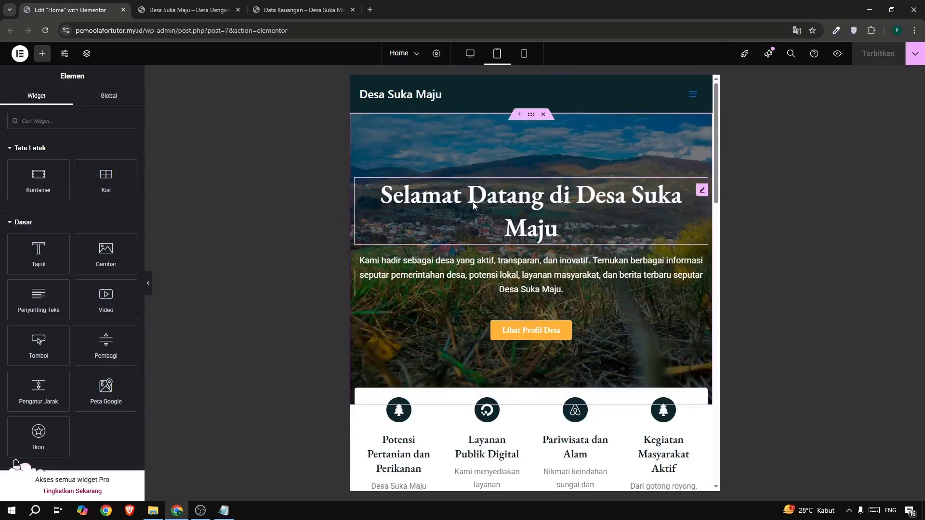
In the mobile preview, set the font size of the hero heading "Selamat Datang di Desa Suka Maju" to 42 px.
{"action": "left_click", "coordinate": [524, 57]}
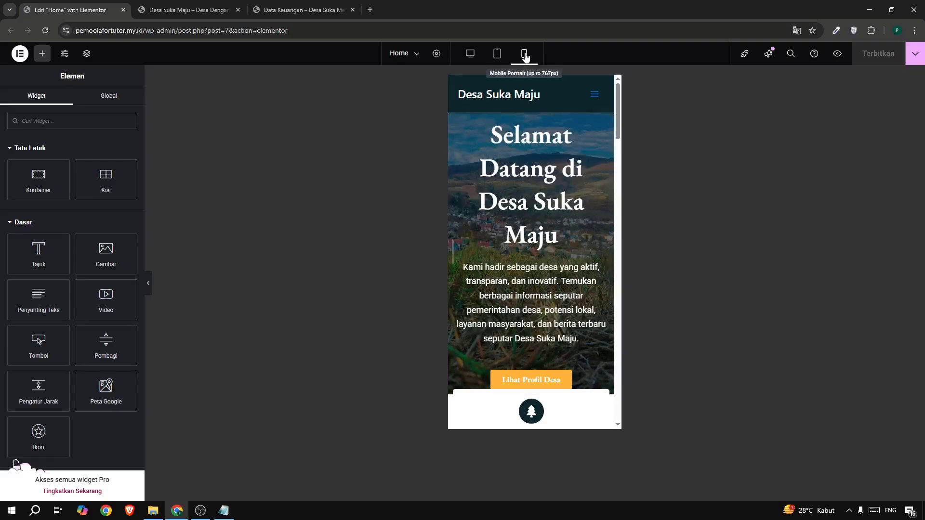
{"action": "scroll", "coordinate": [543, 206], "scroll_direction": "down", "scroll_amount": 8}
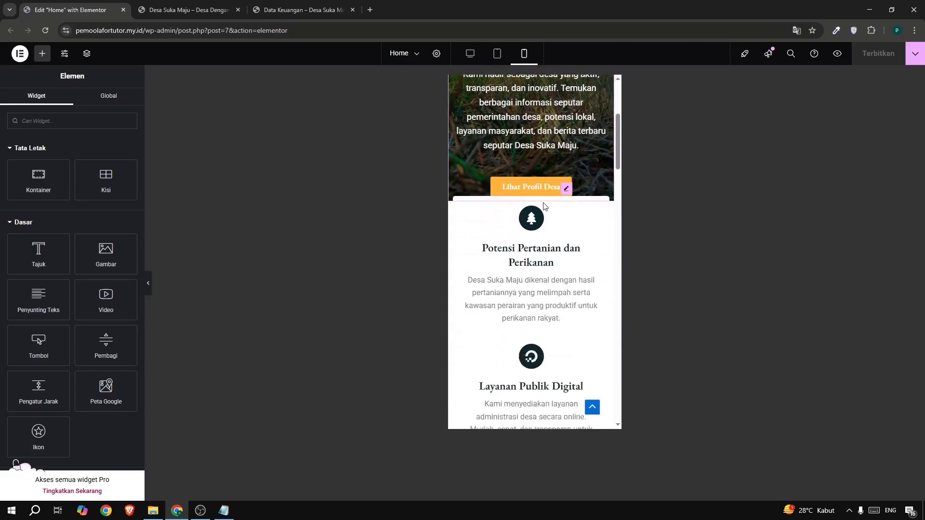
{"action": "scroll", "coordinate": [544, 206], "scroll_direction": "up", "scroll_amount": 8}
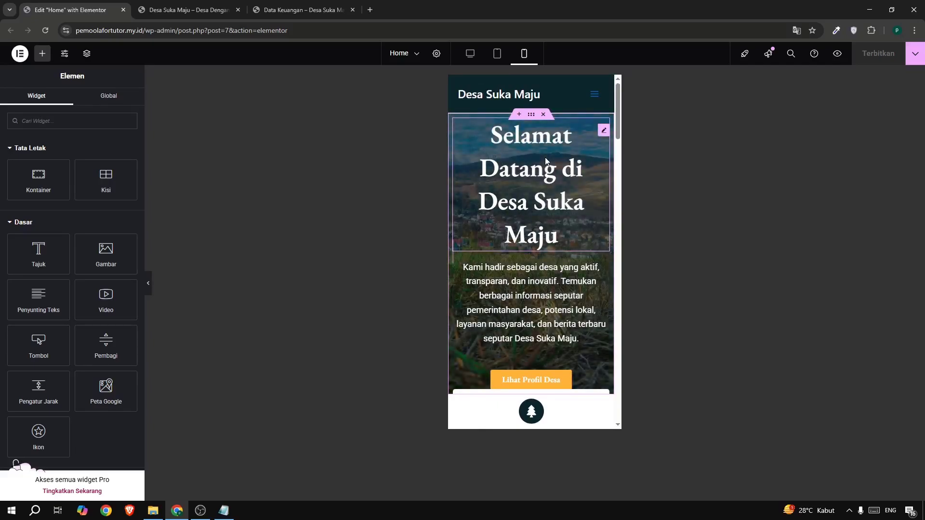
{"action": "left_click", "coordinate": [604, 132]}
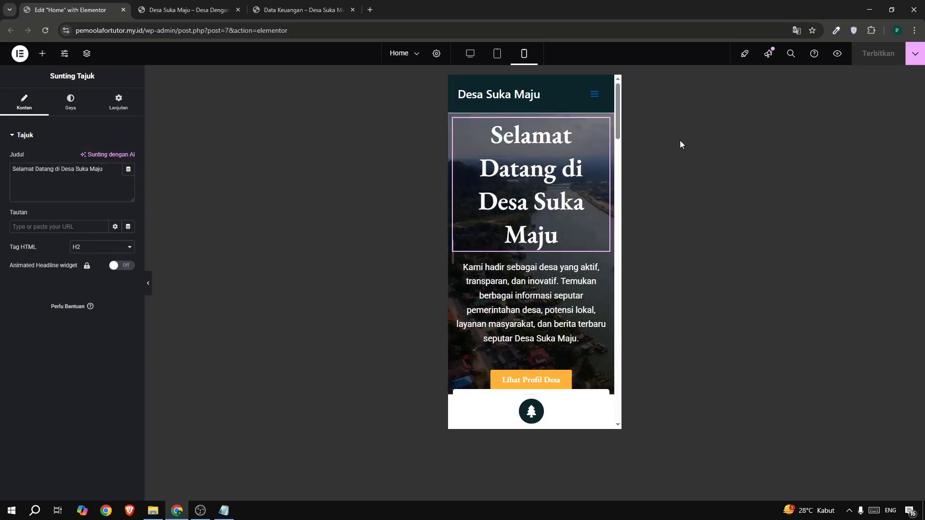
{"action": "scroll", "coordinate": [512, 219], "scroll_direction": "down", "scroll_amount": 10}
{"action": "scroll", "coordinate": [512, 219], "scroll_direction": "down", "scroll_amount": 5}
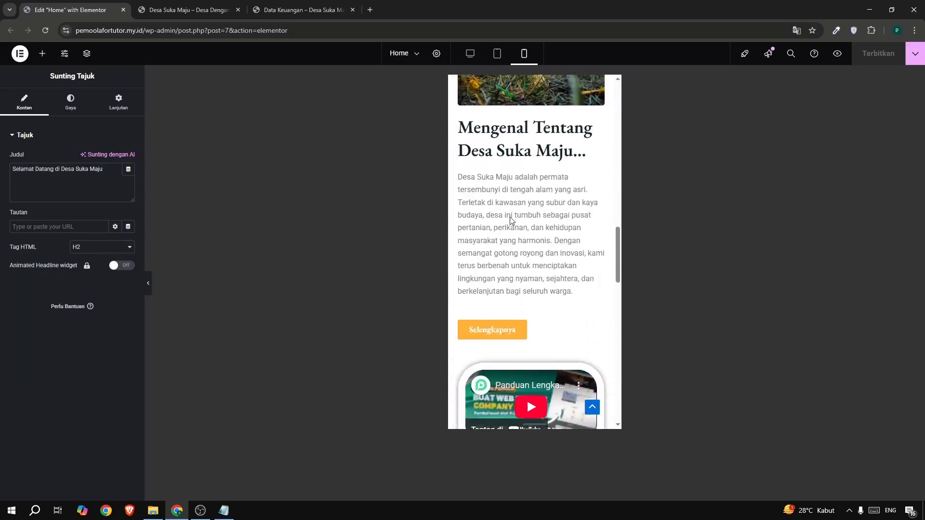
{"action": "scroll", "coordinate": [515, 212], "scroll_direction": "up", "scroll_amount": 15}
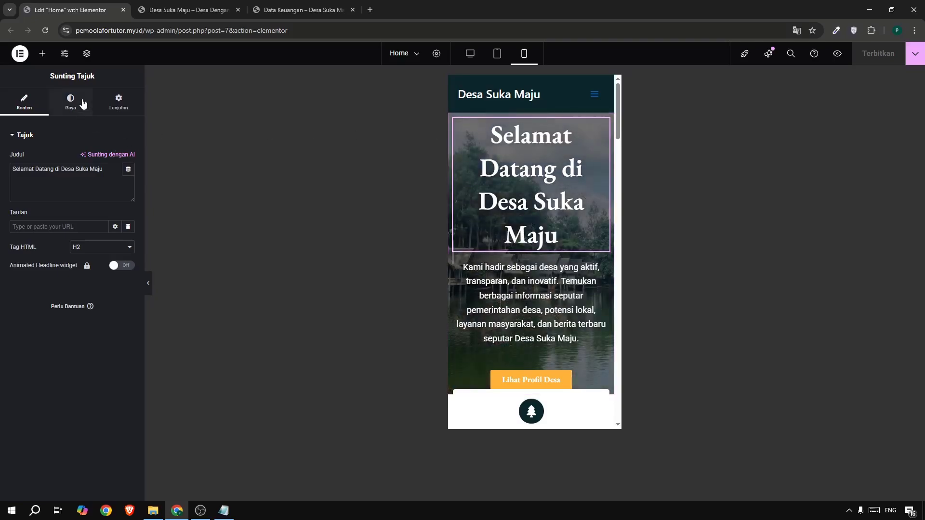
{"action": "left_click", "coordinate": [80, 101]}
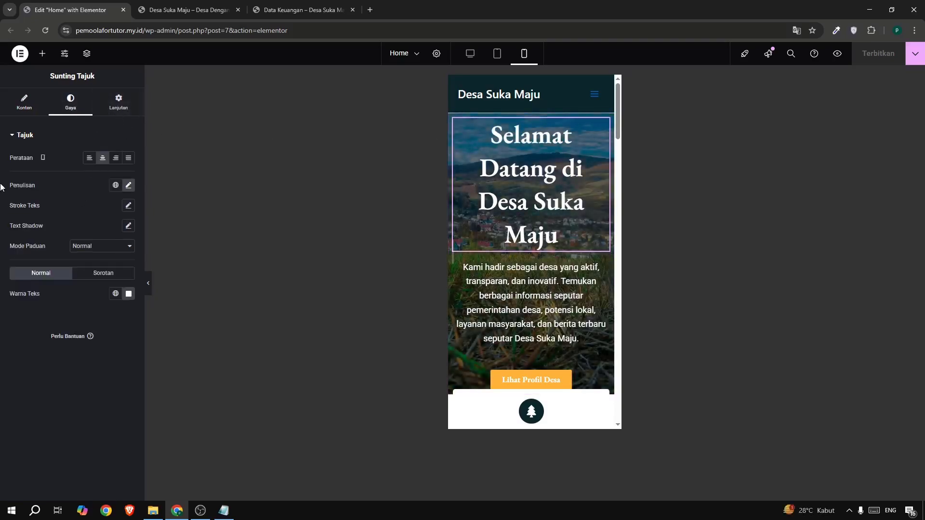
{"action": "left_click", "coordinate": [128, 185]}
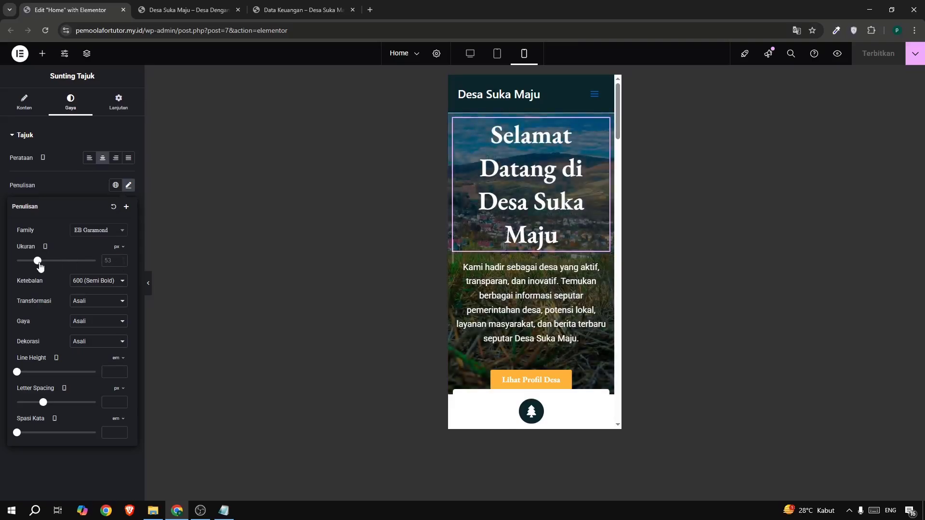
{"action": "left_click_drag", "start_coordinate": [40, 267], "coordinate": [36, 267]}
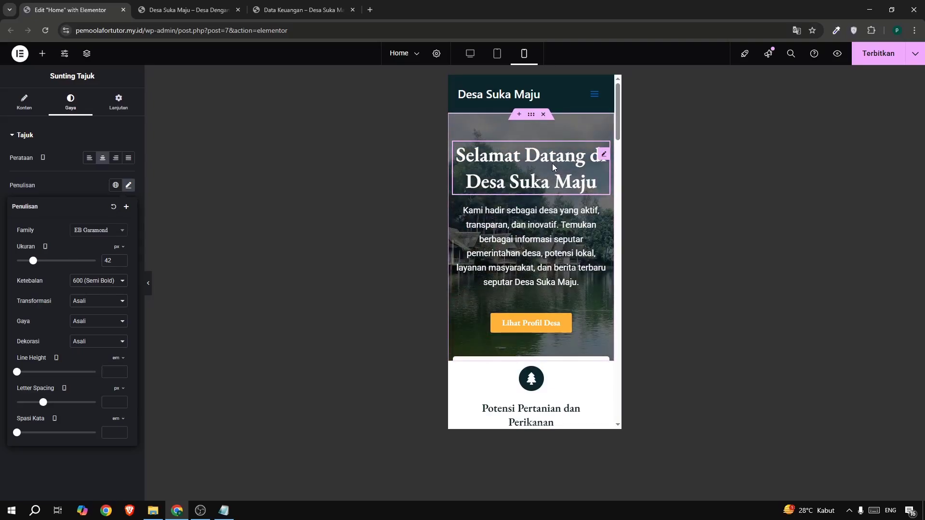
Set the mobile font size of the hero description paragraph to 14 px.
{"action": "left_click", "coordinate": [556, 229]}
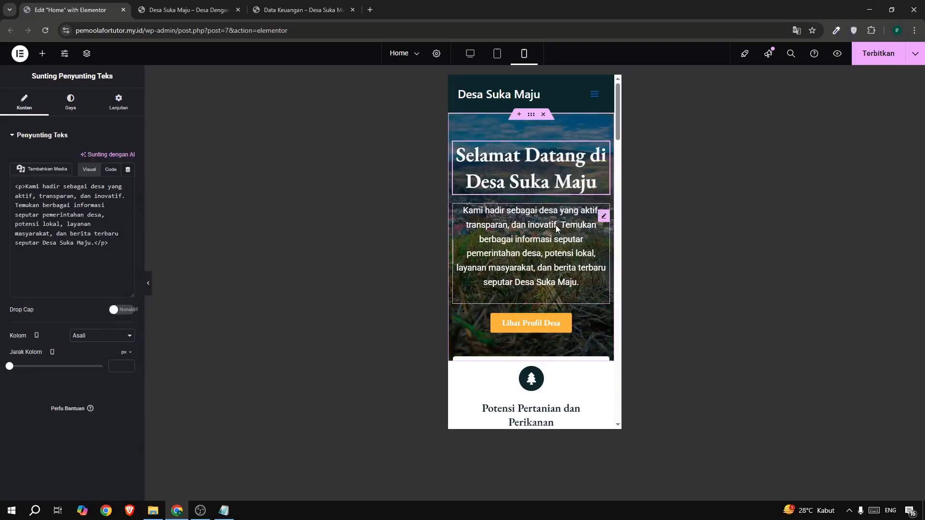
{"action": "left_click", "coordinate": [71, 102]}
{"action": "left_click", "coordinate": [128, 186]}
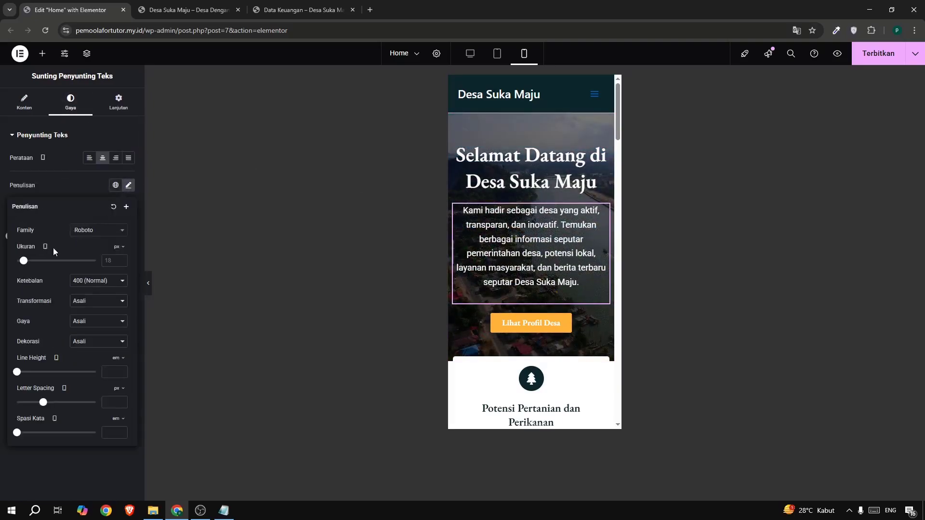
{"action": "left_click_drag", "start_coordinate": [25, 262], "coordinate": [22, 262]}
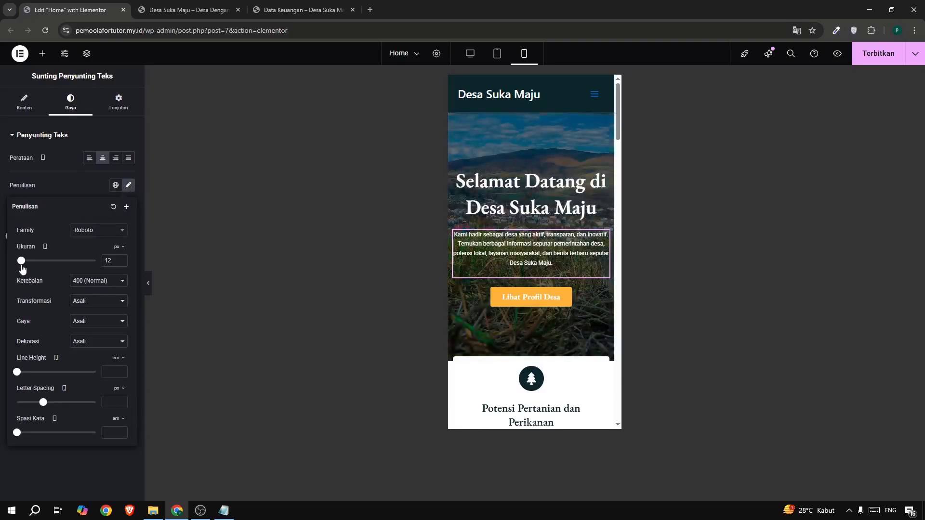
{"action": "left_click", "coordinate": [121, 258]}
{"action": "left_click", "coordinate": [121, 258]}
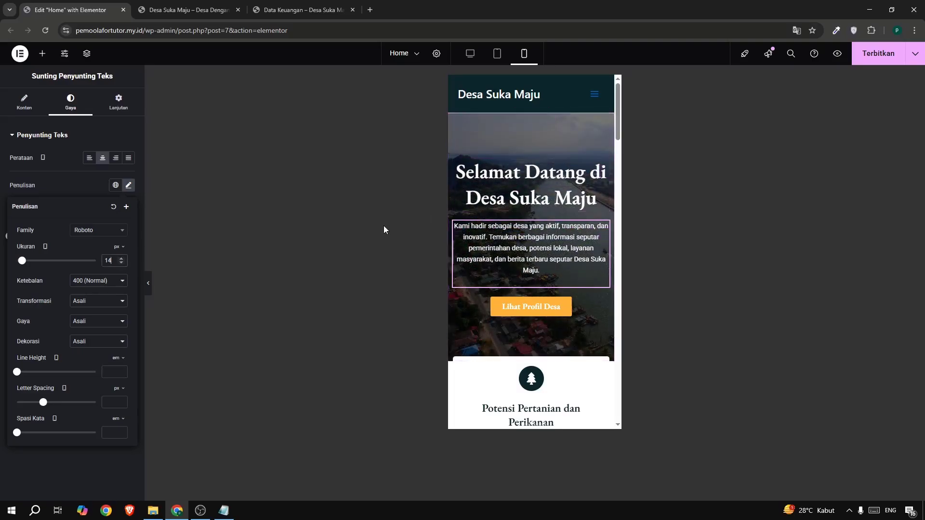
Check the mobile icon boxes and set the mobile width of the image above "Mengenal Tentang Desa Suka Maju..." to 100%.
{"action": "scroll", "coordinate": [542, 208], "scroll_direction": "down", "scroll_amount": 5}
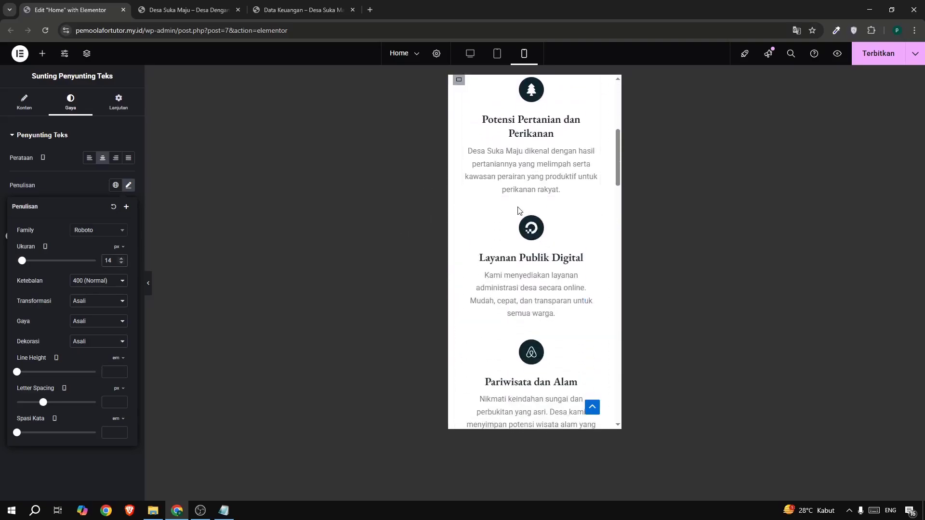
{"action": "left_click", "coordinate": [554, 181]}
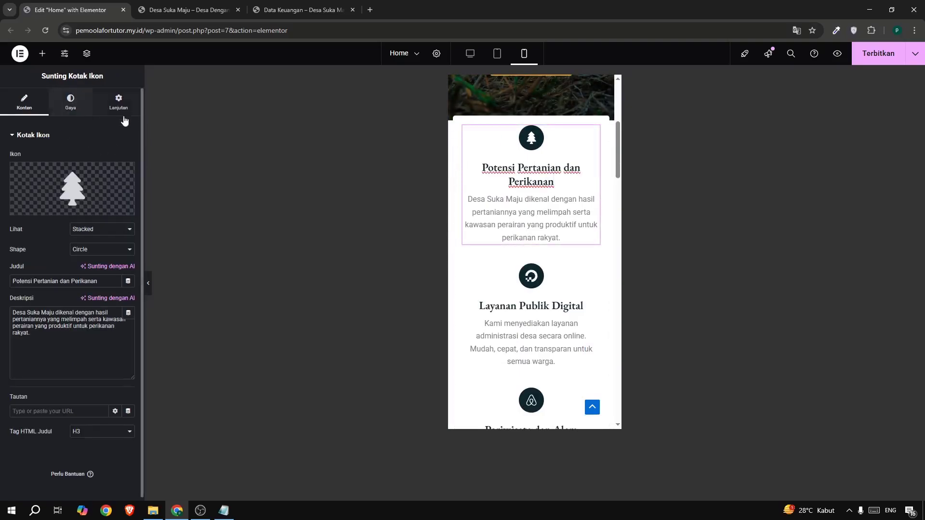
{"action": "scroll", "coordinate": [486, 293], "scroll_direction": "down", "scroll_amount": 8}
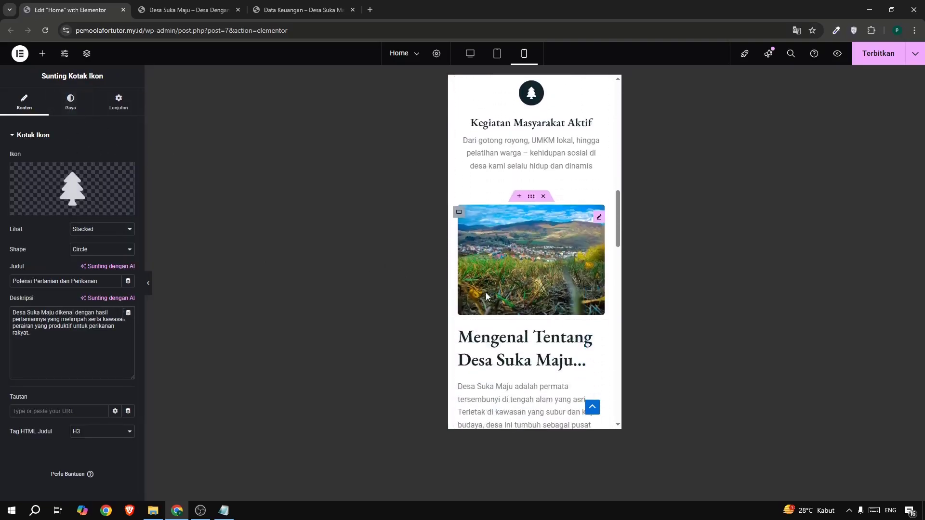
{"action": "scroll", "coordinate": [486, 296], "scroll_direction": "up", "scroll_amount": 1}
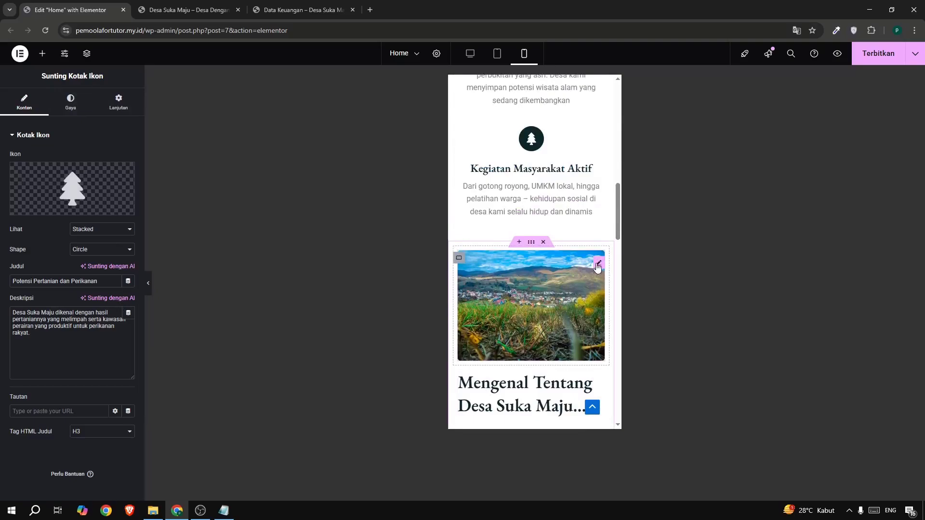
{"action": "left_click", "coordinate": [598, 265]}
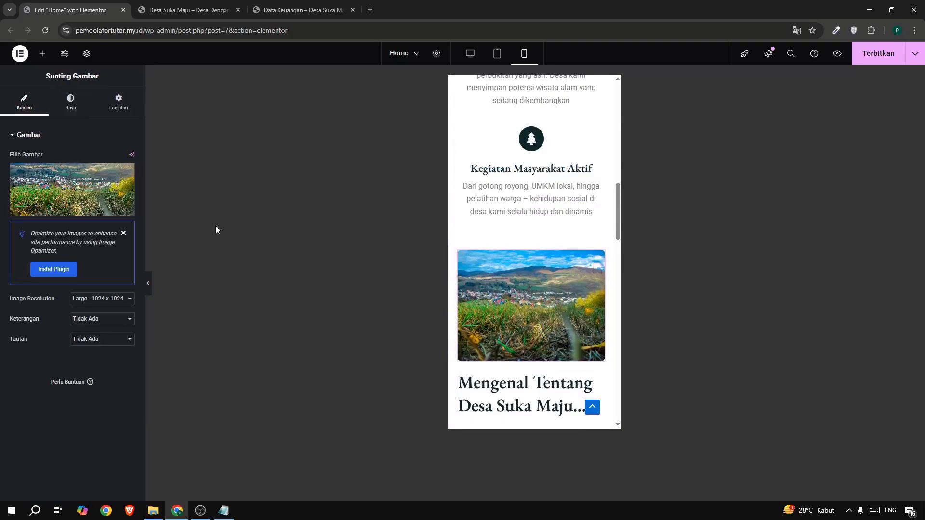
{"action": "left_click", "coordinate": [60, 107]}
{"action": "left_click_drag", "start_coordinate": [11, 190], "coordinate": [146, 217]}
Widen the YouTube video widget on mobile by setting its custom width to 584 px.
{"action": "scroll", "coordinate": [595, 263], "scroll_direction": "down", "scroll_amount": 8}
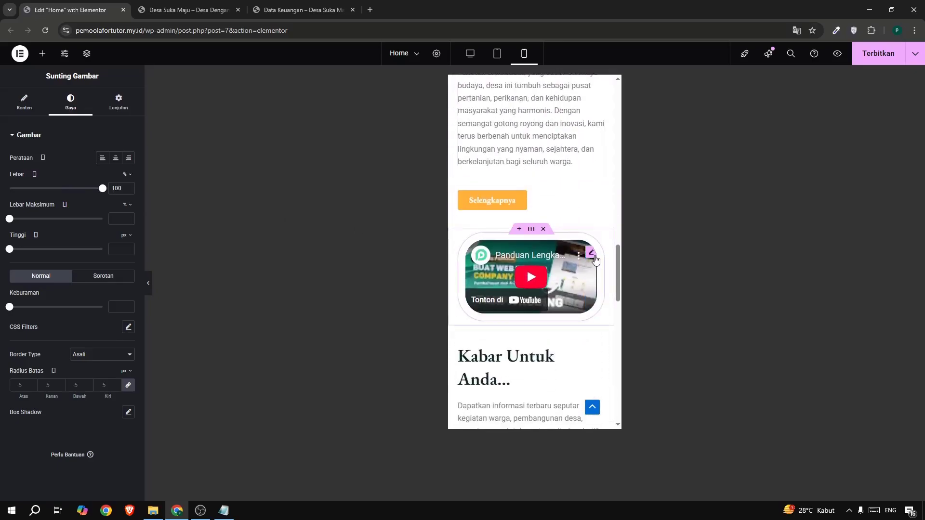
{"action": "left_click", "coordinate": [593, 255]}
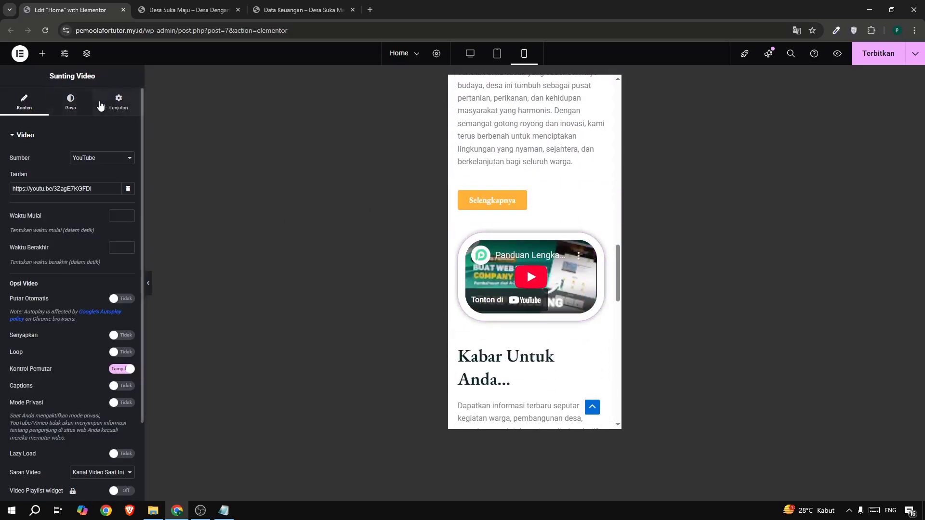
{"action": "left_click", "coordinate": [118, 104]}
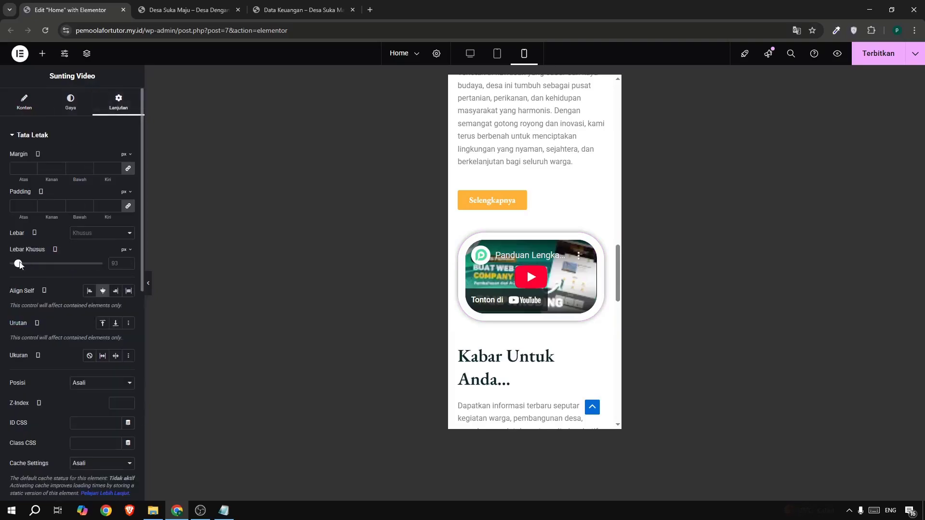
{"action": "left_click_drag", "start_coordinate": [18, 266], "coordinate": [66, 273]}
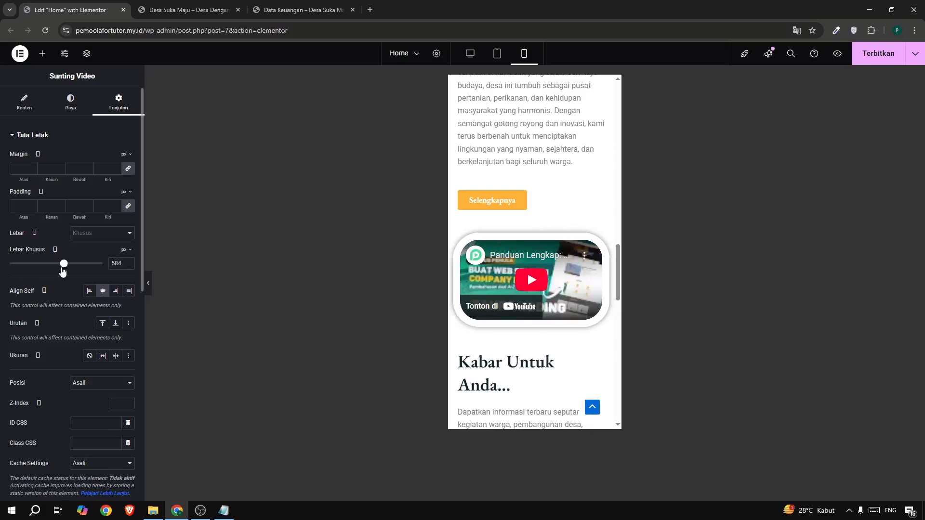
Look over the rest of the mobile layout and publish the Home page.
{"action": "scroll", "coordinate": [432, 233], "scroll_direction": "down", "scroll_amount": 15}
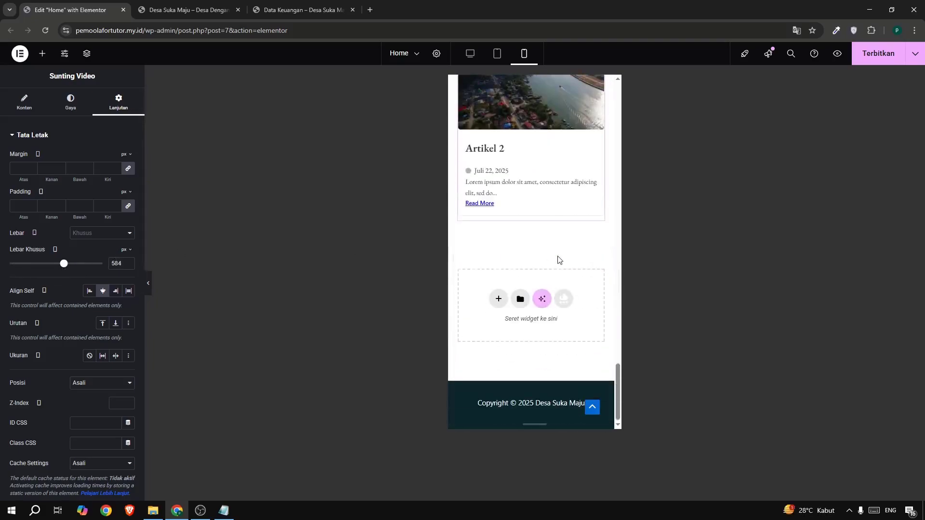
{"action": "scroll", "coordinate": [558, 260], "scroll_direction": "up", "scroll_amount": 20}
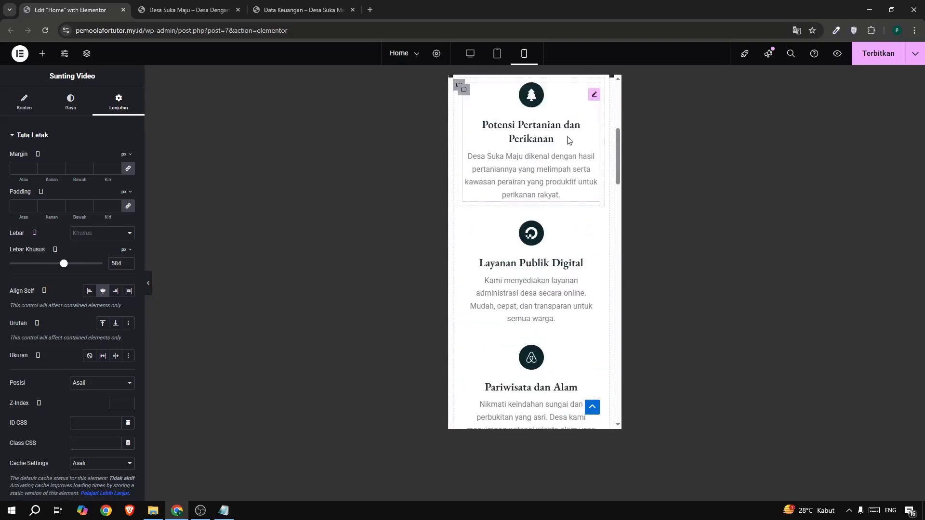
{"action": "scroll", "coordinate": [567, 139], "scroll_direction": "up", "scroll_amount": 5}
{"action": "left_click", "coordinate": [875, 57]}
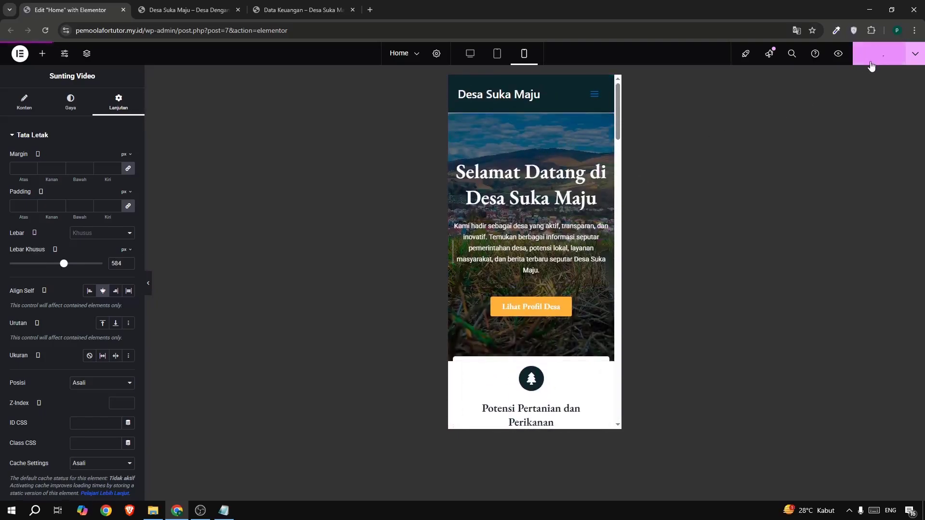
Close the editor tab and check the reloaded live Home page at mobile width with the browser's inspector, closing it when done.
{"action": "left_click", "coordinate": [124, 10]}
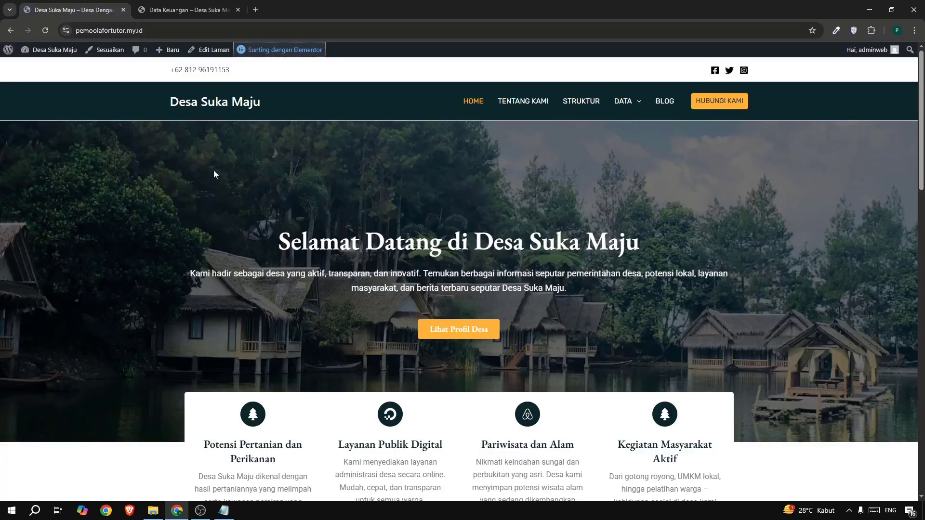
{"action": "right_click", "coordinate": [341, 171]}
{"action": "left_click", "coordinate": [45, 30]}
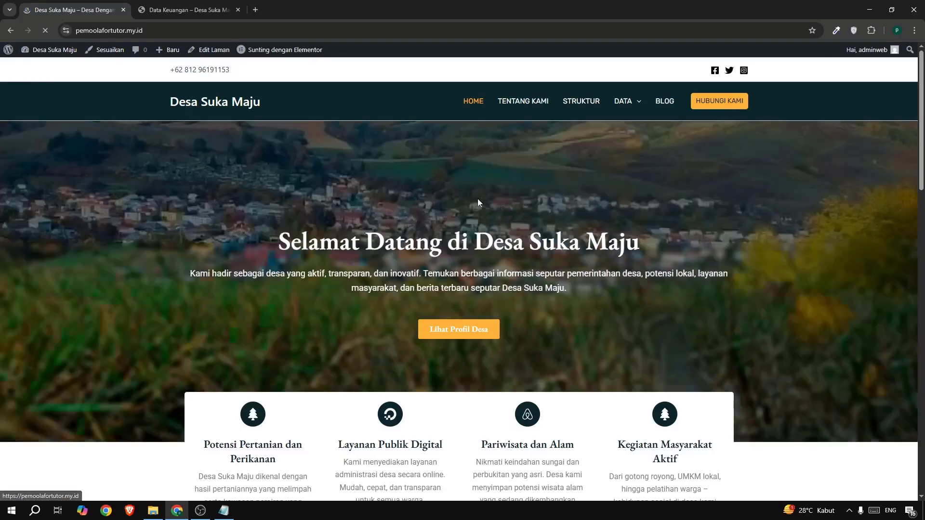
{"action": "right_click", "coordinate": [346, 187]}
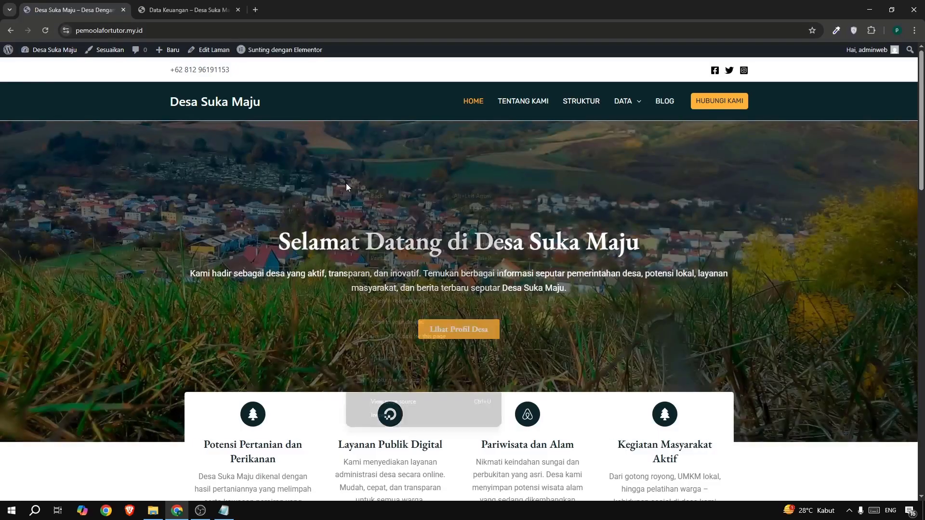
{"action": "left_click", "coordinate": [388, 414]}
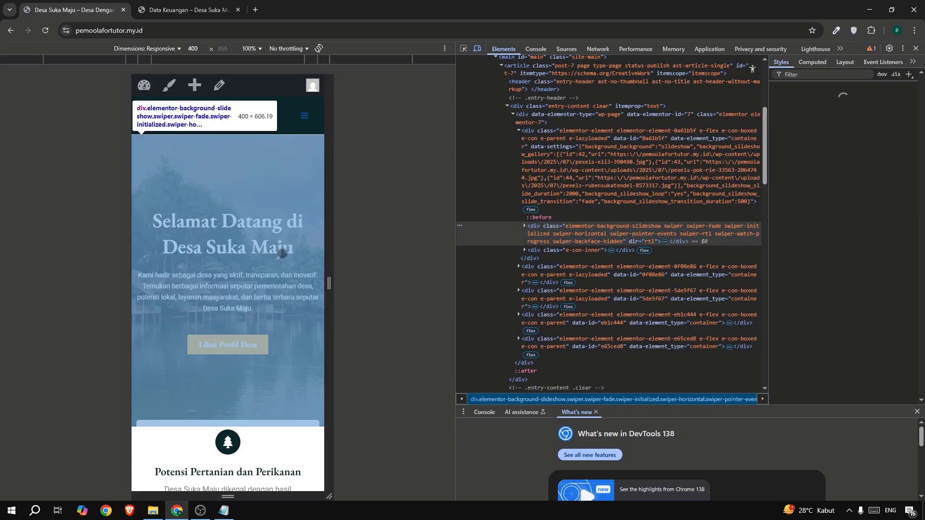
{"action": "left_click", "coordinate": [915, 50]}
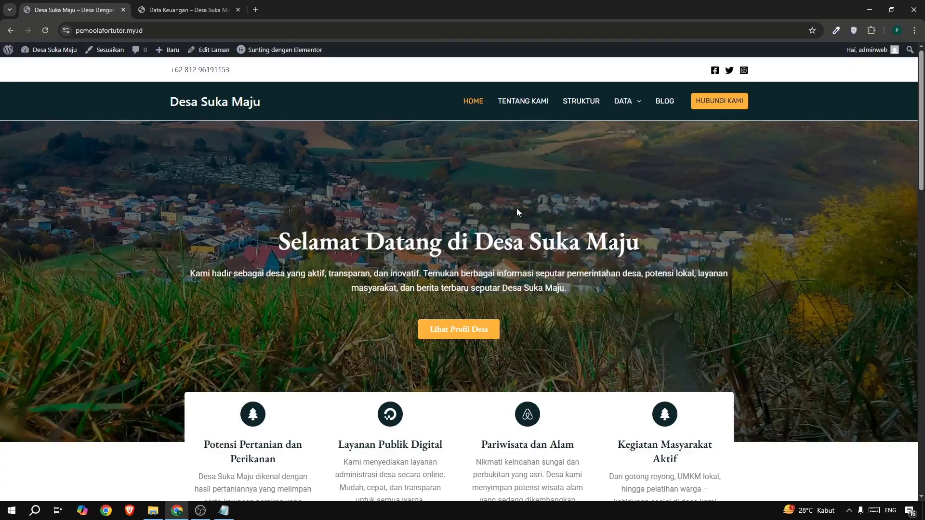
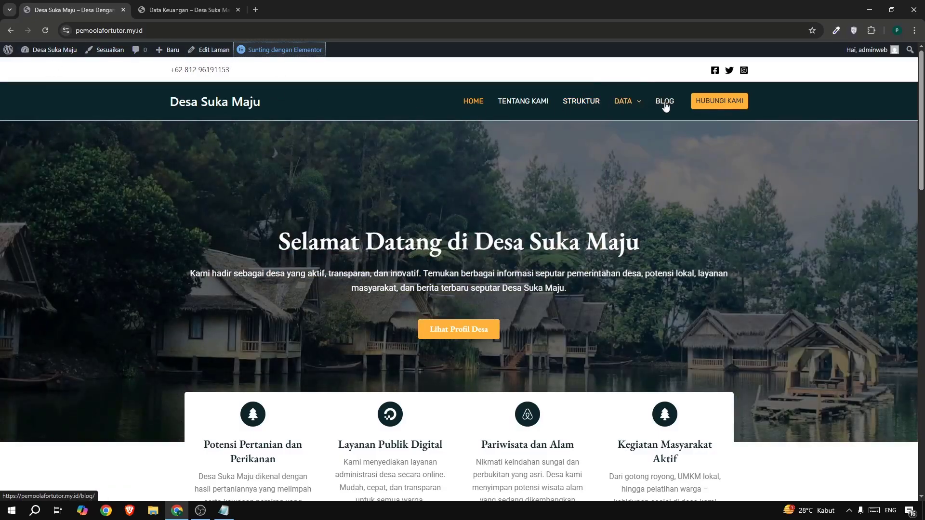
View the live Blog page and open the site's WordPress dashboard in a new tab.
{"action": "left_click", "coordinate": [665, 104]}
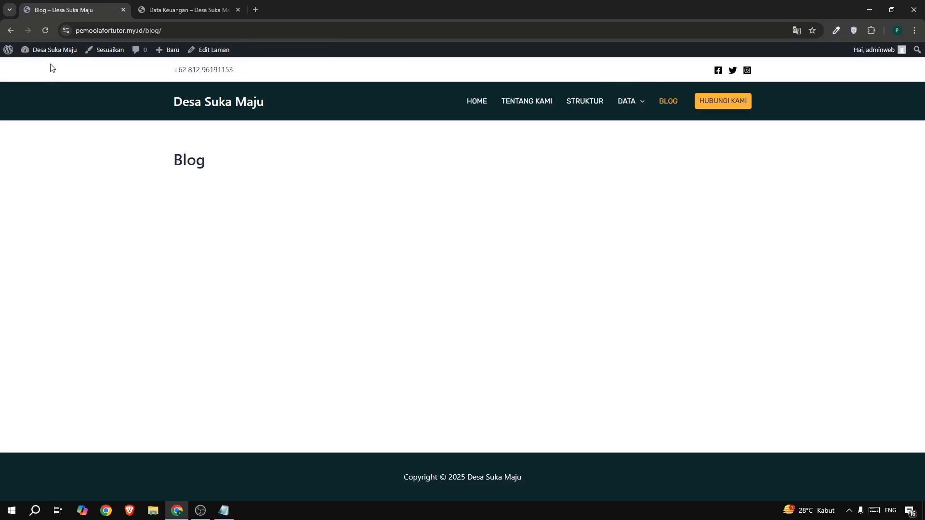
{"action": "mouse_move", "coordinate": [44, 50]}
{"action": "right_click", "coordinate": [31, 66]}
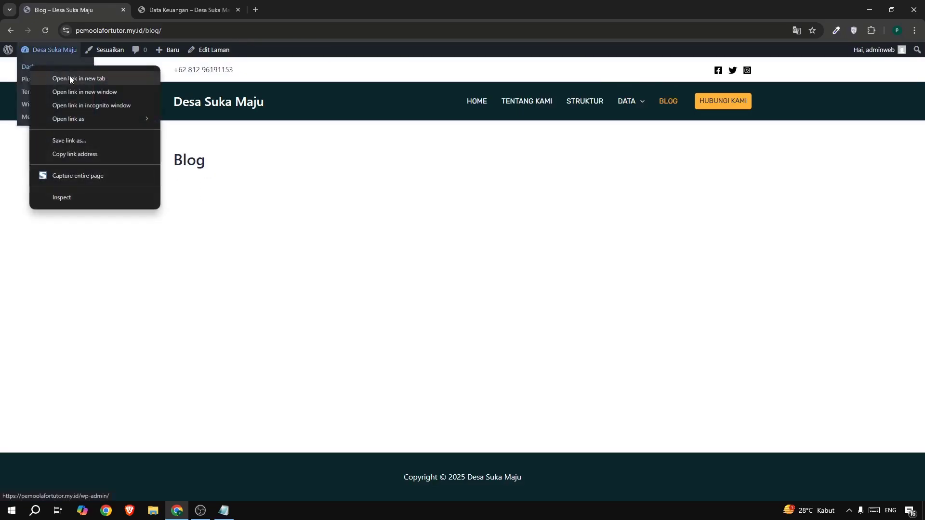
{"action": "left_click", "coordinate": [69, 79]}
{"action": "left_click", "coordinate": [164, 14]}
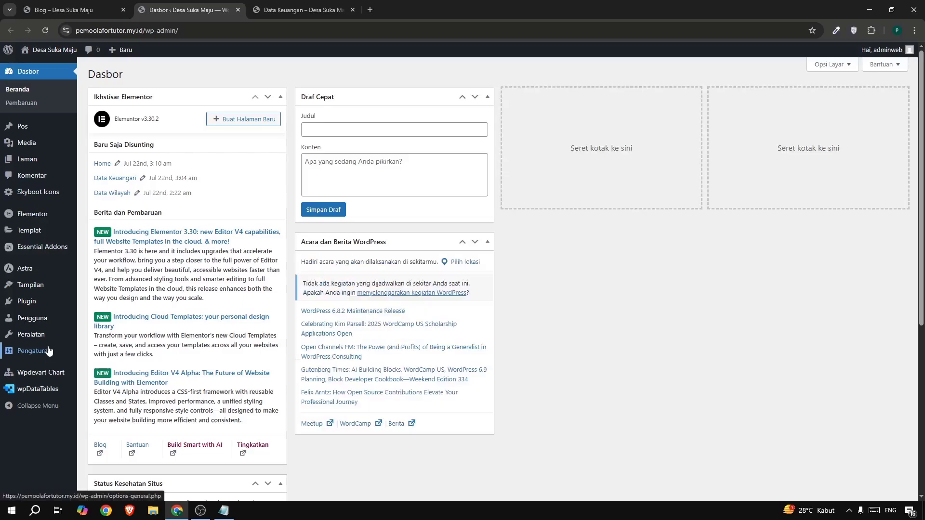
In the reading settings, assign Blog as the posts page and save the changes.
{"action": "mouse_move", "coordinate": [48, 351]}
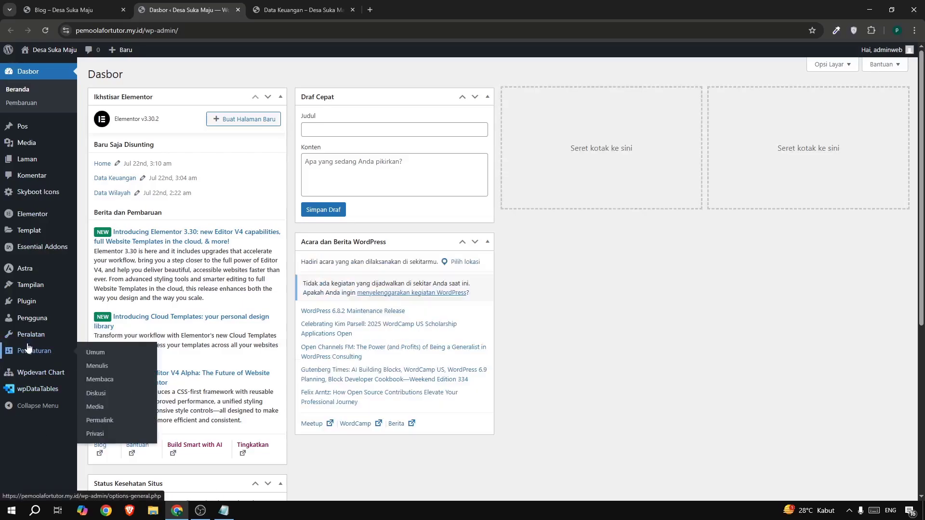
{"action": "left_click", "coordinate": [101, 380]}
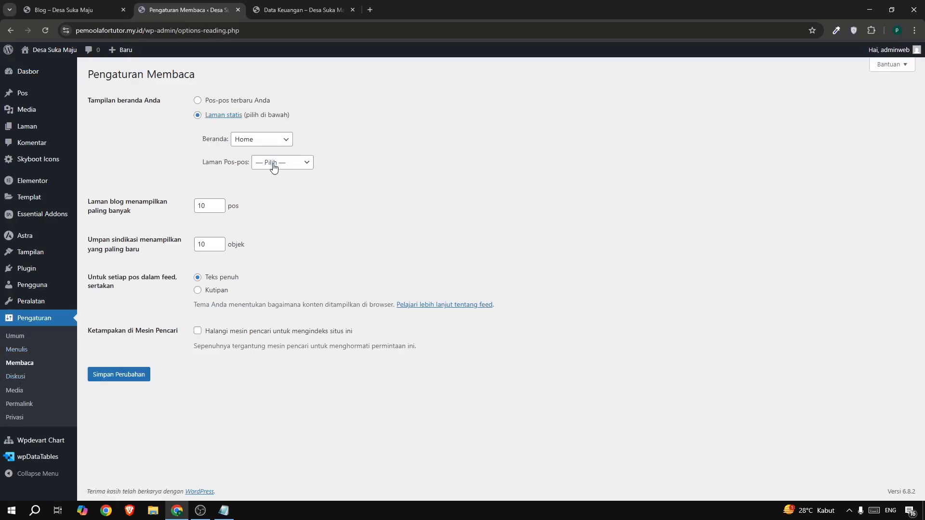
{"action": "left_click", "coordinate": [274, 166]}
{"action": "left_click", "coordinate": [273, 185]}
{"action": "left_click", "coordinate": [125, 377]}
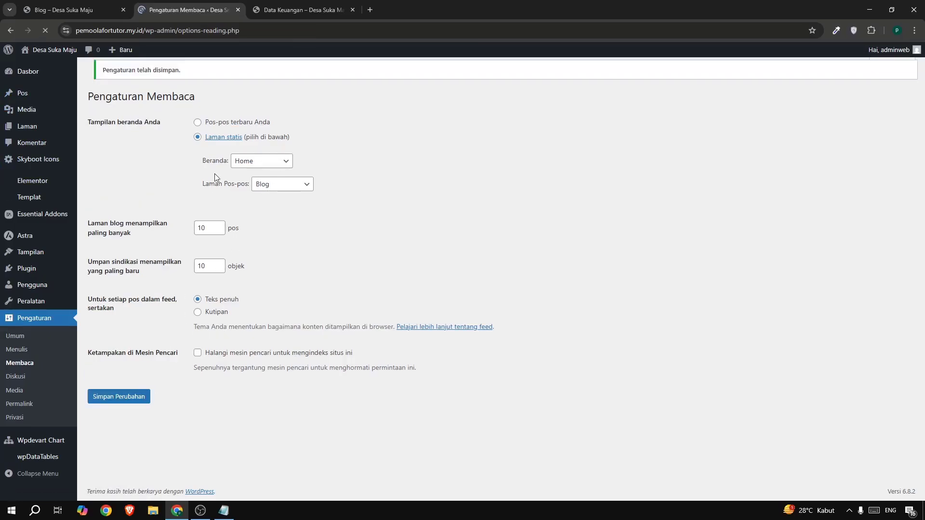
Look at the Data Keuangan reference page and reload the site's live Blog page to check its article listing.
{"action": "left_click", "coordinate": [280, 9]}
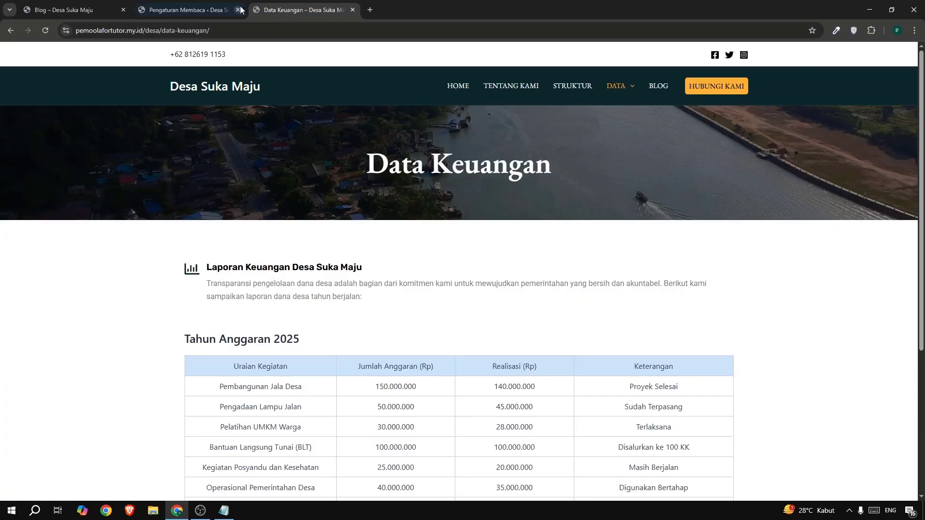
{"action": "left_click", "coordinate": [213, 5]}
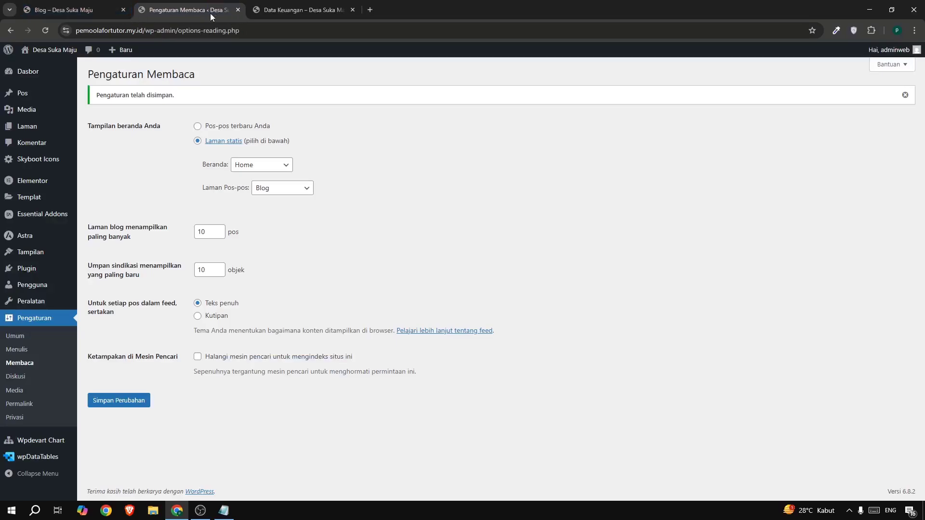
{"action": "left_click_drag", "start_coordinate": [63, 9], "coordinate": [222, 12]}
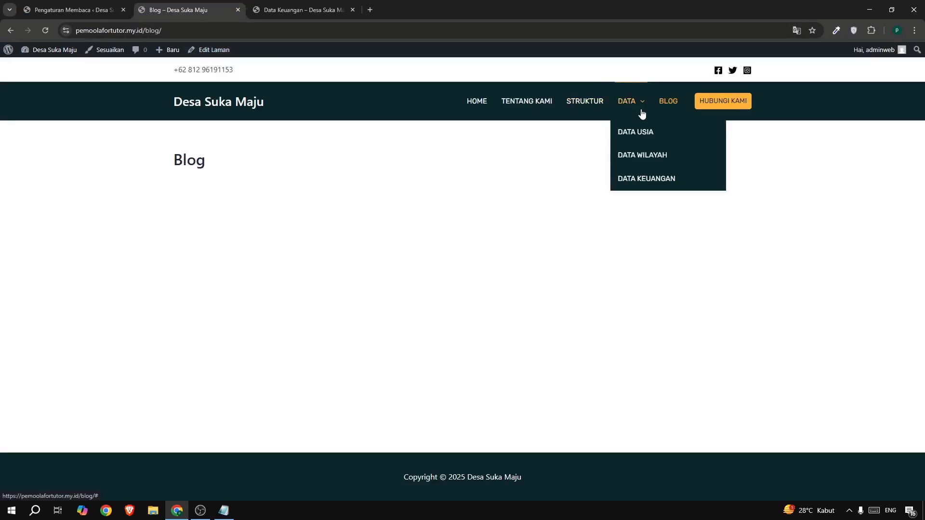
{"action": "left_click", "coordinate": [664, 102]}
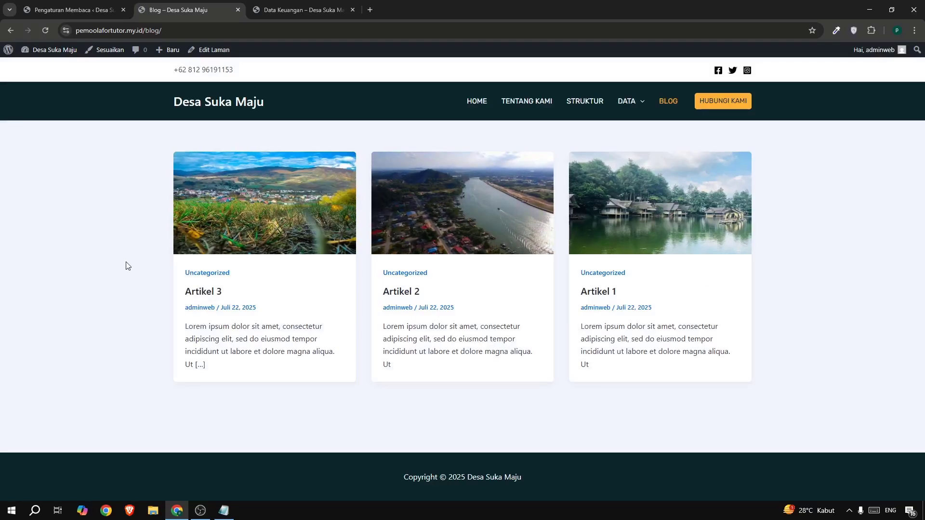
Open the header settings in the theme customizer from the WordPress dashboard.
{"action": "left_click", "coordinate": [60, 12]}
{"action": "mouse_move", "coordinate": [43, 251]}
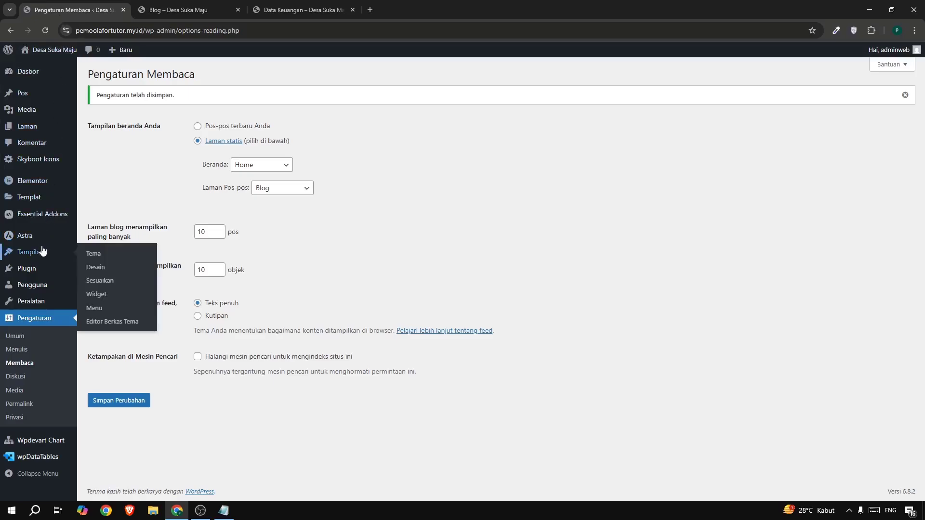
{"action": "left_click", "coordinate": [108, 283]}
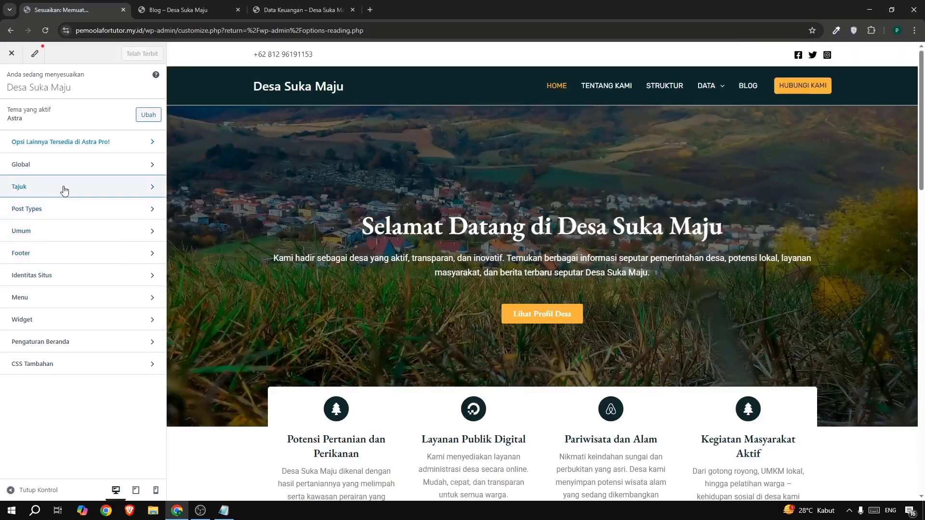
{"action": "left_click", "coordinate": [64, 189]}
{"action": "scroll", "coordinate": [688, 235], "scroll_direction": "down", "scroll_amount": 1}
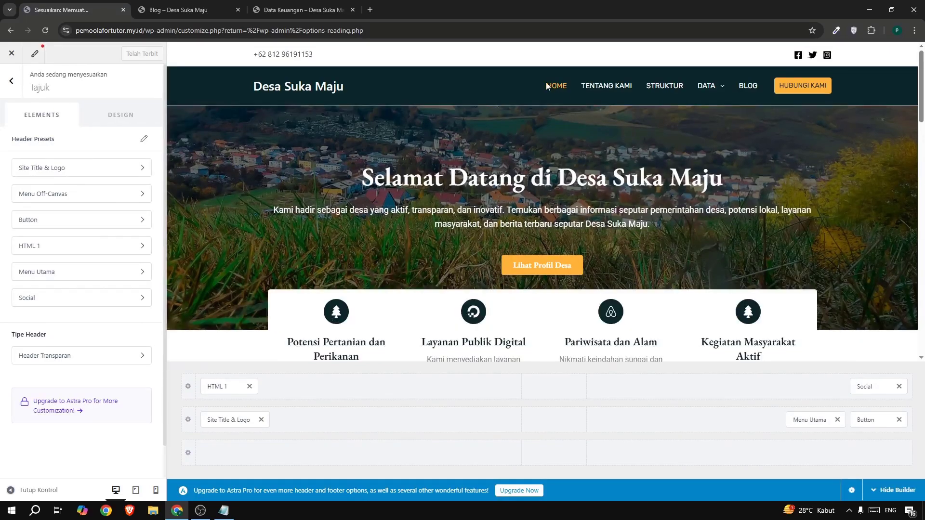
Set the main menu's font family to EB Garamond with a font size of 15 px.
{"action": "left_click", "coordinate": [800, 419]}
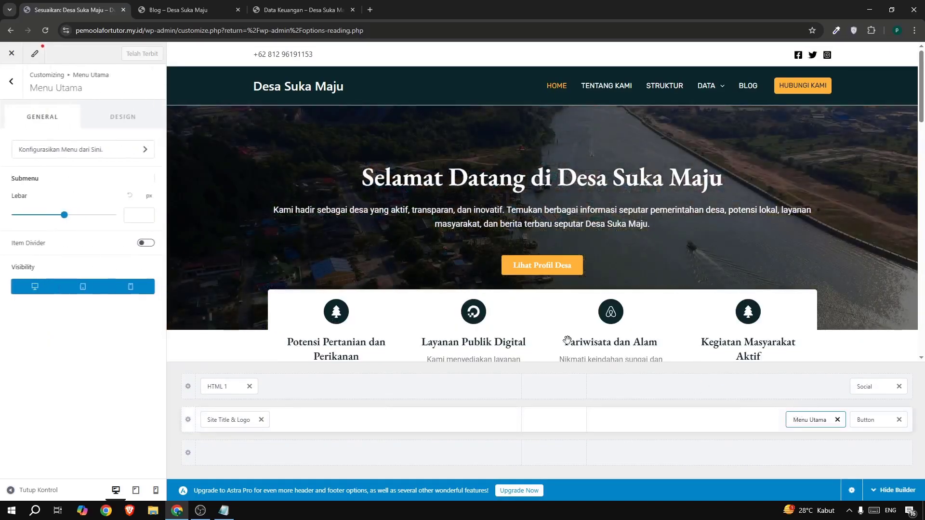
{"action": "left_click", "coordinate": [123, 118]}
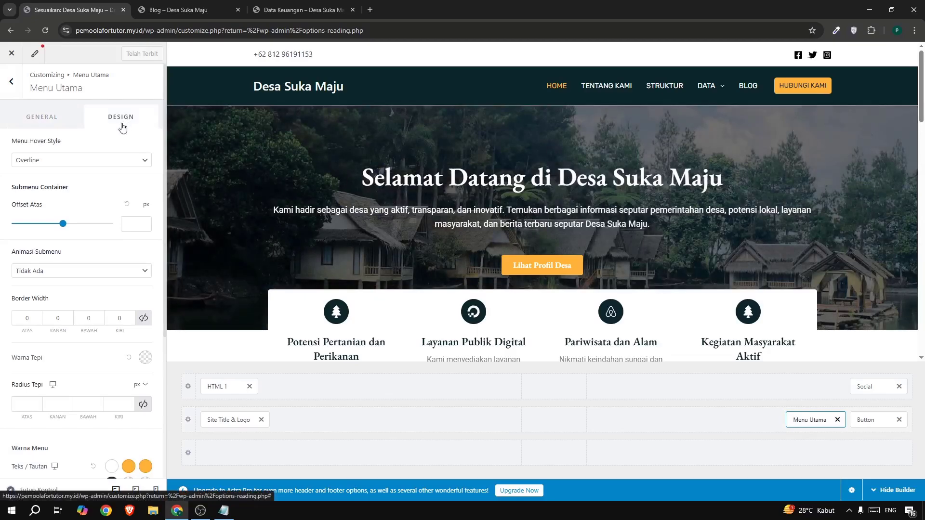
{"action": "scroll", "coordinate": [36, 312], "scroll_direction": "down", "scroll_amount": 5}
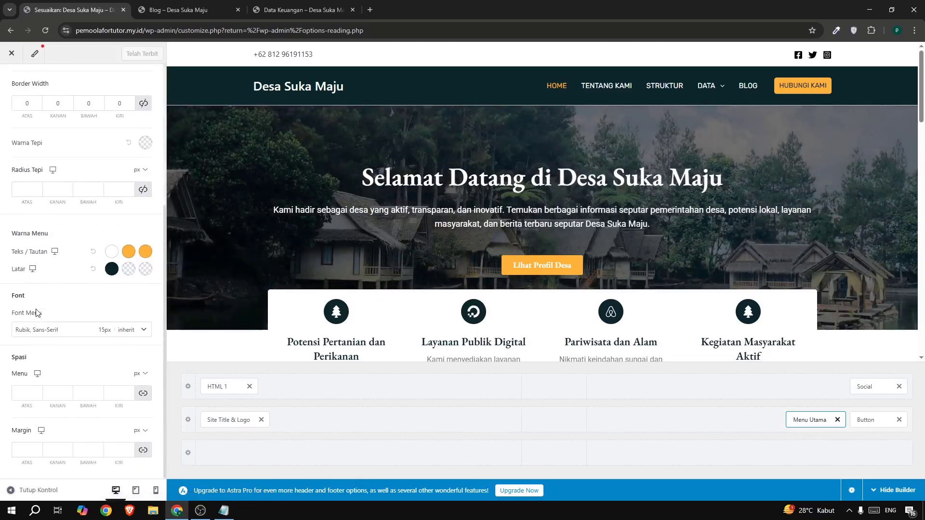
{"action": "left_click", "coordinate": [43, 337]}
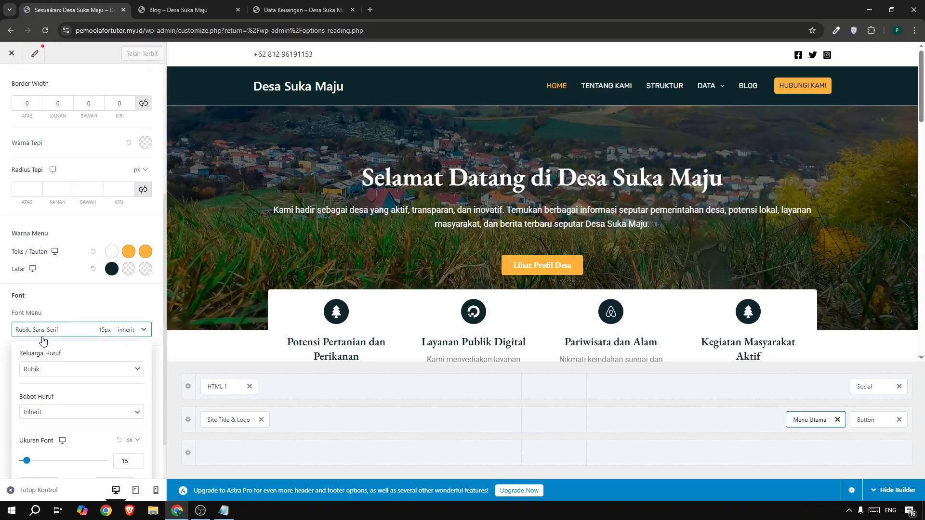
{"action": "left_click", "coordinate": [53, 372]}
{"action": "type", "text": "gara"}
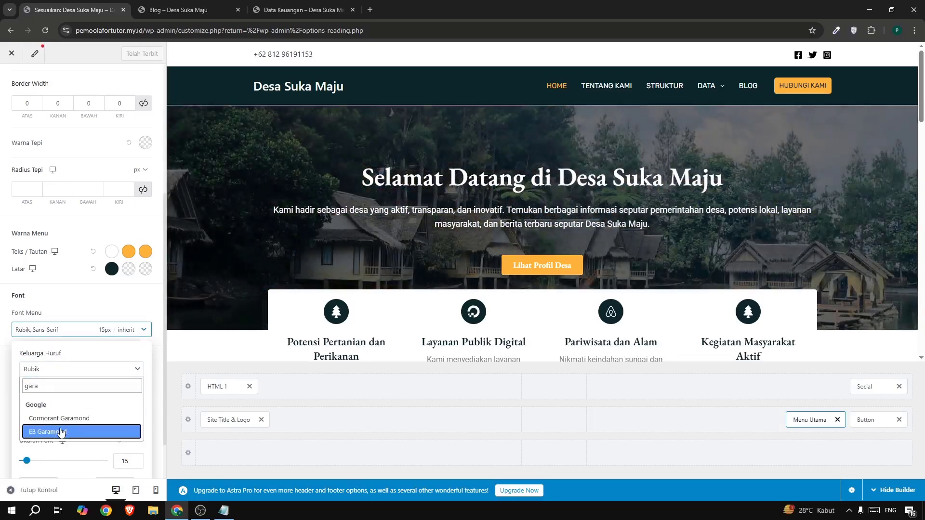
{"action": "left_click", "coordinate": [85, 432]}
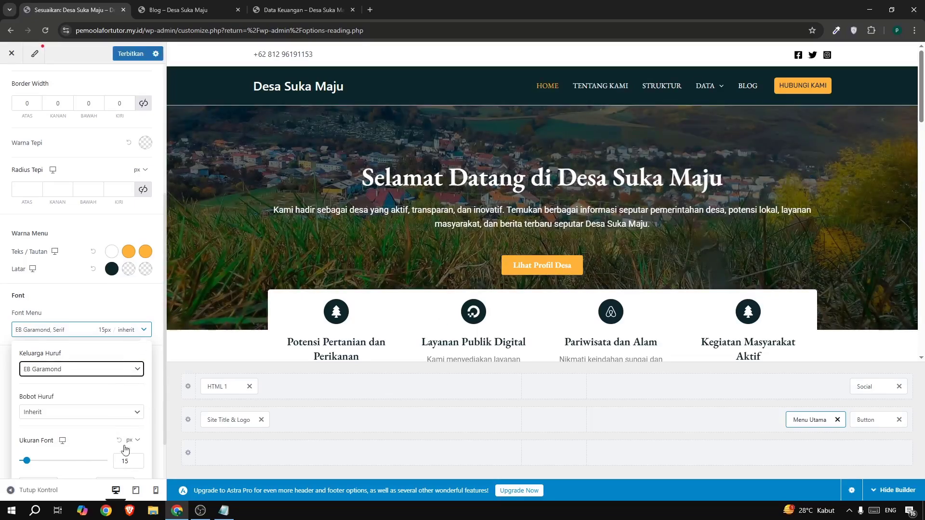
{"action": "left_click", "coordinate": [136, 464]}
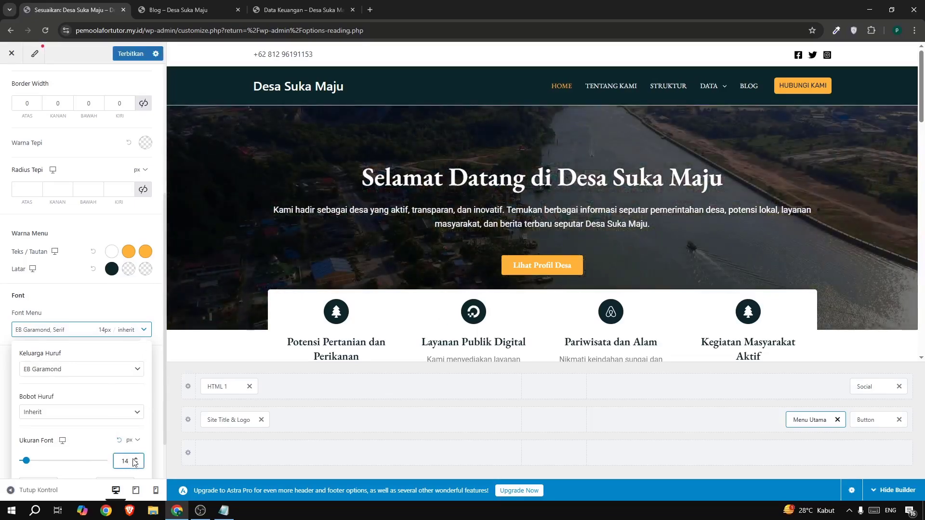
{"action": "left_click", "coordinate": [137, 458]}
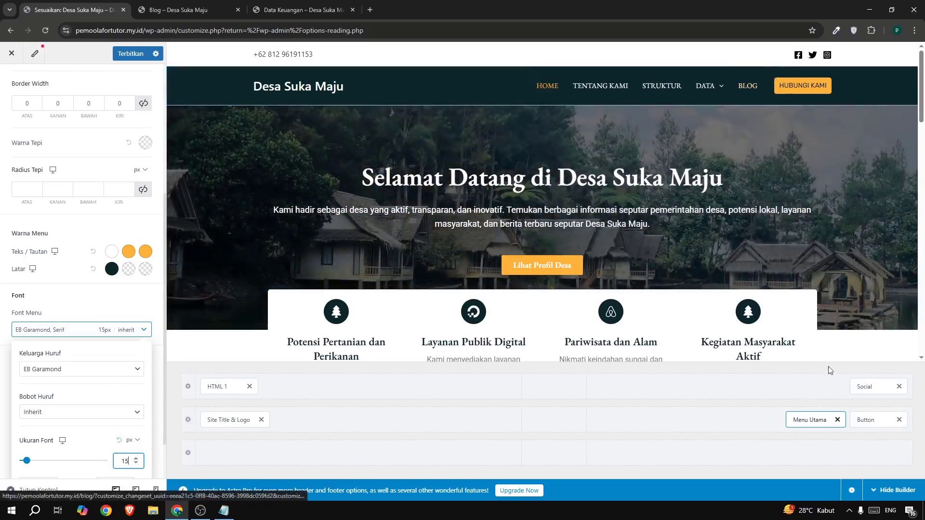
Set the Hubungi Kami header button's font to EB Garamond at 15 px.
{"action": "left_click", "coordinate": [860, 417]}
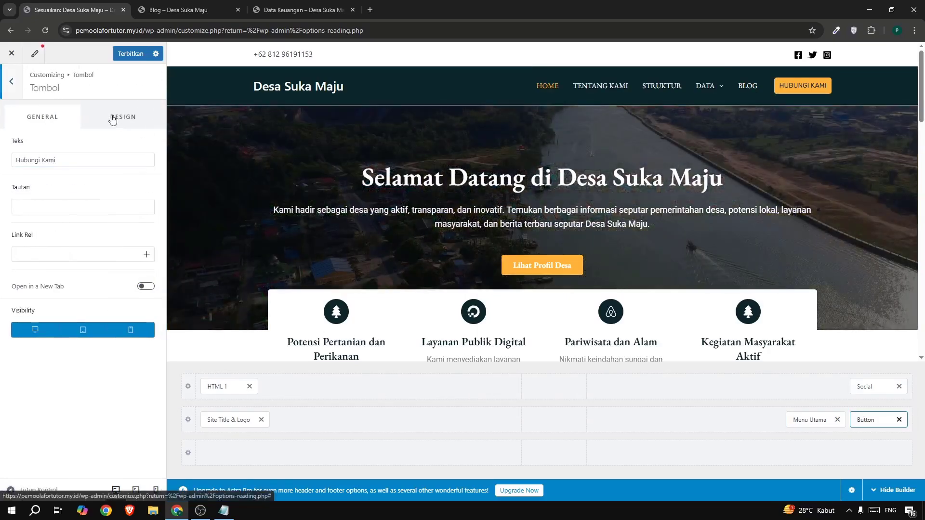
{"action": "left_click", "coordinate": [118, 122]}
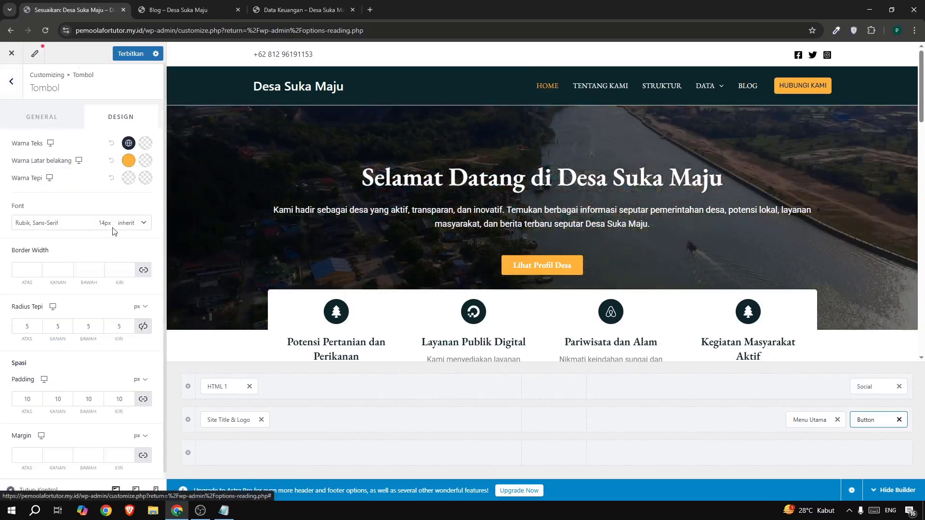
{"action": "left_click", "coordinate": [53, 225]}
{"action": "left_click", "coordinate": [48, 262]}
{"action": "type", "text": "g"}
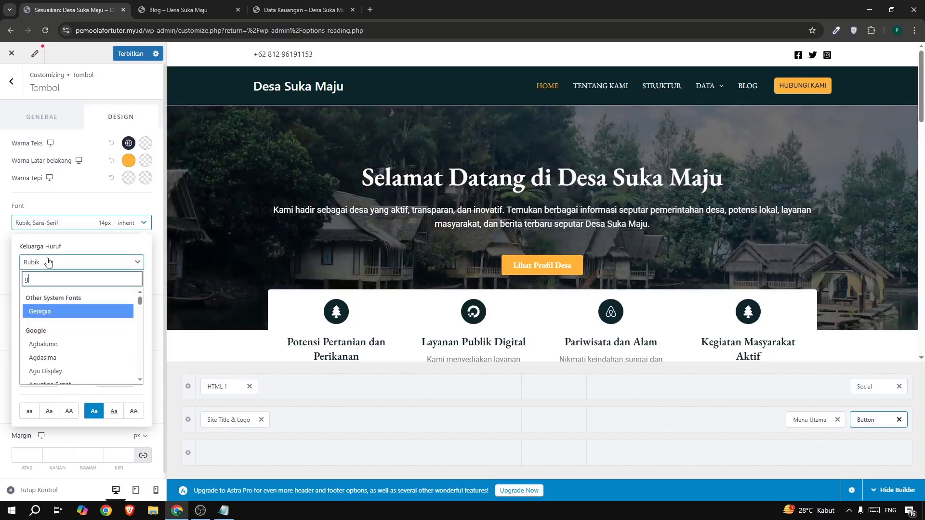
{"action": "type", "text": "ara"}
{"action": "left_click", "coordinate": [53, 325]}
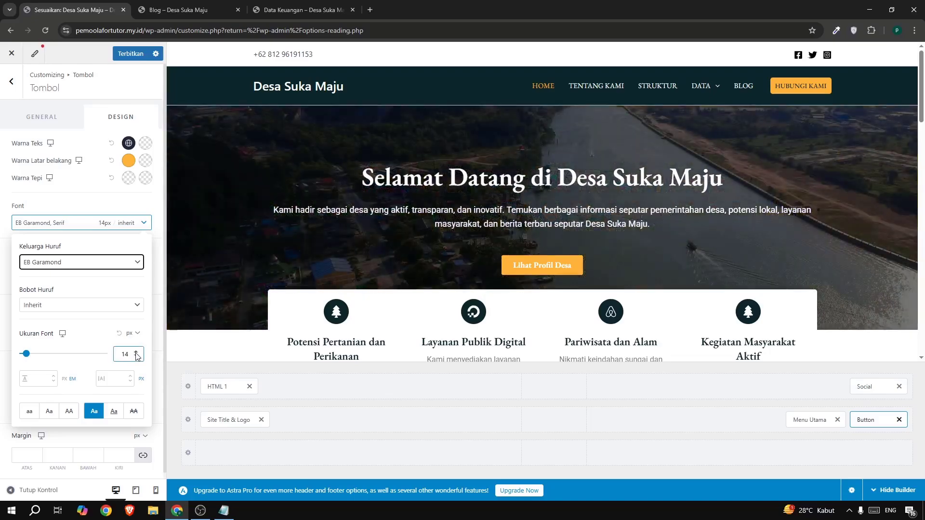
{"action": "left_click", "coordinate": [136, 352]}
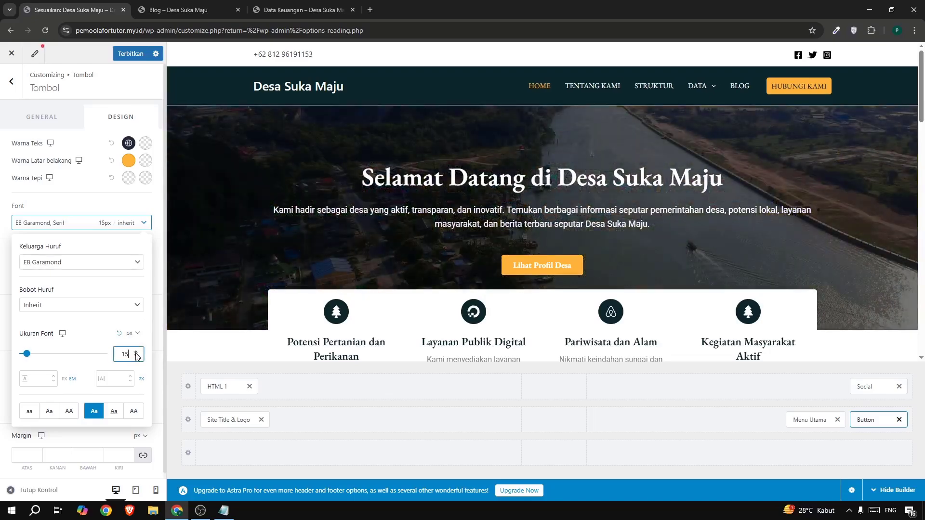
Set the main header row's bottom border color to the translucent white FFFFFF26 and publish the header changes.
{"action": "left_click", "coordinate": [189, 421]}
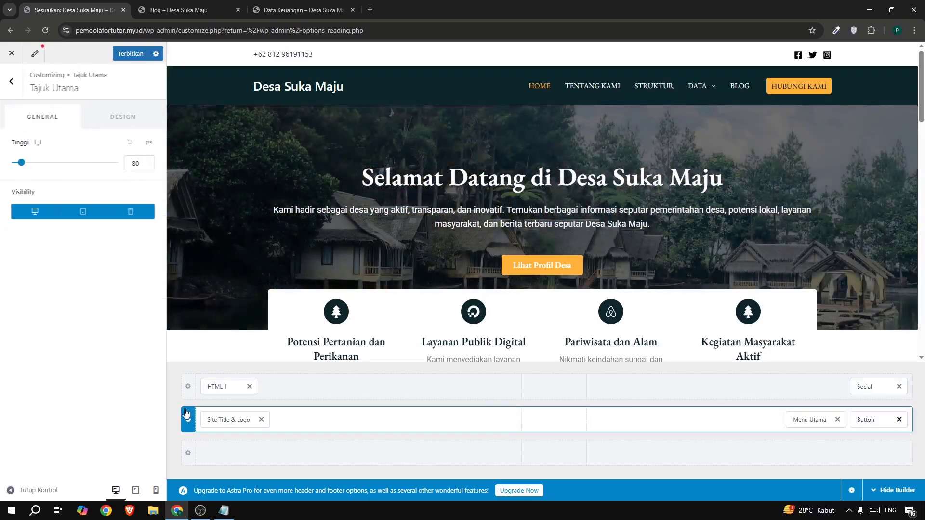
{"action": "left_click", "coordinate": [108, 121]}
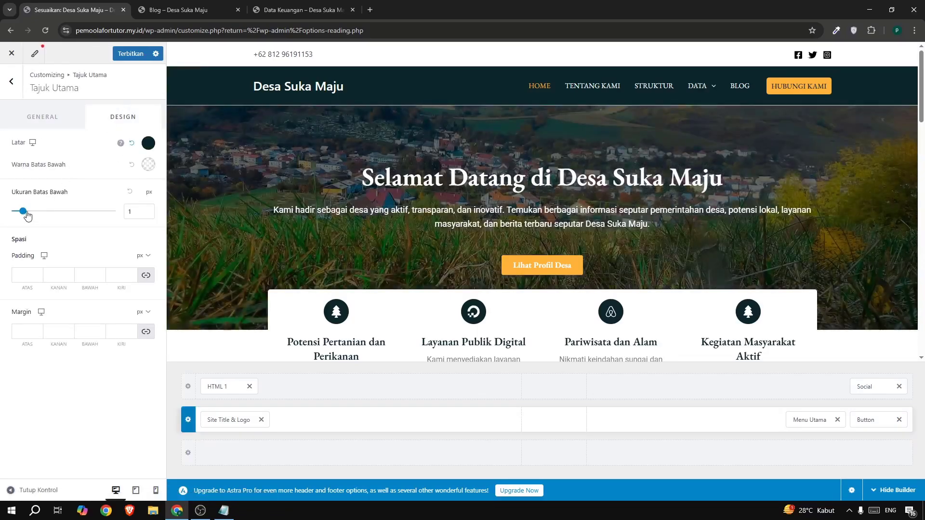
{"action": "left_click", "coordinate": [148, 165]}
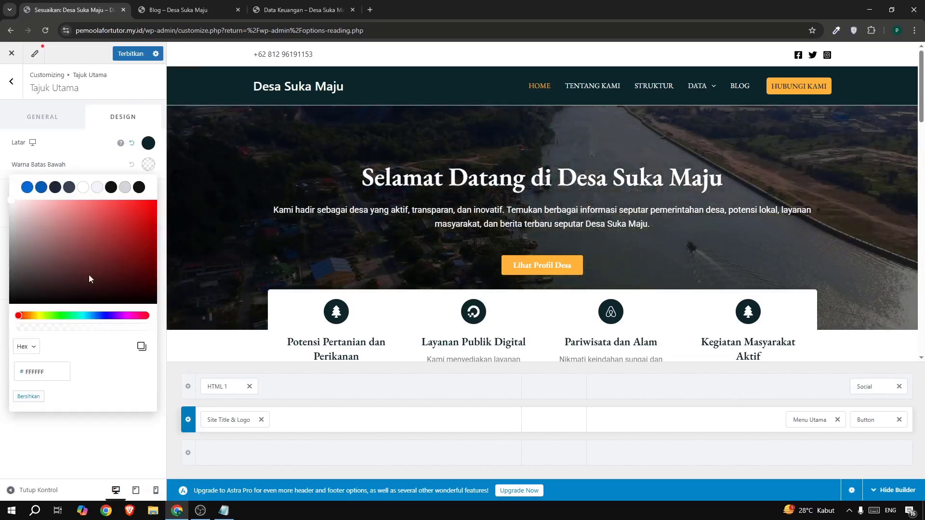
{"action": "left_click", "coordinate": [36, 329]}
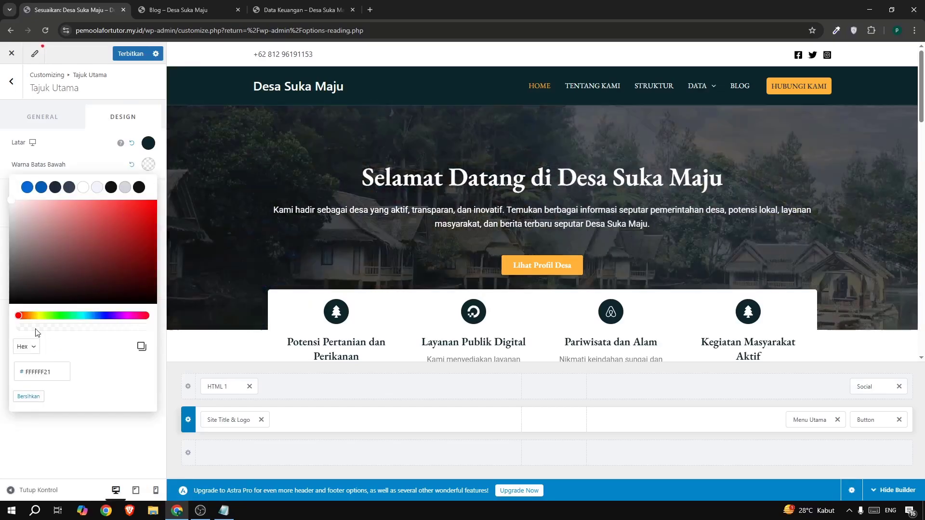
{"action": "left_click_drag", "start_coordinate": [157, 341], "coordinate": [167, 340]}
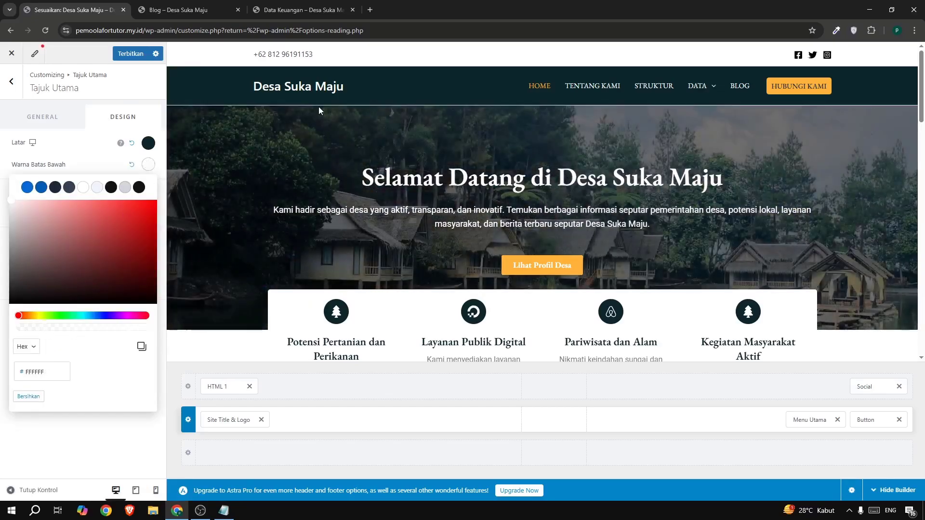
{"action": "left_click", "coordinate": [42, 328]}
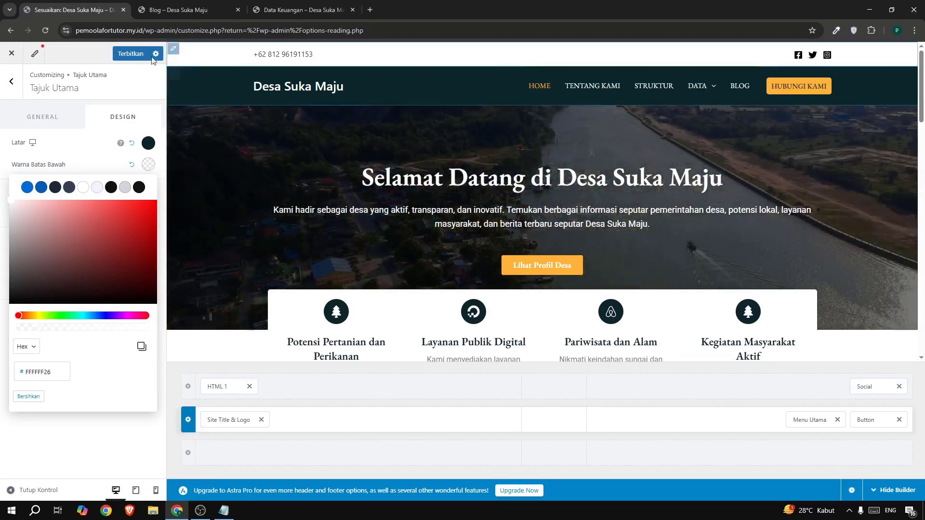
{"action": "left_click", "coordinate": [135, 57]}
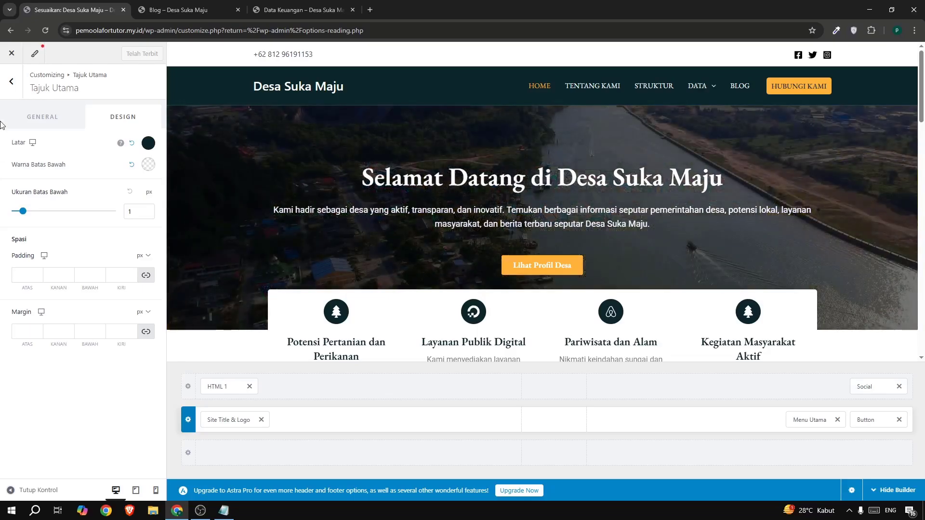
{"action": "left_click", "coordinate": [12, 82]}
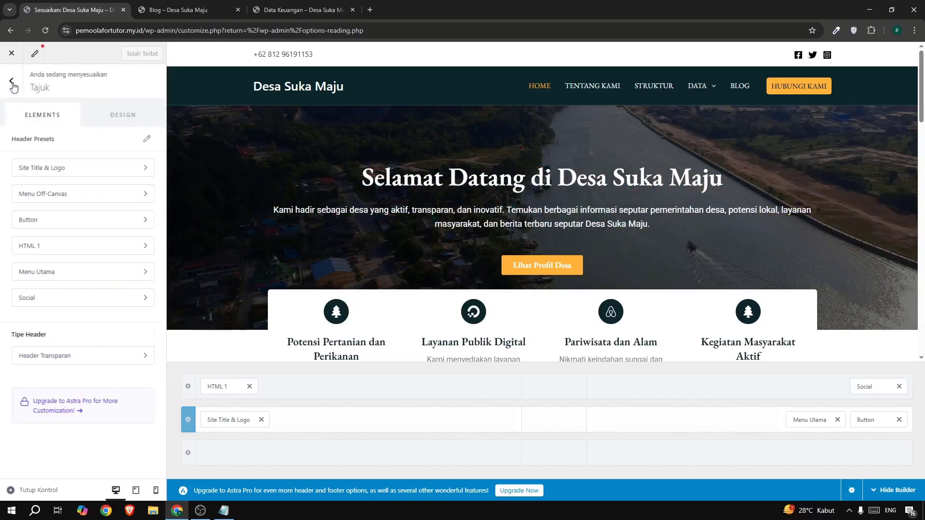
{"action": "left_click", "coordinate": [12, 84]}
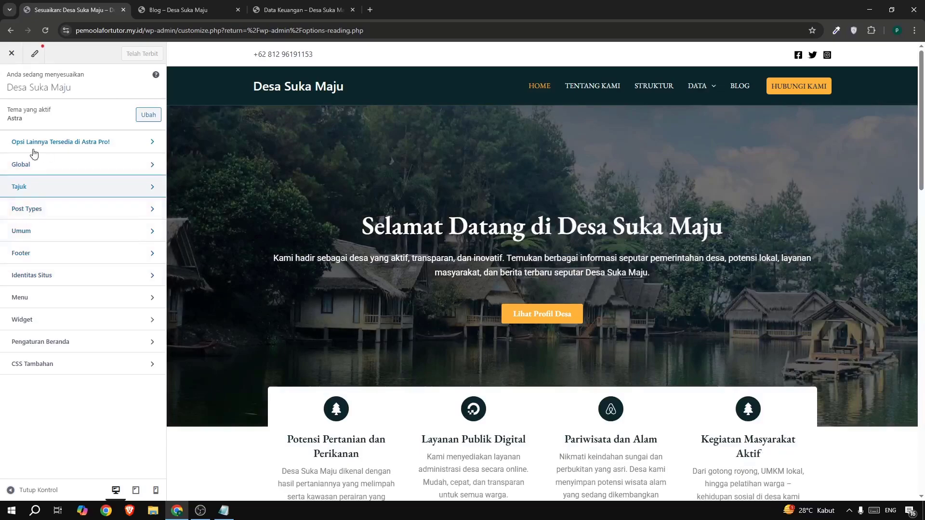
Change the theme's global site background color to white and publish the change.
{"action": "left_click", "coordinate": [35, 168]}
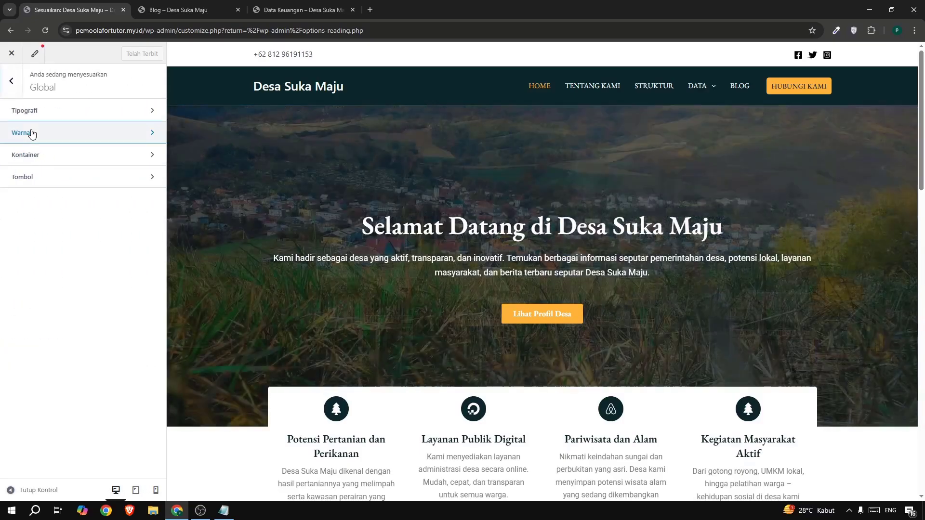
{"action": "left_click", "coordinate": [32, 134]}
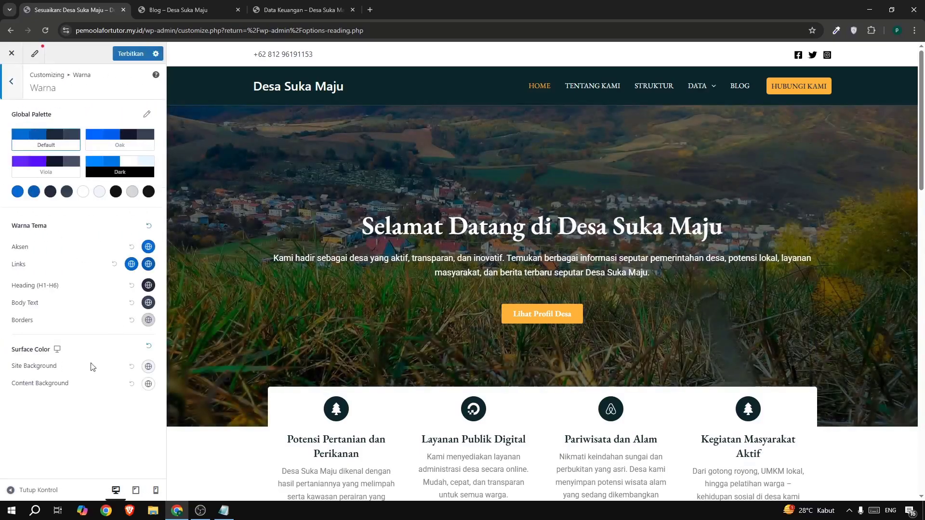
{"action": "left_click", "coordinate": [147, 367]}
{"action": "scroll", "coordinate": [48, 414], "scroll_direction": "down", "scroll_amount": 1}
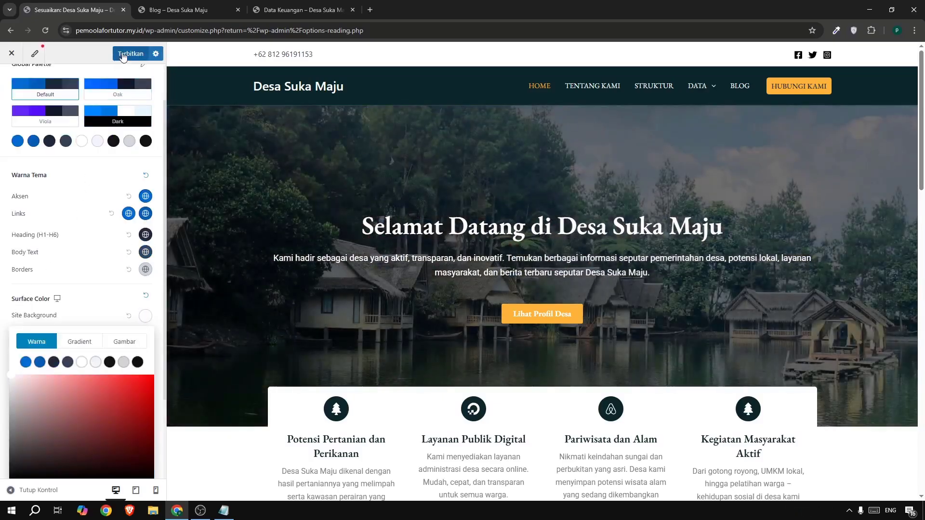
{"action": "left_click", "coordinate": [123, 55]}
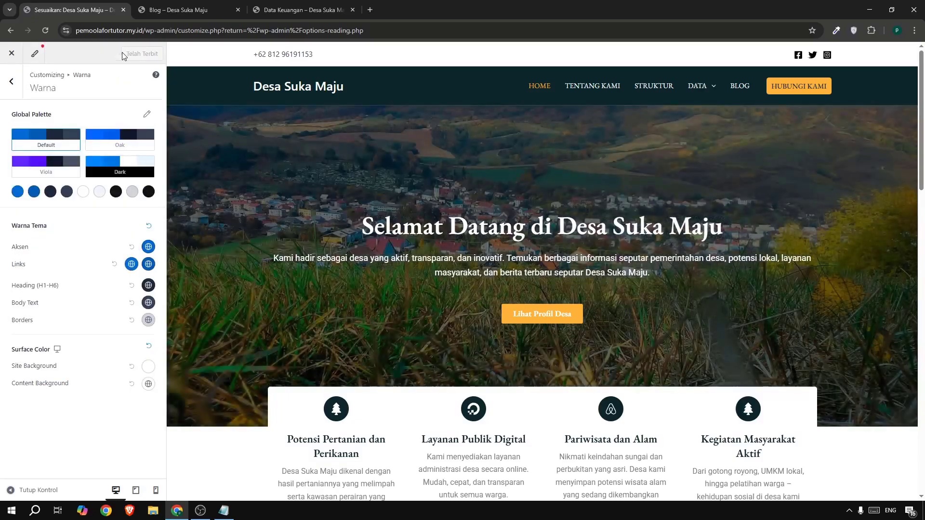
Check the live Data Keuangan and Blog pages and bring up the site's homepage.
{"action": "left_click", "coordinate": [299, 9]}
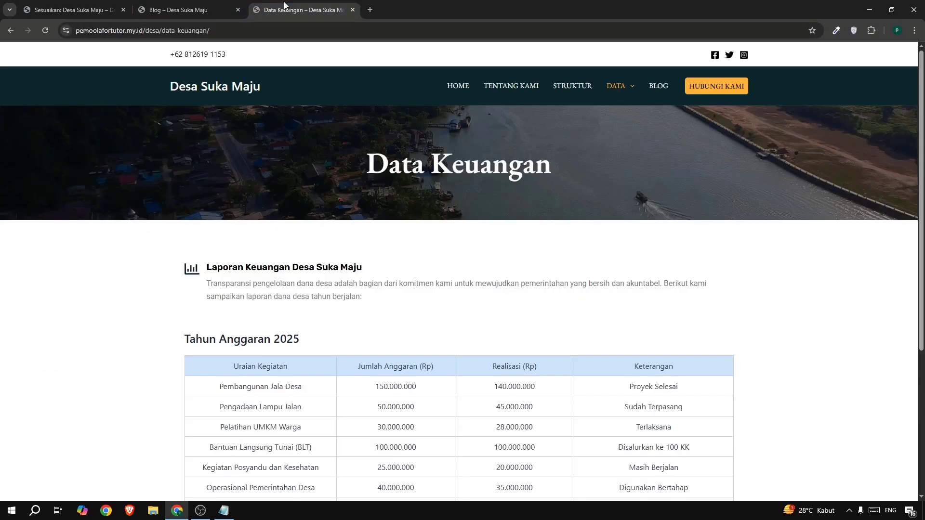
{"action": "left_click", "coordinate": [190, 16]}
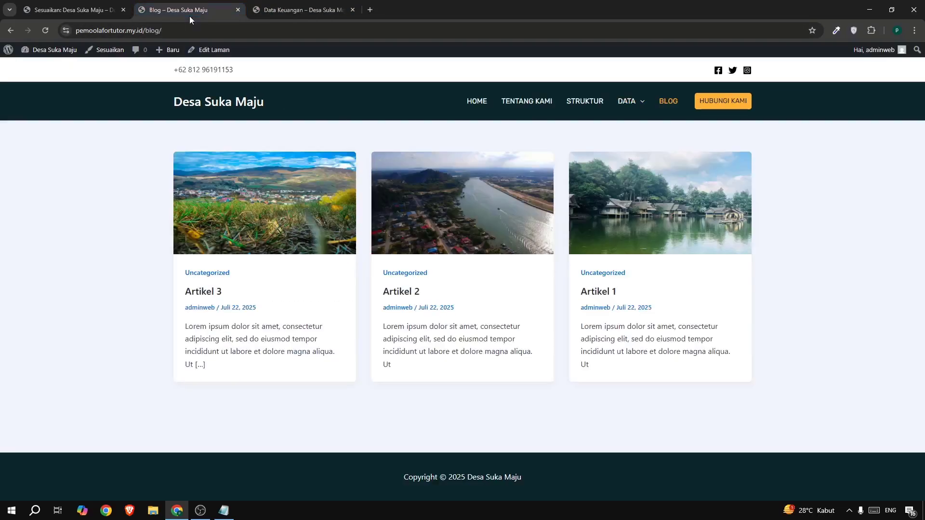
{"action": "left_click", "coordinate": [53, 28]}
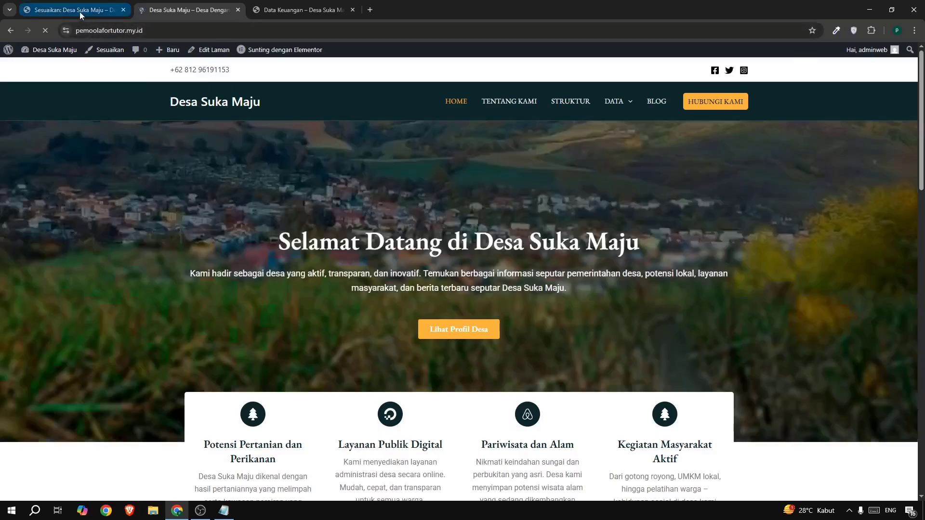
In the customizer's mobile preview, set the header toggle button's icon color to white FFFFFF, publish it and leave the customizer.
{"action": "left_click", "coordinate": [80, 12]}
{"action": "left_click", "coordinate": [16, 88]}
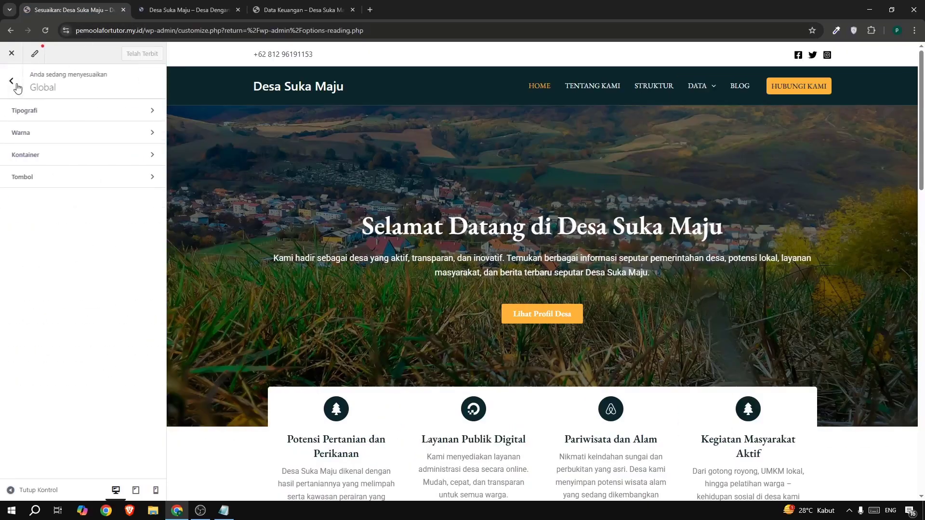
{"action": "left_click", "coordinate": [16, 83]}
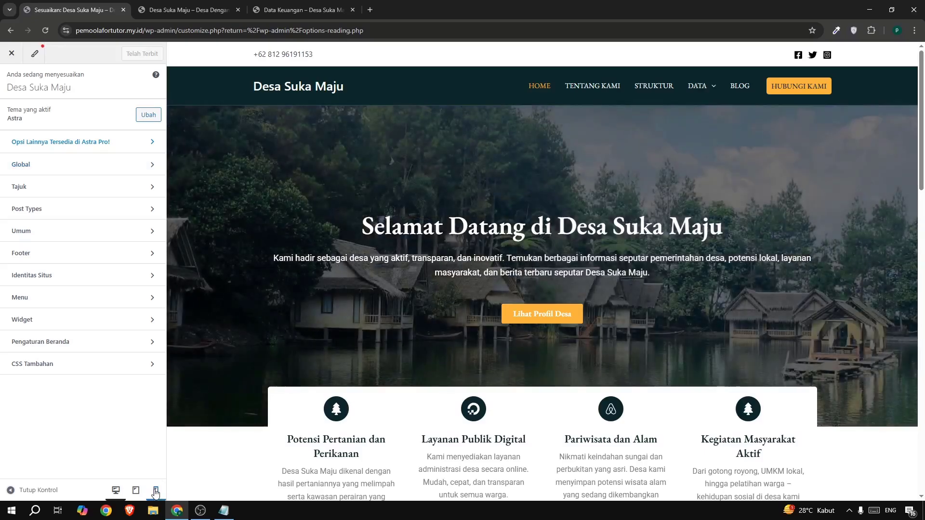
{"action": "left_click", "coordinate": [154, 489]}
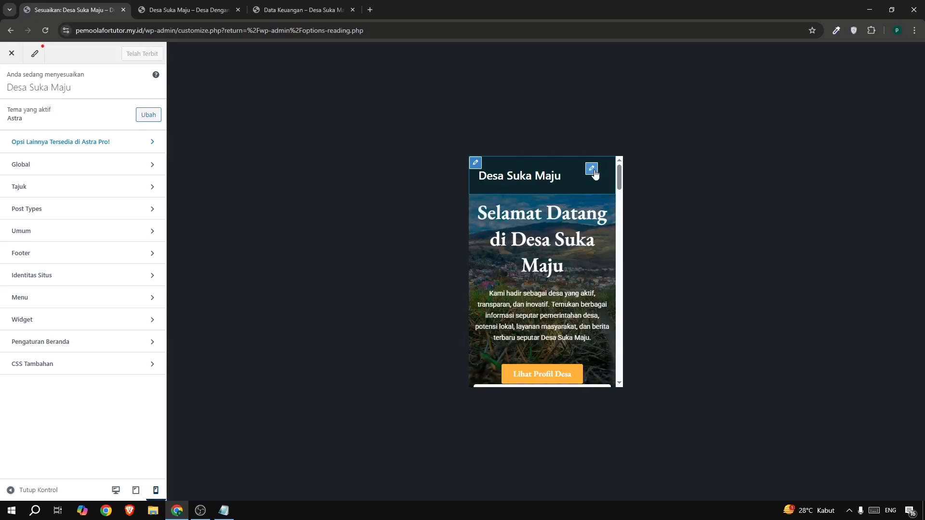
{"action": "left_click", "coordinate": [592, 169]}
{"action": "left_click", "coordinate": [119, 197]}
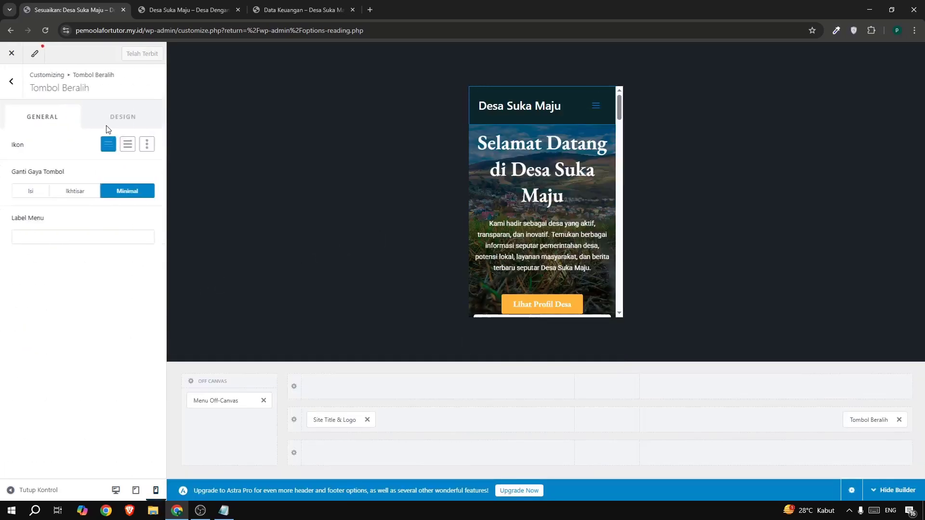
{"action": "left_click", "coordinate": [118, 115]}
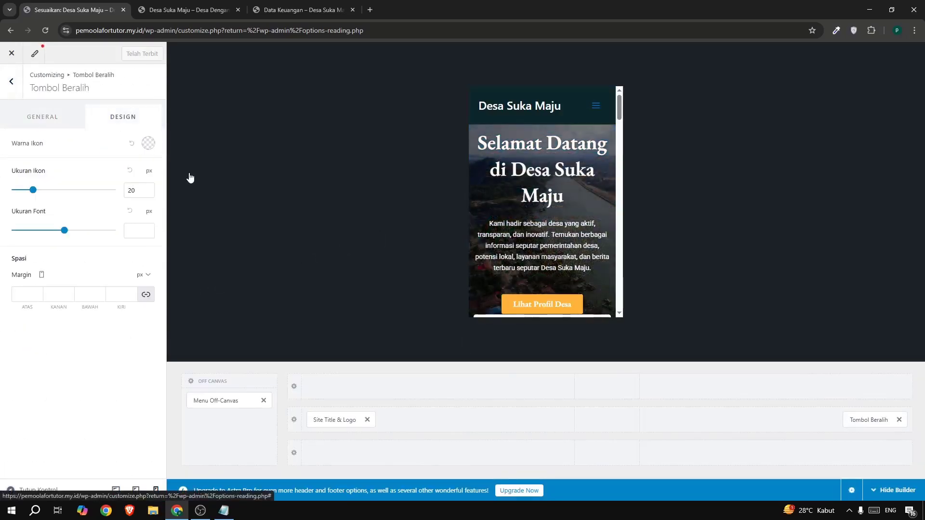
{"action": "left_click", "coordinate": [148, 143]}
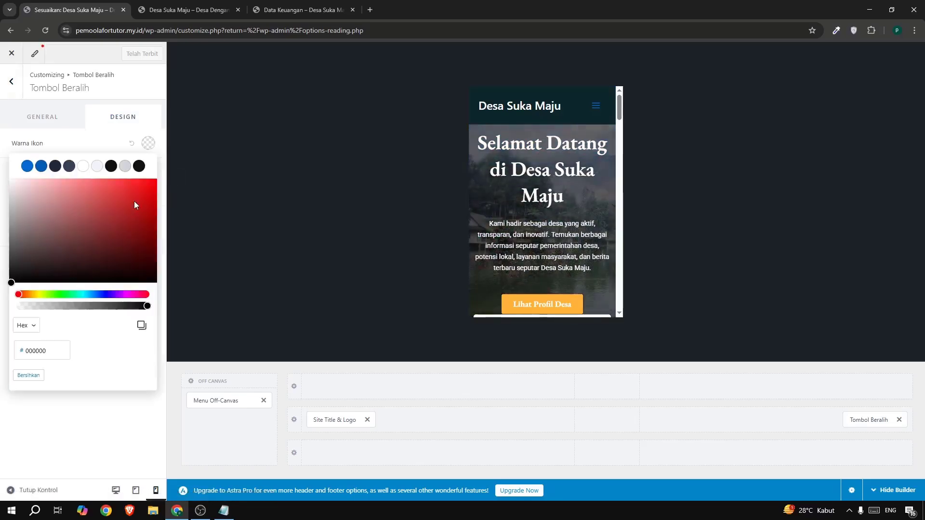
{"action": "left_click", "coordinate": [83, 166]}
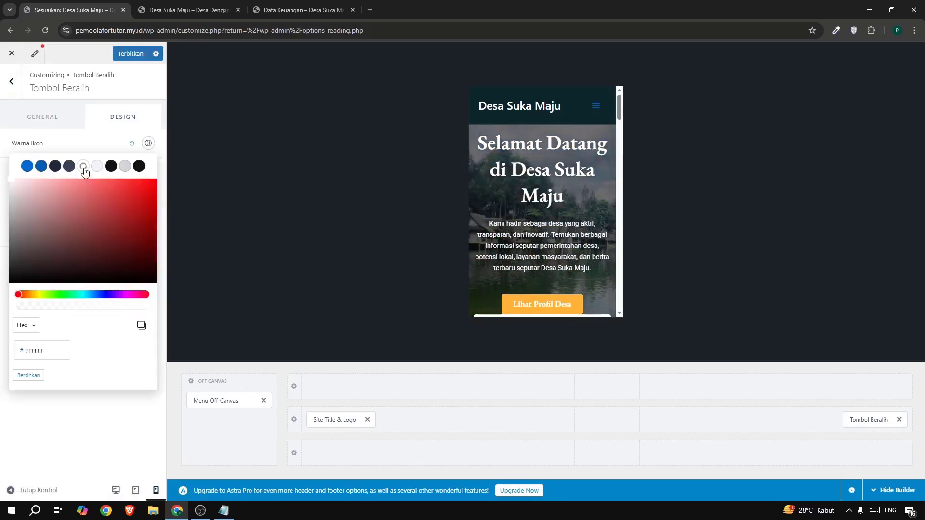
{"action": "left_click", "coordinate": [131, 53]}
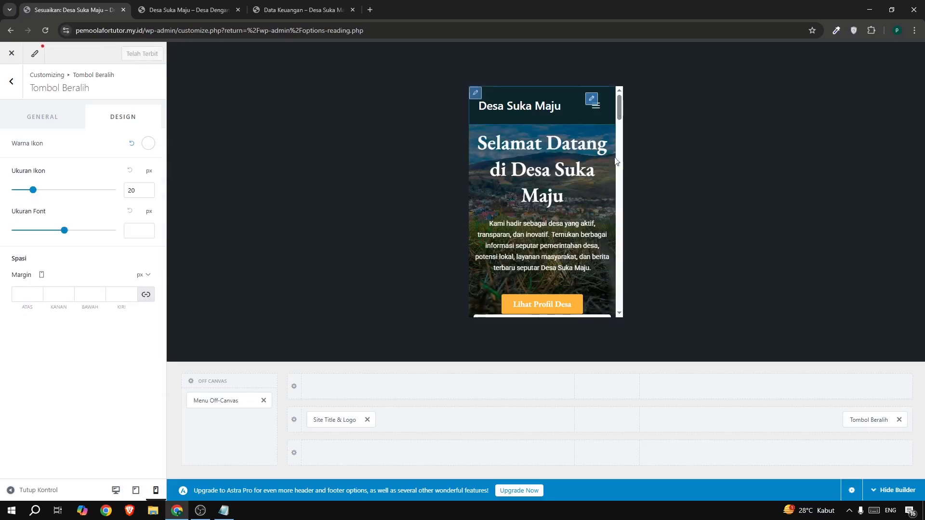
{"action": "scroll", "coordinate": [588, 231], "scroll_direction": "down", "scroll_amount": 10}
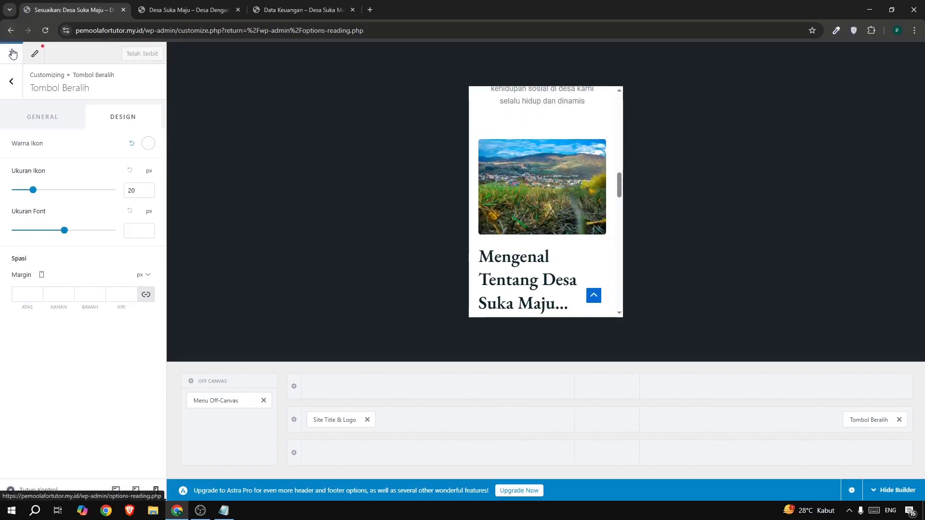
{"action": "left_click", "coordinate": [38, 53]}
Reload the live homepage and review its layout from the header down to the footer.
{"action": "left_click", "coordinate": [161, 9]}
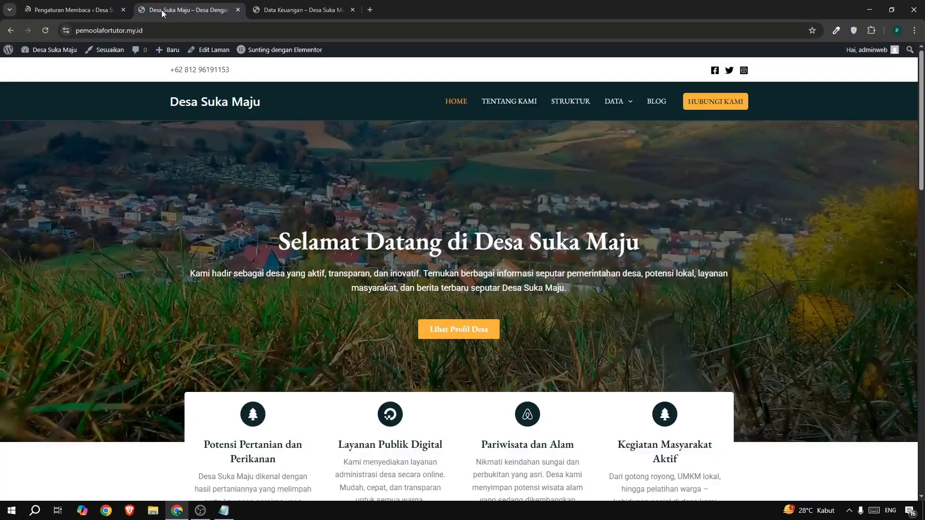
{"action": "left_click", "coordinate": [46, 31]}
{"action": "mouse_move", "coordinate": [616, 102]}
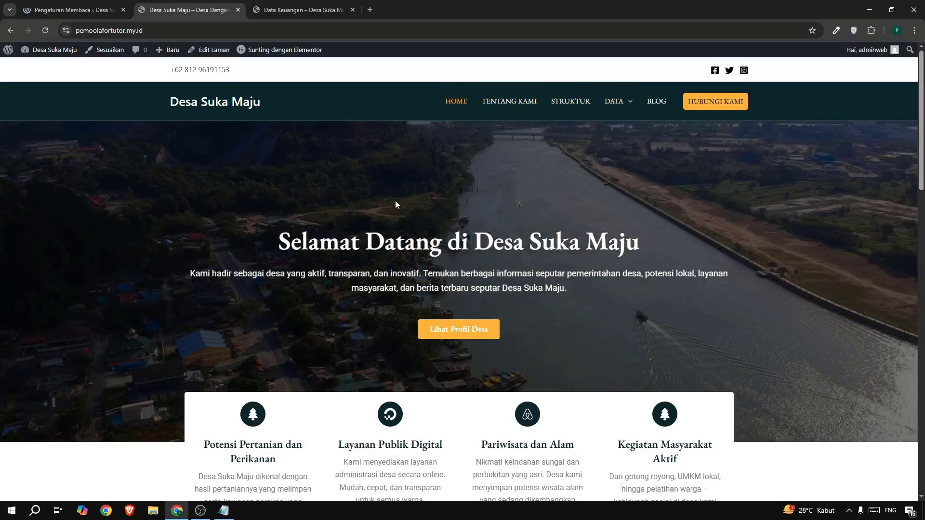
{"action": "scroll", "coordinate": [390, 174], "scroll_direction": "down", "scroll_amount": 20}
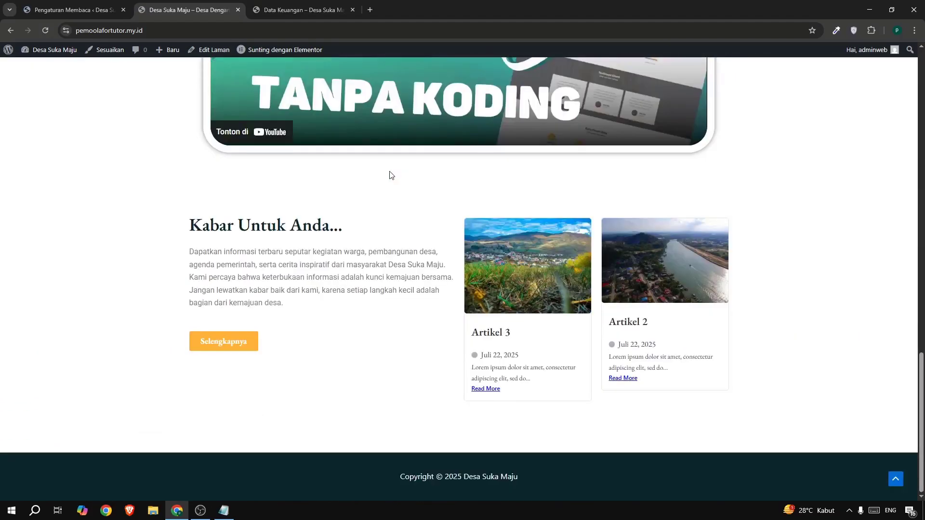
{"action": "scroll", "coordinate": [390, 175], "scroll_direction": "up", "scroll_amount": 15}
{"action": "scroll", "coordinate": [391, 174], "scroll_direction": "up", "scroll_amount": 5}
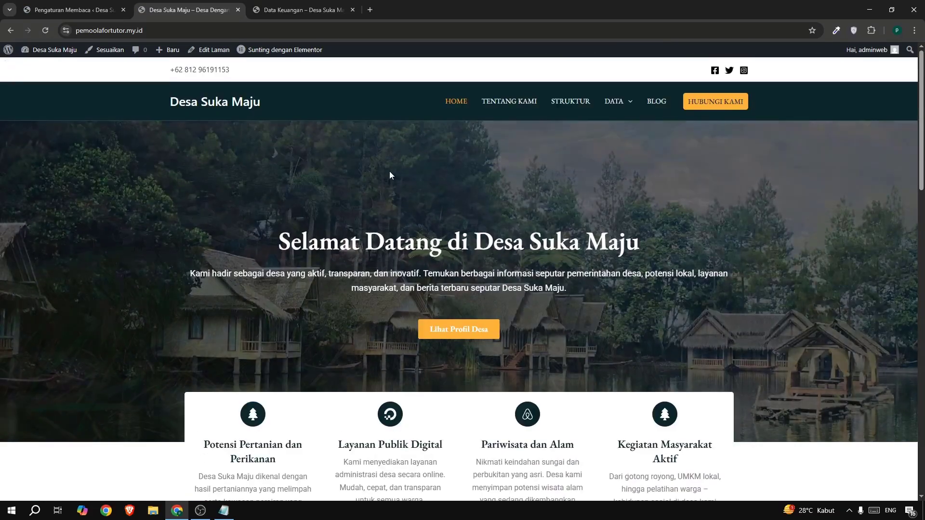